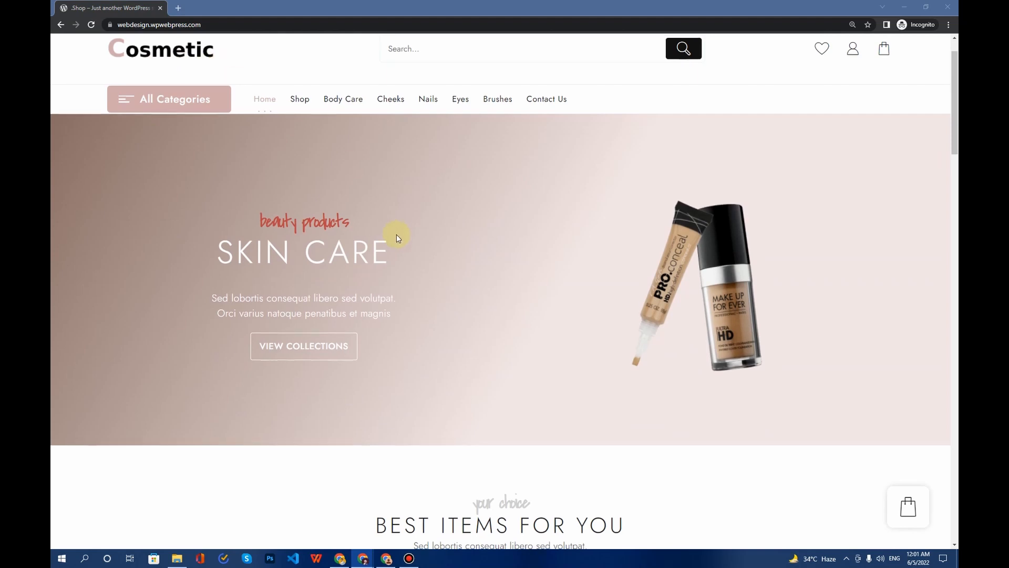
# Look through the Cosmetic store's homepage, from the Skin Care banner down to the We Loves Nature section and back.
pyautogui.scroll(-10, 397, 234)
pyautogui.scroll(-5, 396, 238)
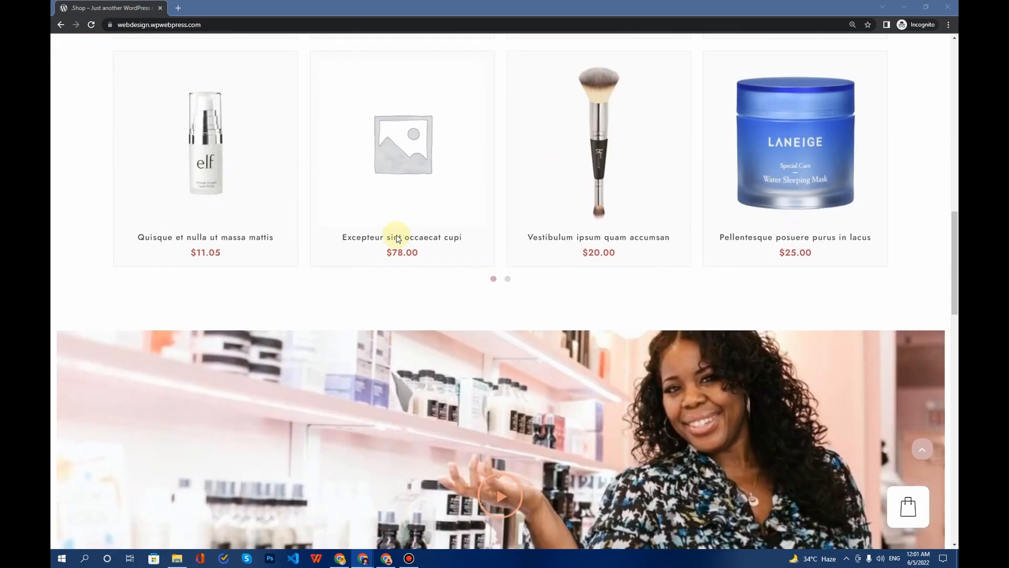
pyautogui.scroll(-2, 396, 238)
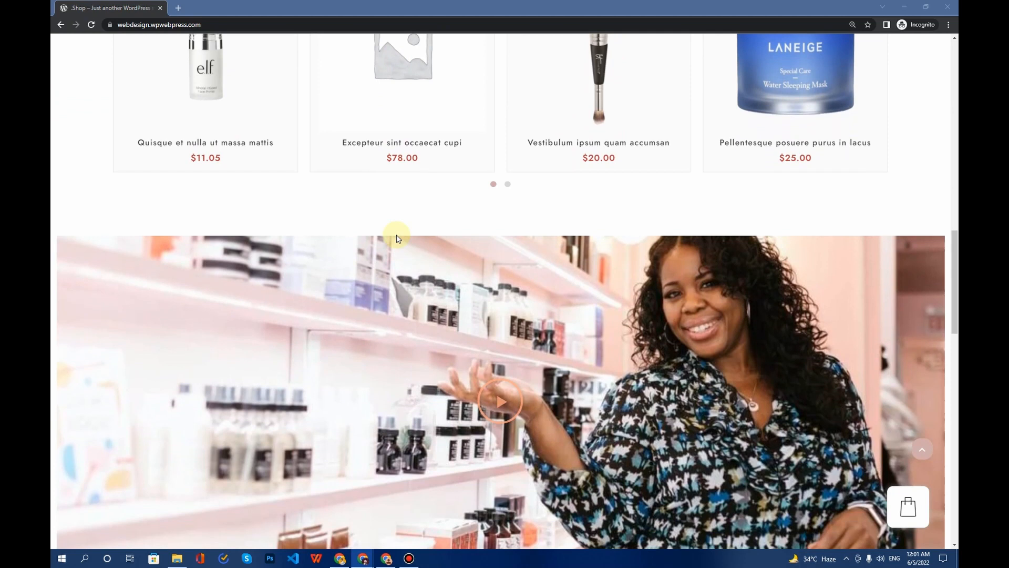
pyautogui.scroll(-13, 397, 239)
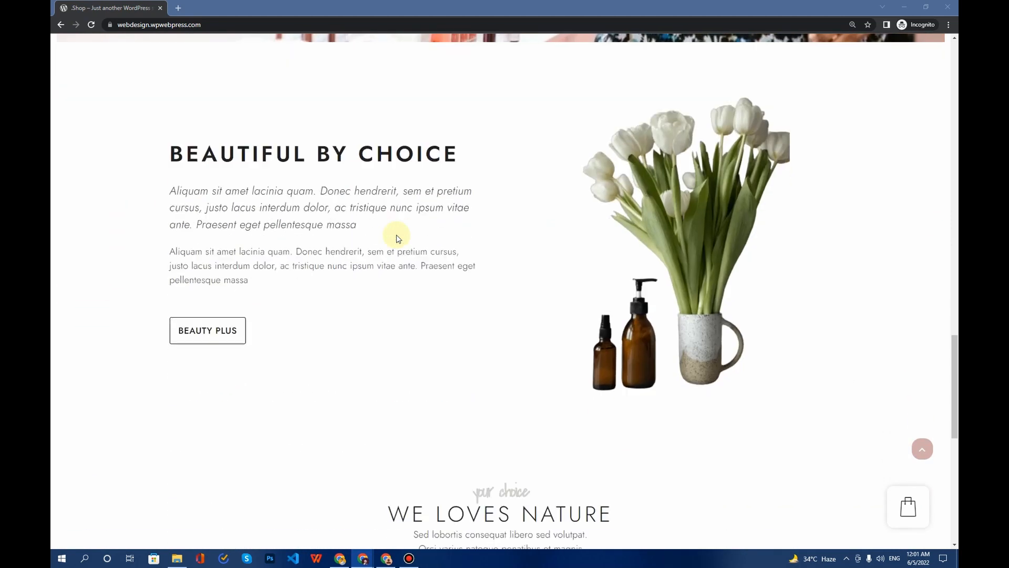
pyautogui.scroll(-3, 397, 238)
pyautogui.scroll(20, 396, 238)
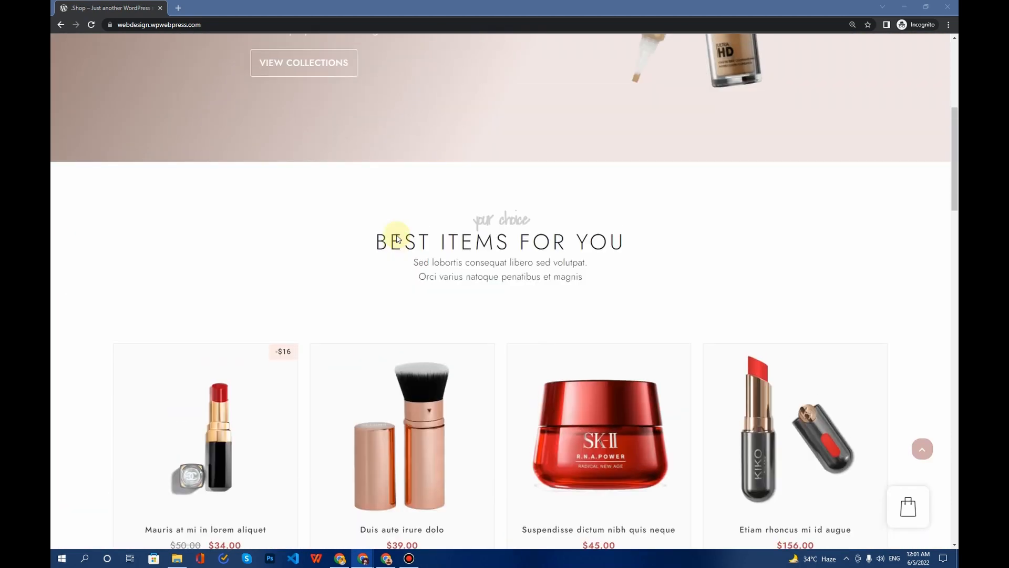
pyautogui.scroll(6, 397, 239)
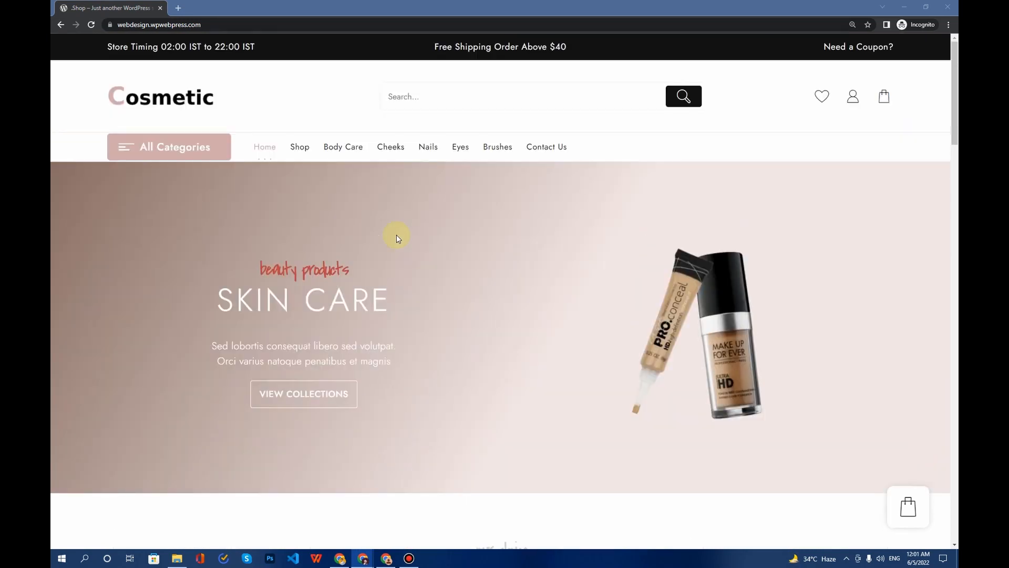
pyautogui.scroll(-1, 396, 235)
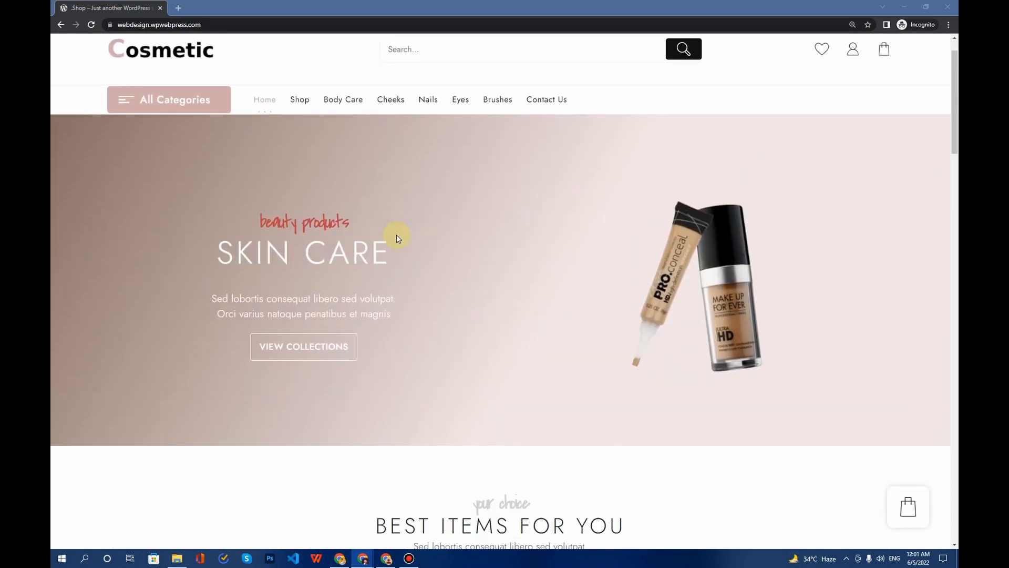
pyautogui.scroll(1, 397, 234)
pyautogui.scroll(-1, 397, 234)
pyautogui.scroll(1, 396, 235)
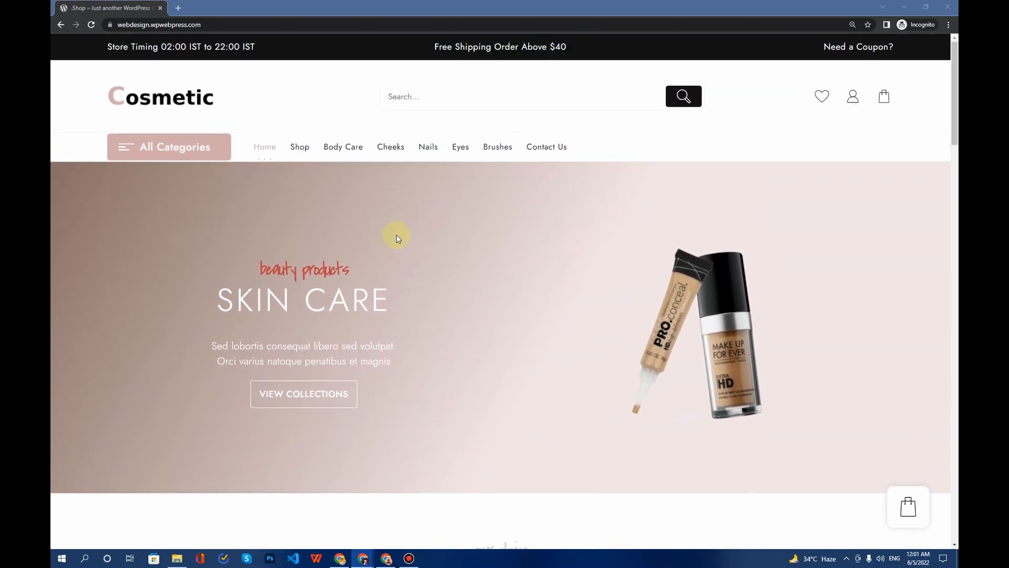
# Search the store's products for "du", look through the live suggestions and dismiss them.
pyautogui.click(425, 94)
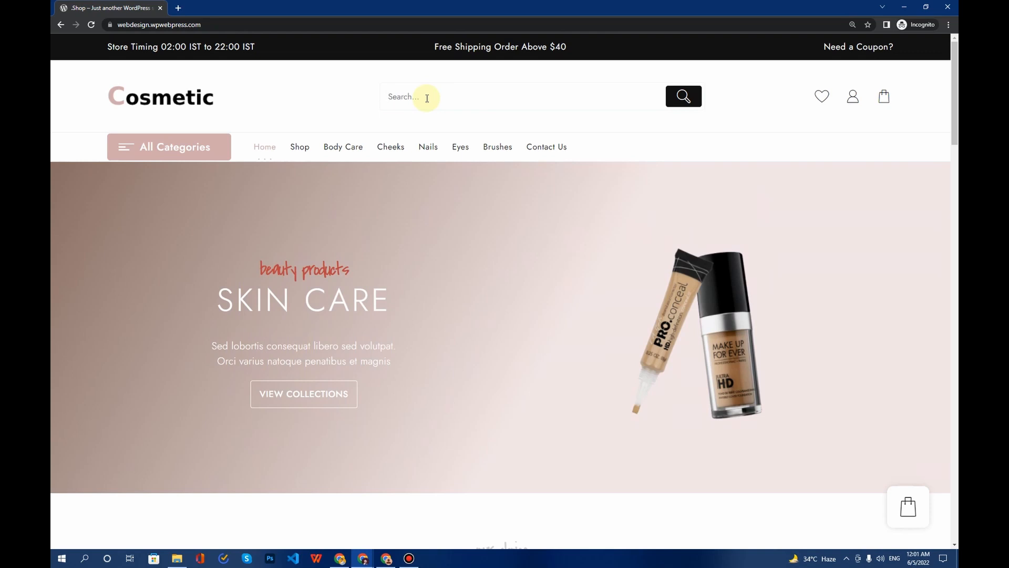
pyautogui.write('du')
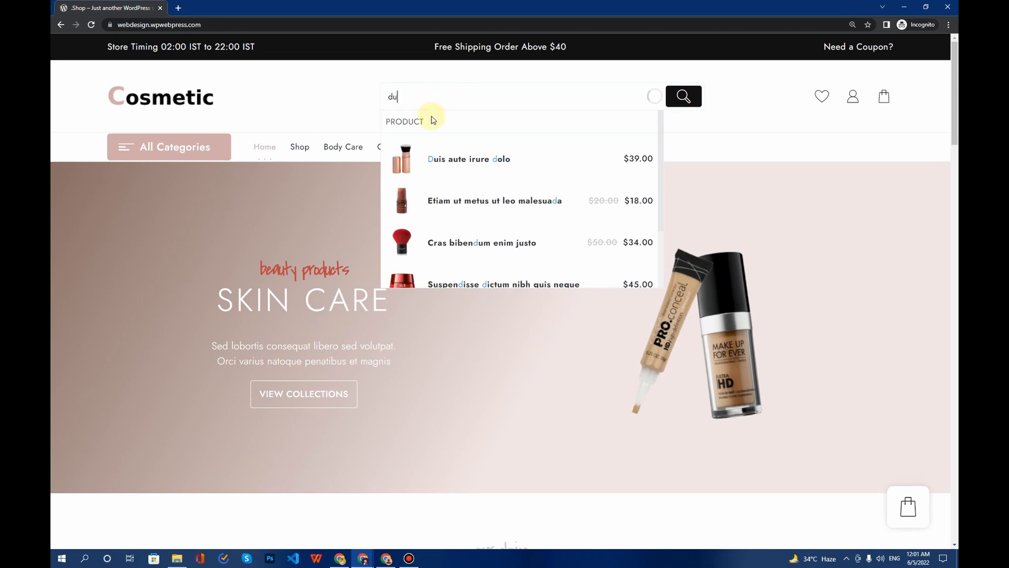
pyautogui.scroll(-2, 468, 205)
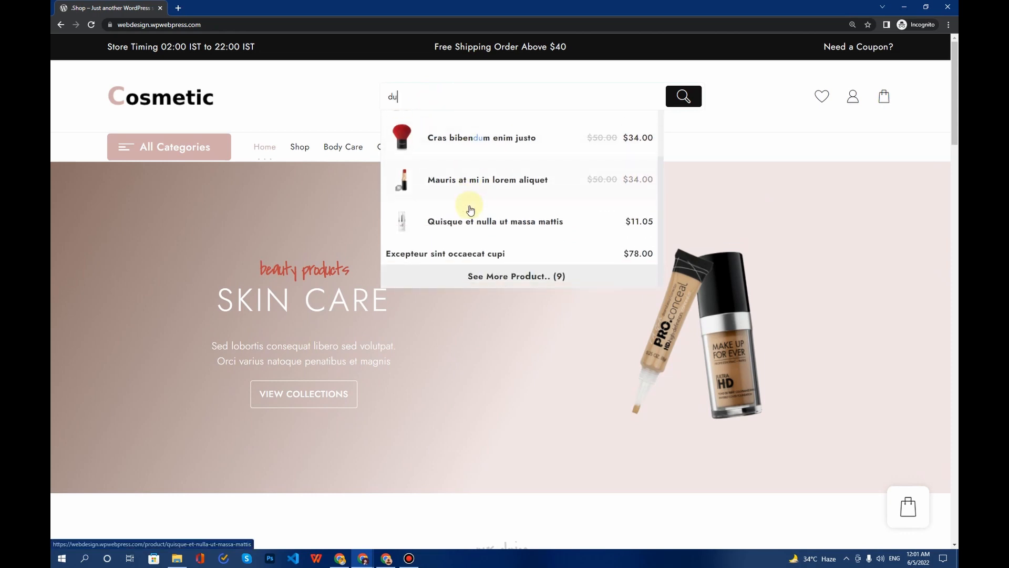
pyautogui.scroll(-1, 471, 209)
pyautogui.scroll(2, 468, 180)
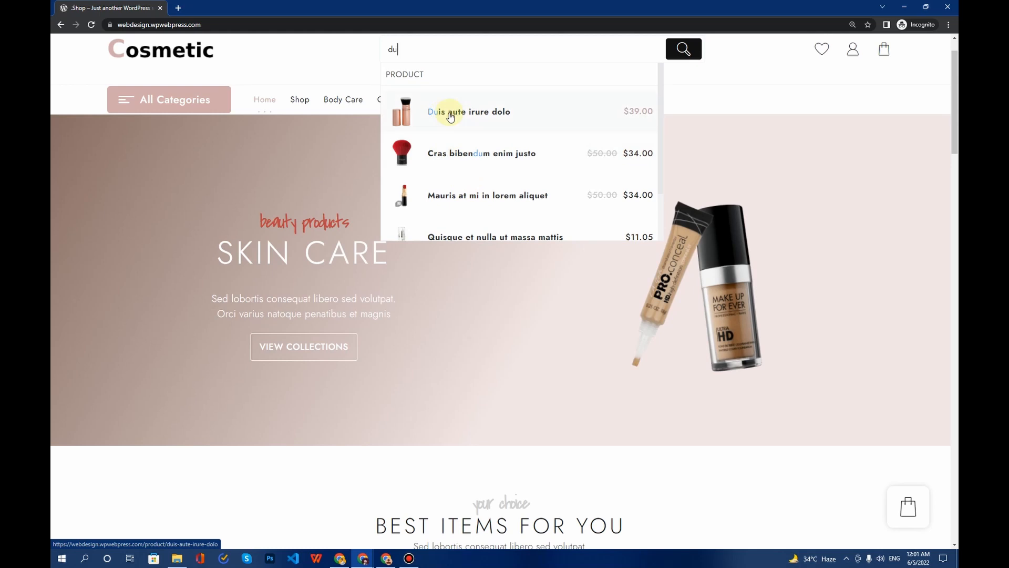
pyautogui.click(326, 160)
pyautogui.scroll(1, 327, 159)
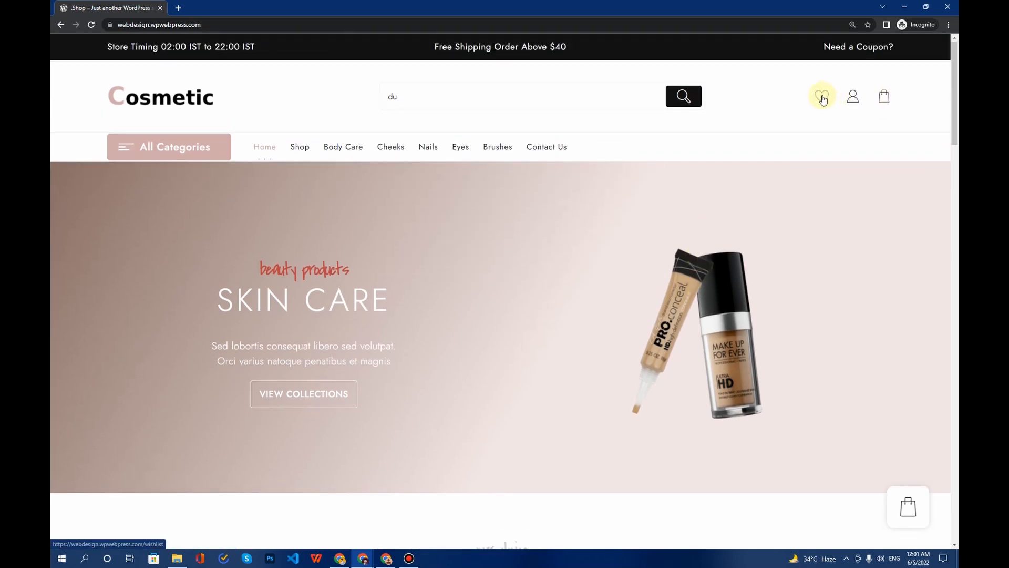
# View the store's wishlist, account login and shopping cart.
pyautogui.click(823, 99)
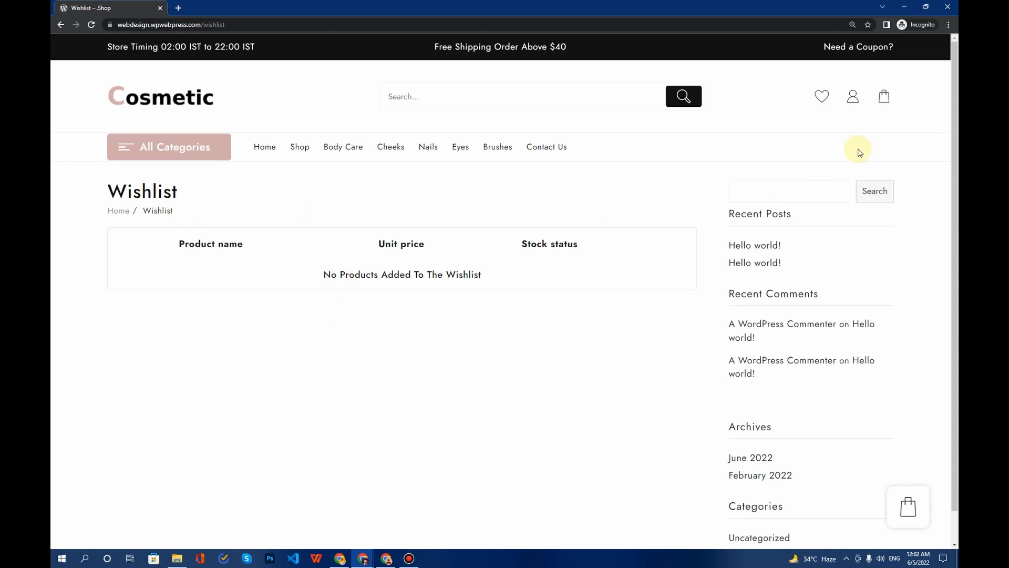
pyautogui.click(857, 104)
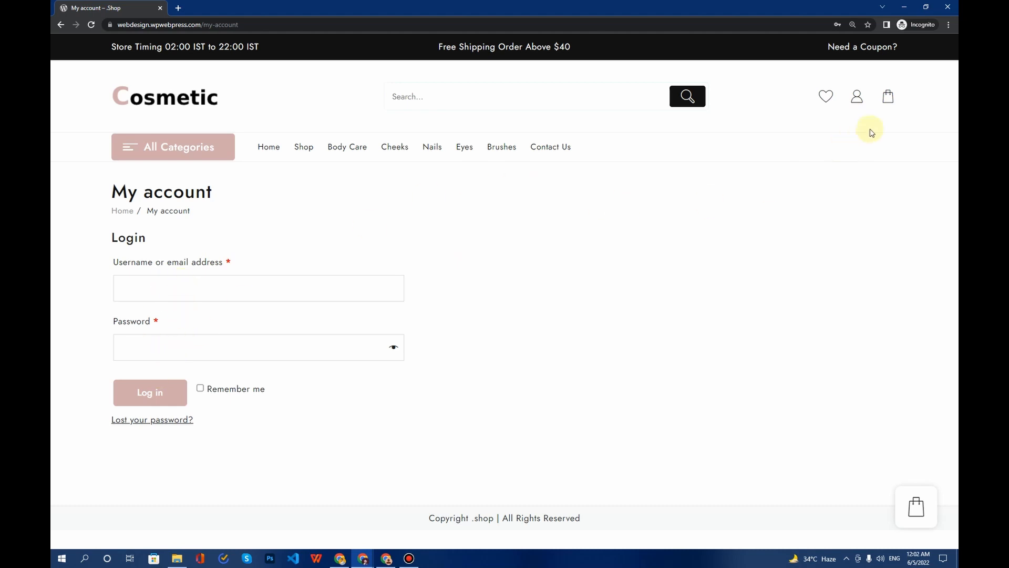
pyautogui.click(887, 103)
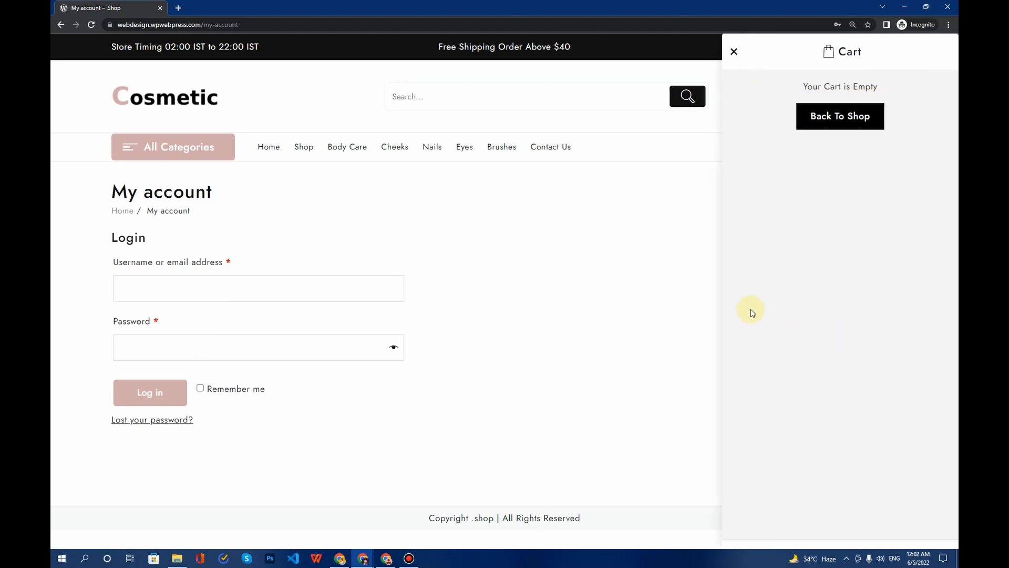
# Return to the store's homepage and examine the Best Items For You product grid.
pyautogui.click(148, 102)
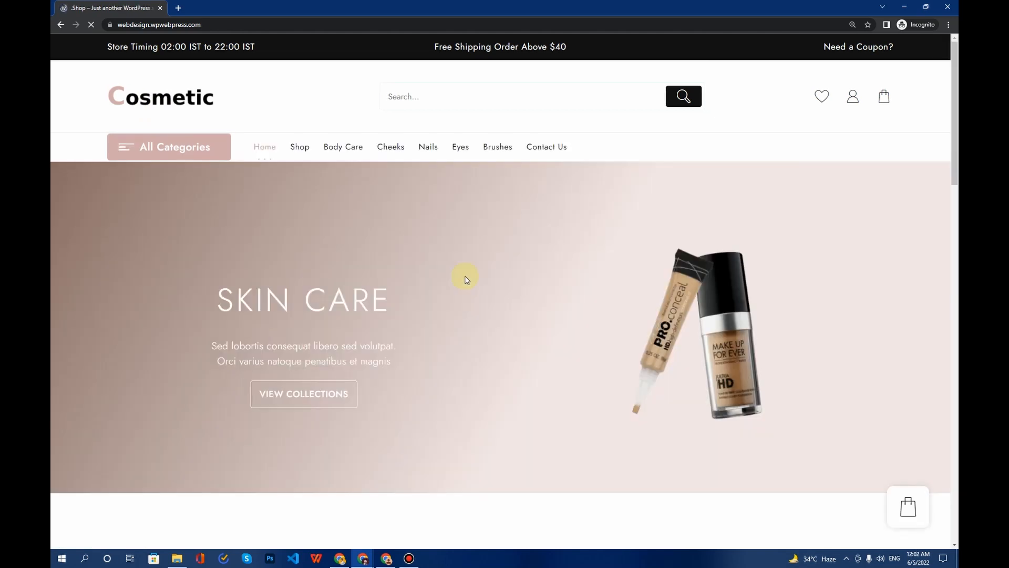
pyautogui.scroll(-1, 384, 254)
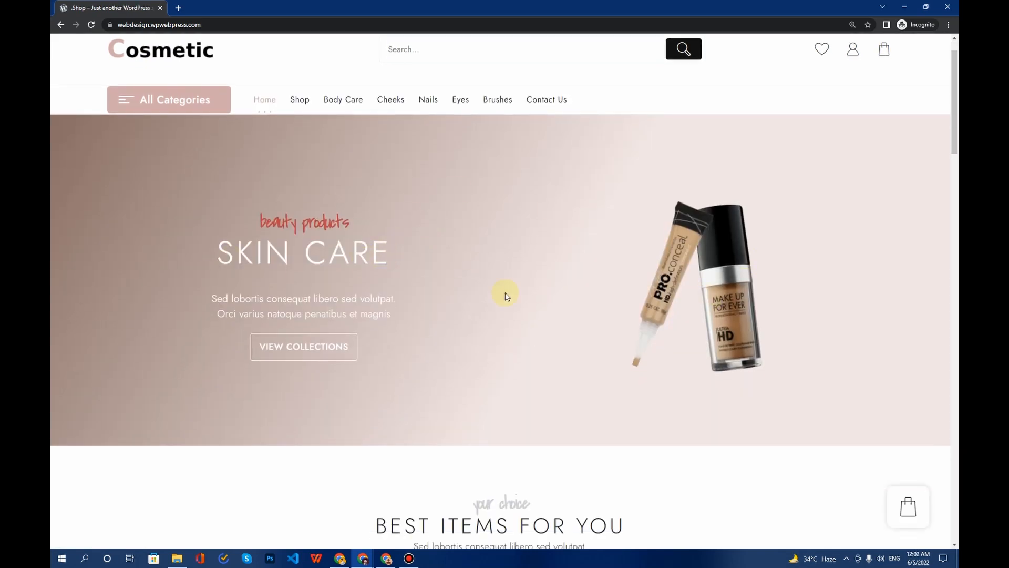
pyautogui.scroll(-3, 387, 274)
pyautogui.scroll(2, 387, 274)
pyautogui.scroll(-4, 386, 273)
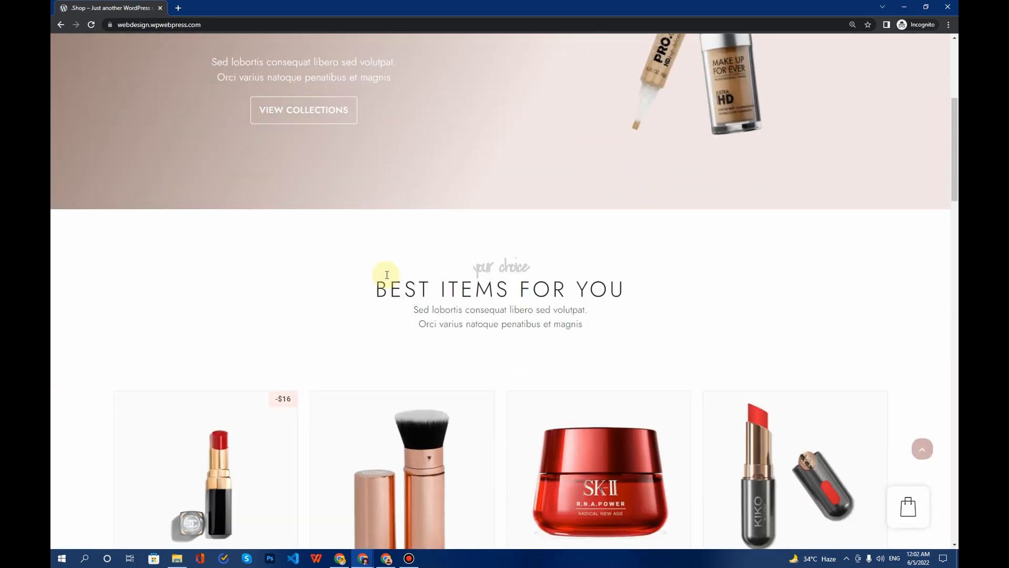
pyautogui.scroll(-5, 387, 273)
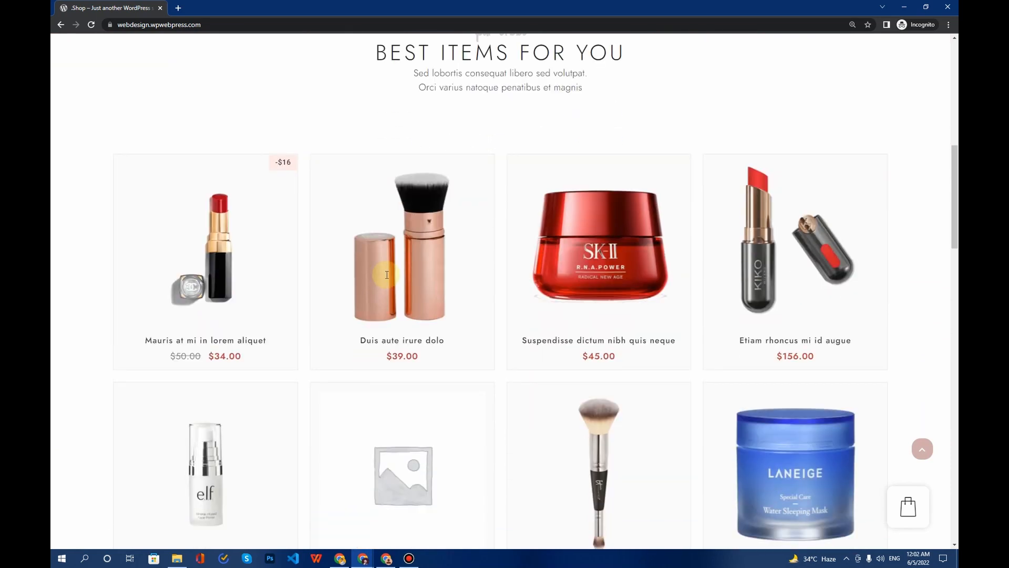
pyautogui.moveTo(180, 278)
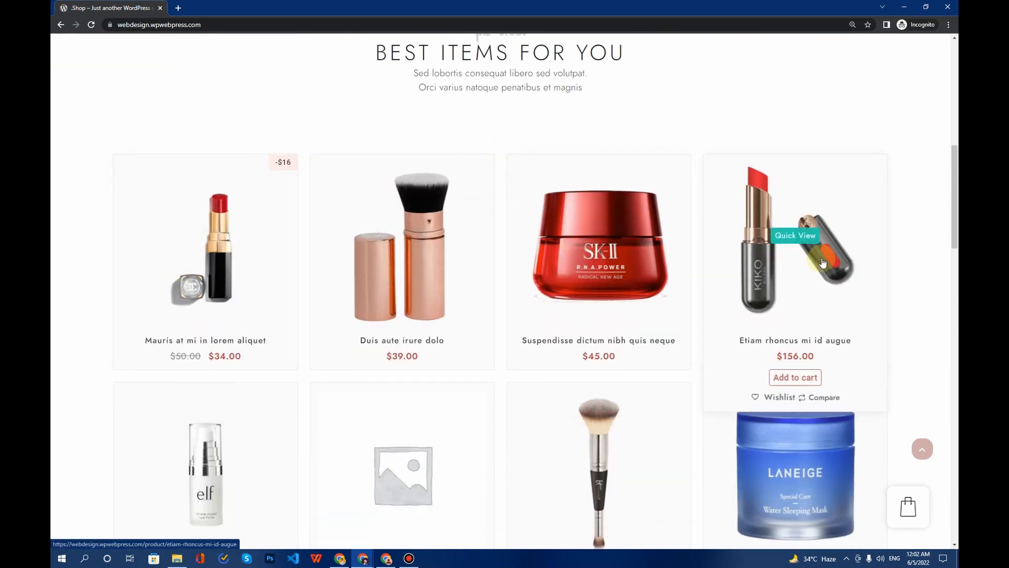
# Try the quick view of the Mauris at mi in lorem aliquet lipstick and check its cart, wishlist and compare options.
pyautogui.moveTo(255, 219)
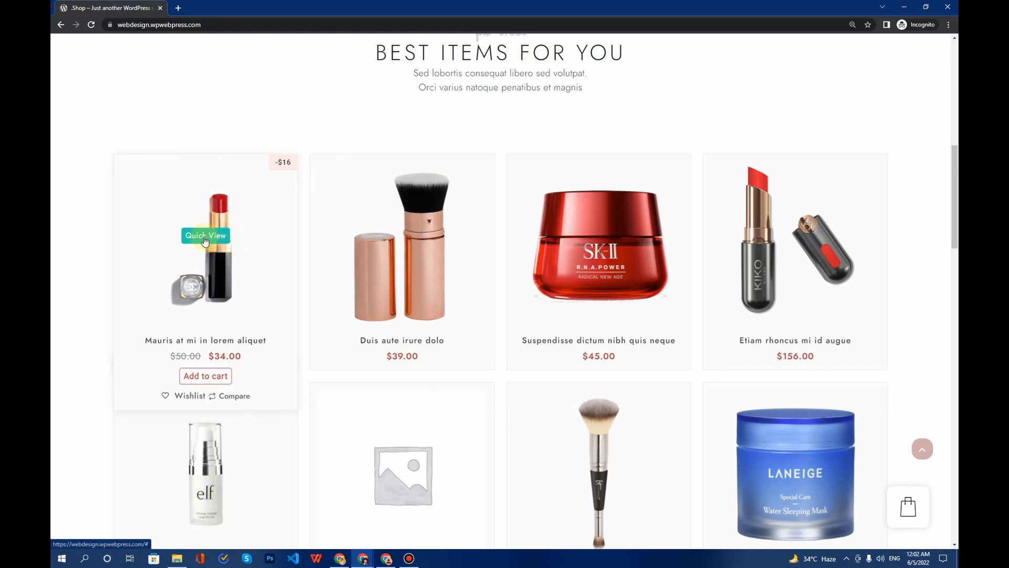
pyautogui.click(205, 242)
pyautogui.scroll(-10, 326, 266)
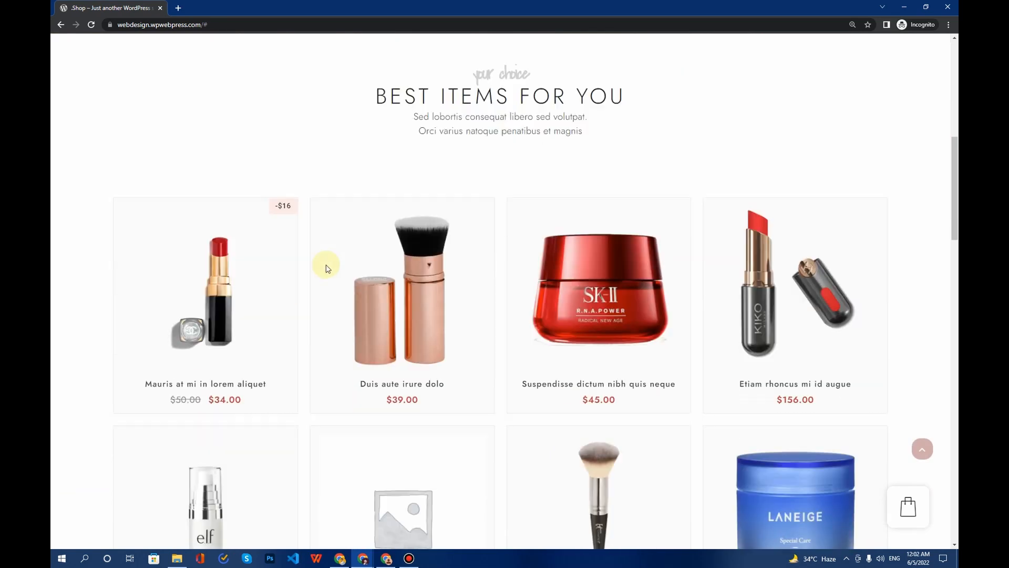
pyautogui.scroll(-2, 325, 265)
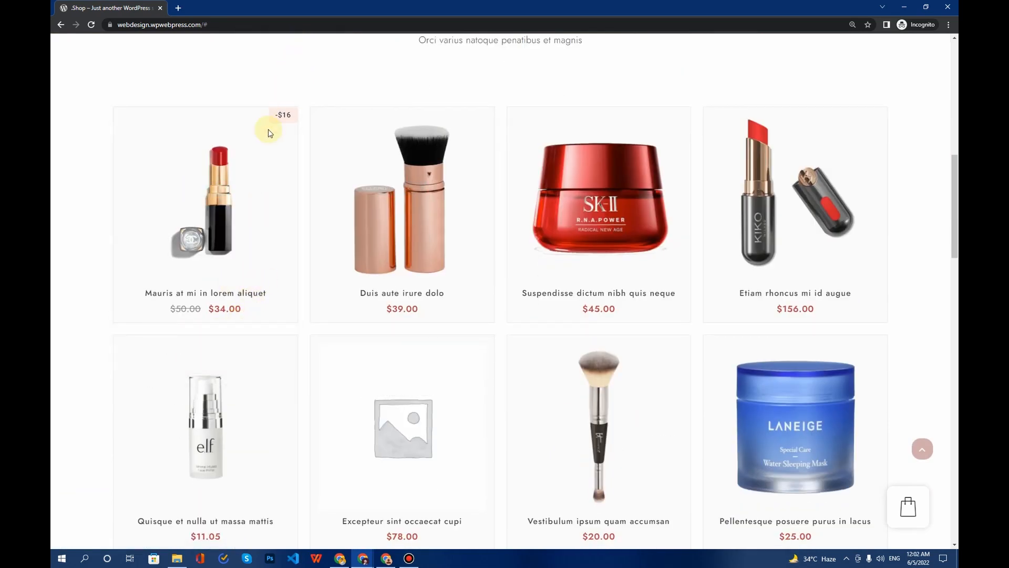
pyautogui.moveTo(249, 244)
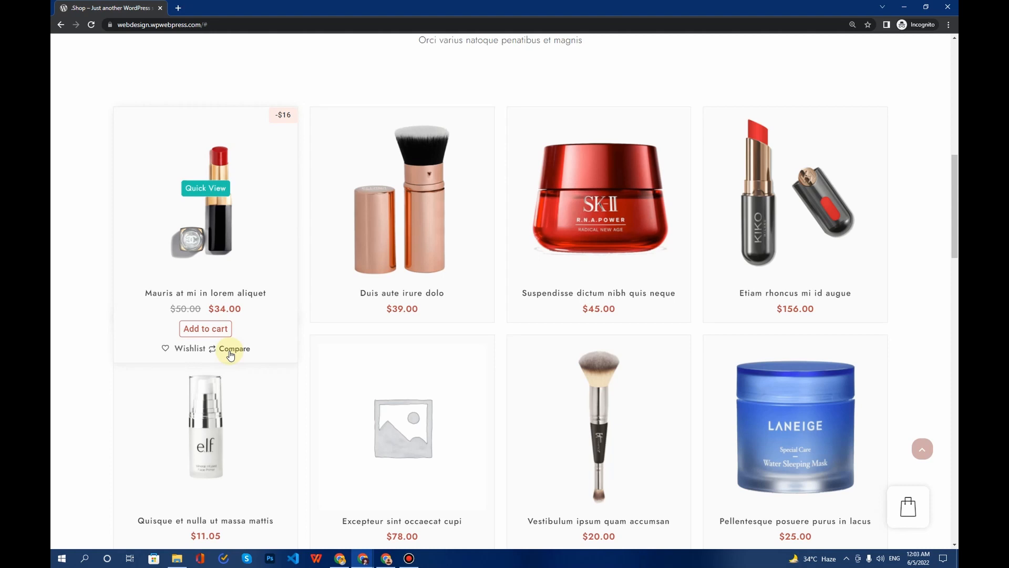
# Examine the homepage's video banner, Beautiful By Choice section, We Loves Nature products and brand logos.
pyautogui.scroll(-8, 658, 211)
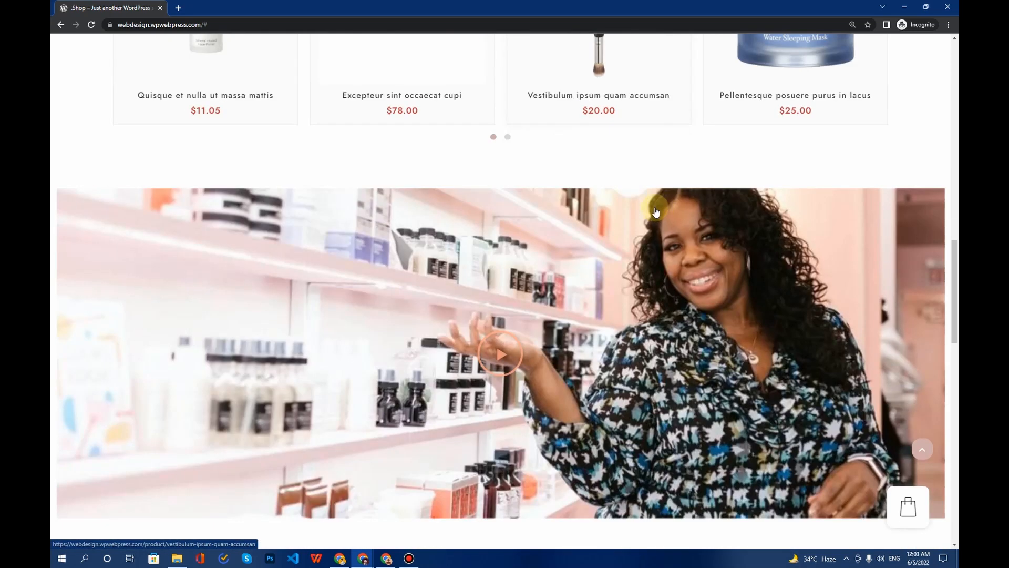
pyautogui.scroll(-6, 656, 212)
pyautogui.scroll(2, 478, 204)
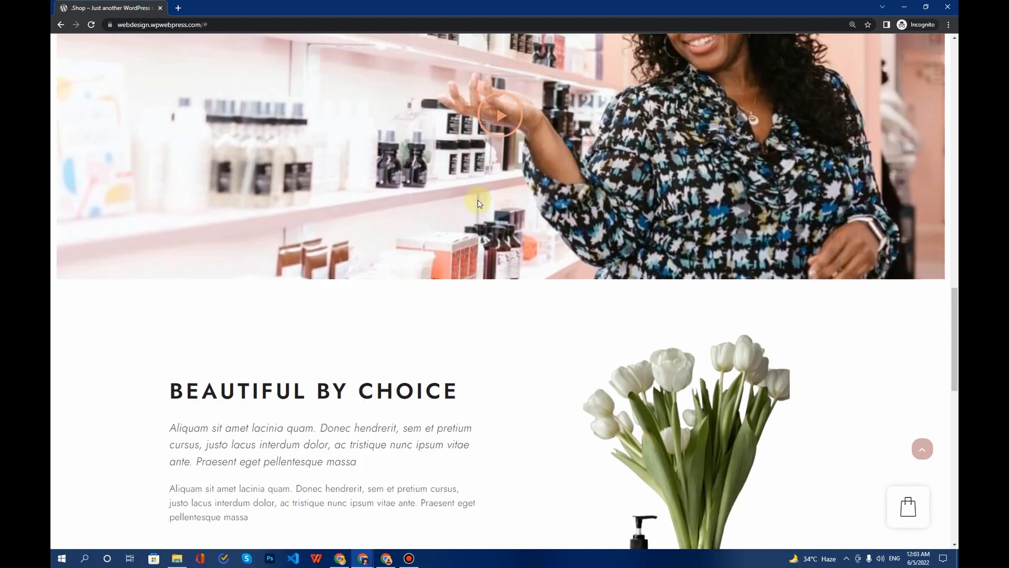
pyautogui.scroll(2, 481, 205)
pyautogui.scroll(2, 500, 213)
pyautogui.scroll(-3, 507, 253)
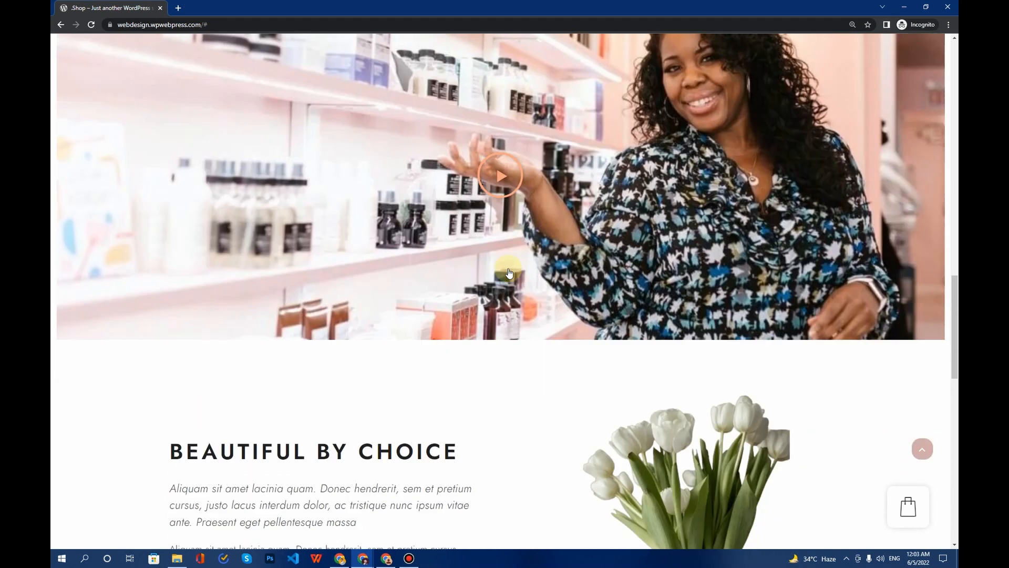
pyautogui.scroll(-8, 509, 273)
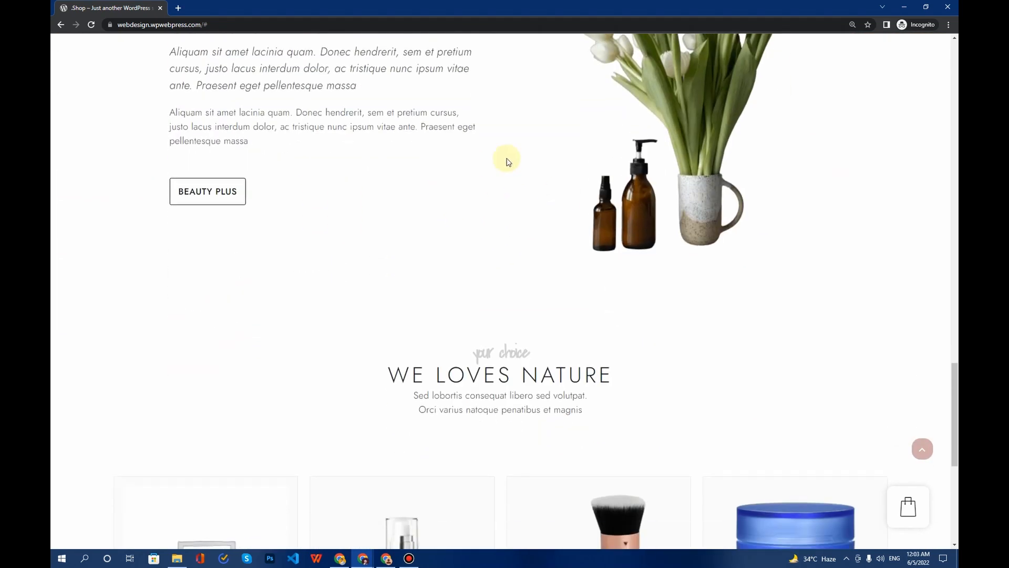
pyautogui.scroll(-5, 429, 187)
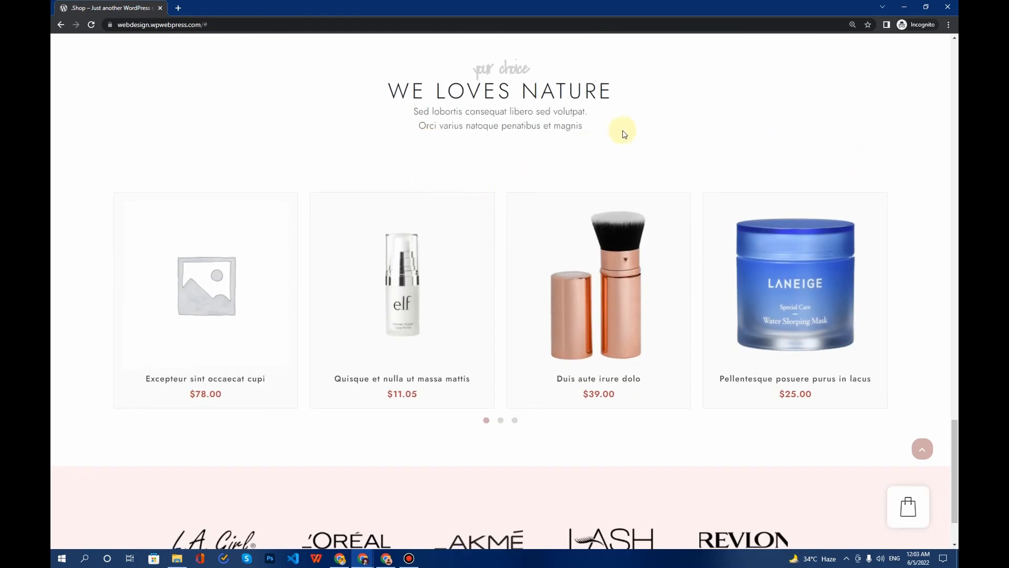
pyautogui.scroll(-2, 624, 140)
pyautogui.scroll(2, 710, 237)
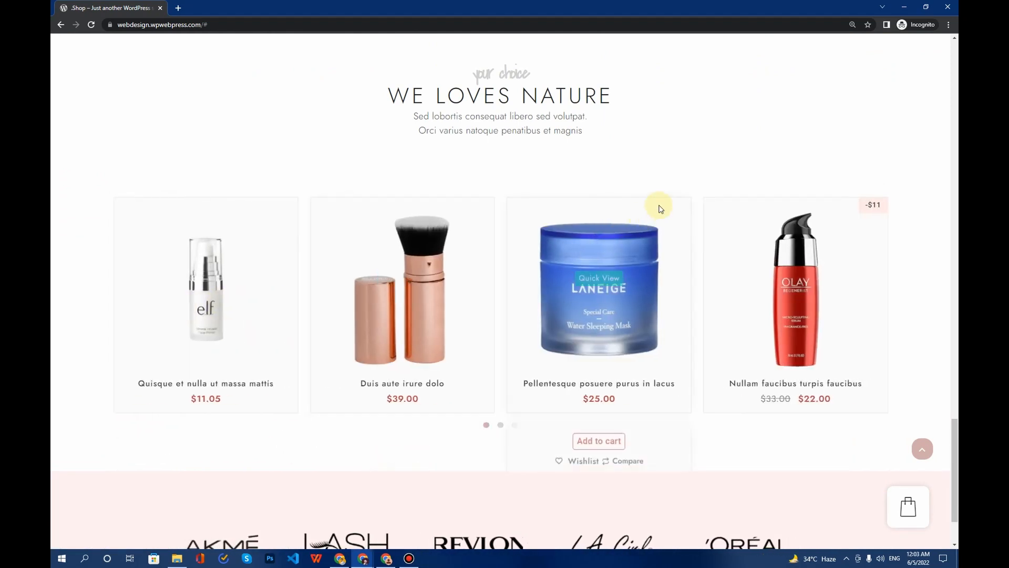
pyautogui.scroll(-2, 662, 206)
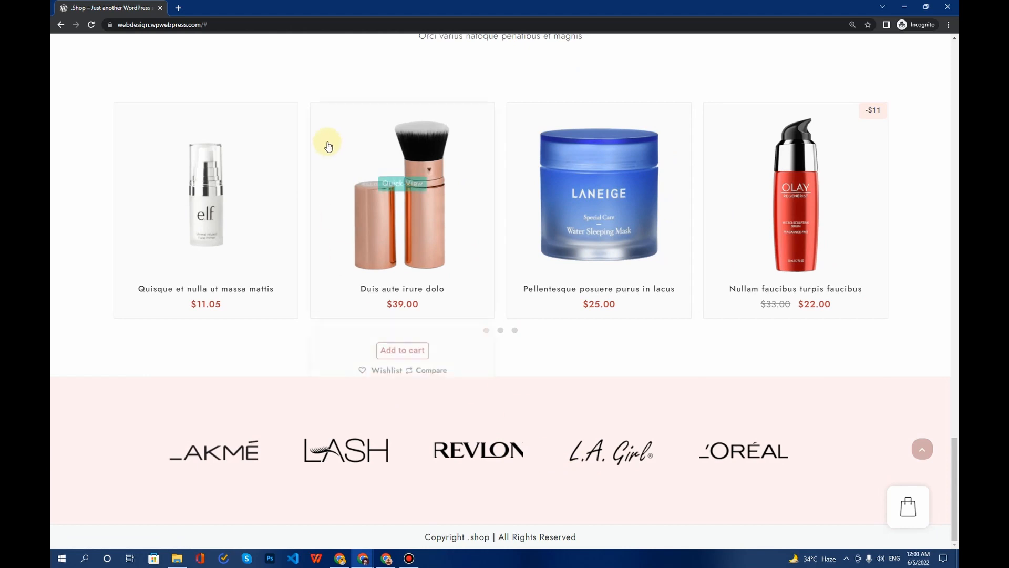
# Open the Body Care category page and examine its sorting options, result count line and product grid.
pyautogui.scroll(20, 329, 146)
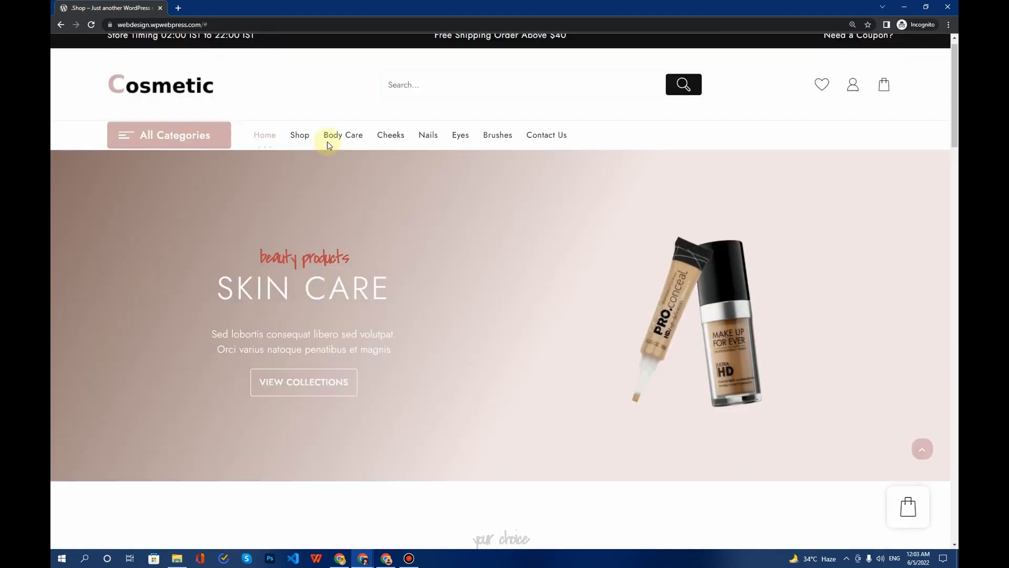
pyautogui.scroll(1, 329, 146)
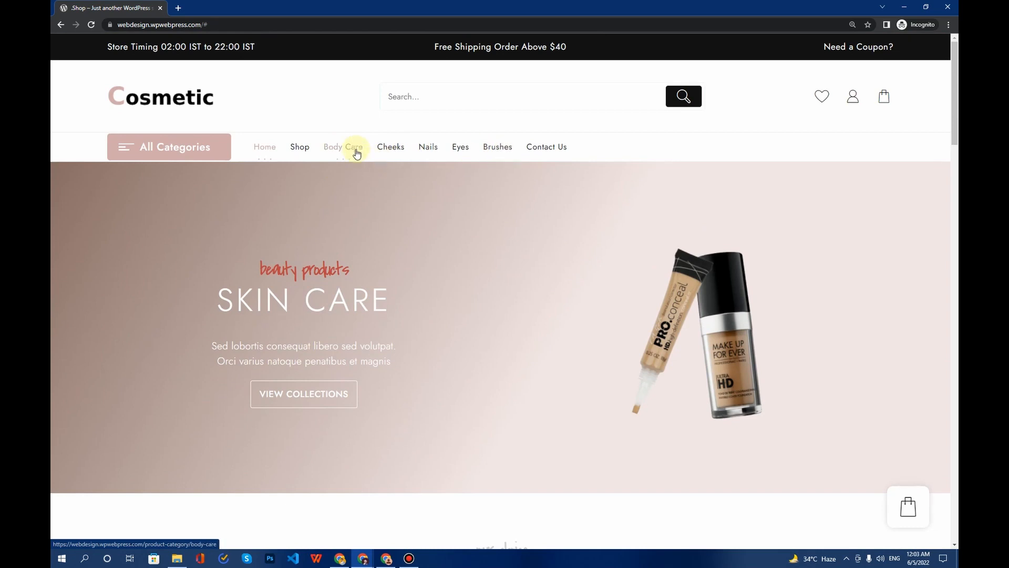
pyautogui.click(354, 153)
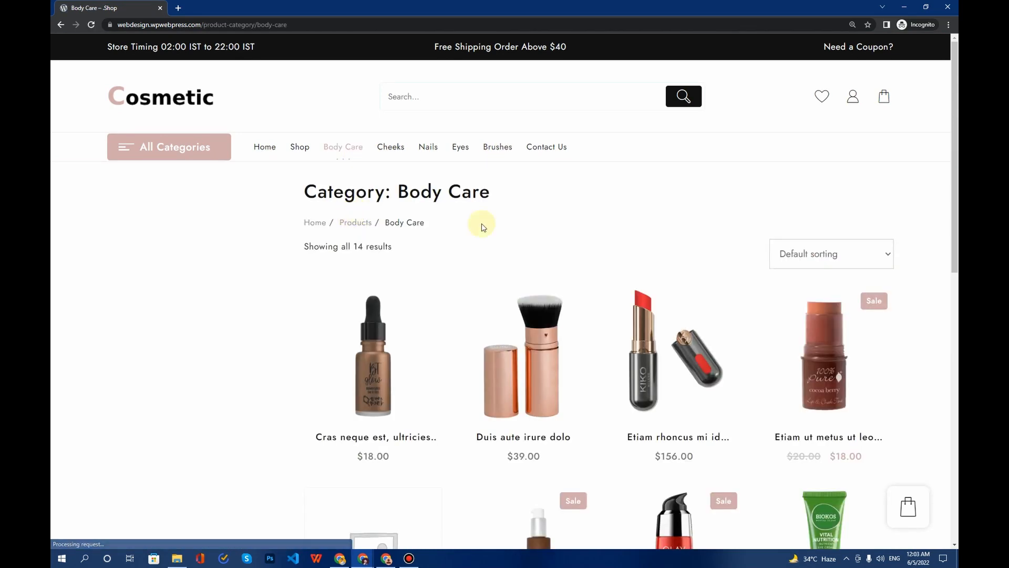
pyautogui.click(829, 257)
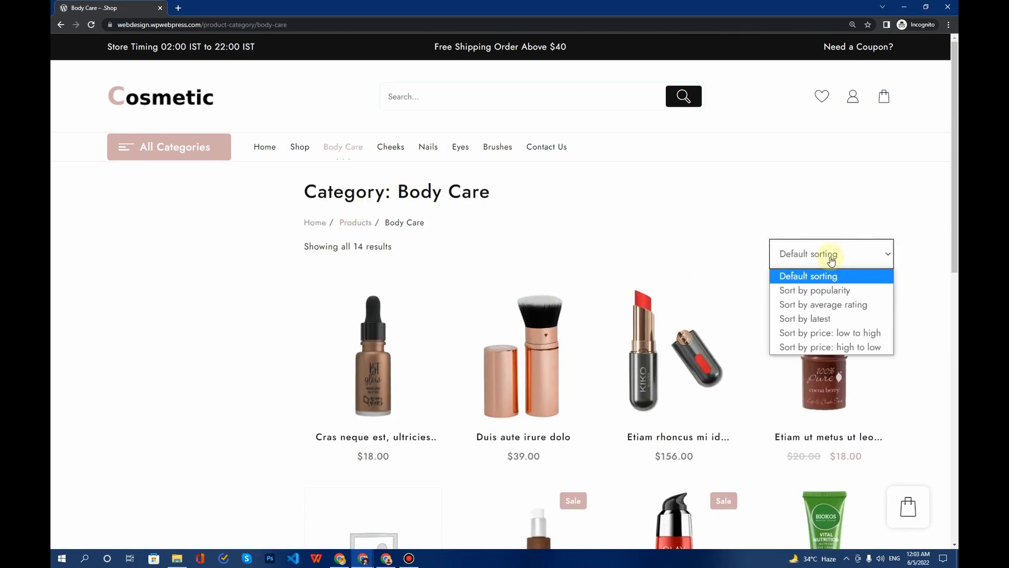
pyautogui.click(831, 260)
pyautogui.moveTo(398, 257); pyautogui.dragTo(315, 253)
pyautogui.click(542, 242)
pyautogui.scroll(-3, 542, 242)
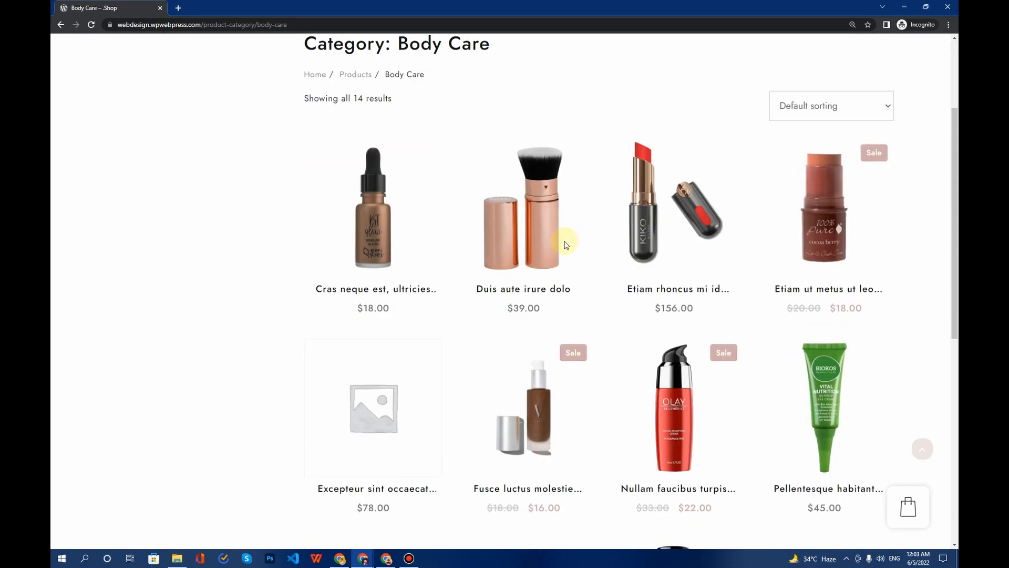
# Open the Duis aute irure dolo product page and view the mascara image in its gallery.
pyautogui.moveTo(524, 293)
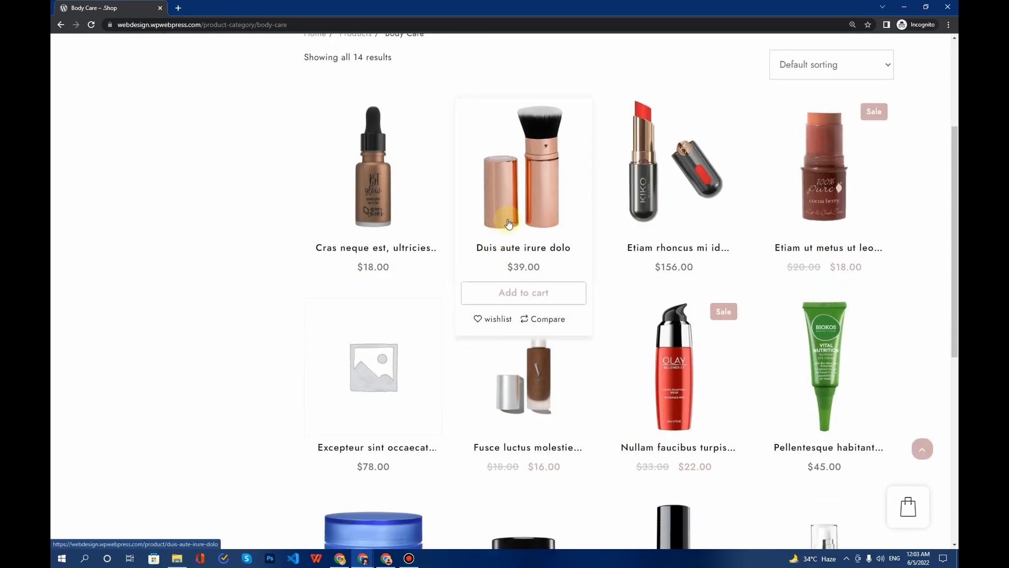
pyautogui.click(522, 250)
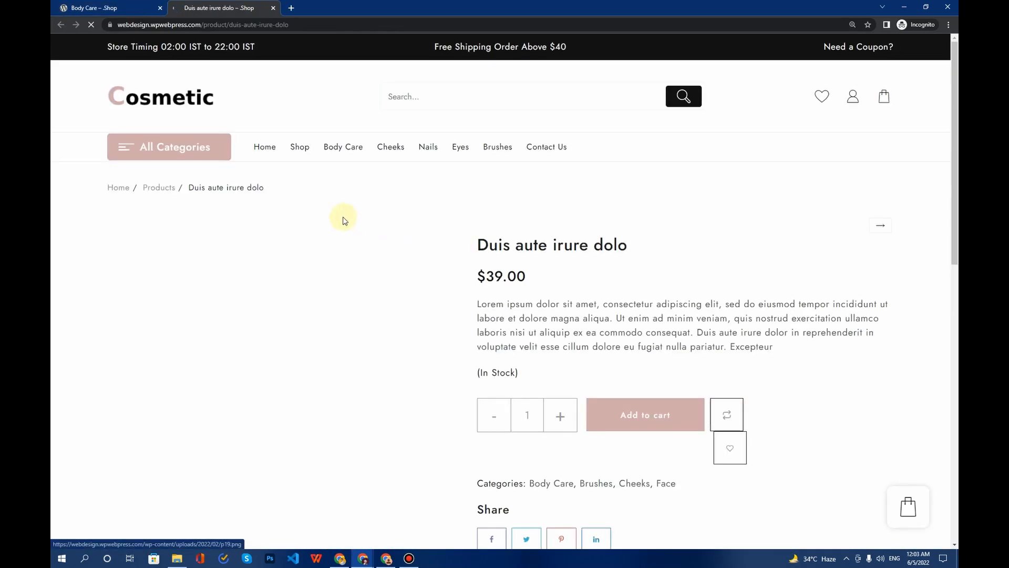
pyautogui.scroll(-3, 523, 230)
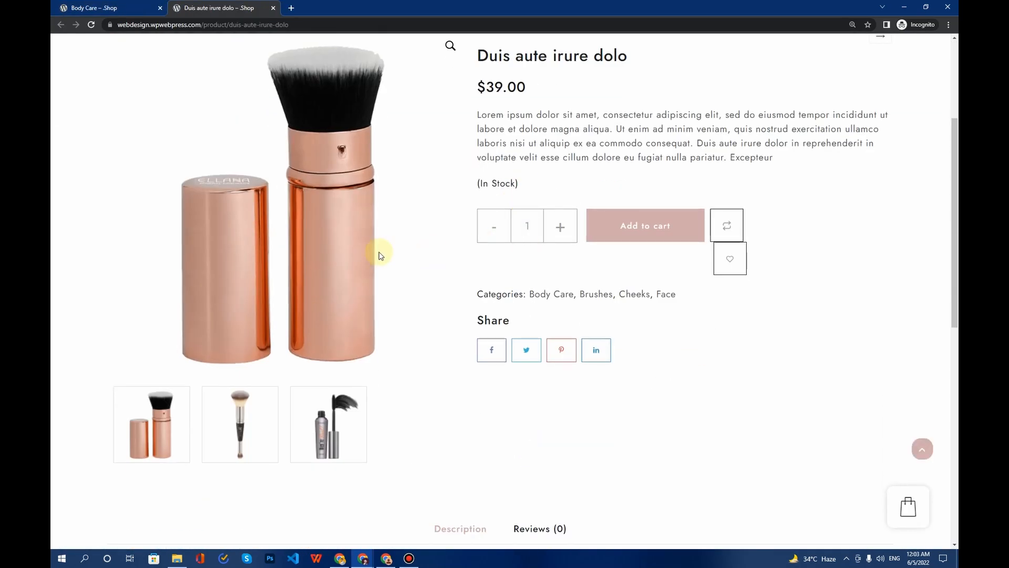
pyautogui.click(297, 418)
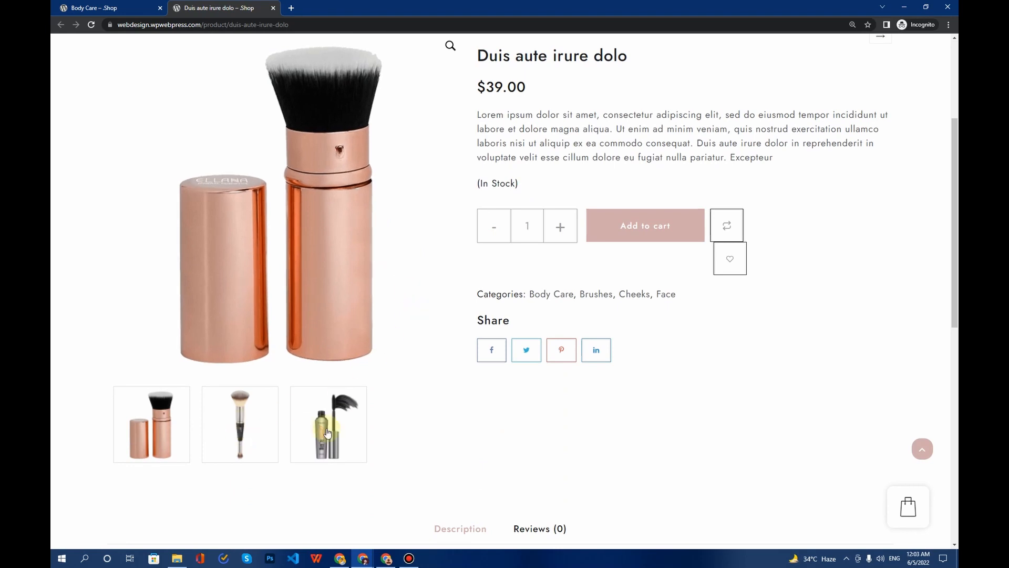
pyautogui.scroll(3, 268, 289)
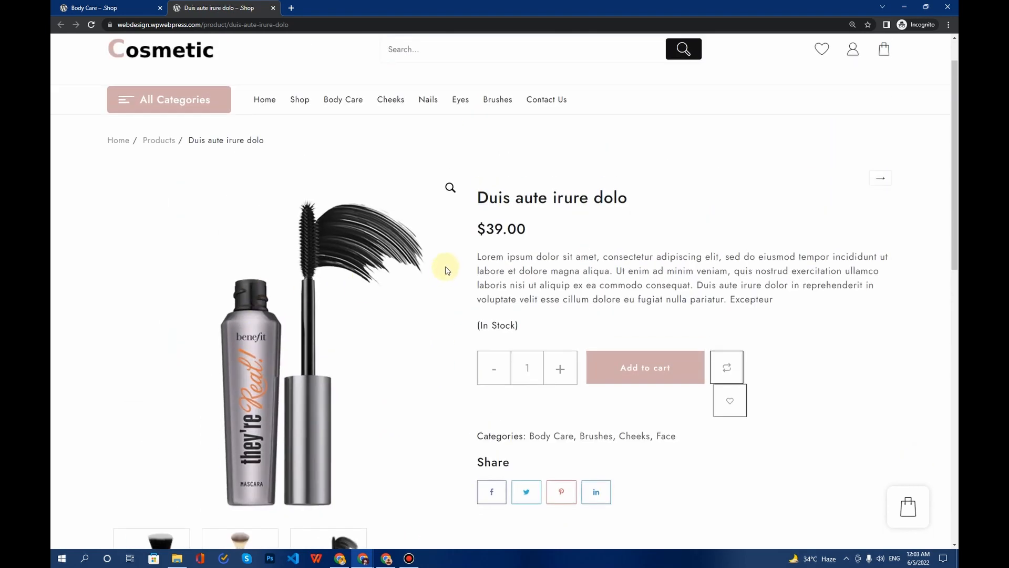
# Examine the title, price and description on the Duis aute irure dolo product page.
pyautogui.scroll(-3, 444, 266)
pyautogui.scroll(2, 475, 232)
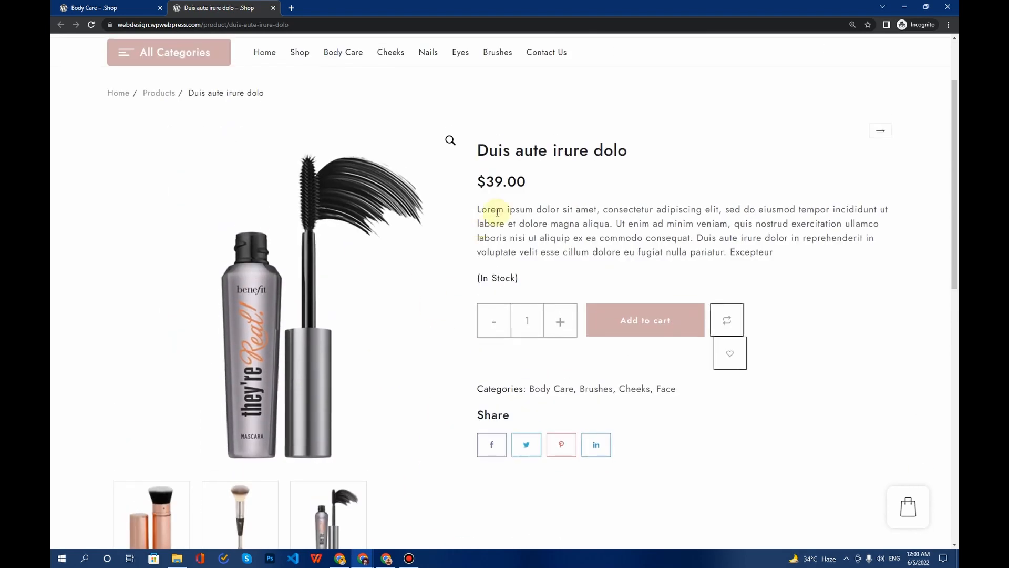
pyautogui.moveTo(496, 209); pyautogui.dragTo(582, 238)
pyautogui.moveTo(498, 153); pyautogui.dragTo(487, 183)
pyautogui.click(597, 252)
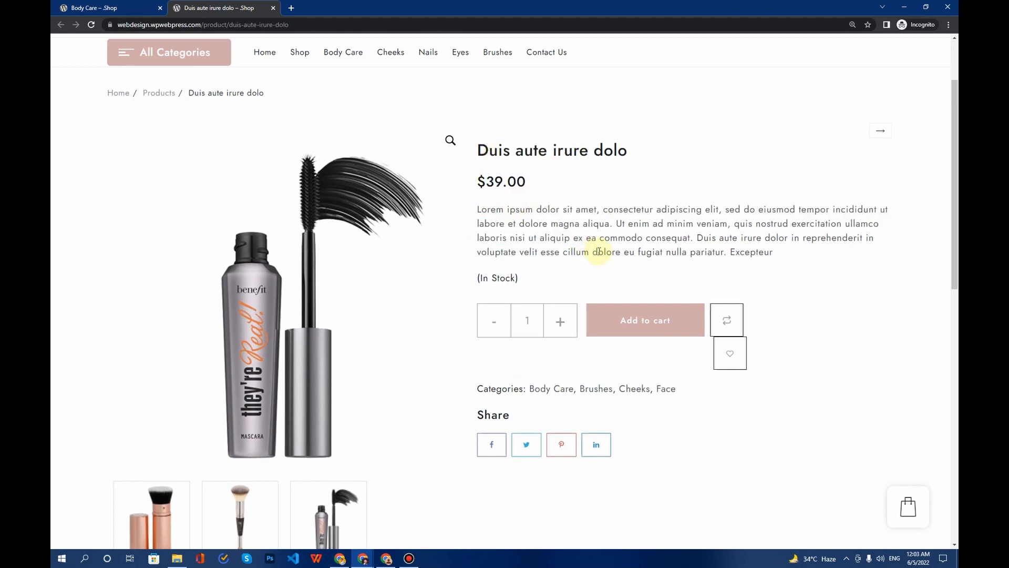
# Add Duis aute irure dolo and Nullam faucibus turpis faucibus from the Body Care category to the product comparison.
pyautogui.click(728, 327)
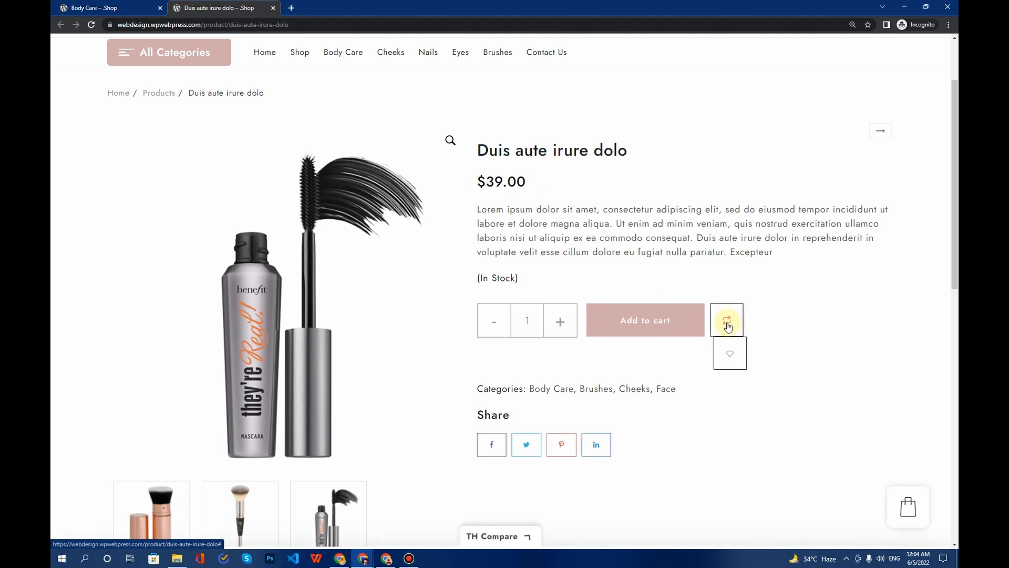
pyautogui.moveTo(515, 513)
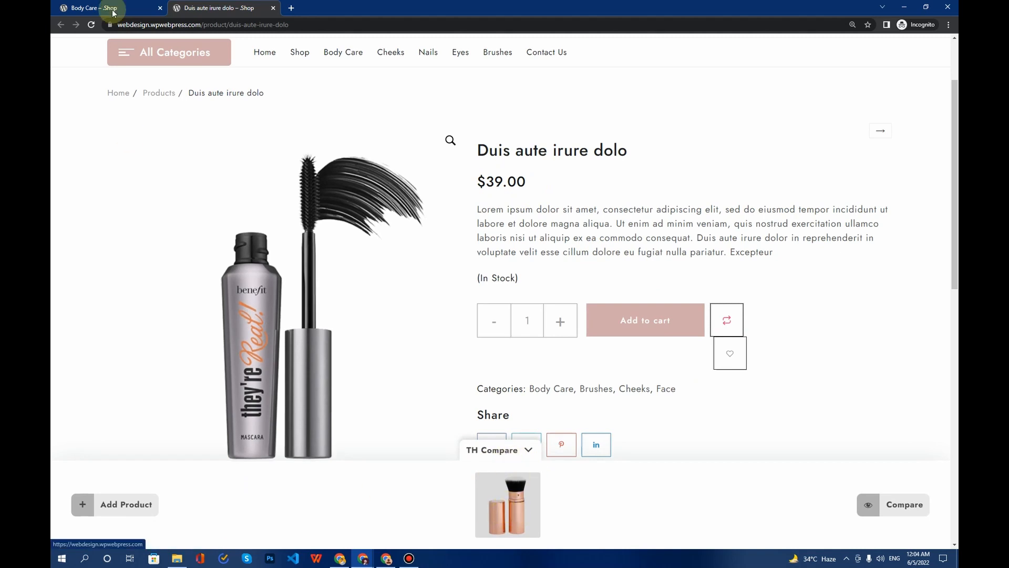
pyautogui.click(134, 9)
pyautogui.scroll(-3, 721, 317)
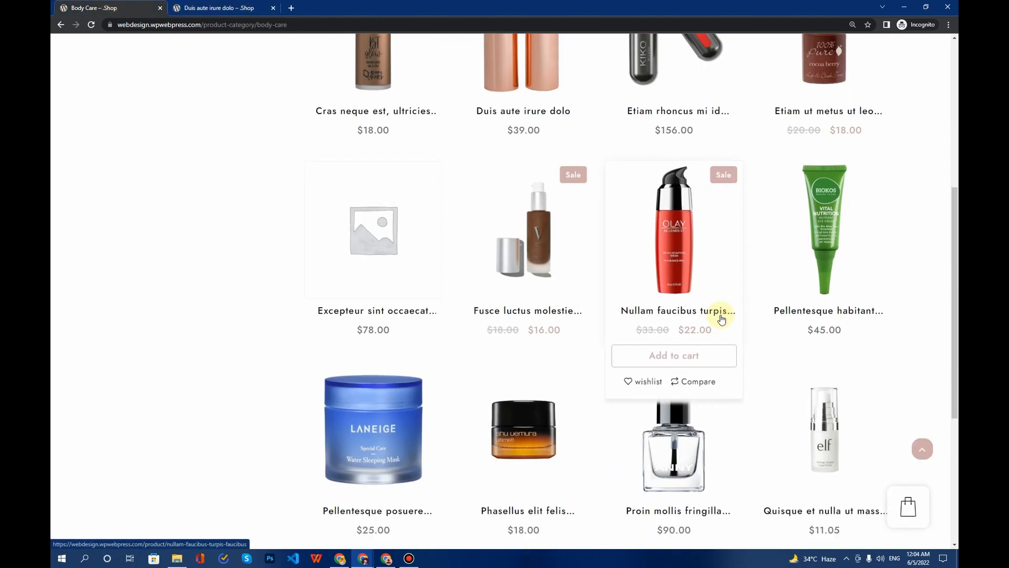
pyautogui.click(686, 309)
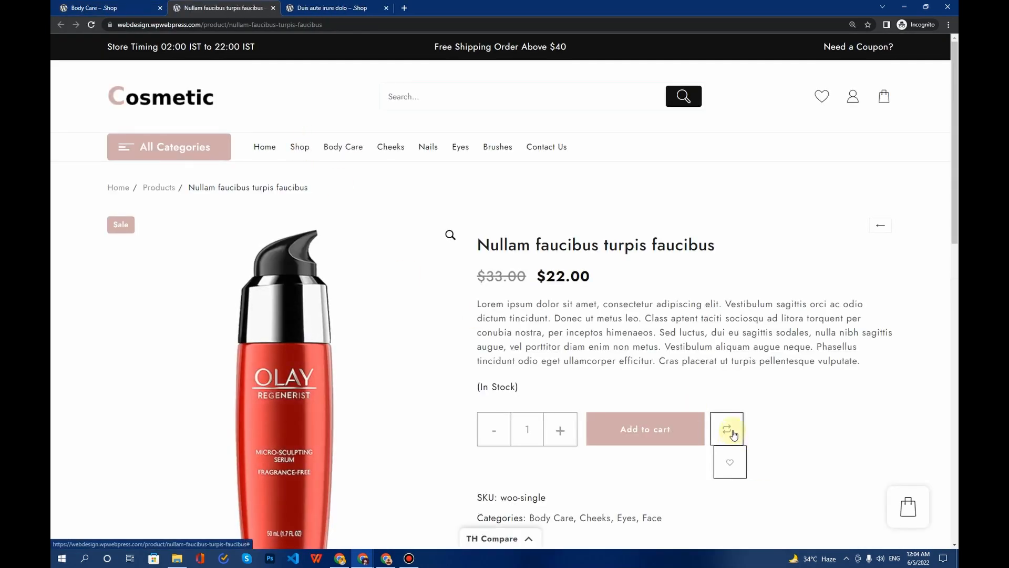
pyautogui.click(727, 432)
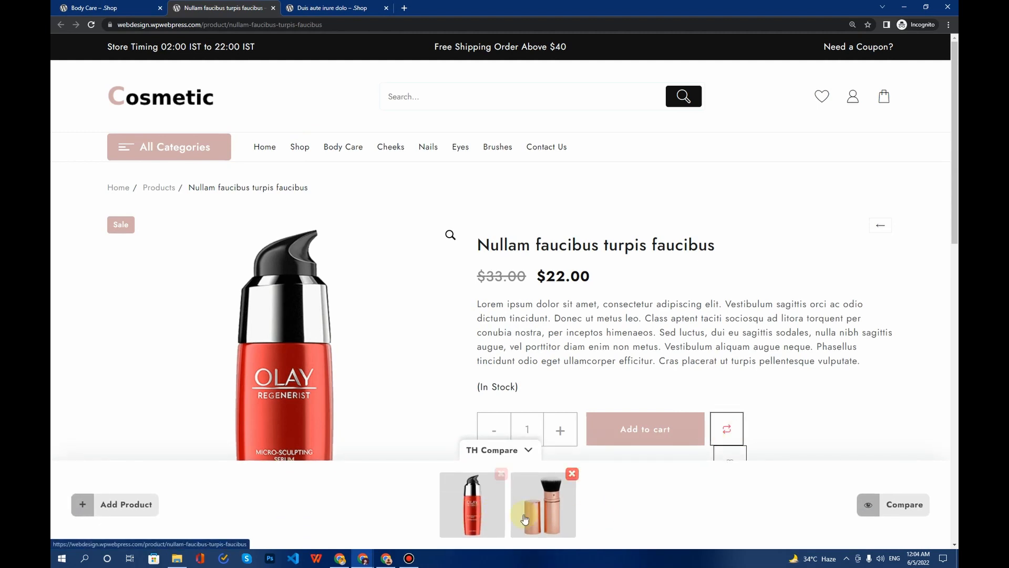
pyautogui.moveTo(542, 519)
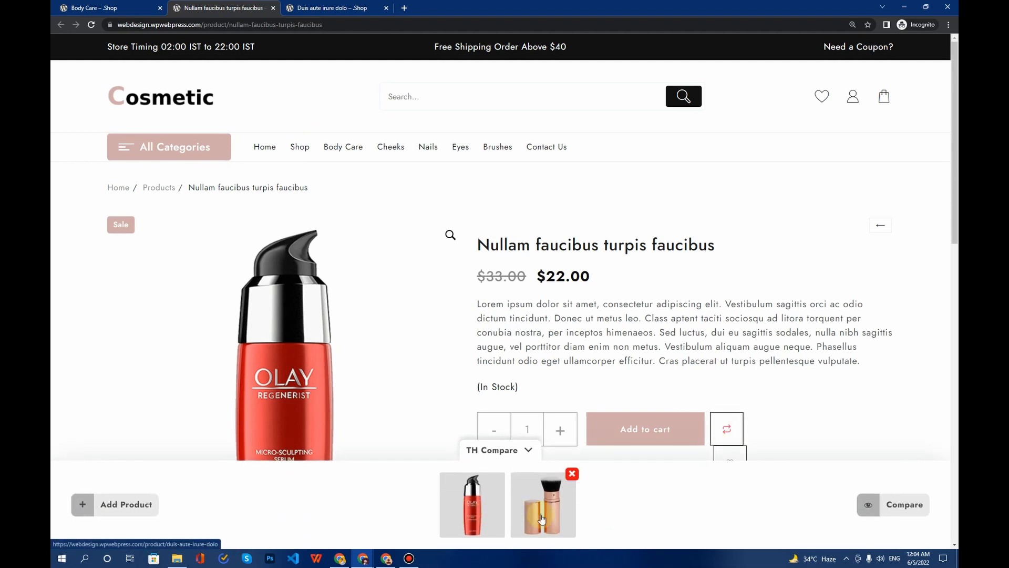
# View the side-by-side comparison of the two products and remove both of them from it.
pyautogui.click(914, 515)
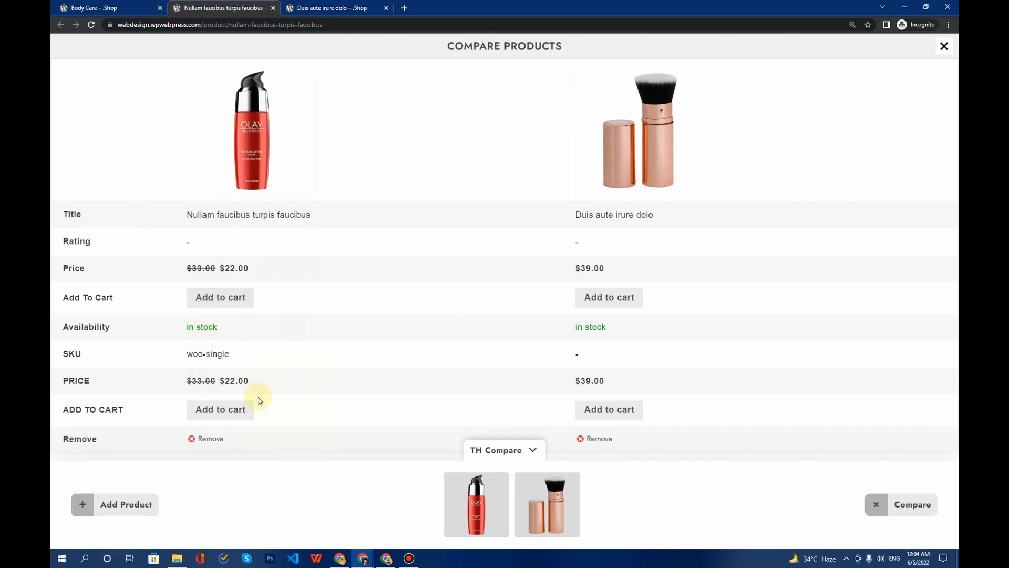
pyautogui.click(594, 444)
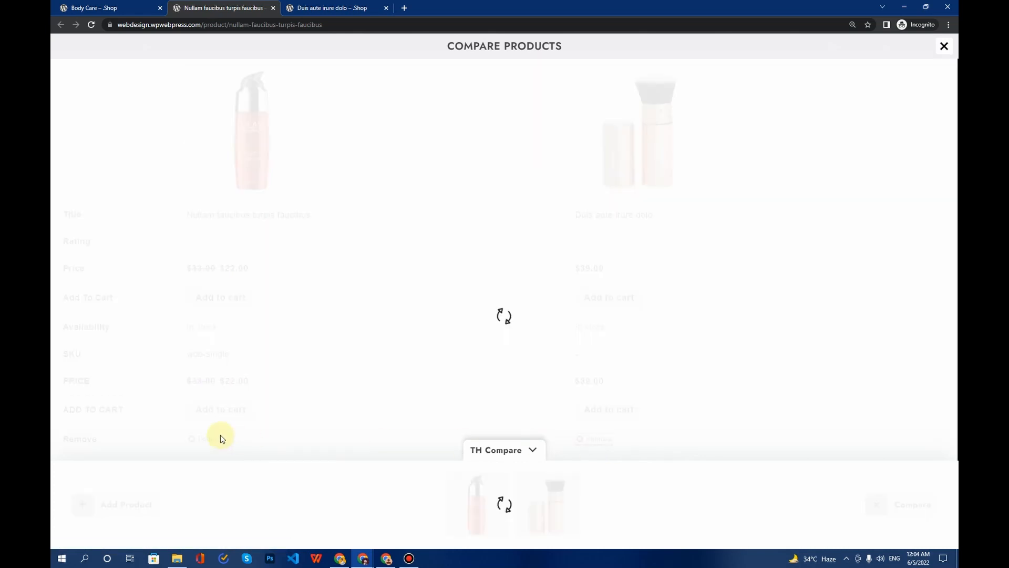
pyautogui.click(207, 439)
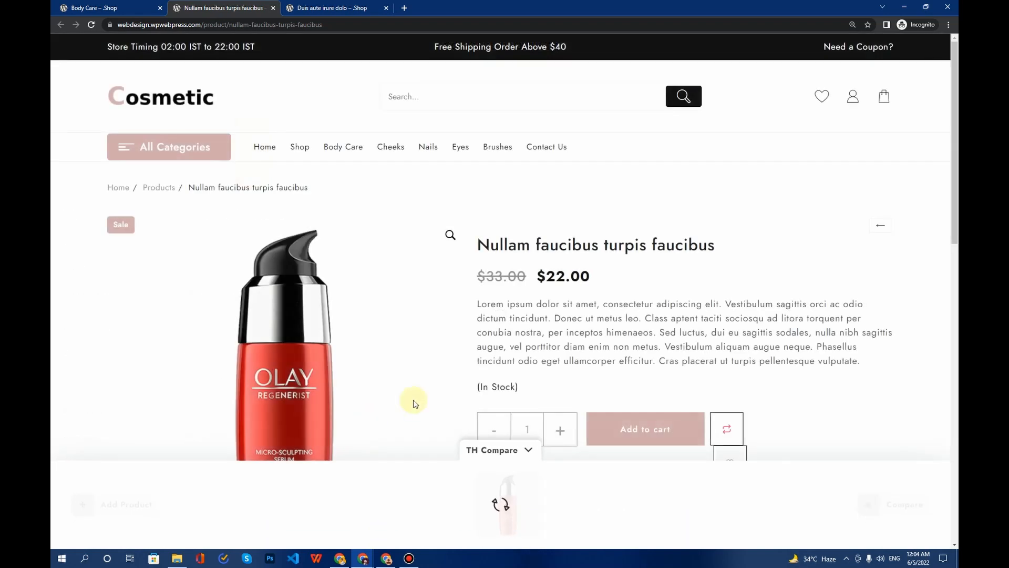
# Add Nullam faucibus turpis faucibus to the wishlist and view the wishlist page.
pyautogui.scroll(-5, 523, 316)
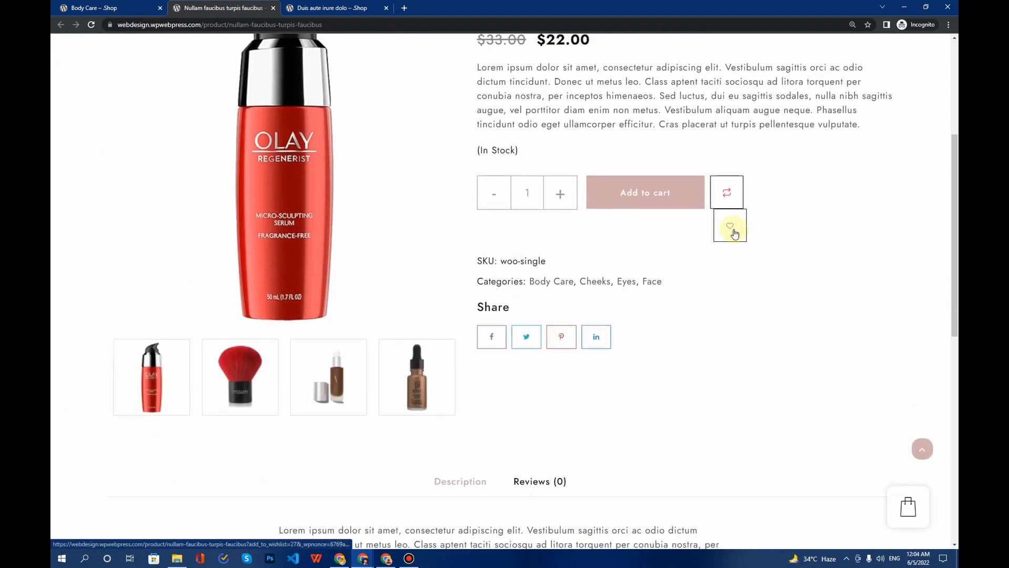
pyautogui.click(734, 231)
pyautogui.scroll(5, 673, 263)
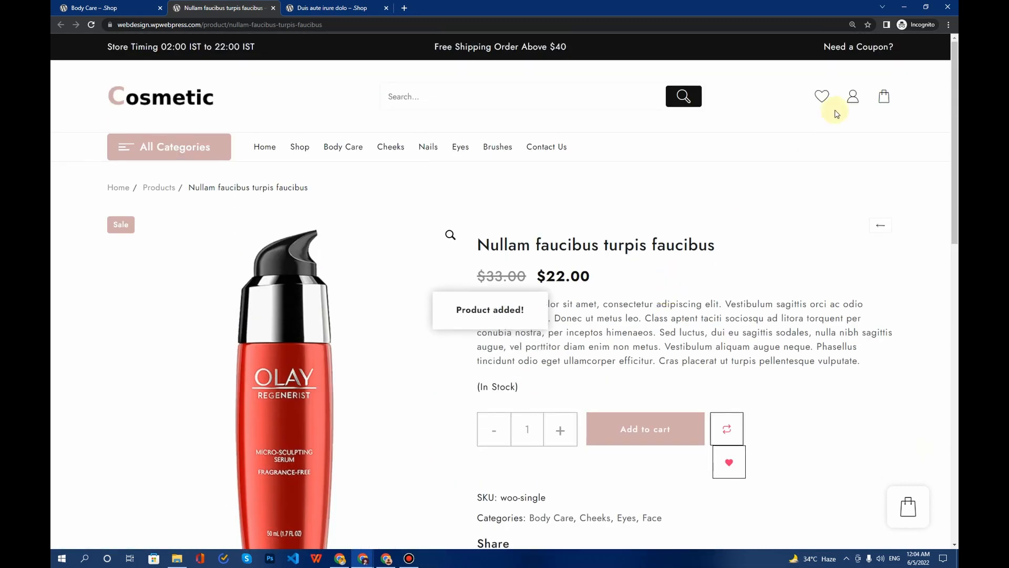
pyautogui.click(729, 463)
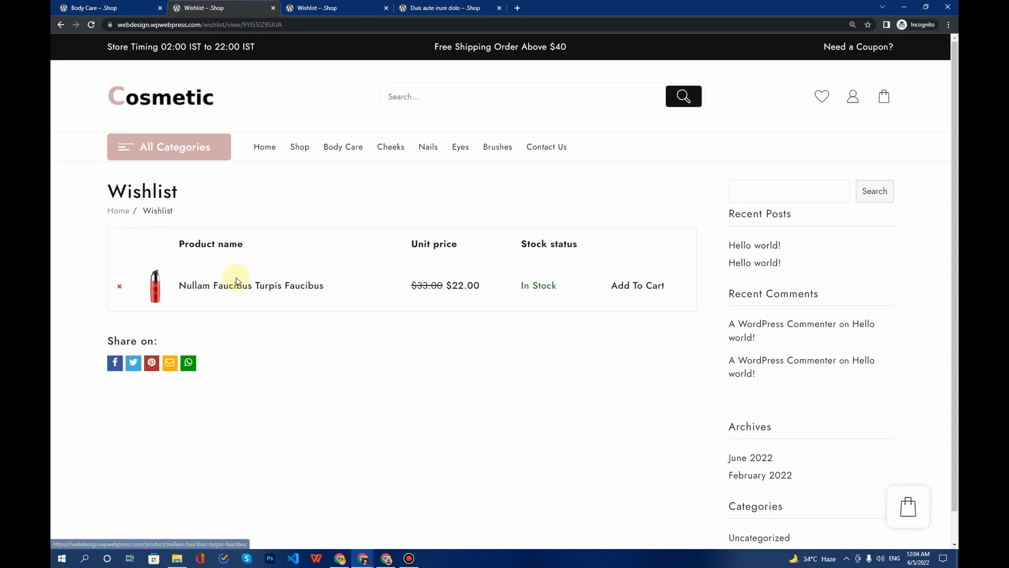
pyautogui.scroll(-1, 329, 295)
pyautogui.scroll(1, 332, 299)
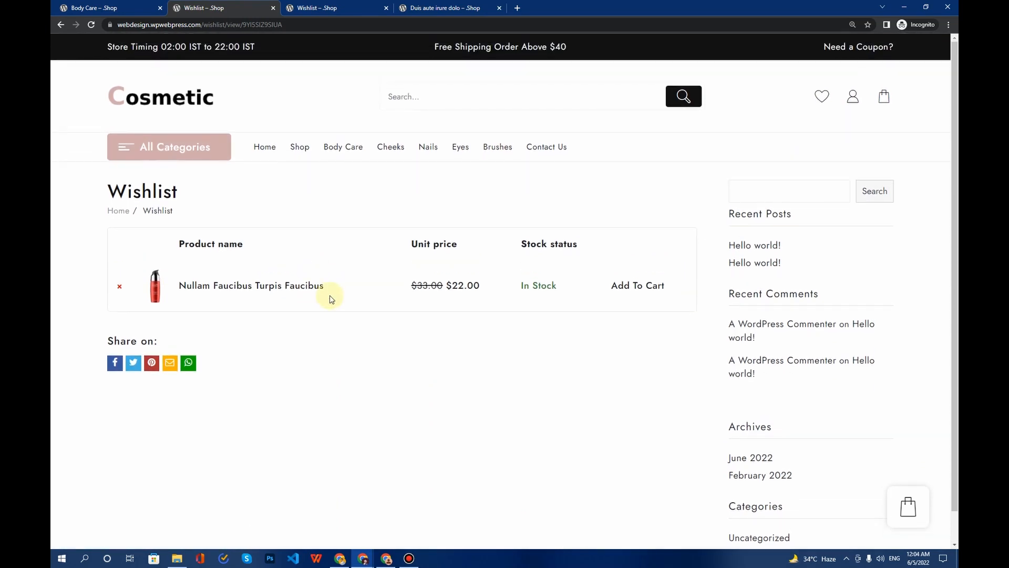
# Add the wishlisted Nullam faucibus turpis faucibus to the cart and proceed from the cart page to checkout.
pyautogui.click(637, 289)
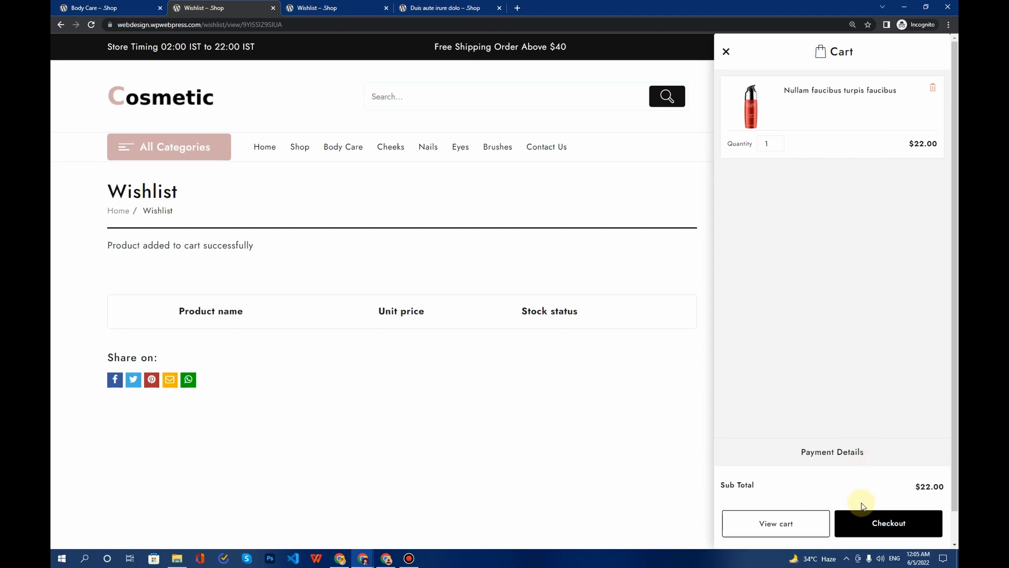
pyautogui.click(782, 526)
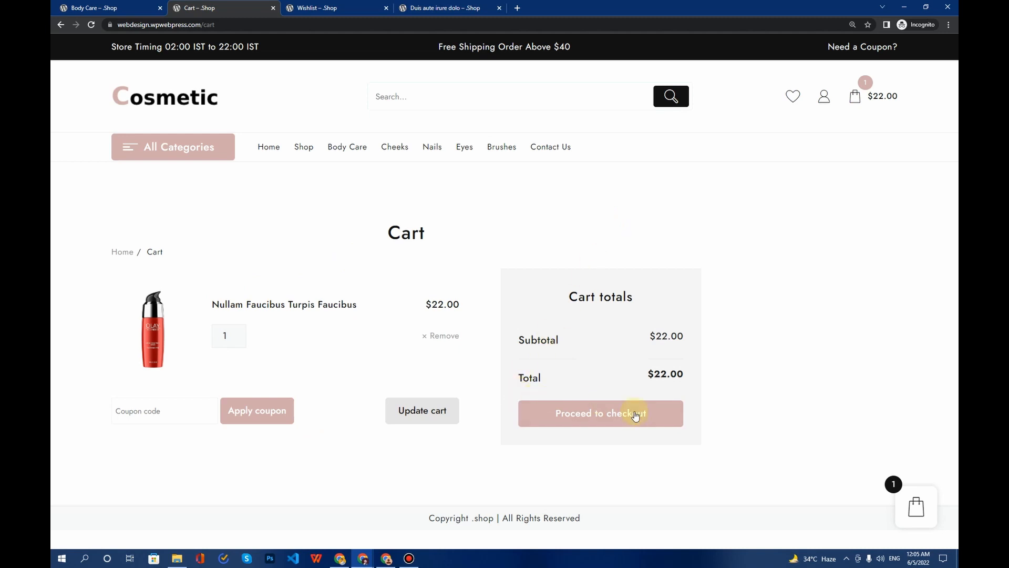
pyautogui.click(618, 423)
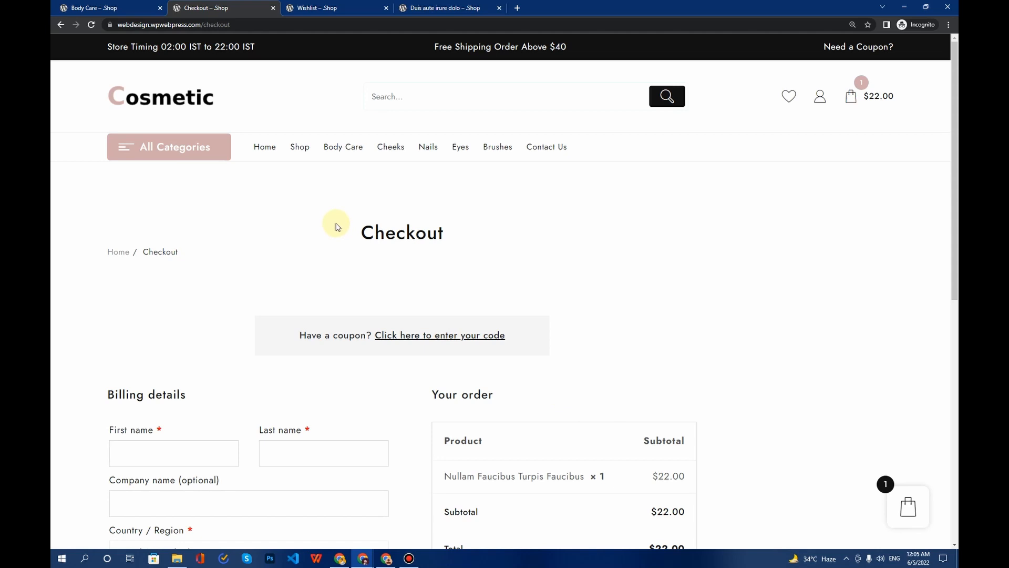
# Examine the checkout page's billing details form, order summary, order placement option and coupon section.
pyautogui.scroll(-9, 337, 227)
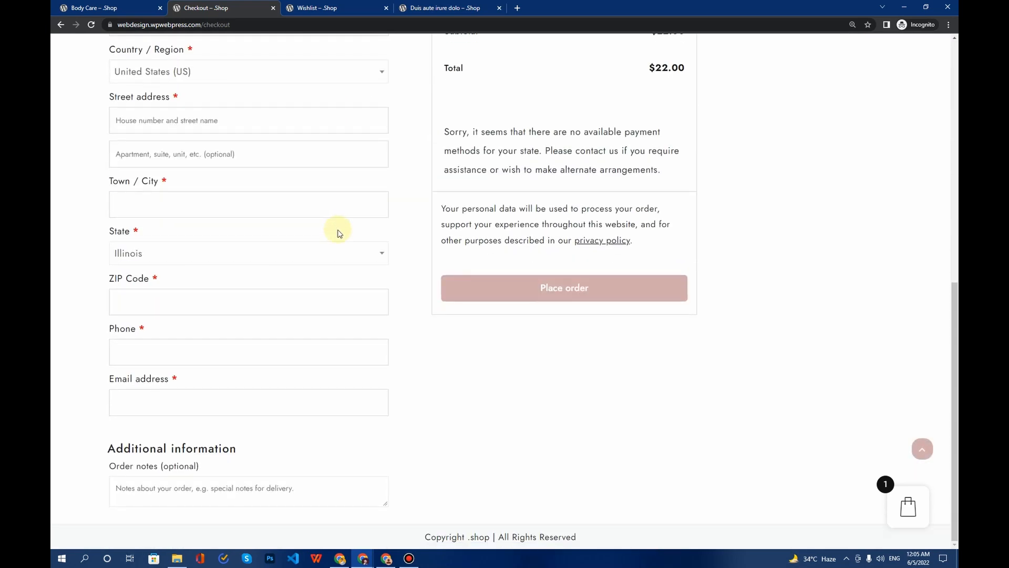
pyautogui.scroll(5, 338, 233)
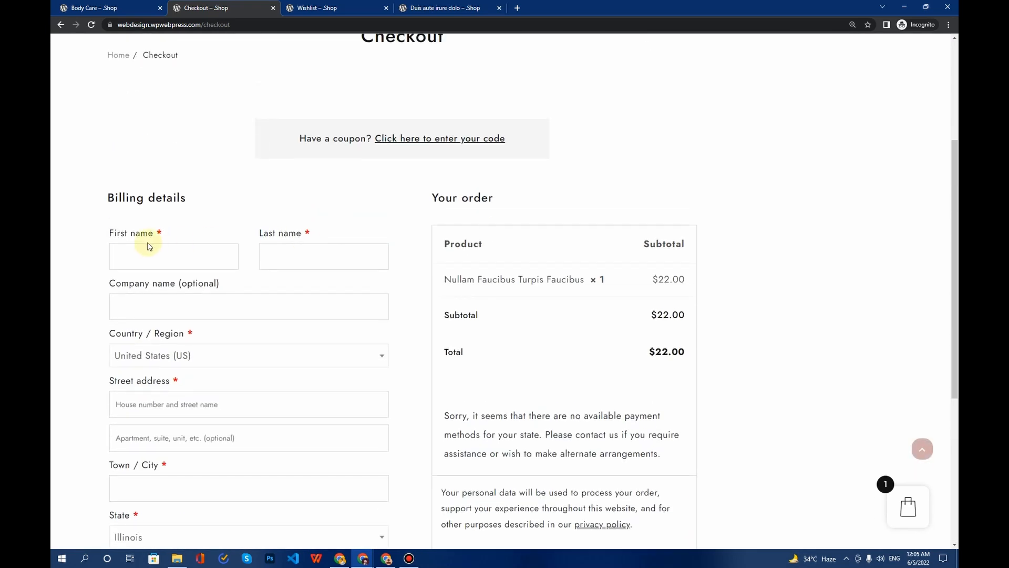
pyautogui.scroll(-5, 266, 200)
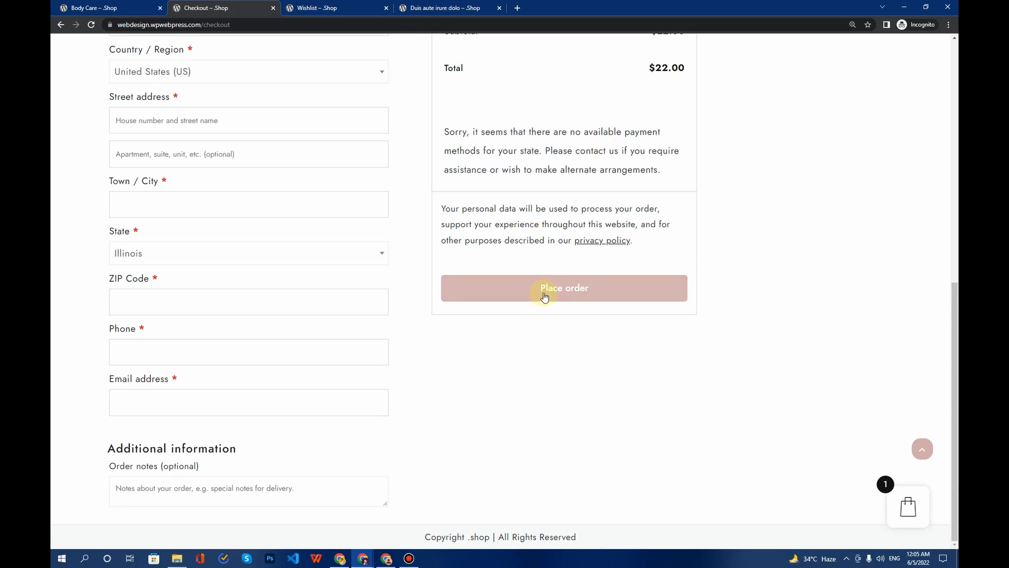
pyautogui.scroll(9, 478, 346)
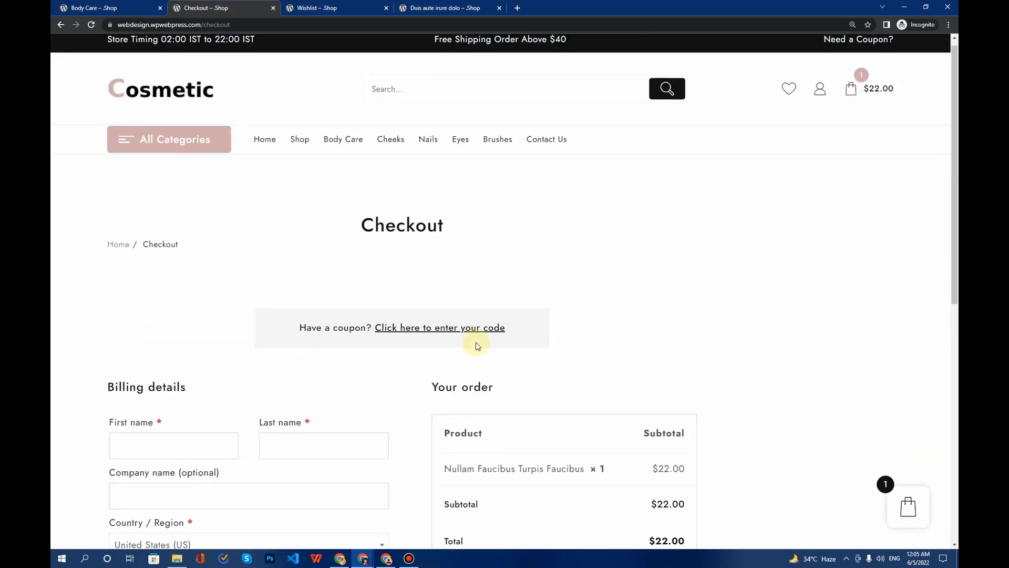
# Return to the store's homepage from checkout and browse the Best Items For You products.
pyautogui.click(169, 91)
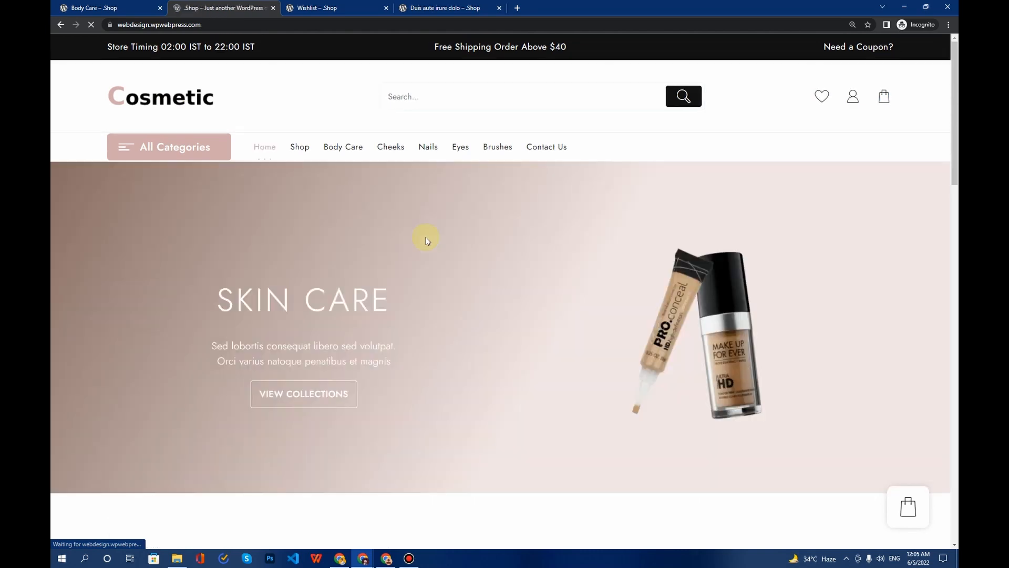
pyautogui.scroll(-8, 426, 241)
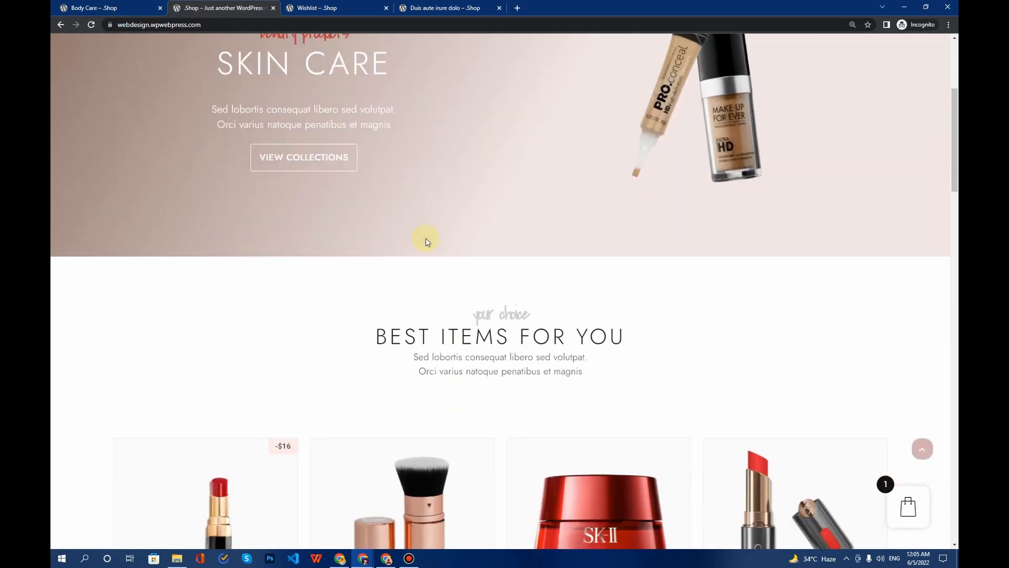
pyautogui.scroll(-3, 426, 242)
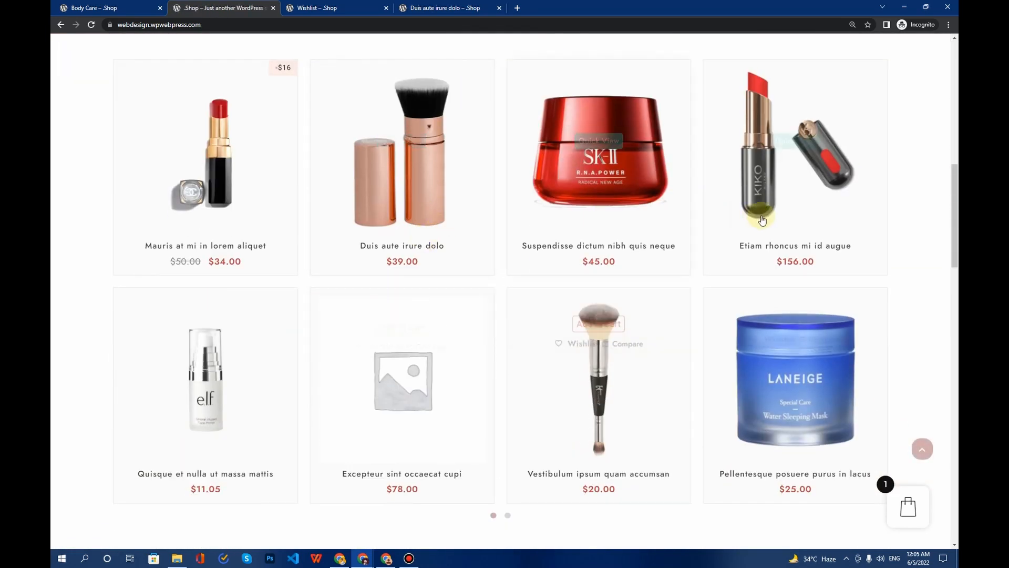
# Browse the remaining homepage products down to the promotional photo, and return to the Skin Care banner.
pyautogui.moveTo(790, 221)
pyautogui.scroll(-3, 484, 304)
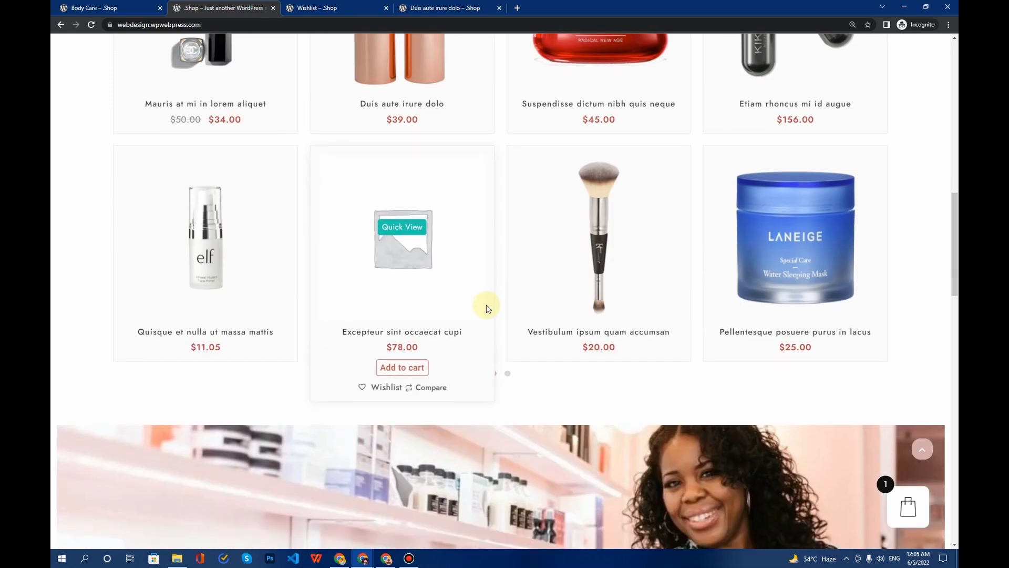
pyautogui.scroll(8, 486, 308)
pyautogui.scroll(6, 487, 309)
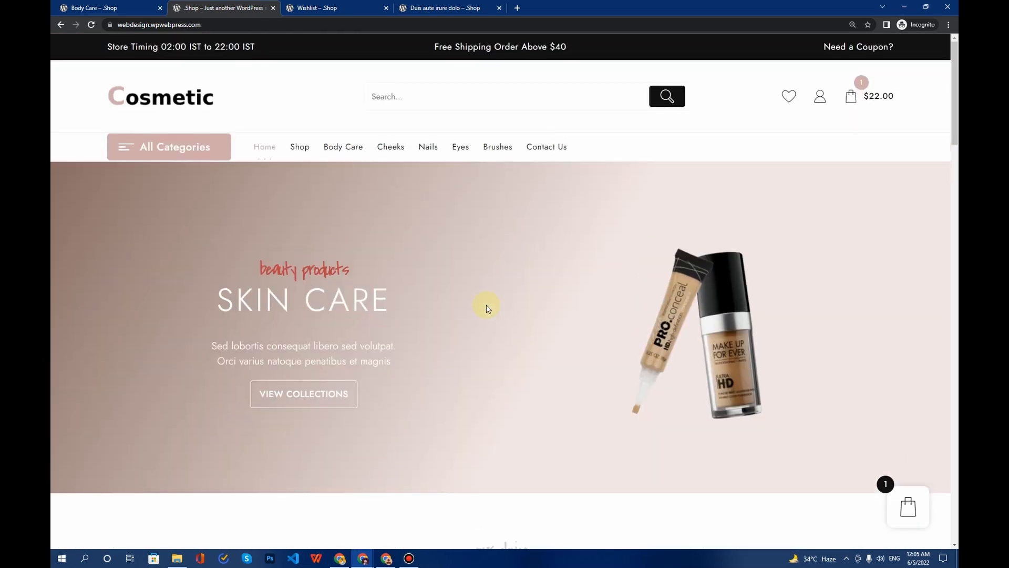
# Close the leftover Wishlist and Duis aute irure dolo pages of the demo store.
pyautogui.click(371, 7)
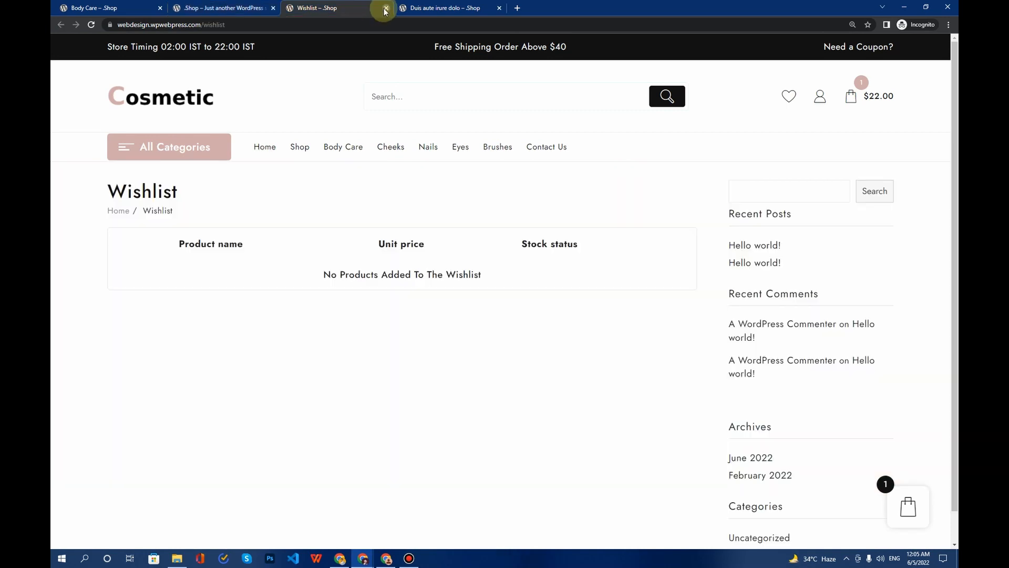
pyautogui.click(385, 8)
pyautogui.click(385, 8)
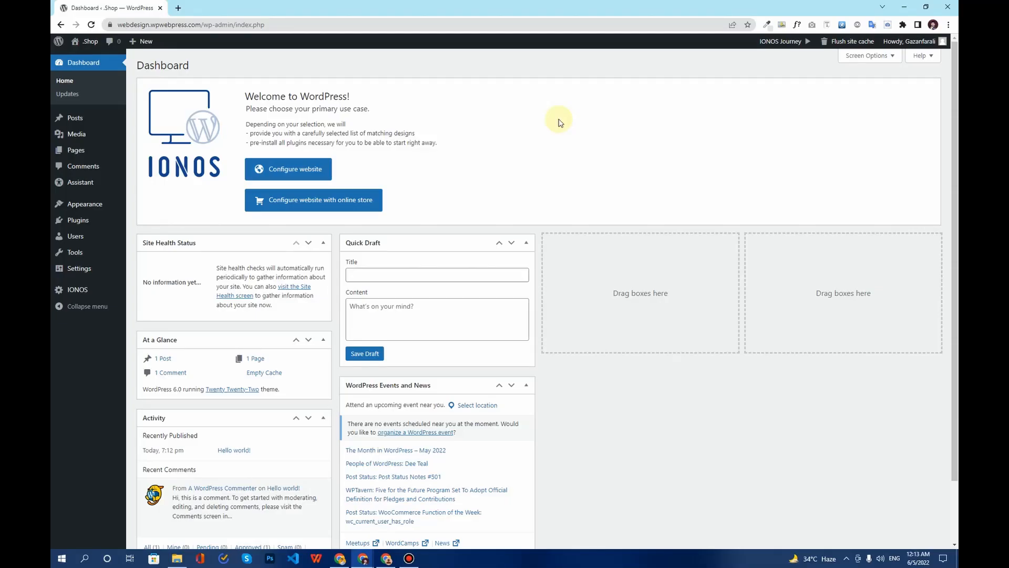
# Search Google for themehunk on a new browser page and open the ThemeHunk website from the results.
pyautogui.click(179, 9)
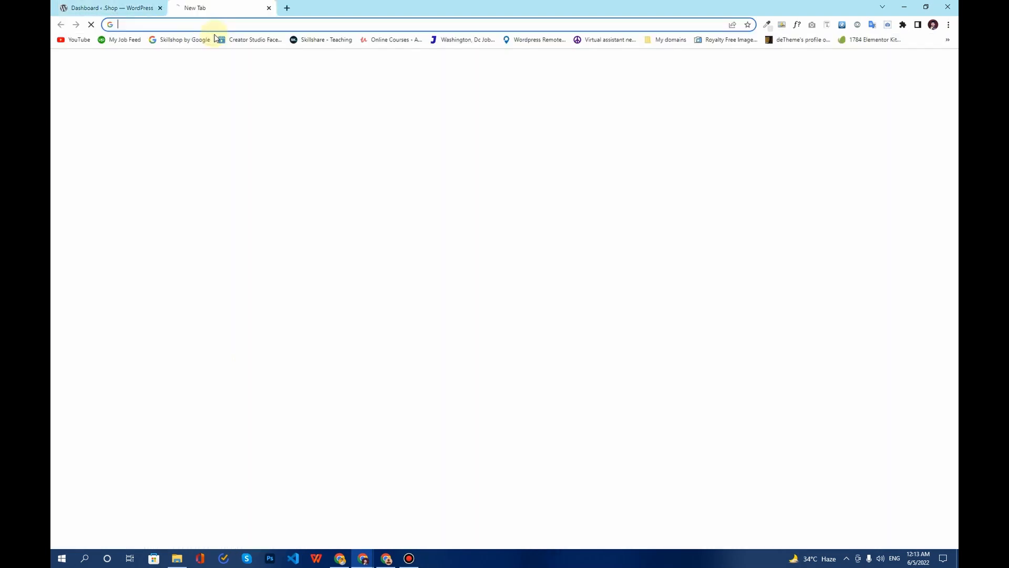
pyautogui.write('themee')
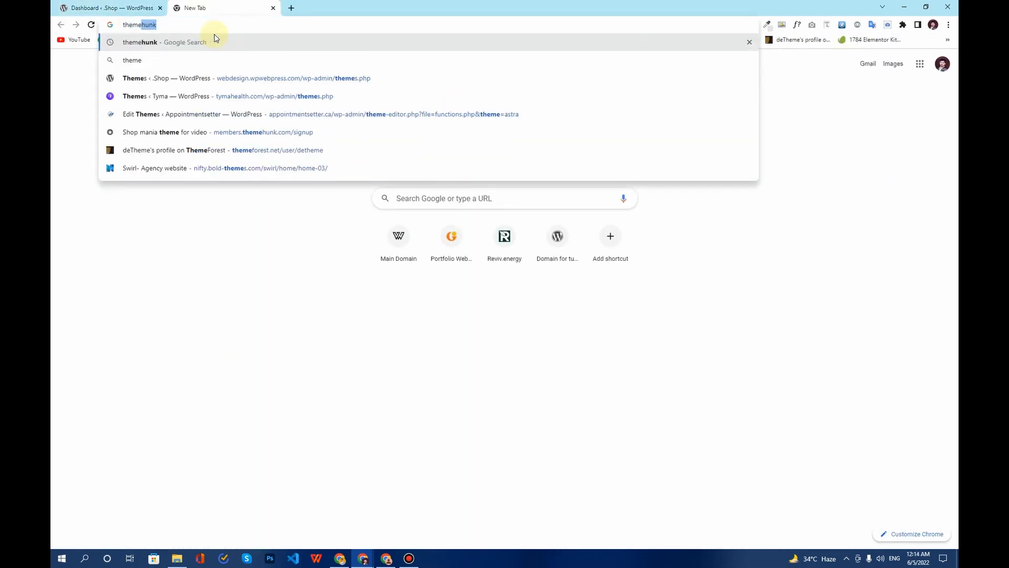
pyautogui.press('Return')
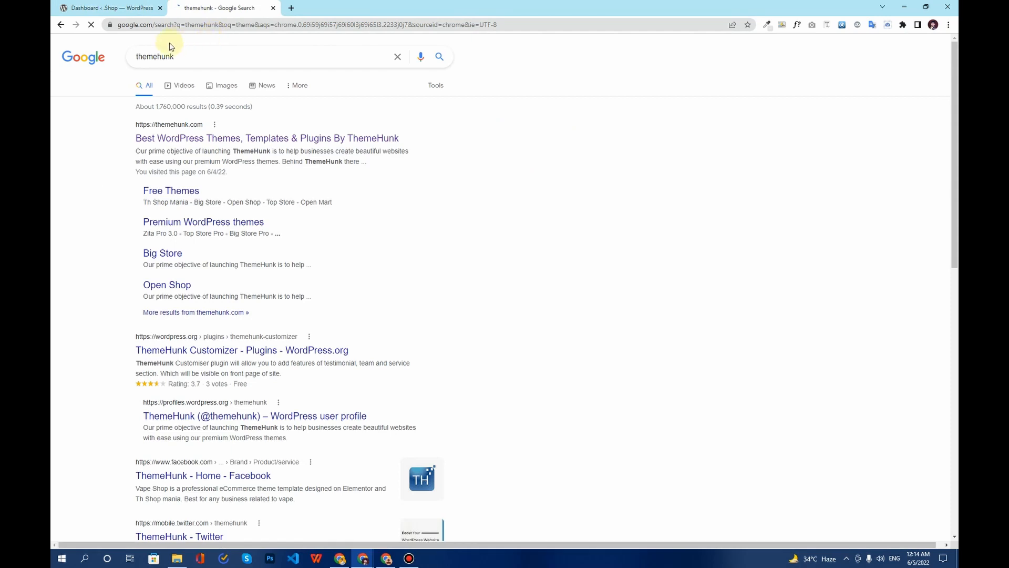
pyautogui.click(185, 139)
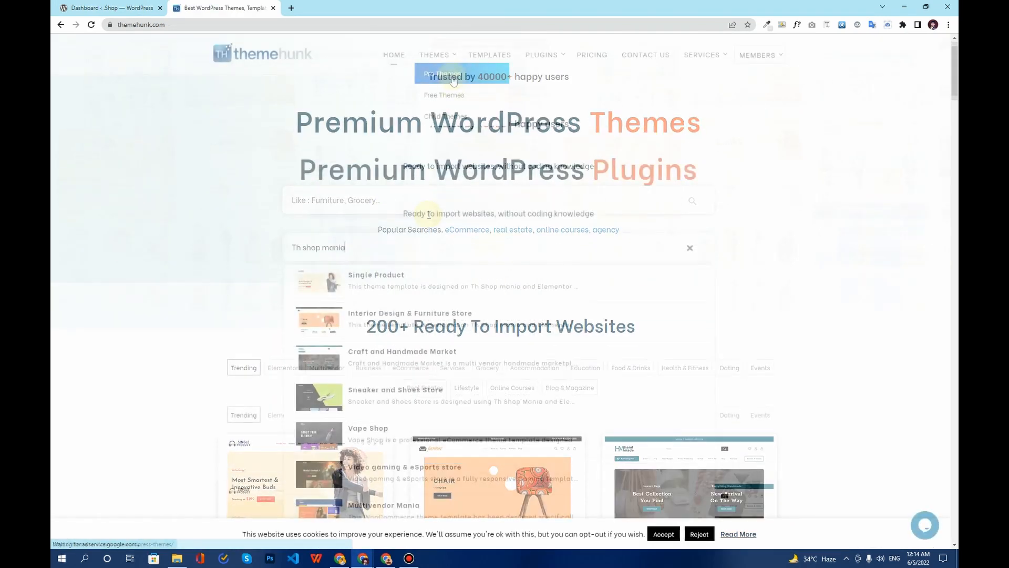
# Go to ThemeHunk's free themes collection and open the Th Shop Mania theme page.
pyautogui.click(453, 96)
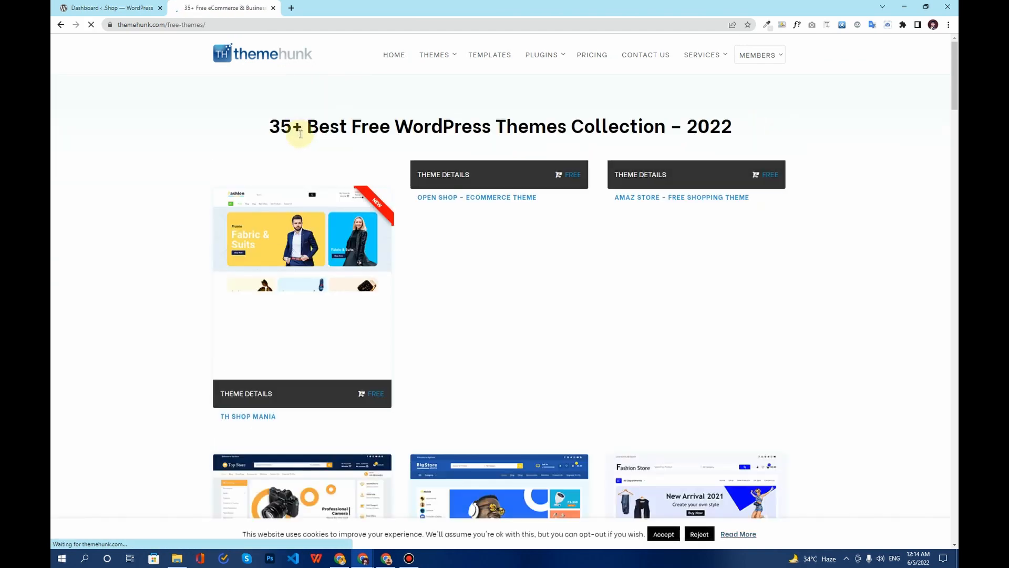
pyautogui.moveTo(333, 337)
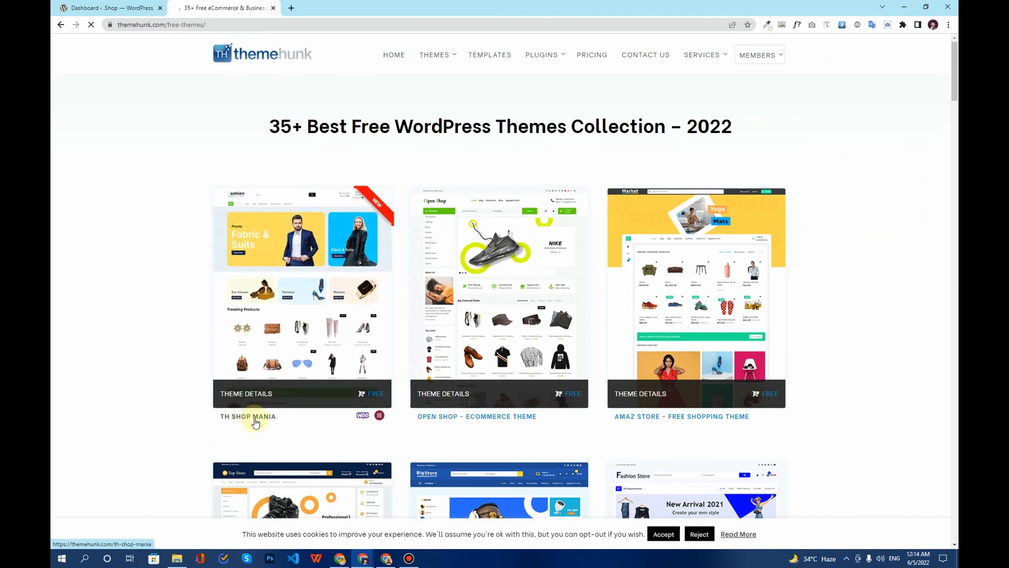
pyautogui.click(248, 417)
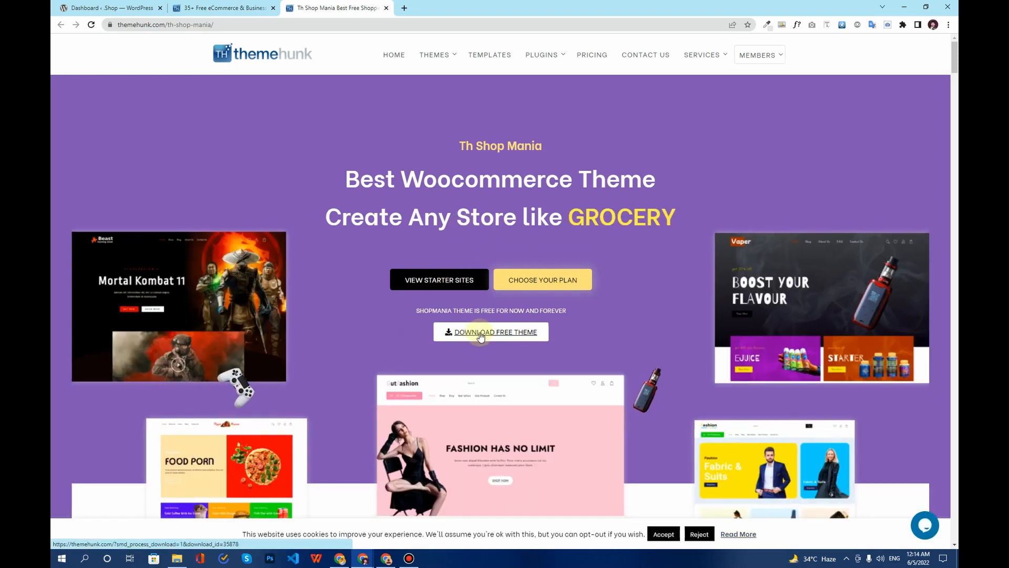
# Download the free Th Shop Mania theme as th-shop-mania.zip and dismiss the completed download dialog.
pyautogui.click(480, 335)
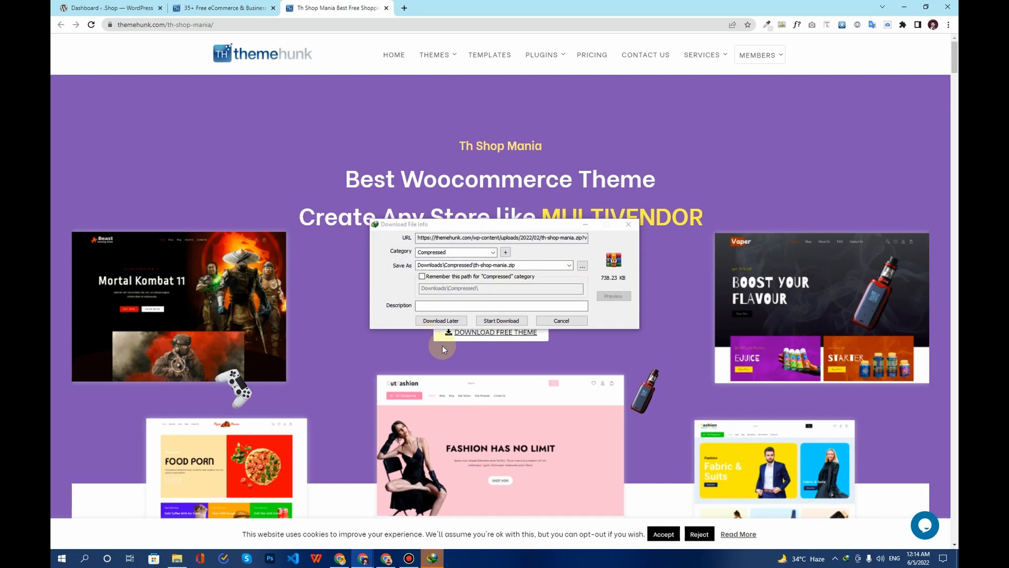
pyautogui.click(501, 320)
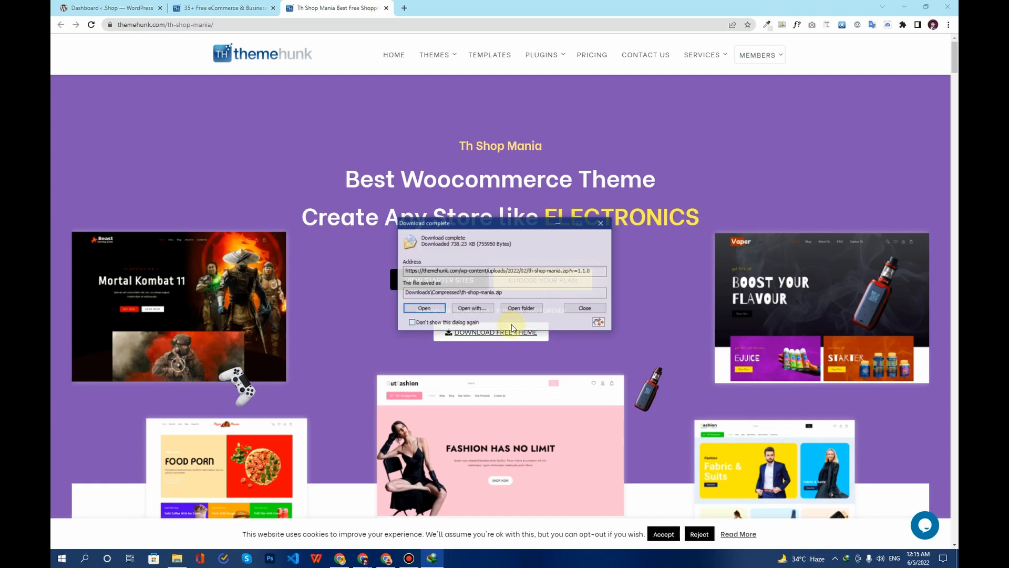
pyautogui.click(585, 308)
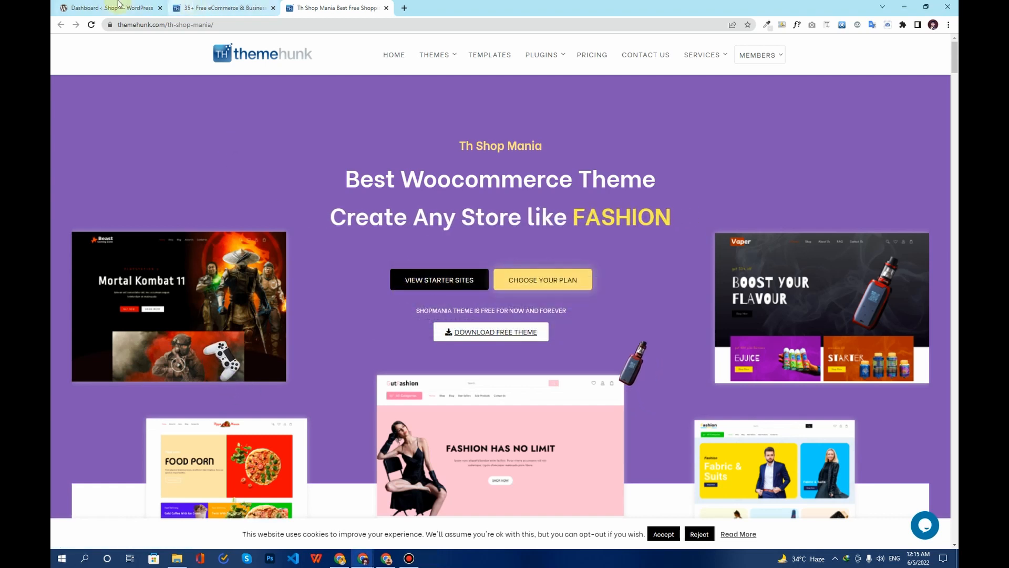
# Return to the WordPress dashboard and open the form for uploading a new theme.
pyautogui.click(70, 8)
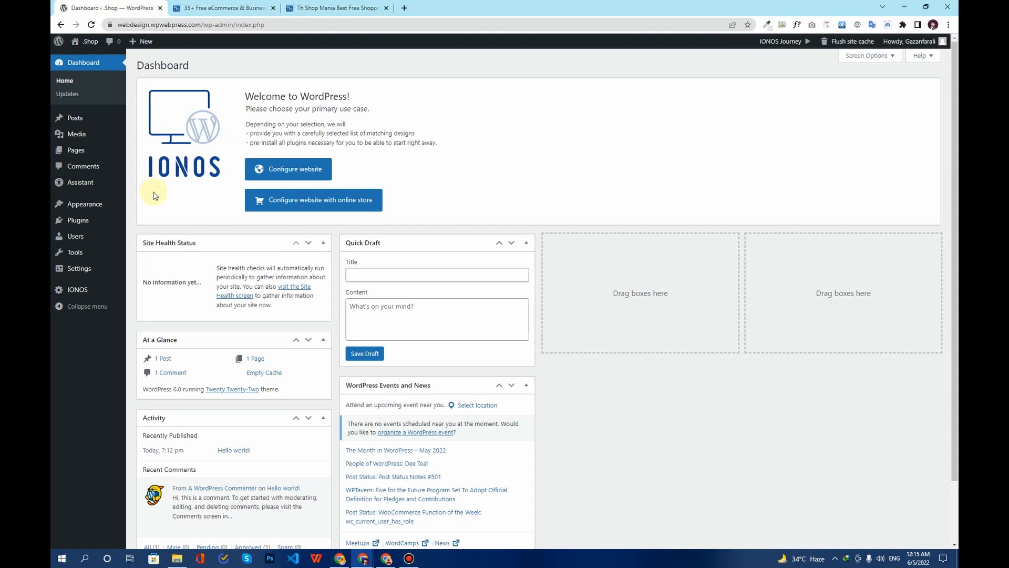
pyautogui.moveTo(86, 206)
pyautogui.click(142, 205)
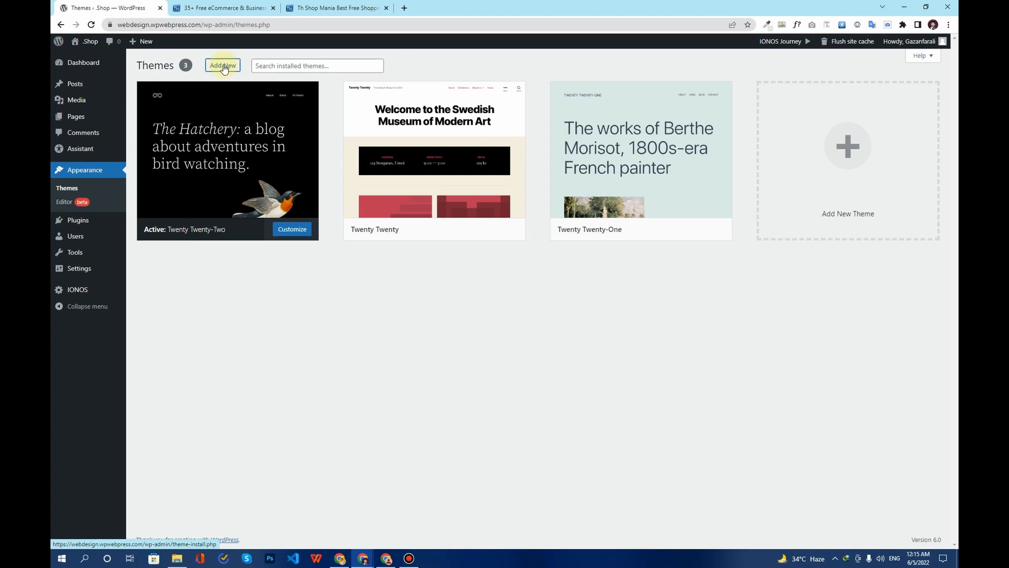
pyautogui.click(224, 67)
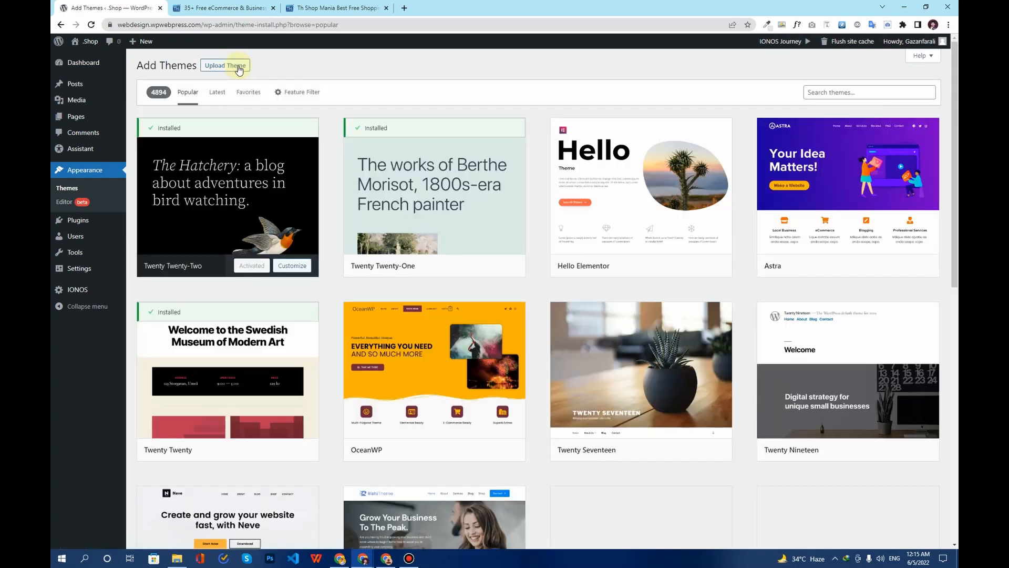
pyautogui.click(238, 68)
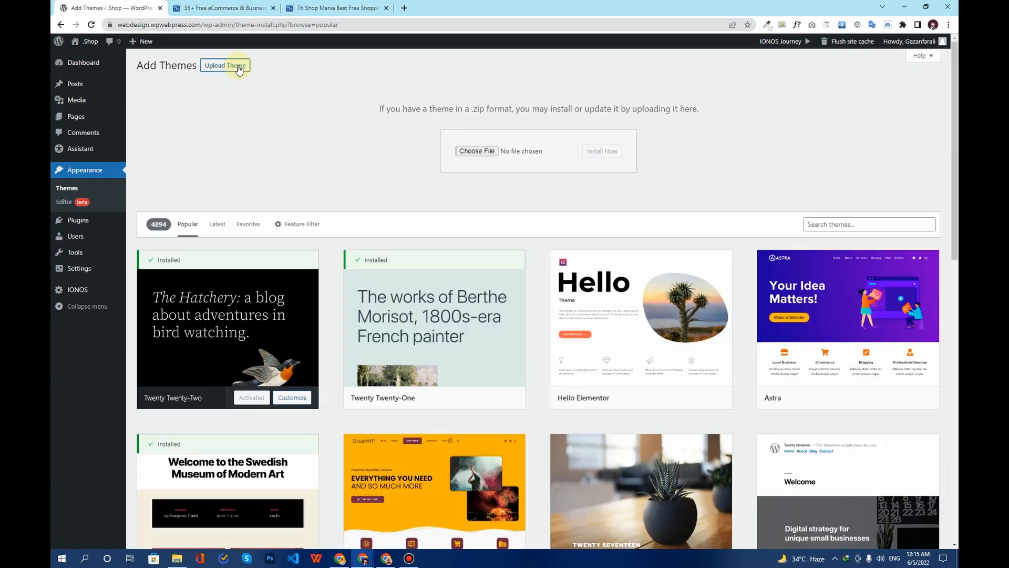
# Choose th-shop-mania from the Desktop folder Th shop mania, then install and activate the theme.
pyautogui.click(475, 152)
pyautogui.click(96, 82)
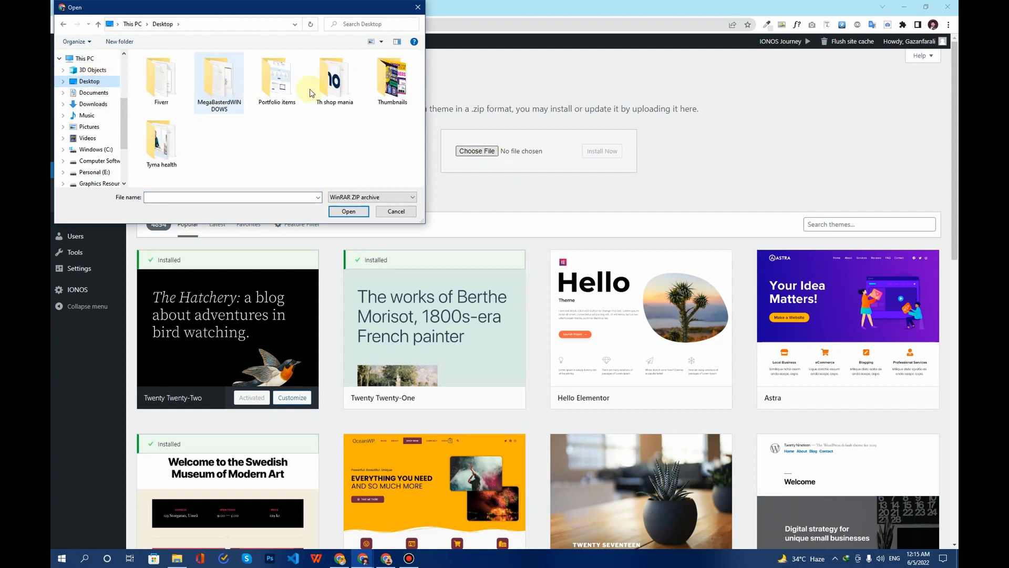
pyautogui.doubleClick(332, 87)
pyautogui.click(167, 78)
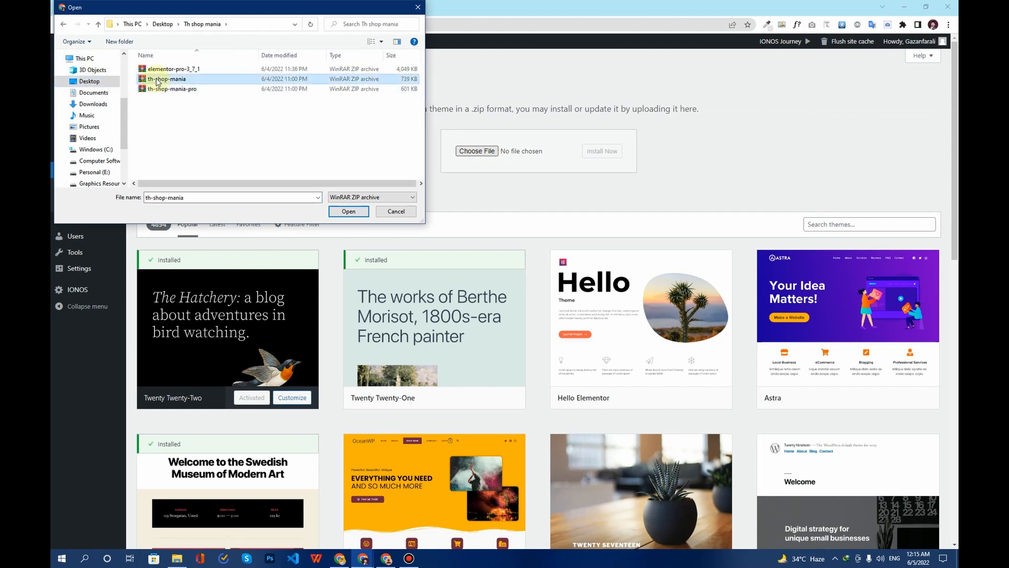
pyautogui.click(349, 212)
pyautogui.click(603, 152)
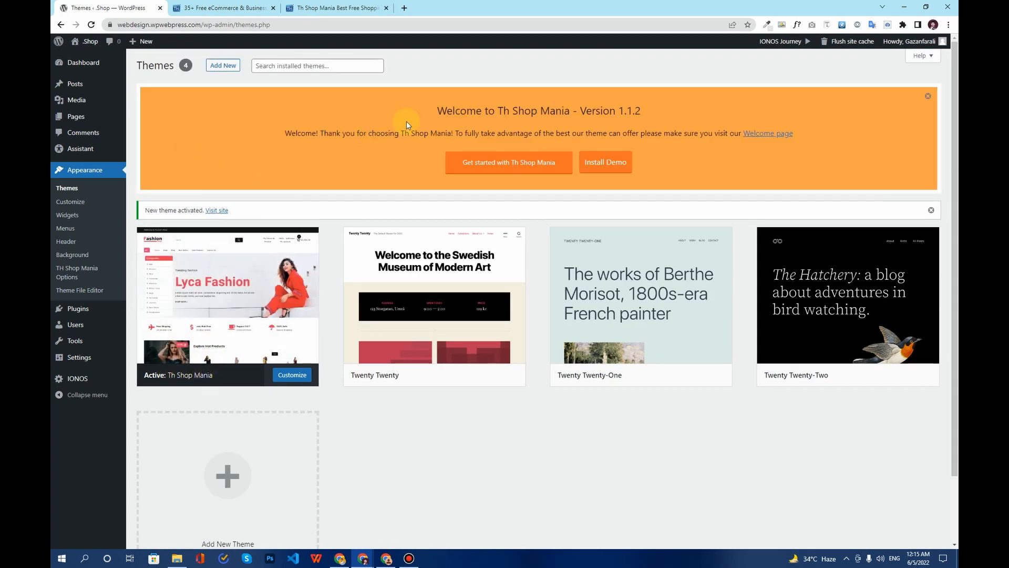
# Delete the unused Twenty Twenty, Twenty Twenty-One and Twenty Twenty-Two themes, confirming each deletion.
pyautogui.click(494, 331)
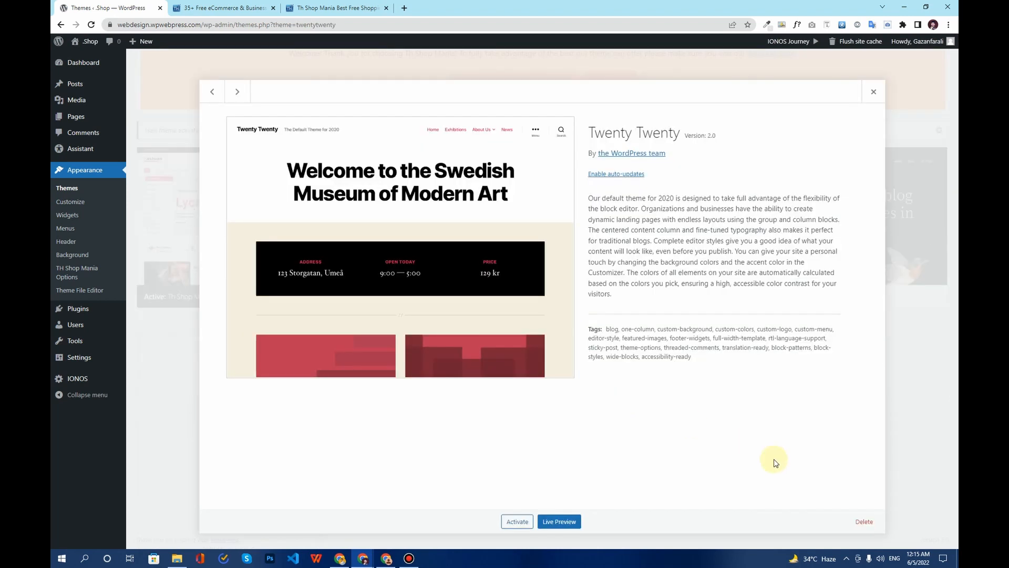
pyautogui.click(865, 522)
pyautogui.click(556, 99)
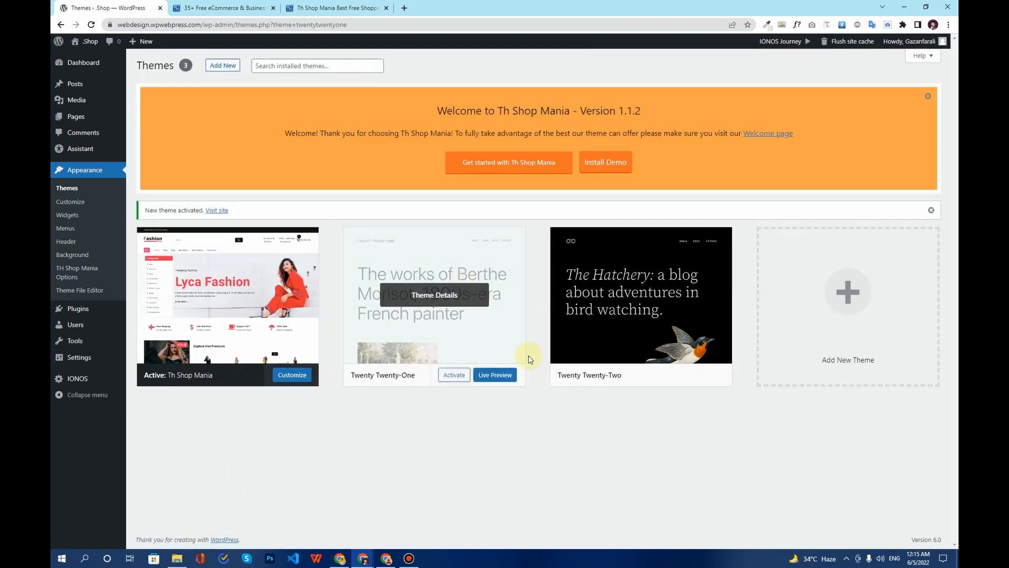
pyautogui.click(520, 352)
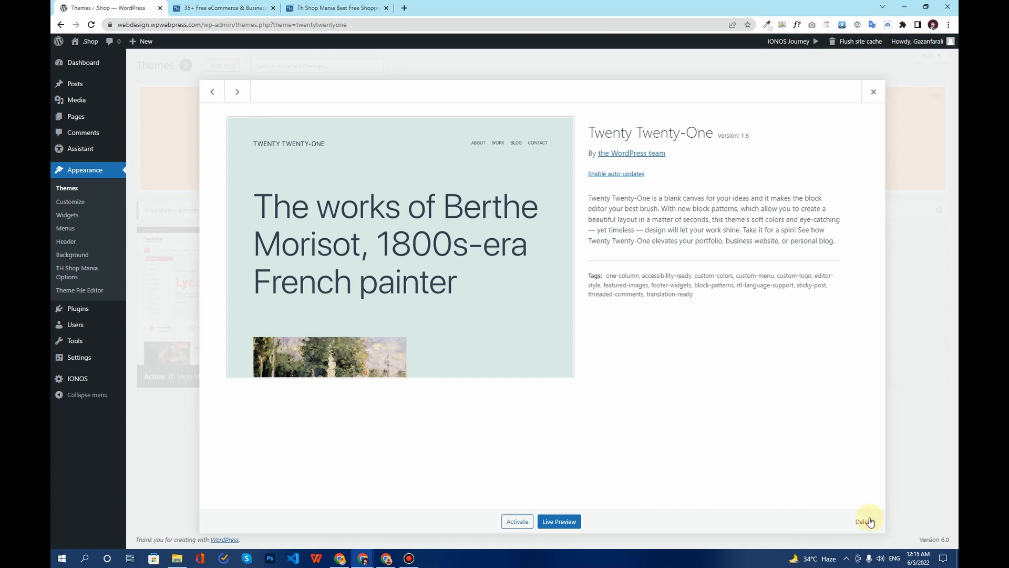
pyautogui.click(870, 522)
pyautogui.click(552, 98)
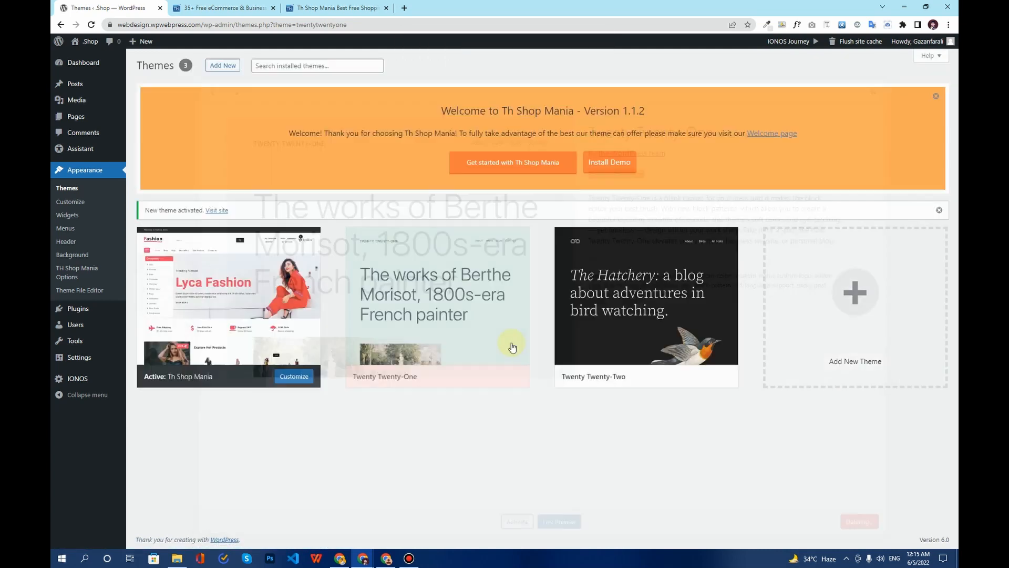
pyautogui.click(493, 343)
pyautogui.click(862, 521)
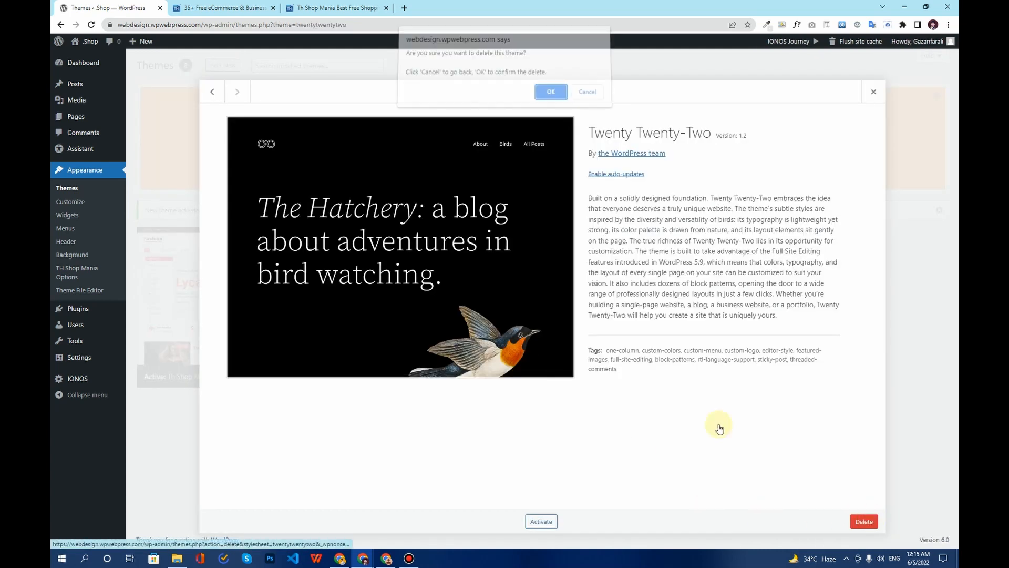
pyautogui.click(550, 96)
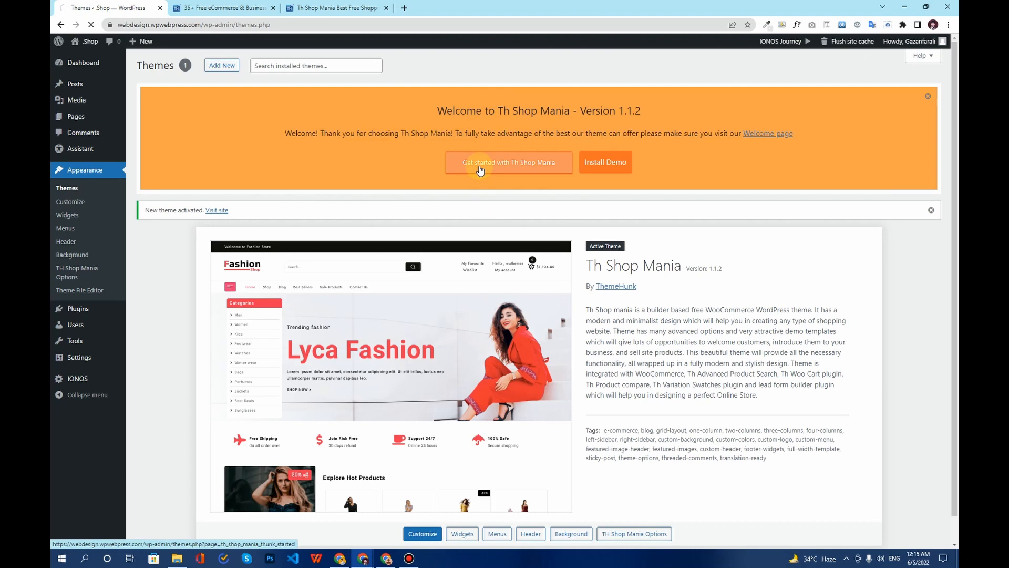
# Look through the Th Shop Mania getting-started page and show its recommended plugins.
pyautogui.scroll(-3, 239, 332)
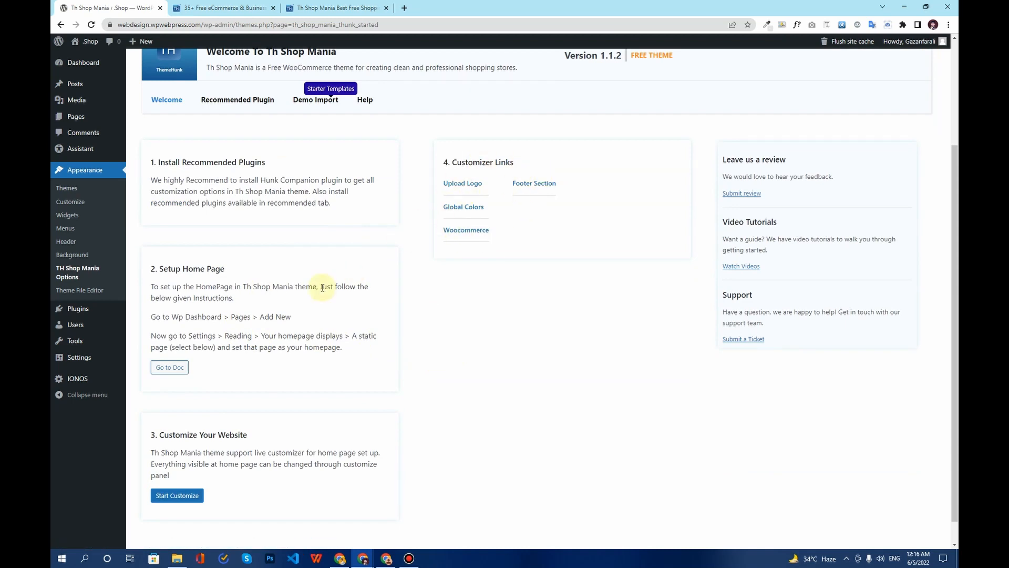
pyautogui.scroll(2, 322, 287)
pyautogui.click(241, 202)
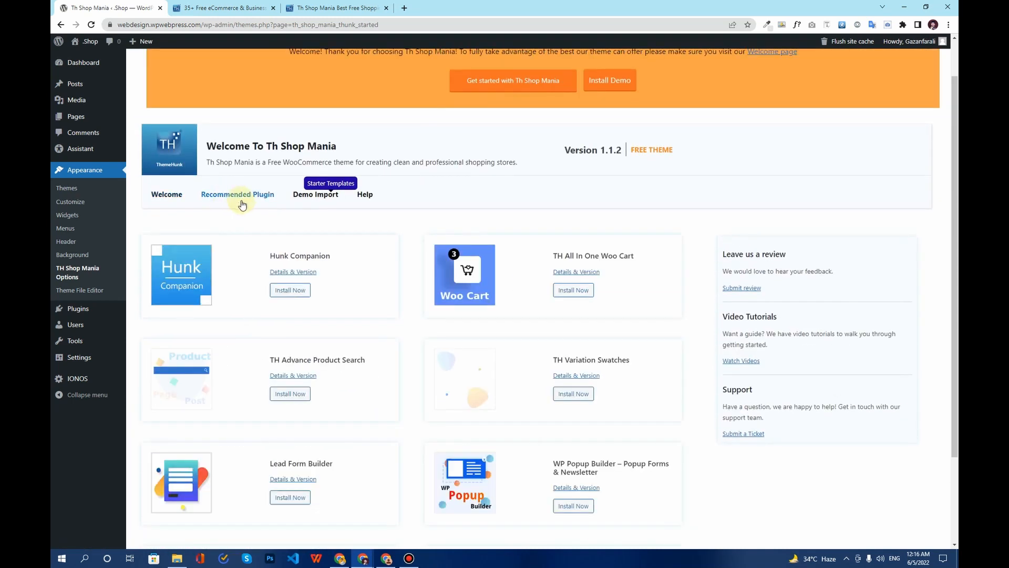
# Install the recommended plugins Hunk Companion, TH All In One Woo Cart, TH Advance Product Search and TH Variation Swatches.
pyautogui.scroll(-1, 274, 241)
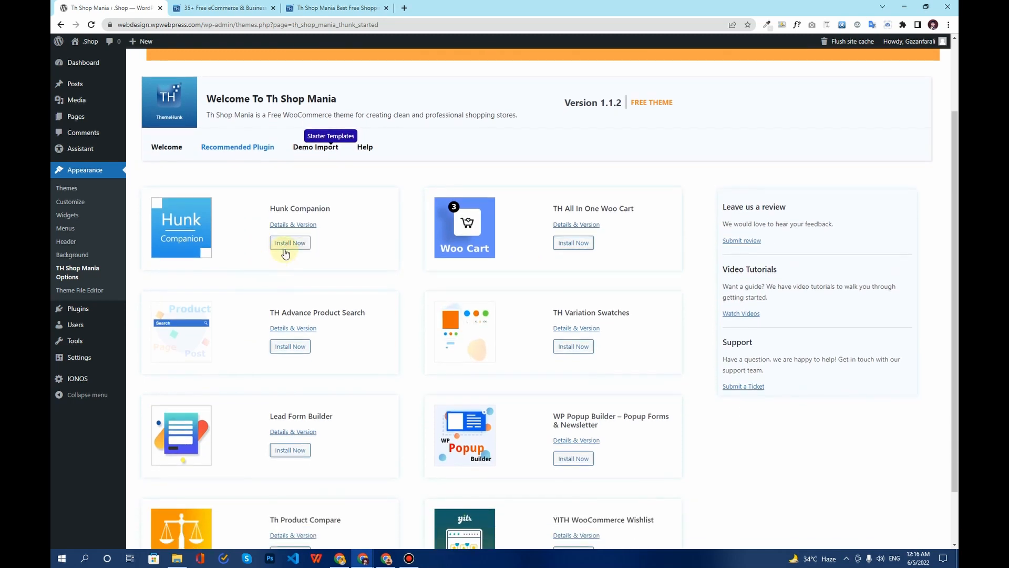
pyautogui.click(284, 249)
pyautogui.click(573, 244)
pyautogui.click(293, 346)
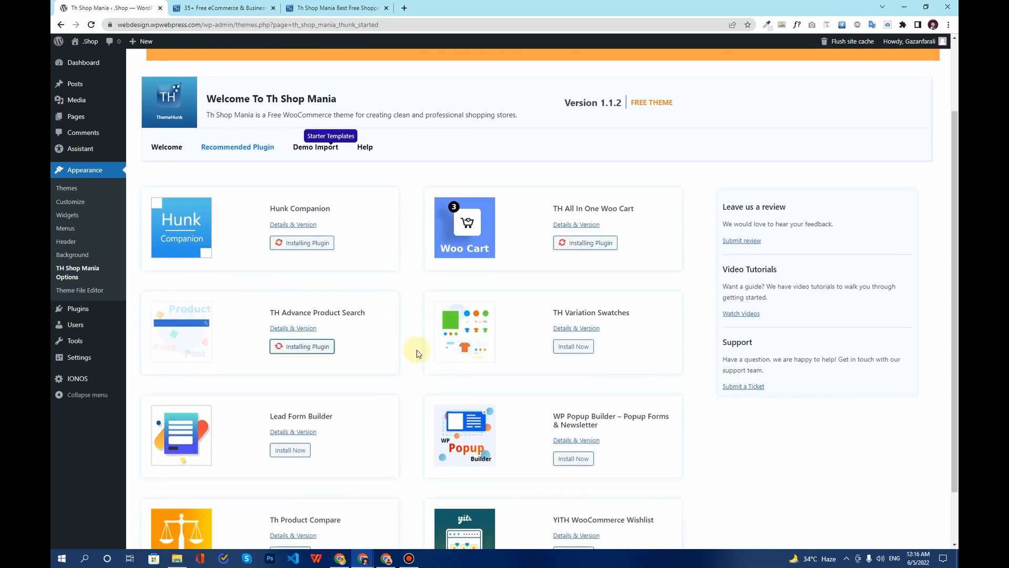
pyautogui.click(572, 346)
# Install the recommended plugins Lead Form Builder, WP Popup Builder, Th Product Compare and YITH WooCommerce Wishlist.
pyautogui.click(289, 450)
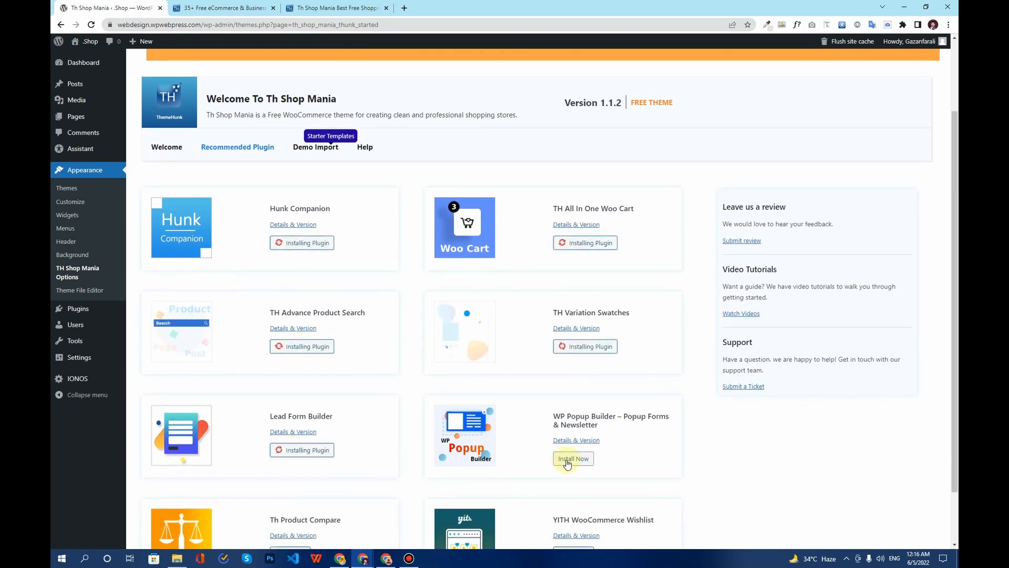
pyautogui.click(567, 459)
pyautogui.scroll(-2, 336, 400)
pyautogui.click(292, 487)
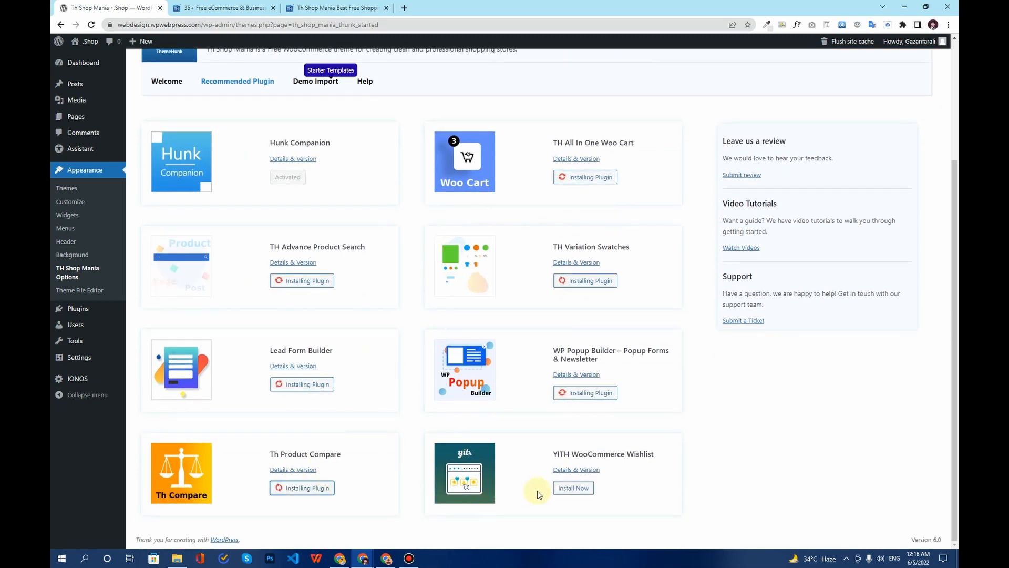
pyautogui.click(567, 488)
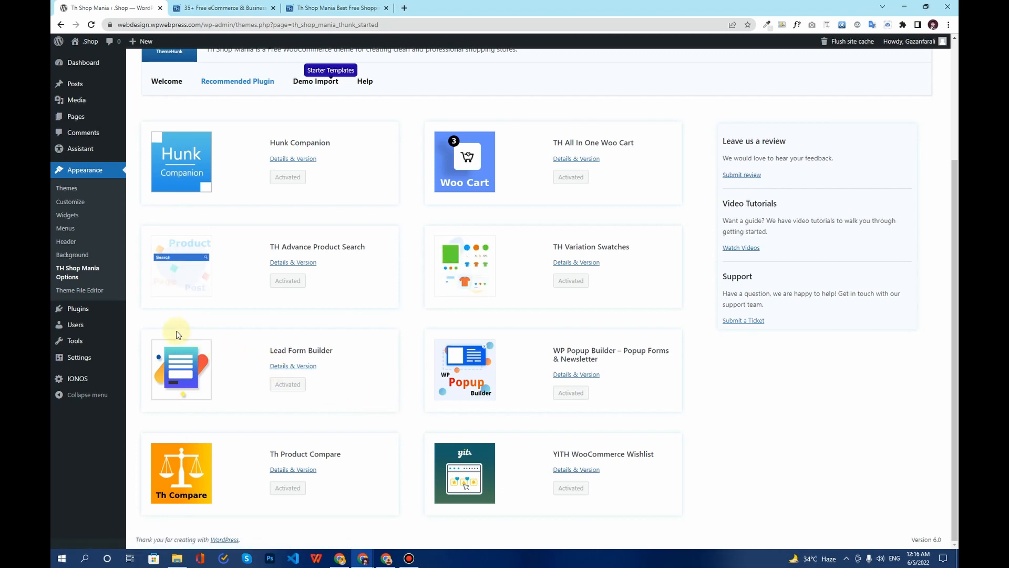
# Look through the list of installed plugins and dismiss the warning about pretty permalinks for IONOS Performance.
pyautogui.click(90, 312)
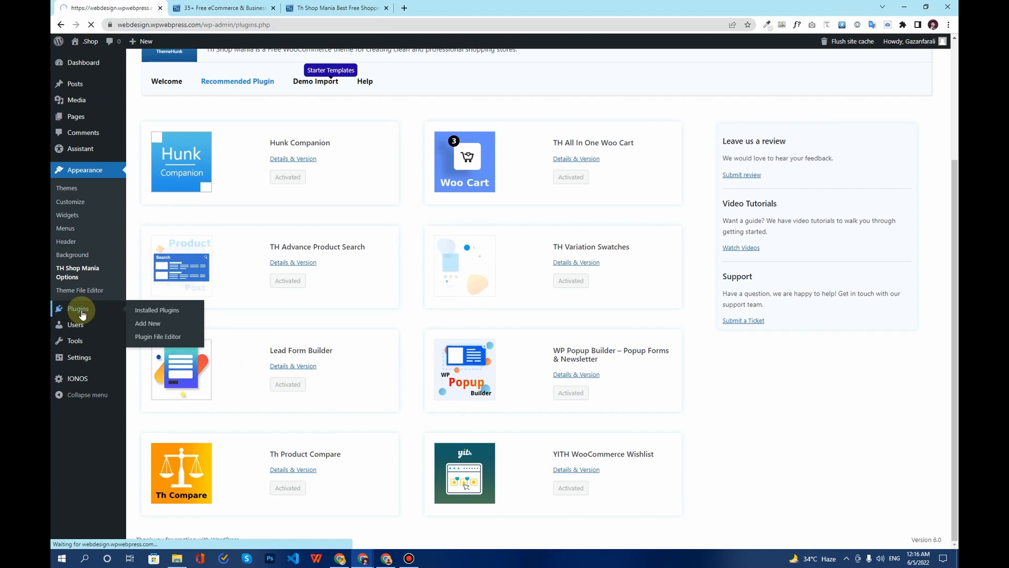
pyautogui.scroll(-6, 265, 298)
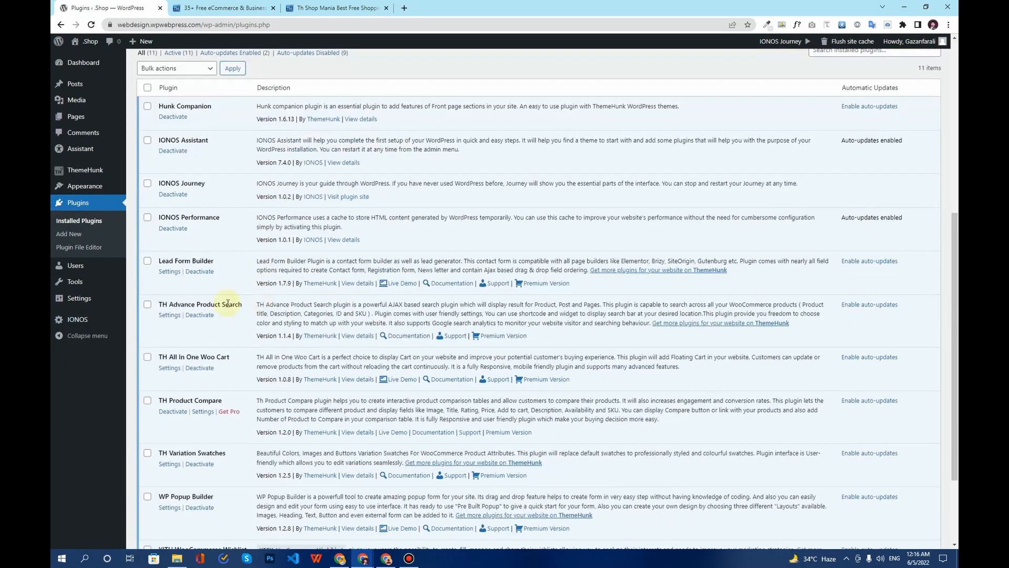
pyautogui.scroll(-2, 186, 184)
pyautogui.scroll(6, 187, 301)
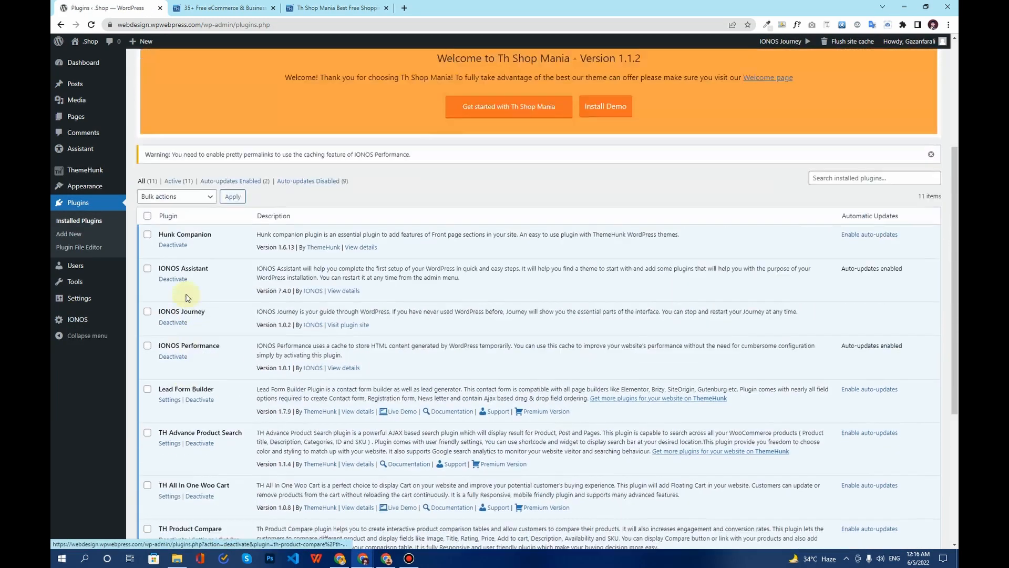
pyautogui.click(931, 243)
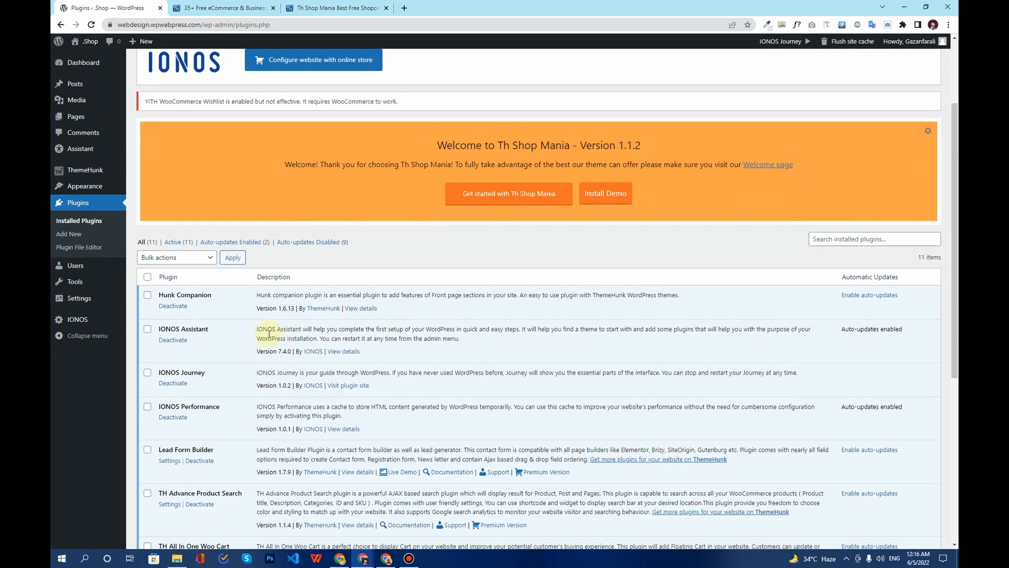
pyautogui.scroll(-5, 211, 334)
pyautogui.scroll(4, 216, 336)
pyautogui.scroll(3, 218, 340)
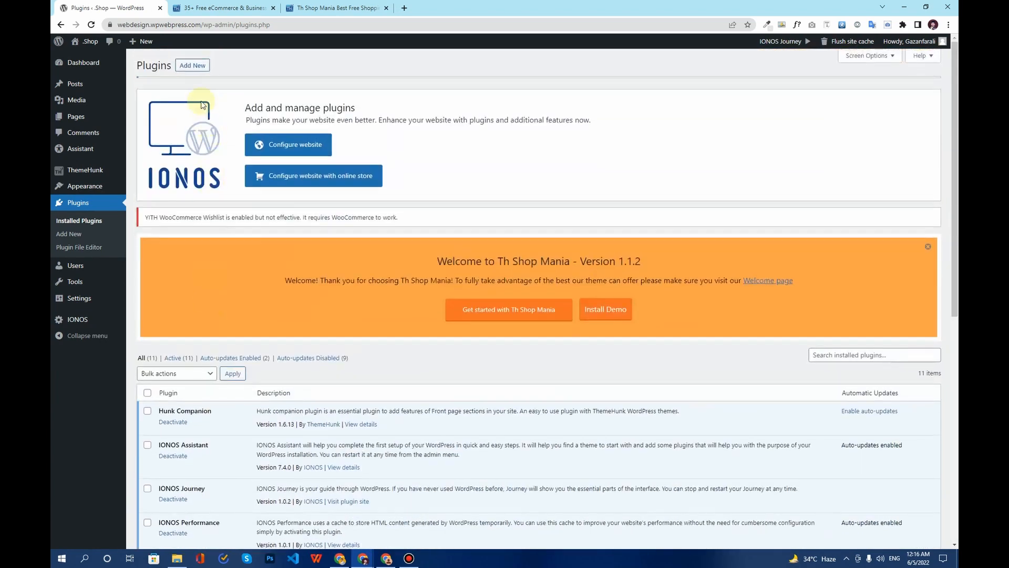
# Search the plugin directory for Woocommerce and install the WooCommerce plugin by Automattic.
pyautogui.click(205, 67)
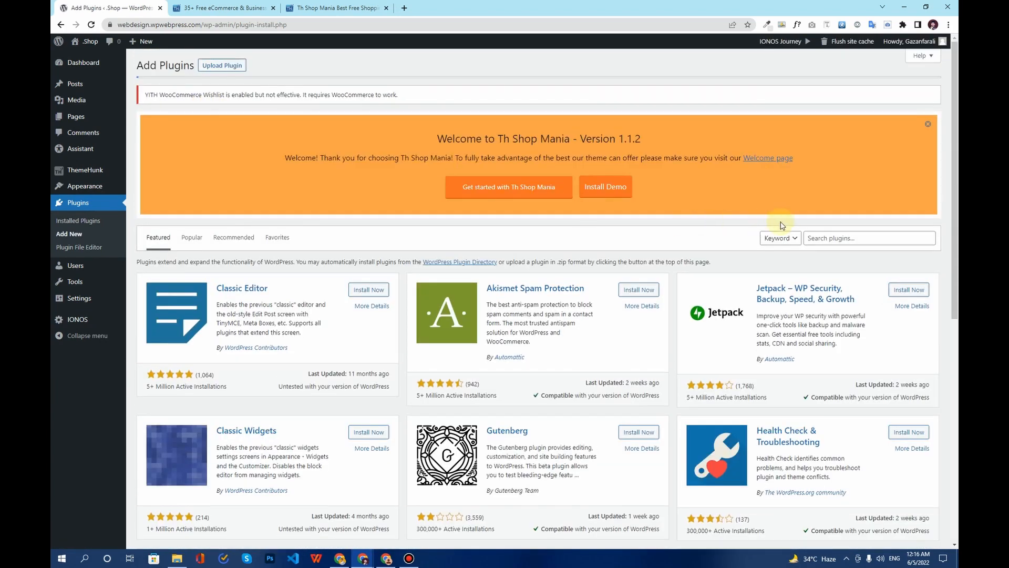
pyautogui.click(841, 239)
pyautogui.write('Woocommerce')
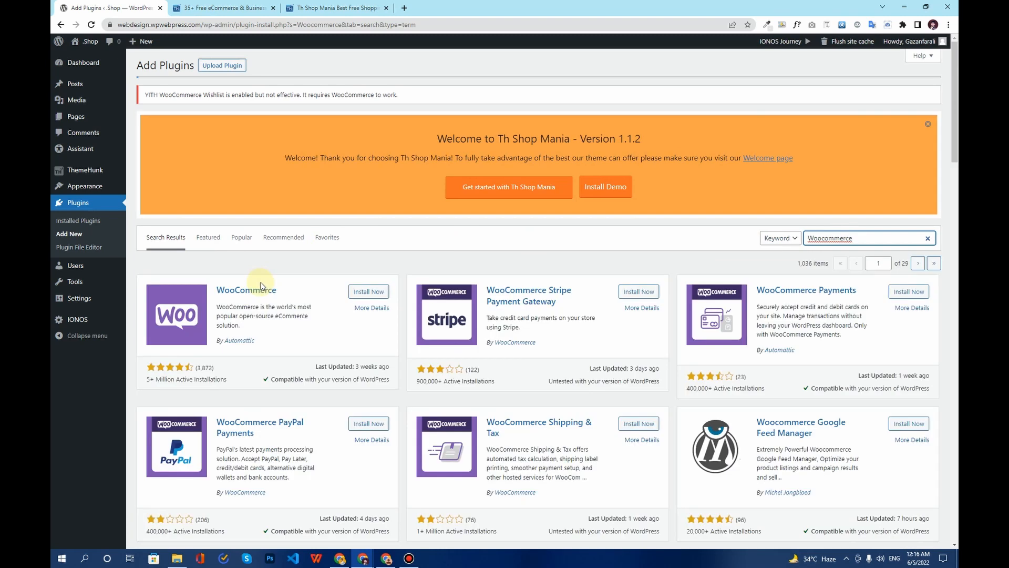
pyautogui.click(362, 291)
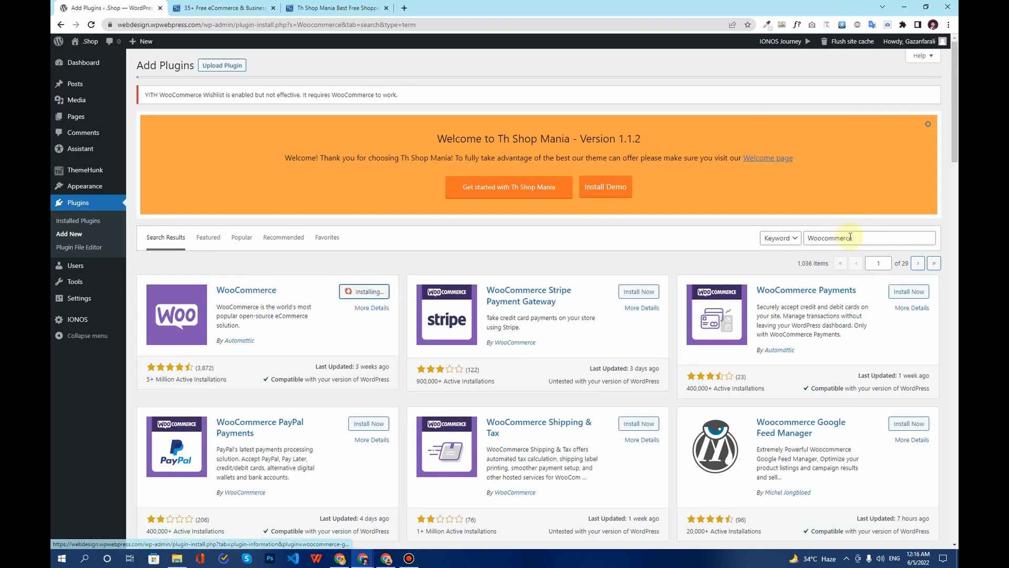
# Search the plugin directory for elementor, then install and activate Elementor Website Builder.
pyautogui.moveTo(851, 236); pyautogui.dragTo(807, 244)
pyautogui.write('eleme')
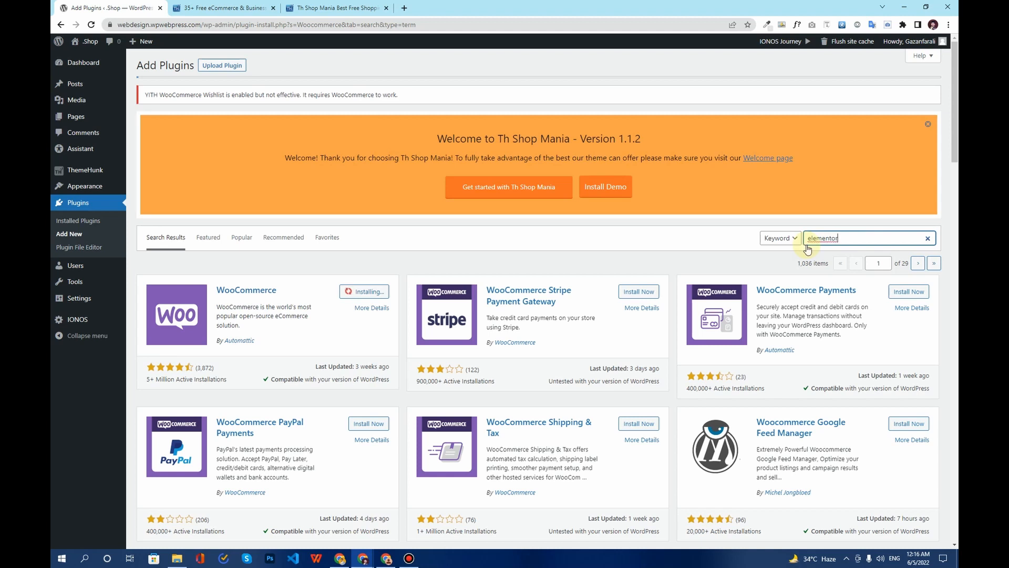
pyautogui.write('ntor')
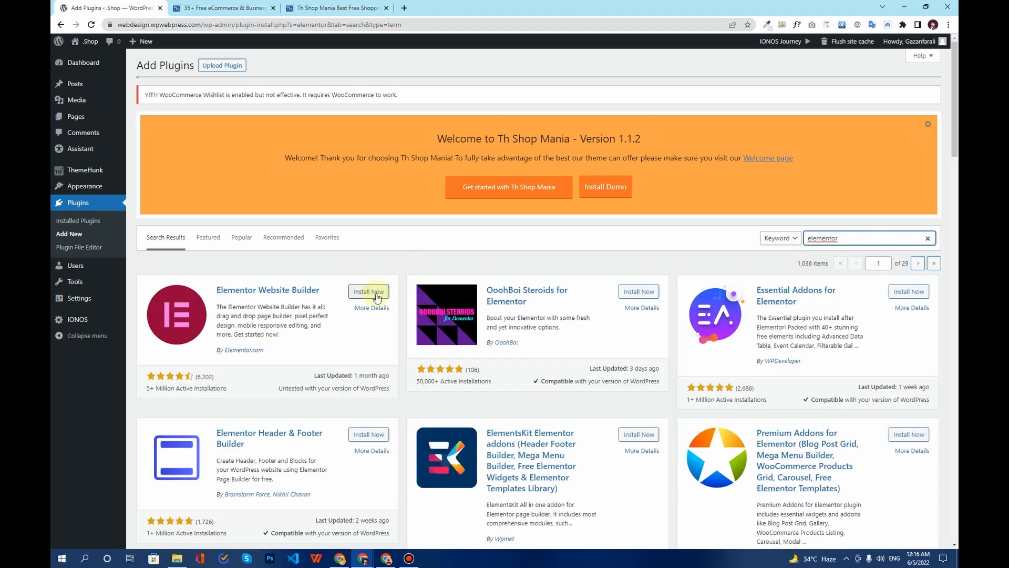
pyautogui.click(377, 296)
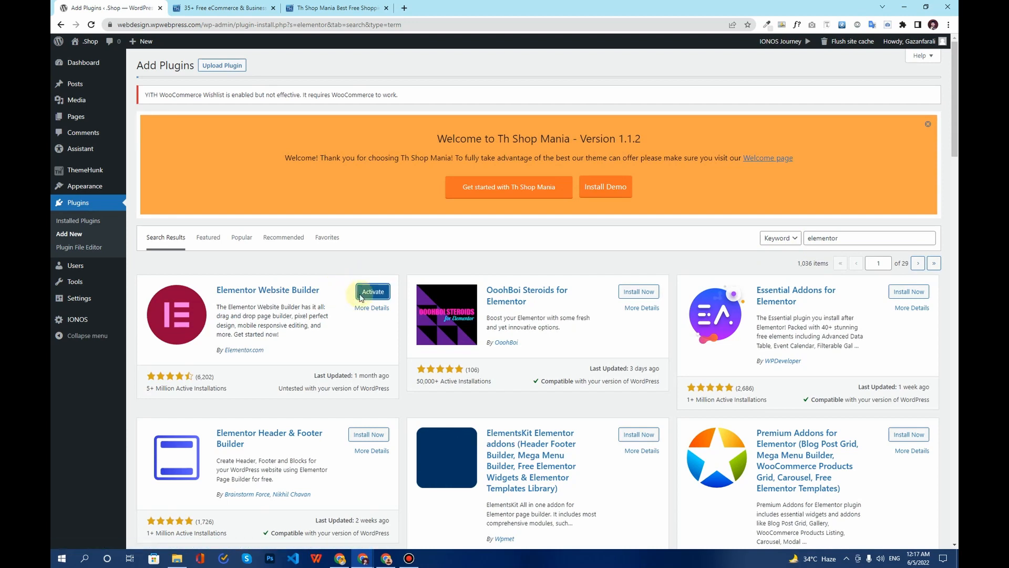
pyautogui.click(373, 292)
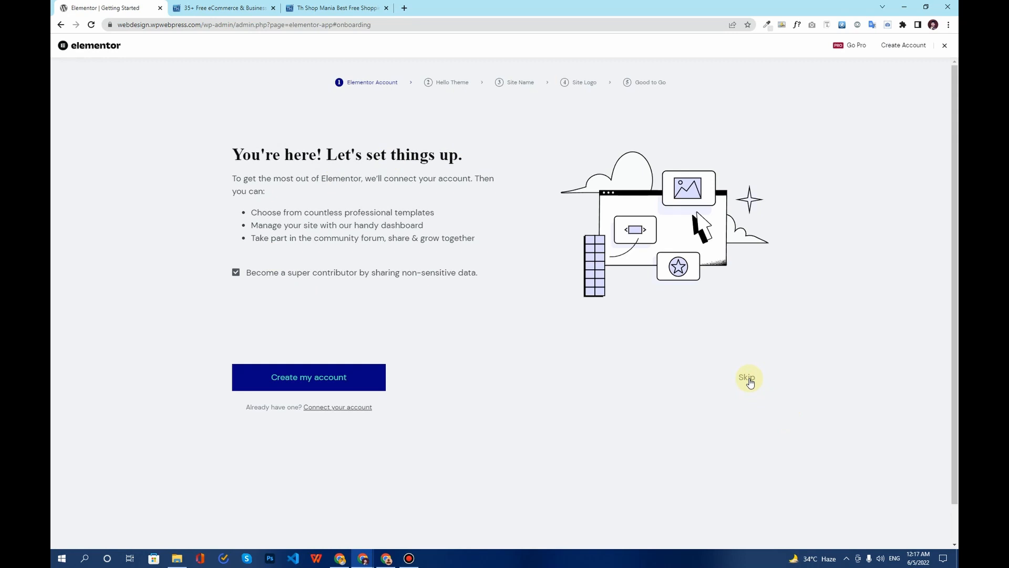
# Skip every stage of the Elementor onboarding wizard and return from the Elementor editor to the WordPress dashboard.
pyautogui.click(749, 379)
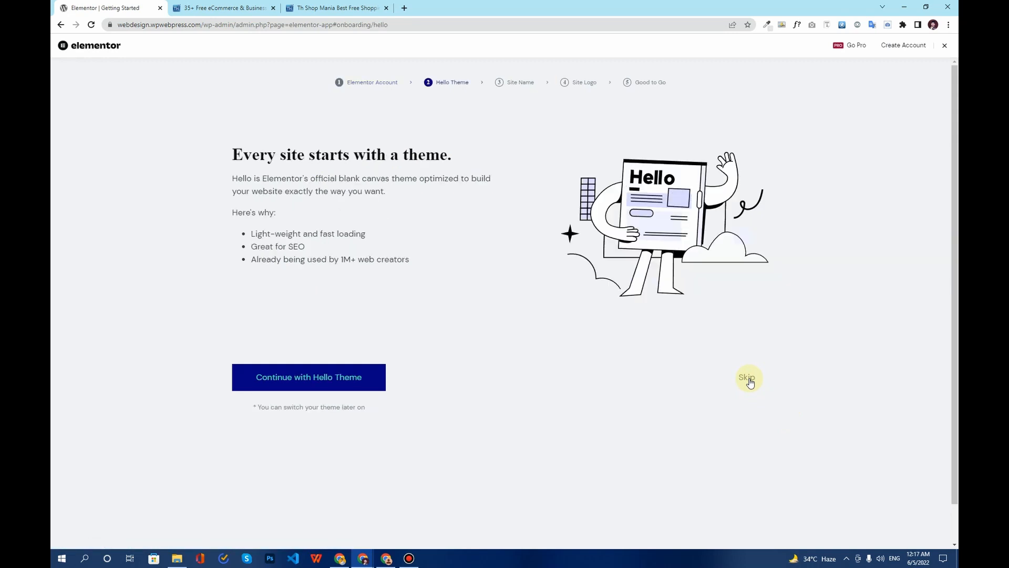
pyautogui.click(749, 380)
pyautogui.click(750, 381)
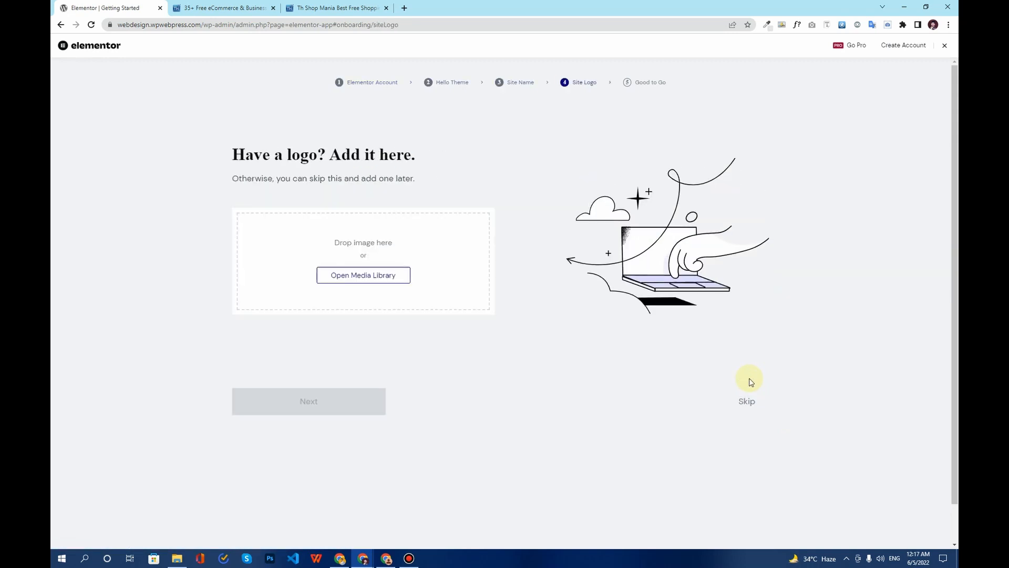
pyautogui.click(748, 397)
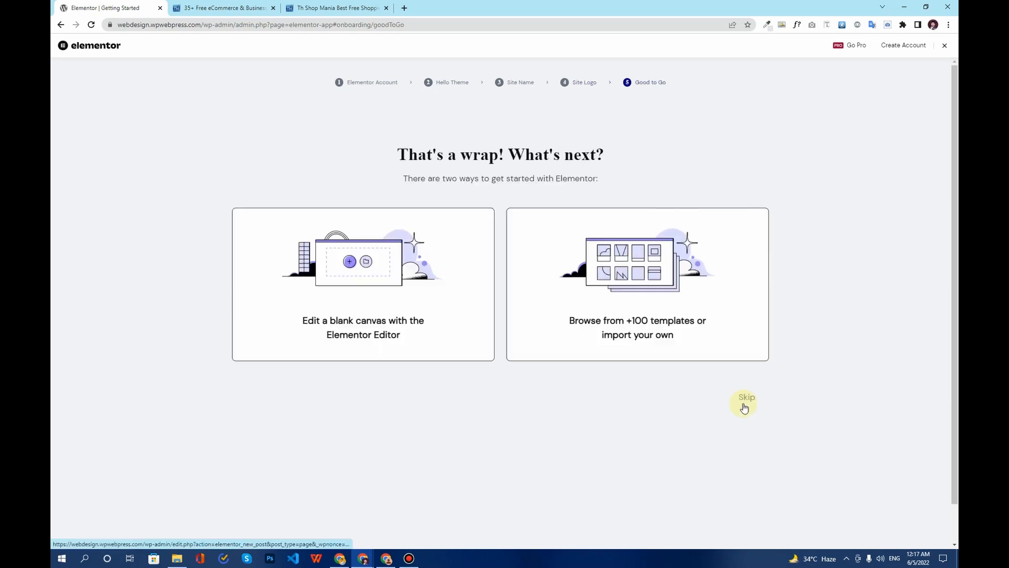
pyautogui.click(749, 398)
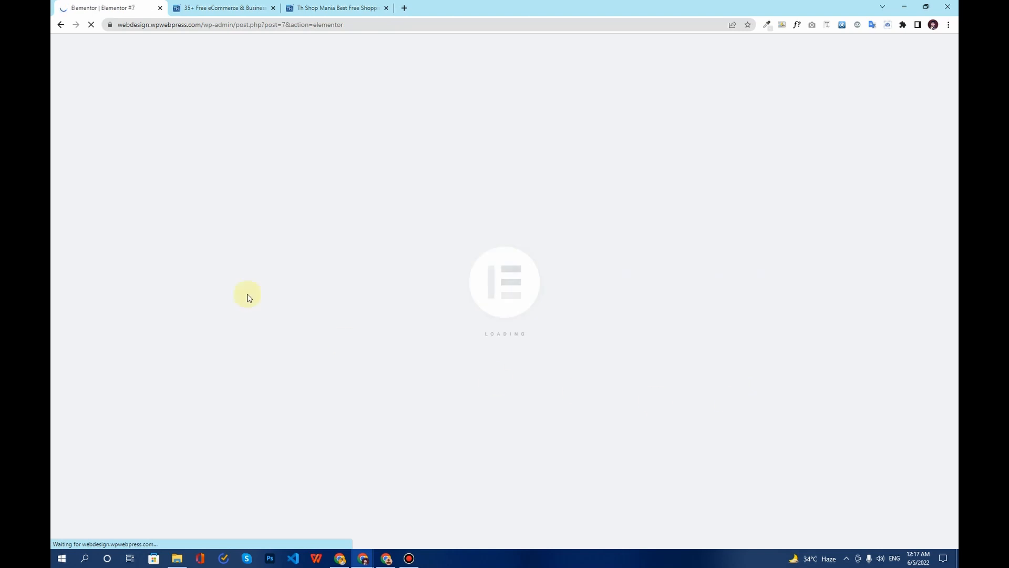
pyautogui.moveTo(355, 23); pyautogui.dragTo(244, 26)
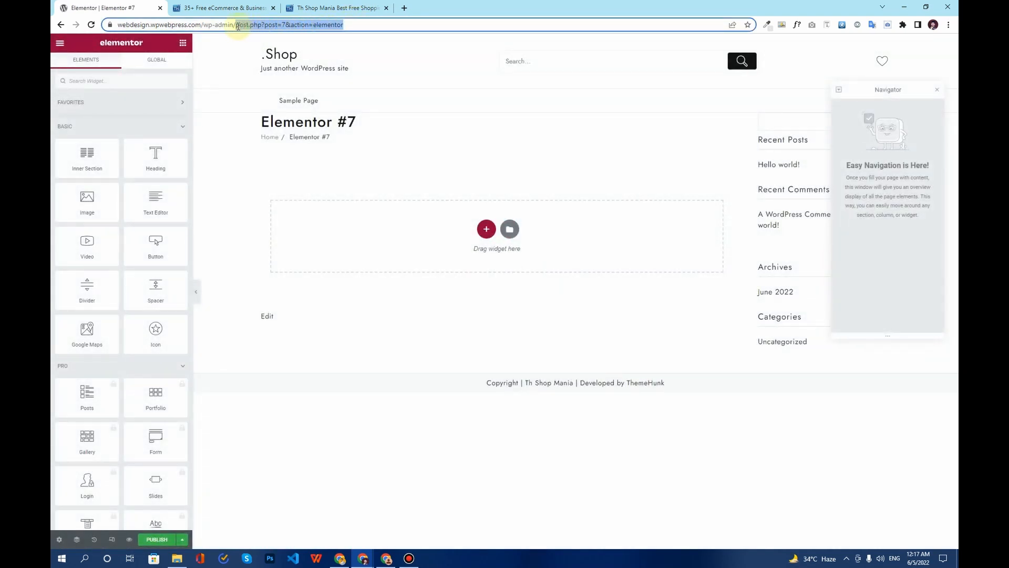
pyautogui.press('BackSpace')
pyautogui.press('Return')
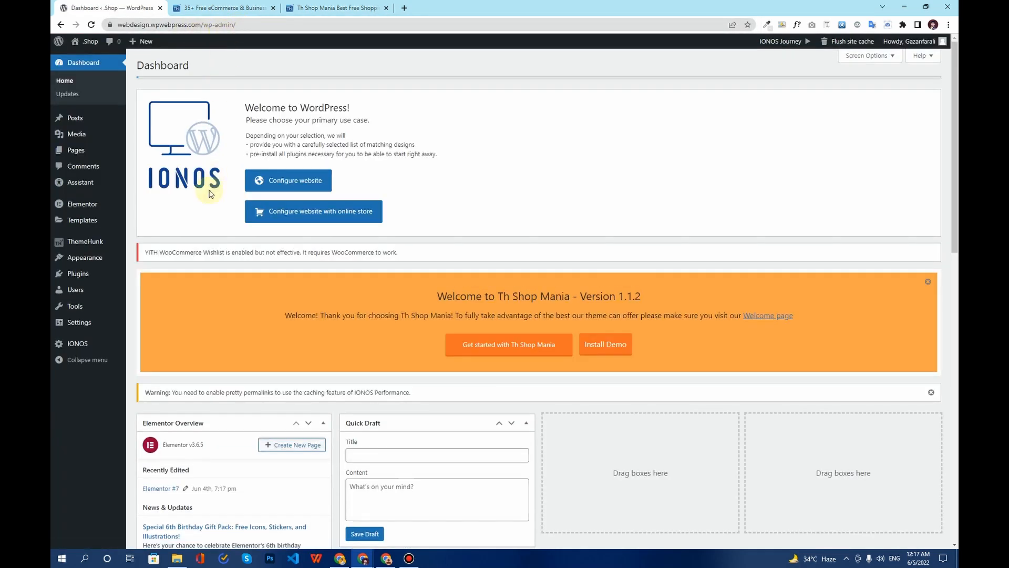
# Activate WooCommerce from the list of installed plugins.
pyautogui.click(77, 273)
pyautogui.scroll(-10, 212, 209)
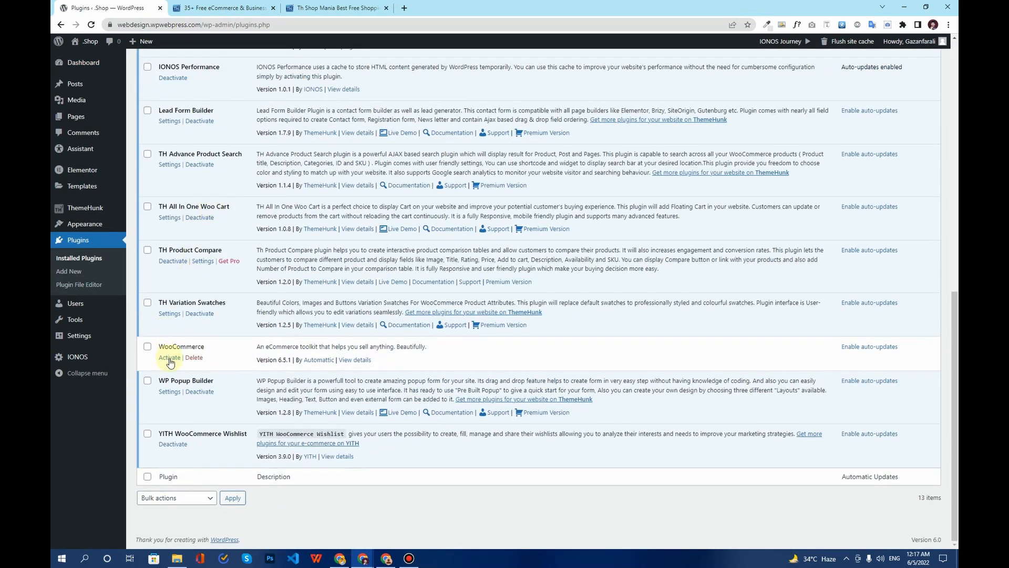
pyautogui.click(170, 359)
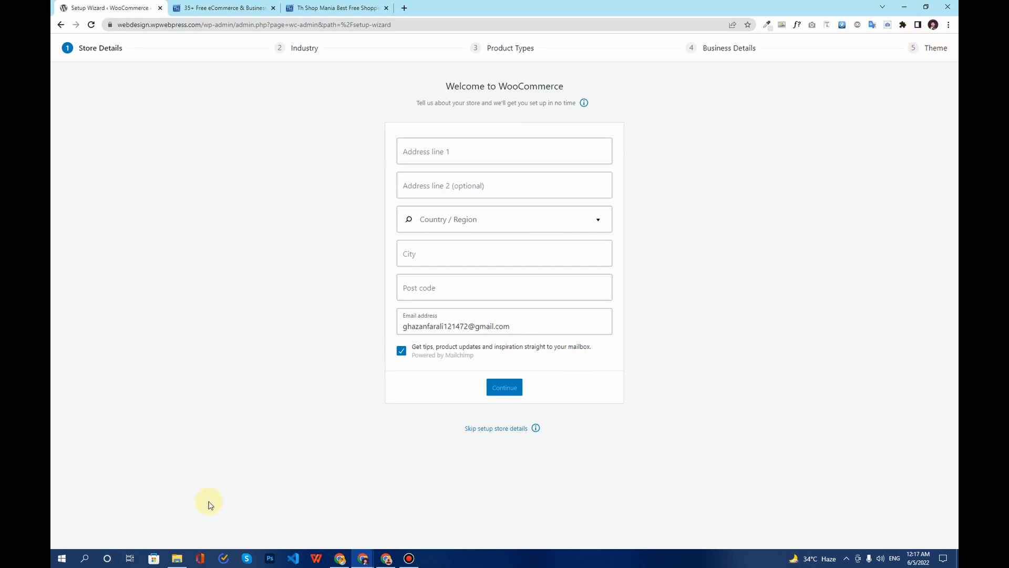
# Open the New Text Document note holding the store address from the desktop's Th shop mania folder and minimize the folder window.
pyautogui.click(178, 559)
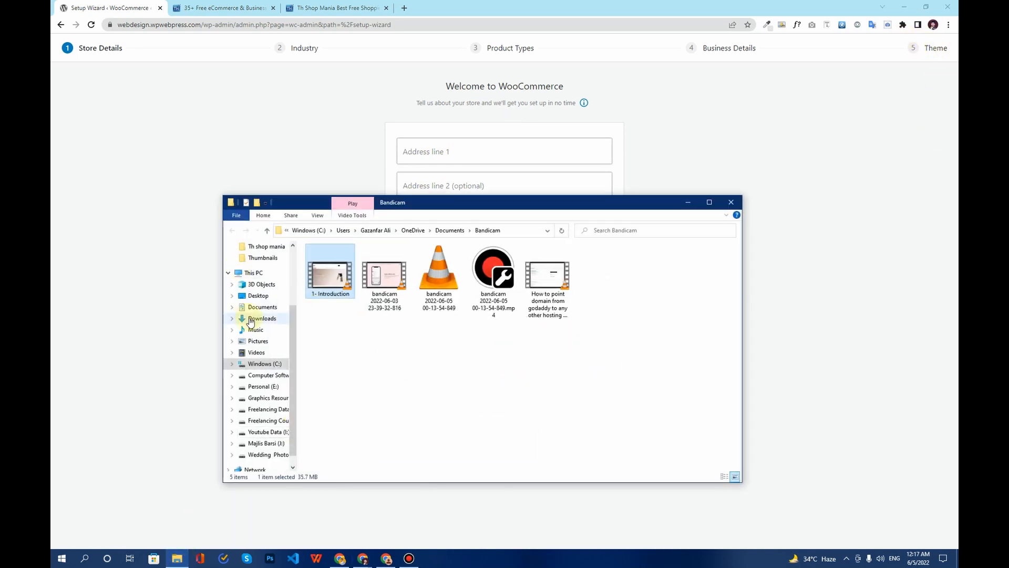
pyautogui.click(258, 295)
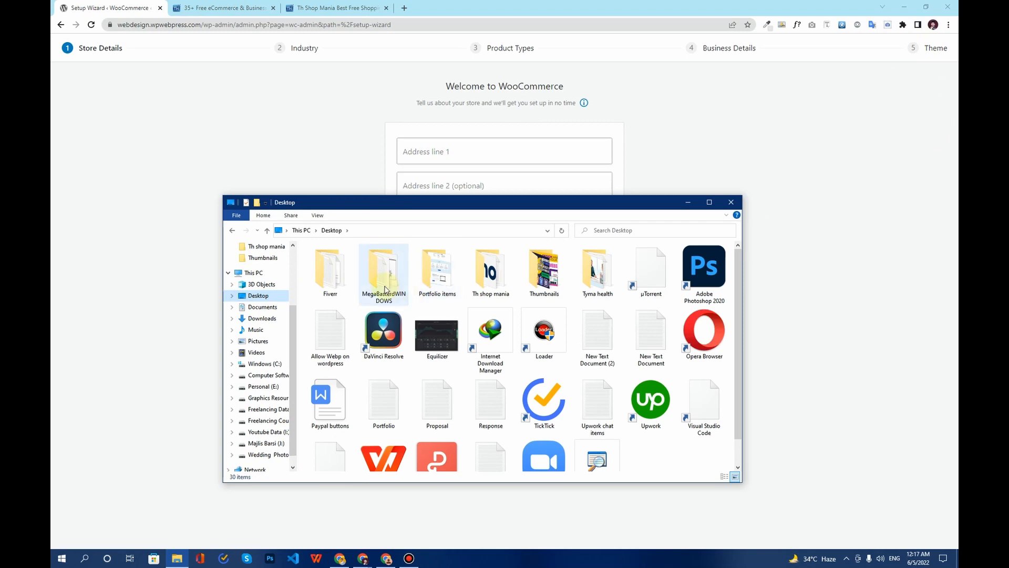
pyautogui.doubleClick(490, 274)
pyautogui.doubleClick(366, 271)
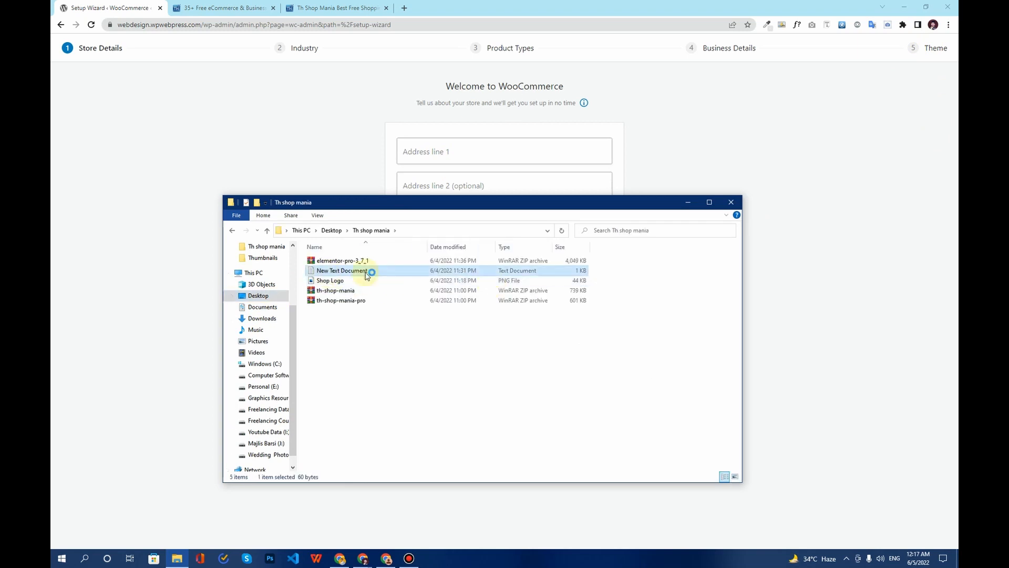
pyautogui.moveTo(683, 138); pyautogui.dragTo(535, 137)
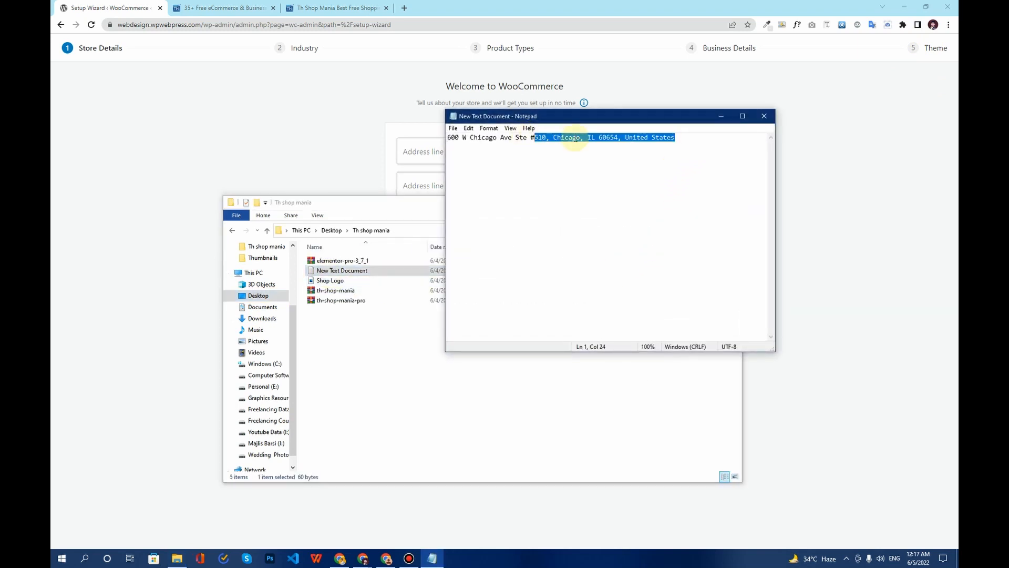
pyautogui.keyDown('shift'); pyautogui.click(622, 137); pyautogui.keyUp('shift')
pyautogui.click(333, 204)
pyautogui.click(683, 202)
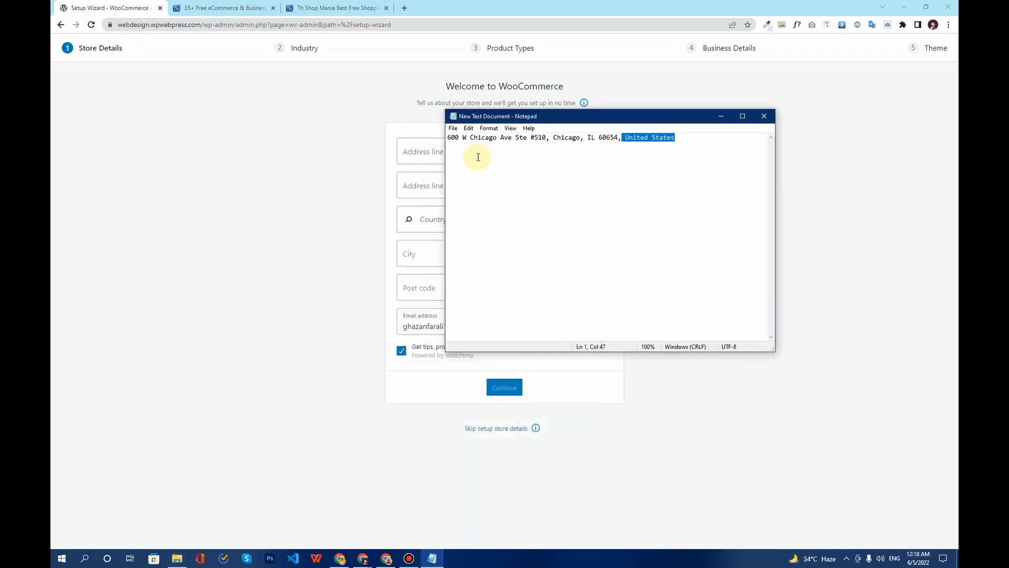
# Copy the street address from the note into Address line 1 of the WooCommerce store details.
pyautogui.moveTo(448, 138); pyautogui.dragTo(545, 141)
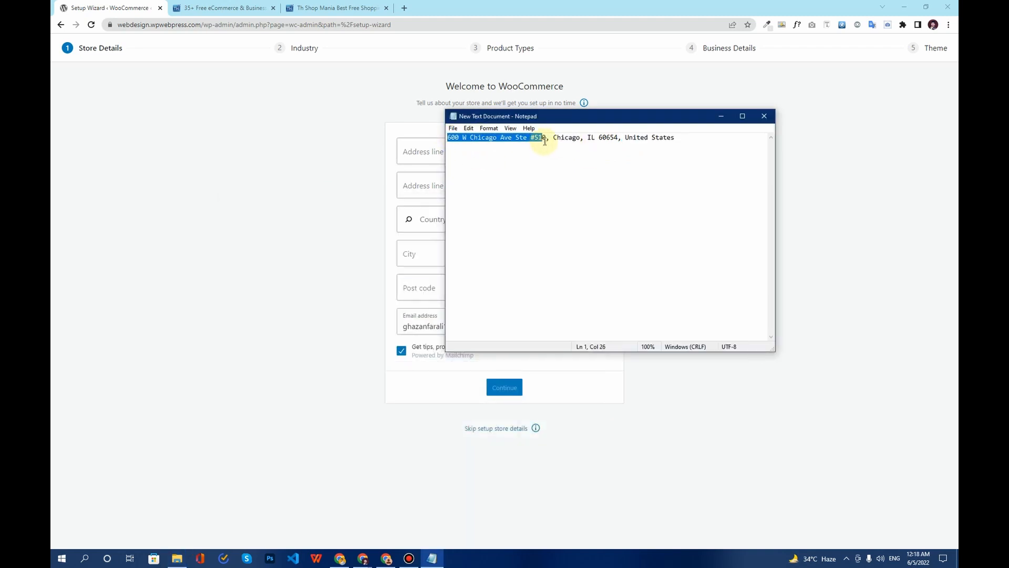
pyautogui.hotkey('ctrl', 'c')
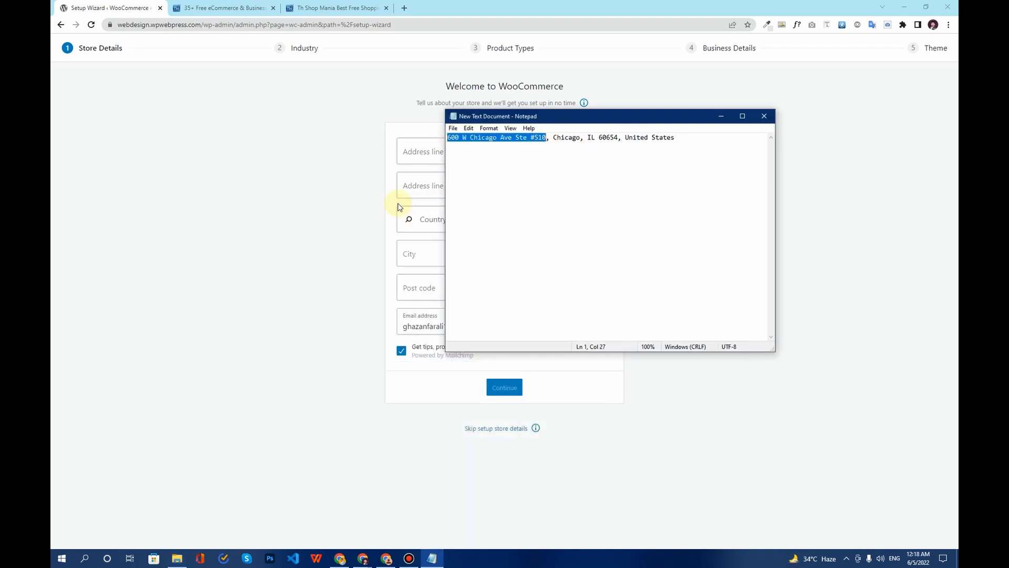
pyautogui.click(424, 154)
pyautogui.hotkey('ctrl', 'v')
# Set the store's country and region to United States (US) — Illinois.
pyautogui.click(434, 220)
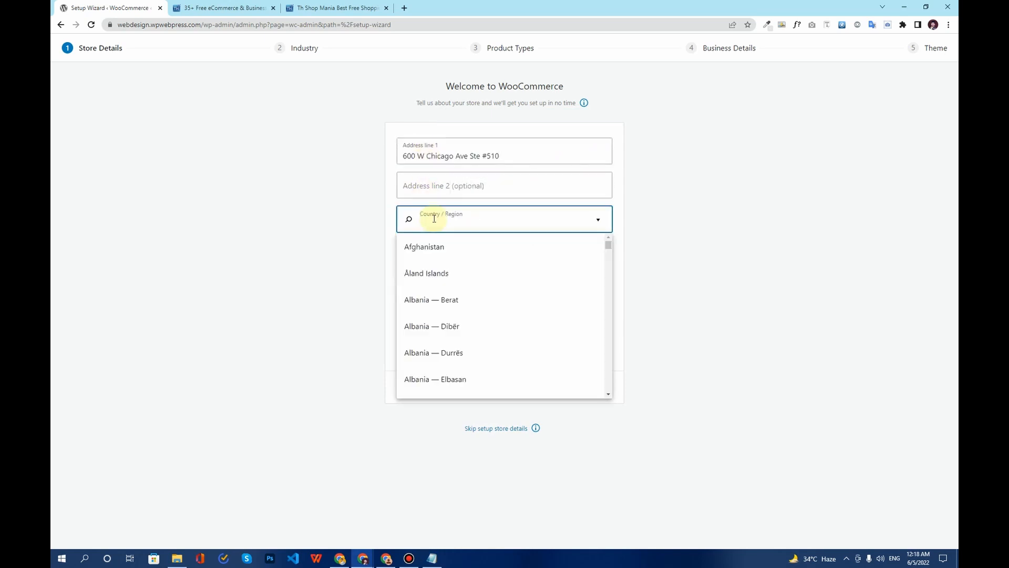
pyautogui.write('united')
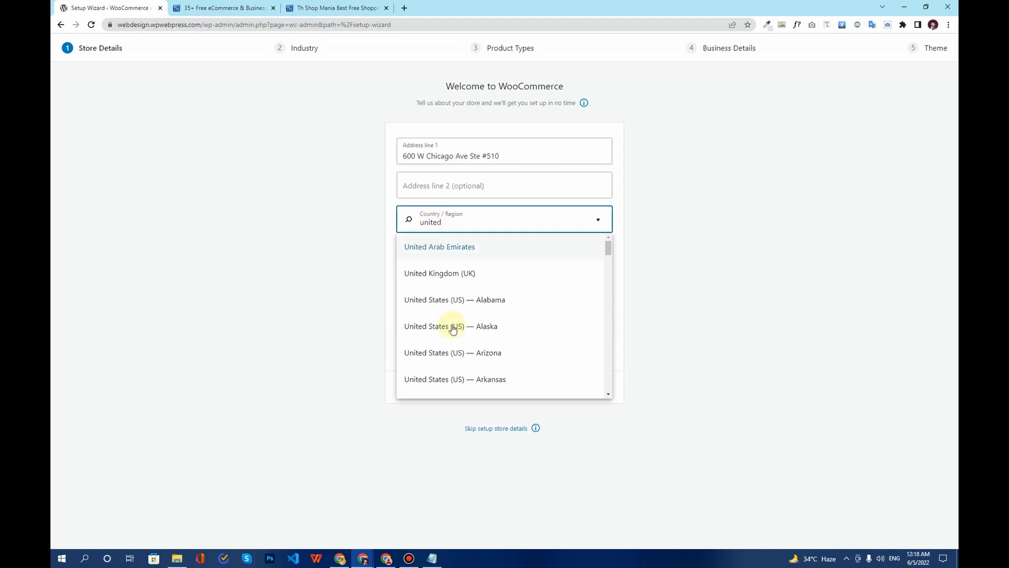
pyautogui.scroll(-5, 457, 347)
pyautogui.scroll(-3, 456, 352)
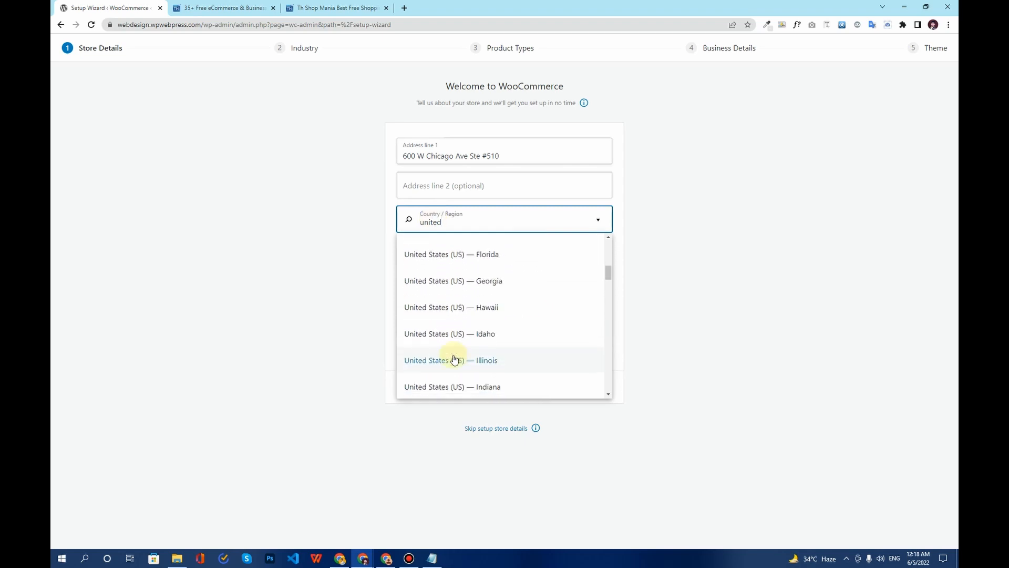
pyautogui.click(460, 318)
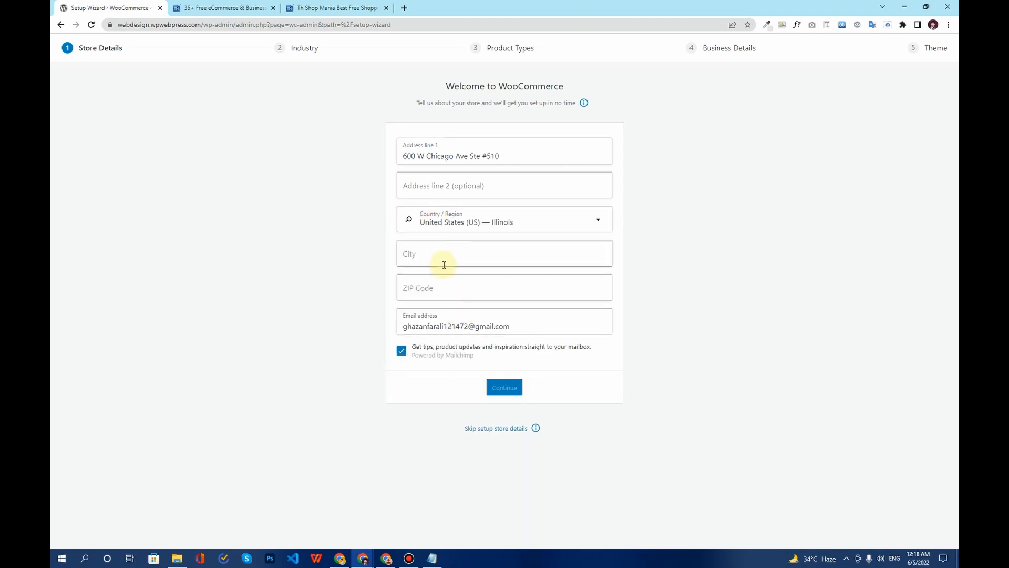
# Copy the city name from the address note into the City field of the store details.
pyautogui.click(432, 559)
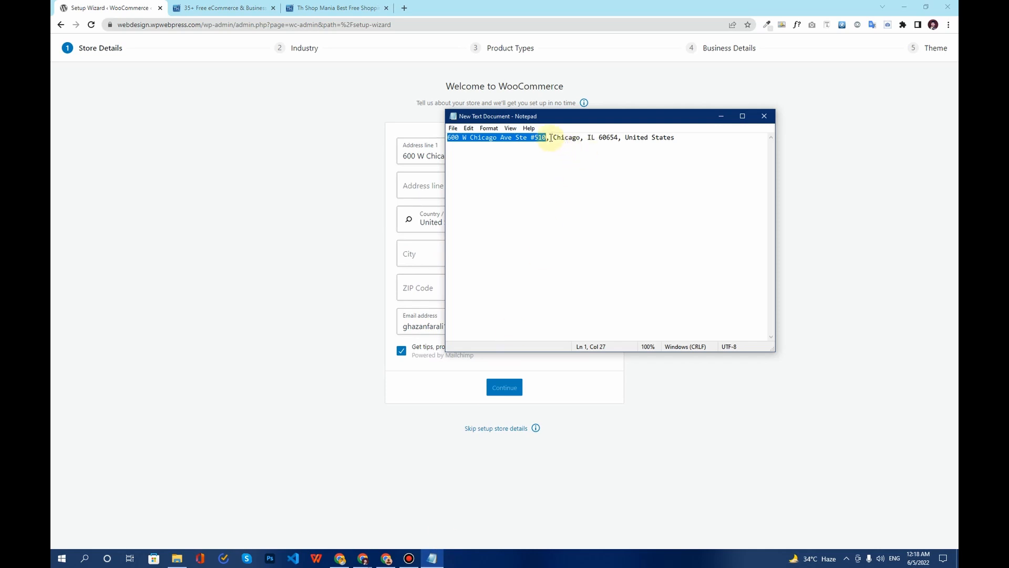
pyautogui.moveTo(553, 138); pyautogui.dragTo(582, 138)
pyautogui.hotkey('ctrl', 'c')
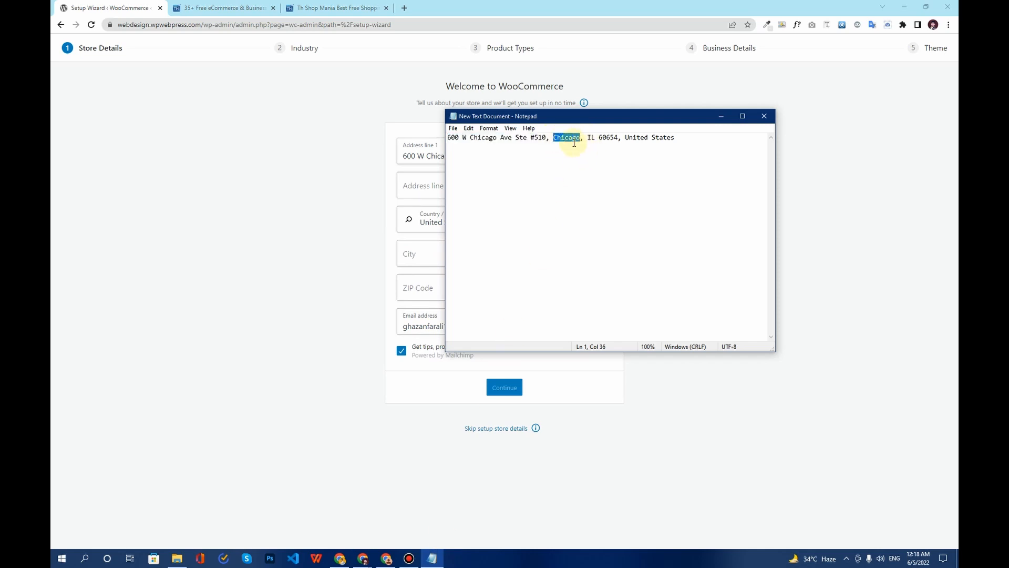
pyautogui.click(407, 258)
pyautogui.hotkey('ctrl', 'v')
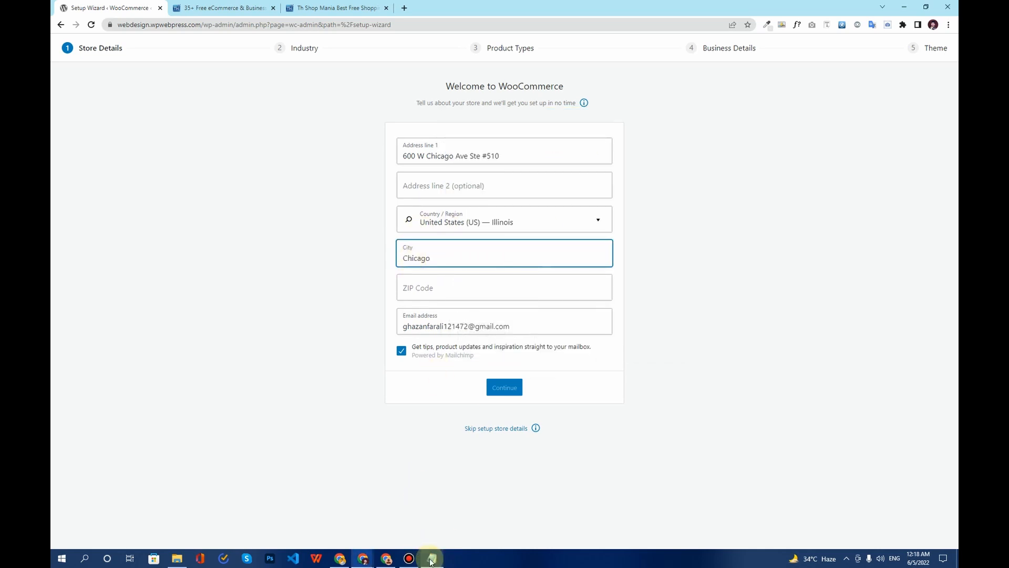
# Copy the ZIP code from the address note into the ZIP Code field of the store details.
pyautogui.click(431, 558)
pyautogui.moveTo(599, 137); pyautogui.dragTo(616, 137)
pyautogui.hotkey('ctrl', 'c')
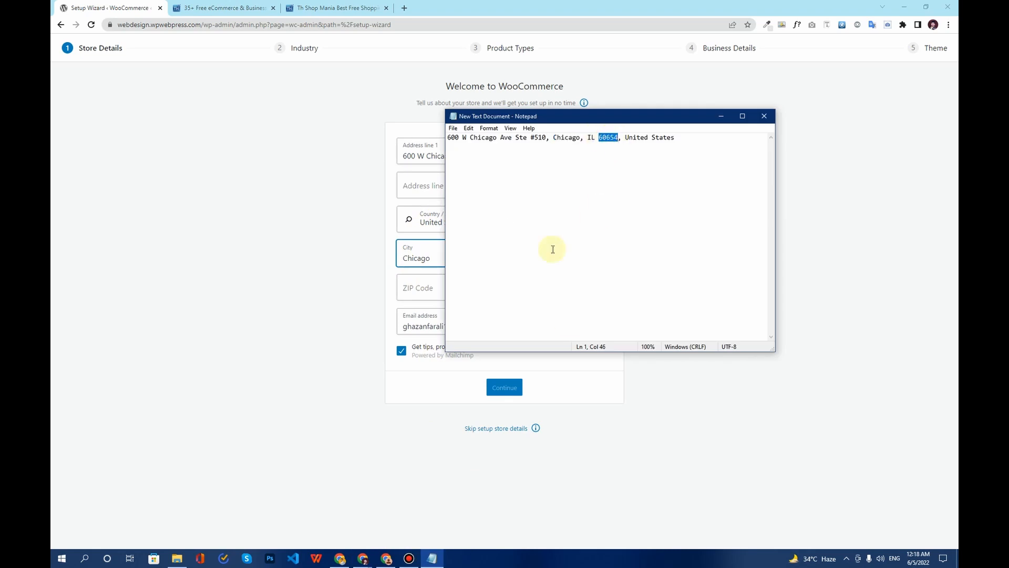
pyautogui.click(412, 281)
pyautogui.hotkey('ctrl', 'v')
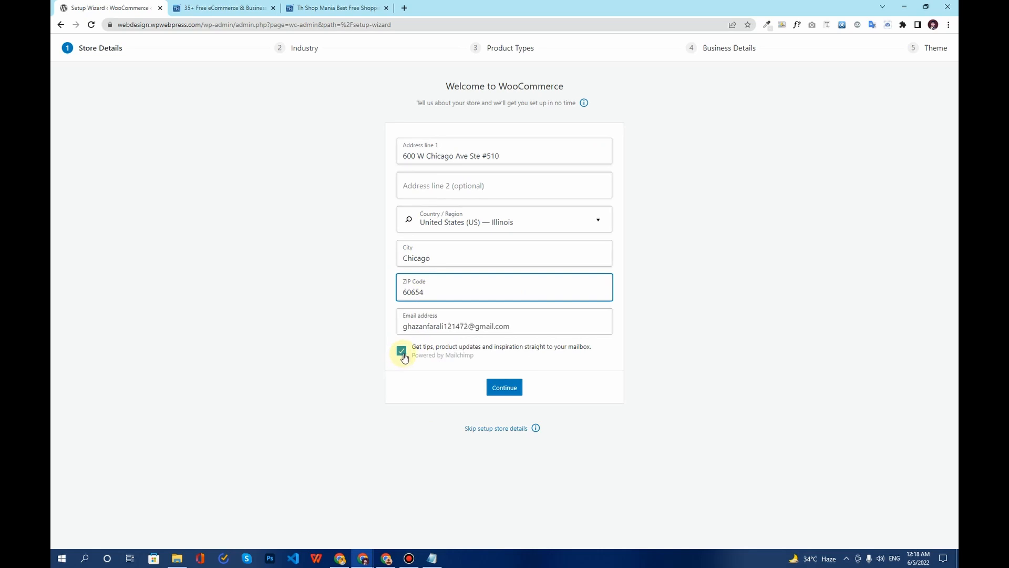
# Opt out of the tips and product updates mailing, then submit the store details while declining usage tracking.
pyautogui.click(402, 352)
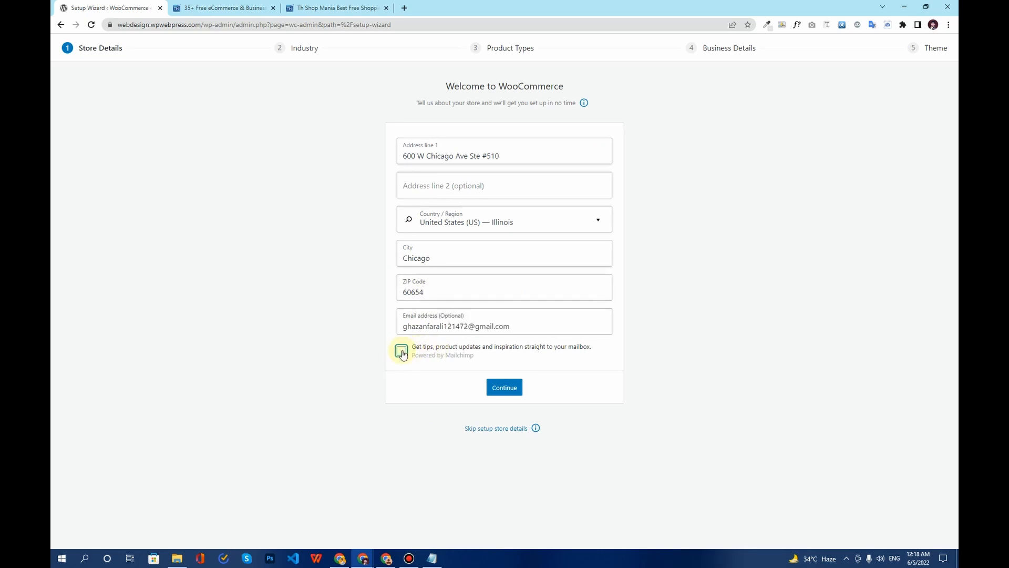
pyautogui.click(504, 387)
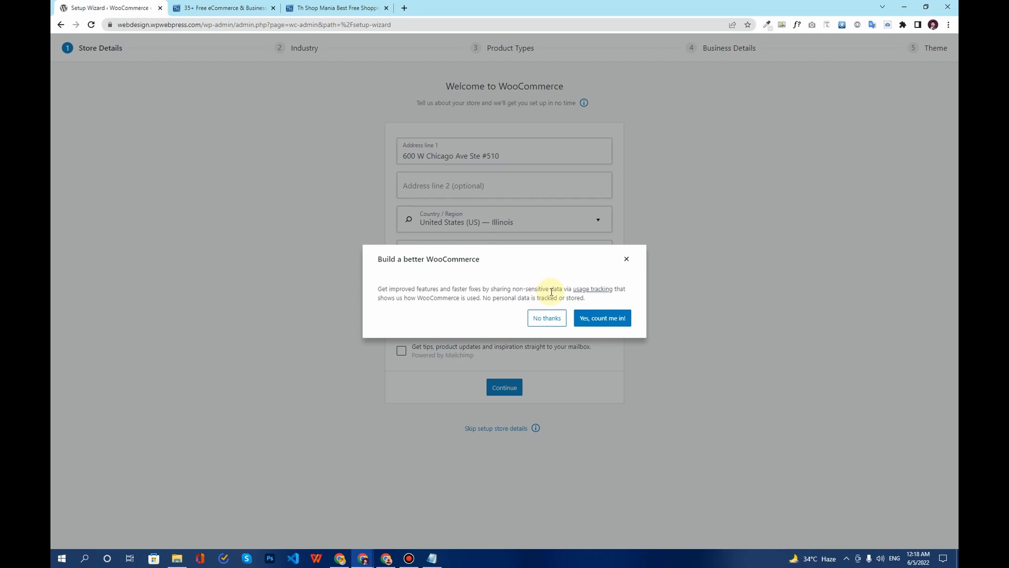
pyautogui.click(541, 320)
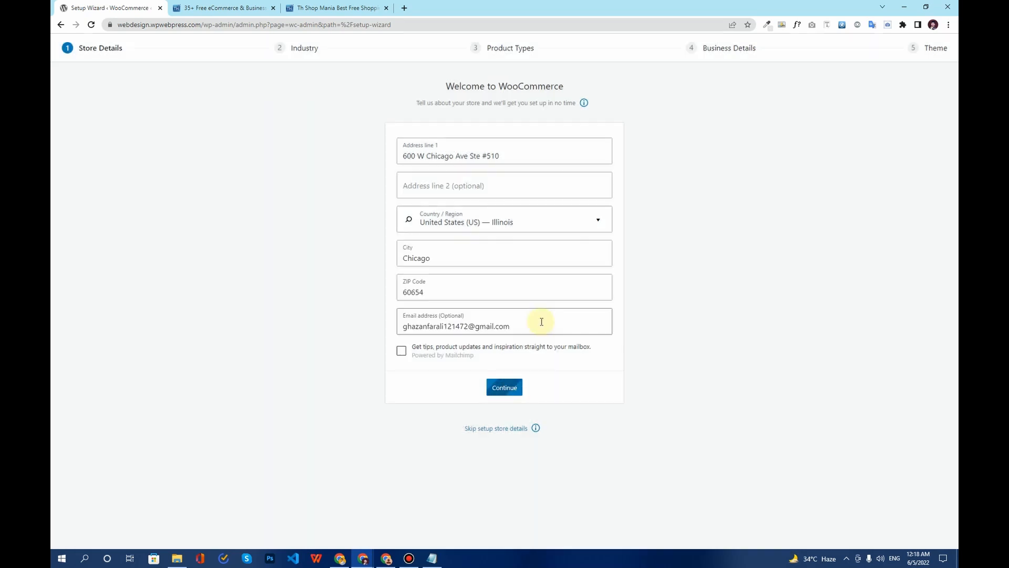
pyautogui.click(507, 390)
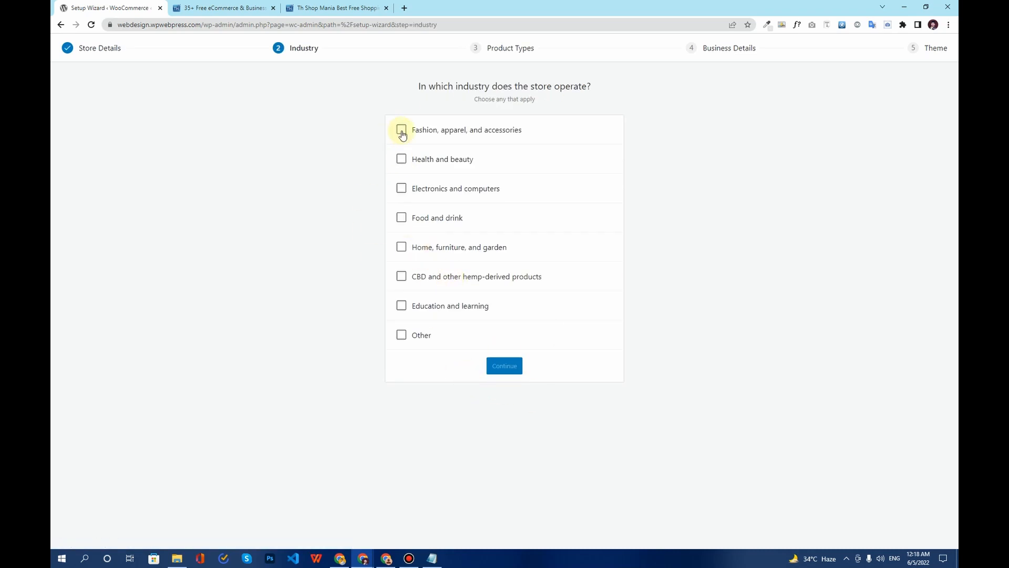
# Choose Health and beauty as the store's industry and proceed with Physical products as the only product type.
pyautogui.click(403, 160)
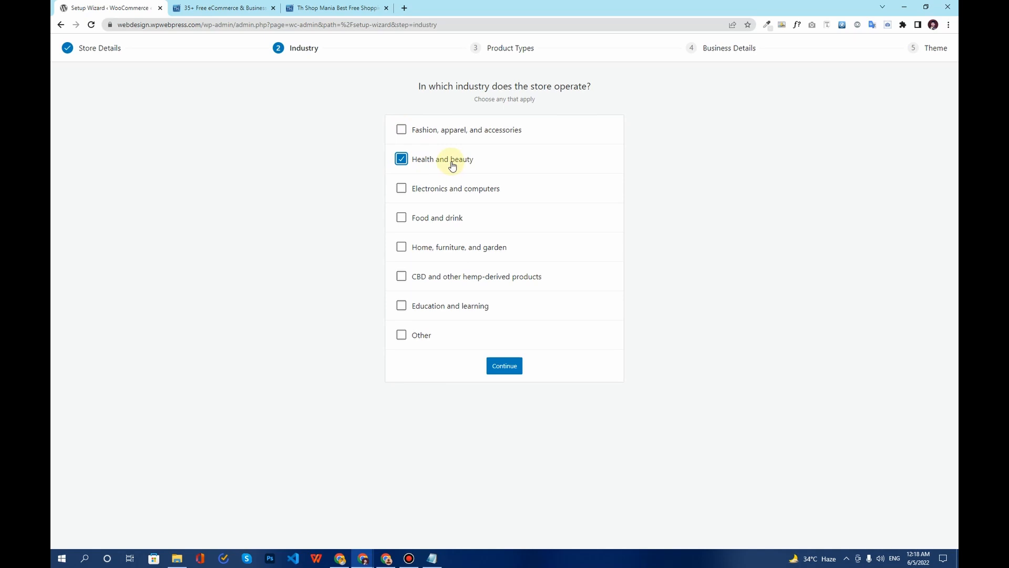
pyautogui.click(504, 367)
pyautogui.click(511, 369)
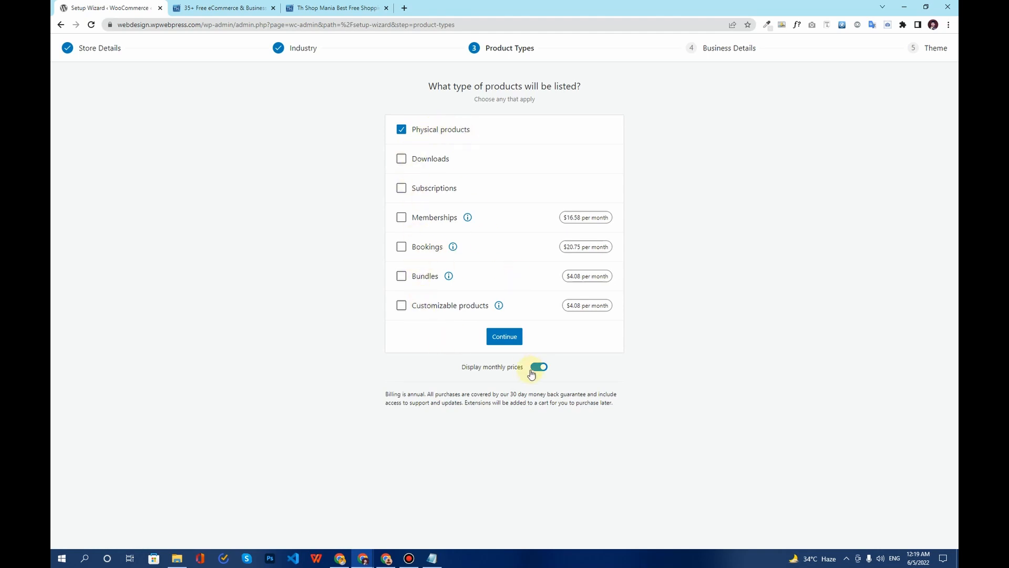
pyautogui.click(505, 339)
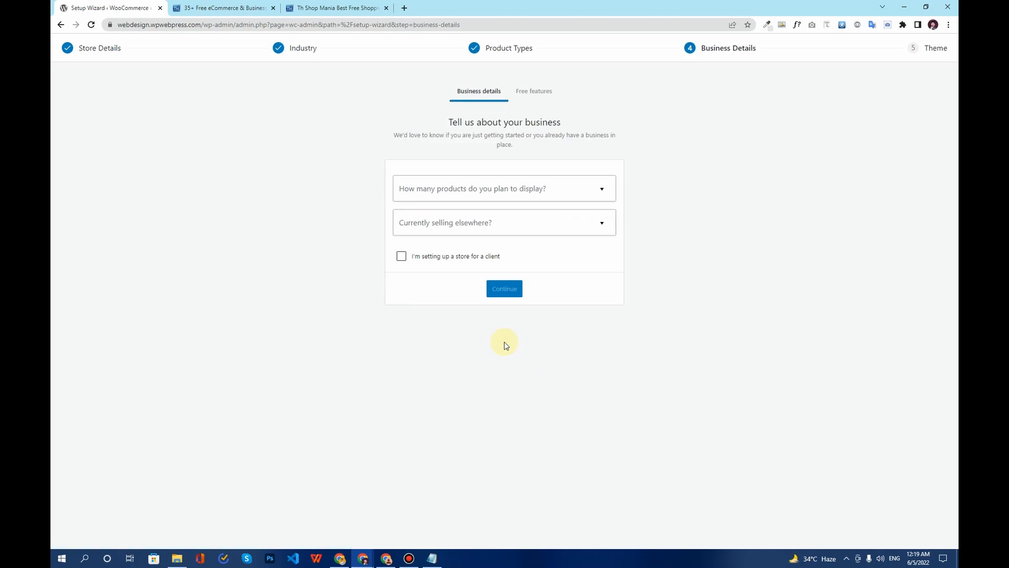
# Submit the business details with 11 - 100 products to display and No for currently selling elsewhere.
pyautogui.click(444, 188)
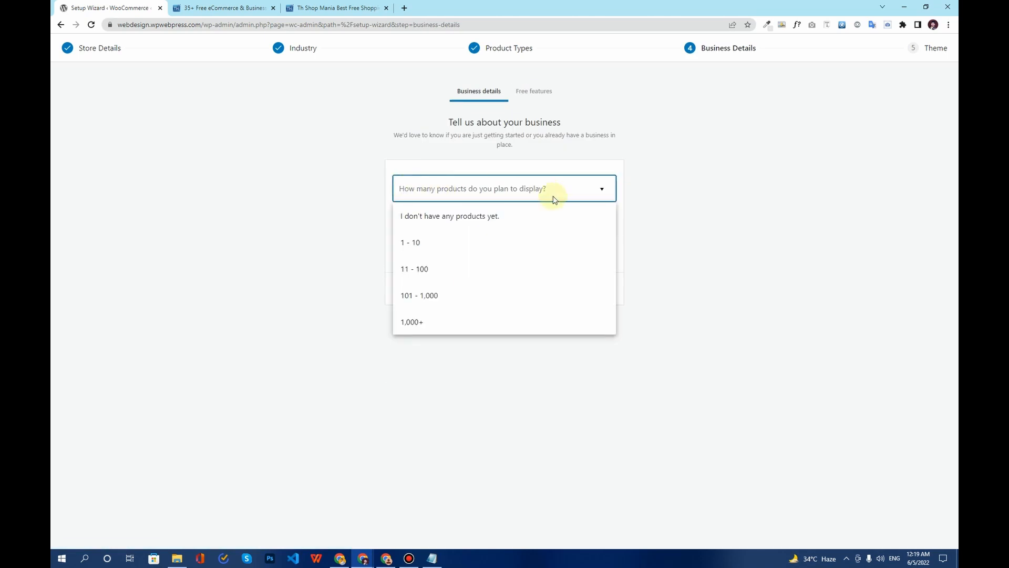
pyautogui.click(441, 269)
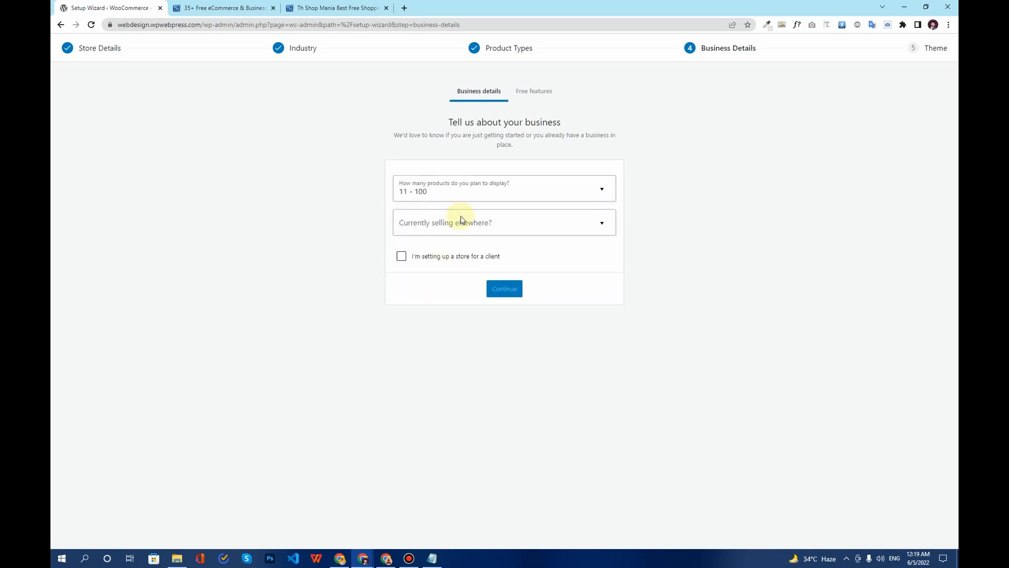
pyautogui.click(462, 227)
pyautogui.click(453, 255)
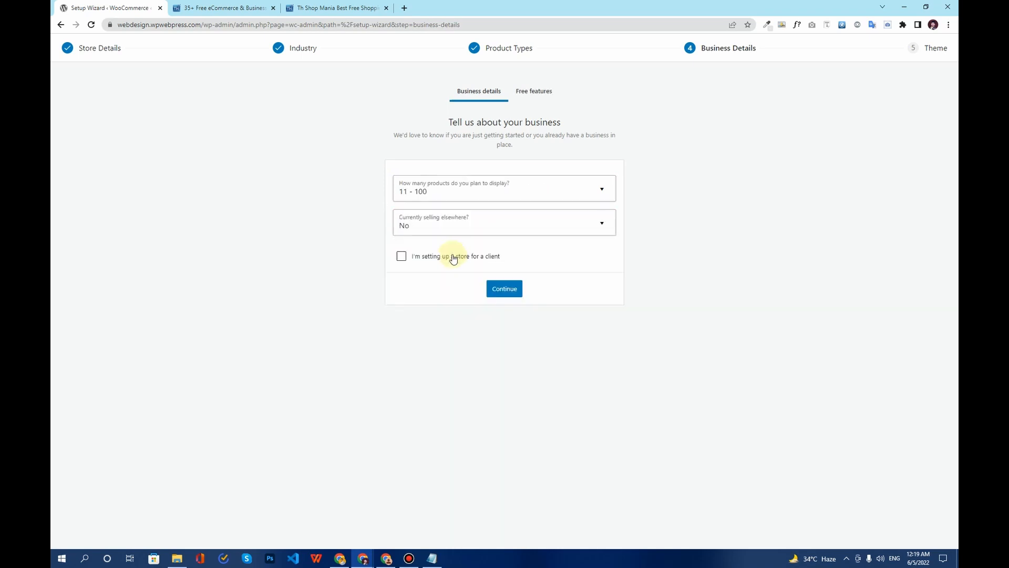
pyautogui.click(507, 293)
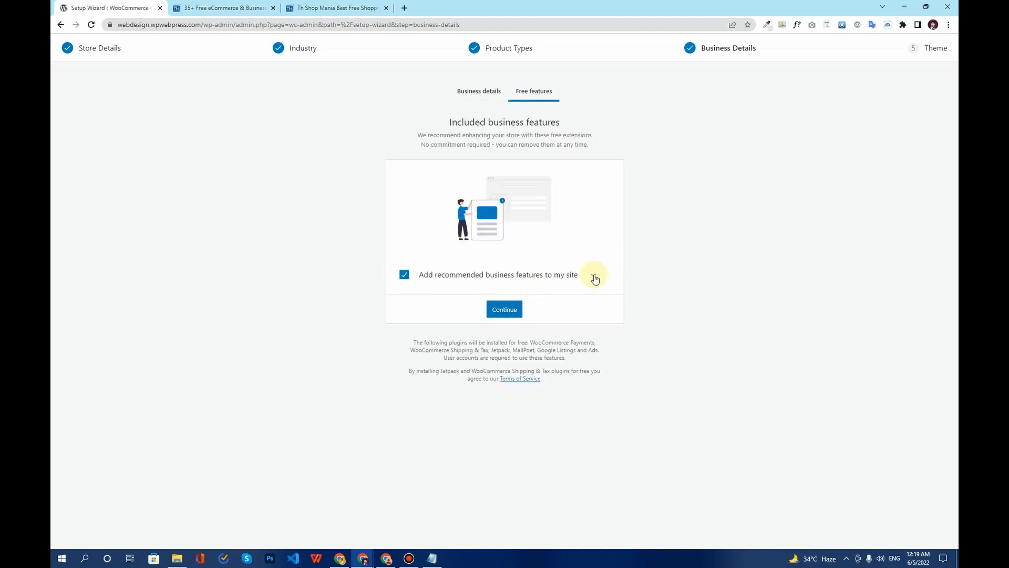
# Exclude Jetpack, MailPoet and Google Listings and Ads from the recommended business features and install the remaining ones.
pyautogui.click(593, 274)
pyautogui.scroll(-2, 469, 308)
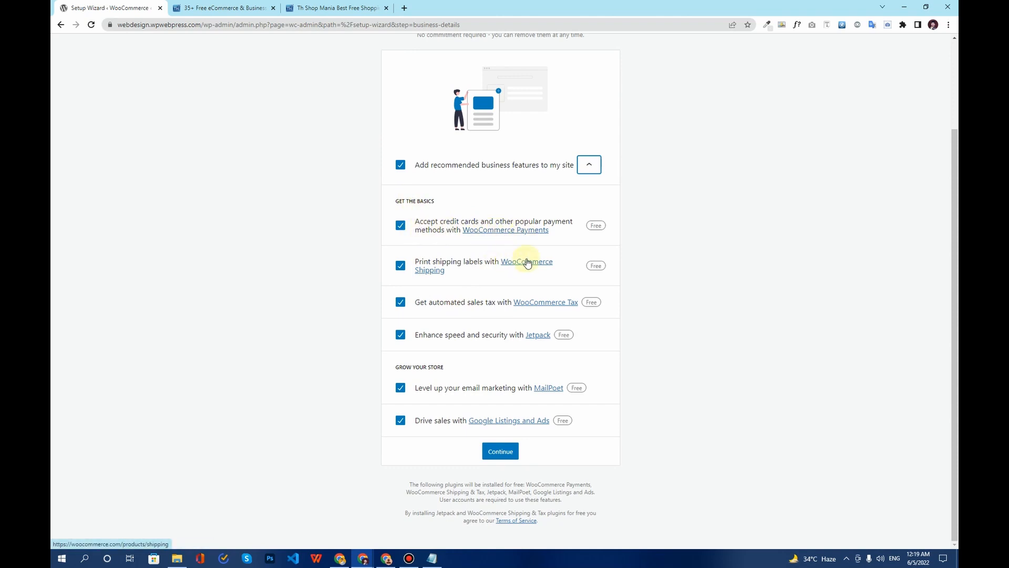
pyautogui.click(401, 335)
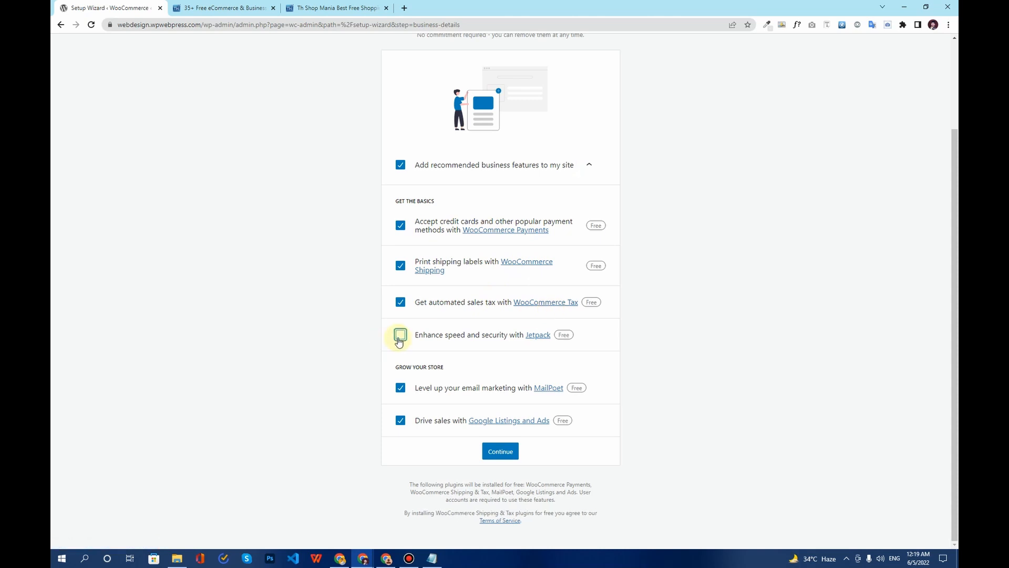
pyautogui.click(400, 388)
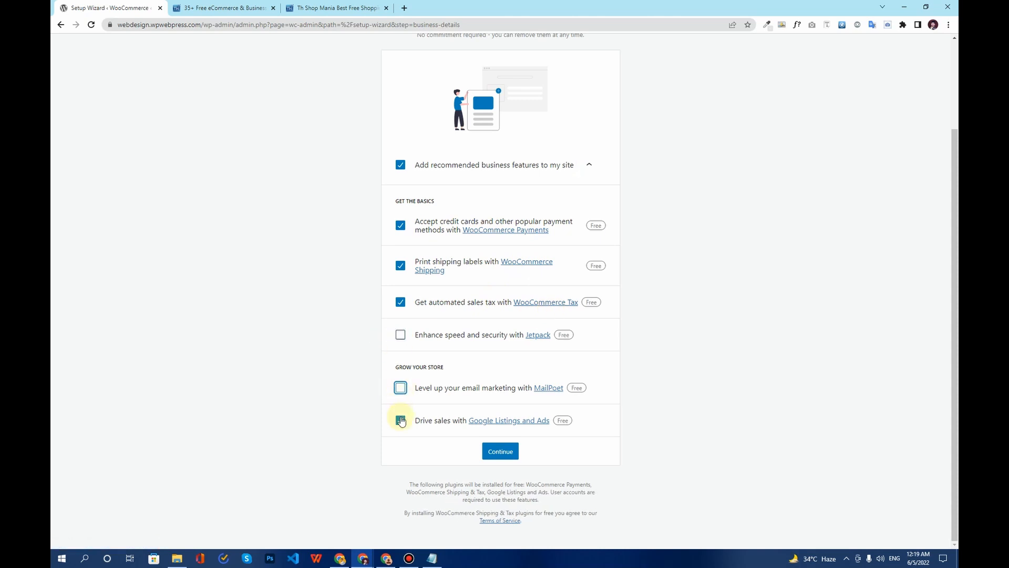
pyautogui.click(401, 421)
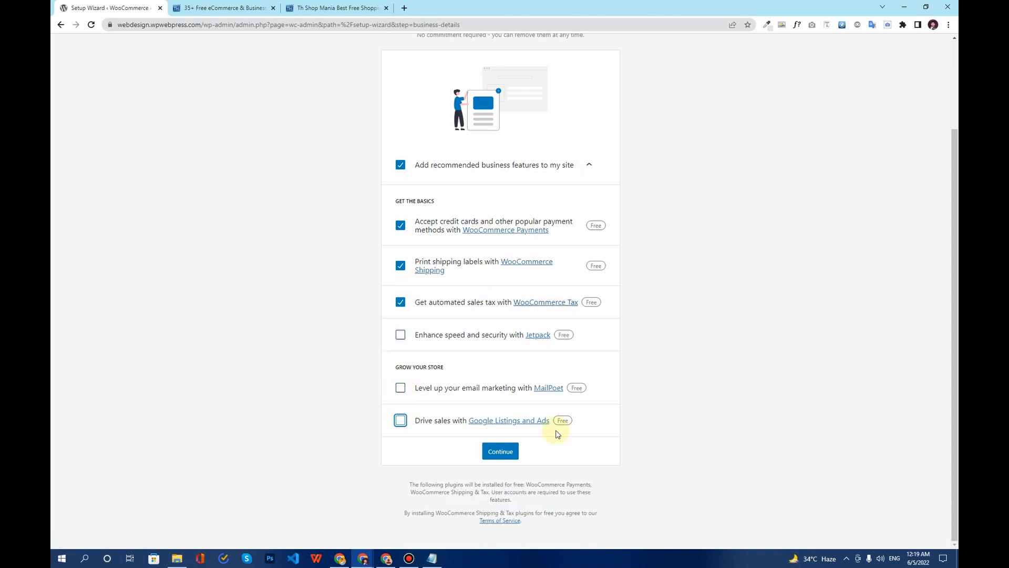
pyautogui.click(500, 451)
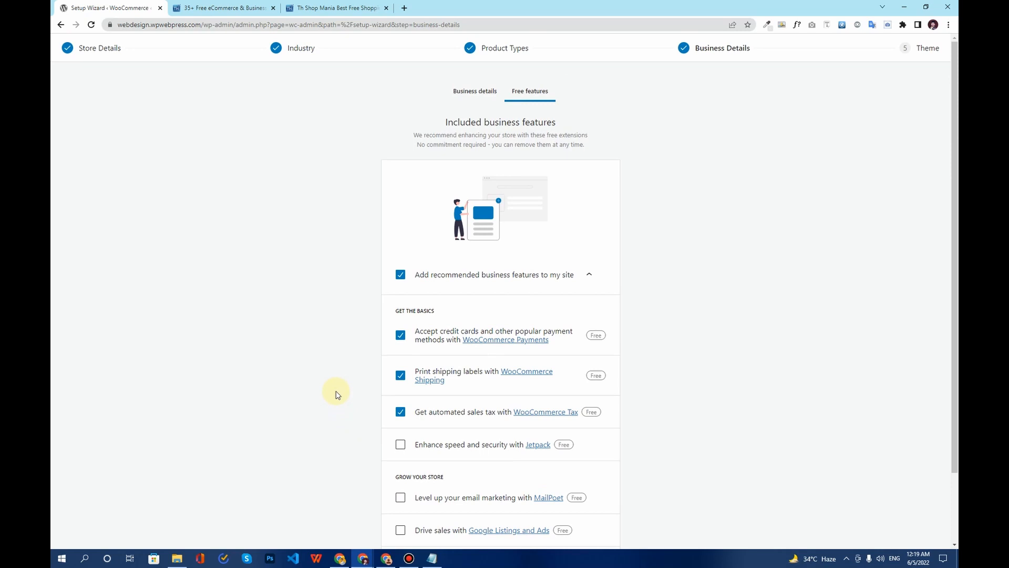
pyautogui.scroll(-2, 338, 395)
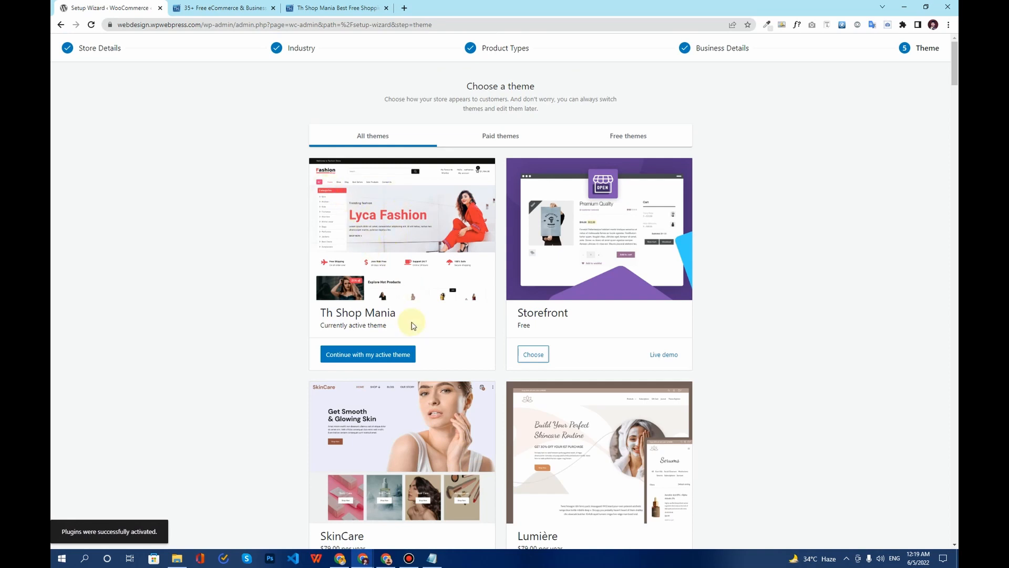
# Finish the setup wizard with the active Th Shop Mania theme and look through the WooCommerce home page.
pyautogui.click(370, 358)
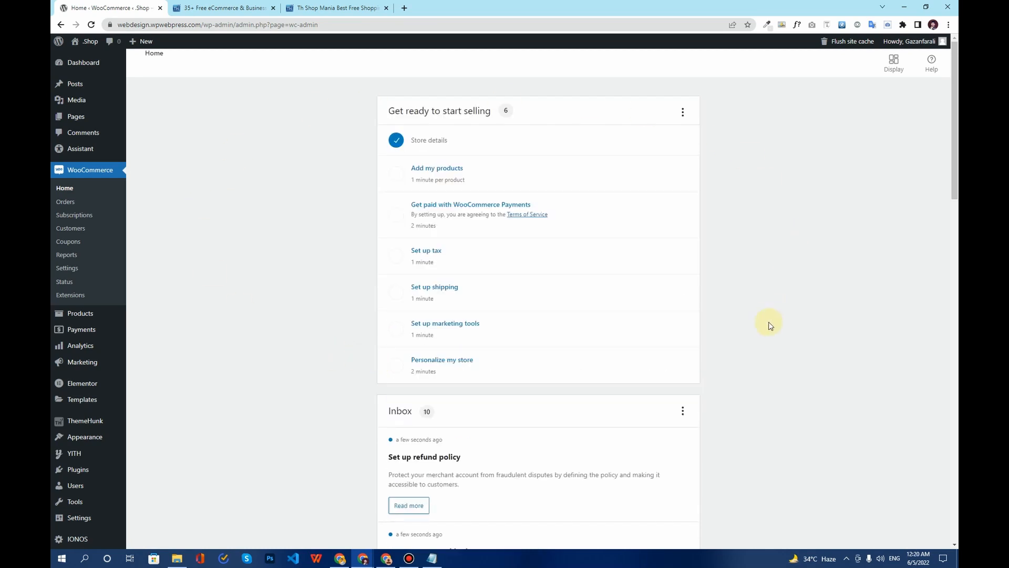
pyautogui.scroll(-10, 295, 277)
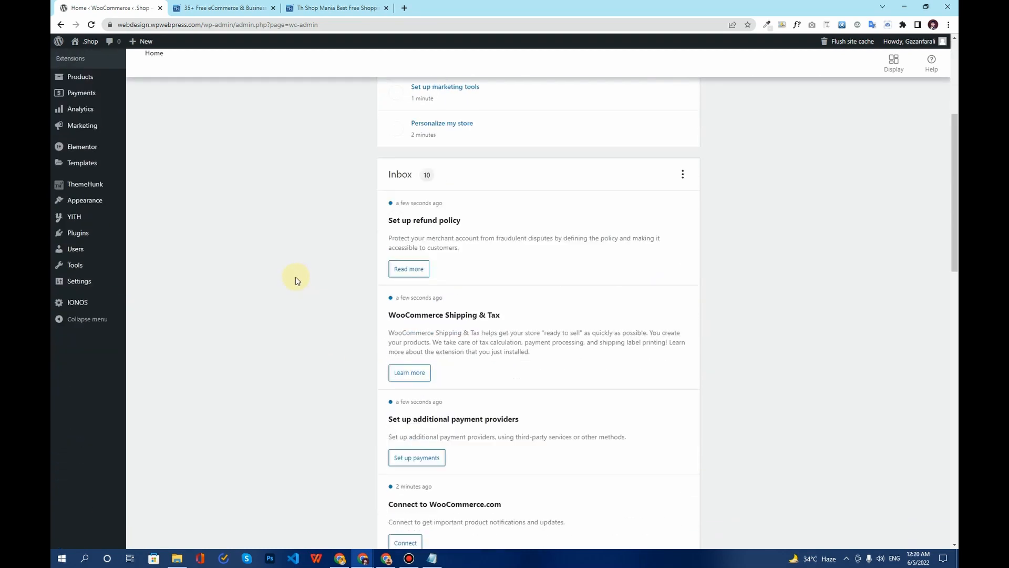
pyautogui.scroll(-5, 295, 278)
pyautogui.scroll(15, 295, 278)
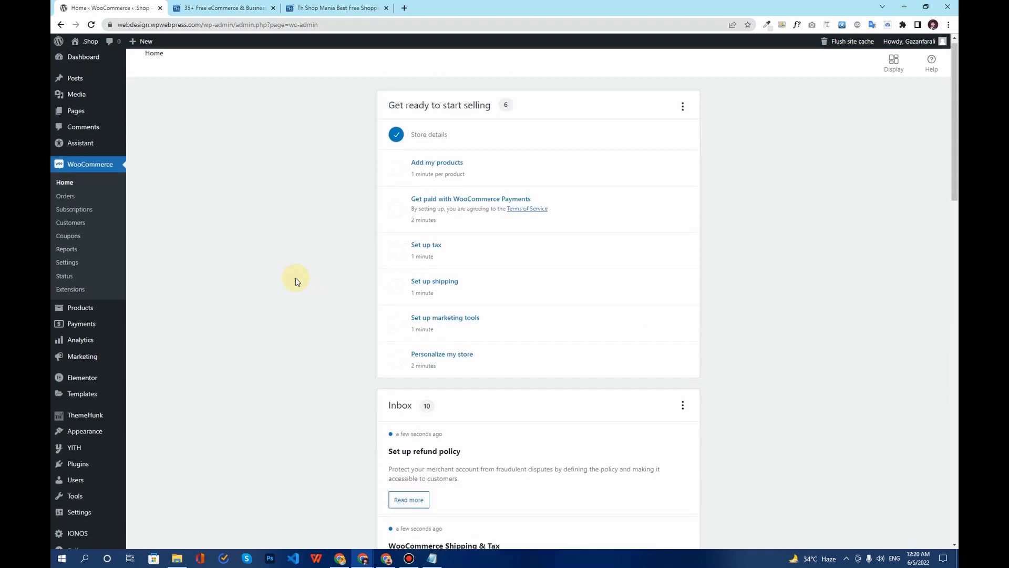
# Open the site's front end in a new tab and view its current home page.
pyautogui.middleClick(87, 41)
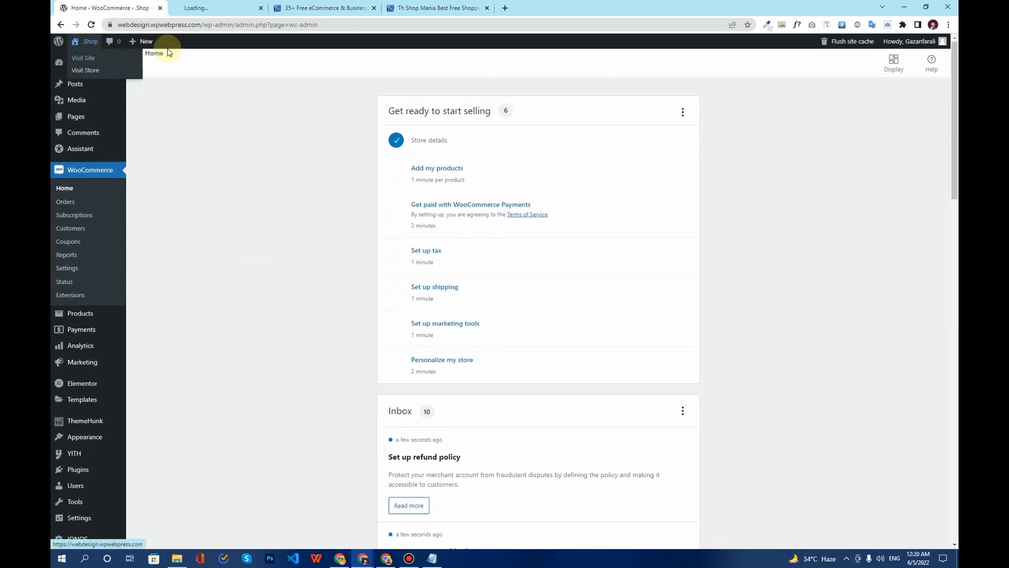
pyautogui.click(235, 5)
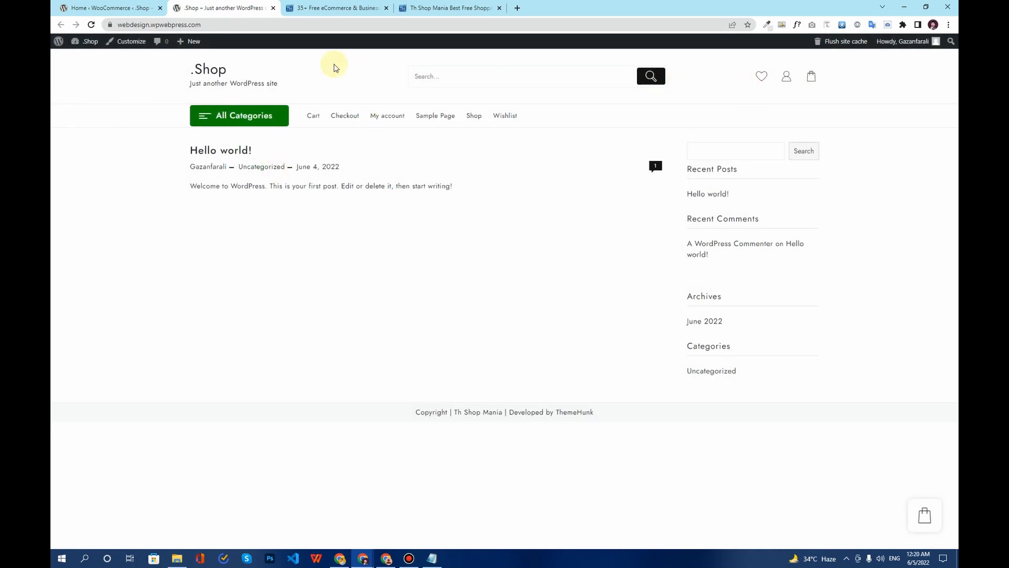
# Browse ThemeHunk's collection of free WordPress themes from start to end and return to its beginning.
pyautogui.click(376, 14)
pyautogui.scroll(-5, 613, 270)
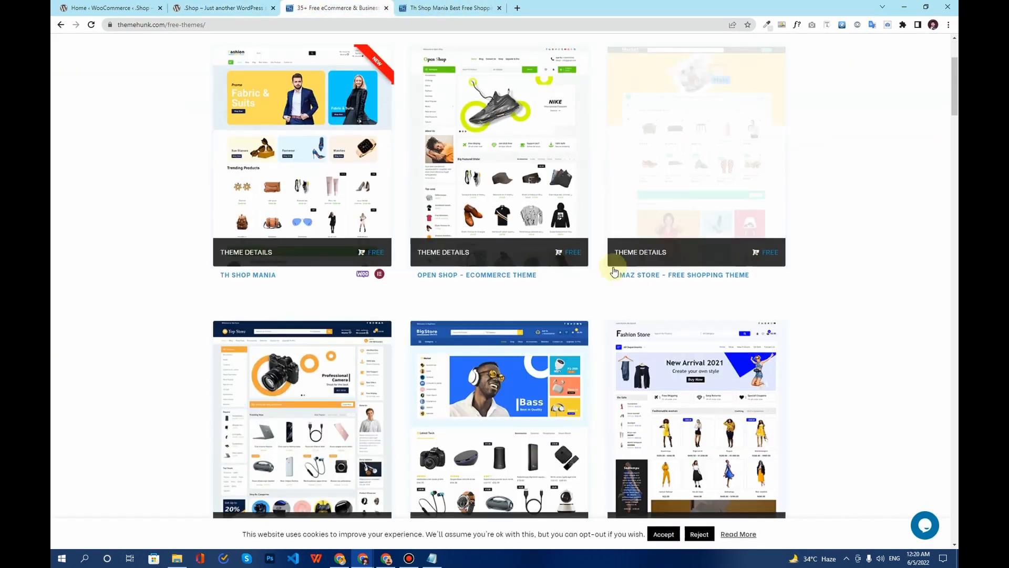
pyautogui.scroll(-12, 528, 262)
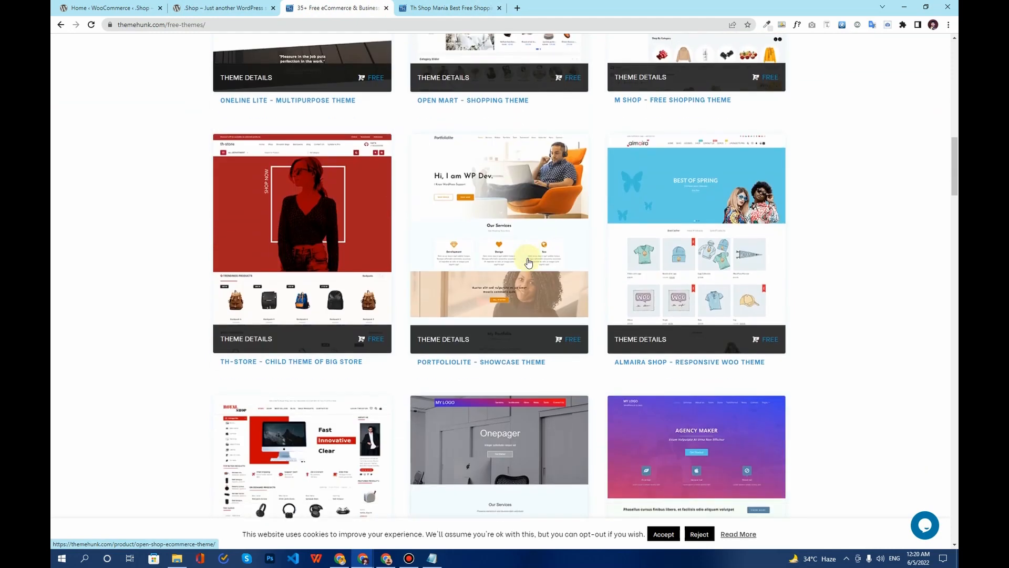
pyautogui.scroll(-15, 527, 261)
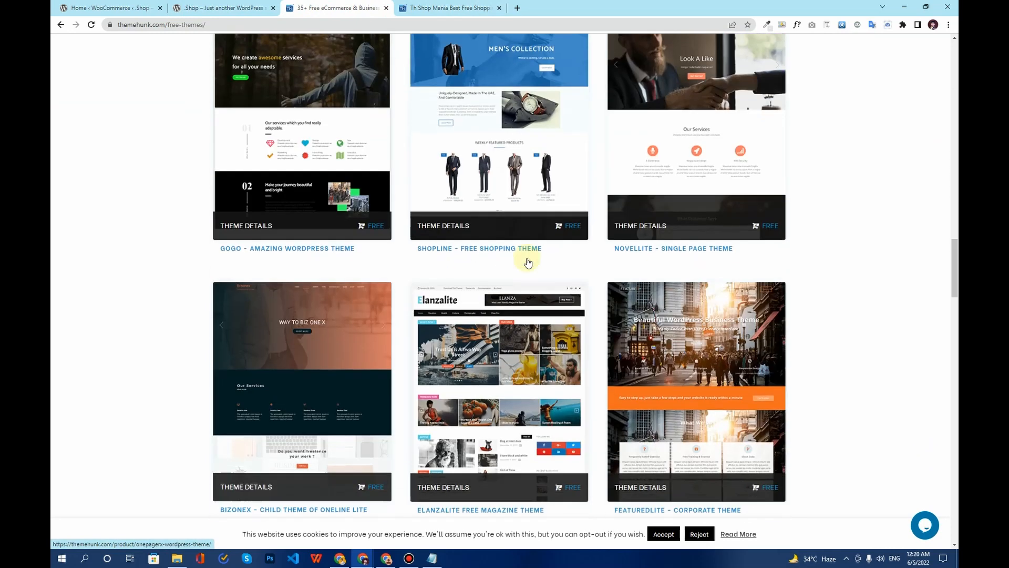
pyautogui.scroll(-8, 528, 262)
pyautogui.scroll(20, 529, 262)
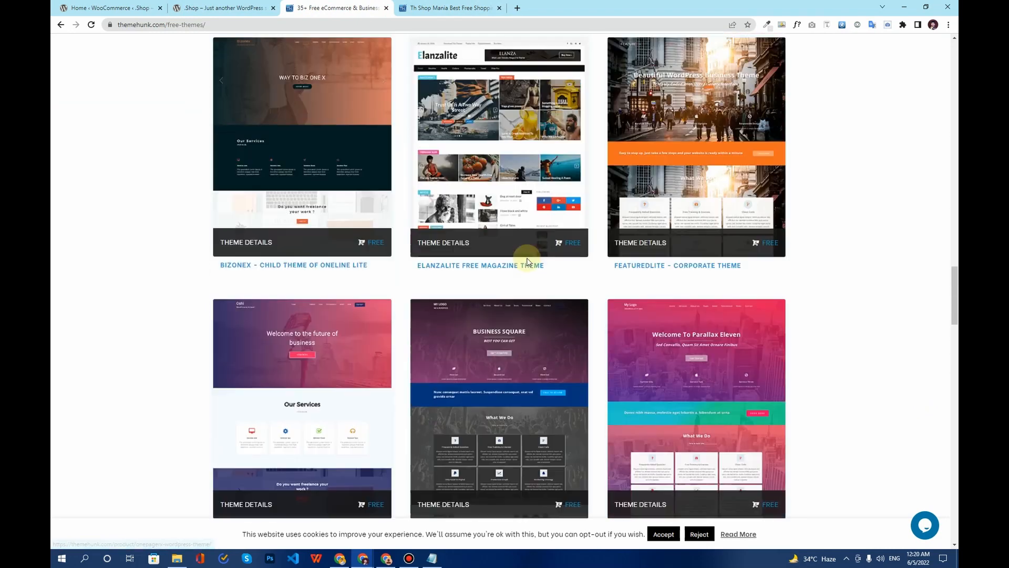
pyautogui.scroll(10, 528, 262)
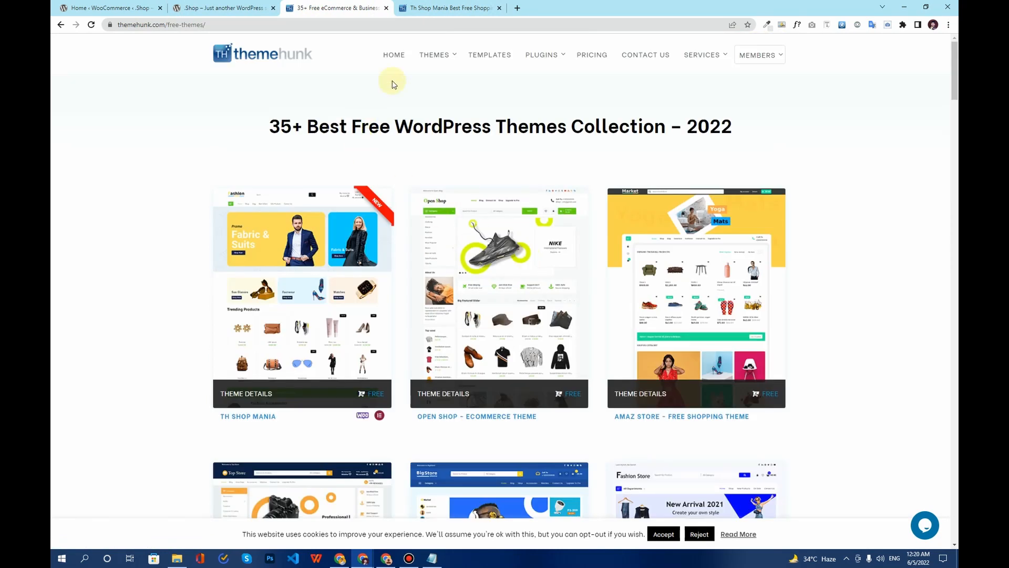
# Search ThemeHunk's home page for "cosmetic" and open the live demo of the Cosmetic Mania template.
pyautogui.click(431, 7)
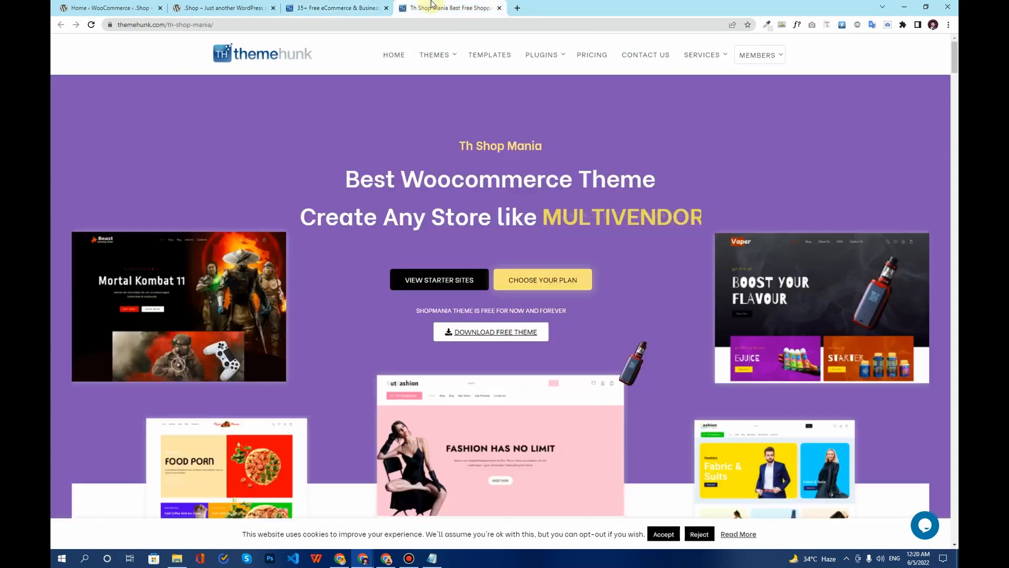
pyautogui.click(275, 52)
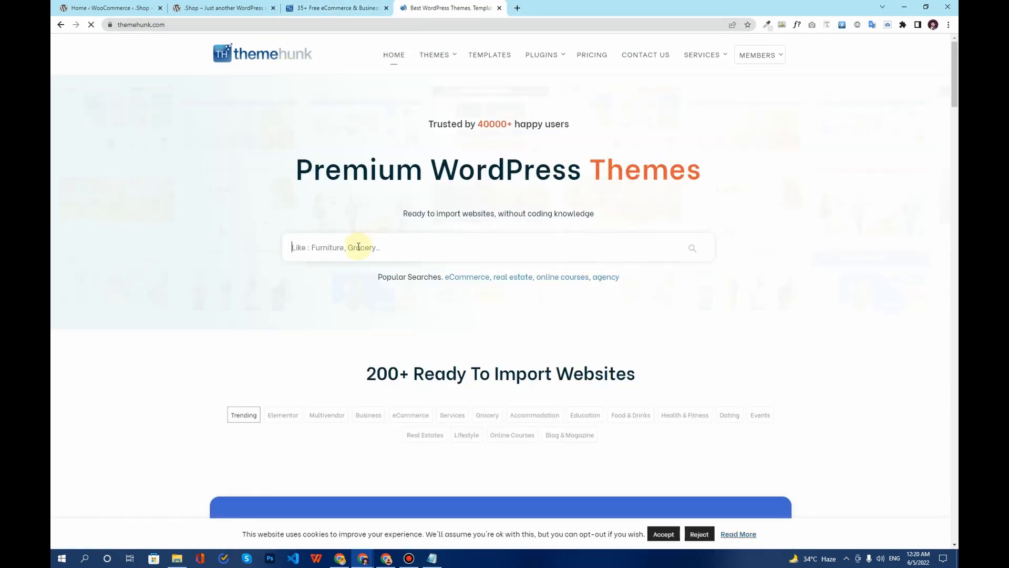
pyautogui.click(358, 247)
pyautogui.write('cos')
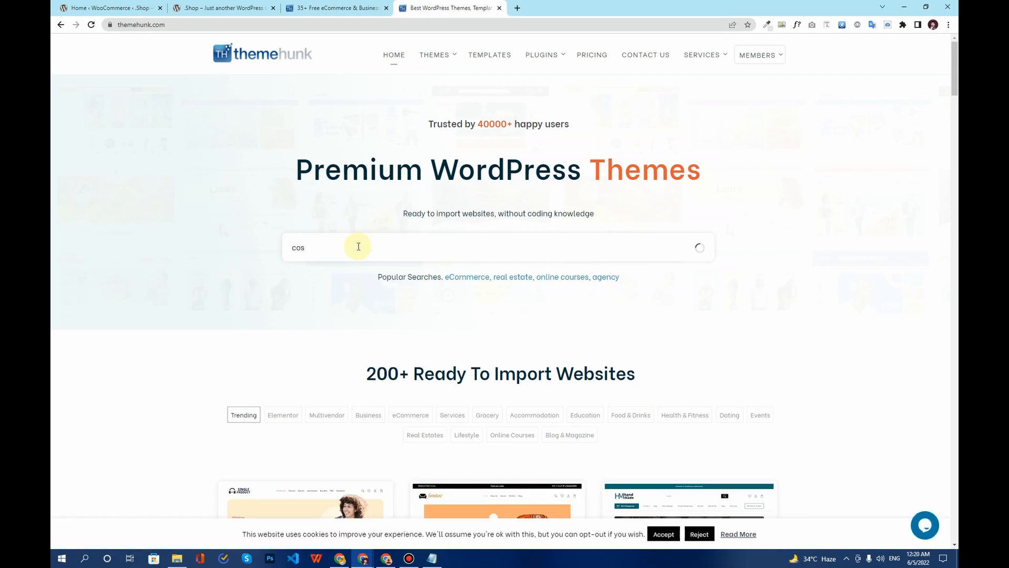
pyautogui.write('metic')
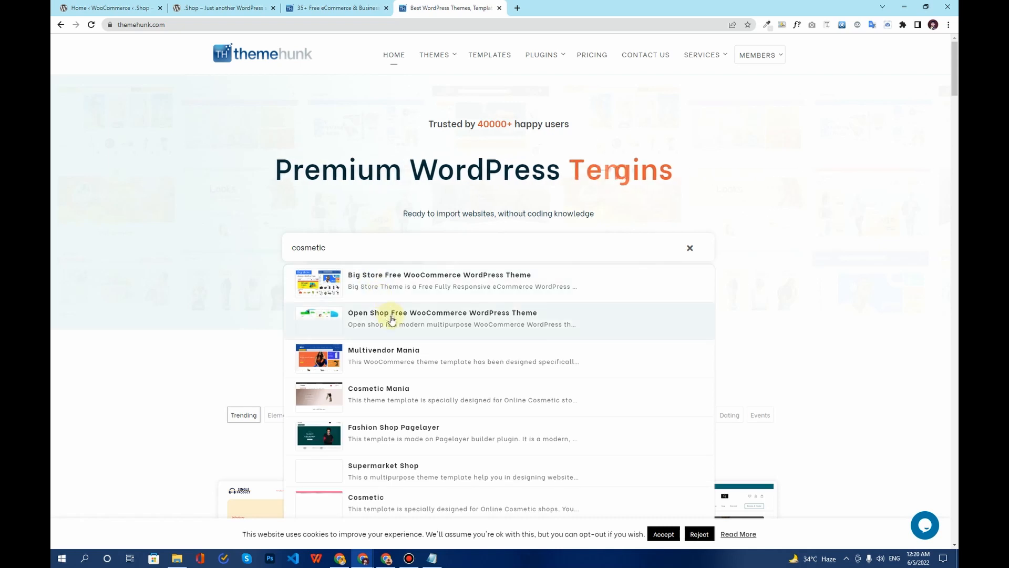
pyautogui.click(322, 392)
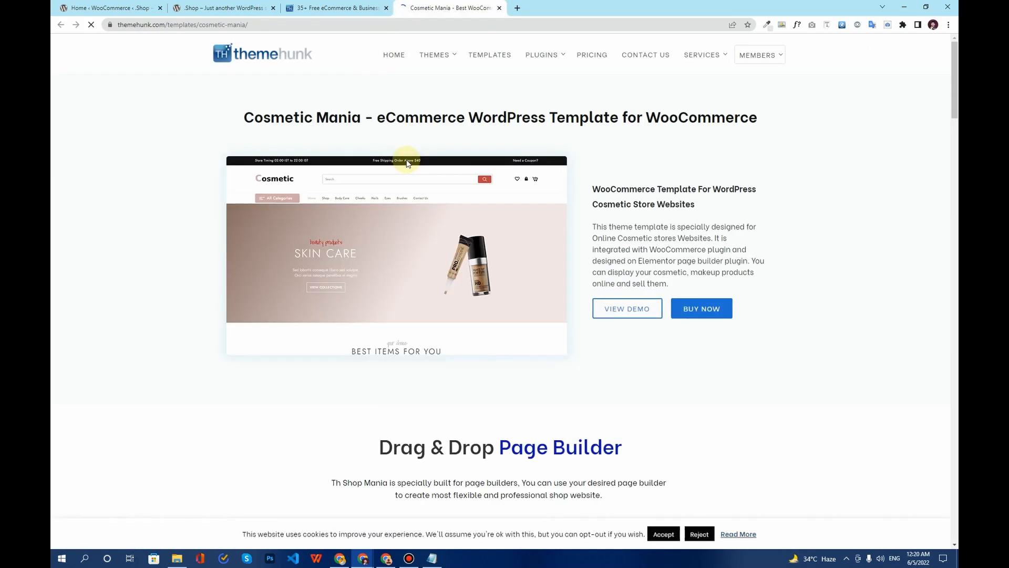
pyautogui.click(627, 312)
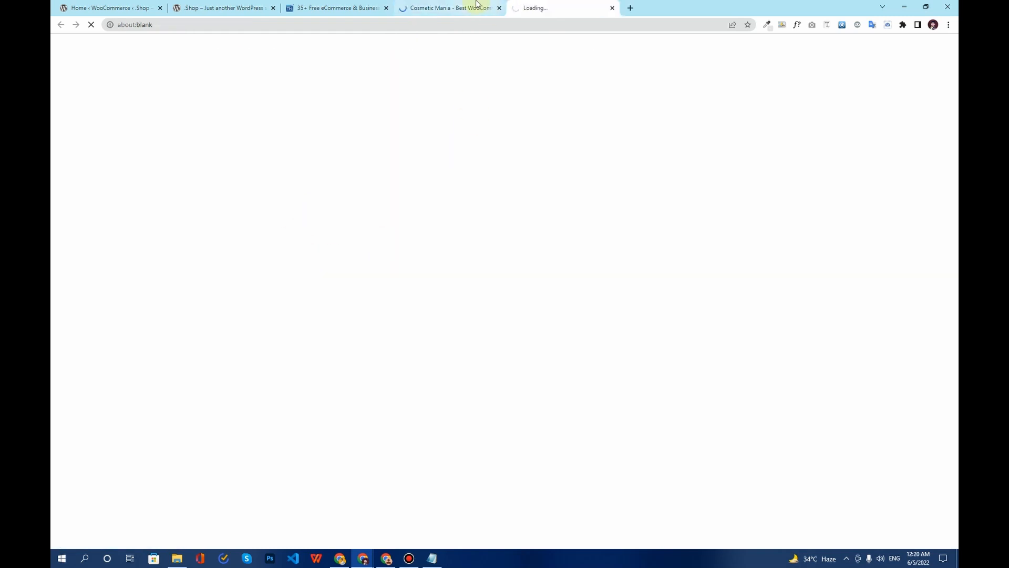
# Close the leftover ThemeHunk pages, keeping the Cosmetic Mania live demo open, and look through the demo's home page.
pyautogui.click(478, 4)
pyautogui.click(499, 8)
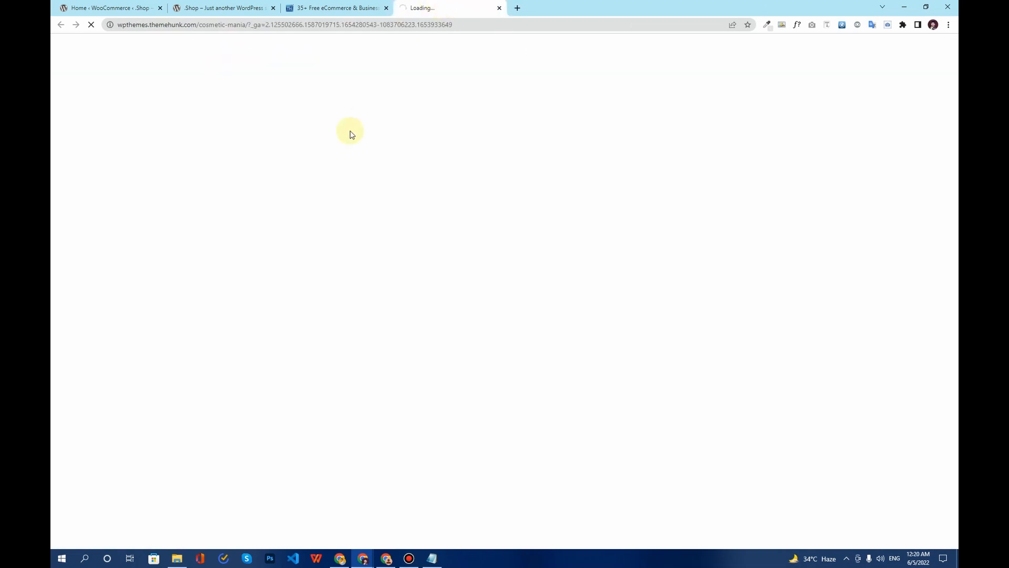
pyautogui.click(361, 6)
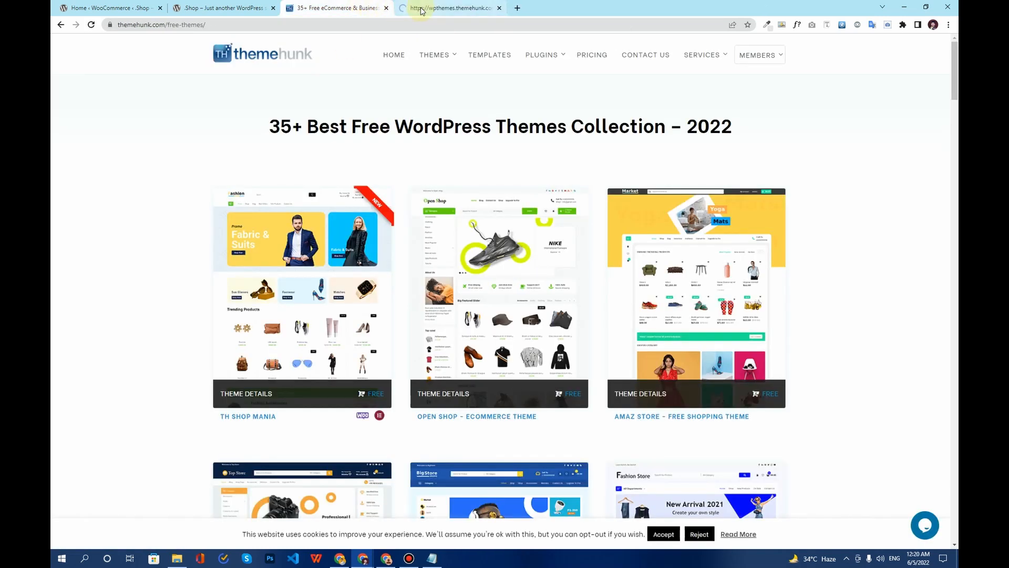
pyautogui.click(418, 9)
pyautogui.click(386, 8)
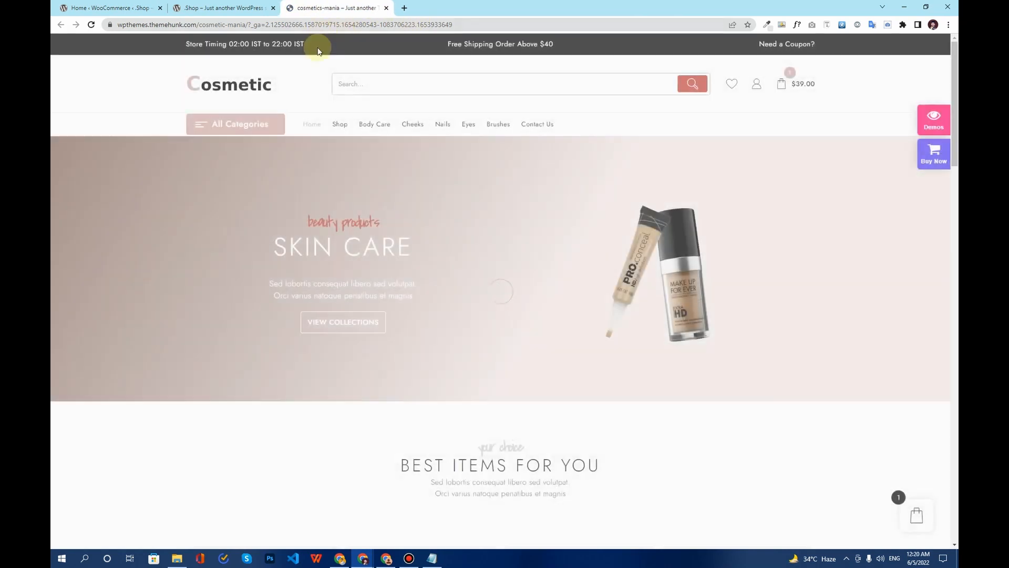
pyautogui.scroll(-15, 394, 254)
pyautogui.scroll(15, 393, 257)
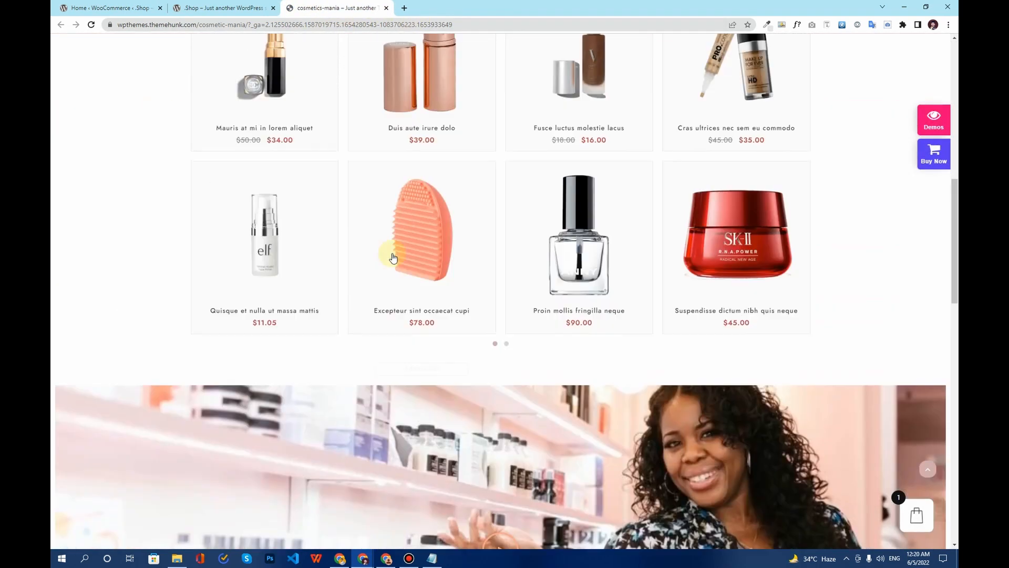
# Return to the store's WordPress admin, list all pages and move Sample Page to the trash.
pyautogui.click(213, 6)
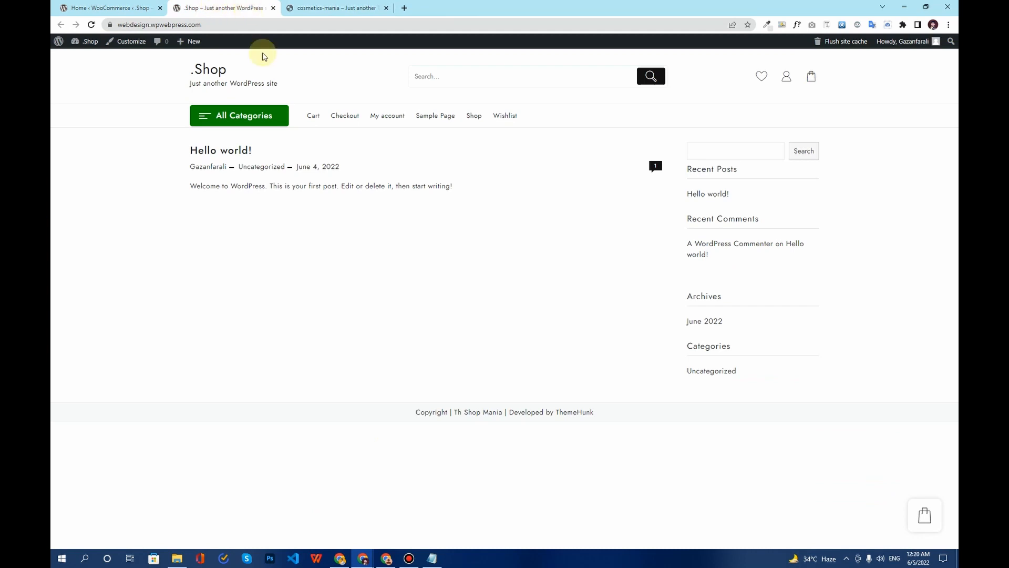
pyautogui.click(109, 5)
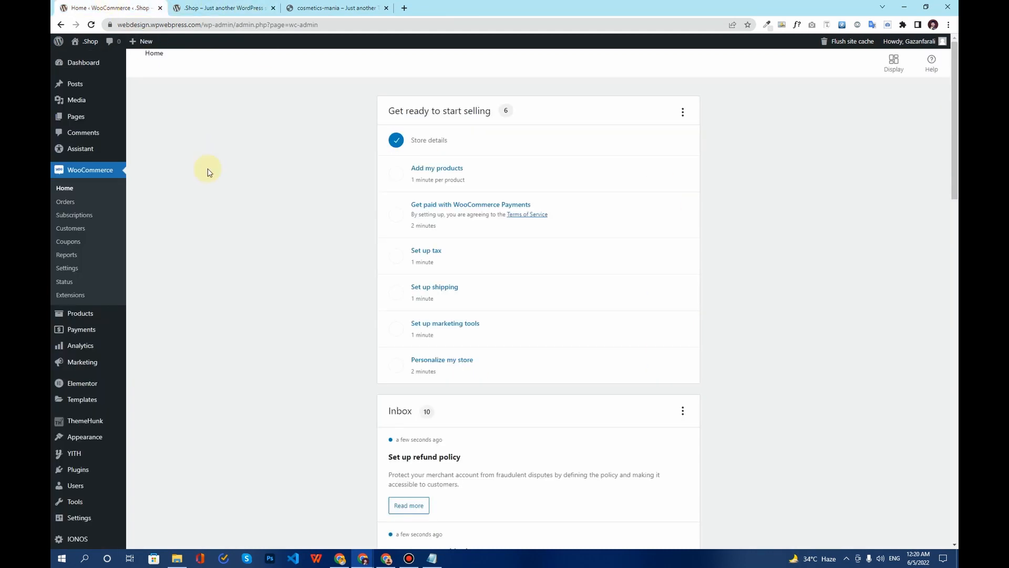
pyautogui.moveTo(88, 101)
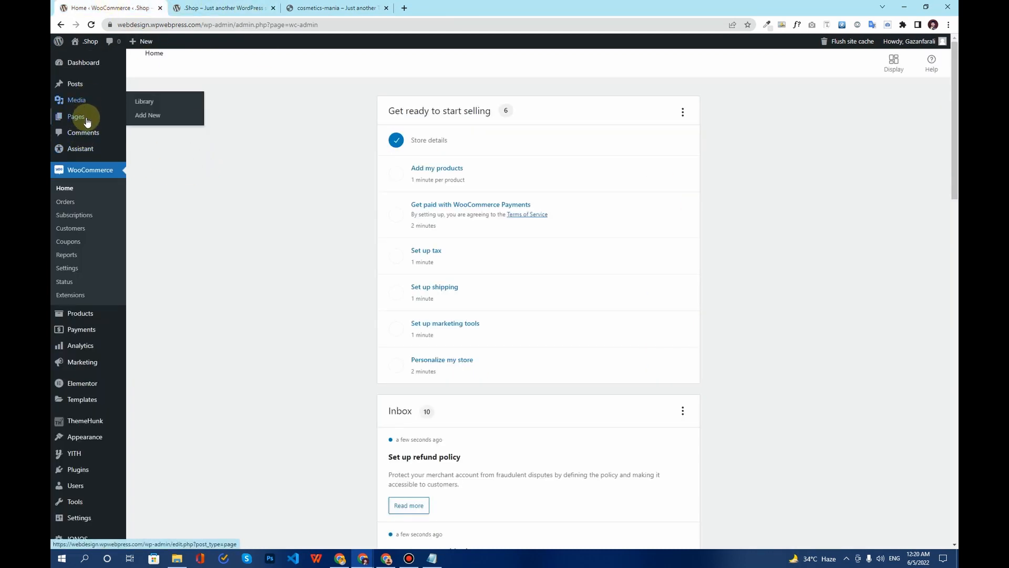
pyautogui.click(87, 121)
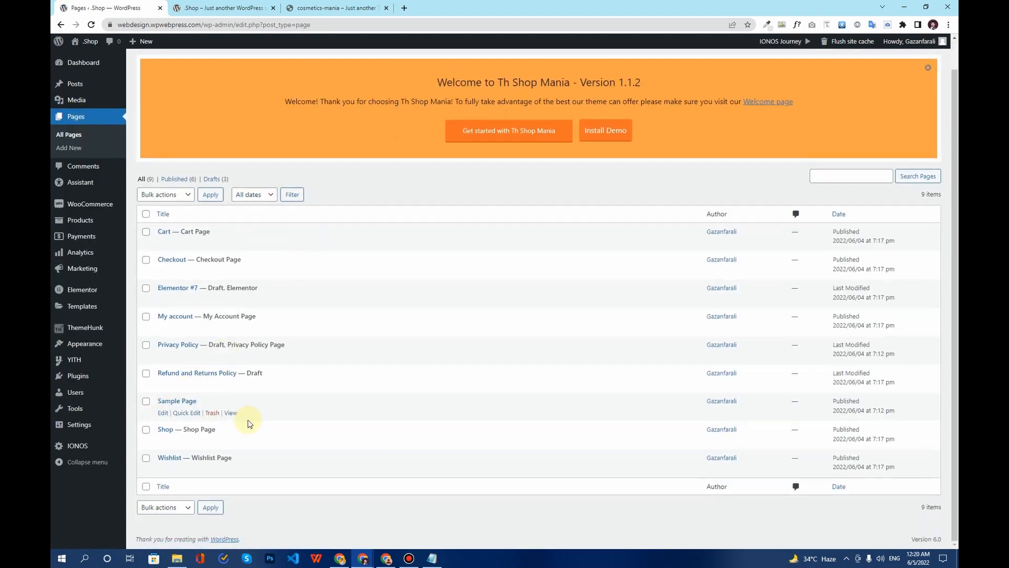
pyautogui.click(211, 412)
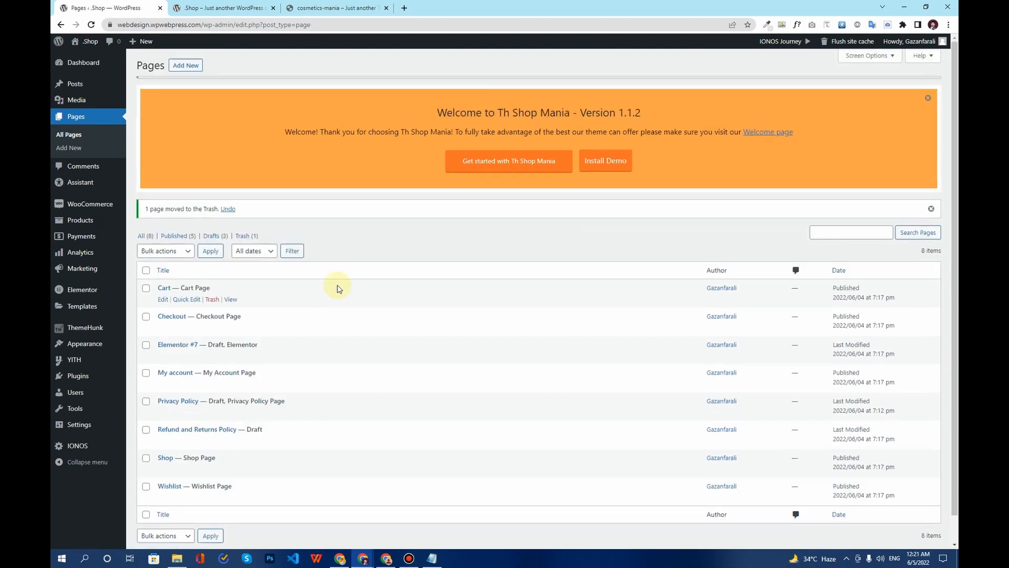
# Add a new page titled "Home" and assign it the Elementor Full Width template.
pyautogui.click(190, 69)
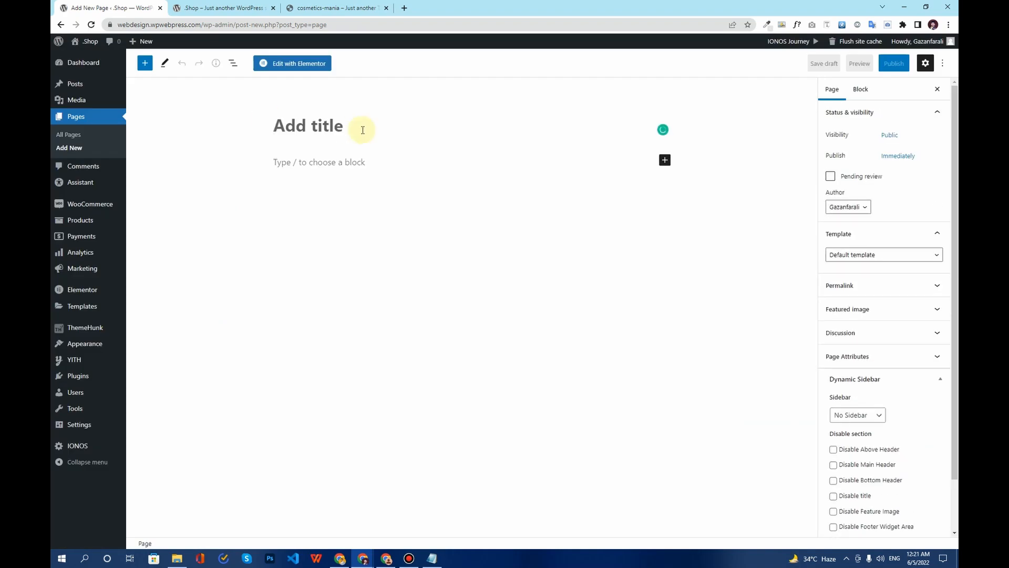
pyautogui.write('Home')
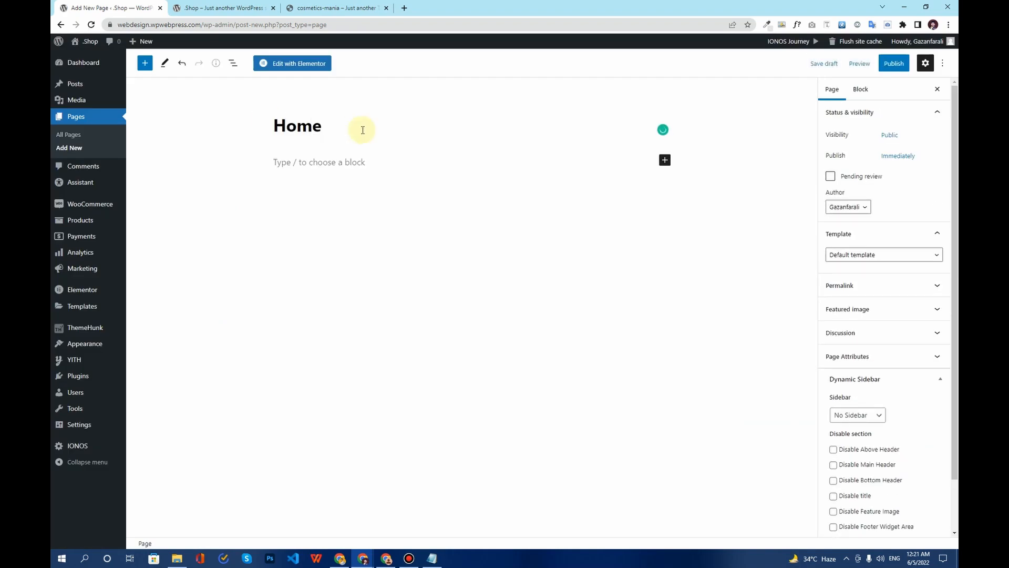
pyautogui.click(868, 256)
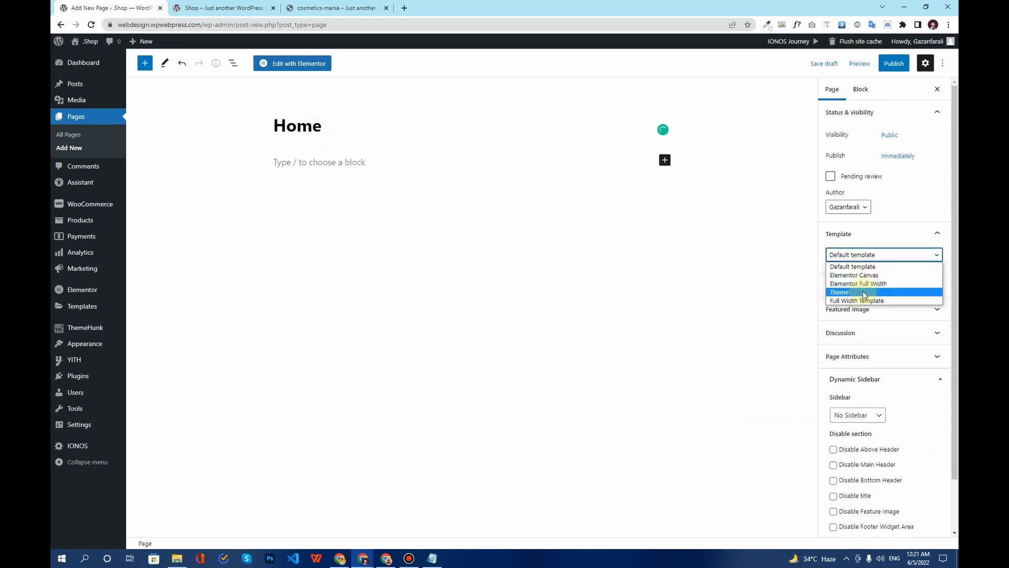
pyautogui.click(861, 256)
pyautogui.click(858, 256)
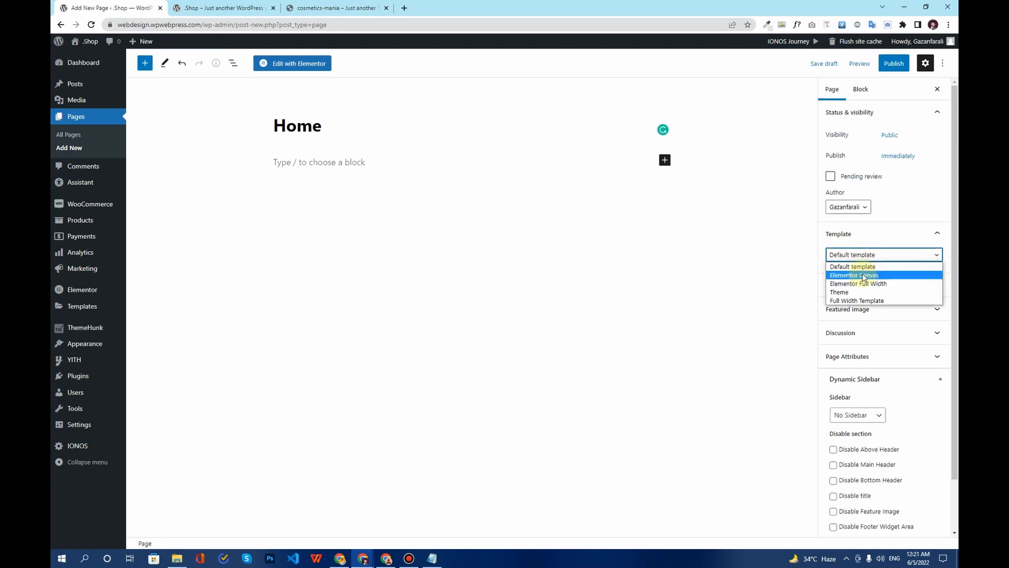
pyautogui.click(865, 281)
# Disable the title section for the Home page and publish the page.
pyautogui.scroll(-1, 878, 315)
pyautogui.scroll(-1, 877, 341)
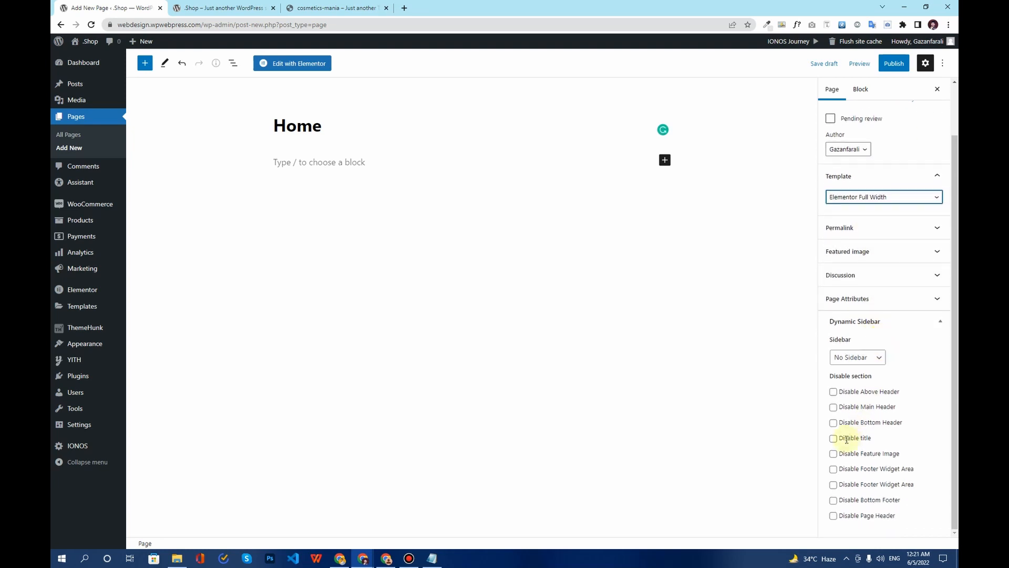
pyautogui.click(835, 440)
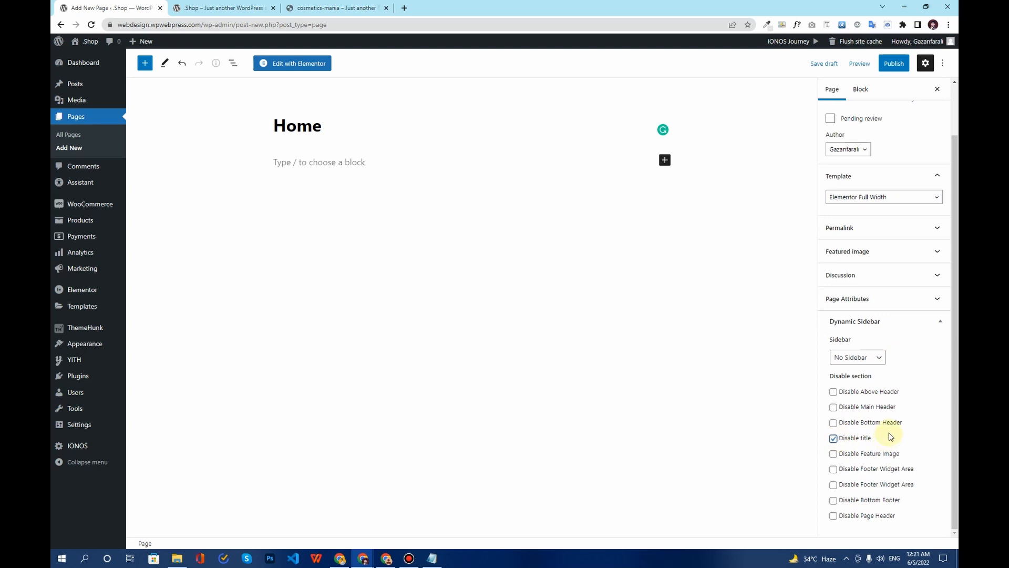
pyautogui.scroll(5, 919, 335)
pyautogui.click(894, 63)
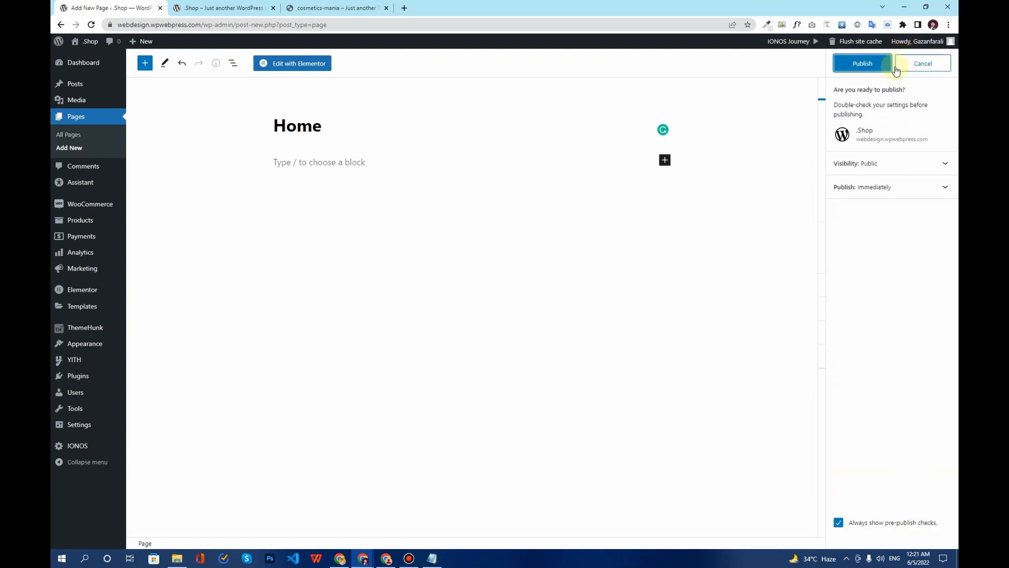
pyautogui.click(864, 64)
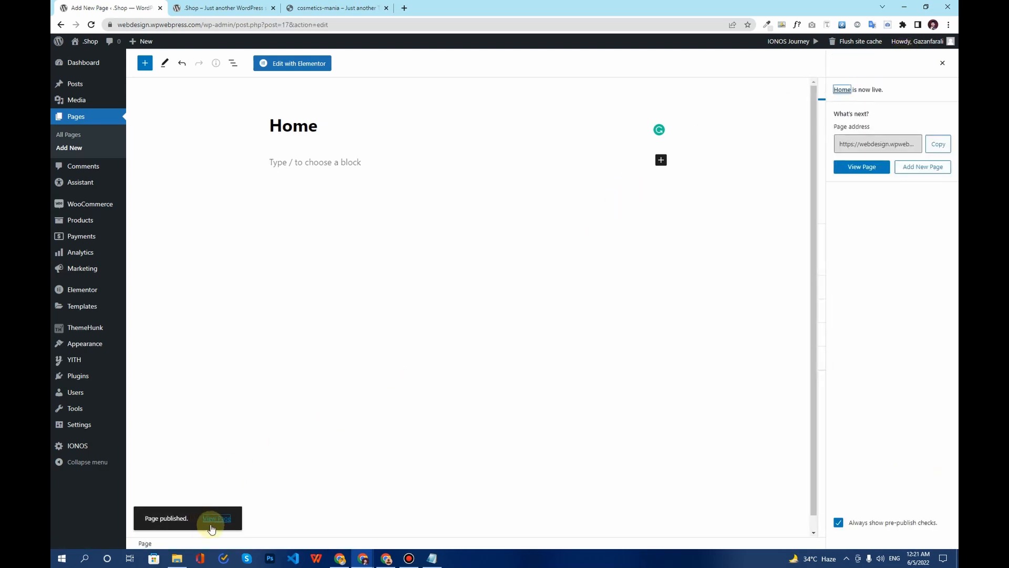
# View the published Home page in a new tab, check its header and copyright footer, and close that tab.
pyautogui.rightClick(215, 524)
pyautogui.click(260, 388)
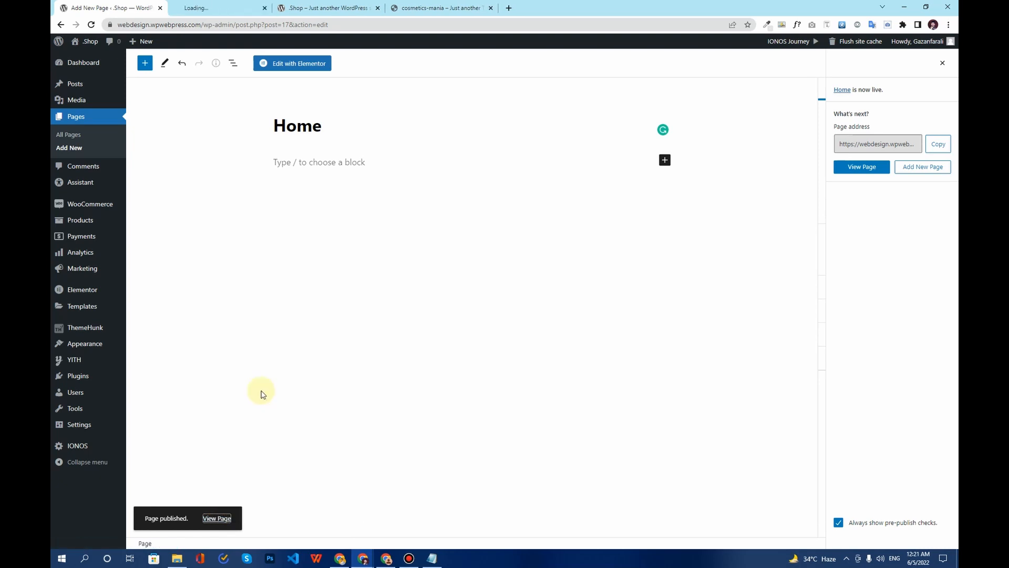
pyautogui.click(268, 16)
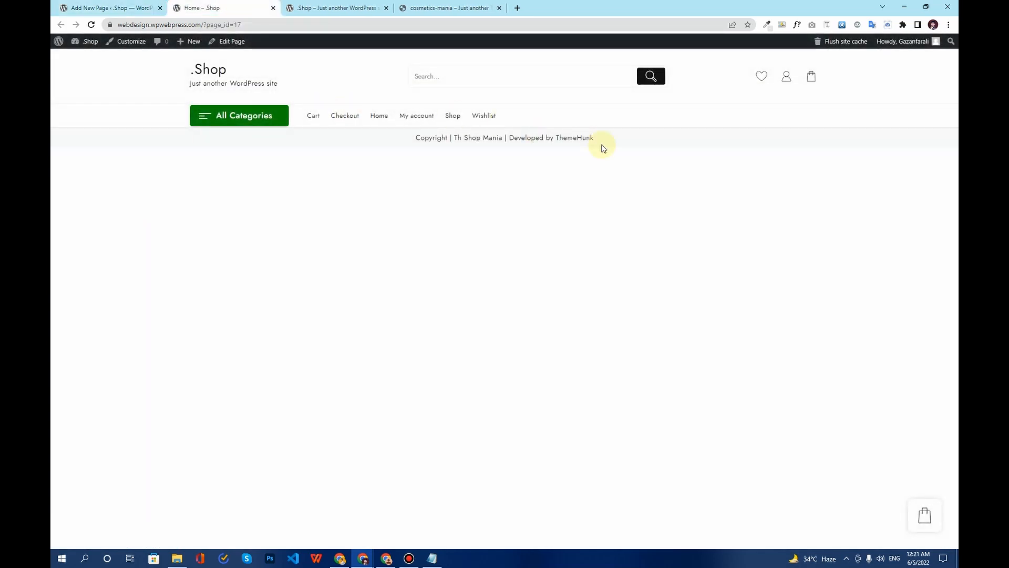
pyautogui.moveTo(409, 135); pyautogui.dragTo(619, 151)
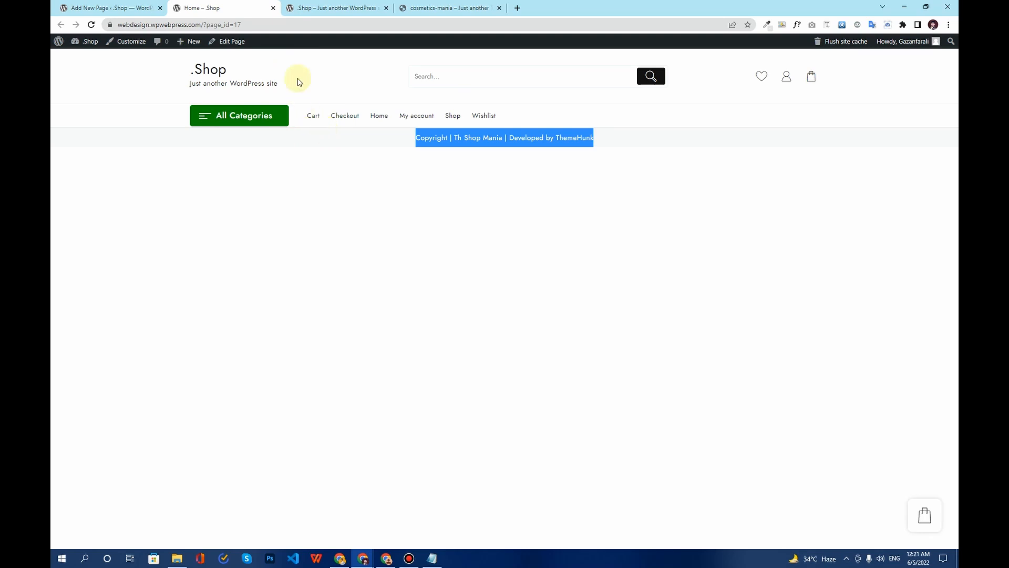
pyautogui.click(272, 8)
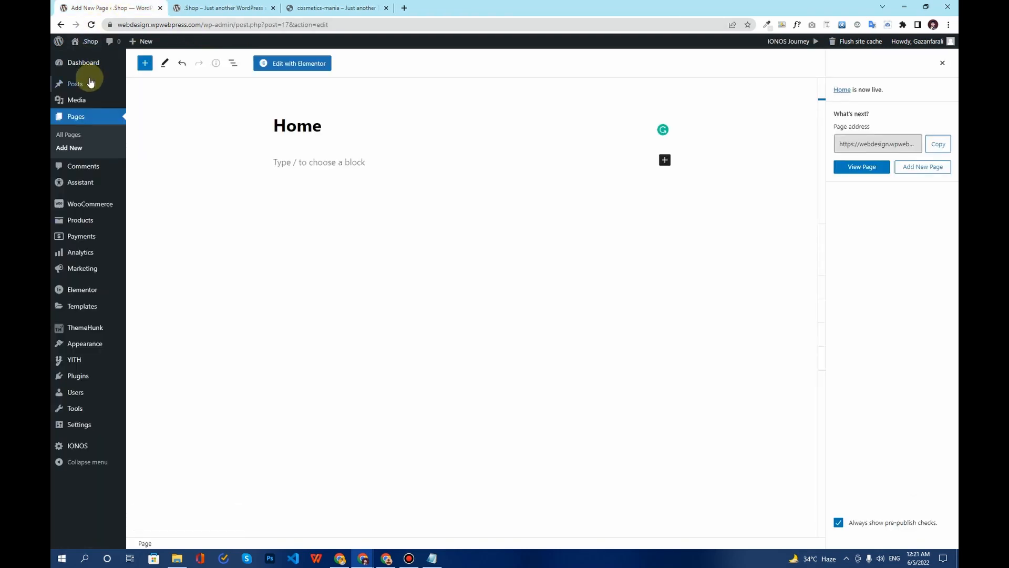
# In the General settings, change the site tagline to "Premium Cosmetics products online" and save the changes.
pyautogui.moveTo(66, 423)
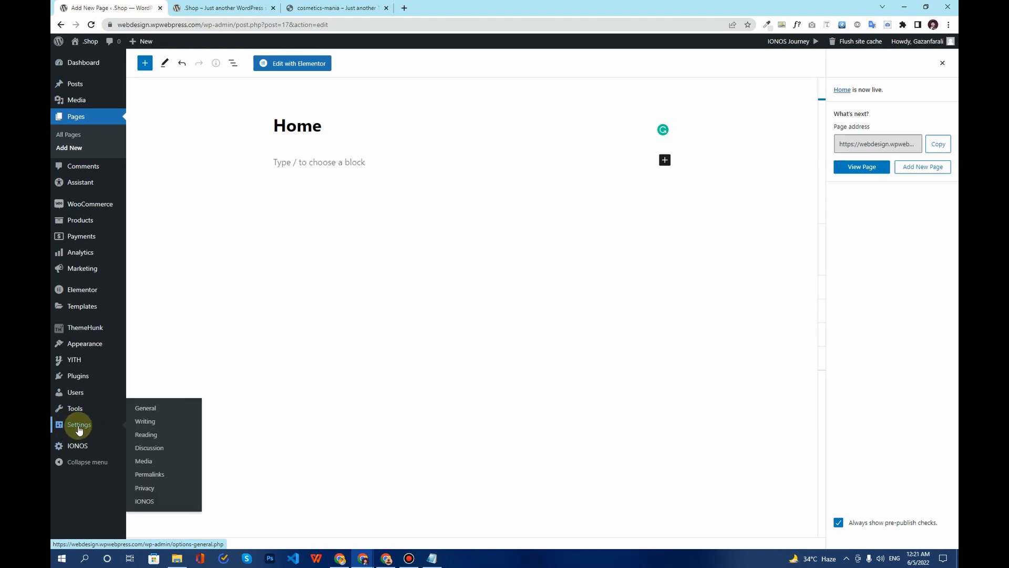
pyautogui.click(79, 430)
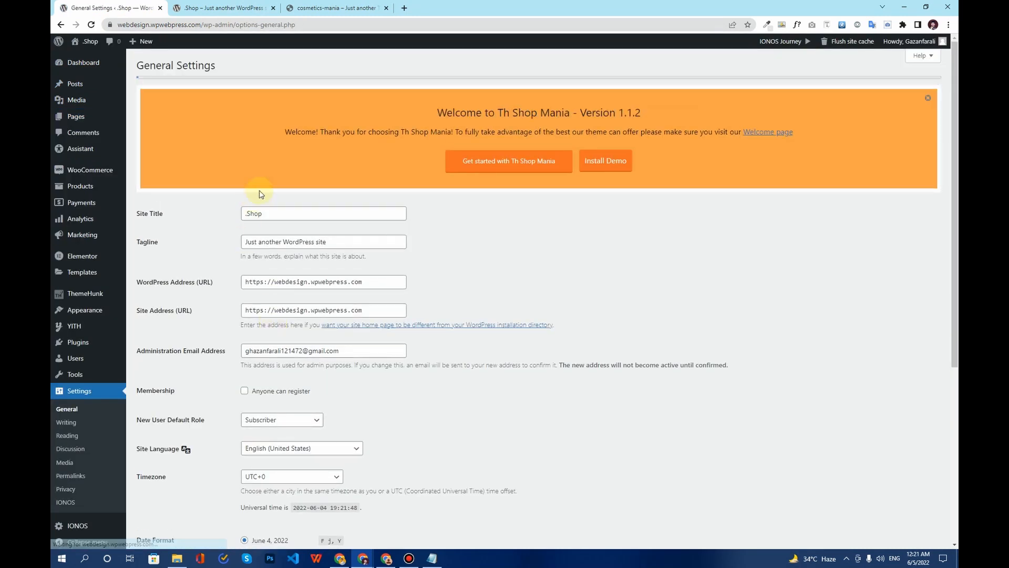
pyautogui.moveTo(272, 214); pyautogui.dragTo(238, 223)
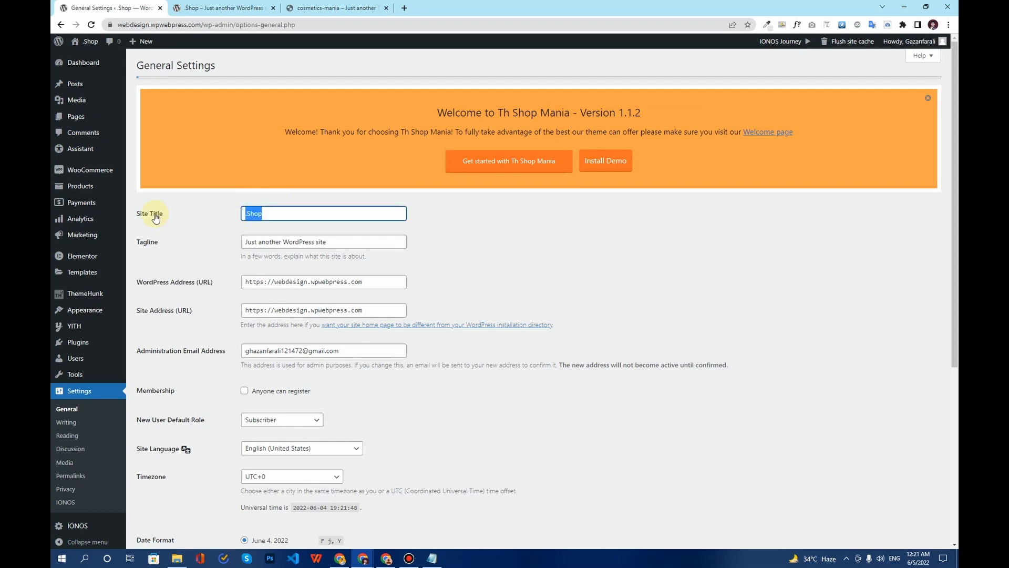
pyautogui.moveTo(296, 217); pyautogui.dragTo(245, 217)
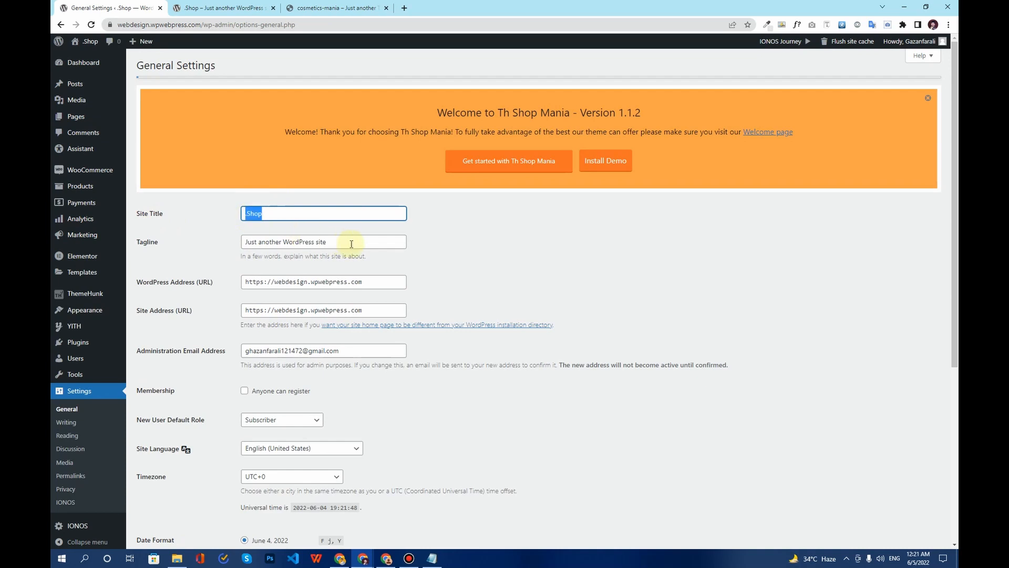
pyautogui.moveTo(355, 243); pyautogui.dragTo(244, 243)
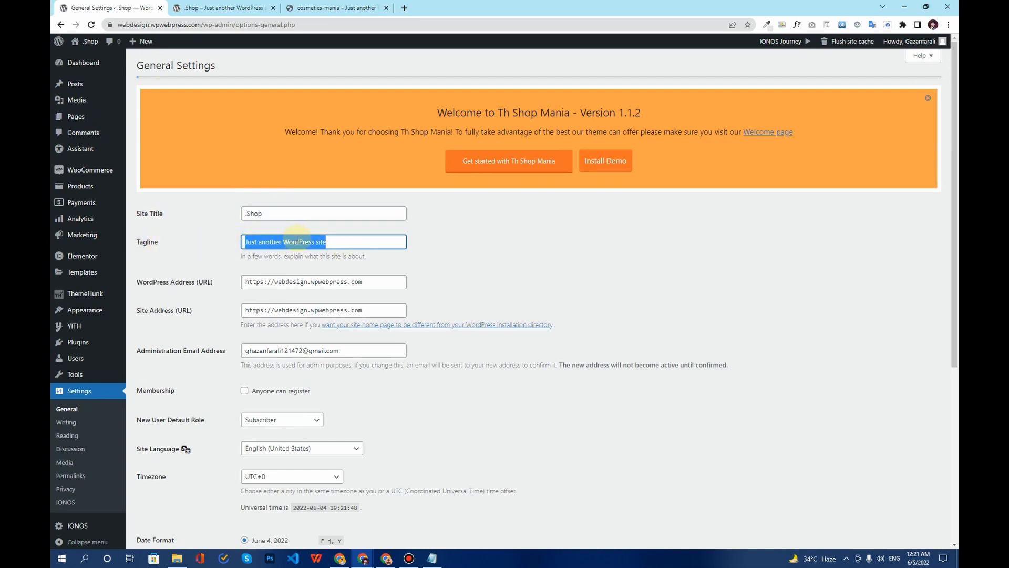
pyautogui.write('P')
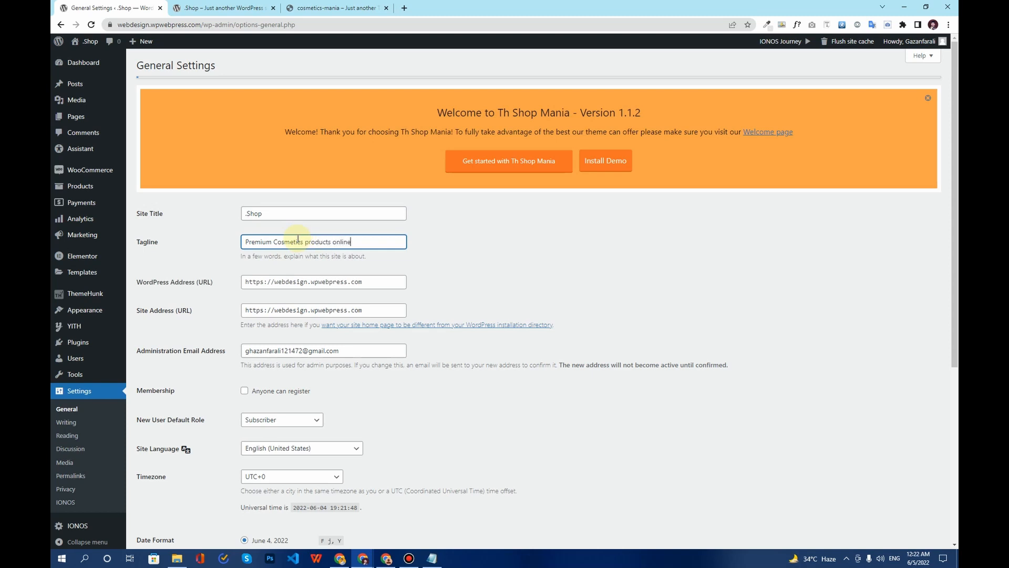
pyautogui.scroll(-5, 215, 191)
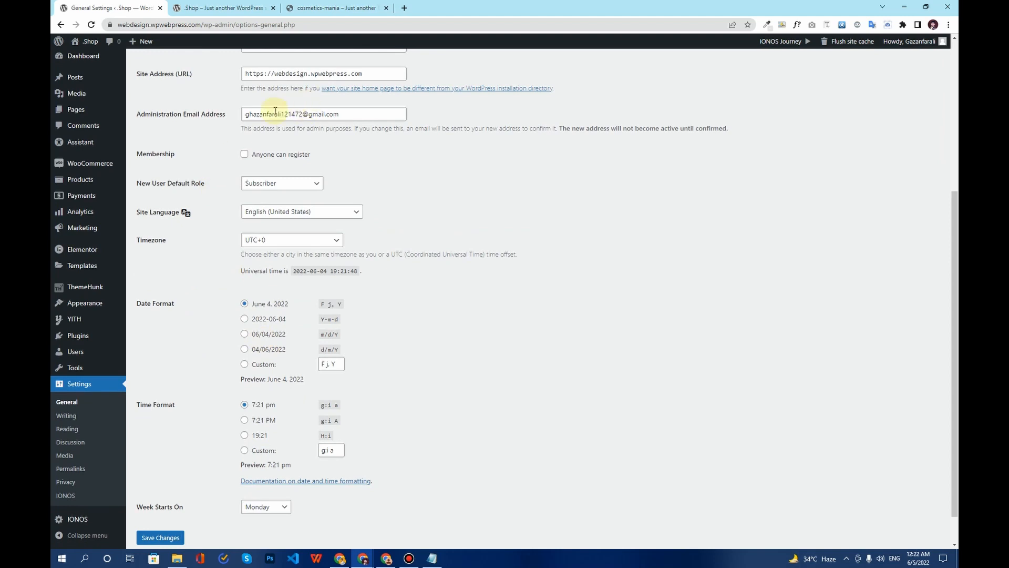
pyautogui.scroll(-1, 323, 183)
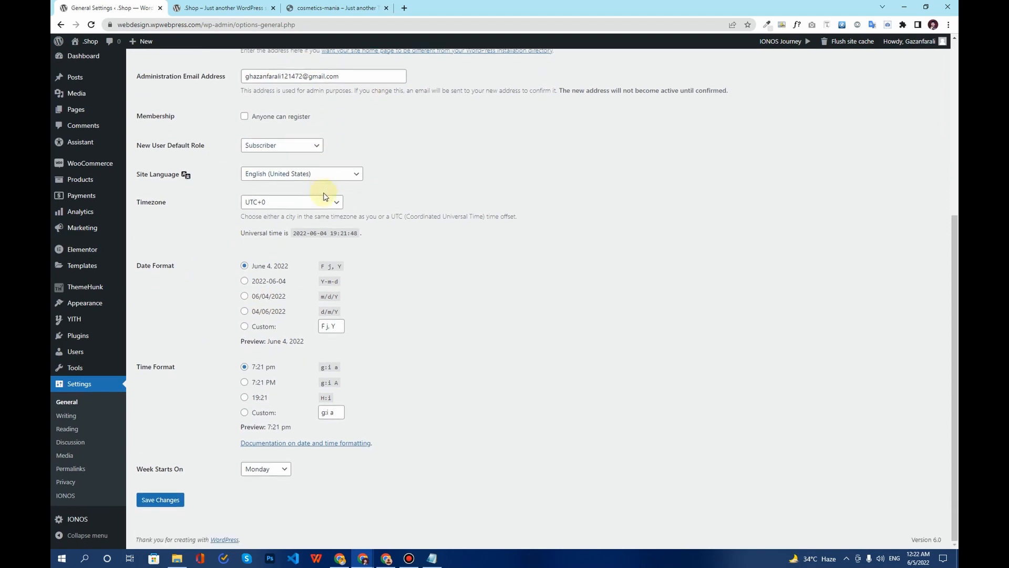
pyautogui.click(178, 503)
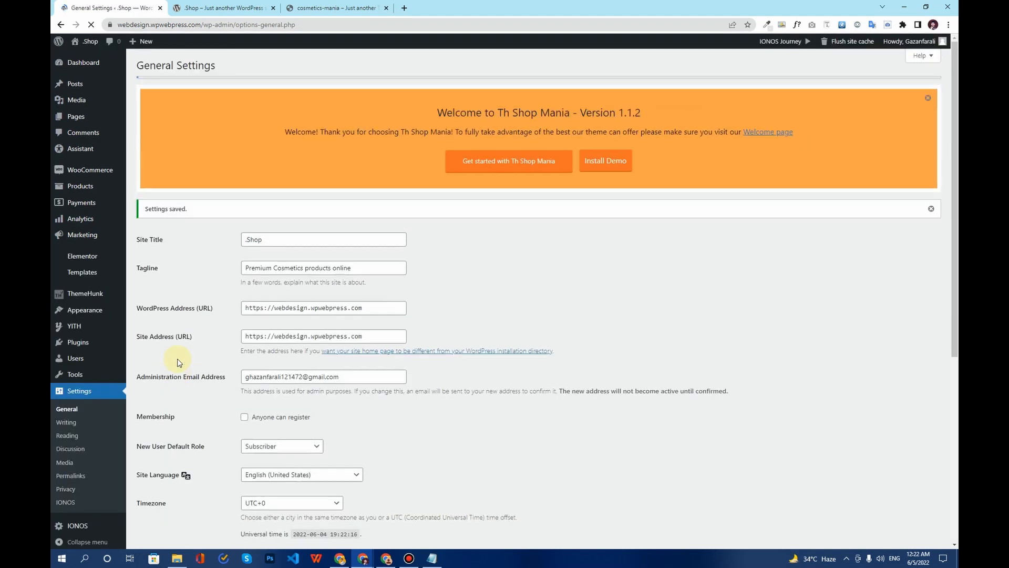
# In the Reading settings, use the static page Home as the homepage, discourage search engines from indexing the site, and save the changes.
pyautogui.scroll(-1, 179, 363)
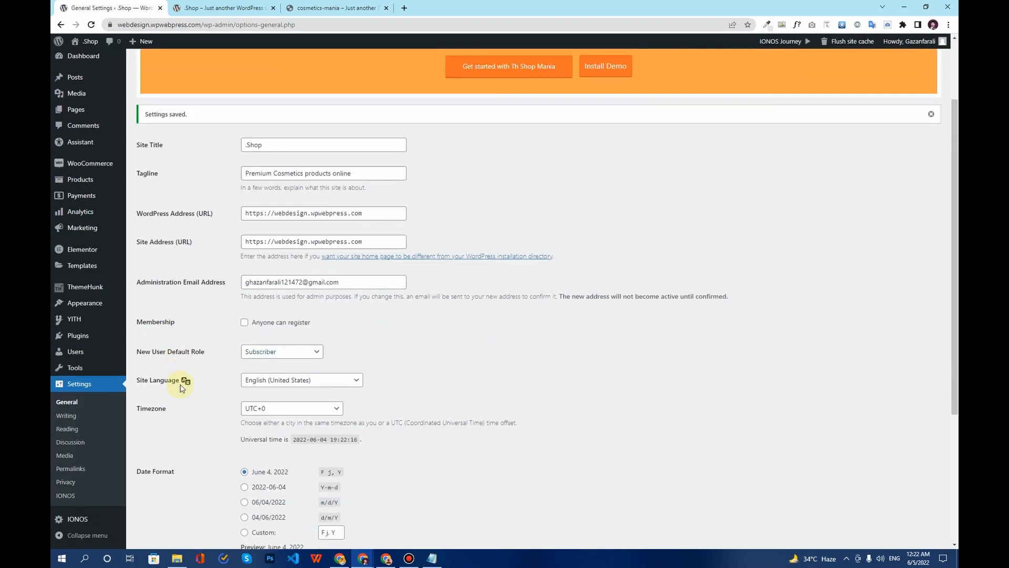
pyautogui.click(66, 428)
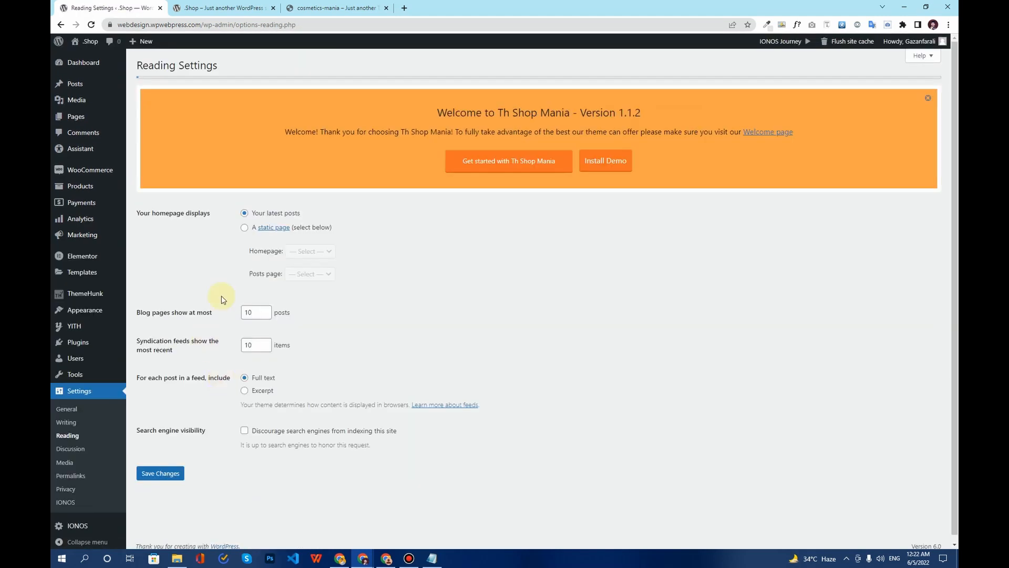
pyautogui.click(247, 227)
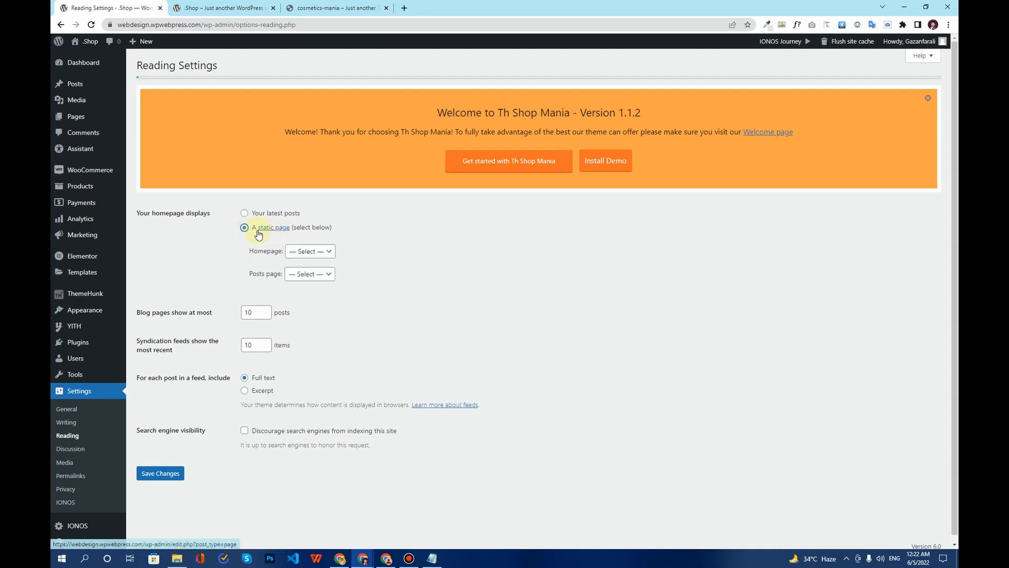
pyautogui.click(322, 253)
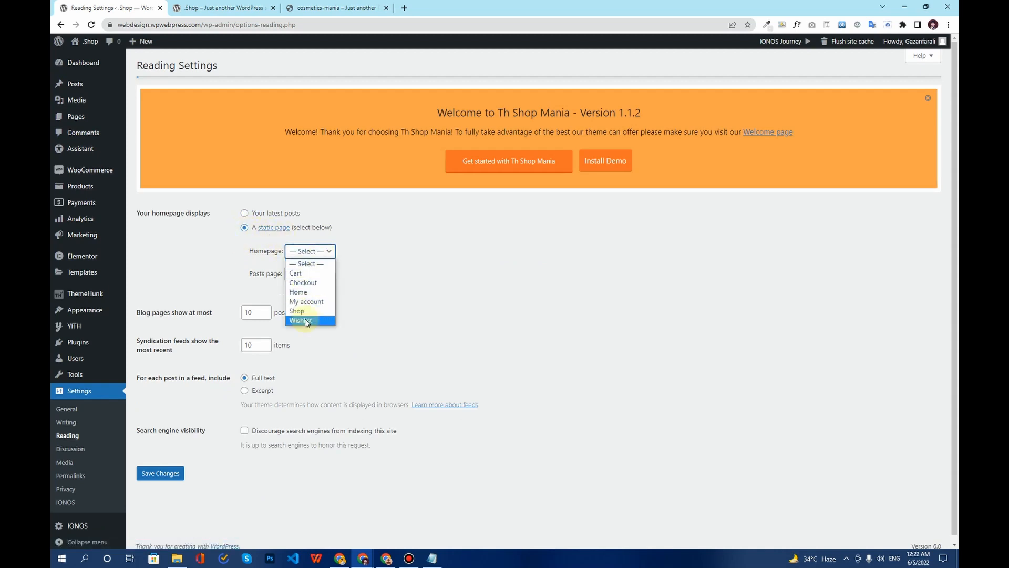
pyautogui.click(298, 292)
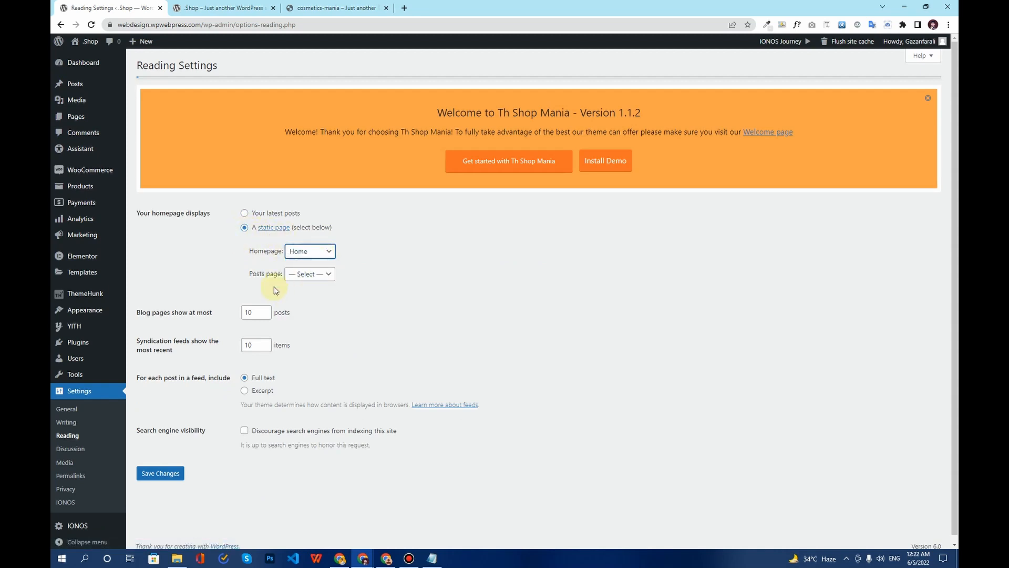
pyautogui.click(167, 476)
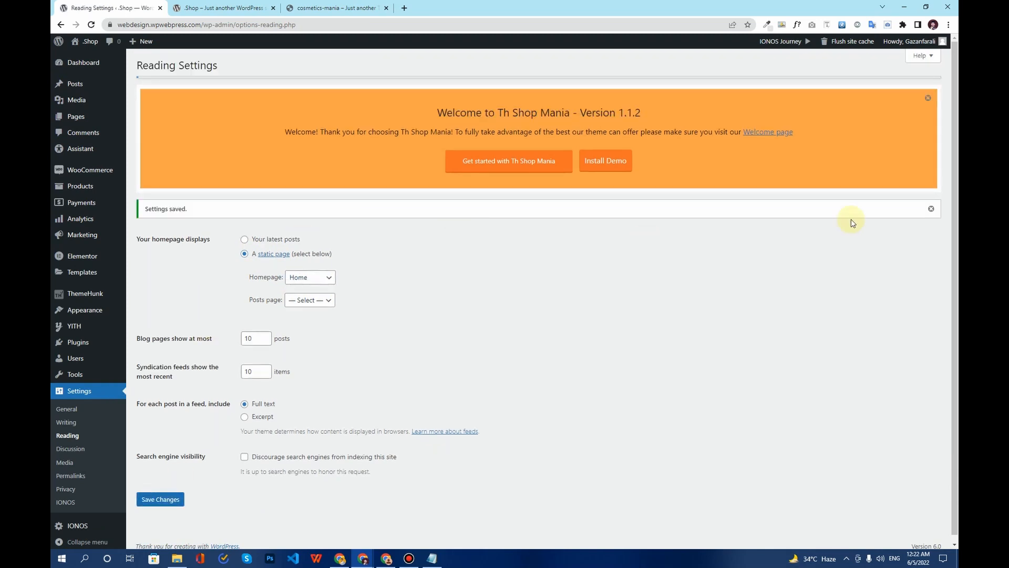
pyautogui.click(931, 209)
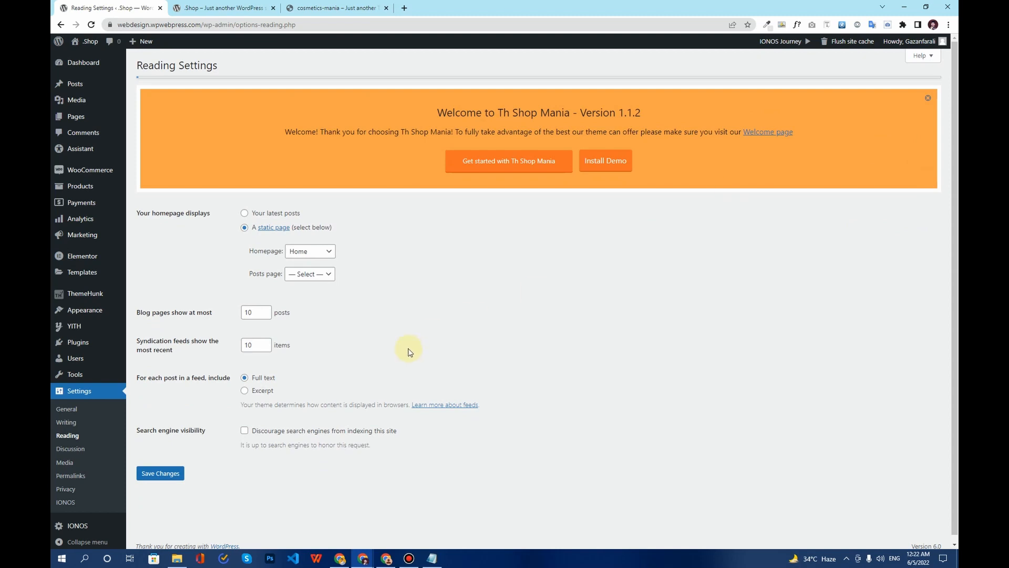
pyautogui.click(247, 434)
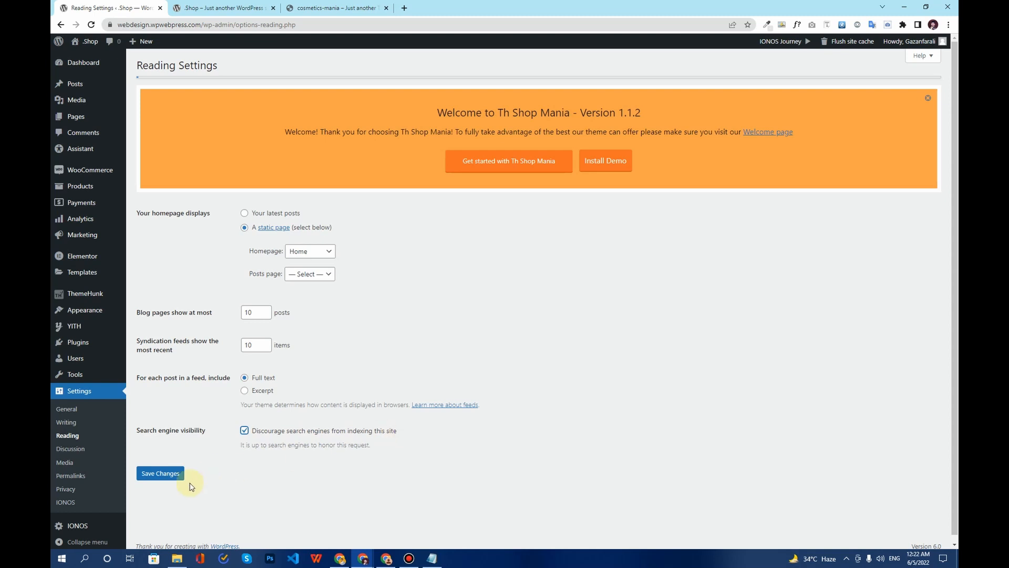
pyautogui.click(168, 481)
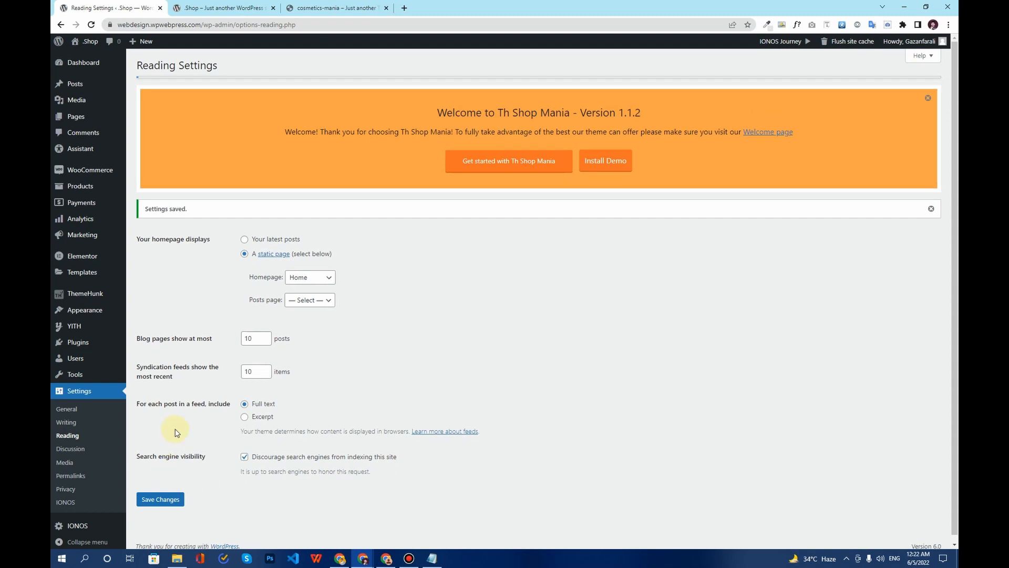
# Set the permalink structure to Post name, save the changes and dismiss the notice.
pyautogui.click(75, 480)
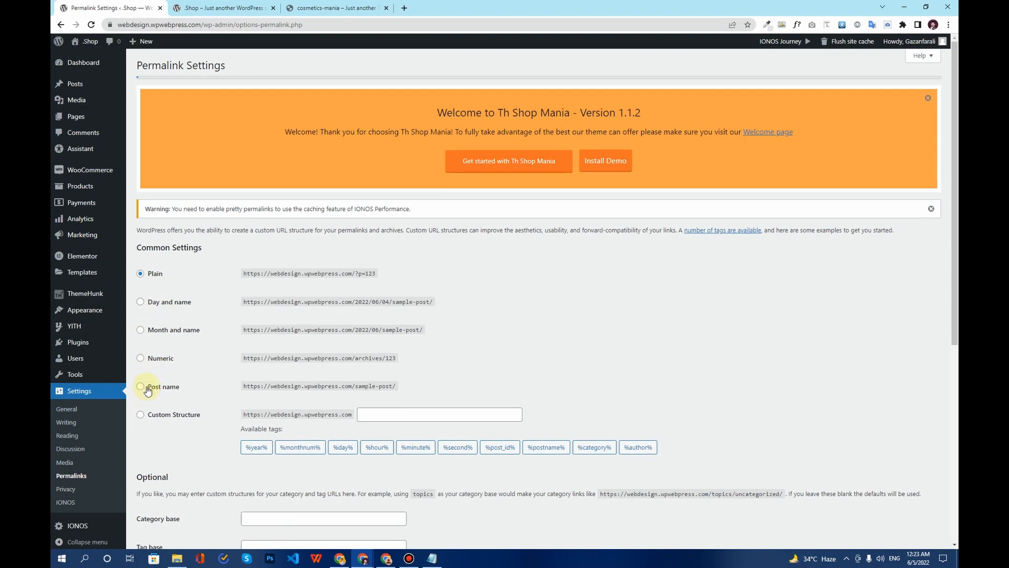
pyautogui.click(148, 388)
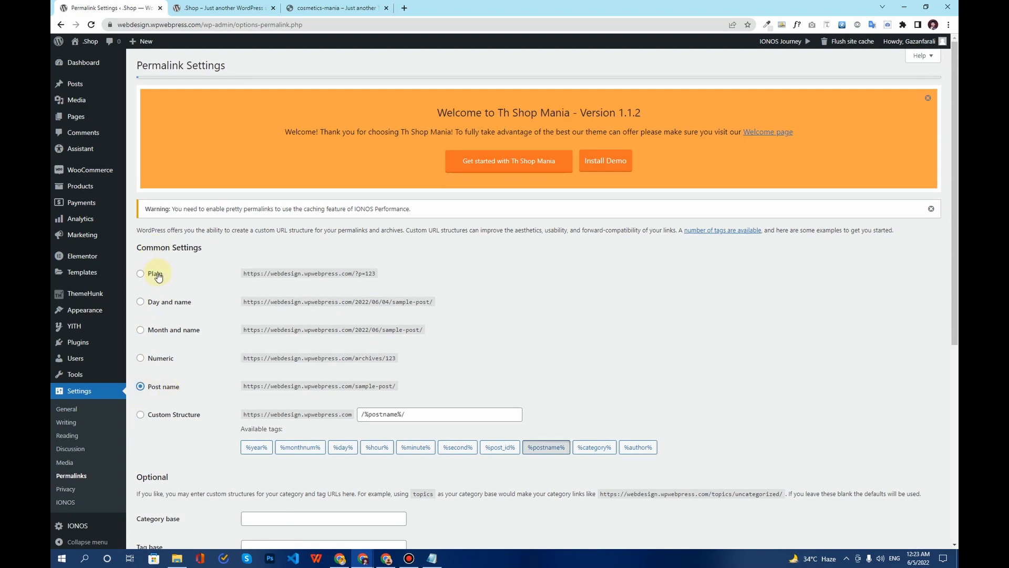
pyautogui.scroll(-5, 235, 355)
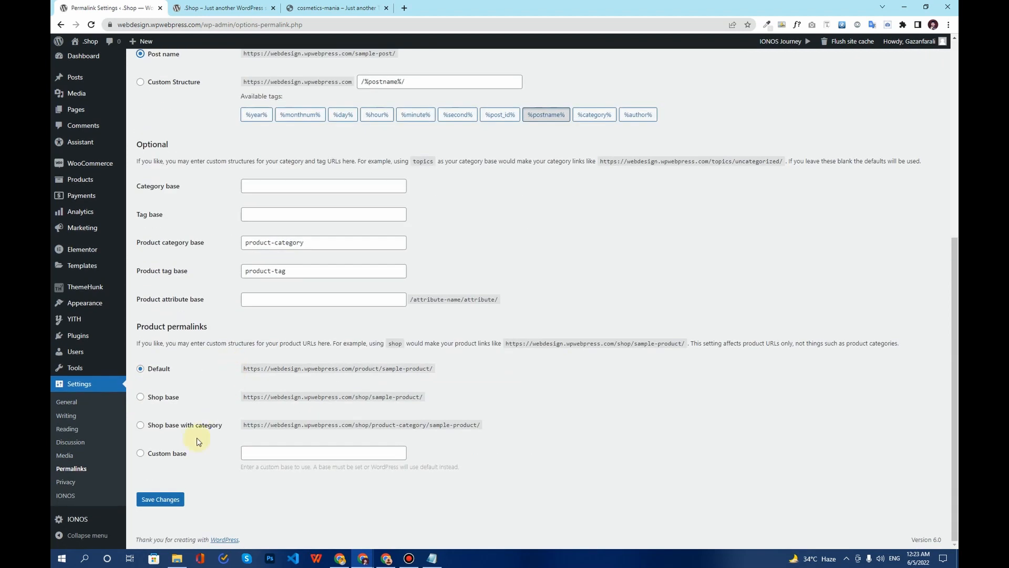
pyautogui.click(165, 501)
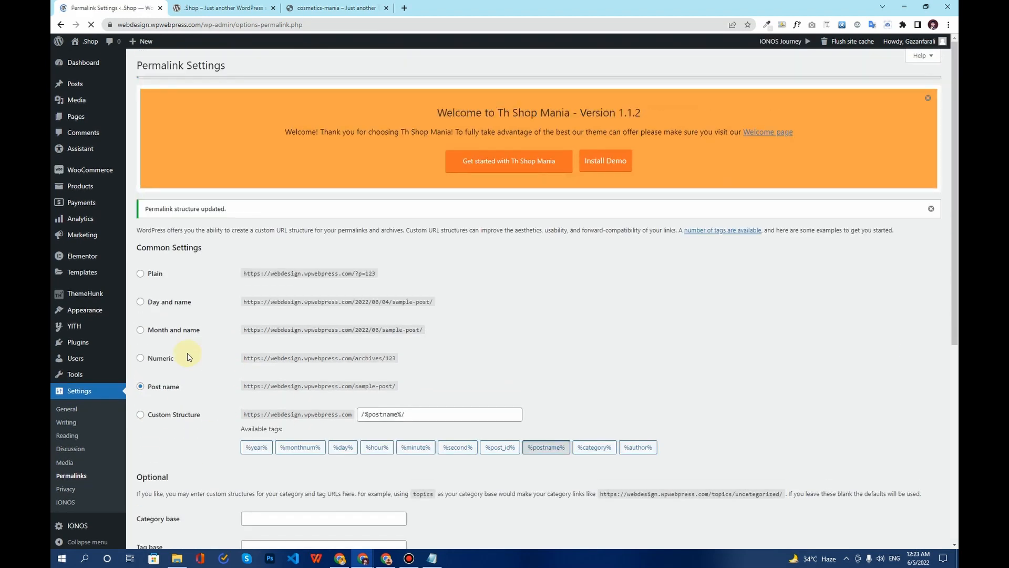
pyautogui.click(932, 209)
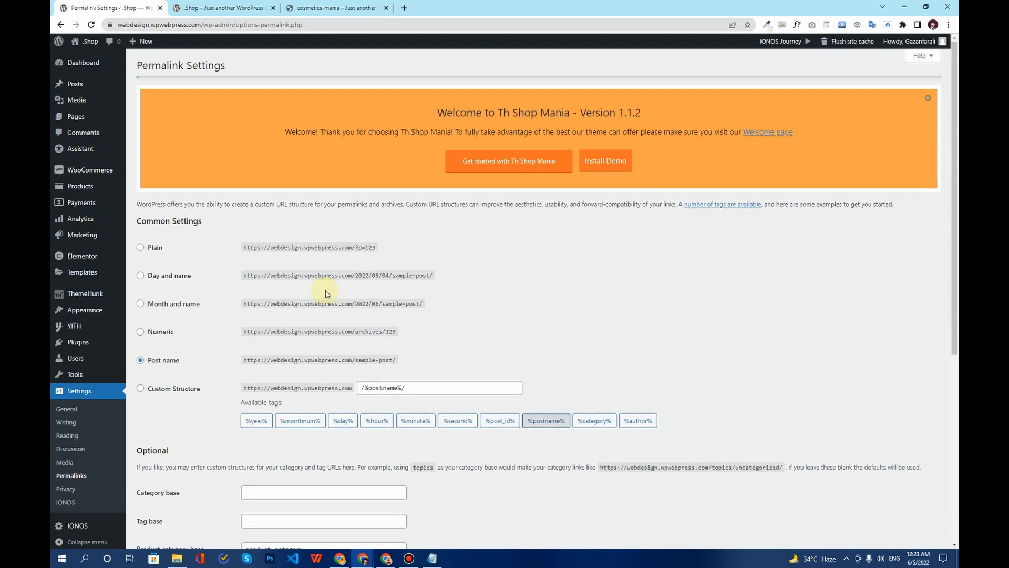
pyautogui.scroll(-6, 186, 291)
pyautogui.scroll(6, 187, 294)
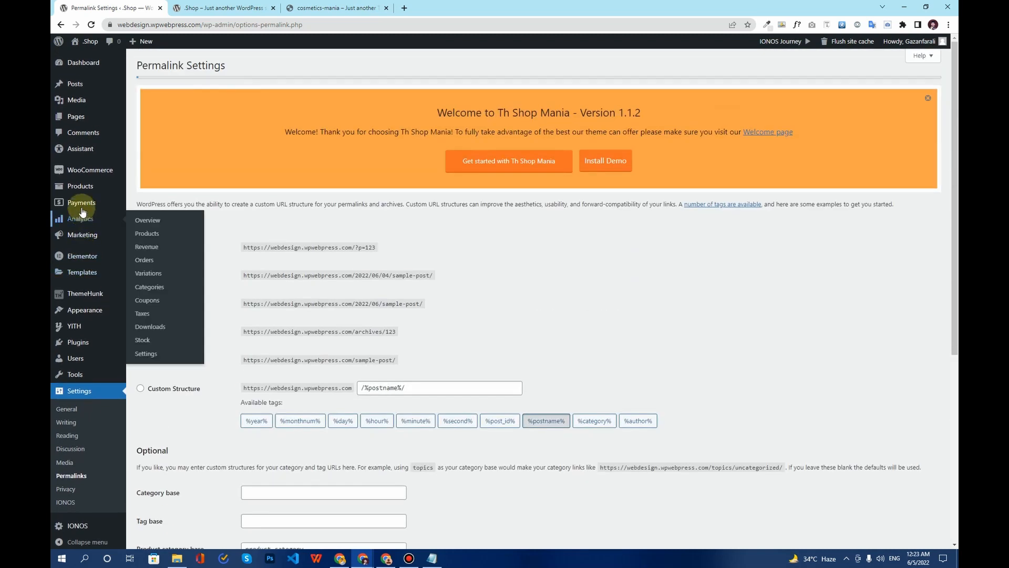
# Open the product categories page and place the cosmetics-mania demo tab beside it to review the demo's menu categories.
pyautogui.moveTo(81, 187)
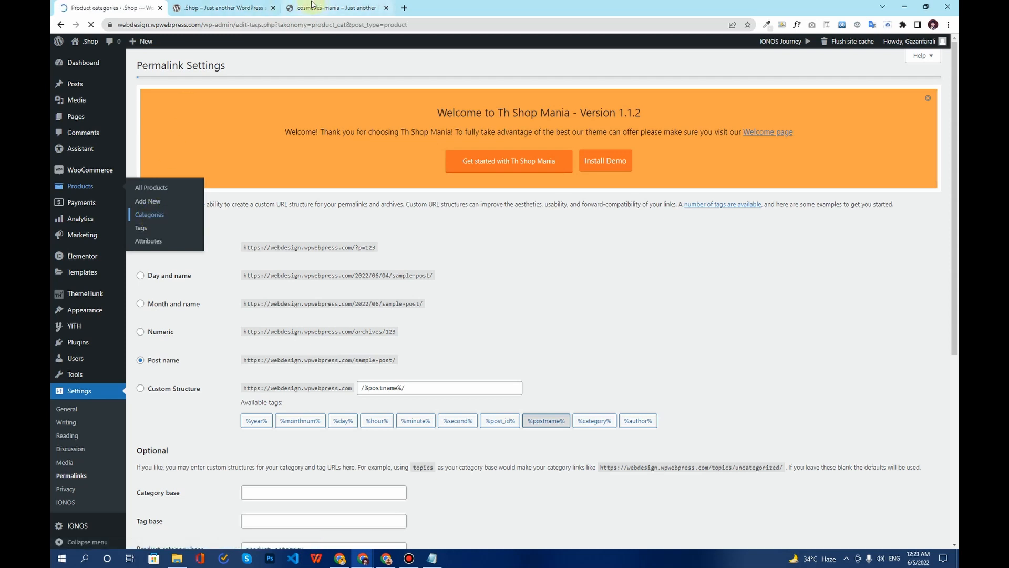
pyautogui.click(284, 7)
pyautogui.moveTo(275, 6); pyautogui.dragTo(205, 7)
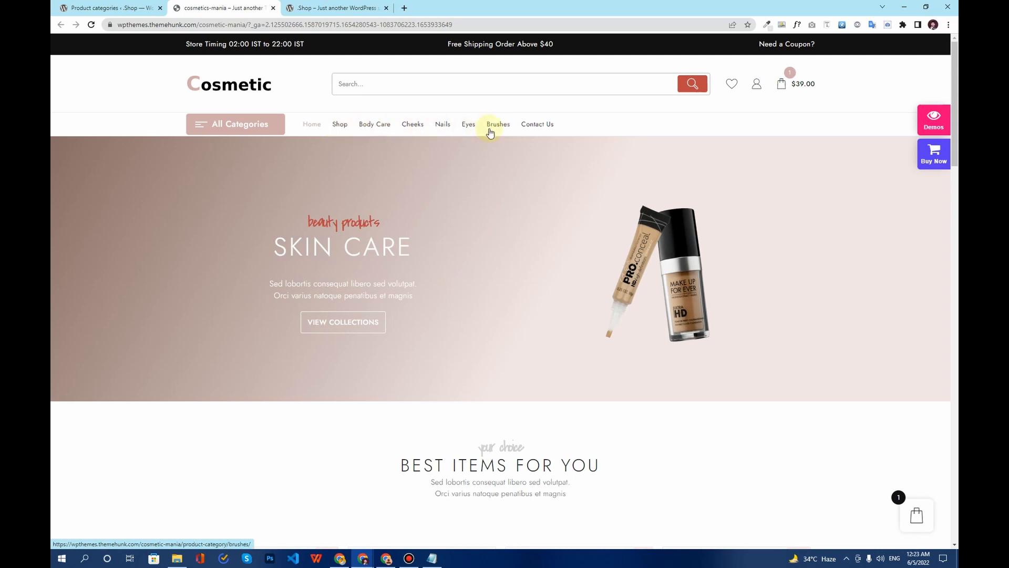
pyautogui.click(100, 6)
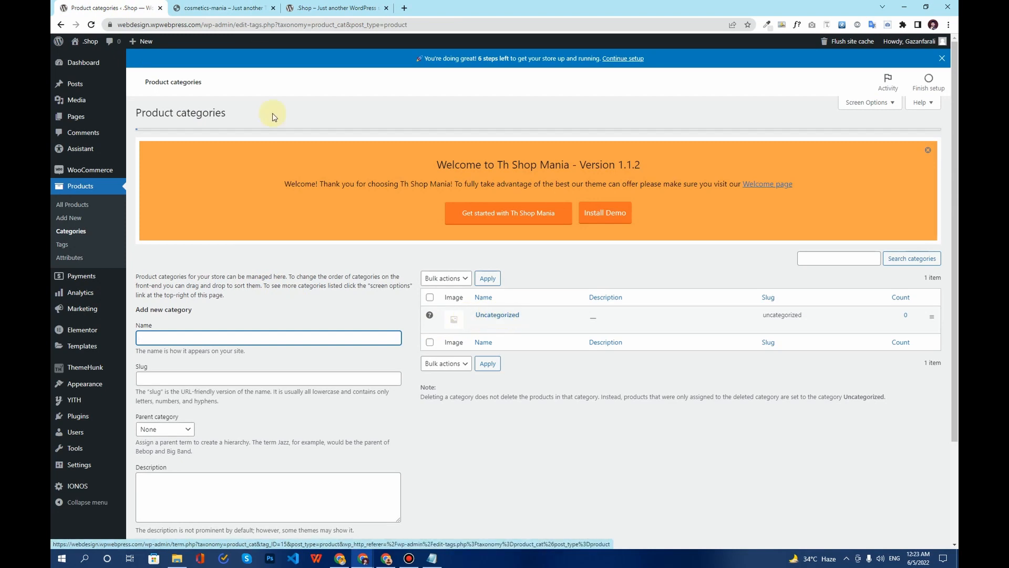
pyautogui.click(232, 8)
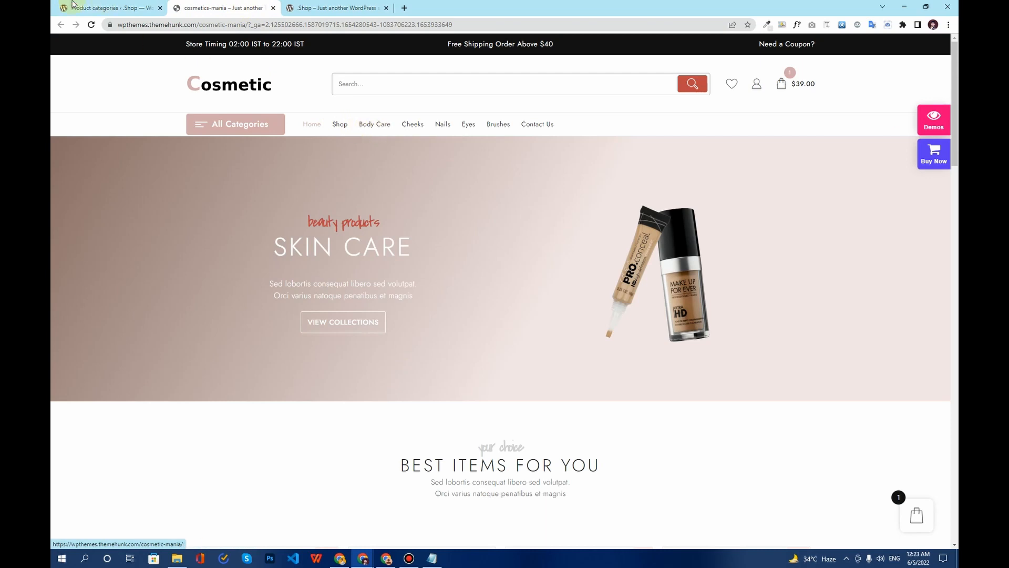
pyautogui.click(105, 8)
pyautogui.click(226, 8)
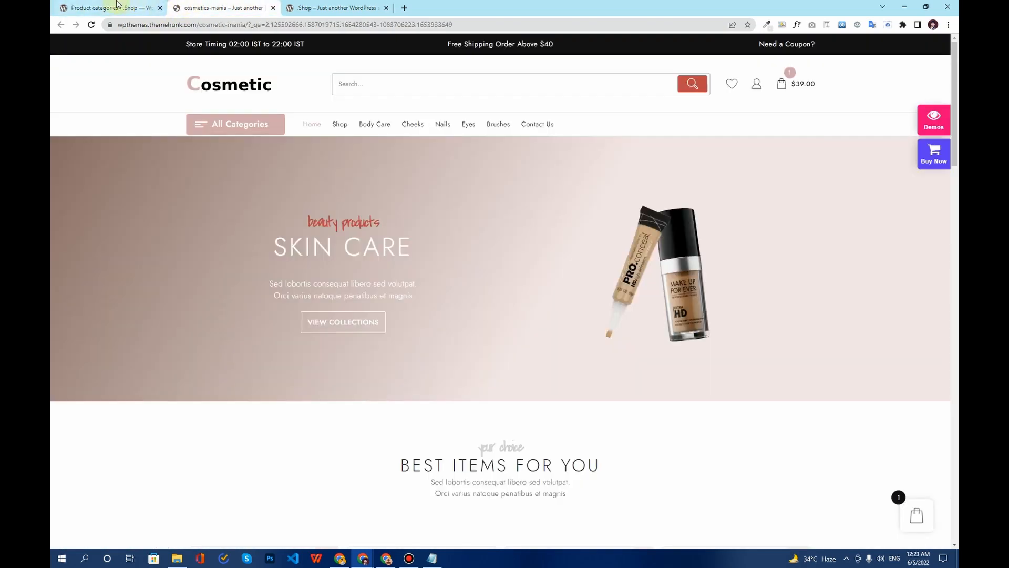
# Add a product category named "Body Care" with an empty slug and no parent category.
pyautogui.click(110, 8)
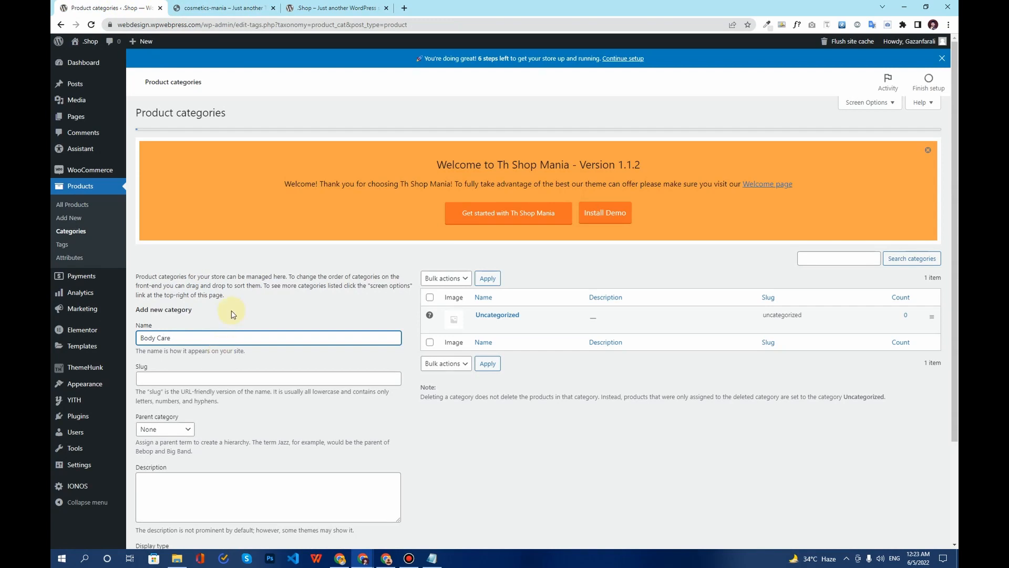
pyautogui.scroll(-2, 222, 350)
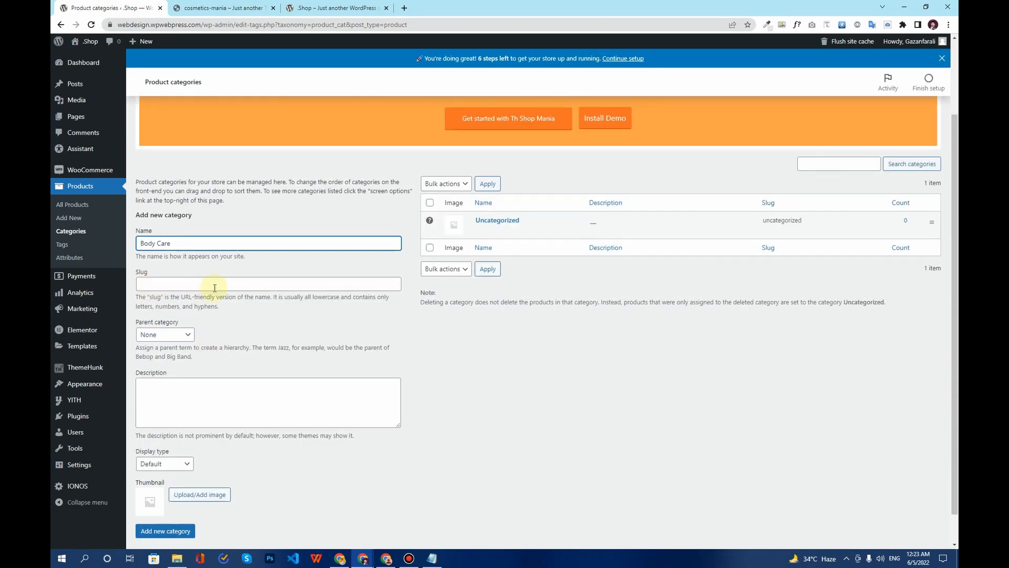
pyautogui.click(215, 288)
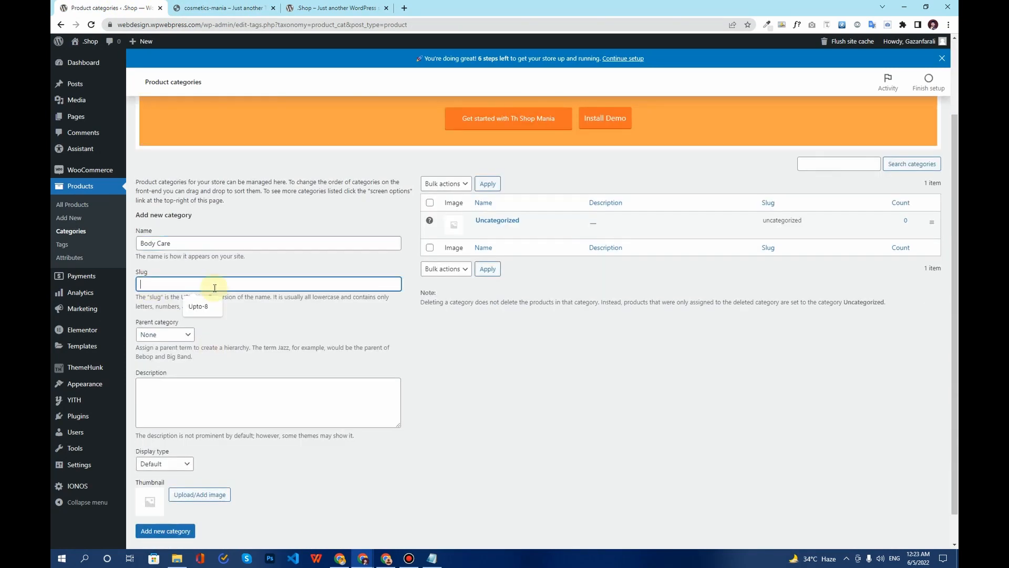
pyautogui.click(542, 356)
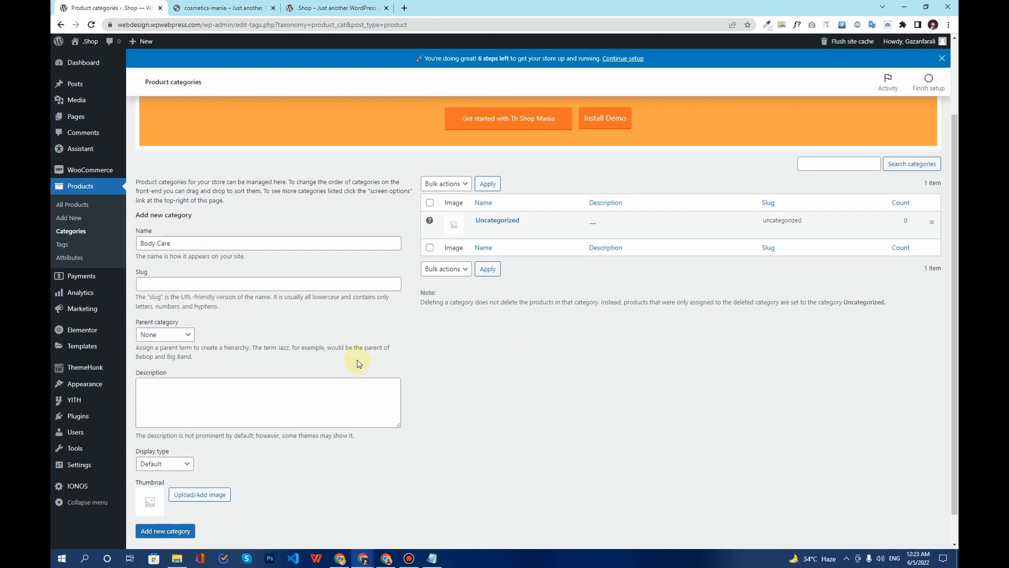
pyautogui.click(182, 342)
pyautogui.click(181, 342)
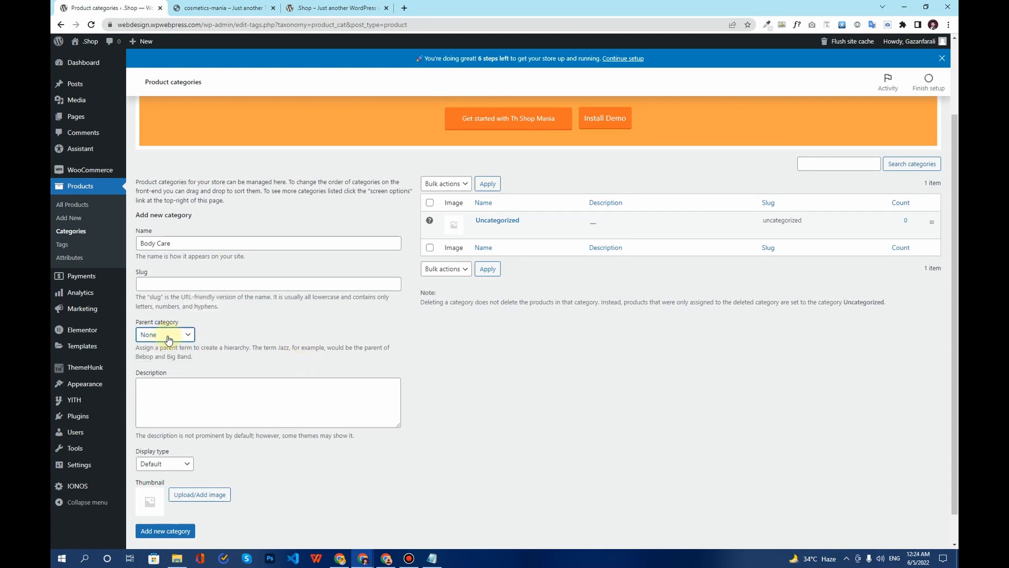
pyautogui.scroll(-1, 259, 441)
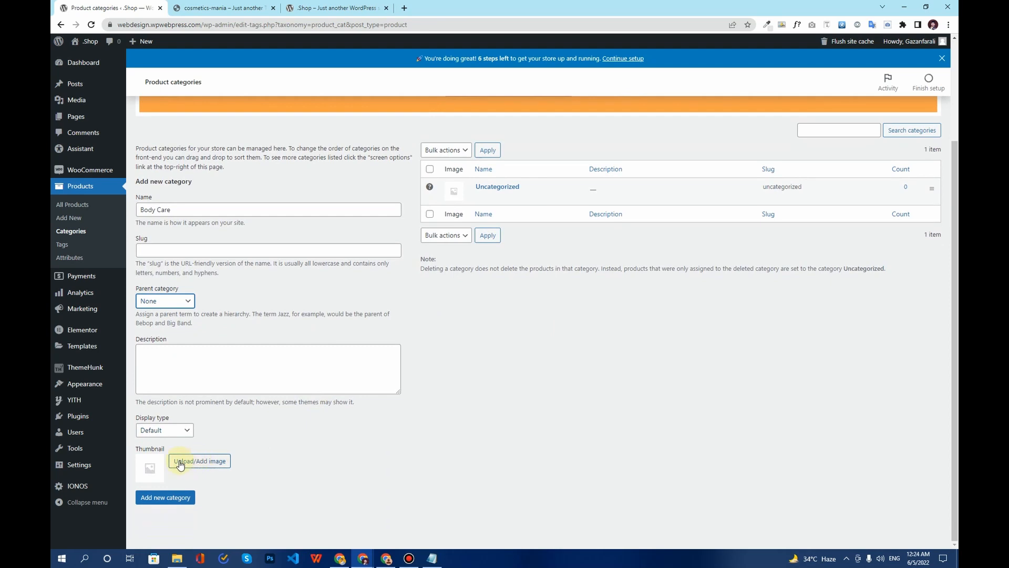
pyautogui.click(175, 498)
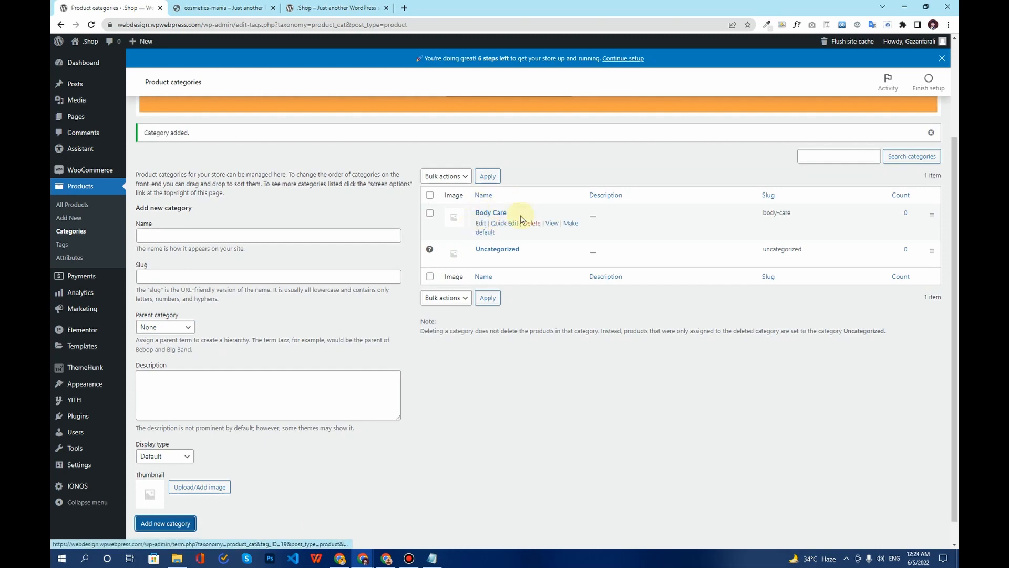
# Check the category after Body Care in the demo's menu and add a product category named "Cheeks".
pyautogui.click(247, 5)
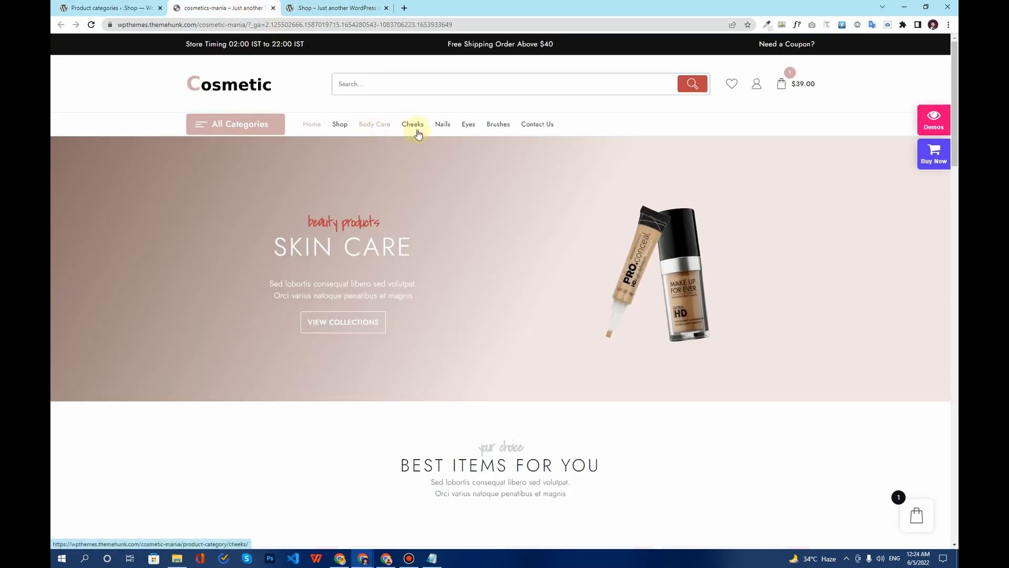
pyautogui.click(99, 7)
pyautogui.click(220, 235)
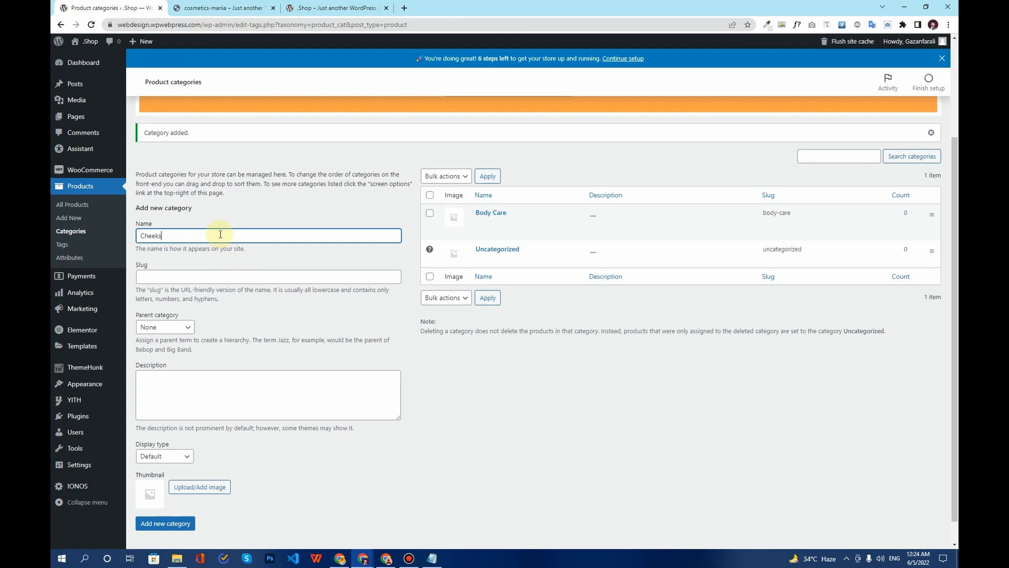
pyautogui.click(168, 498)
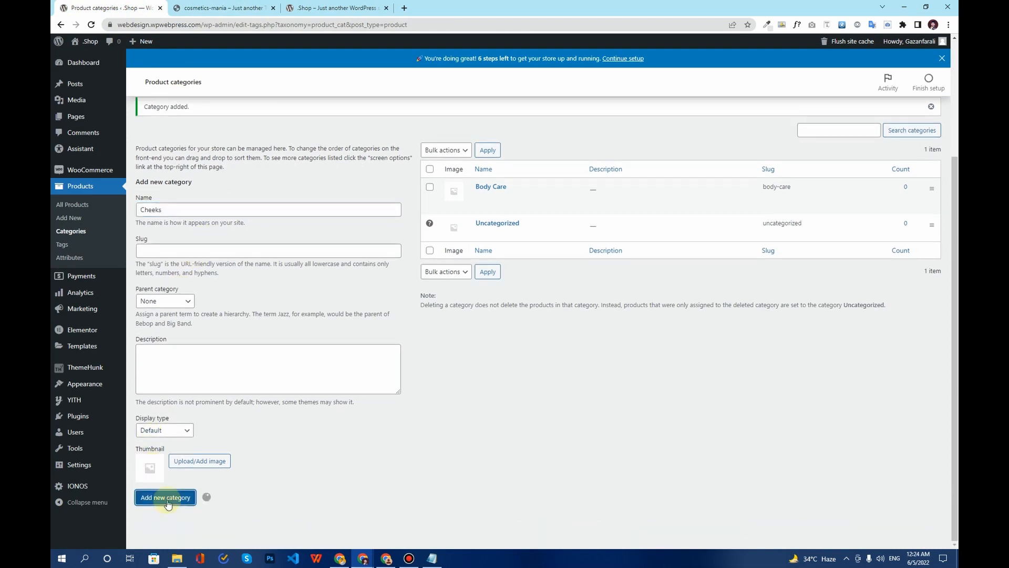
# Check the demo's menu for the category following Cheeks and add a product category named "Nails".
pyautogui.click(245, 5)
pyautogui.click(100, 8)
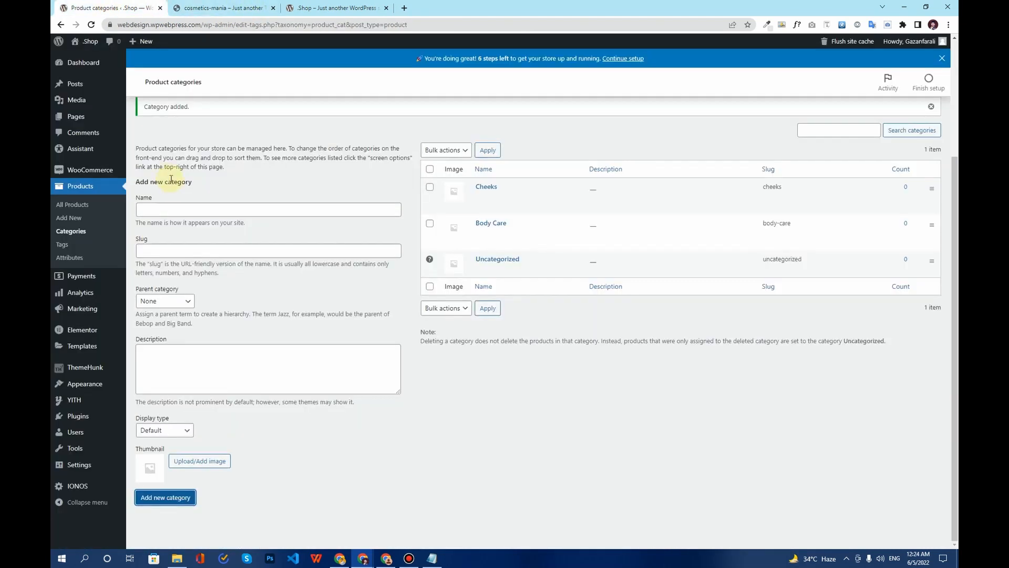
pyautogui.click(178, 205)
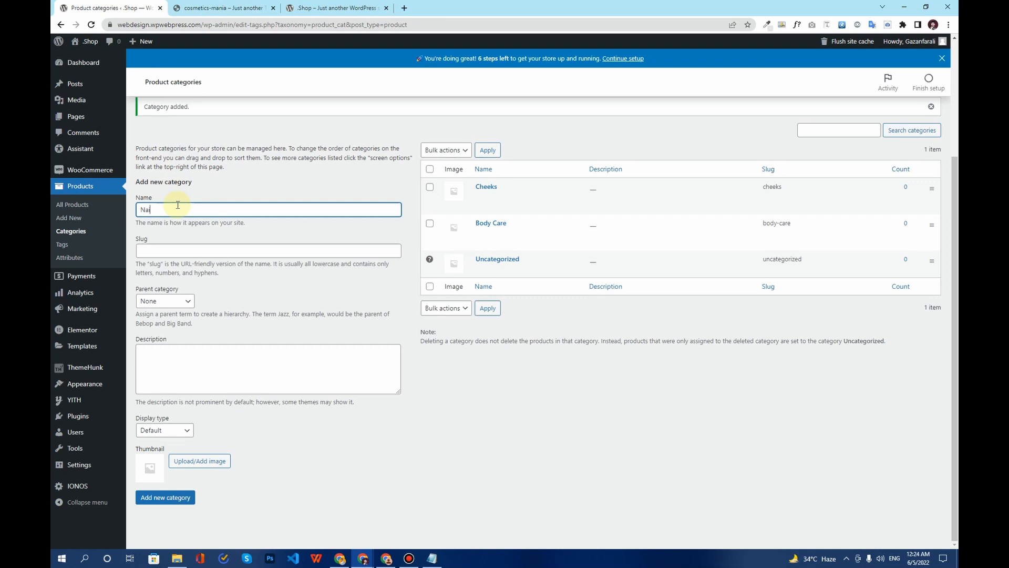
pyautogui.click(145, 498)
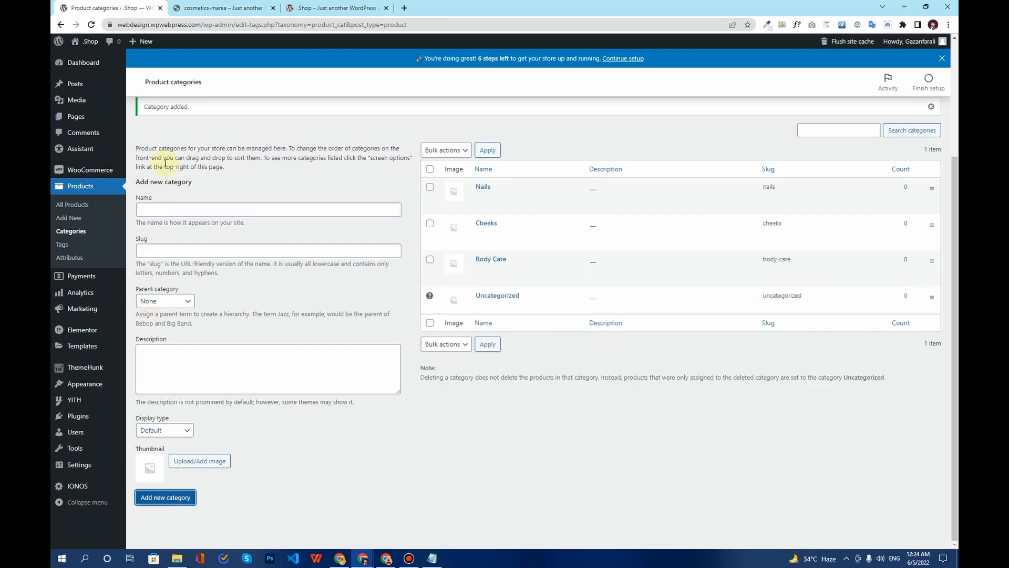
# Check the demo's menu for another missing category and add a product category named "Brushes".
pyautogui.click(223, 7)
pyautogui.click(135, 7)
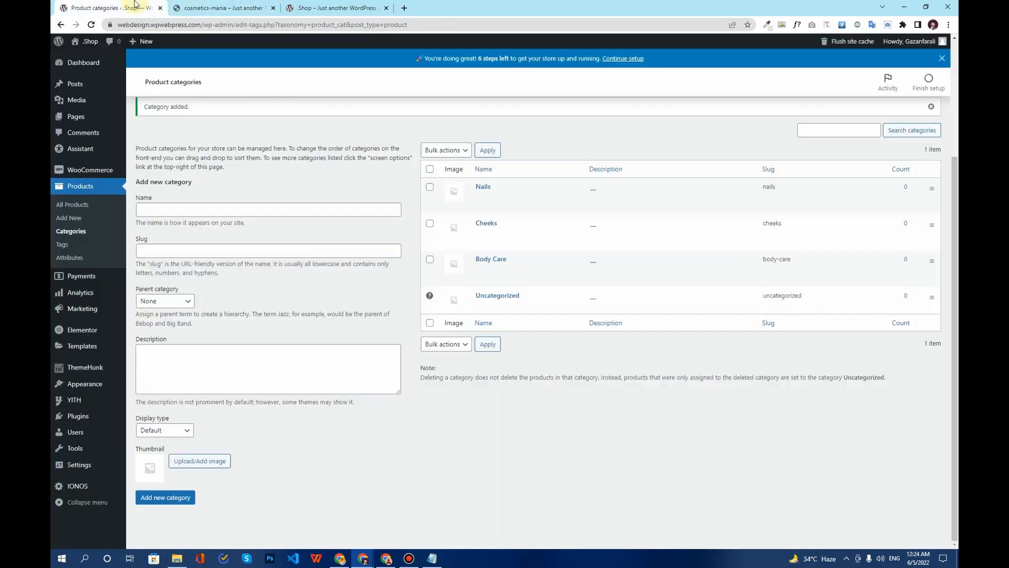
pyautogui.click(216, 207)
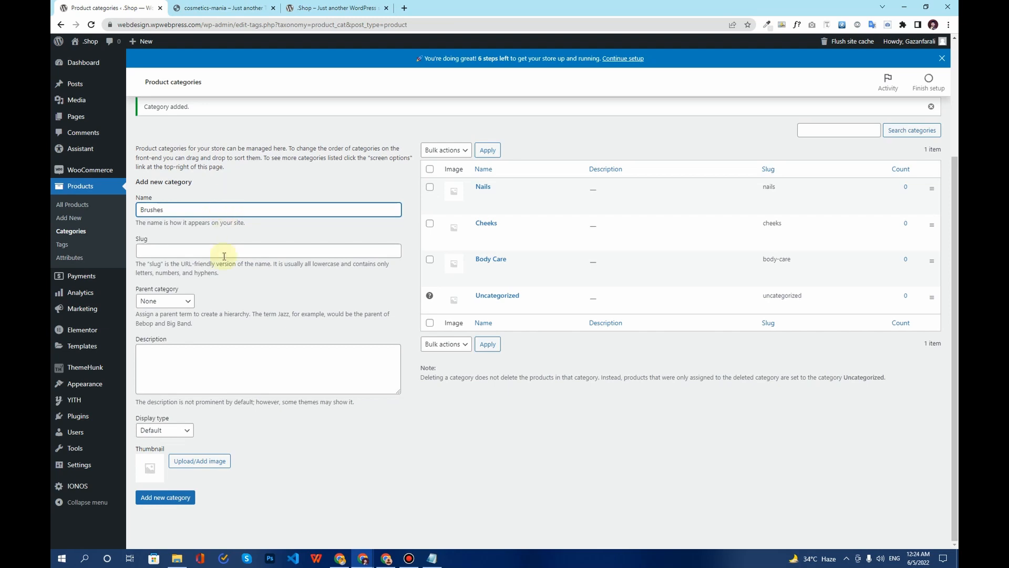
pyautogui.click(168, 498)
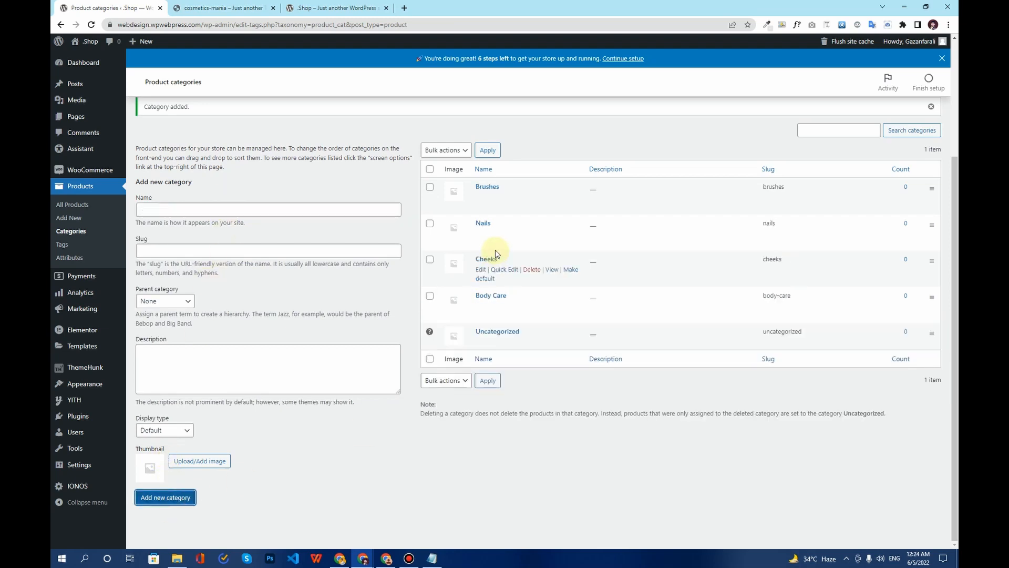
# Compare the demo's menu with the category list and add a product category named "Eyes".
pyautogui.click(224, 8)
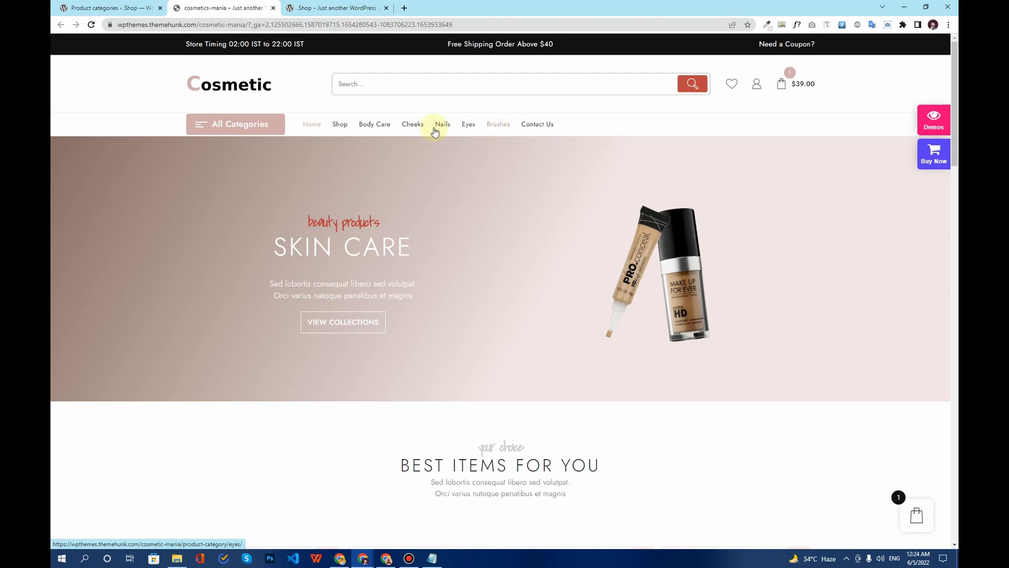
pyautogui.click(108, 7)
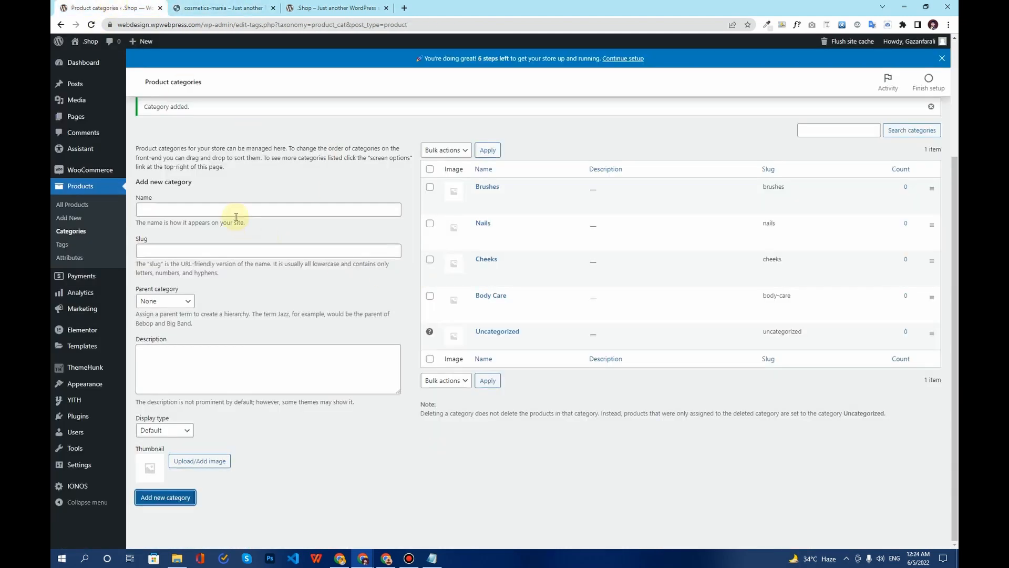
pyautogui.click(218, 209)
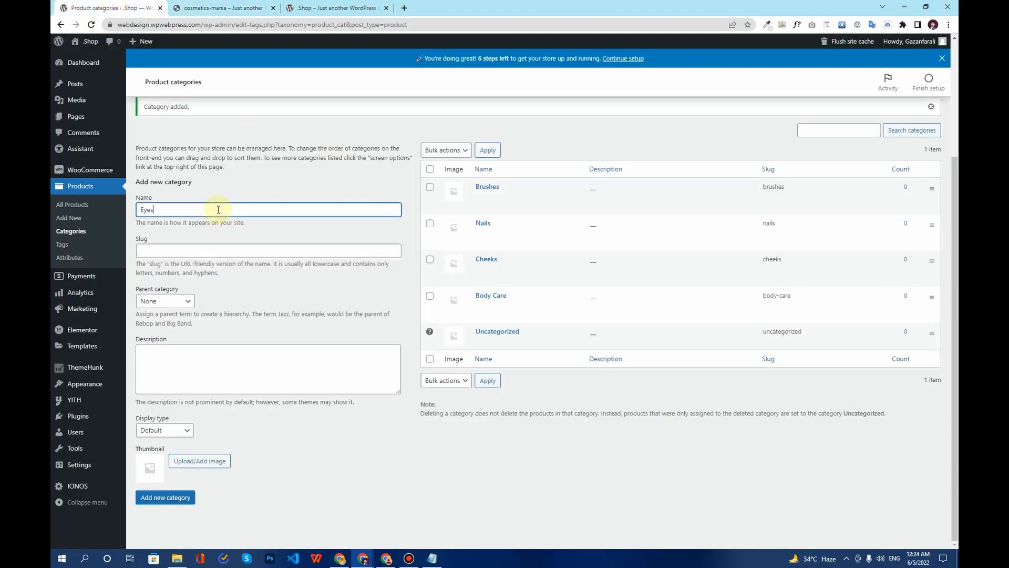
pyautogui.click(166, 497)
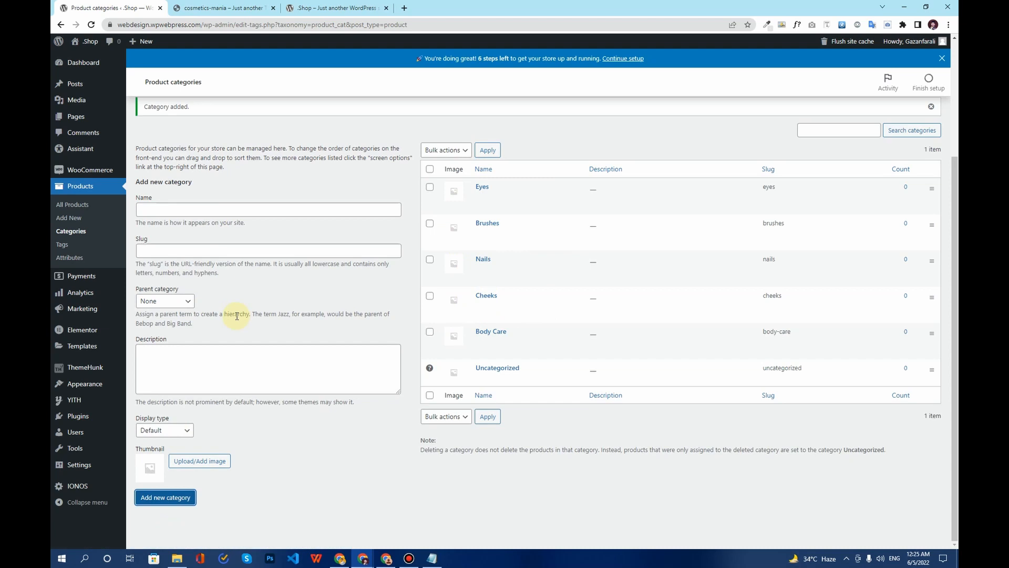
# Open the demo's Contact Us page in a new tab to view it.
pyautogui.click(205, 8)
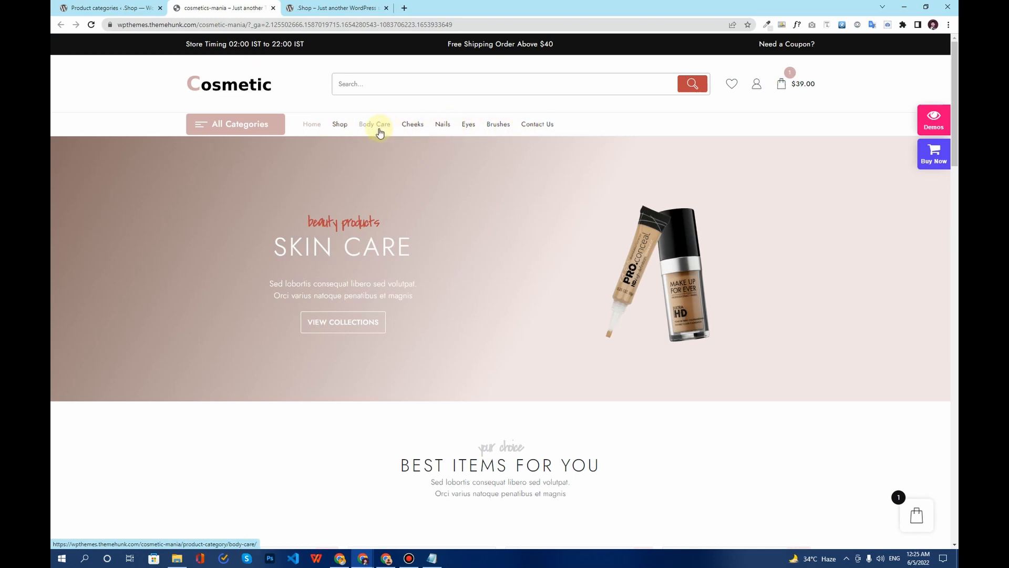
pyautogui.rightClick(541, 127)
pyautogui.click(566, 133)
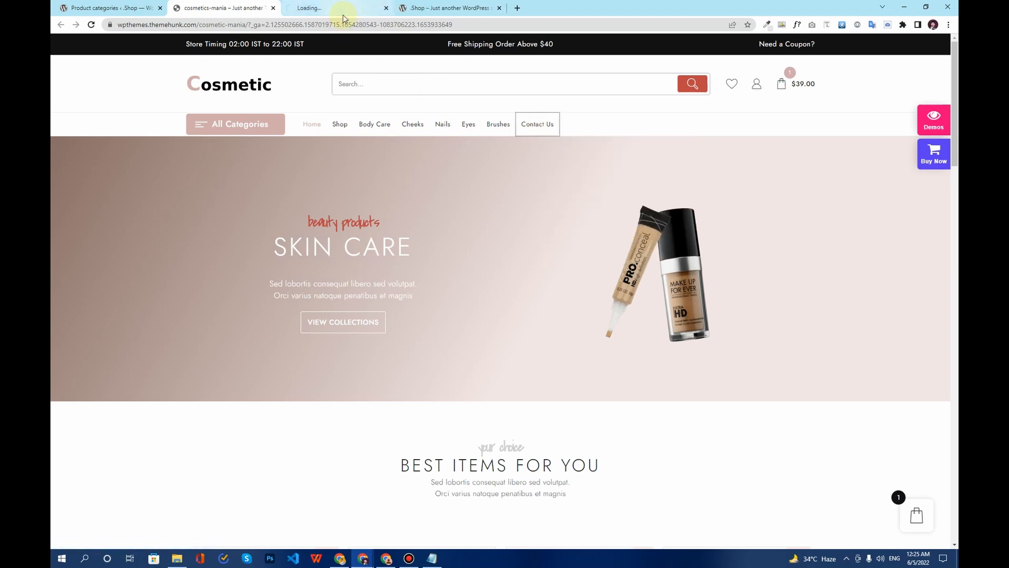
pyautogui.click(342, 9)
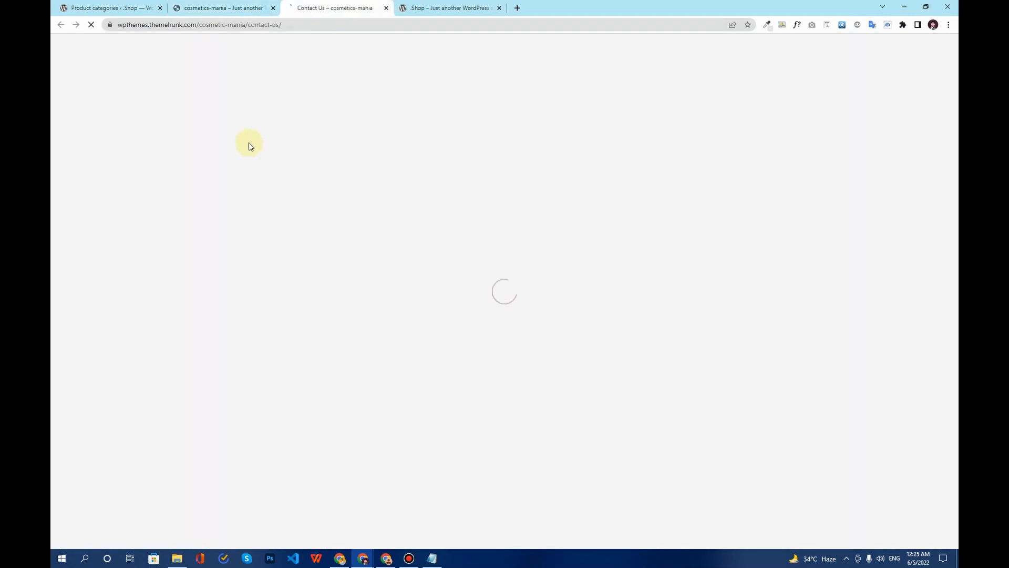
# Start a new page in the store's admin area and title it "Contact Us".
pyautogui.click(108, 8)
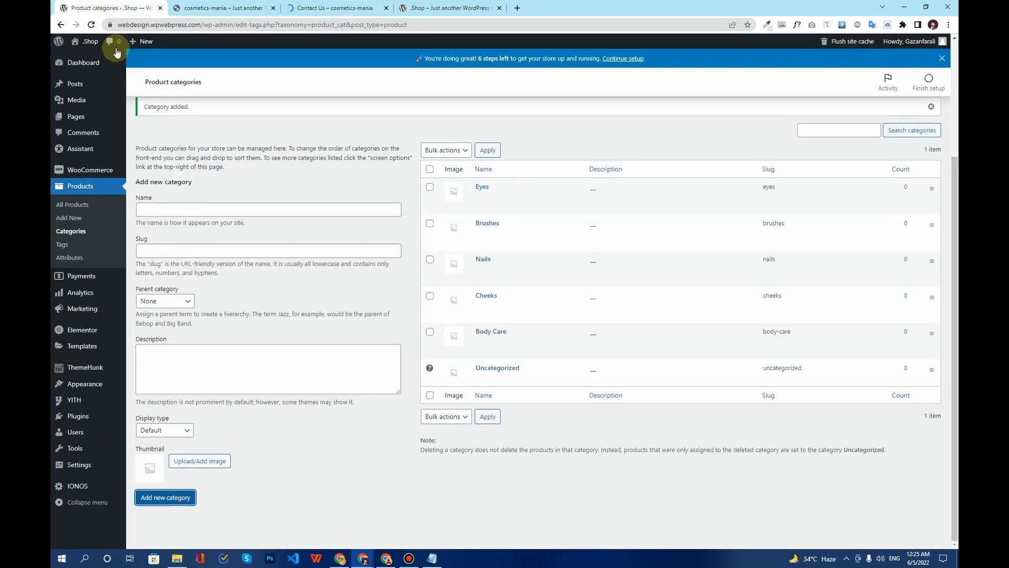
pyautogui.click(62, 116)
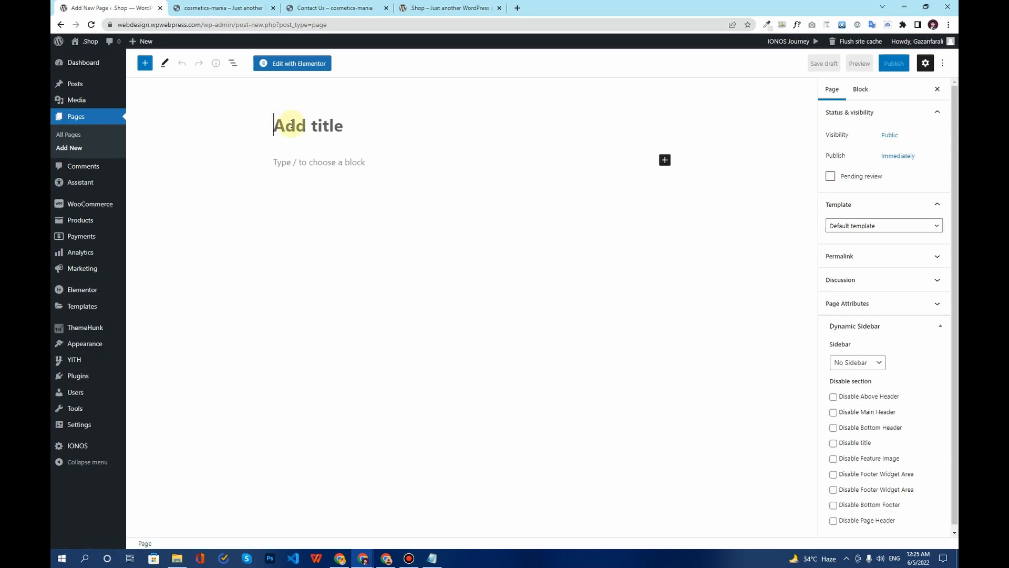
pyautogui.write('Cont')
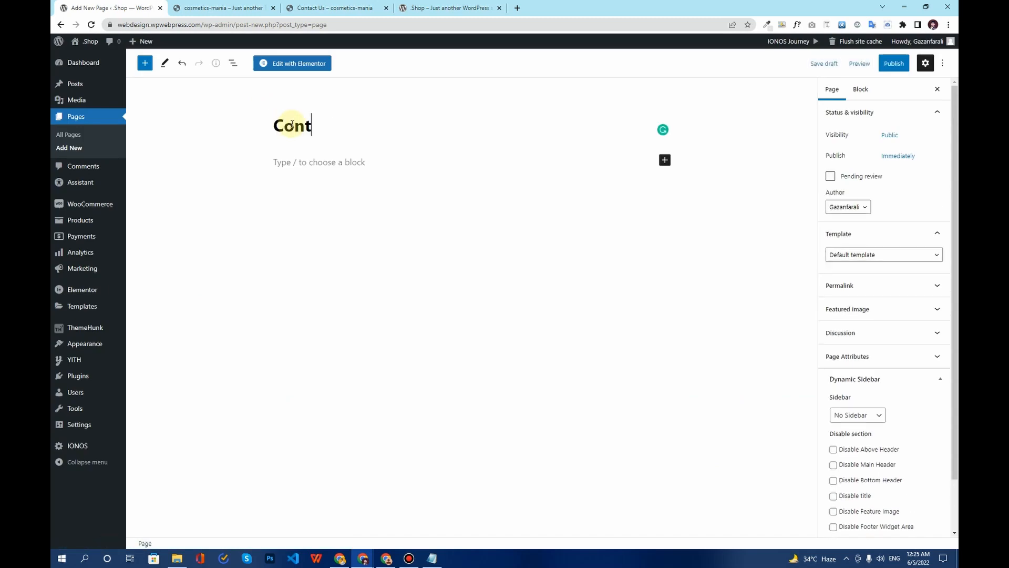
pyautogui.write('act Us')
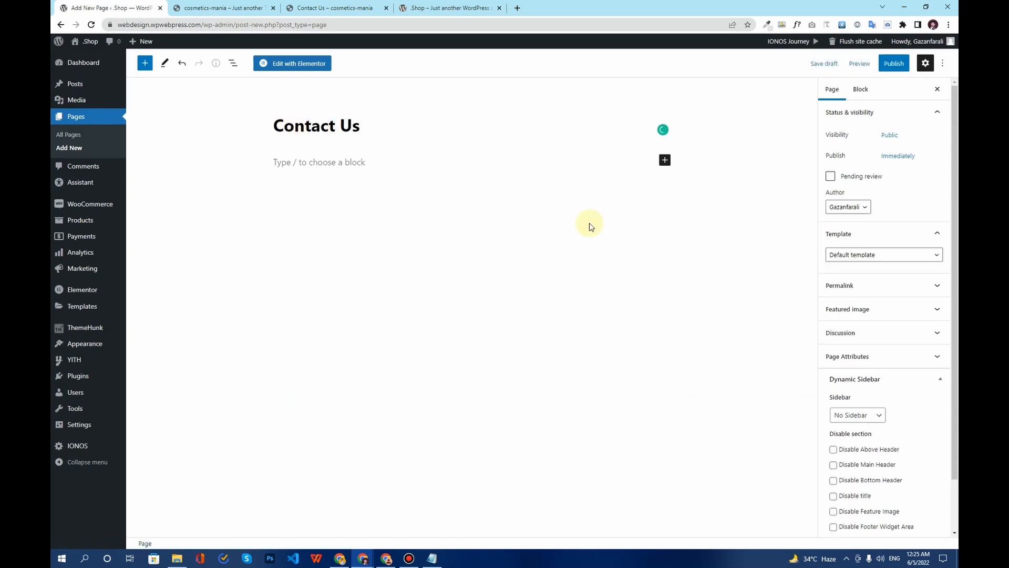
# Give the Contact Us page the Elementor Full Width template, disable its title and publish it.
pyautogui.click(884, 260)
pyautogui.click(878, 284)
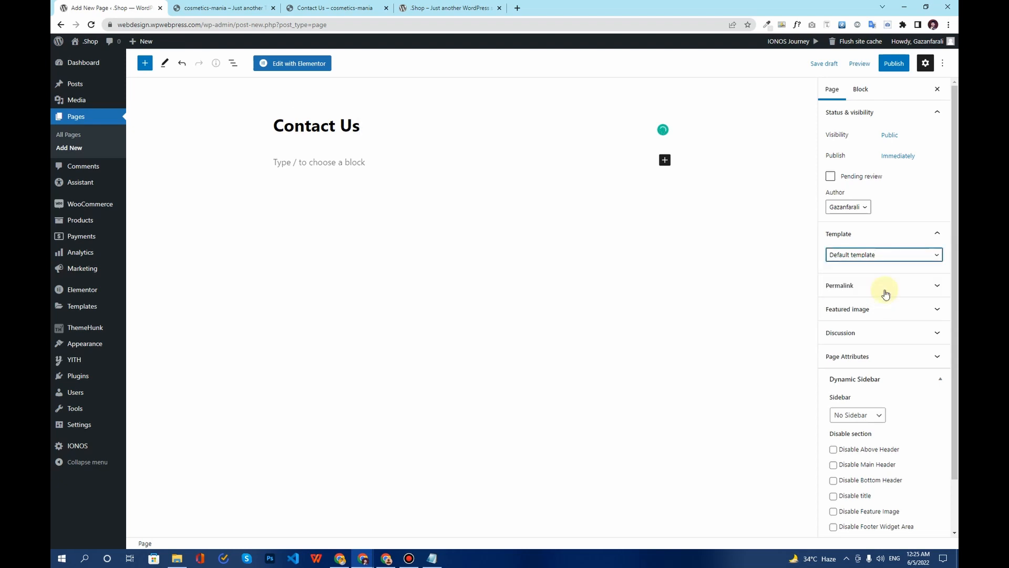
pyautogui.scroll(-1, 879, 401)
pyautogui.click(835, 439)
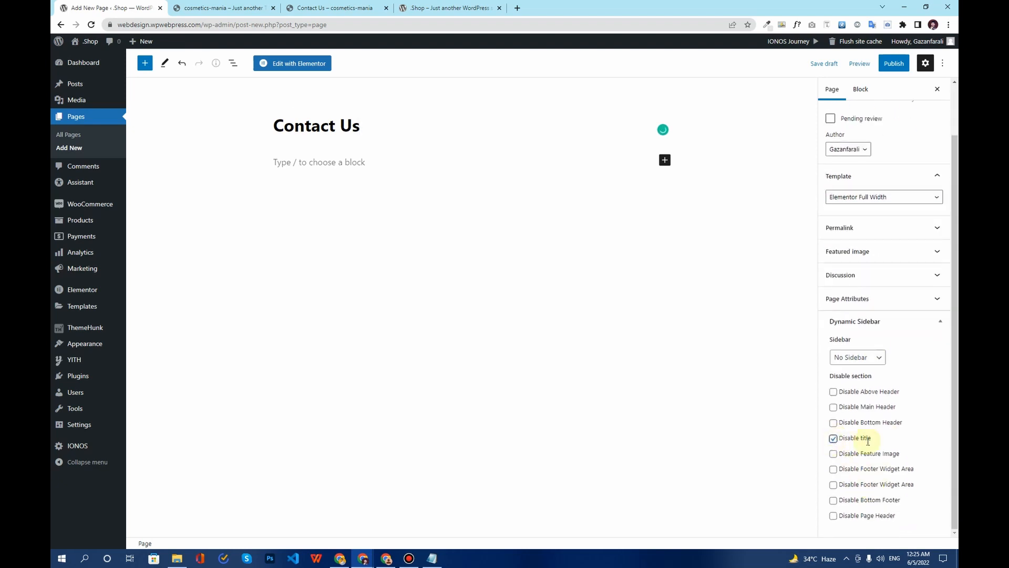
pyautogui.click(894, 64)
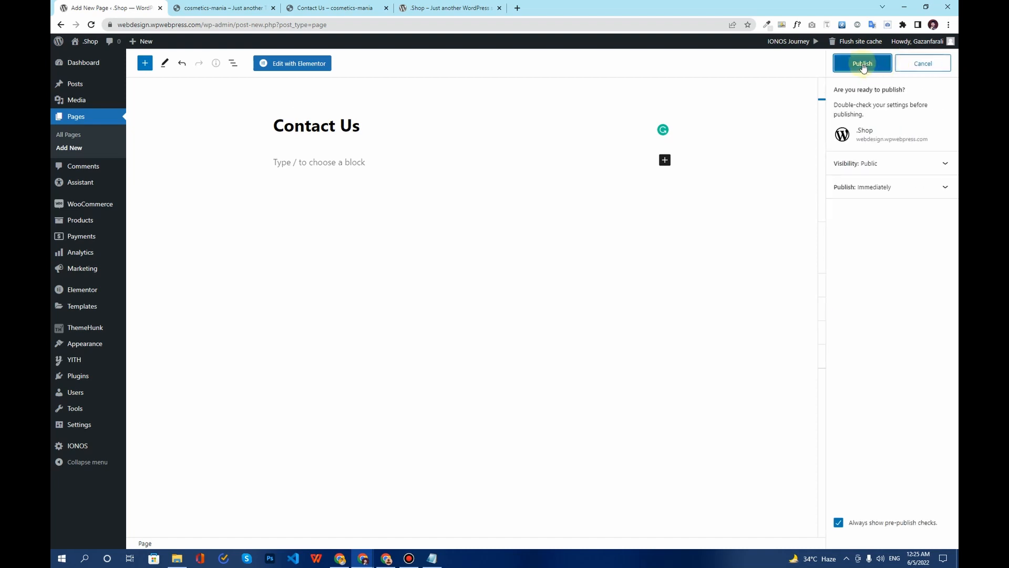
pyautogui.click(862, 64)
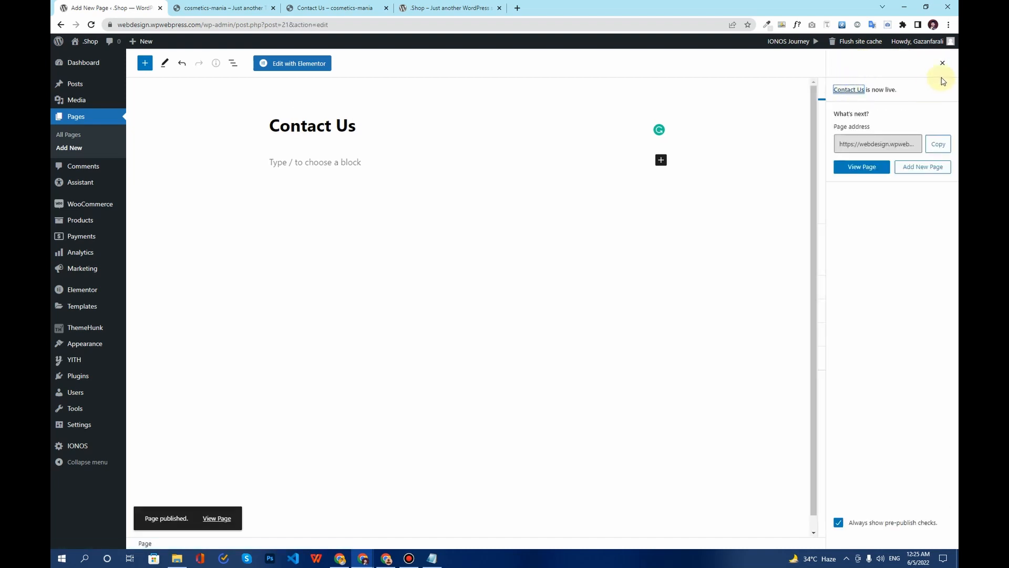
pyautogui.click(942, 64)
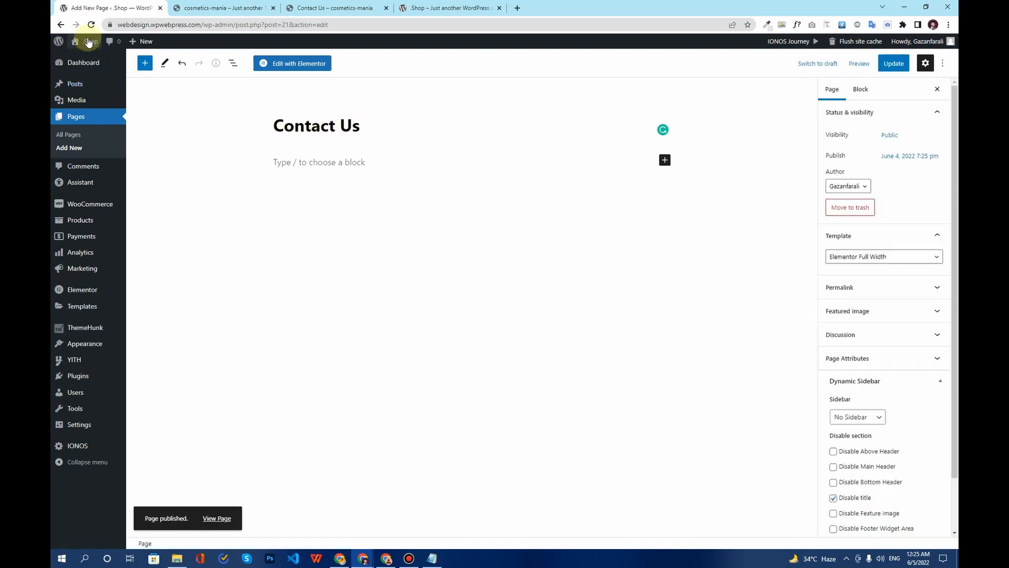
# Open the store's front end in a new tab and examine its header navigation menu.
pyautogui.click(201, 6)
pyautogui.click(131, 8)
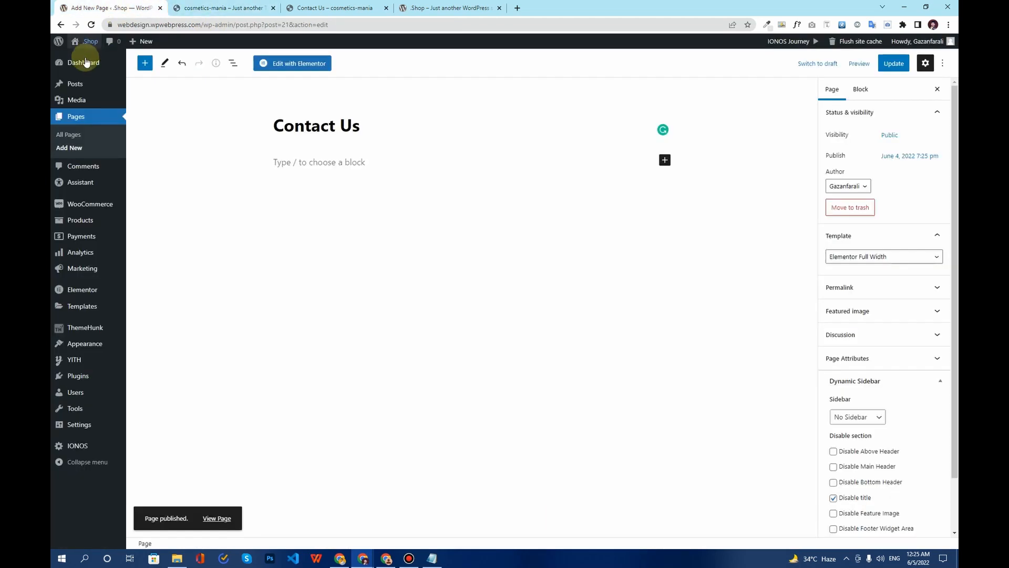
pyautogui.rightClick(83, 57)
pyautogui.click(106, 61)
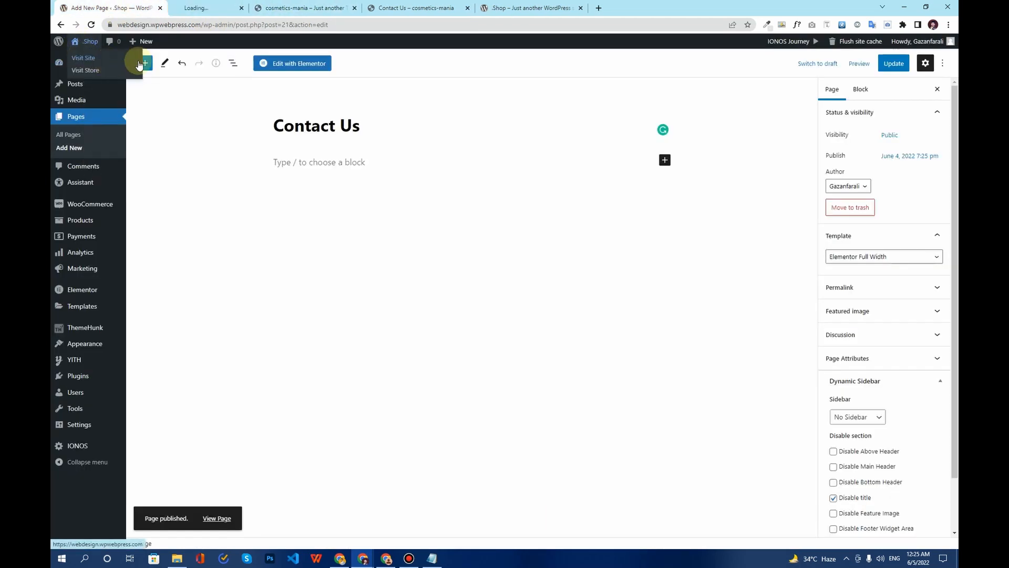
pyautogui.click(223, 8)
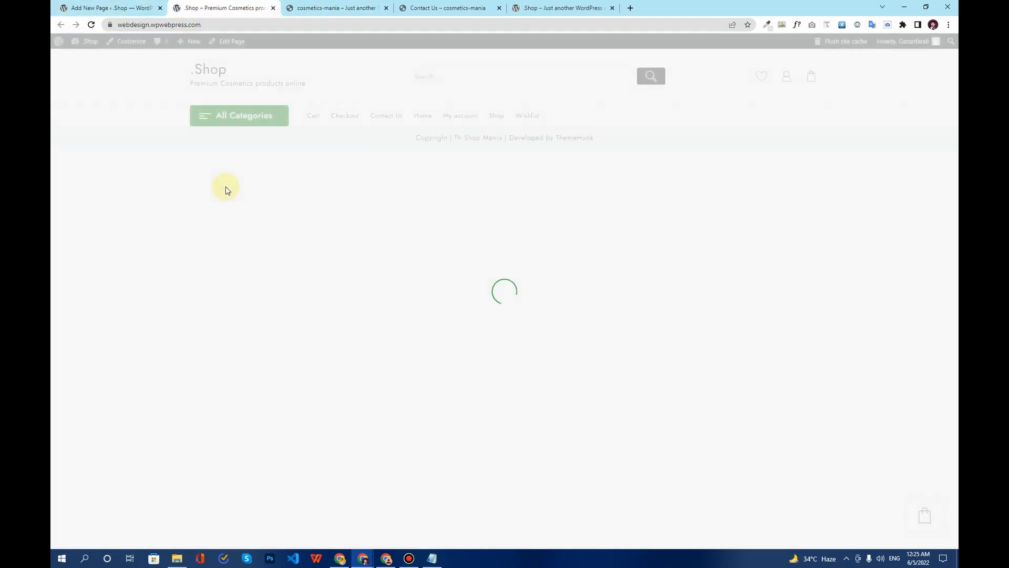
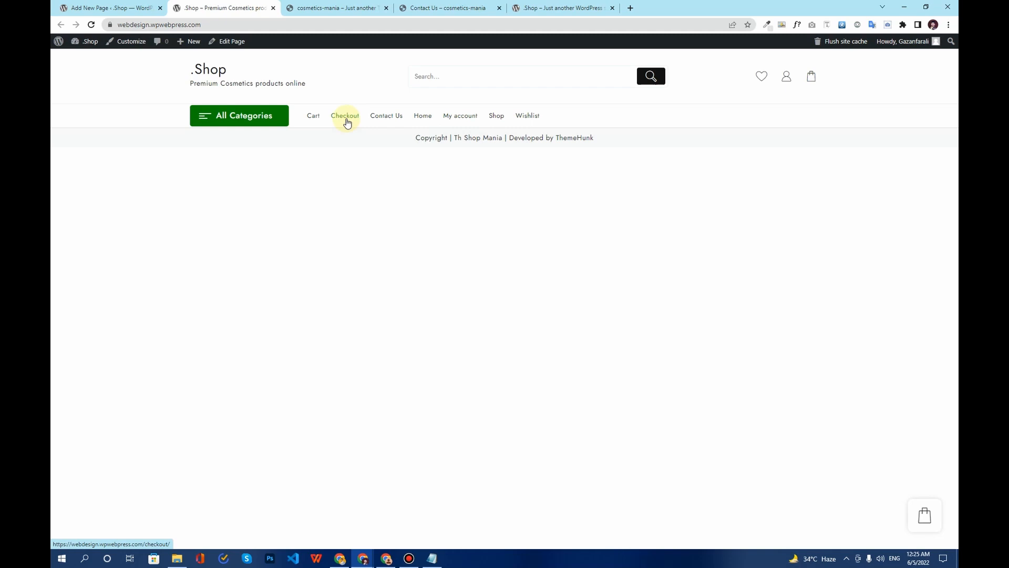
# Open the site's navigation menu editor and name the new menu "Menu".
pyautogui.click(95, 4)
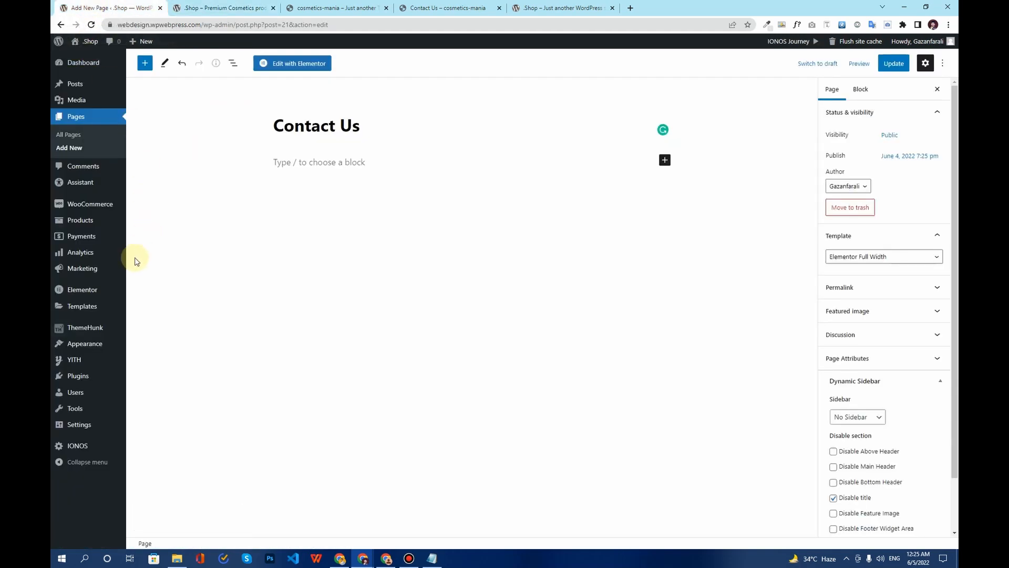
pyautogui.moveTo(83, 345)
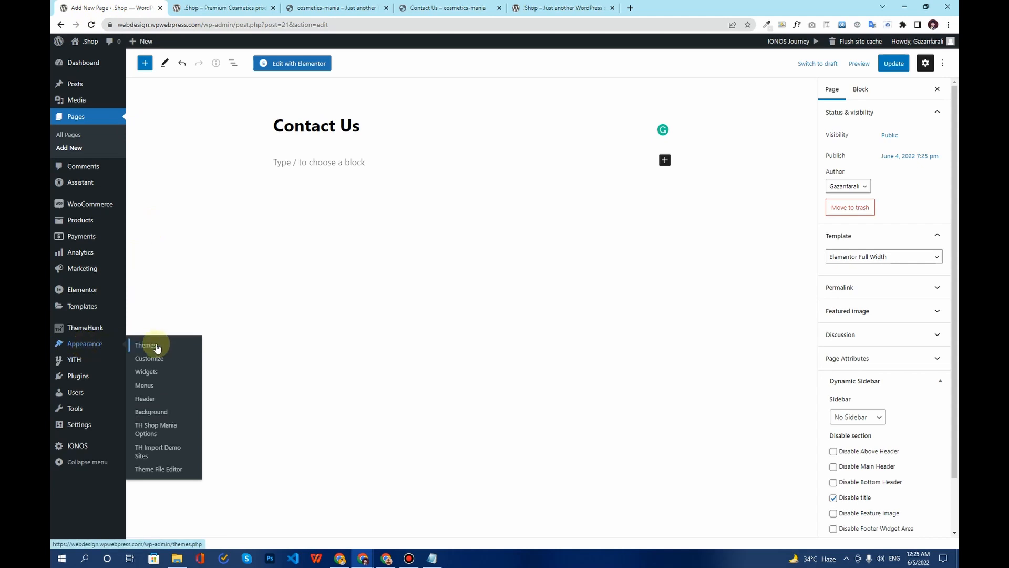
pyautogui.click(144, 386)
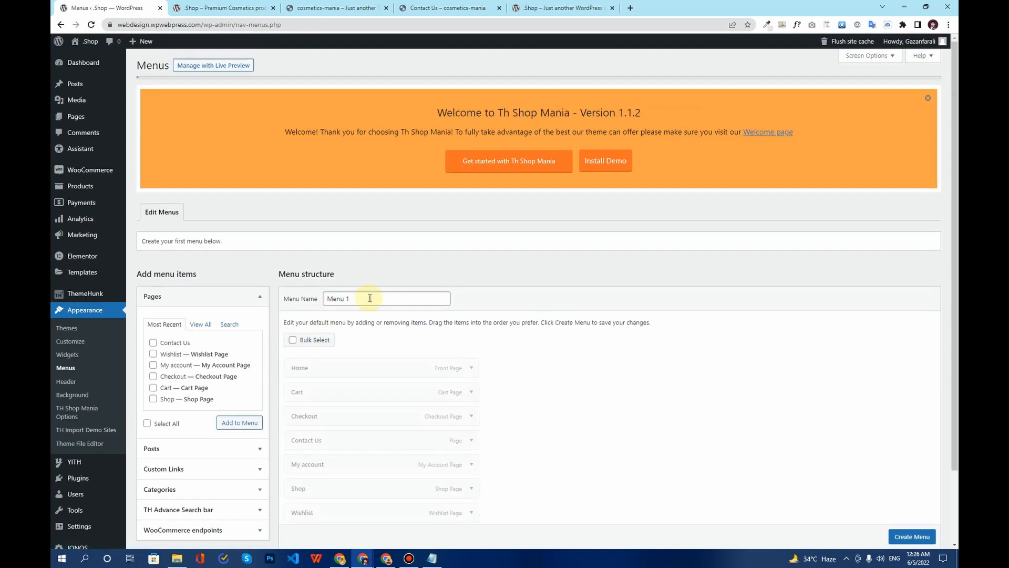
pyautogui.click(351, 299)
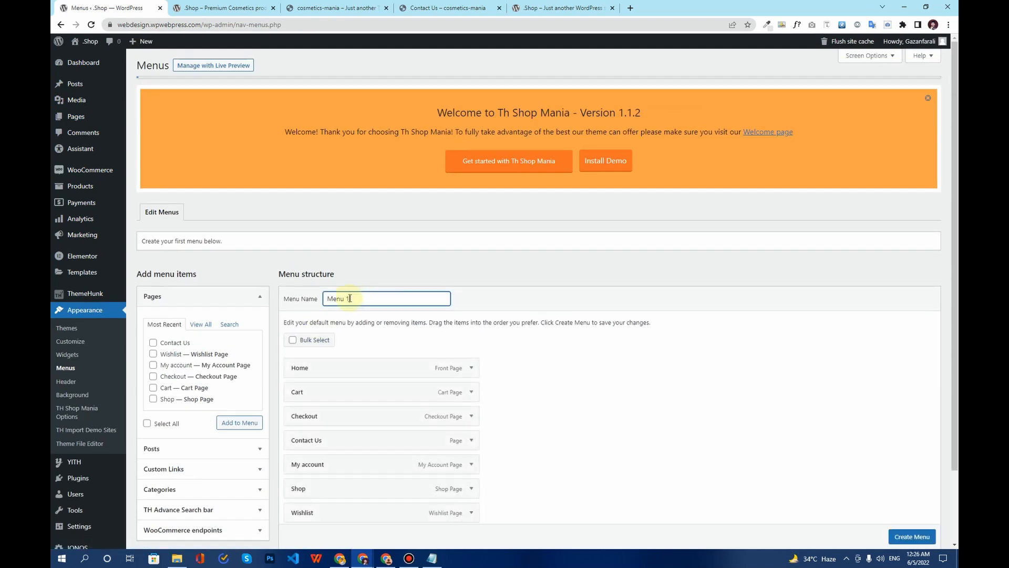
pyautogui.tripleClick(351, 299)
pyautogui.scroll(-2, 420, 291)
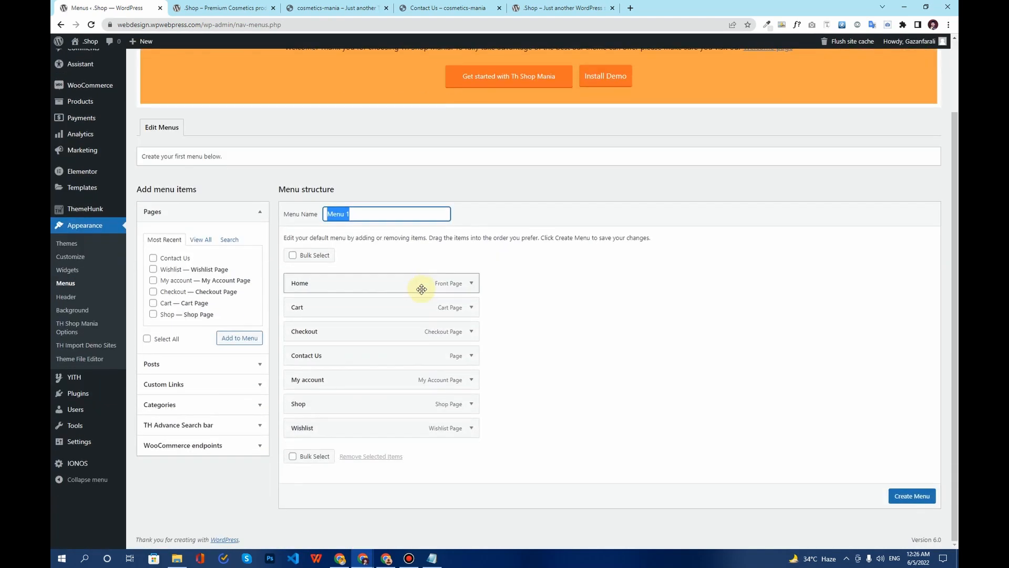
pyautogui.scroll(1, 421, 279)
pyautogui.scroll(-1, 419, 266)
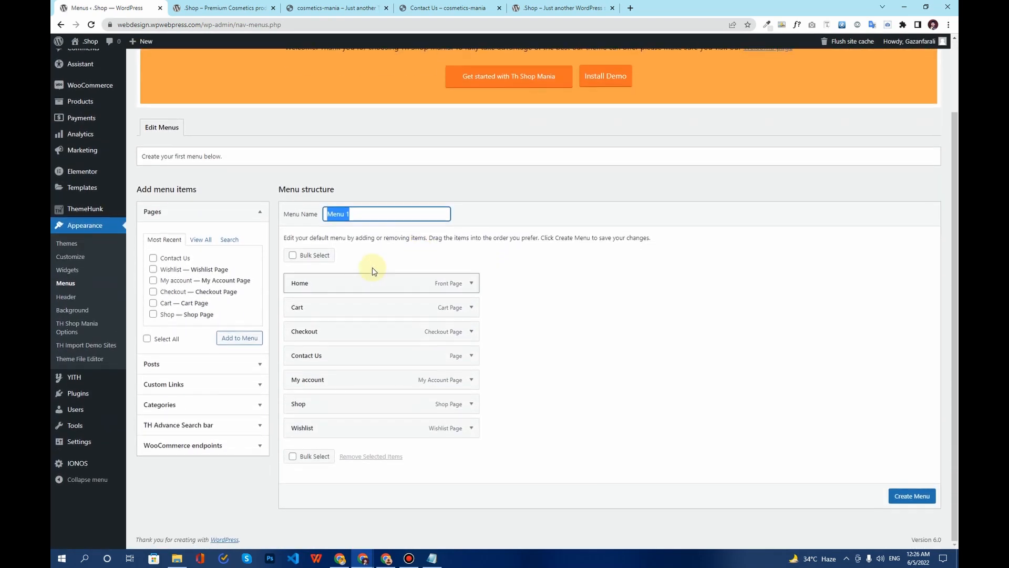
pyautogui.click(364, 210)
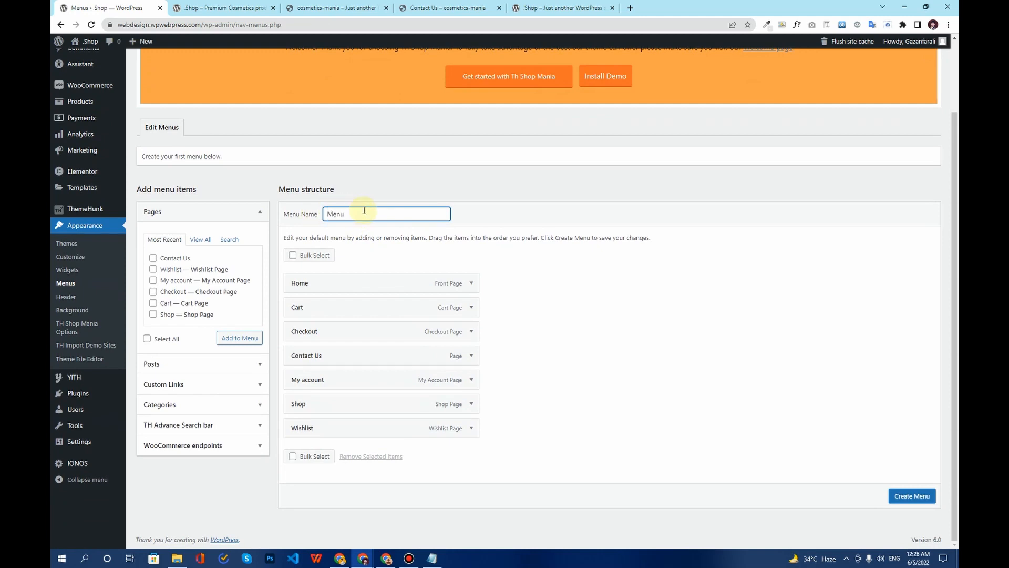
pyautogui.click(545, 287)
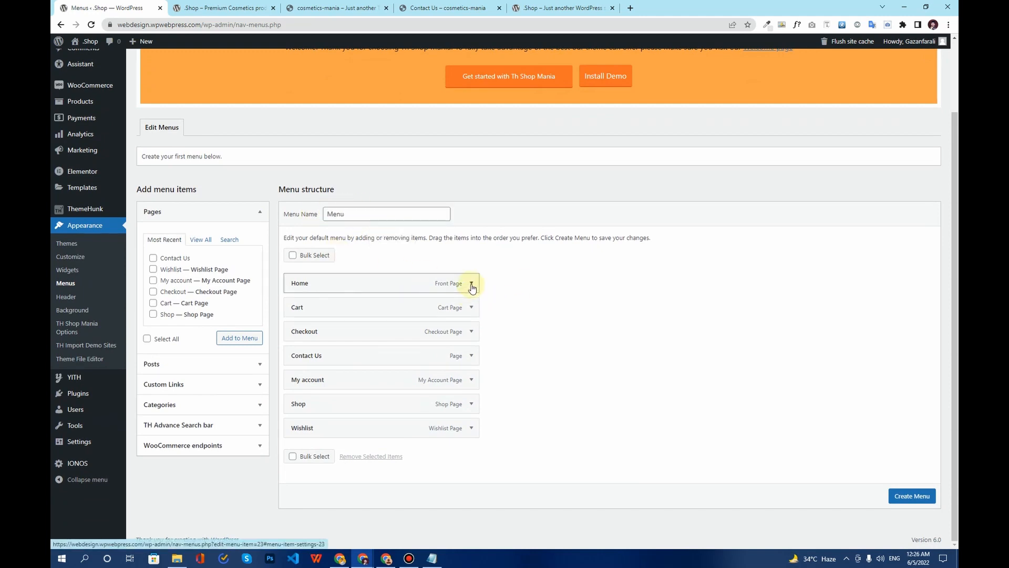
# Remove the Cart and Checkout items from the new menu's structure.
pyautogui.click(471, 307)
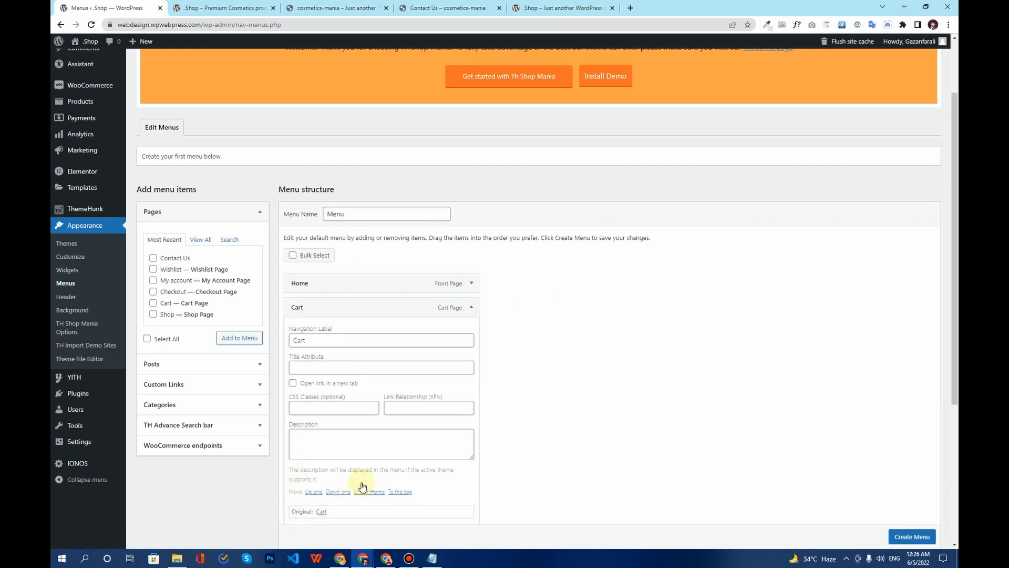
pyautogui.scroll(-3, 368, 468)
pyautogui.click(298, 389)
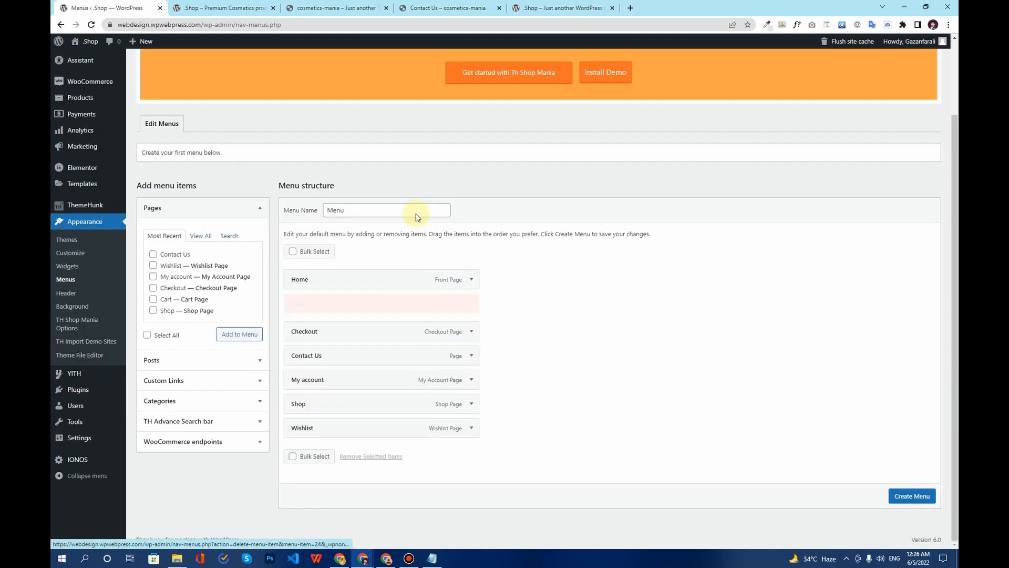
pyautogui.click(475, 336)
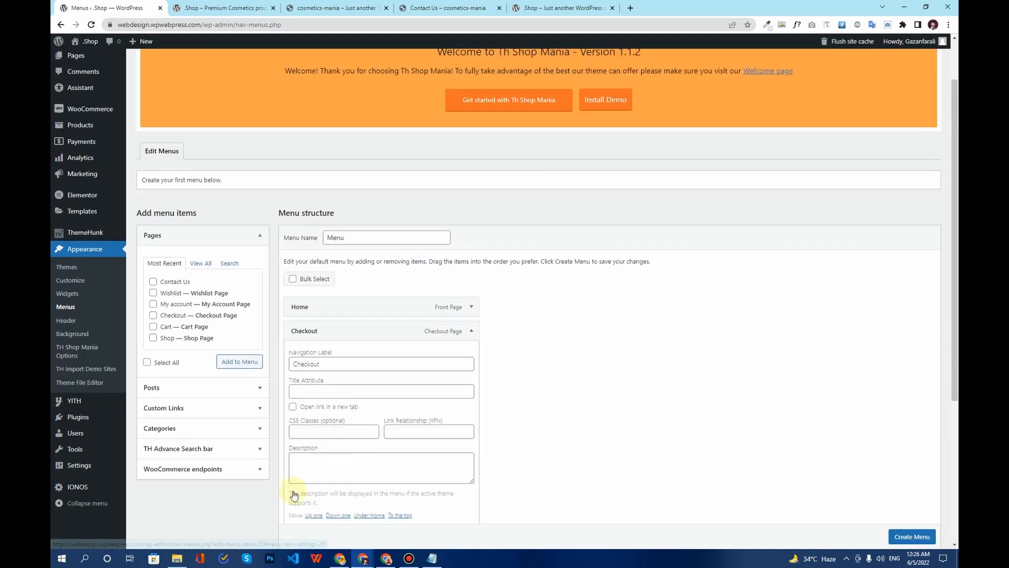
pyautogui.scroll(-1, 307, 489)
pyautogui.click(298, 505)
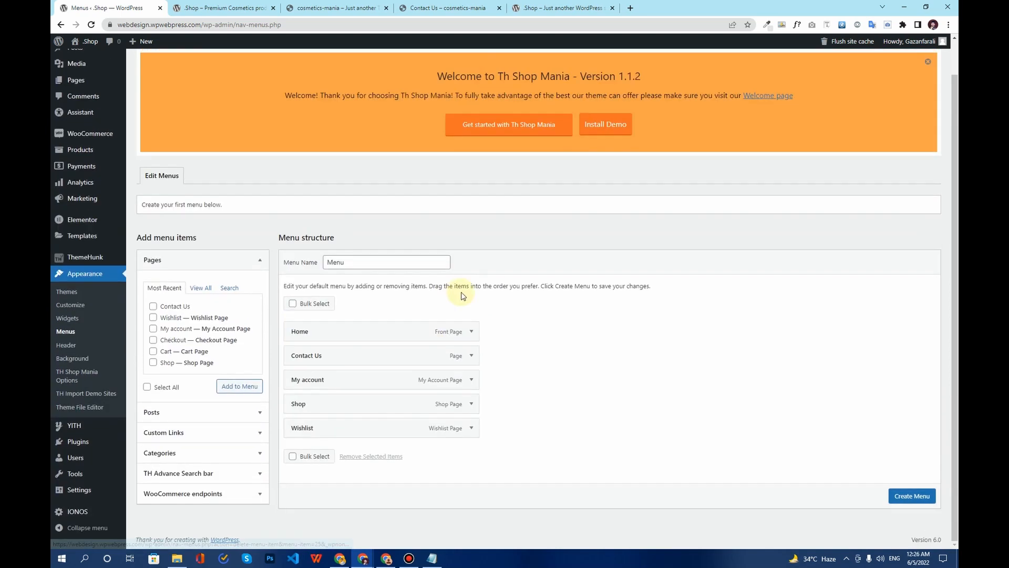
# Remove the My account and Wishlist items from the menu structure.
pyautogui.click(464, 381)
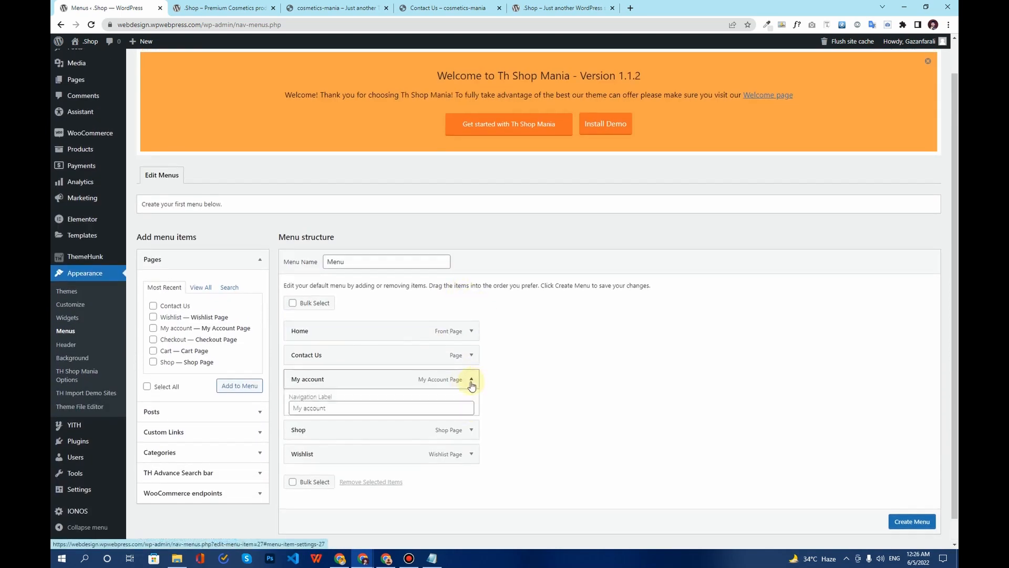
pyautogui.scroll(-3, 314, 438)
pyautogui.click(299, 461)
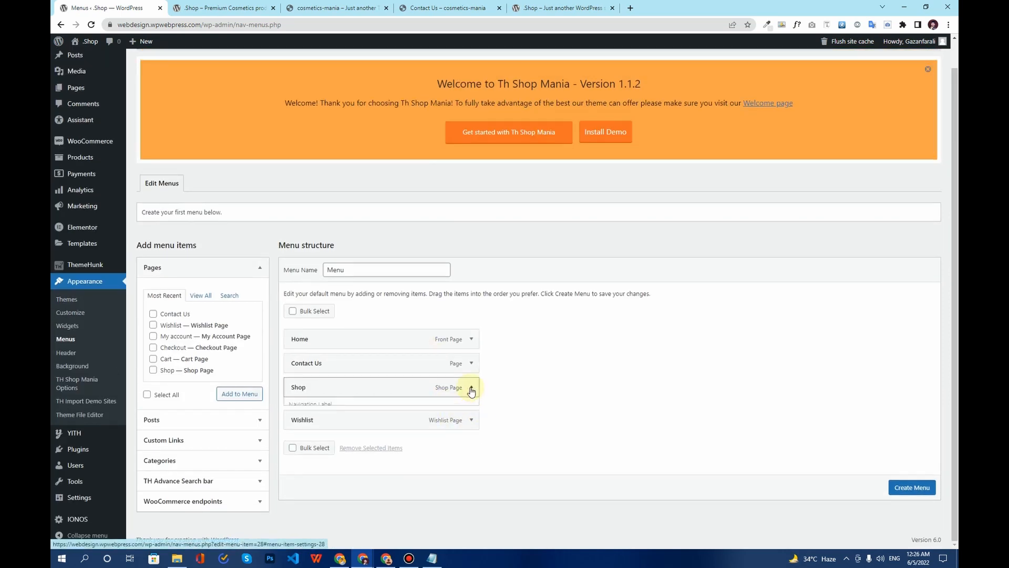
pyautogui.click(472, 390)
pyautogui.click(472, 389)
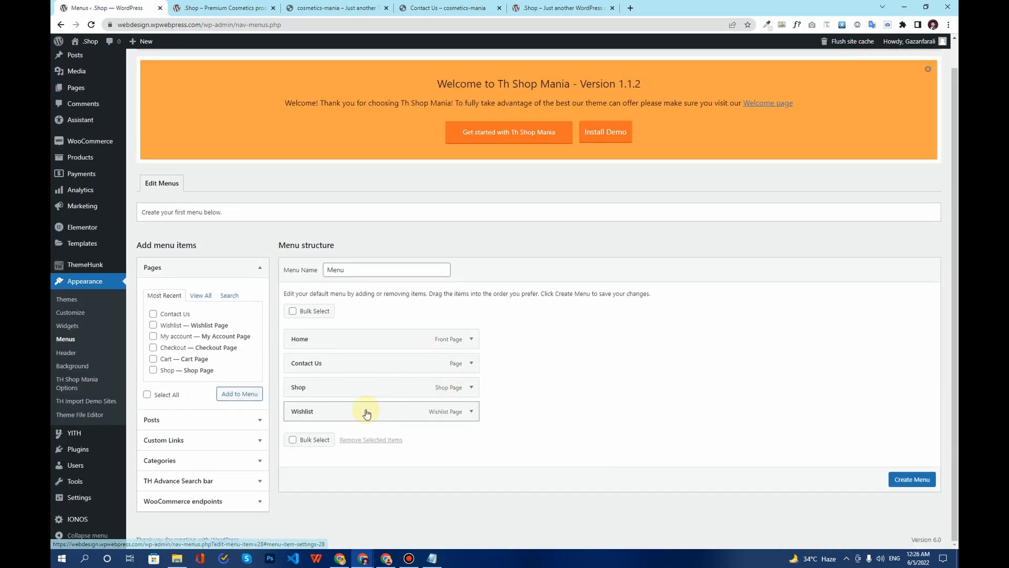
pyautogui.click(472, 411)
pyautogui.scroll(-3, 420, 402)
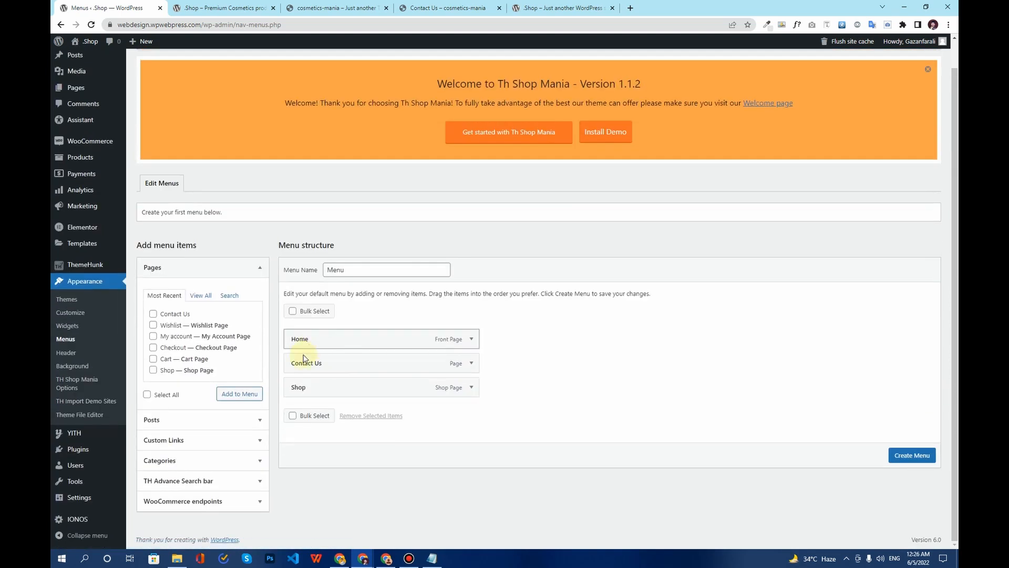
# Enable Product categories as a source of menu items in the menu editor's display options.
pyautogui.click(196, 461)
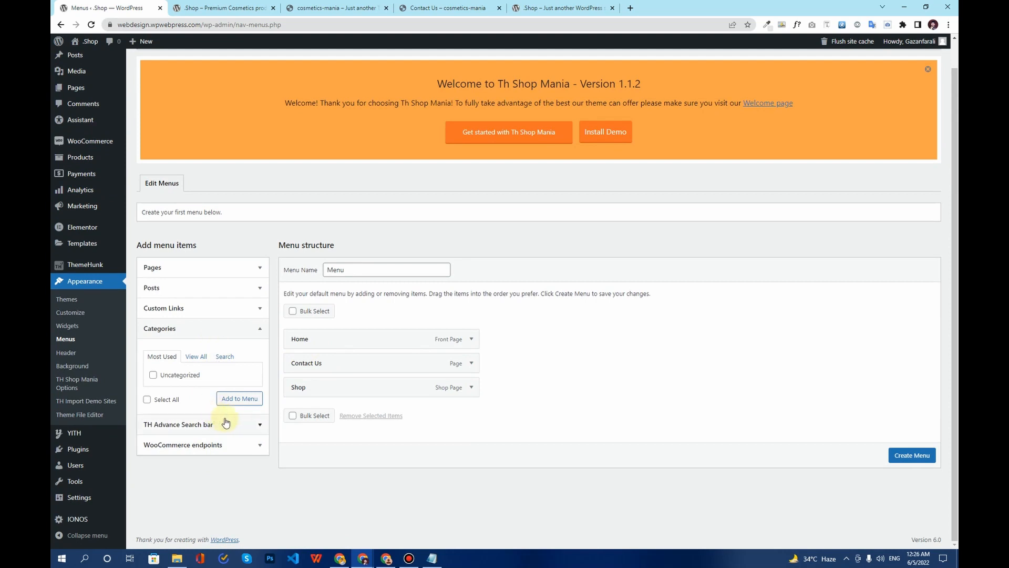
pyautogui.scroll(3, 773, 150)
pyautogui.click(867, 58)
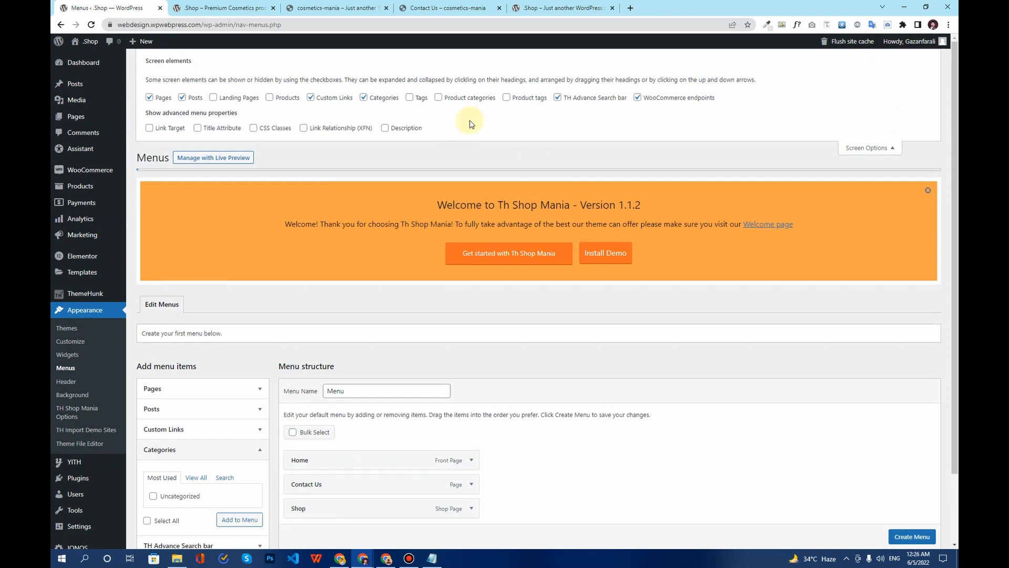
pyautogui.click(438, 98)
pyautogui.click(865, 149)
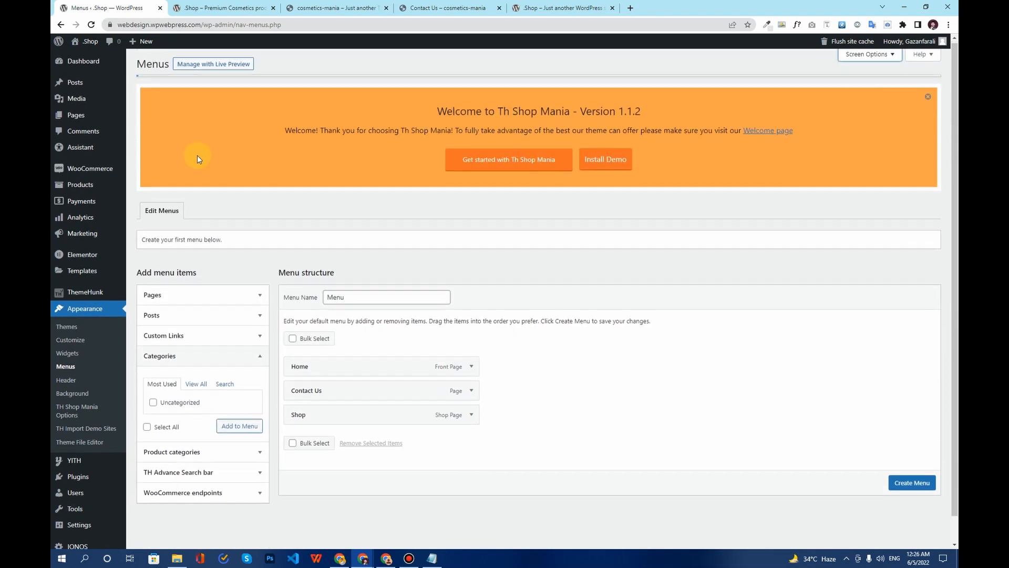
pyautogui.scroll(-1, 197, 155)
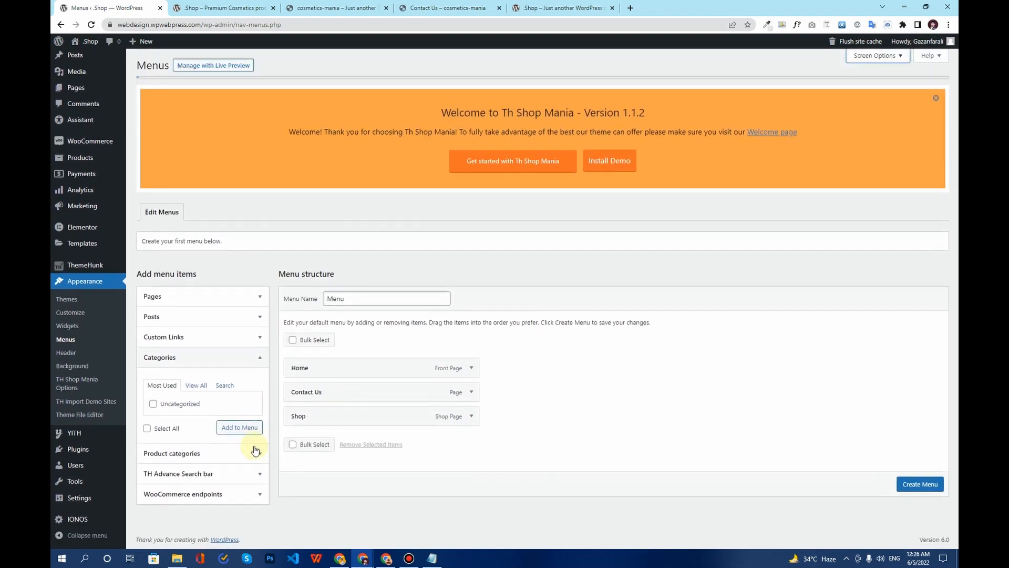
# Add the product categories Body Care, Brushes, Cheeks, Eyes and Nails to the menu.
pyautogui.click(190, 453)
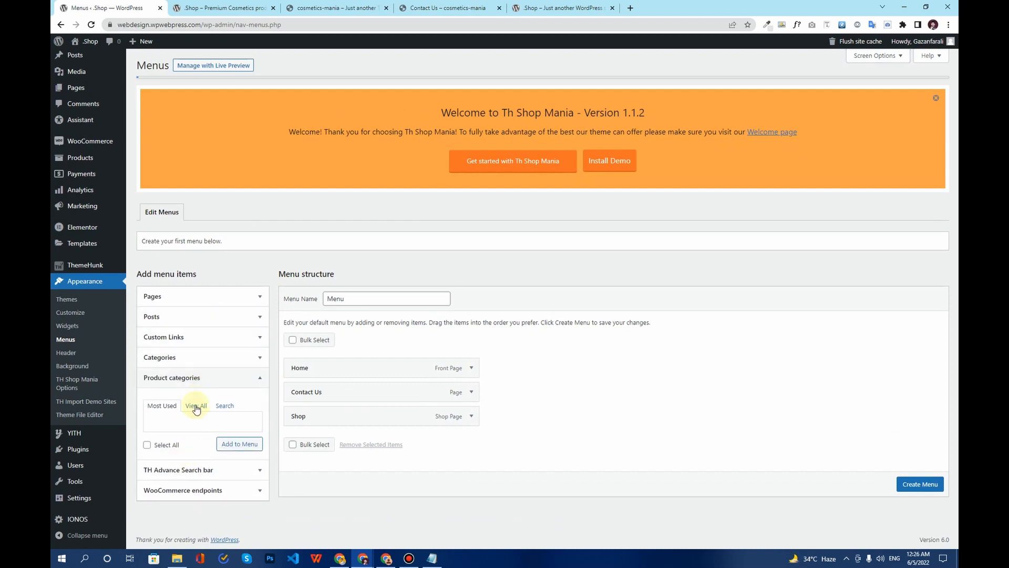
pyautogui.click(196, 408)
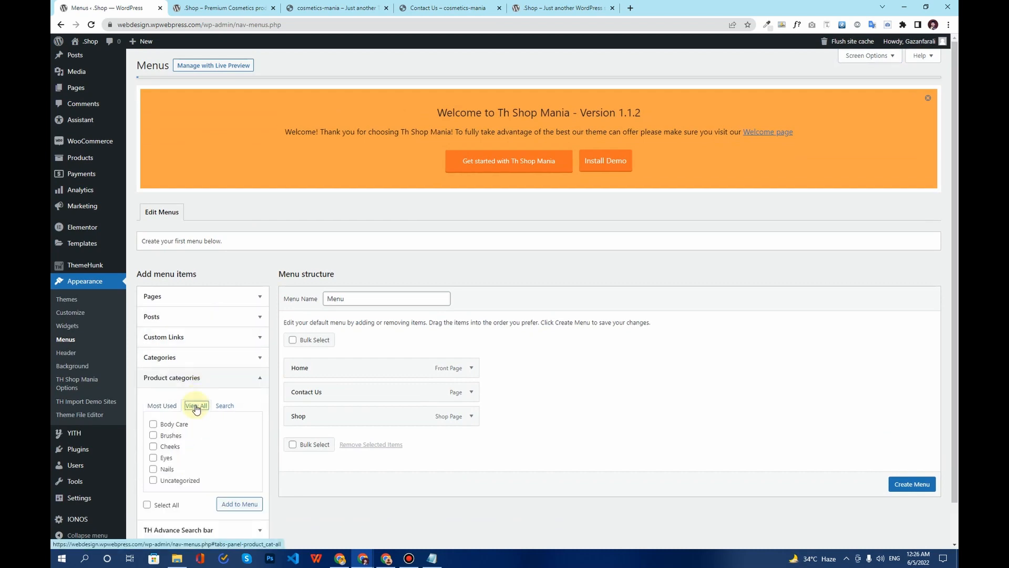
pyautogui.click(154, 469)
pyautogui.click(153, 458)
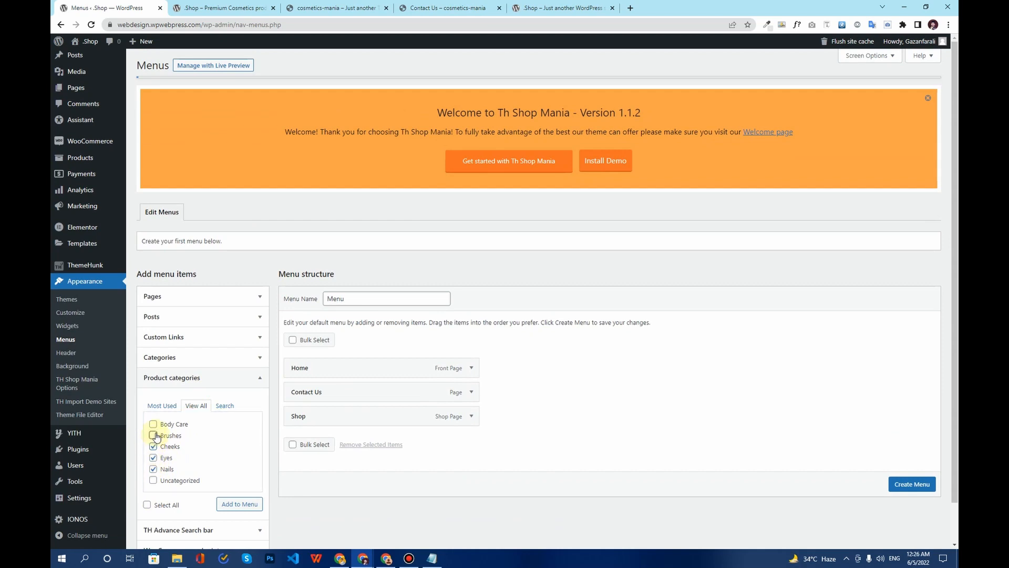
pyautogui.click(154, 435)
pyautogui.click(153, 424)
pyautogui.click(240, 503)
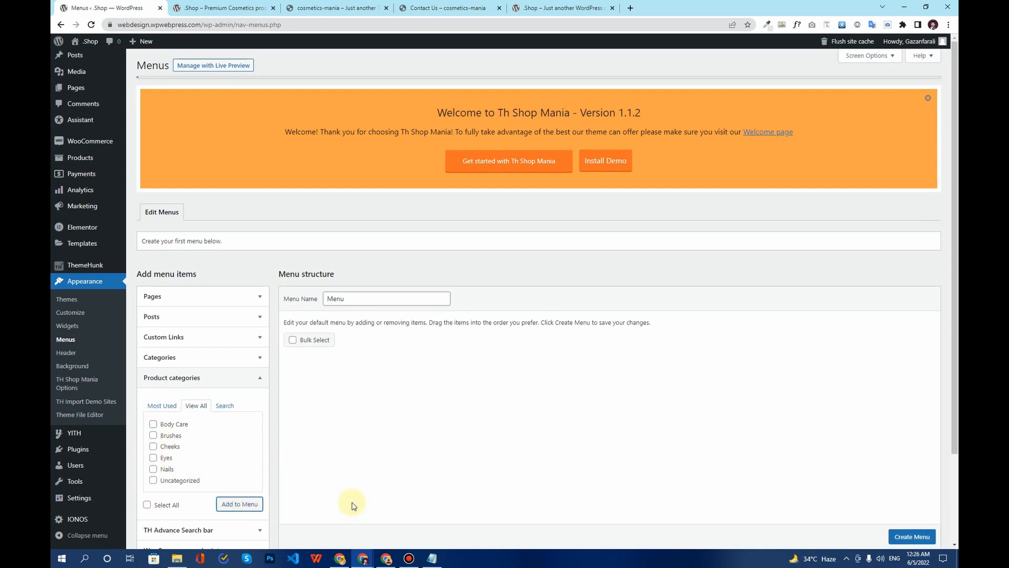
# Move Contact Us to the end of the menu, after Nails, and create the menu.
pyautogui.scroll(-2, 435, 331)
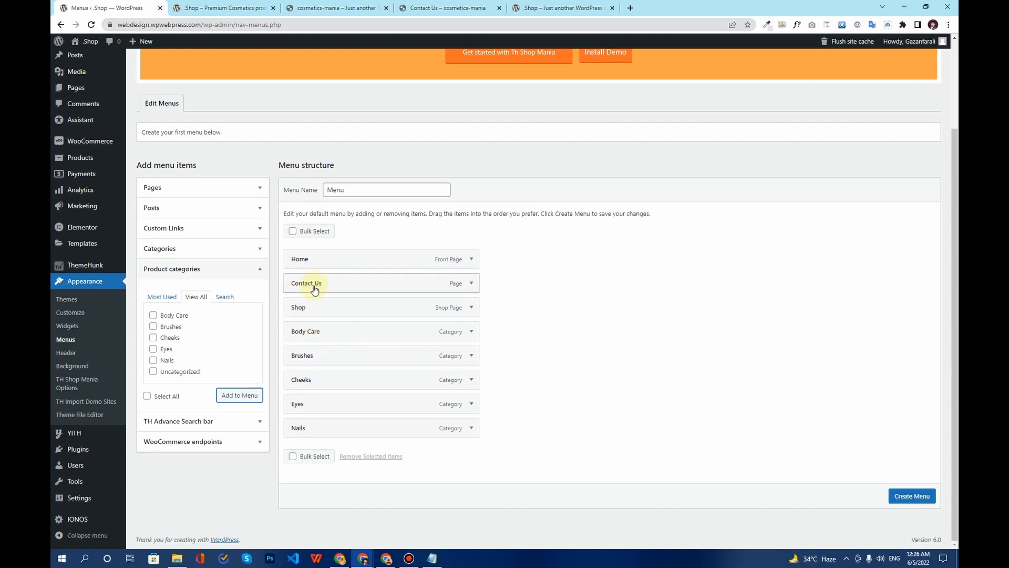
pyautogui.moveTo(314, 290); pyautogui.dragTo(314, 435)
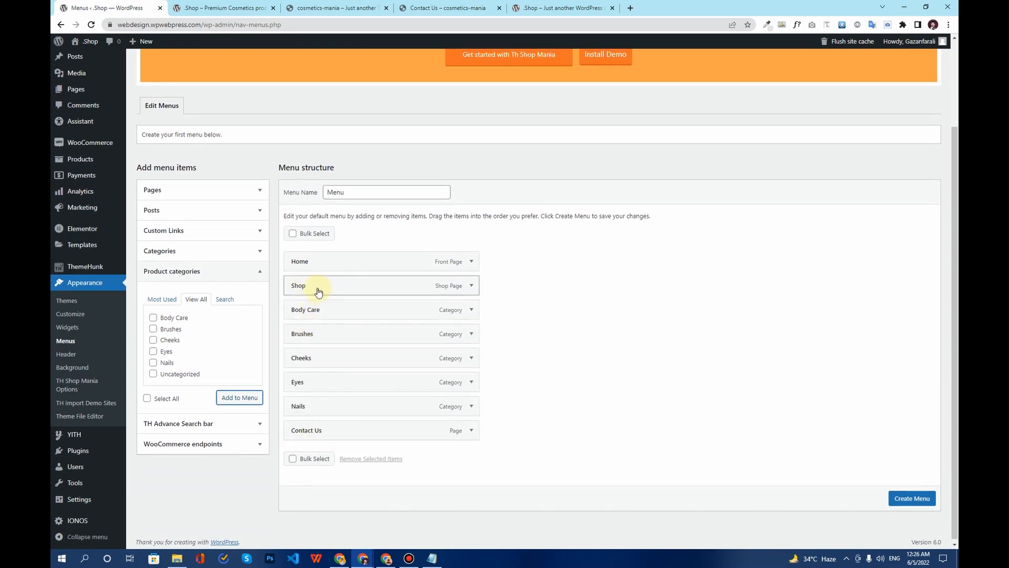
pyautogui.click(912, 498)
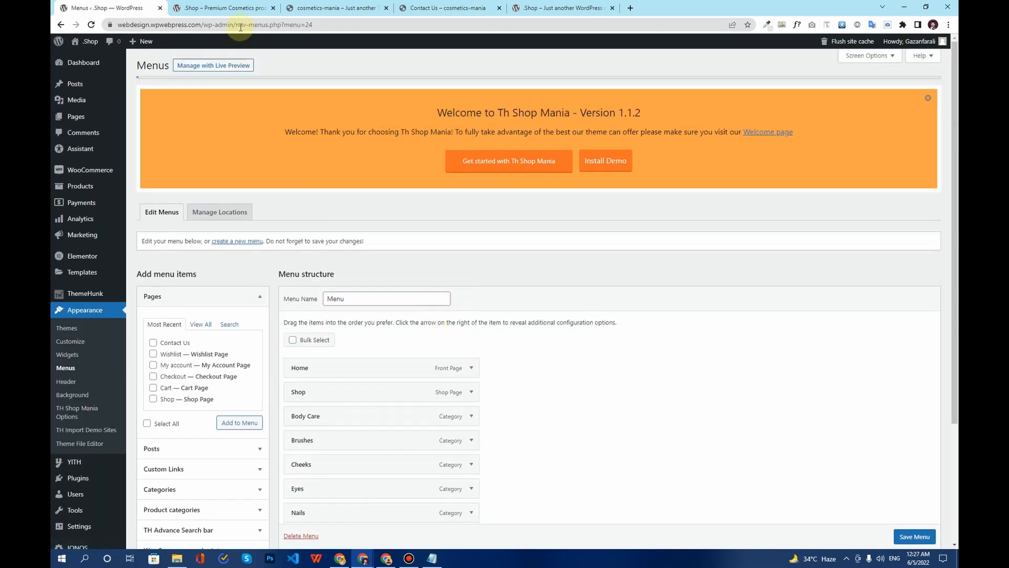
# Reload the store's front end to check its header navigation, and open the site in the theme customizer.
pyautogui.click(243, 5)
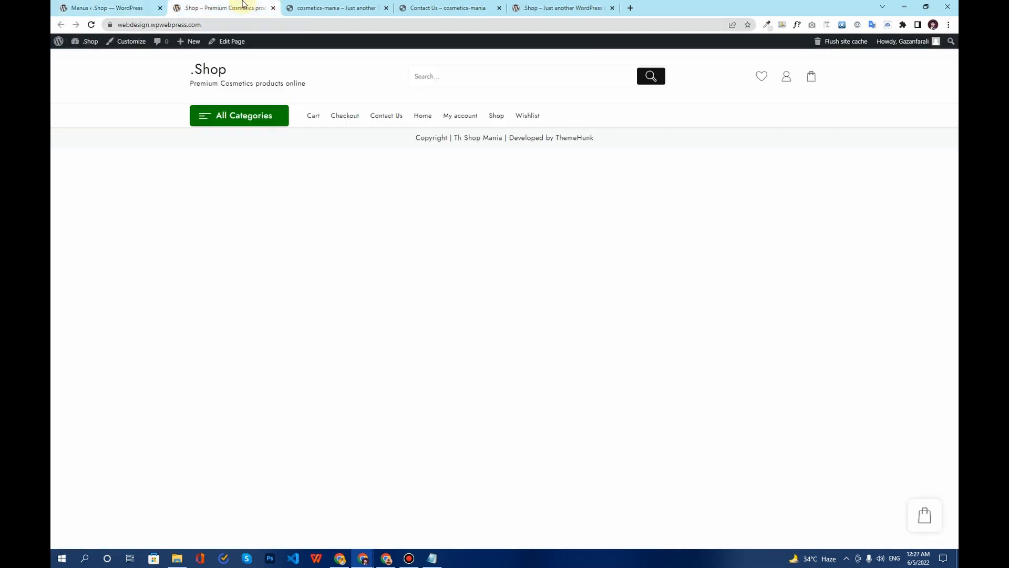
pyautogui.click(92, 25)
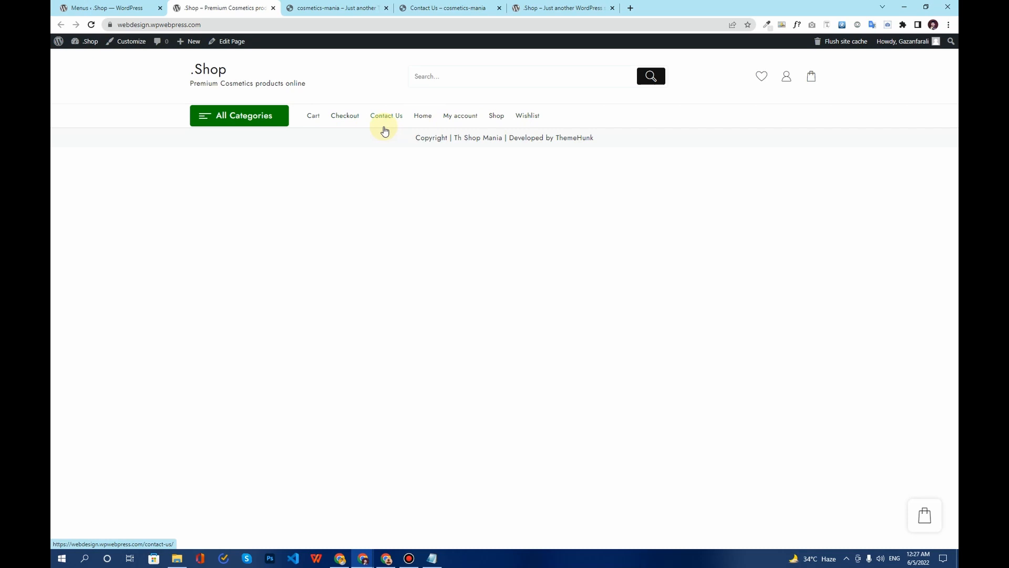
pyautogui.click(126, 42)
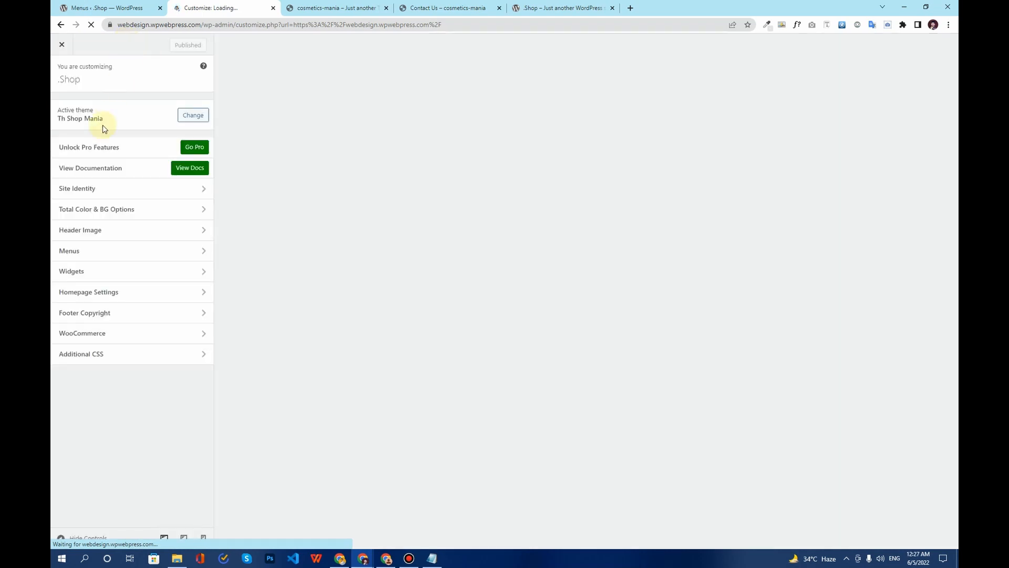
# Examine the Pro features and ready-to-import templates on ThemeHunk's Th Shop Mania page, and return to the customizer.
pyautogui.click(194, 148)
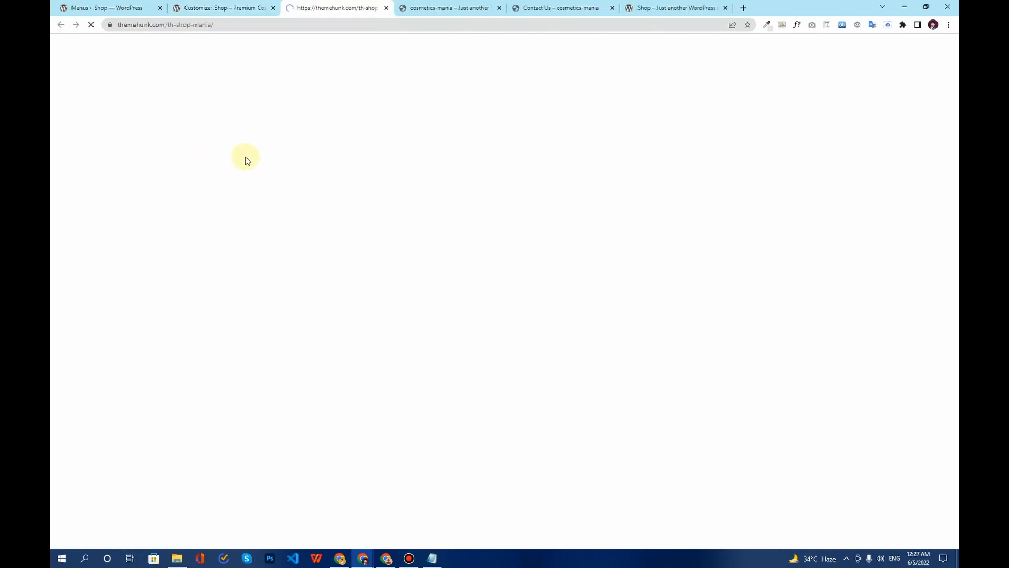
pyautogui.scroll(-12, 334, 273)
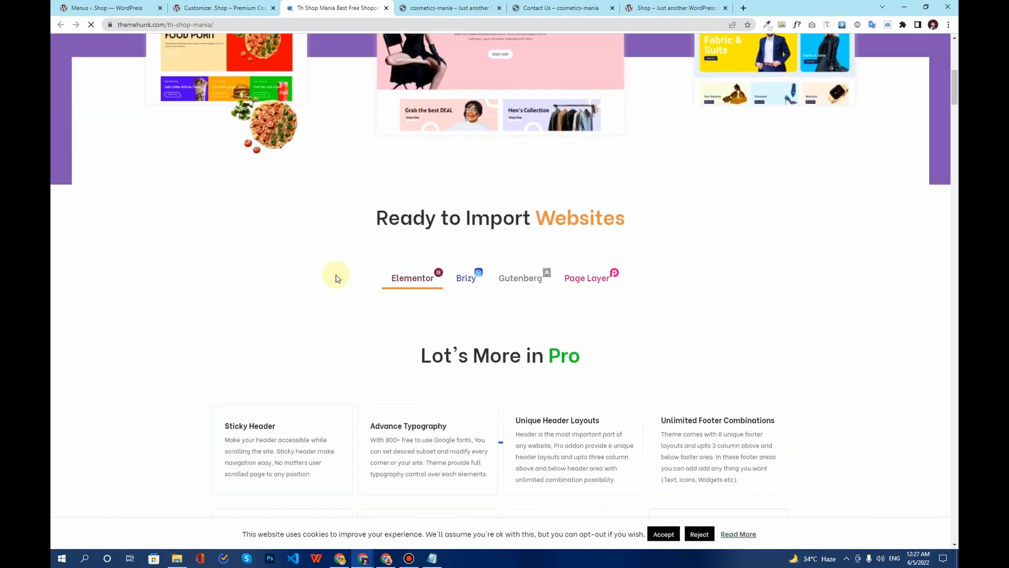
pyautogui.scroll(-5, 334, 275)
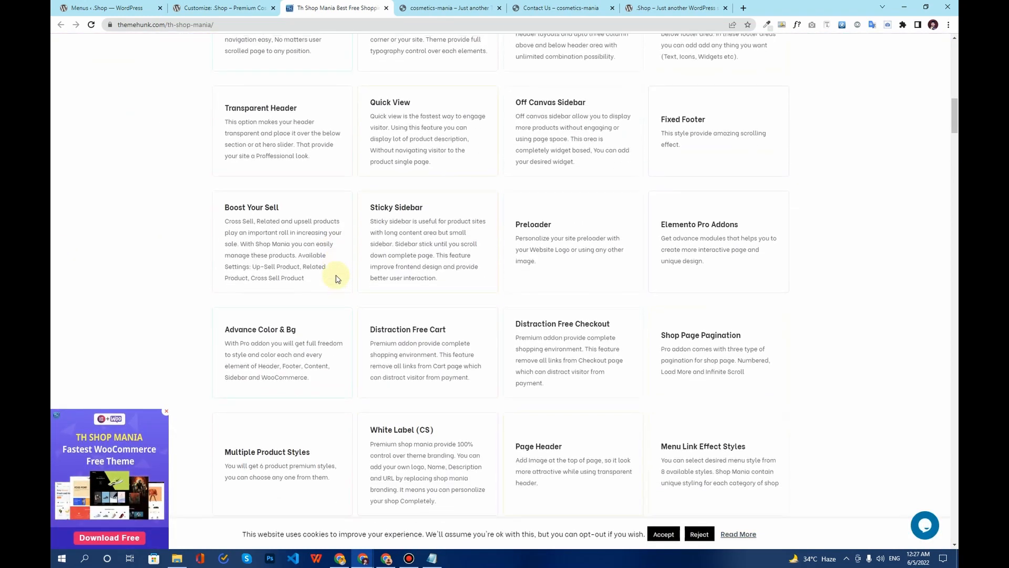
pyautogui.scroll(2, 295, 210)
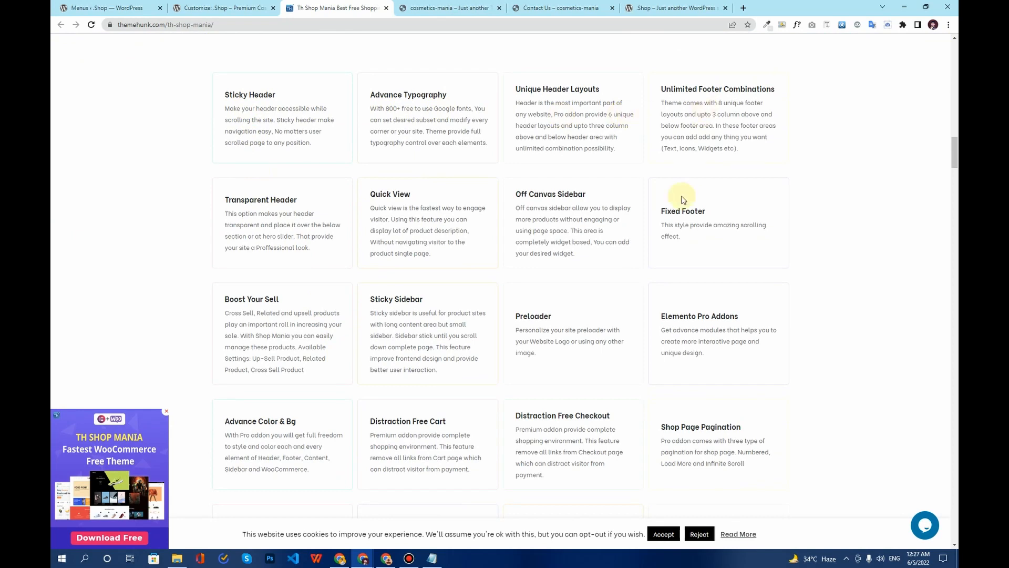
pyautogui.scroll(-9, 484, 241)
pyautogui.scroll(4, 416, 230)
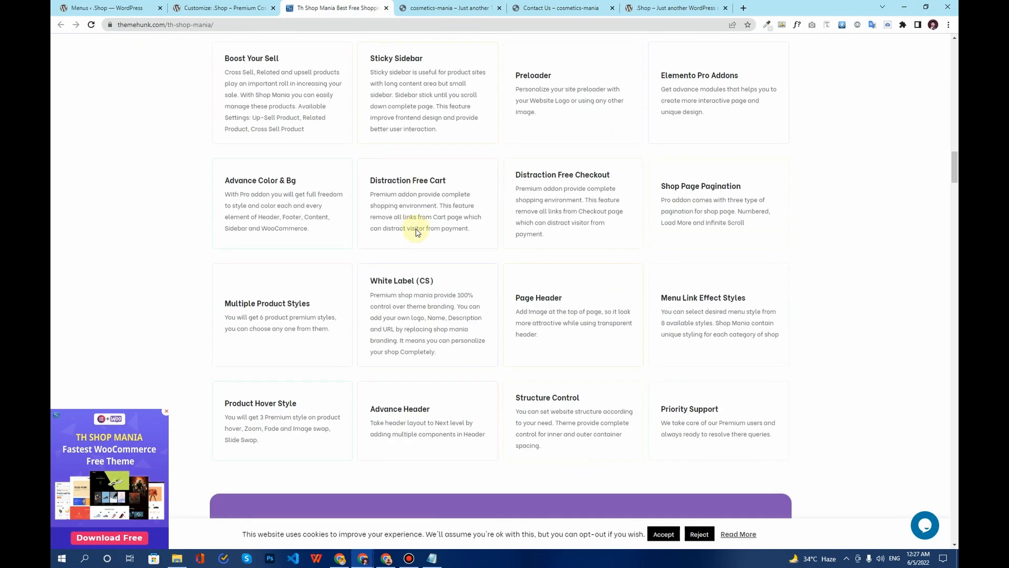
pyautogui.scroll(10, 416, 232)
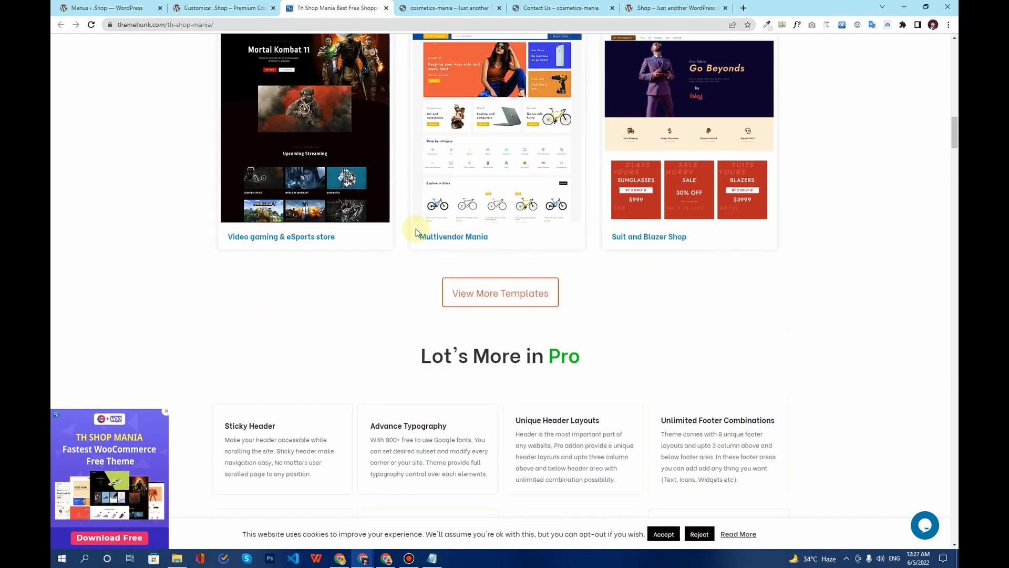
pyautogui.scroll(8, 416, 232)
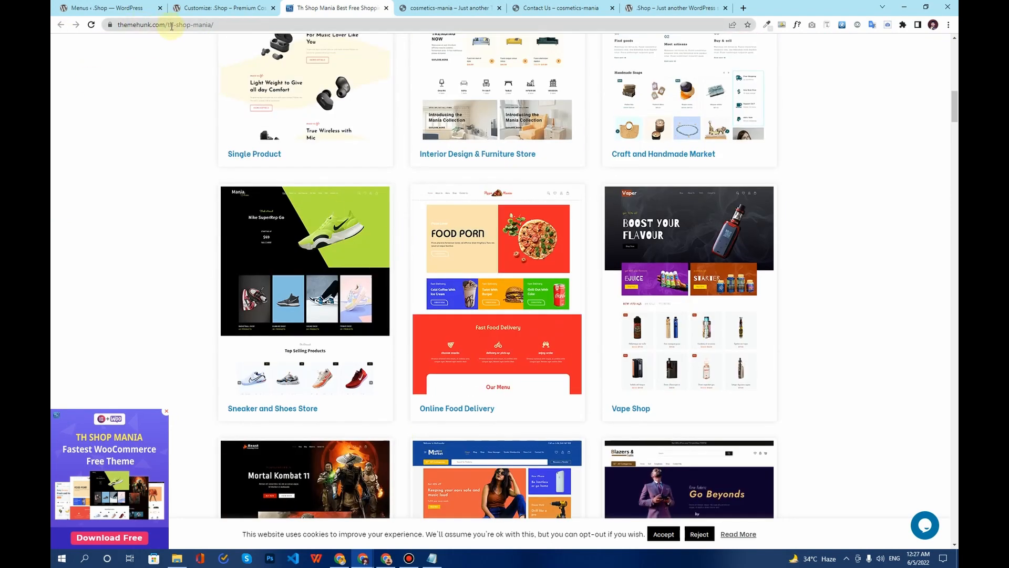
pyautogui.click(171, 26)
pyautogui.click(210, 6)
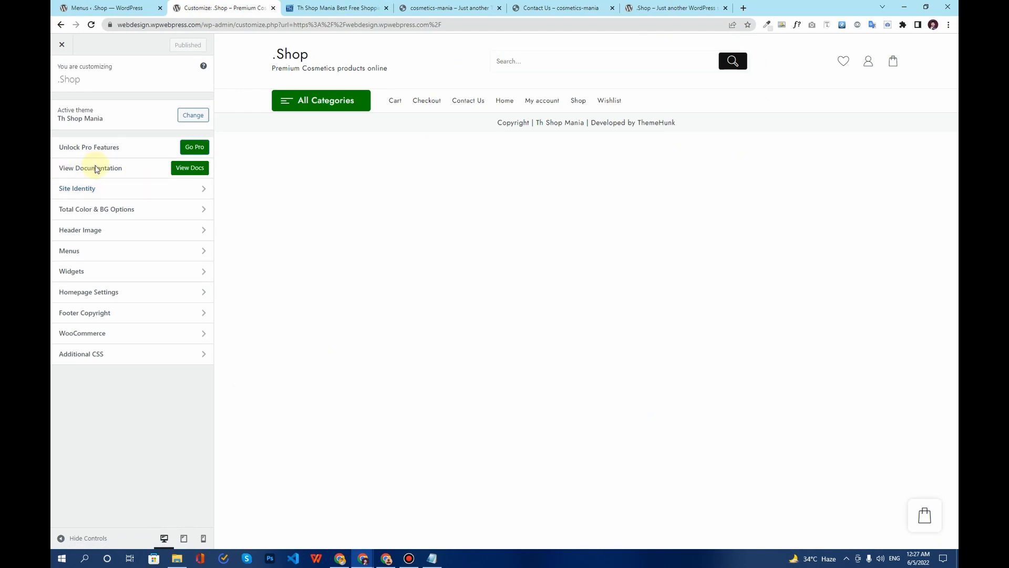
# Open the theme documentation and examine its header, sidebar, footer, color, typography, WooCommerce and Elemento Addons sections.
pyautogui.click(189, 169)
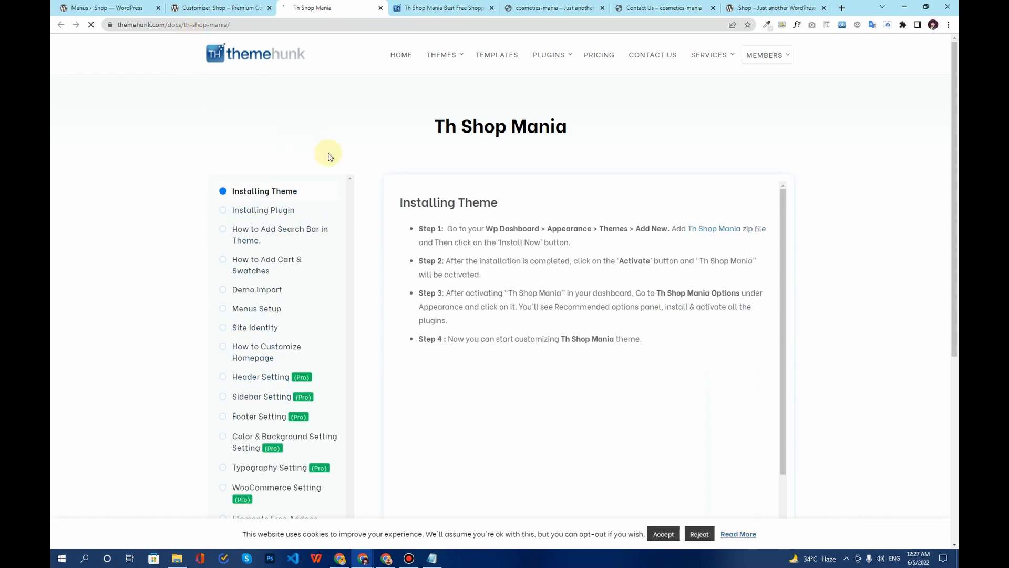
pyautogui.scroll(-4, 425, 258)
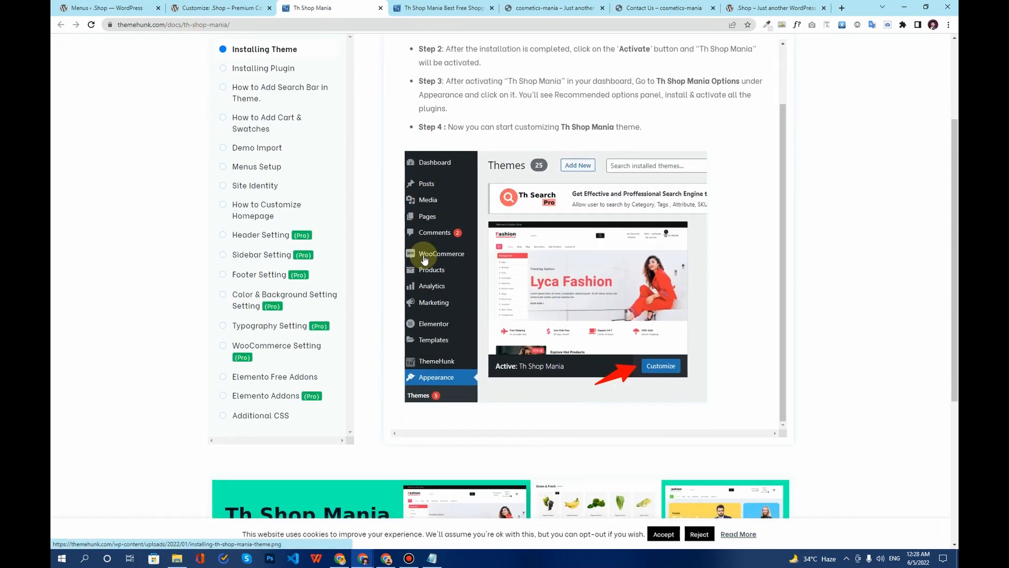
pyautogui.scroll(-2, 378, 254)
pyautogui.scroll(4, 369, 246)
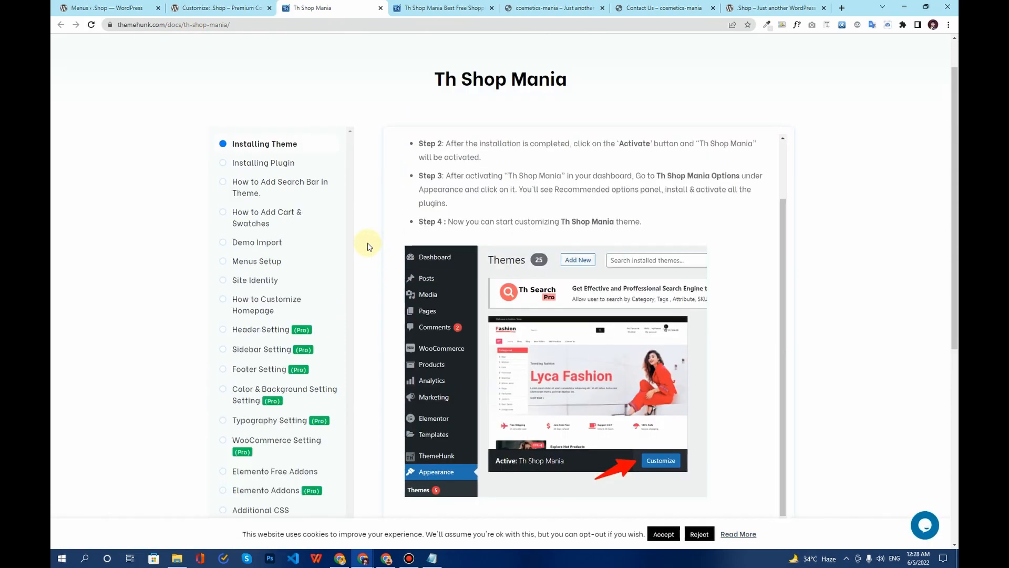
pyautogui.click(256, 330)
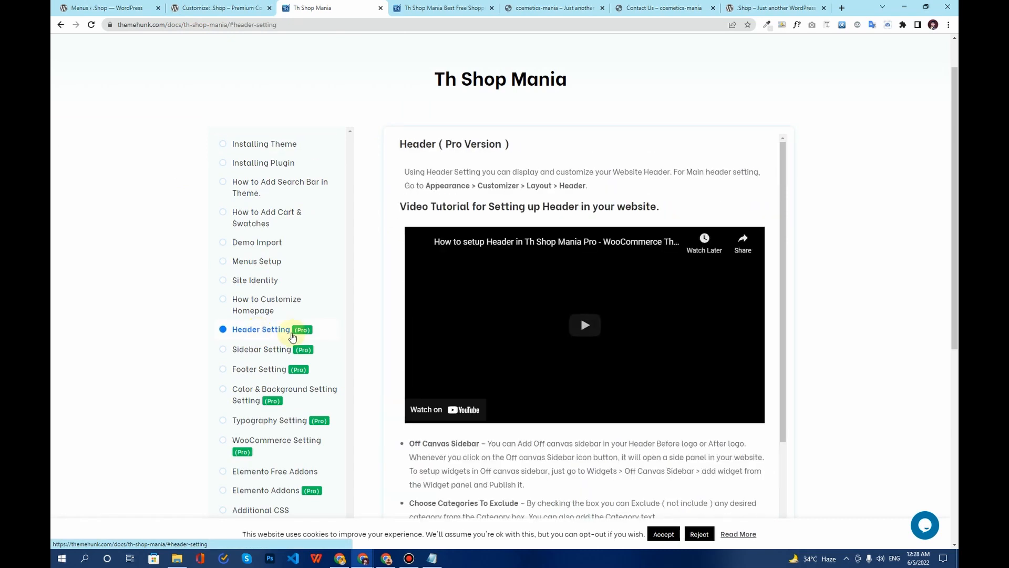
pyautogui.click(263, 349)
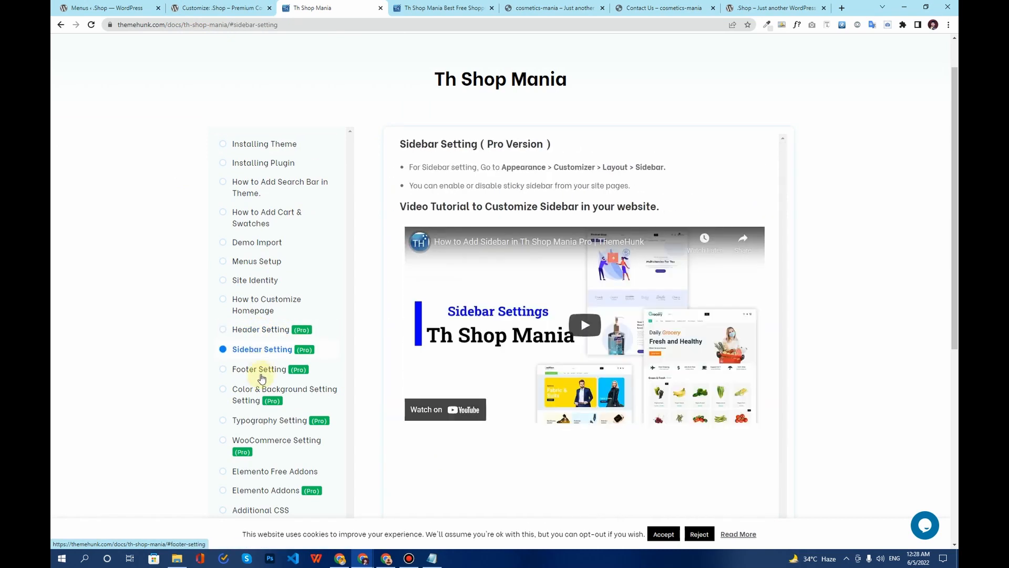
pyautogui.click(261, 375)
pyautogui.click(254, 399)
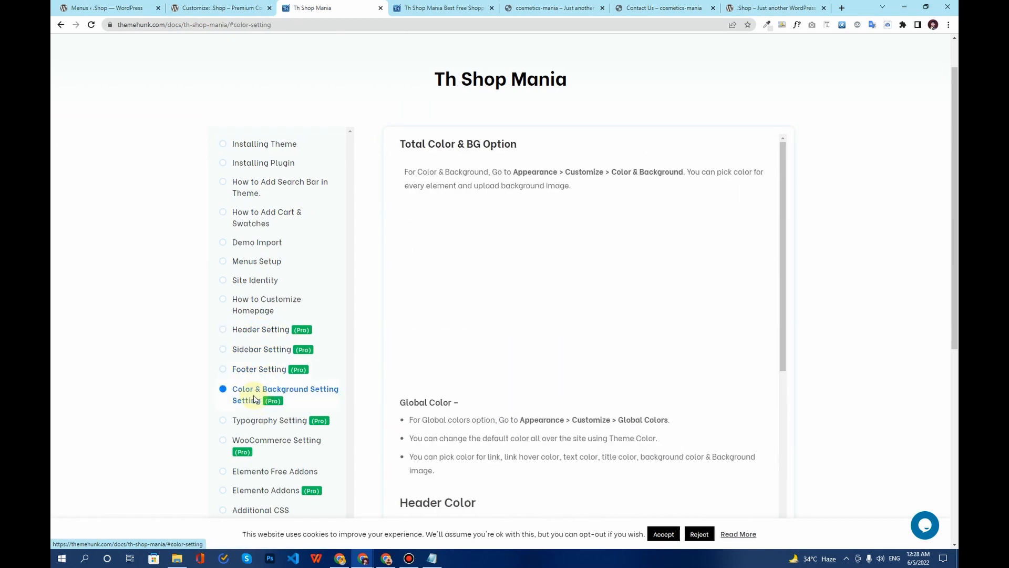
pyautogui.click(254, 419)
pyautogui.click(254, 447)
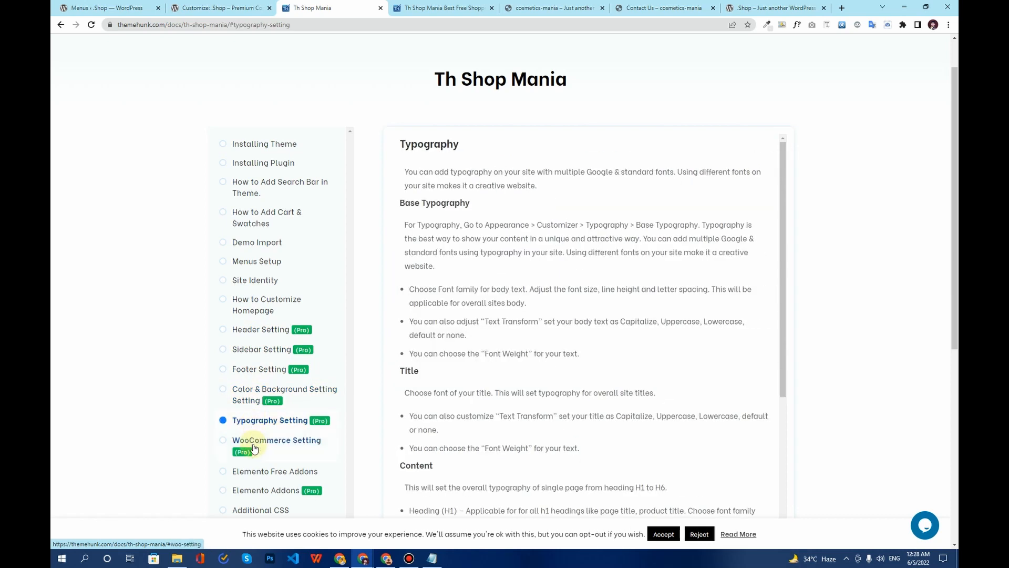
pyautogui.scroll(-2, 311, 430)
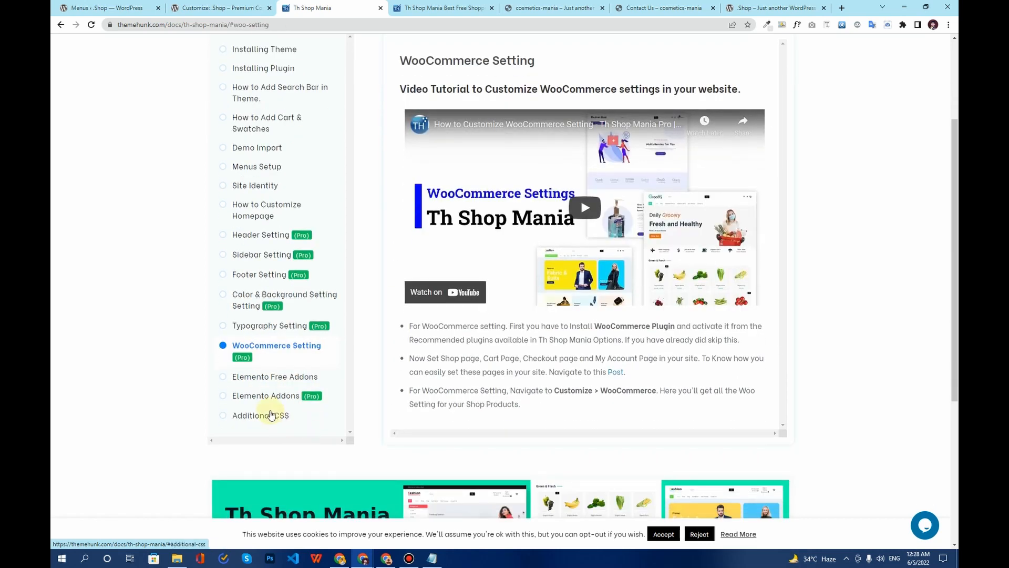
pyautogui.click(282, 401)
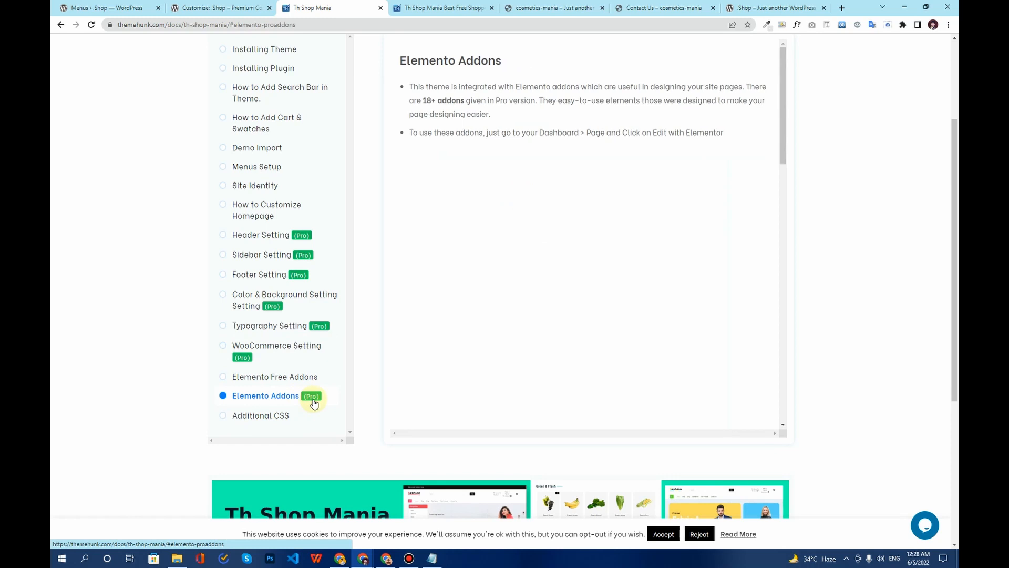
# Finish reading the Elemento Addons documentation, and open the plugin upload form in the WordPress dashboard.
pyautogui.scroll(-3, 410, 307)
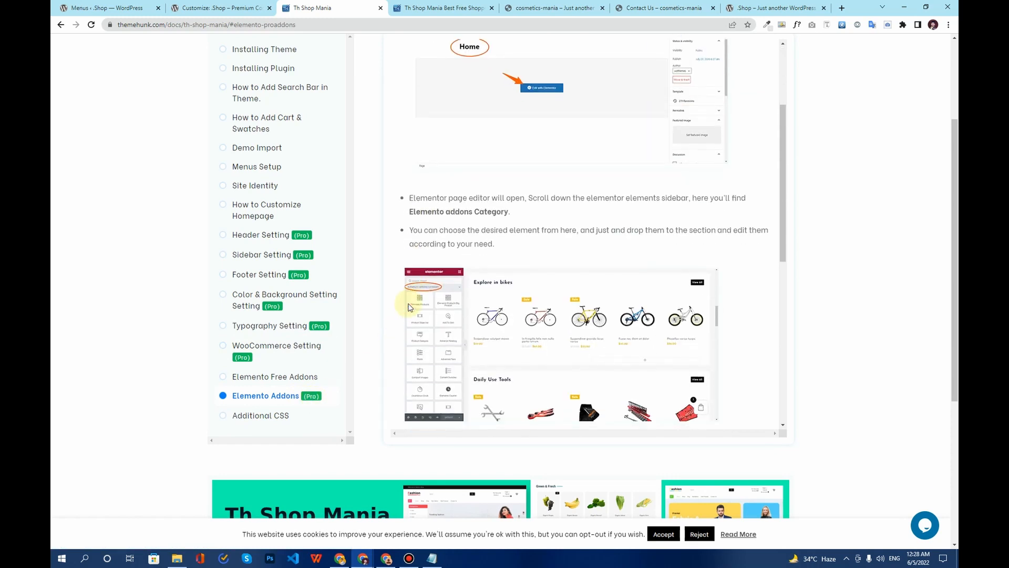
pyautogui.scroll(3, 410, 307)
pyautogui.scroll(3, 101, 184)
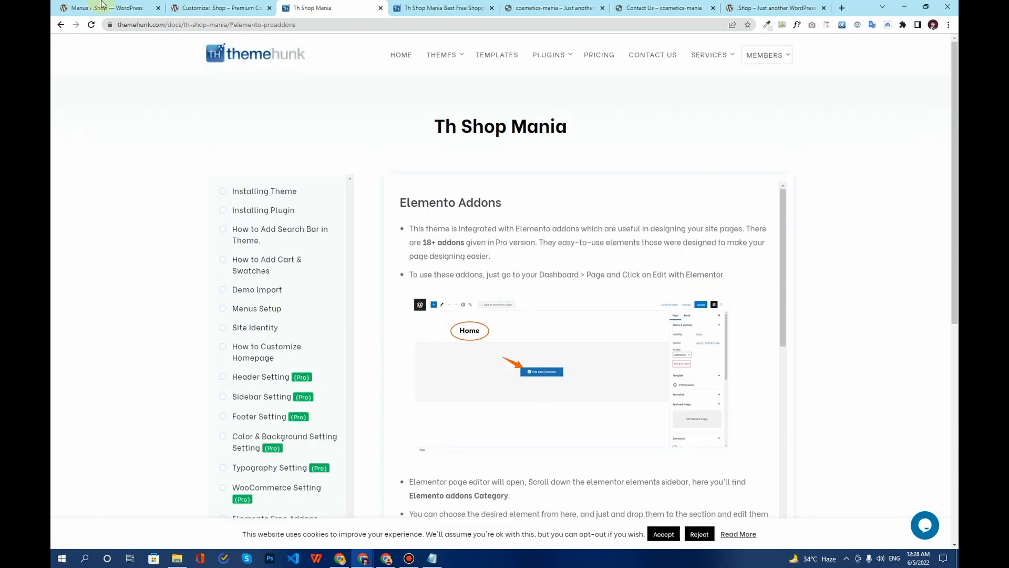
pyautogui.click(105, 8)
pyautogui.scroll(-3, 235, 248)
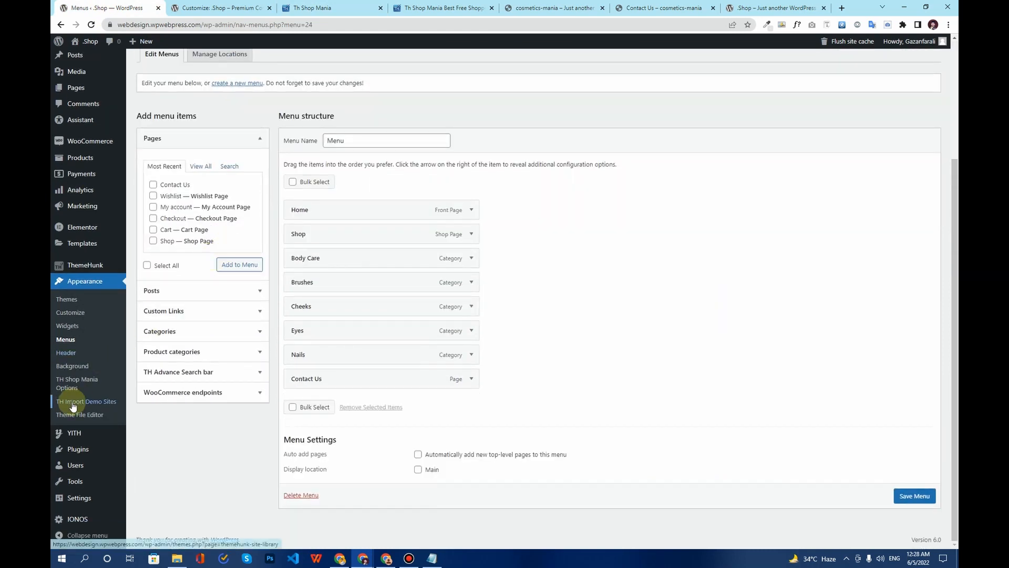
pyautogui.moveTo(83, 451)
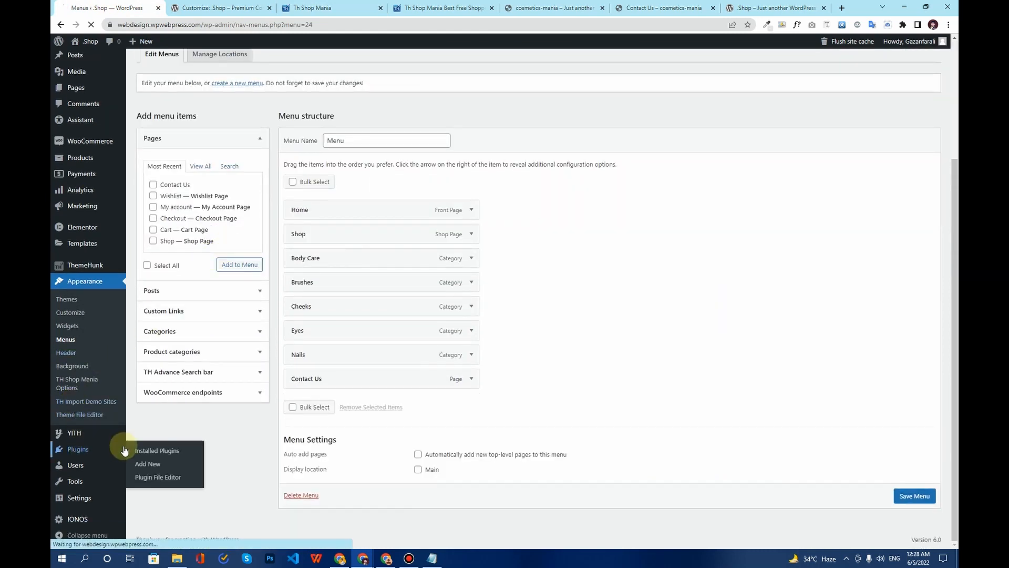
pyautogui.click(157, 451)
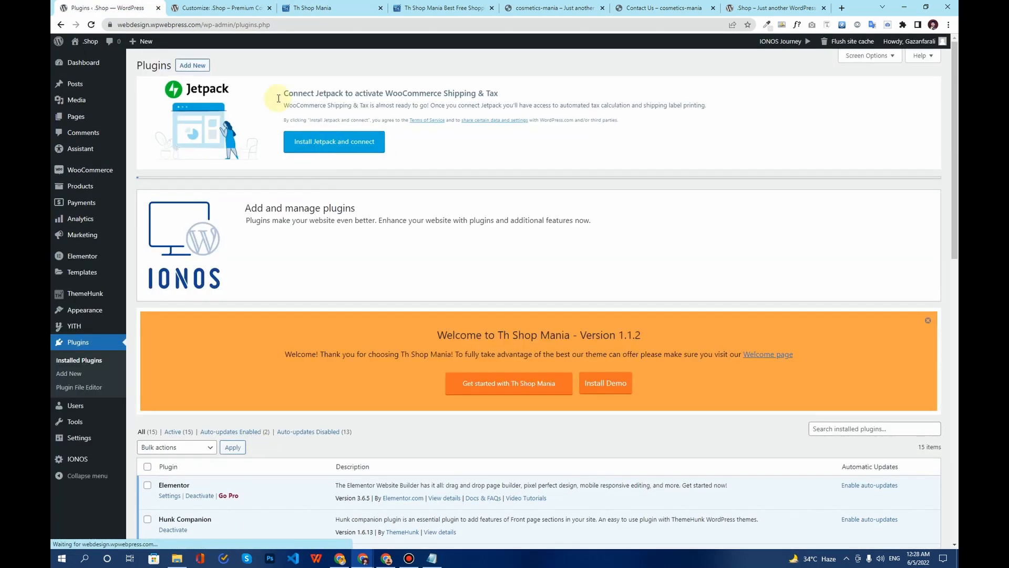
pyautogui.click(194, 66)
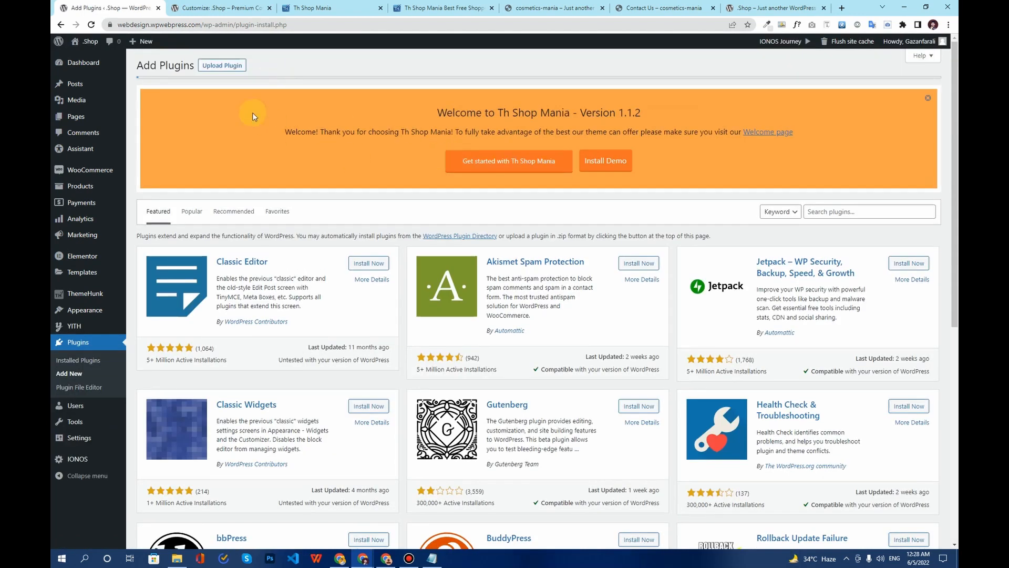
pyautogui.click(222, 66)
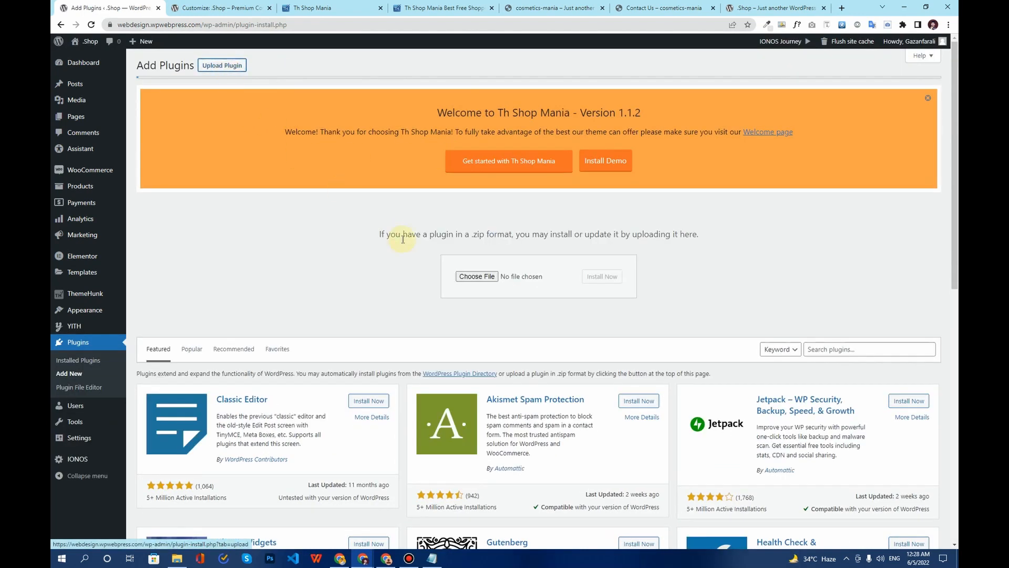
# Install the plugin from the th-shop-mania-pro zip archive and activate it.
pyautogui.click(464, 277)
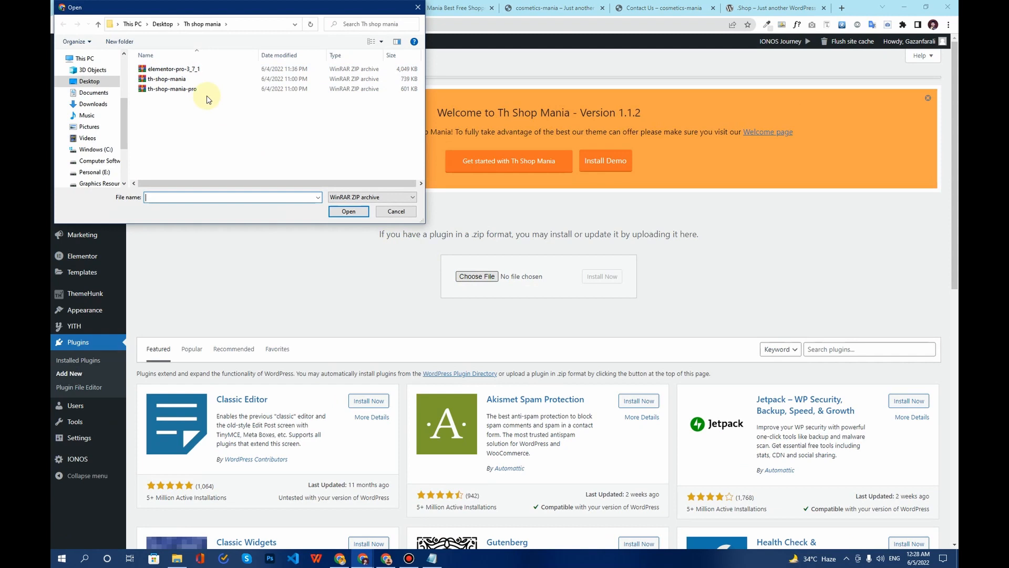
pyautogui.click(176, 89)
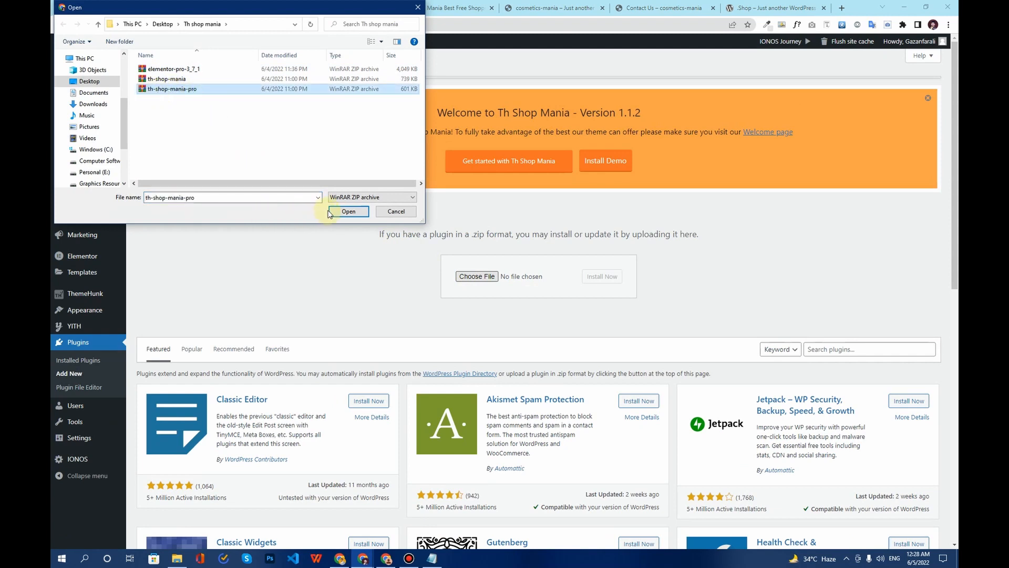
pyautogui.click(349, 212)
pyautogui.click(598, 276)
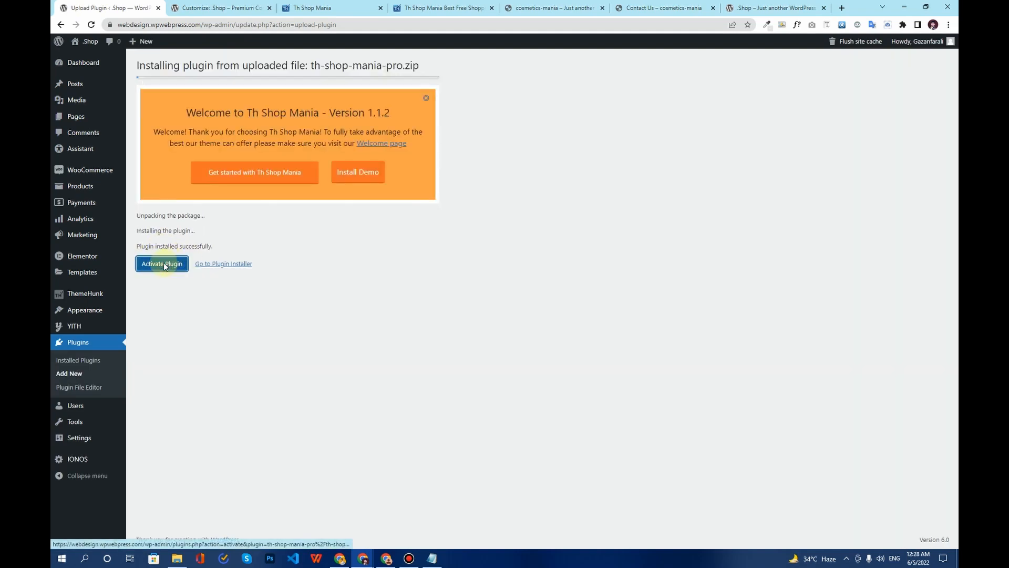
pyautogui.click(164, 265)
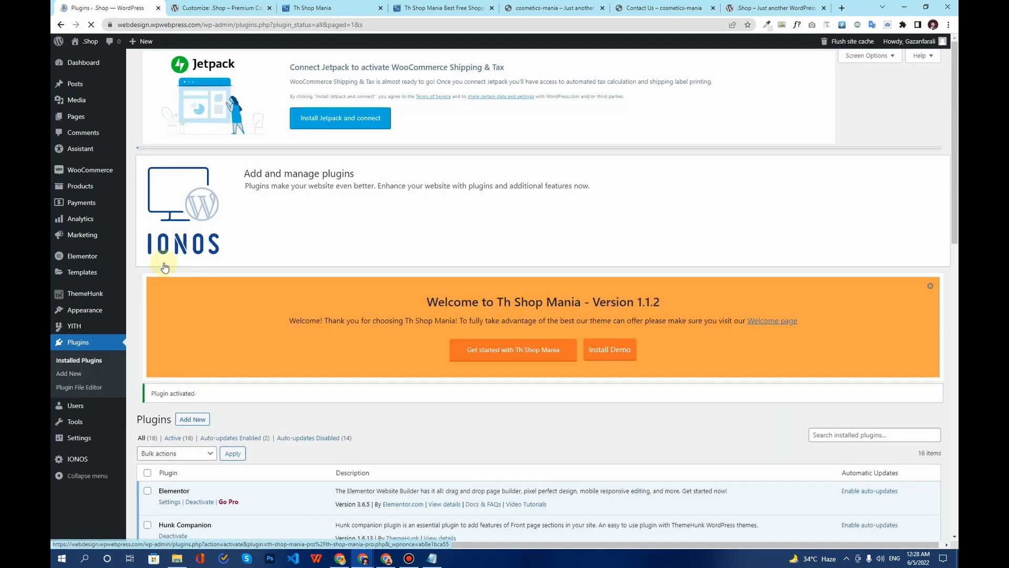
# Check the Th Shop Mania Pro entry in the list of installed plugins.
pyautogui.scroll(-10, 192, 299)
pyautogui.scroll(-2, 193, 304)
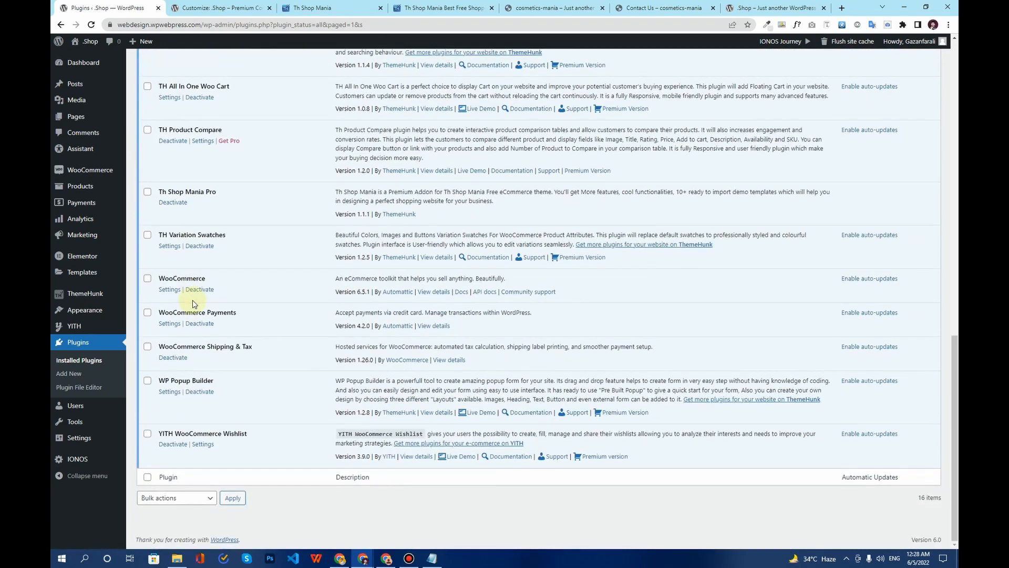
pyautogui.moveTo(218, 195); pyautogui.dragTo(159, 193)
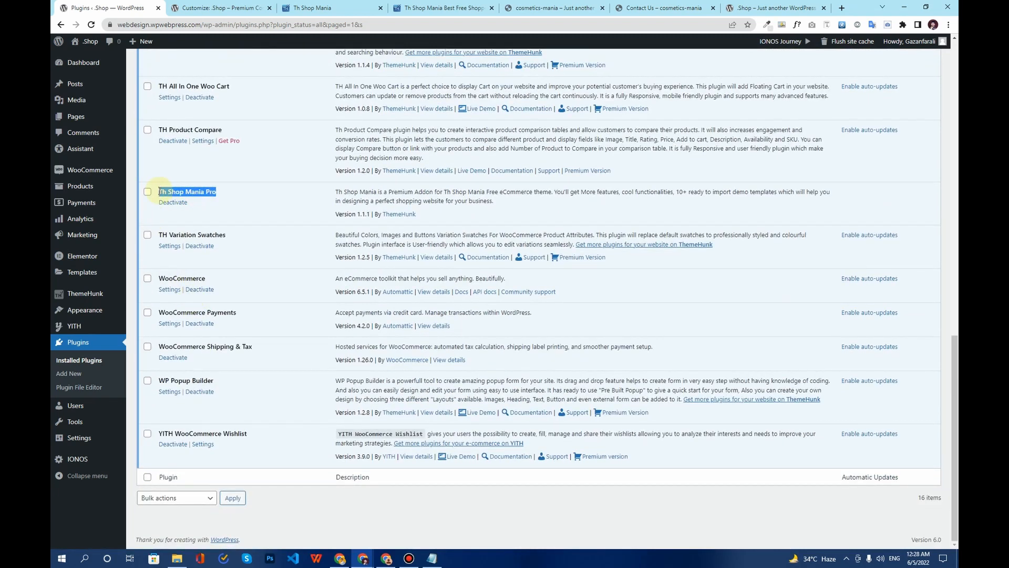
pyautogui.click(226, 204)
pyautogui.scroll(15, 227, 256)
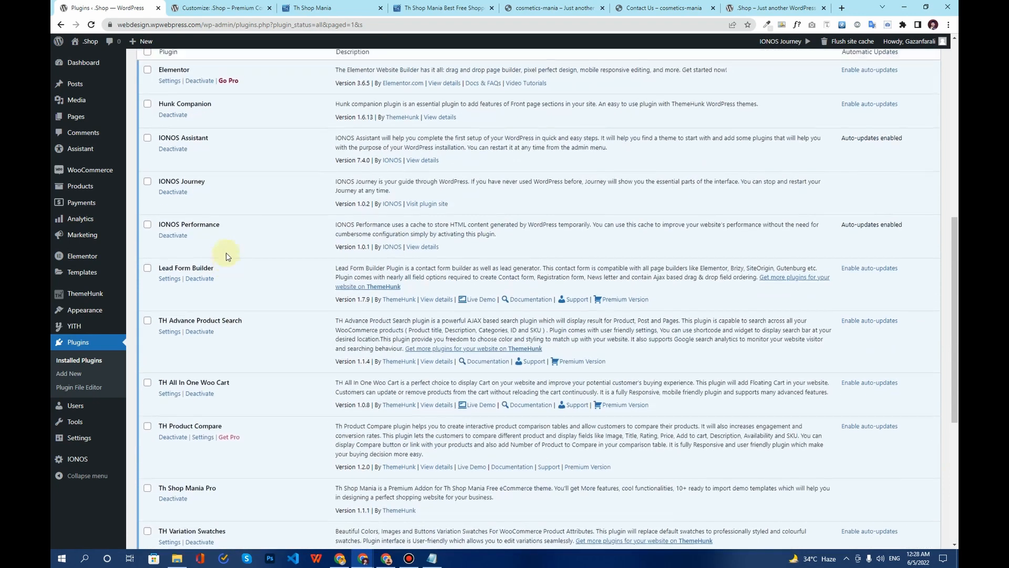
# Reload the theme customizer to load its Pro options, and close the theme documentation and ThemeHunk's Th Shop Mania page.
pyautogui.click(225, 6)
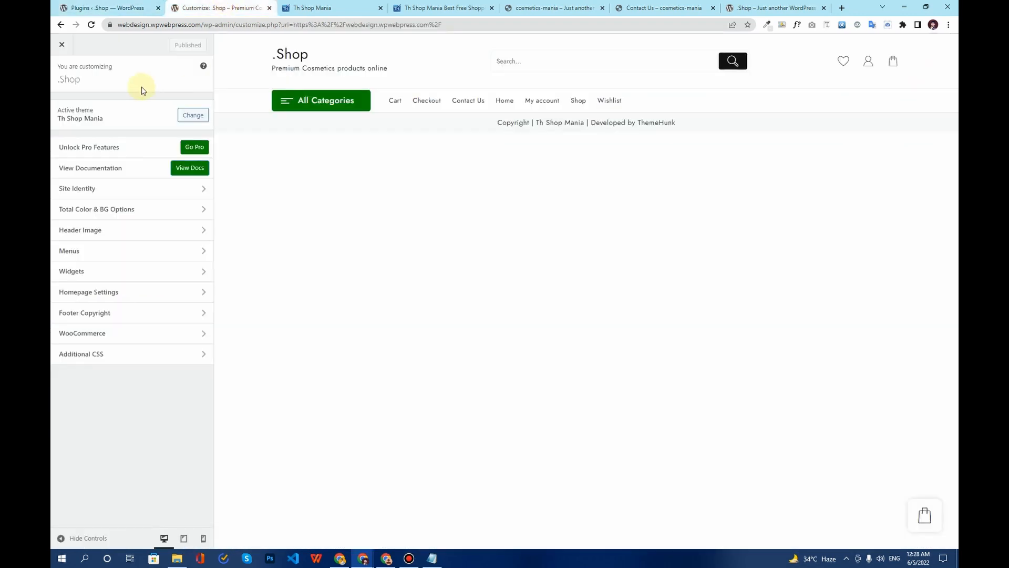
pyautogui.click(89, 24)
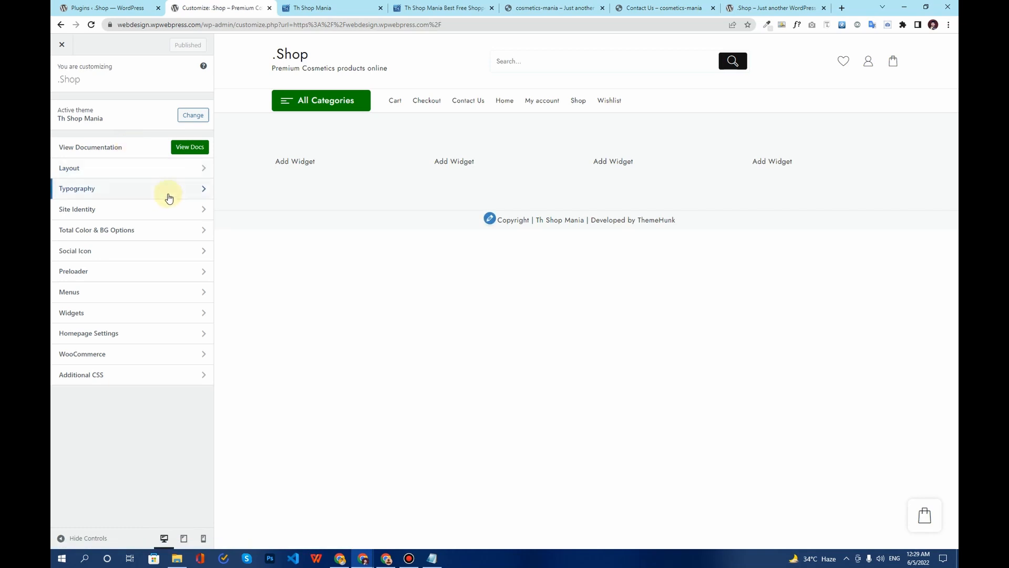
pyautogui.click(362, 6)
pyautogui.hotkey('ctrl', 'w')
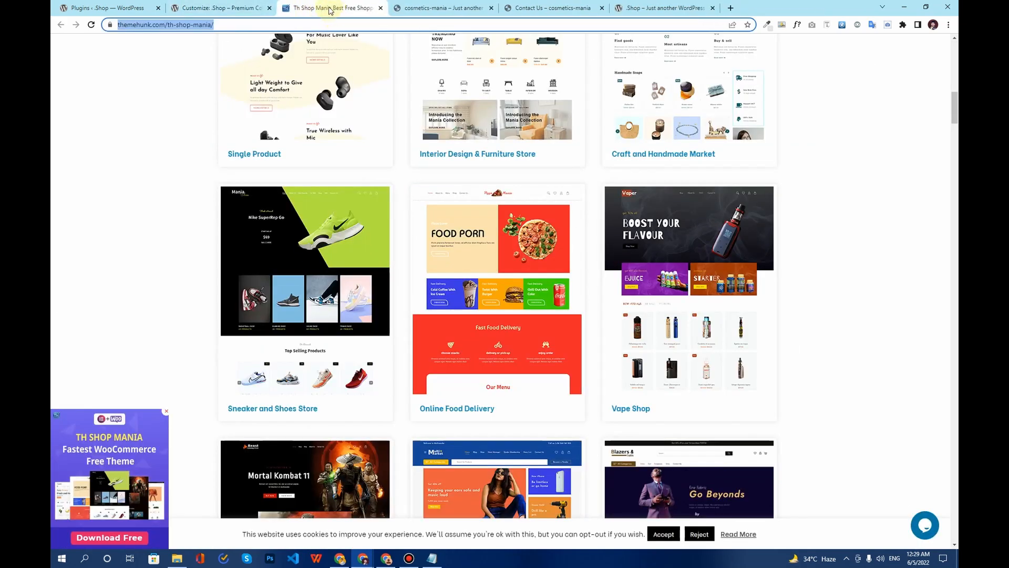
pyautogui.click(380, 8)
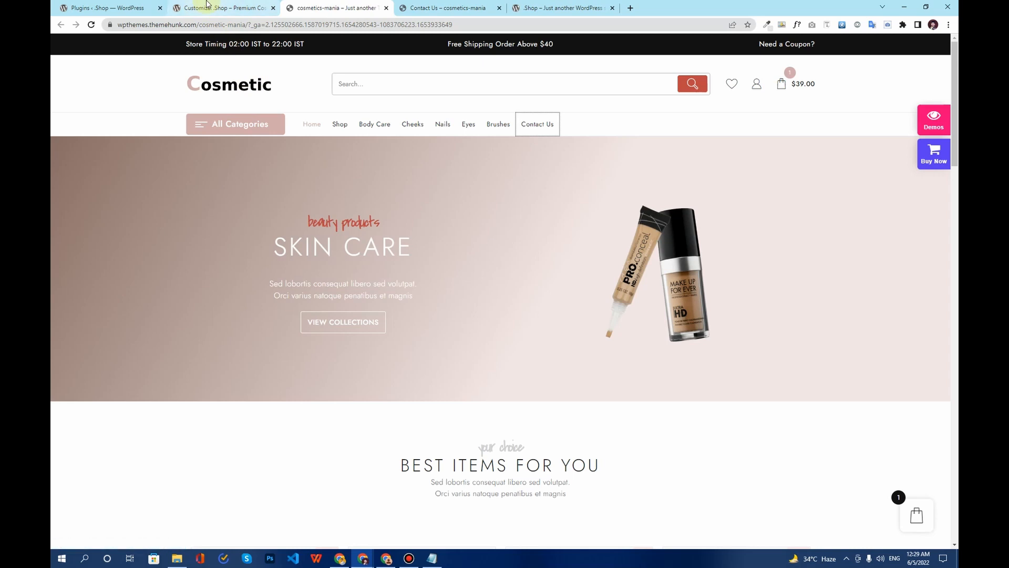
# Switch to the site customizer and set the Main Header layout to the second option, with search bar, category menu and phone icon.
pyautogui.click(223, 7)
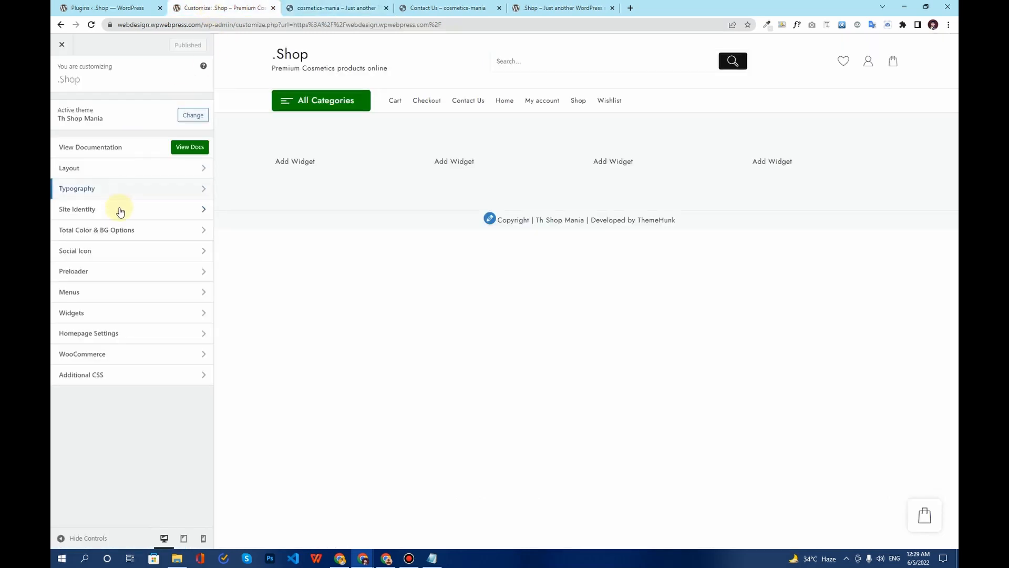
pyautogui.click(99, 174)
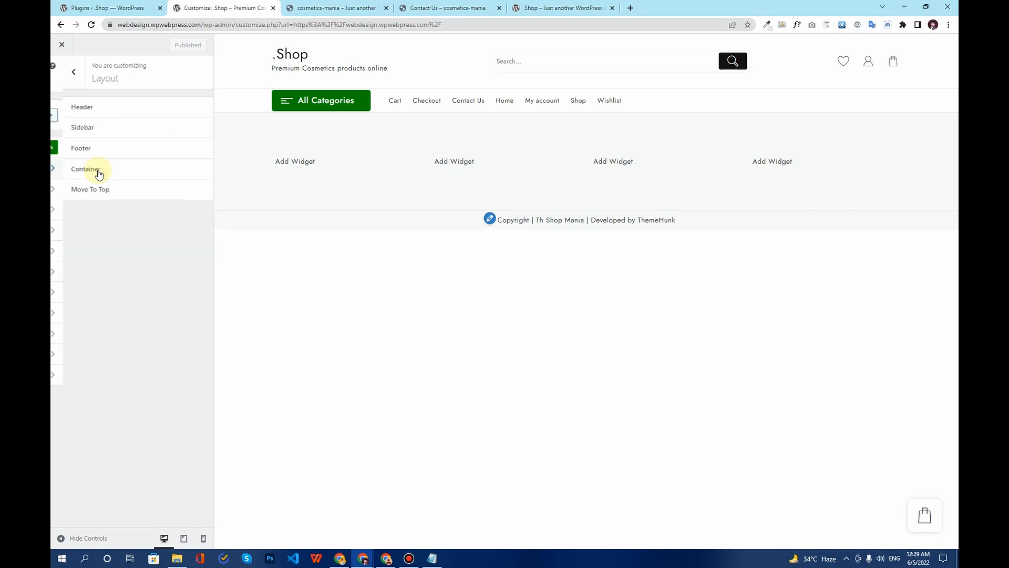
pyautogui.click(99, 111)
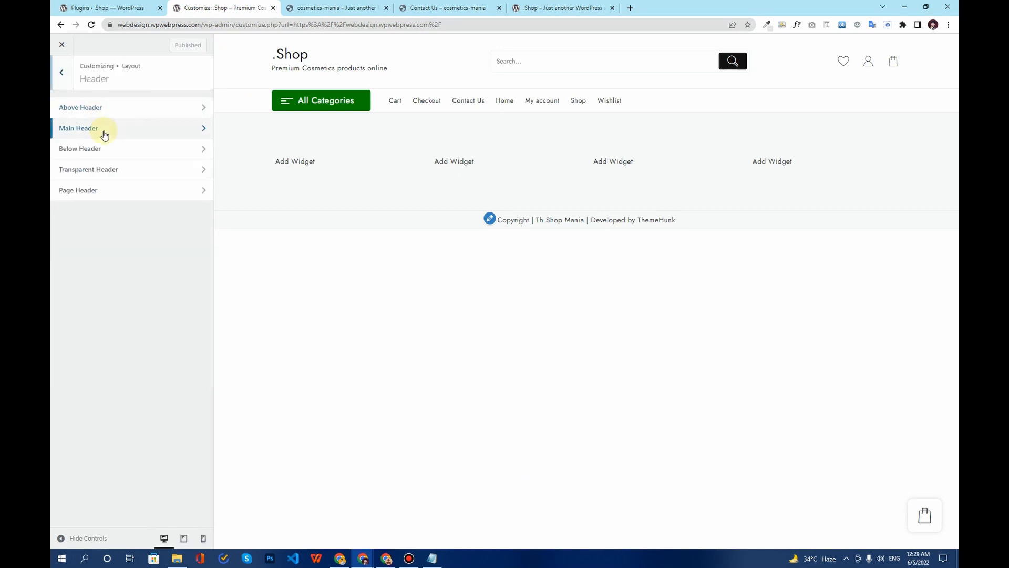
pyautogui.click(105, 135)
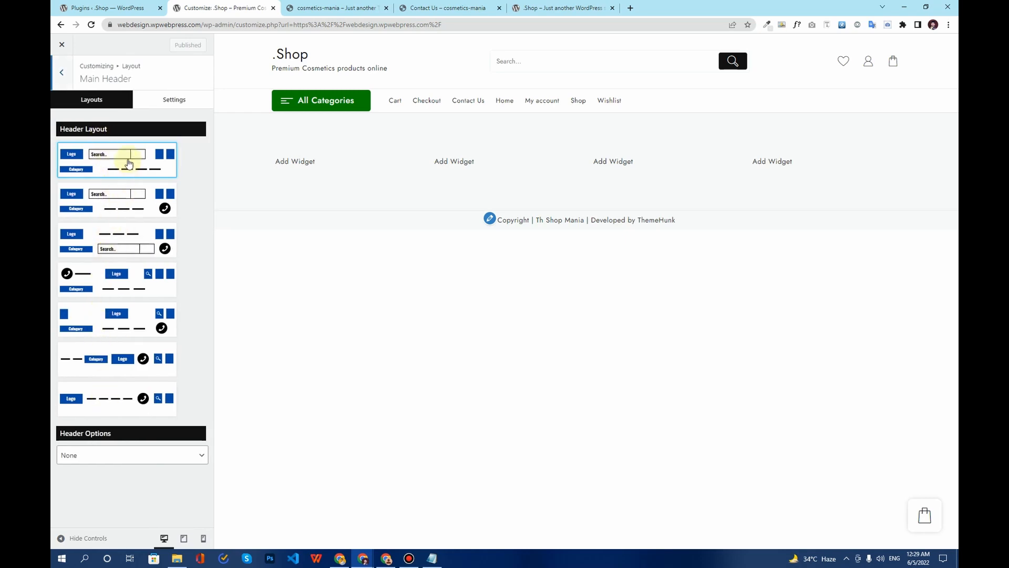
pyautogui.click(122, 205)
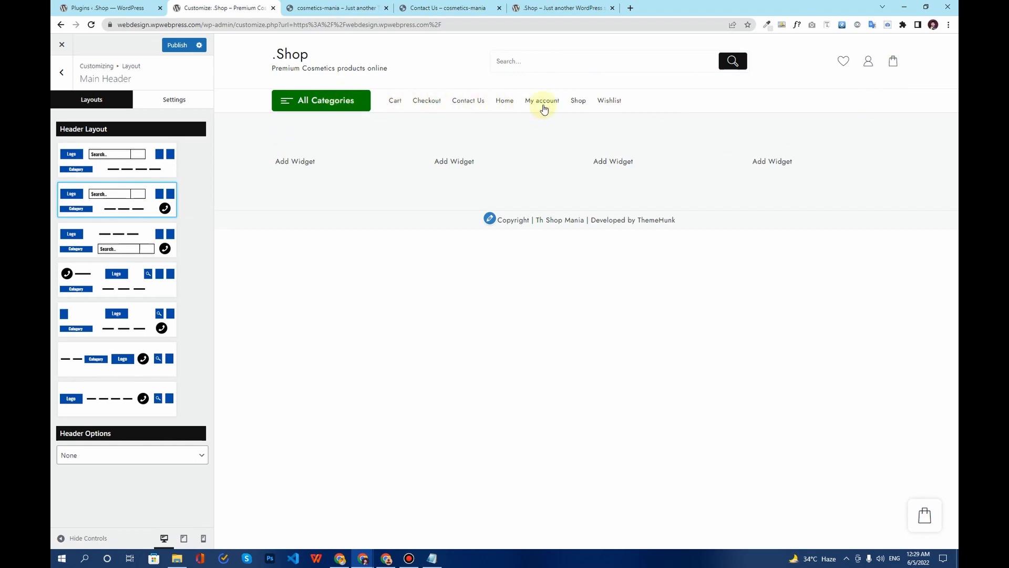
pyautogui.click(63, 75)
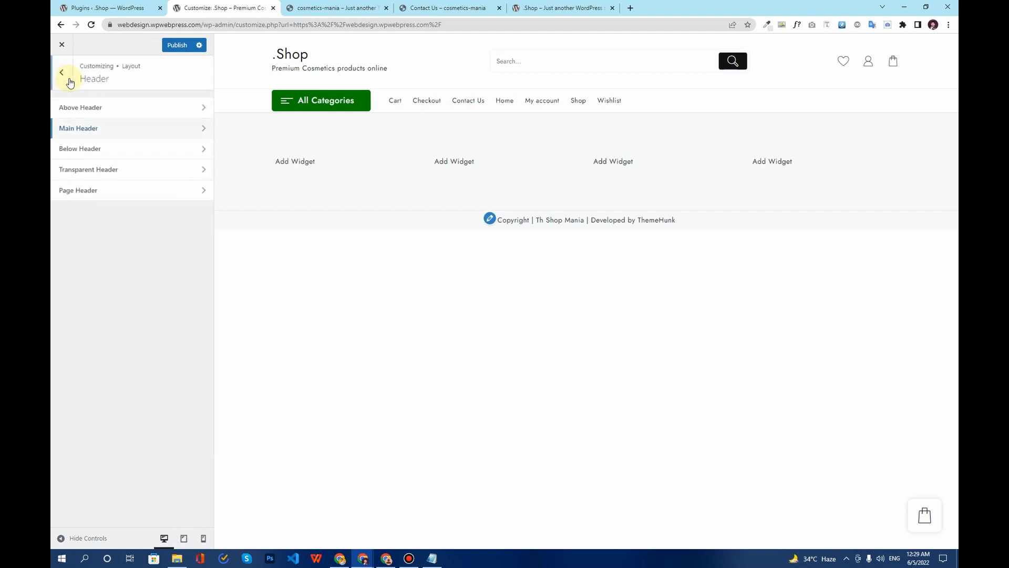
pyautogui.click(70, 82)
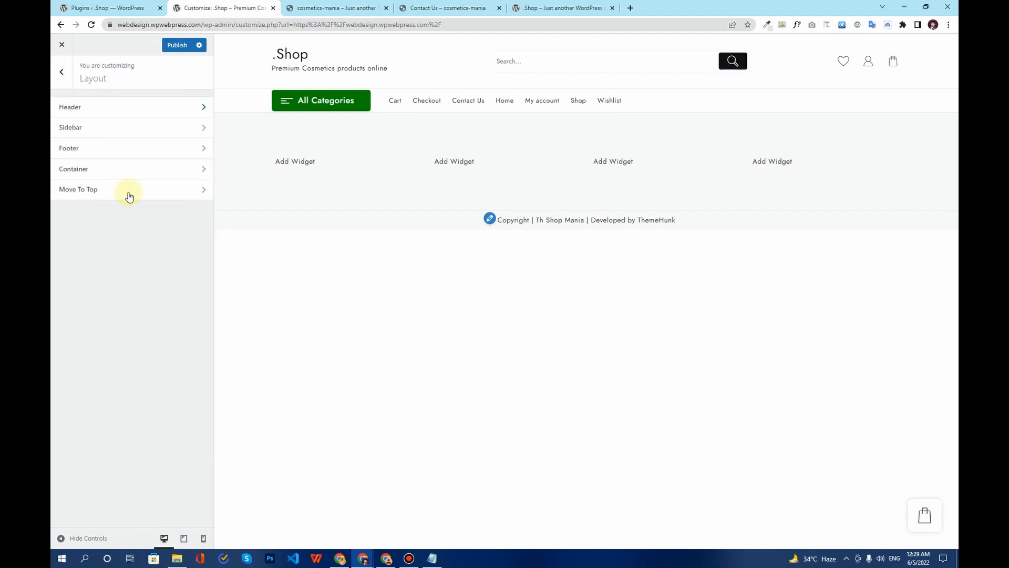
pyautogui.click(61, 79)
# Assign the existing "Menu" to the Main and Sticky locations and publish the changes.
pyautogui.click(116, 301)
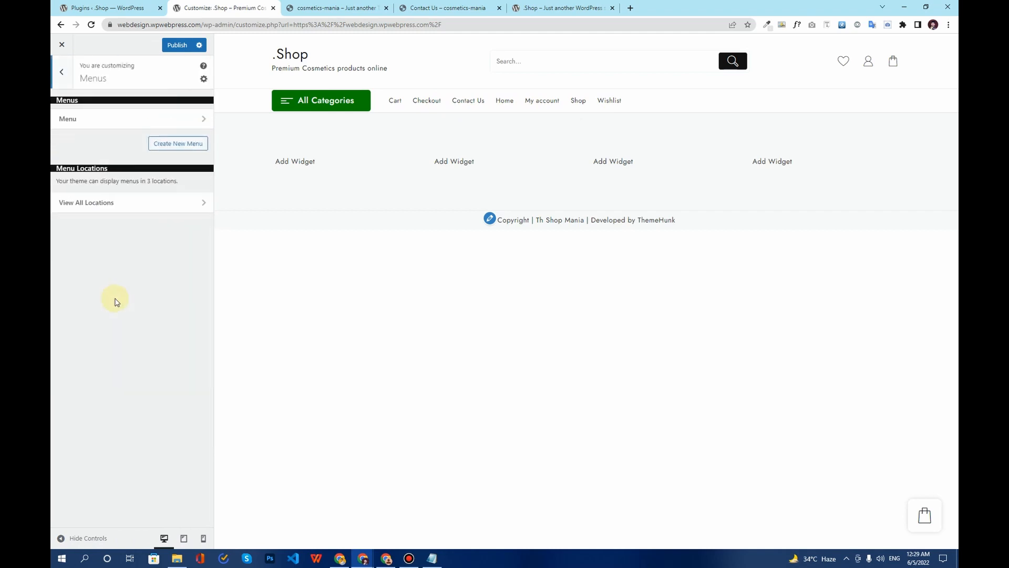
pyautogui.click(117, 124)
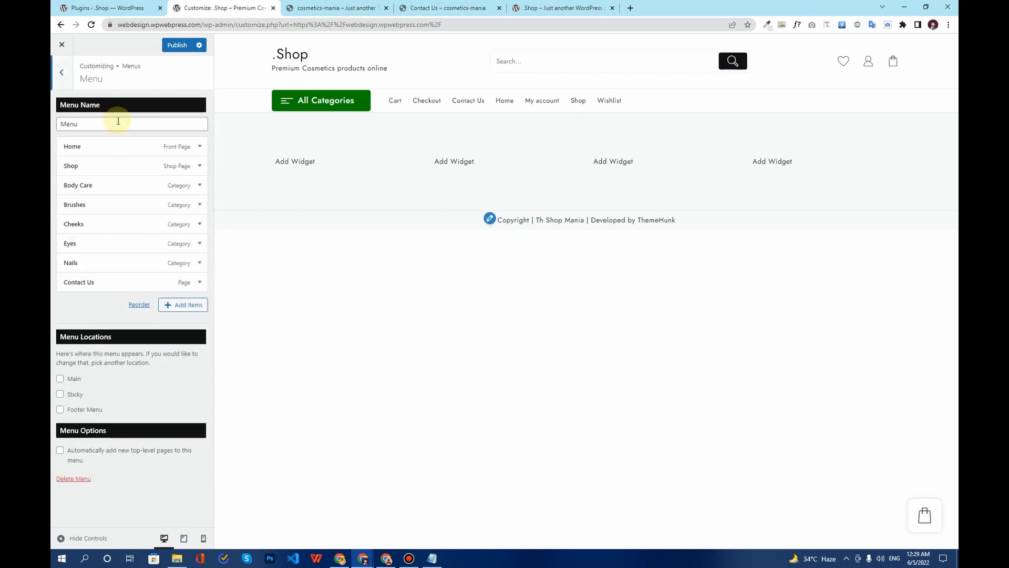
pyautogui.click(61, 382)
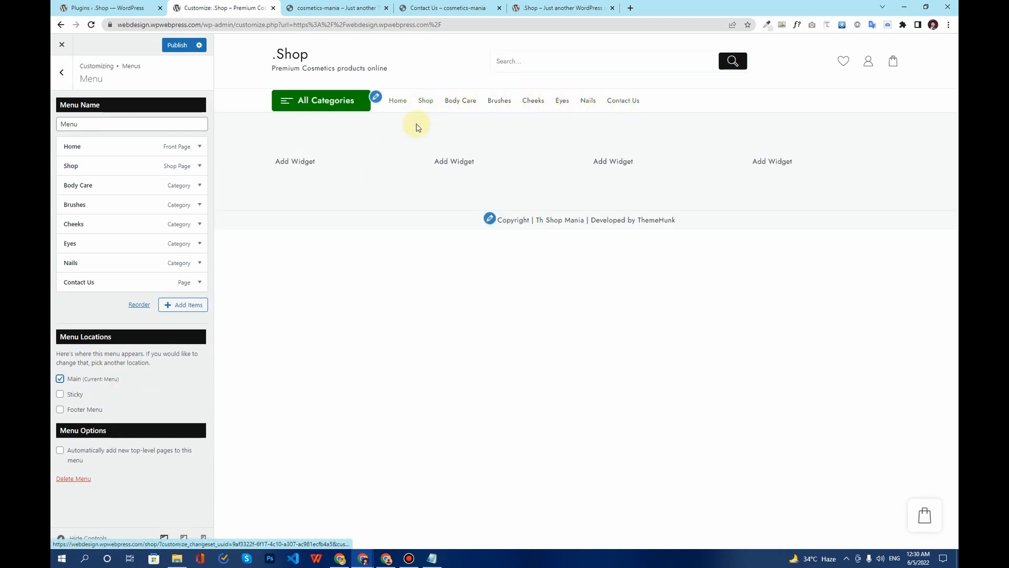
pyautogui.click(178, 47)
pyautogui.click(69, 399)
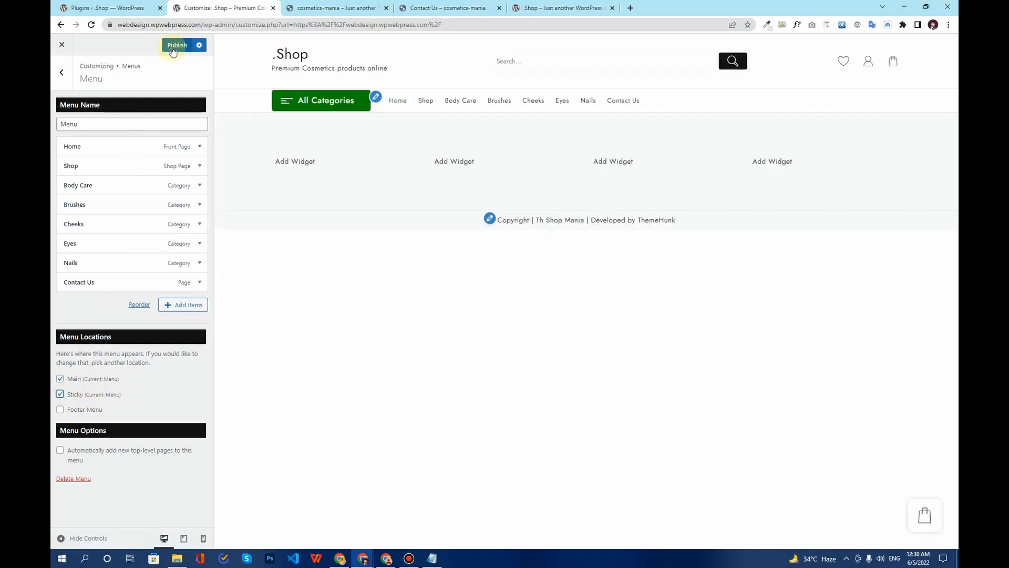
pyautogui.click(177, 45)
pyautogui.click(62, 72)
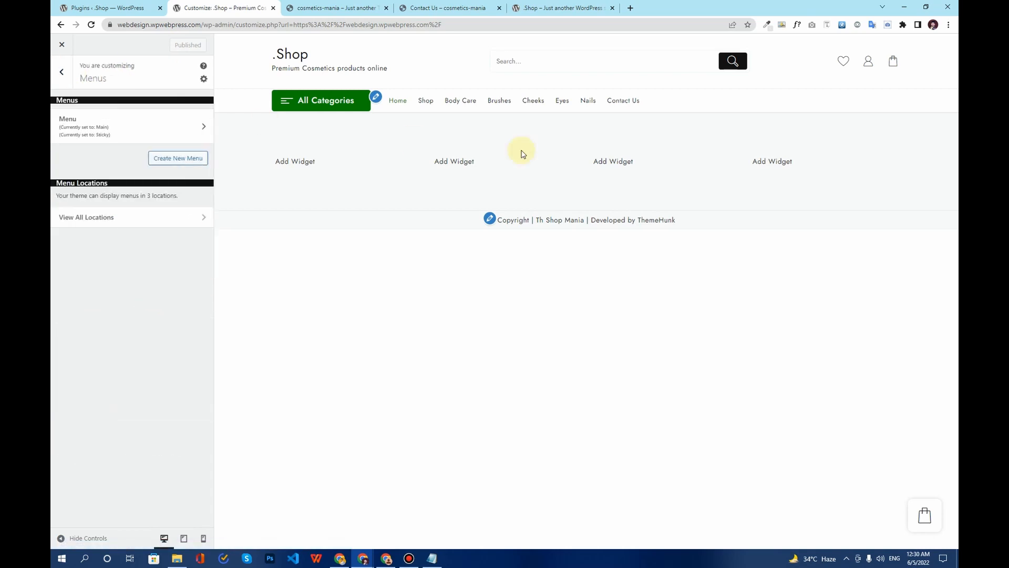
pyautogui.click(62, 73)
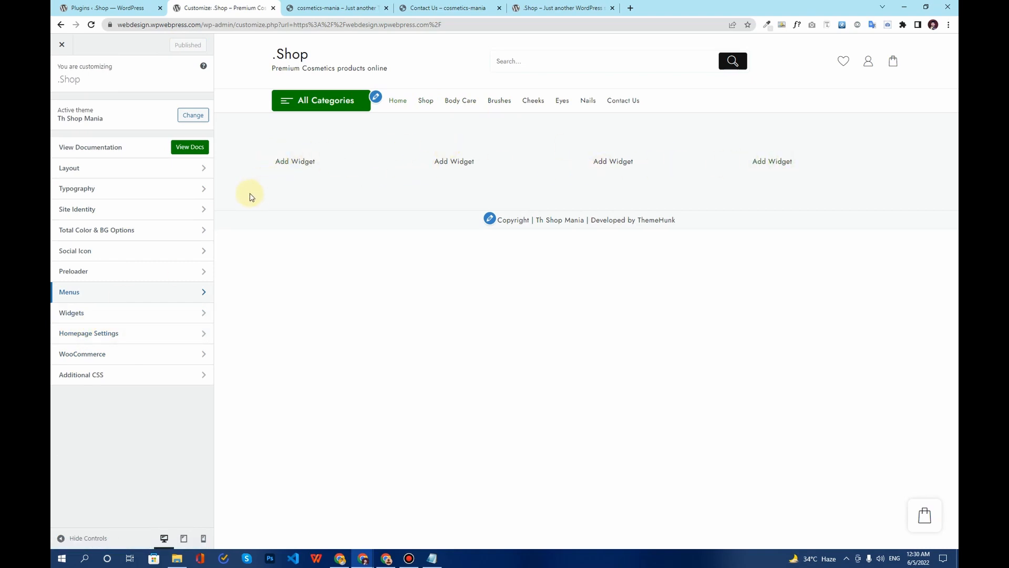
# Try the one-column and two-column Widget Footer layouts and set the Widget Footer layout to none.
pyautogui.click(94, 168)
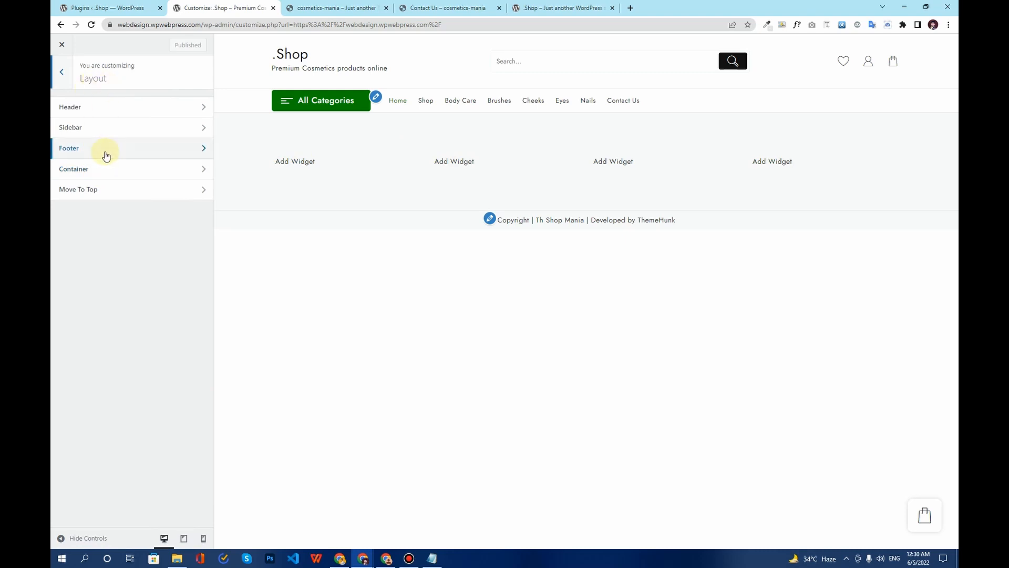
pyautogui.click(106, 154)
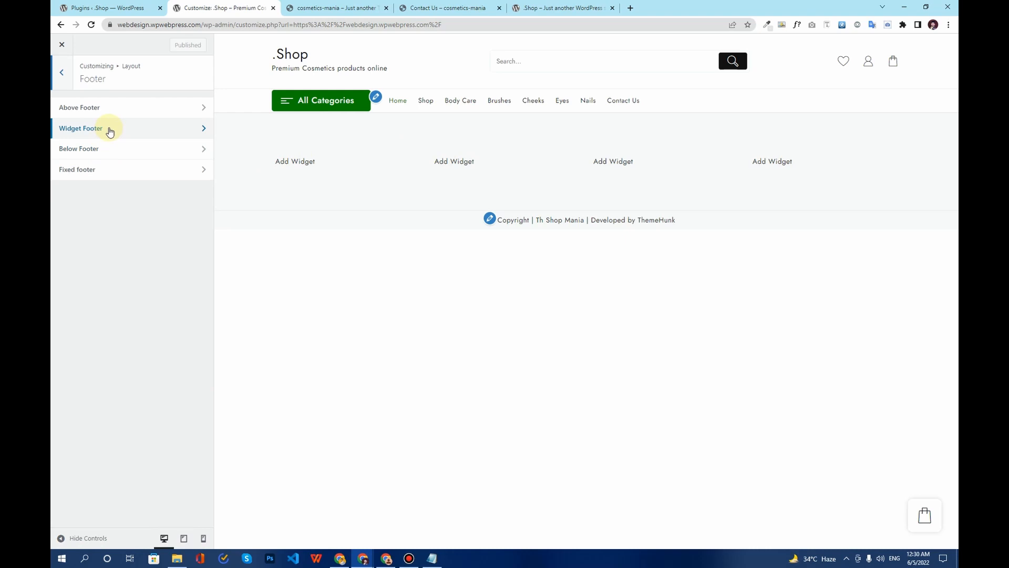
pyautogui.click(110, 131)
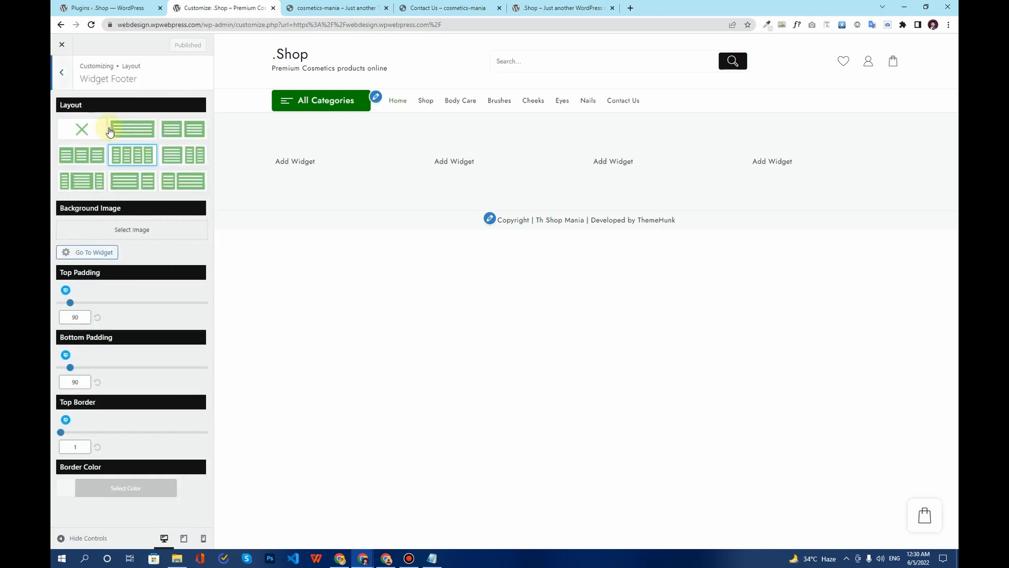
pyautogui.click(80, 136)
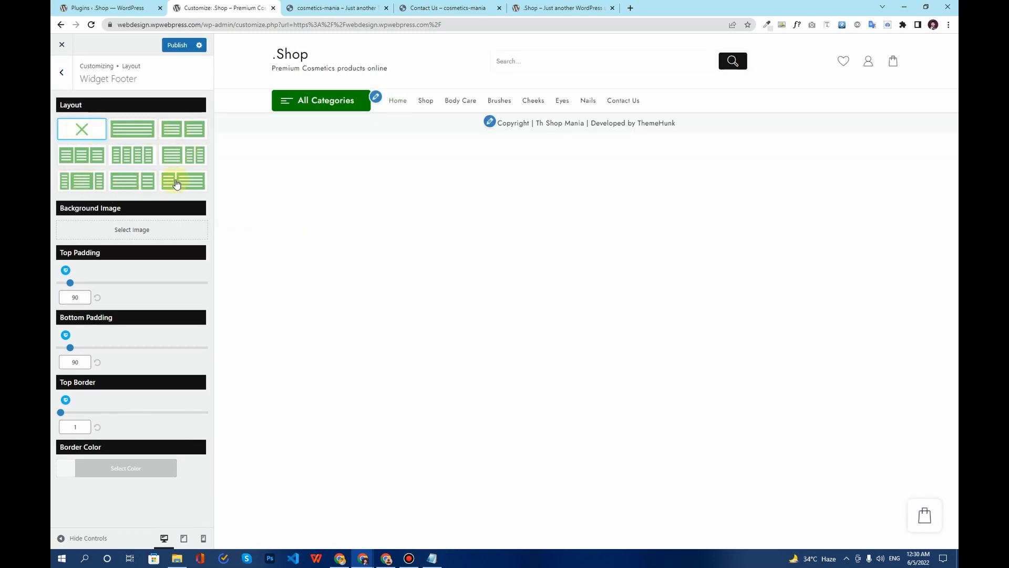
pyautogui.click(132, 130)
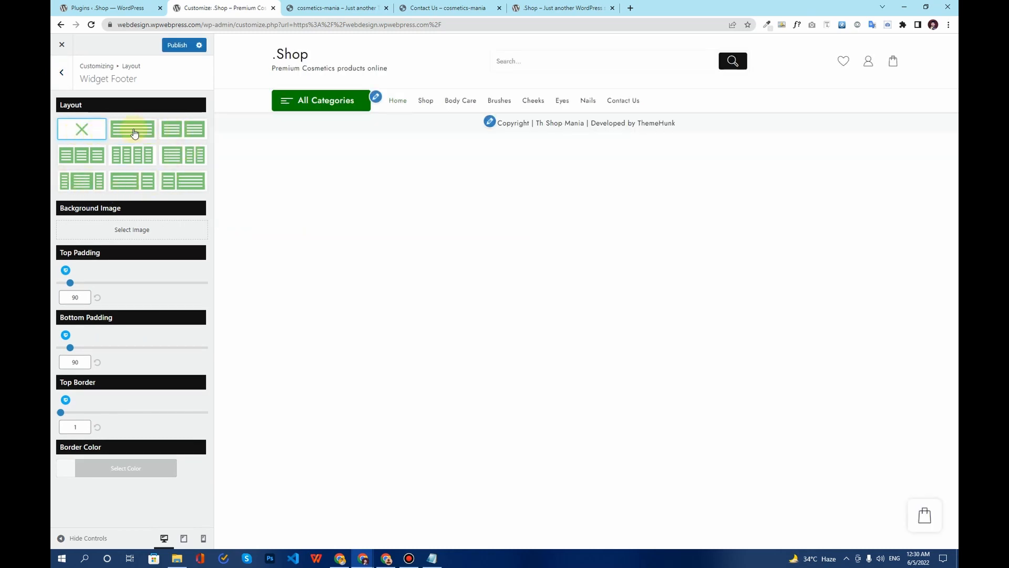
pyautogui.click(175, 135)
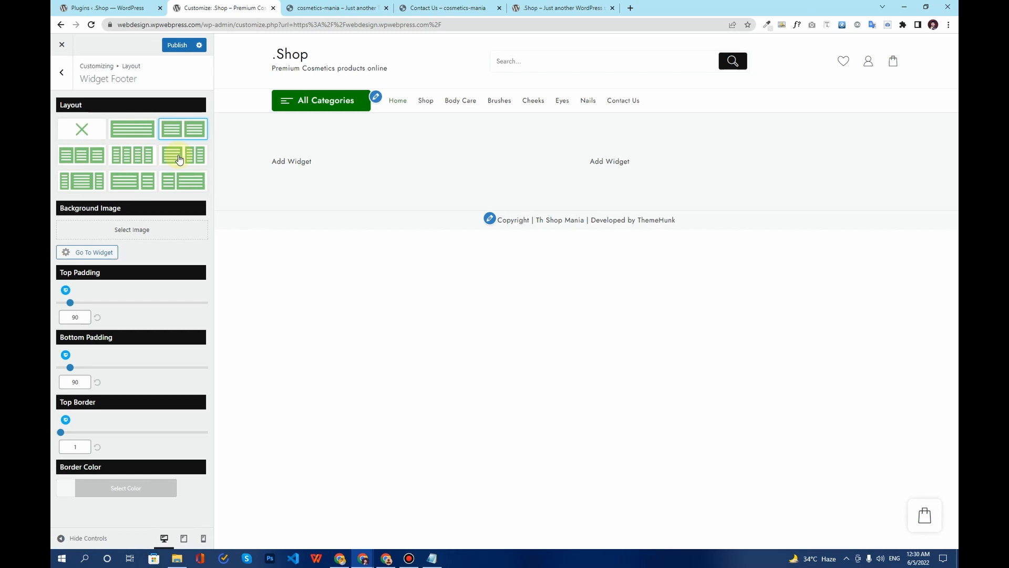
pyautogui.click(90, 137)
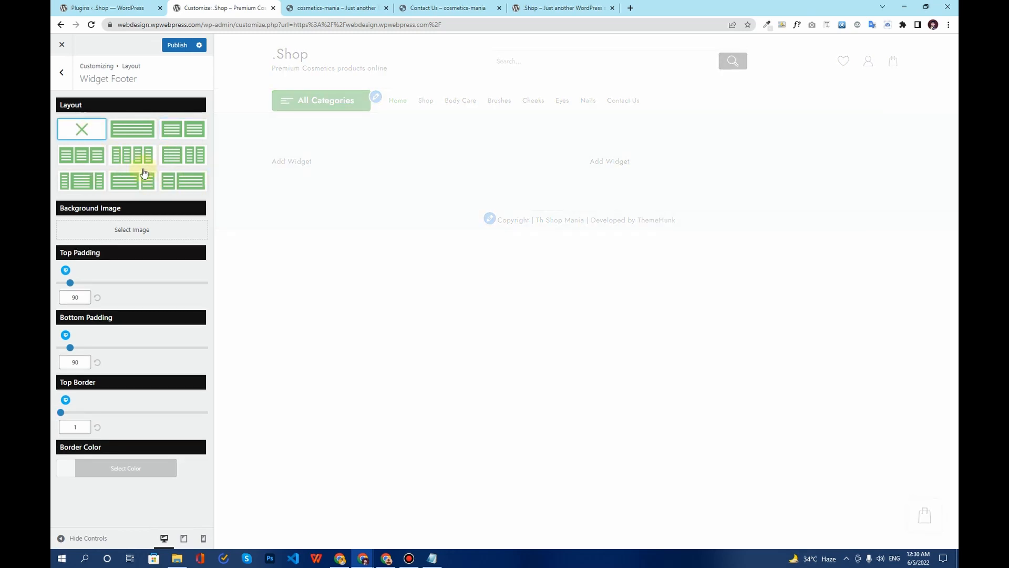
pyautogui.click(61, 73)
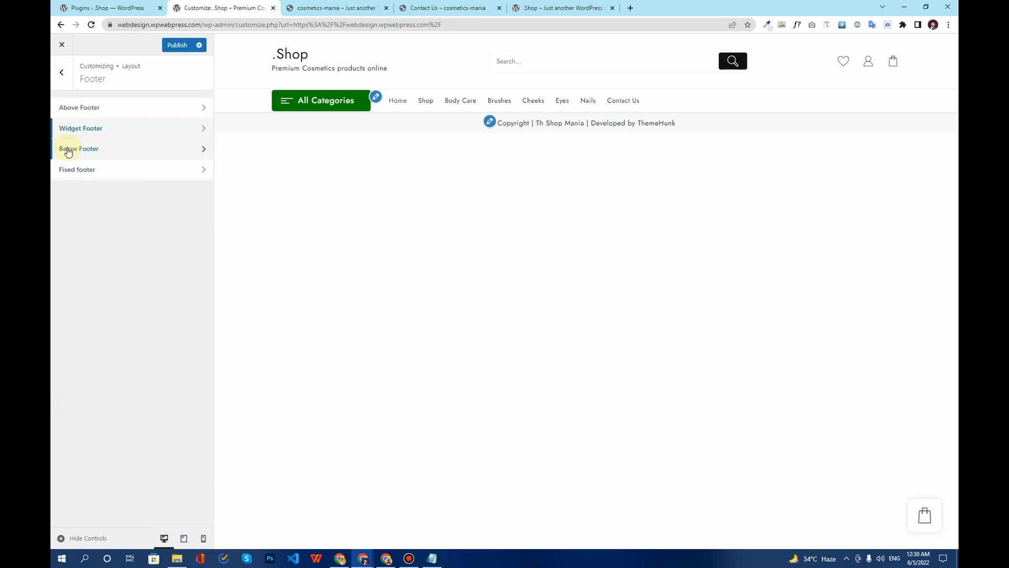
pyautogui.click(59, 87)
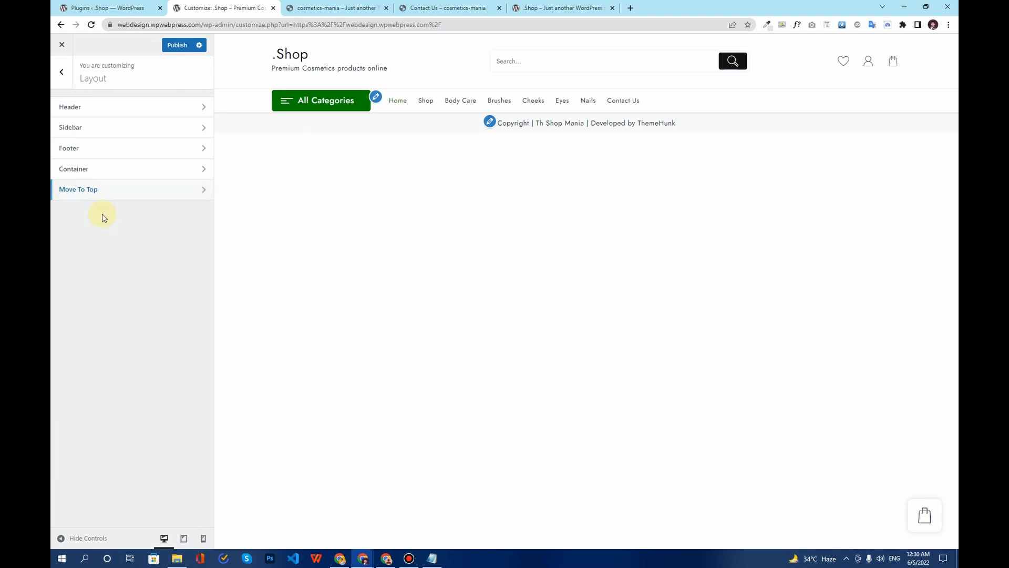
pyautogui.click(62, 84)
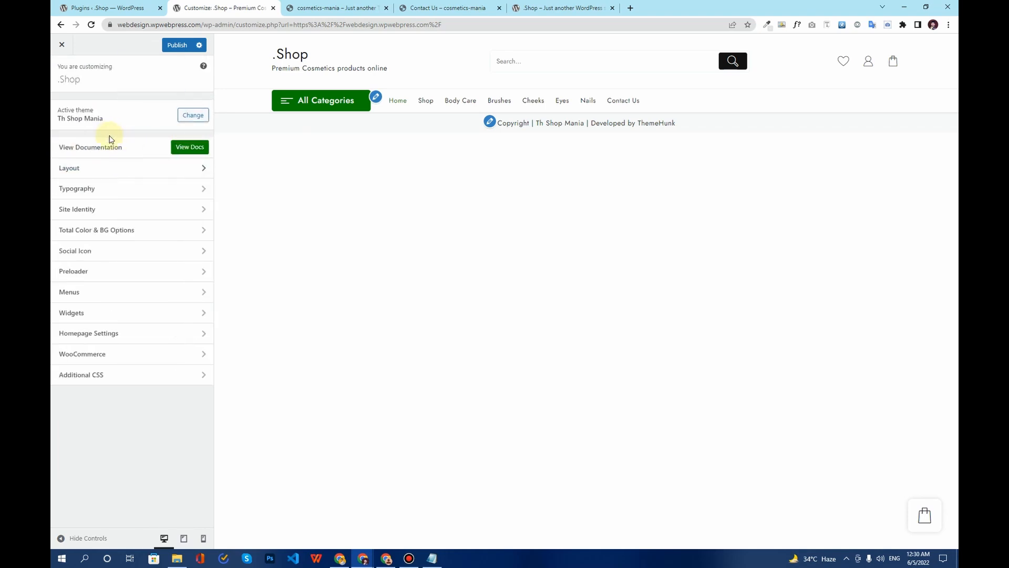
# From the Site Identity logo upload, view the Shop Logo image in the Th shop mania folder and cancel the file selection.
pyautogui.click(102, 214)
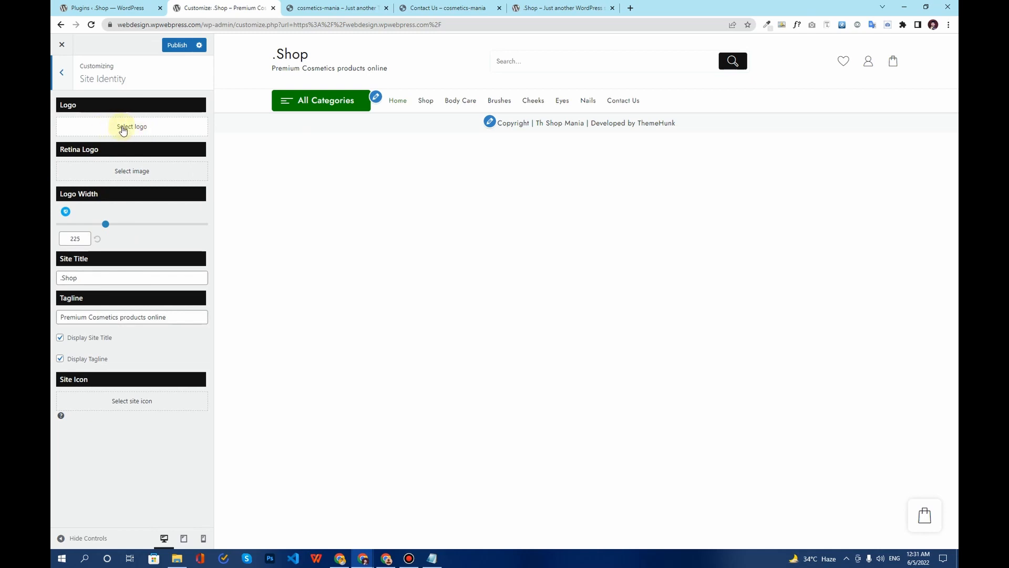
pyautogui.click(122, 129)
pyautogui.click(506, 273)
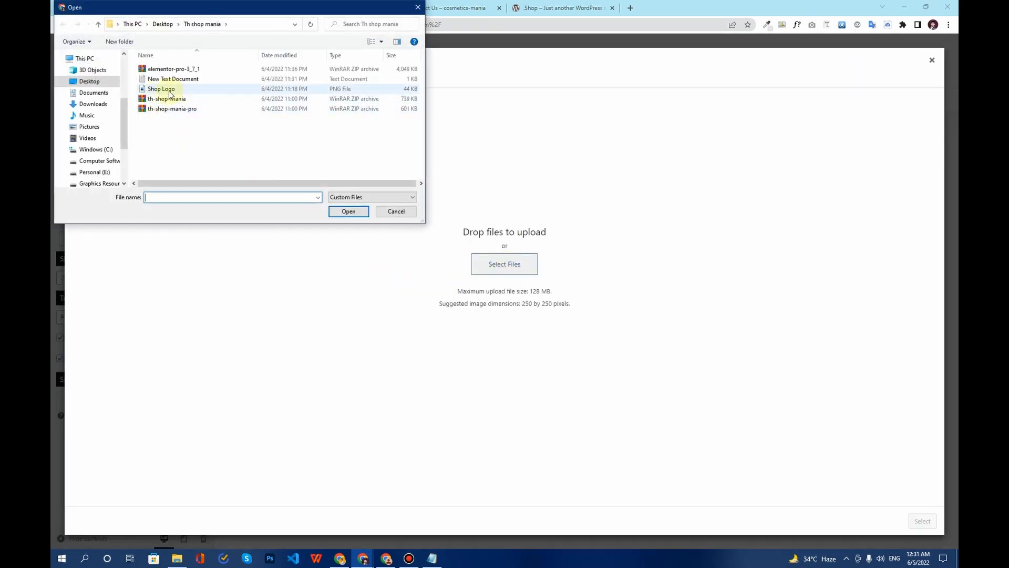
pyautogui.click(169, 90)
pyautogui.rightClick(168, 91)
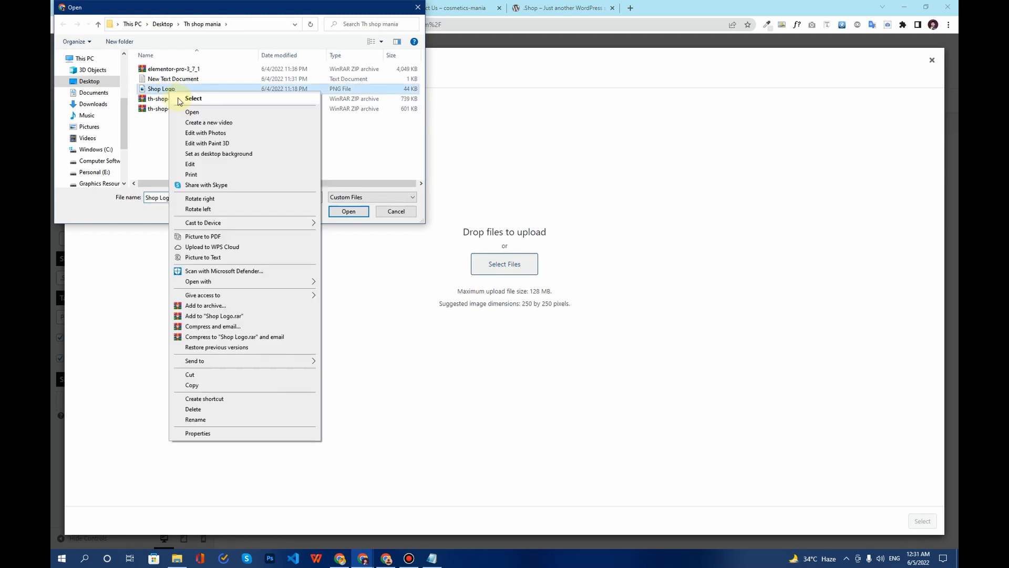
pyautogui.click(192, 114)
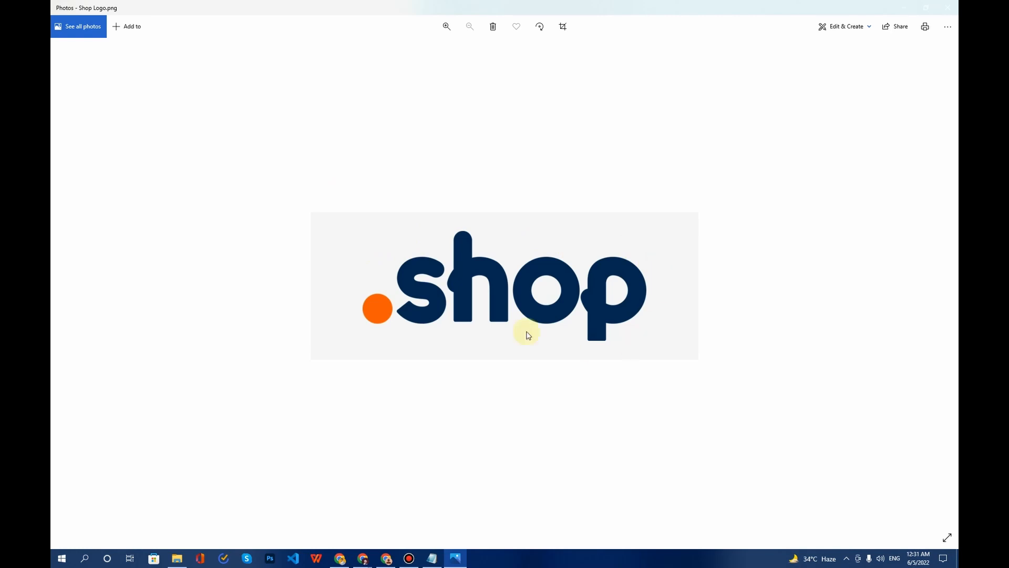
pyautogui.click(948, 8)
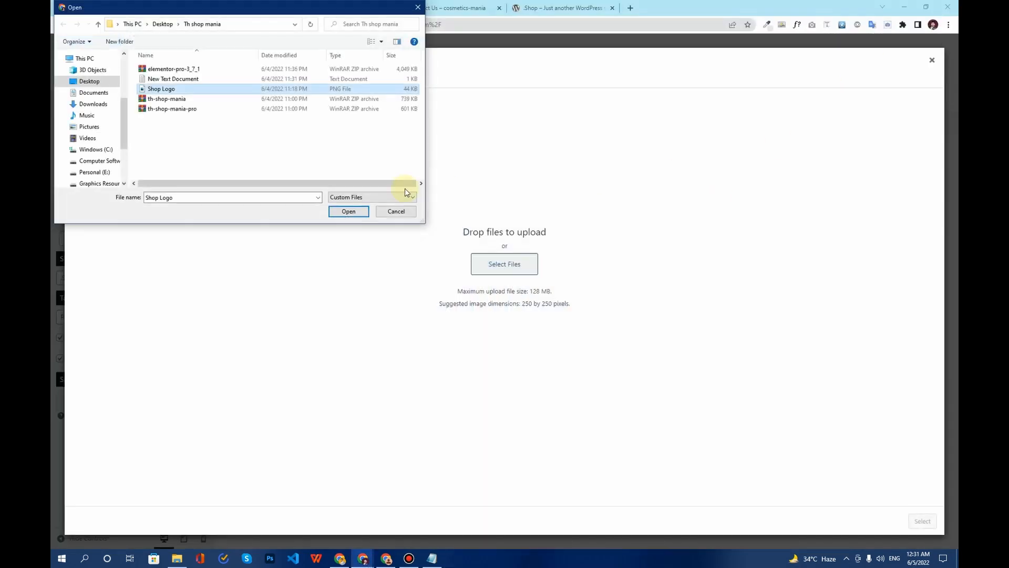
pyautogui.click(407, 214)
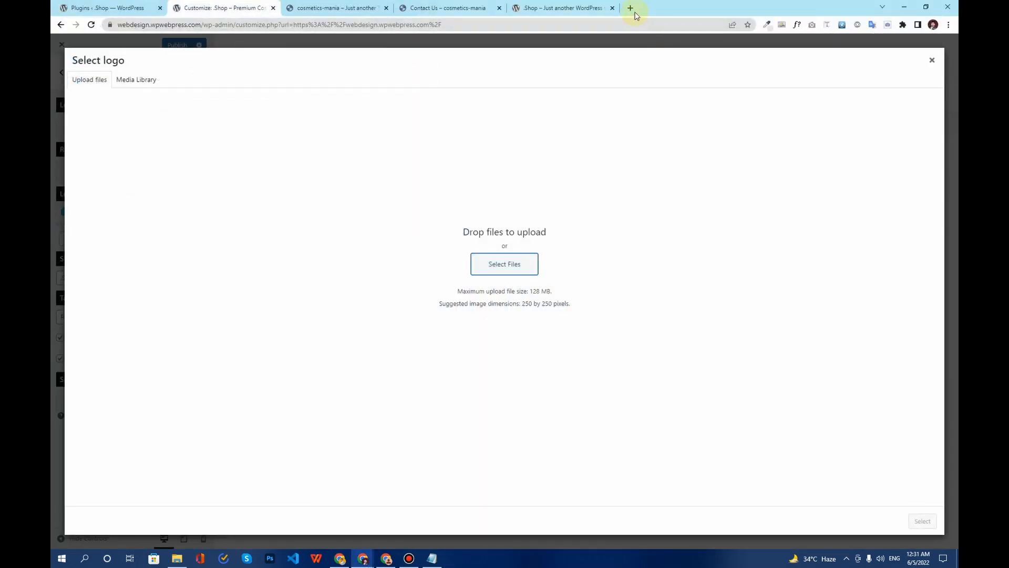
# Search the web for "remove background" in a new browser tab and open the remove.bg site.
pyautogui.click(631, 8)
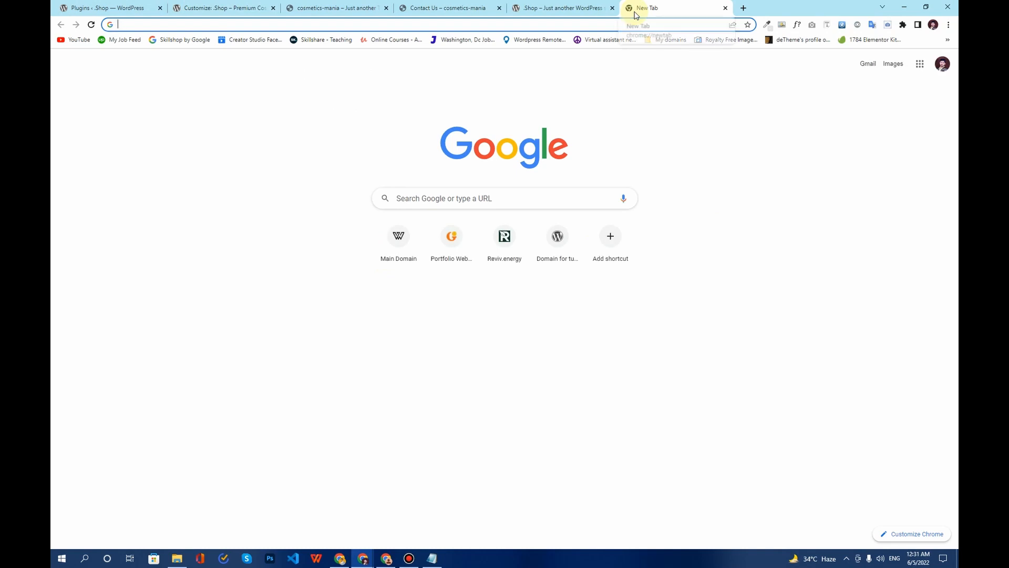
pyautogui.write('remo')
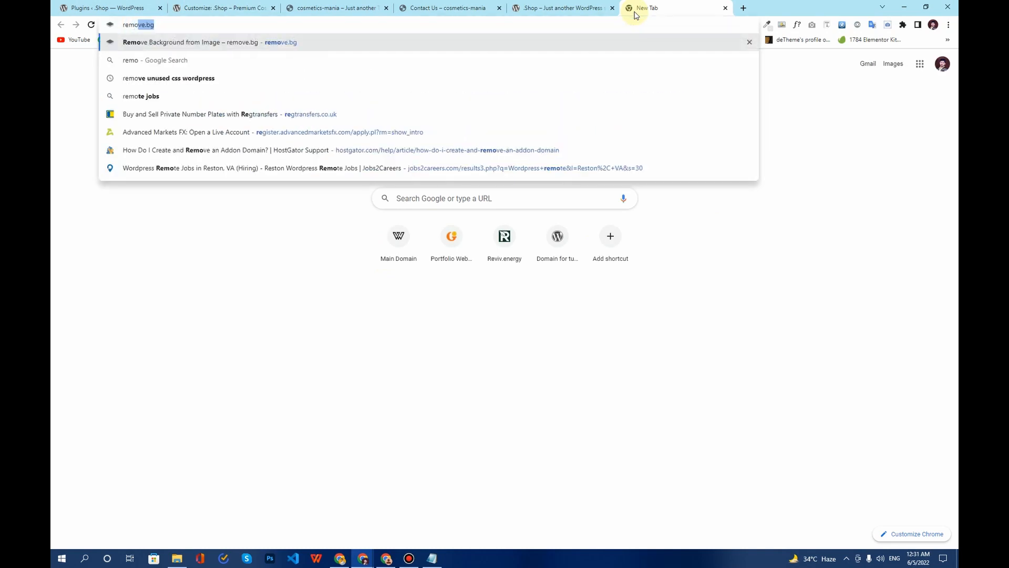
pyautogui.write('ve background')
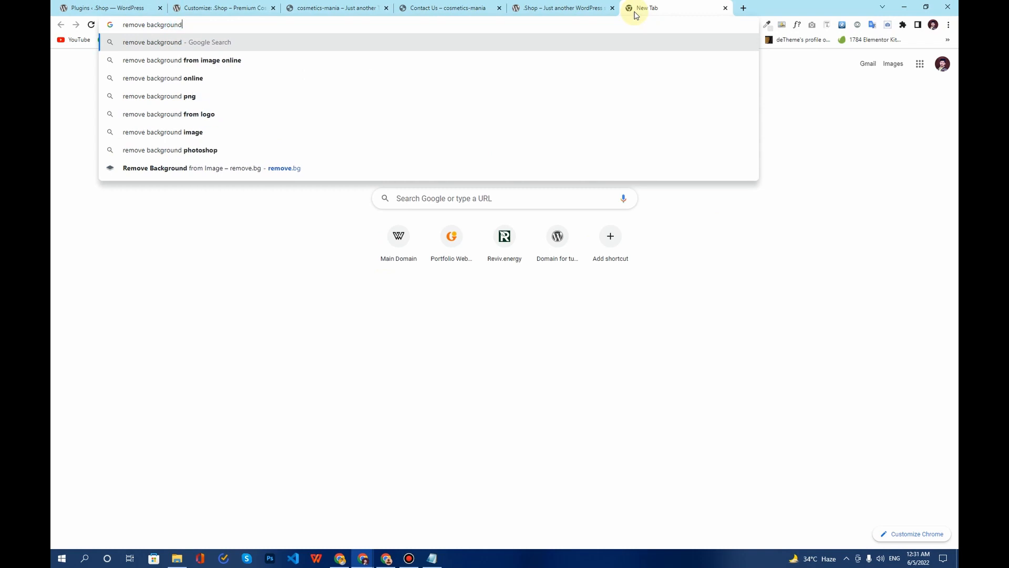
pyautogui.press('Return')
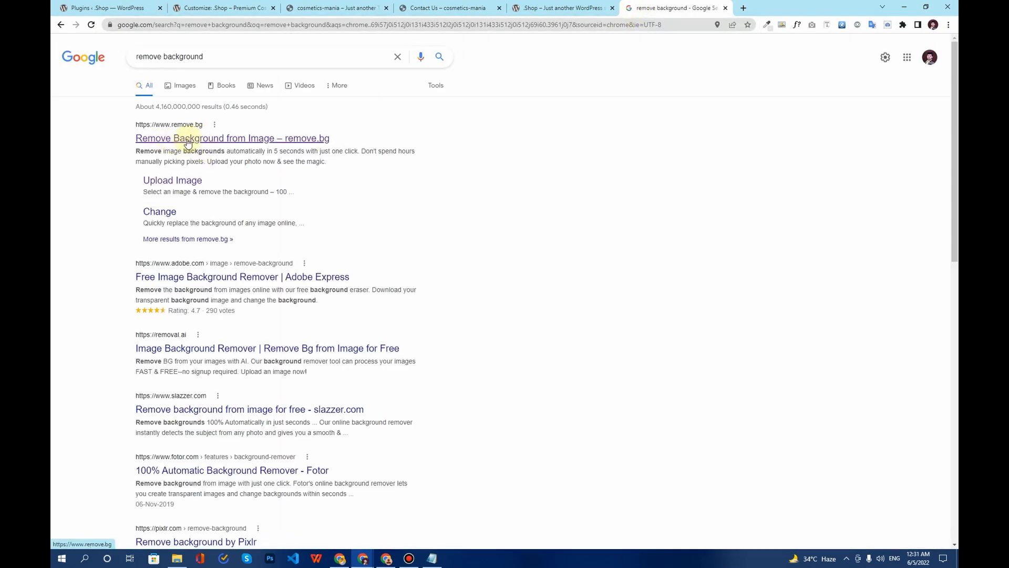
pyautogui.click(195, 139)
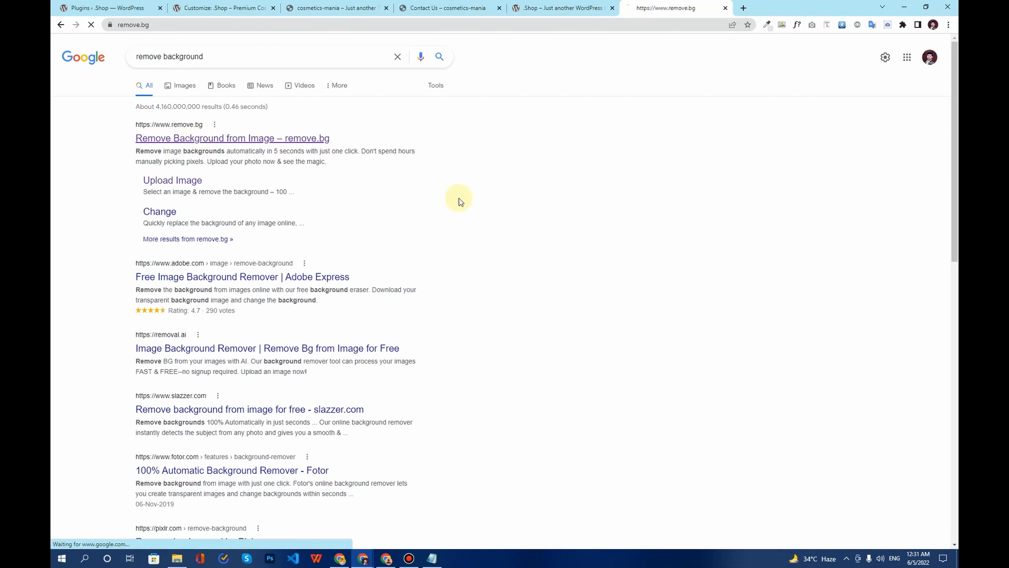
# Upload the Shop Logo image for background removal and download the transparent preview-size image.
pyautogui.click(633, 247)
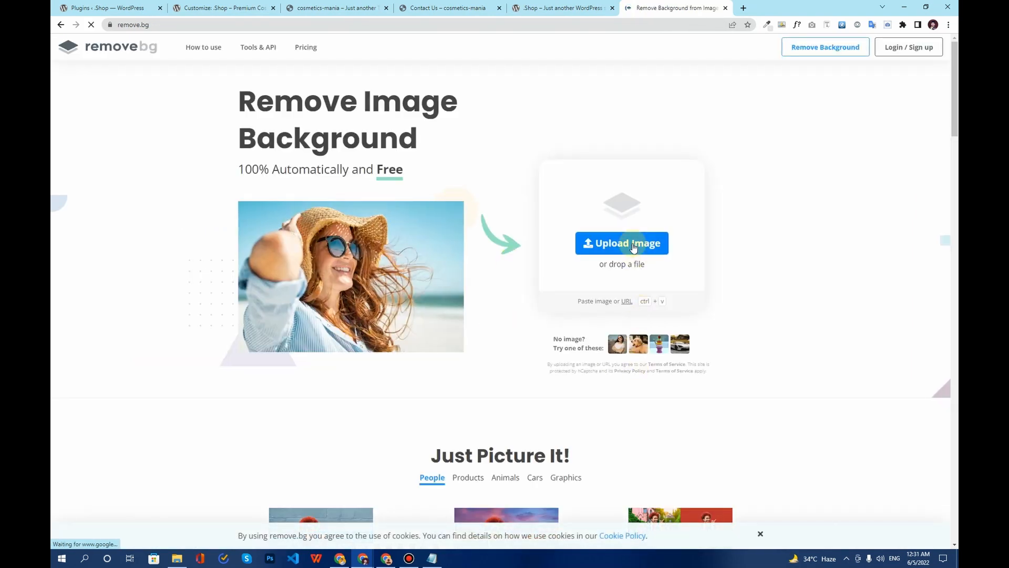
pyautogui.doubleClick(161, 89)
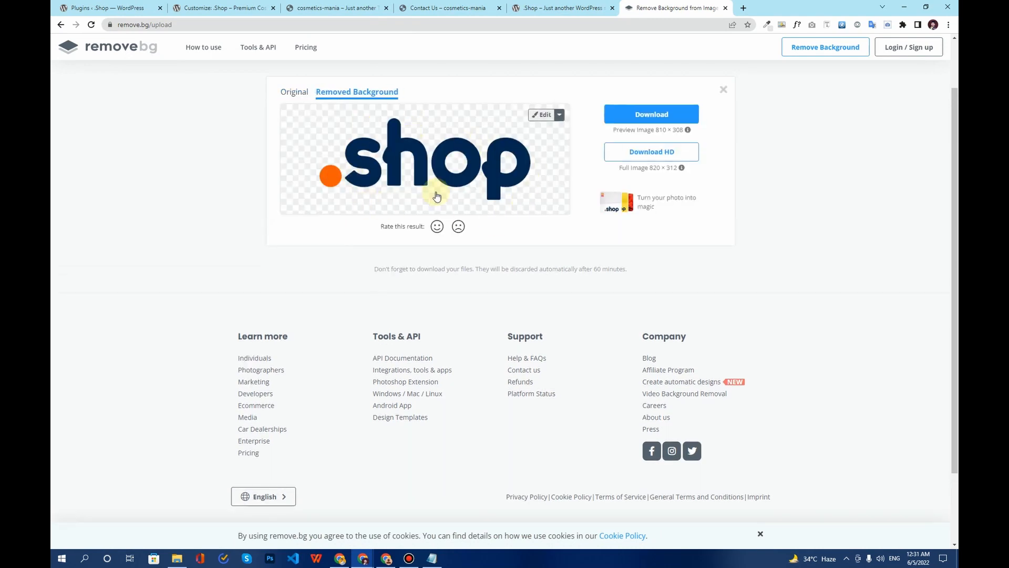
pyautogui.click(664, 119)
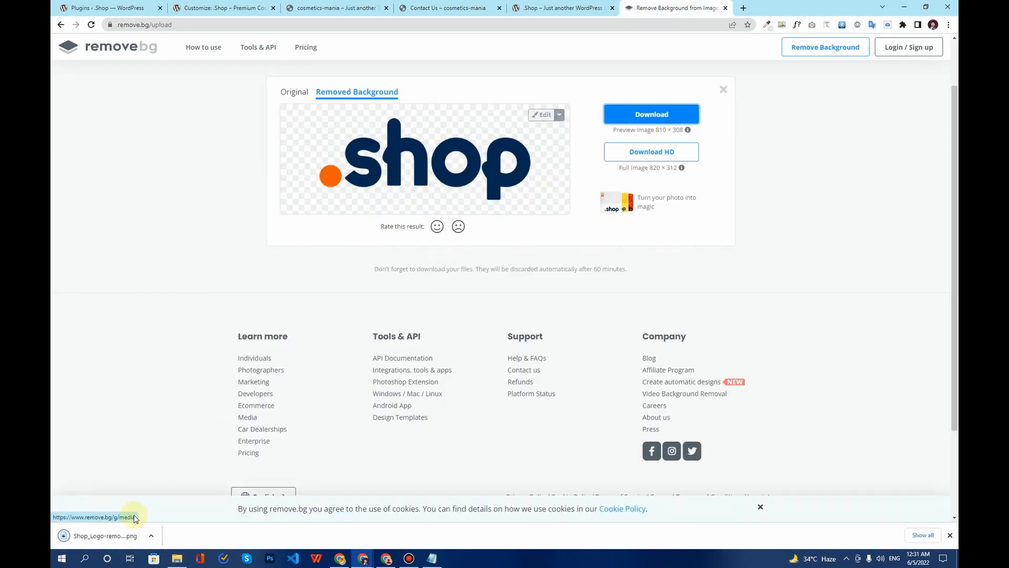
# Back in the site customizer, upload the downloaded Shop_Logo-removebg-preview.png and select it as the site logo.
pyautogui.click(257, 10)
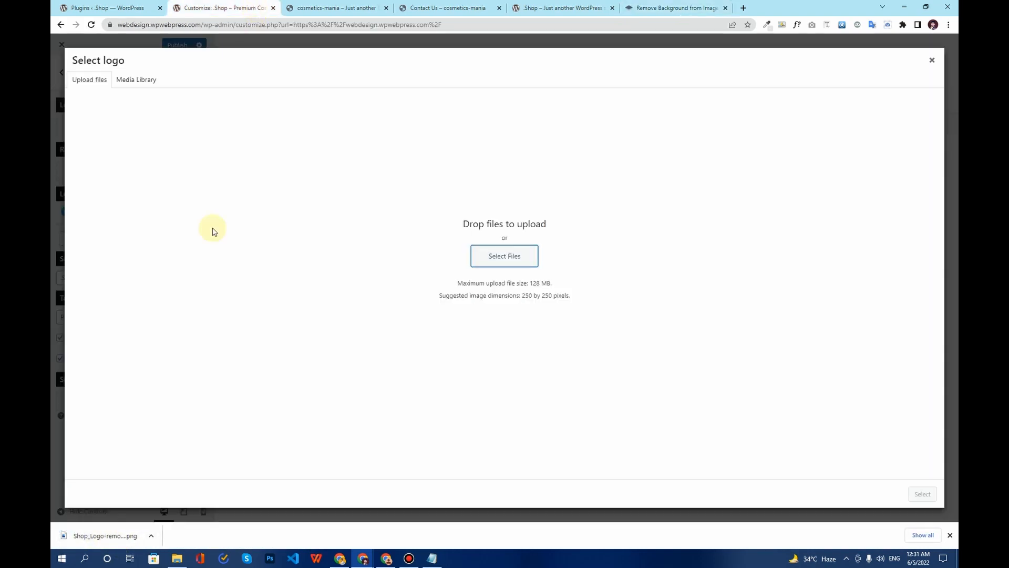
pyautogui.moveTo(101, 534); pyautogui.dragTo(417, 293)
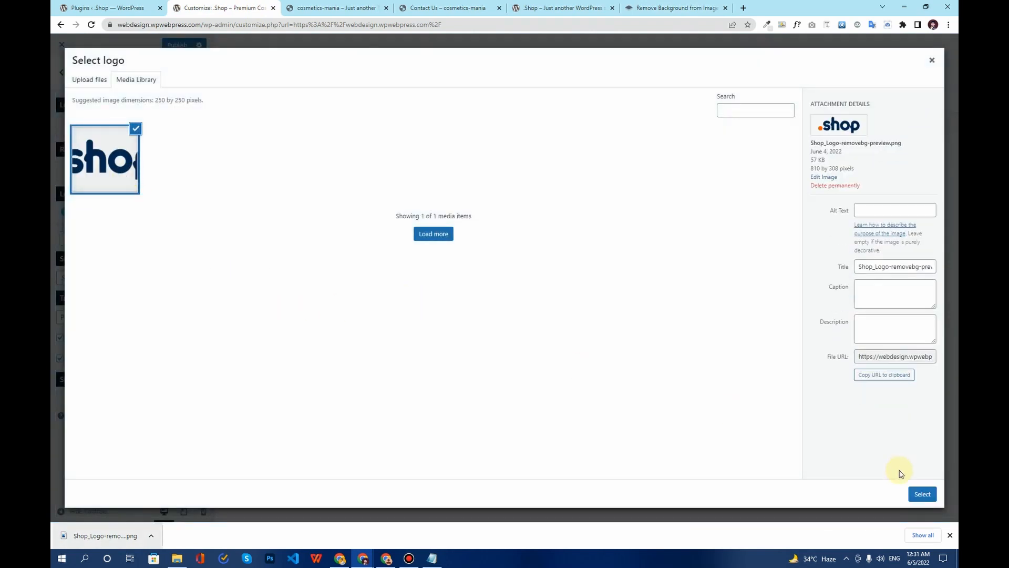
pyautogui.click(921, 494)
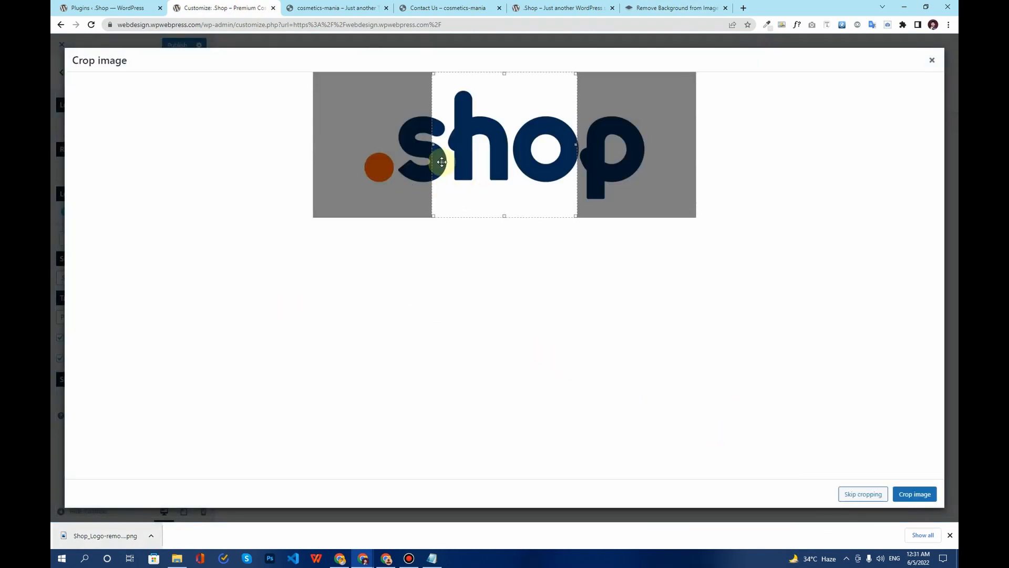
# Crop the logo image closely around the full ".shop" lettering, including the orange dot, trimming the margins on all four sides.
pyautogui.moveTo(423, 144); pyautogui.dragTo(359, 147)
pyautogui.moveTo(576, 142); pyautogui.dragTo(652, 143)
pyautogui.moveTo(509, 212); pyautogui.dragTo(511, 203)
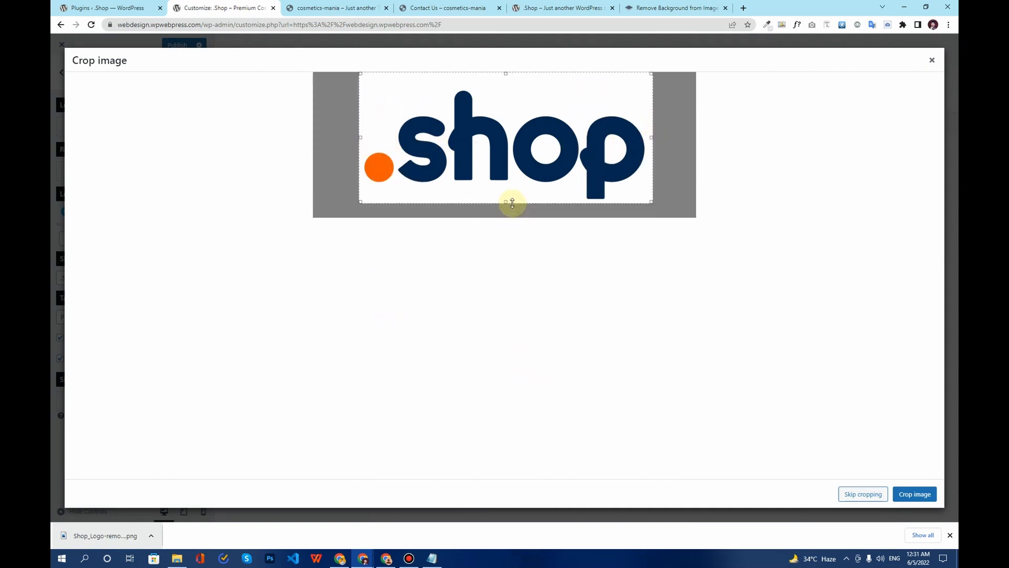
pyautogui.moveTo(507, 74); pyautogui.dragTo(508, 88)
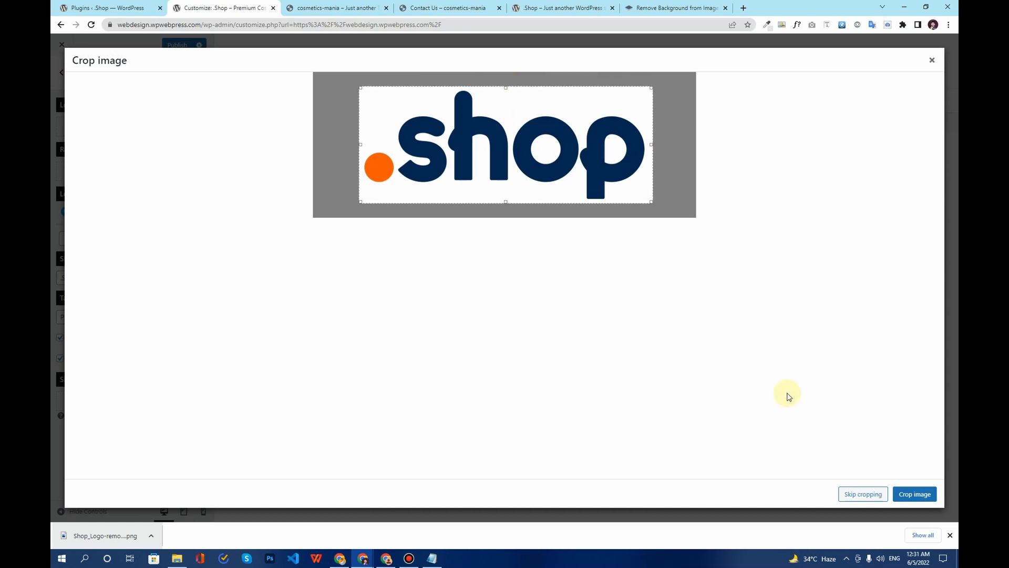
pyautogui.click(917, 494)
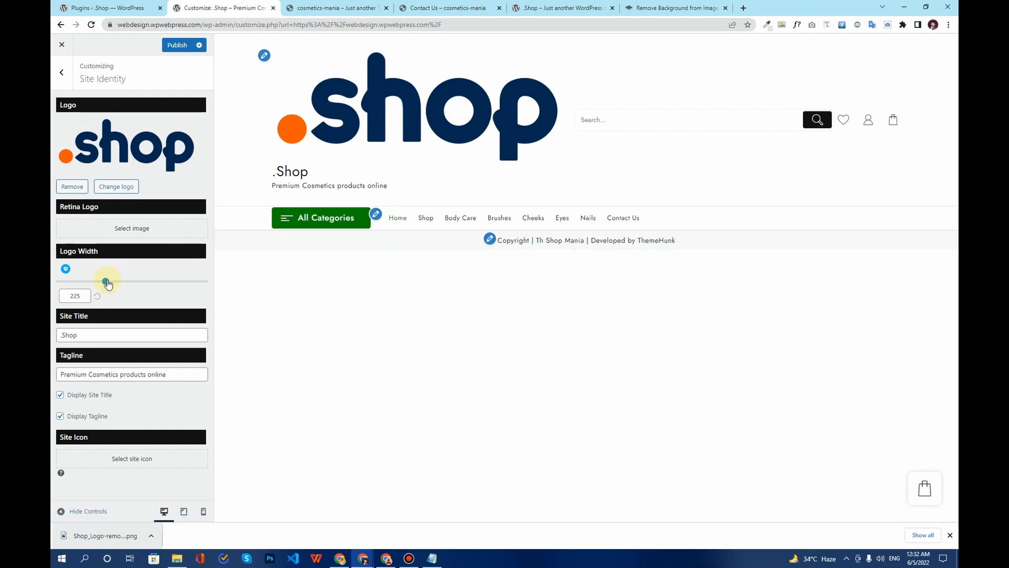
# Set the Logo Width to 137 and turn off the display of the site title and tagline.
pyautogui.moveTo(107, 284); pyautogui.dragTo(83, 283)
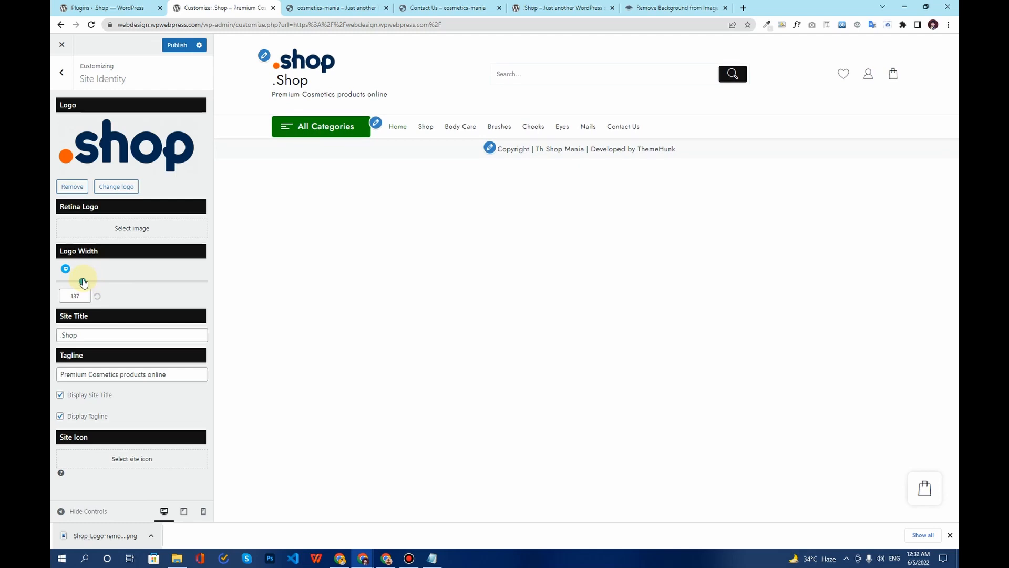
pyautogui.click(60, 416)
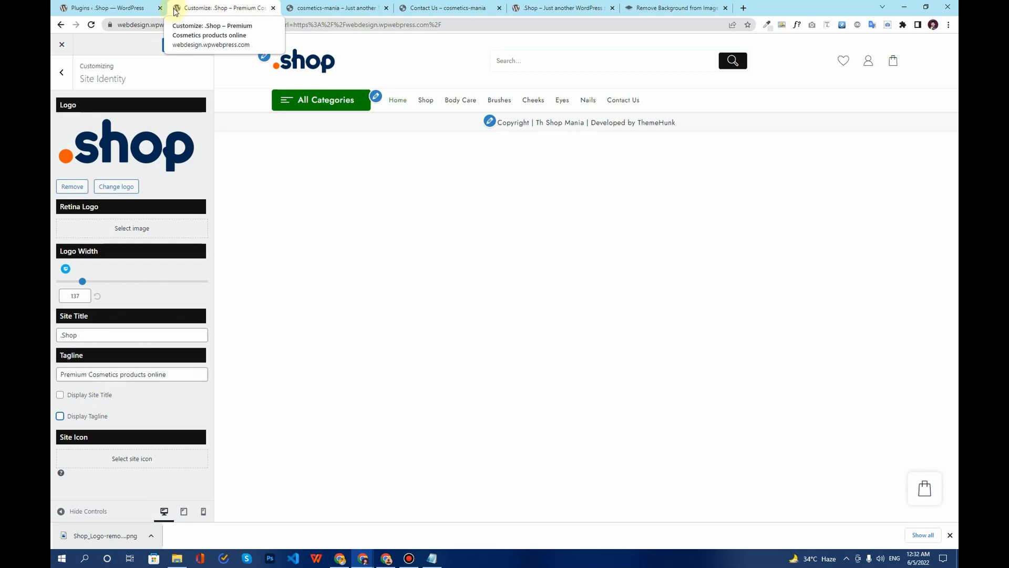
# Set the site icon from the cropped logo image, framing the letters "sh", and publish the changes.
pyautogui.click(132, 459)
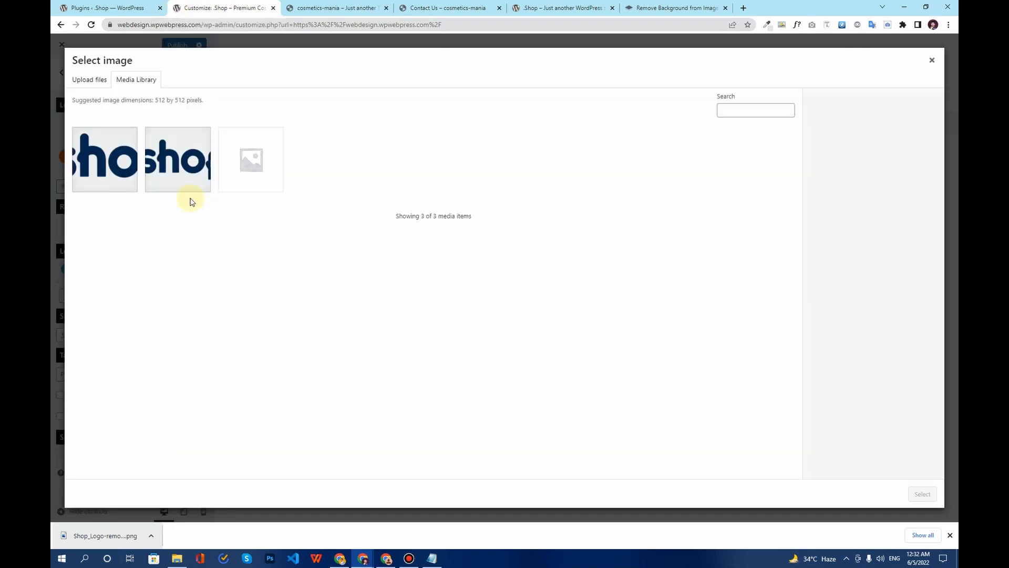
pyautogui.click(105, 156)
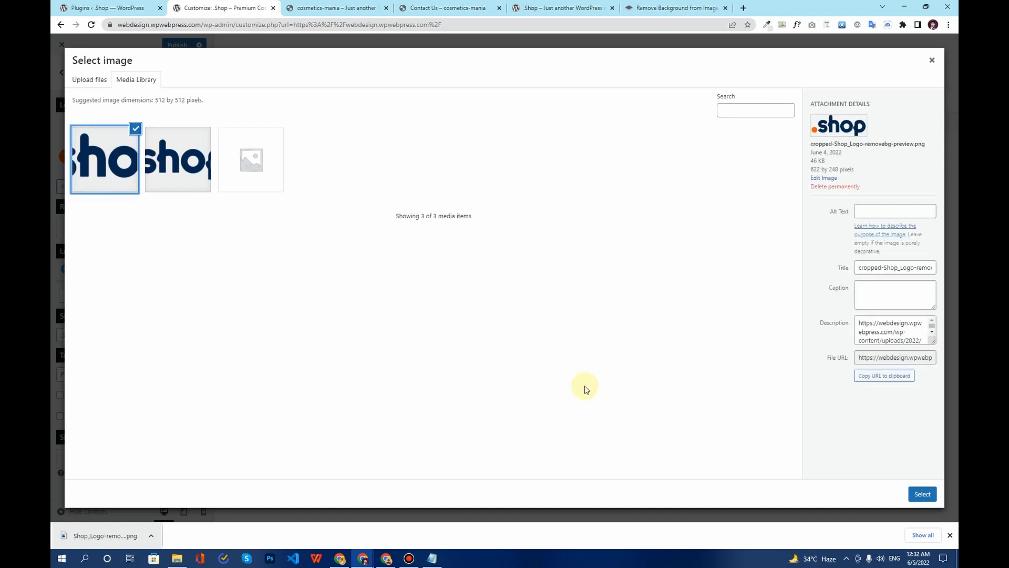
pyautogui.click(923, 497)
pyautogui.moveTo(445, 176); pyautogui.dragTo(389, 163)
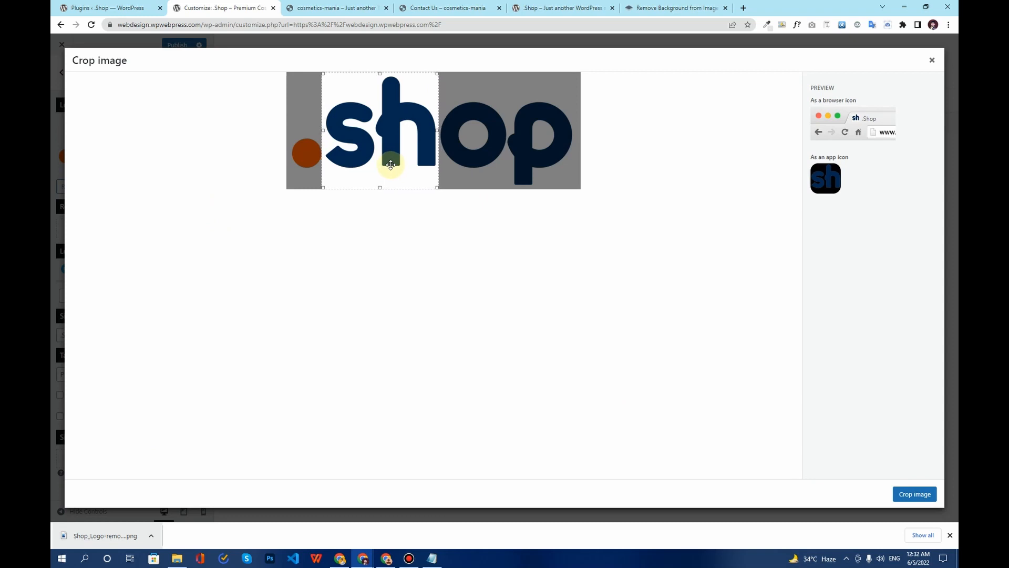
pyautogui.click(928, 494)
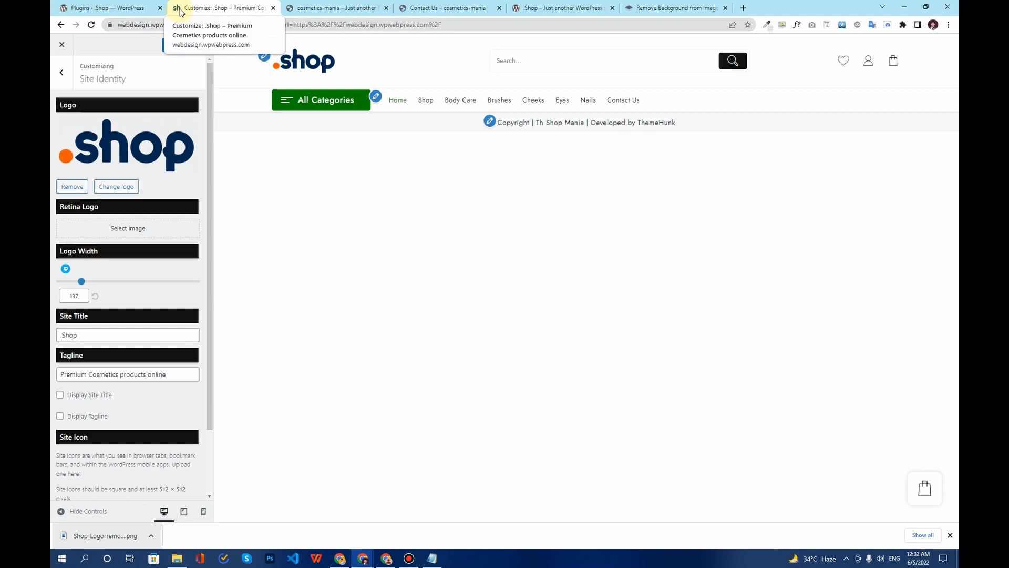
pyautogui.click(171, 46)
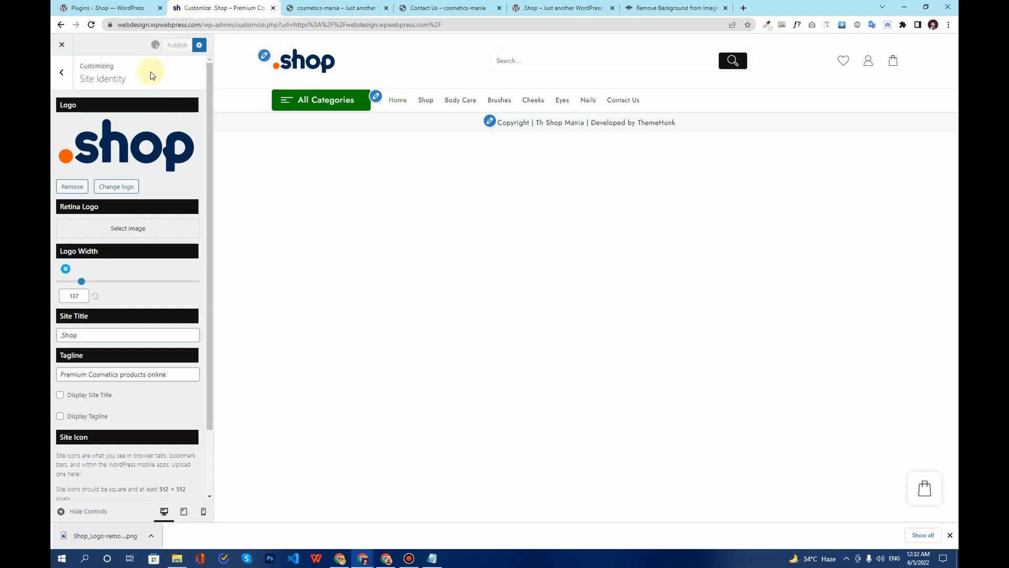
# Leave Site Identity and open the Global Colors settings under Total Color & BG Options.
pyautogui.click(62, 72)
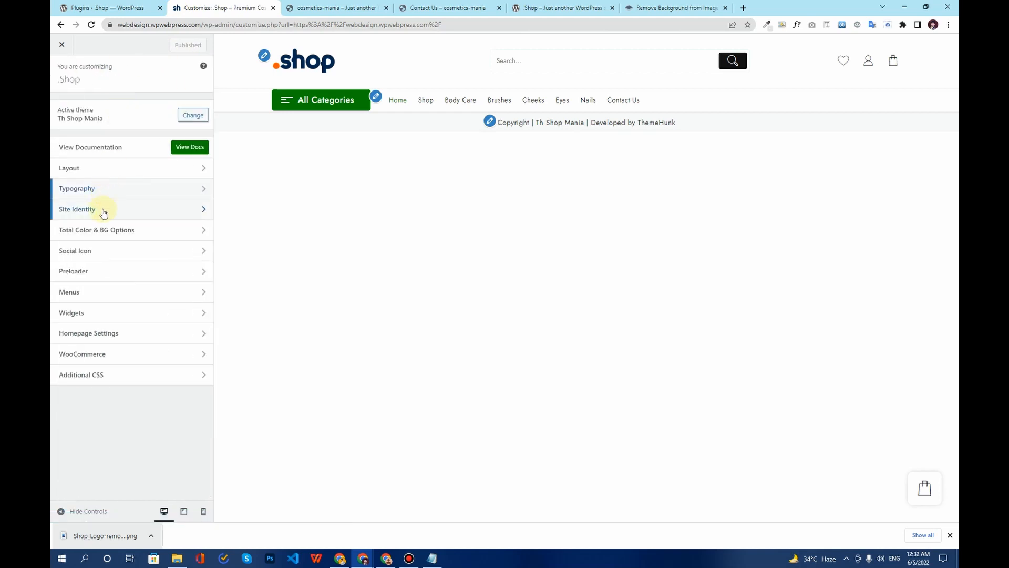
pyautogui.click(114, 238)
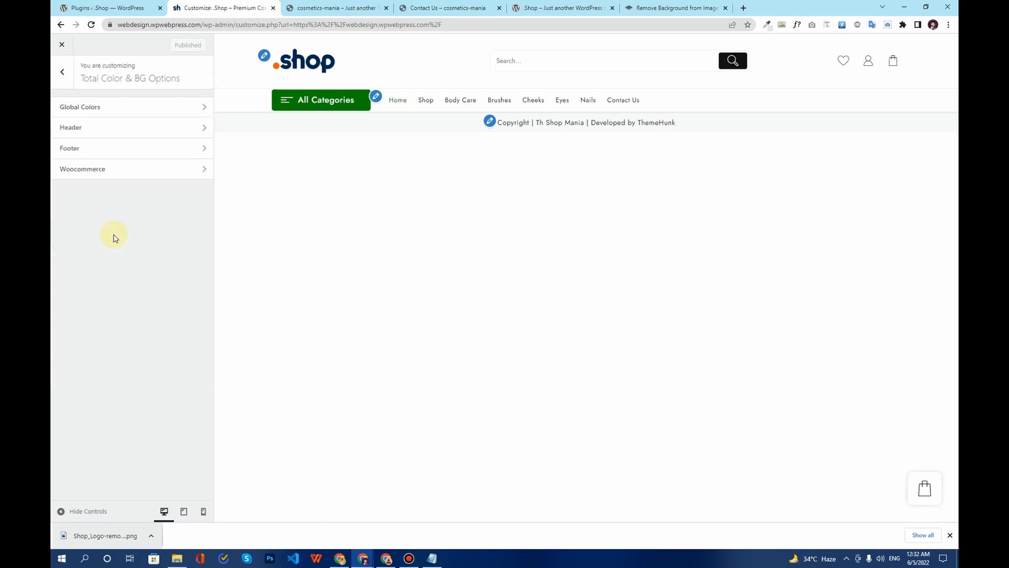
pyautogui.click(87, 114)
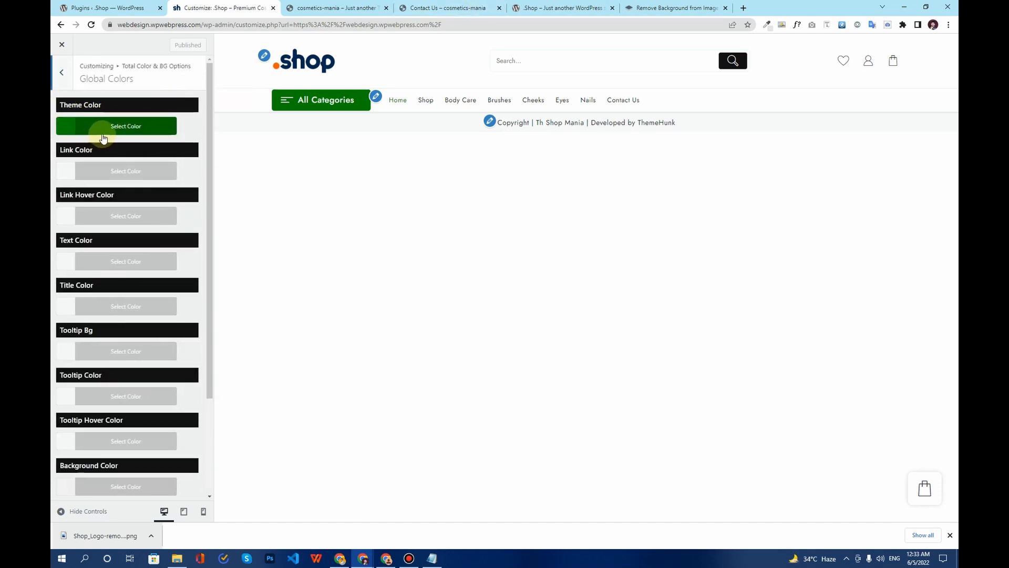
# On the cosmetics-mania demo's Contact Us page, sample the pink "C" of the Cosmetic logo and copy it as rgb(209, 171, 171).
pyautogui.click(567, 8)
pyautogui.click(641, 6)
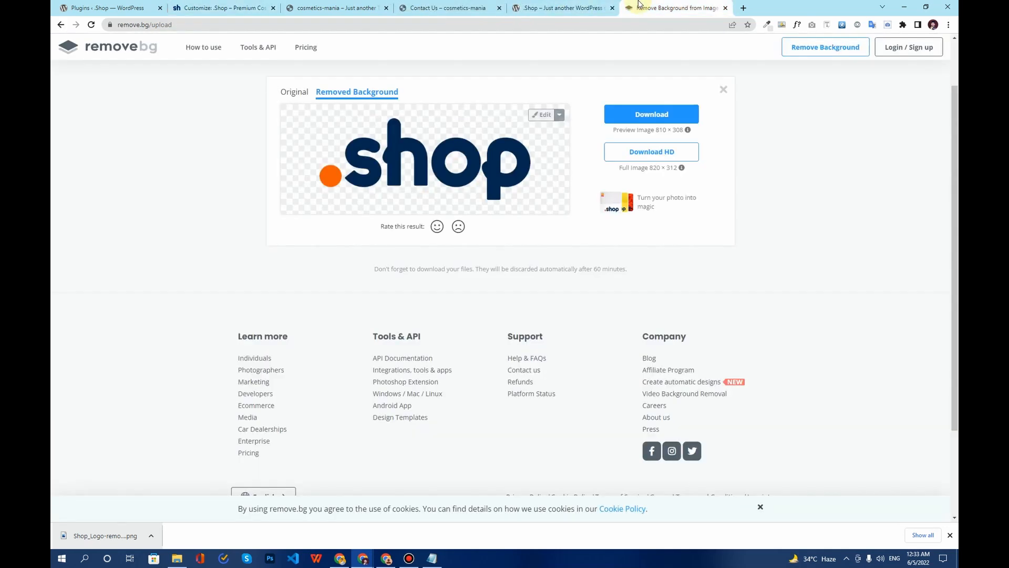
pyautogui.click(419, 8)
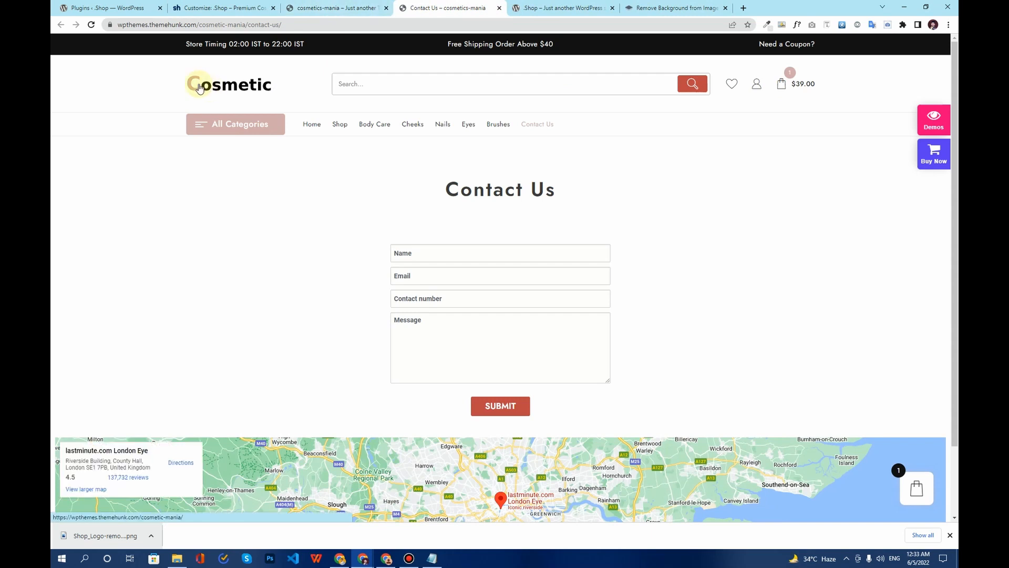
pyautogui.click(768, 24)
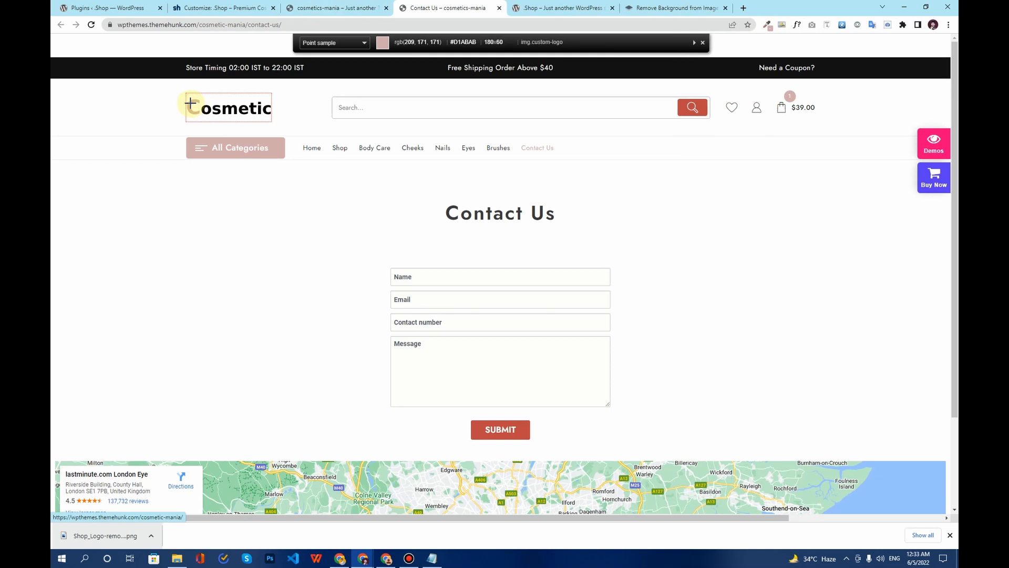
pyautogui.click(190, 103)
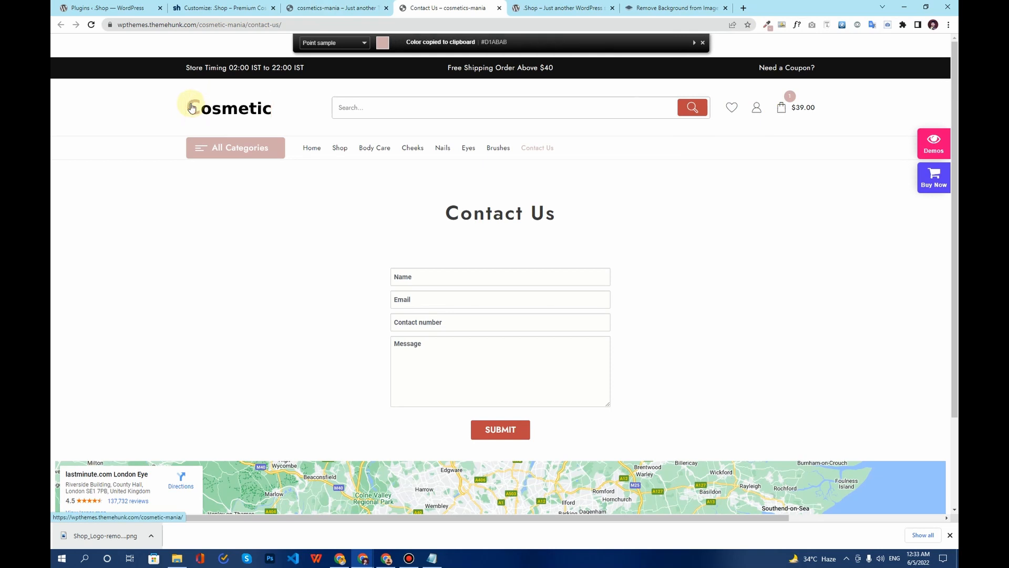
pyautogui.click(770, 25)
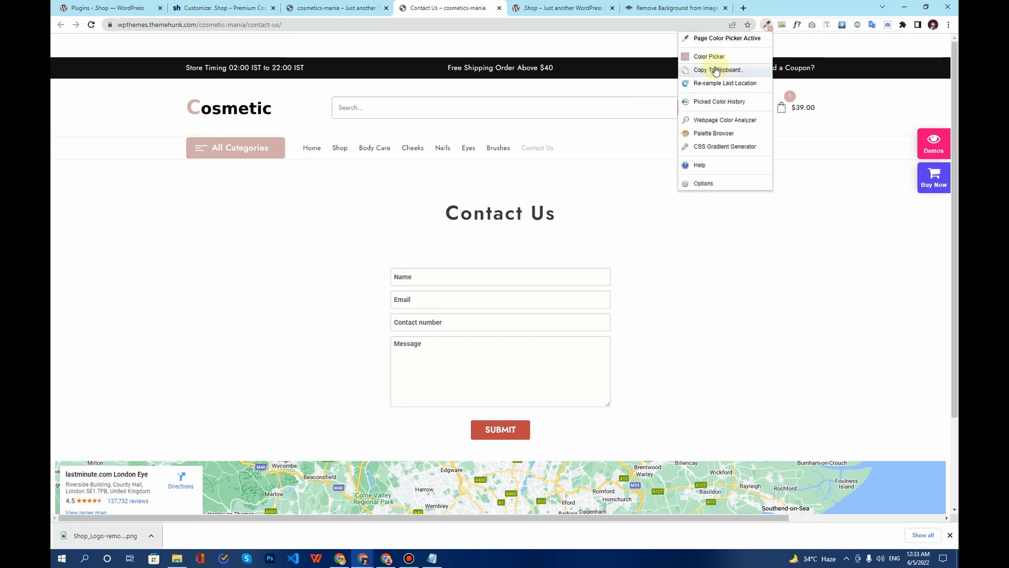
pyautogui.click(716, 70)
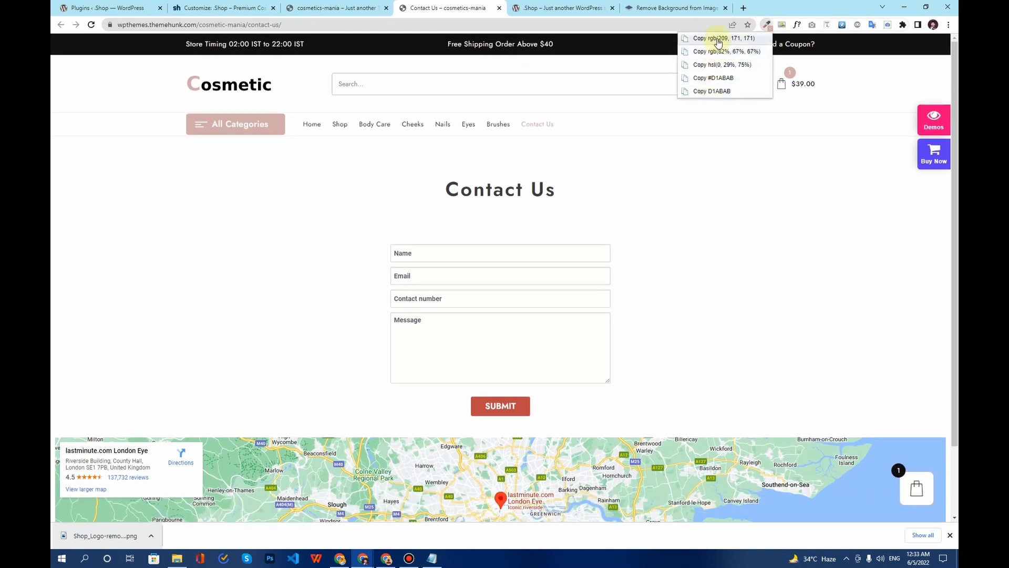
pyautogui.click(718, 39)
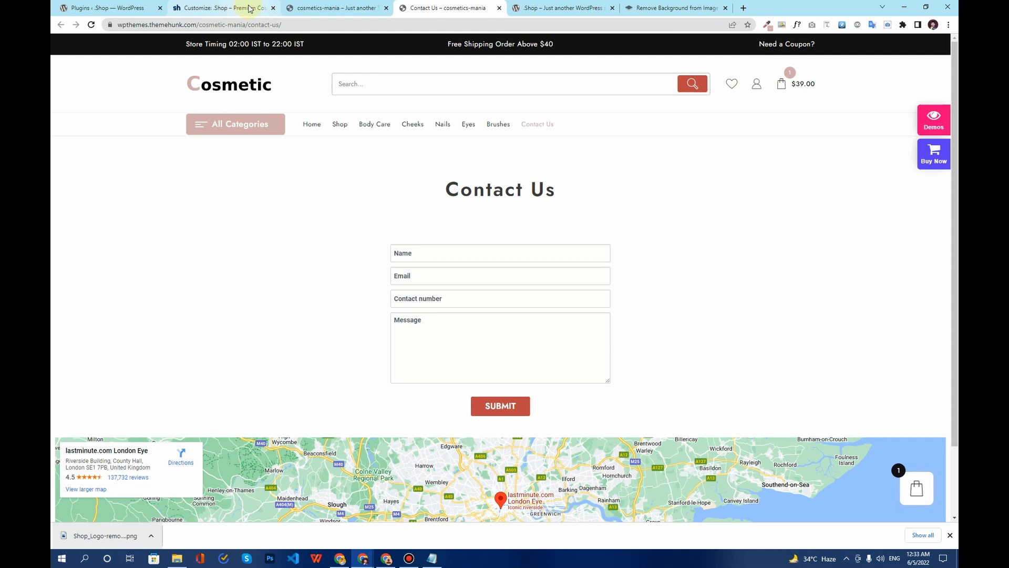
# Return to the customizer and try setting the Theme Color to the copied rgb(209, 171, 171).
pyautogui.click(249, 9)
pyautogui.click(113, 127)
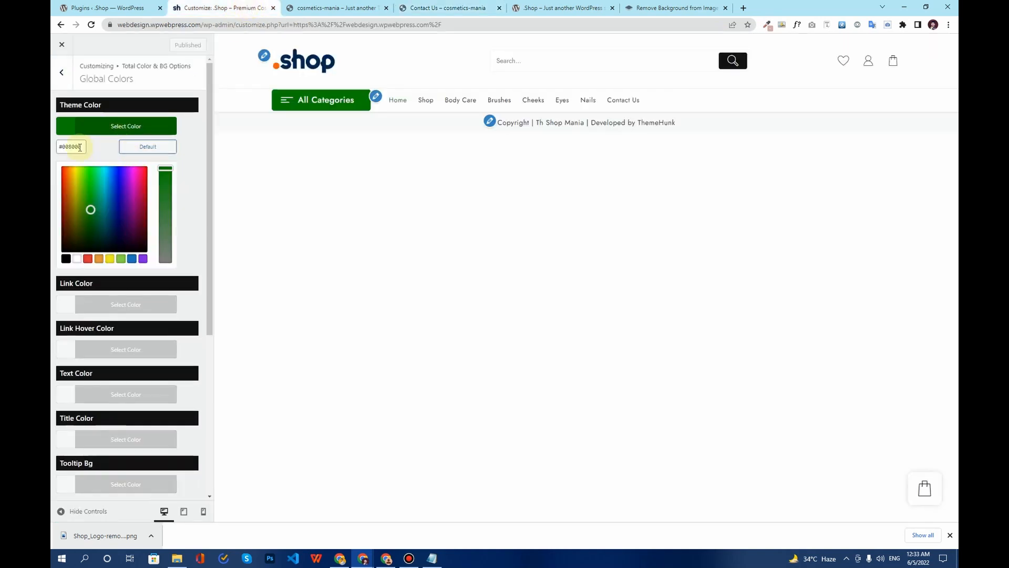
pyautogui.hotkey('ctrl', 'a')
pyautogui.hotkey('ctrl', 'v')
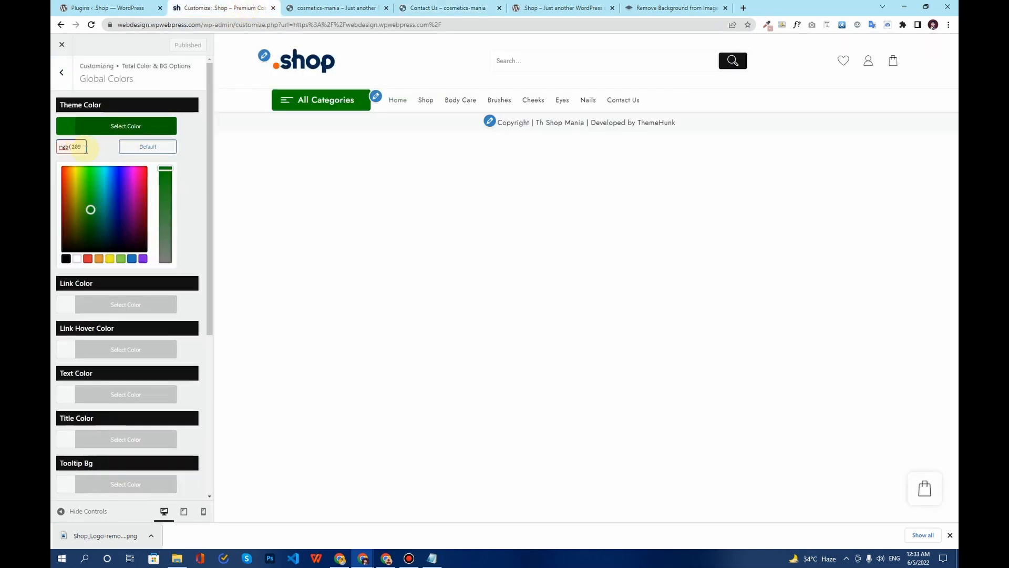
# Copy the sampled color in hex format and set the Theme Color to #d1abab.
pyautogui.moveTo(83, 148); pyautogui.dragTo(56, 152)
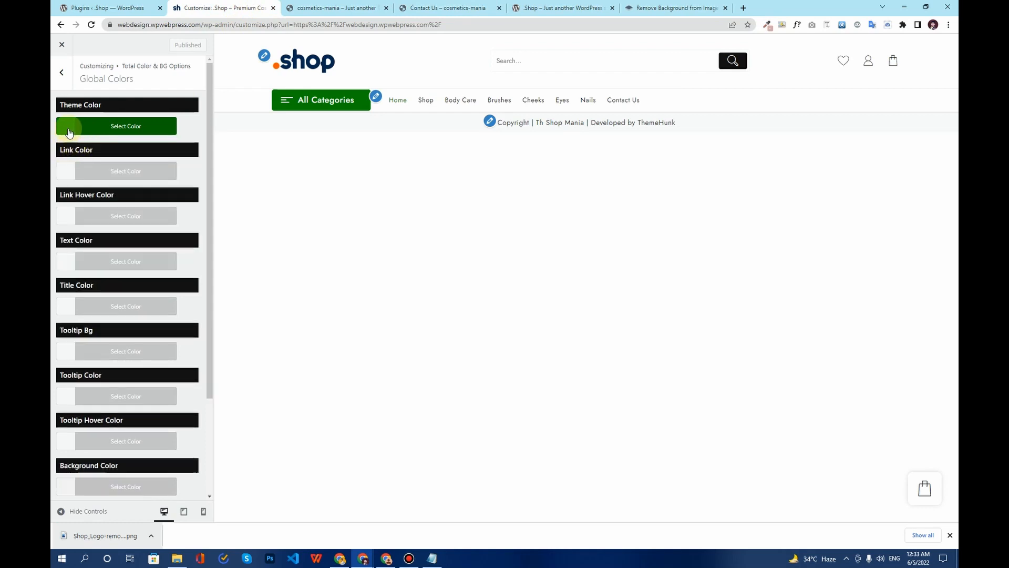
pyautogui.click(74, 150)
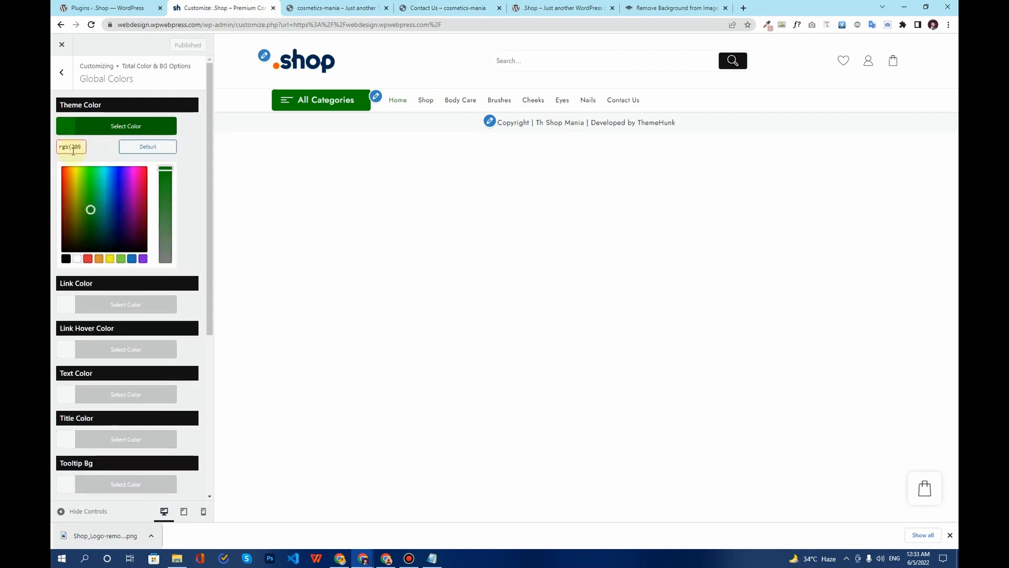
pyautogui.click(768, 24)
pyautogui.click(724, 69)
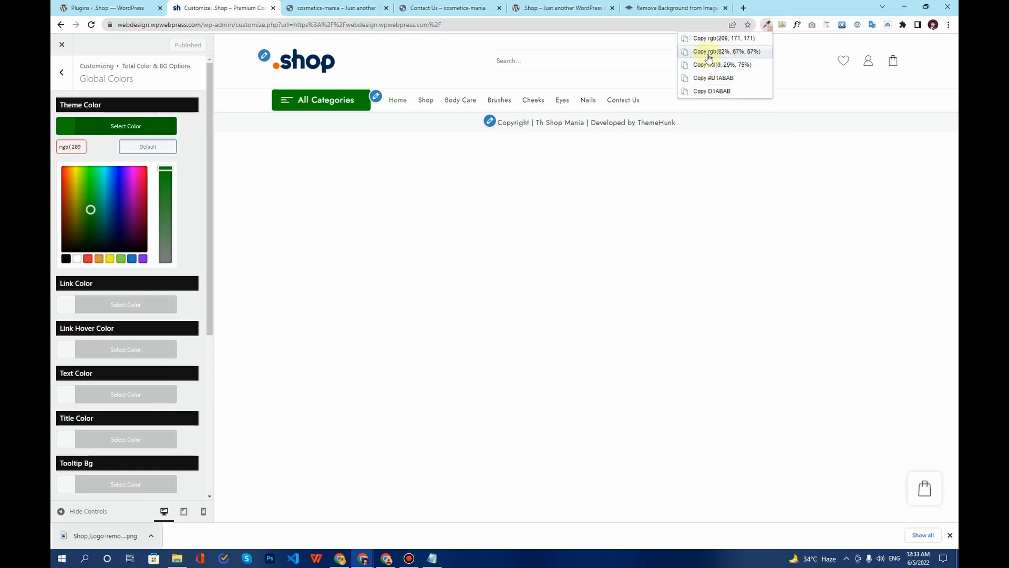
pyautogui.click(719, 79)
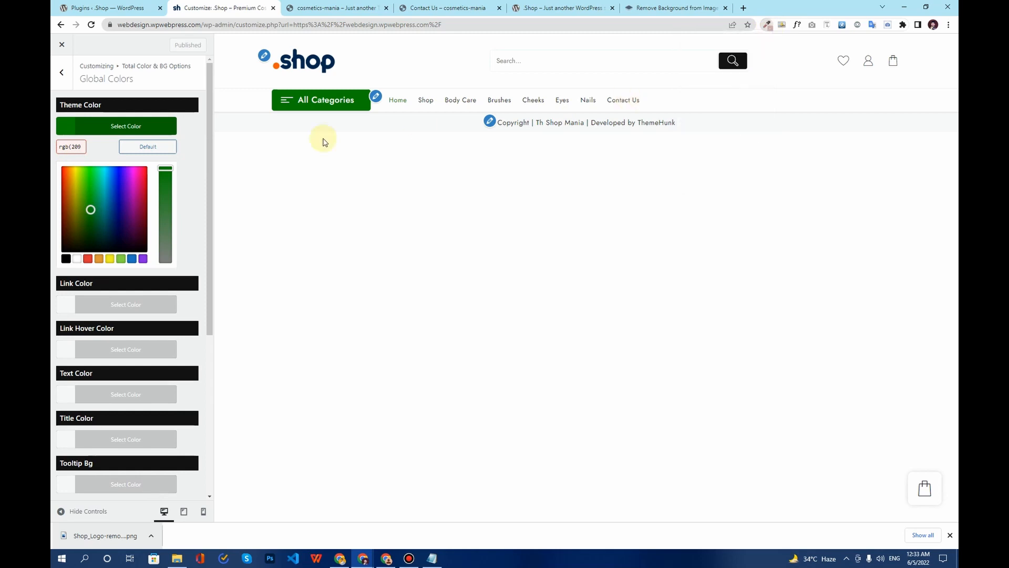
pyautogui.tripleClick(79, 147)
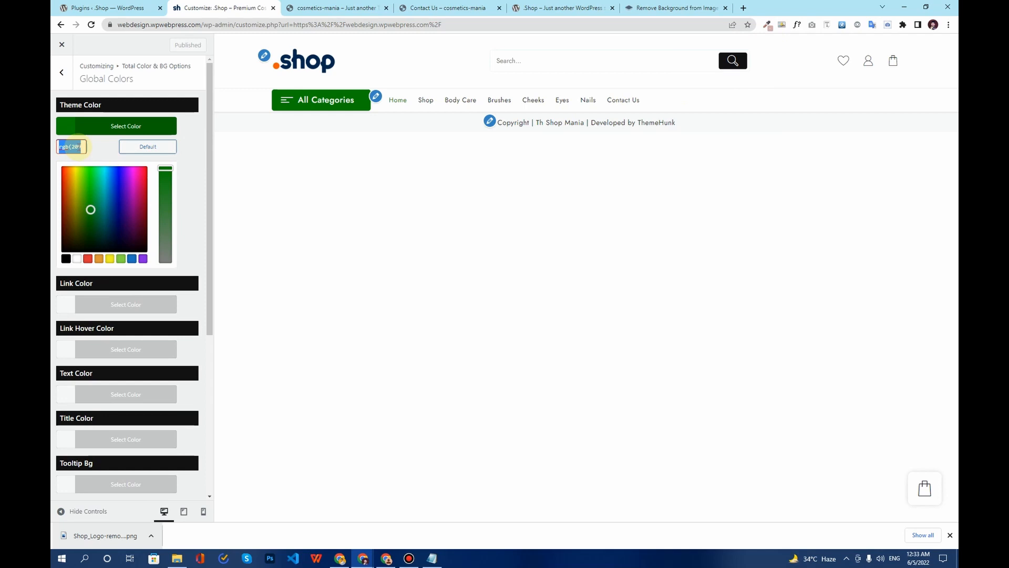
pyautogui.write('#d1abab')
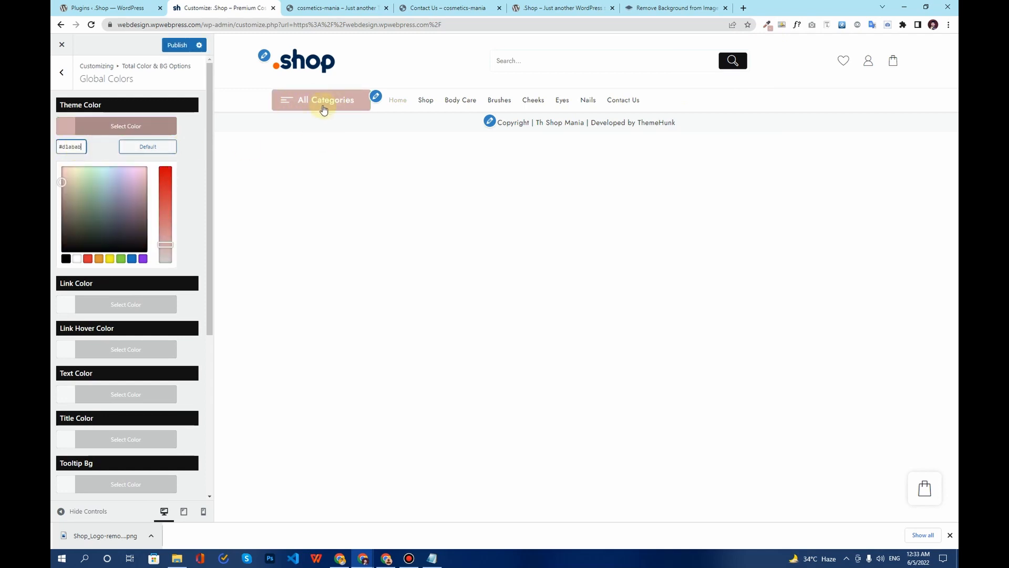
pyautogui.click(53, 145)
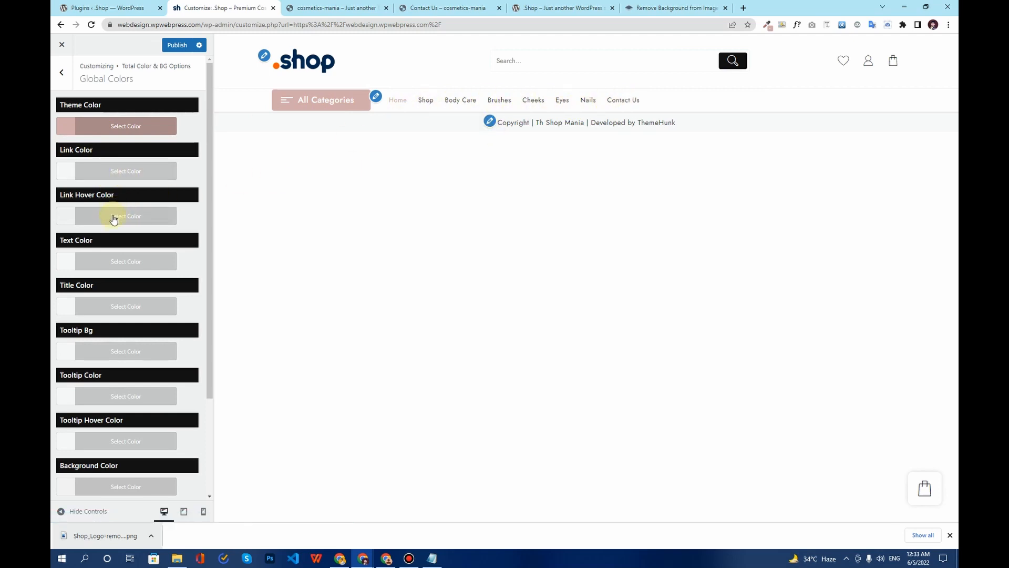
# Look through the remaining Global Colors and the Header color options, and check the cosmetics-mania demo's top bar.
pyautogui.scroll(-3, 114, 220)
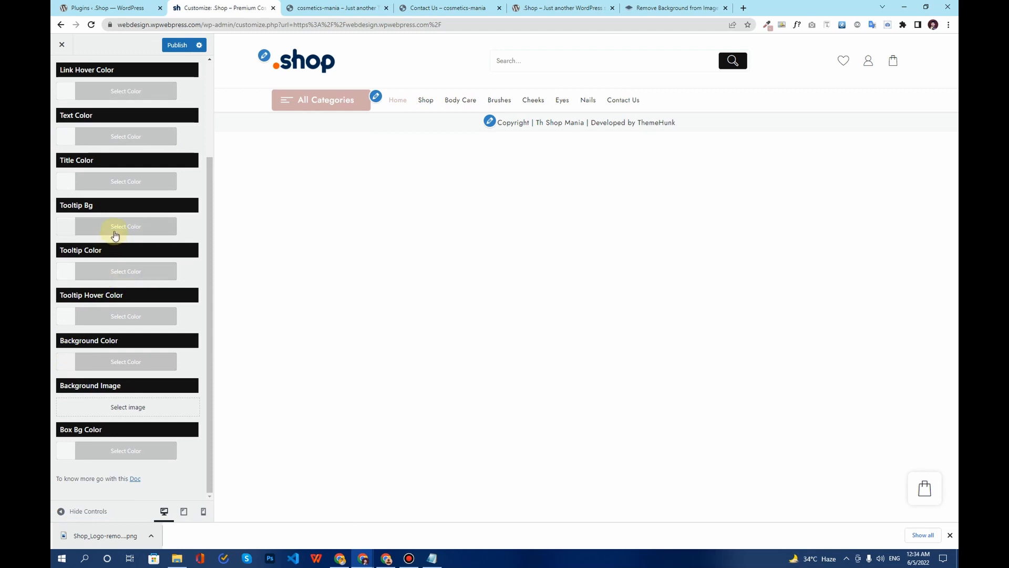
pyautogui.scroll(2, 113, 231)
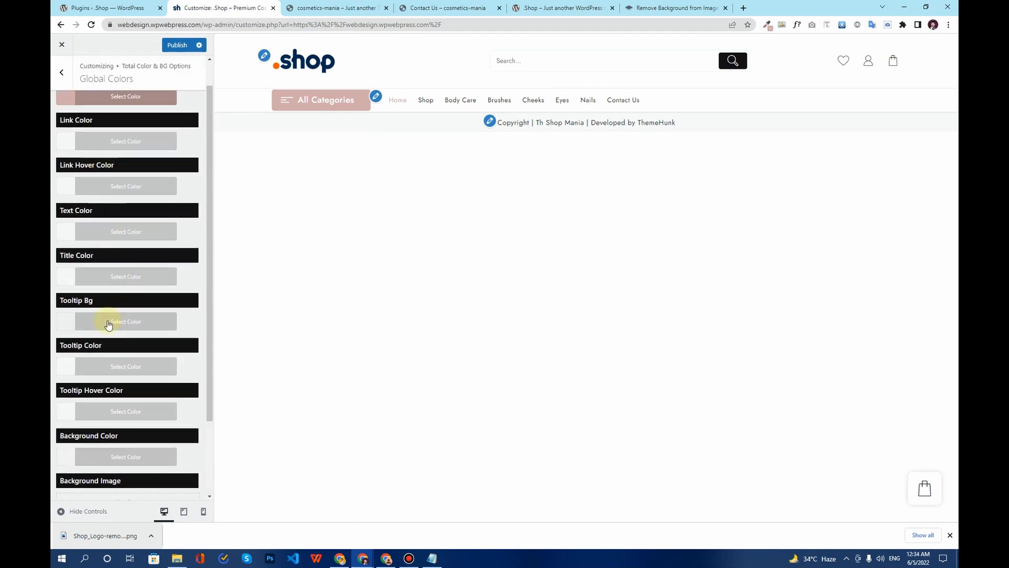
pyautogui.scroll(1, 108, 324)
pyautogui.click(62, 74)
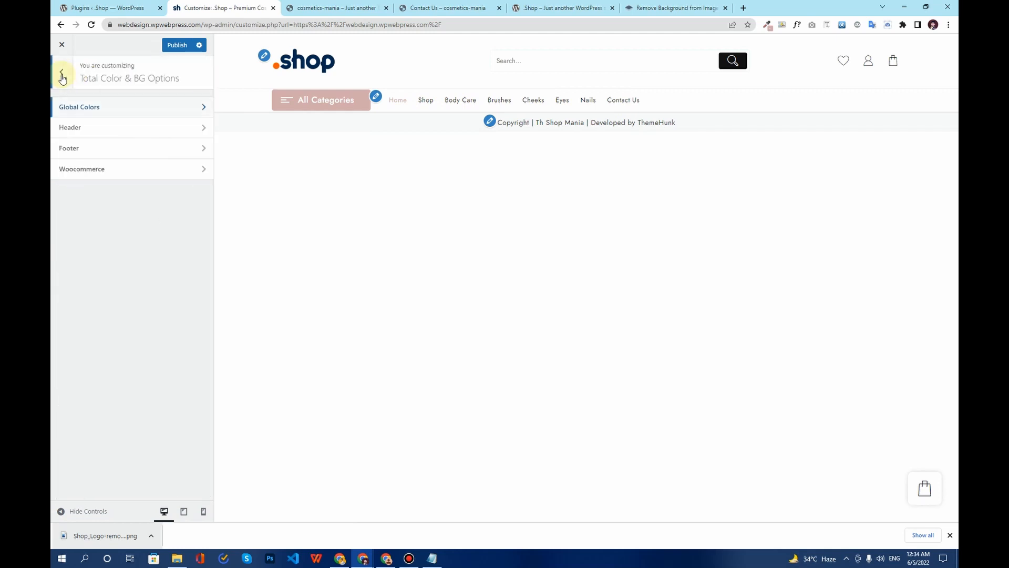
pyautogui.click(135, 136)
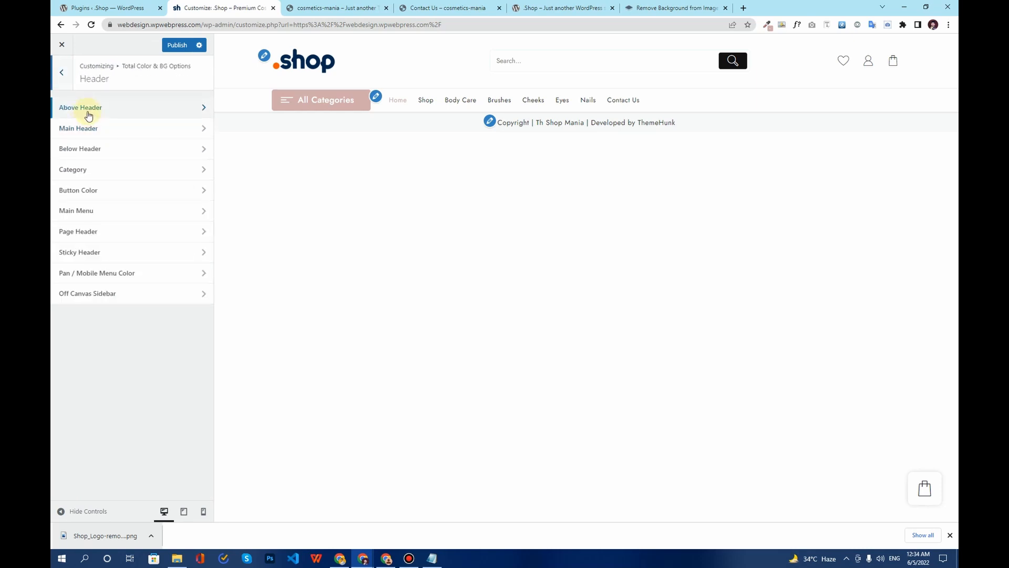
pyautogui.click(62, 74)
pyautogui.click(333, 8)
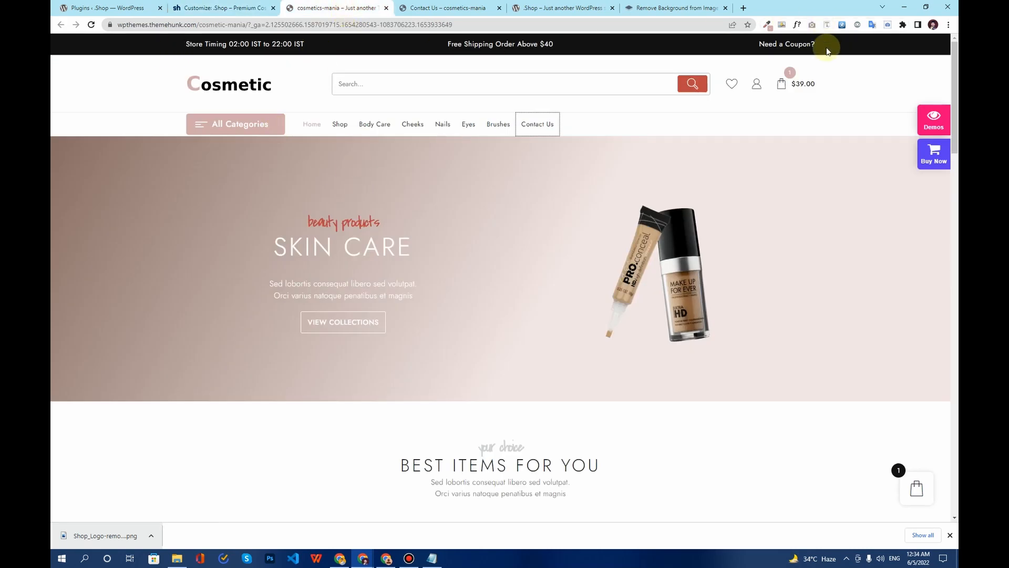
pyautogui.click(221, 8)
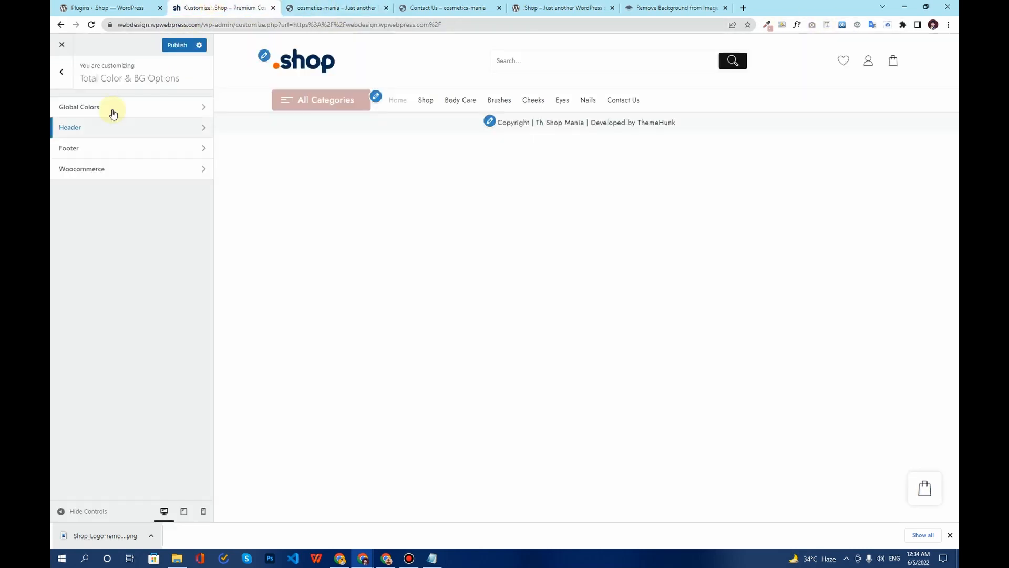
# Leave the color options and add a Text widget to the Above Header Widget area.
pyautogui.click(61, 74)
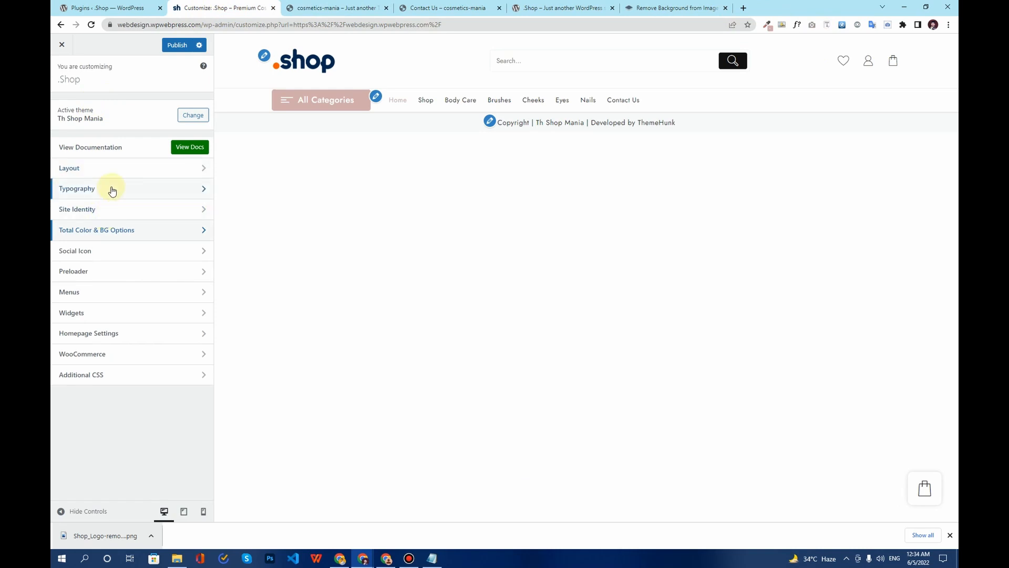
pyautogui.click(84, 313)
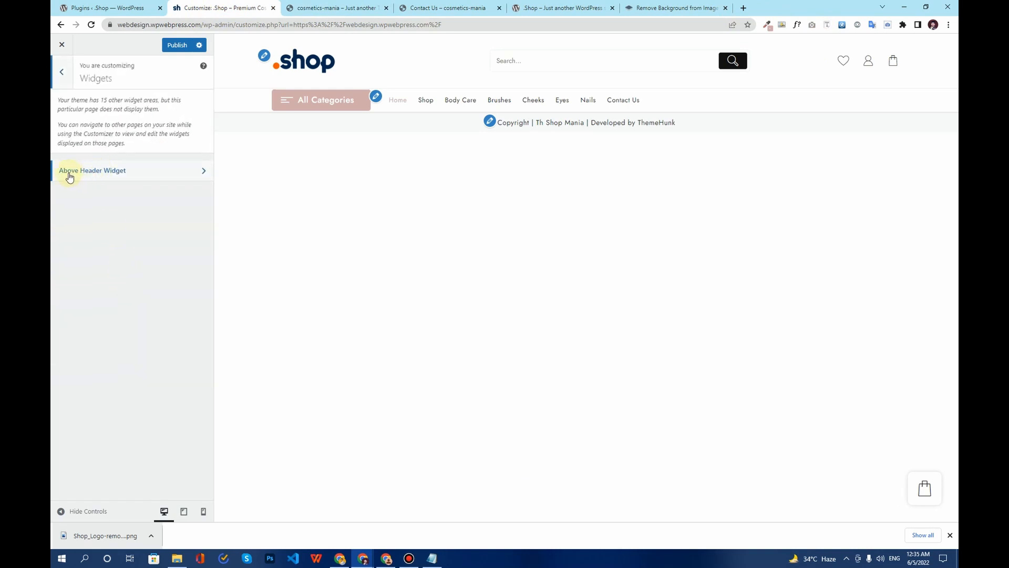
pyautogui.click(90, 180)
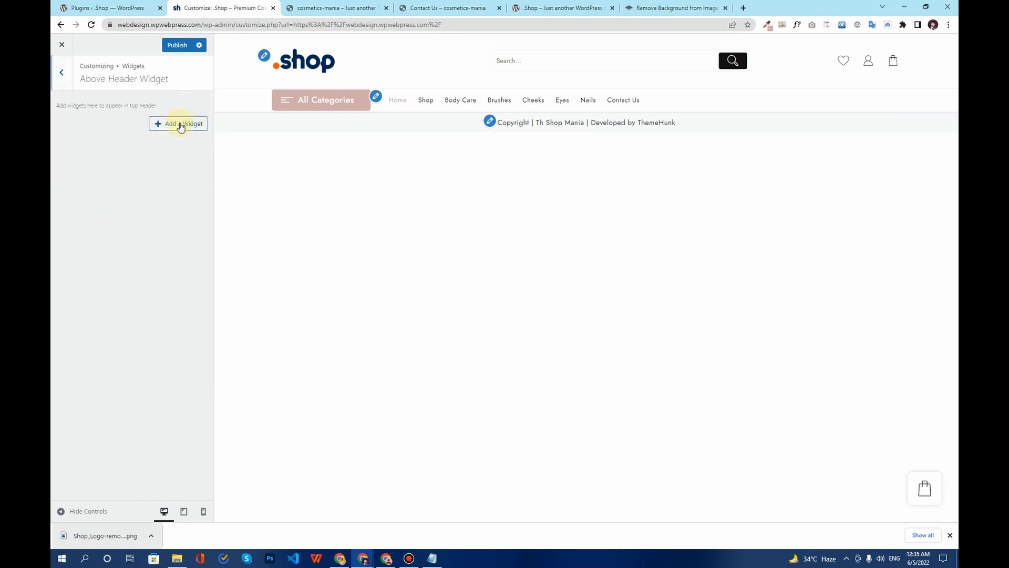
pyautogui.click(179, 124)
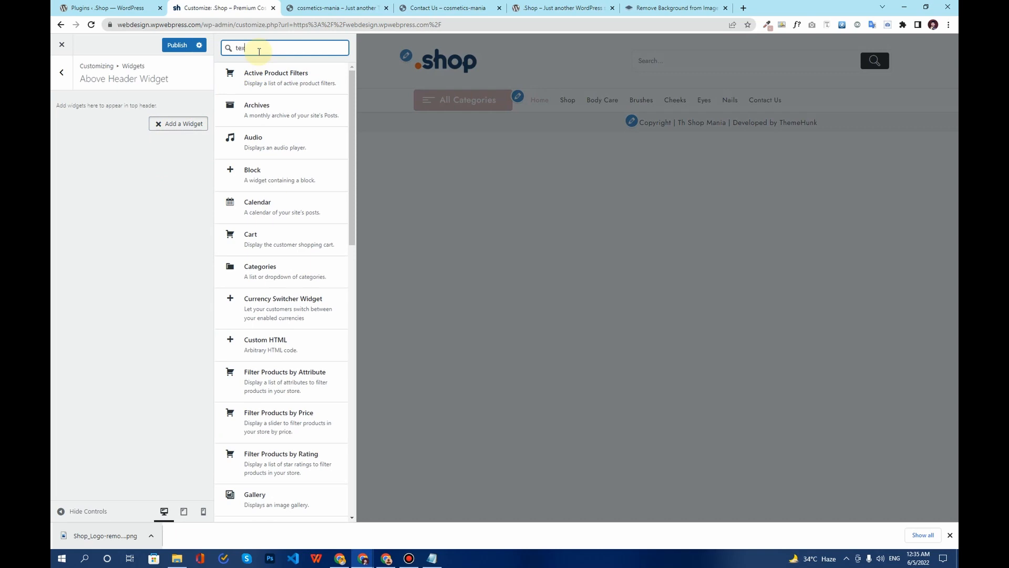
pyautogui.click(254, 77)
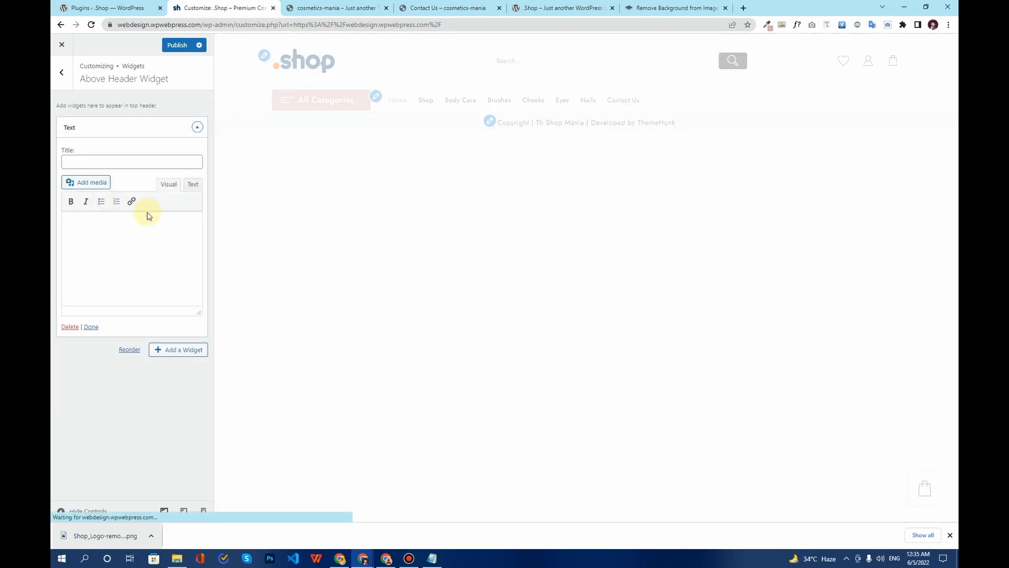
# Copy "Store Timing 02:00 IST to 22:00 IST" from the demo's top bar into the Text widget's title and content.
pyautogui.click(313, 7)
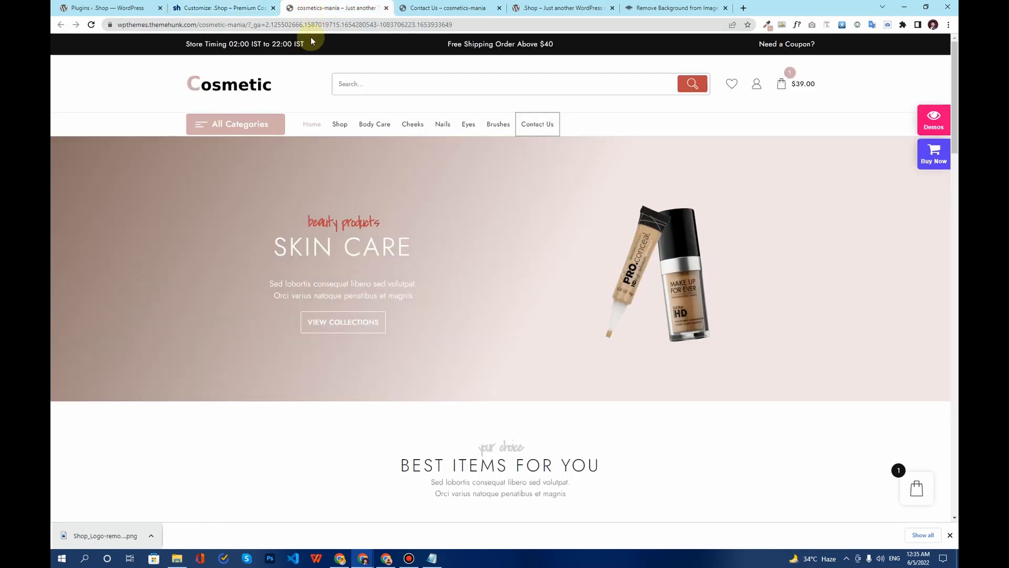
pyautogui.moveTo(312, 49); pyautogui.dragTo(181, 50)
pyautogui.hotkey('ctrl', 'c')
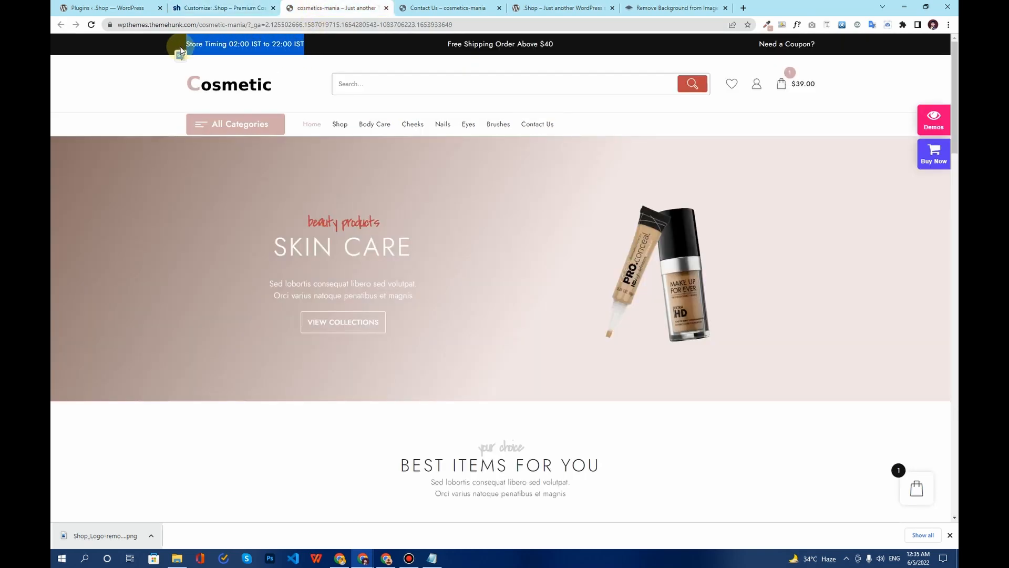
pyautogui.click(213, 7)
pyautogui.click(113, 167)
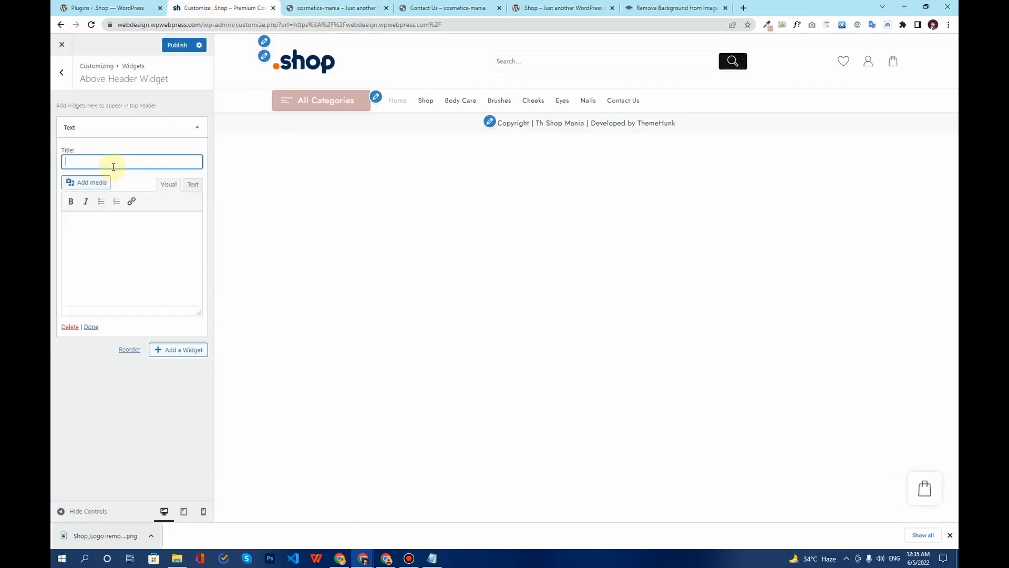
pyautogui.hotkey('ctrl', 'v')
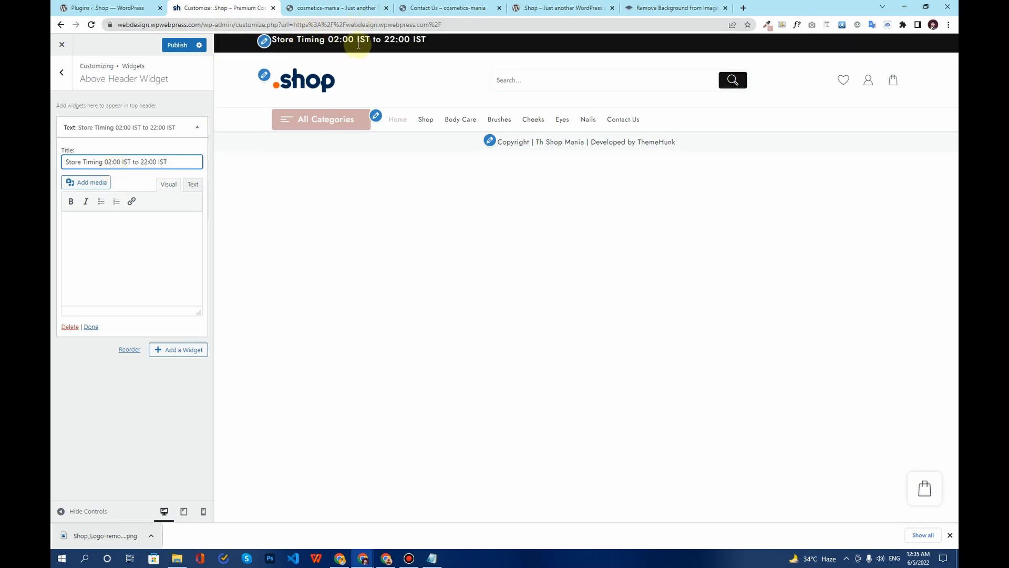
pyautogui.click(82, 225)
pyautogui.hotkey('ctrl', 'v')
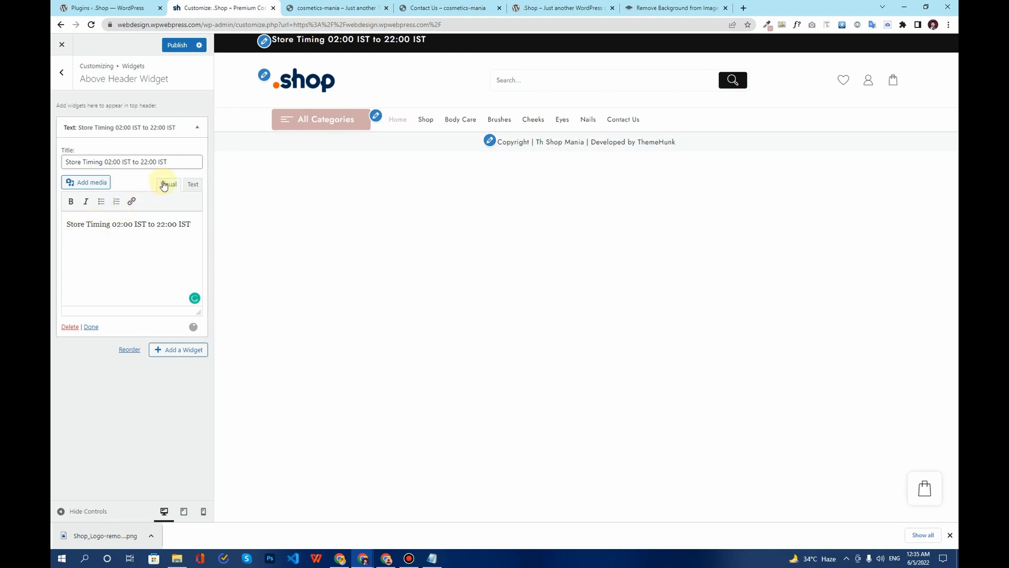
# Clear the store timing widget's title, keeping only its content, and collapse the widget.
pyautogui.moveTo(181, 162); pyautogui.dragTo(62, 160)
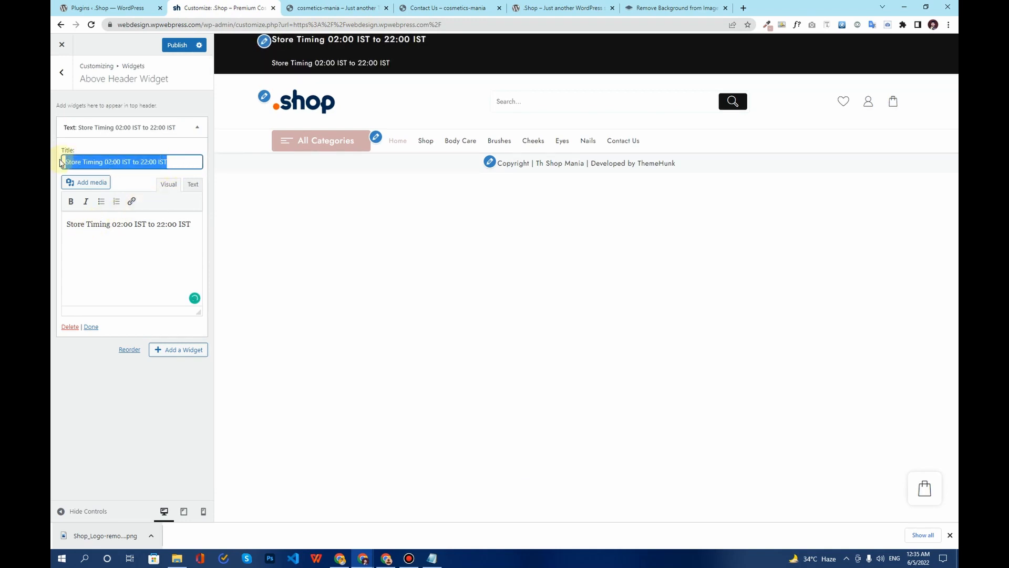
pyautogui.press('BackSpace')
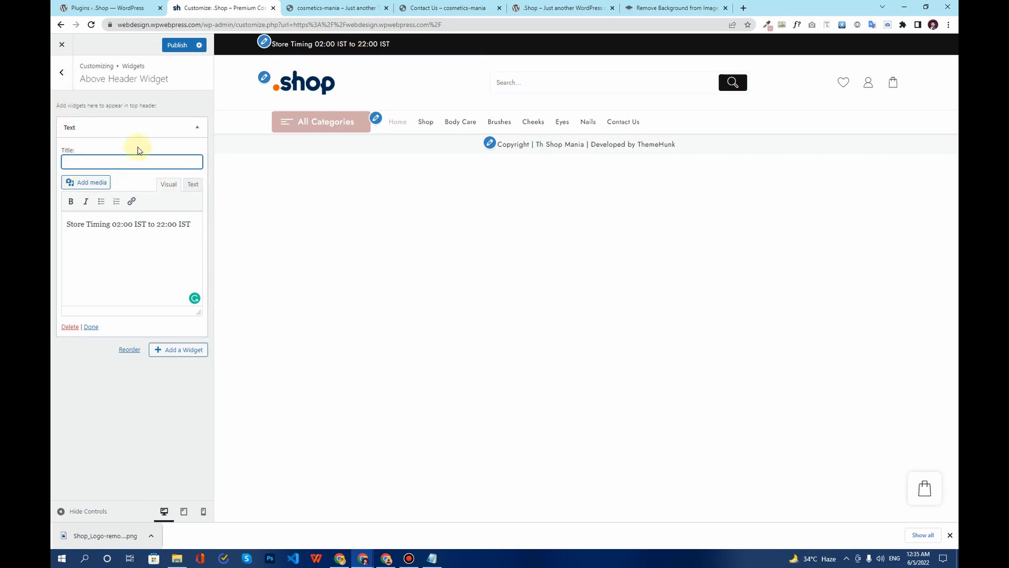
pyautogui.click(185, 129)
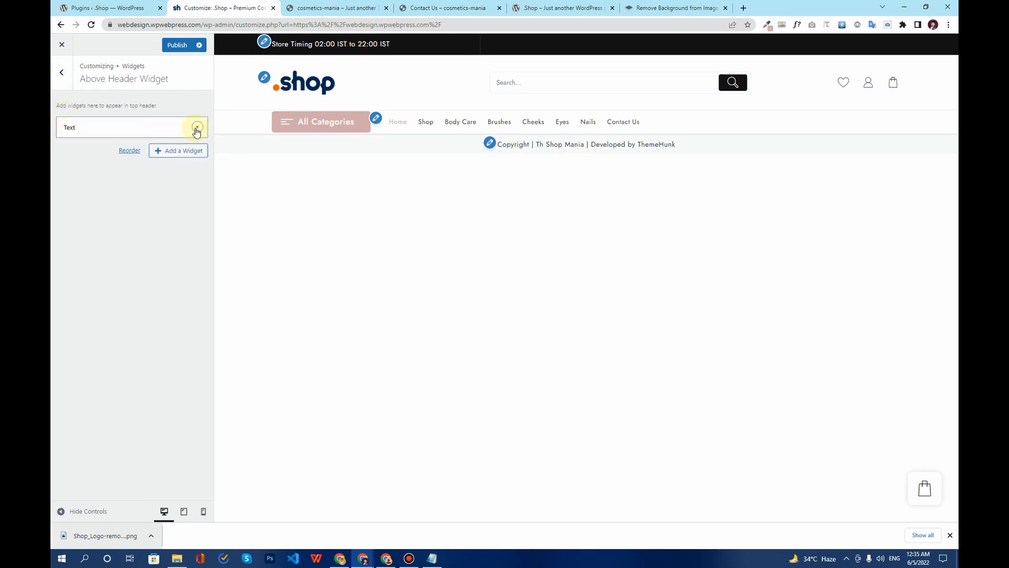
# Add a second Text widget with "Free Shipping Order Above $40" copied from the demo's top bar, and collapse it.
pyautogui.click(191, 151)
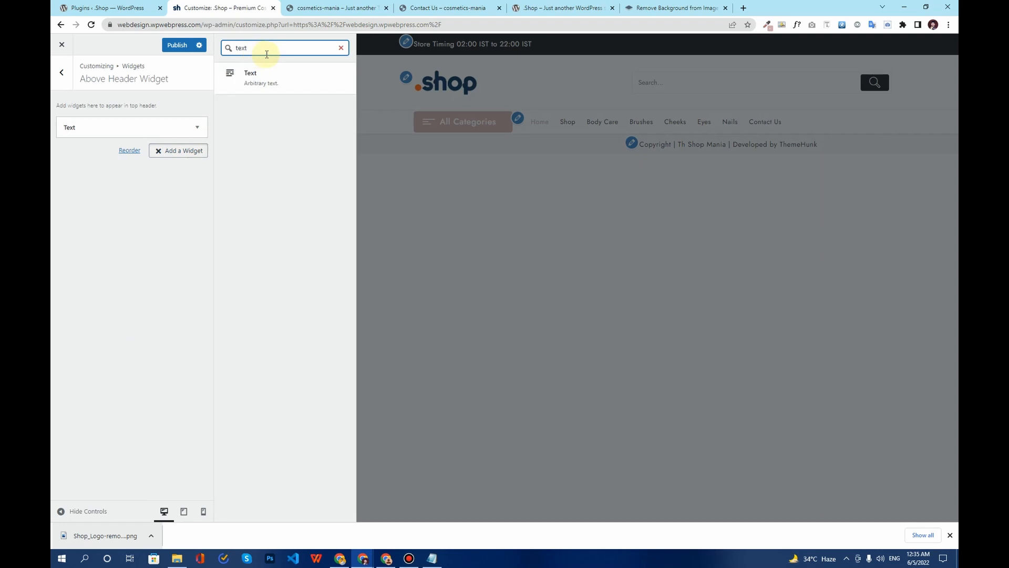
pyautogui.click(261, 84)
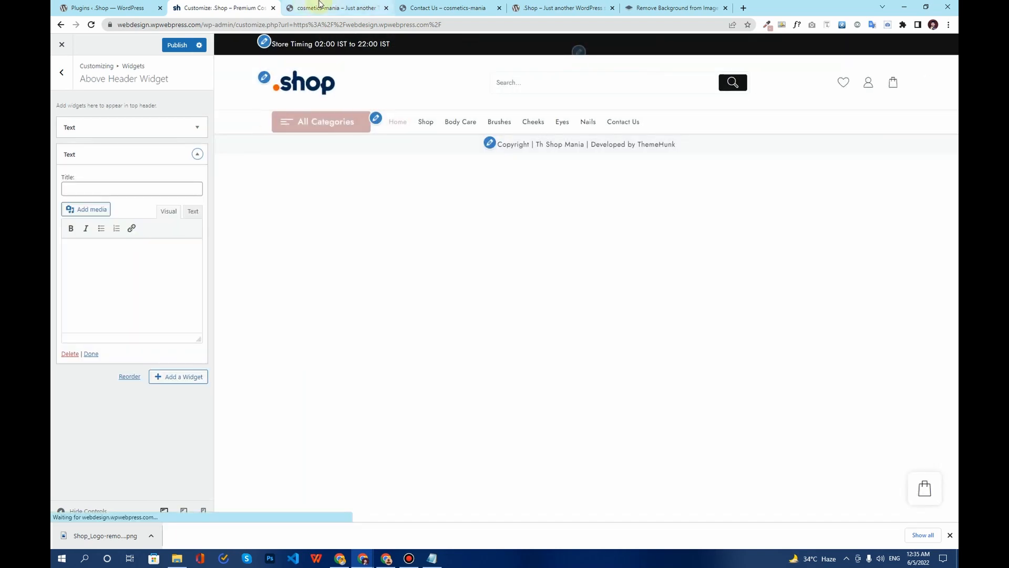
pyautogui.click(334, 8)
pyautogui.moveTo(484, 46); pyautogui.dragTo(99, 269)
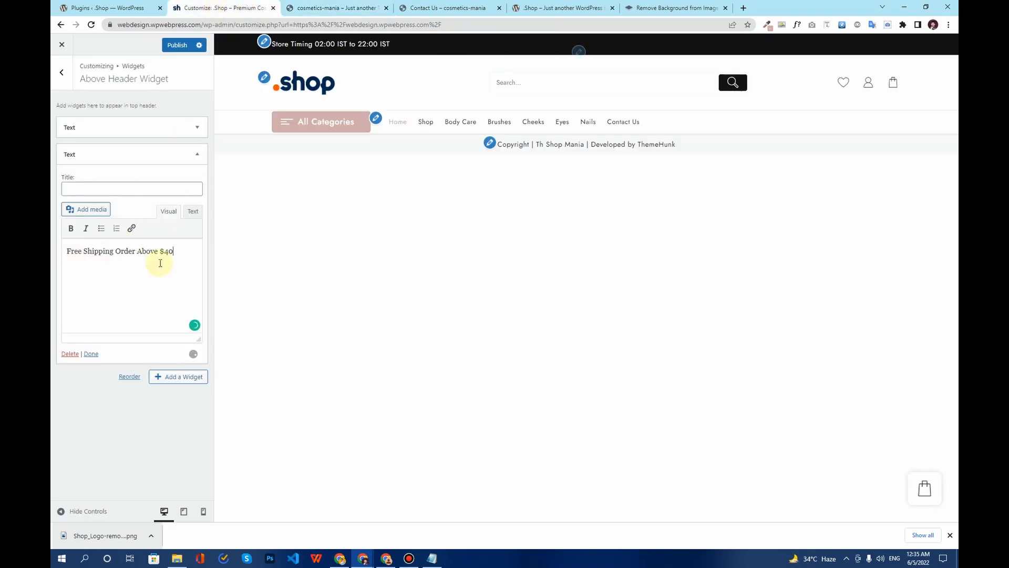
pyautogui.click(196, 155)
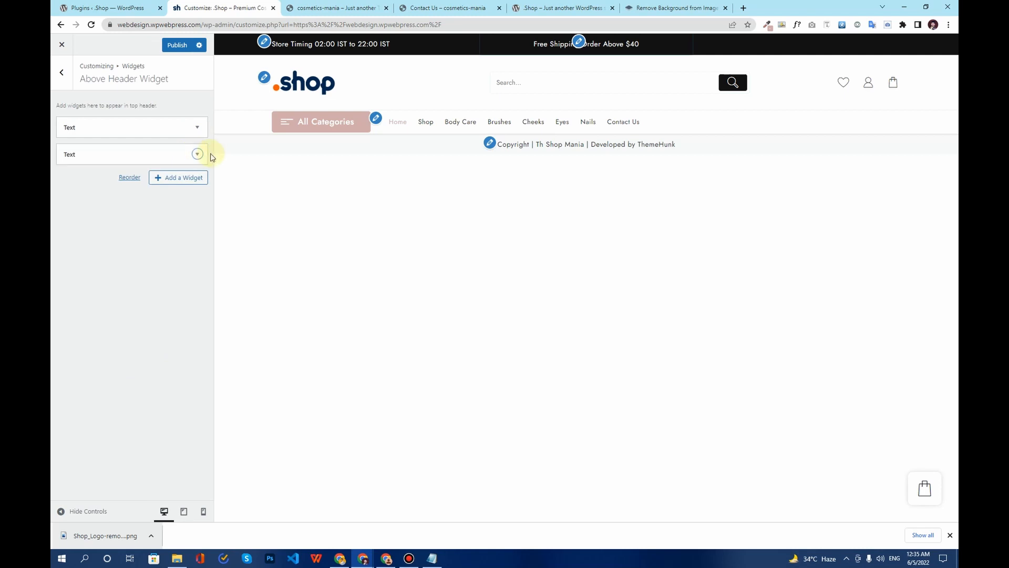
# Add a third Text widget to the Above Header Widget area with "Need a Coupon?" copied from the demo into its title and content.
pyautogui.click(187, 182)
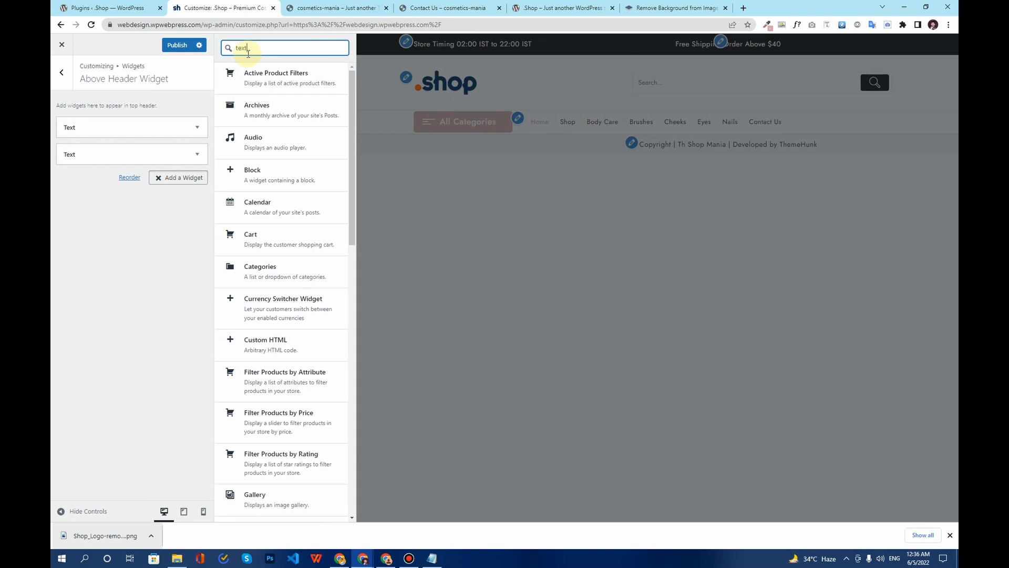
pyautogui.click(257, 79)
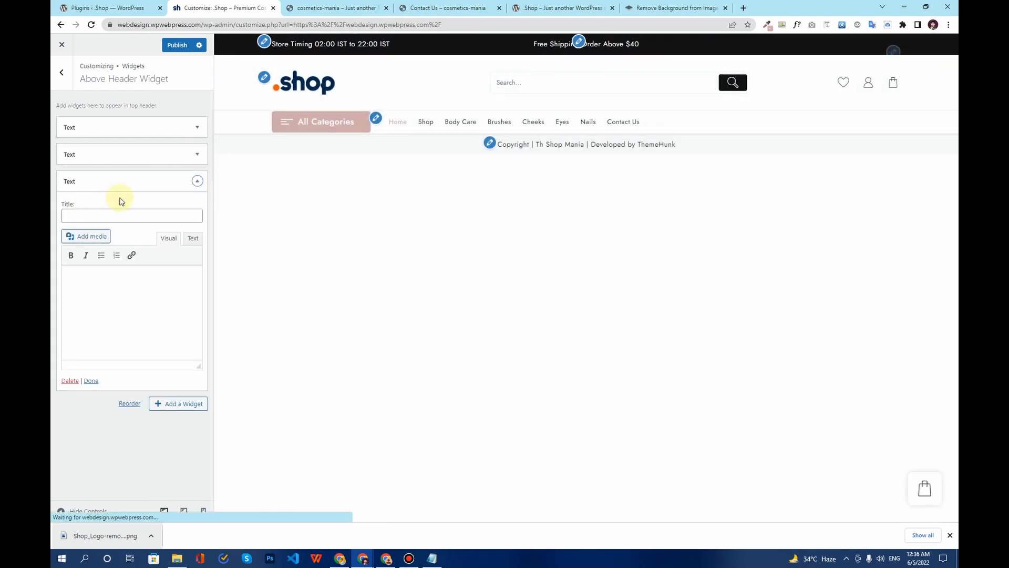
pyautogui.click(325, 4)
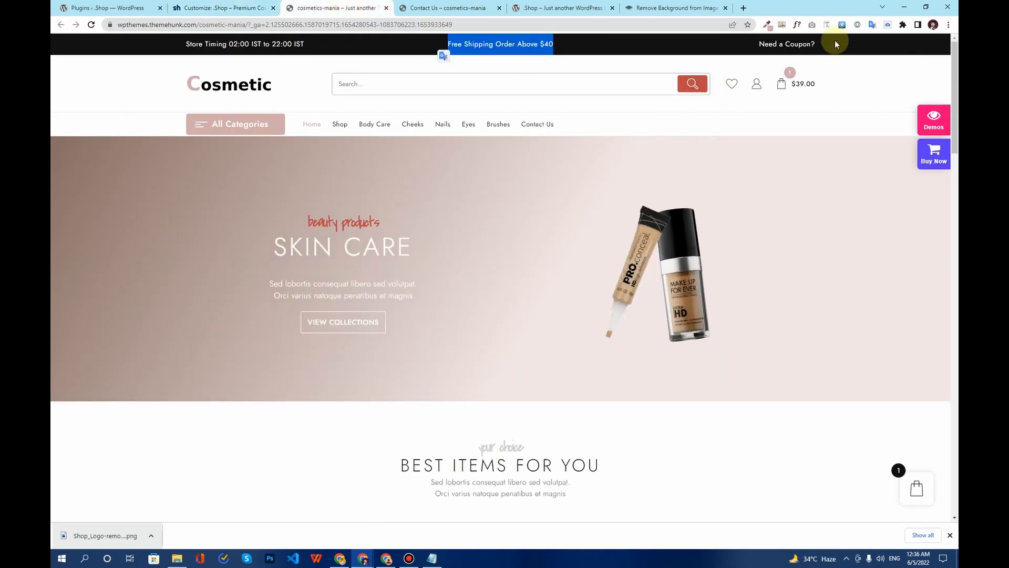
pyautogui.moveTo(818, 45); pyautogui.dragTo(758, 44)
pyautogui.hotkey('ctrl', 'c')
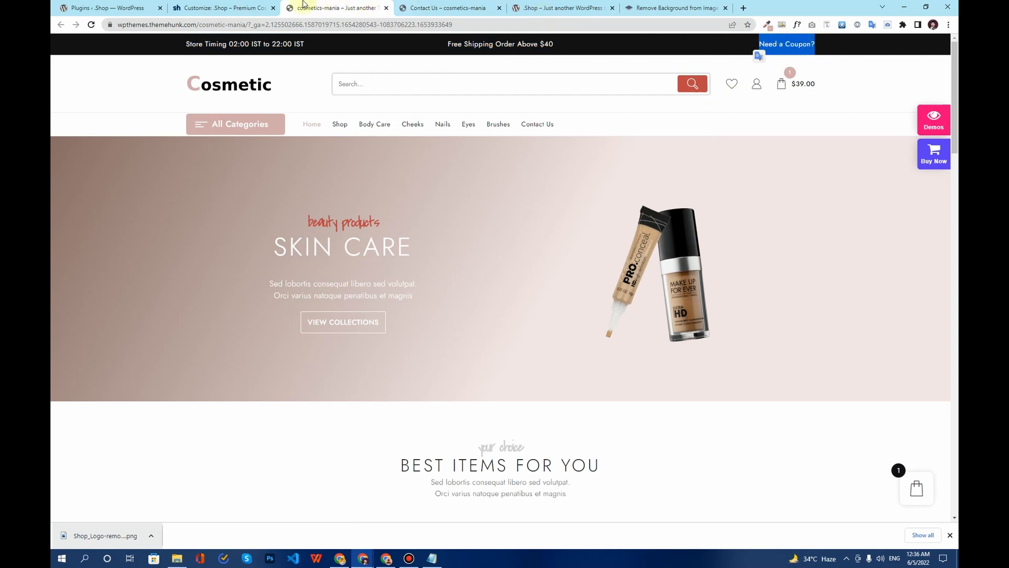
pyautogui.click(221, 8)
pyautogui.click(123, 220)
pyautogui.hotkey('ctrl', 'v')
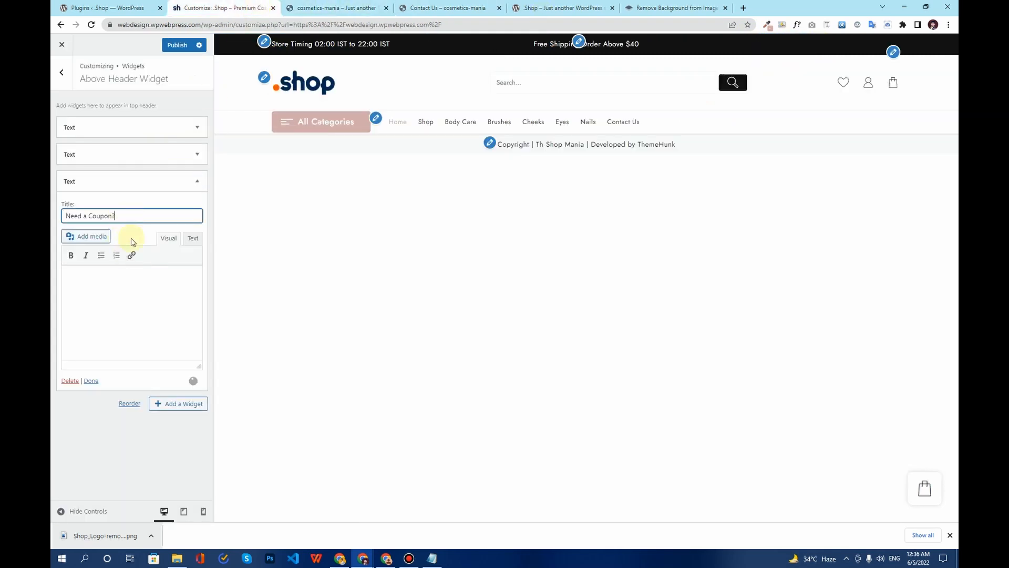
pyautogui.click(117, 289)
pyautogui.hotkey('ctrl', 'v')
# Clear the coupon widget's title, collapse the widget and publish the customizer changes.
pyautogui.moveTo(117, 220); pyautogui.dragTo(66, 215)
pyautogui.press('BackSpace')
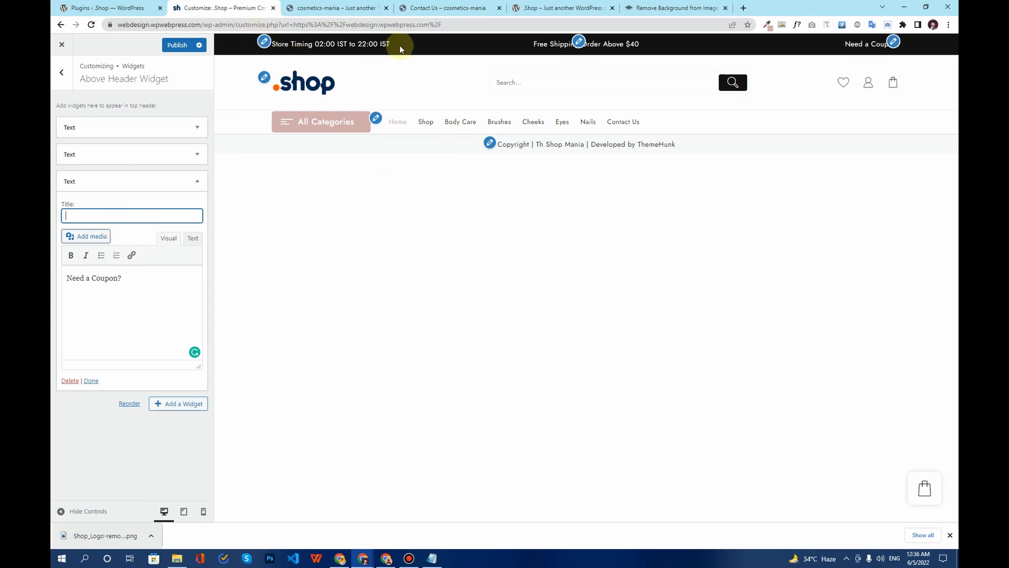
pyautogui.click(199, 182)
pyautogui.click(61, 72)
pyautogui.click(176, 44)
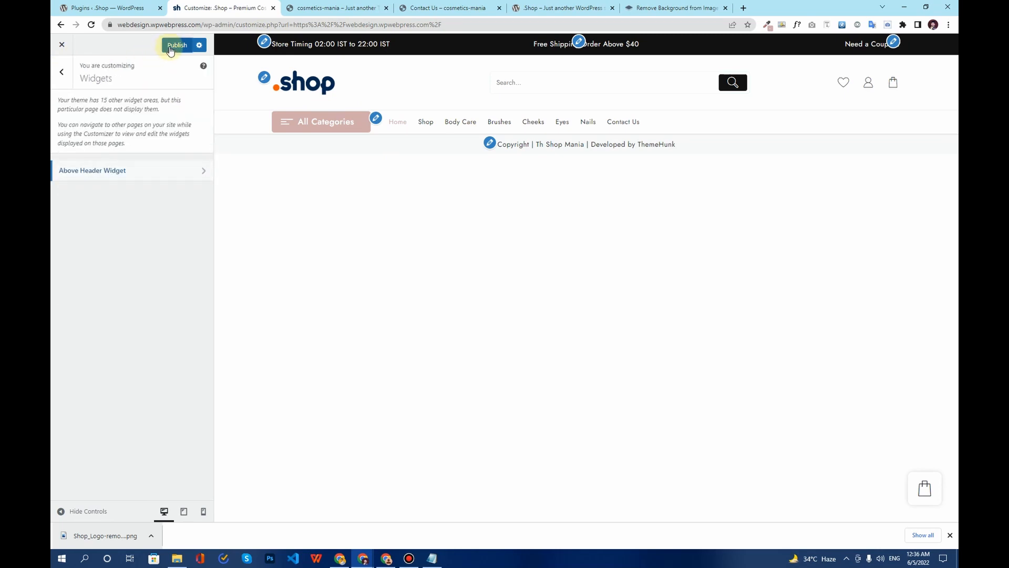
pyautogui.click(61, 72)
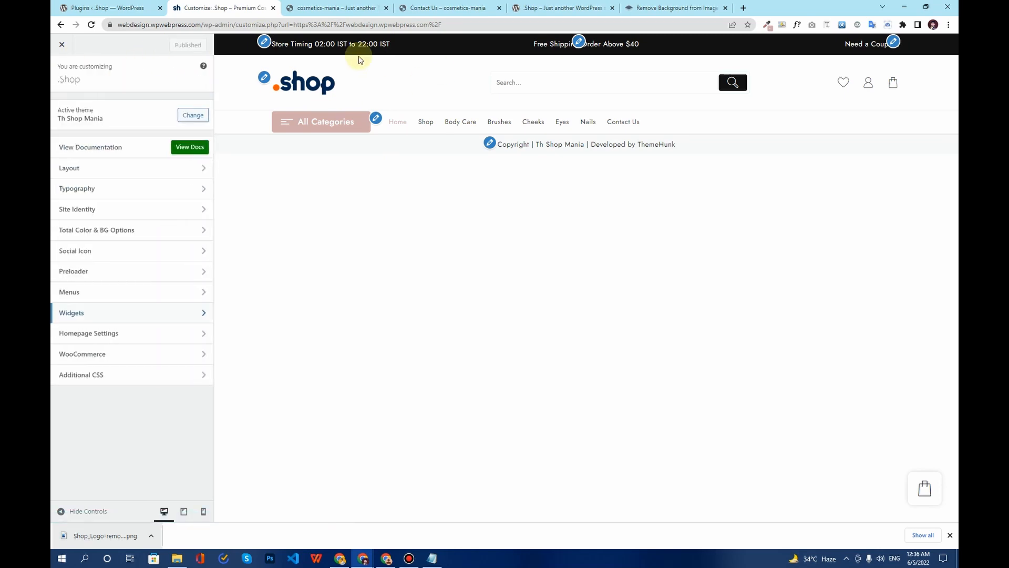
# Check the demo's header, and examine the Main Header layouts and the available Header Options choices in the customizer.
pyautogui.click(338, 8)
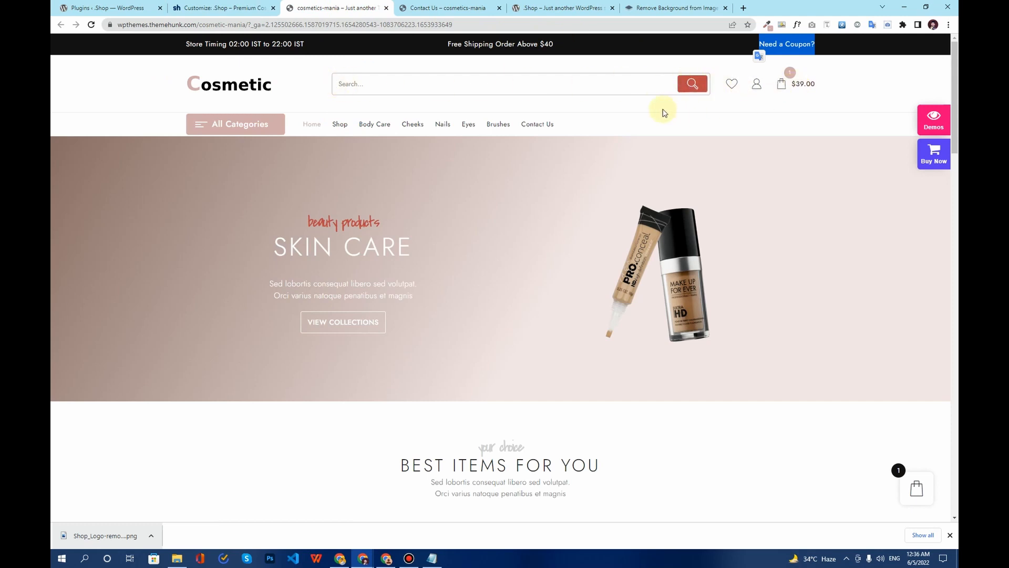
pyautogui.click(242, 7)
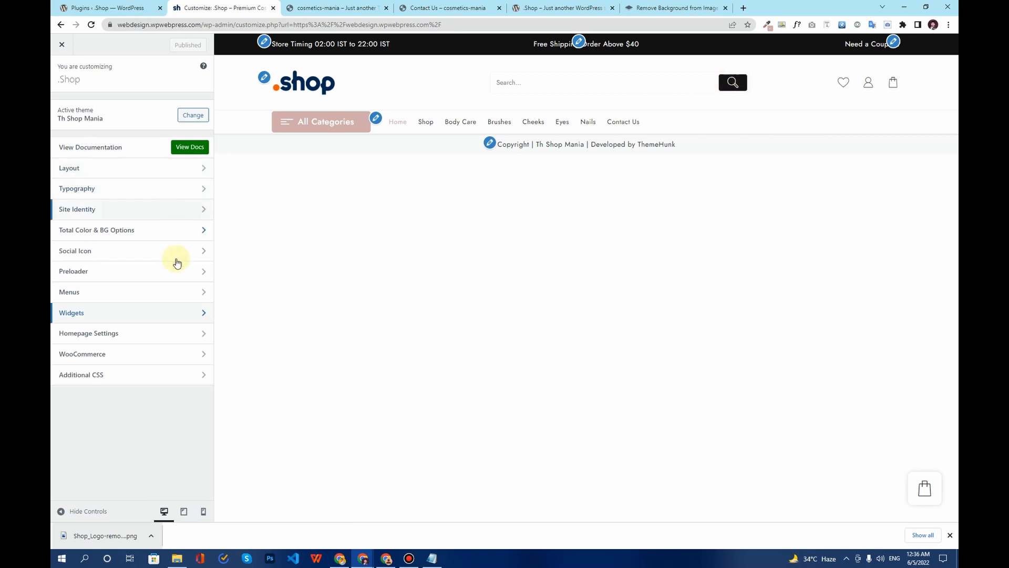
pyautogui.click(117, 170)
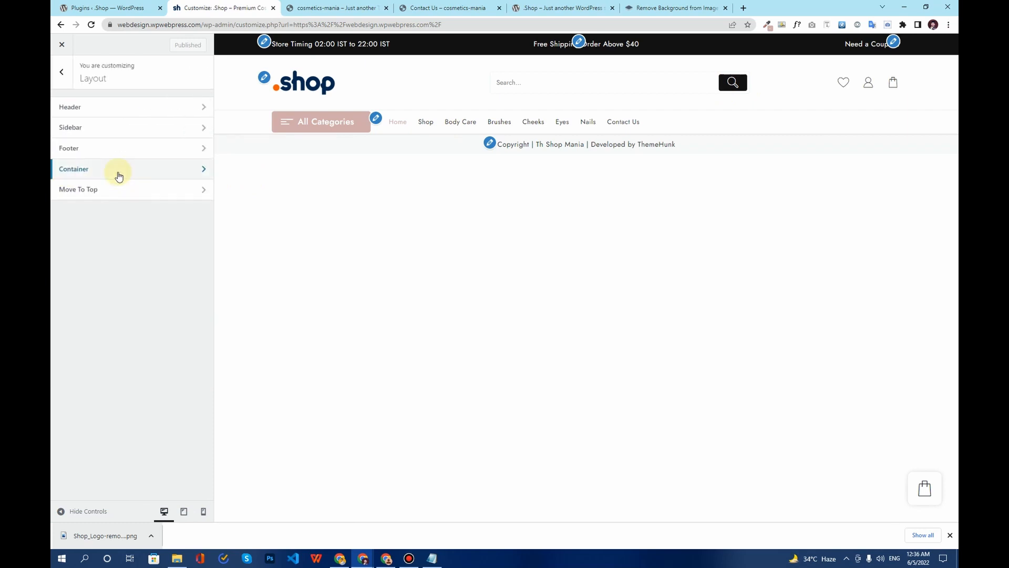
pyautogui.click(109, 108)
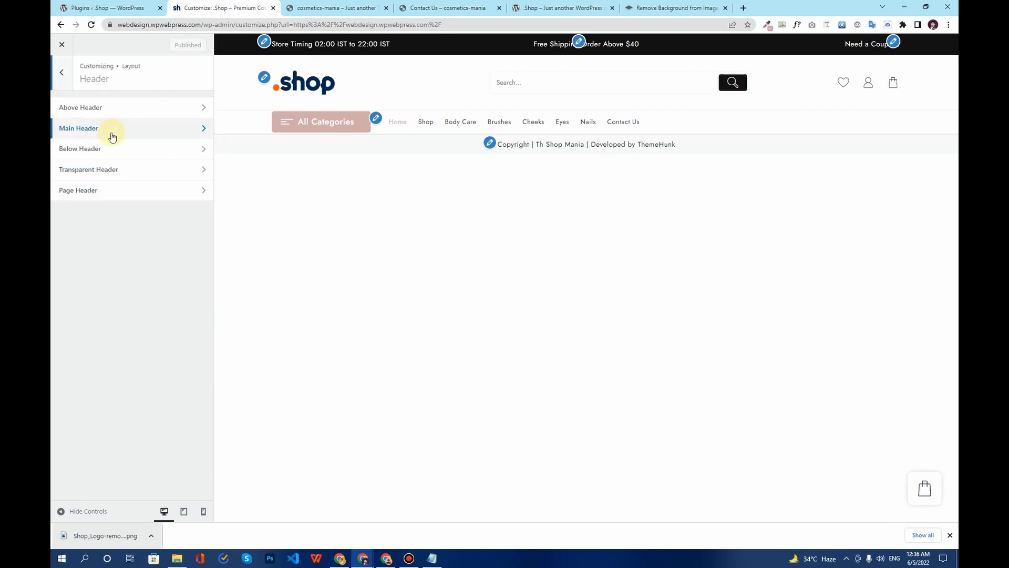
pyautogui.click(112, 137)
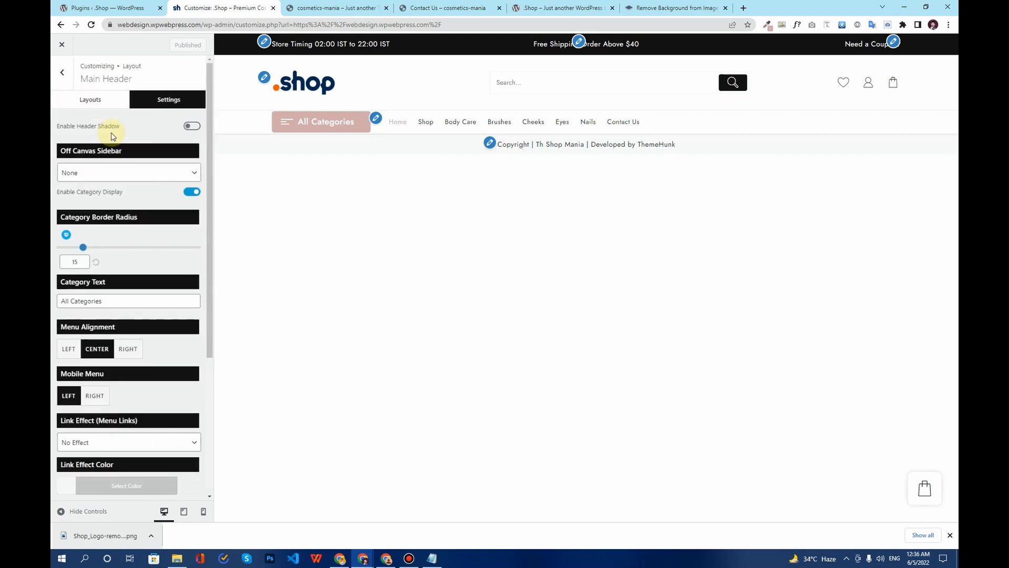
pyautogui.click(83, 106)
pyautogui.scroll(-3, 135, 275)
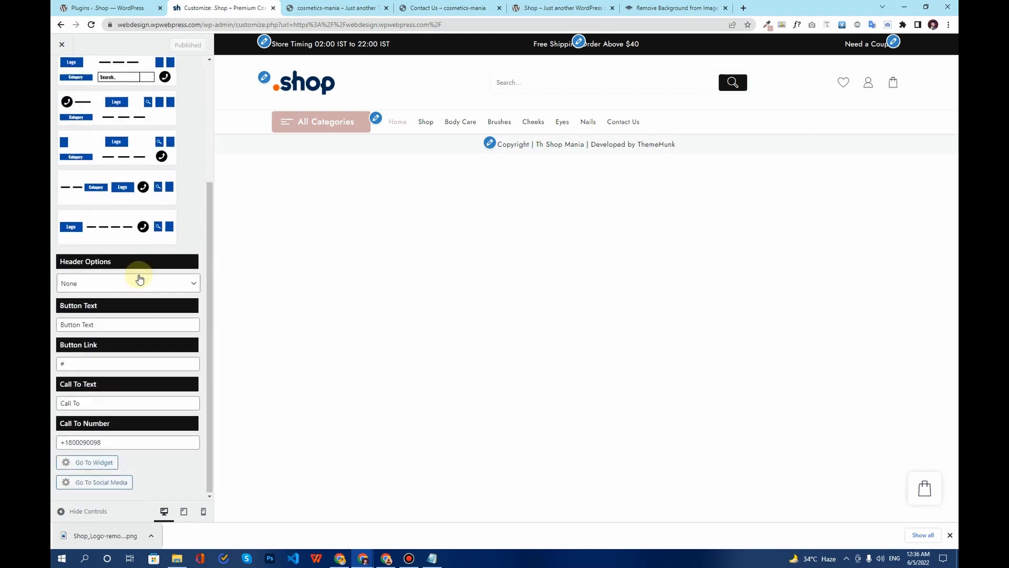
pyautogui.click(122, 284)
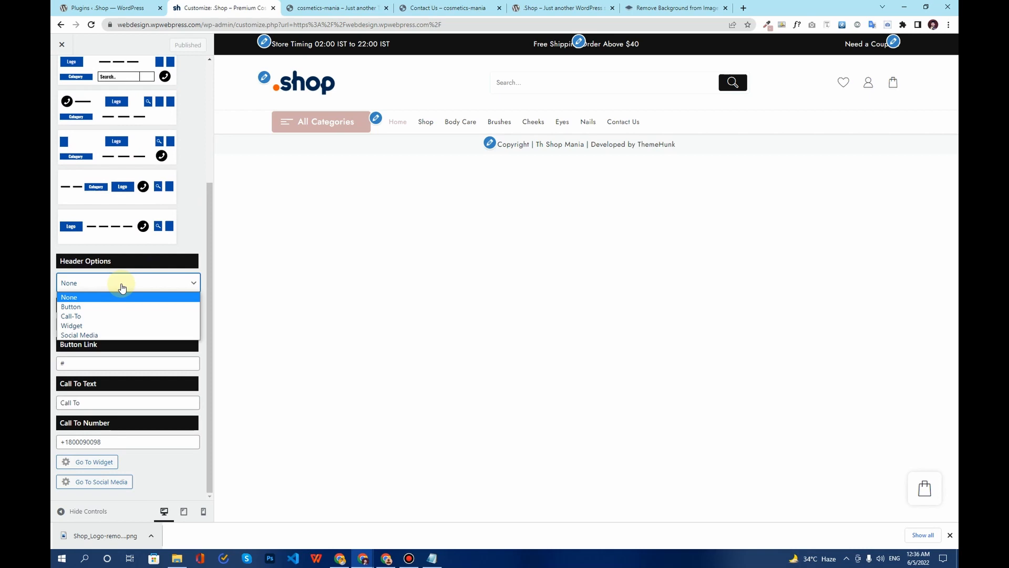
pyautogui.click(122, 287)
pyautogui.scroll(4, 152, 105)
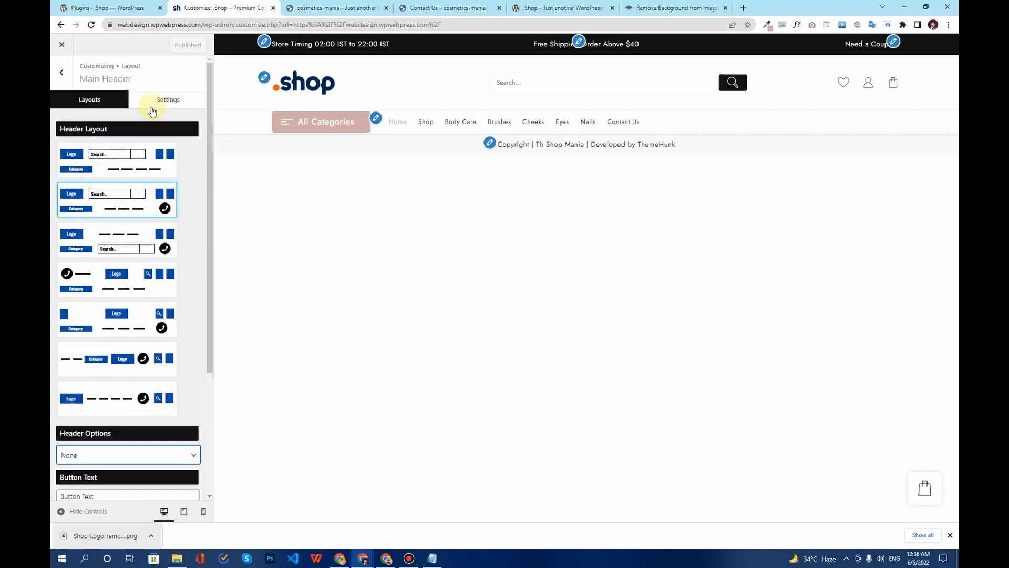
# Set the Link Effect Color in the Main Header settings to #d1abab, using the color code copied from the color picker extension.
pyautogui.click(152, 106)
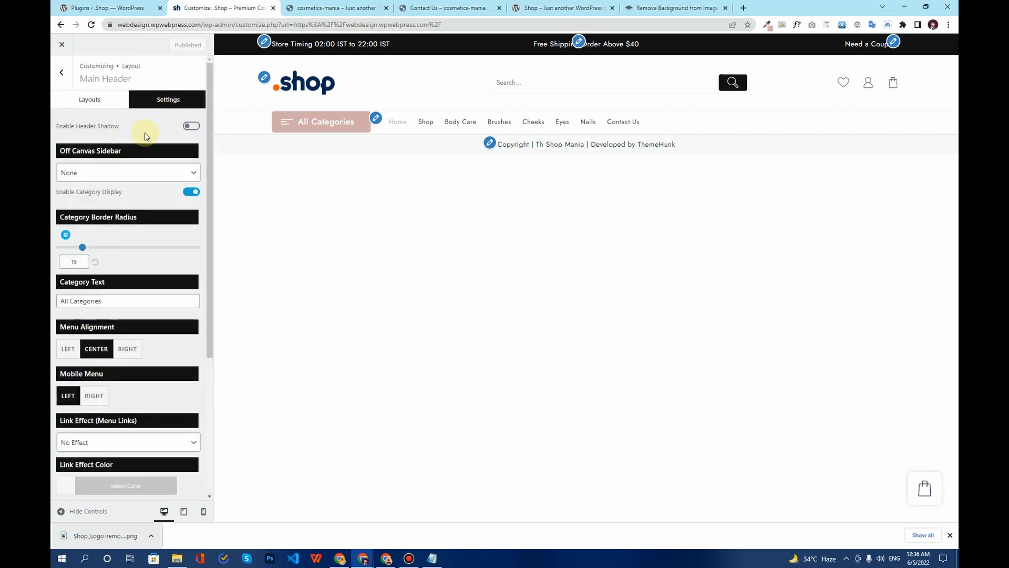
pyautogui.scroll(-4, 147, 213)
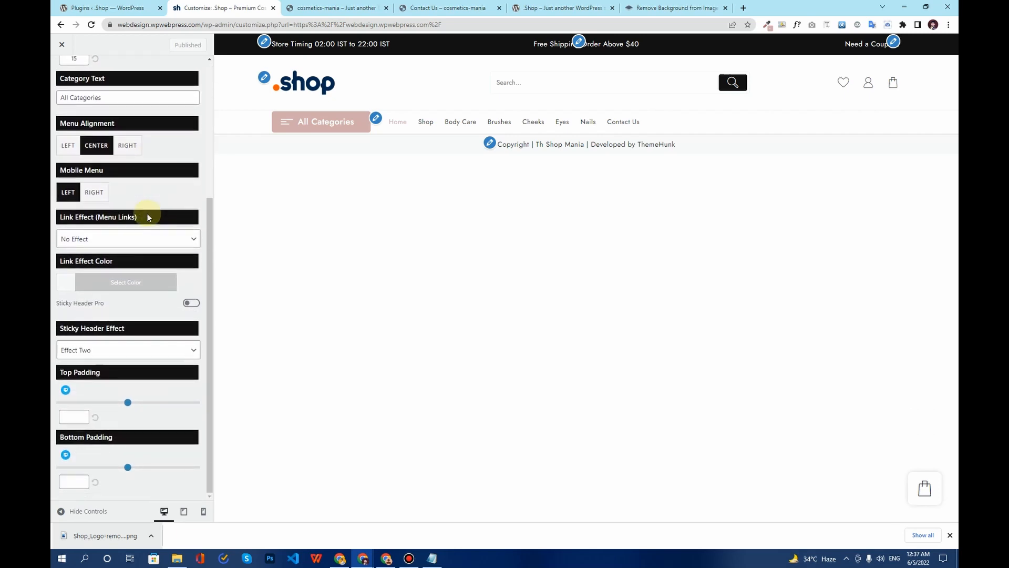
pyautogui.click(117, 284)
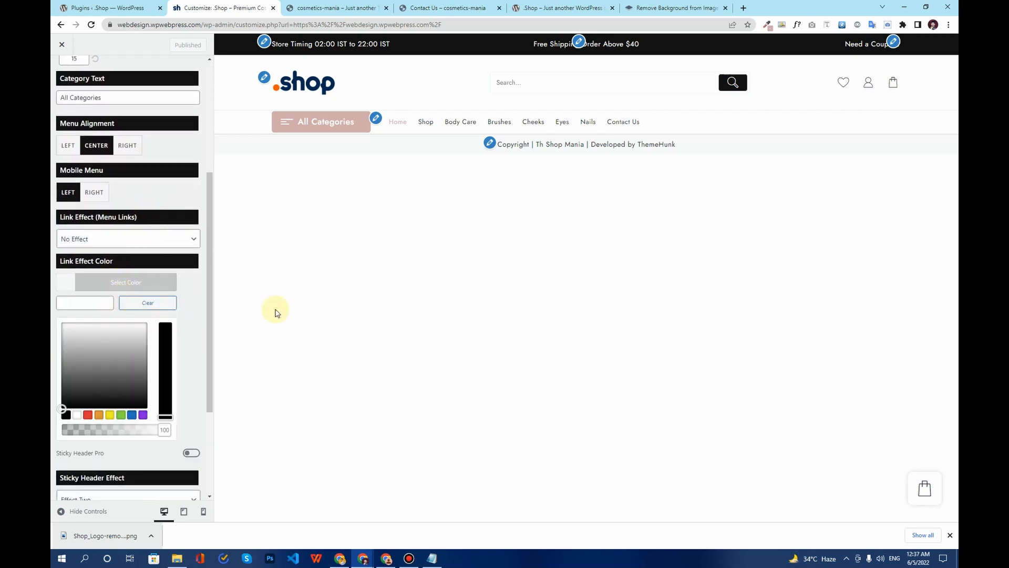
pyautogui.click(772, 26)
pyautogui.click(772, 27)
pyautogui.click(721, 70)
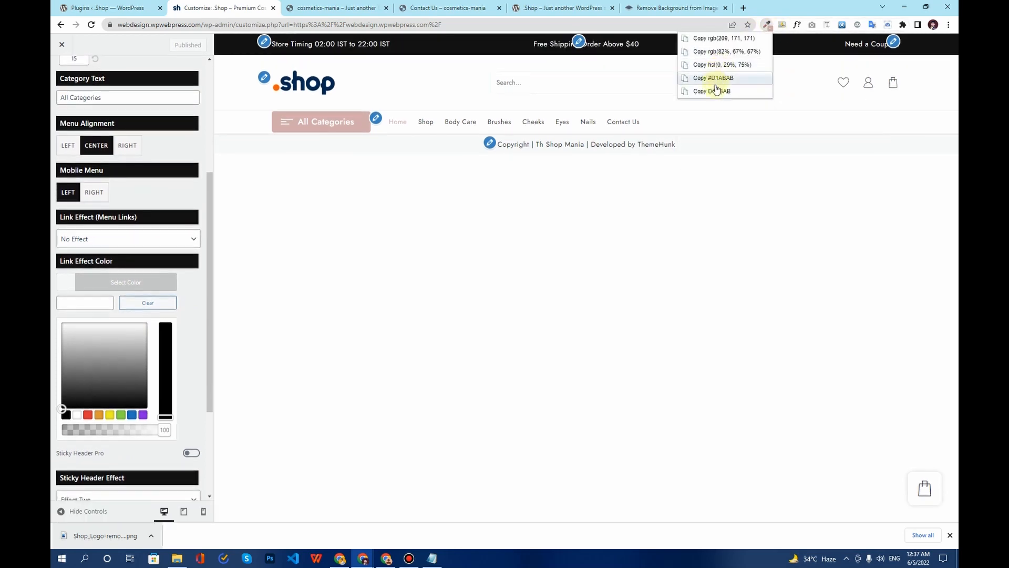
pyautogui.click(710, 91)
pyautogui.click(83, 302)
pyautogui.write('#d1abab')
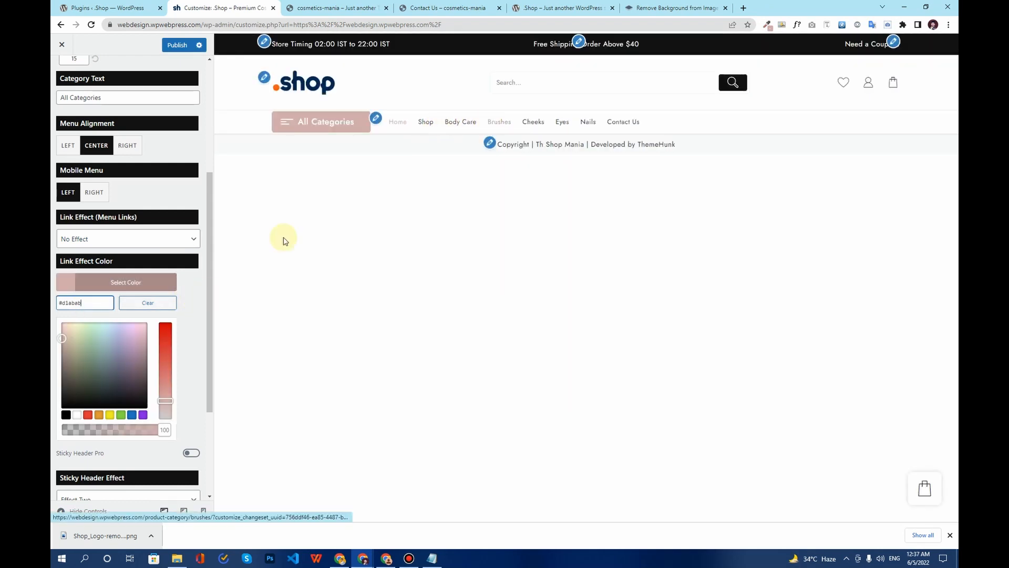
pyautogui.click(193, 291)
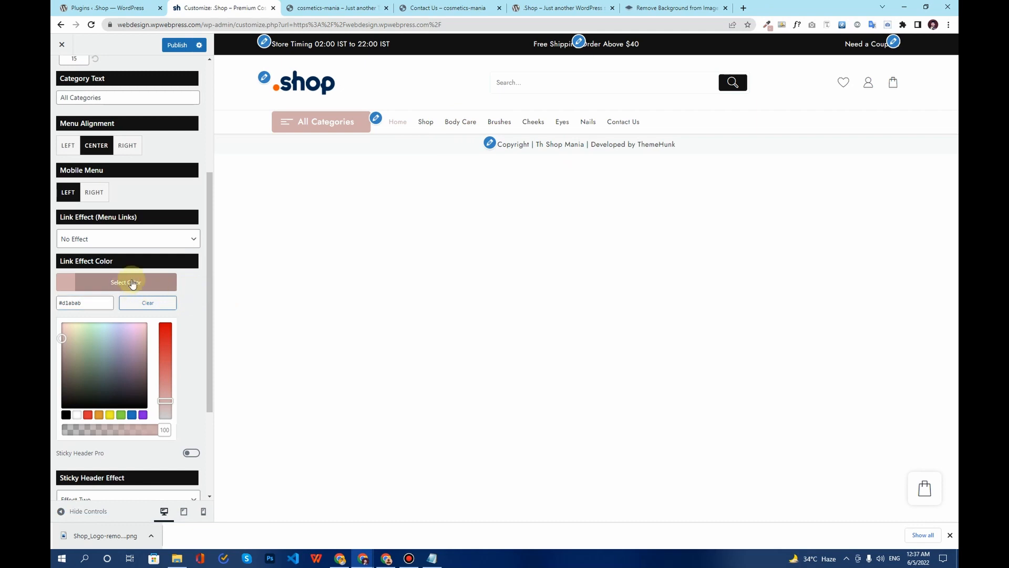
pyautogui.click(55, 271)
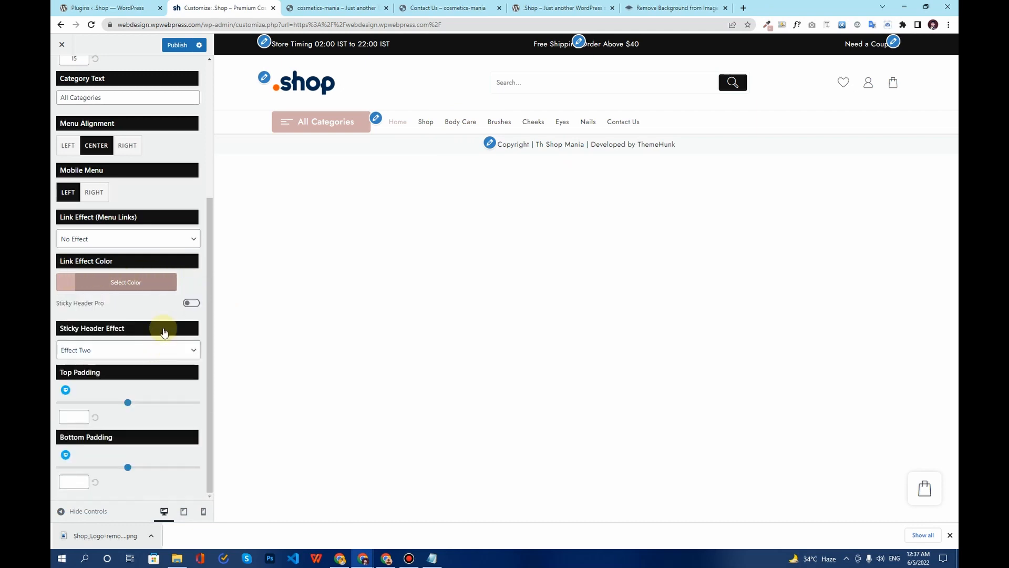
# Leave the layout options and open the Header section of Total Color & BG Options.
pyautogui.scroll(4, 159, 296)
pyautogui.click(61, 72)
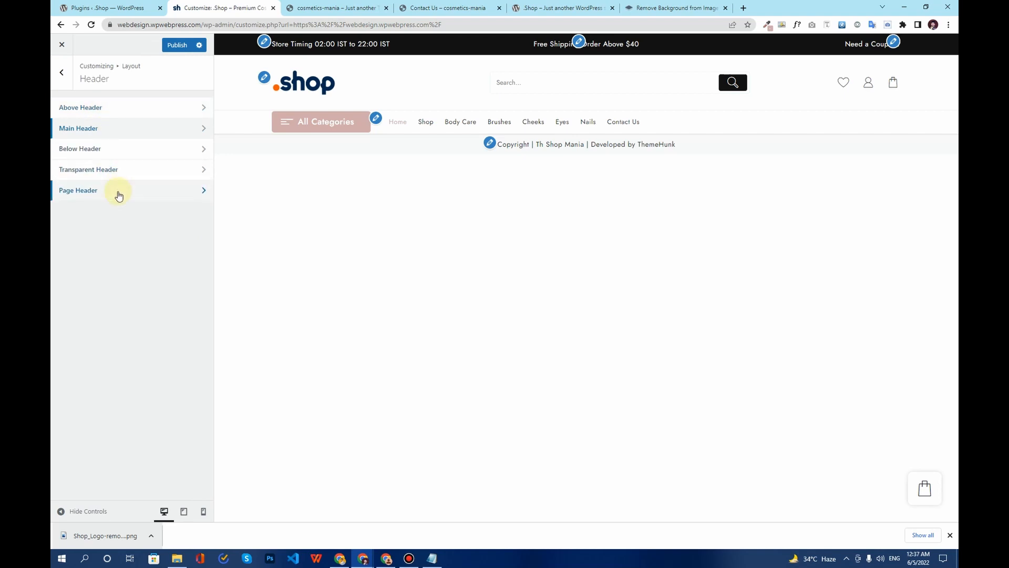
pyautogui.click(62, 73)
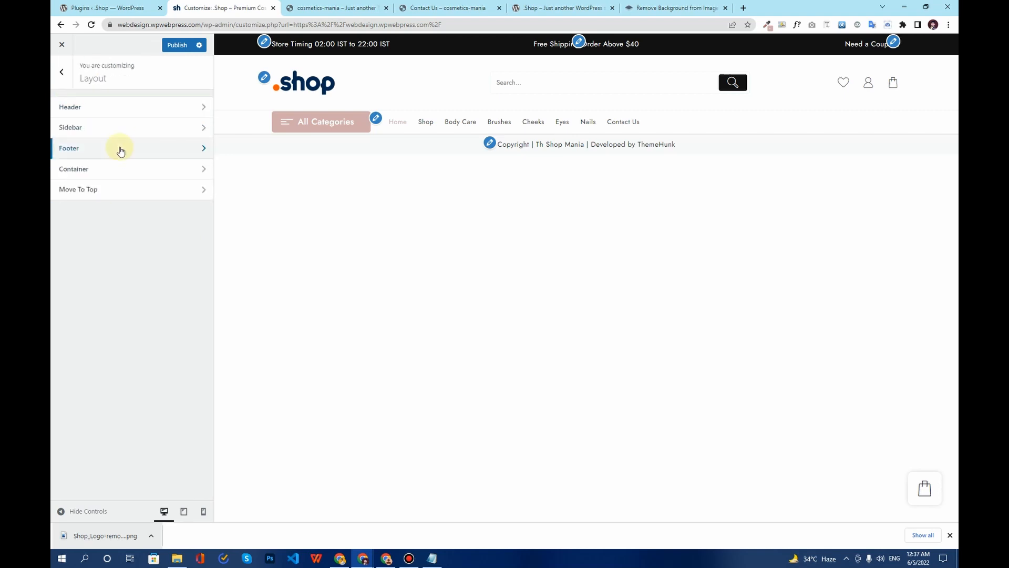
pyautogui.click(62, 74)
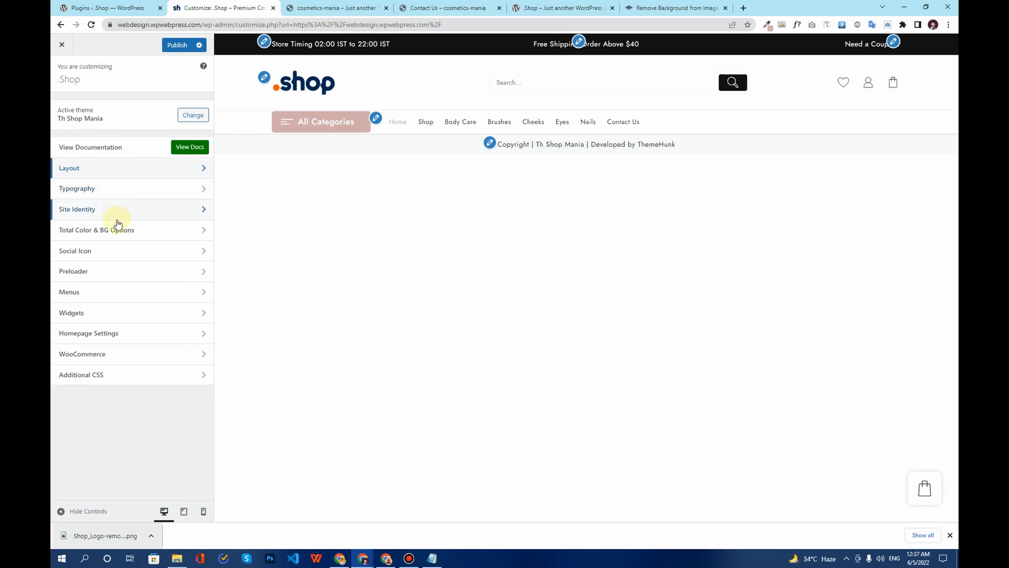
pyautogui.click(119, 237)
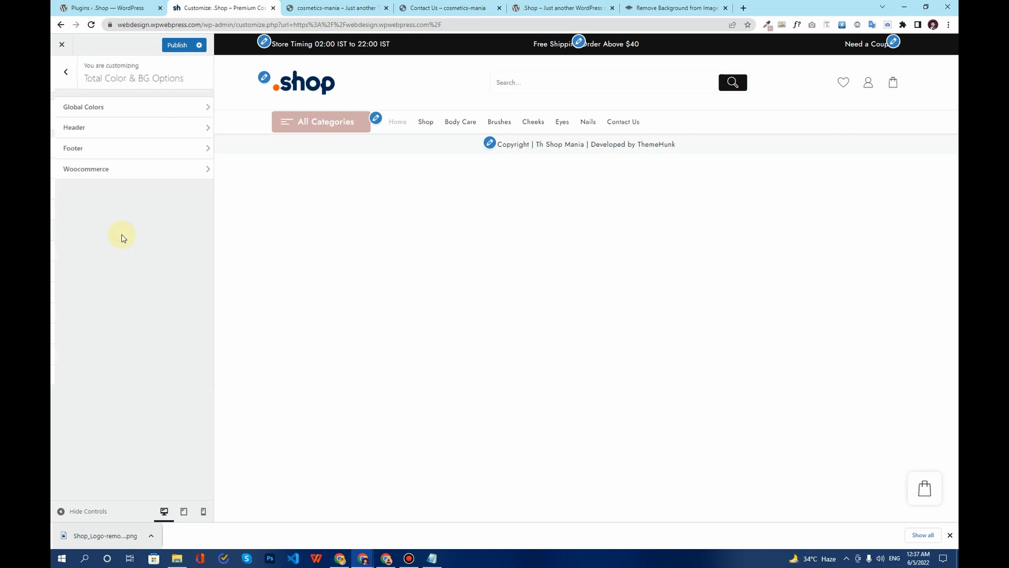
pyautogui.click(123, 133)
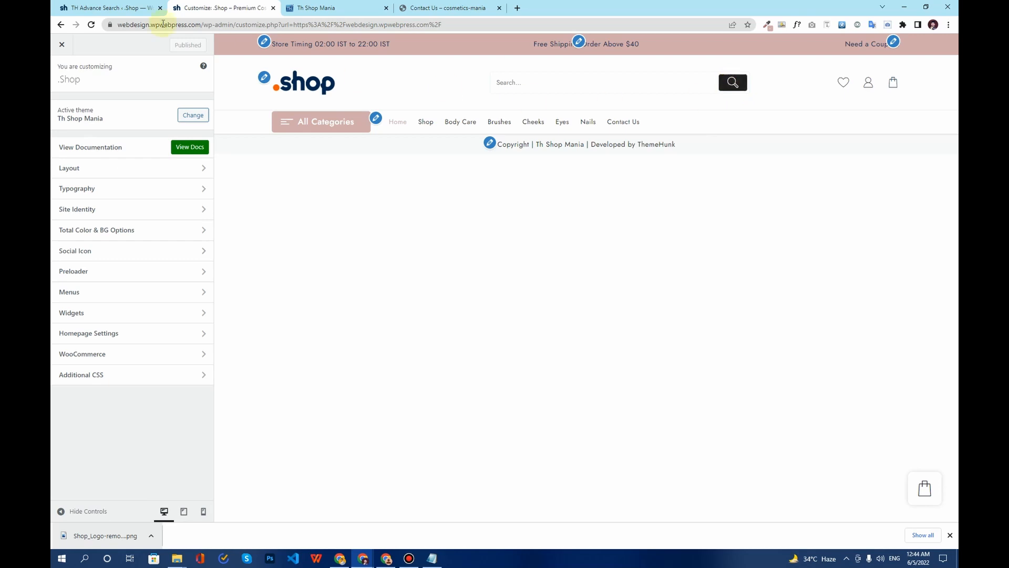
# Go to the installed plugins in the WordPress dashboard and open the TH Advance Product Search settings.
pyautogui.click(59, 4)
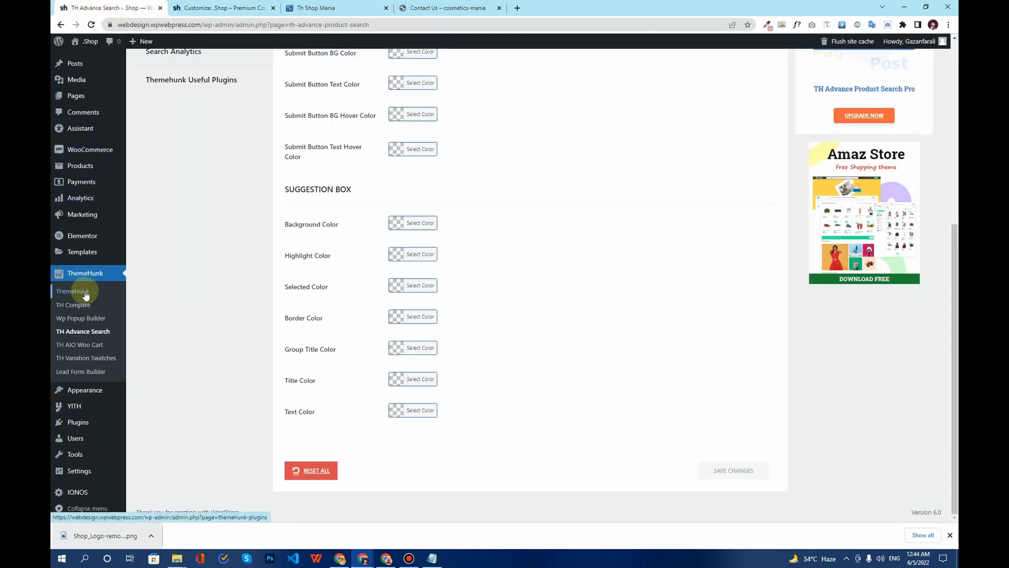
pyautogui.click(82, 427)
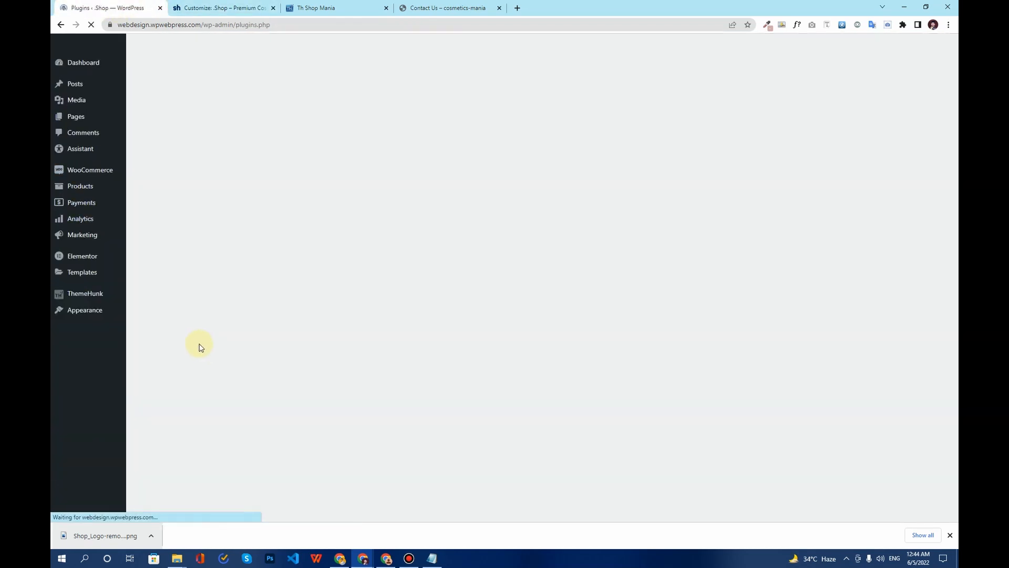
pyautogui.scroll(-5, 262, 233)
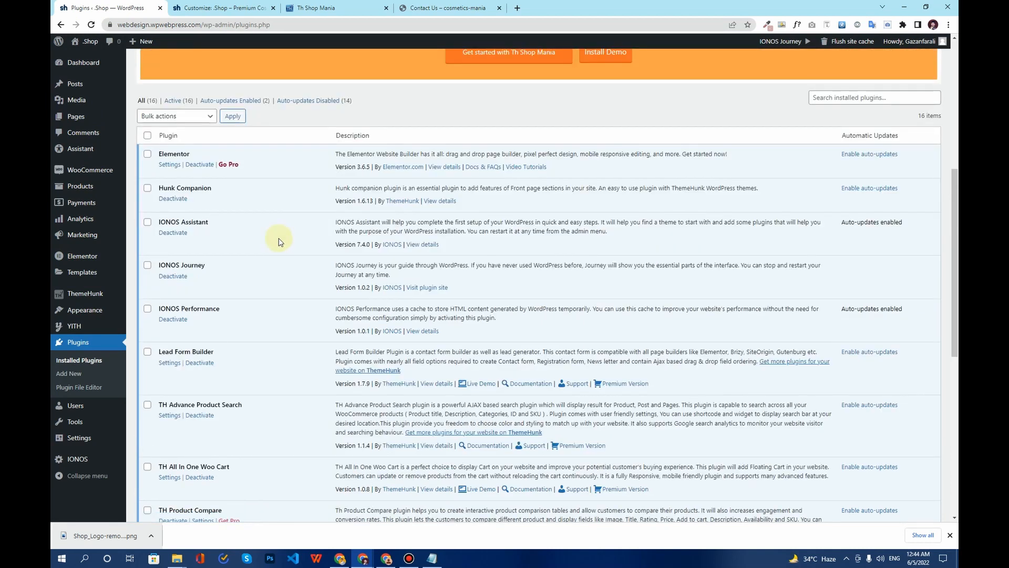
pyautogui.scroll(-1, 258, 263)
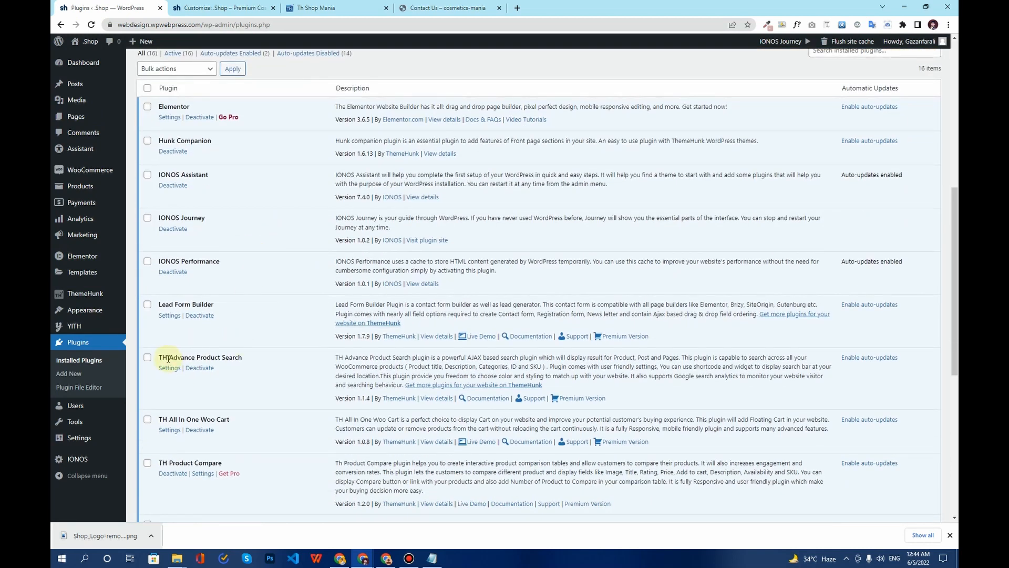
pyautogui.moveTo(168, 359); pyautogui.dragTo(249, 363)
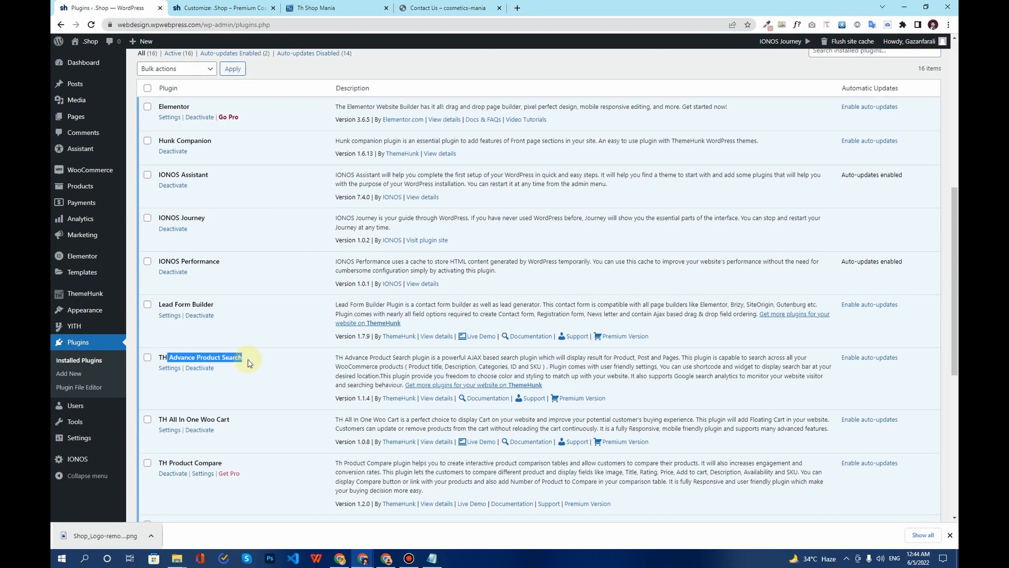
pyautogui.click(167, 368)
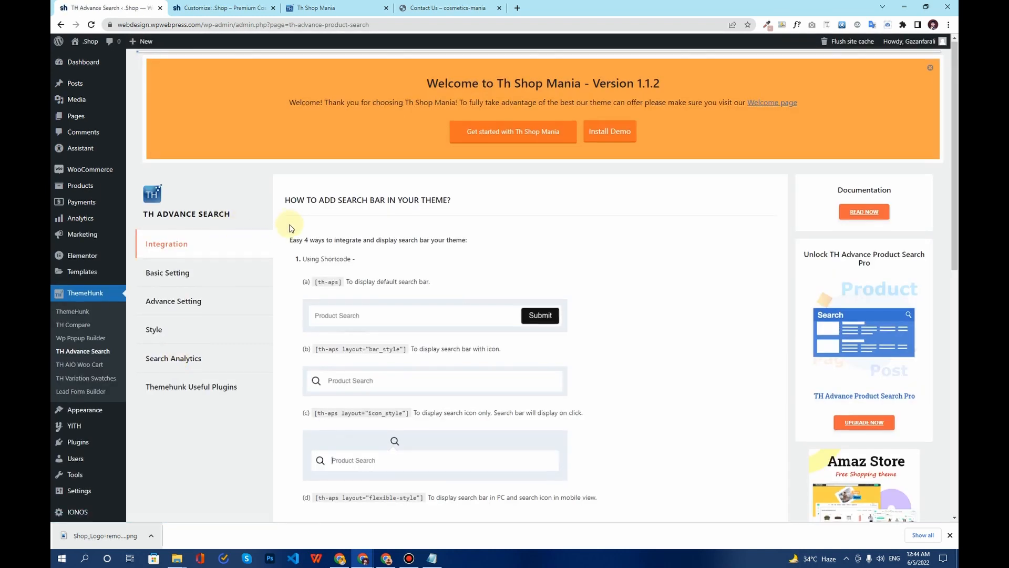
pyautogui.scroll(-2, 183, 236)
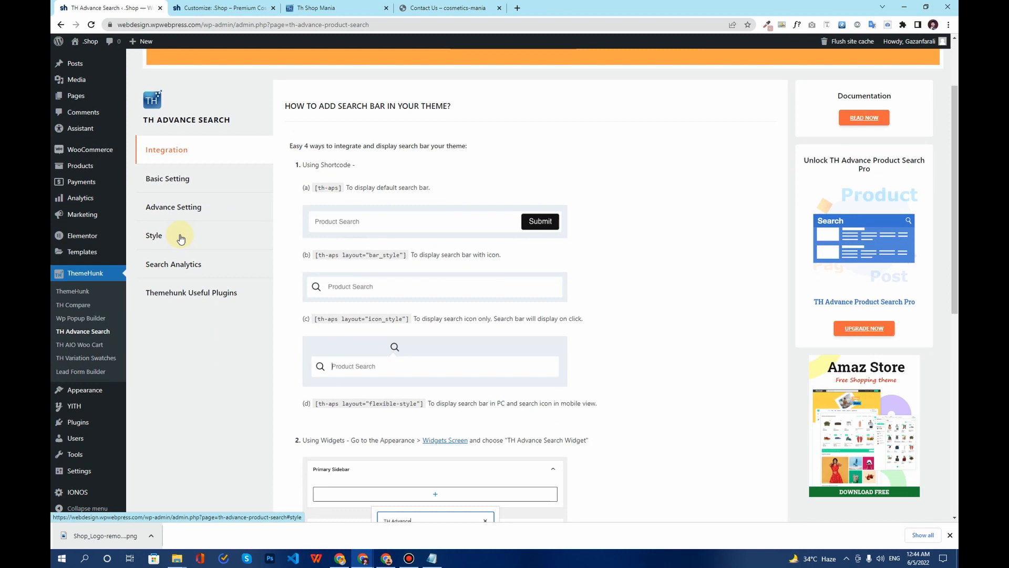
# Set the Submit Button BG Color in the search bar's Style settings to rgb(209,171,171), using the code copied from the color picker extension.
pyautogui.click(181, 239)
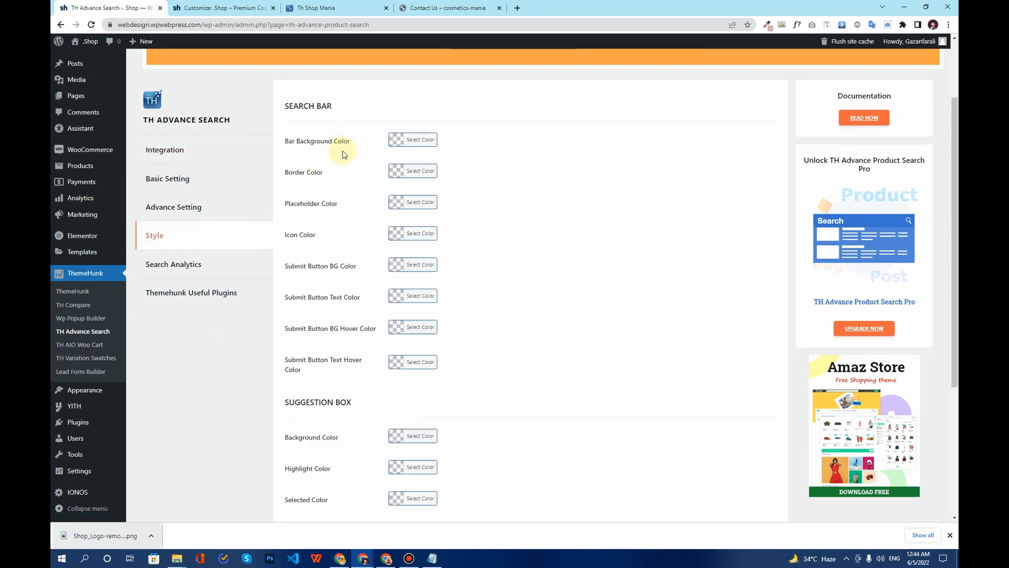
pyautogui.scroll(-1, 345, 168)
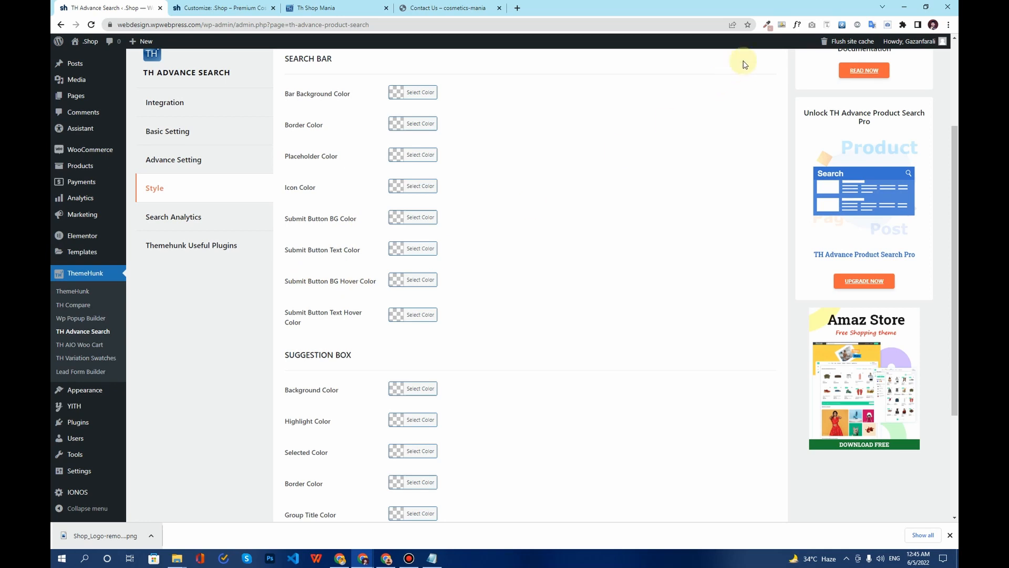
pyautogui.click(767, 27)
pyautogui.click(721, 70)
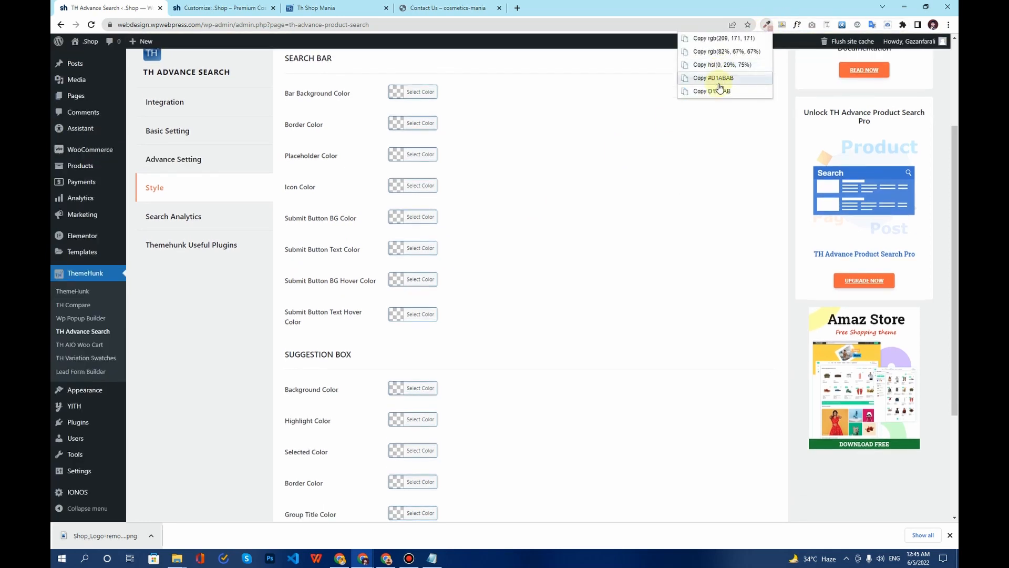
pyautogui.click(718, 91)
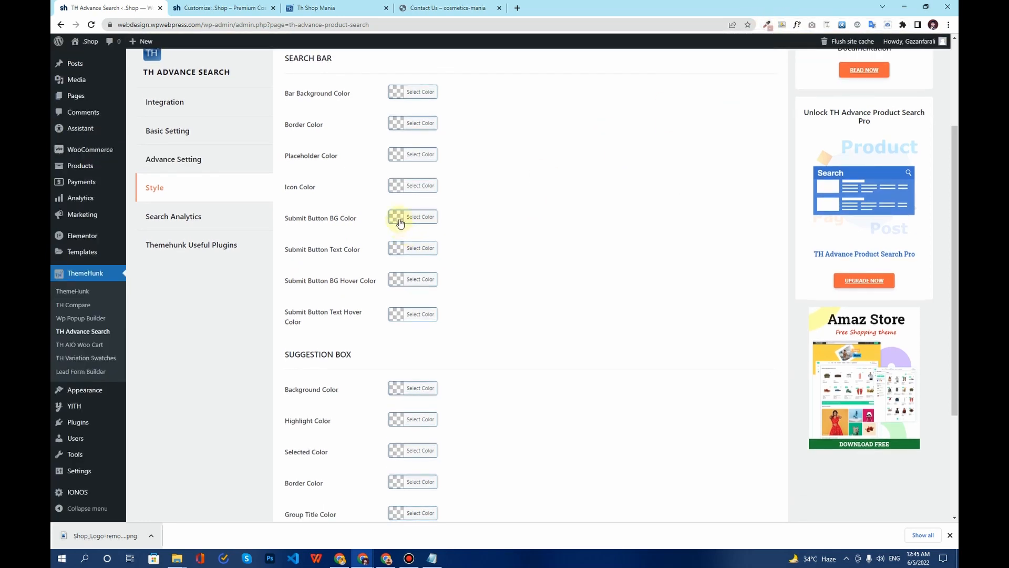
pyautogui.click(400, 223)
pyautogui.click(477, 213)
pyautogui.hotkey('ctrl', 'v')
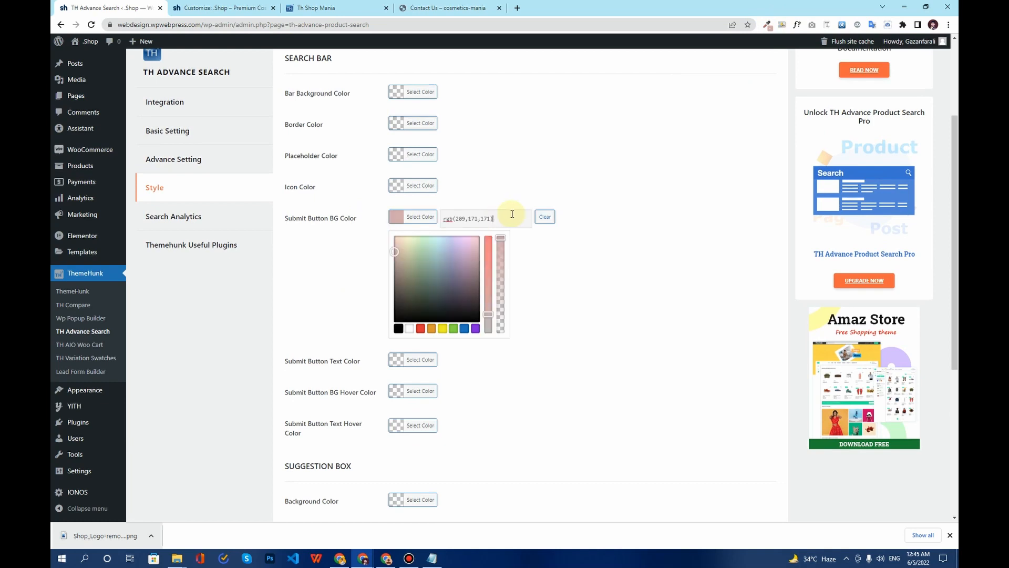
pyautogui.click(537, 283)
# Sample the dark blue of the .shop logo in the customizer preview with the color picker extension and copy its RGB code.
pyautogui.click(221, 8)
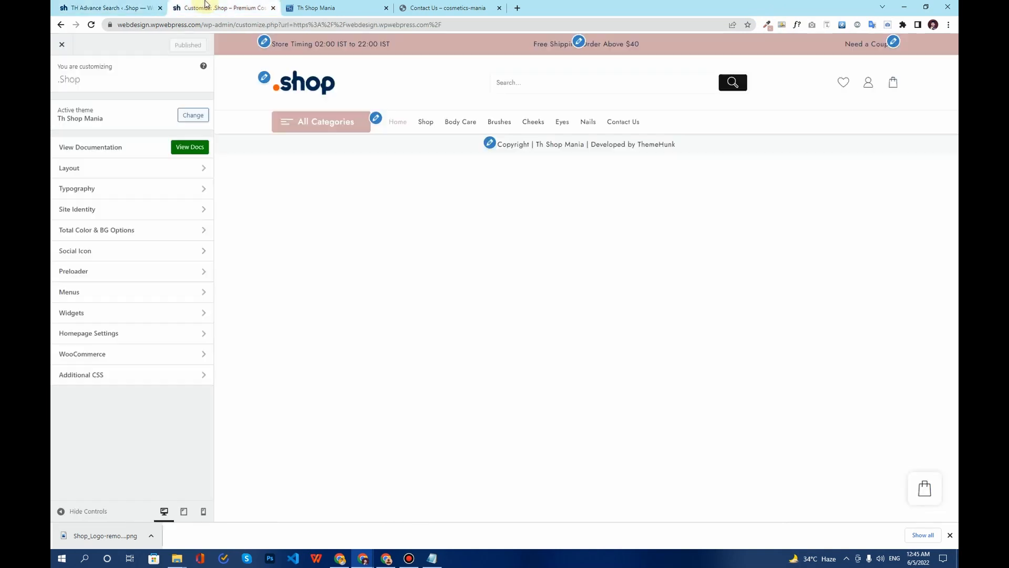
pyautogui.click(768, 25)
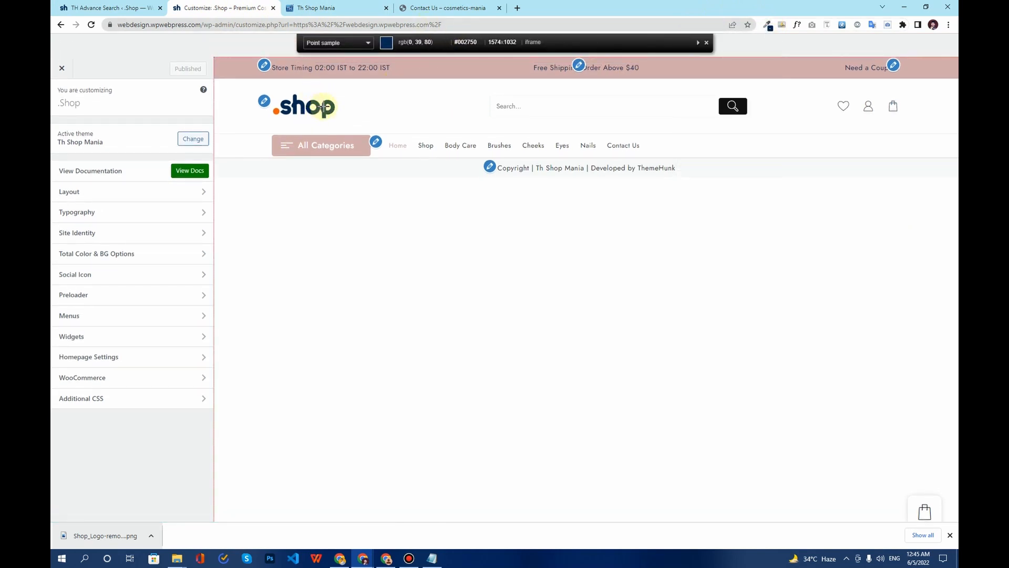
pyautogui.click(366, 111)
pyautogui.click(767, 27)
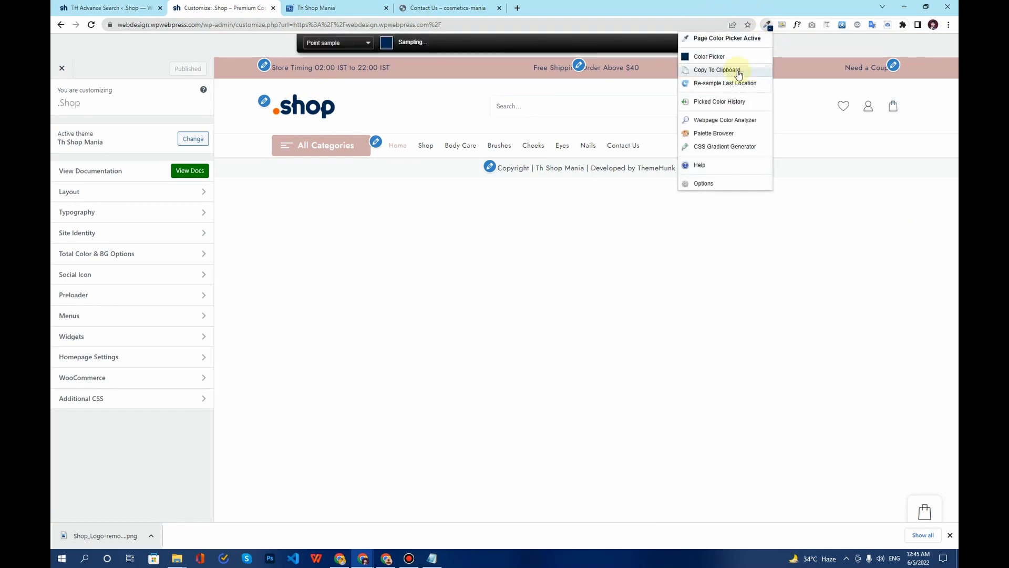
pyautogui.click(721, 80)
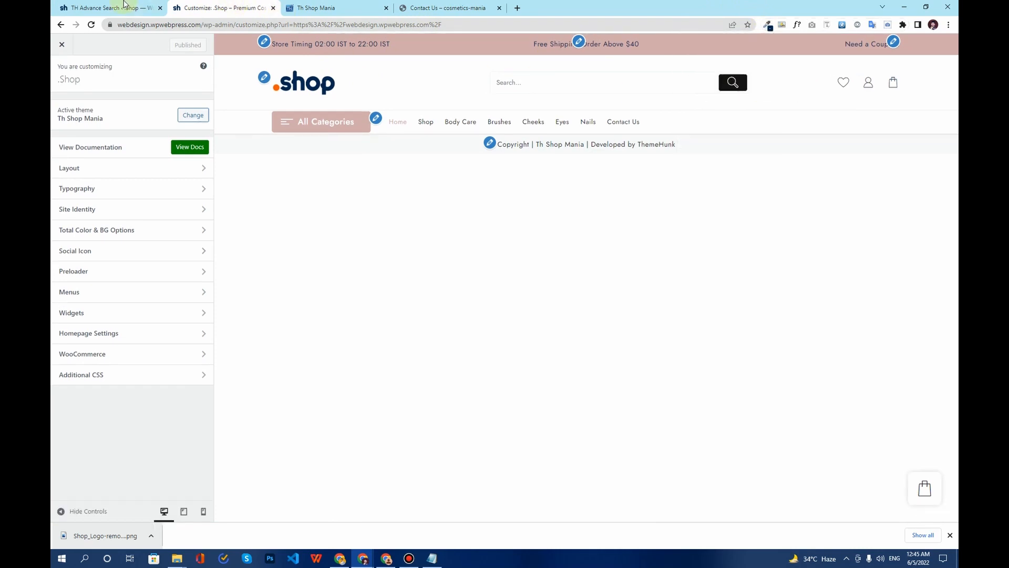
# Set the Submit Button BG Hover Color in the TH Advance Search styles to the copied rgb(0,39,80) and save the changes.
pyautogui.click(127, 6)
pyautogui.click(397, 286)
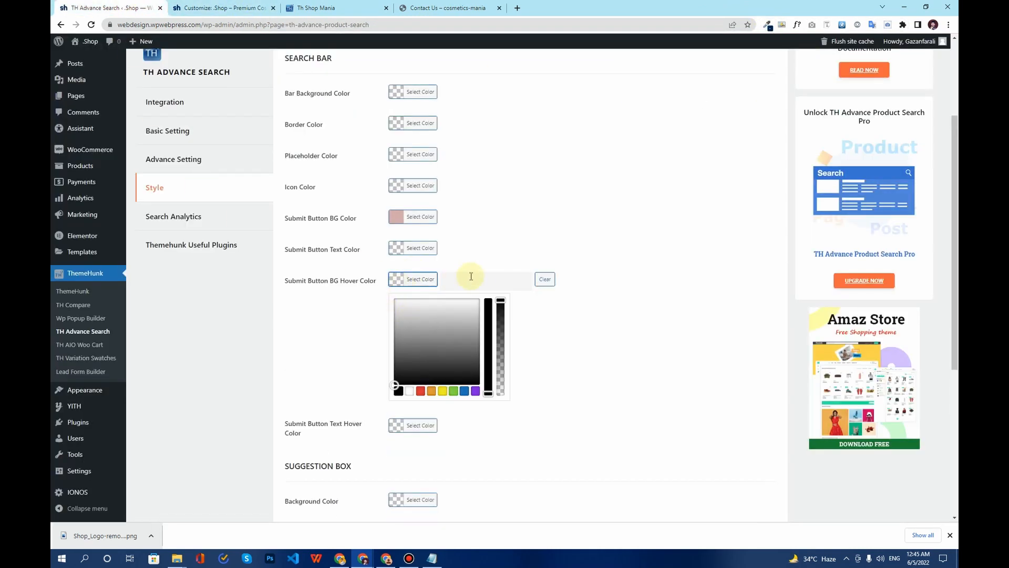
pyautogui.click(479, 278)
pyautogui.hotkey('ctrl', 'v')
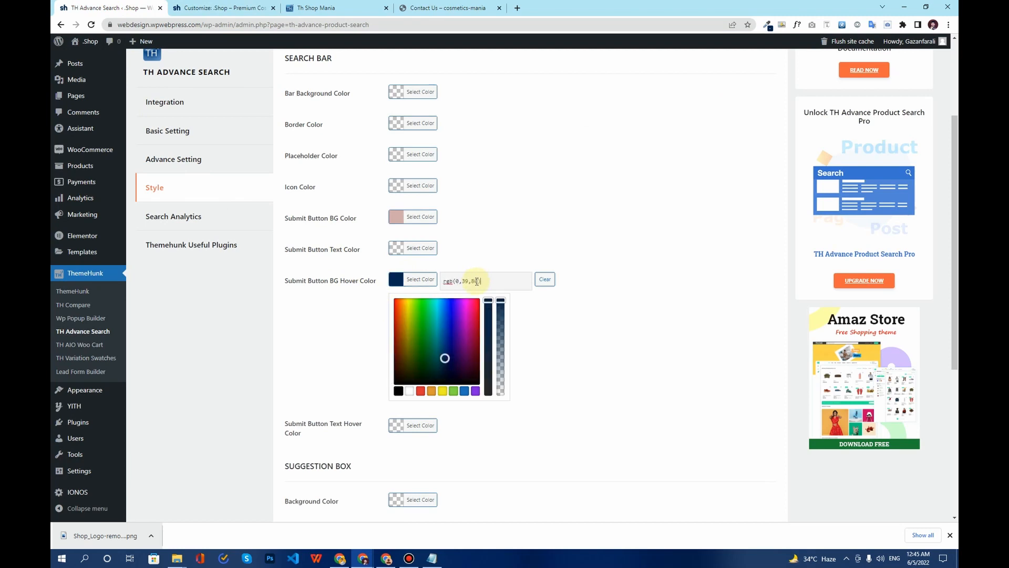
pyautogui.click(317, 328)
pyautogui.scroll(-5, 326, 347)
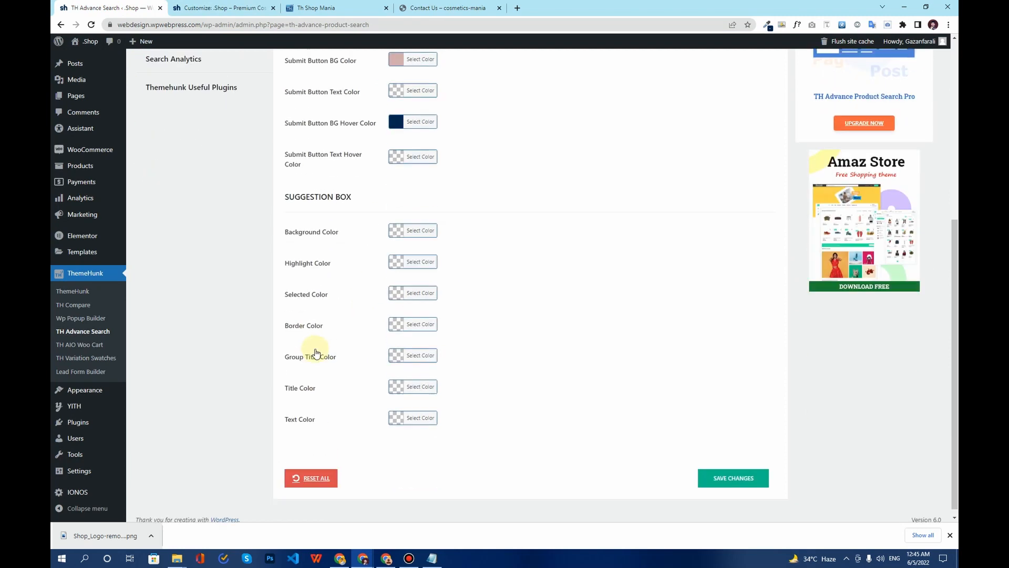
pyautogui.click(732, 480)
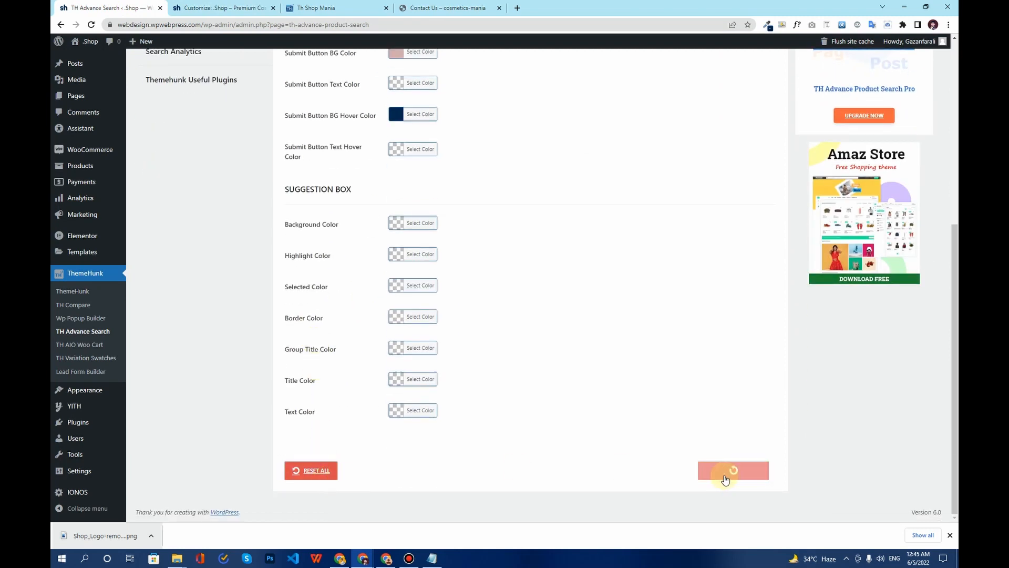
# Open the live shop site in a new tab and check the search button color and the copyright line in the footer.
pyautogui.rightClick(83, 48)
pyautogui.click(107, 51)
pyautogui.click(200, 7)
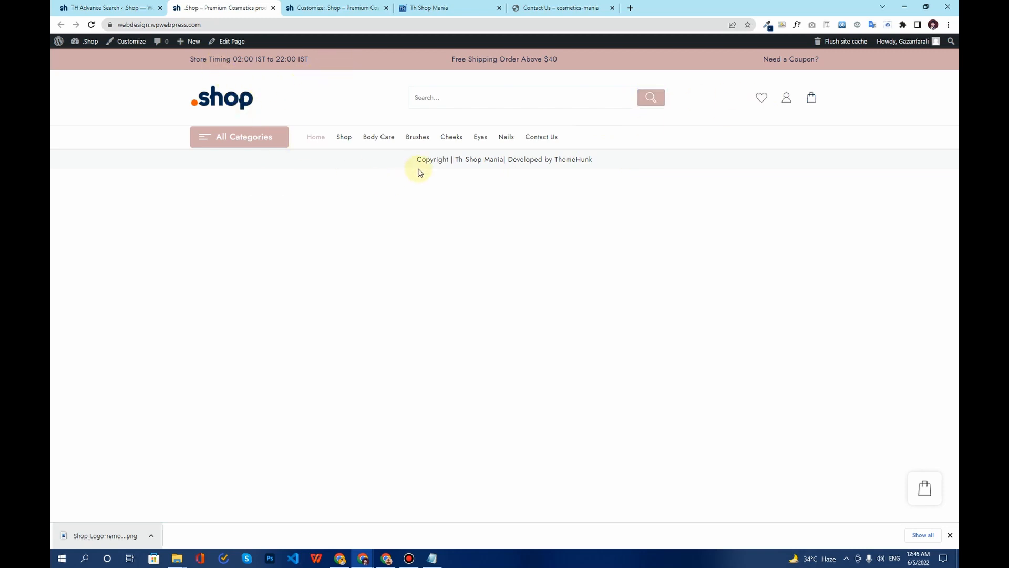
pyautogui.moveTo(435, 159); pyautogui.dragTo(414, 162)
pyautogui.moveTo(603, 168); pyautogui.dragTo(415, 158)
# In the customizer's Below Footer text, replace "Developed by ThemeHunk" with "All Rights Reserved".
pyautogui.click(295, 8)
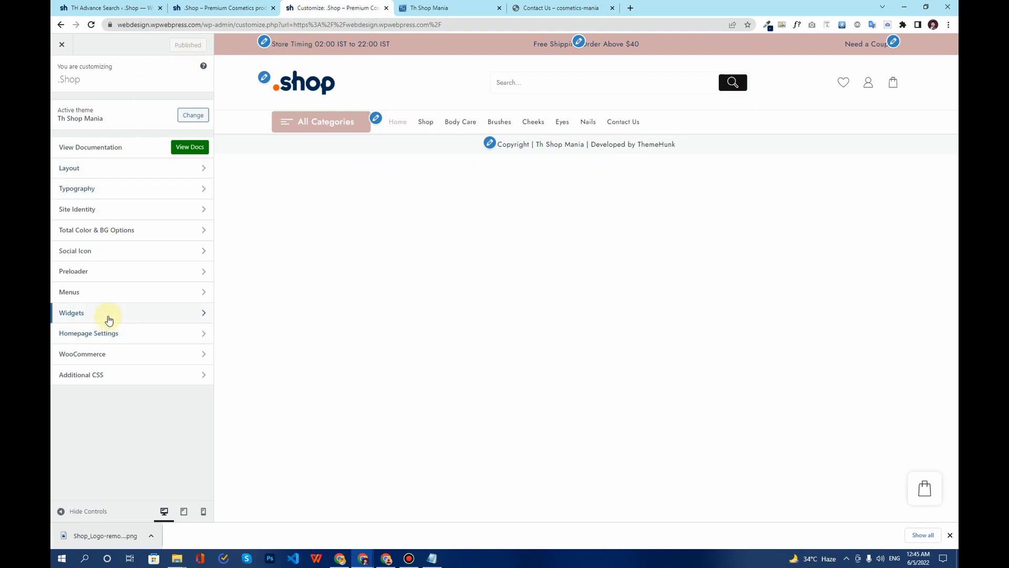
pyautogui.click(489, 145)
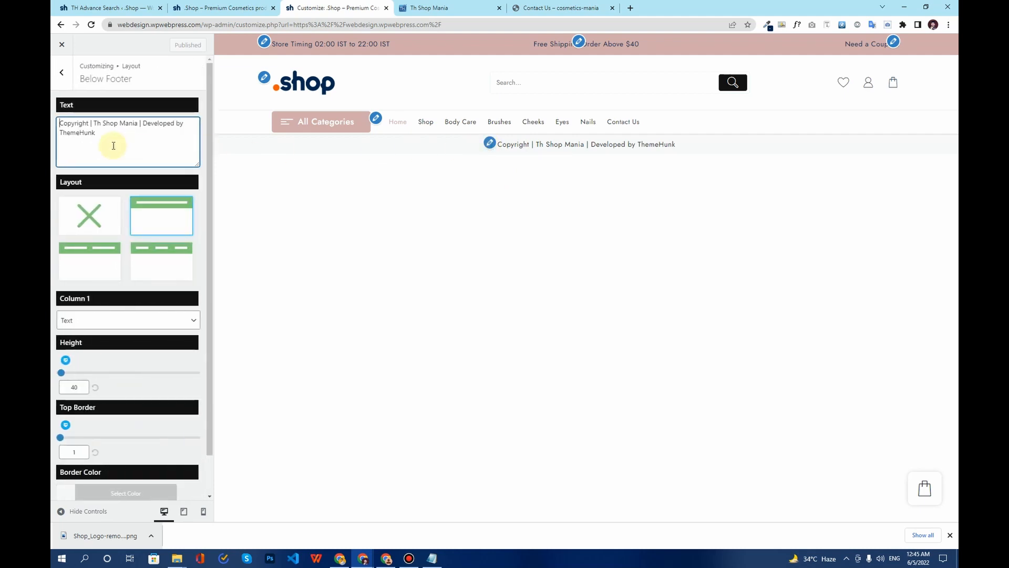
pyautogui.moveTo(87, 131); pyautogui.dragTo(143, 125)
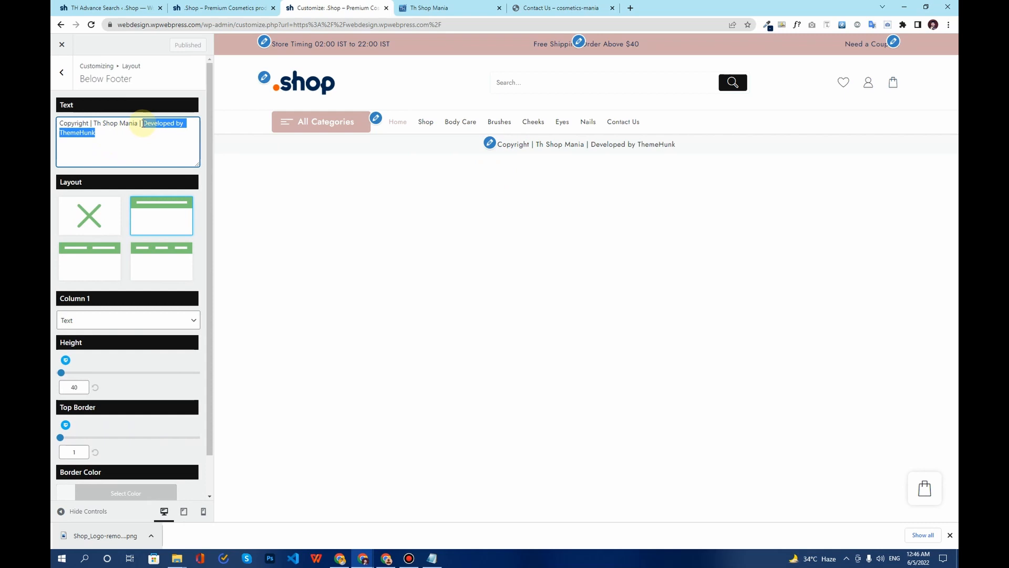
pyautogui.write('All Rights')
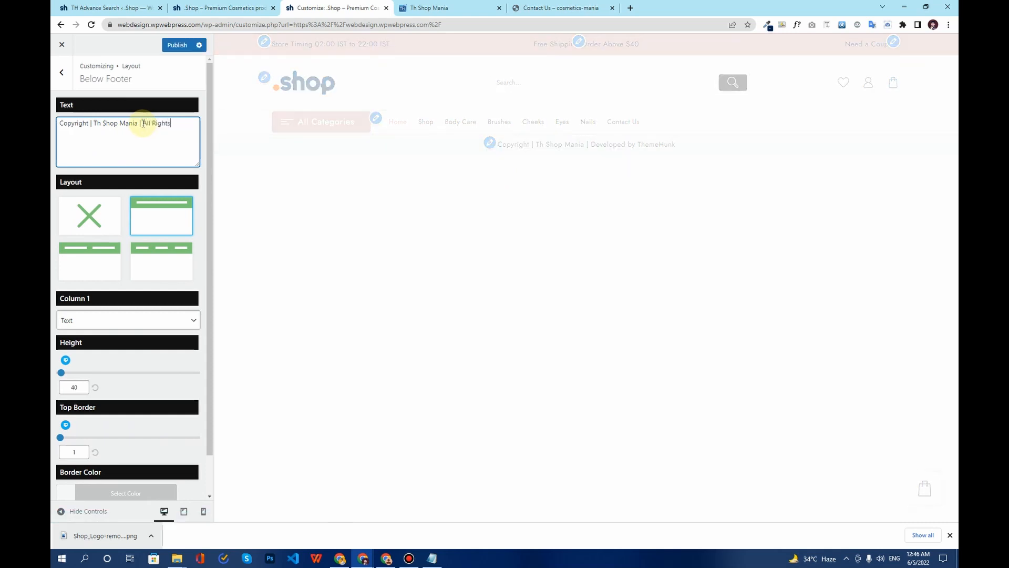
pyautogui.write(' Reservbed')
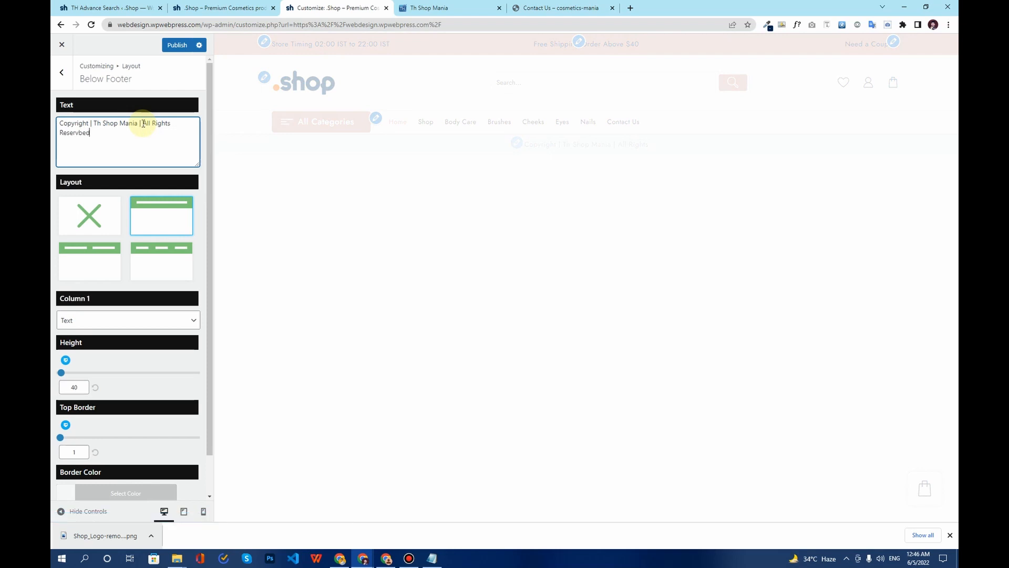
pyautogui.press('BackSpace')
pyautogui.press('BackSpace')
pyautogui.press('BackSpace')
pyautogui.write('ed')
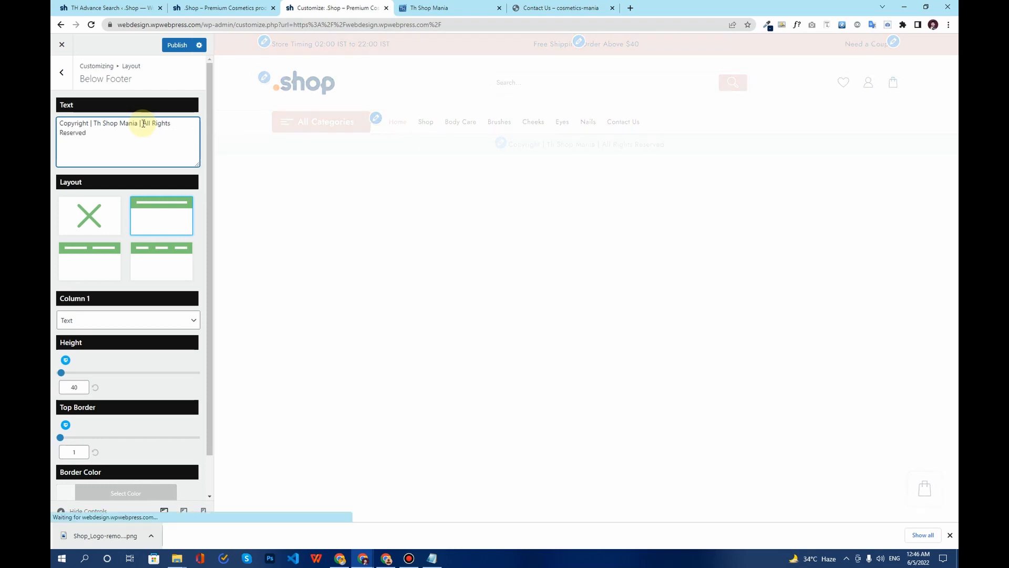
# Remove the vertical bar that follows "Copyright" in the Below Footer text.
pyautogui.click(92, 123)
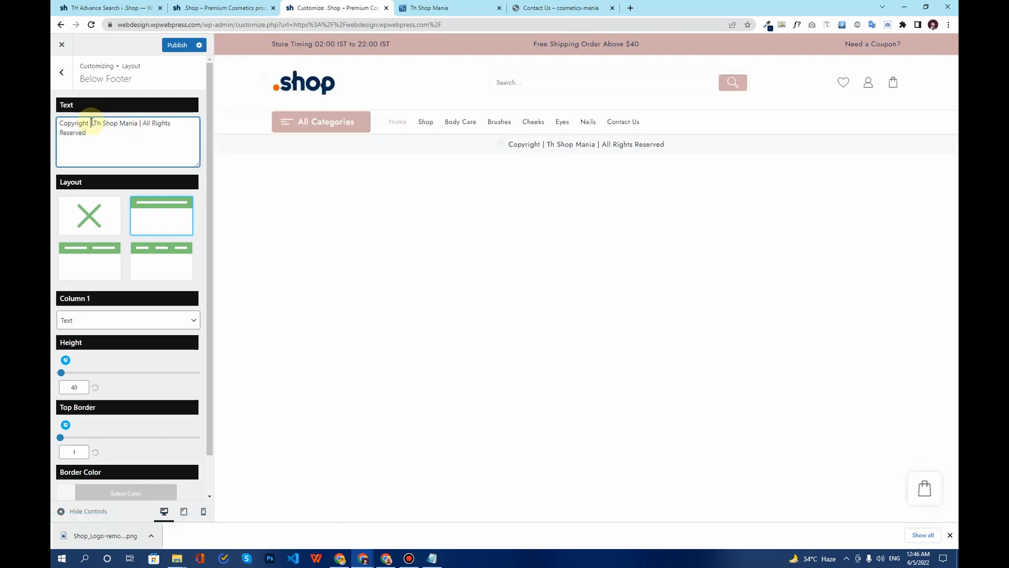
pyautogui.press('BackSpace')
pyautogui.press('BackSpace')
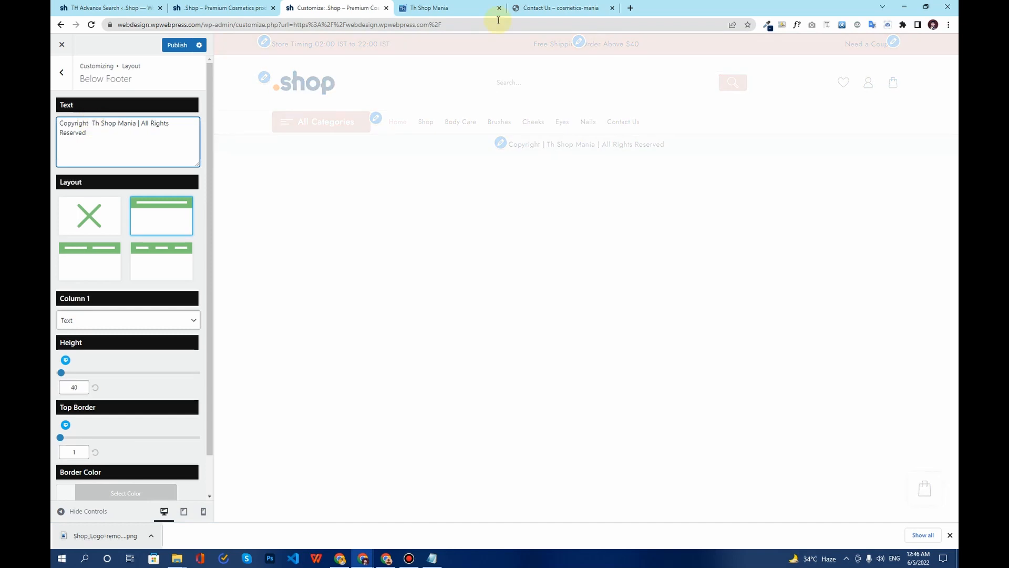
# Search the web for "copyright symbol" in a new browser tab and copy the © character from the results.
pyautogui.click(631, 7)
pyautogui.write('copyri')
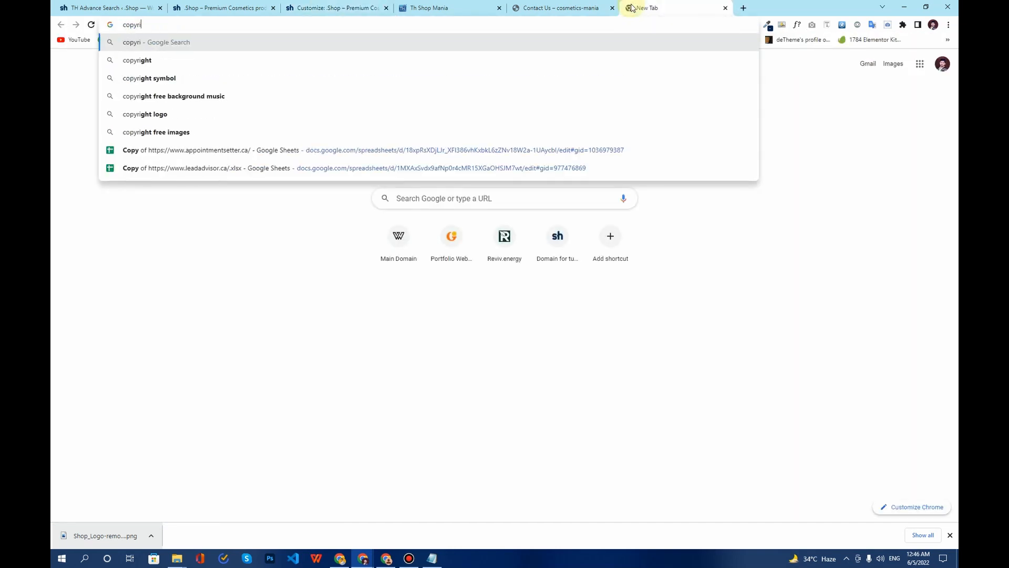
pyautogui.write('ght symb')
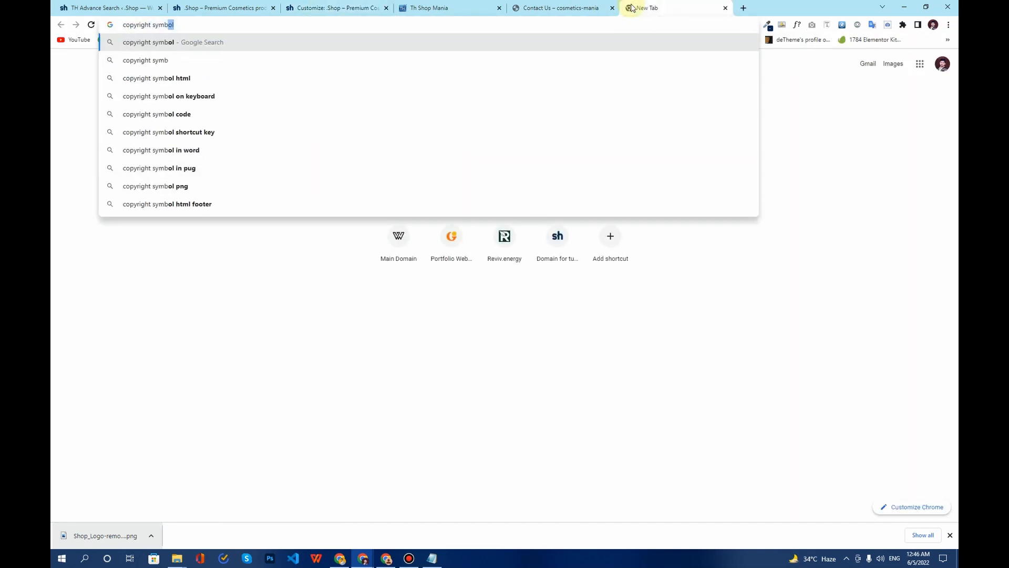
pyautogui.write('ol')
pyautogui.press('Return')
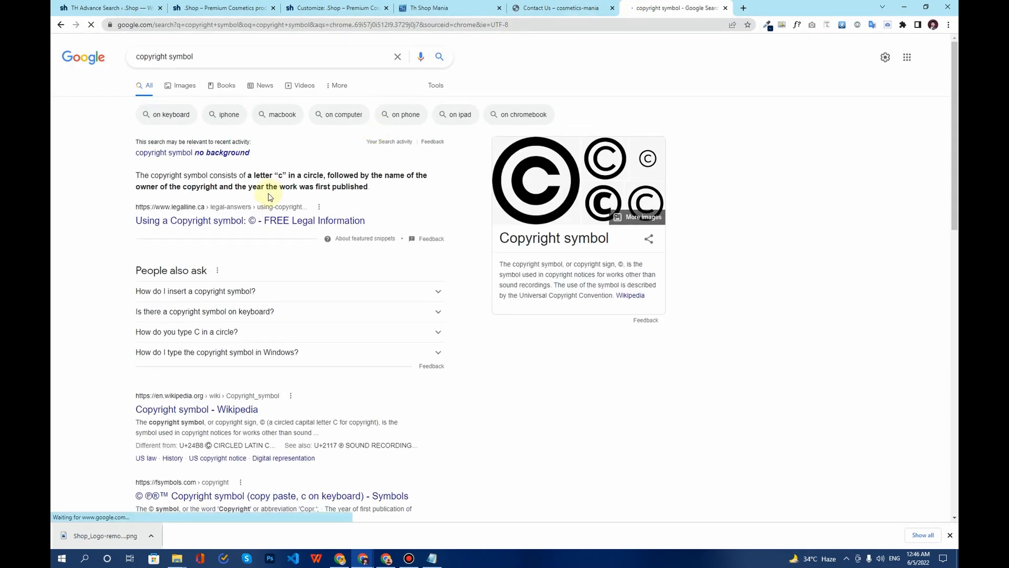
pyautogui.scroll(-3, 127, 310)
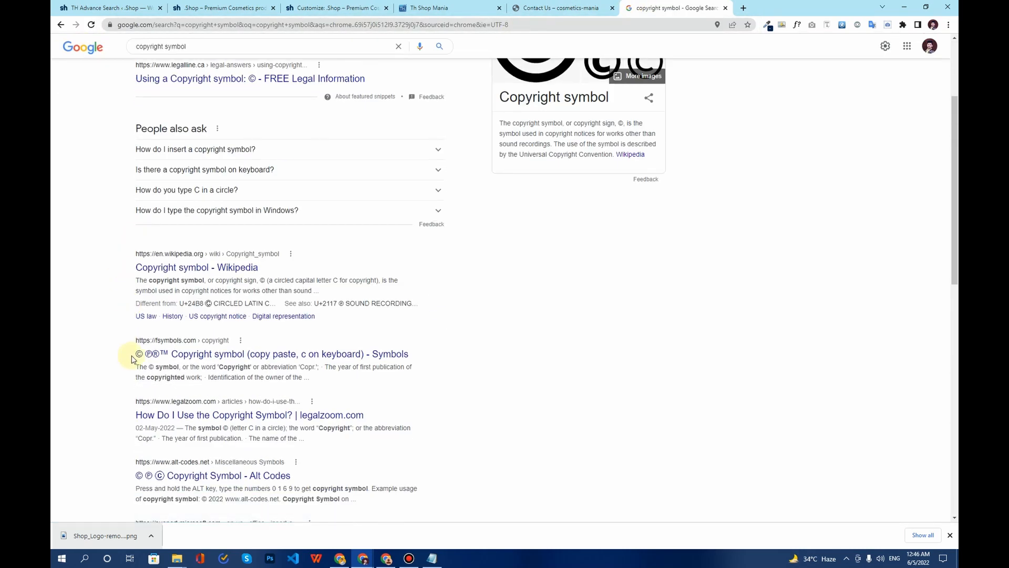
pyautogui.moveTo(134, 355); pyautogui.dragTo(139, 355)
pyautogui.hotkey('ctrl', 'c')
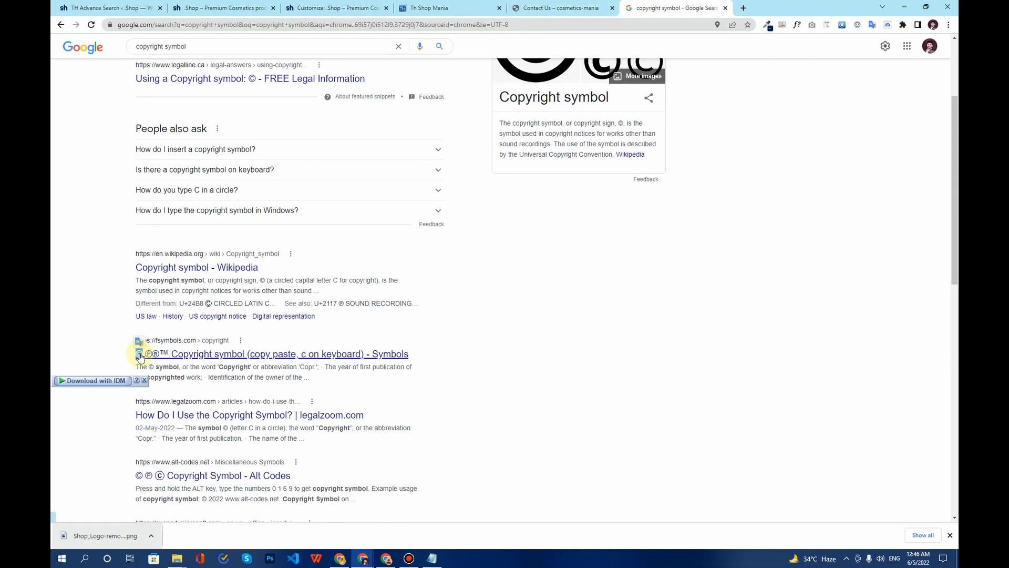
# Return to the customizer and paste the © symbol after "Copyright" in the Below Footer text.
pyautogui.click(242, 6)
pyautogui.click(293, 6)
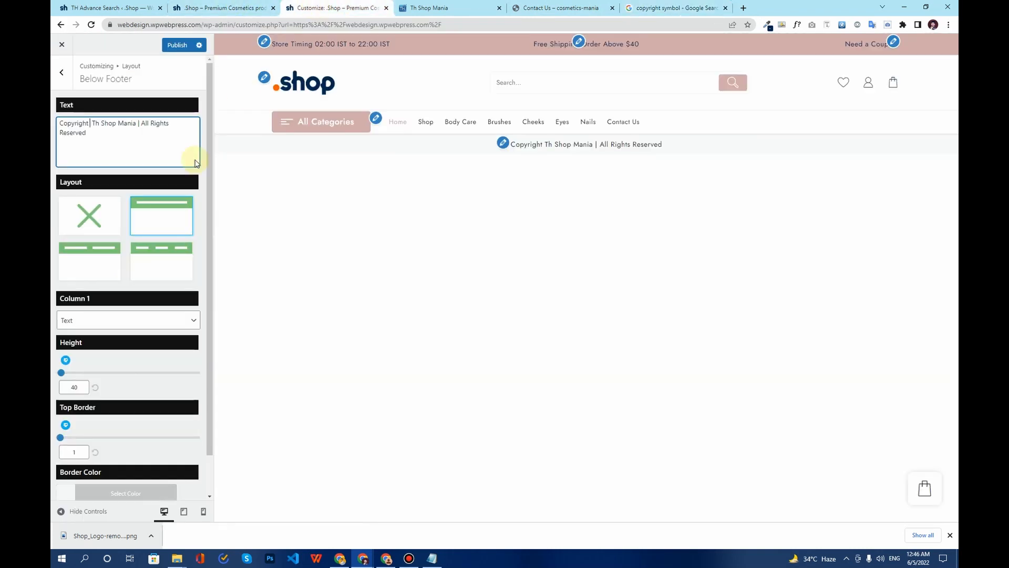
pyautogui.click(92, 124)
pyautogui.hotkey('ctrl', 'v')
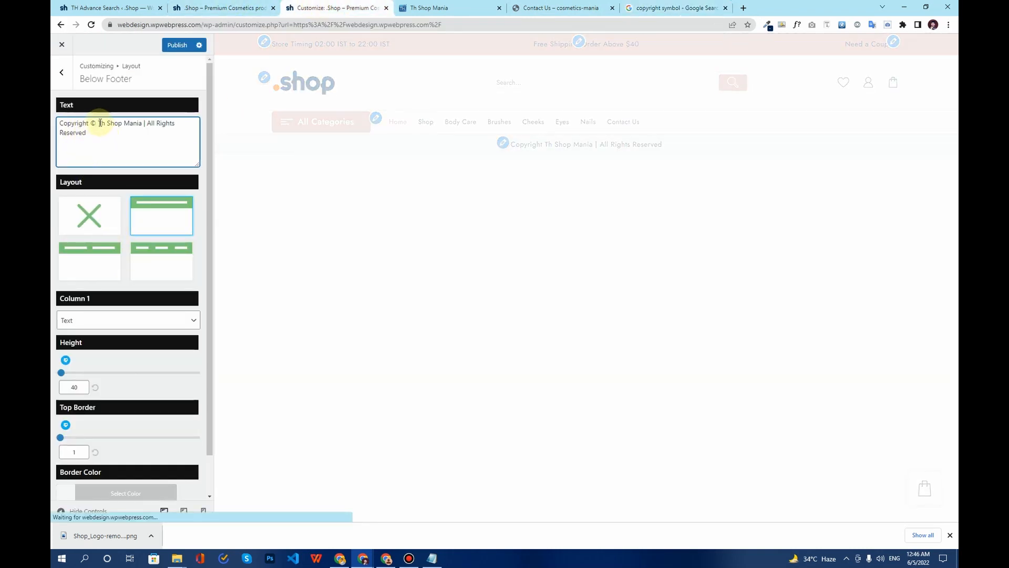
# Replace "Th Shop Mania" with ".Shop" in the Below Footer text and publish the customizer changes.
pyautogui.moveTo(98, 122); pyautogui.dragTo(141, 123)
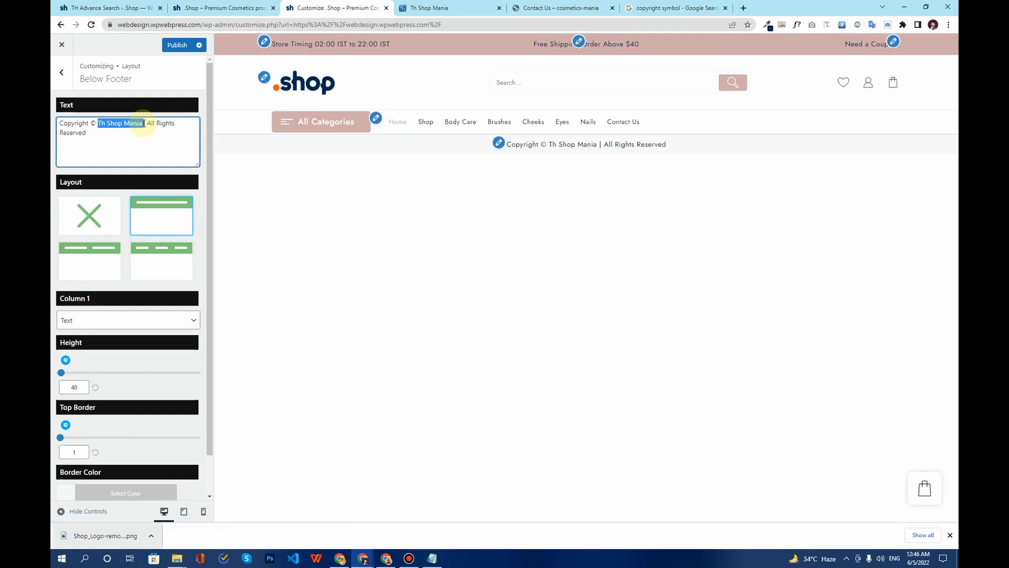
pyautogui.write('.Shop')
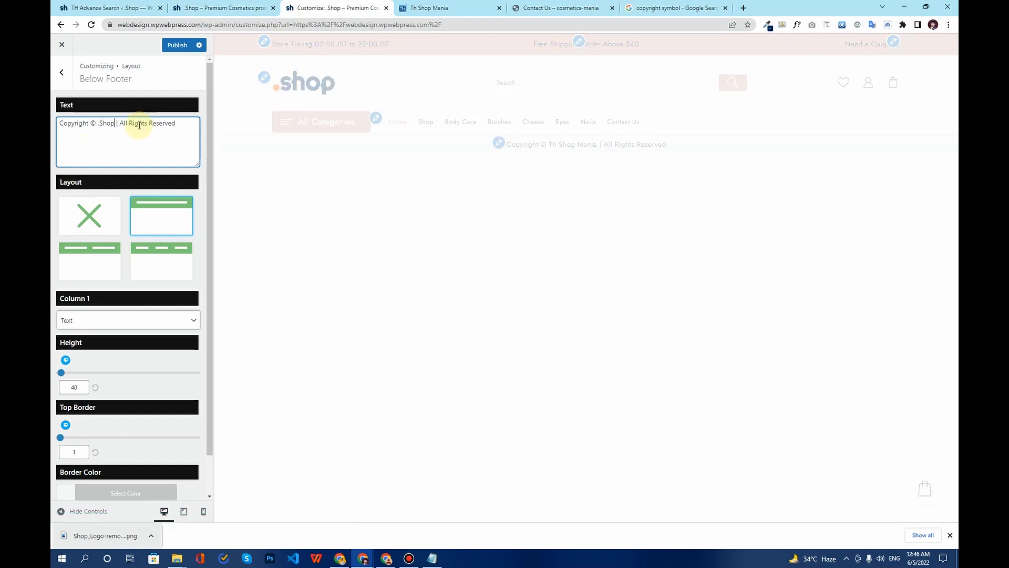
pyautogui.moveTo(659, 143); pyautogui.dragTo(530, 154)
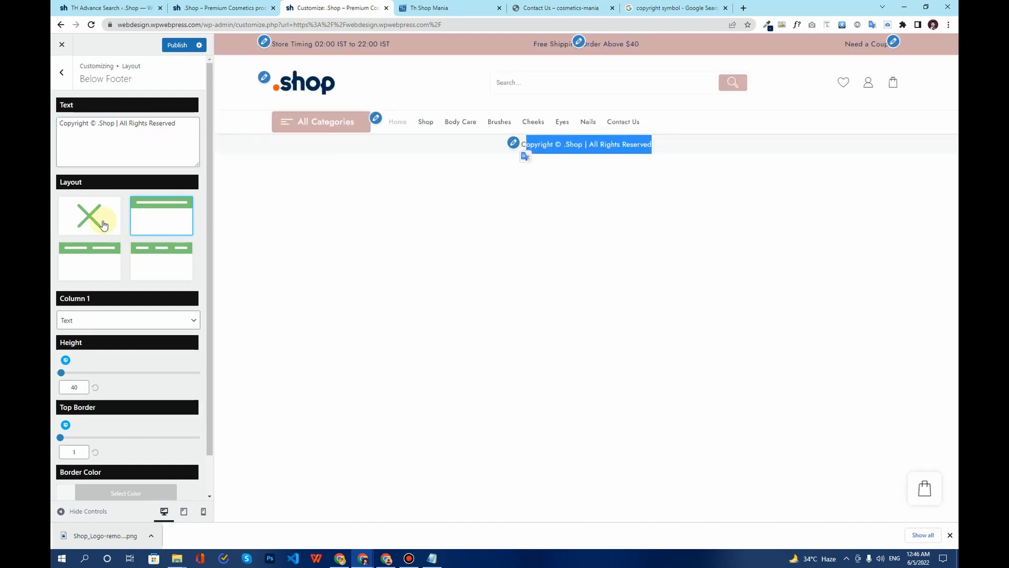
pyautogui.scroll(-1, 129, 163)
pyautogui.scroll(1, 152, 105)
pyautogui.click(171, 48)
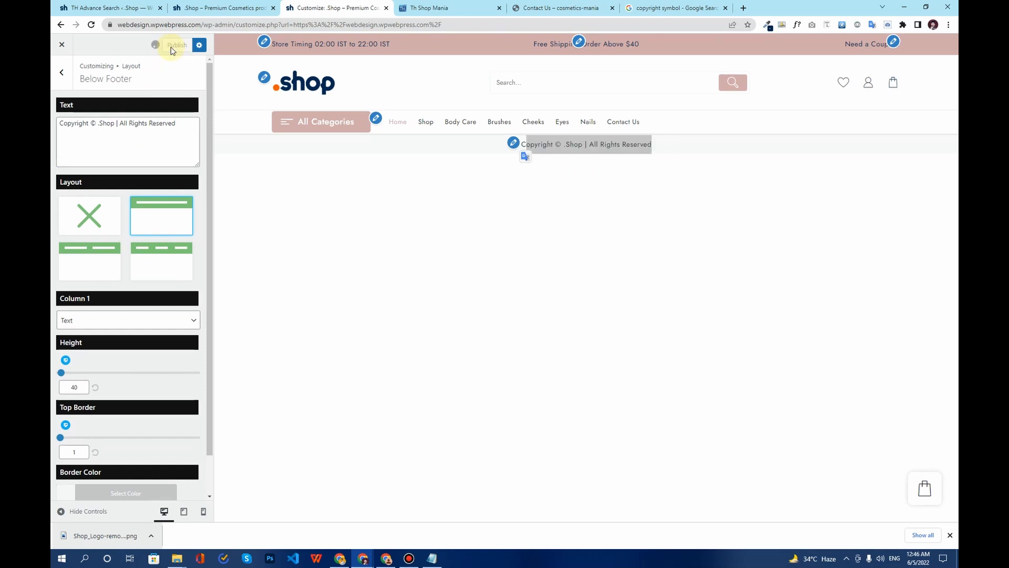
# Leave the footer and layout settings and return to the customizer's main list of sections.
pyautogui.click(63, 78)
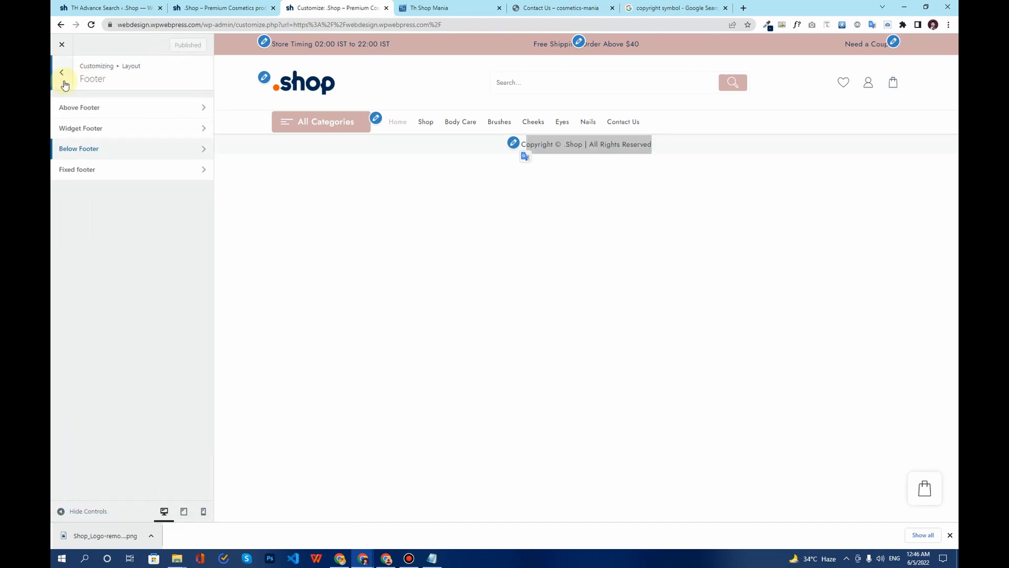
pyautogui.click(64, 81)
pyautogui.click(64, 83)
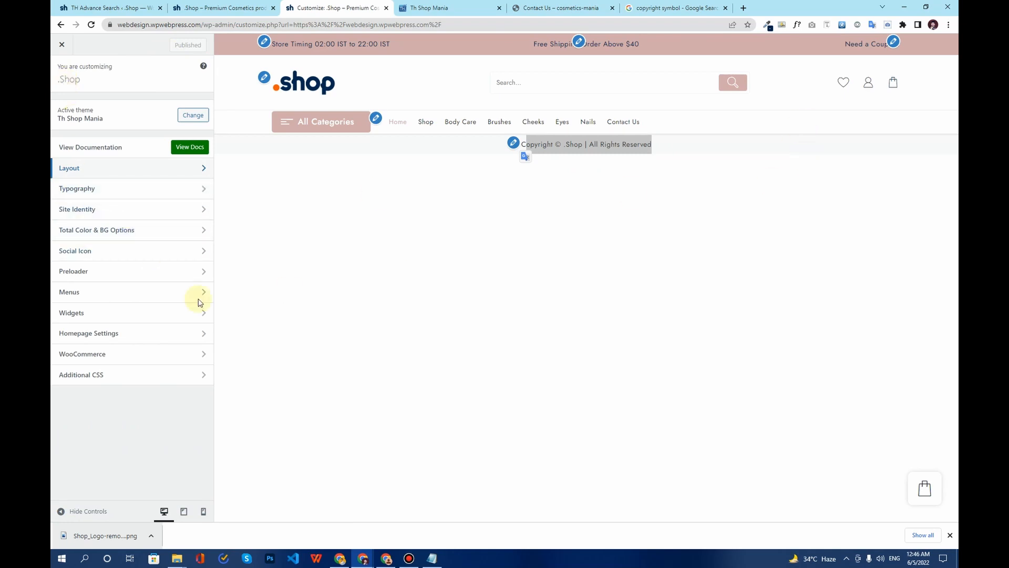
# Open the Main Header settings within the header layout options.
pyautogui.click(117, 168)
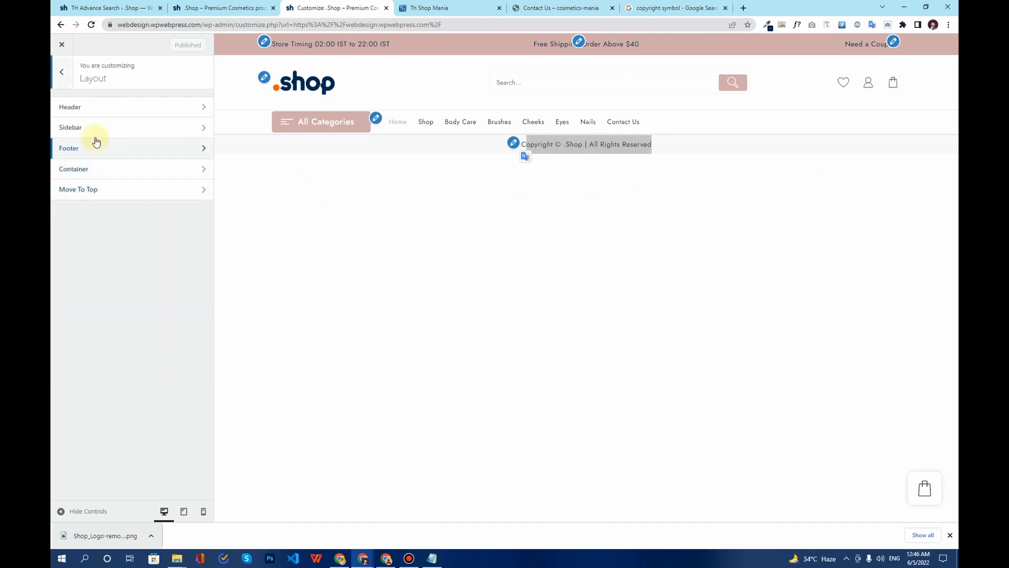
pyautogui.click(102, 110)
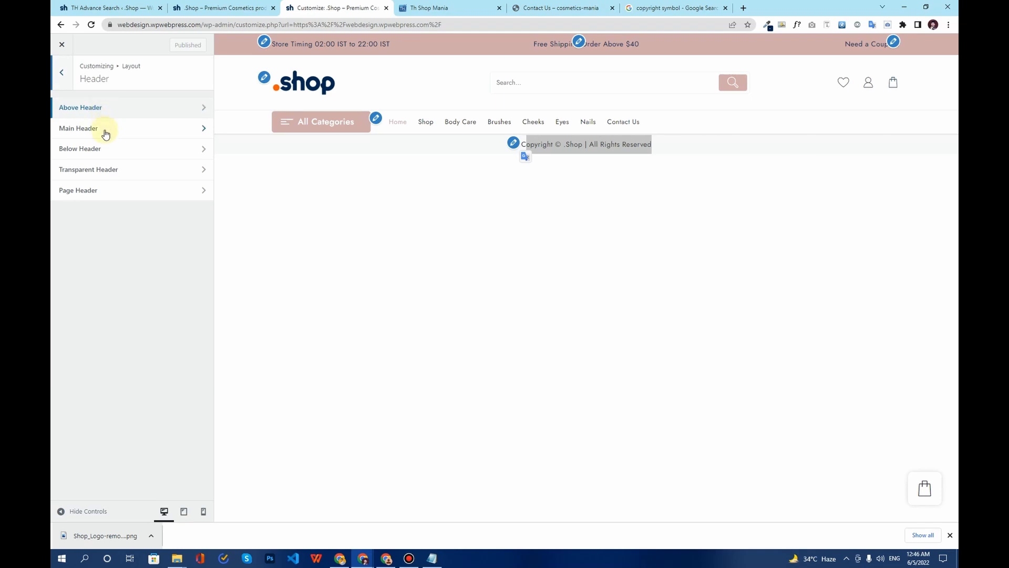
pyautogui.click(107, 149)
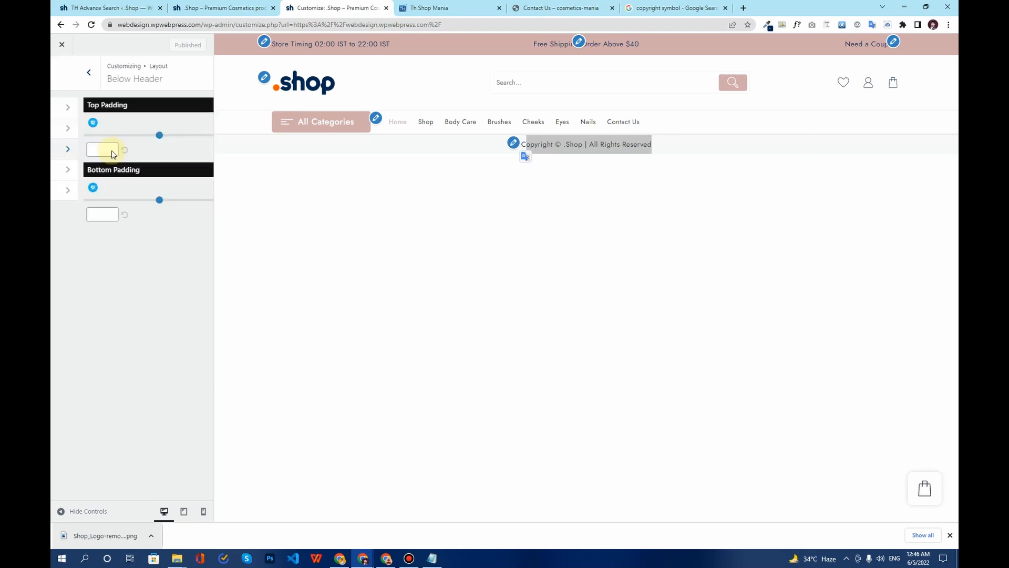
pyautogui.click(71, 73)
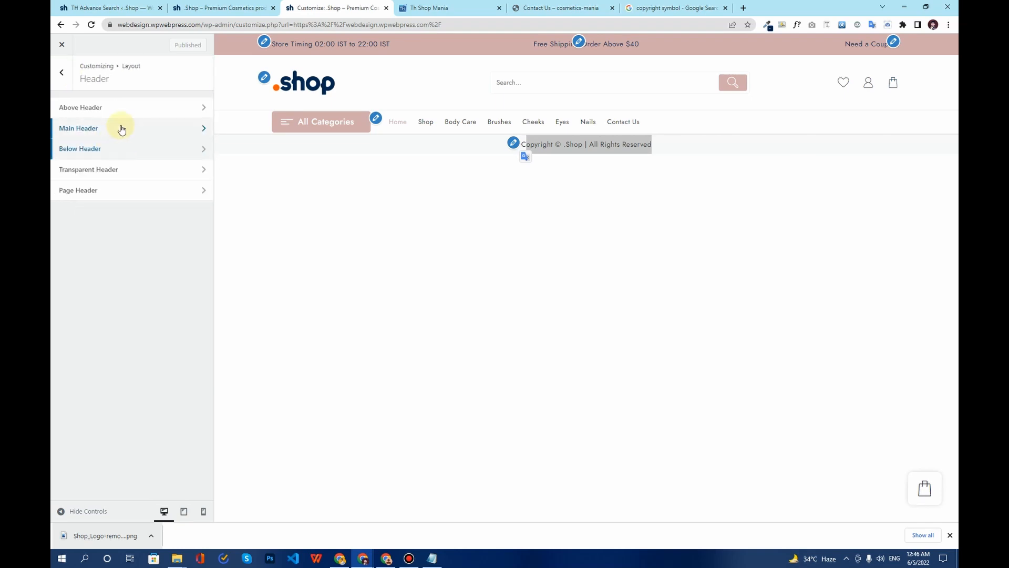
pyautogui.click(119, 128)
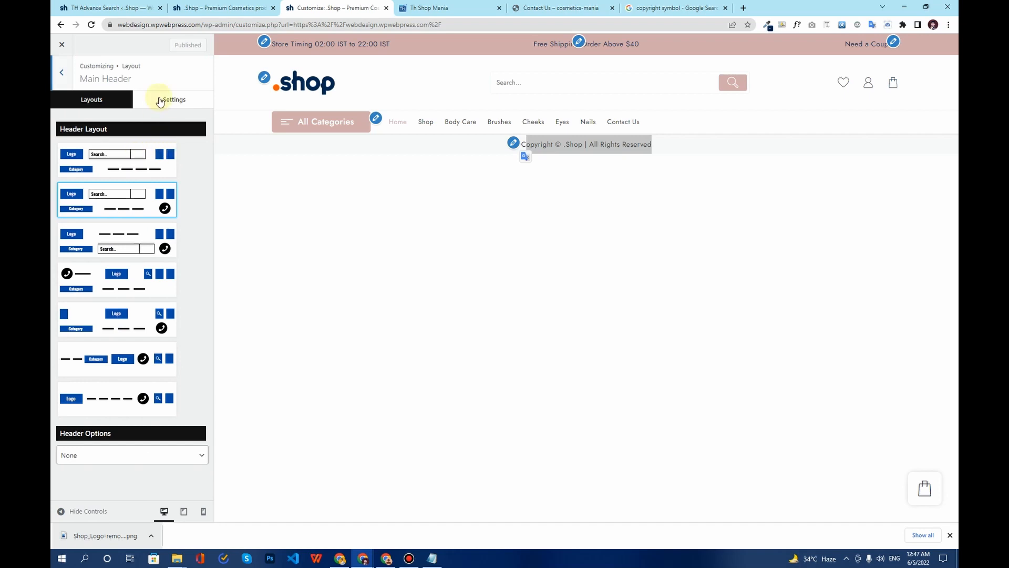
# Examine the Main Header's settings and its layout and header option fields.
pyautogui.click(160, 102)
pyautogui.scroll(-4, 164, 231)
pyautogui.scroll(1, 98, 114)
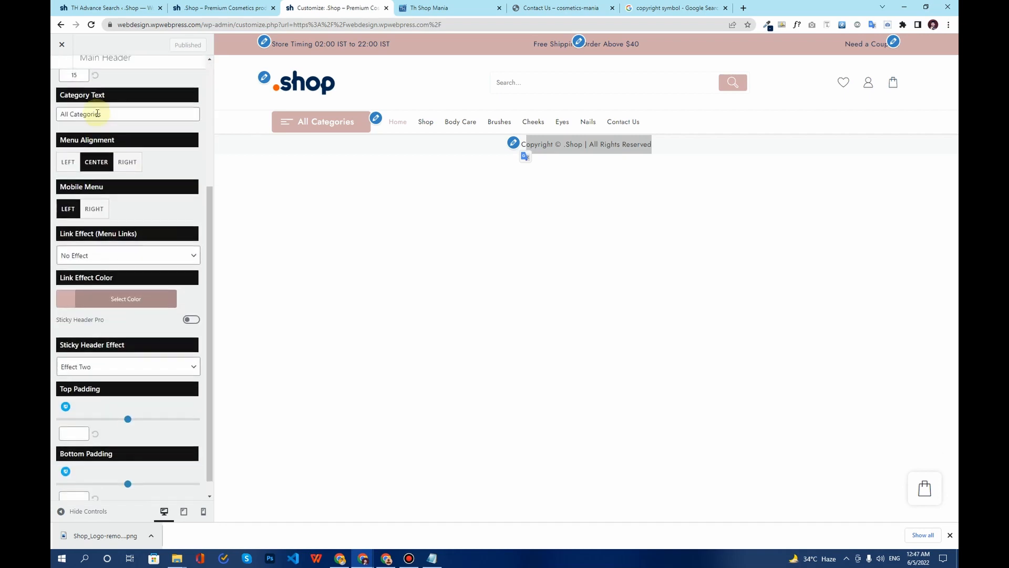
pyautogui.scroll(4, 97, 114)
pyautogui.click(86, 100)
pyautogui.scroll(-3, 130, 254)
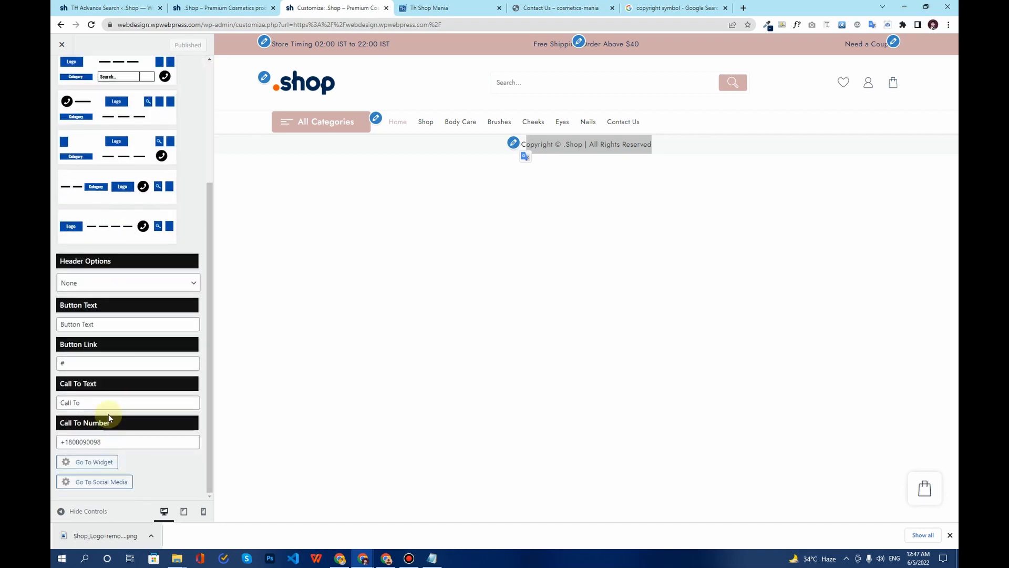
# Try the Button choice for the Main Header's Header Options, and set it to Social Media instead.
pyautogui.click(97, 281)
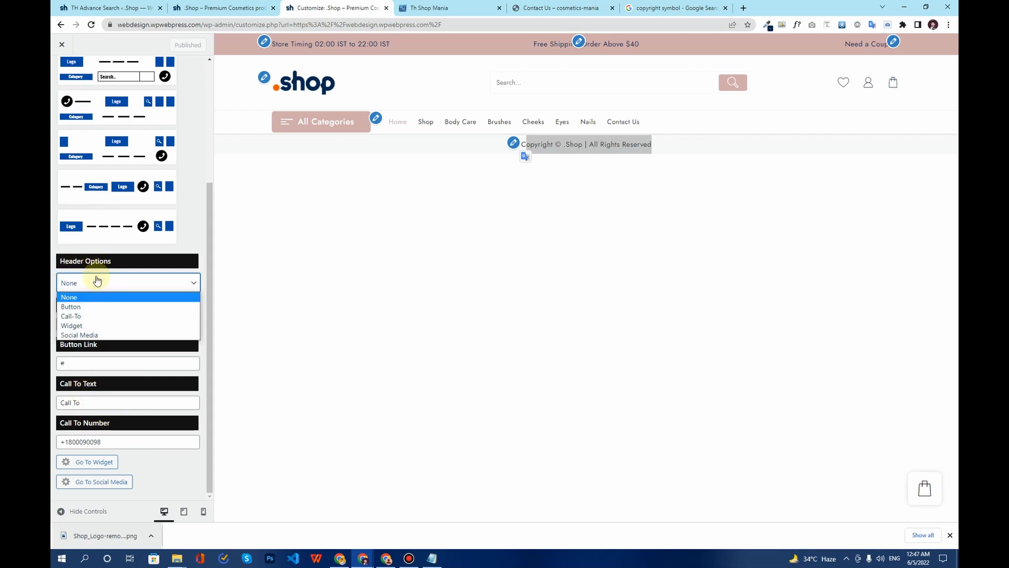
pyautogui.click(93, 306)
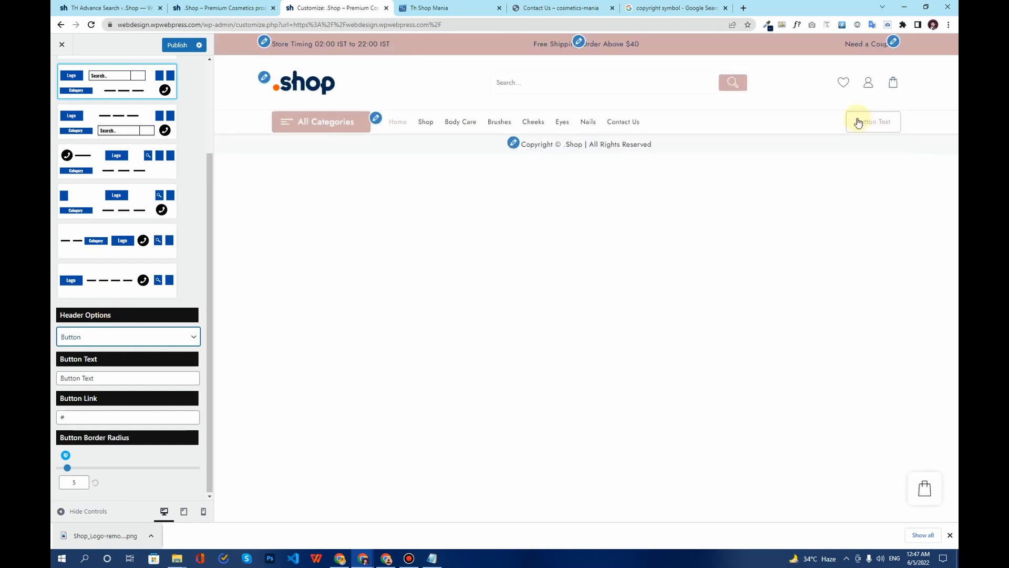
pyautogui.click(113, 337)
pyautogui.click(111, 388)
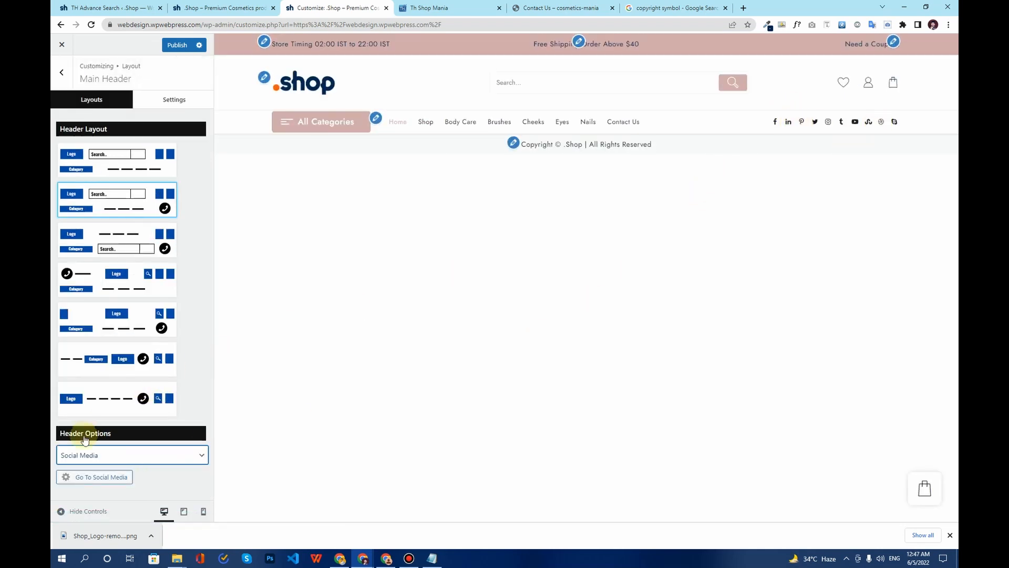
# Go to the social media settings and clear the LinkedIn, Twitter and Tumblr URLs.
pyautogui.click(92, 485)
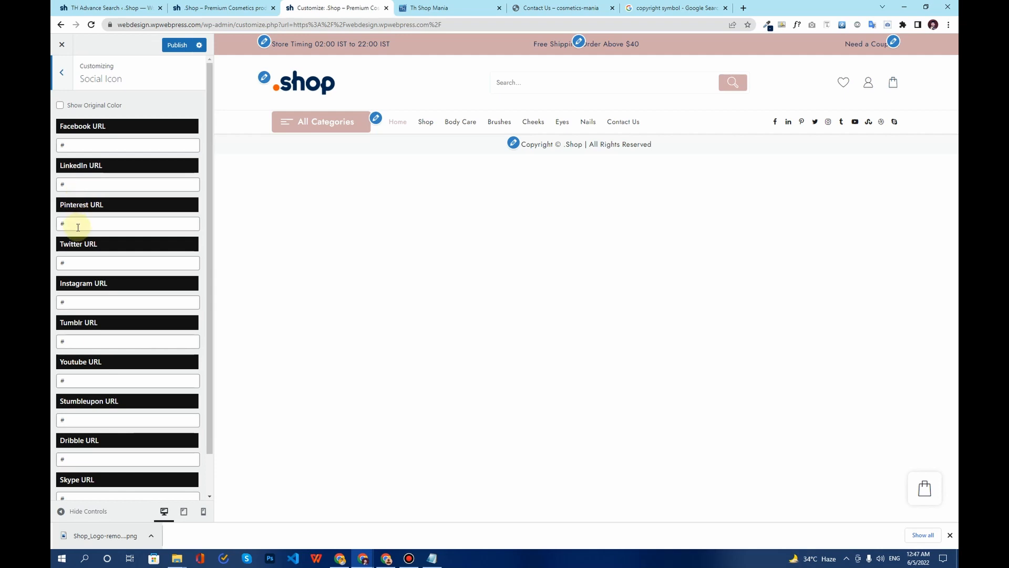
pyautogui.click(77, 185)
pyautogui.press('BackSpace')
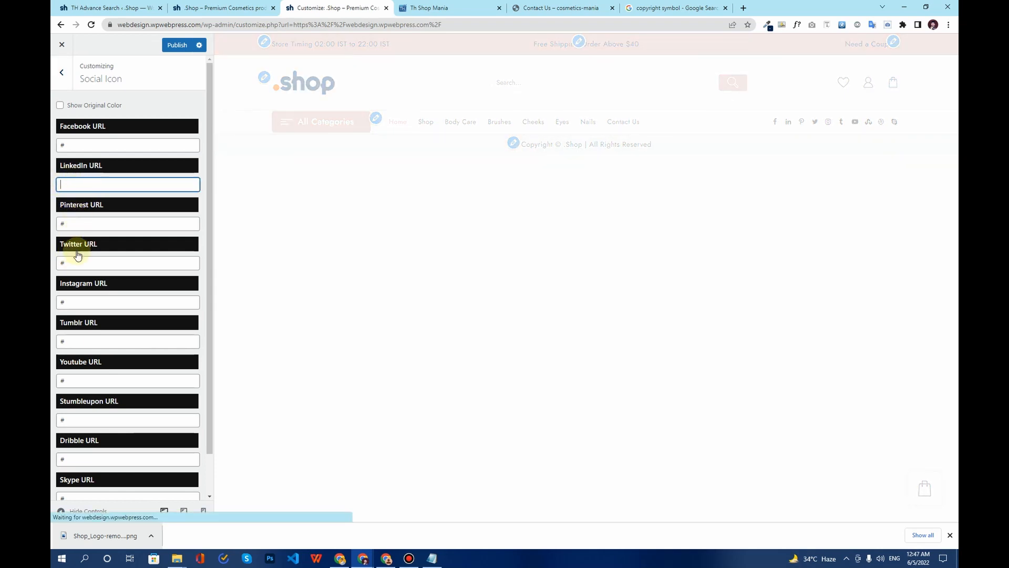
pyautogui.click(72, 261)
pyautogui.press('BackSpace')
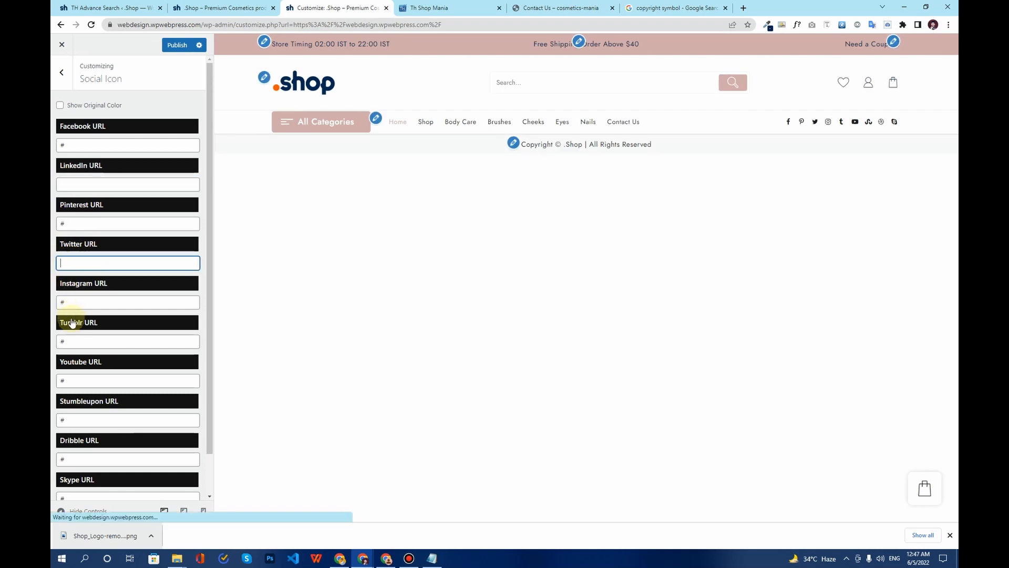
pyautogui.doubleClick(59, 341)
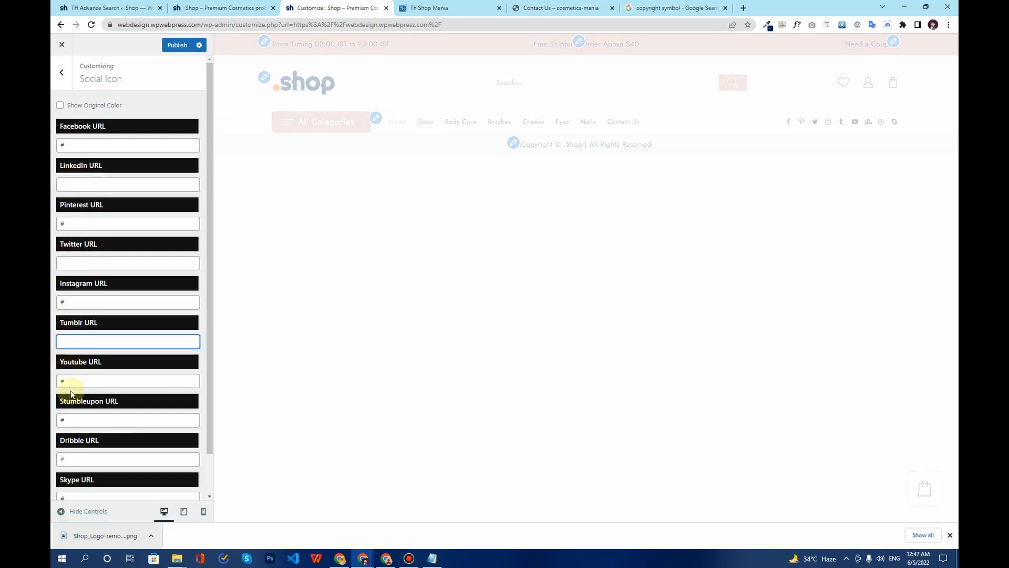
# Clear the Stumbleupon, Dribble and Skype URLs in the Social Icon settings.
pyautogui.click(73, 420)
pyautogui.press('BackSpace')
pyautogui.click(64, 460)
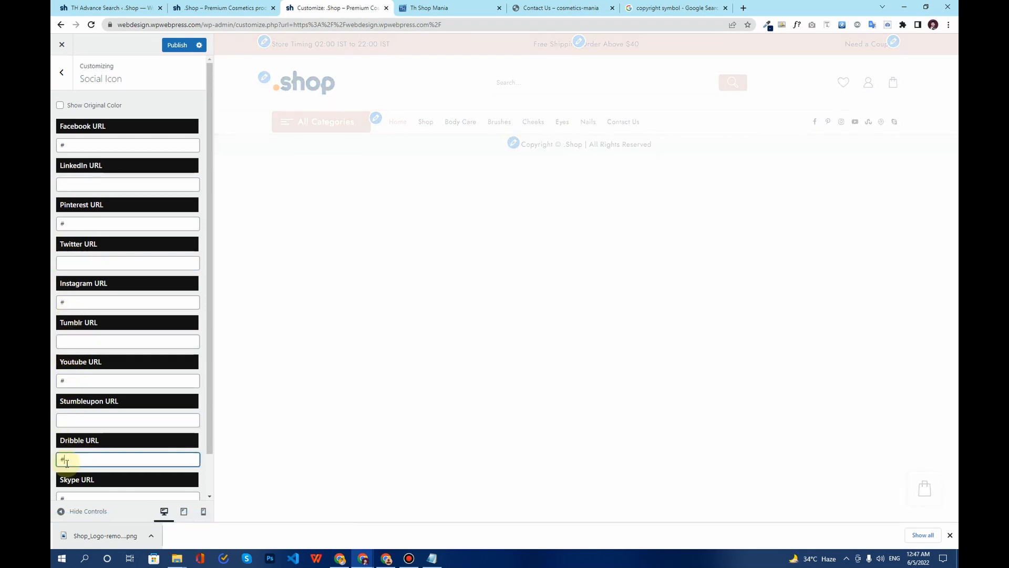
pyautogui.press('BackSpace')
pyautogui.scroll(-1, 130, 411)
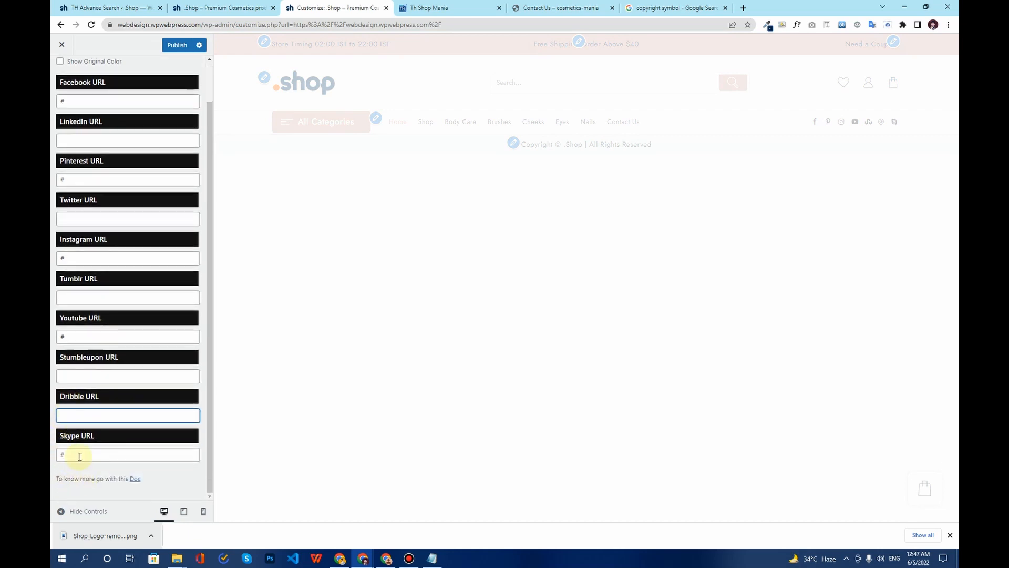
pyautogui.doubleClick(59, 455)
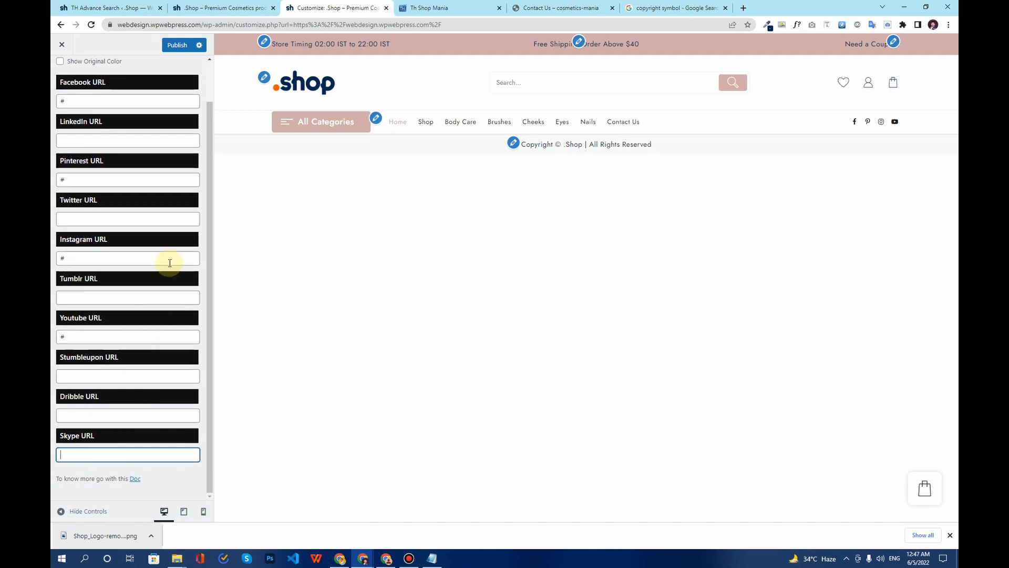
# Leave the Social Icon settings, publish the changes and close the customizer.
pyautogui.scroll(1, 102, 207)
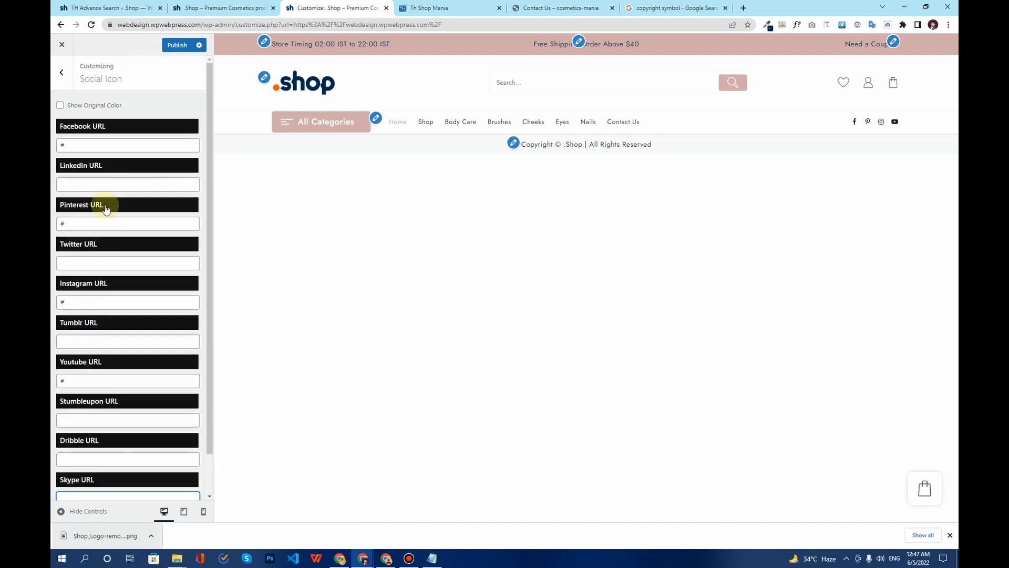
pyautogui.click(62, 80)
pyautogui.click(177, 44)
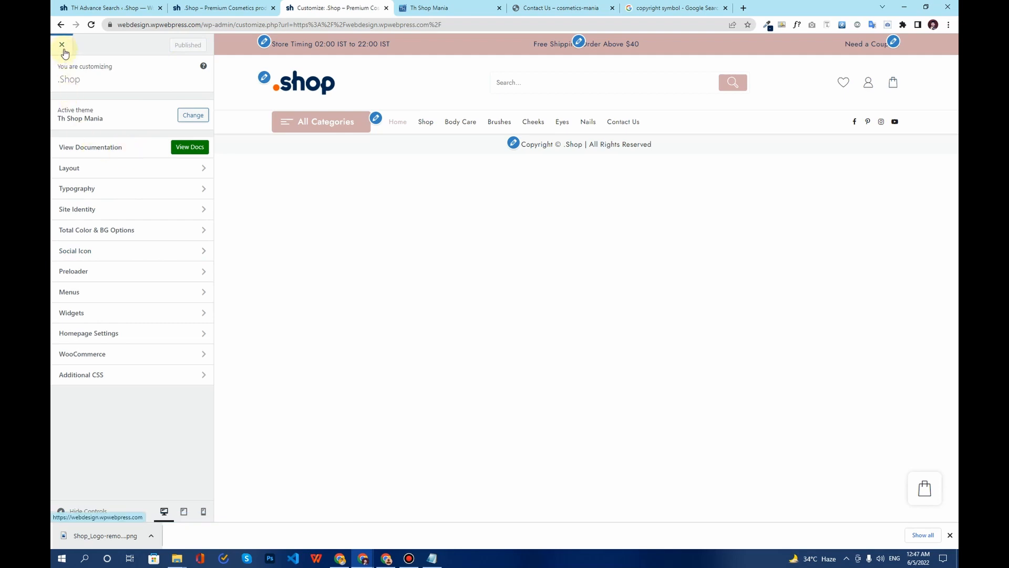
pyautogui.click(62, 45)
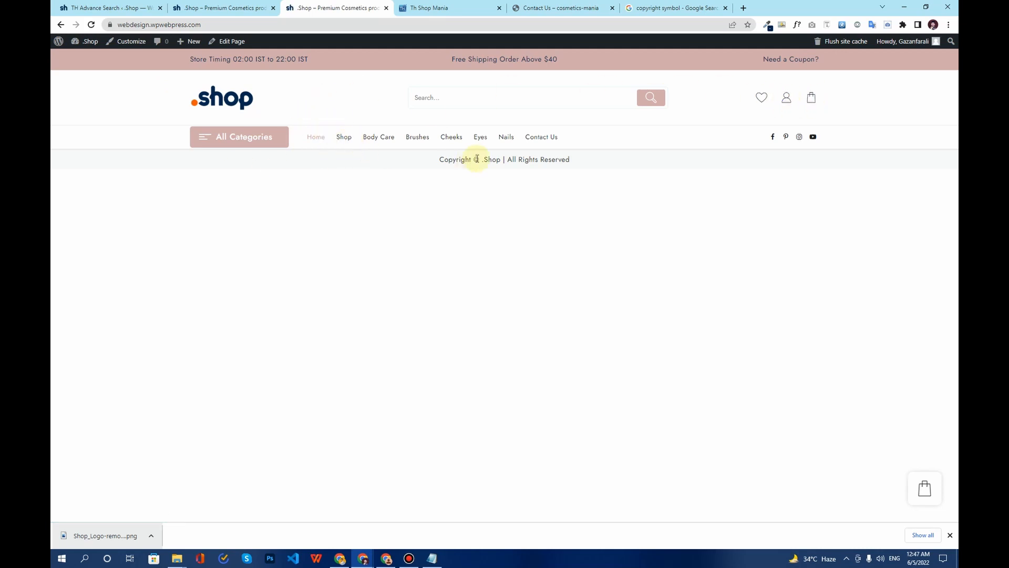
# Close the live shop page's tab, return to the TH Advance Search admin page and dismiss the downloads bar.
pyautogui.moveTo(483, 158); pyautogui.dragTo(547, 153)
pyautogui.click(426, 183)
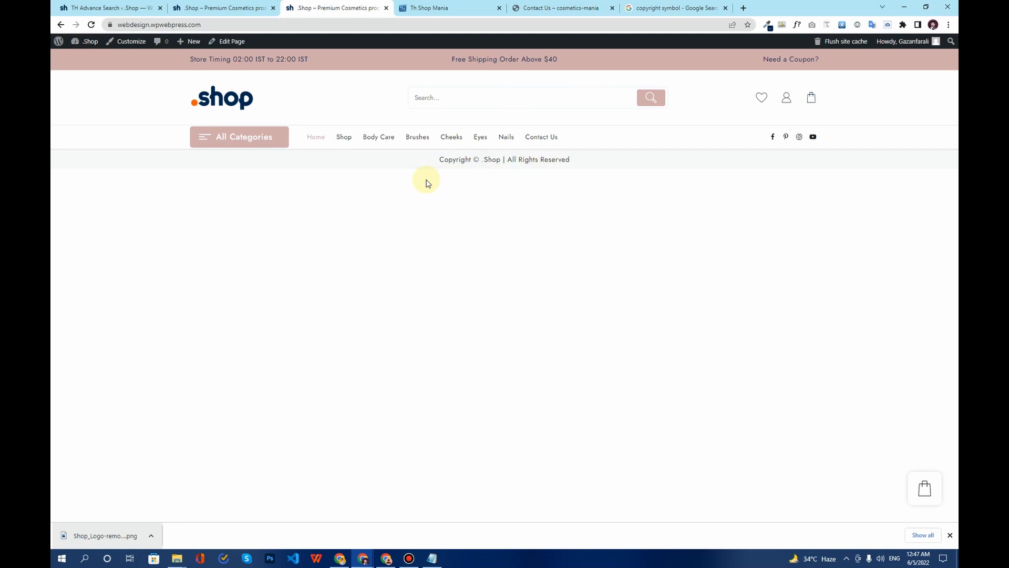
pyautogui.click(386, 8)
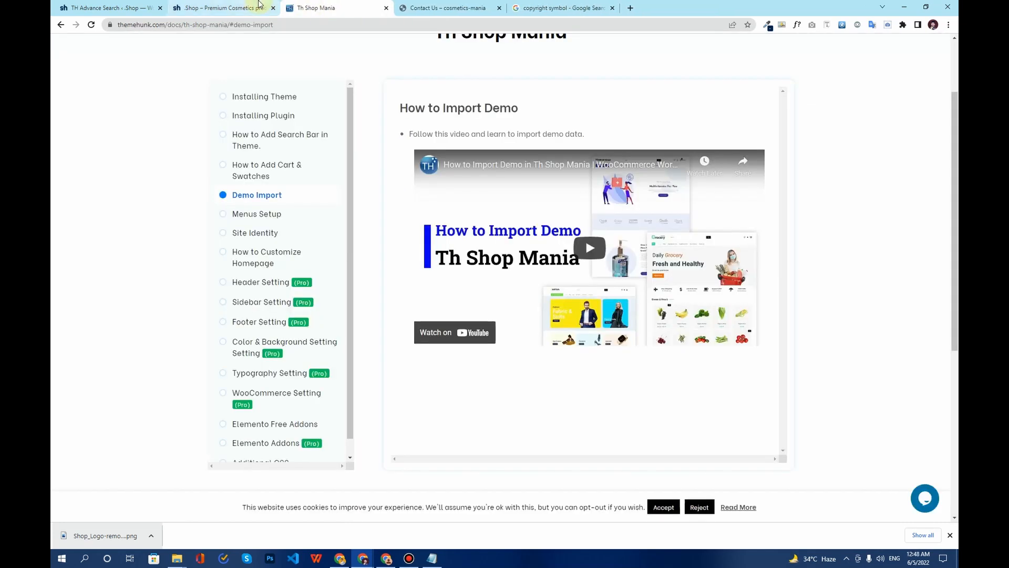
pyautogui.click(260, 9)
pyautogui.click(124, 7)
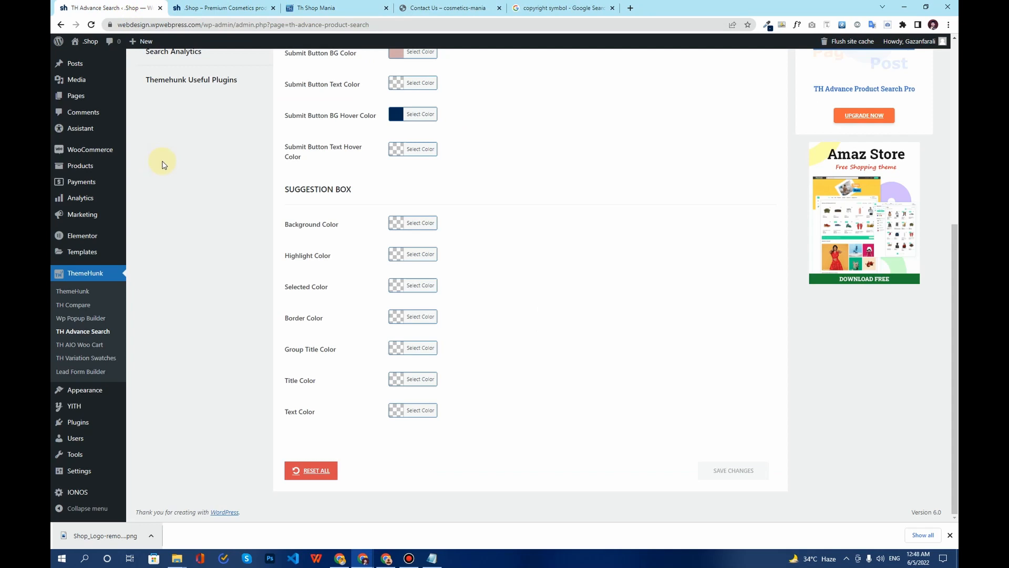
pyautogui.click(951, 535)
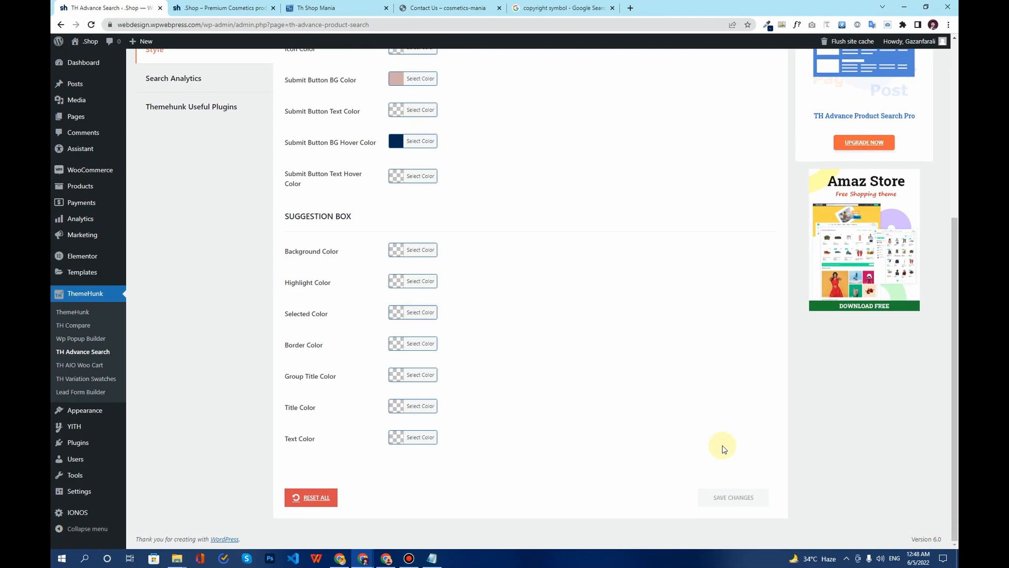
# Close the Th Shop Mania documentation tab and the cosmetics demo's Contact Us tab.
pyautogui.click(344, 6)
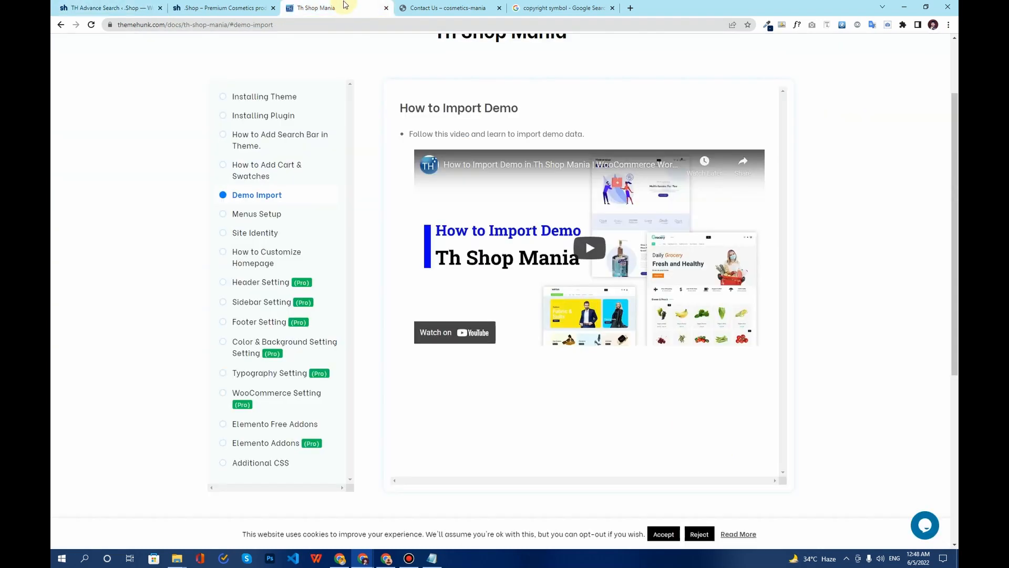
pyautogui.click(448, 7)
pyautogui.click(336, 7)
pyautogui.click(236, 5)
pyautogui.click(327, 5)
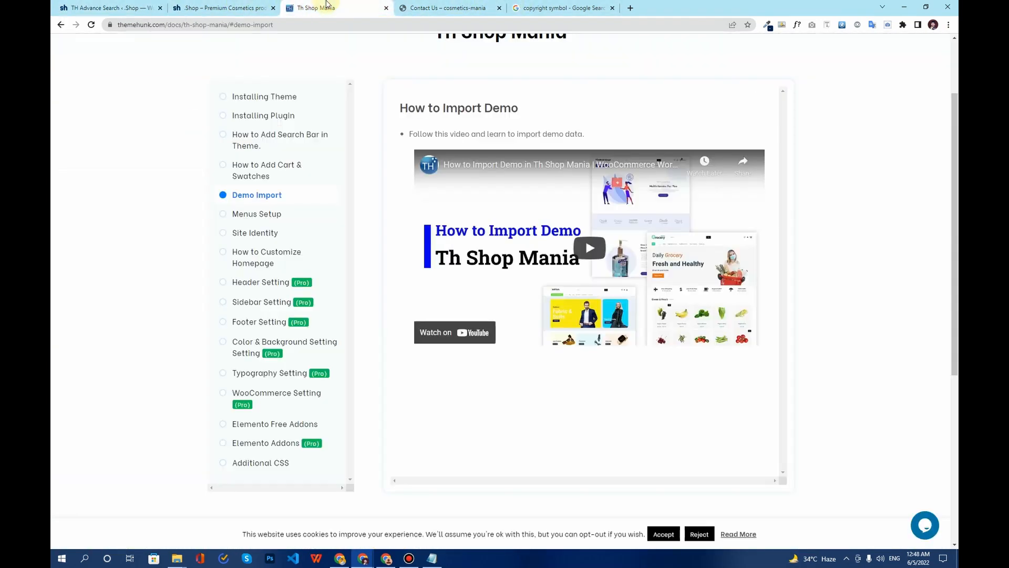
pyautogui.click(384, 9)
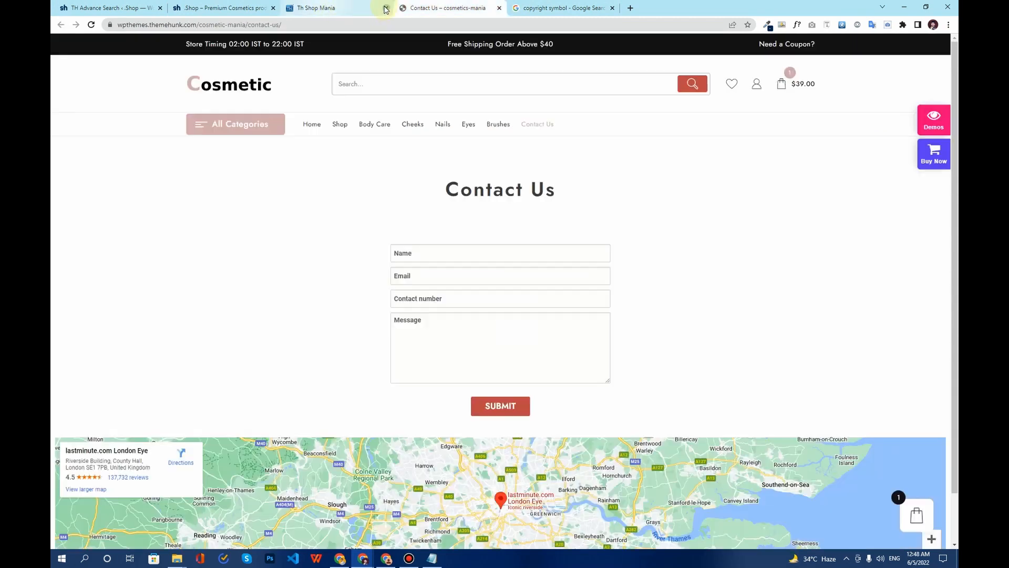
pyautogui.click(385, 8)
# Search the web for "Shop mania wordpress theme" and open ThemeHunk's Th Shop Mania result.
pyautogui.moveTo(217, 42); pyautogui.dragTo(124, 44)
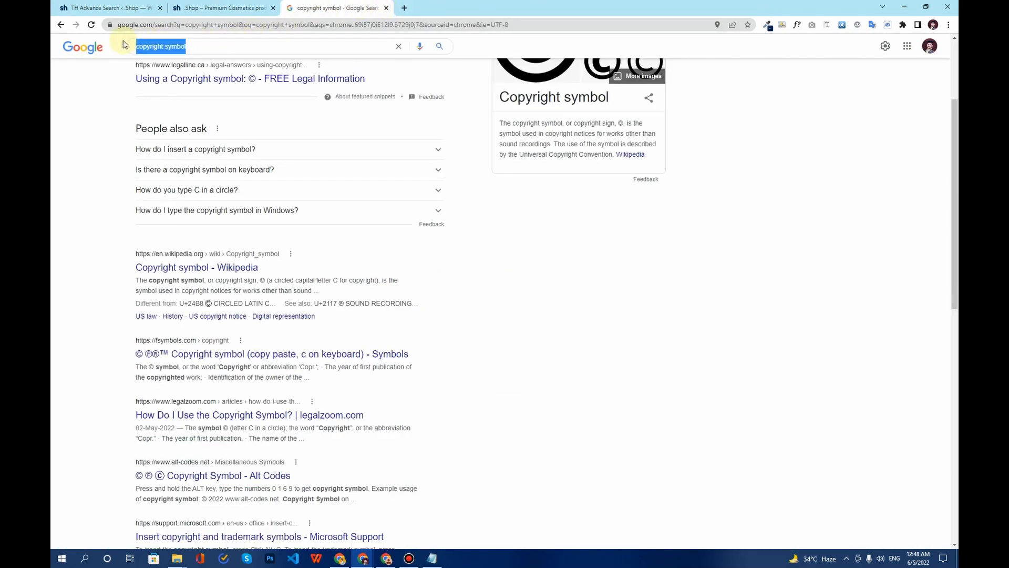
pyautogui.write('Shop ')
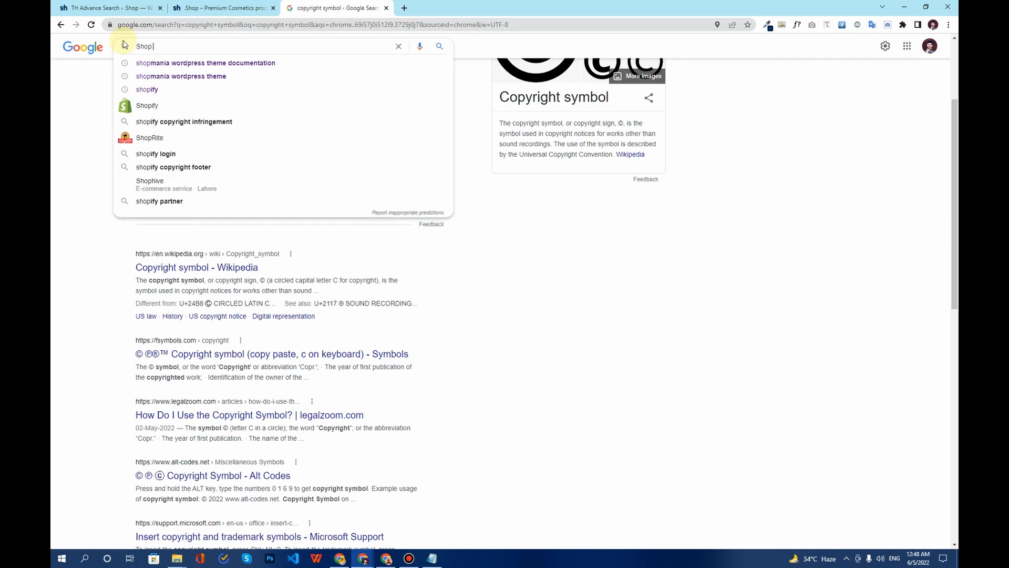
pyautogui.write('mania wordpre')
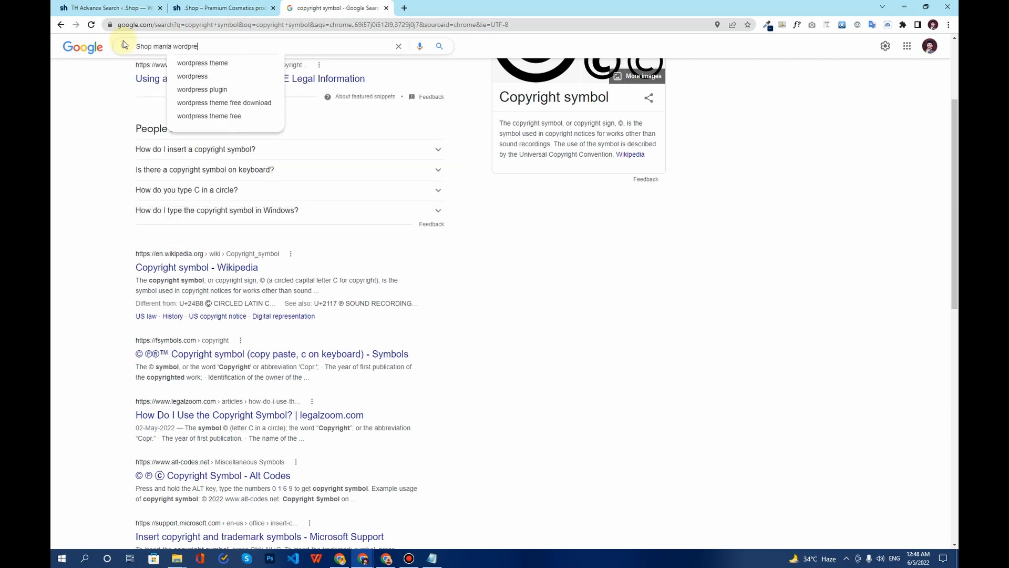
pyautogui.write('ss th')
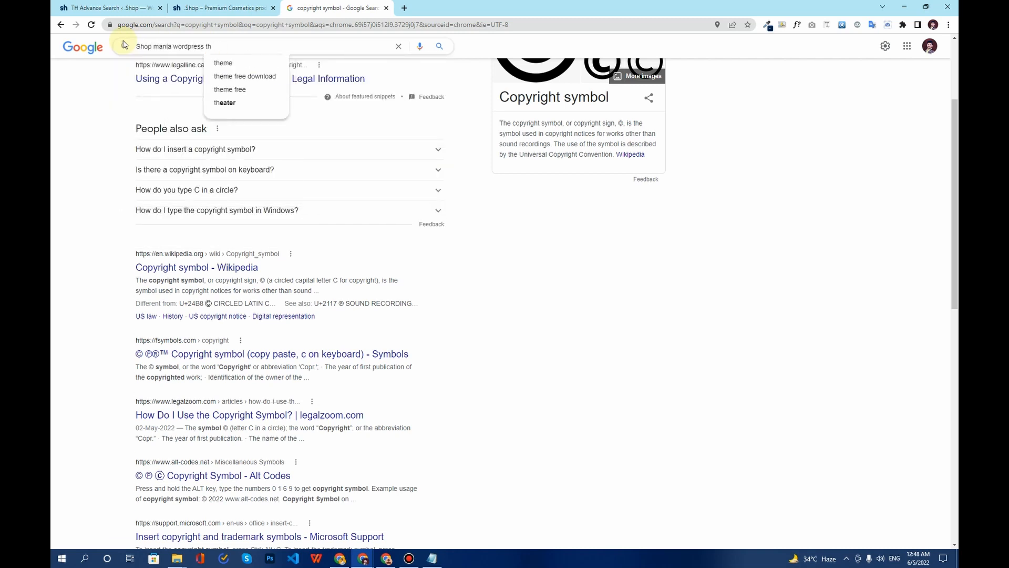
pyautogui.write('eme')
pyautogui.press('Return')
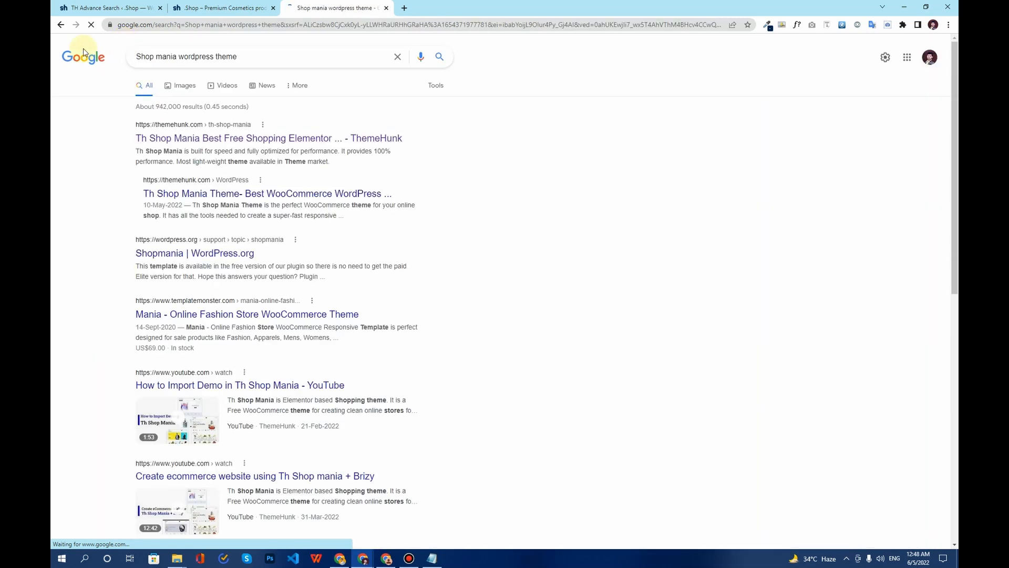
pyautogui.click(207, 140)
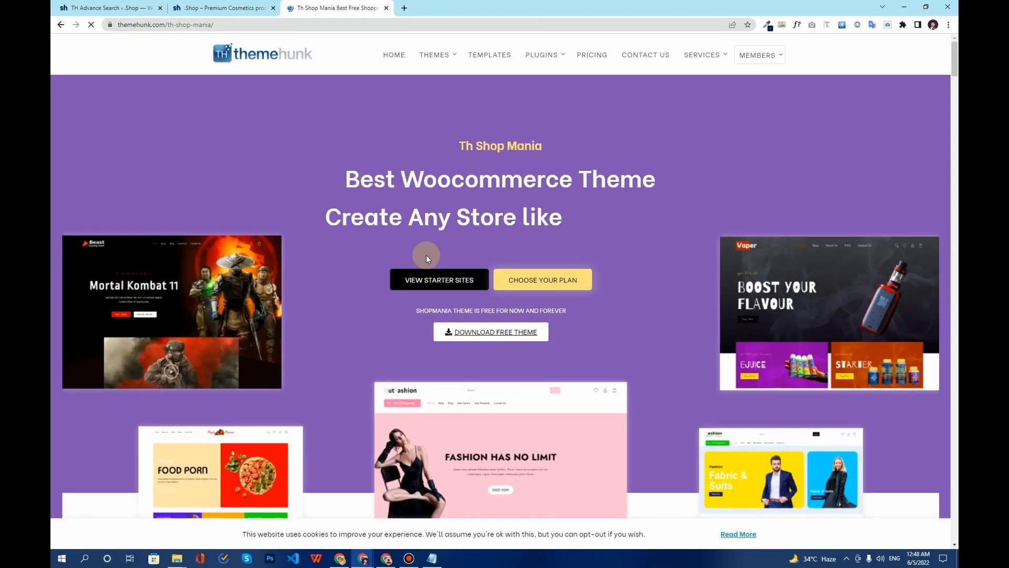
# Look over the Th Shop Mania theme page and go to the ThemeHunk home page.
pyautogui.scroll(-4, 419, 234)
pyautogui.scroll(4, 419, 235)
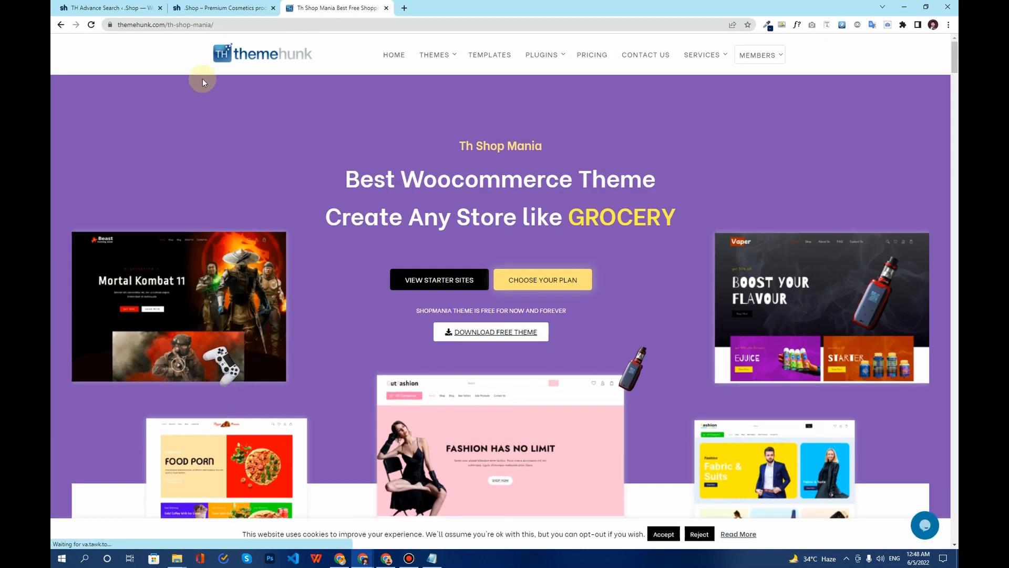
pyautogui.click(235, 63)
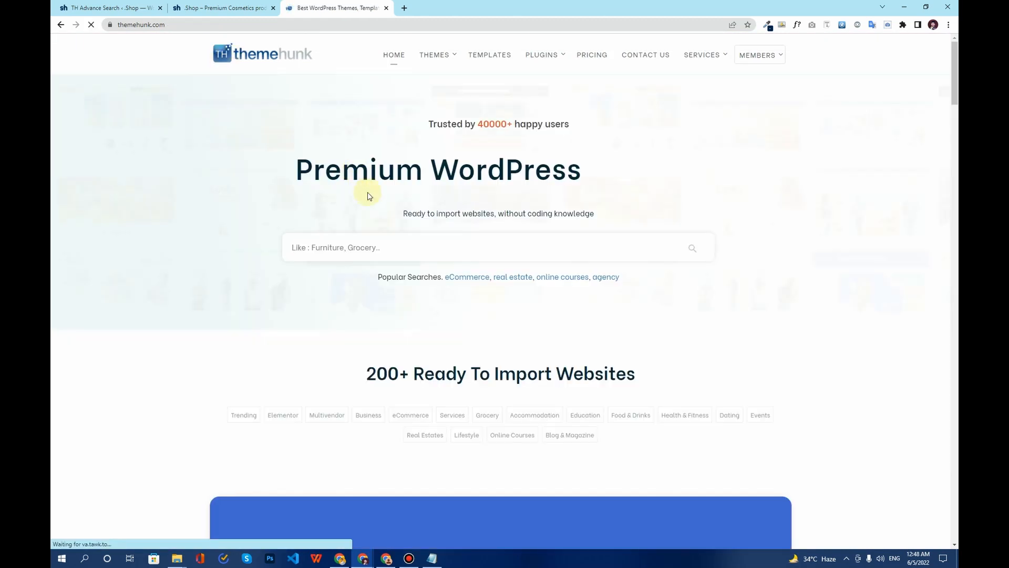
# Search the ThemeHunk site for "cosmetics" and open the Cosmetic Mania template.
pyautogui.click(387, 240)
pyautogui.write('cos')
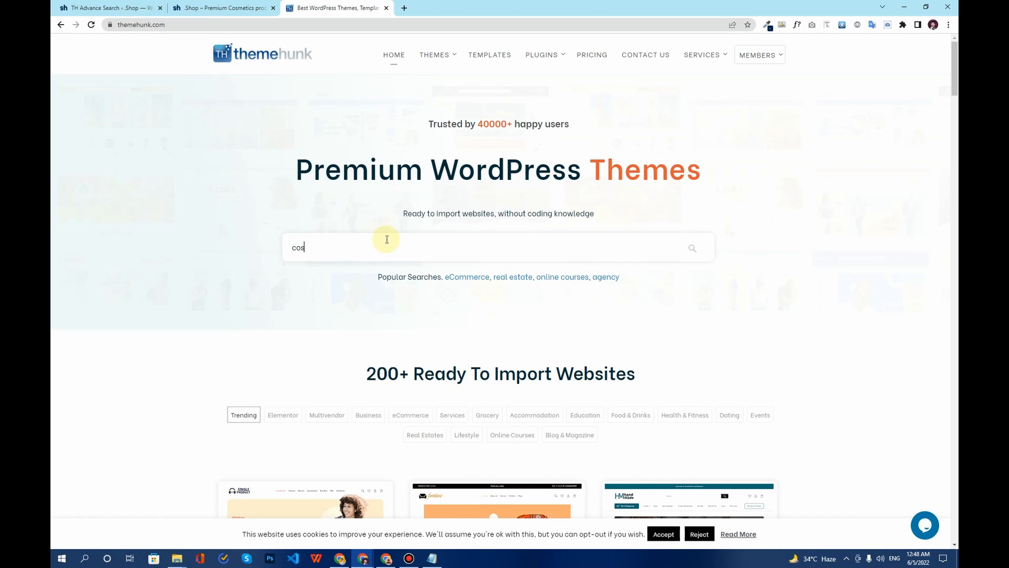
pyautogui.write('metics')
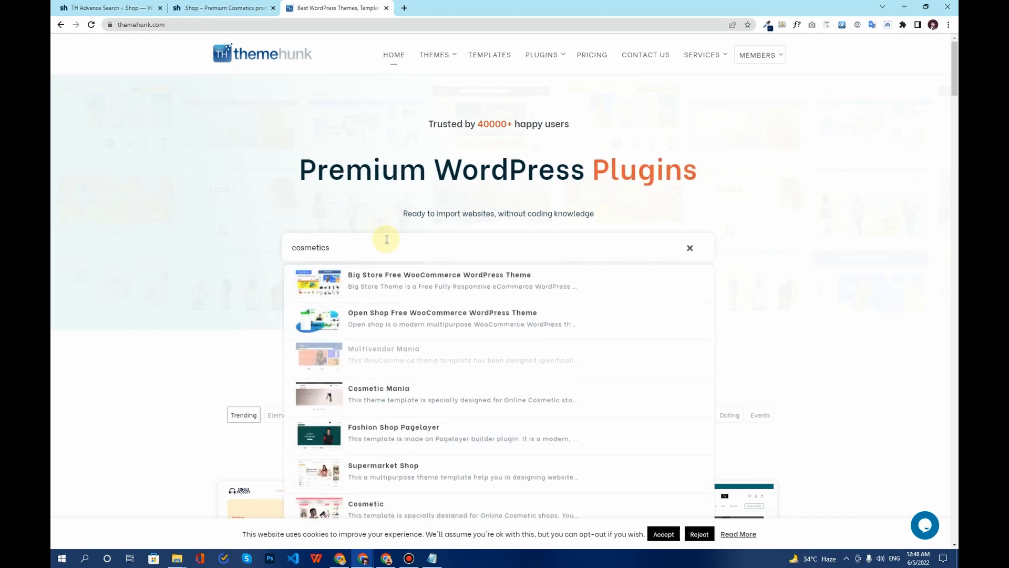
pyautogui.click(372, 390)
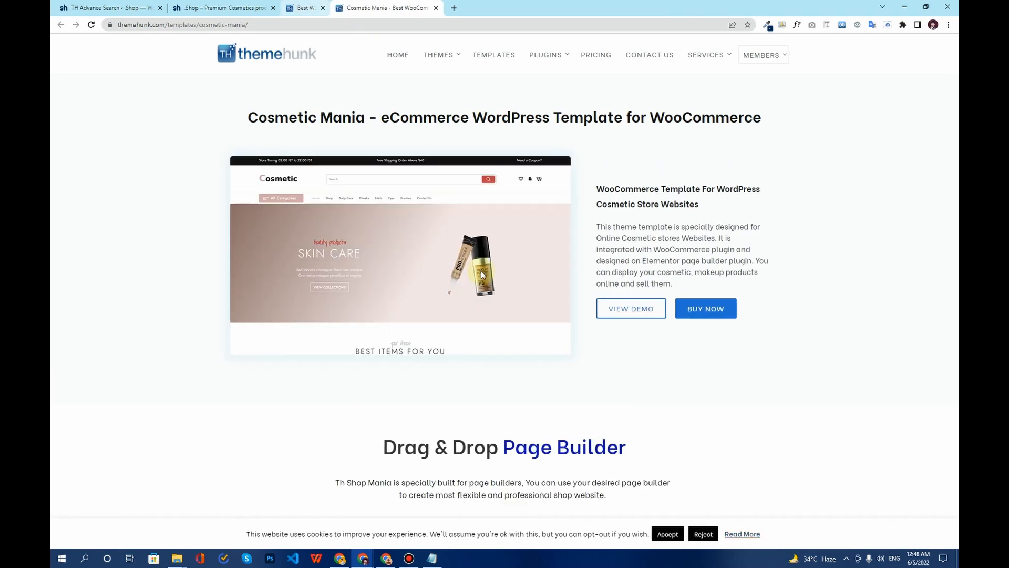
# Open the Cosmetic Mania live demo and close the template page's tab.
pyautogui.click(632, 314)
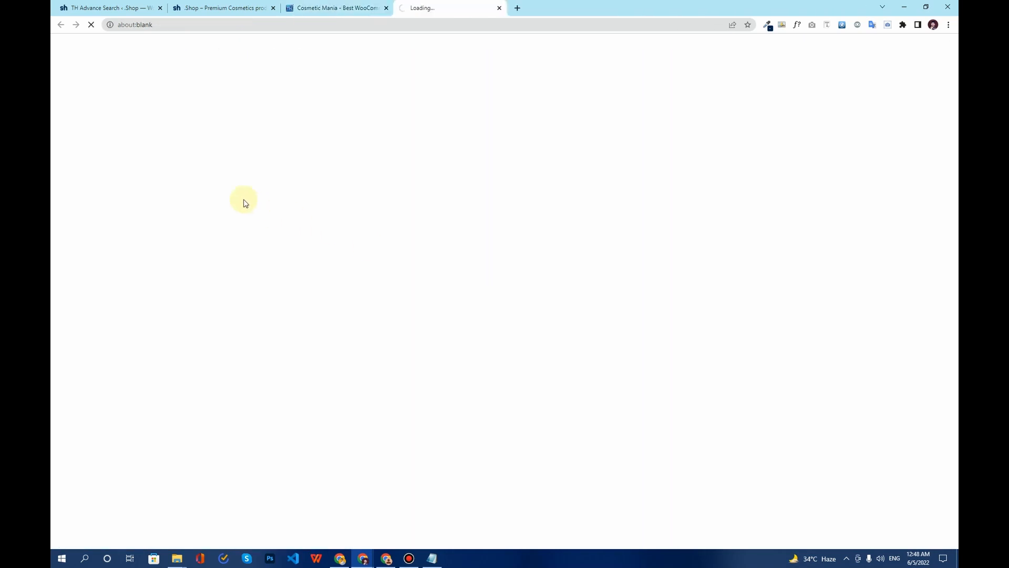
pyautogui.click(342, 8)
pyautogui.middleClick(338, 7)
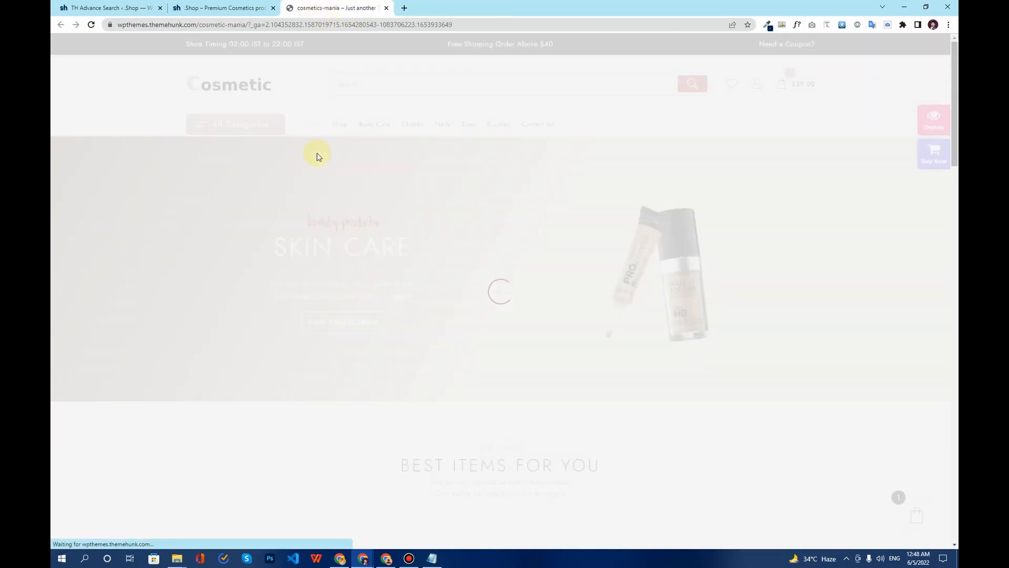
# Open the demo's Mauris at mi in lorem aliquet and Duis aute irure dolo products in new tabs, placed before the demo home tab.
pyautogui.scroll(-7, 329, 196)
pyautogui.scroll(-3, 329, 198)
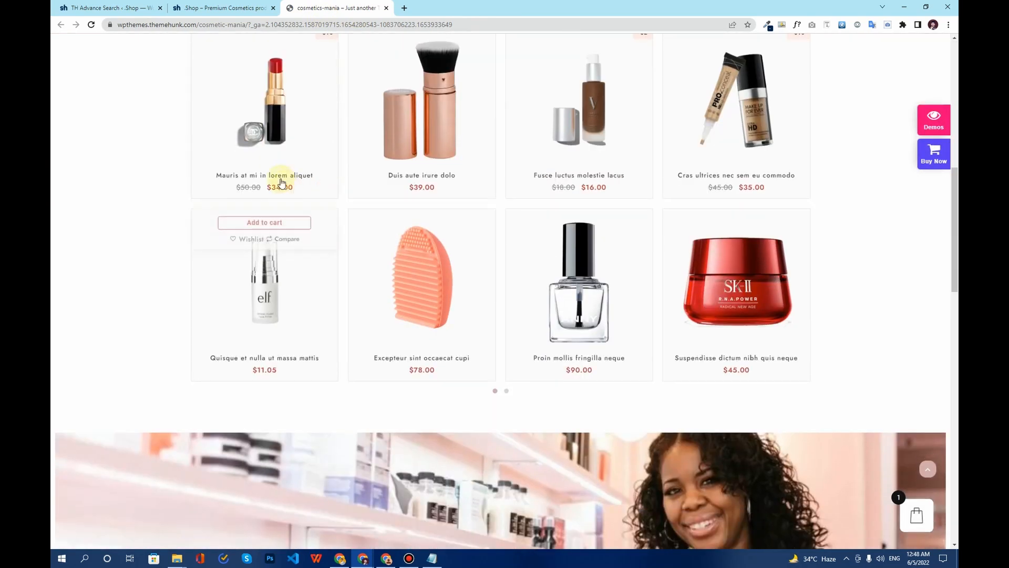
pyautogui.middleClick(278, 175)
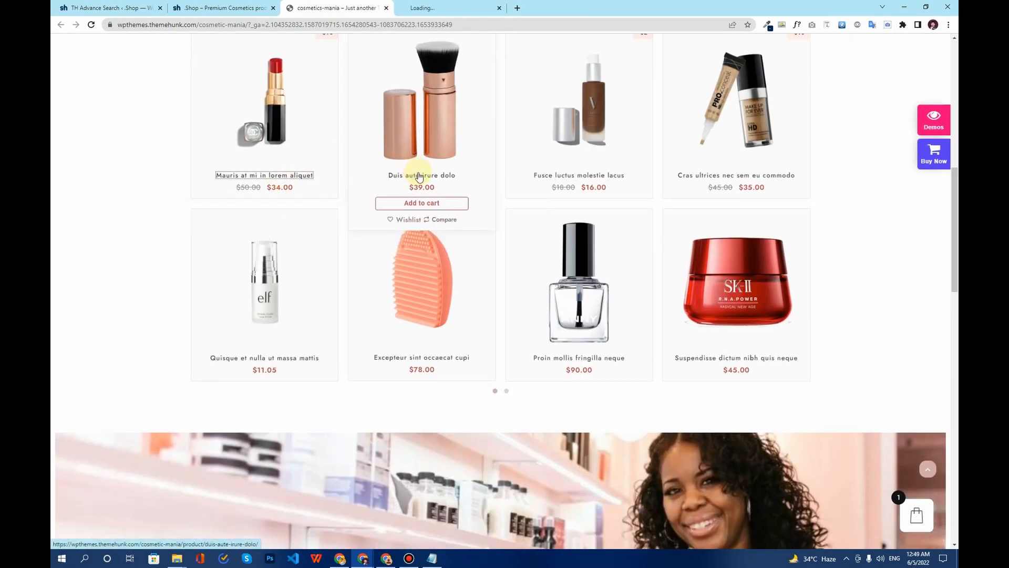
pyautogui.middleClick(418, 175)
pyautogui.moveTo(419, 4); pyautogui.dragTo(322, 4)
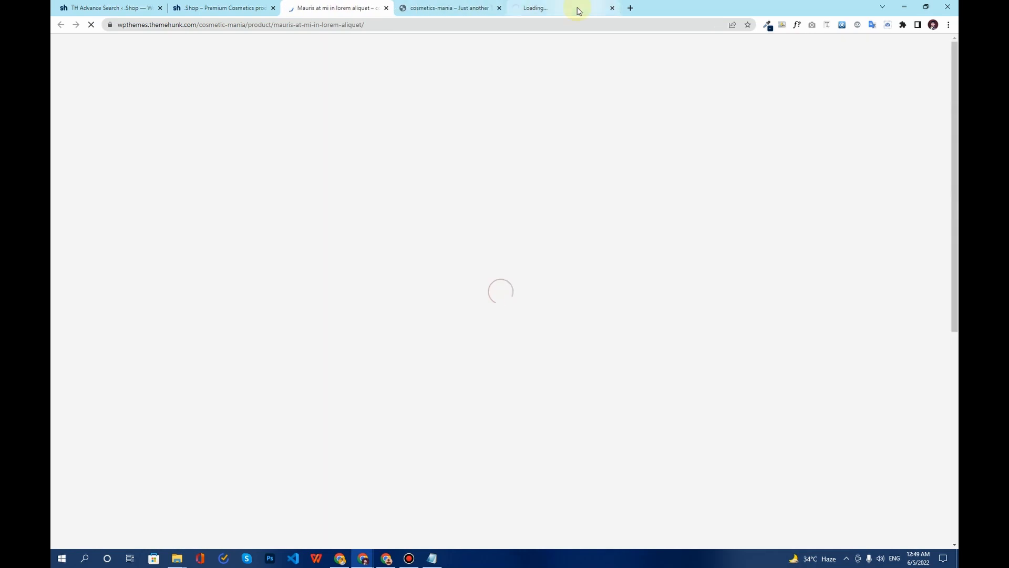
pyautogui.moveTo(575, 7); pyautogui.dragTo(421, 4)
pyautogui.click(359, 6)
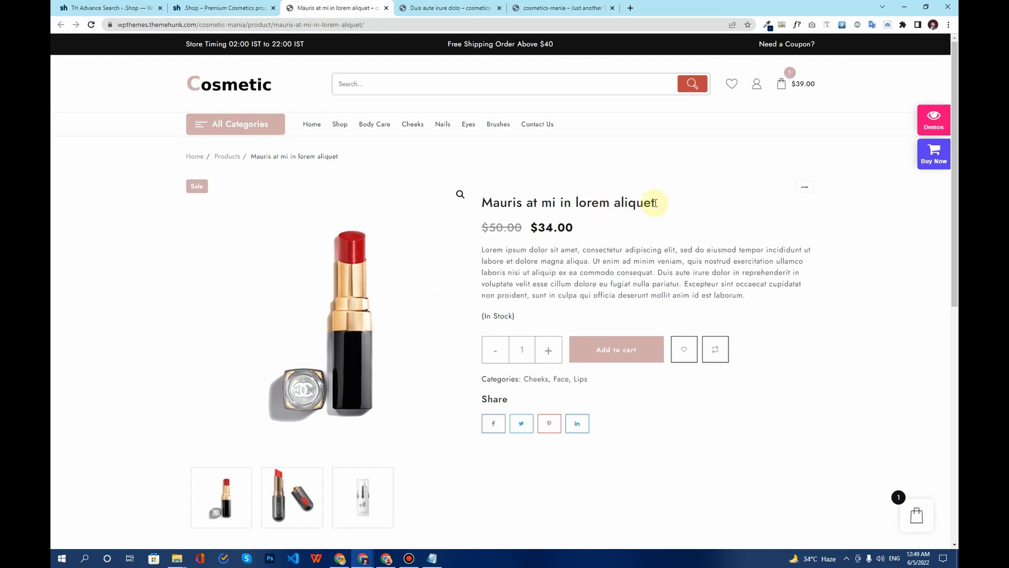
# Switch to the shop's WordPress admin, open the Add new product page and reload it.
pyautogui.click(94, 6)
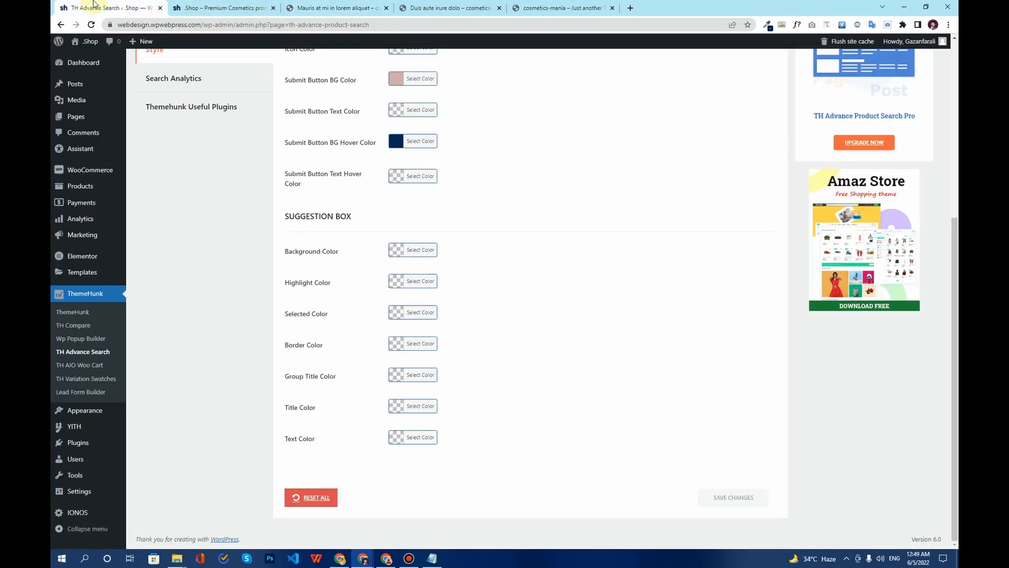
pyautogui.moveTo(101, 218)
pyautogui.moveTo(87, 190)
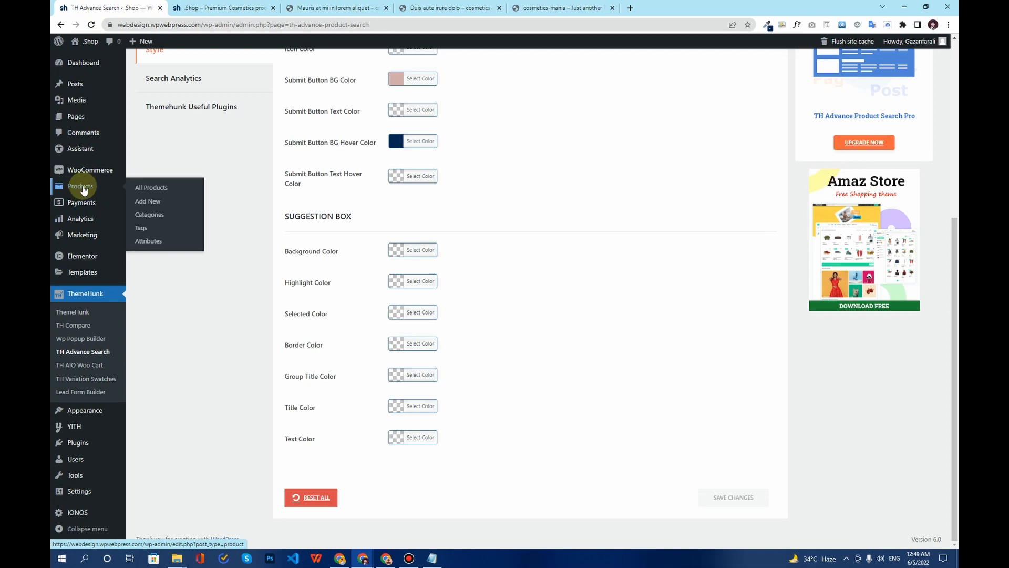
pyautogui.click(143, 187)
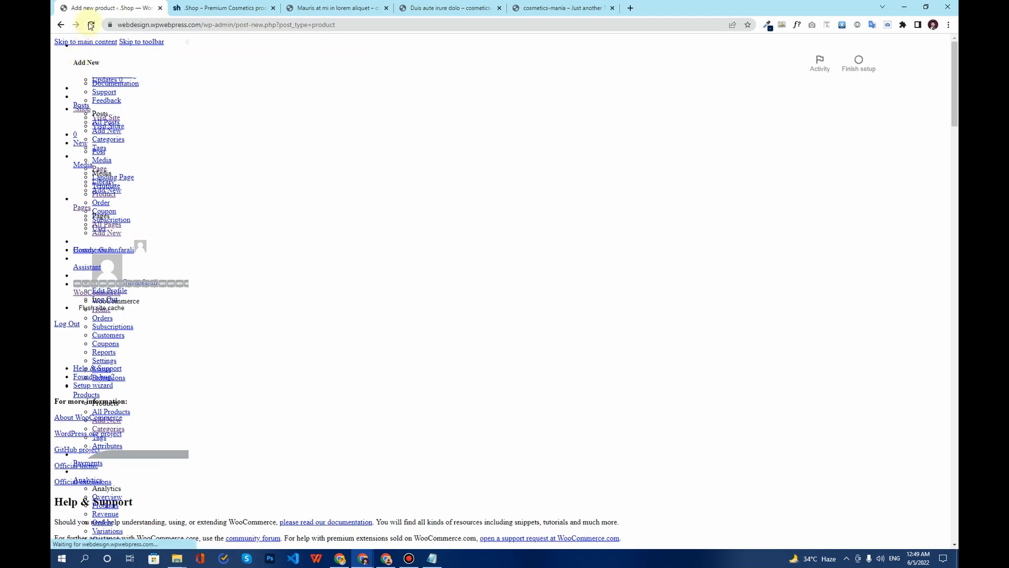
pyautogui.click(91, 26)
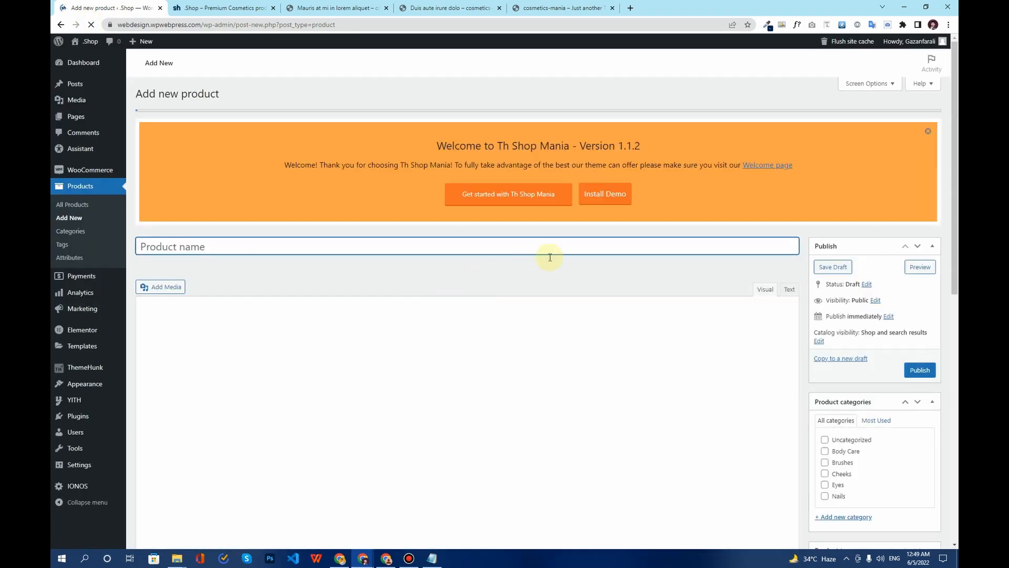
# Copy the demo lipstick's title, Mauris at mi in lorem aliquet, into the new product's name.
pyautogui.click(365, 5)
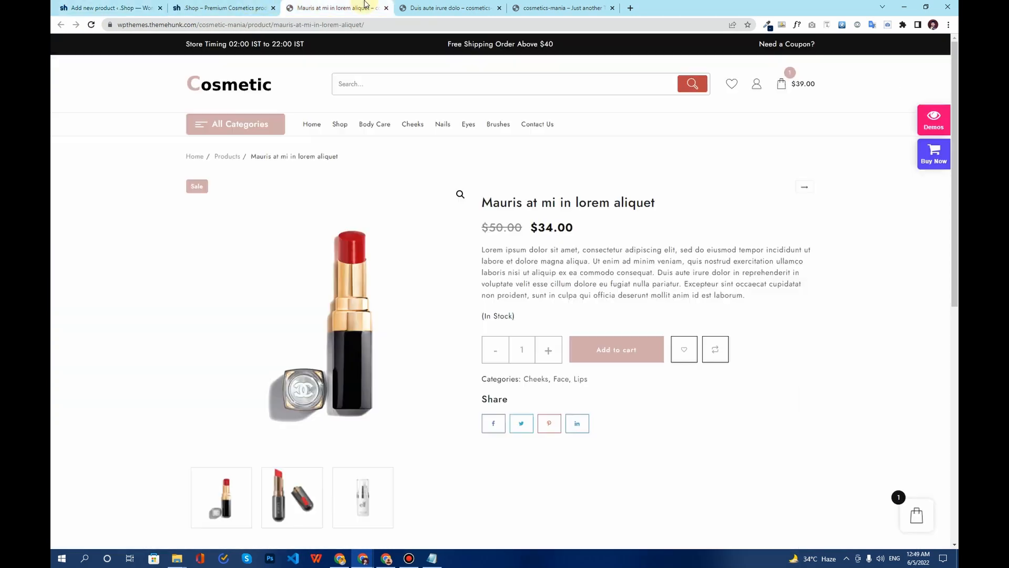
pyautogui.moveTo(663, 203); pyautogui.dragTo(482, 202)
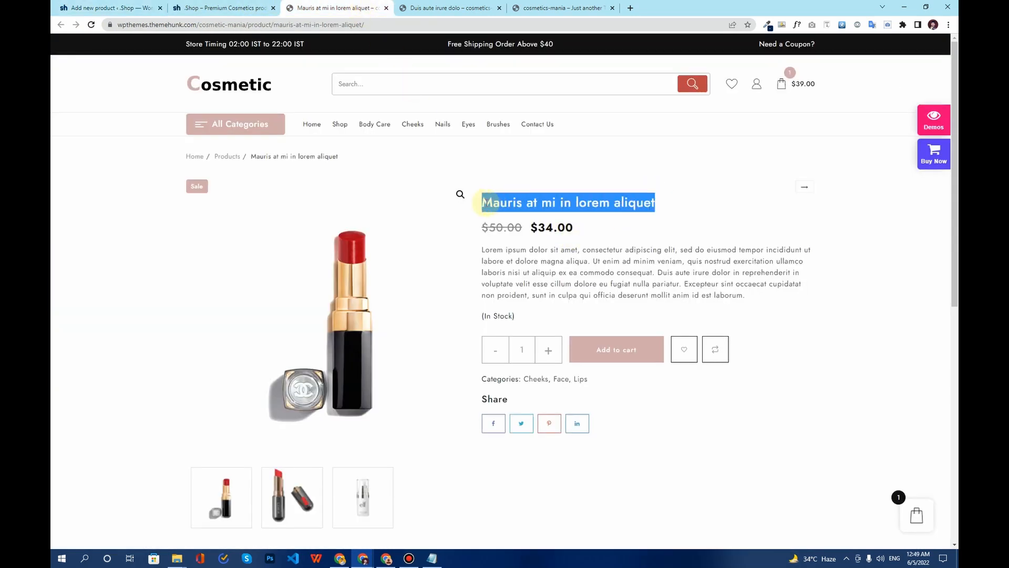
pyautogui.rightClick(497, 204)
pyautogui.click(521, 212)
pyautogui.click(129, 8)
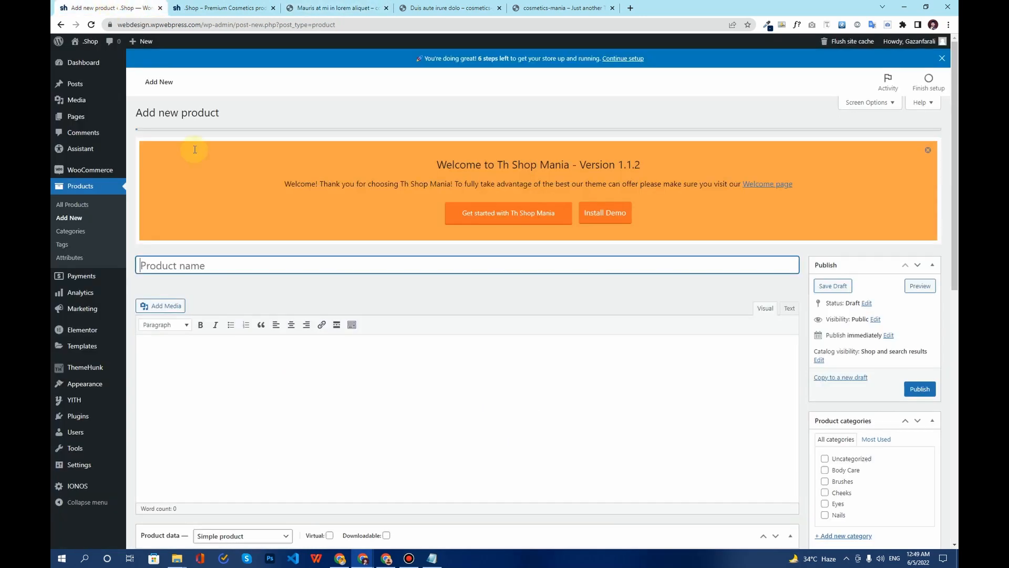
pyautogui.hotkey('ctrl', 'v')
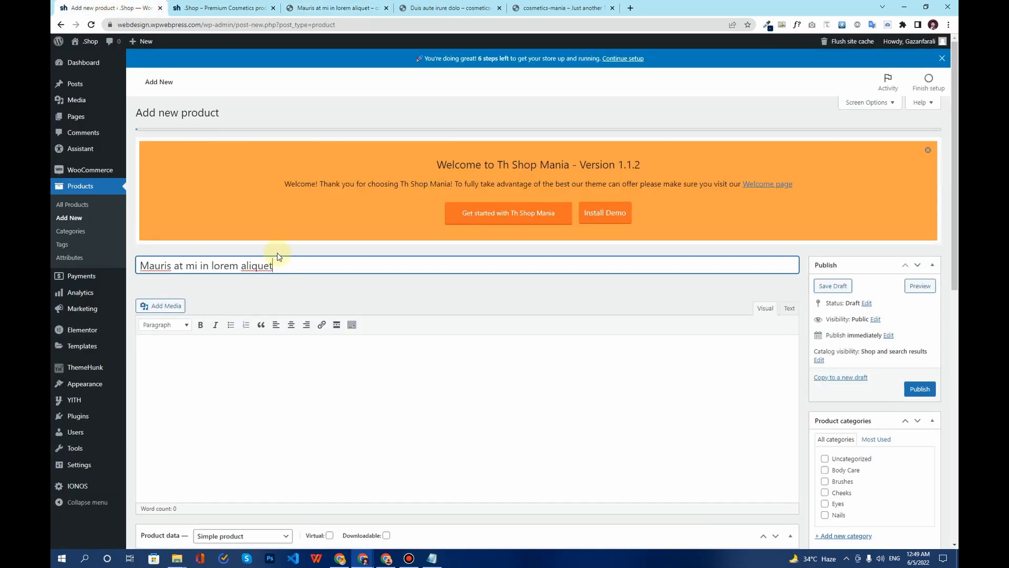
# Copy the demo lipstick's Lorem ipsum paragraph into both the new product's main description and its short description.
pyautogui.click(322, 9)
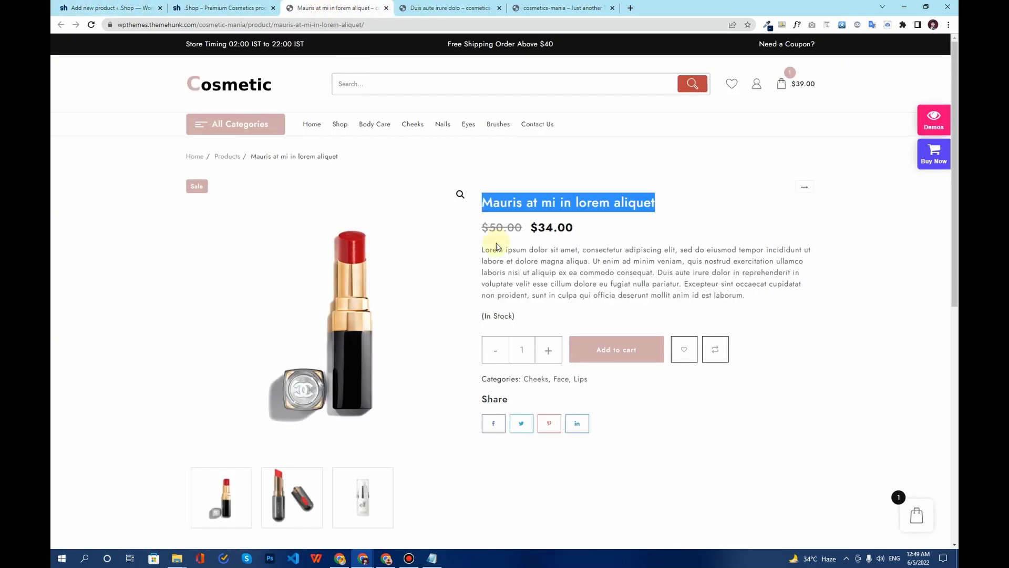
pyautogui.scroll(-2, 506, 259)
pyautogui.moveTo(483, 153); pyautogui.dragTo(752, 205)
pyautogui.hotkey('ctrl', 'c')
pyautogui.rightClick(582, 167)
pyautogui.click(604, 183)
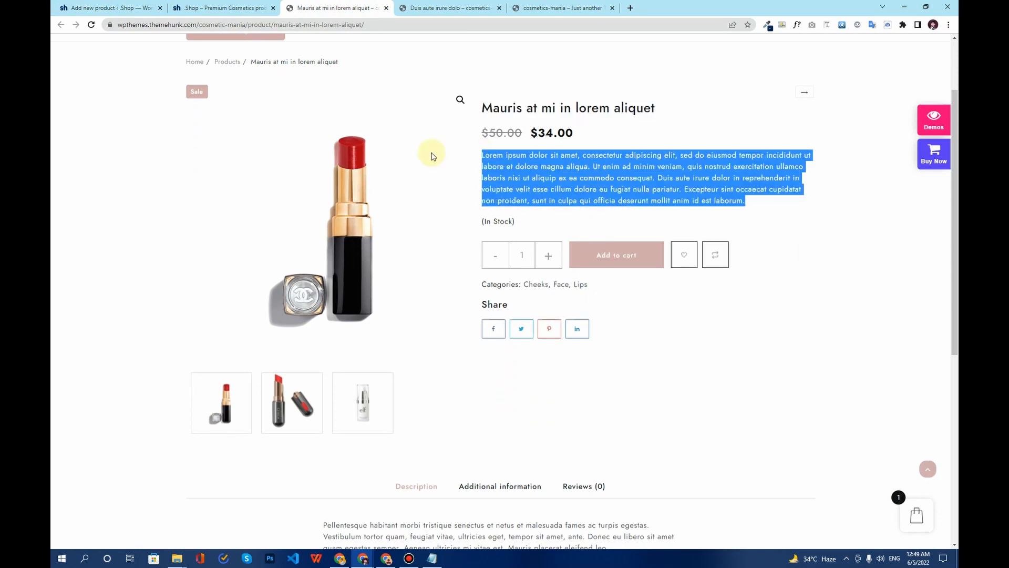
pyautogui.click(84, 8)
pyautogui.click(293, 380)
pyautogui.hotkey('ctrl', 'v')
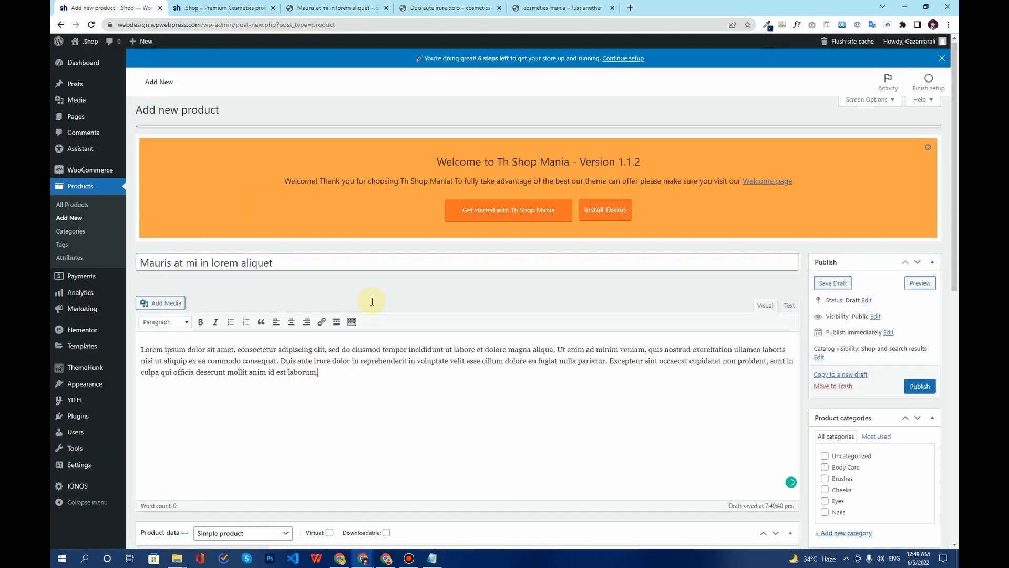
pyautogui.scroll(-9, 322, 401)
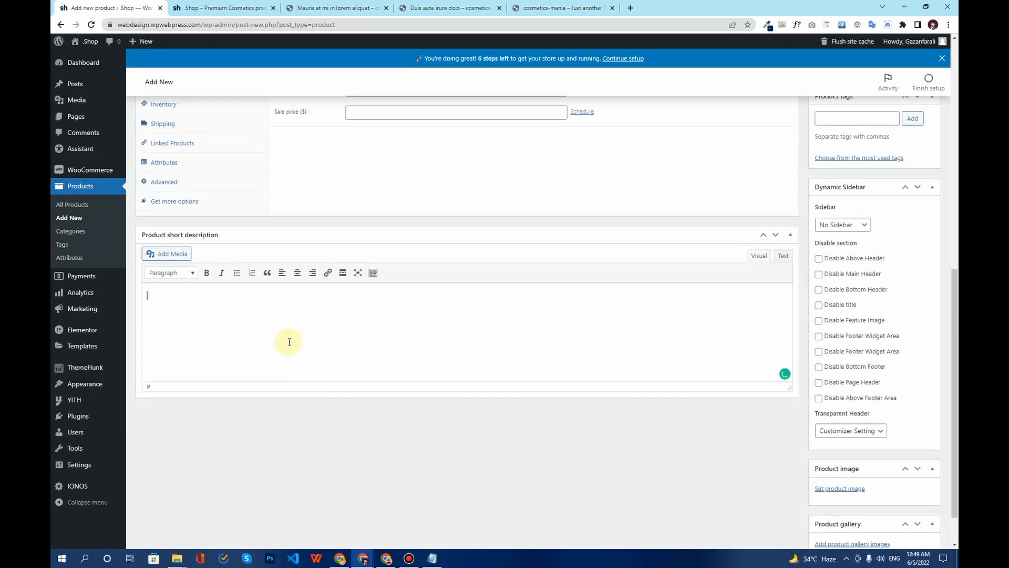
pyautogui.hotkey('ctrl', 'v')
# Close the live shop tab and set the new product's regular price to 50 and sale price to 34.
pyautogui.scroll(4, 331, 372)
pyautogui.click(244, 7)
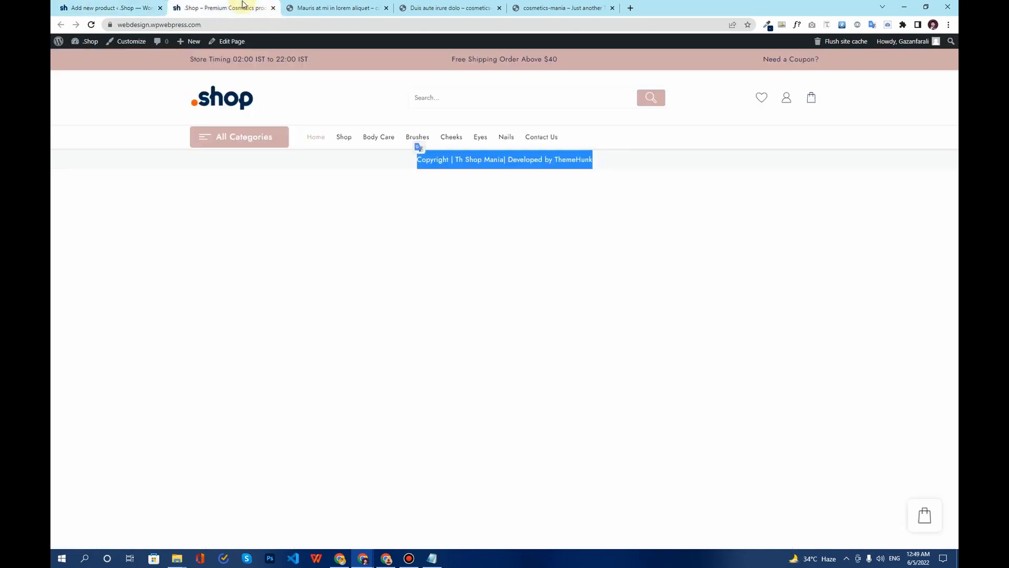
pyautogui.click(273, 8)
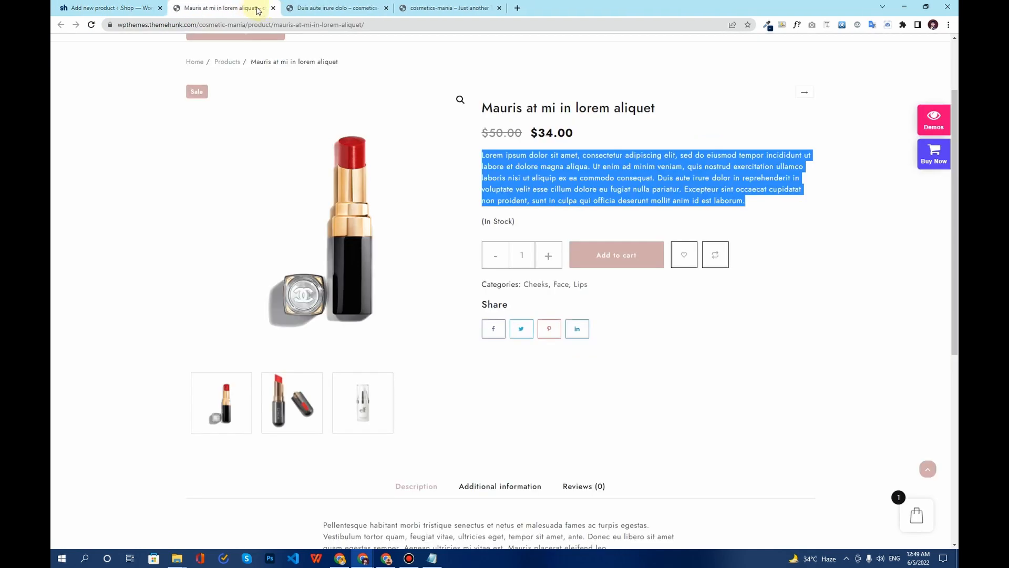
pyautogui.click(99, 4)
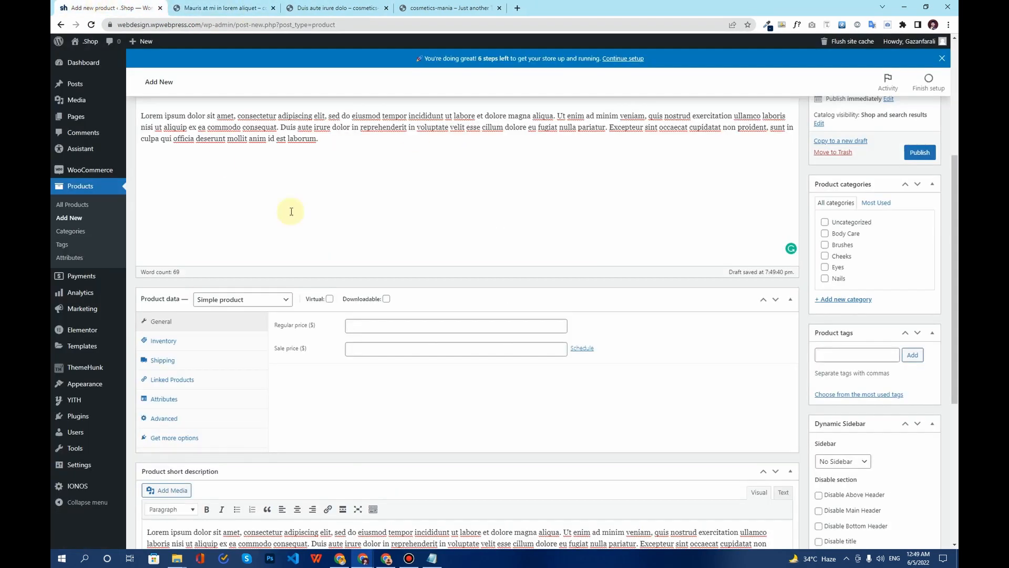
pyautogui.click(398, 324)
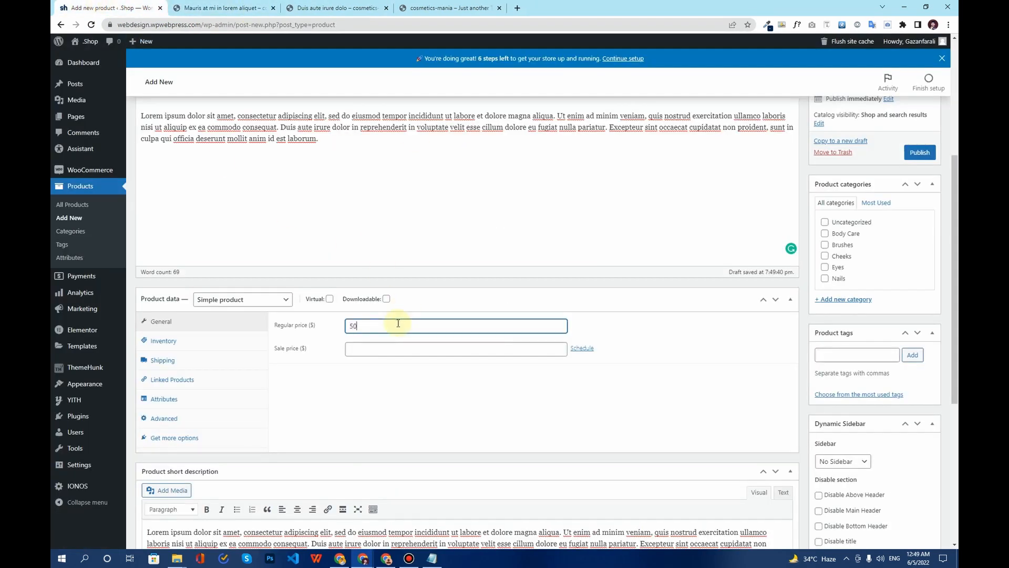
pyautogui.click(393, 350)
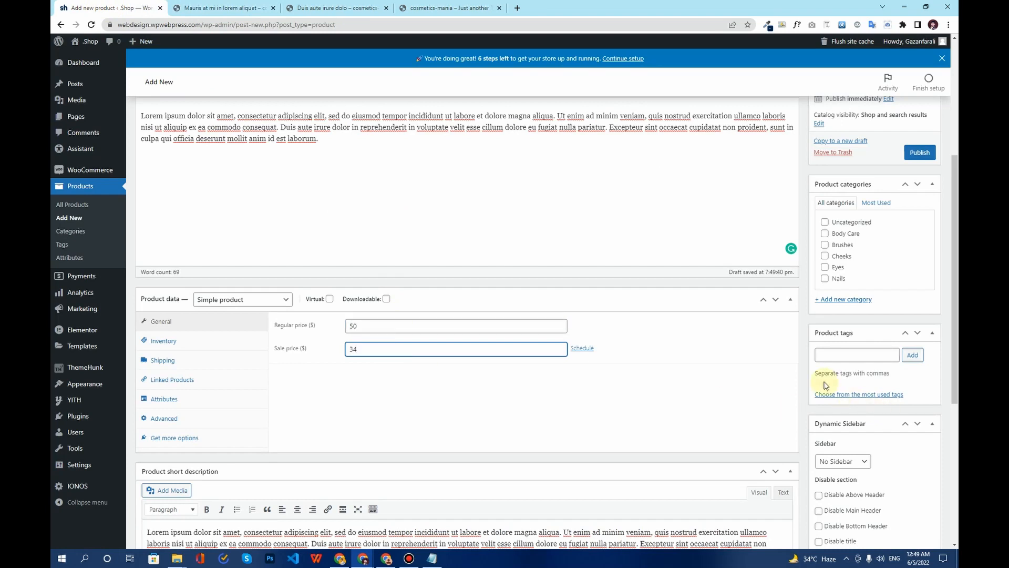
# Check the demo lipstick's categories and assign the new product to the Cheeks category.
pyautogui.click(223, 8)
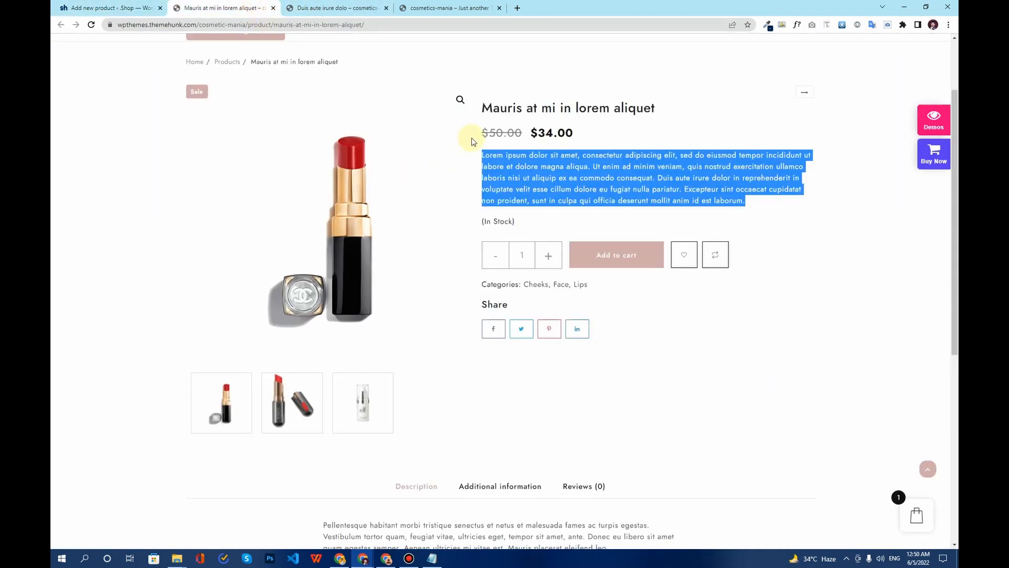
pyautogui.scroll(-1, 533, 216)
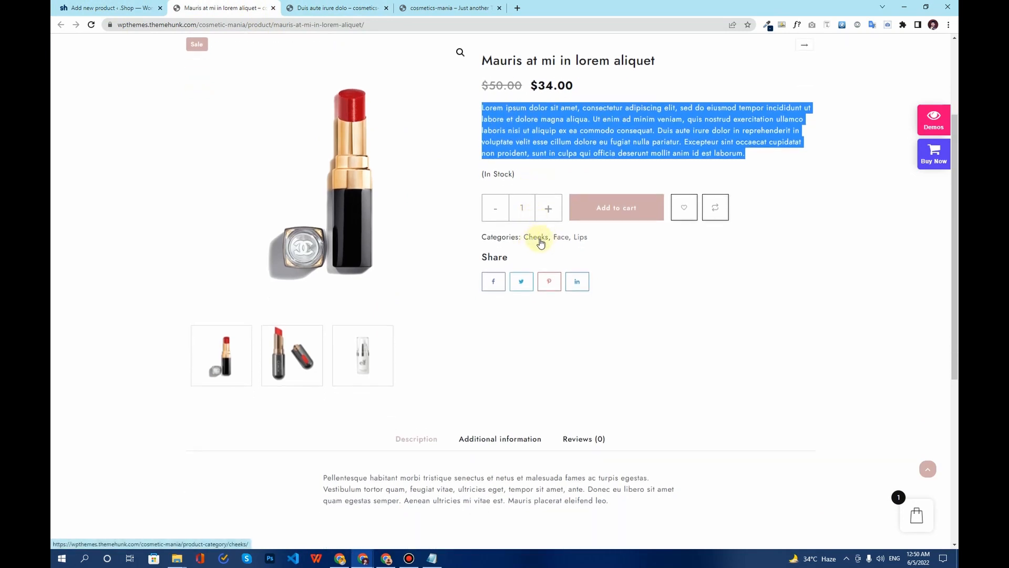
pyautogui.click(94, 7)
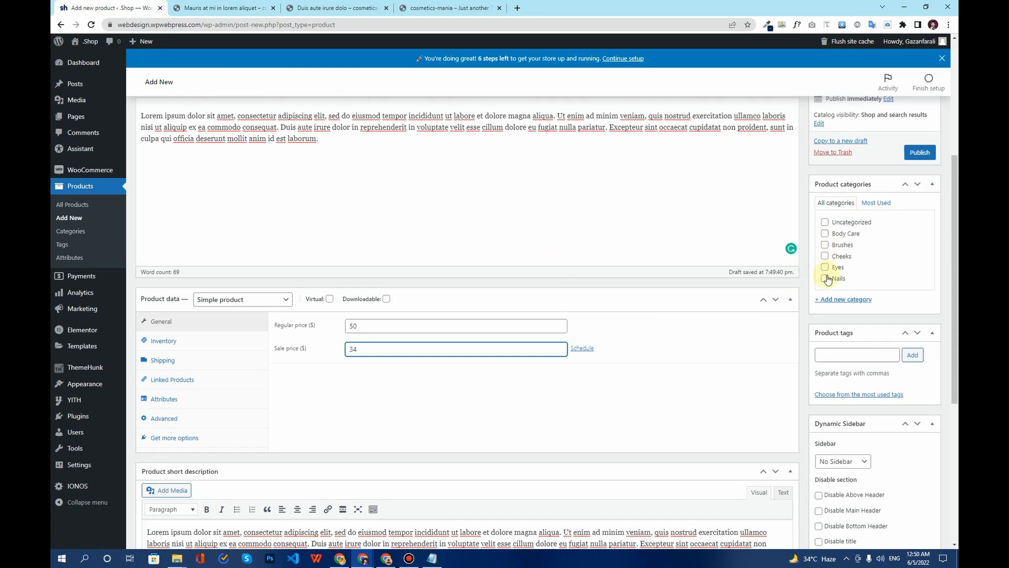
pyautogui.click(825, 257)
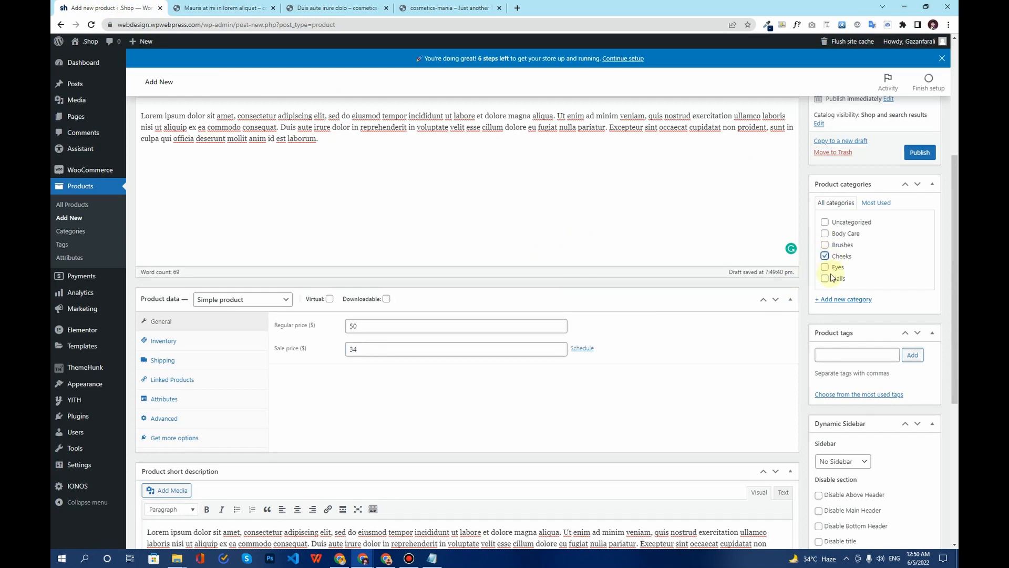
pyautogui.scroll(-1, 831, 241)
pyautogui.scroll(1, 831, 241)
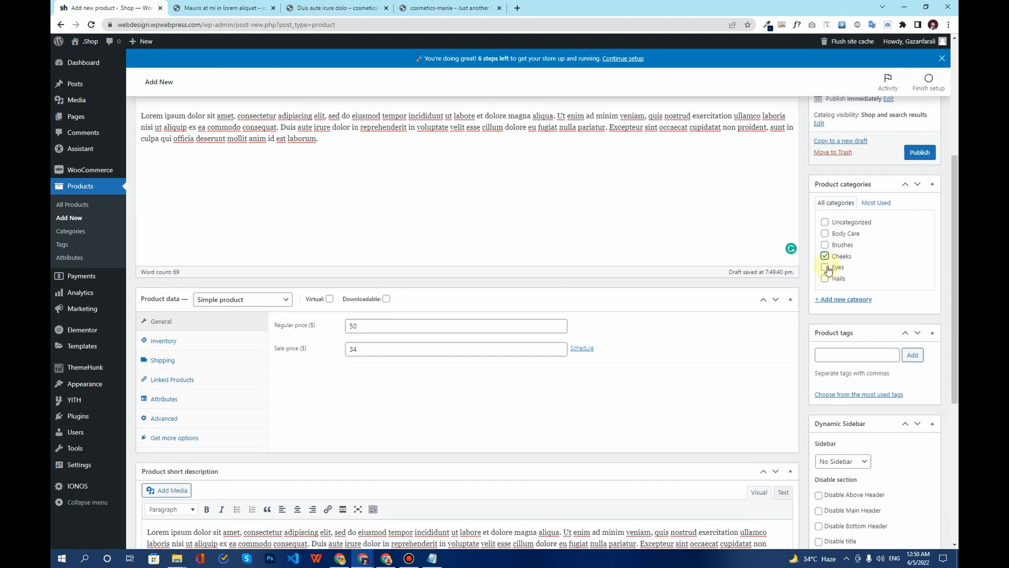
# Save the demo lipstick's main image as p2-1 in the Th shop mania folder on the Desktop.
pyautogui.scroll(-5, 850, 269)
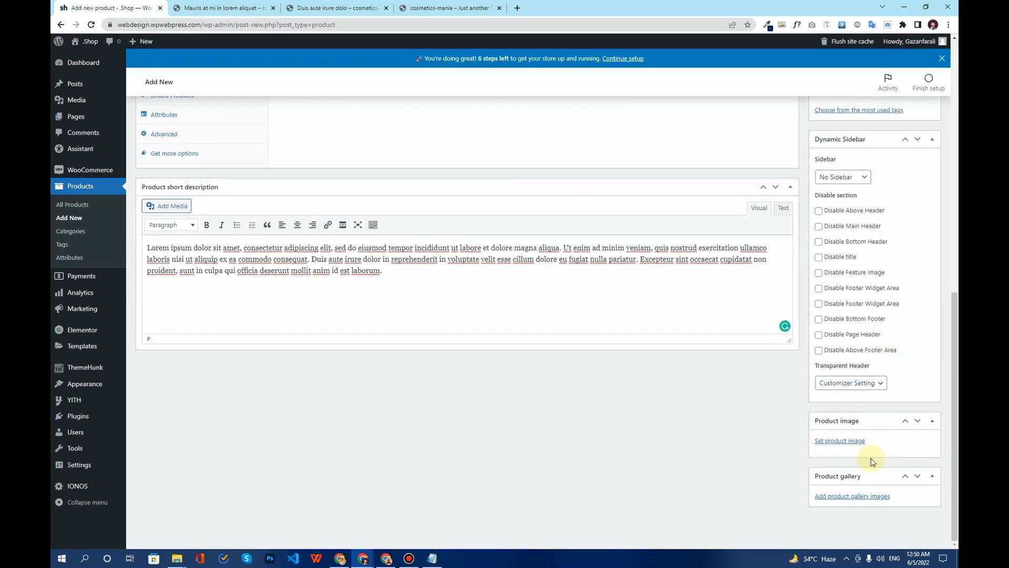
pyautogui.click(223, 7)
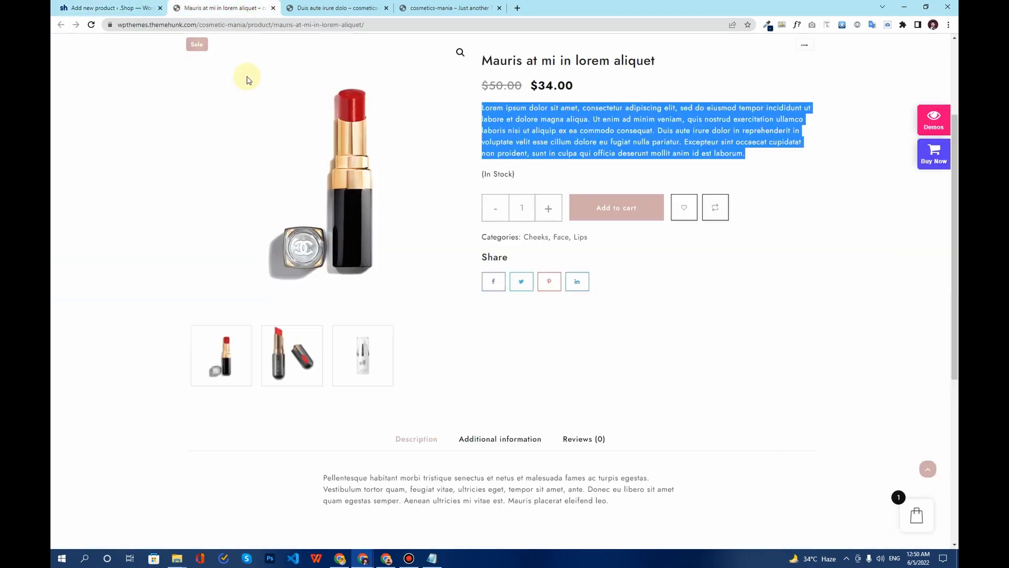
pyautogui.rightClick(342, 158)
pyautogui.click(358, 174)
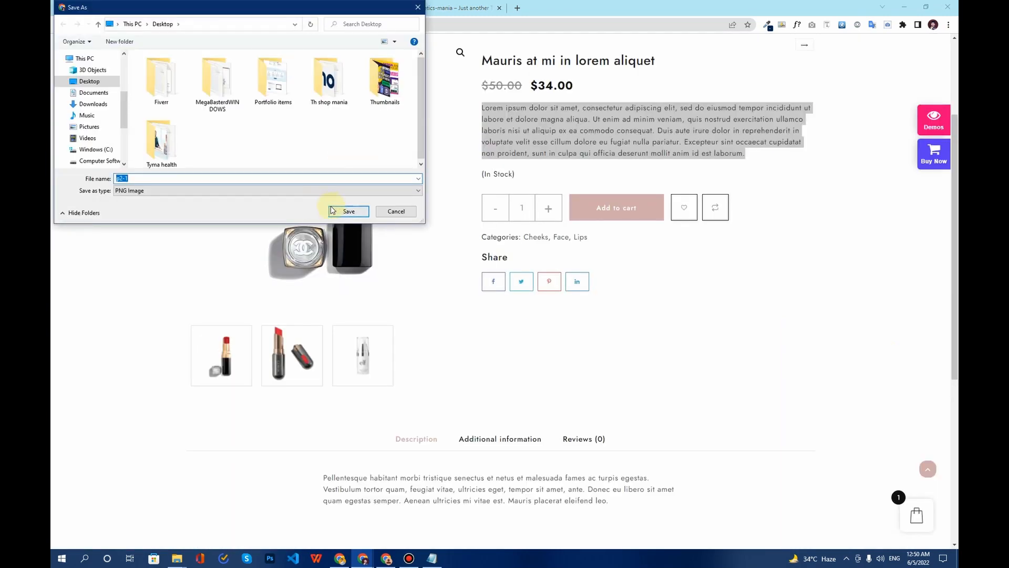
pyautogui.doubleClick(322, 105)
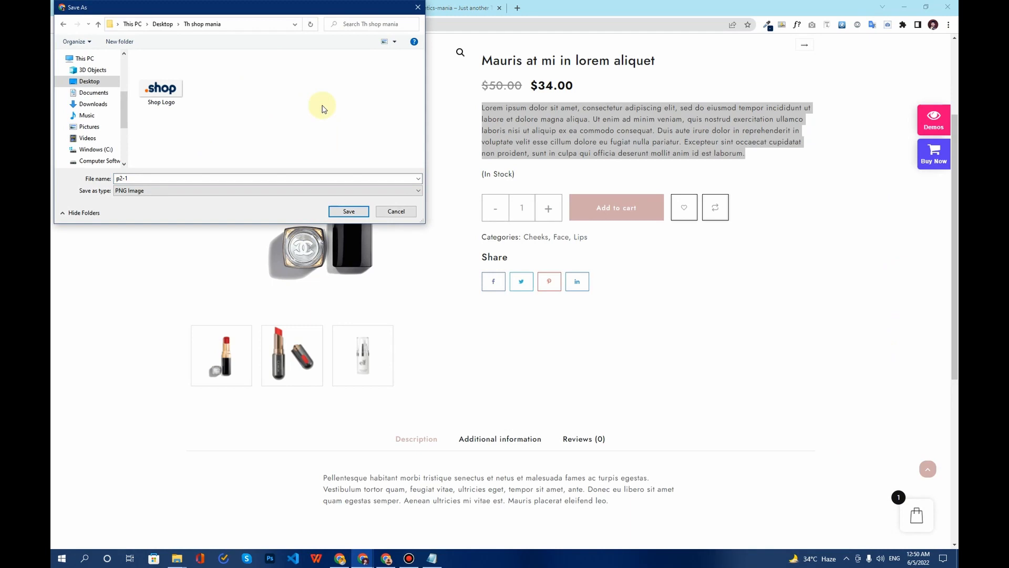
pyautogui.click(367, 216)
# Save the demo product's other two gallery images, p6 and p1-1, into the same Th shop mania folder.
pyautogui.click(292, 352)
pyautogui.rightClick(279, 169)
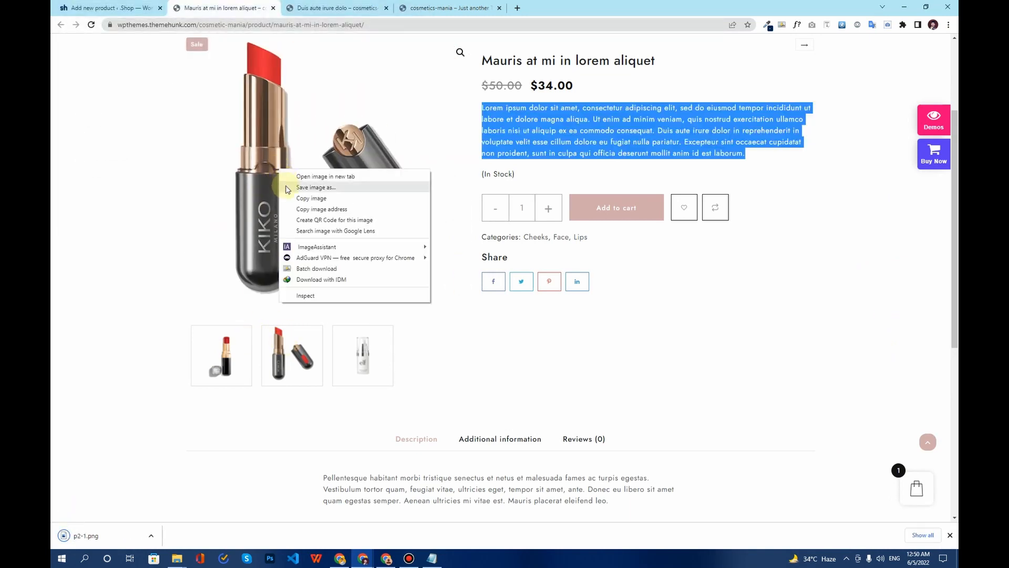
pyautogui.click(287, 188)
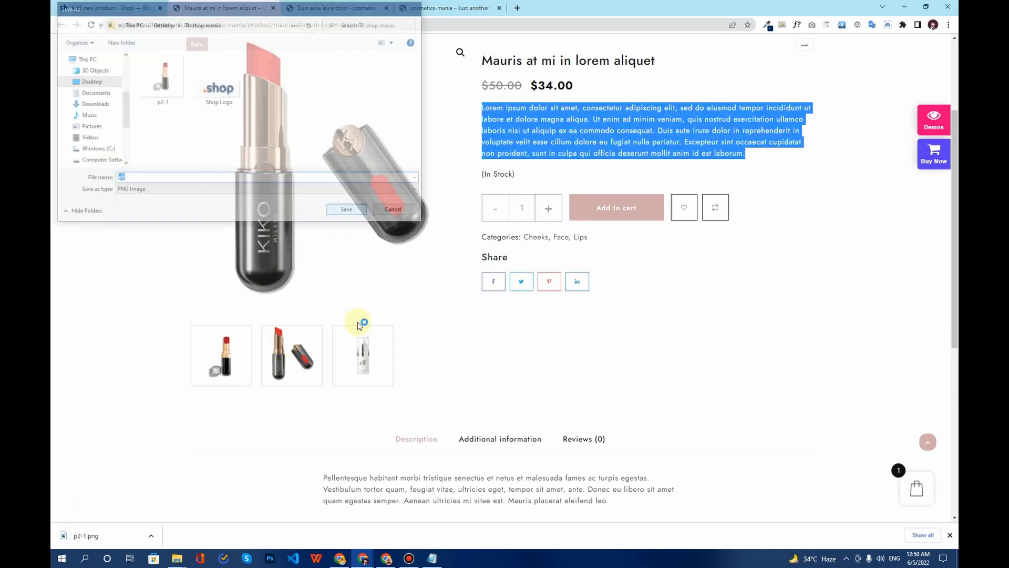
pyautogui.press('Return')
pyautogui.click(352, 342)
pyautogui.rightClick(288, 142)
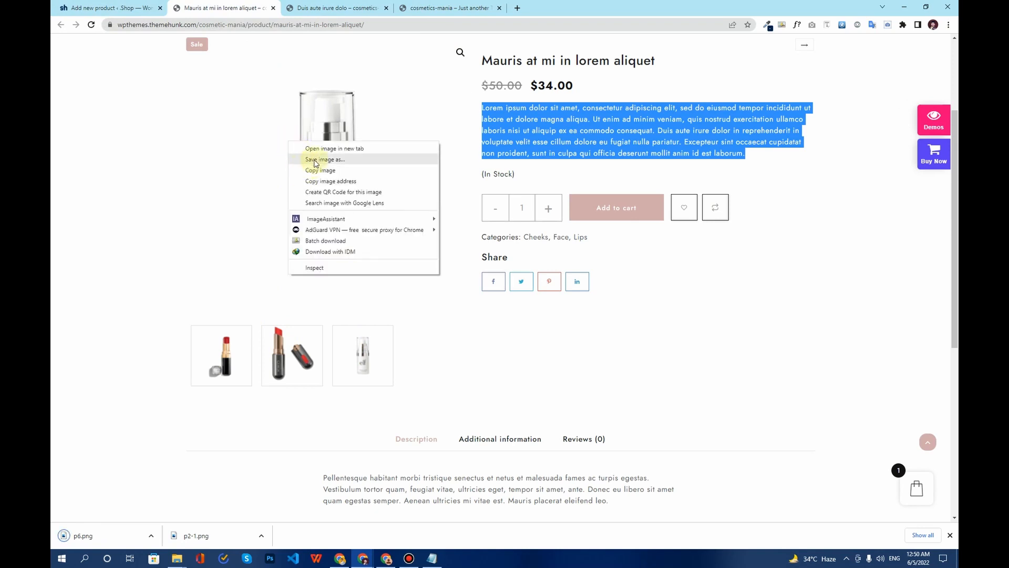
pyautogui.click(316, 159)
pyautogui.click(349, 209)
# Upload p2-1.png, p6.png and p1-1.png to the media library and set p2-1 as the new product's image.
pyautogui.click(113, 9)
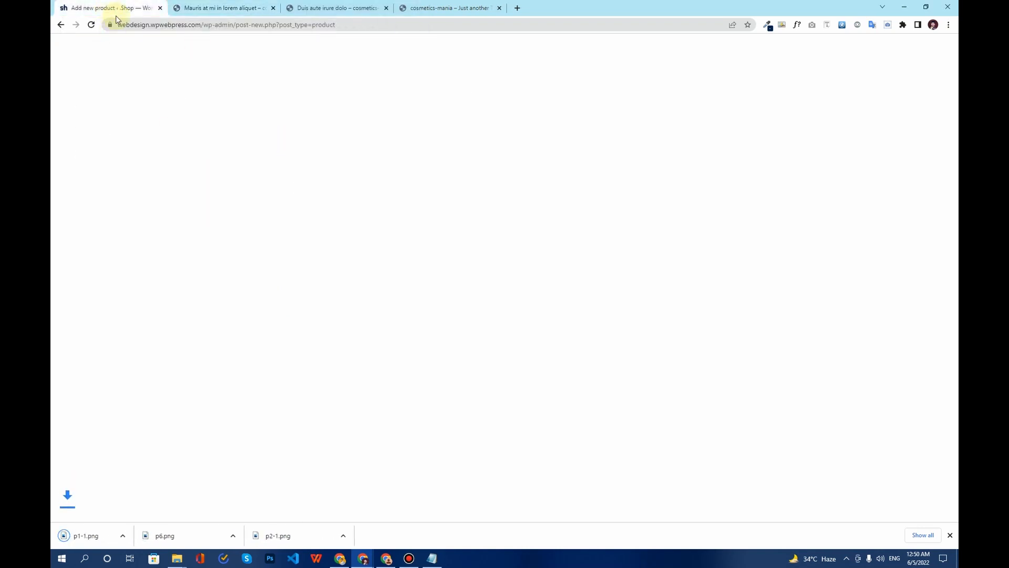
pyautogui.click(838, 444)
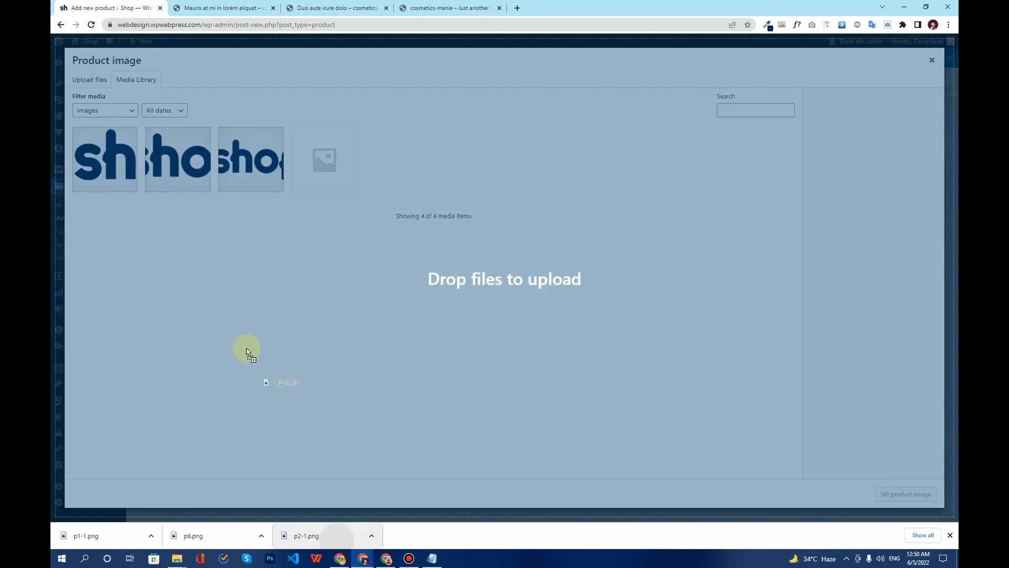
pyautogui.moveTo(334, 534); pyautogui.dragTo(247, 348)
pyautogui.moveTo(220, 531); pyautogui.dragTo(208, 421)
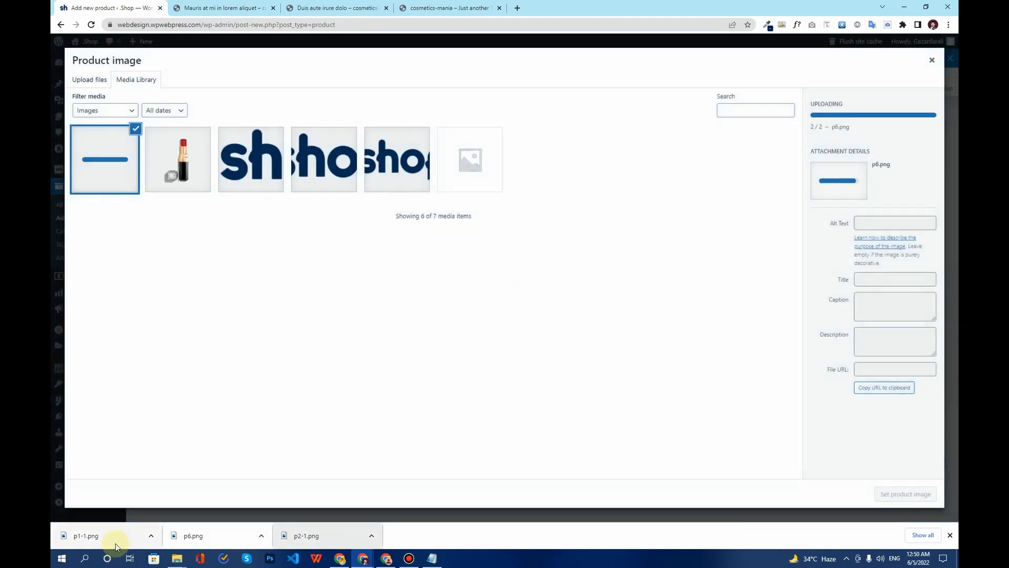
pyautogui.moveTo(116, 542); pyautogui.dragTo(271, 310)
pyautogui.click(251, 159)
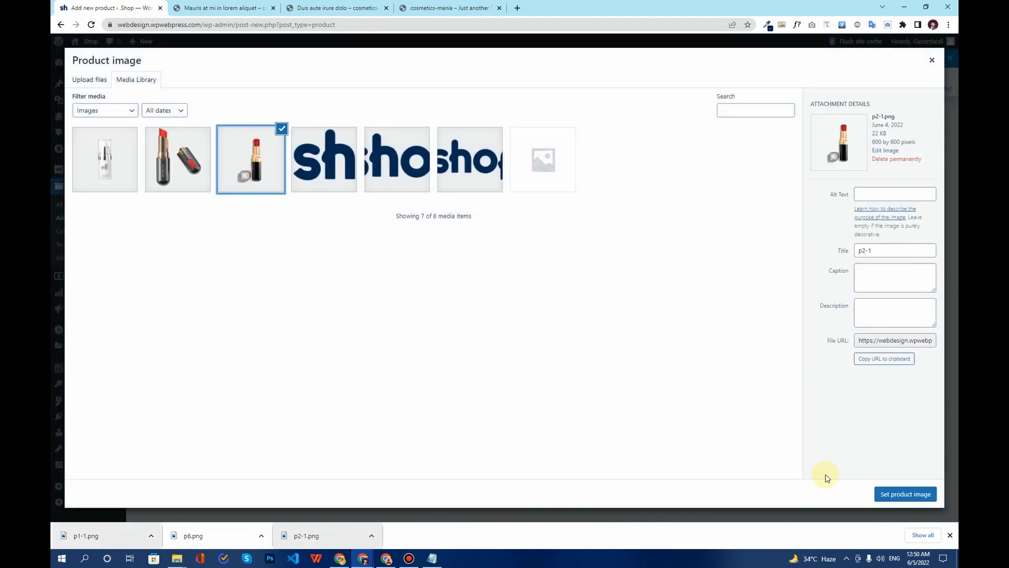
pyautogui.click(893, 493)
# Add the primer bottle and KIKO lipstick images to the product gallery and publish the product.
pyautogui.scroll(-3, 864, 434)
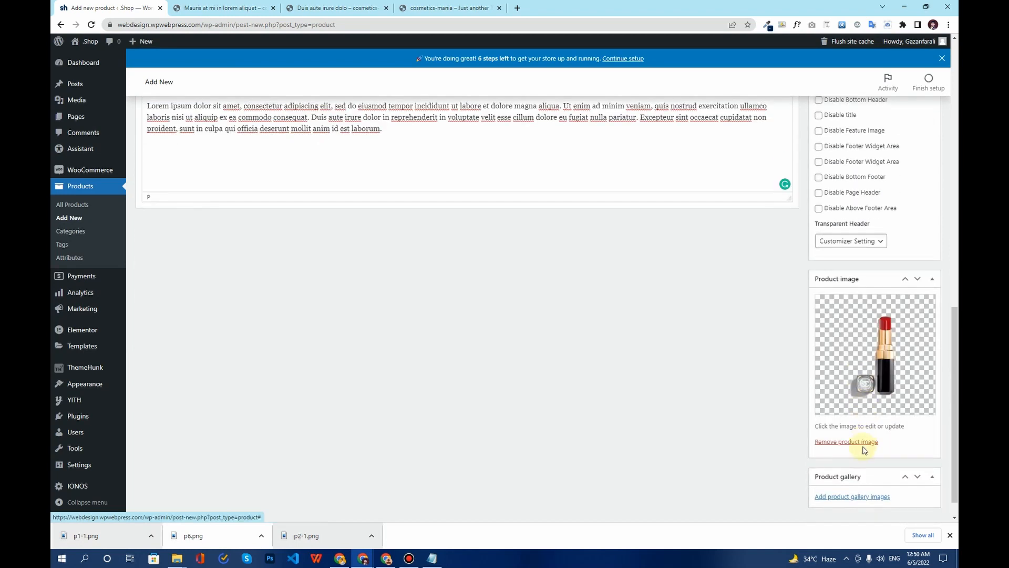
pyautogui.click(853, 494)
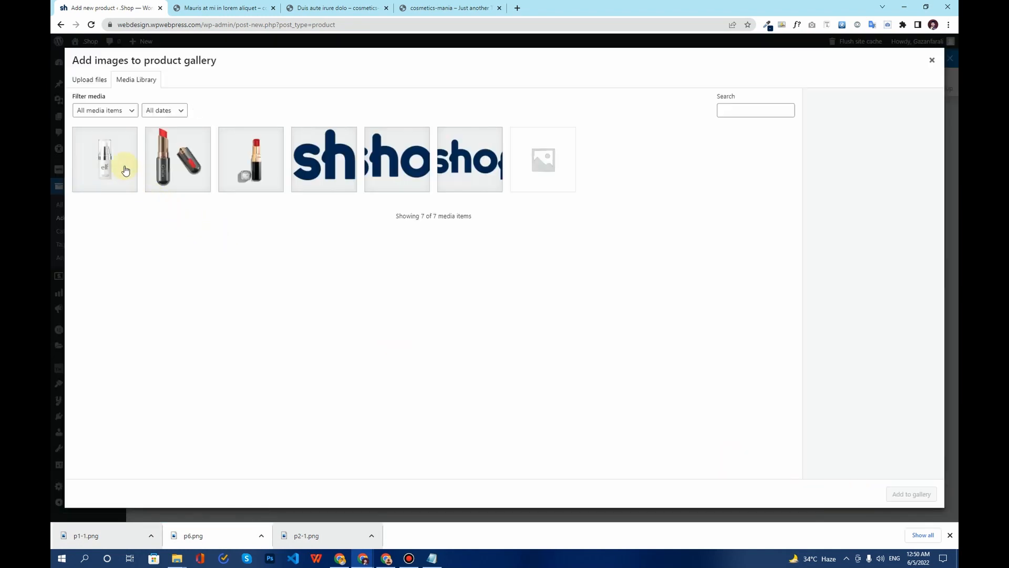
pyautogui.click(125, 169)
pyautogui.click(176, 167)
pyautogui.click(892, 494)
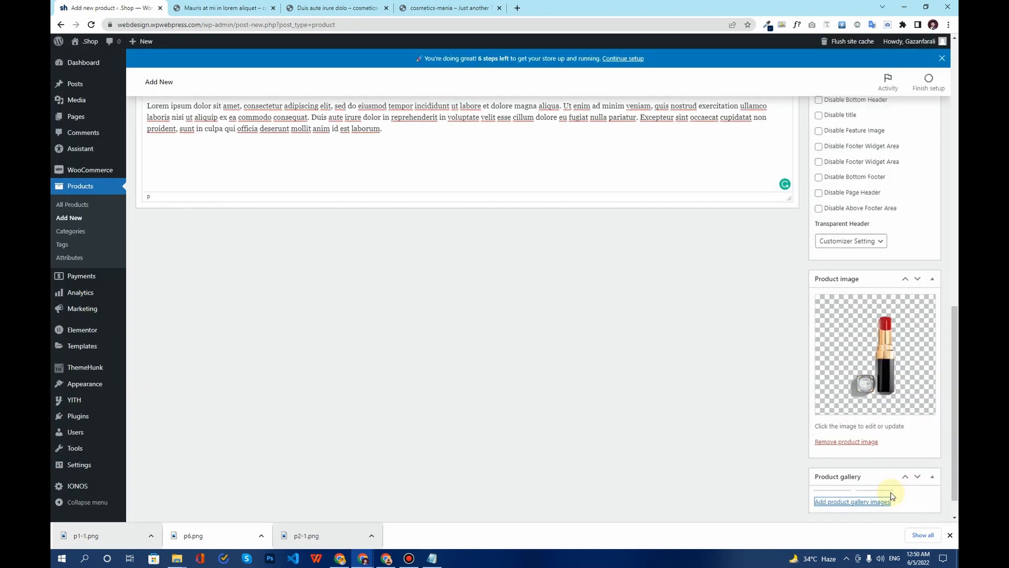
pyautogui.scroll(10, 791, 326)
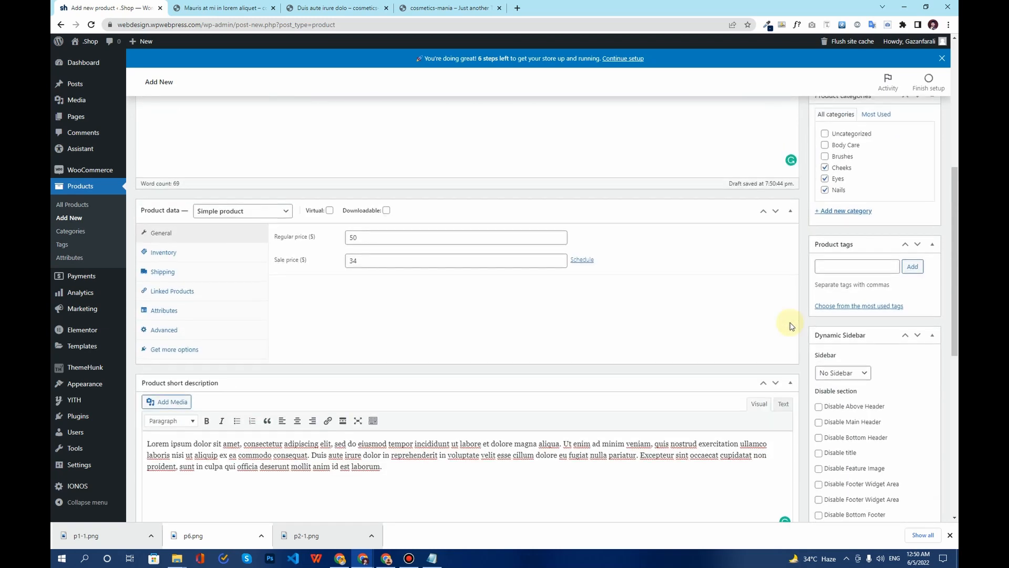
pyautogui.click(920, 295)
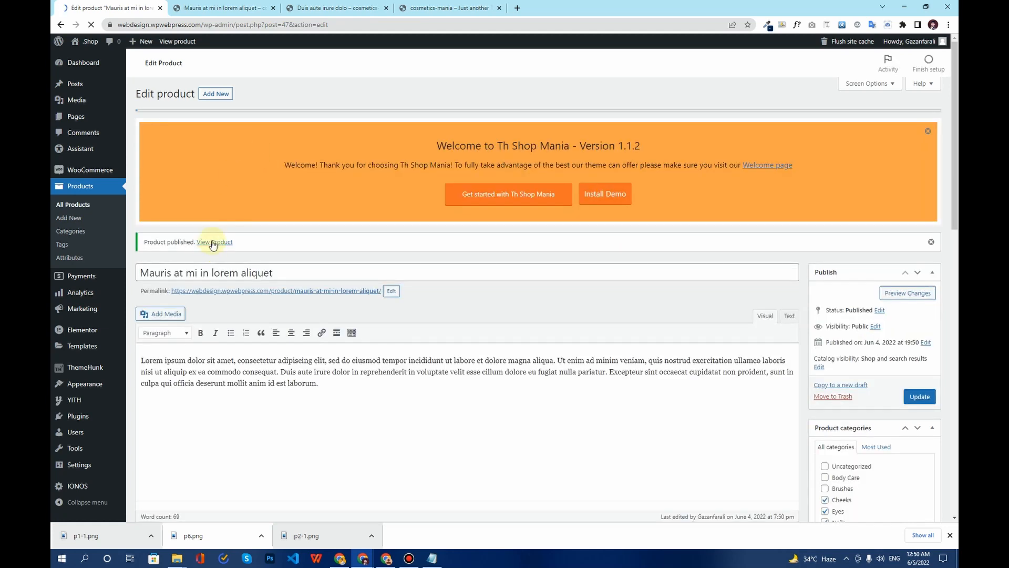
# Open the published product's live page in a new tab and review its images, prices, descriptions and categories.
pyautogui.rightClick(214, 242)
pyautogui.click(247, 249)
pyautogui.click(205, 8)
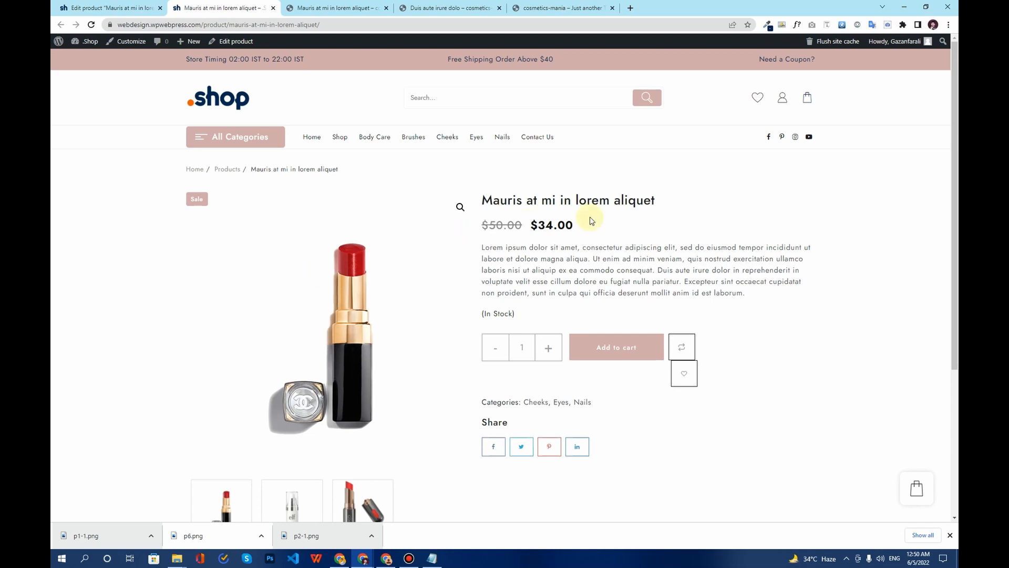
pyautogui.scroll(-4, 591, 221)
pyautogui.scroll(4, 599, 291)
pyautogui.scroll(-4, 566, 240)
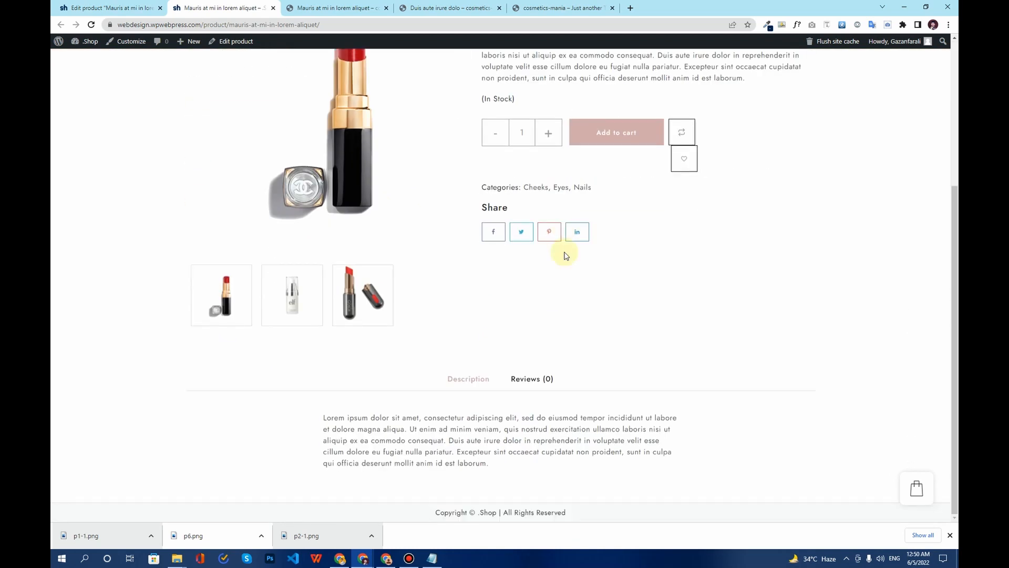
pyautogui.scroll(4, 565, 255)
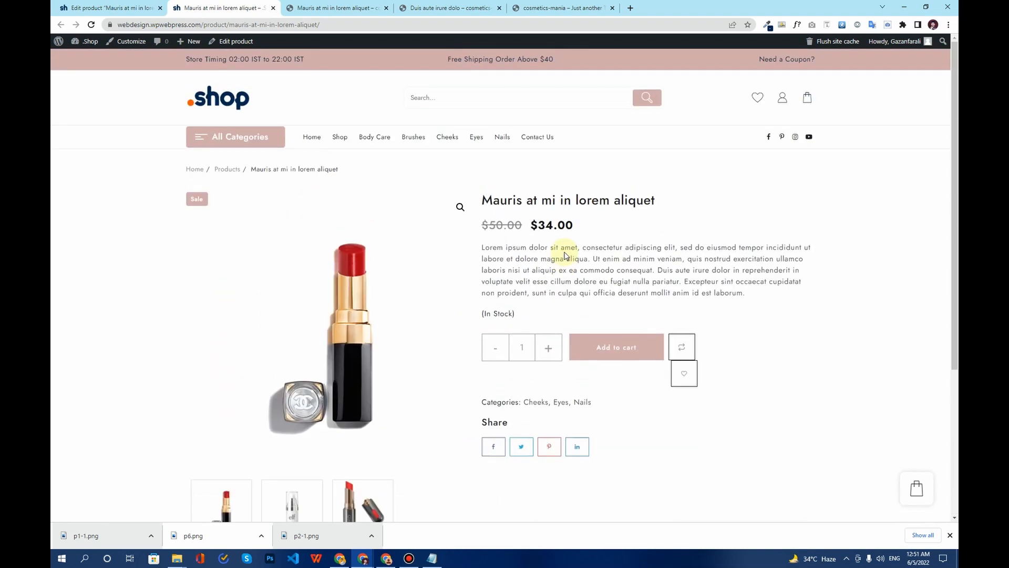
pyautogui.scroll(-1, 565, 252)
pyautogui.scroll(1, 557, 247)
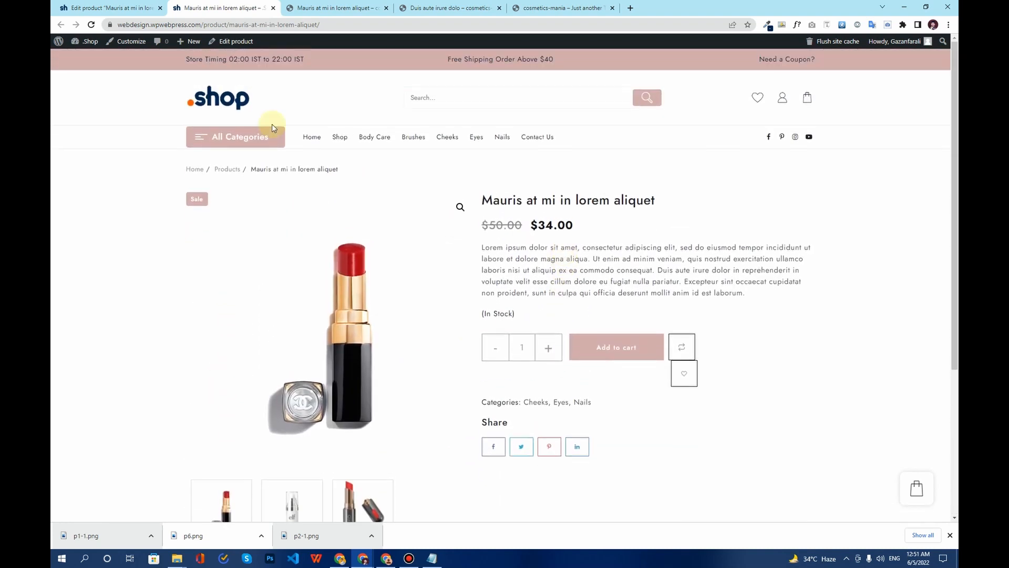
# Close the live product and demo lipstick tabs, and look over the demo's Duis aute irure dolo product page.
pyautogui.click(272, 8)
pyautogui.click(253, 8)
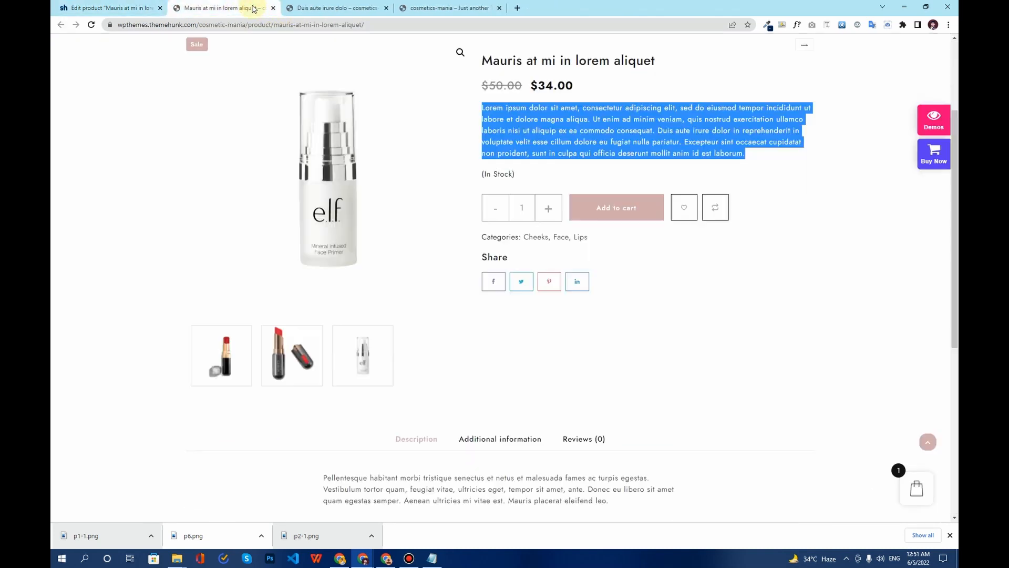
pyautogui.click(272, 7)
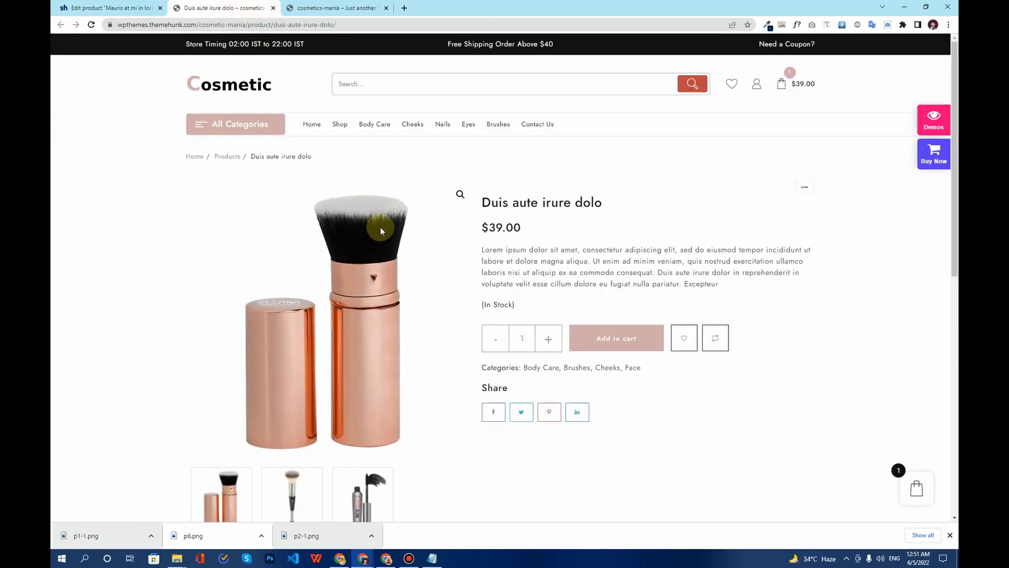
pyautogui.scroll(-7, 364, 220)
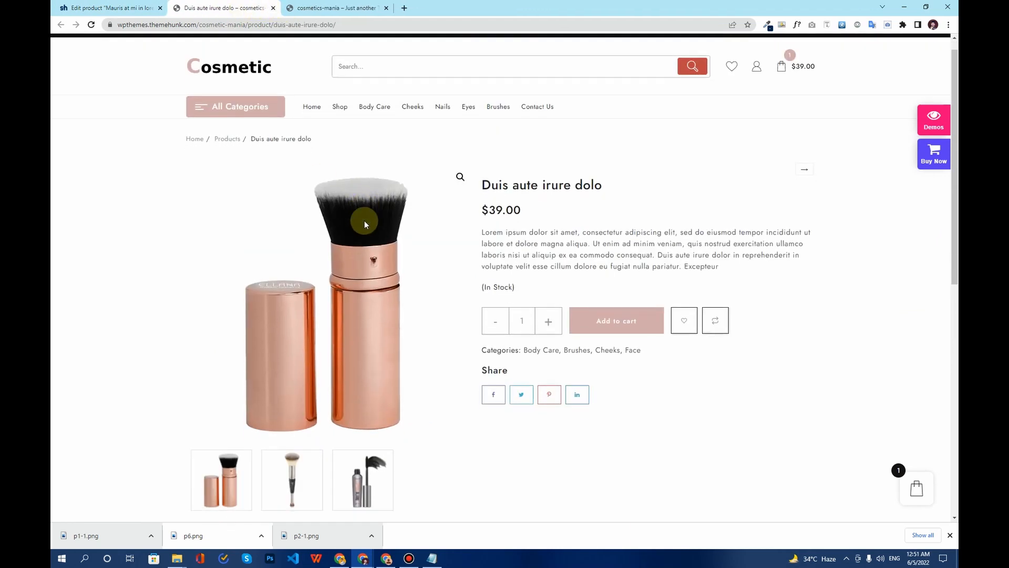
pyautogui.scroll(-2, 365, 221)
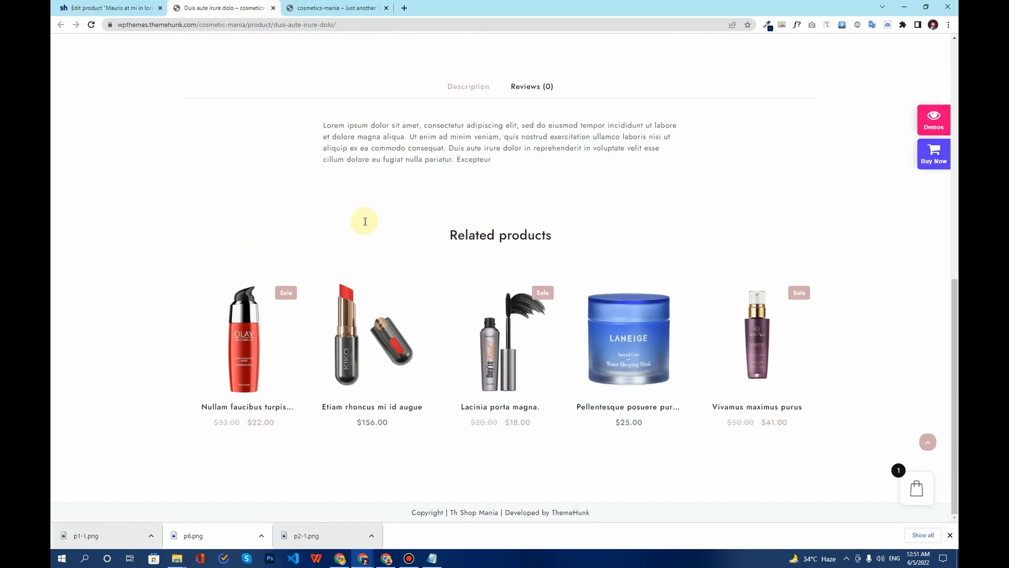
pyautogui.scroll(10, 365, 221)
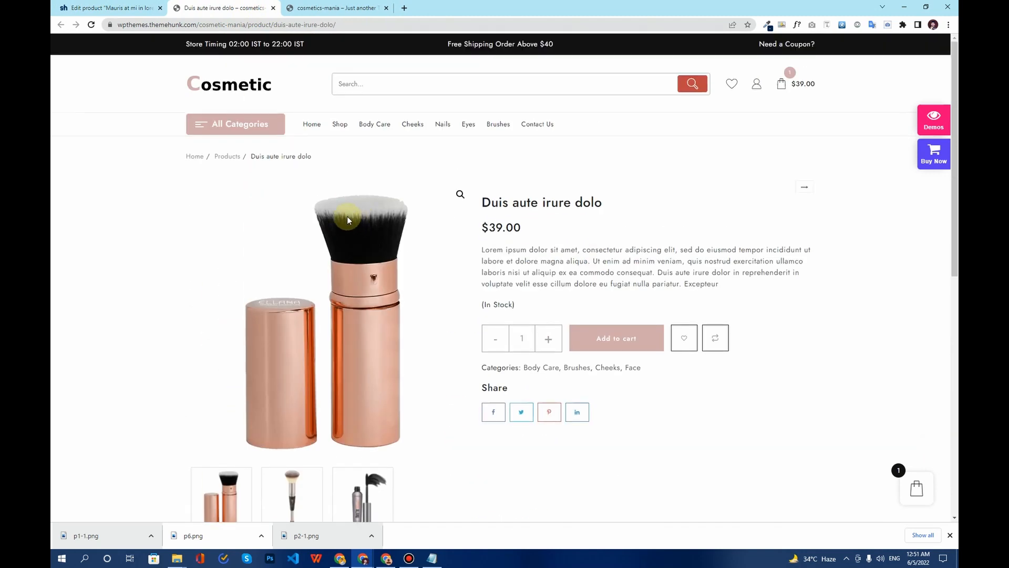
# Dismiss the Th Shop Mania welcome notice in the WordPress admin and close the browser's downloads bar.
pyautogui.click(132, 8)
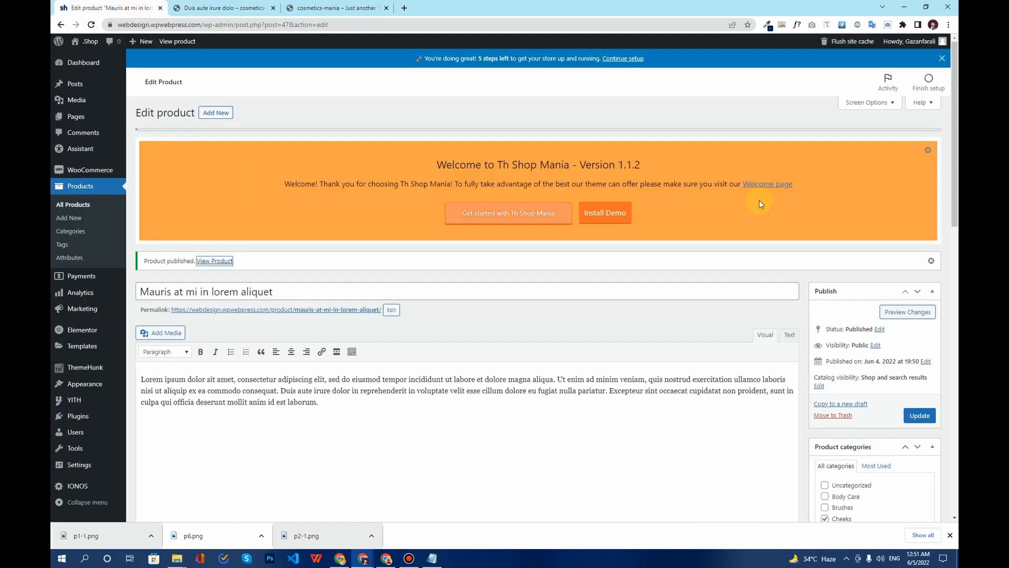
pyautogui.click(929, 151)
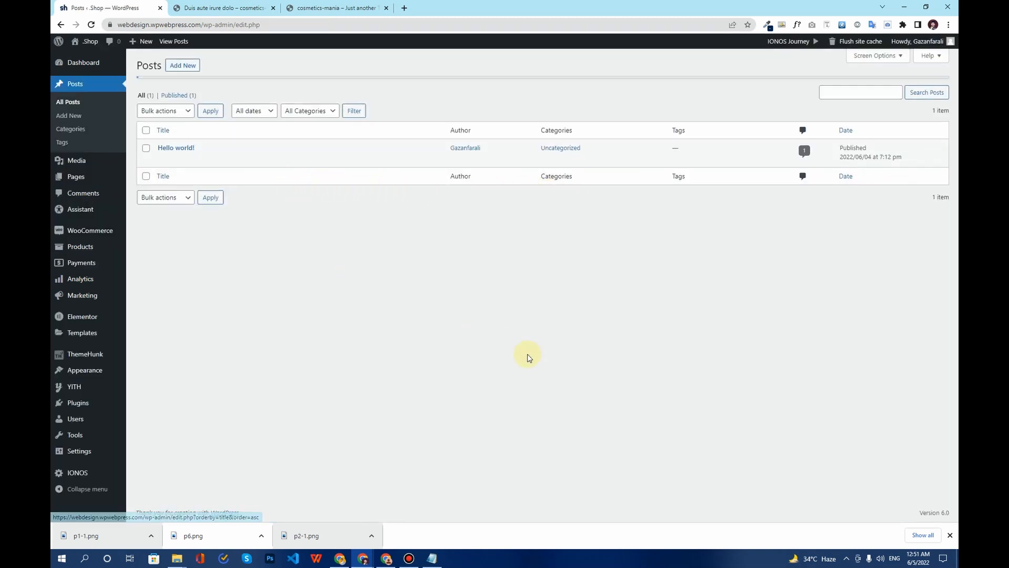
pyautogui.click(950, 535)
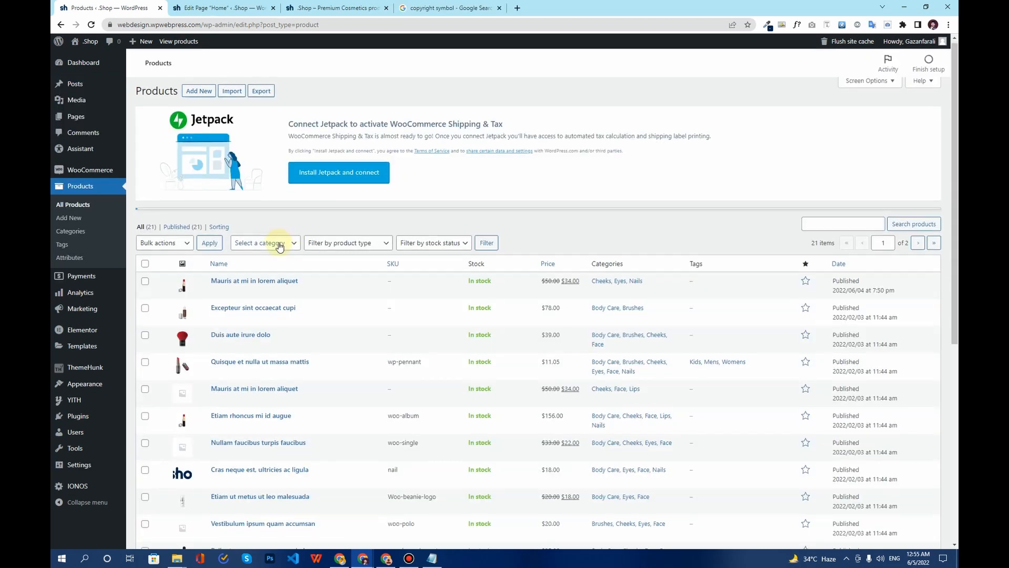
# Look through the full product list, checking the products' images, prices, stock and categories.
pyautogui.scroll(-8, 279, 247)
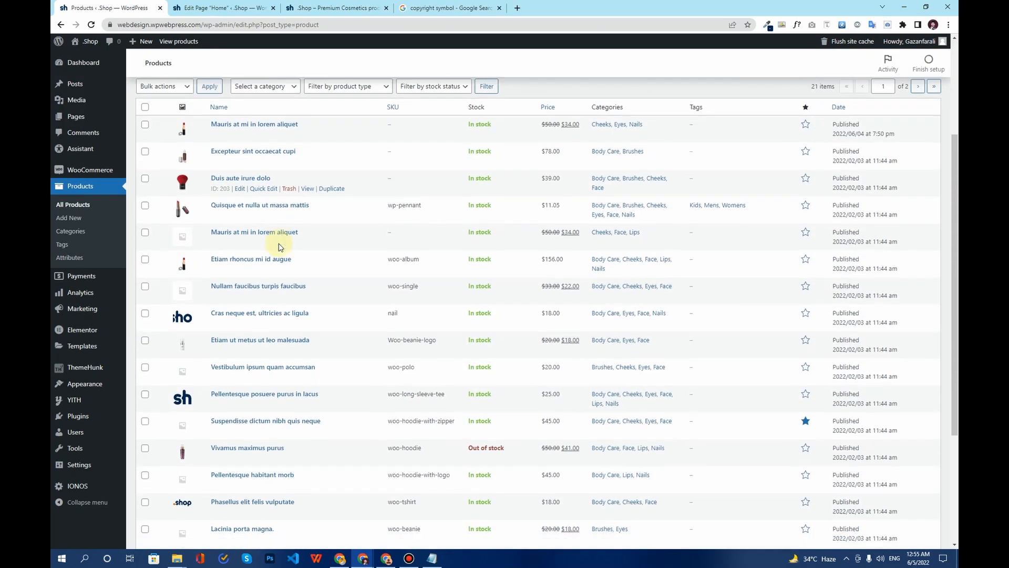
pyautogui.scroll(6, 279, 247)
pyautogui.scroll(2, 279, 247)
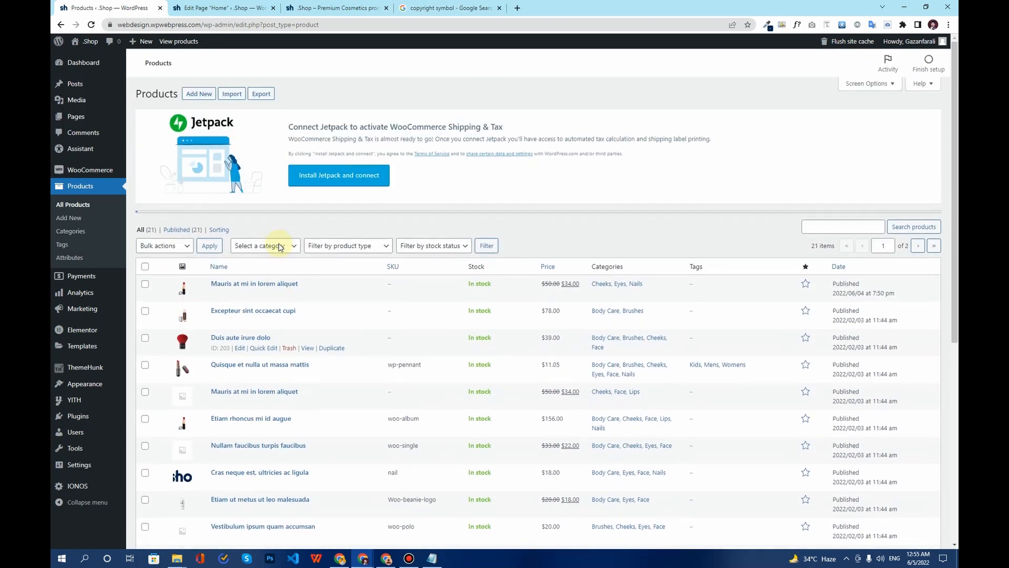
pyautogui.scroll(-6, 624, 292)
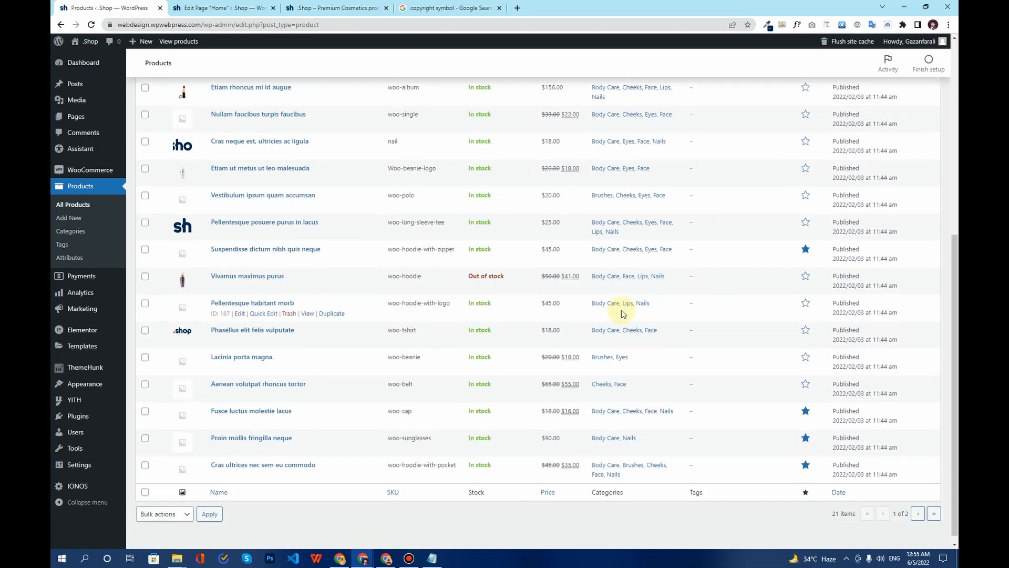
pyautogui.scroll(6, 621, 314)
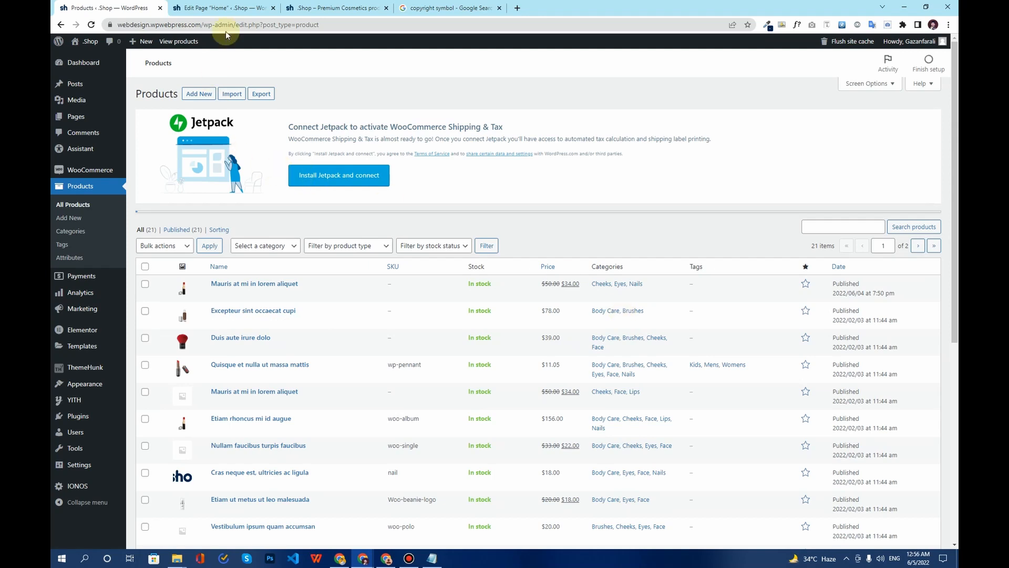
# Check the Home page's template and title settings, and open the page in the Elementor editor.
pyautogui.click(239, 7)
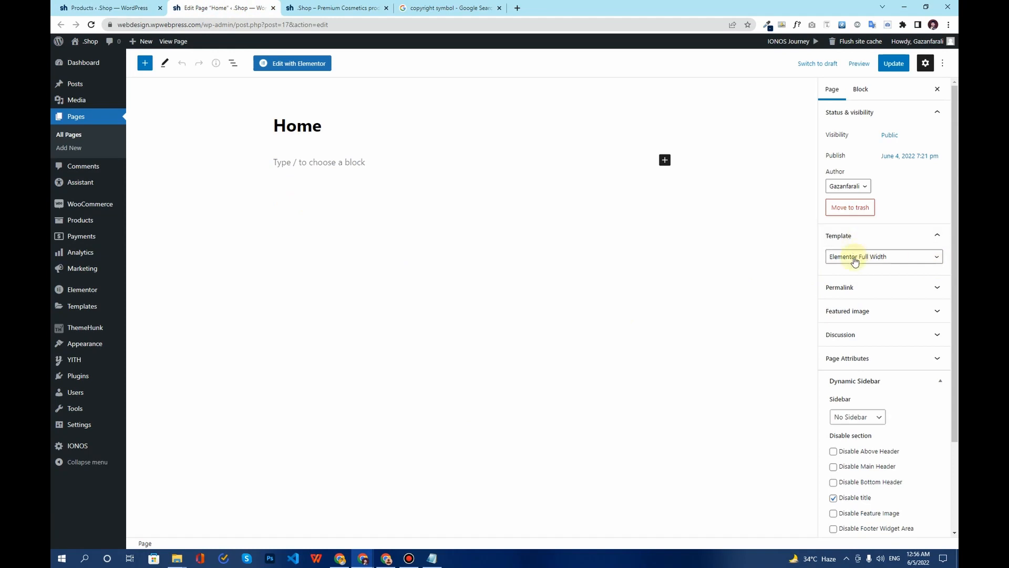
pyautogui.scroll(-2, 854, 368)
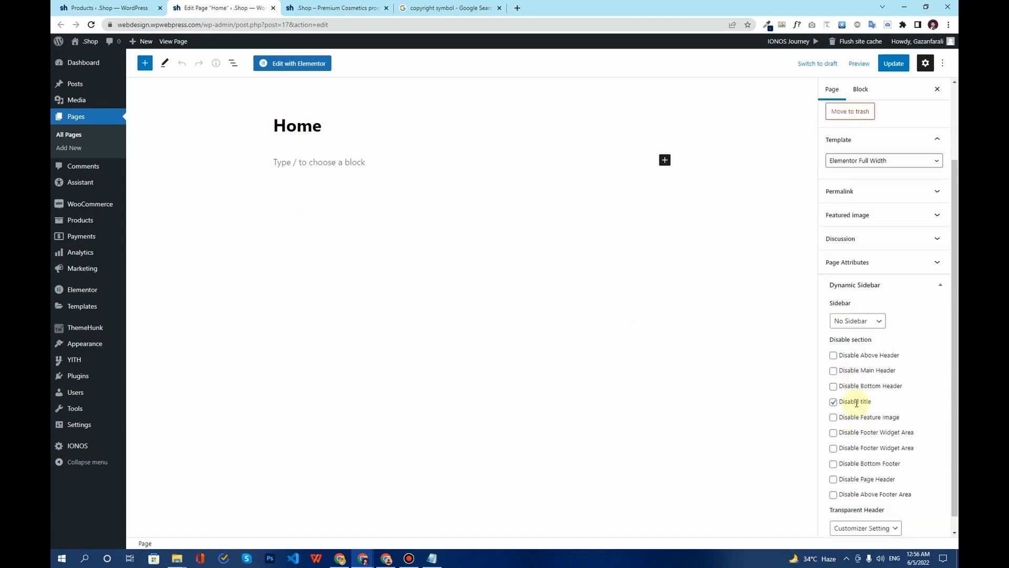
pyautogui.scroll(3, 857, 401)
pyautogui.click(280, 63)
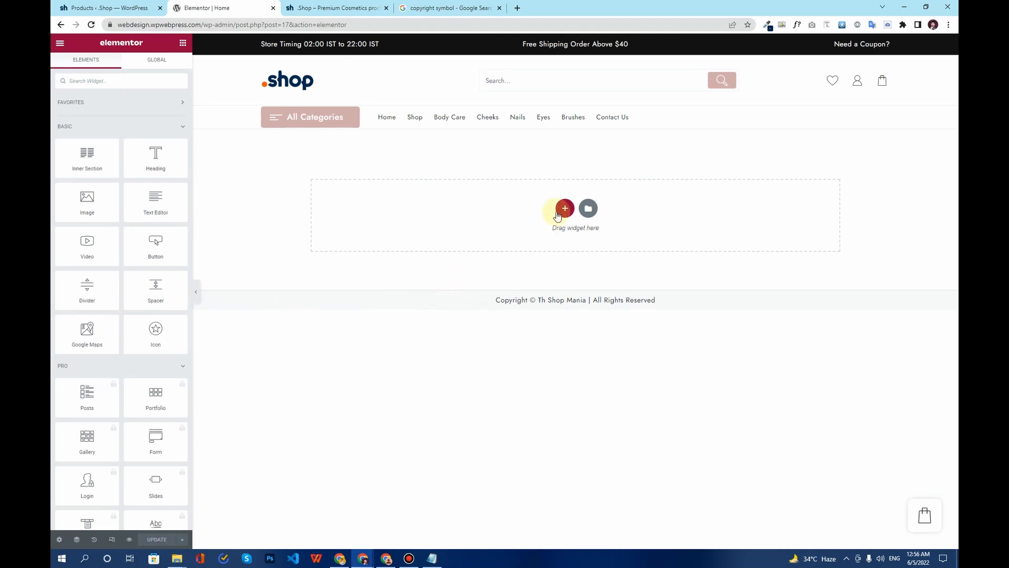
# Close the live shop and copyright search tabs, and add a single-column section with a 1350 content width to the page.
pyautogui.click(499, 8)
pyautogui.click(386, 8)
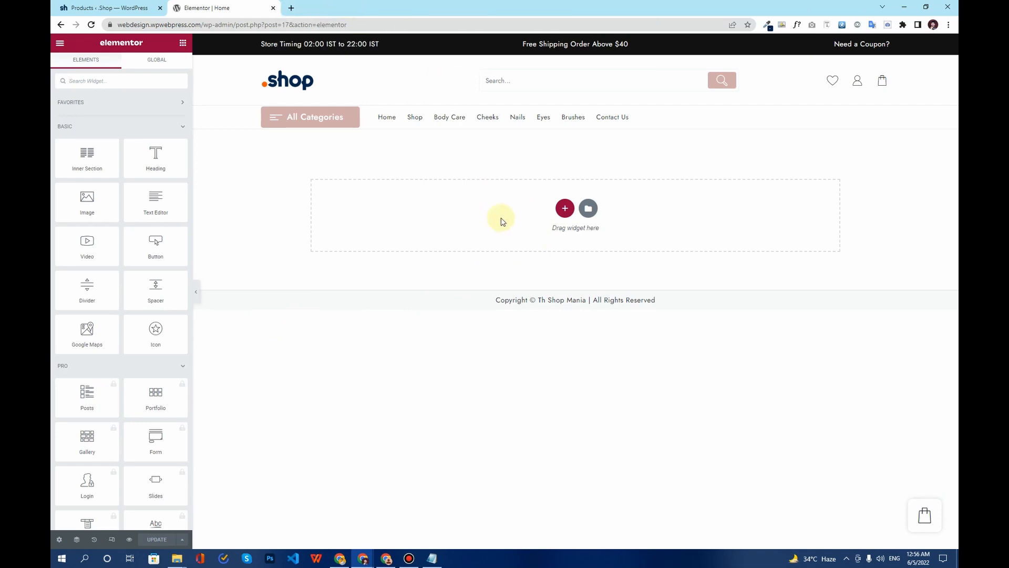
pyautogui.click(566, 208)
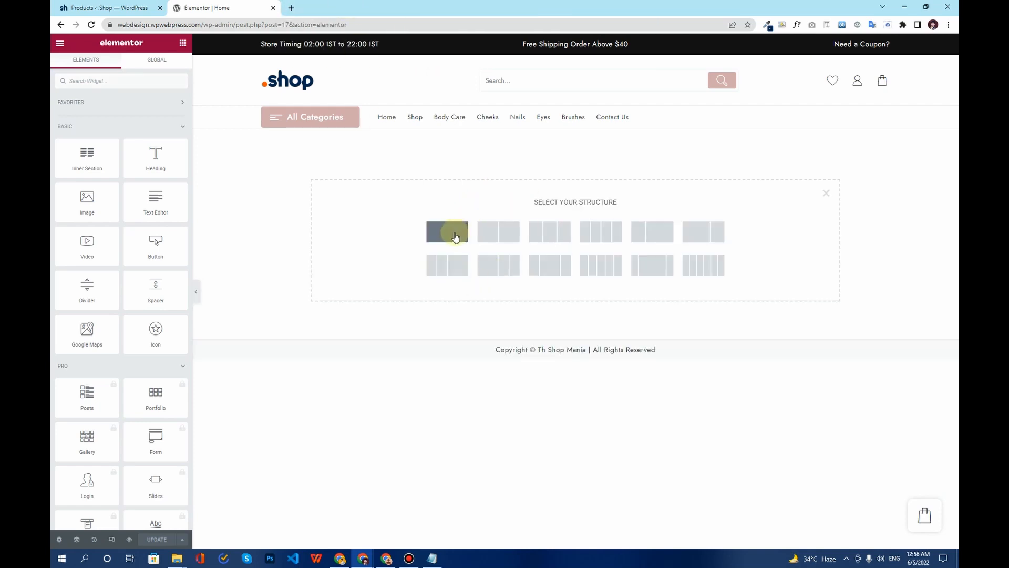
pyautogui.click(455, 237)
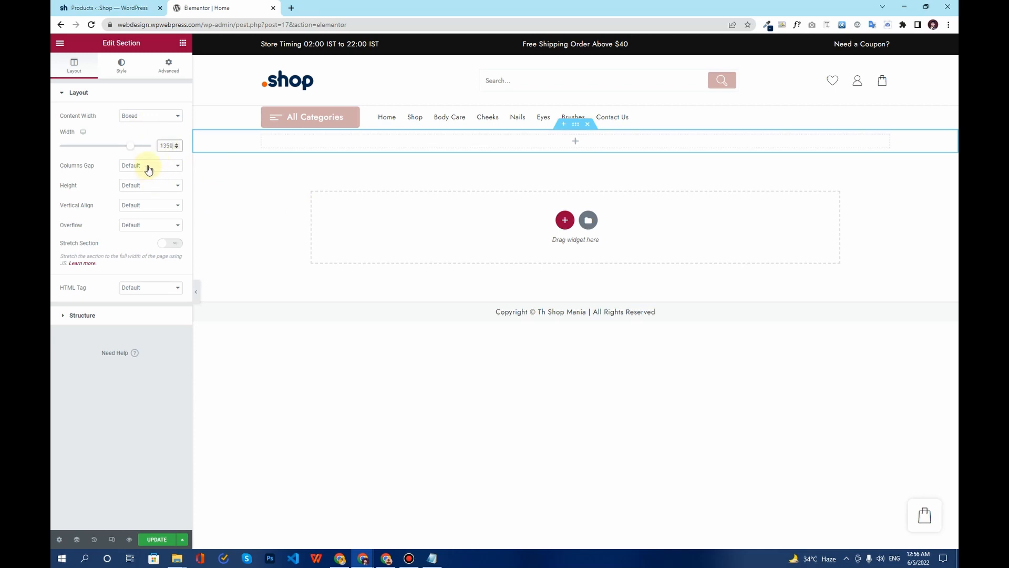
# Switch the new section's height to Min Height and set the minimum height to 80 VH.
pyautogui.click(147, 186)
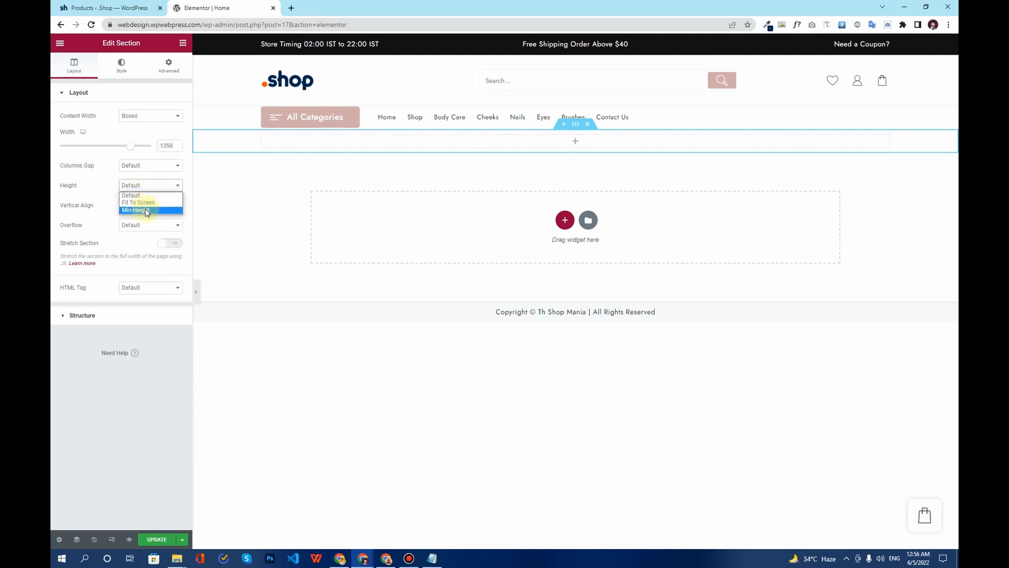
pyautogui.click(147, 211)
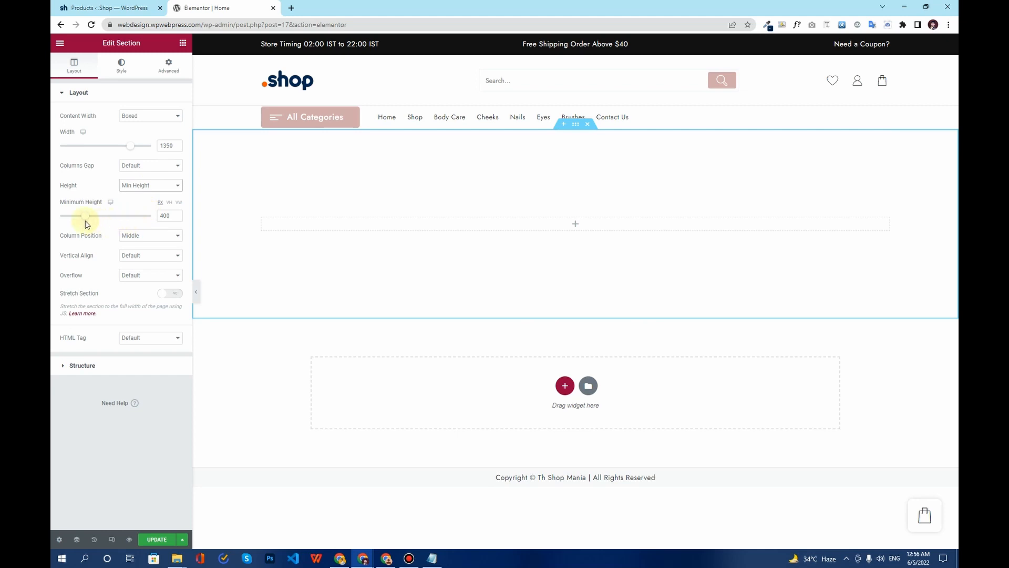
pyautogui.moveTo(164, 216); pyautogui.dragTo(161, 215)
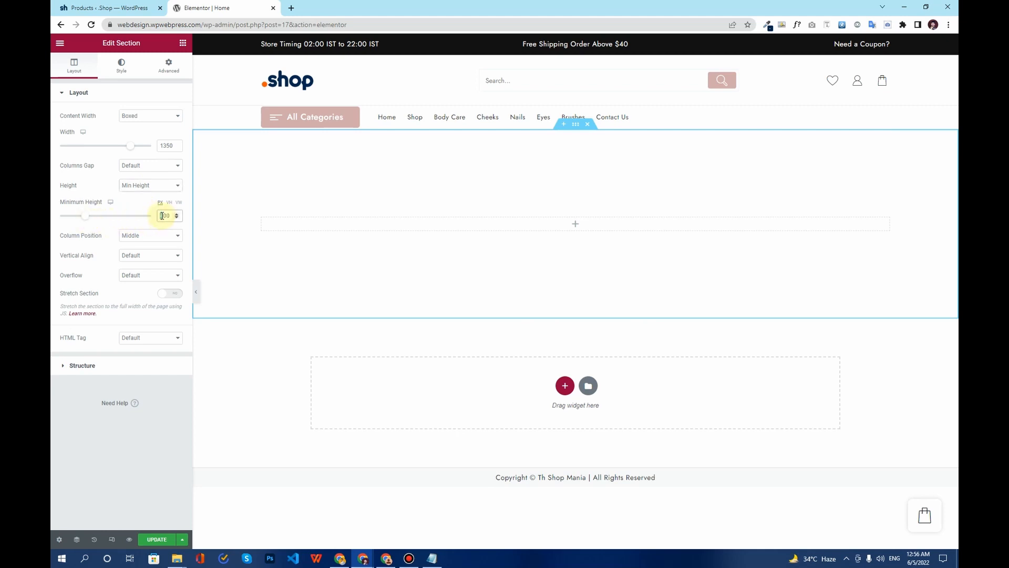
pyautogui.click(168, 203)
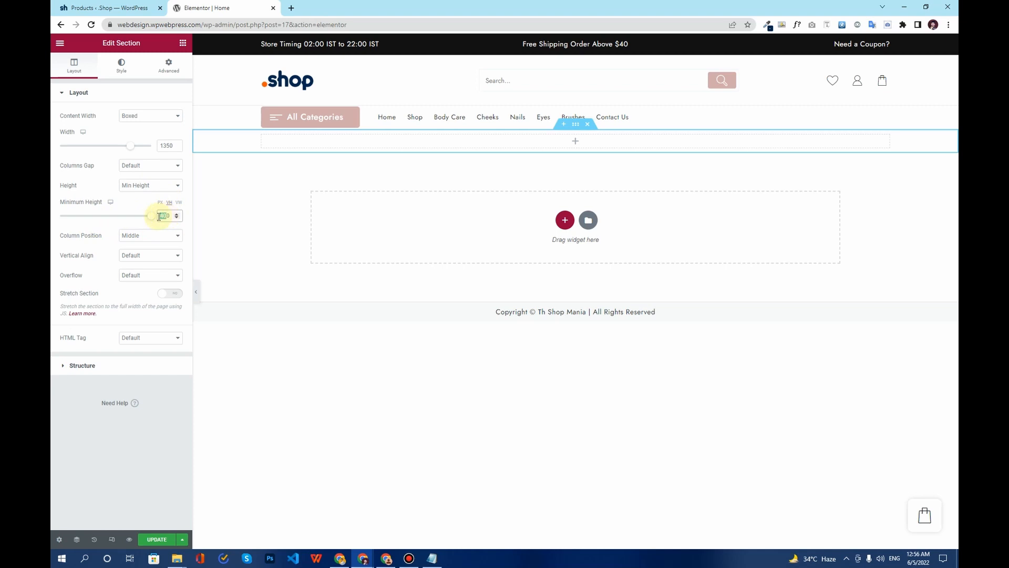
pyautogui.write('80')
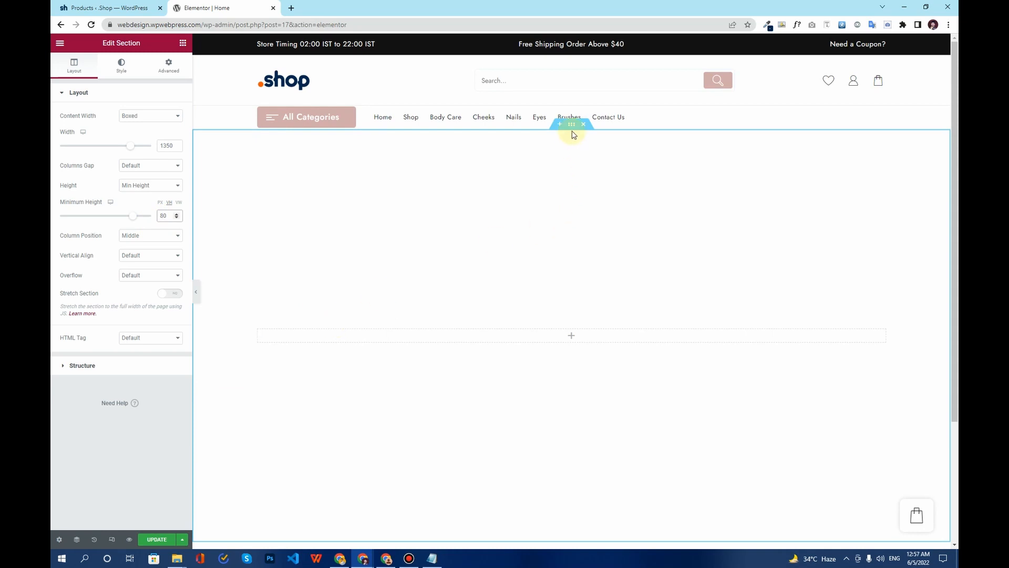
# Search the web for the shopmania WordPress theme documentation in a new tab and go to the ThemeHunk website.
pyautogui.click(291, 7)
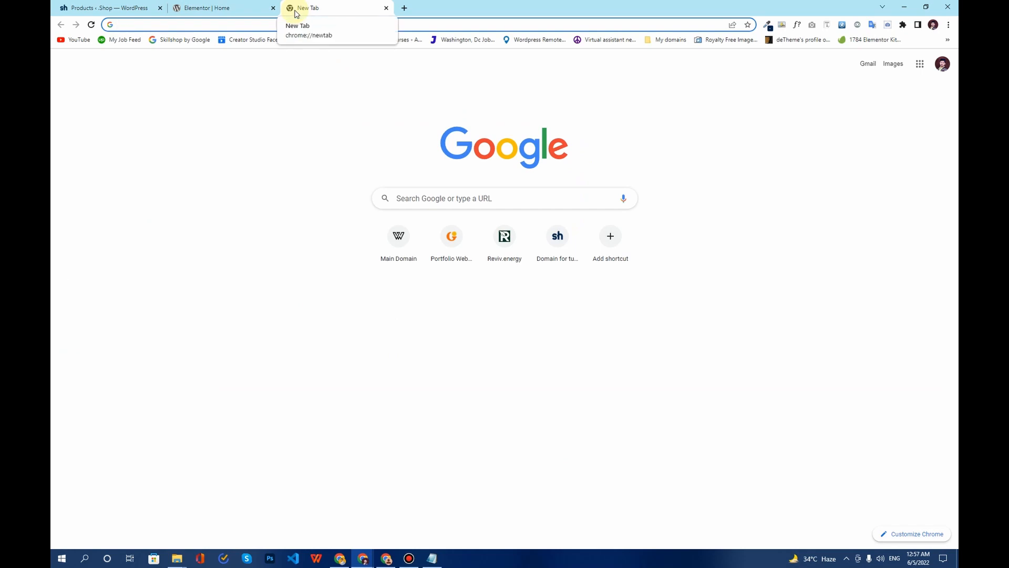
pyautogui.write('shop')
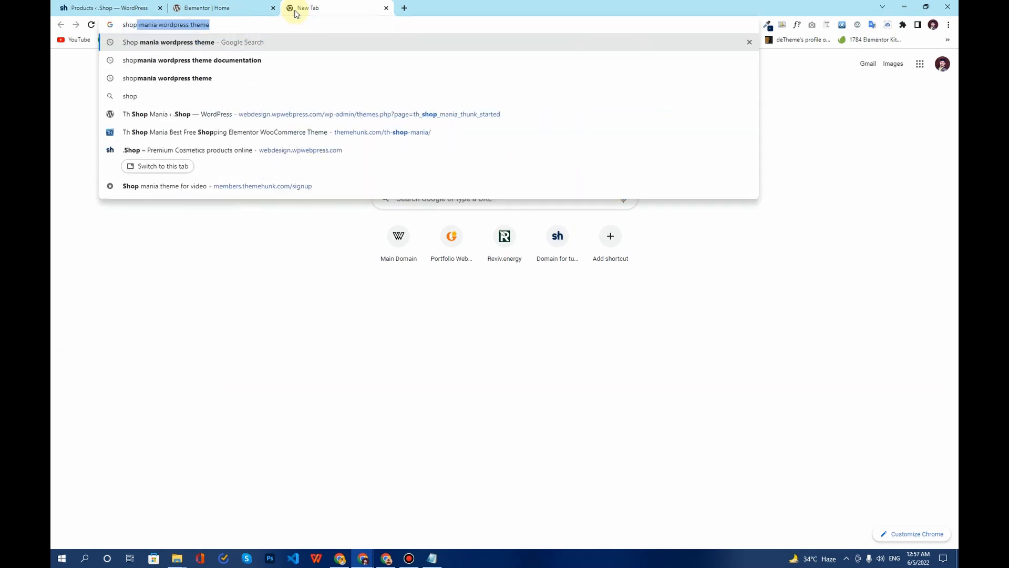
pyautogui.write('mania')
pyautogui.press('Return')
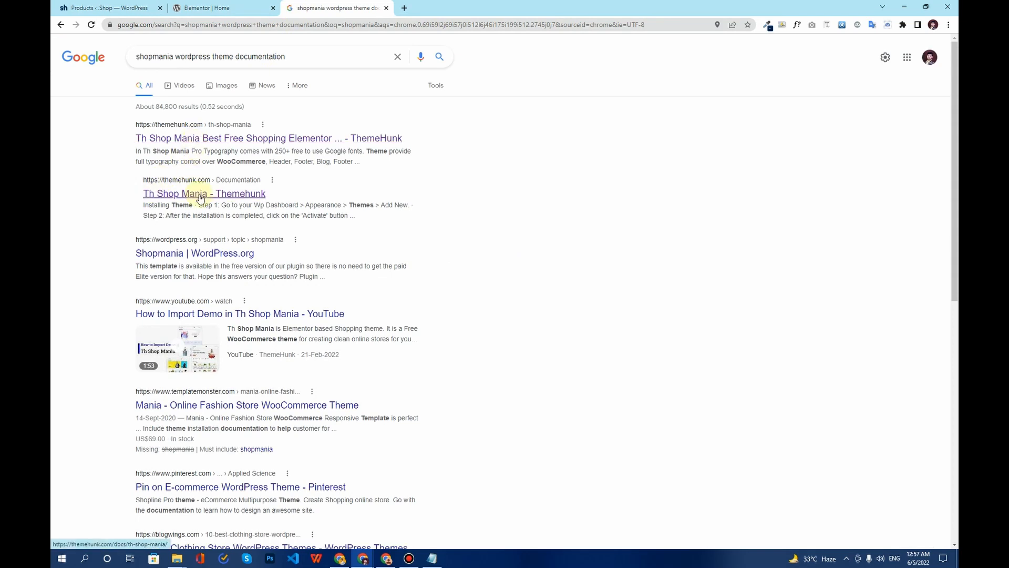
pyautogui.click(201, 195)
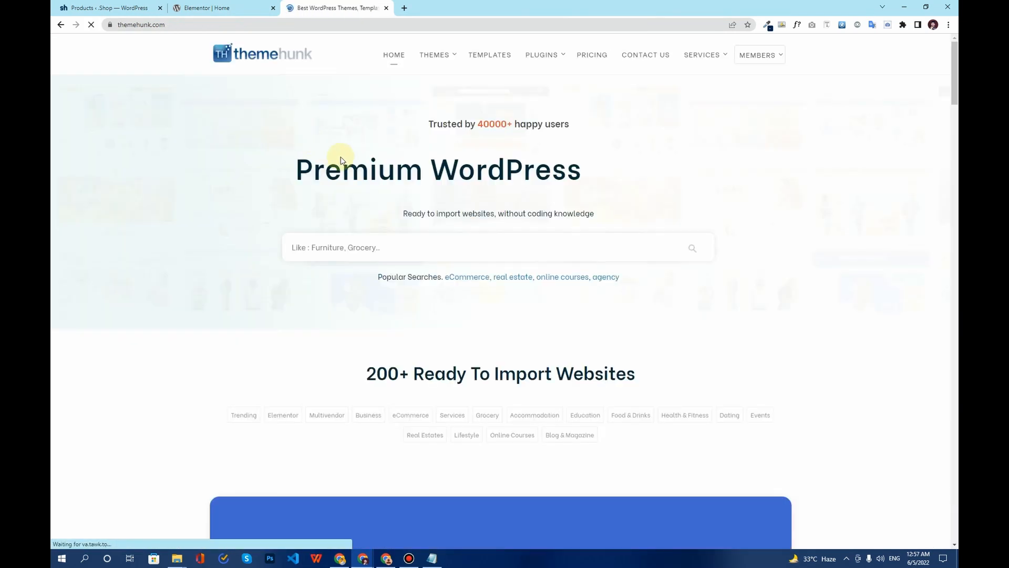
# Search ThemeHunk for "cosmetic", open the Cosmetic Mania template's live demo, and close the template's description page.
pyautogui.click(393, 245)
pyautogui.write('cosm')
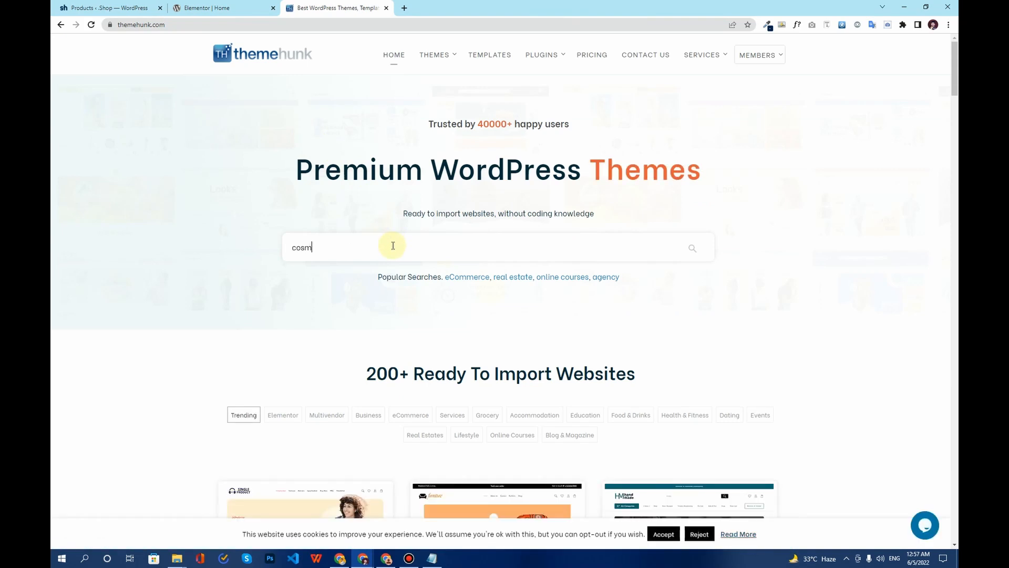
pyautogui.write('etic')
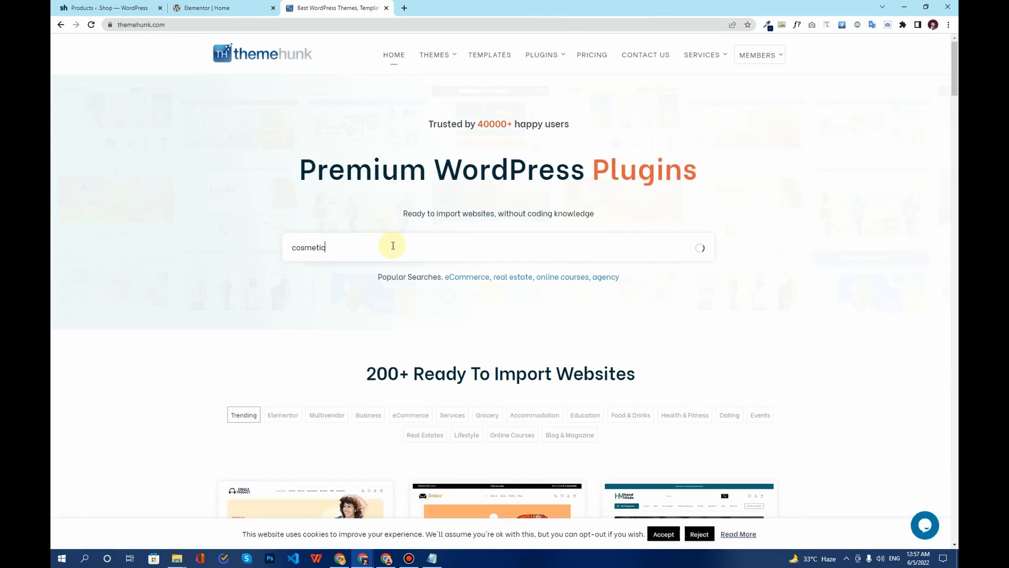
pyautogui.click(318, 377)
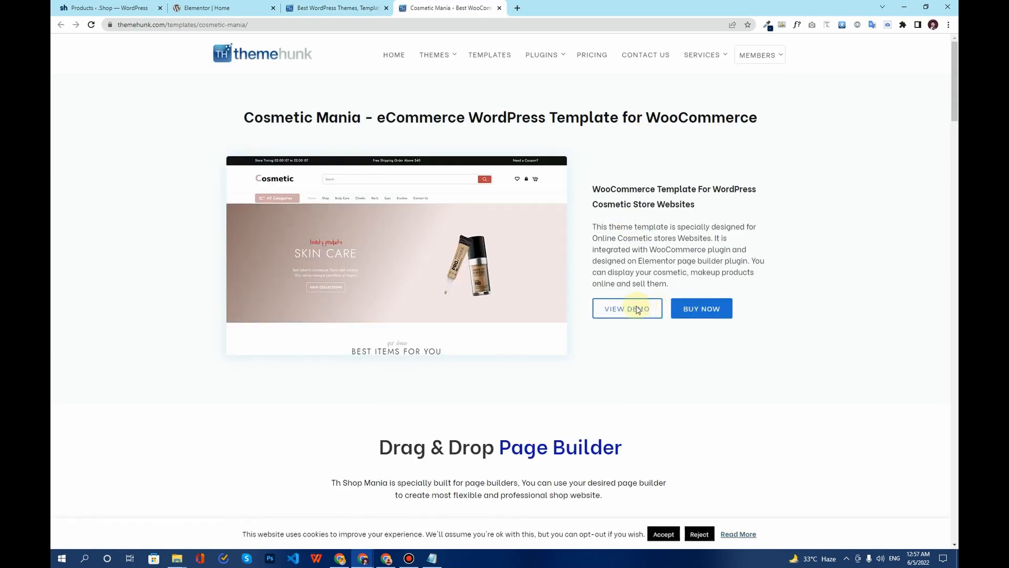
pyautogui.click(637, 310)
pyautogui.click(480, 8)
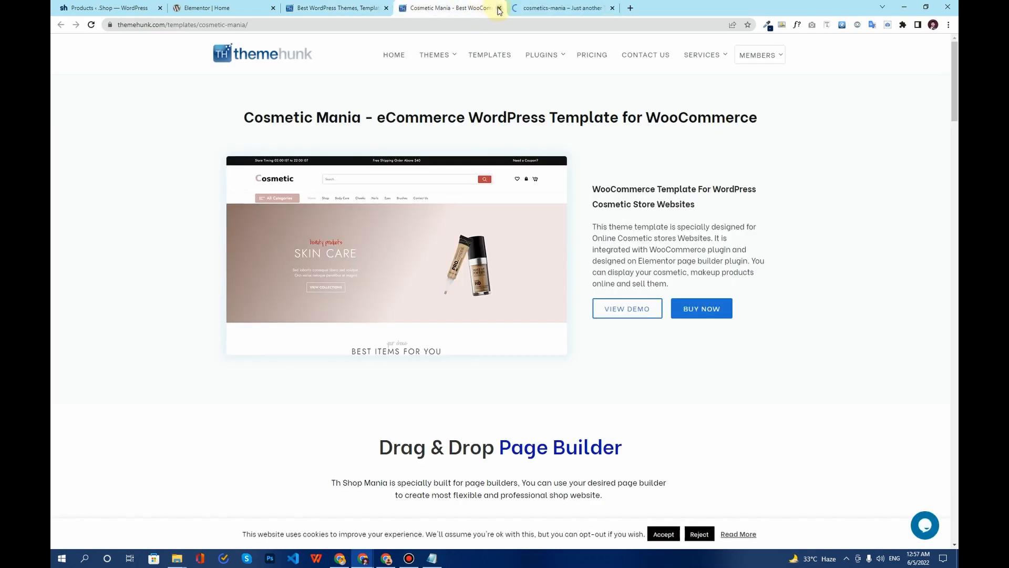
pyautogui.click(499, 7)
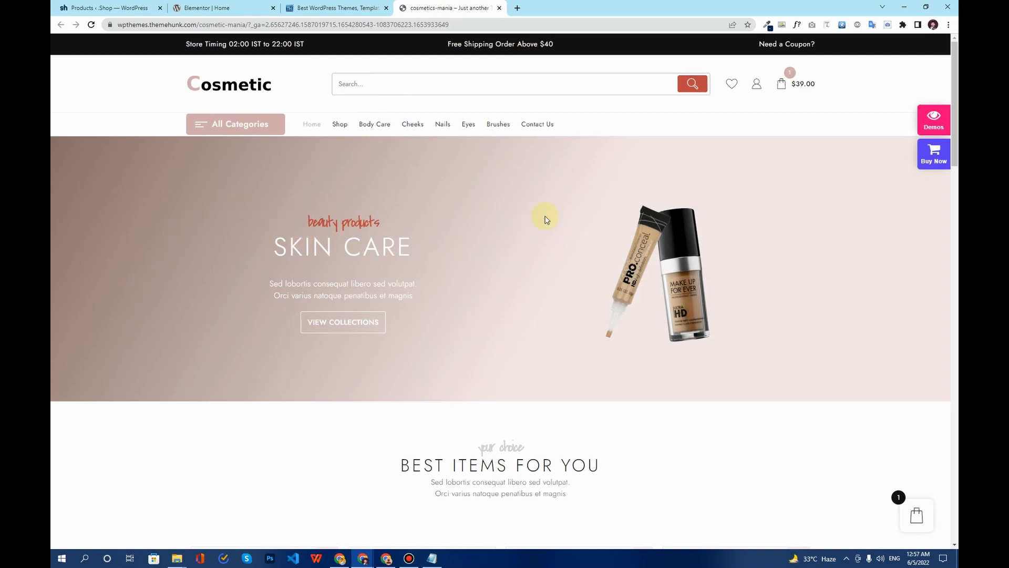
# Sample the dark brown at the outer edge of the demo's Skin Care banner and copy its hex code 8D7269.
pyautogui.click(768, 25)
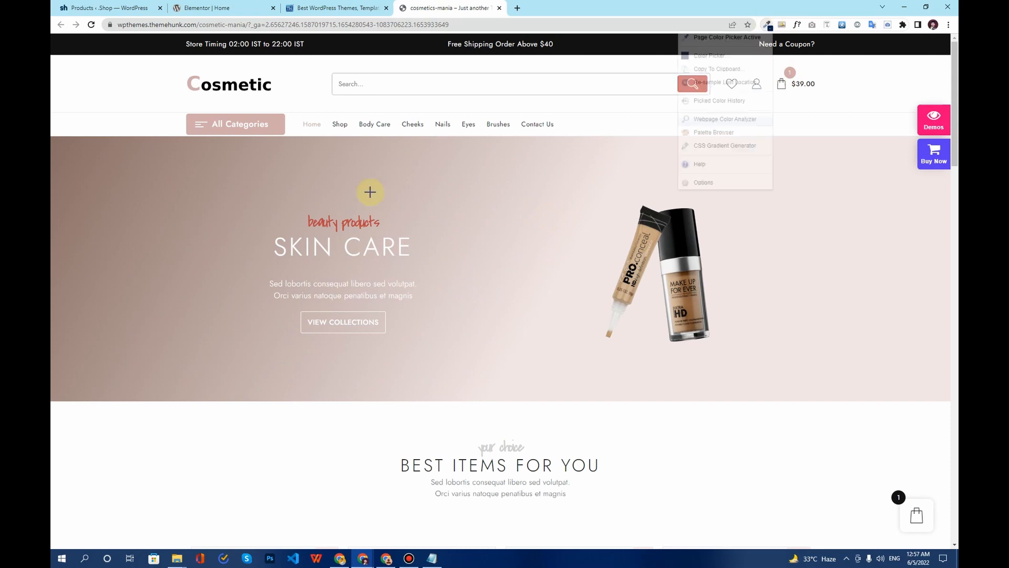
pyautogui.click(250, 223)
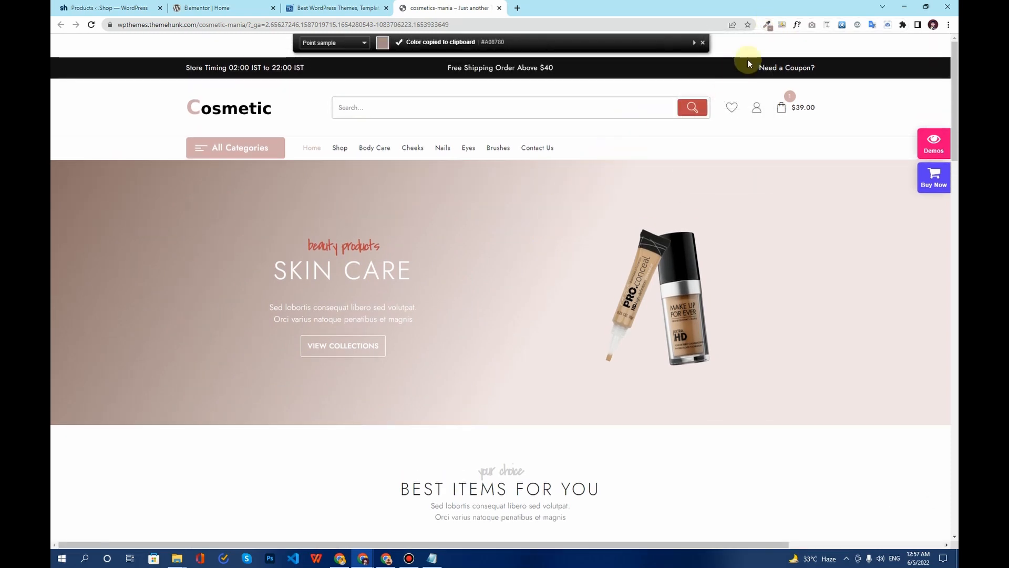
pyautogui.click(768, 26)
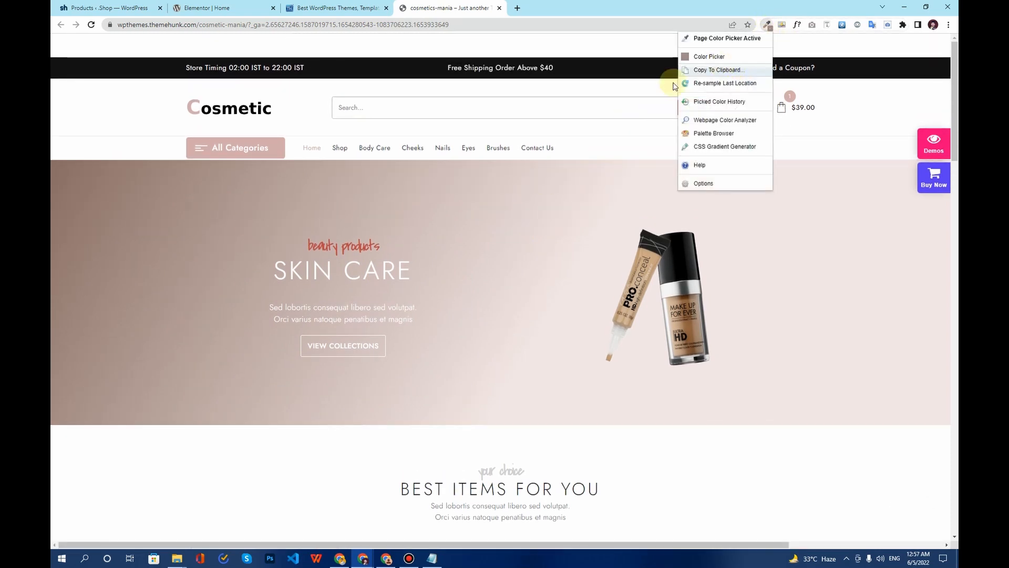
pyautogui.click(60, 187)
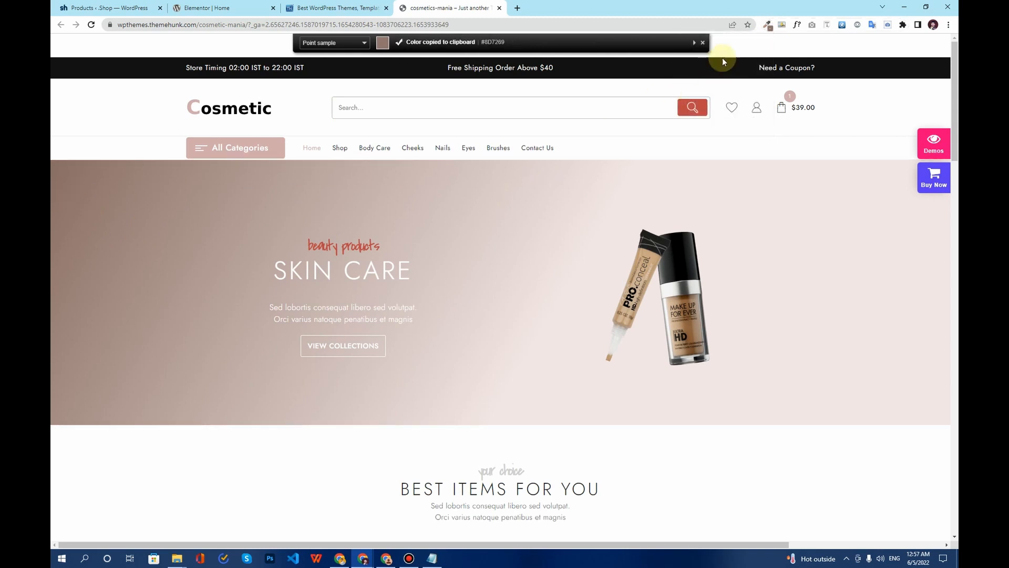
pyautogui.click(767, 26)
pyautogui.click(721, 72)
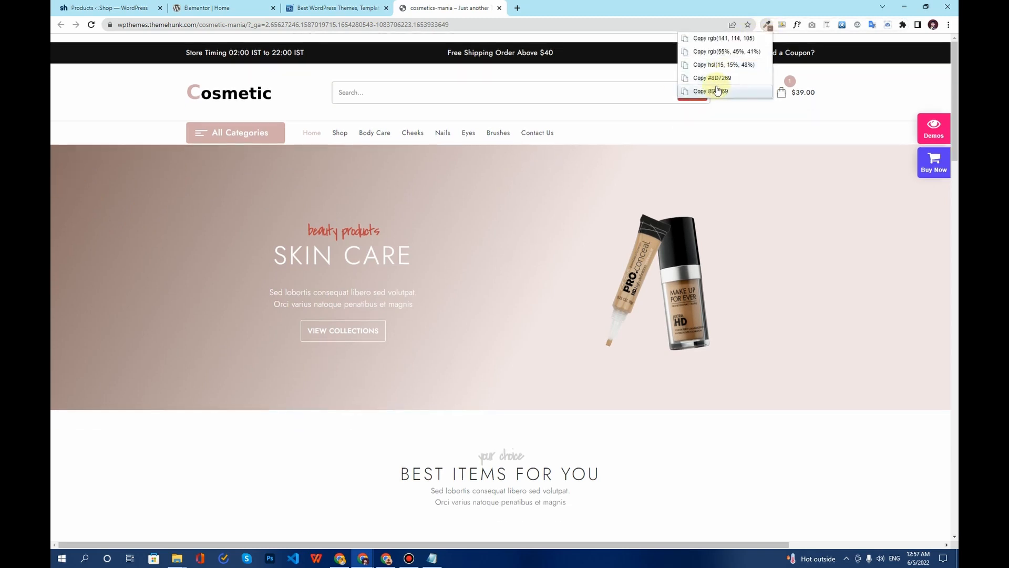
pyautogui.click(706, 90)
# Return to the Elementor editor and set the section's minimum height to 600 px.
pyautogui.click(213, 7)
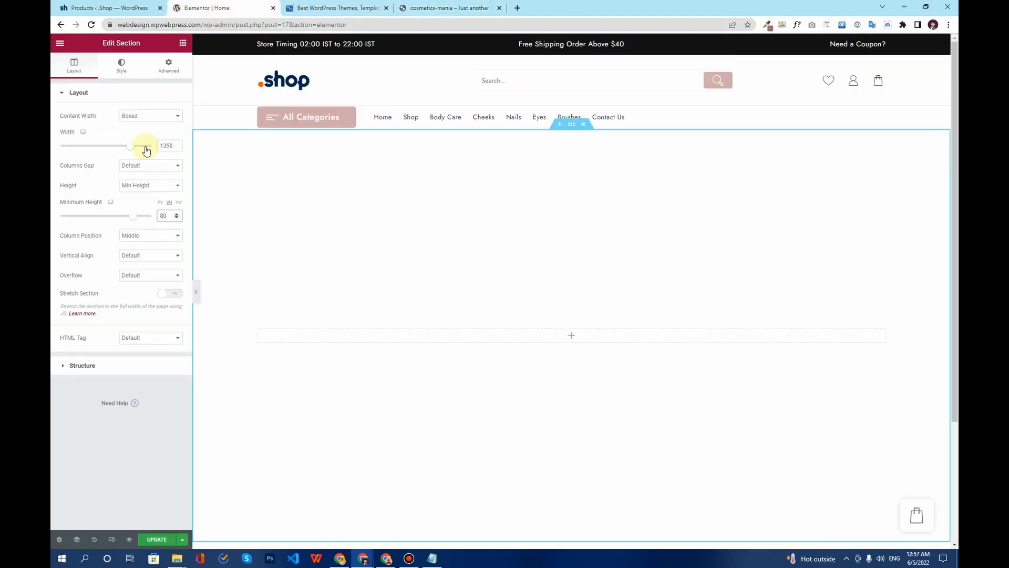
pyautogui.click(160, 202)
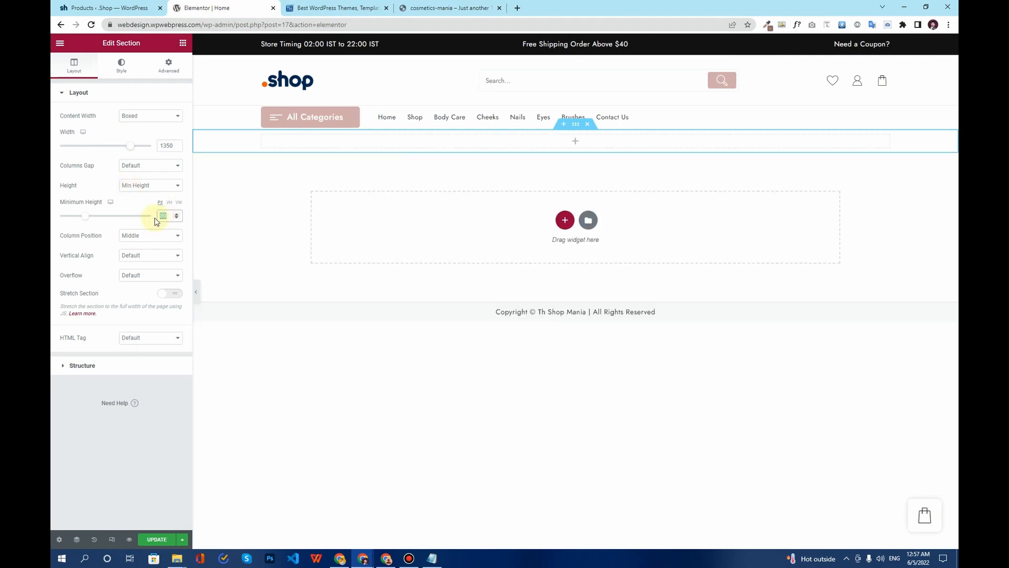
pyautogui.write('00')
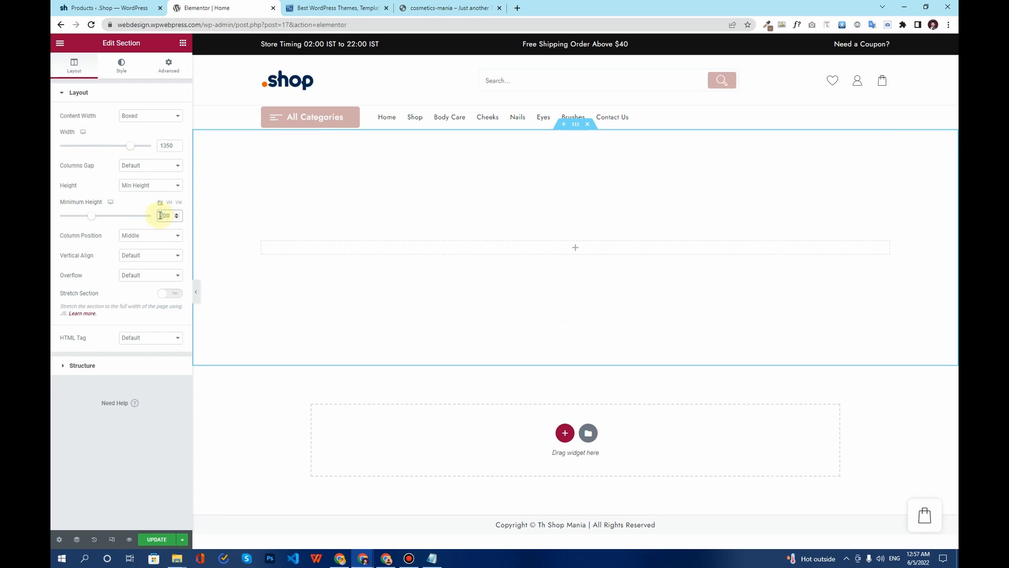
pyautogui.write('6')
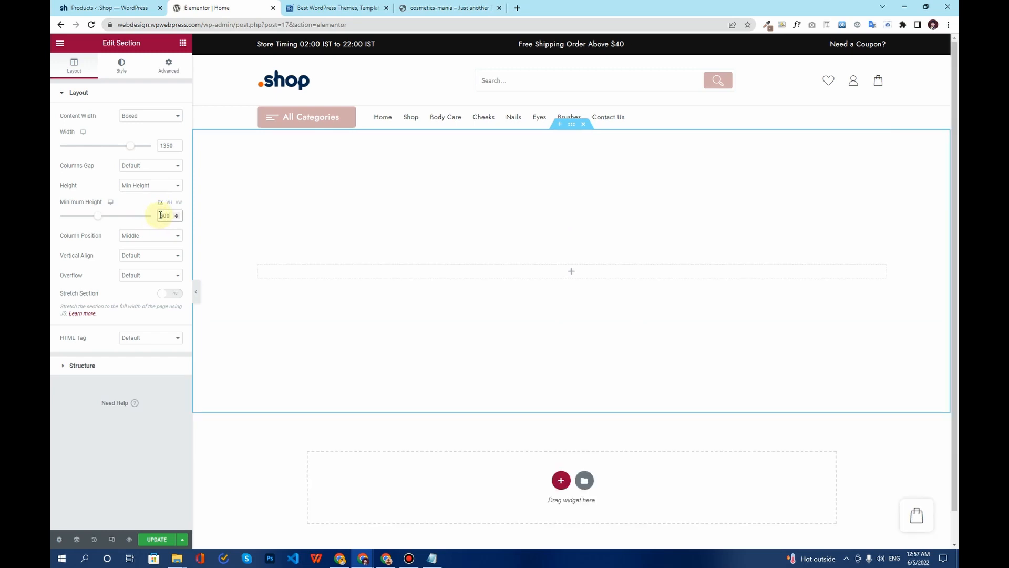
# Give the section a gradient background and set its first colour to 8D7269.
pyautogui.click(123, 71)
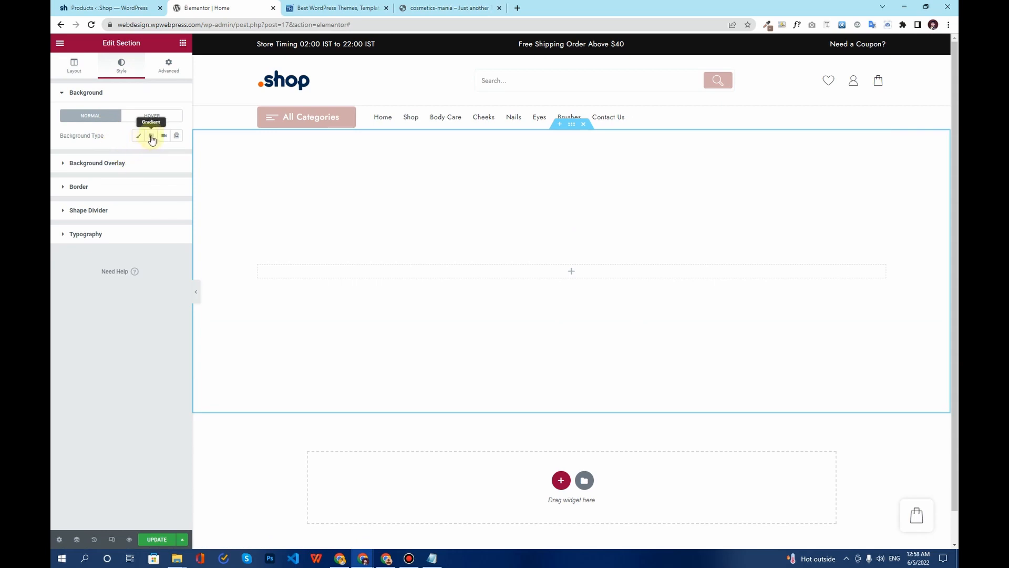
pyautogui.click(152, 137)
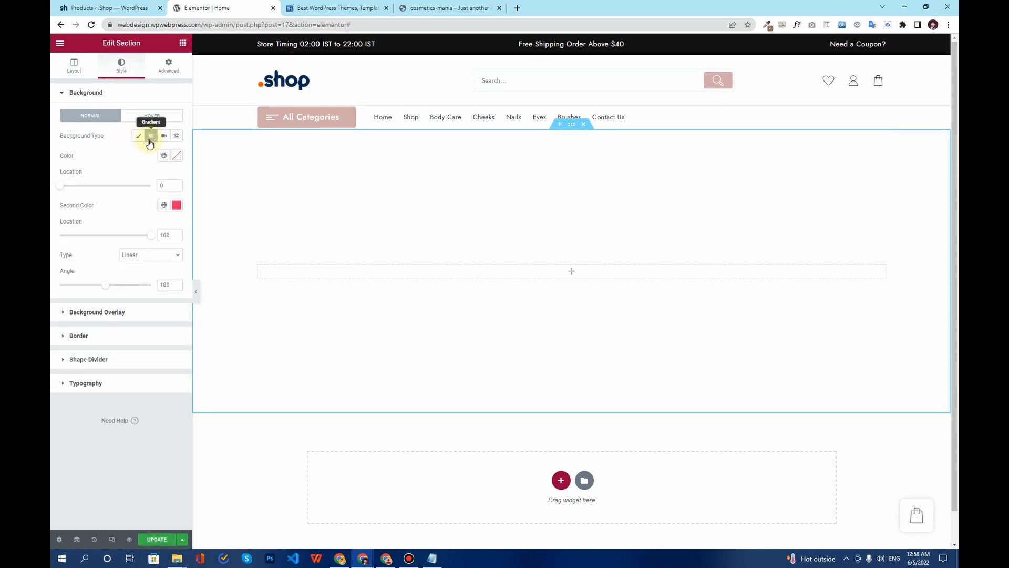
pyautogui.click(176, 156)
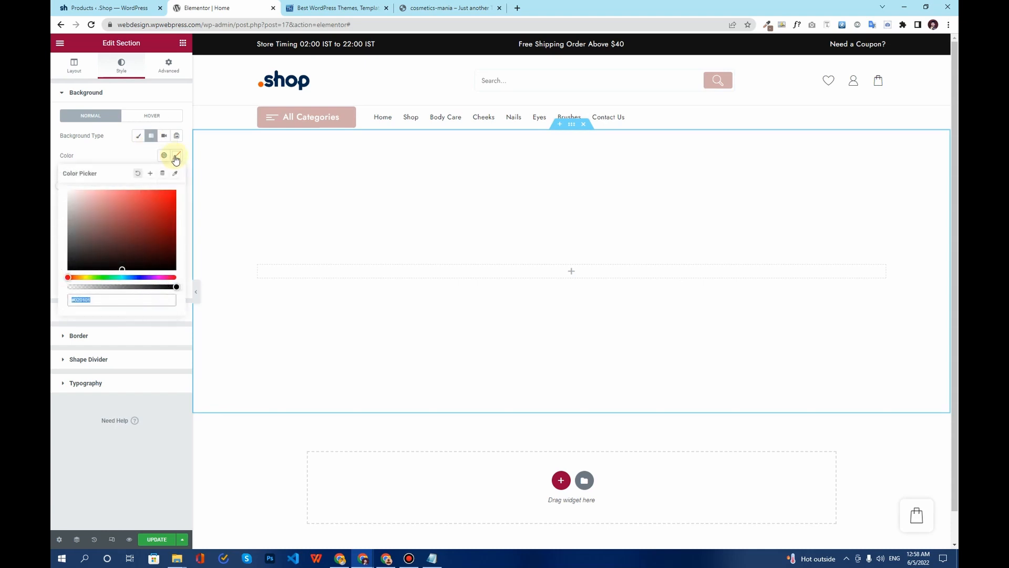
pyautogui.write('8D7269')
pyautogui.click(137, 155)
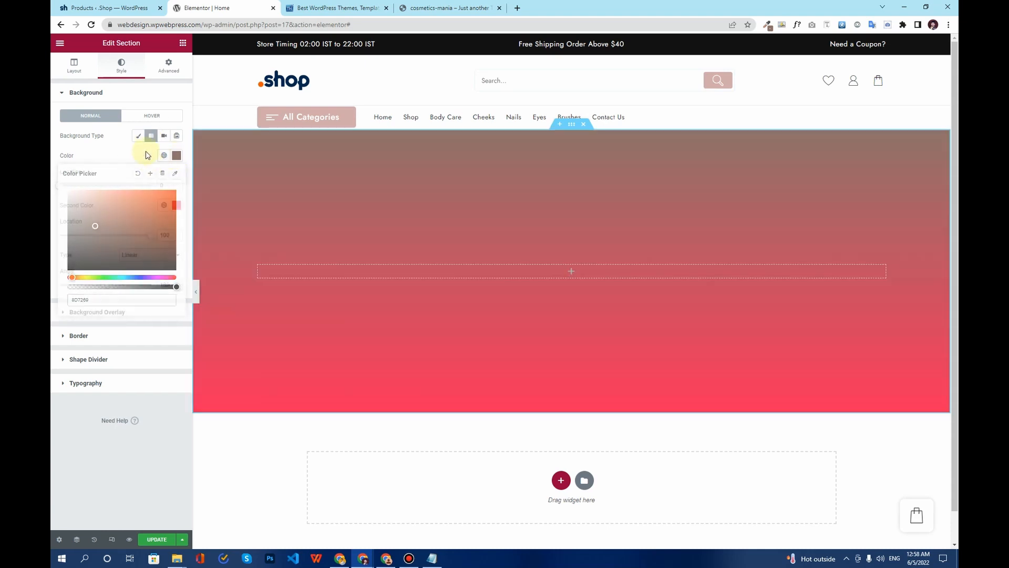
# Close the ThemeHunk tab, copy the light pink F2E5E5 from the demo banner, and return to the Elementor editor.
pyautogui.click(337, 8)
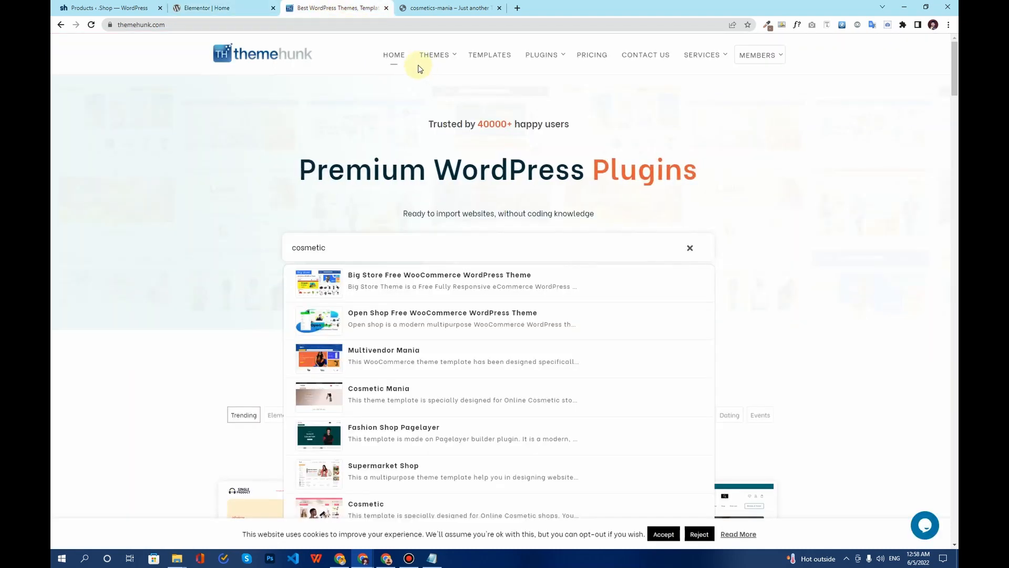
pyautogui.click(386, 7)
pyautogui.click(767, 24)
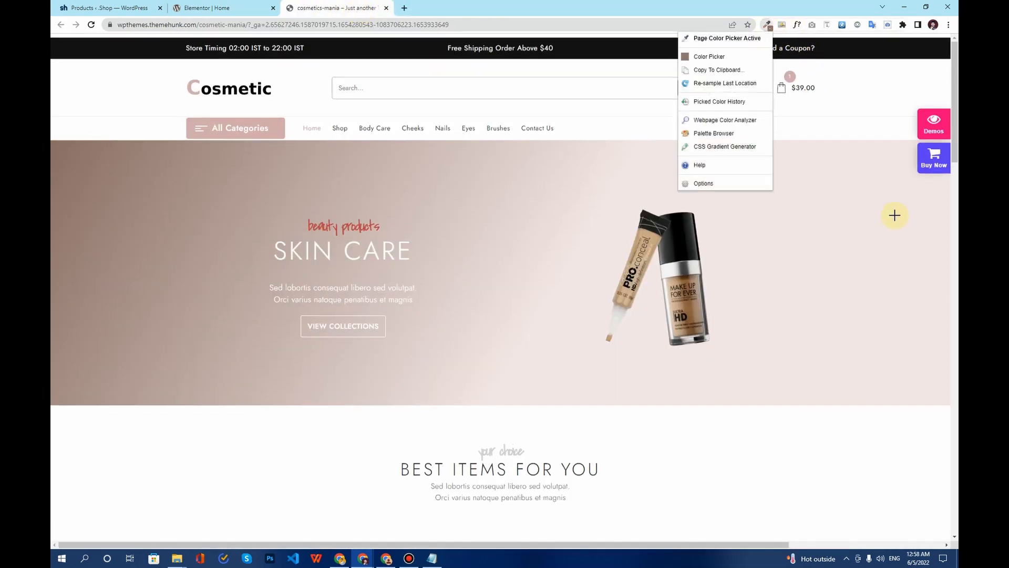
pyautogui.click(910, 223)
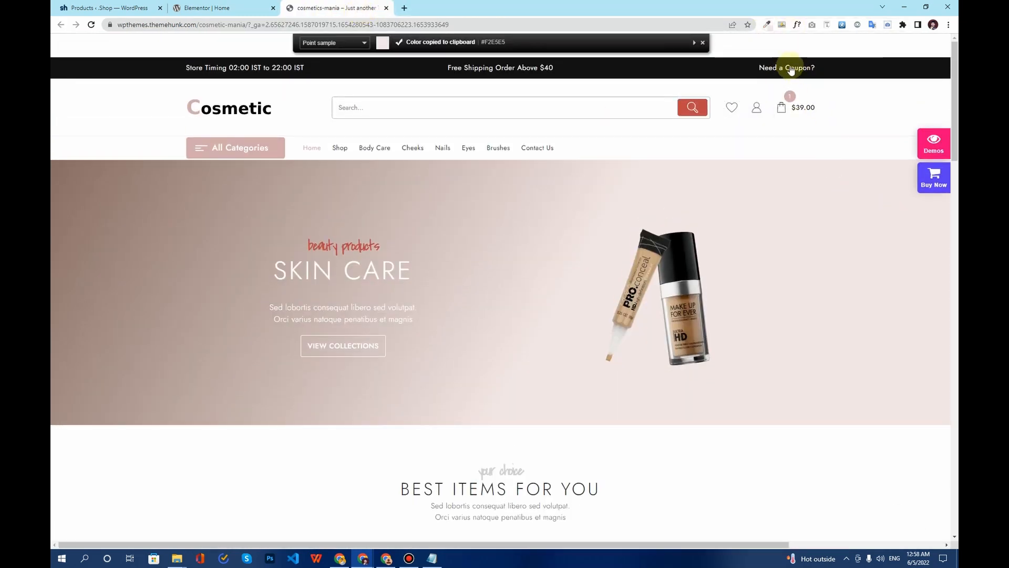
pyautogui.click(768, 25)
pyautogui.click(738, 73)
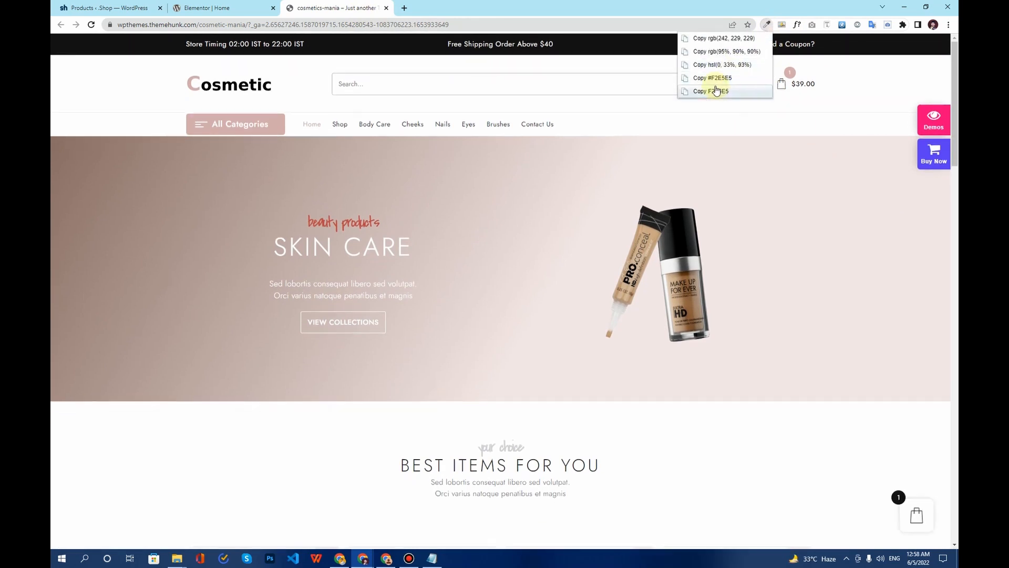
pyautogui.click(717, 92)
pyautogui.click(231, 6)
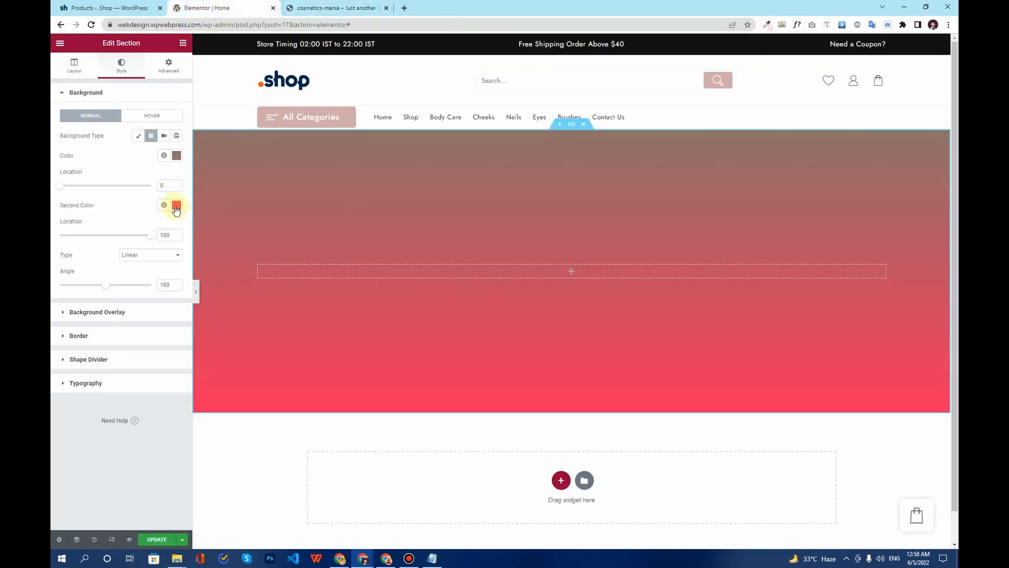
# Set the second colour of the section's gradient background to the copied light pink F2E5E5.
pyautogui.click(176, 206)
pyautogui.hotkey('ctrl', 'v')
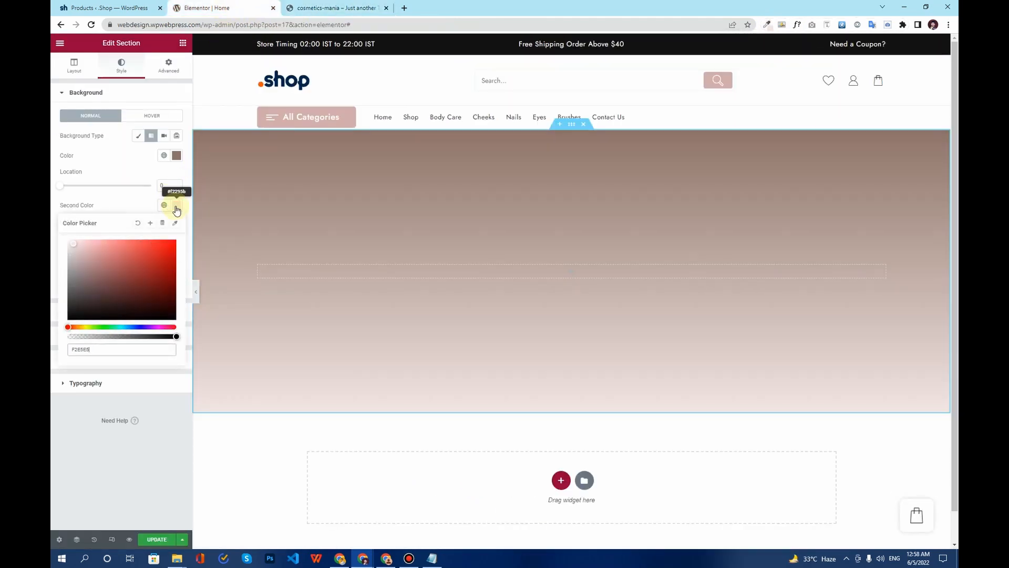
pyautogui.click(127, 206)
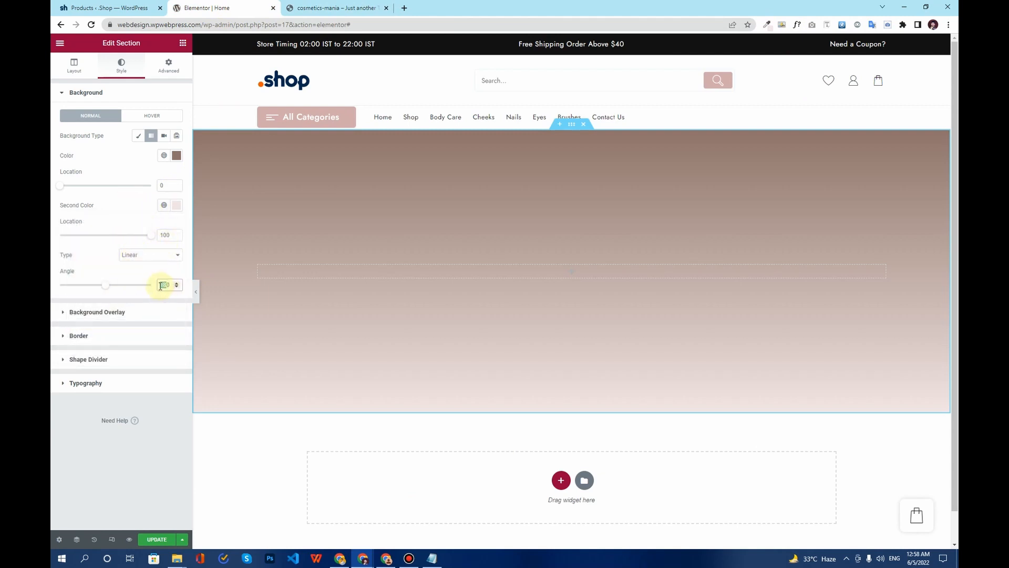
# Try gradient angles of 90, 270 and 360 degrees, settle on 90, and preview the banner at full width.
pyautogui.write('90')
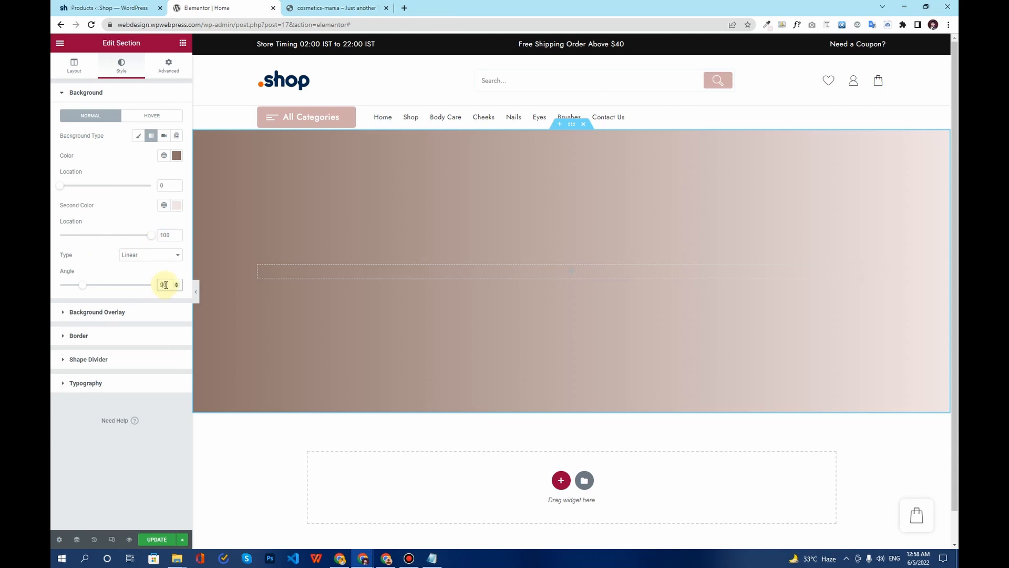
pyautogui.write('270')
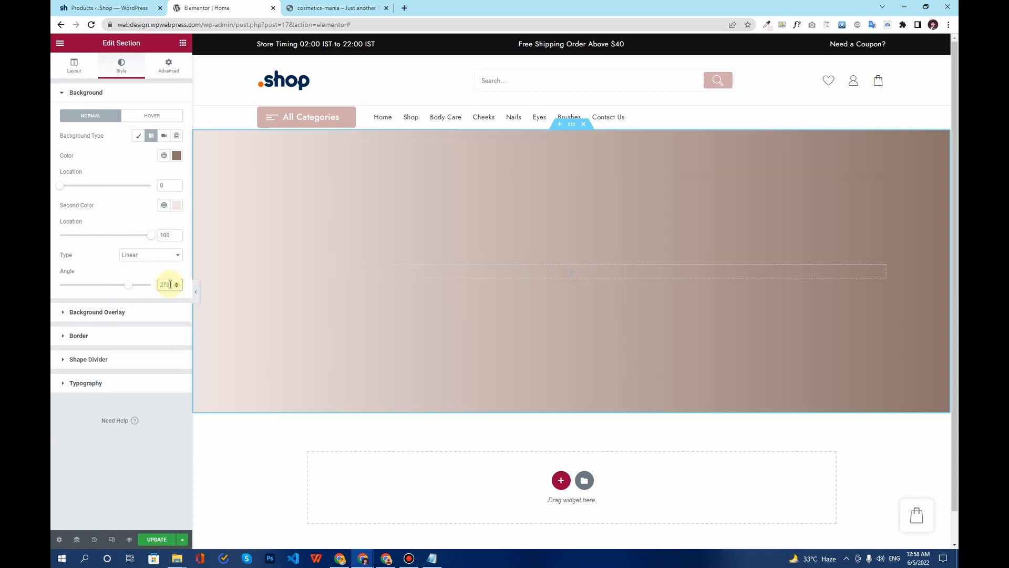
pyautogui.write('360')
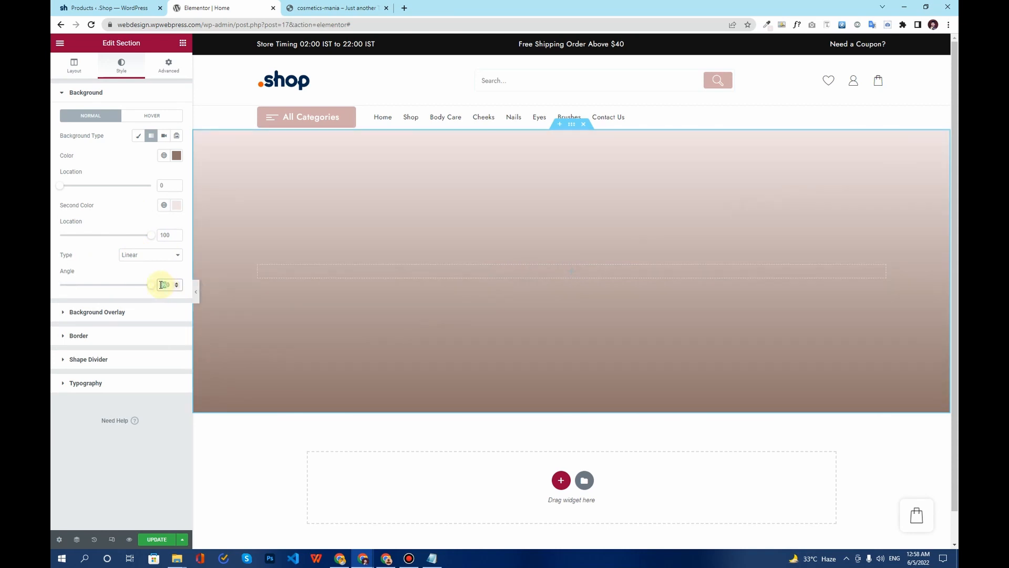
pyautogui.write('90')
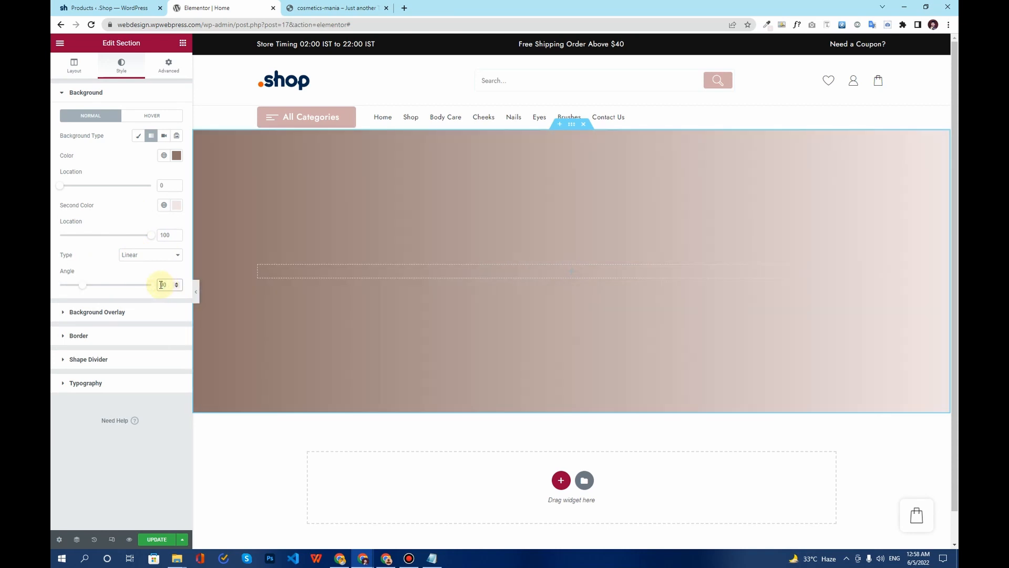
pyautogui.click(196, 289)
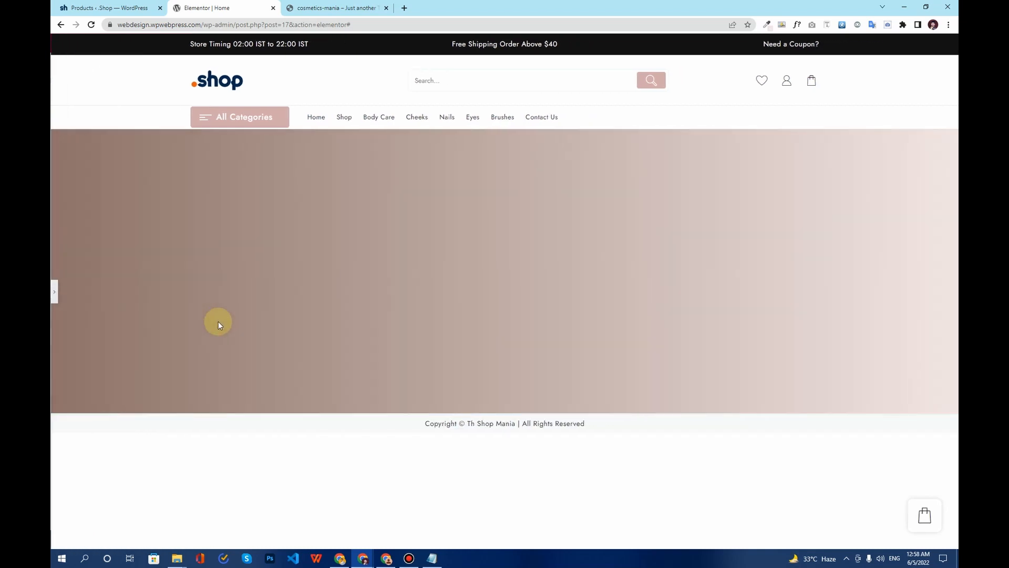
pyautogui.click(53, 291)
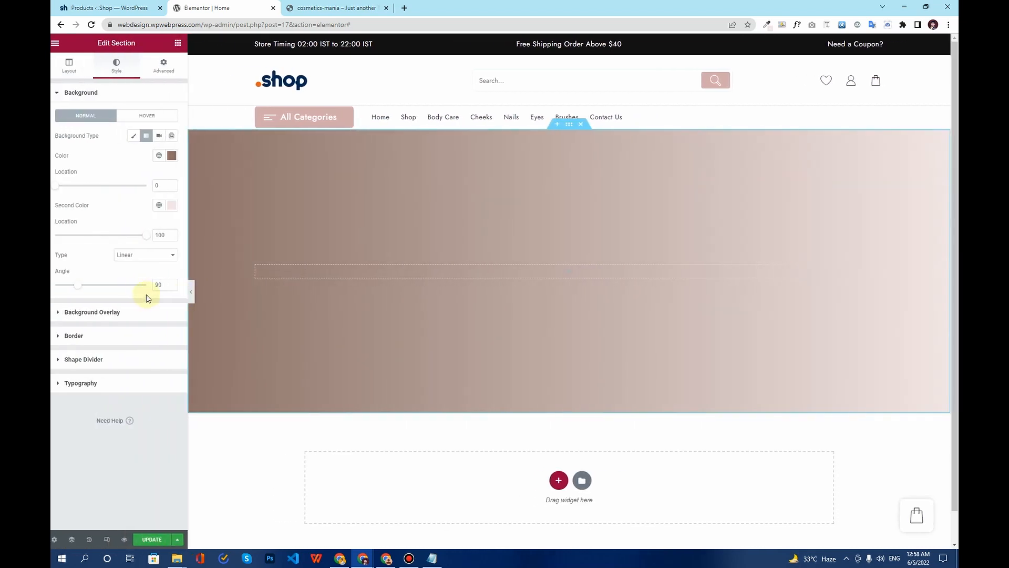
# Lower the opacity of the gradient's first colour slightly, to 8D7269EB.
pyautogui.click(176, 155)
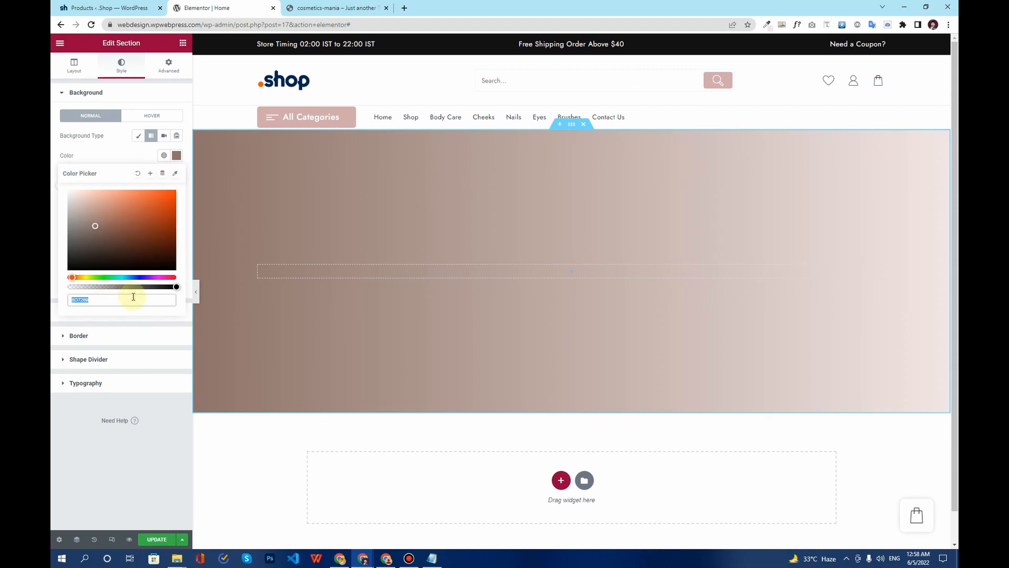
pyautogui.click(172, 287)
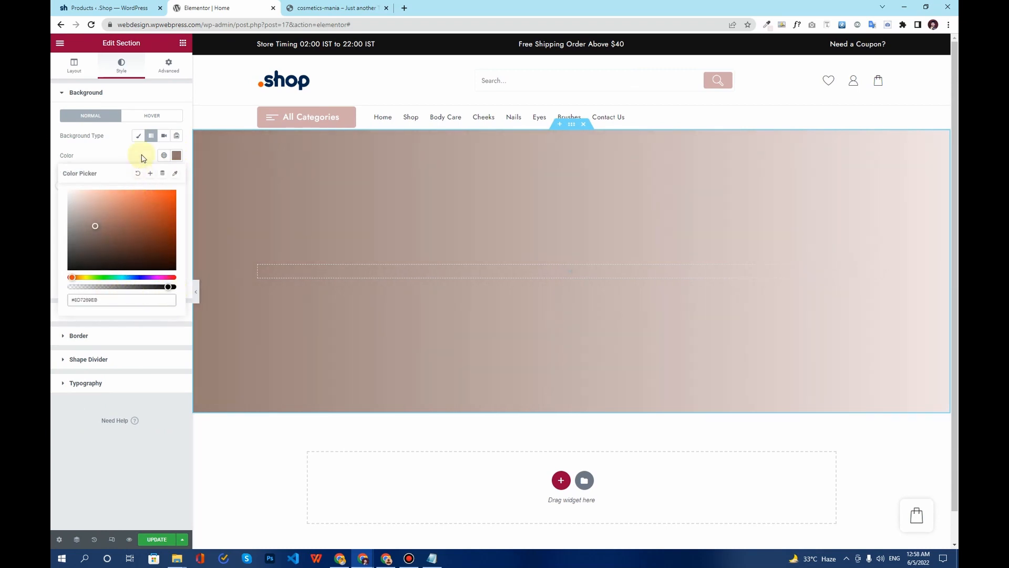
pyautogui.click(335, 251)
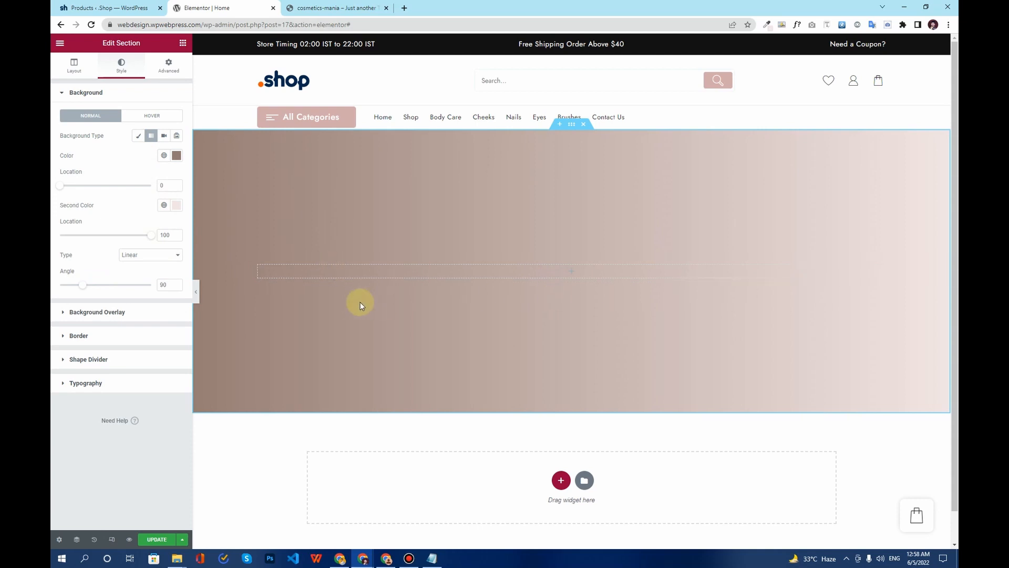
# Duplicate the banner's column and insert the foundation and concealer image p10-1.png from the media library into the right-hand copy.
pyautogui.rightClick(264, 269)
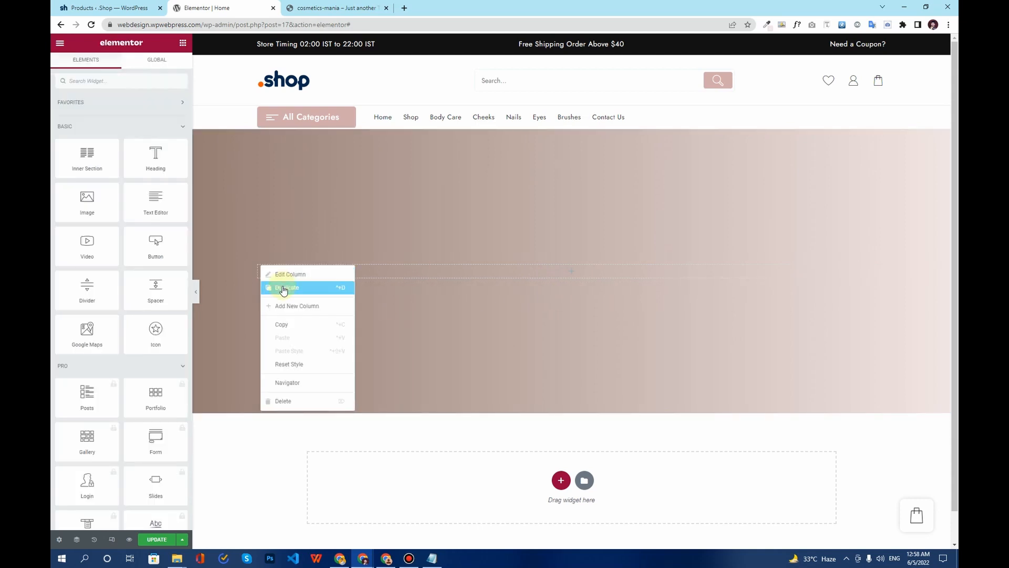
pyautogui.click(282, 286)
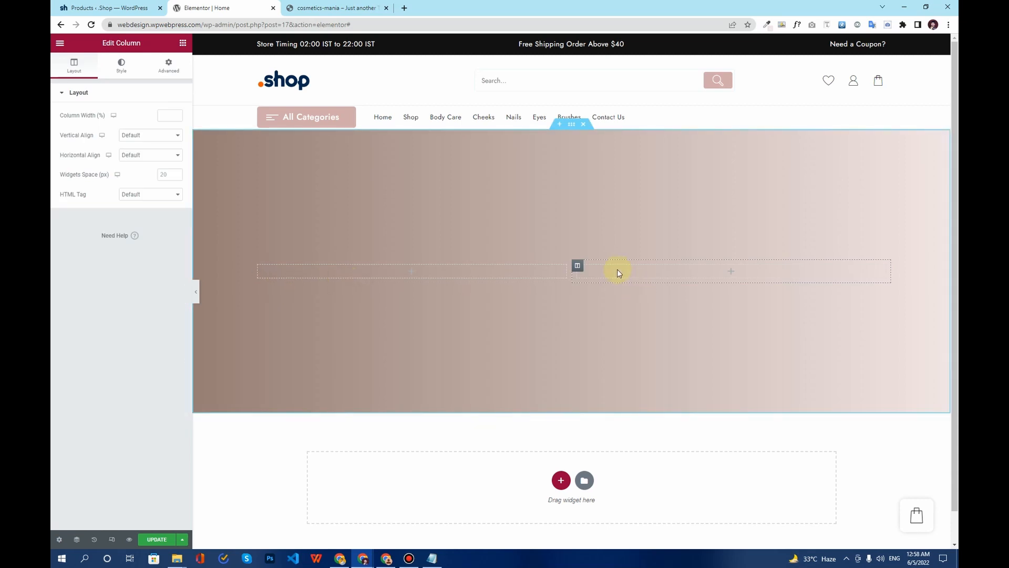
pyautogui.click(182, 43)
pyautogui.moveTo(89, 198); pyautogui.dragTo(663, 272)
pyautogui.click(107, 141)
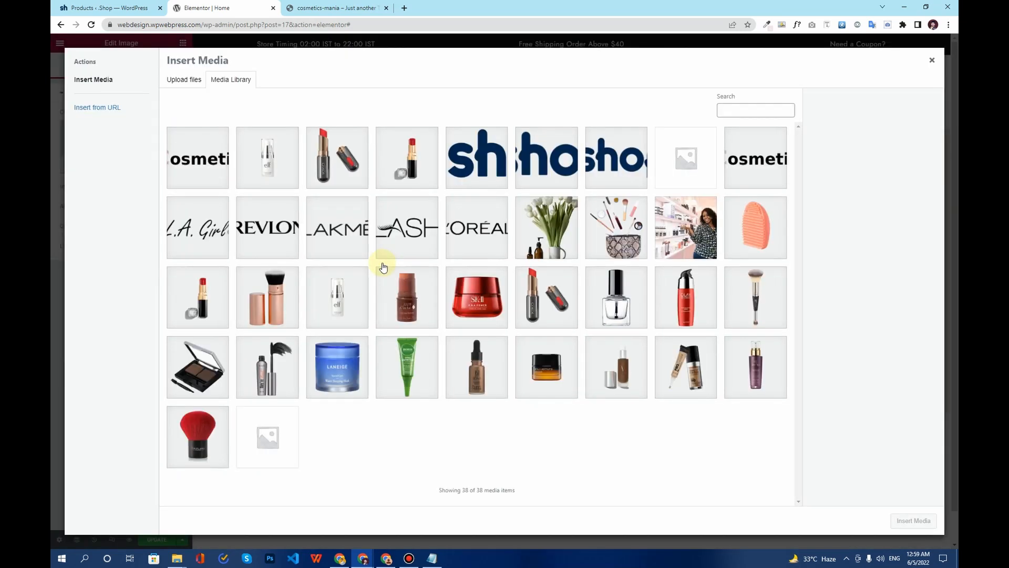
pyautogui.click(684, 384)
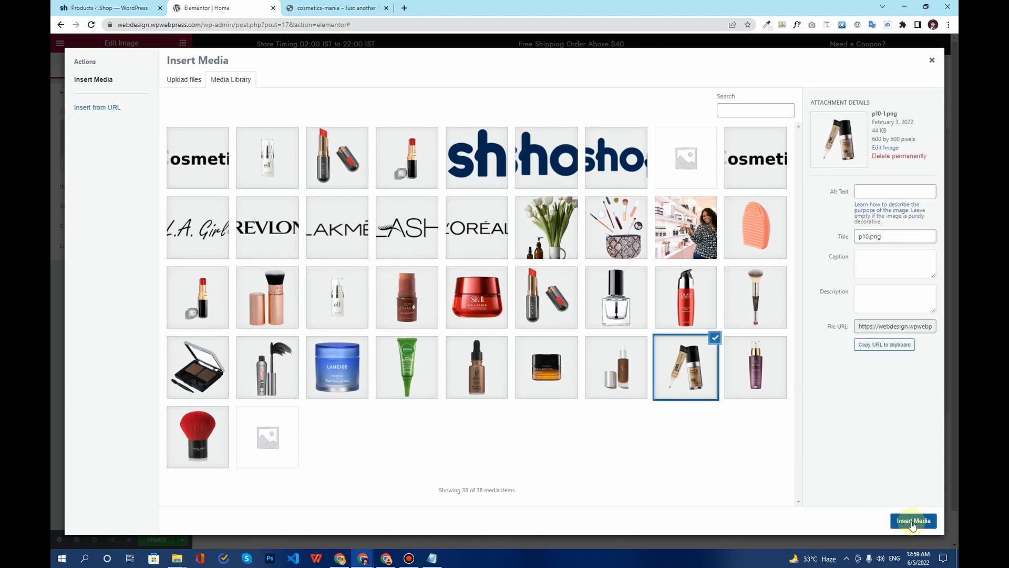
pyautogui.click(913, 522)
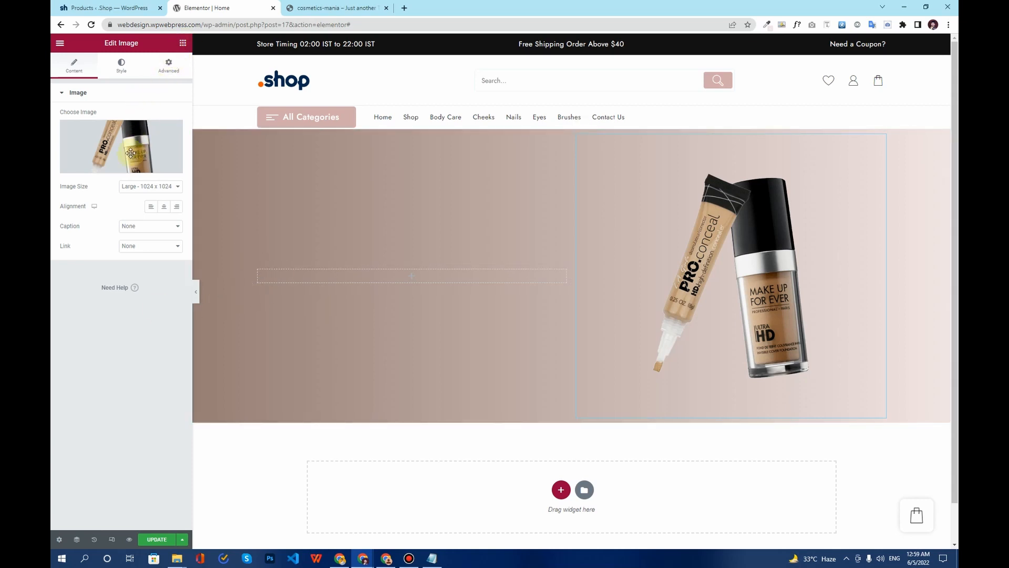
# Add a Heading widget to the banner's empty left column.
pyautogui.click(182, 43)
pyautogui.moveTo(147, 163); pyautogui.dragTo(357, 286)
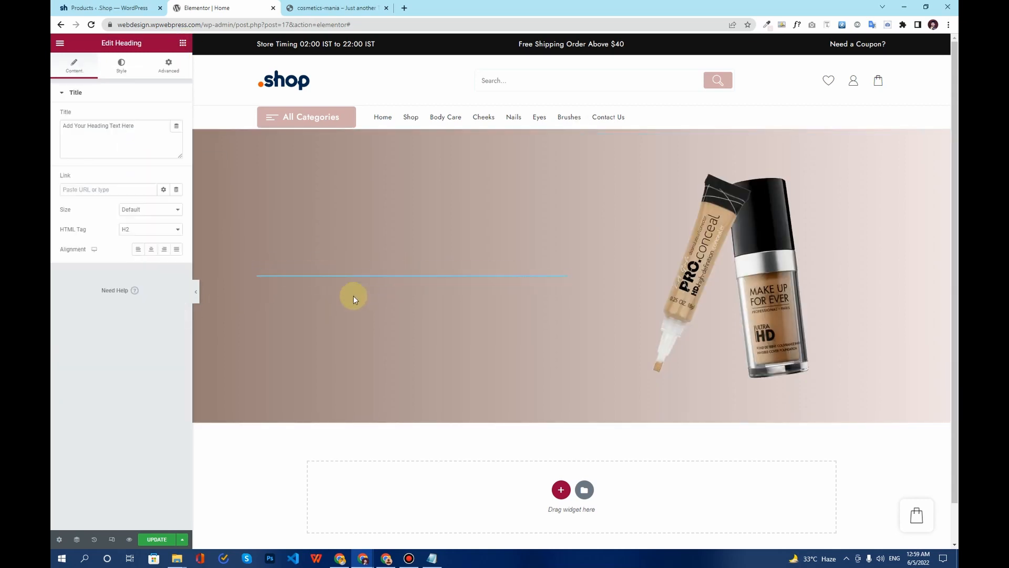
# Copy the font name Covered By Your Grace from the demo banner's "beauty products" heading and return to the Elementor editor.
pyautogui.click(336, 7)
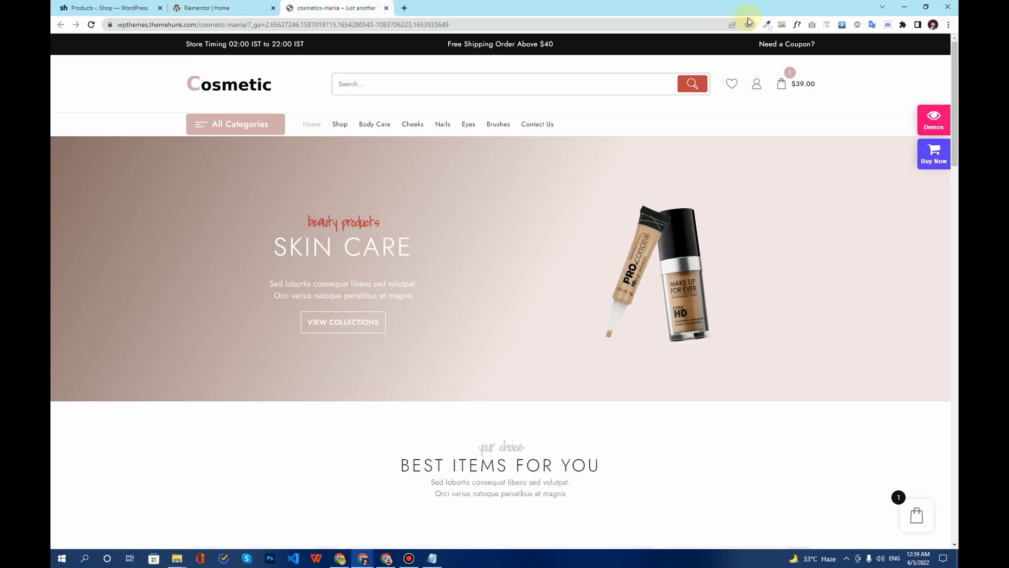
pyautogui.click(870, 26)
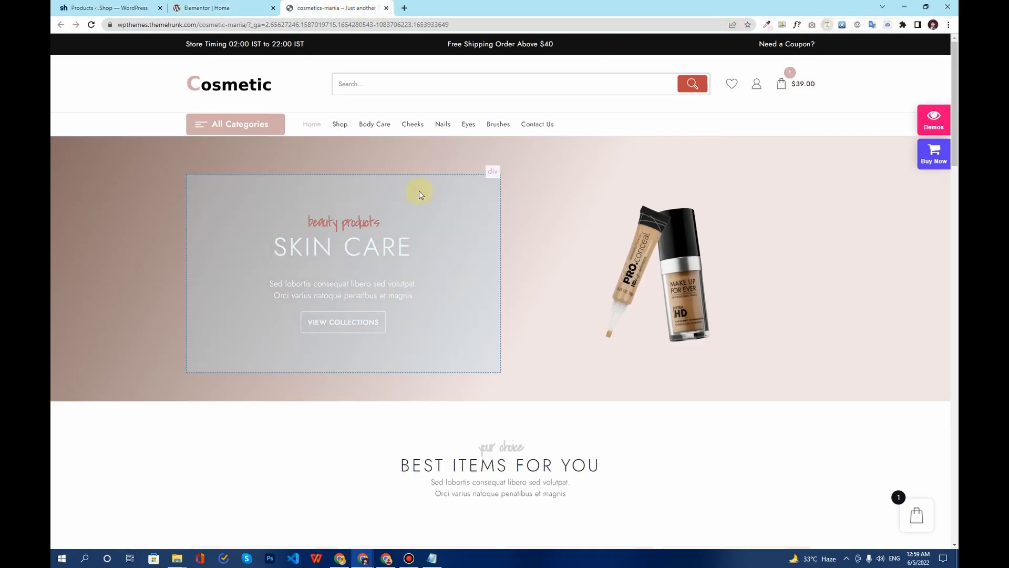
pyautogui.click(361, 221)
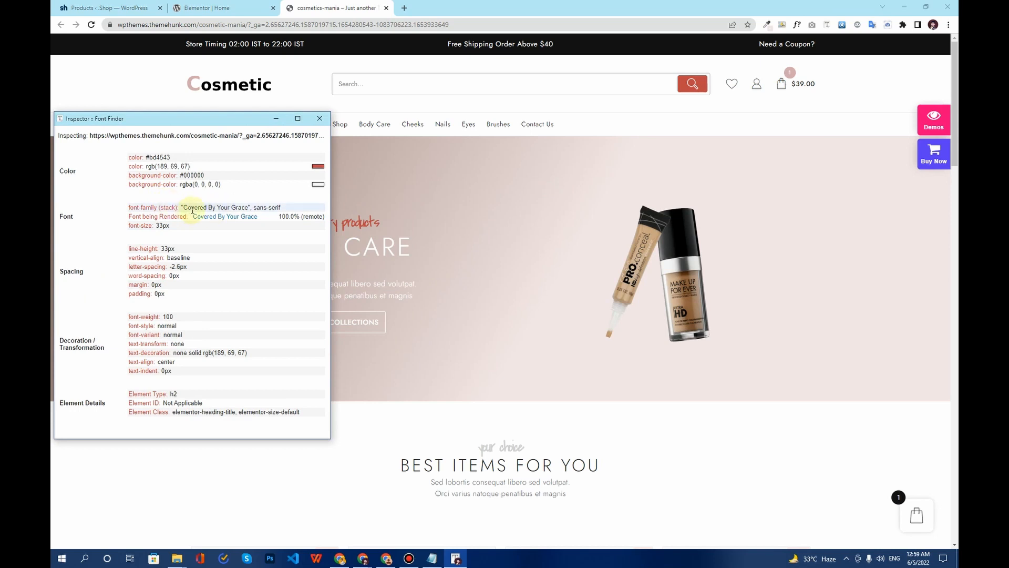
pyautogui.moveTo(185, 209); pyautogui.dragTo(242, 209)
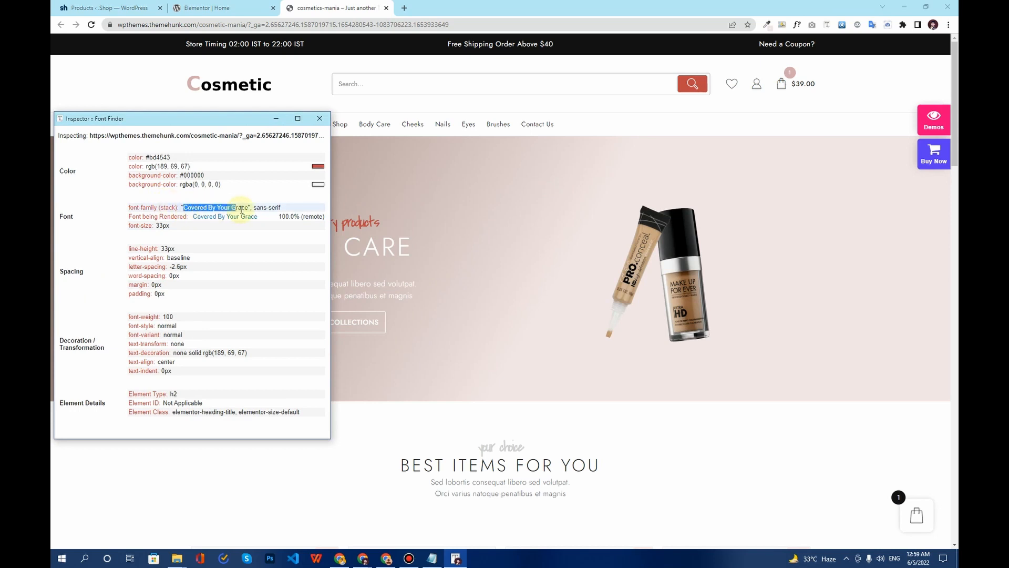
pyautogui.click(319, 119)
pyautogui.click(208, 8)
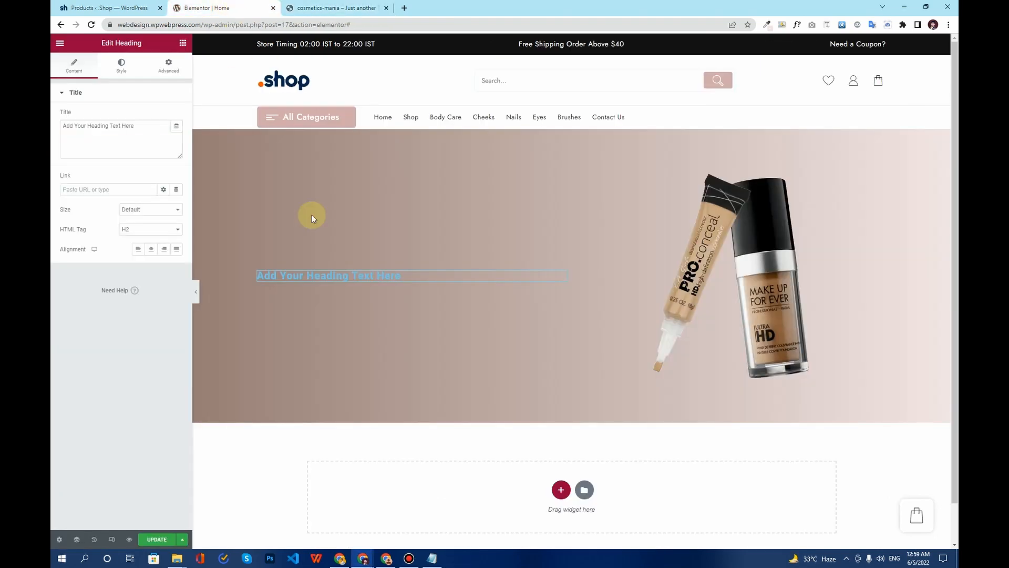
# Centre the banner heading and change its font family to Covered By Your Grace.
pyautogui.click(152, 249)
pyautogui.click(122, 66)
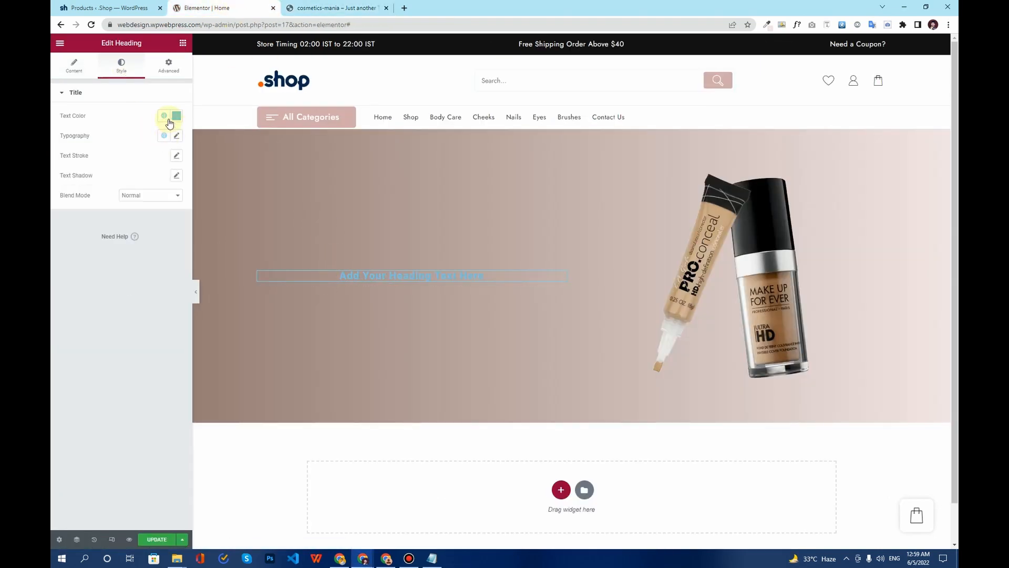
pyautogui.click(176, 137)
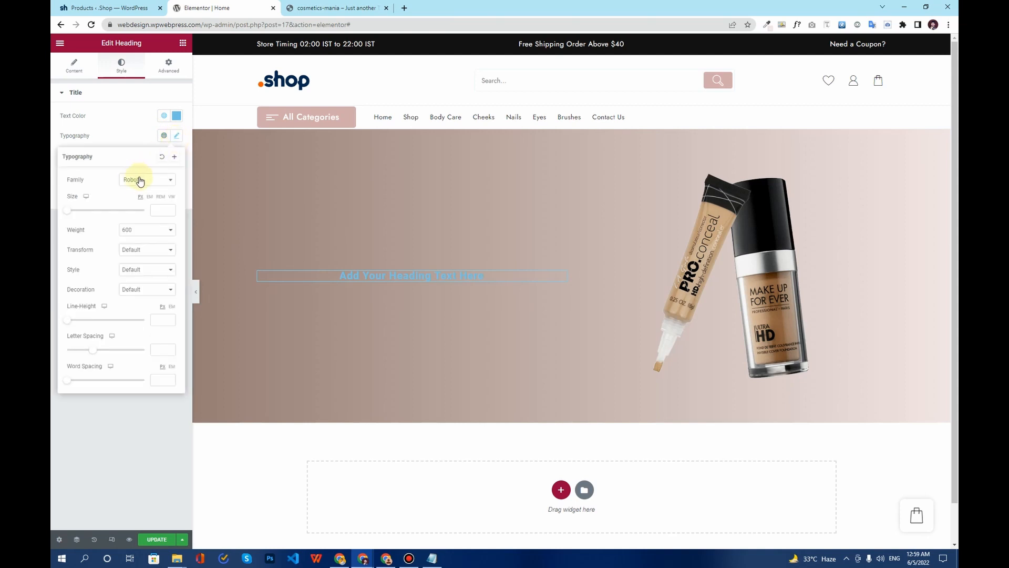
pyautogui.click(138, 181)
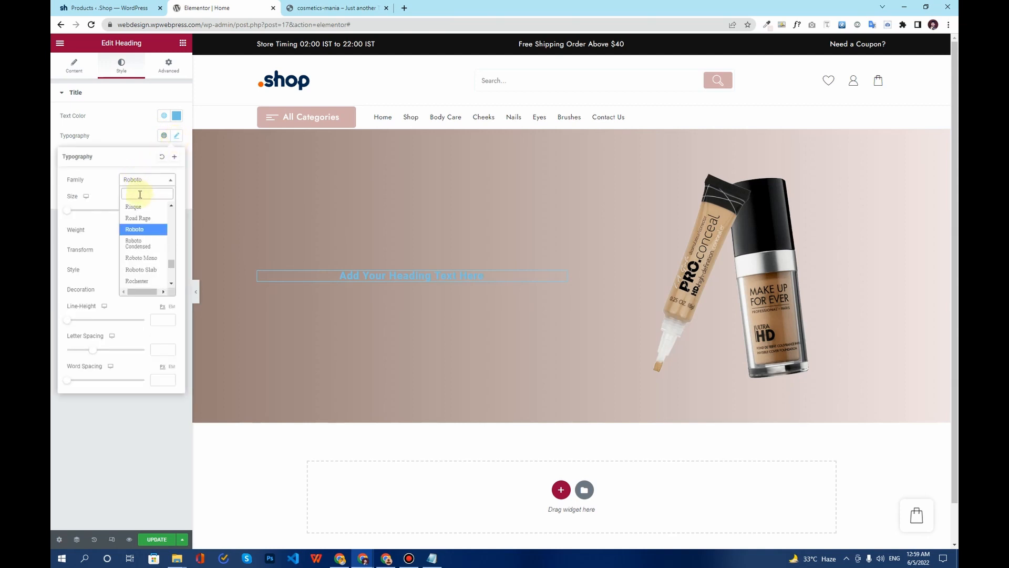
pyautogui.write('cover')
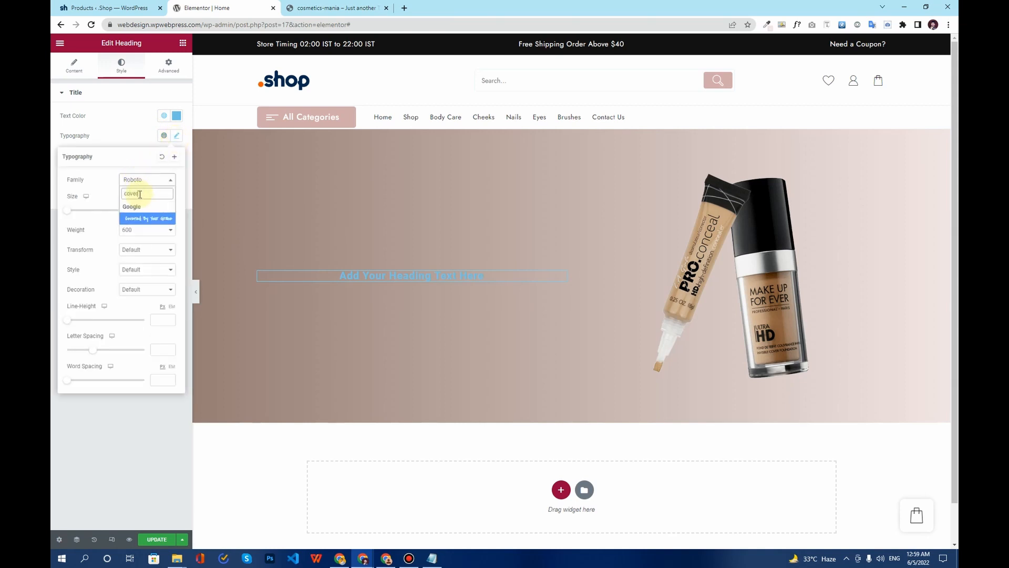
pyautogui.click(133, 218)
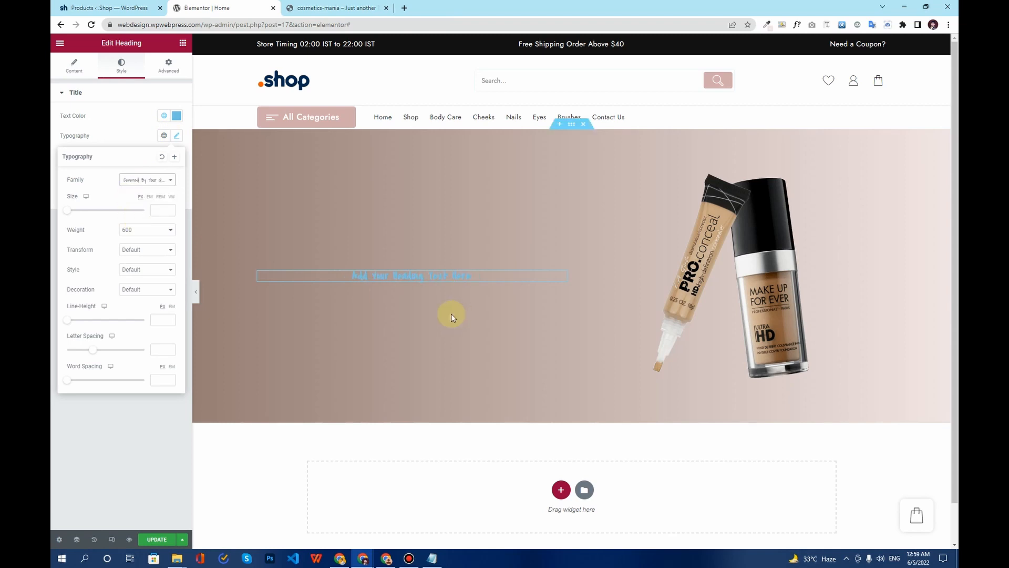
# Copy the colour of "beauty products" from the cosmetics-mania reference page and apply rgb(189, 69, 67) as the heading's text colour.
pyautogui.click(331, 8)
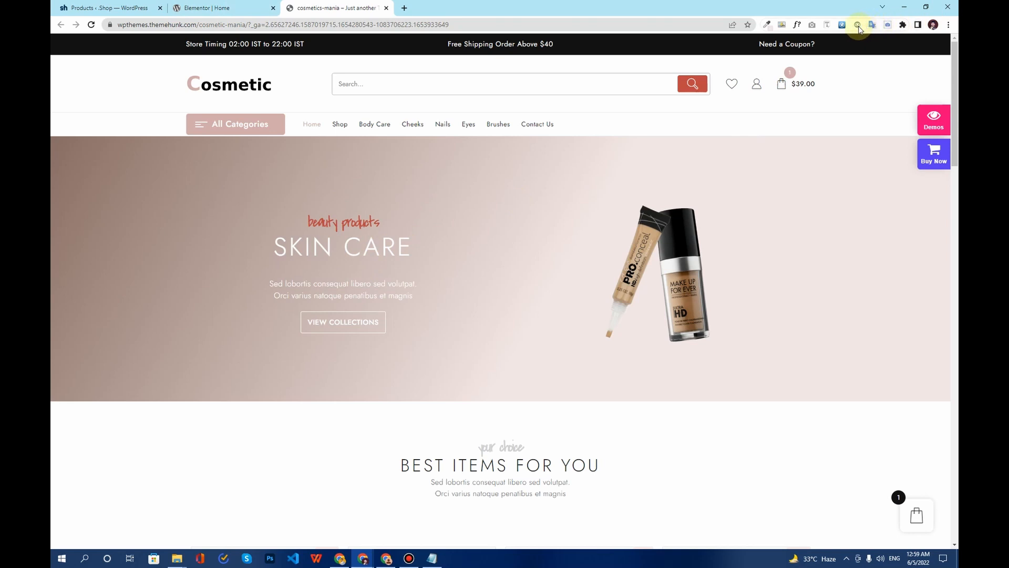
pyautogui.click(828, 26)
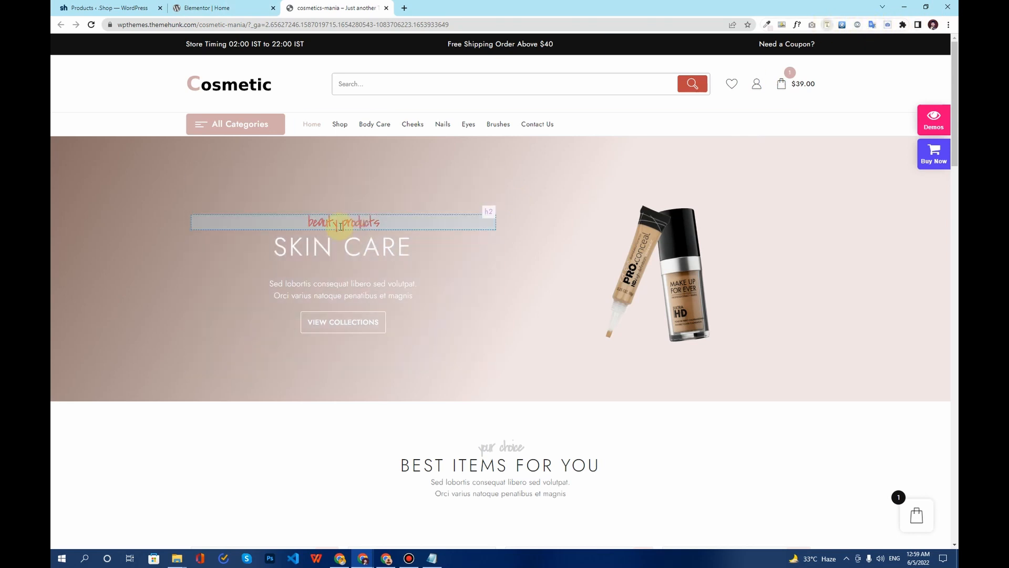
pyautogui.click(338, 227)
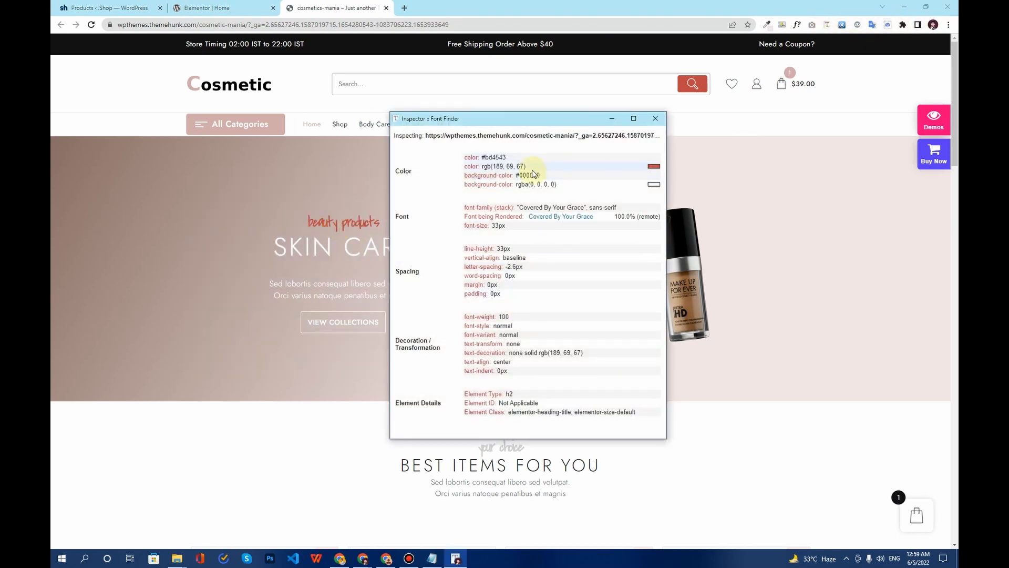
pyautogui.moveTo(526, 167); pyautogui.dragTo(483, 167)
pyautogui.hotkey('ctrl', 'c')
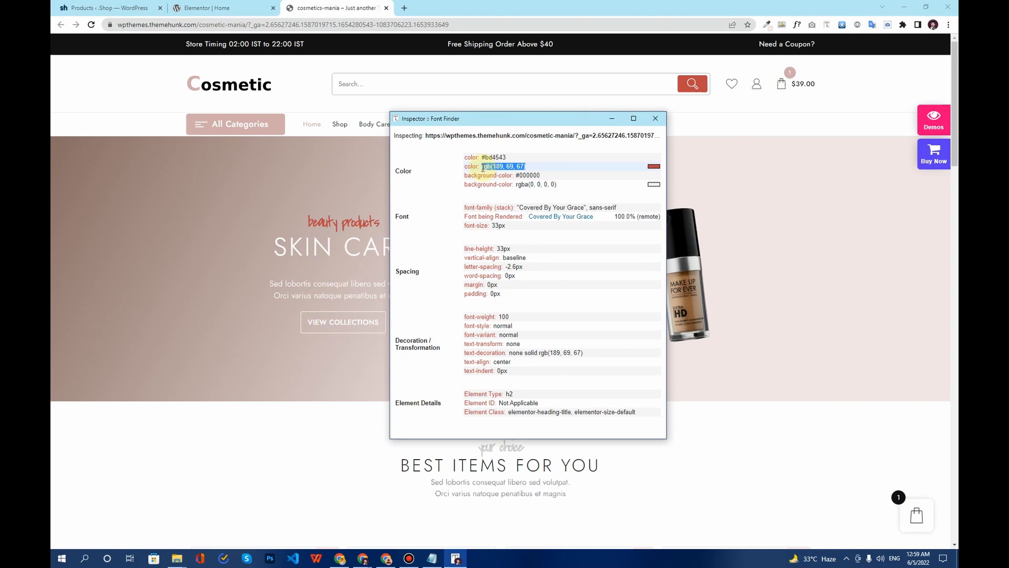
pyautogui.click(208, 8)
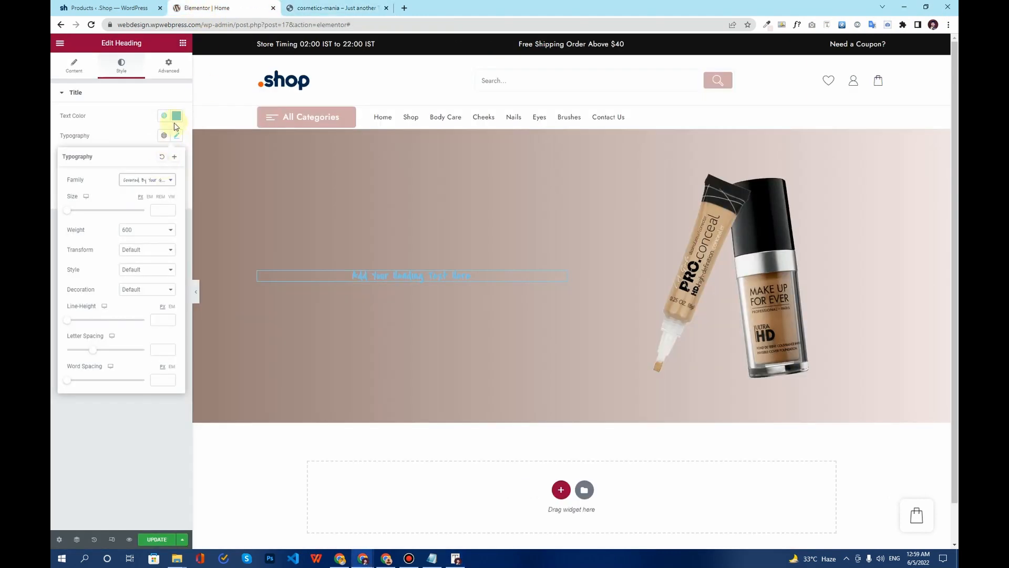
pyautogui.click(176, 116)
pyautogui.hotkey('ctrl', 'v')
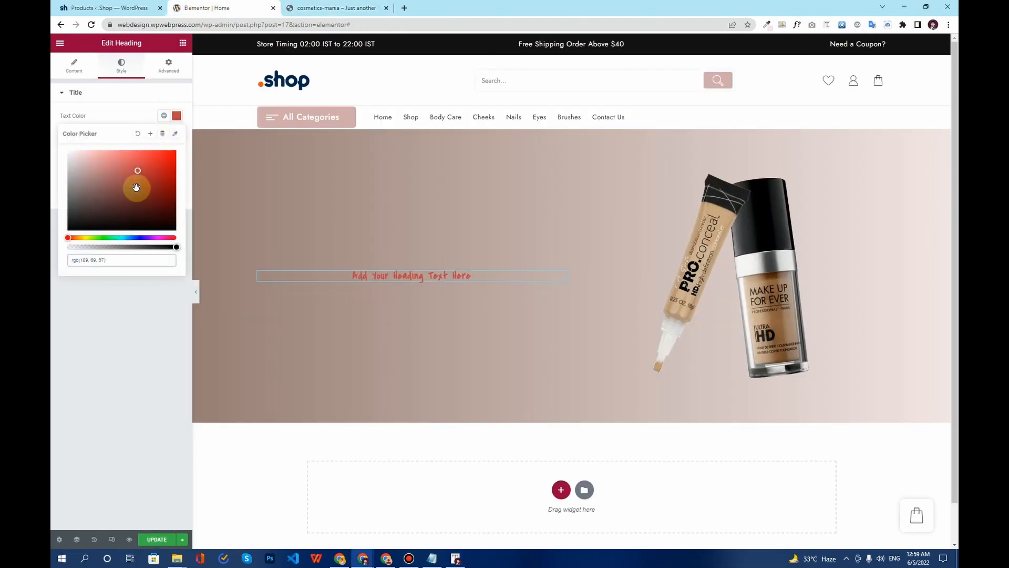
# Save the heading's red text colour as a new global colour named "Color".
pyautogui.click(150, 135)
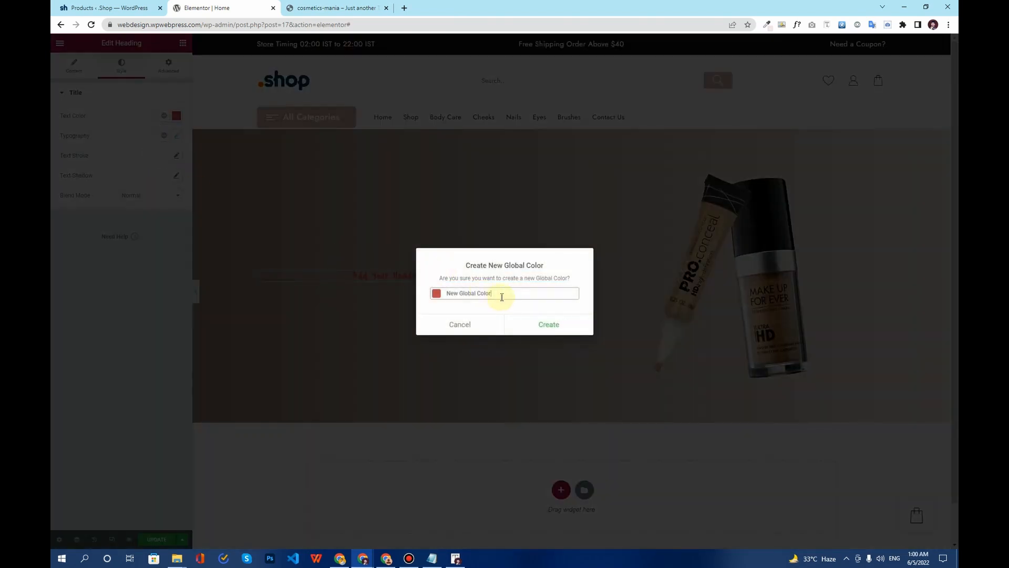
pyautogui.moveTo(481, 292); pyautogui.dragTo(451, 292)
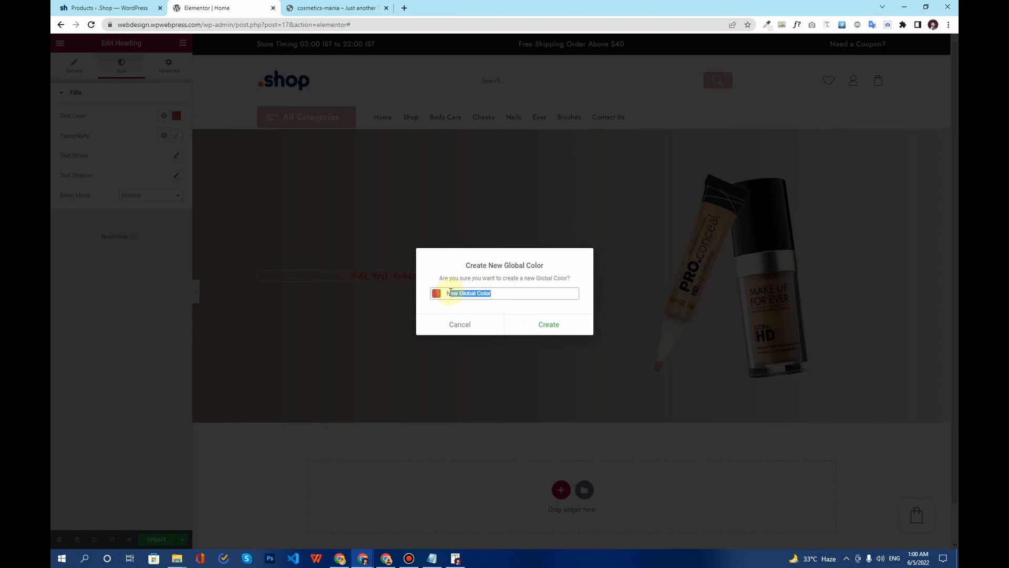
pyautogui.press('BackSpace')
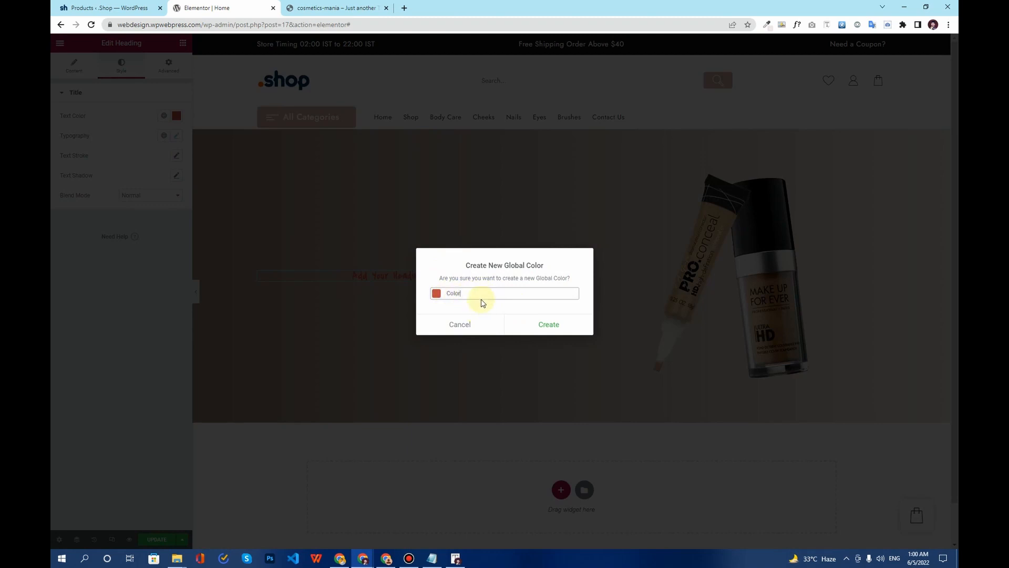
pyautogui.click(541, 326)
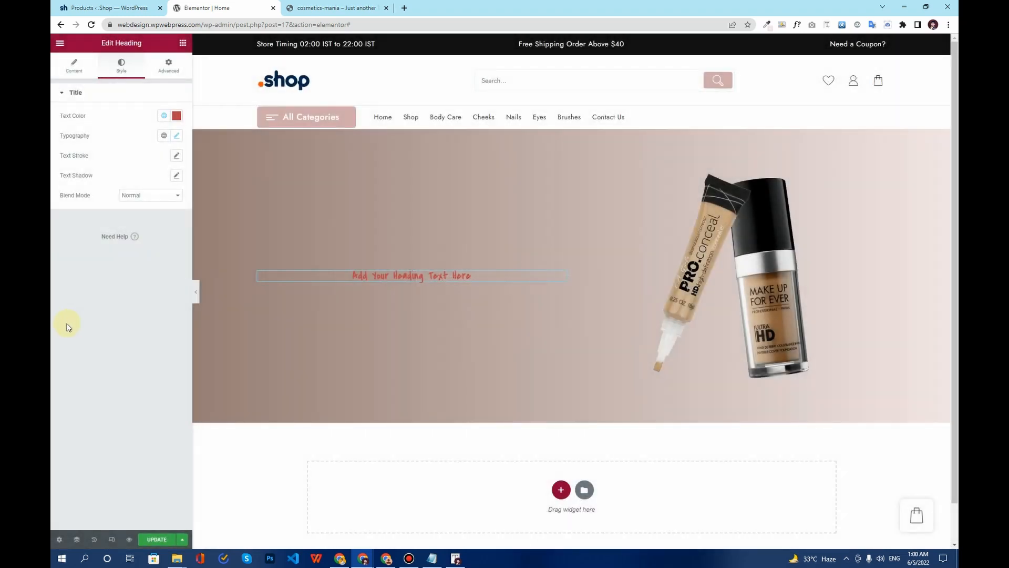
# Inspect the font size and font weight of the "beauty products" heading on the reference page.
pyautogui.click(331, 8)
pyautogui.click(828, 26)
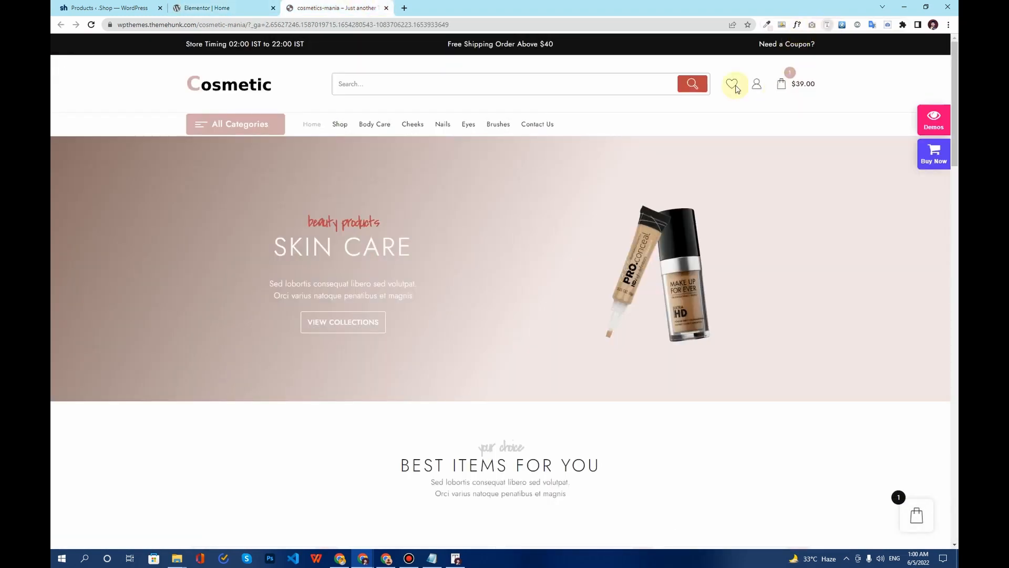
pyautogui.click(339, 225)
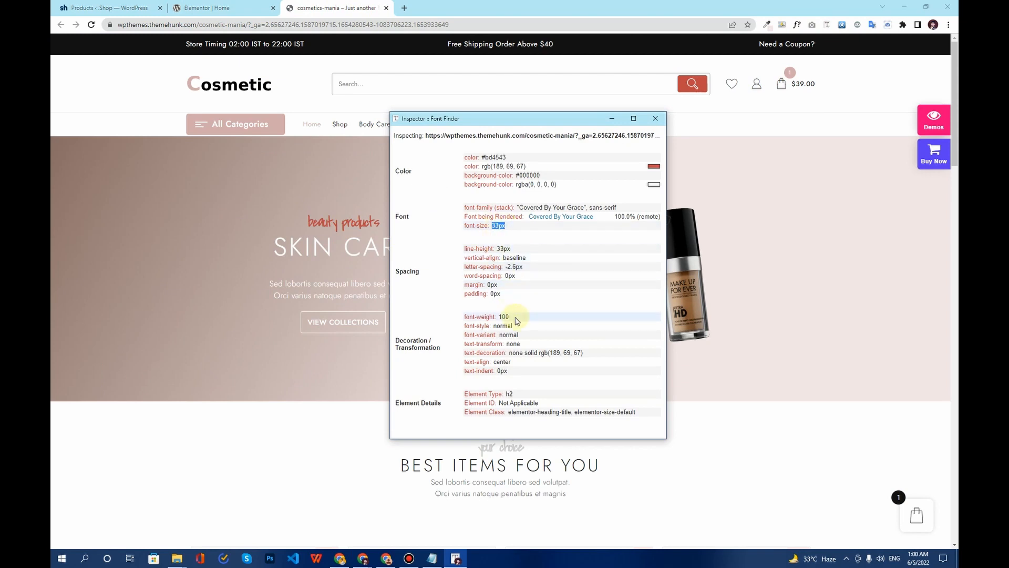
pyautogui.doubleClick(500, 317)
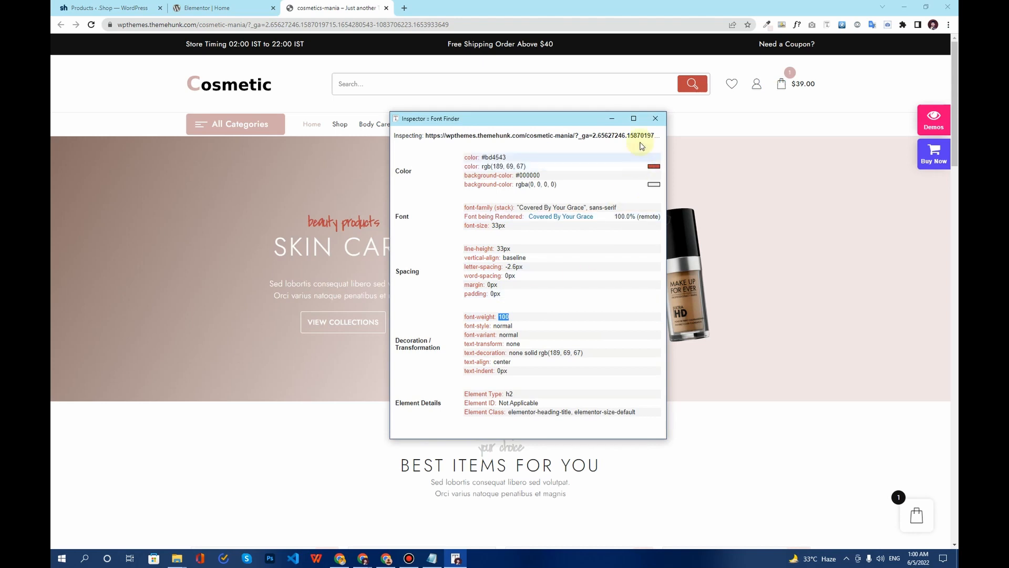
pyautogui.click(655, 119)
pyautogui.click(211, 7)
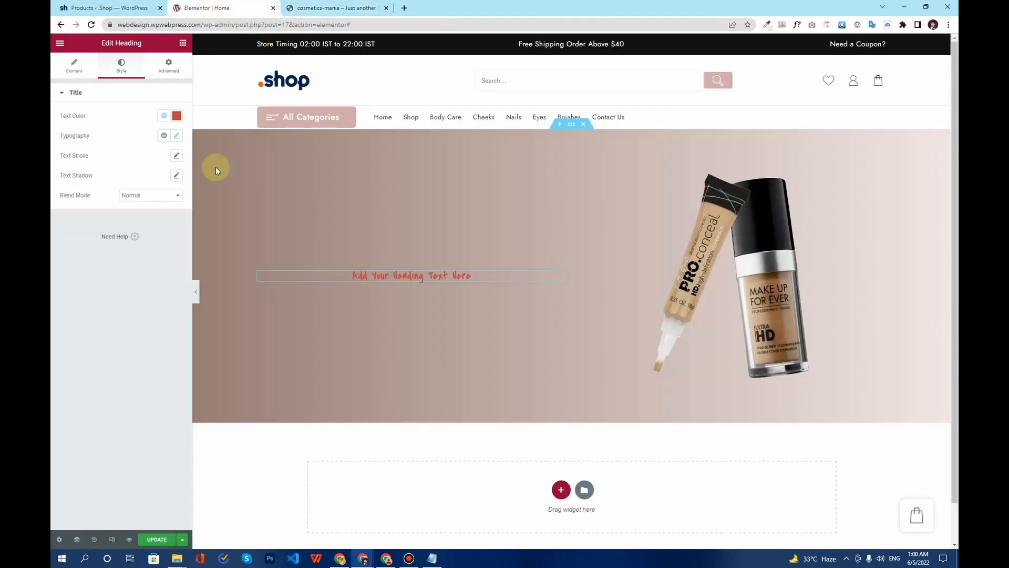
# Set the banner heading's font size to 33 px and its weight to 100.
pyautogui.click(177, 136)
pyautogui.click(163, 209)
pyautogui.write('33')
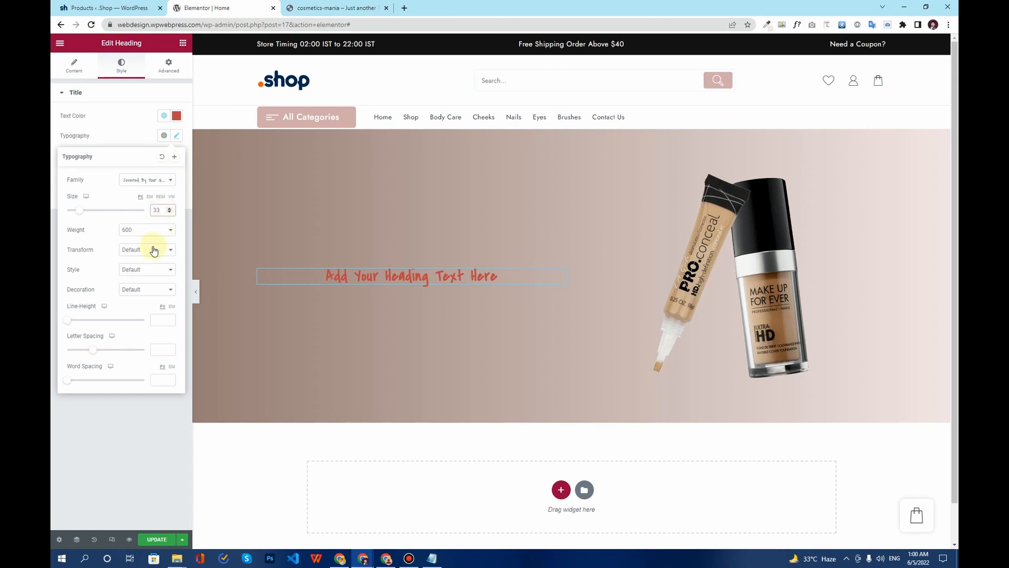
pyautogui.click(158, 231)
pyautogui.click(156, 244)
pyautogui.click(178, 132)
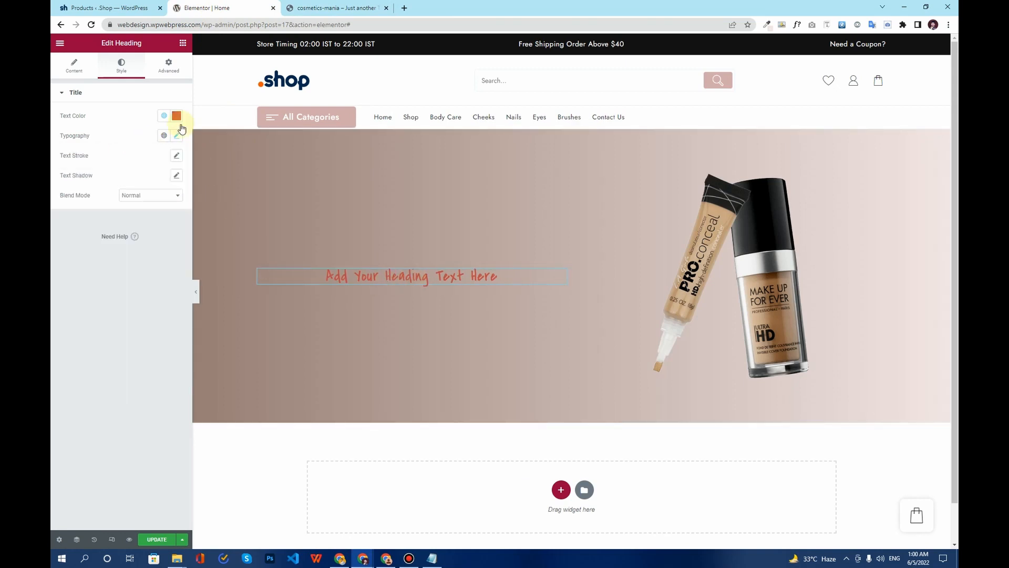
# Replace the banner heading's placeholder title with "beauty products", copied from the reference page.
pyautogui.click(337, 8)
pyautogui.moveTo(382, 224); pyautogui.dragTo(307, 223)
pyautogui.hotkey('ctrl', 'c')
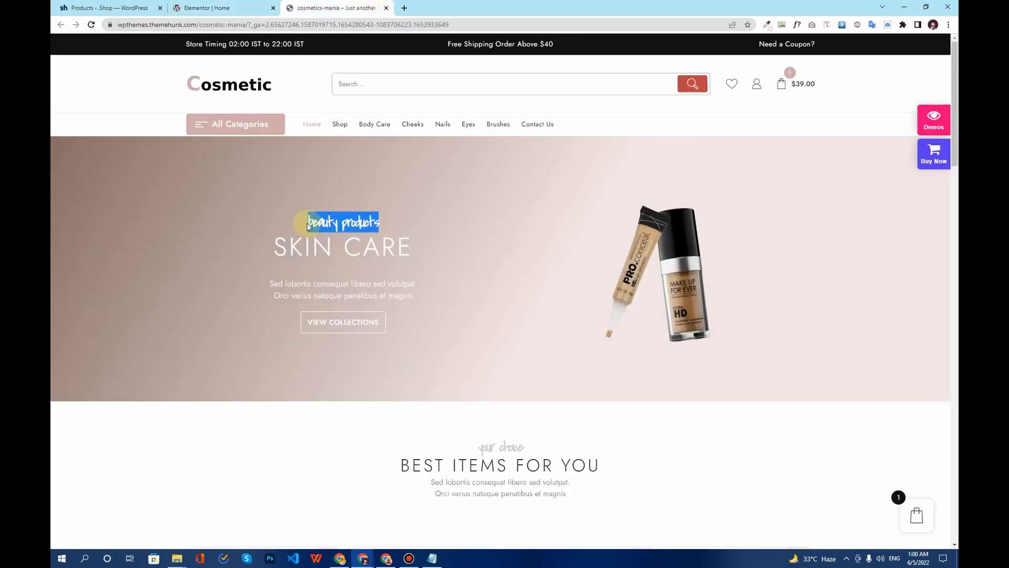
pyautogui.click(232, 8)
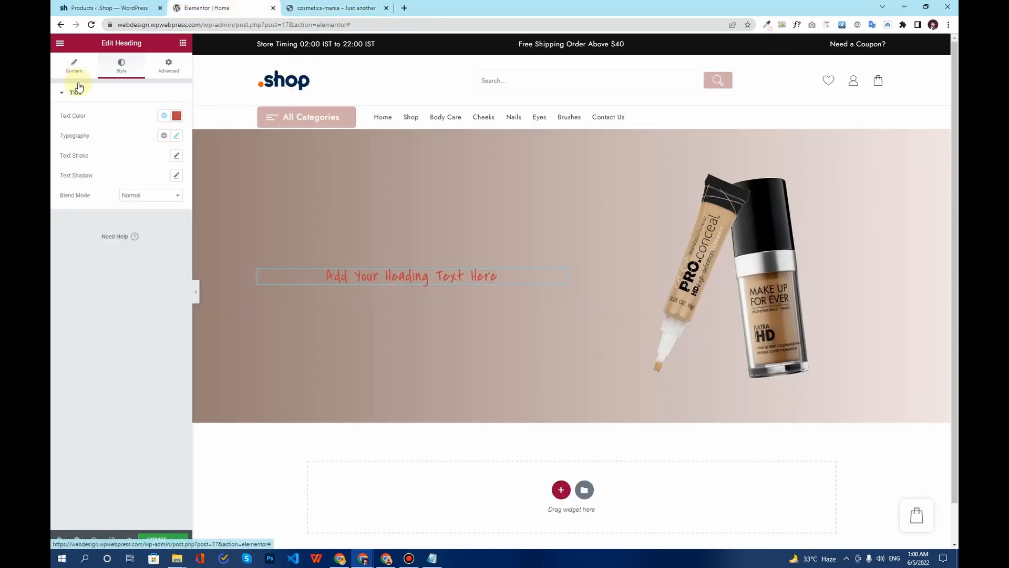
pyautogui.click(77, 71)
pyautogui.click(128, 141)
pyautogui.hotkey('ctrl', 'a')
pyautogui.hotkey('ctrl', 'v')
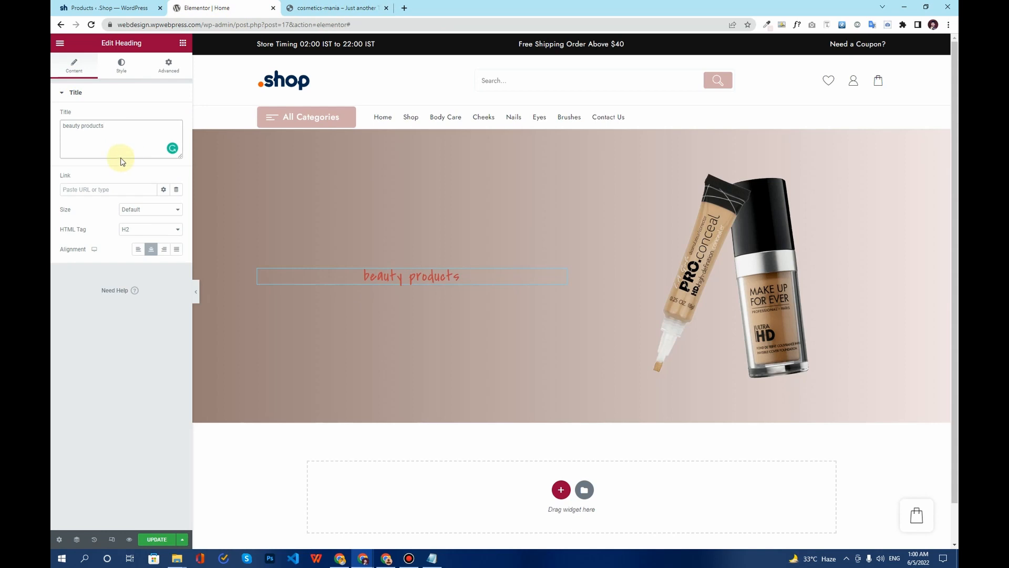
# Copy the "SKIN CARE" title from the reference page and add a second, centred heading below "beauty products".
pyautogui.click(337, 8)
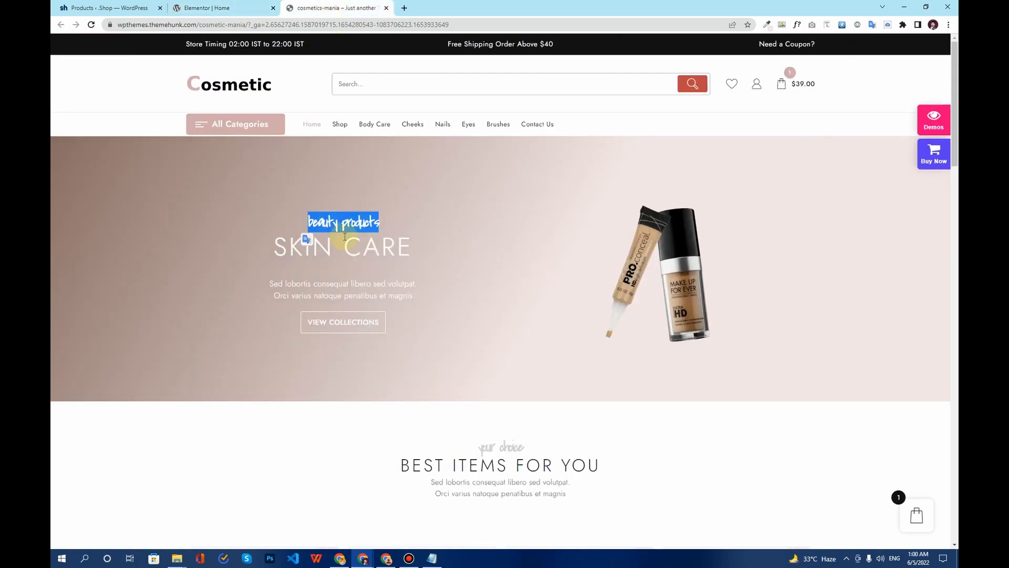
pyautogui.moveTo(416, 250); pyautogui.dragTo(279, 241)
pyautogui.click(208, 8)
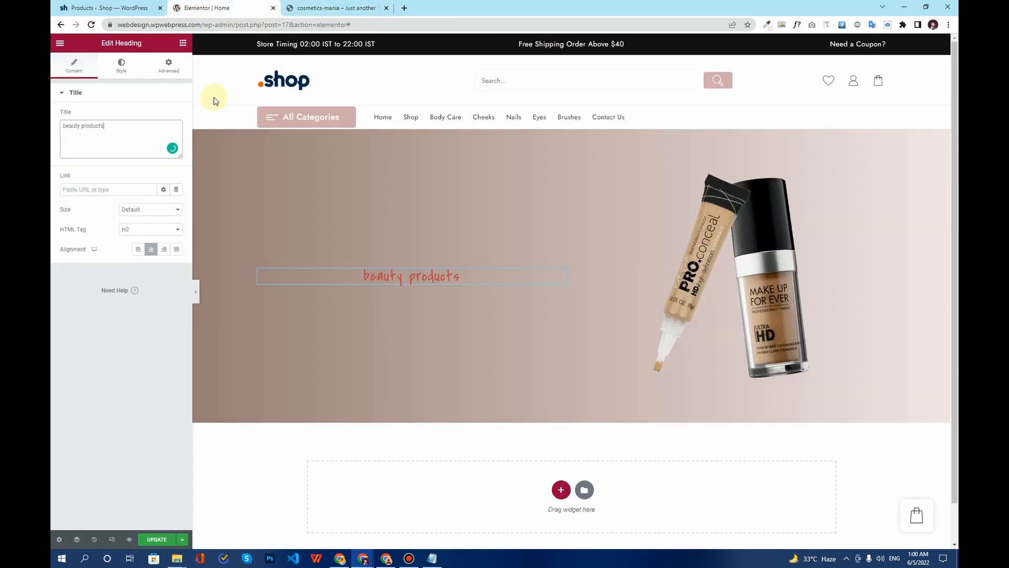
pyautogui.click(183, 43)
pyautogui.moveTo(133, 146); pyautogui.dragTo(384, 289)
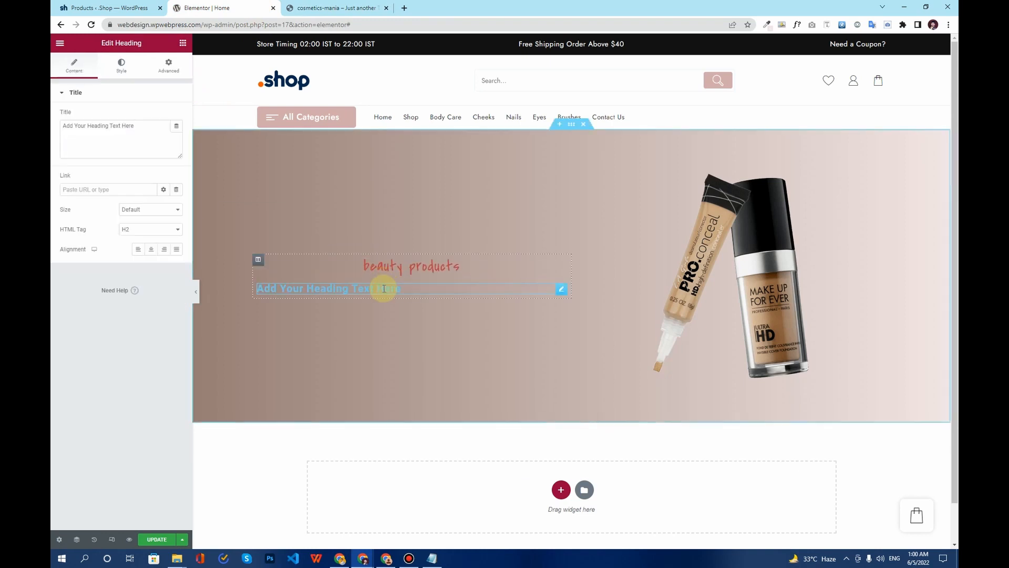
pyautogui.click(151, 249)
# Inspect the colour, font family, size and weight of the "SKIN CARE" heading on the reference page.
pyautogui.click(332, 6)
pyautogui.click(383, 264)
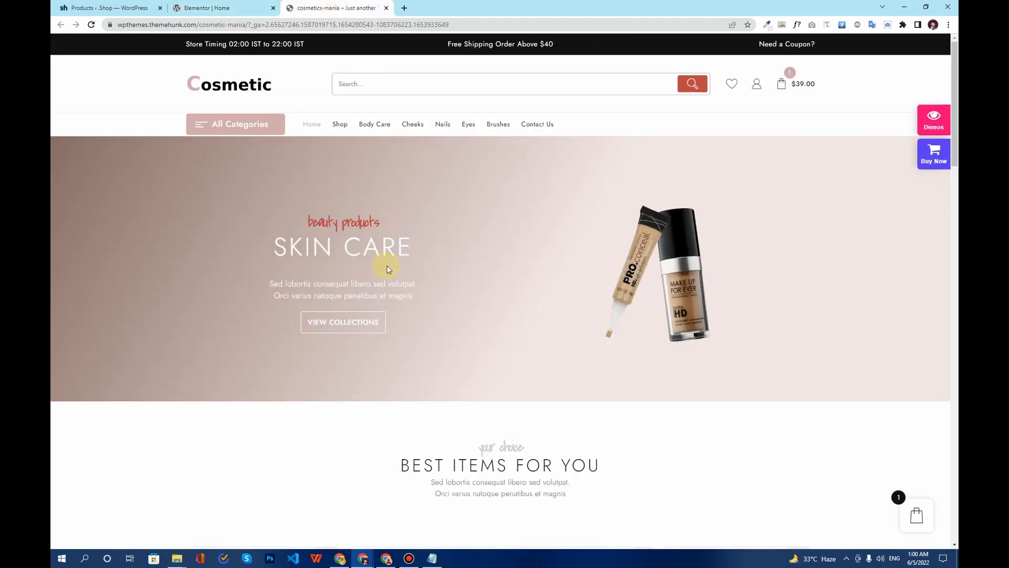
pyautogui.click(830, 26)
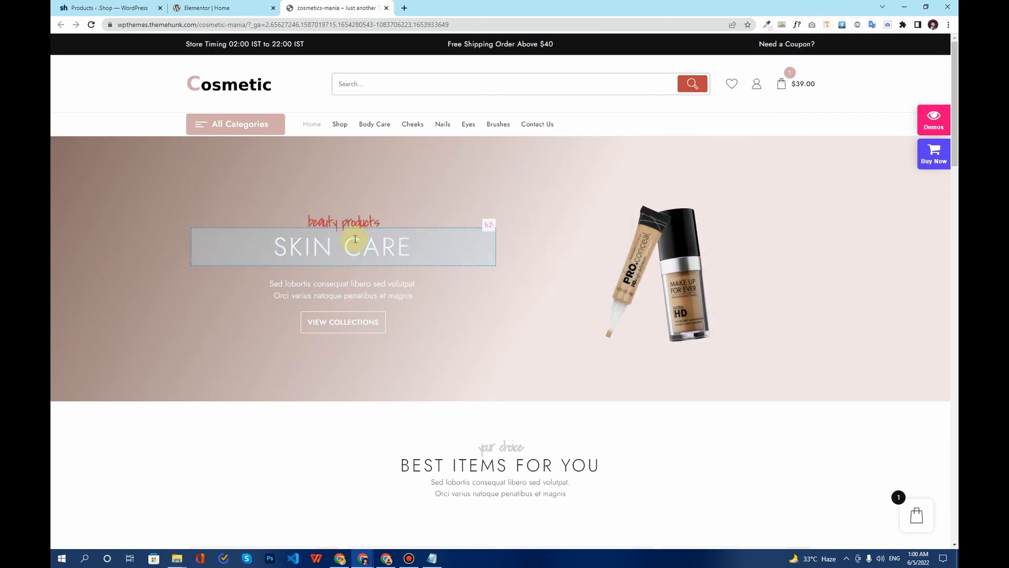
pyautogui.click(369, 250)
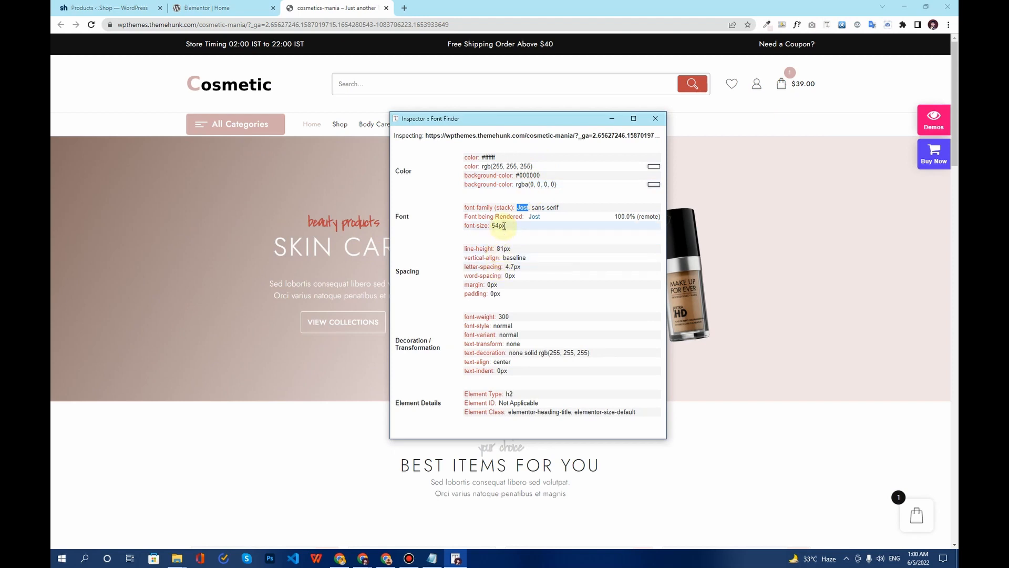
pyautogui.moveTo(502, 226); pyautogui.dragTo(493, 229)
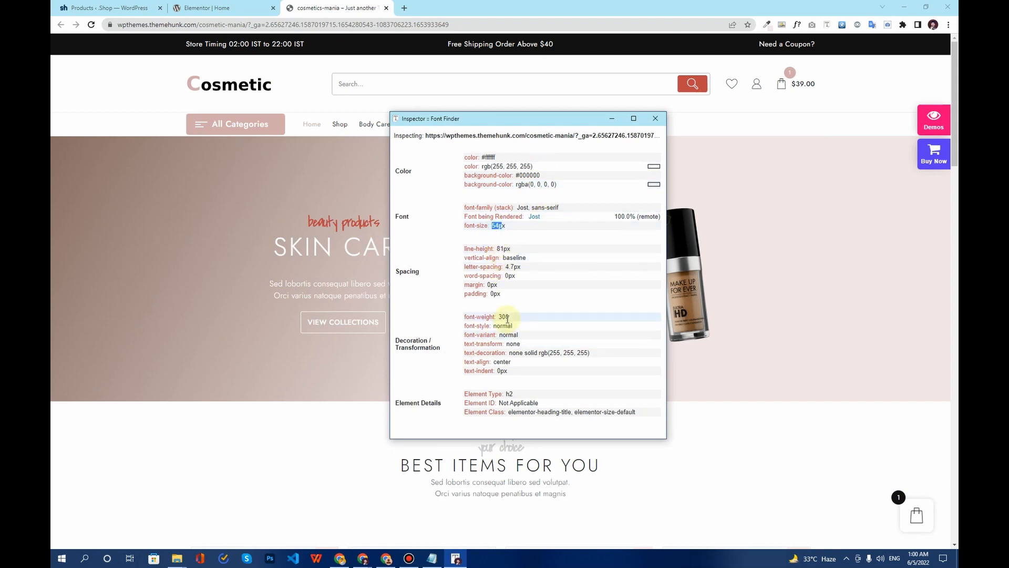
pyautogui.click(232, 8)
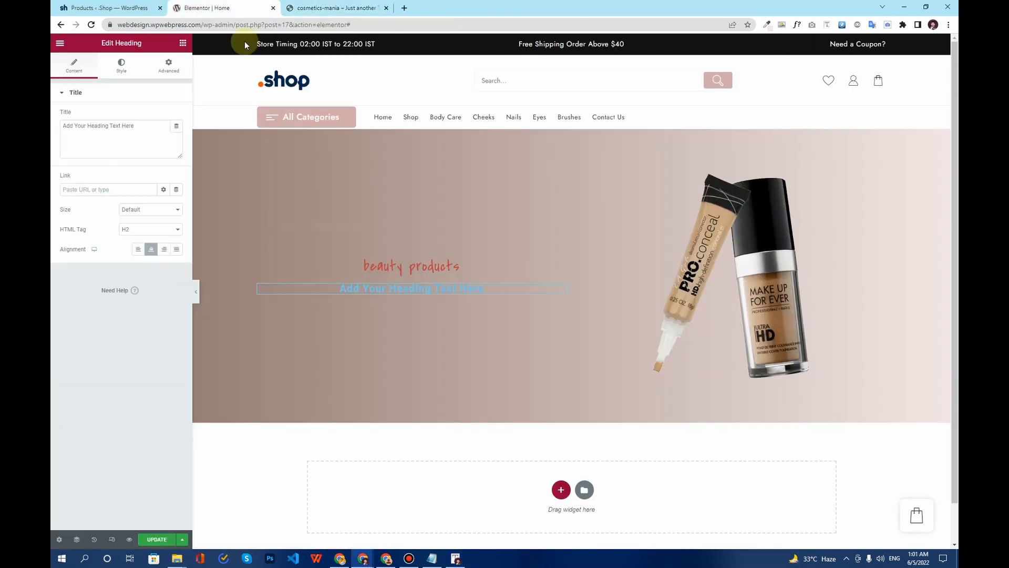
# Set the second heading's text colour to #FFFFFF and save it as a global colour named "White".
pyautogui.click(121, 66)
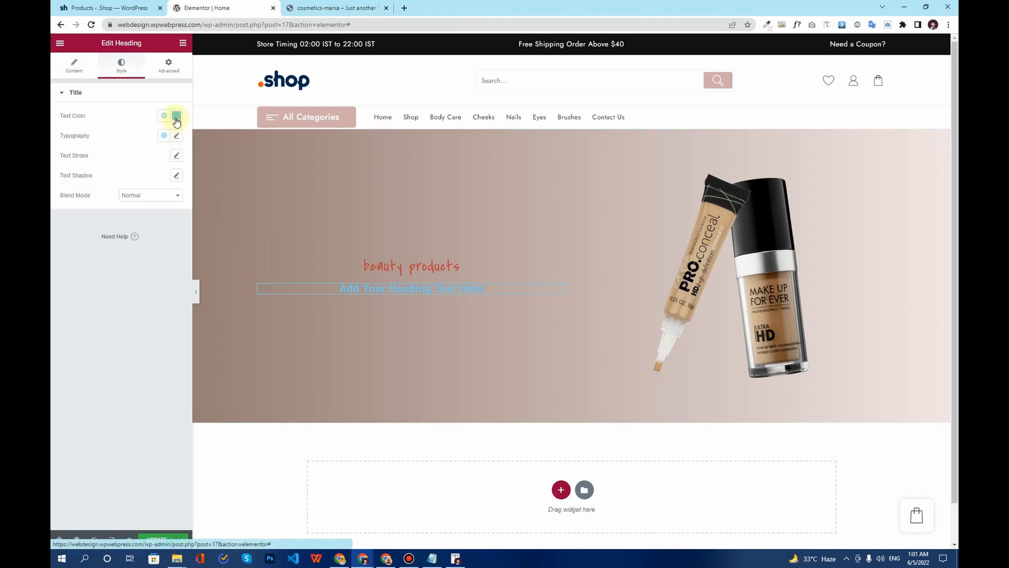
pyautogui.click(176, 116)
pyautogui.moveTo(105, 179); pyautogui.dragTo(59, 146)
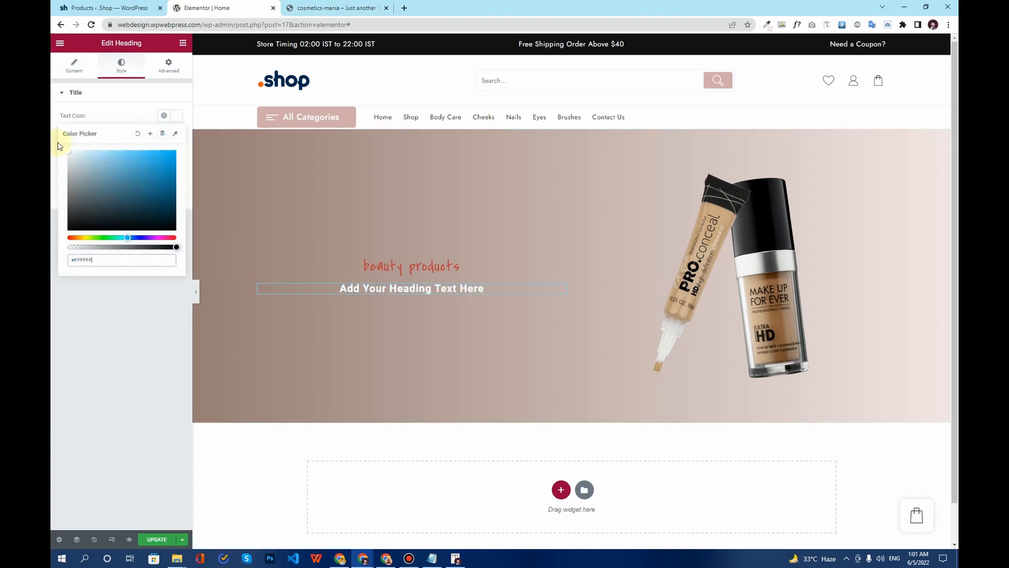
pyautogui.click(150, 133)
pyautogui.moveTo(491, 294); pyautogui.dragTo(449, 294)
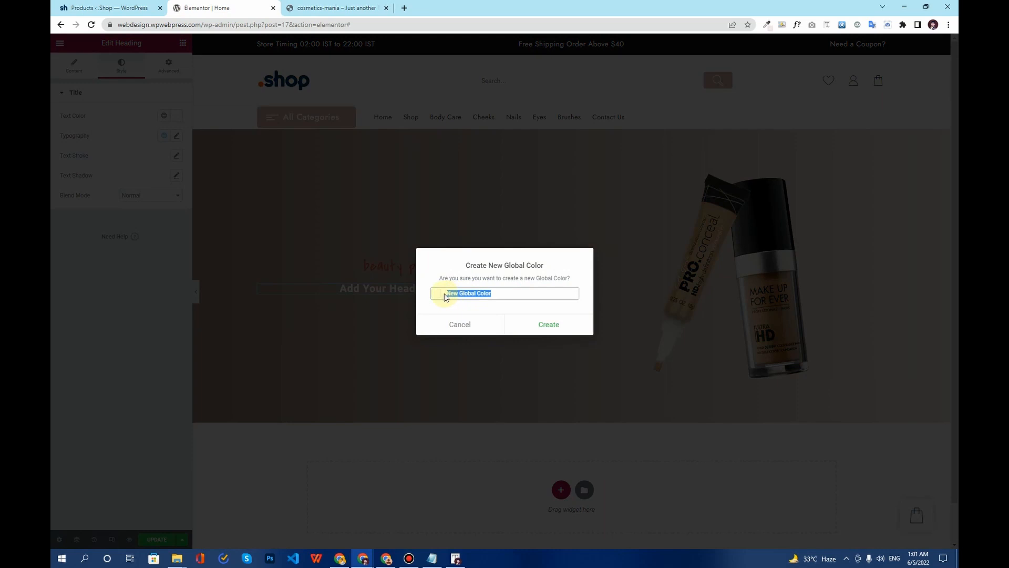
pyautogui.write('White')
pyautogui.click(548, 323)
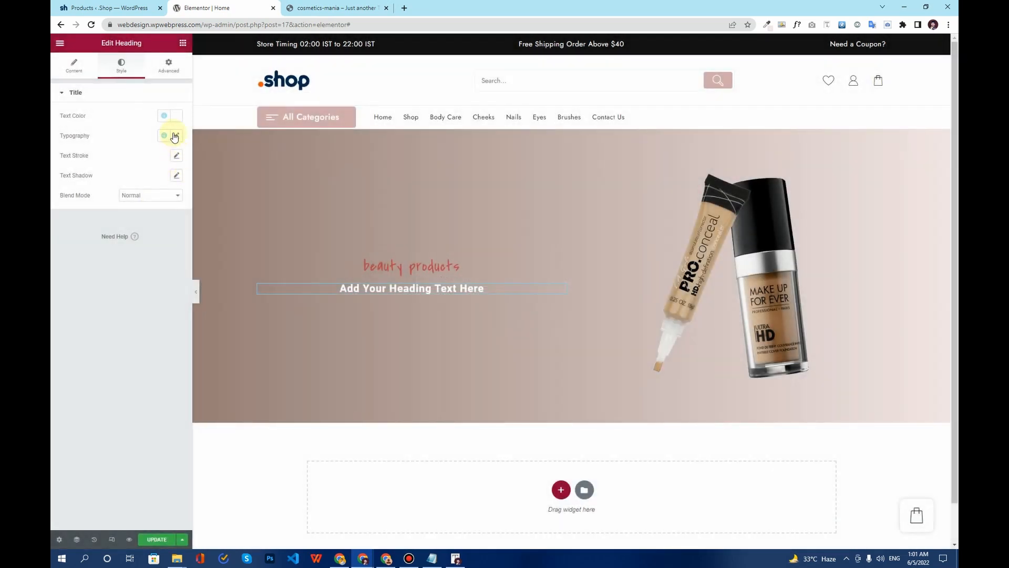
# Set the second heading's font family to Jost and its size to 53 px.
pyautogui.click(176, 137)
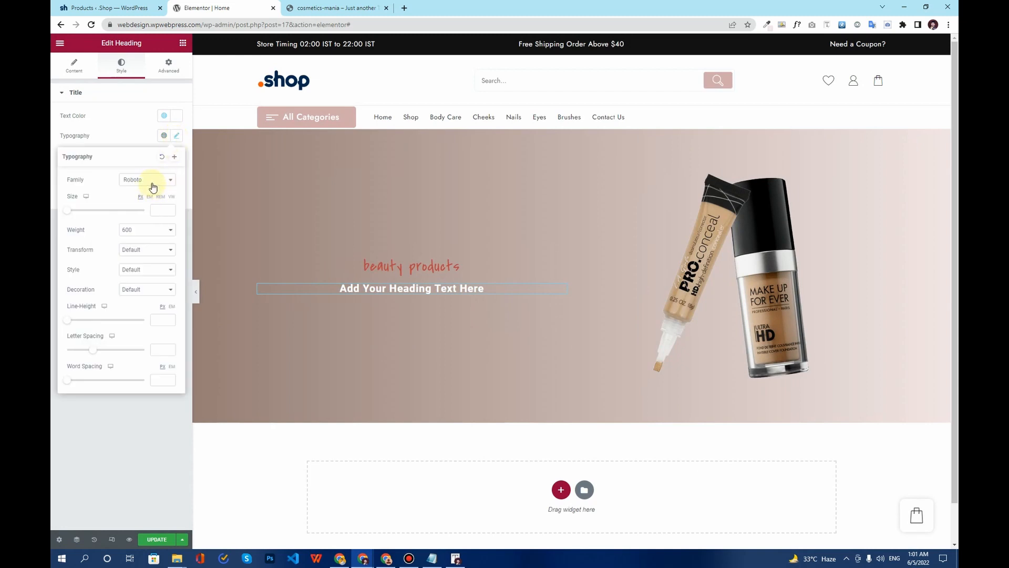
pyautogui.click(152, 185)
pyautogui.write('jost')
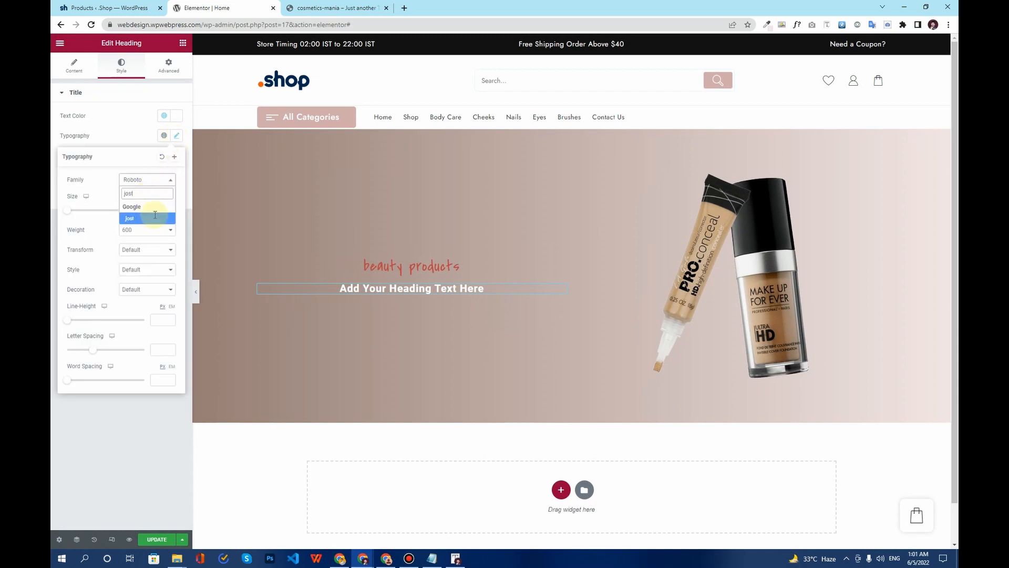
pyautogui.click(160, 218)
pyautogui.click(161, 211)
pyautogui.write('53')
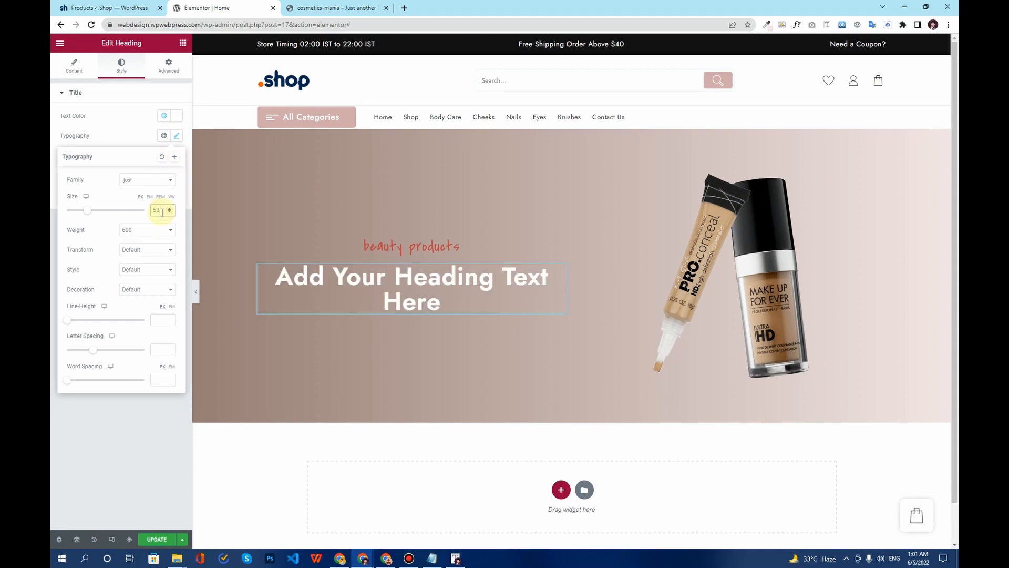
# Inspect the font size and weight of the "SKIN CARE" heading on the reference page again.
pyautogui.click(315, 8)
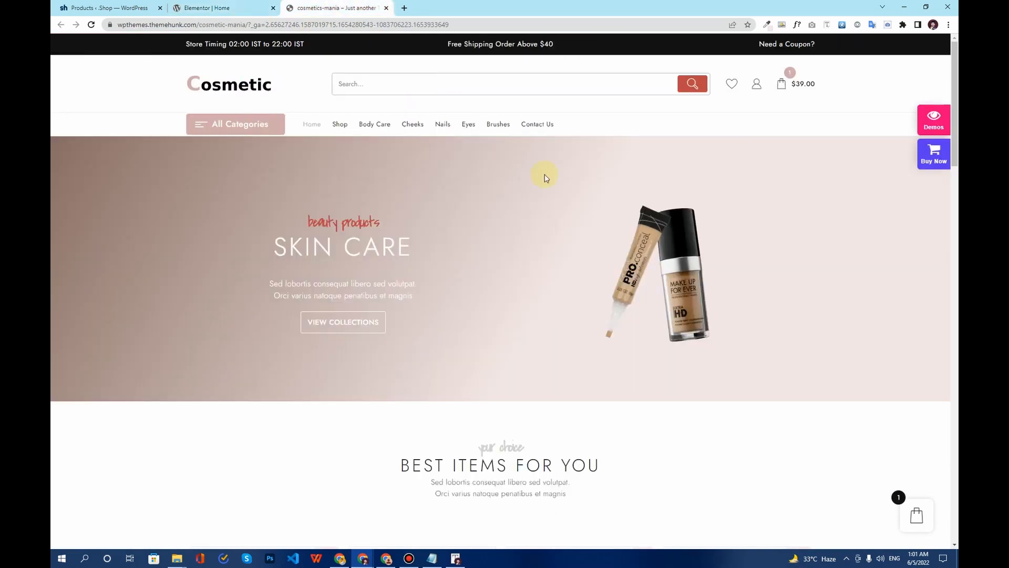
pyautogui.click(828, 25)
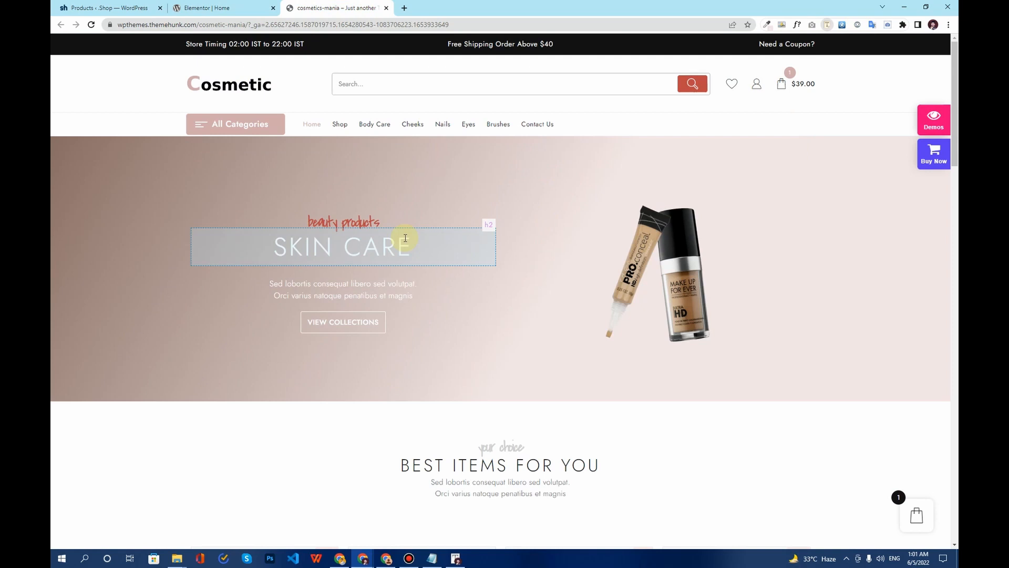
pyautogui.click(349, 251)
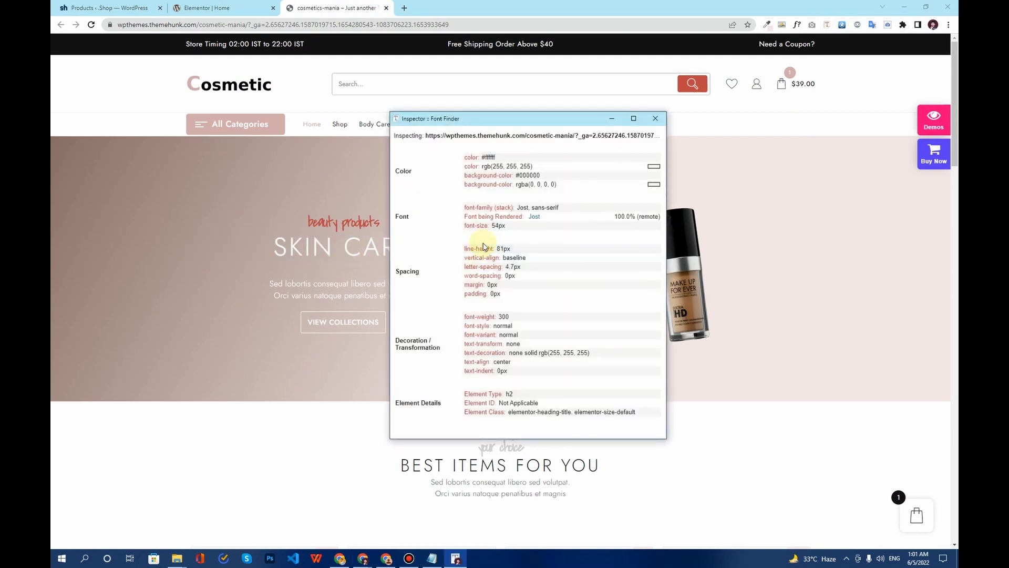
pyautogui.click(655, 119)
# Set the second heading's font size to 54 px and its weight to 300.
pyautogui.click(208, 8)
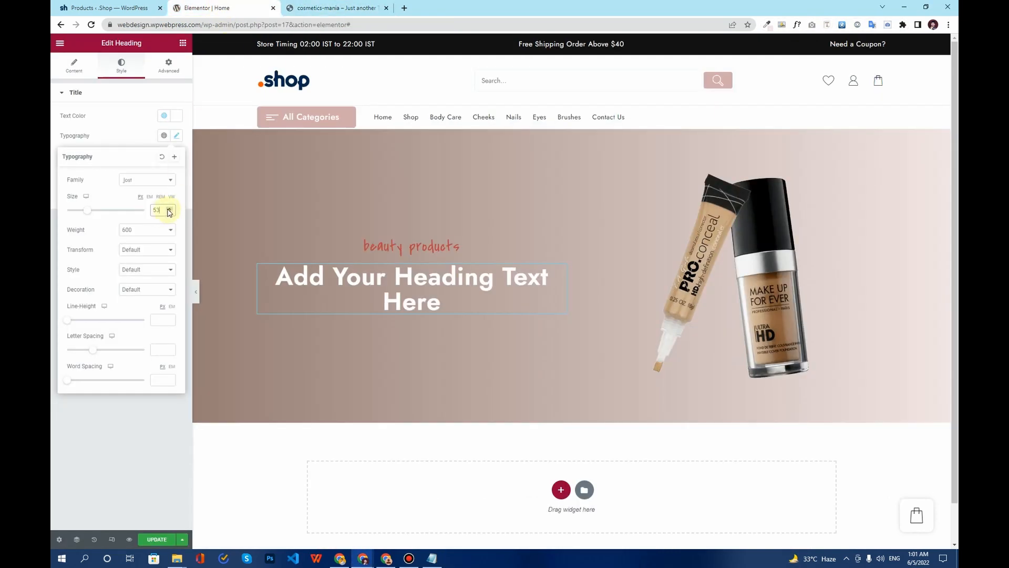
pyautogui.click(169, 211)
pyautogui.click(146, 230)
pyautogui.click(145, 259)
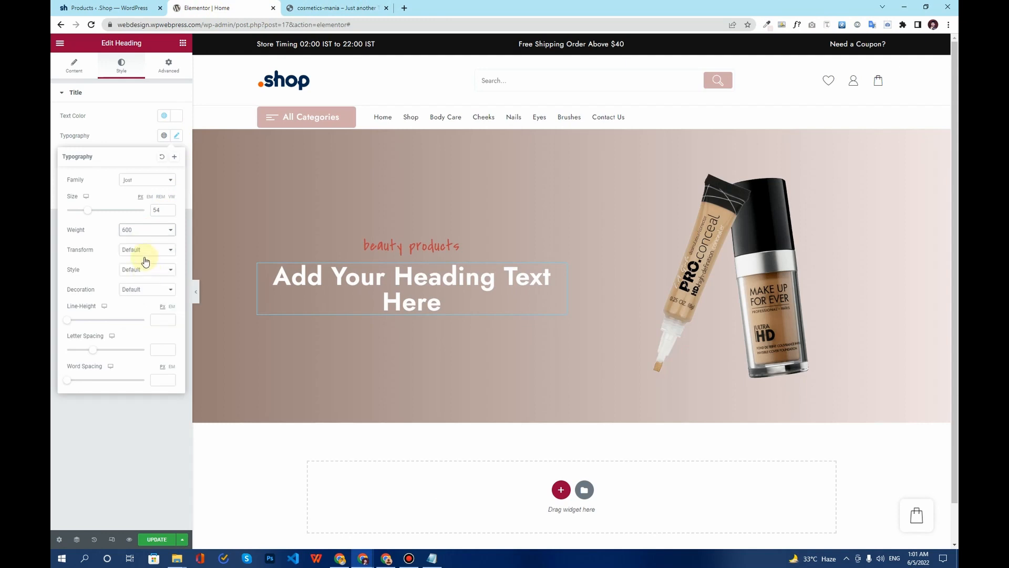
# Replace the second heading's placeholder title with "SKIN CARE", copied from the reference page.
pyautogui.click(327, 7)
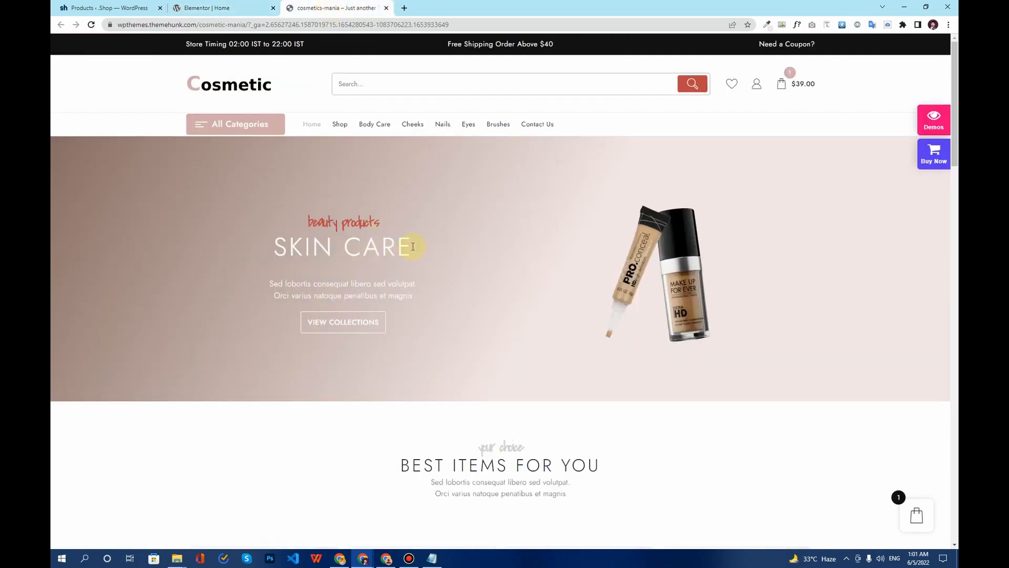
pyautogui.moveTo(413, 247); pyautogui.dragTo(278, 245)
pyautogui.hotkey('ctrl', 'c')
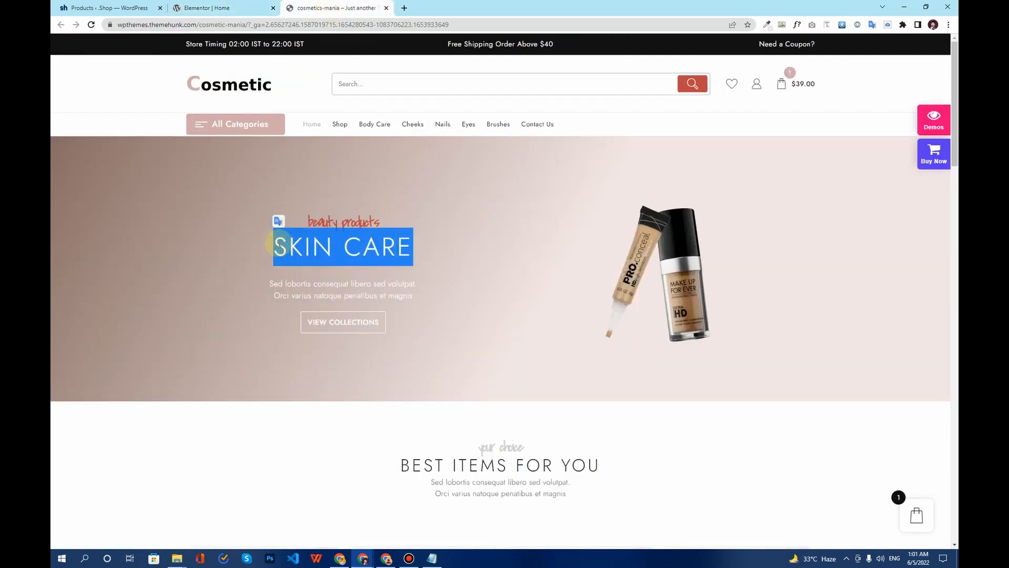
pyautogui.click(223, 7)
pyautogui.click(71, 79)
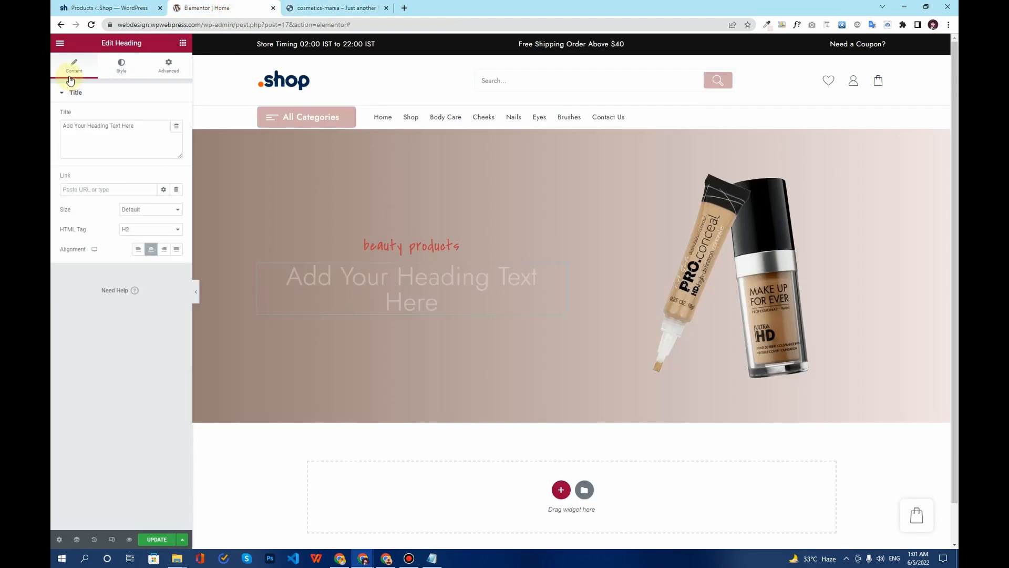
pyautogui.click(127, 135)
pyautogui.hotkey('ctrl', 'a')
pyautogui.hotkey('ctrl', 'v')
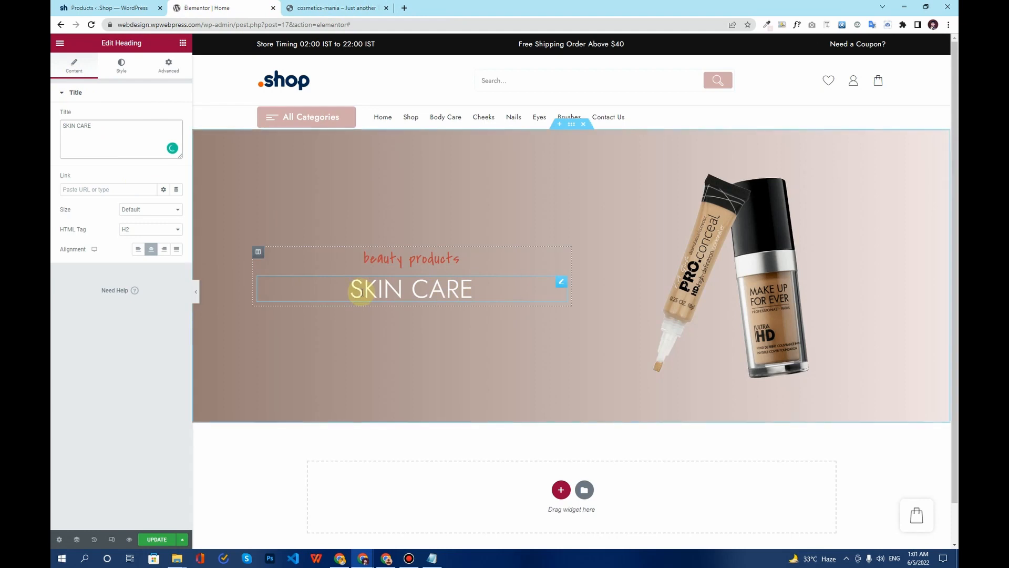
# Add a text editor widget below the "SKIN CARE" heading and inspect the colour, font, size and weight of the reference page's banner paragraph.
pyautogui.click(182, 43)
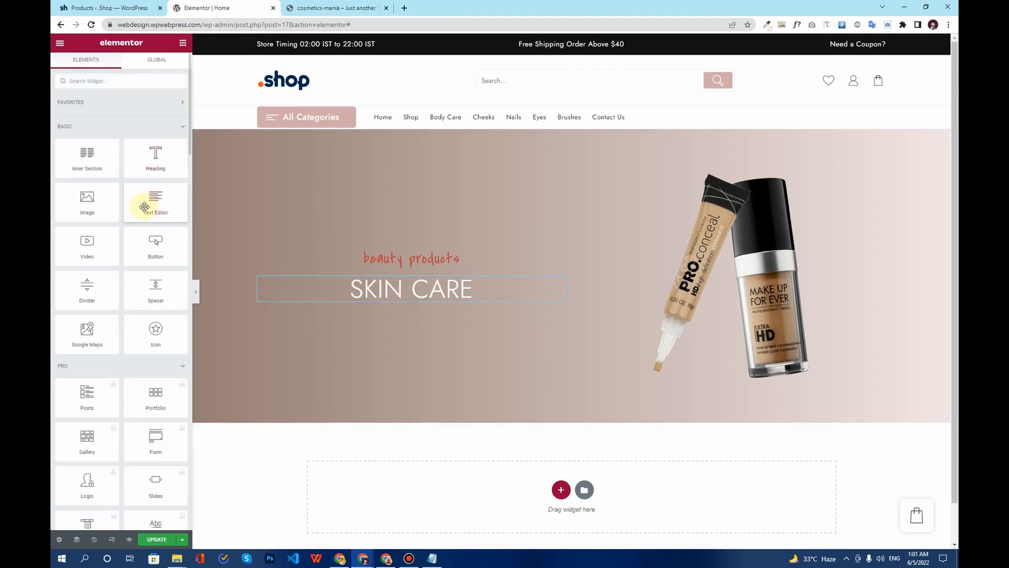
pyautogui.moveTo(144, 203); pyautogui.dragTo(420, 314)
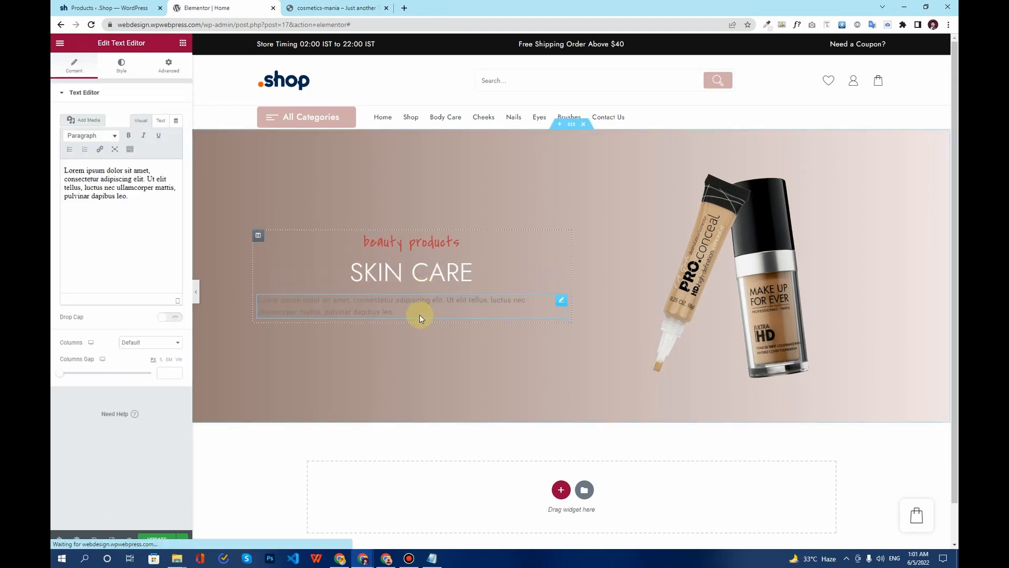
pyautogui.hotkey('ctrl', 'Tab')
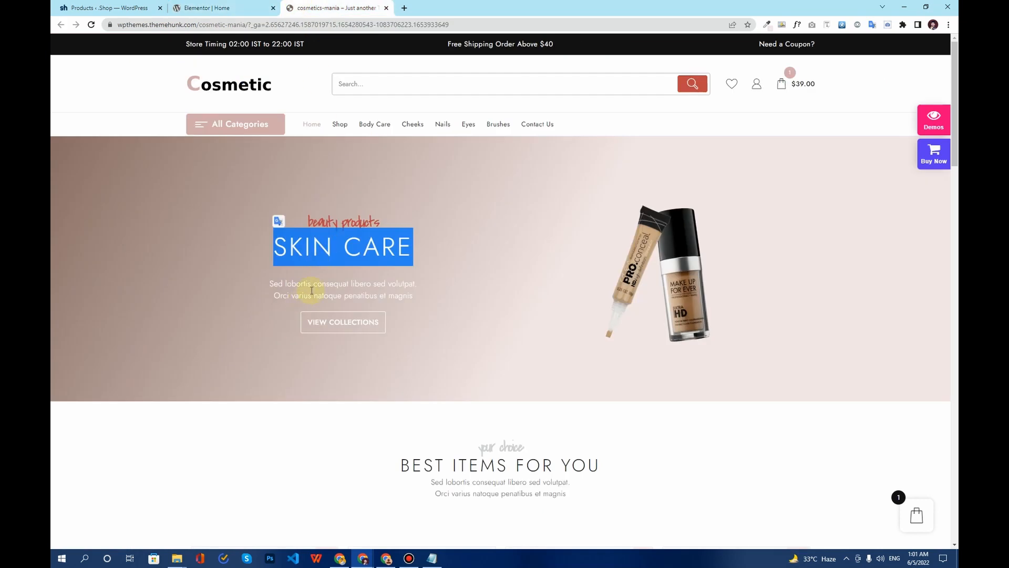
pyautogui.click(385, 297)
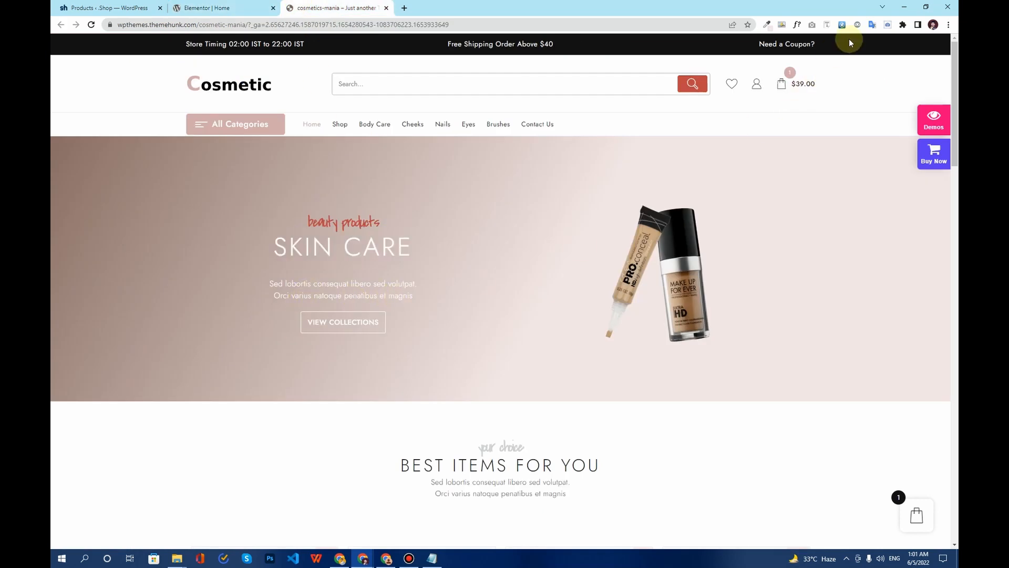
pyautogui.click(827, 24)
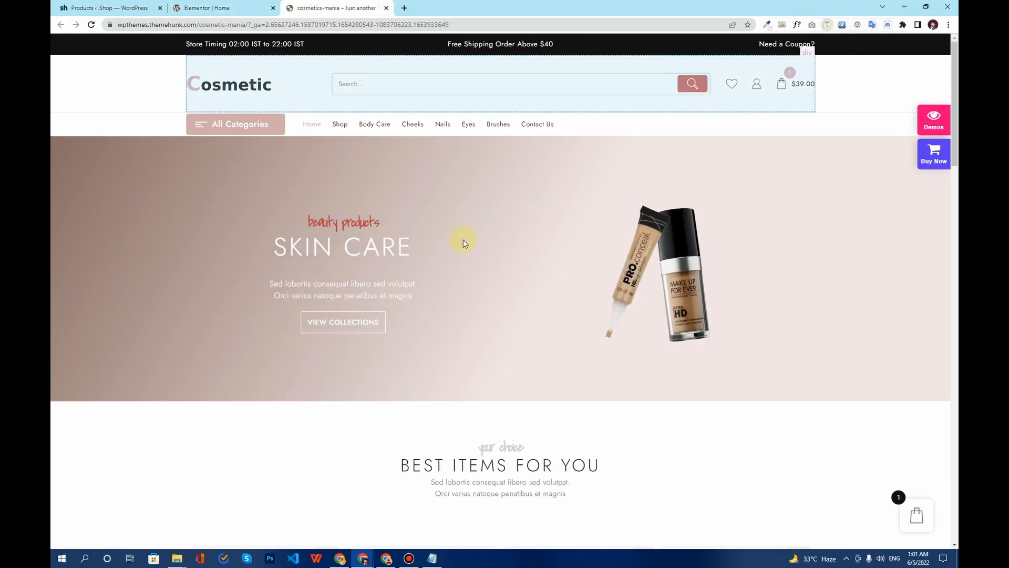
pyautogui.click(366, 293)
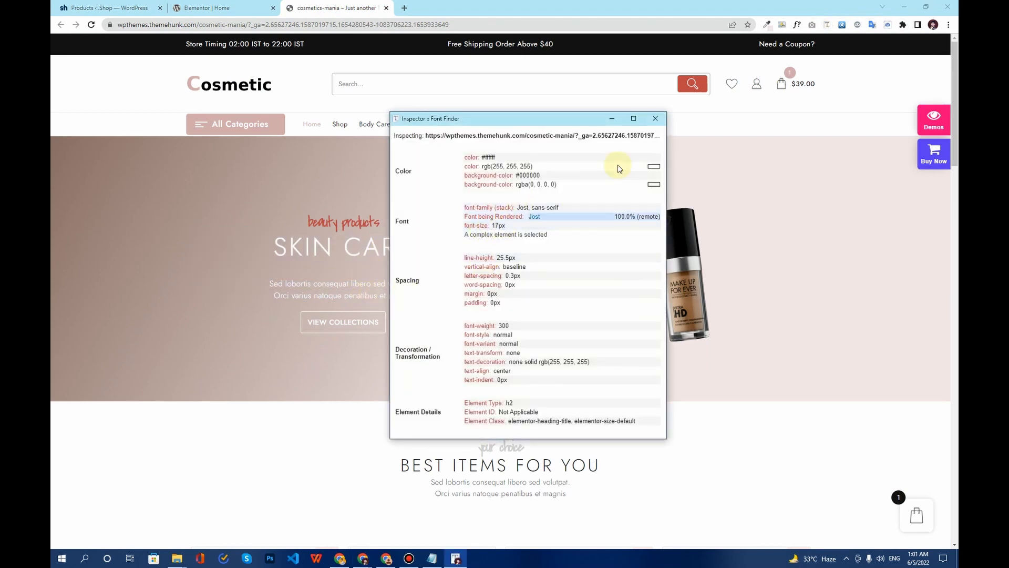
pyautogui.click(657, 121)
# Apply the global White colour to the new paragraph's text in Elementor.
pyautogui.click(206, 8)
pyautogui.click(122, 66)
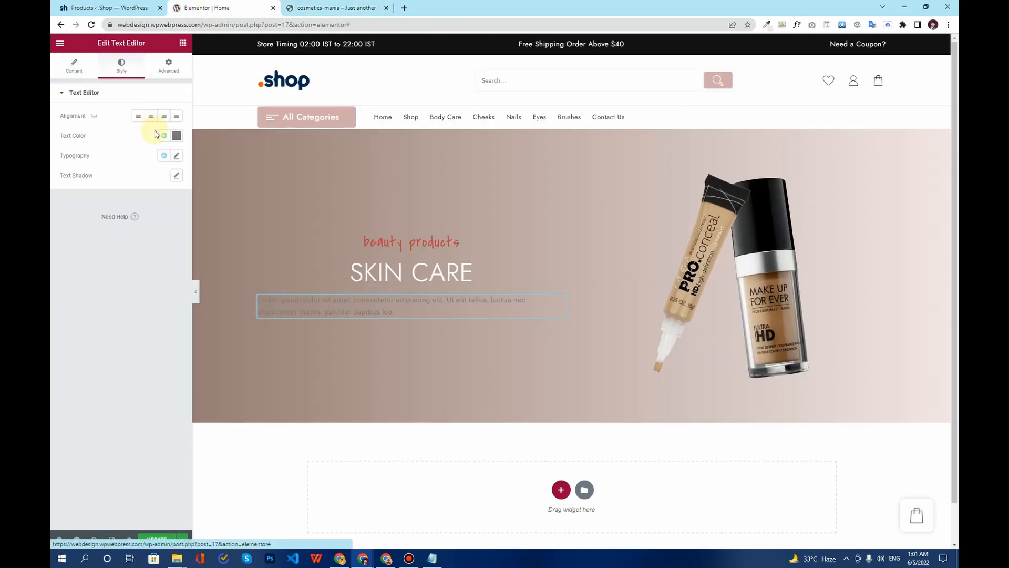
pyautogui.click(164, 135)
pyautogui.click(87, 260)
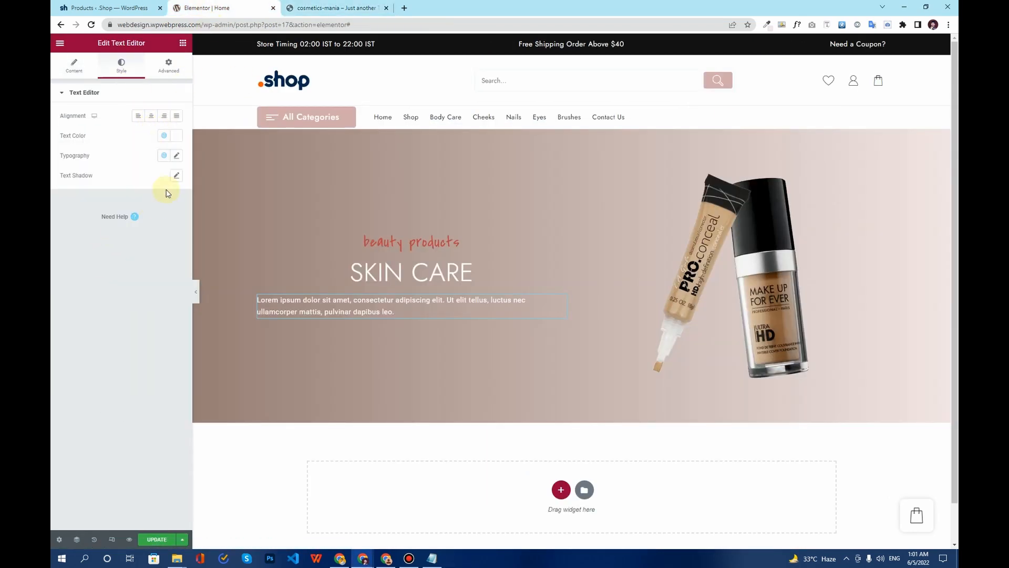
# Set the paragraph's typography to Jost, 17 px, weight 300, and centre its text.
pyautogui.click(176, 157)
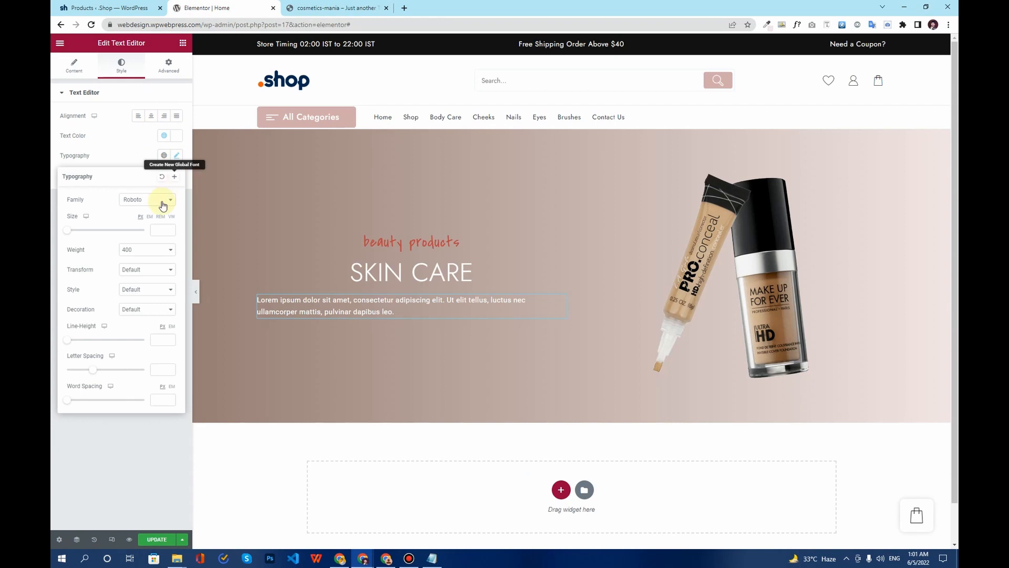
pyautogui.click(165, 156)
pyautogui.click(178, 158)
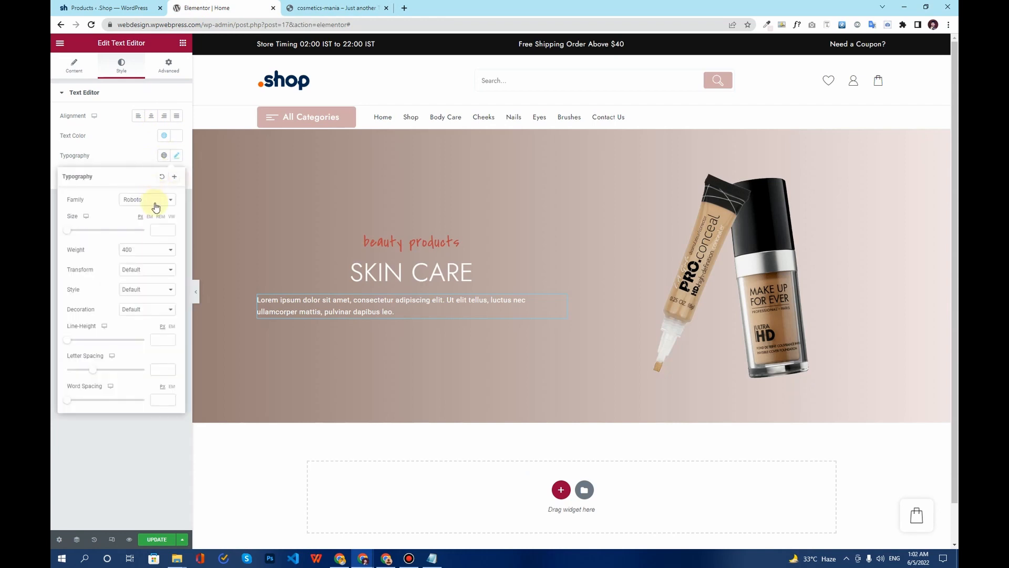
pyautogui.click(153, 200)
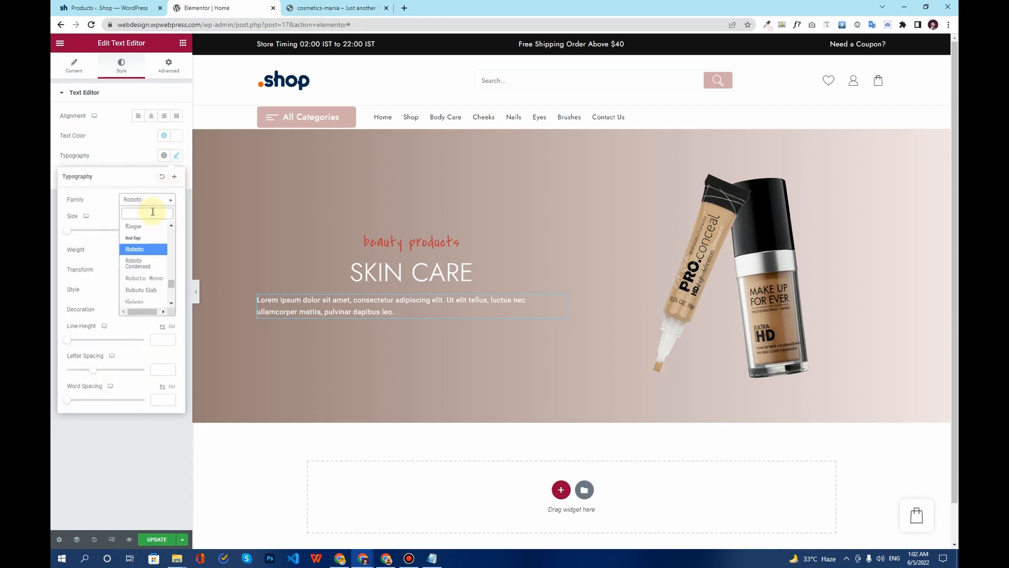
pyautogui.write('jost')
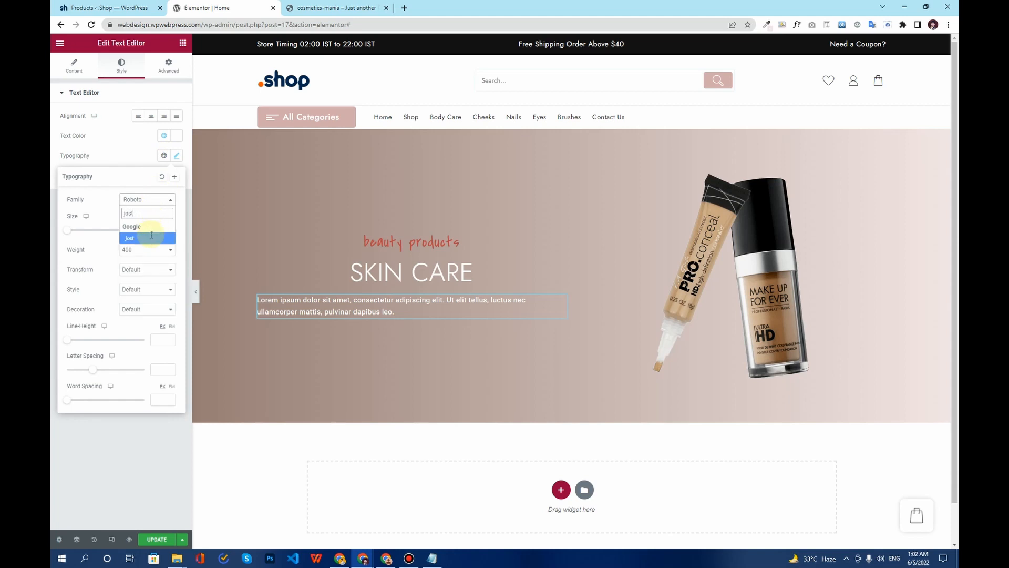
pyautogui.click(151, 237)
pyautogui.click(155, 229)
pyautogui.write('18')
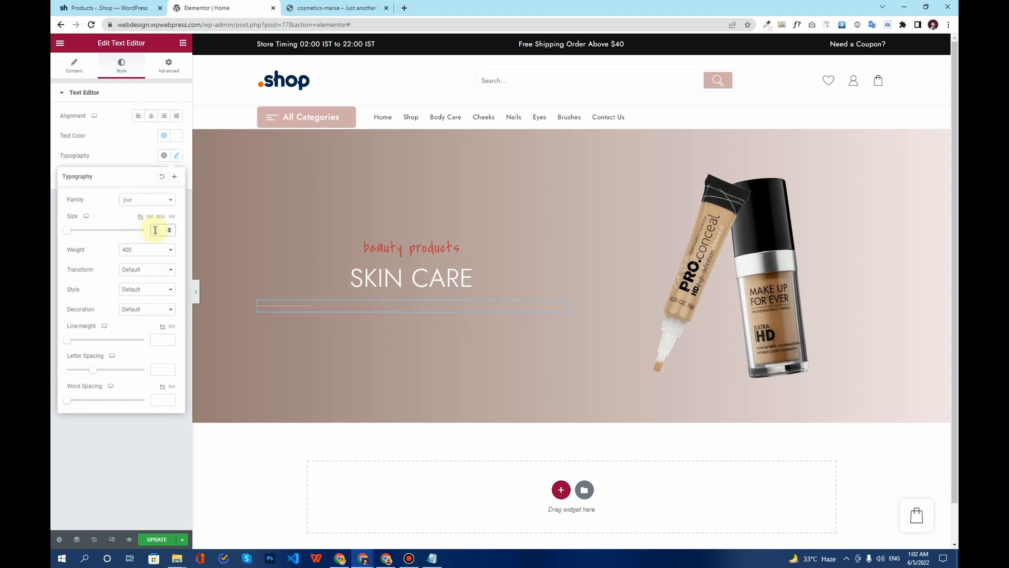
pyautogui.click(147, 253)
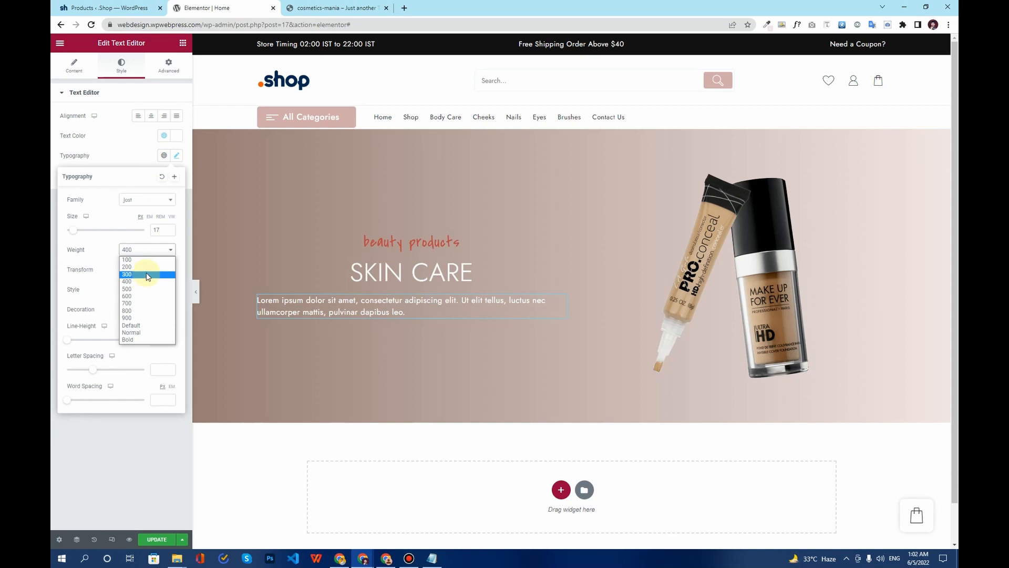
pyautogui.click(147, 274)
pyautogui.click(151, 115)
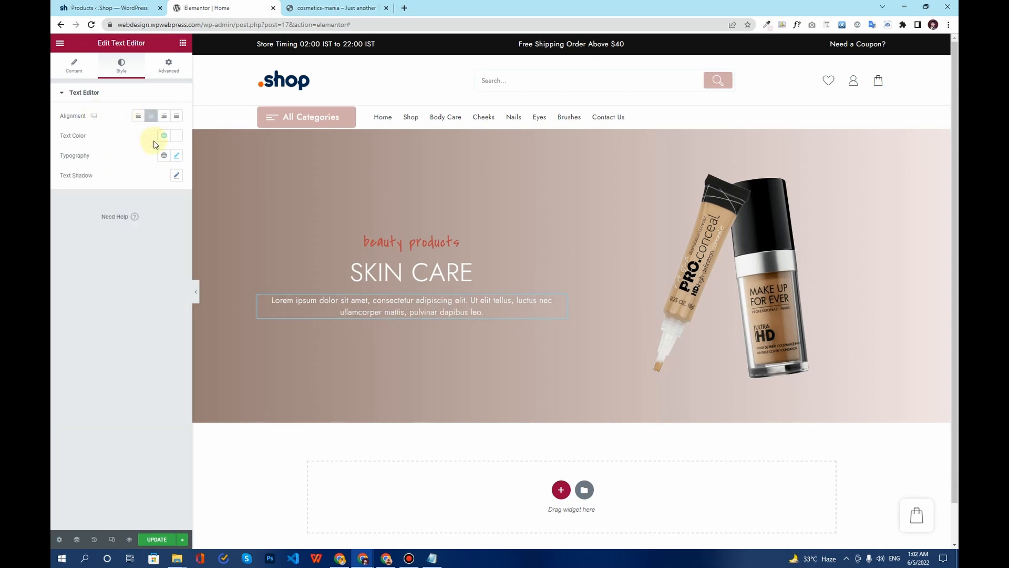
# Switch the banner paragraph's padding to percent and set its right and left padding to 14 %.
pyautogui.click(168, 70)
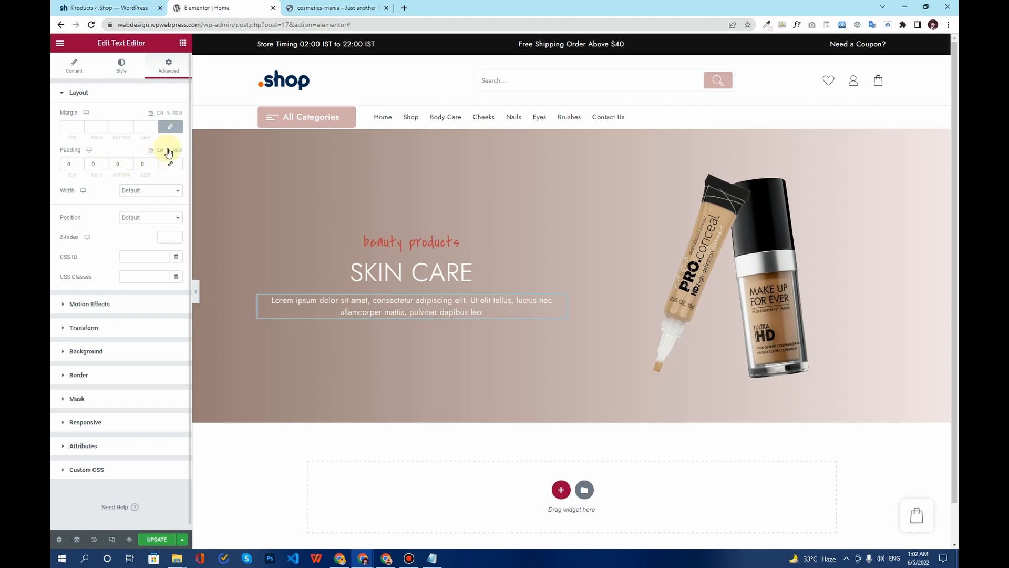
pyautogui.click(168, 151)
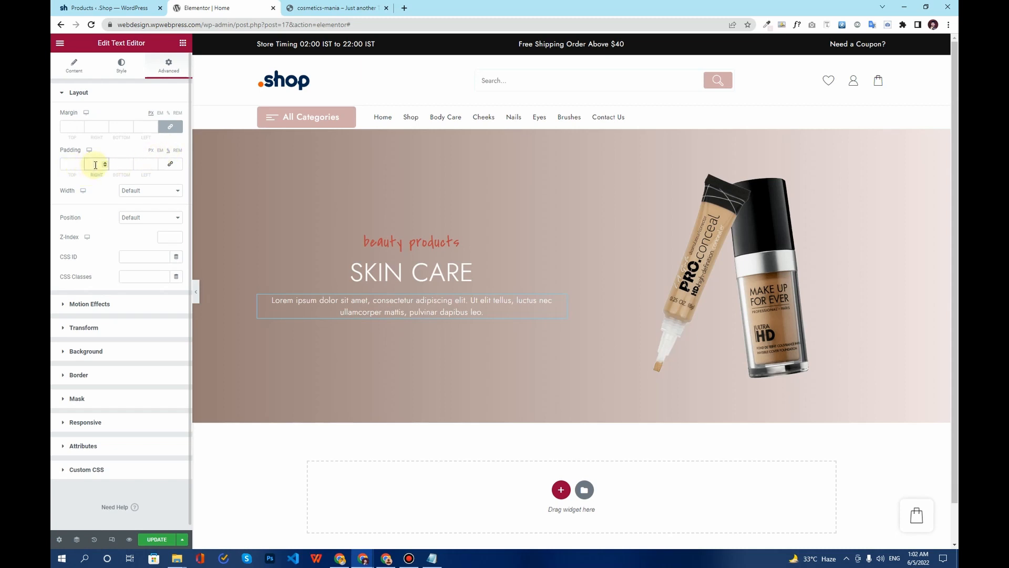
pyautogui.click(95, 164)
pyautogui.write('44')
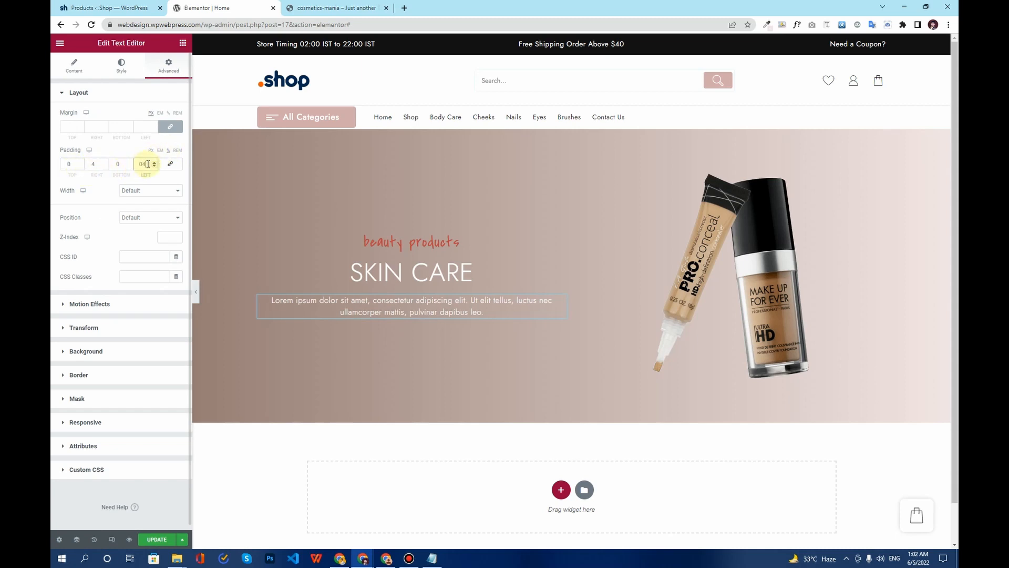
pyautogui.click(93, 164)
pyautogui.write('1')
pyautogui.write('1')
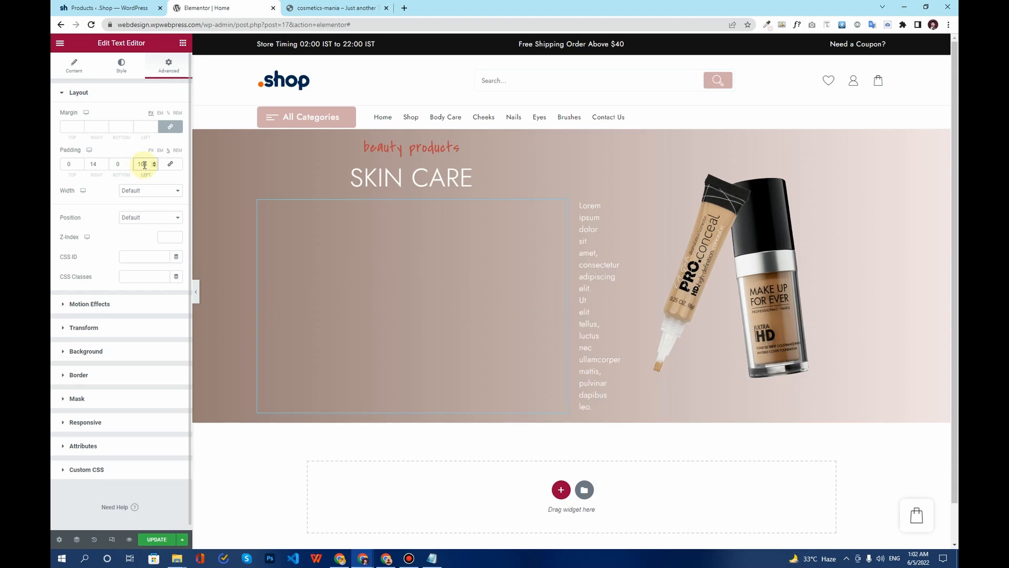
pyautogui.press('BackSpace')
pyautogui.press('BackSpace')
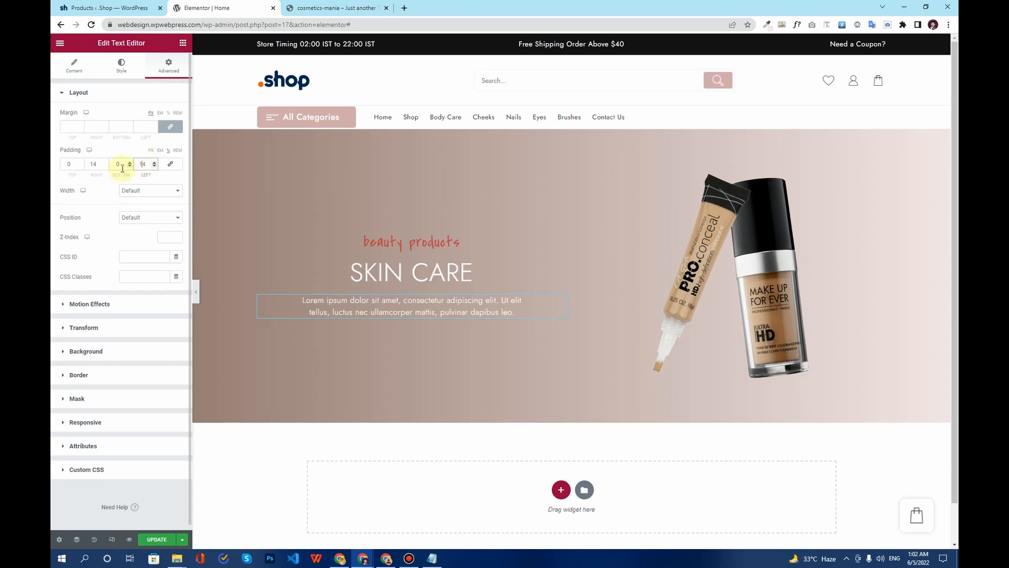
# Increase the banner paragraph's right and left padding to 20 % each.
pyautogui.moveTo(98, 165); pyautogui.dragTo(88, 165)
pyautogui.write('20')
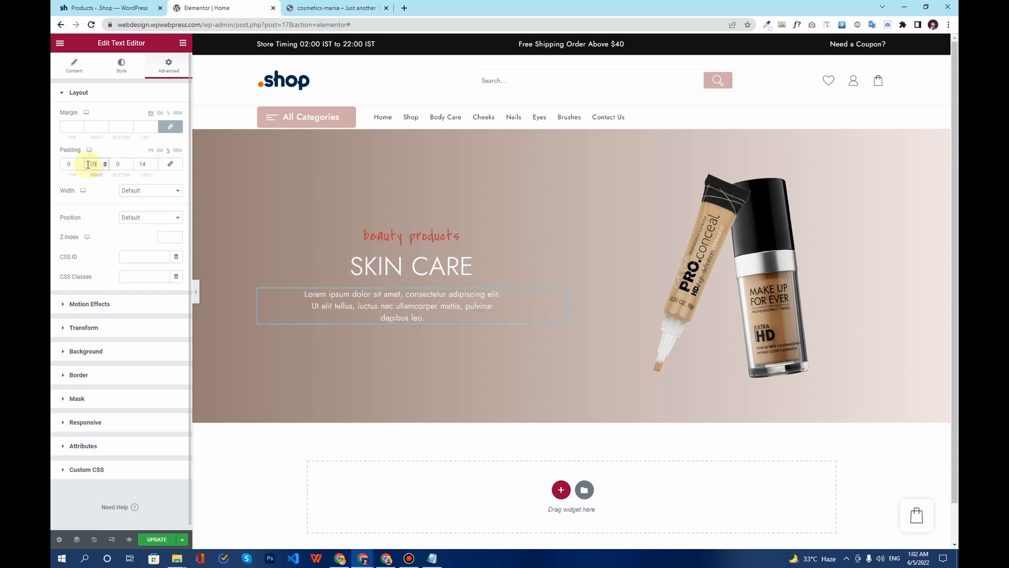
pyautogui.moveTo(143, 165); pyautogui.dragTo(141, 164)
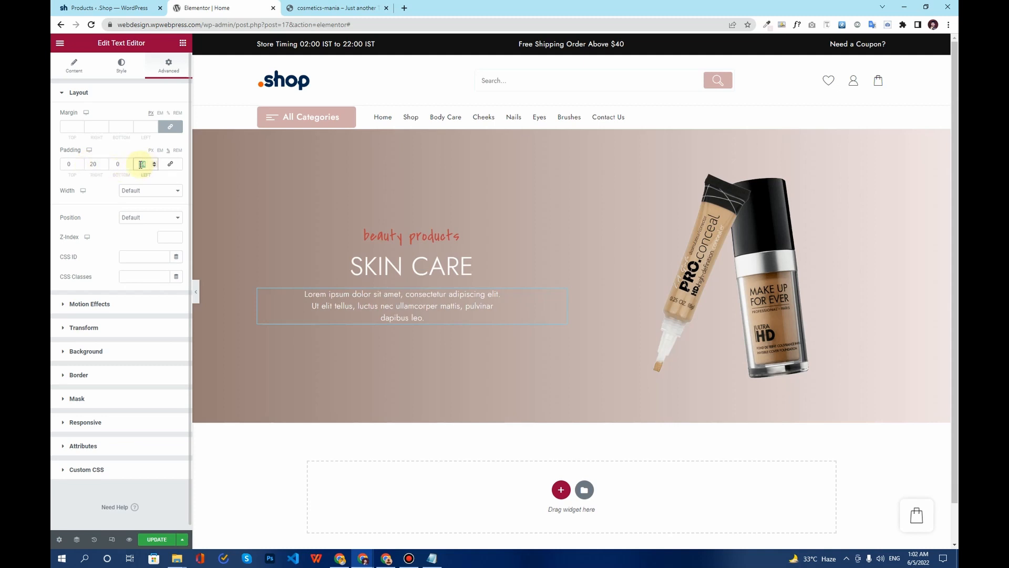
pyautogui.write('20')
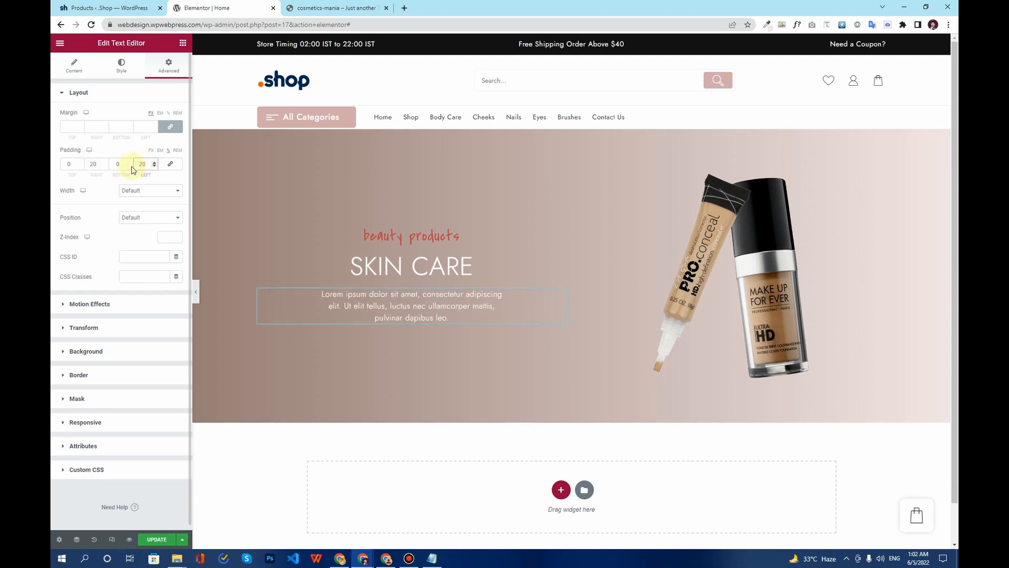
# Reduce the "SKIN CARE" heading's top margin to a small negative pixel value.
pyautogui.click(560, 263)
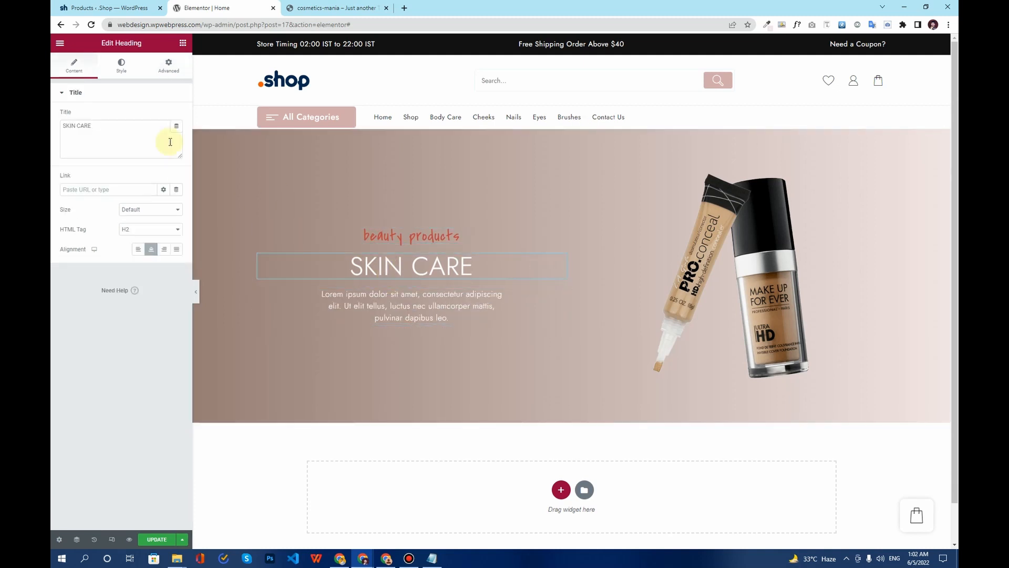
pyautogui.click(168, 65)
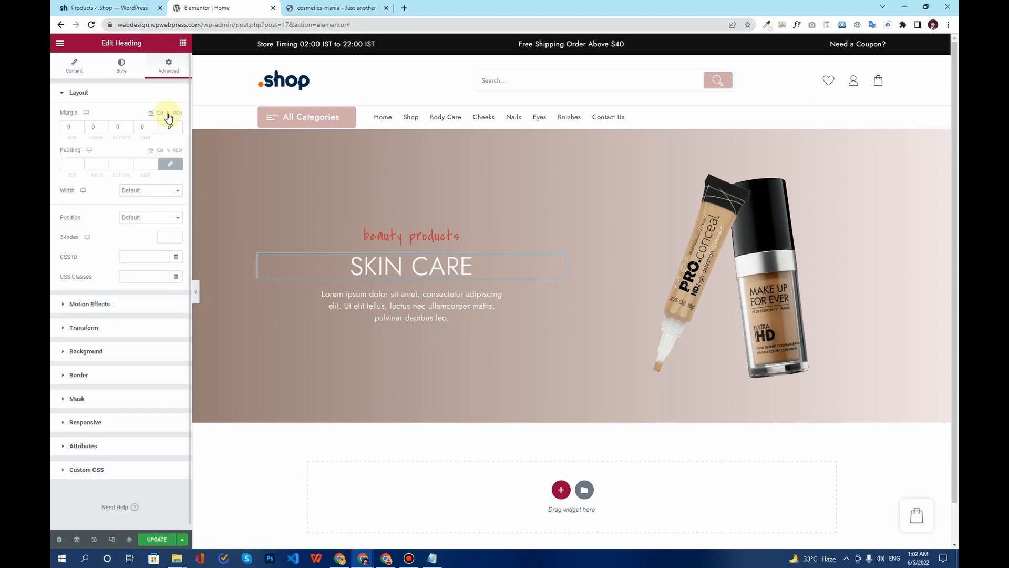
pyautogui.click(79, 130)
pyautogui.click(79, 129)
pyautogui.click(79, 129)
pyautogui.click(80, 129)
pyautogui.click(79, 129)
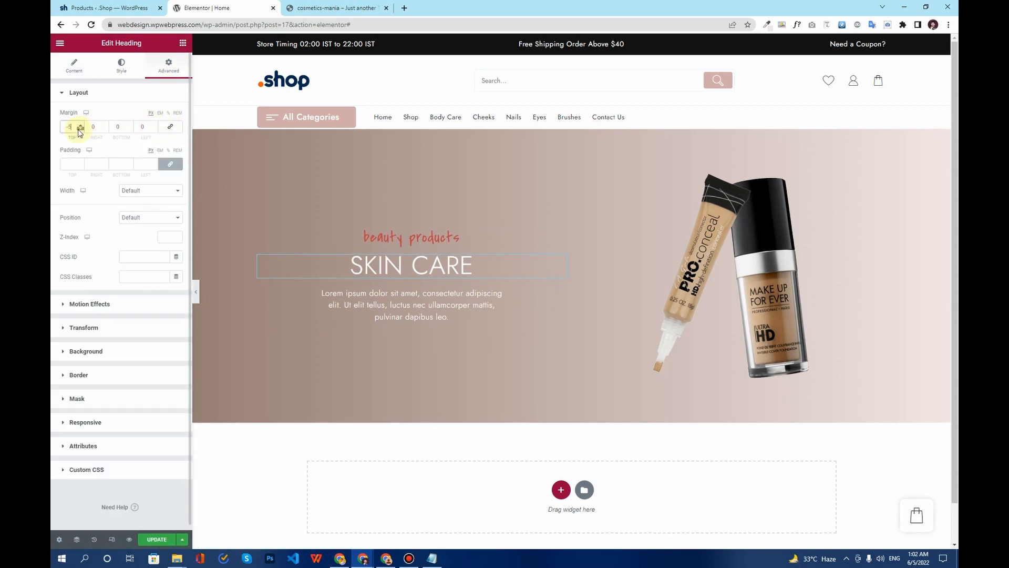
pyautogui.click(79, 130)
pyautogui.click(79, 129)
pyautogui.click(80, 129)
# Insert a spacer between the "SKIN CARE" heading and the paragraph and set its space to 10 px.
pyautogui.click(183, 43)
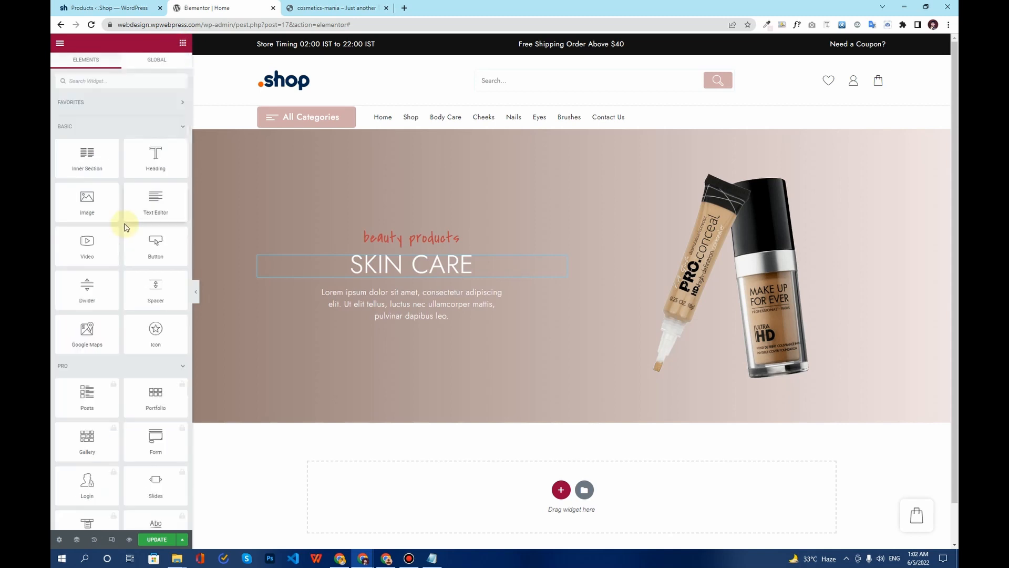
pyautogui.moveTo(156, 290); pyautogui.dragTo(347, 286)
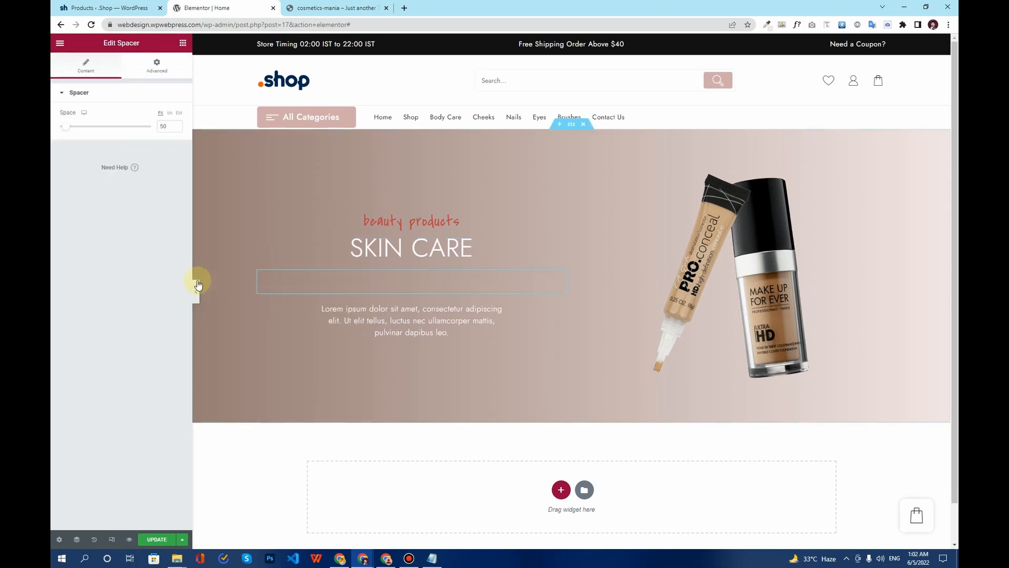
pyautogui.moveTo(66, 132); pyautogui.dragTo(56, 132)
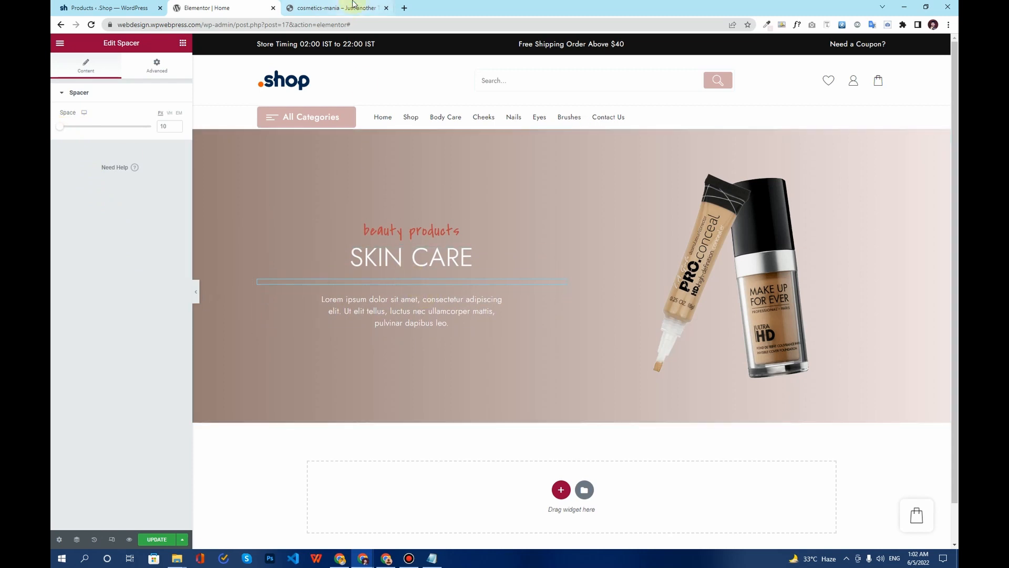
# Check the reference banner, and add a button widget below the paragraph, centred and in Medium size.
pyautogui.click(320, 8)
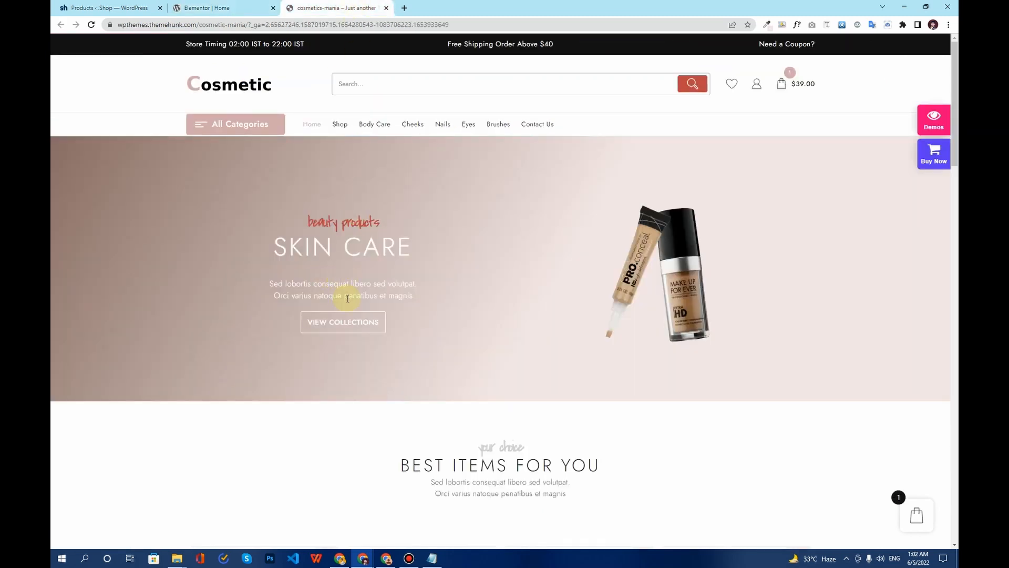
pyautogui.click(241, 7)
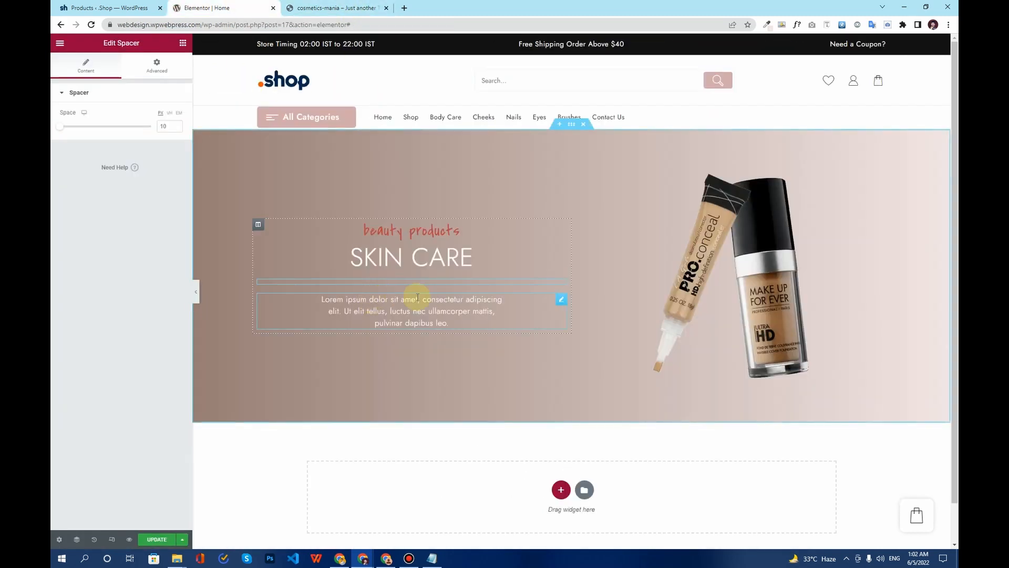
pyautogui.click(183, 42)
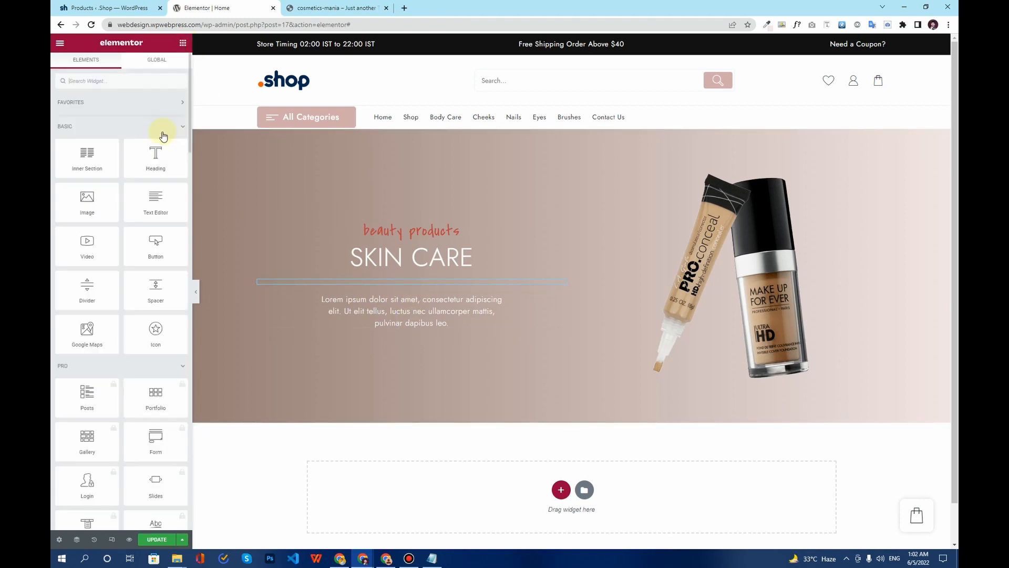
pyautogui.moveTo(153, 247); pyautogui.dragTo(406, 326)
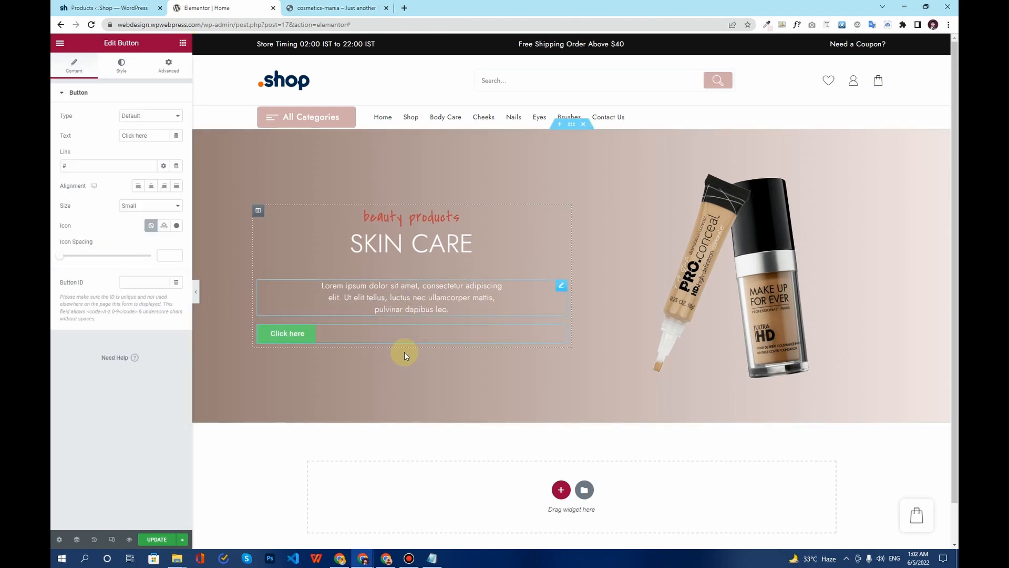
pyautogui.click(152, 186)
pyautogui.click(149, 206)
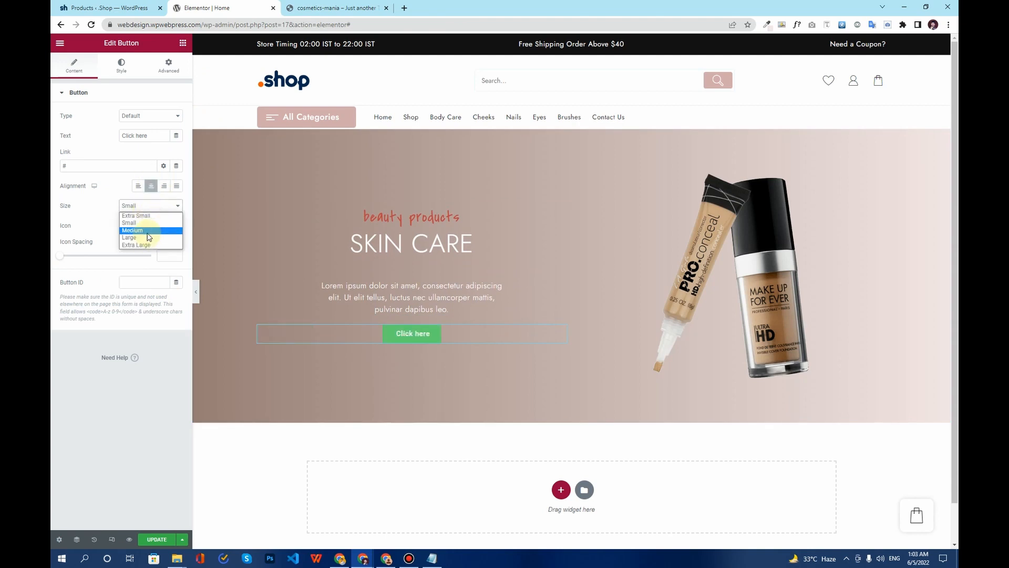
pyautogui.click(148, 233)
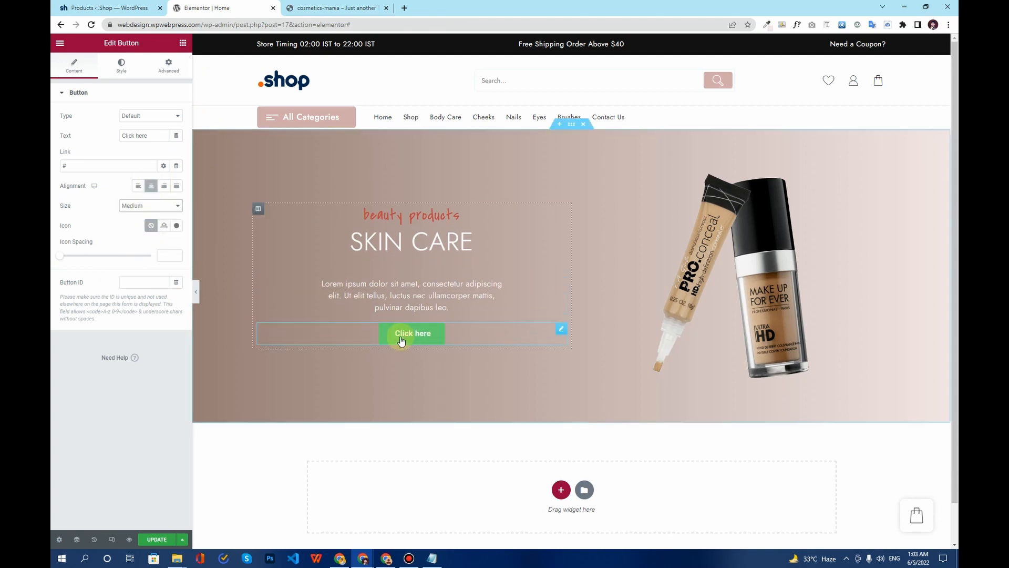
# Check the reference page's button and make the new button's background fully transparent white (#FFFFFF00).
pyautogui.click(301, 6)
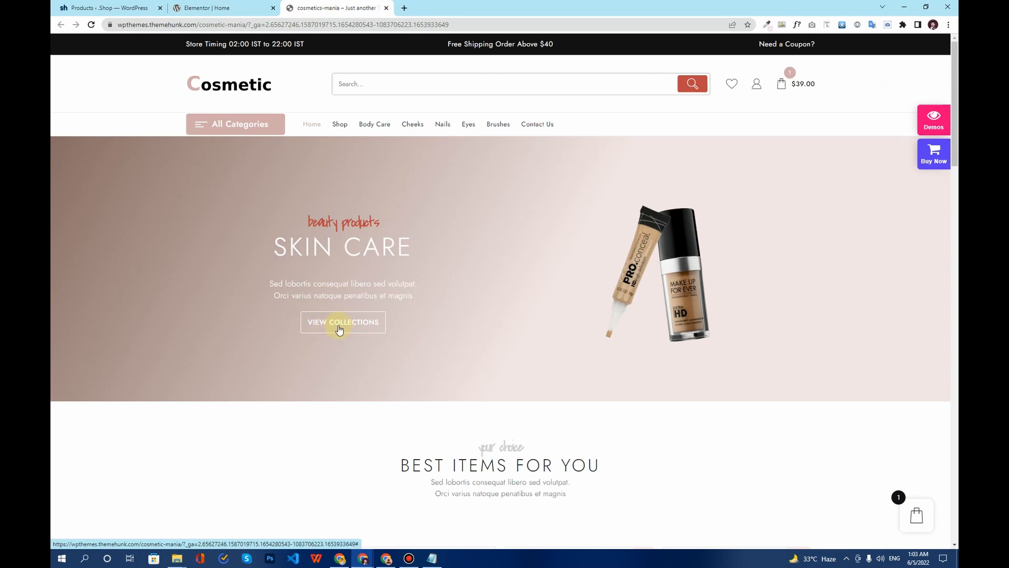
pyautogui.click(224, 7)
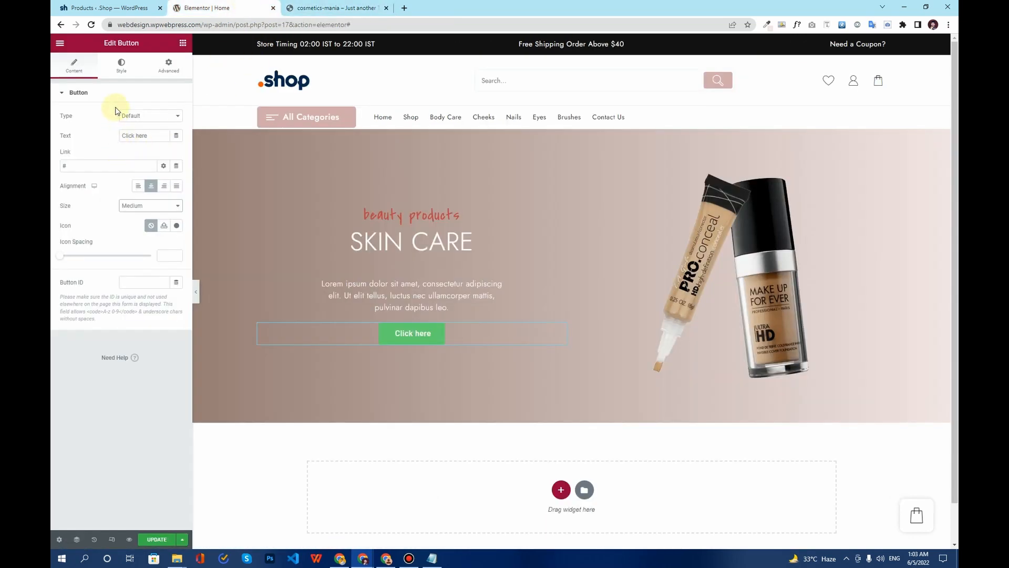
pyautogui.click(122, 64)
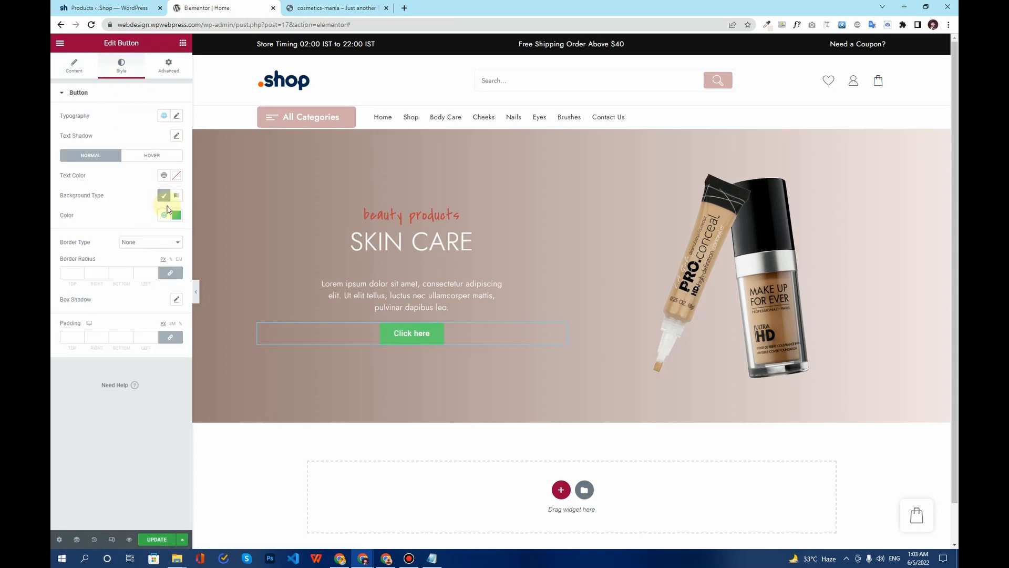
pyautogui.click(175, 221)
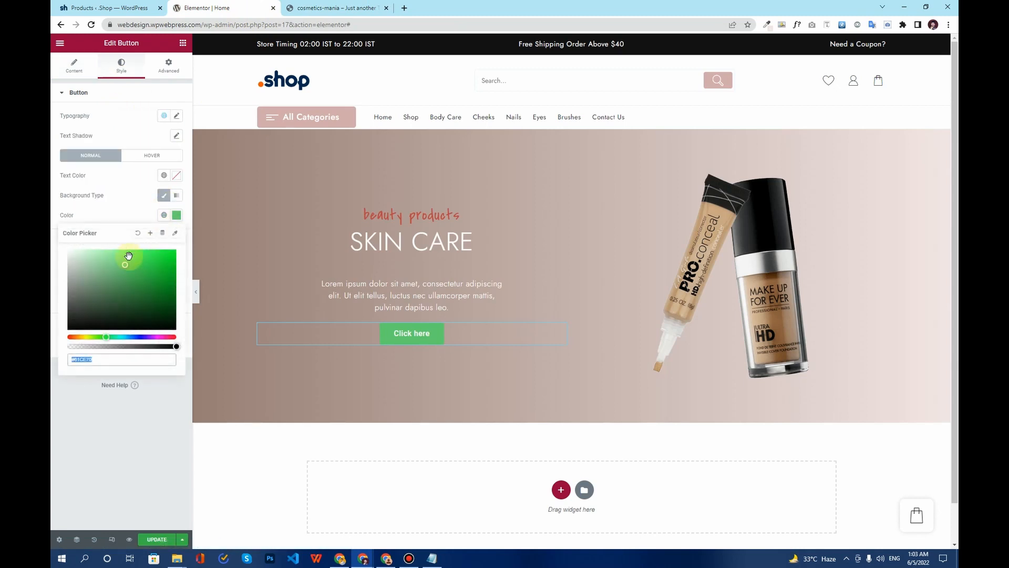
pyautogui.moveTo(104, 263); pyautogui.dragTo(60, 241)
pyautogui.click(140, 221)
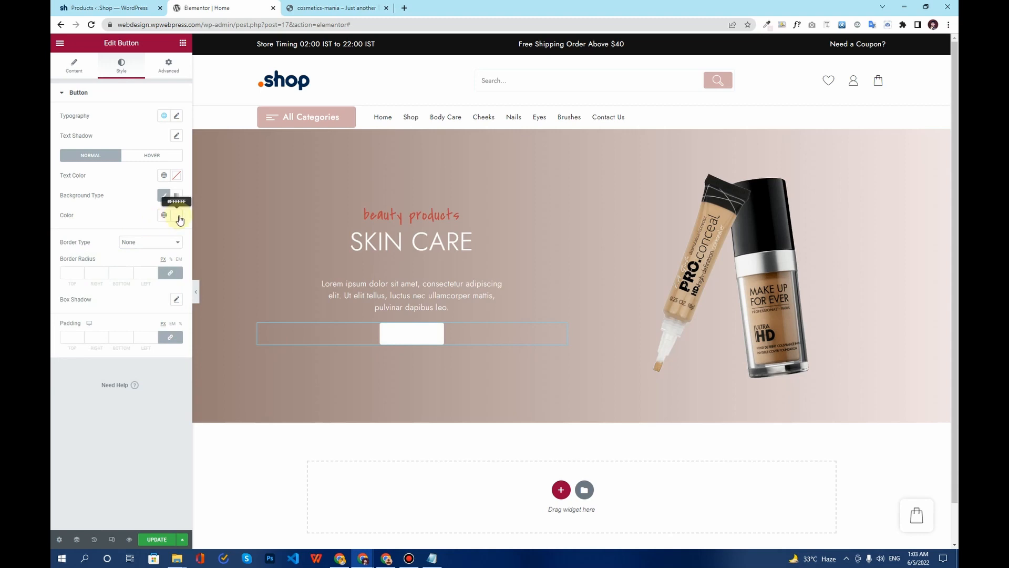
pyautogui.click(176, 215)
pyautogui.moveTo(110, 346); pyautogui.dragTo(62, 347)
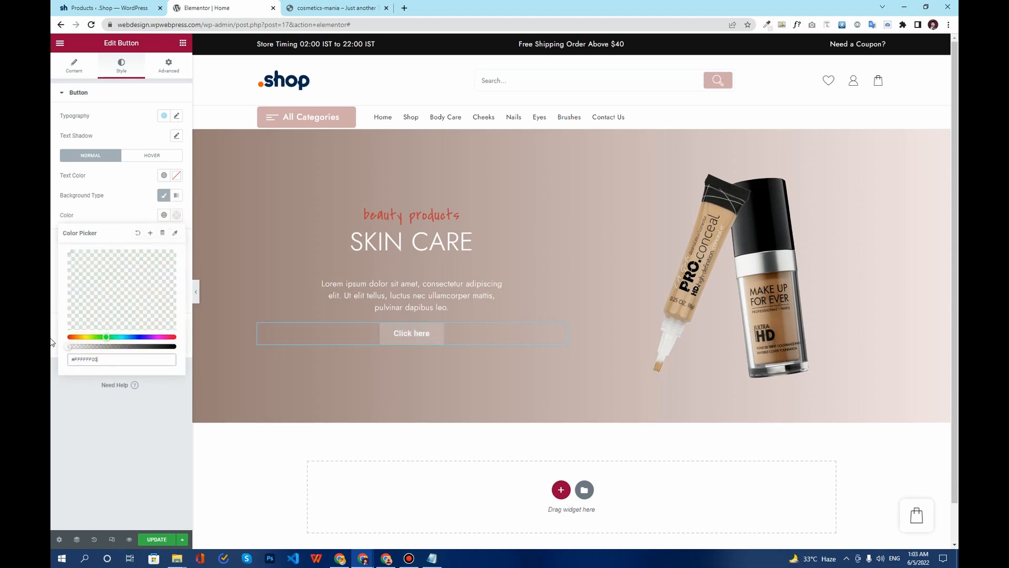
pyautogui.click(120, 200)
# Give the button a solid border in the global White colour, 1 px wide on all sides.
pyautogui.click(138, 242)
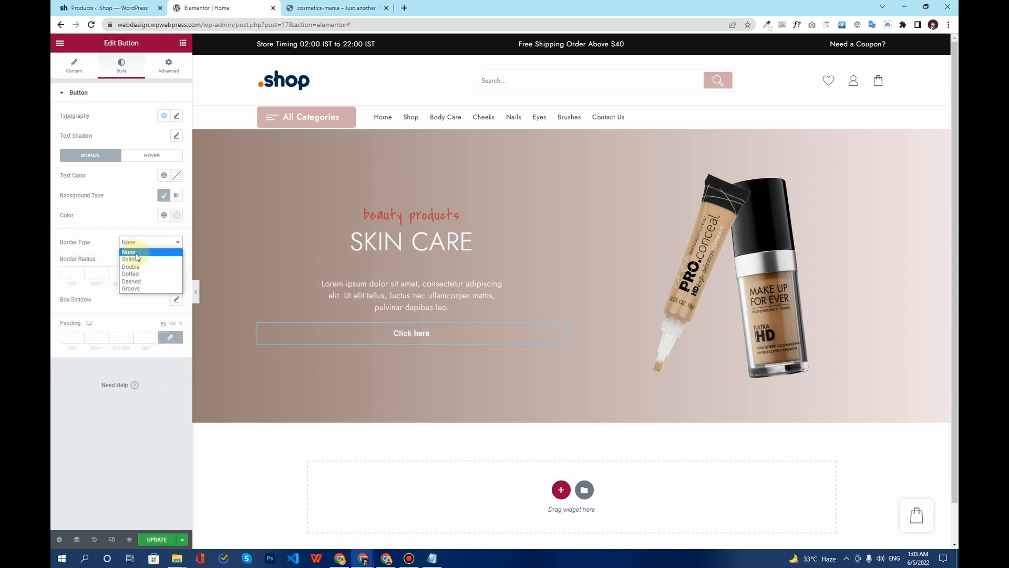
pyautogui.click(134, 259)
pyautogui.click(177, 299)
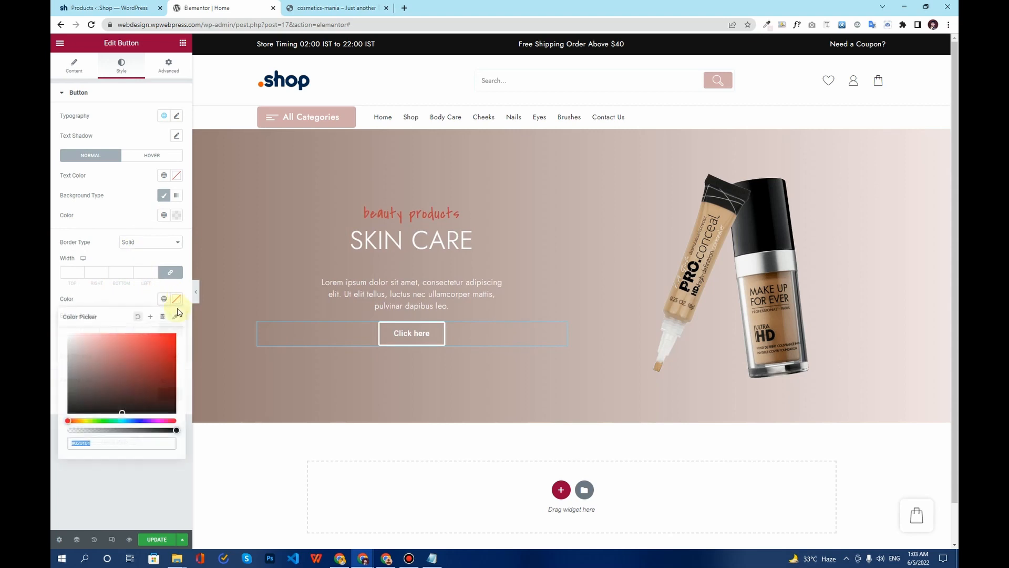
pyautogui.click(164, 298)
pyautogui.click(106, 424)
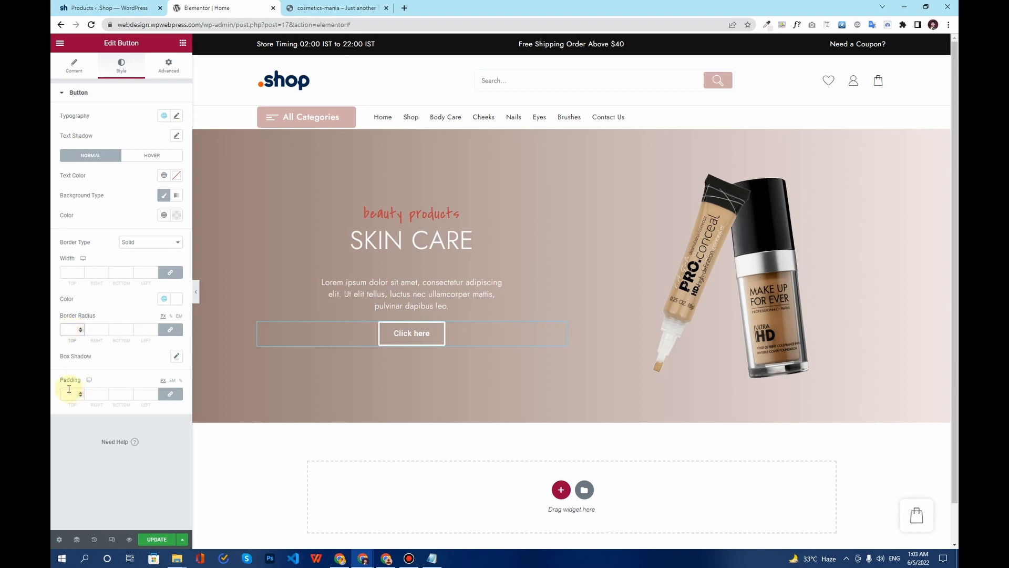
pyautogui.click(72, 271)
pyautogui.write('1')
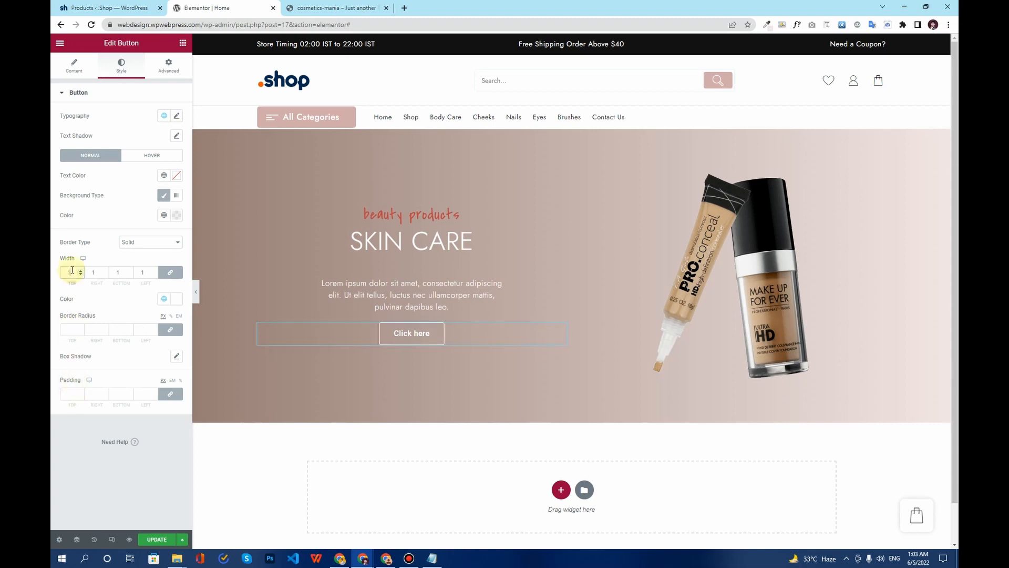
# Check the reference banner's button and change the button text to "View Collections".
pyautogui.click(315, 8)
pyautogui.click(273, 4)
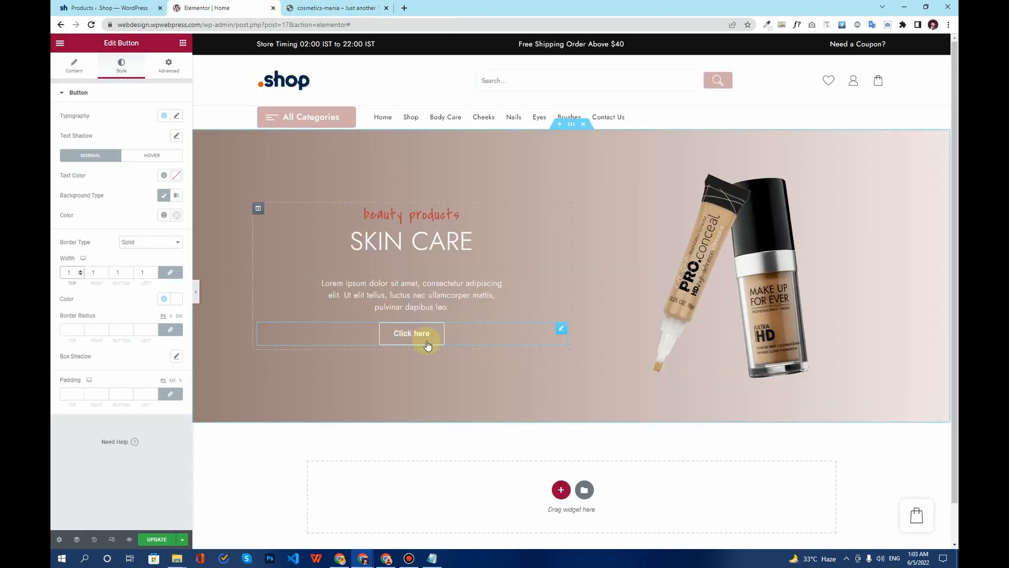
pyautogui.click(87, 79)
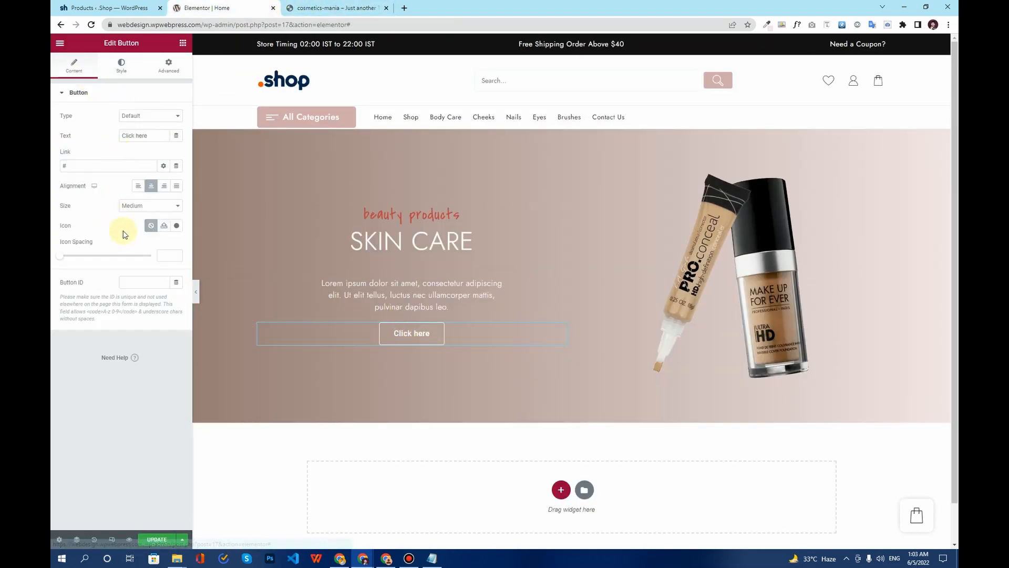
pyautogui.click(315, 8)
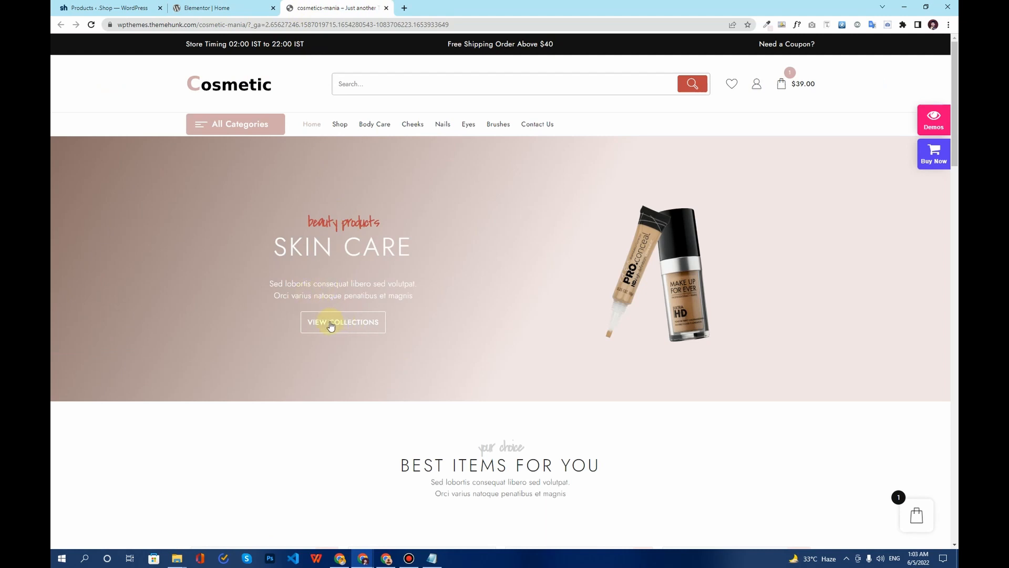
pyautogui.click(221, 8)
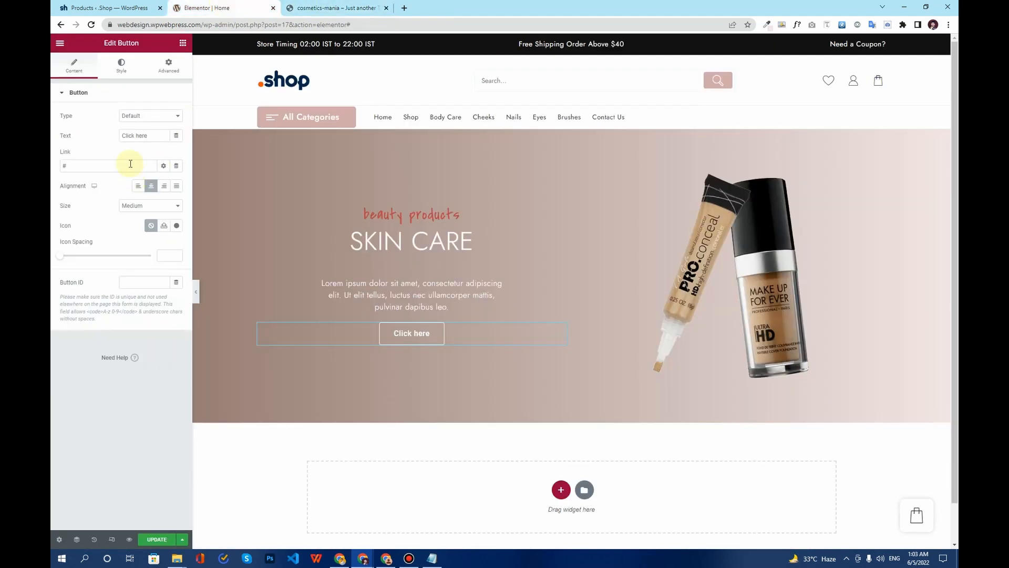
pyautogui.moveTo(150, 135); pyautogui.dragTo(109, 136)
pyautogui.write('Vie')
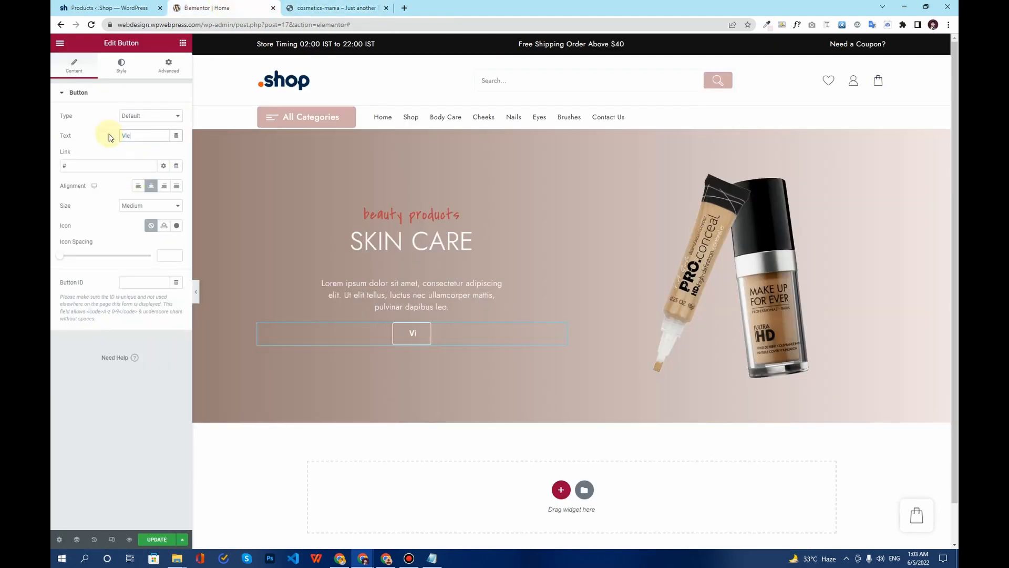
pyautogui.write('w Collections')
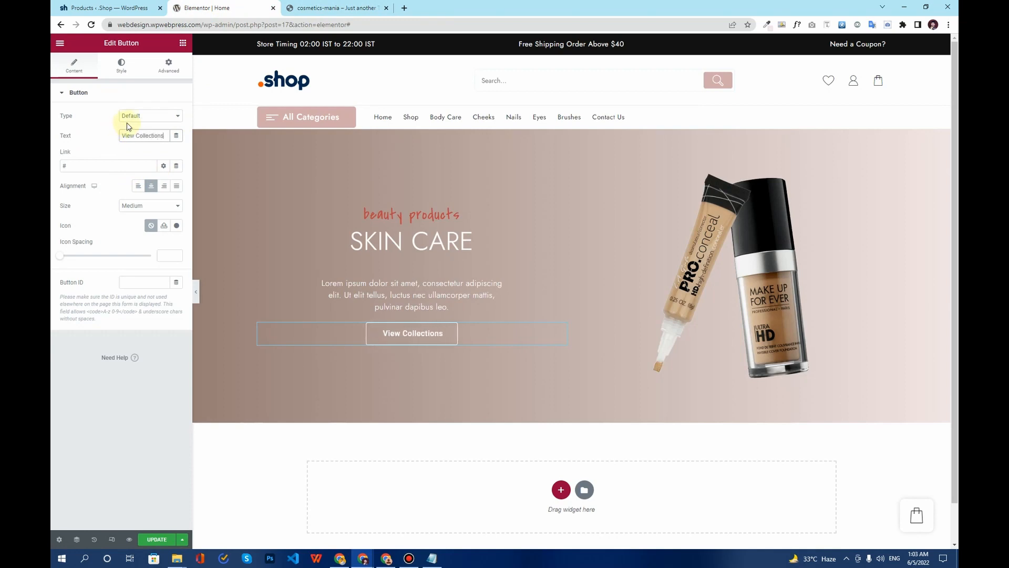
# Inspect the font of the reference page's button and set the new button's typography to Jost at 15 px.
pyautogui.click(329, 8)
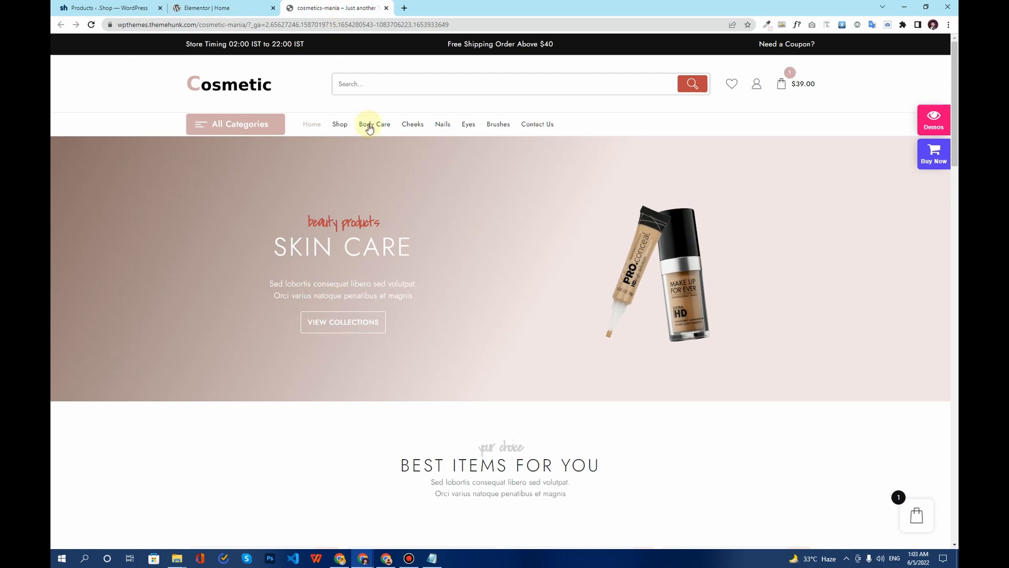
pyautogui.click(827, 25)
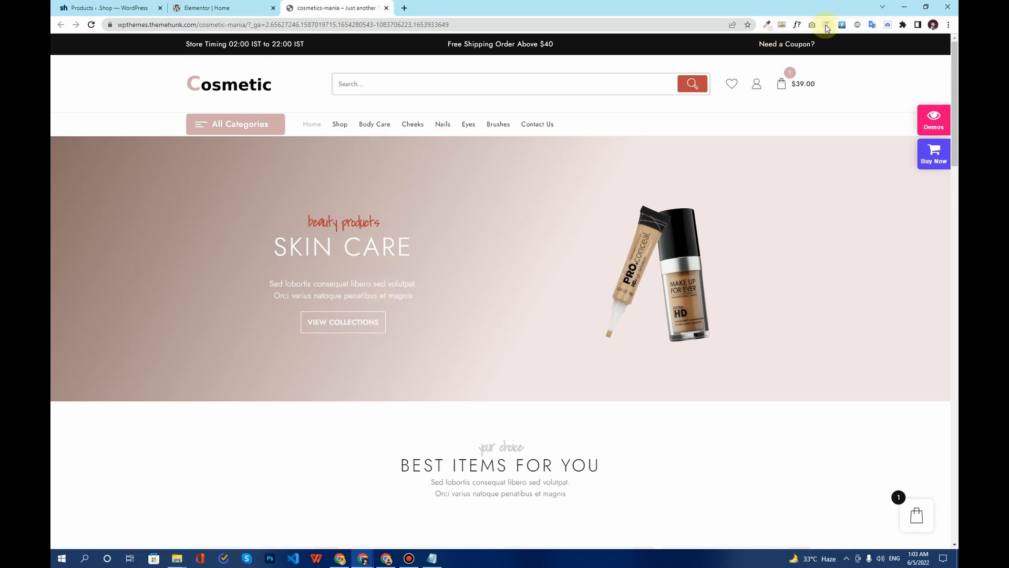
pyautogui.click(357, 321)
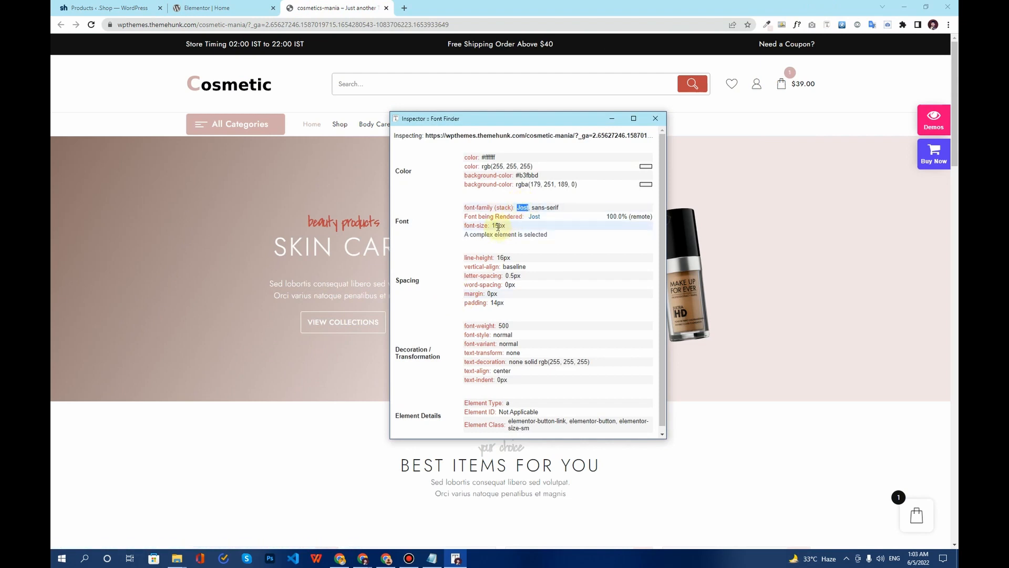
pyautogui.click(210, 8)
pyautogui.click(176, 117)
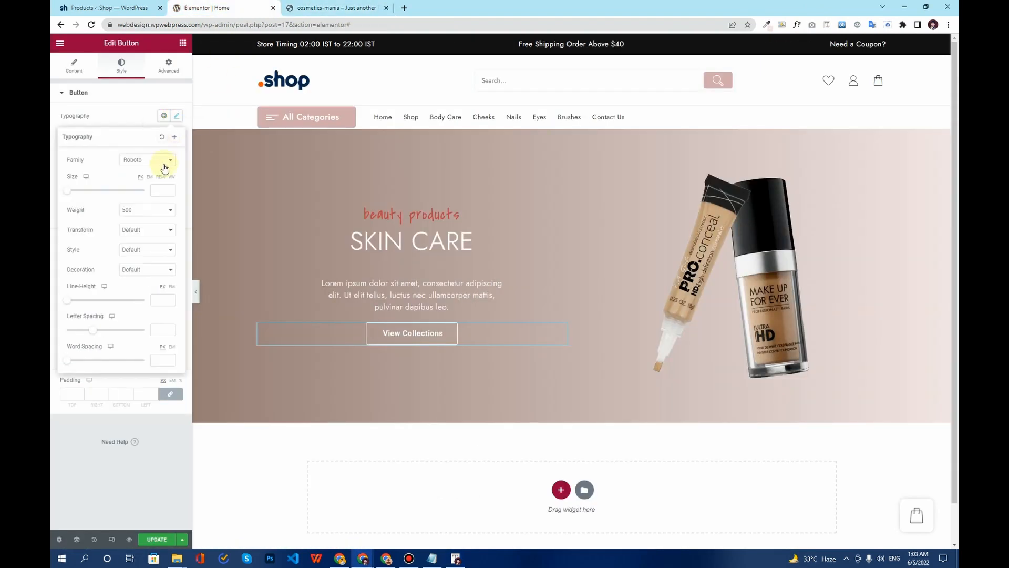
pyautogui.click(164, 168)
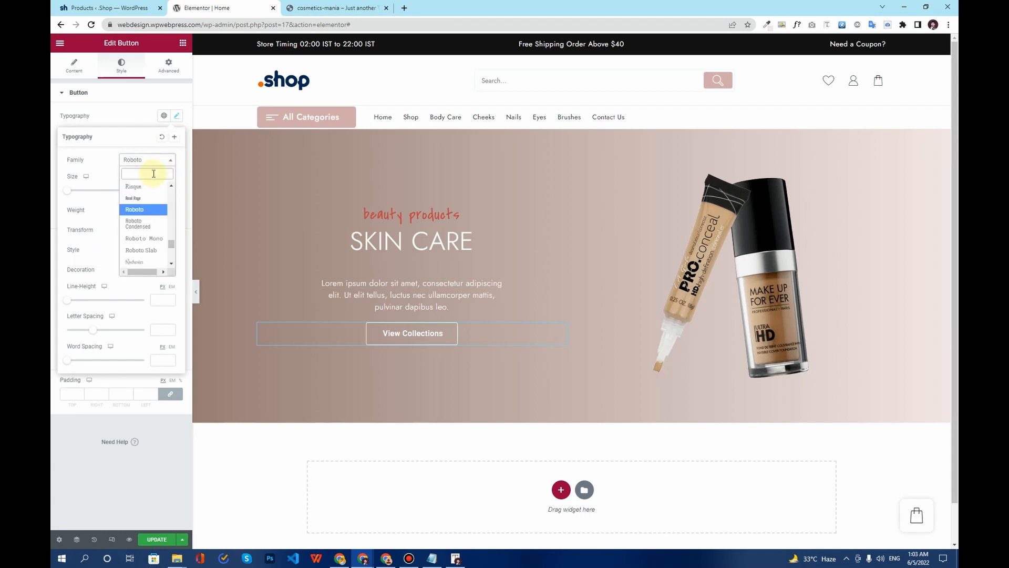
pyautogui.write('jost')
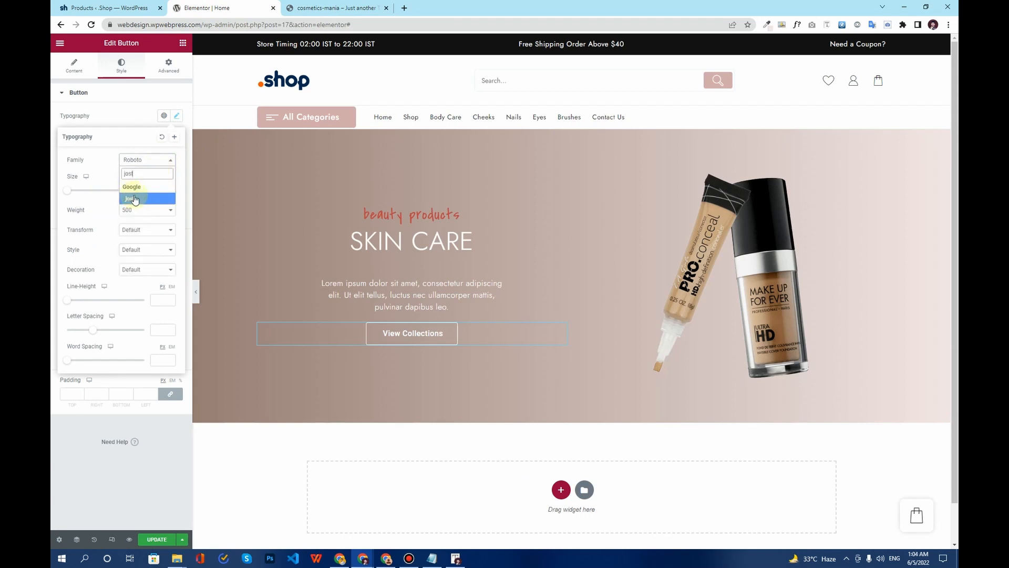
pyautogui.click(135, 200)
pyautogui.click(153, 191)
pyautogui.write('15')
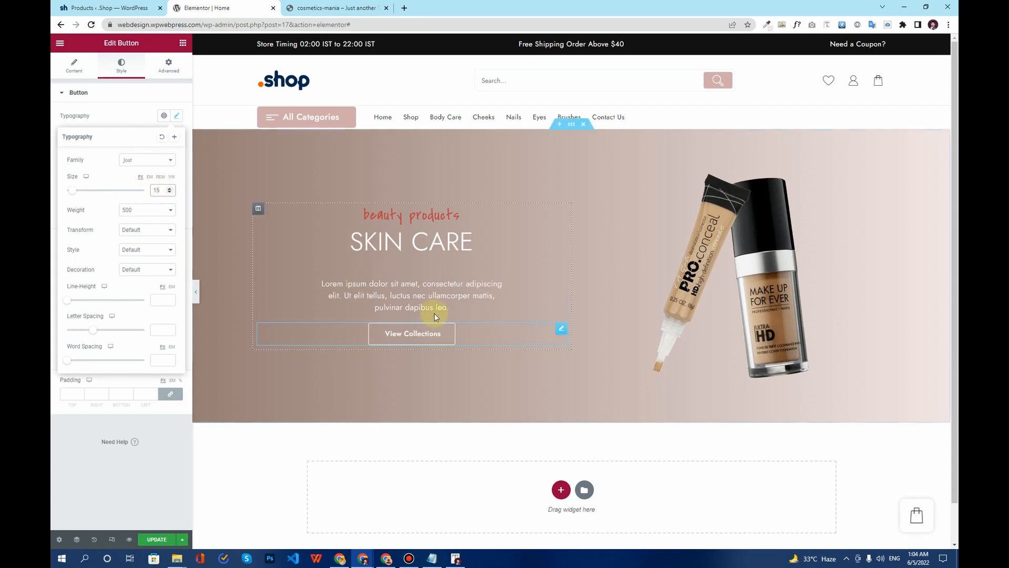
# Save the page and compare the full-width banner with the reference banner.
pyautogui.click(198, 294)
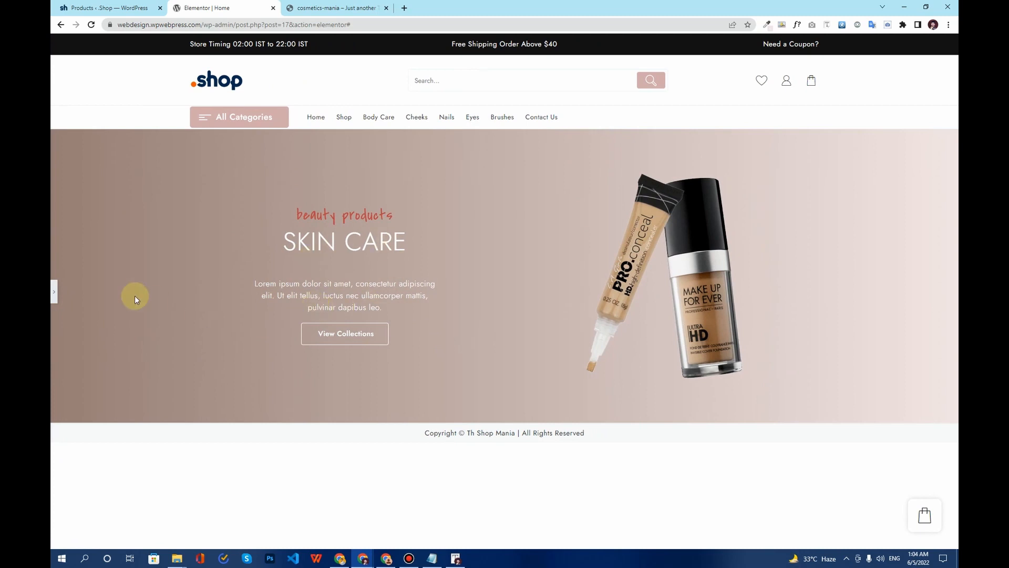
pyautogui.click(53, 291)
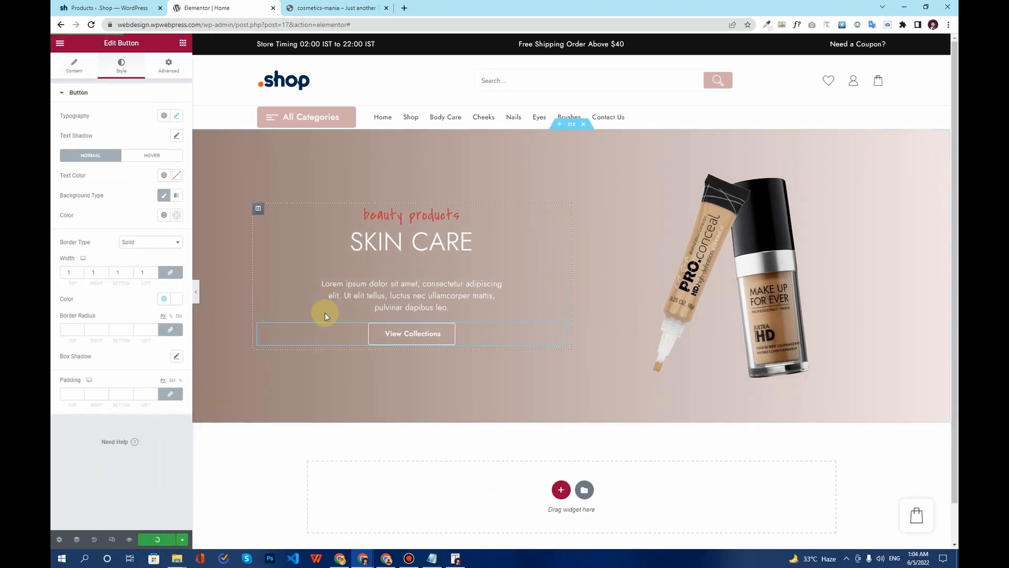
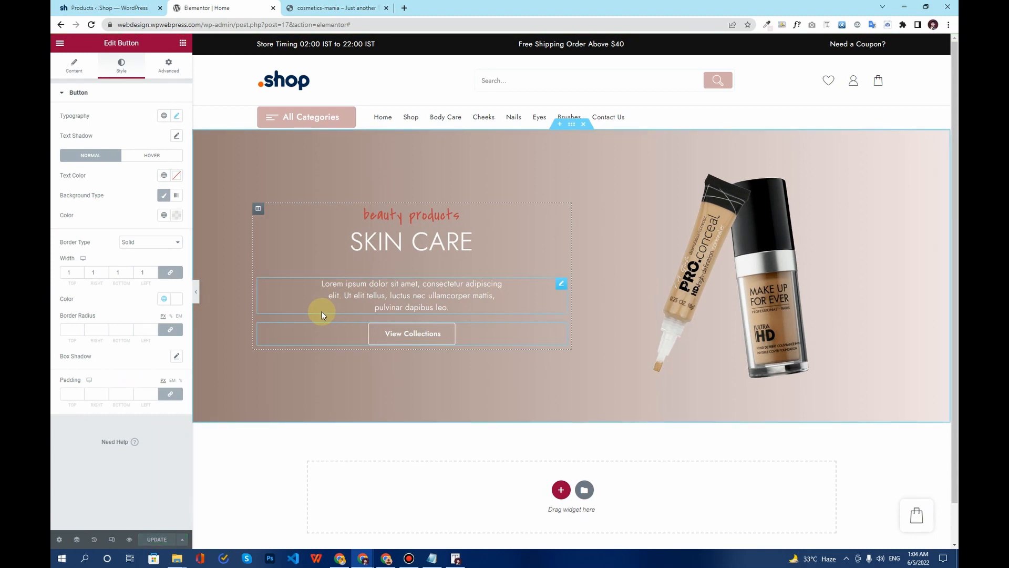
pyautogui.click(331, 8)
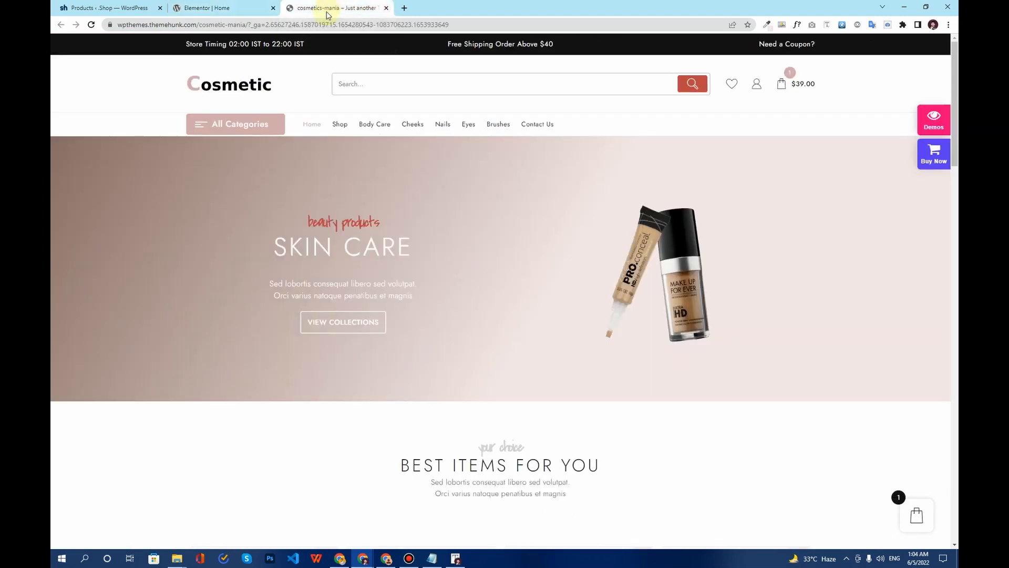
pyautogui.click(242, 4)
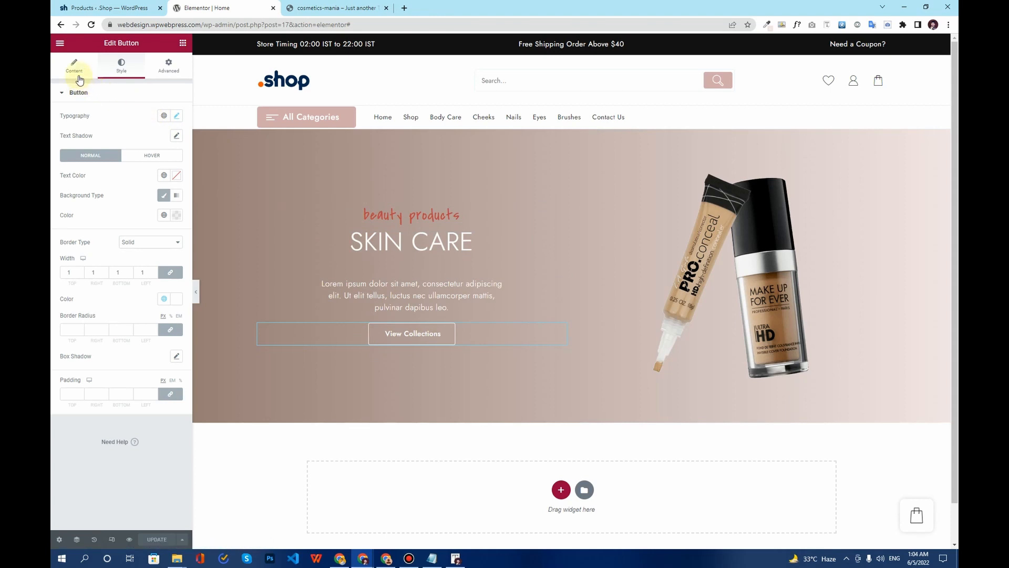
# Open the Global Colors in the site settings.
pyautogui.click(59, 46)
pyautogui.click(114, 88)
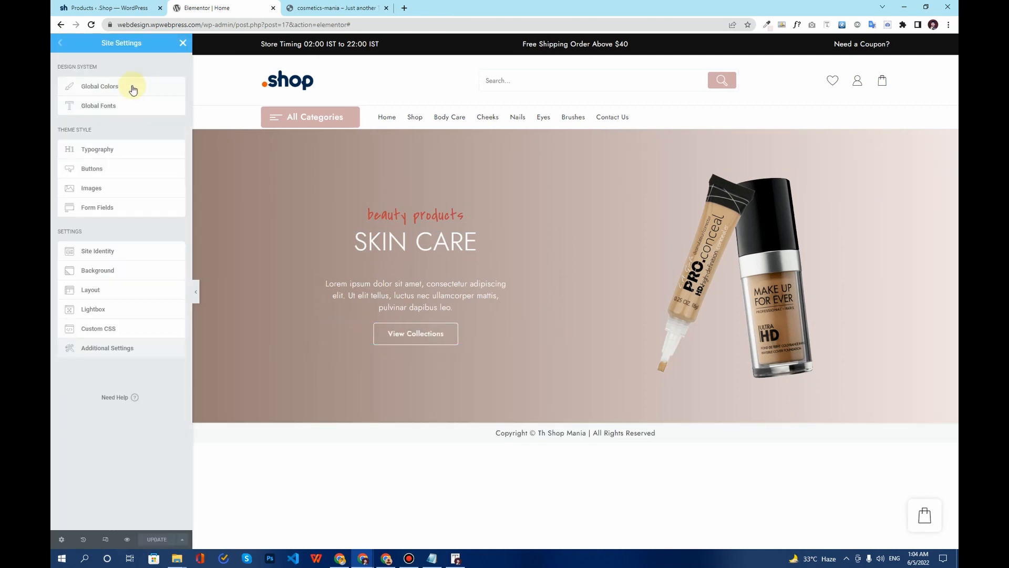
pyautogui.click(133, 89)
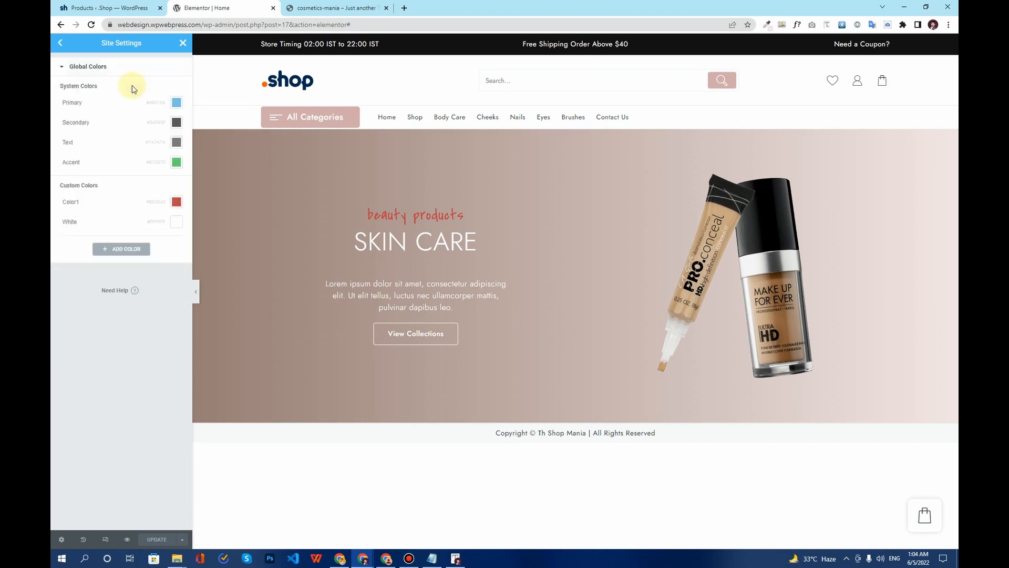
# Look through all sections of the reference page to examine the colours it uses.
pyautogui.click(332, 6)
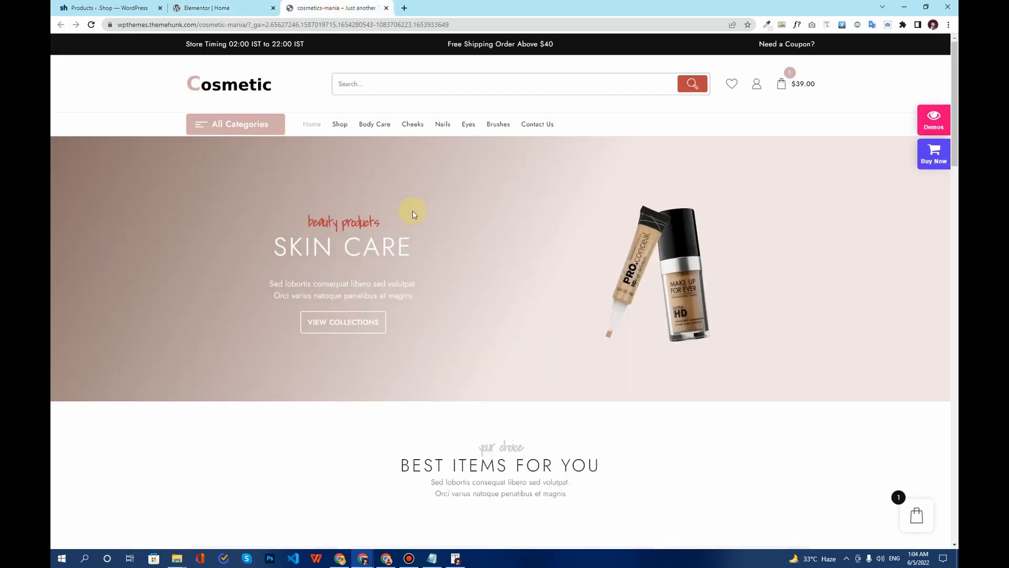
pyautogui.scroll(-10, 413, 213)
pyautogui.scroll(2, 413, 205)
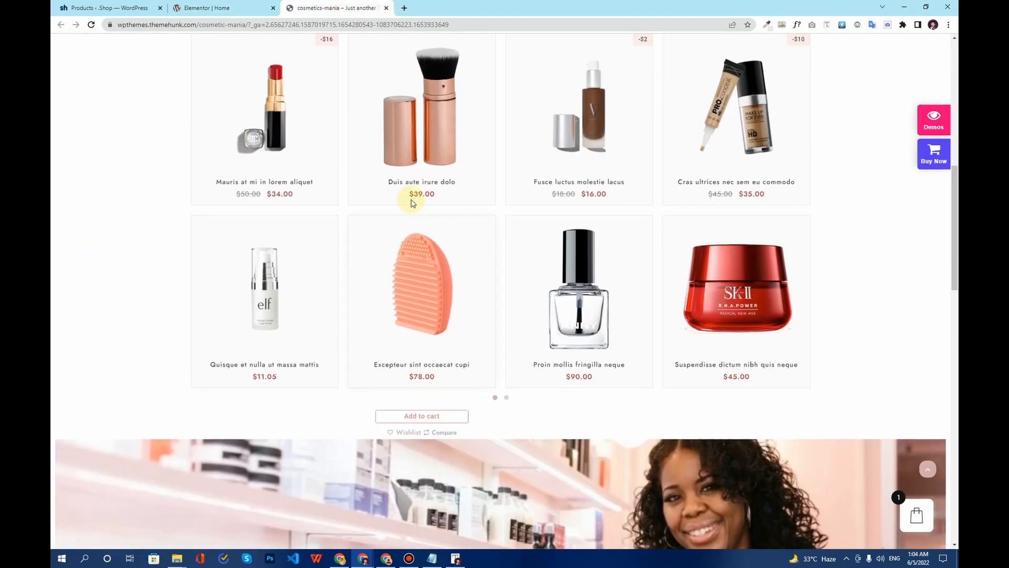
pyautogui.scroll(9, 412, 201)
pyautogui.scroll(-8, 411, 200)
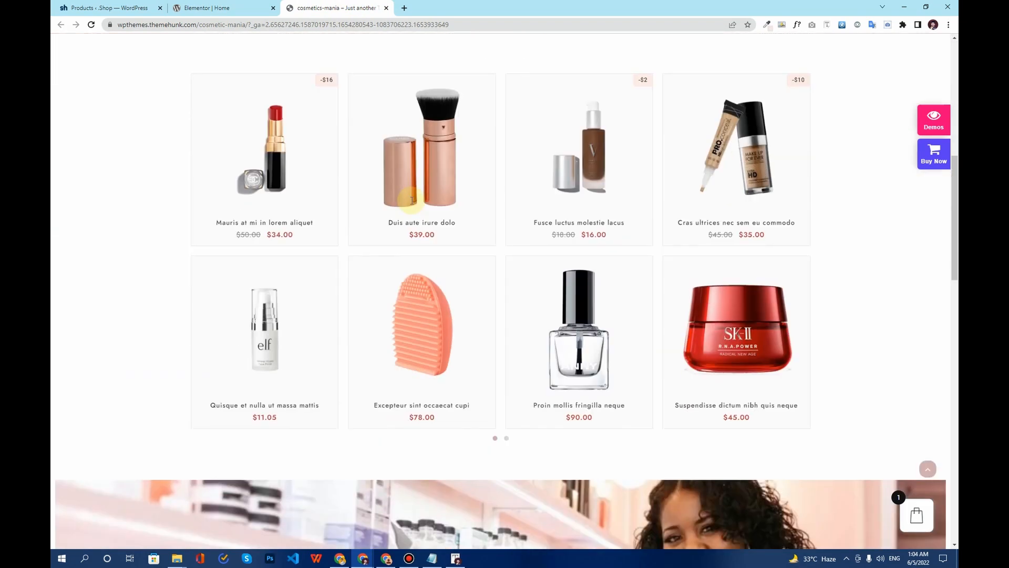
pyautogui.scroll(-15, 412, 200)
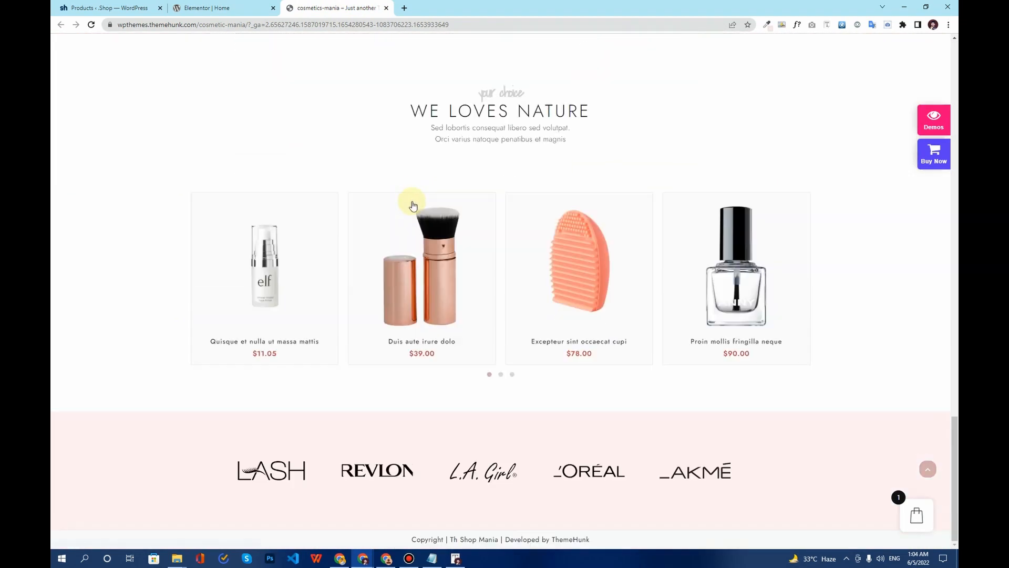
pyautogui.scroll(18, 413, 205)
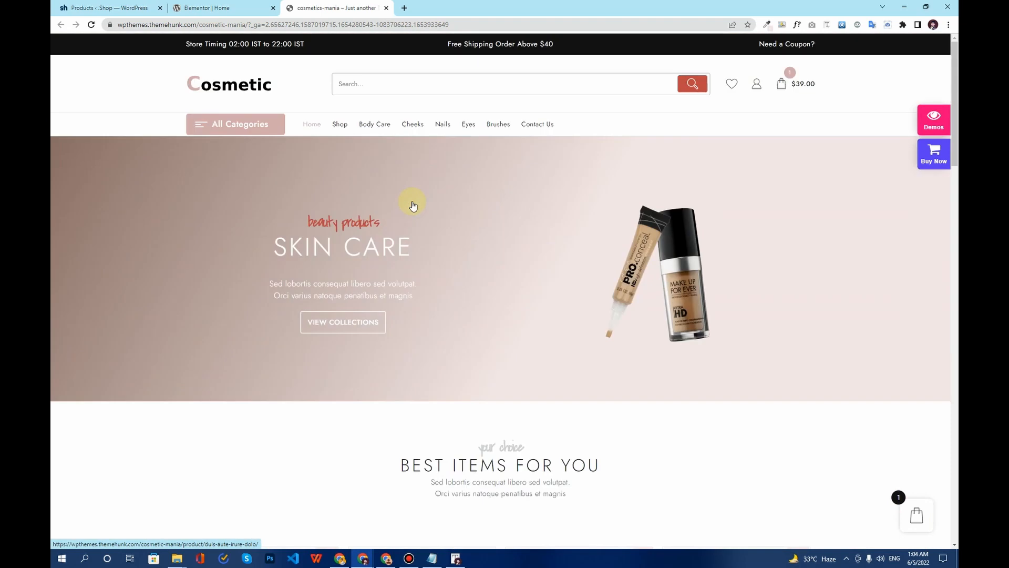
# Sample the pink of the letter C in the reference page's logo and copy its colour code.
pyautogui.click(767, 25)
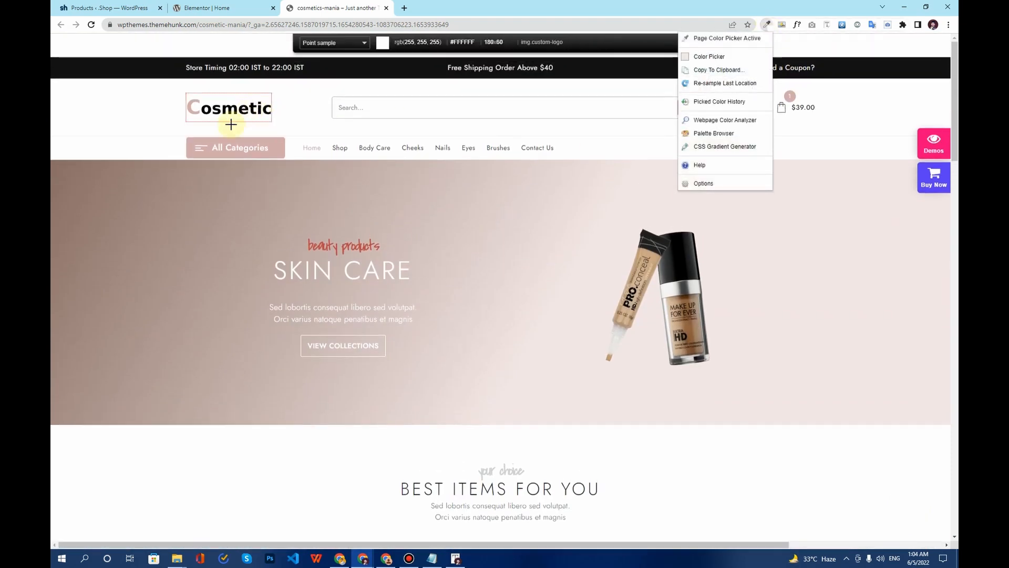
pyautogui.click(189, 106)
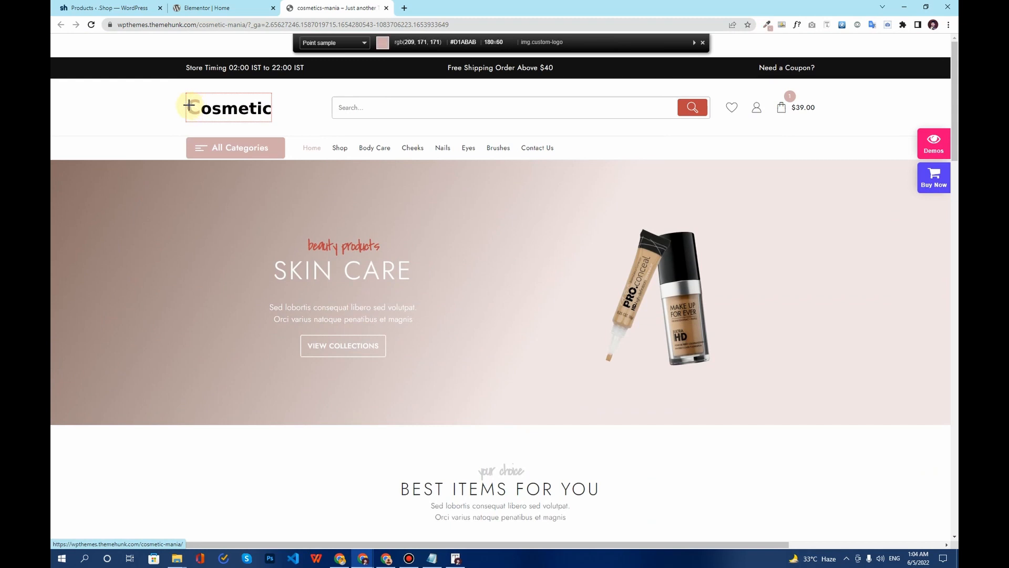
pyautogui.click(189, 105)
pyautogui.click(767, 25)
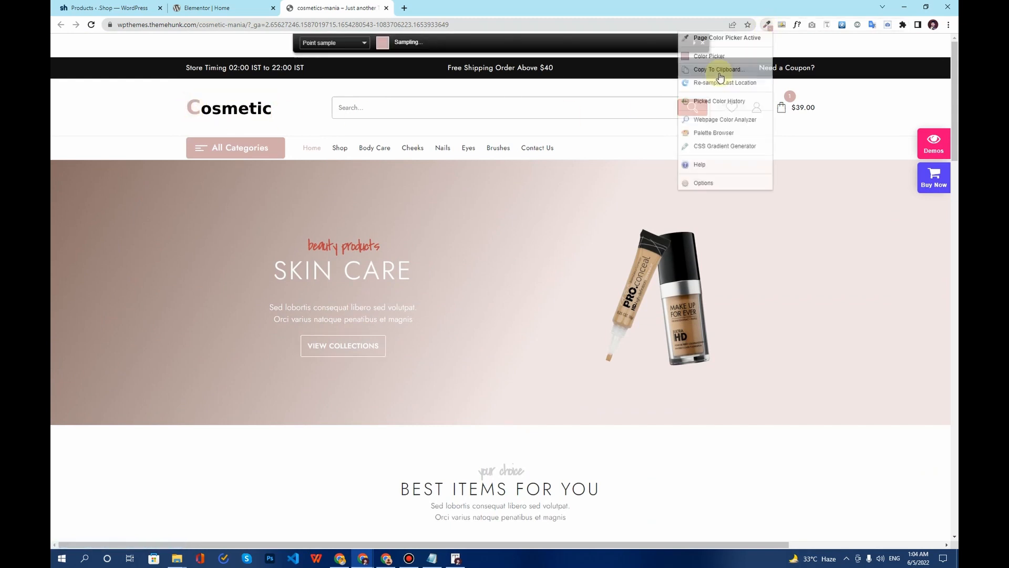
pyautogui.click(709, 70)
pyautogui.click(701, 86)
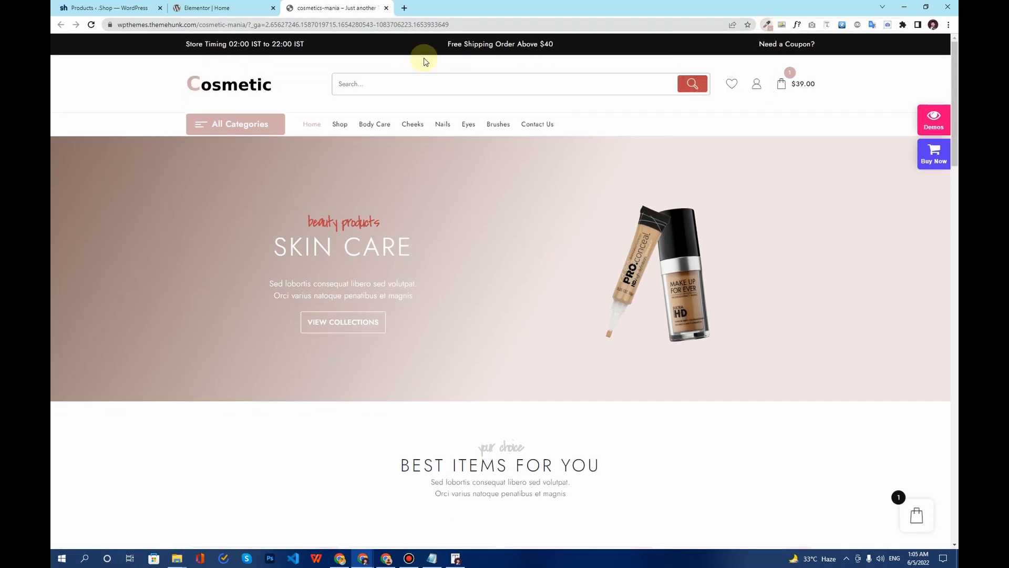
# Copy the sampled logo colour's hex code again and set the global Primary colour to D1ABAB.
pyautogui.click(224, 15)
pyautogui.click(176, 101)
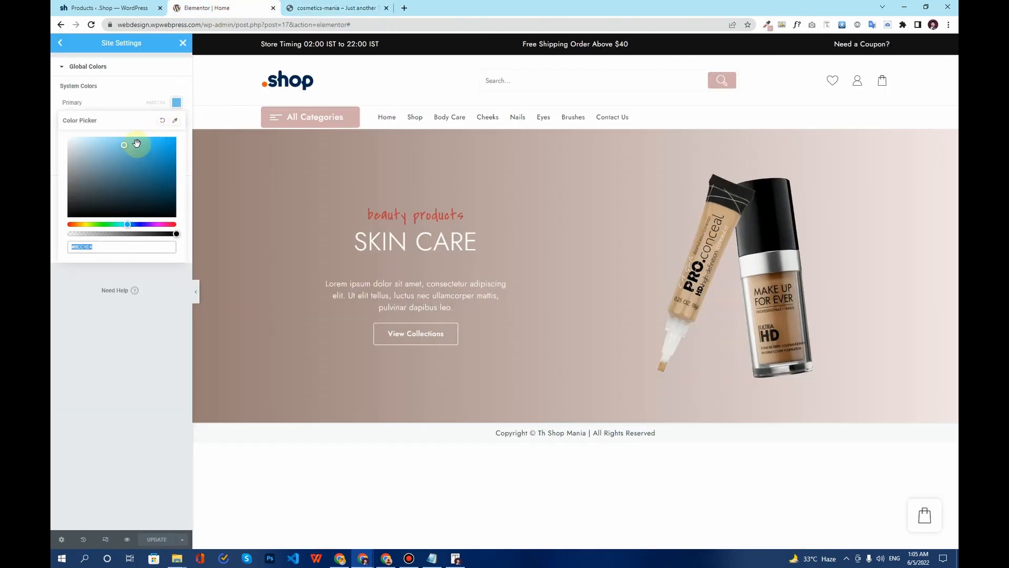
pyautogui.click(336, 8)
pyautogui.click(247, 7)
pyautogui.click(767, 25)
pyautogui.click(704, 69)
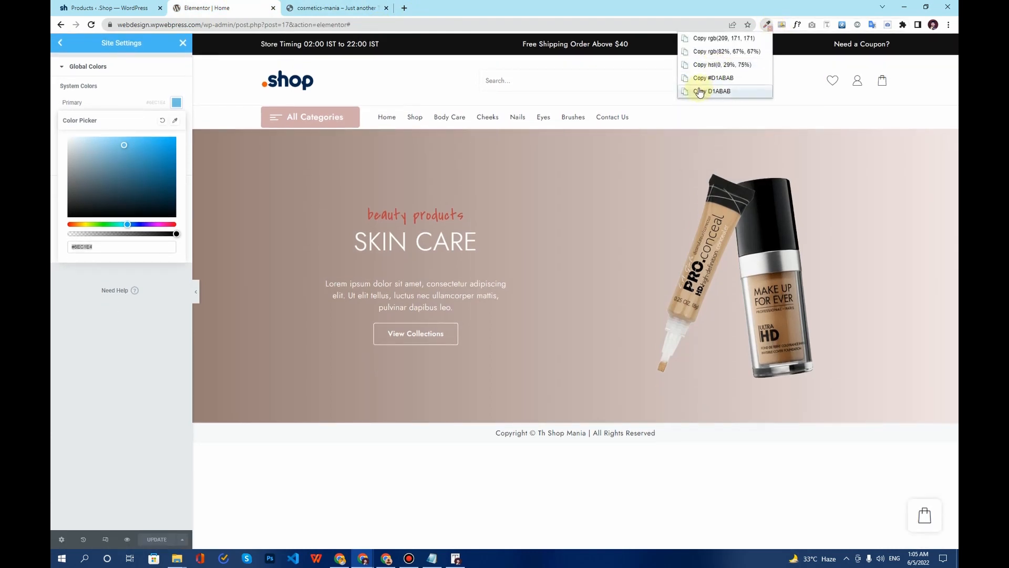
pyautogui.click(699, 92)
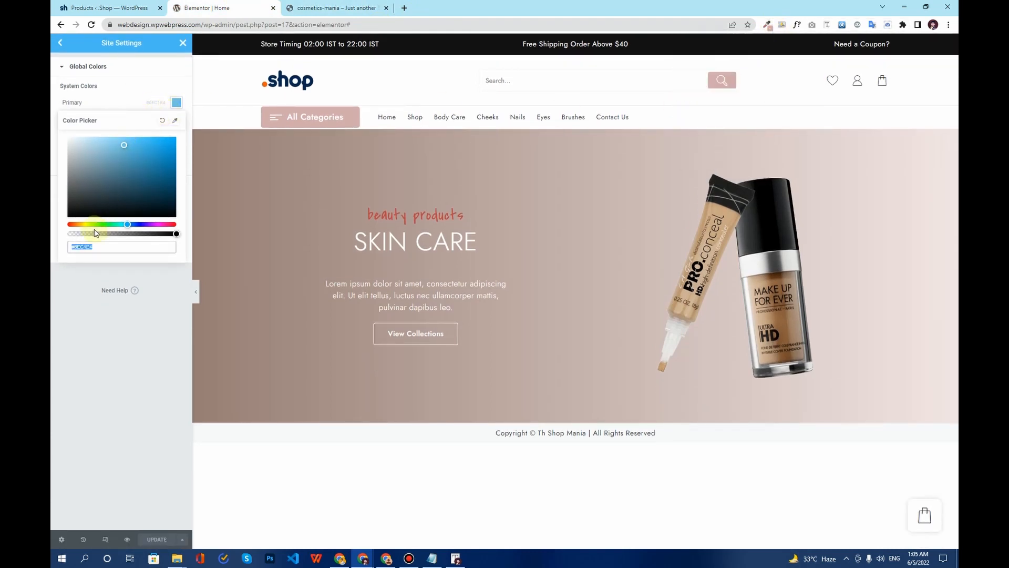
pyautogui.hotkey('ctrl', 'v')
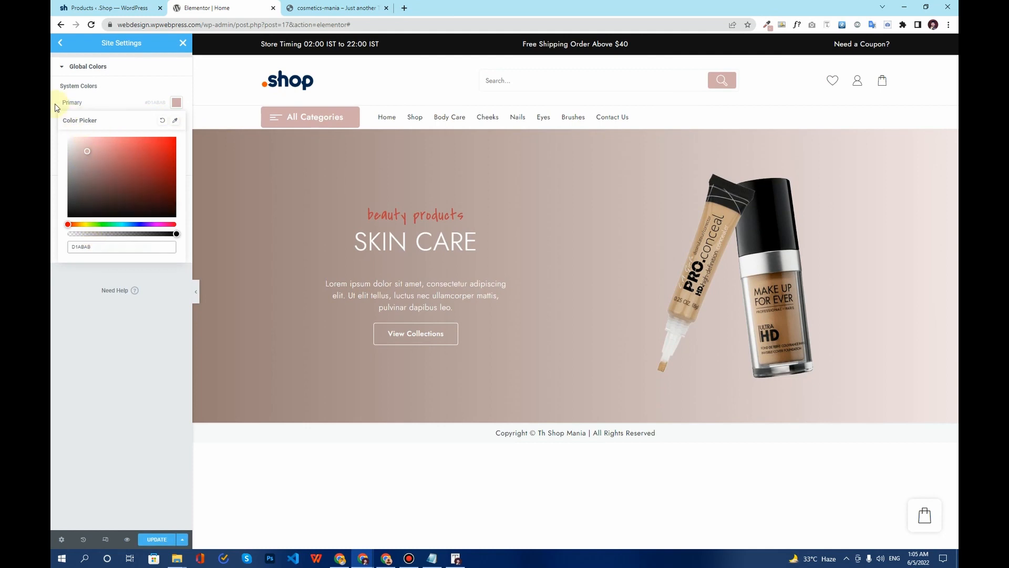
# Compare with the reference page's red accents, copy the red hex code from custom Color1 and apply it as the global Secondary colour.
pyautogui.click(70, 113)
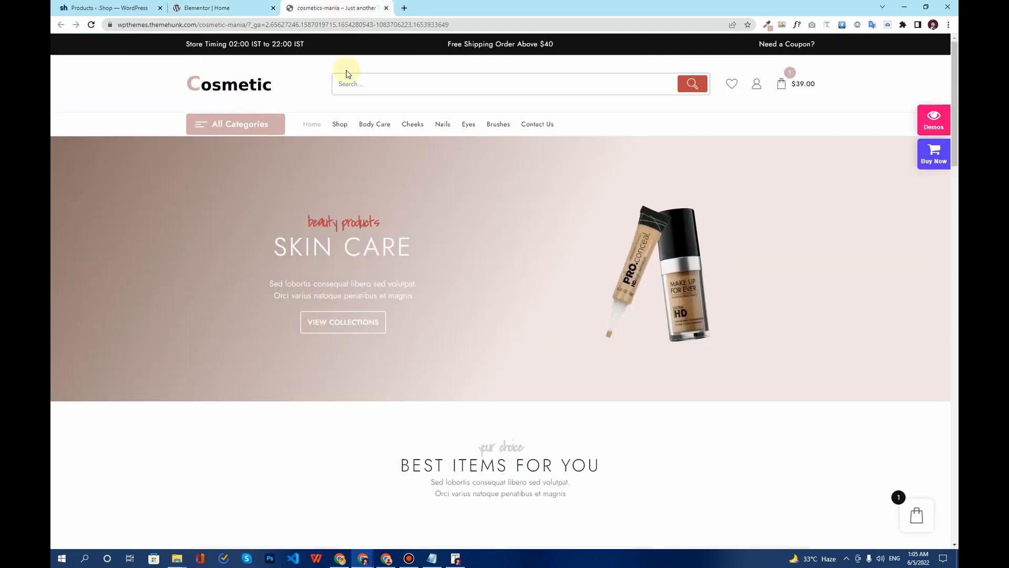
pyautogui.scroll(-1, 338, 217)
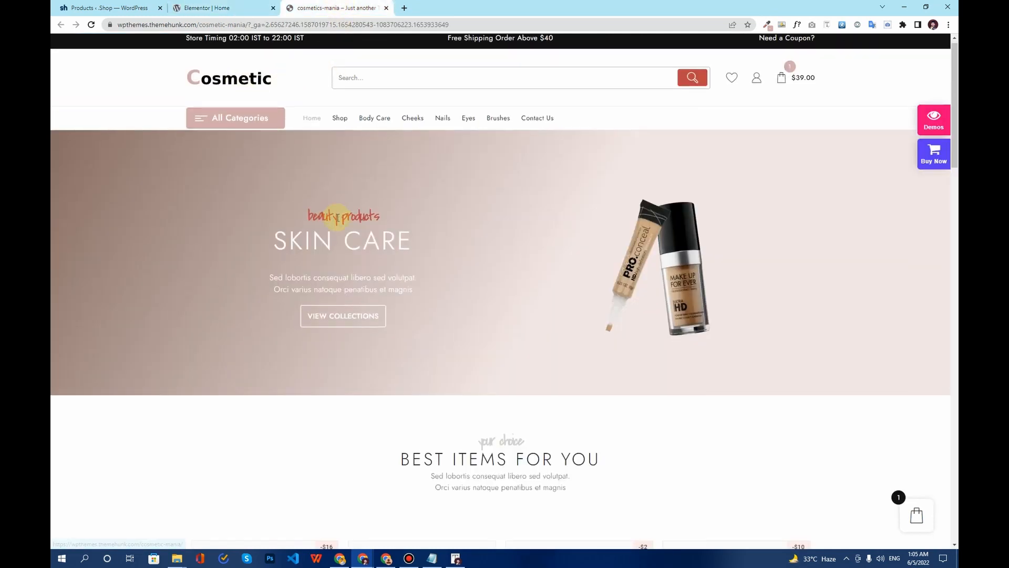
pyautogui.scroll(-5, 341, 218)
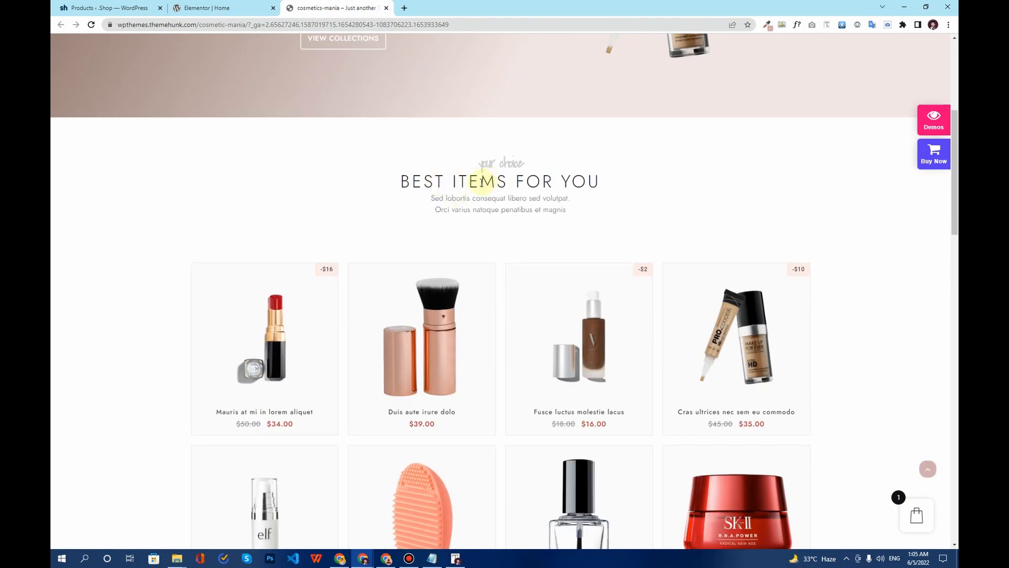
pyautogui.scroll(5, 398, 183)
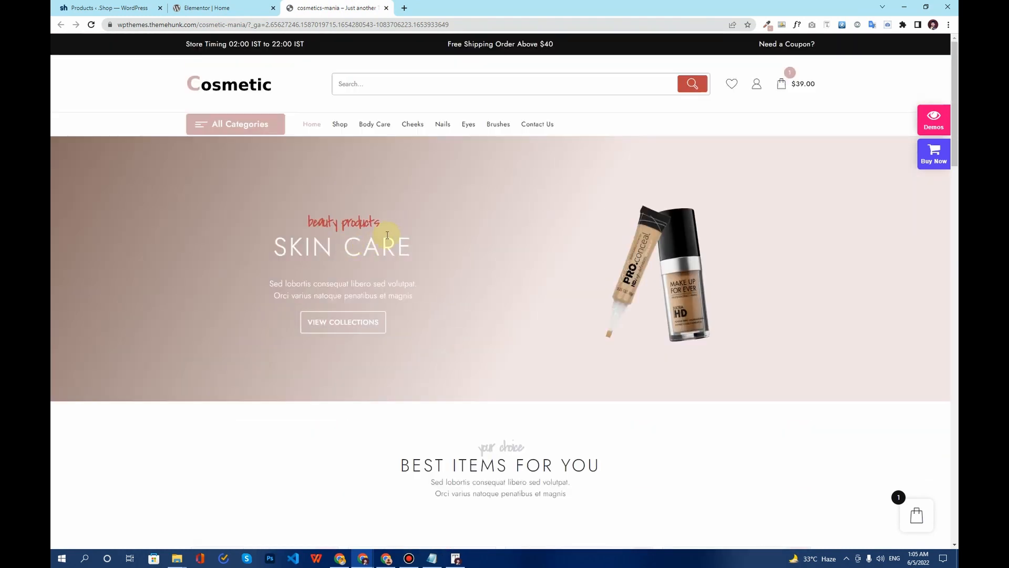
pyautogui.moveTo(387, 227); pyautogui.dragTo(299, 196)
pyautogui.click(242, 8)
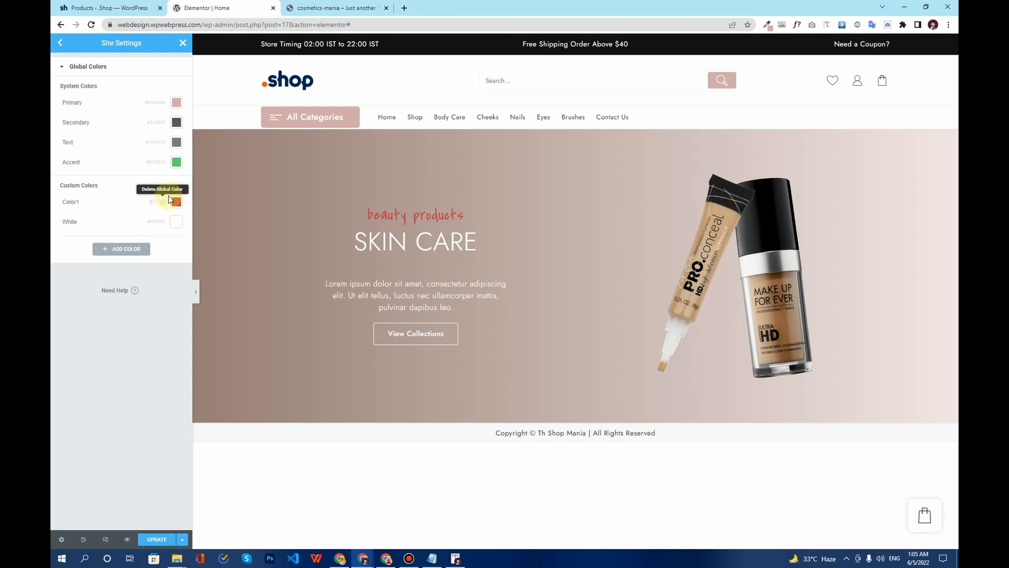
pyautogui.click(177, 203)
pyautogui.hotkey('ctrl', 'c')
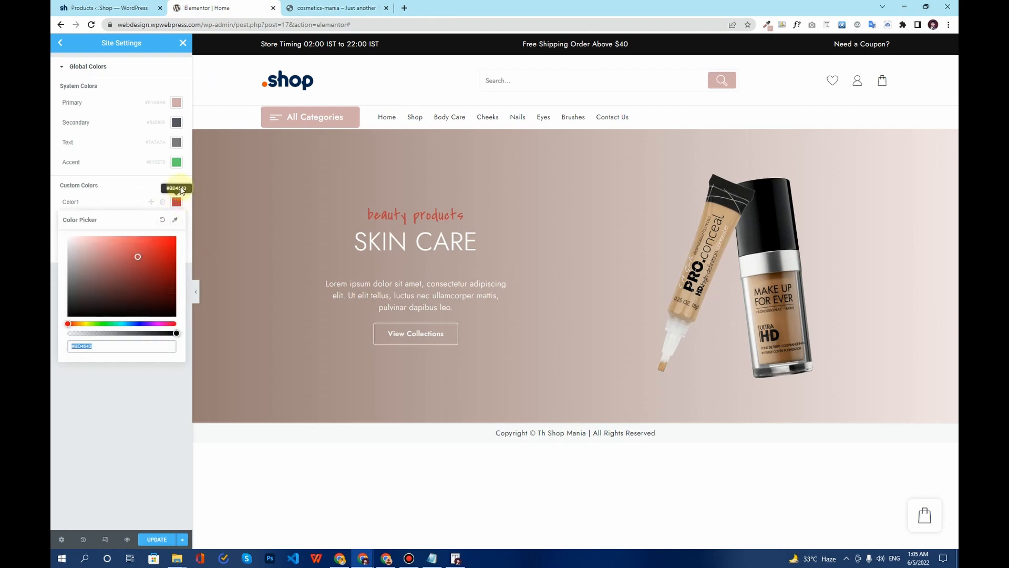
pyautogui.click(176, 122)
pyautogui.hotkey('ctrl', 'v')
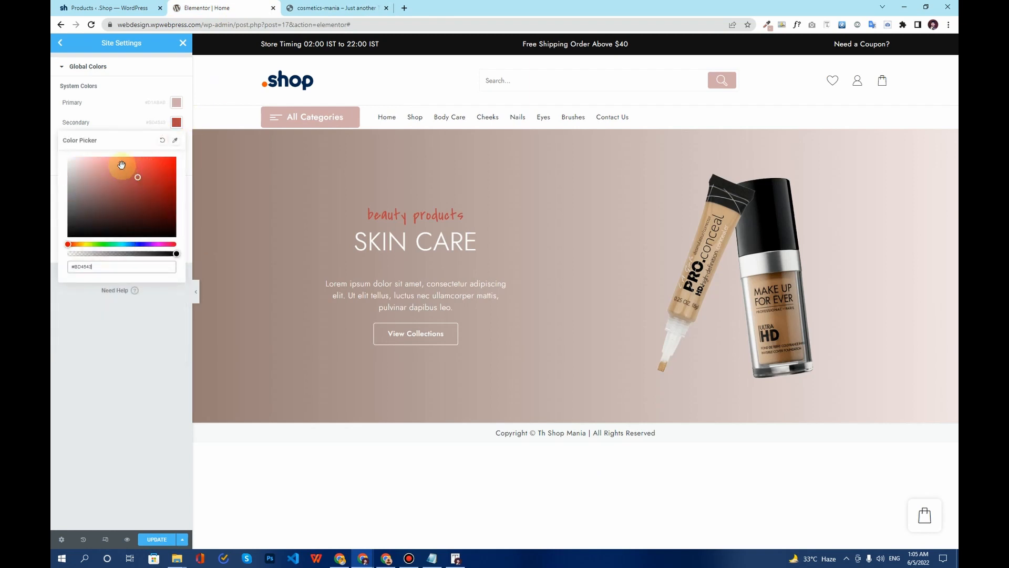
pyautogui.click(62, 122)
pyautogui.click(54, 130)
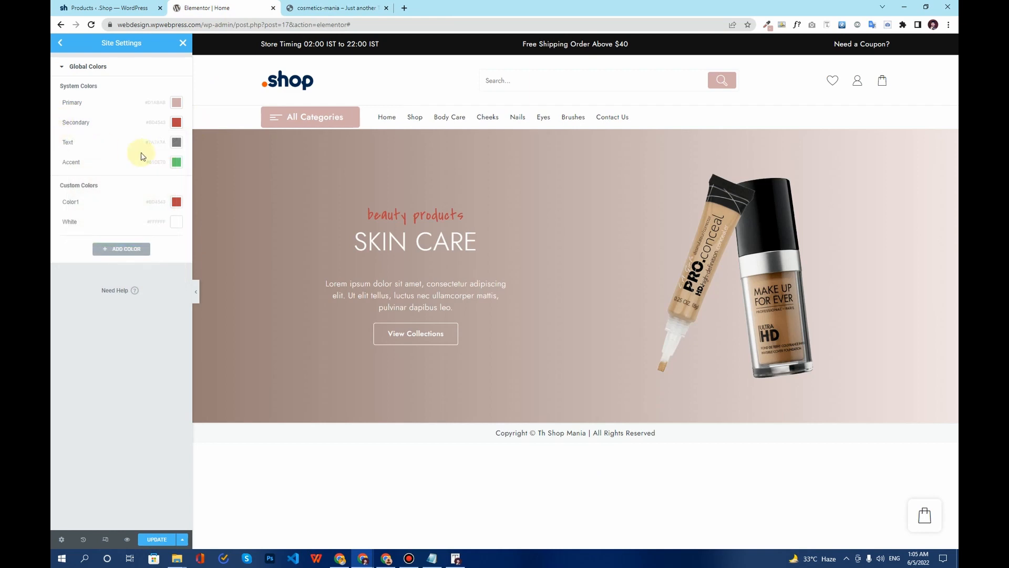
# Inspect the font colour of the "BEST ITEMS FOR YOU" heading on the reference page and copy its hex code.
pyautogui.click(345, 8)
pyautogui.scroll(-4, 484, 242)
pyautogui.moveTo(460, 276); pyautogui.dragTo(604, 274)
pyautogui.click(621, 249)
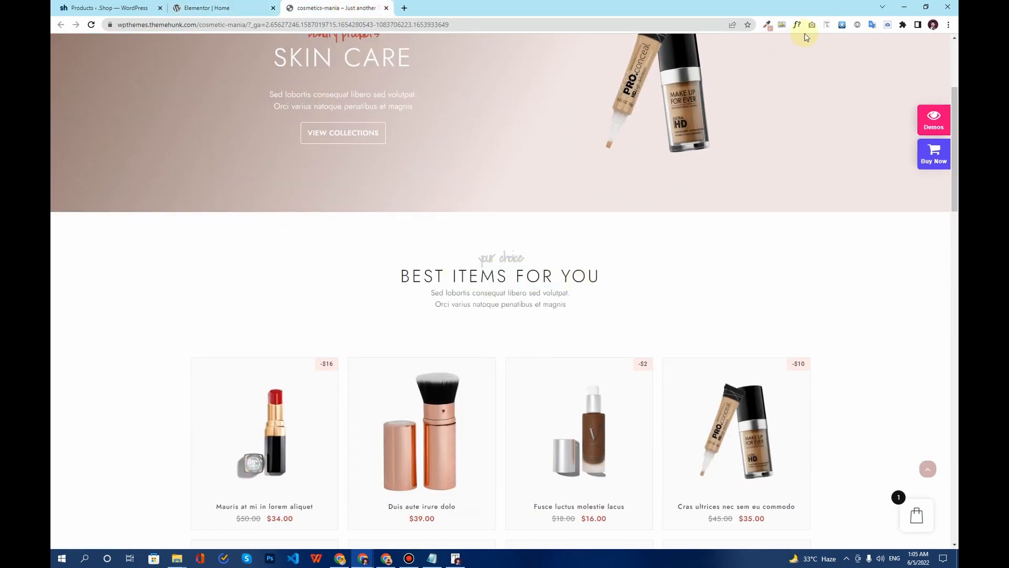
pyautogui.click(827, 24)
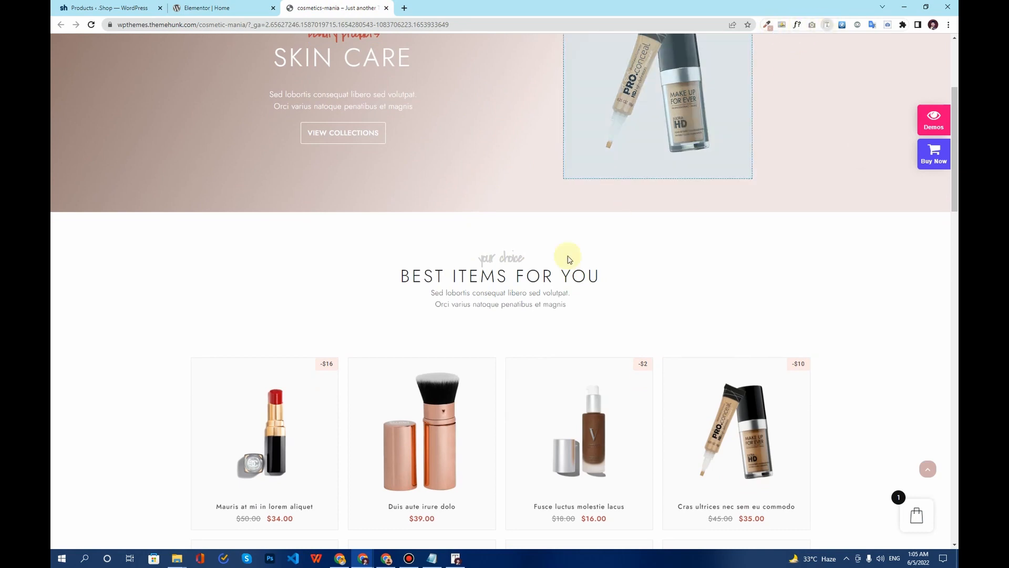
pyautogui.click(506, 269)
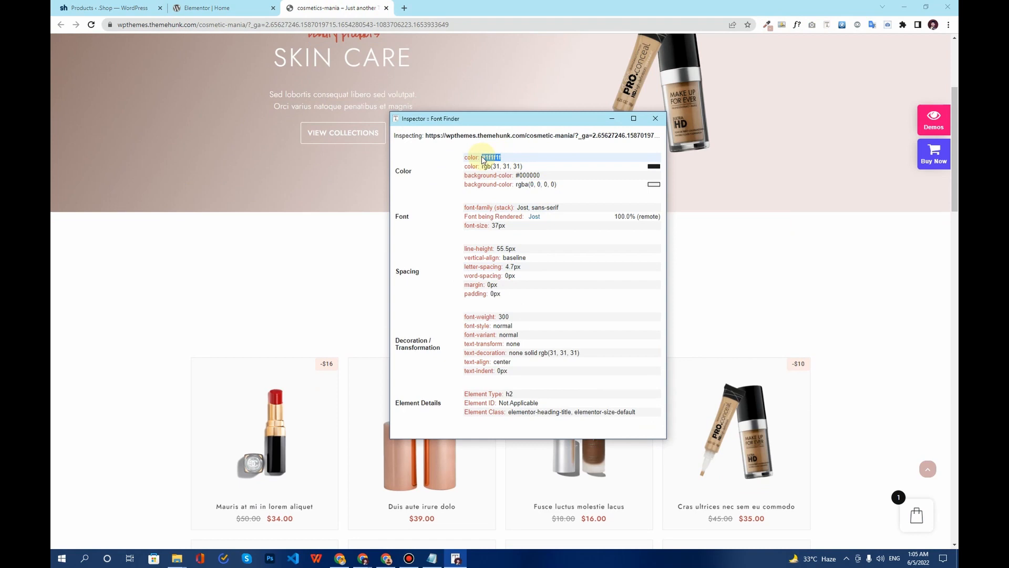
# Set the site's global Text colour to #1f1f1f.
pyautogui.click(210, 8)
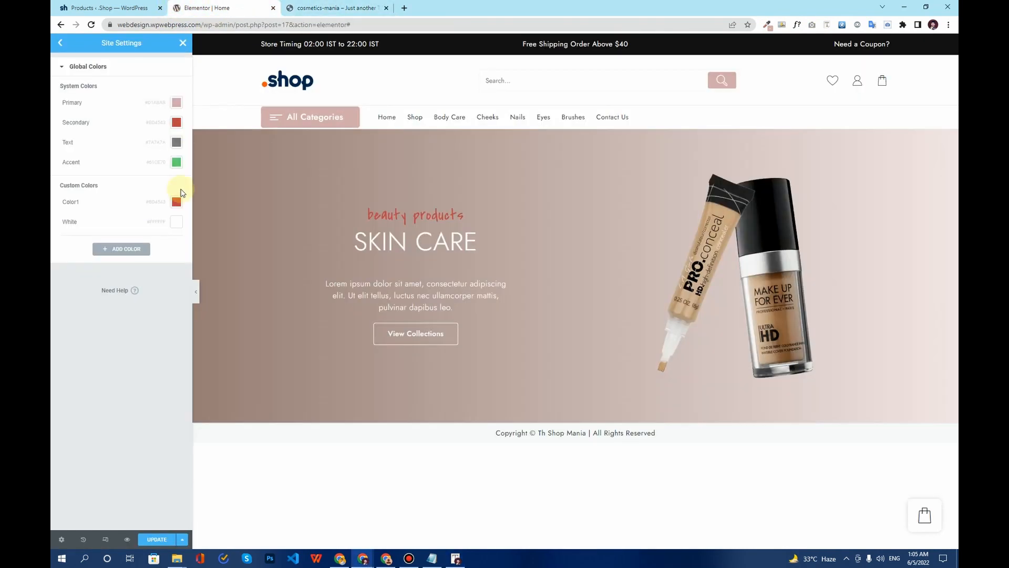
pyautogui.click(176, 143)
pyautogui.write('#1f1f1f')
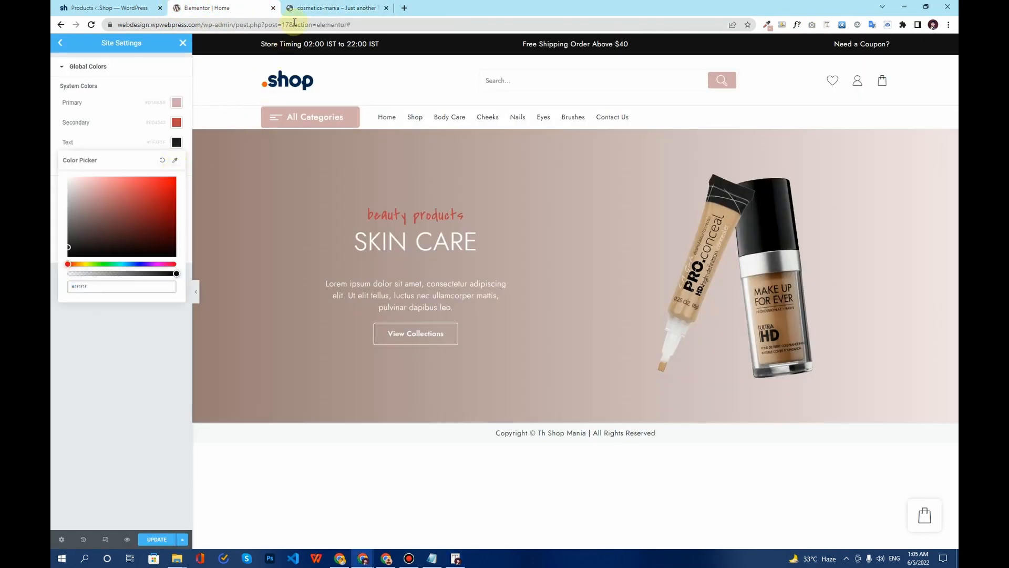
# Inspect the description text under the reference page's "BEST ITEMS FOR YOU" heading and copy its colour code.
pyautogui.click(310, 8)
pyautogui.scroll(-2, 578, 220)
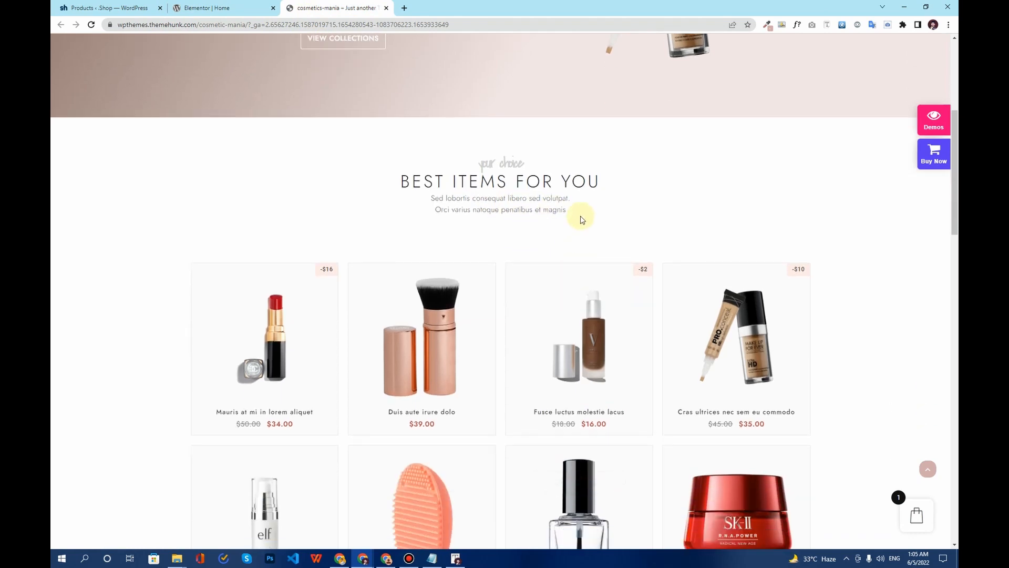
pyautogui.moveTo(581, 220); pyautogui.dragTo(388, 198)
pyautogui.click(554, 226)
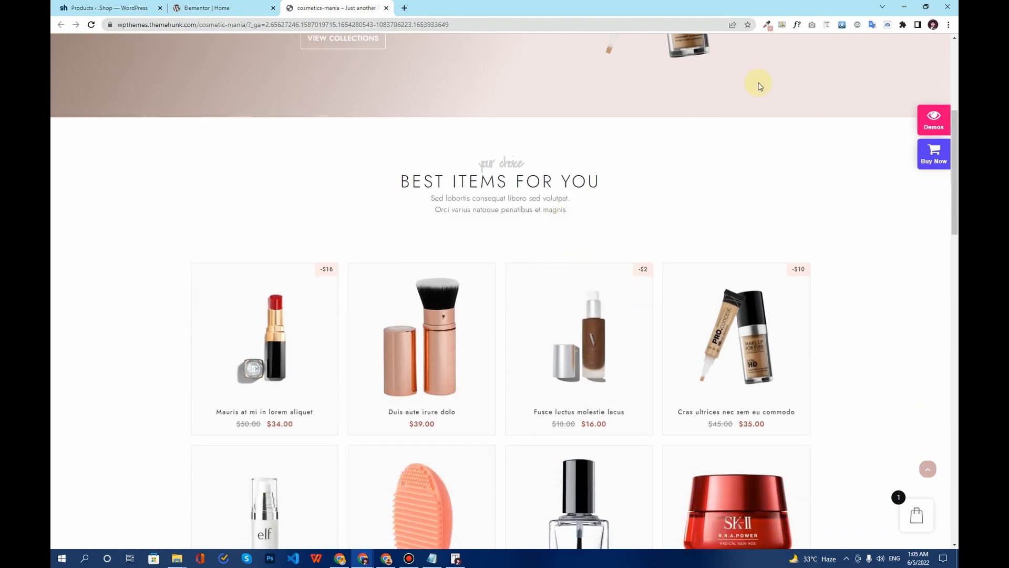
pyautogui.click(828, 27)
pyautogui.click(484, 208)
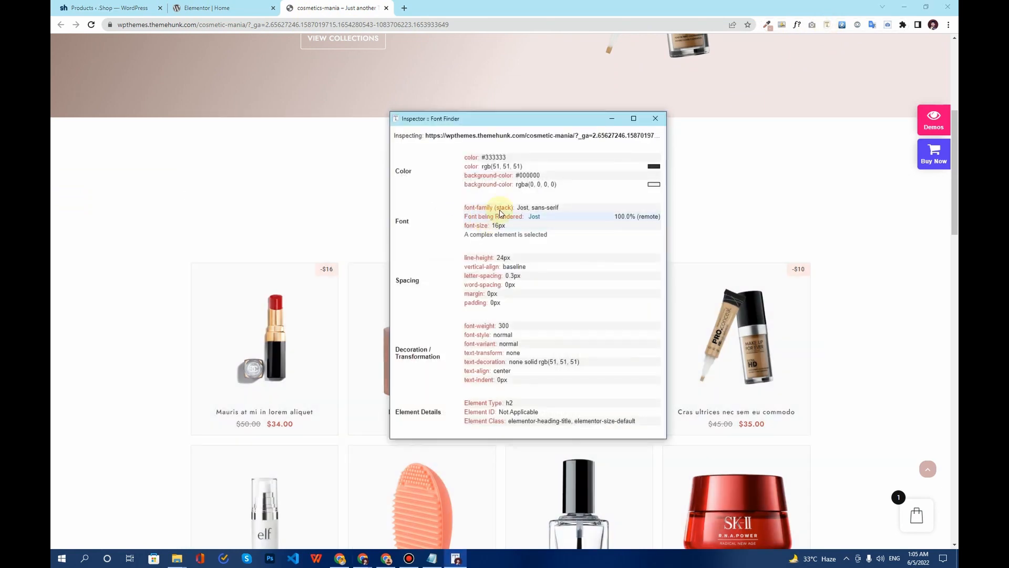
pyautogui.click(480, 158)
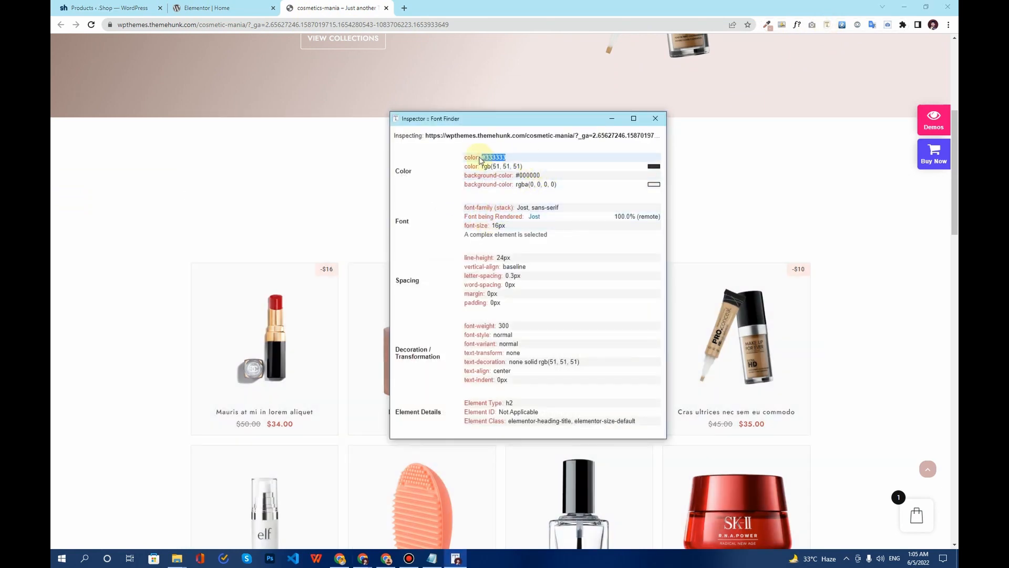
# Set the site's global Accent colour to #333333.
pyautogui.click(207, 87)
pyautogui.click(208, 8)
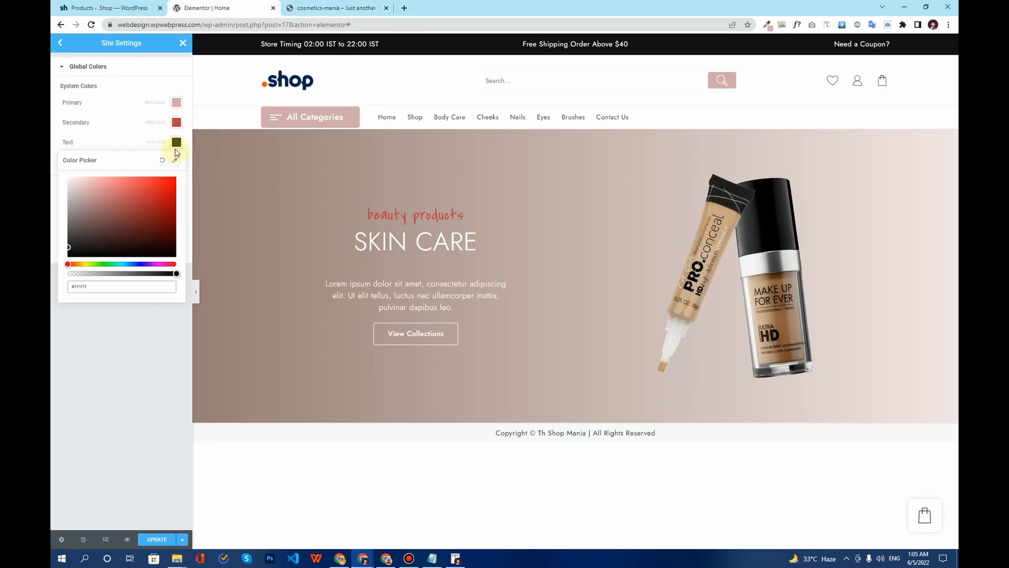
pyautogui.click(135, 142)
pyautogui.click(176, 161)
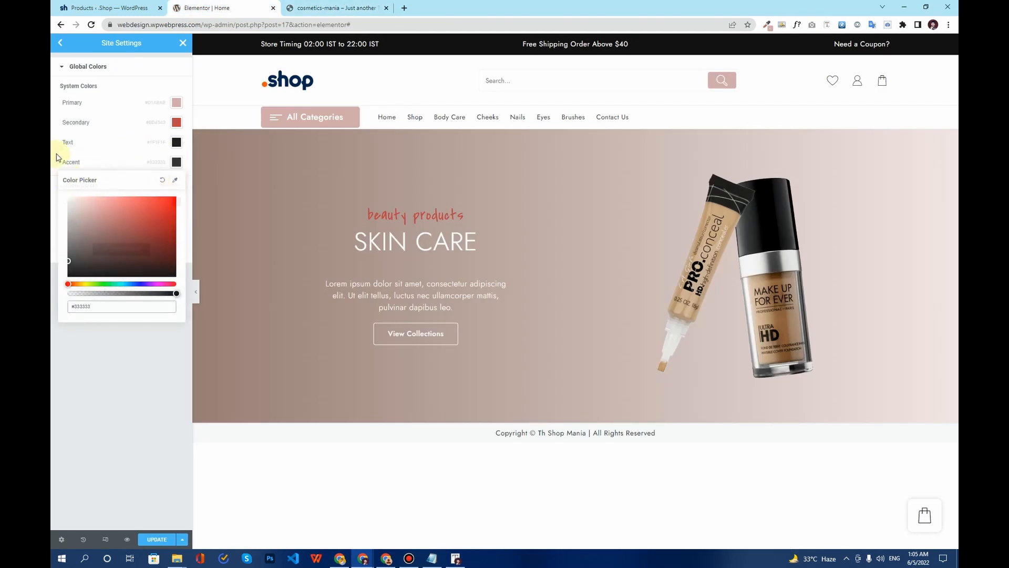
# Inspect the "your choice" text above the reference page's product heading and copy its colour code.
pyautogui.click(362, 8)
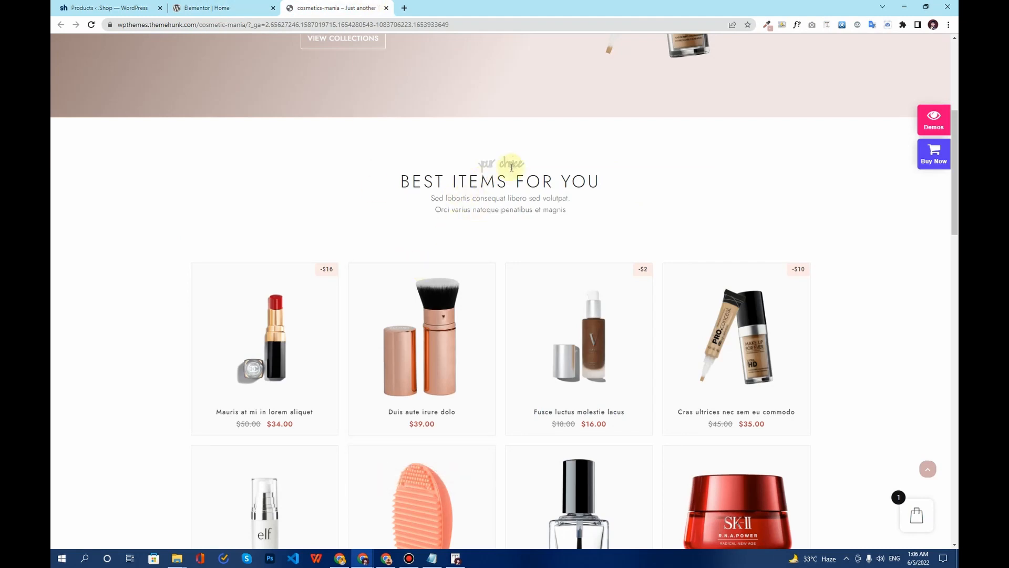
pyautogui.moveTo(526, 164); pyautogui.dragTo(477, 162)
pyautogui.click(536, 162)
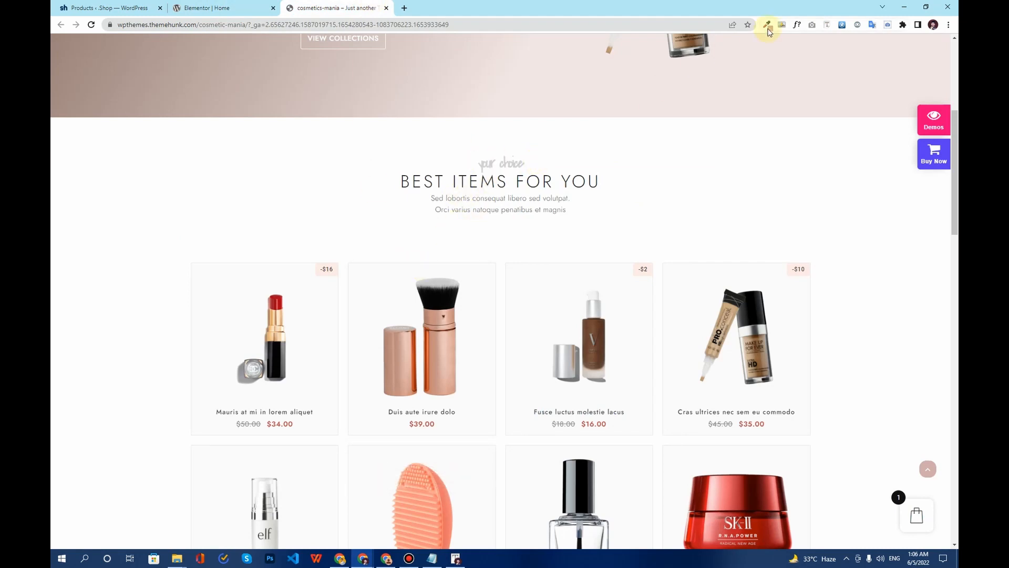
pyautogui.click(827, 26)
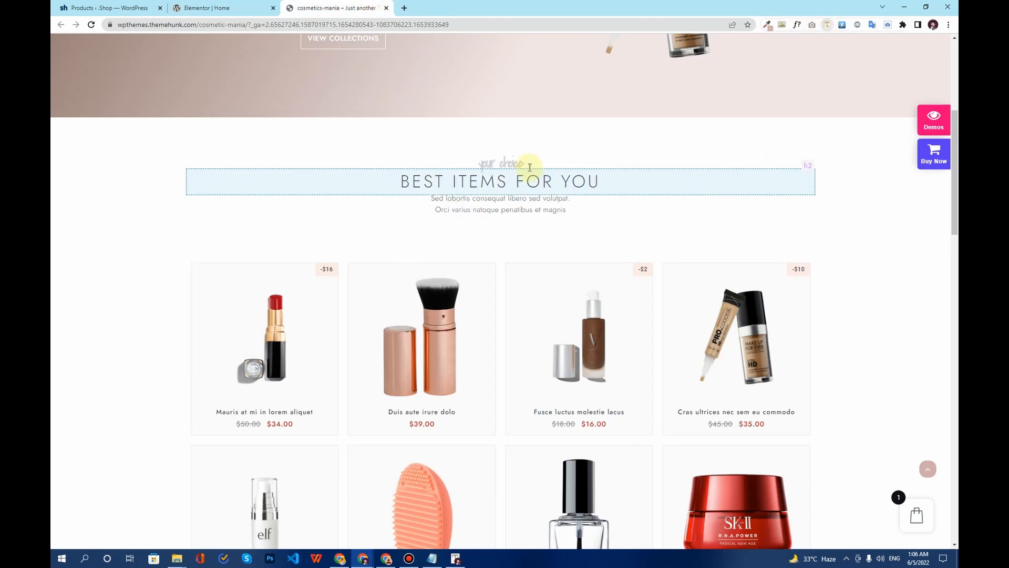
pyautogui.click(520, 160)
pyautogui.moveTo(501, 157); pyautogui.dragTo(476, 157)
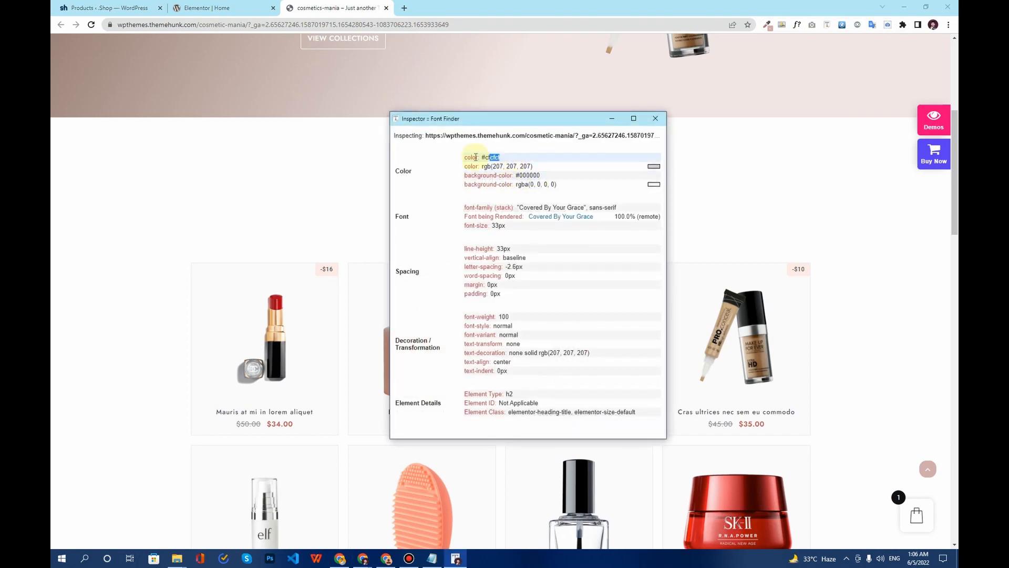
# Set the custom global colour Color1 to #cfcfcf and close its colour picker.
pyautogui.click(206, 8)
pyautogui.click(177, 202)
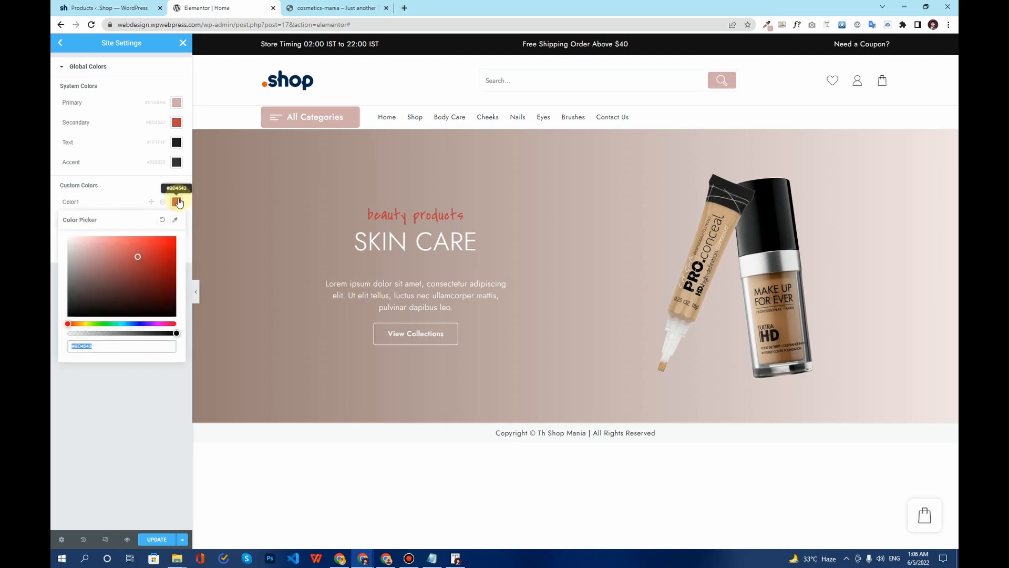
pyautogui.write('#cfcfcf')
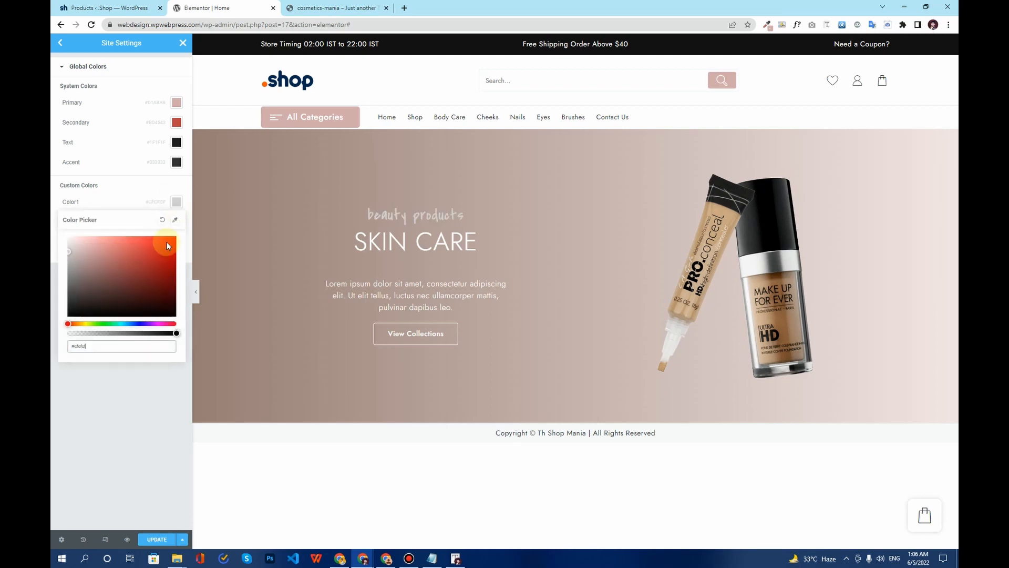
pyautogui.click(128, 399)
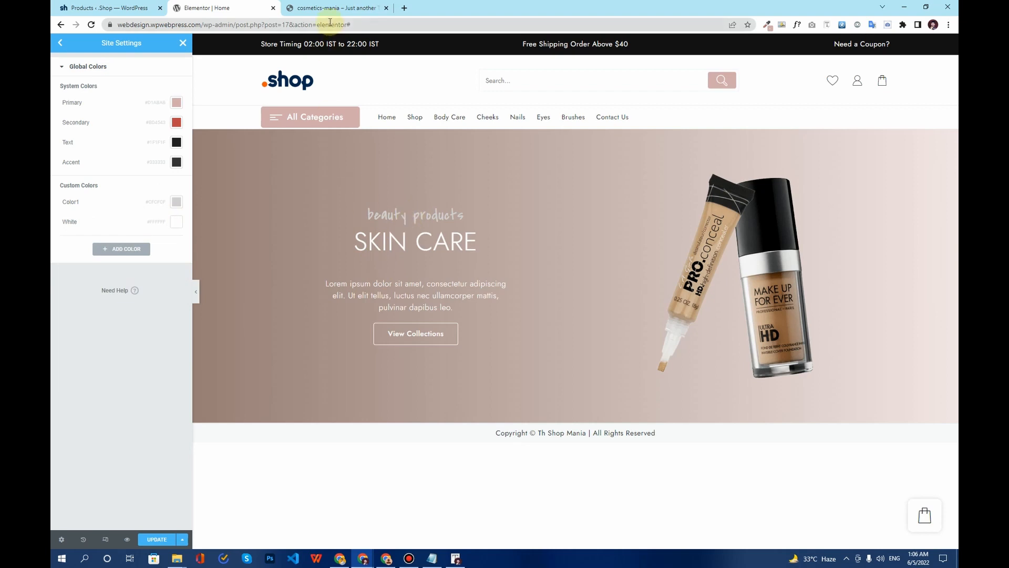
# Look through the remaining sections of the reference page for further colours, and return to the global colour settings.
pyautogui.click(355, 6)
pyautogui.scroll(-15, 443, 305)
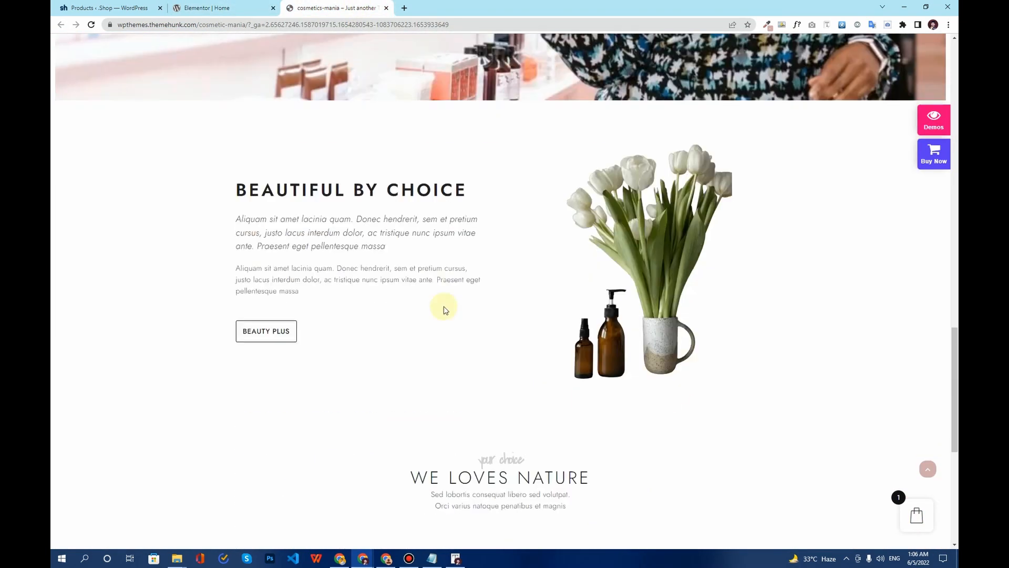
pyautogui.scroll(-7, 444, 309)
pyautogui.scroll(8, 444, 309)
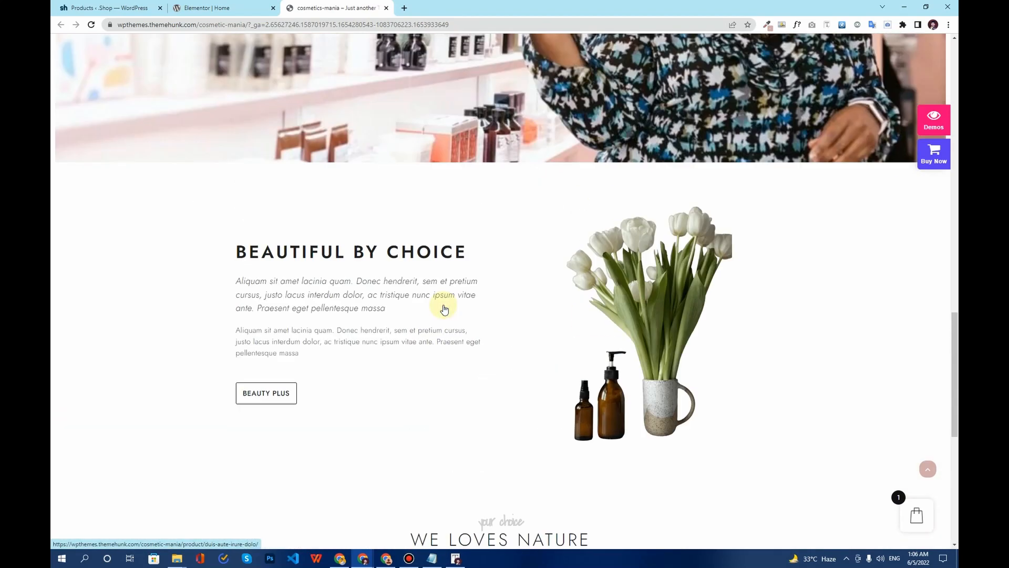
pyautogui.scroll(15, 444, 309)
pyautogui.click(252, 8)
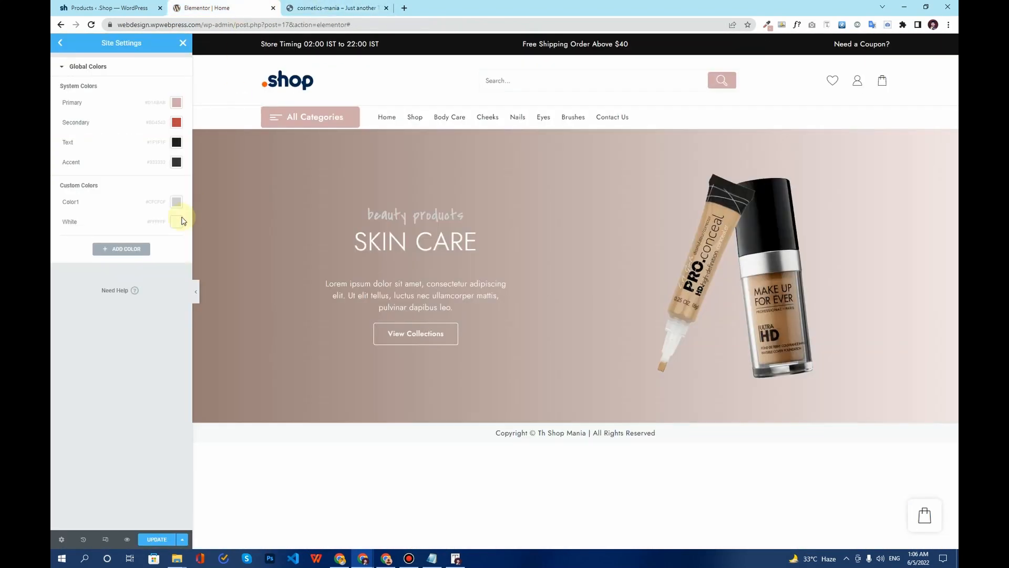
# Open the Global Fonts in the site settings and set the Primary font family to Jost.
pyautogui.click(59, 43)
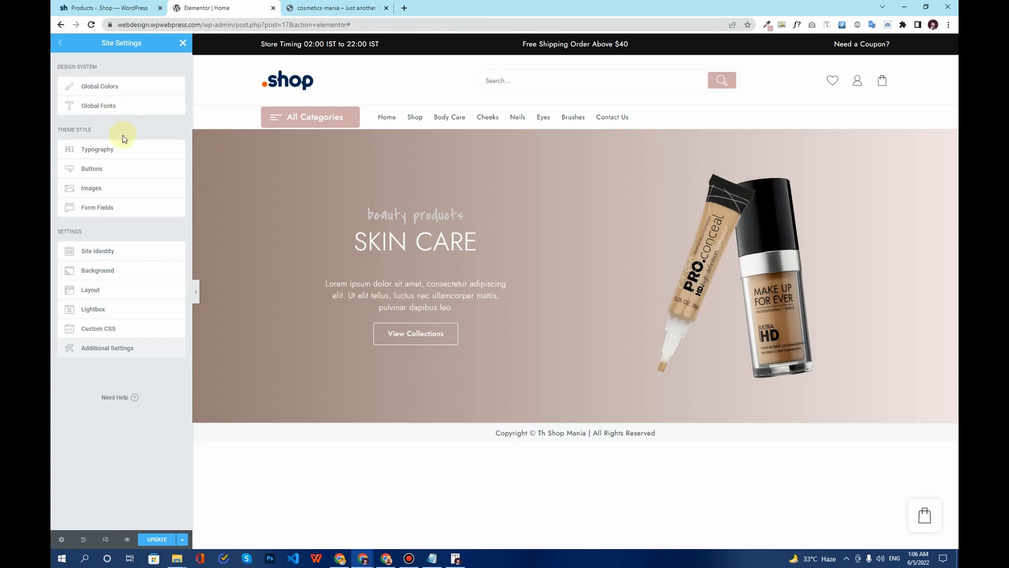
pyautogui.click(107, 106)
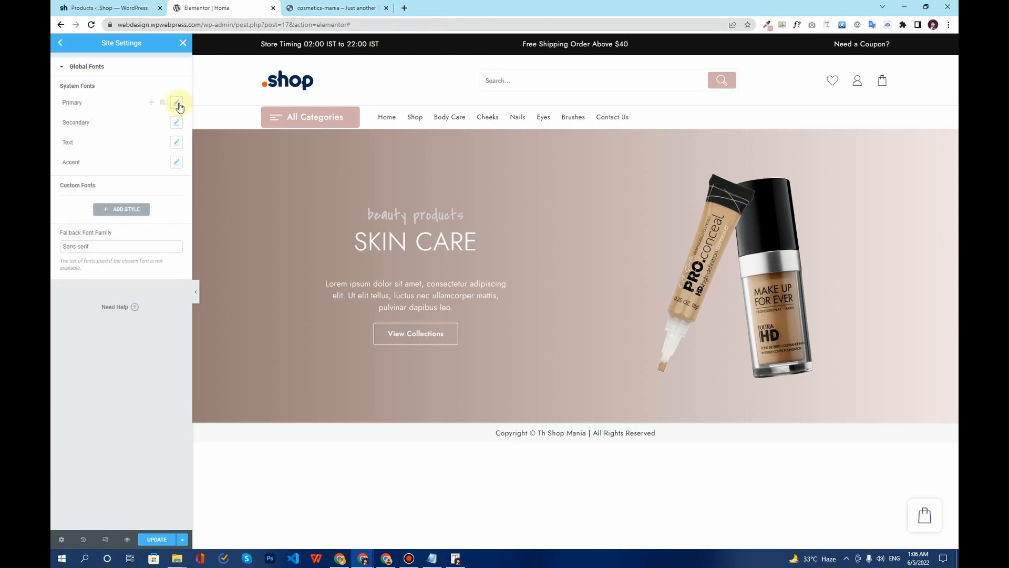
pyautogui.click(177, 103)
pyautogui.click(149, 153)
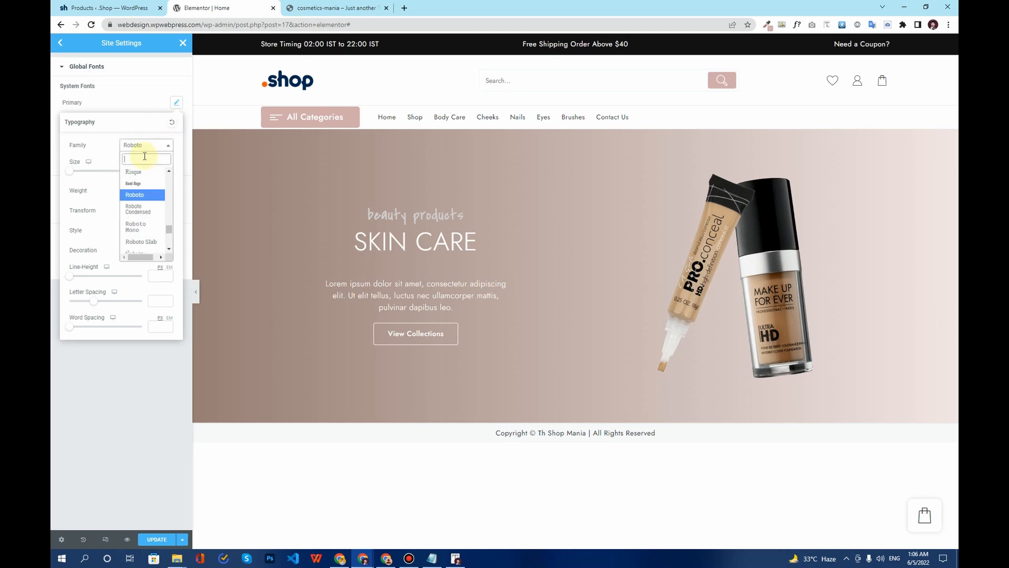
pyautogui.write('Jost')
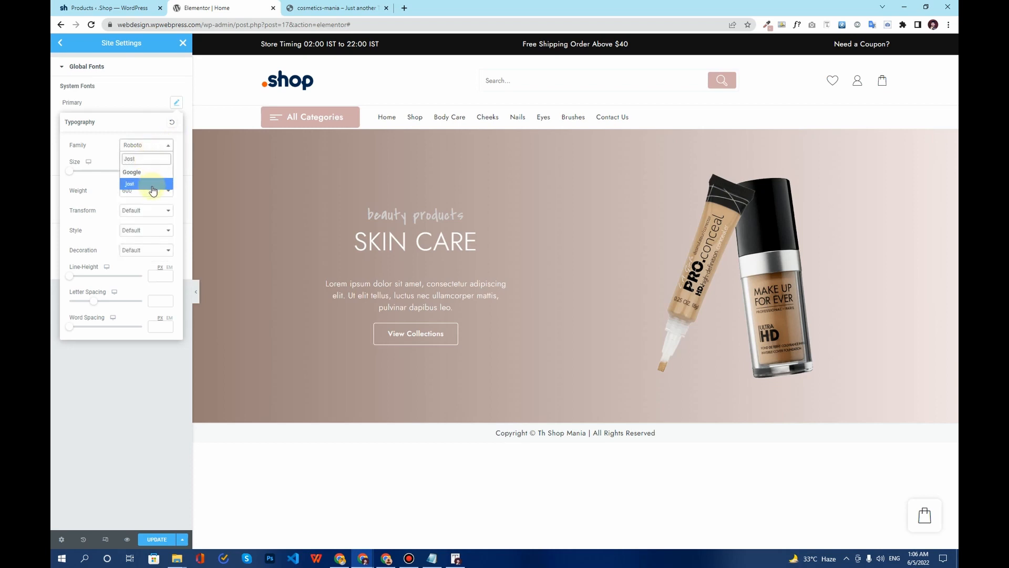
pyautogui.click(150, 184)
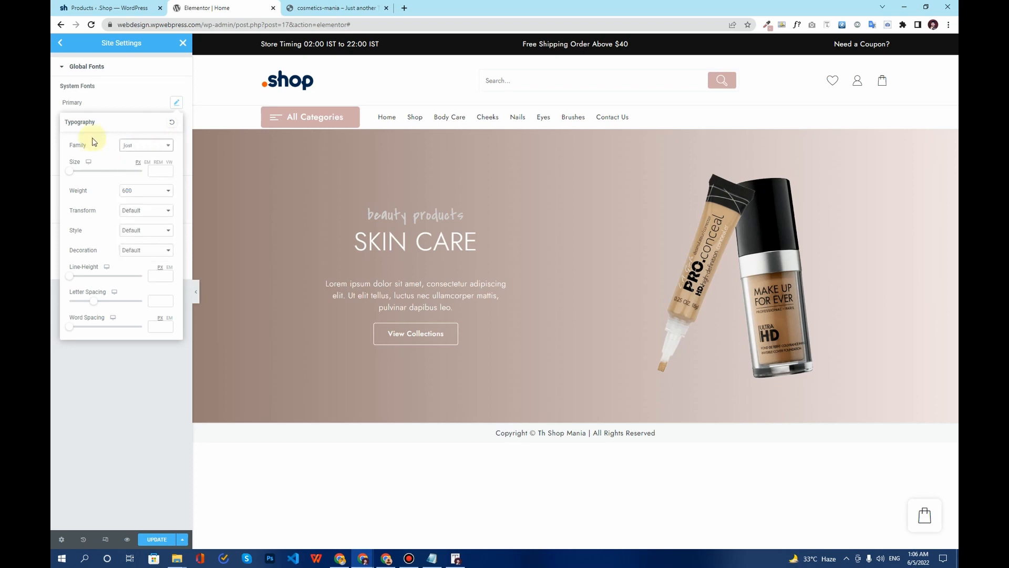
pyautogui.click(59, 106)
# Inspect the font of the "beauty products" heading in the reference page's hero banner.
pyautogui.click(337, 8)
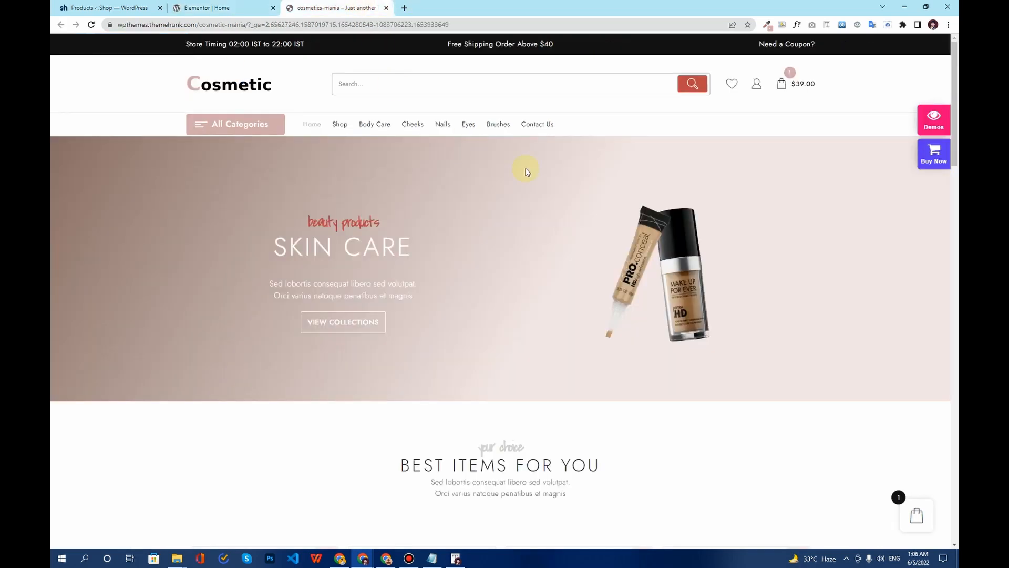
pyautogui.click(827, 25)
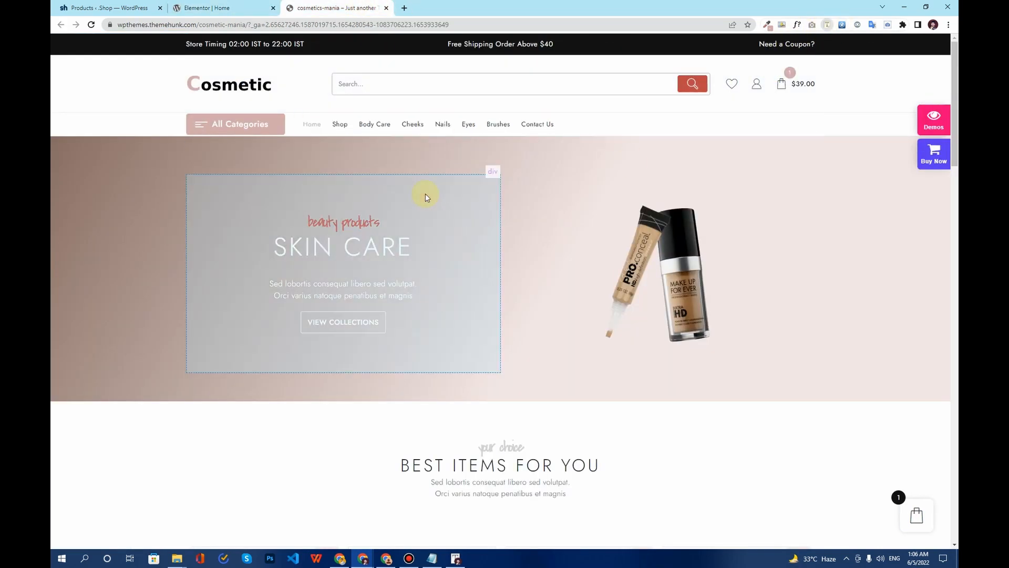
pyautogui.click(333, 223)
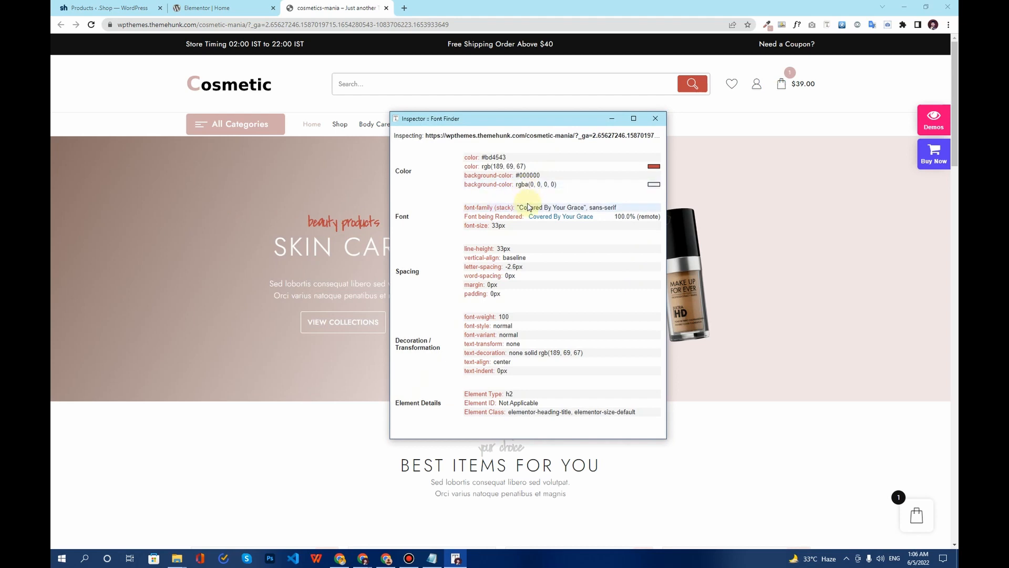
# Return to the Elementor site settings and set the Secondary global font family to Covered By Your Grace.
pyautogui.click(195, 9)
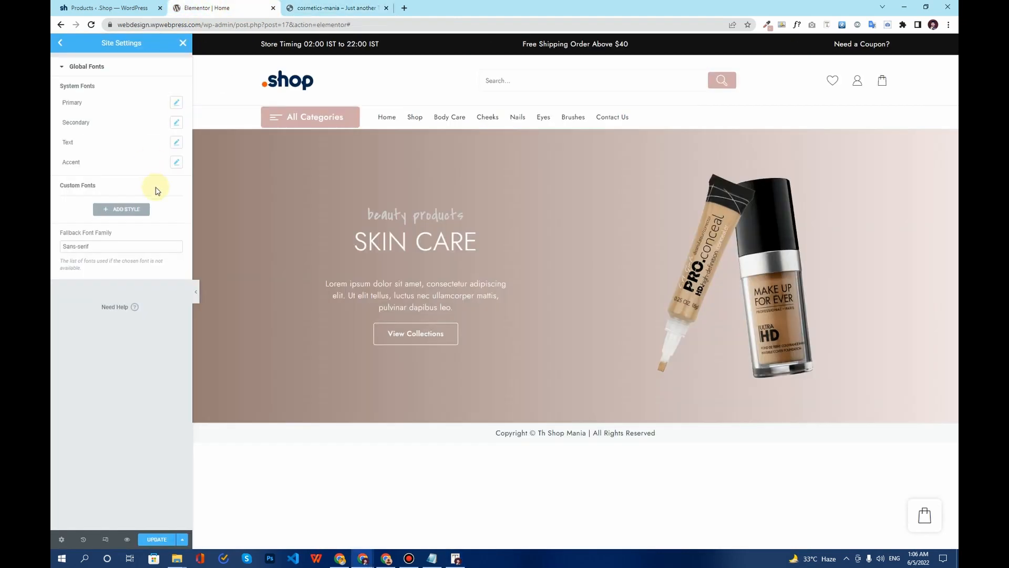
pyautogui.click(176, 126)
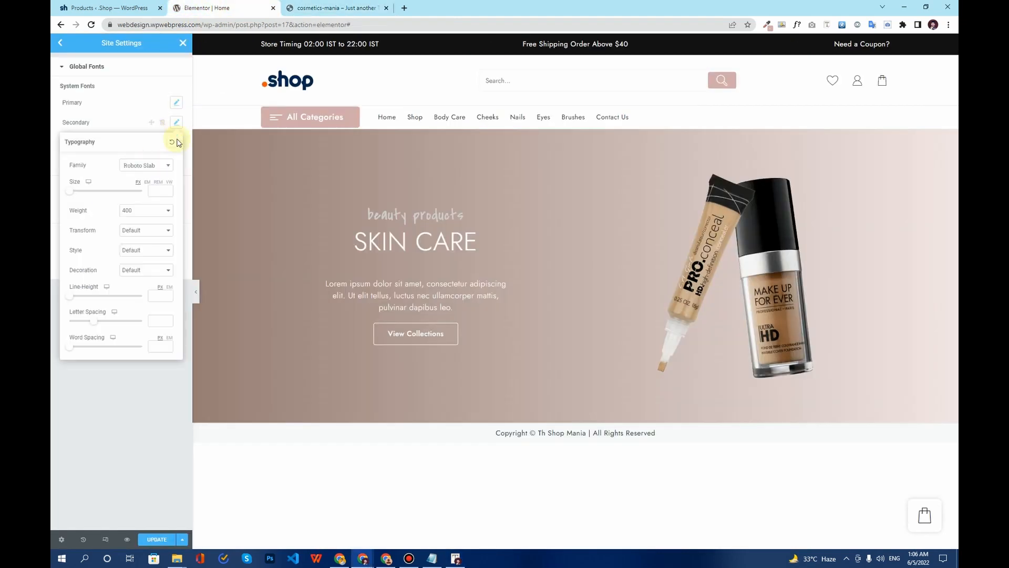
pyautogui.click(148, 167)
pyautogui.write('co')
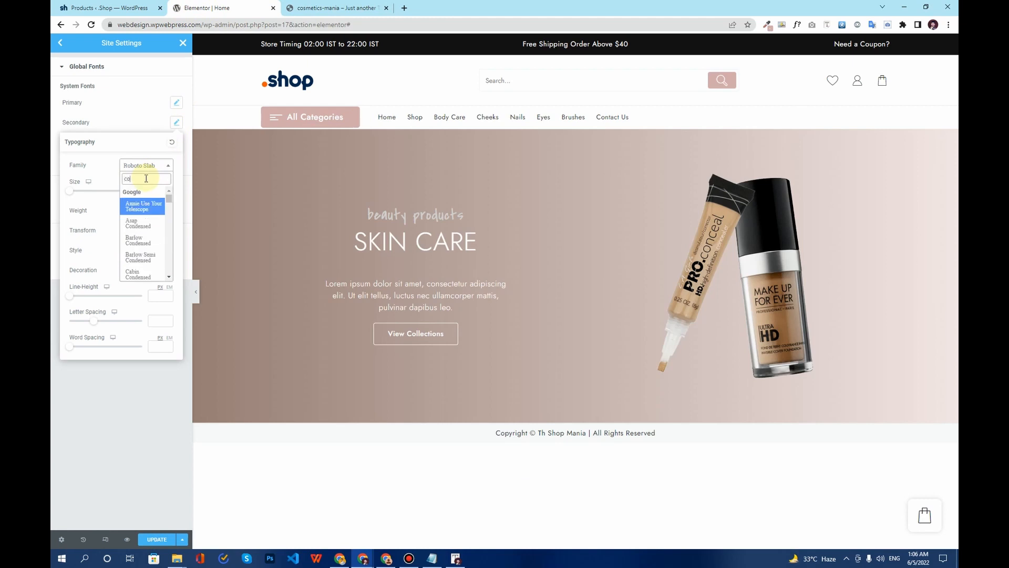
pyautogui.write('vere')
pyautogui.click(148, 207)
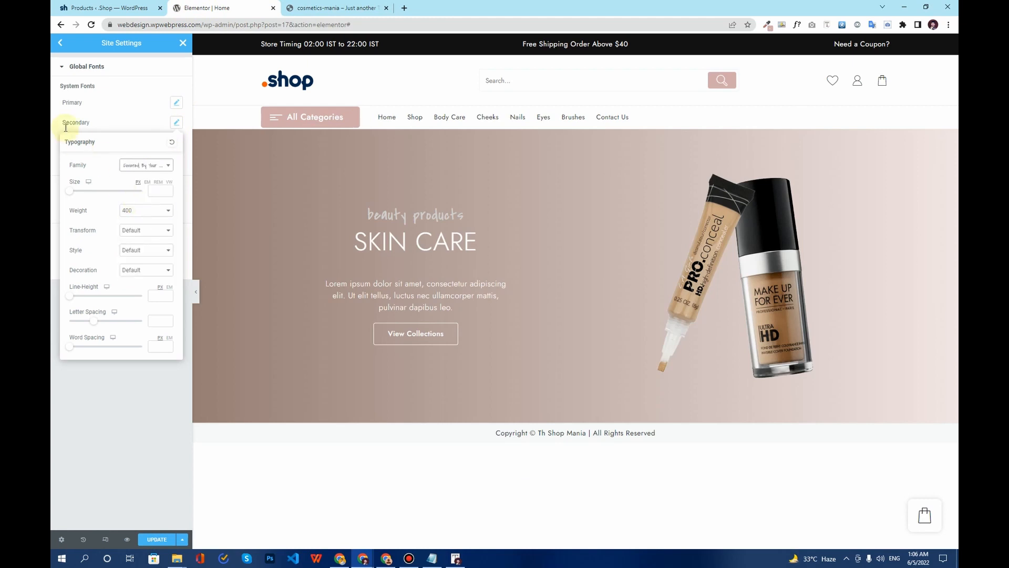
pyautogui.click(67, 124)
# Set the Text global font family to Jost and close its typography settings.
pyautogui.click(177, 142)
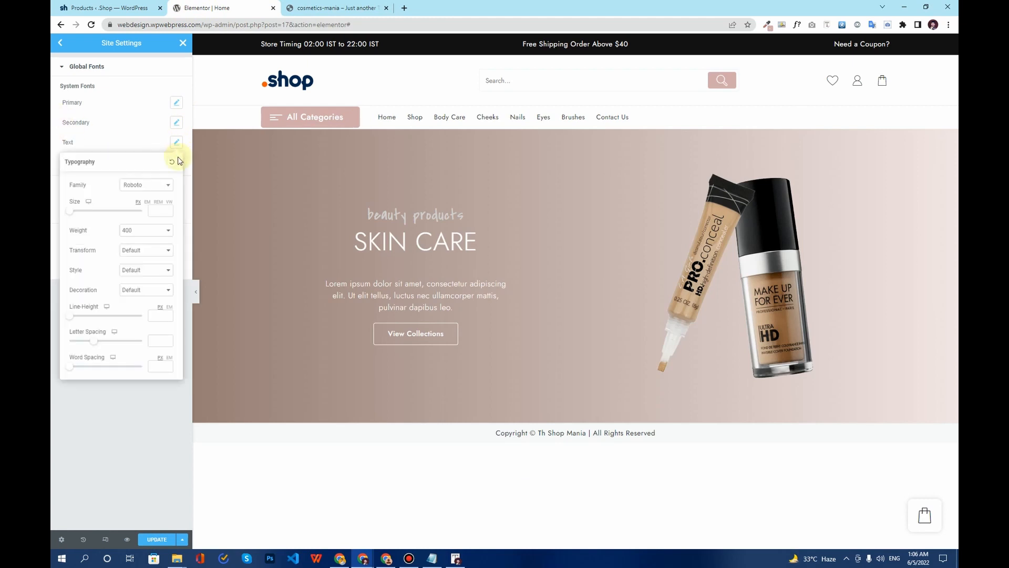
pyautogui.click(147, 187)
pyautogui.write('jost')
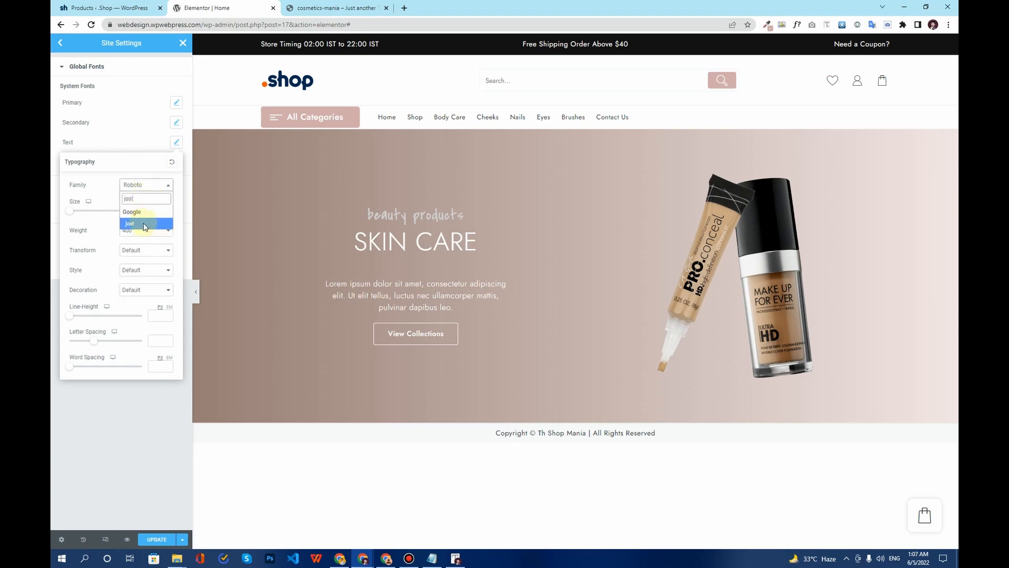
pyautogui.click(144, 226)
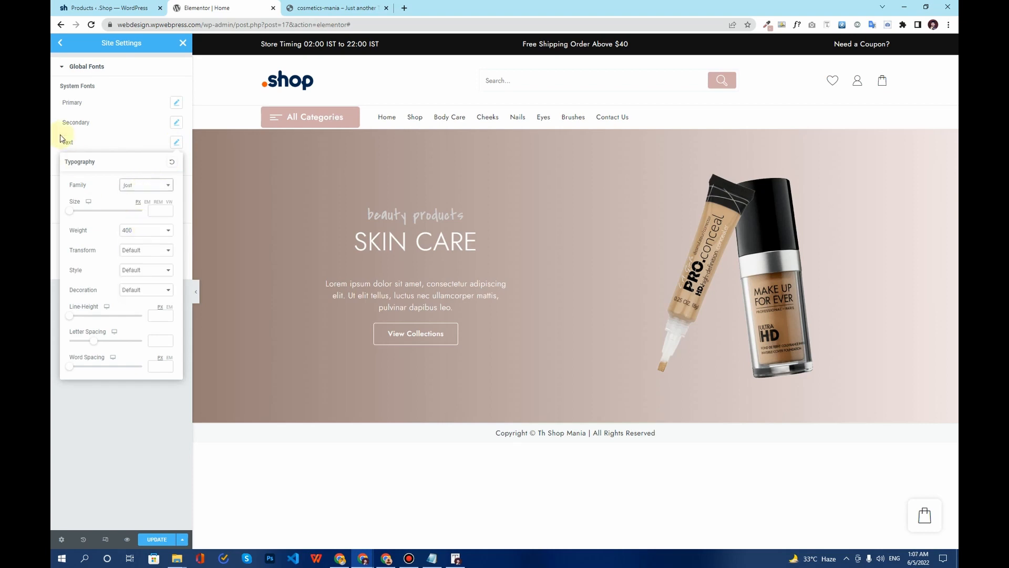
pyautogui.click(62, 140)
# Set the Accent global font family to Covered By Your Grace.
pyautogui.click(176, 162)
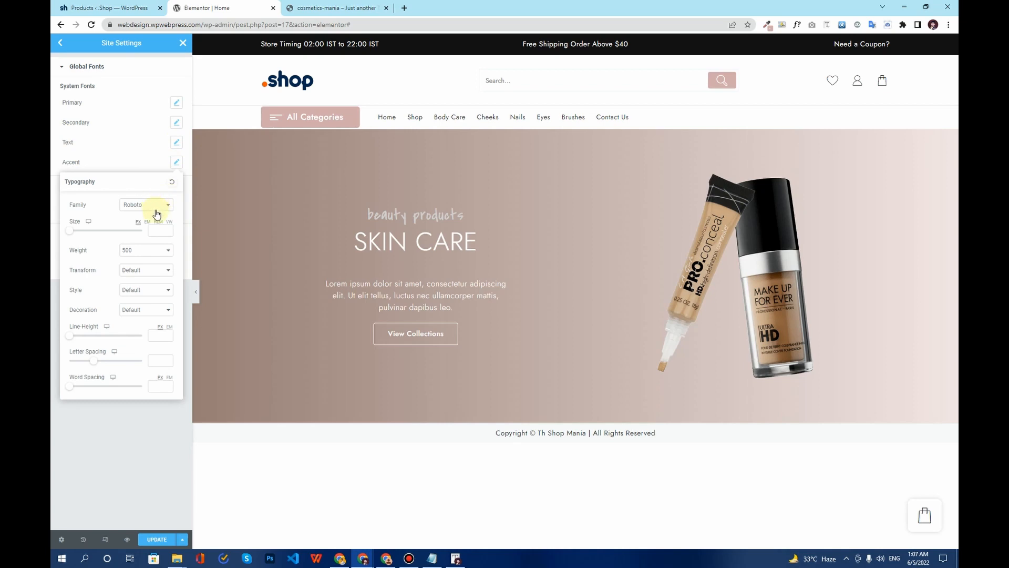
pyautogui.click(155, 213)
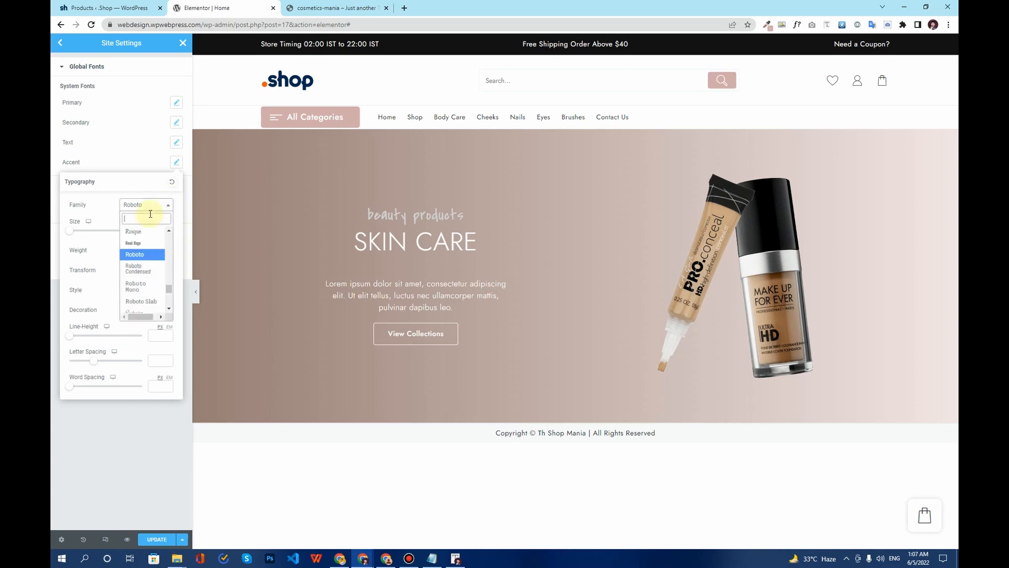
pyautogui.write('cove')
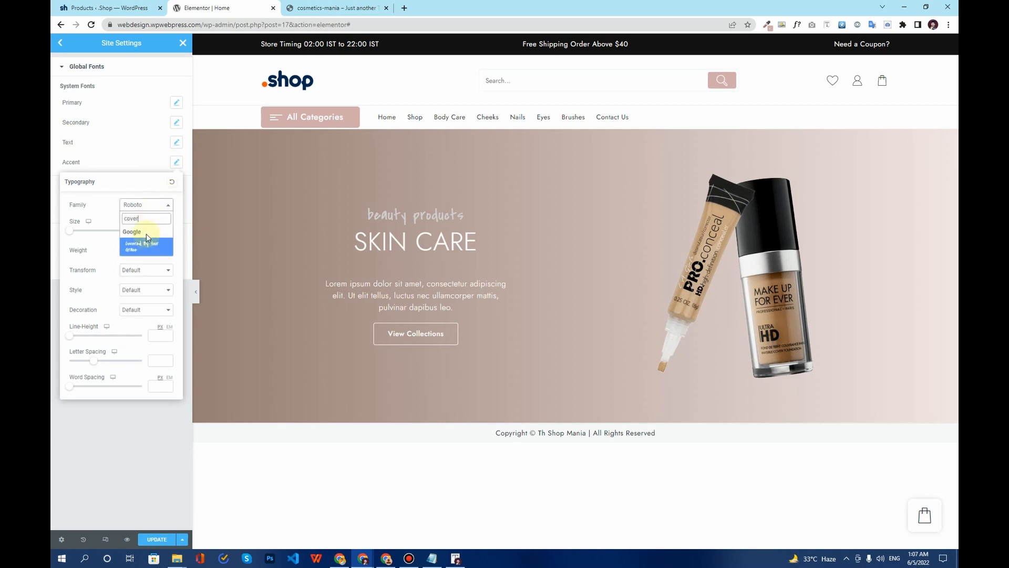
pyautogui.write('r')
pyautogui.click(149, 245)
# Open the theme style Typography in the site settings and set the Body font family to Jost.
pyautogui.click(60, 42)
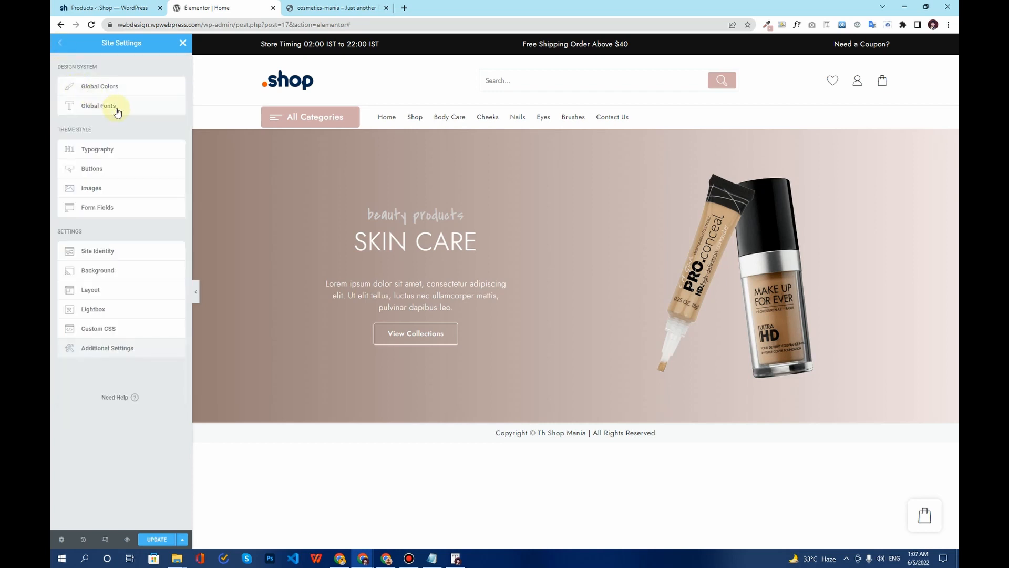
pyautogui.click(114, 152)
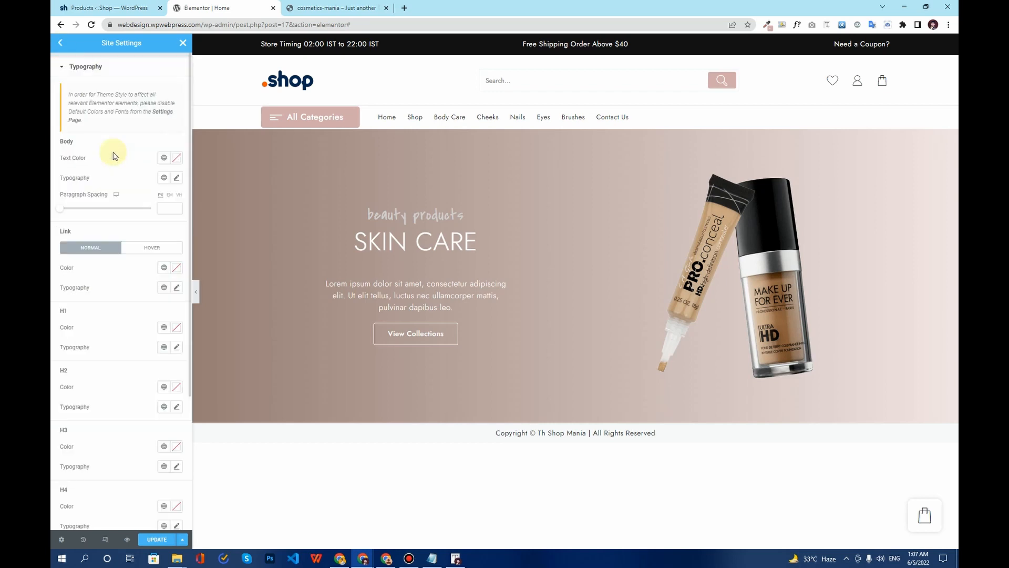
pyautogui.click(176, 180)
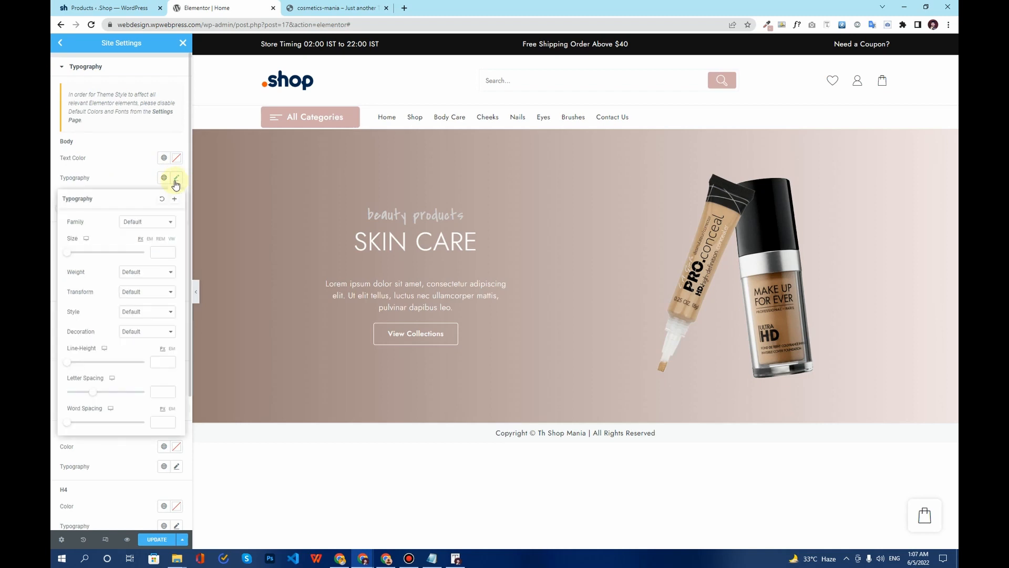
pyautogui.click(148, 226)
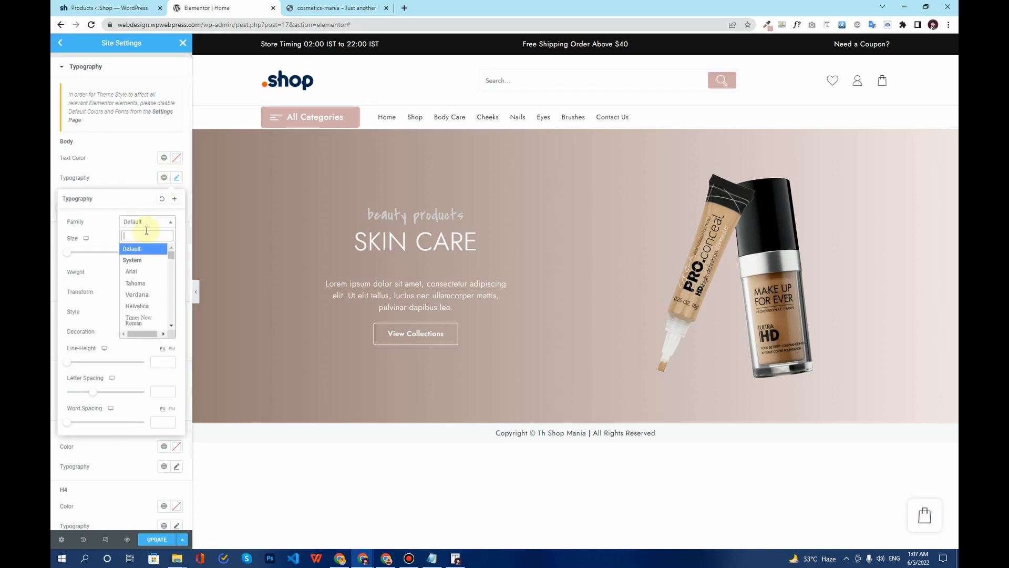
pyautogui.write('jost')
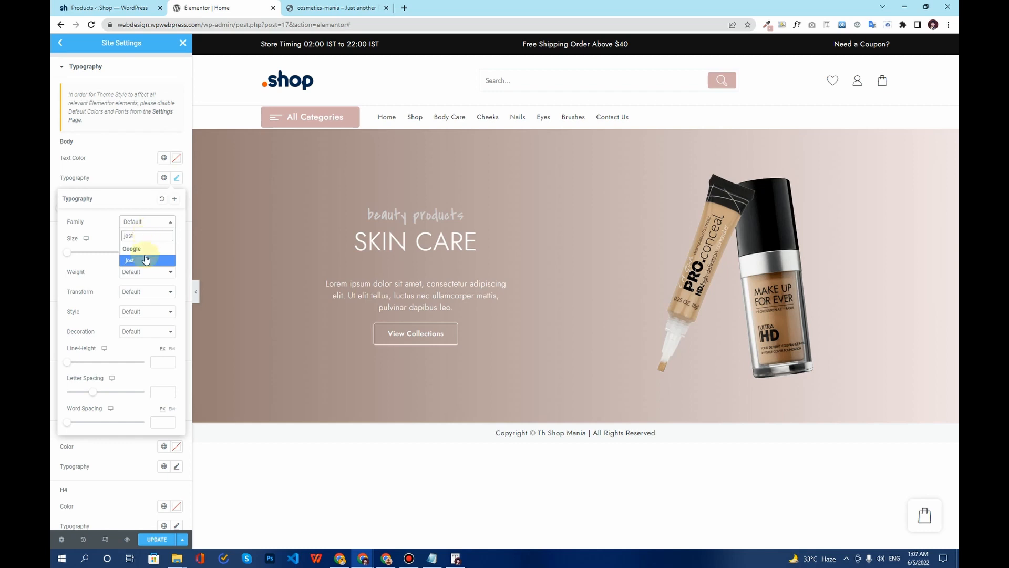
pyautogui.click(145, 261)
pyautogui.click(63, 175)
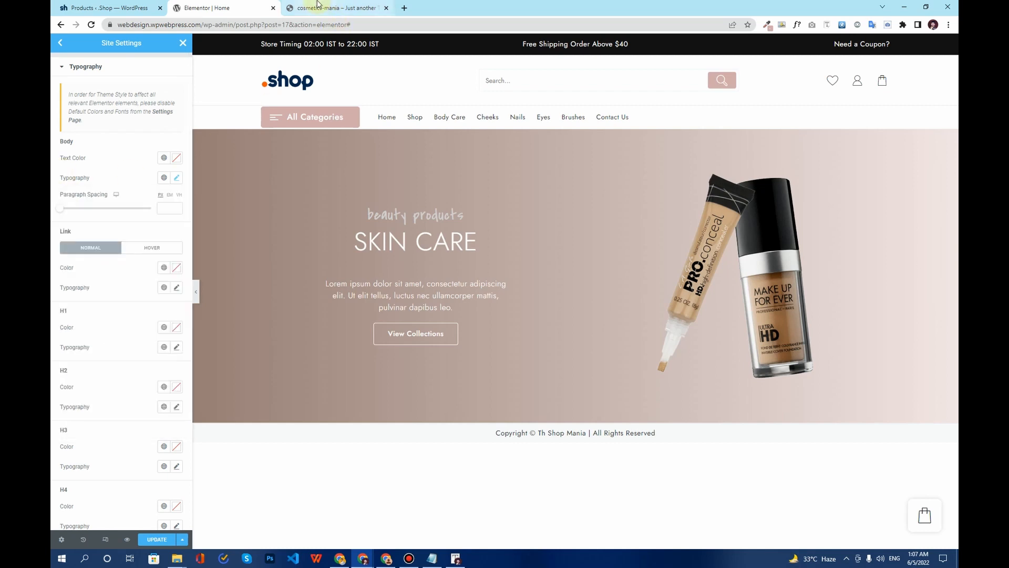
# Inspect the description text below "Best Items For You" on the reference page and copy its colour code.
pyautogui.click(331, 8)
pyautogui.scroll(-5, 504, 273)
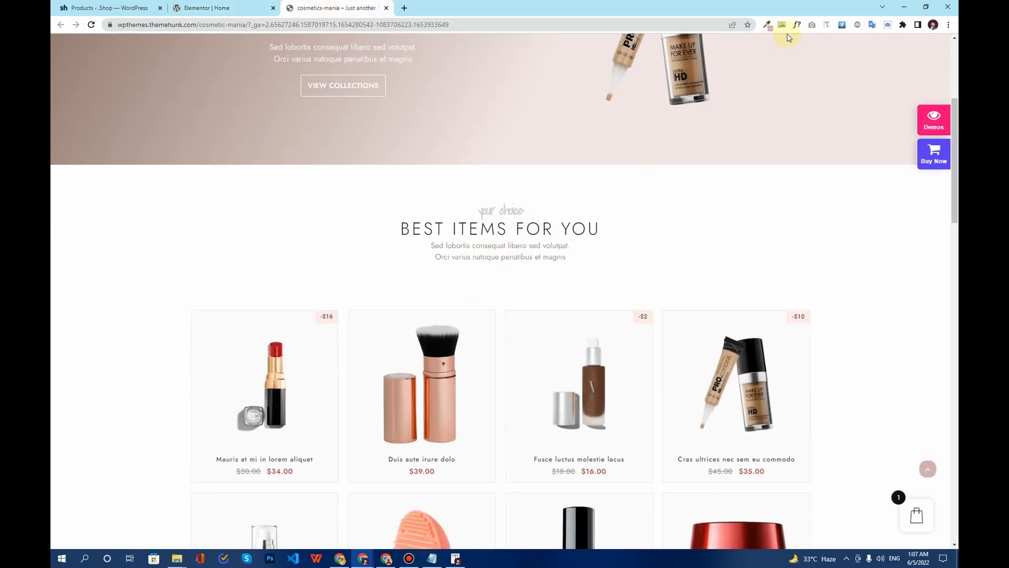
pyautogui.click(827, 27)
pyautogui.click(528, 252)
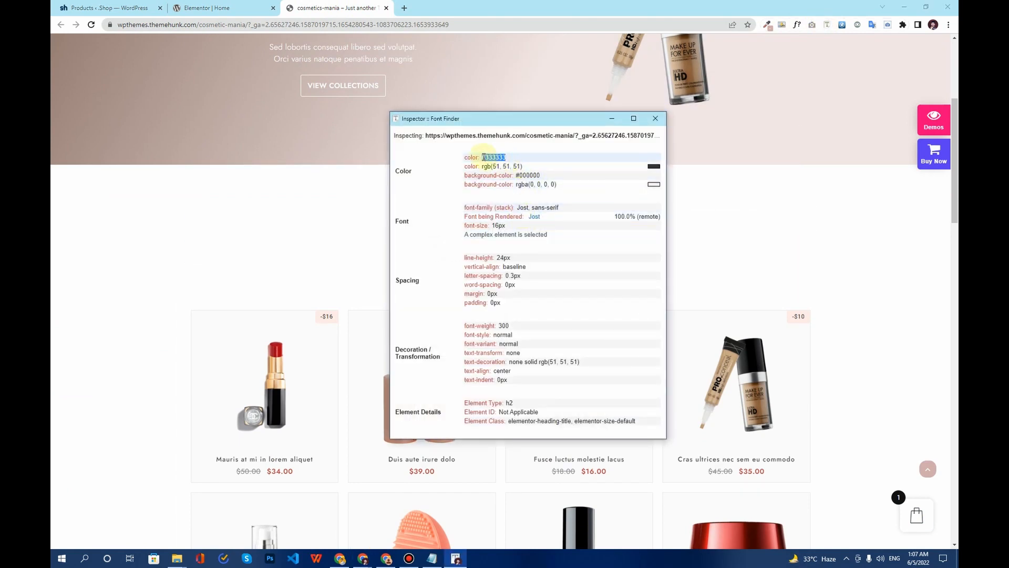
# Return to the Elementor typography settings and set the Body text colour to #333333.
pyautogui.click(231, 8)
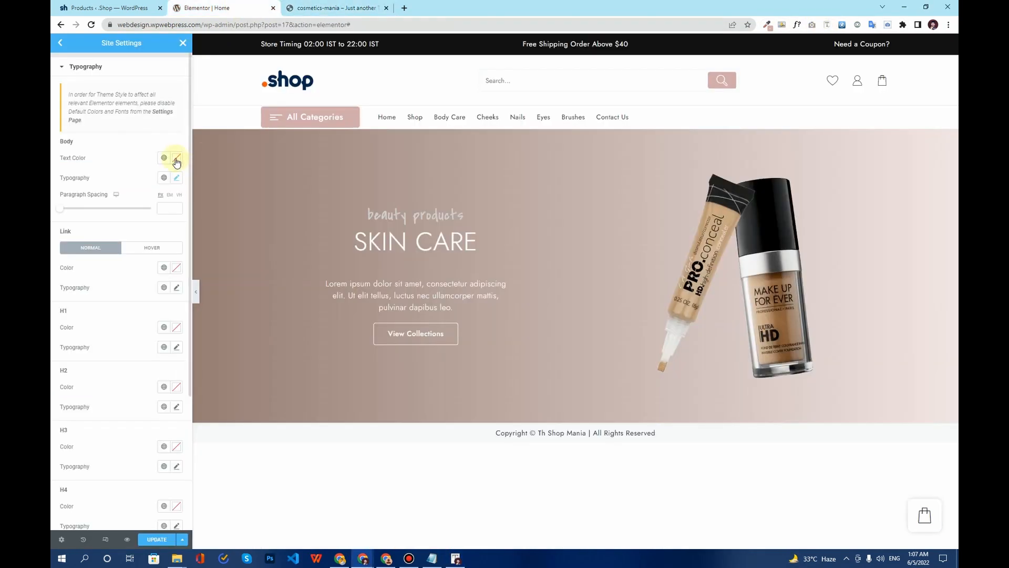
pyautogui.click(176, 158)
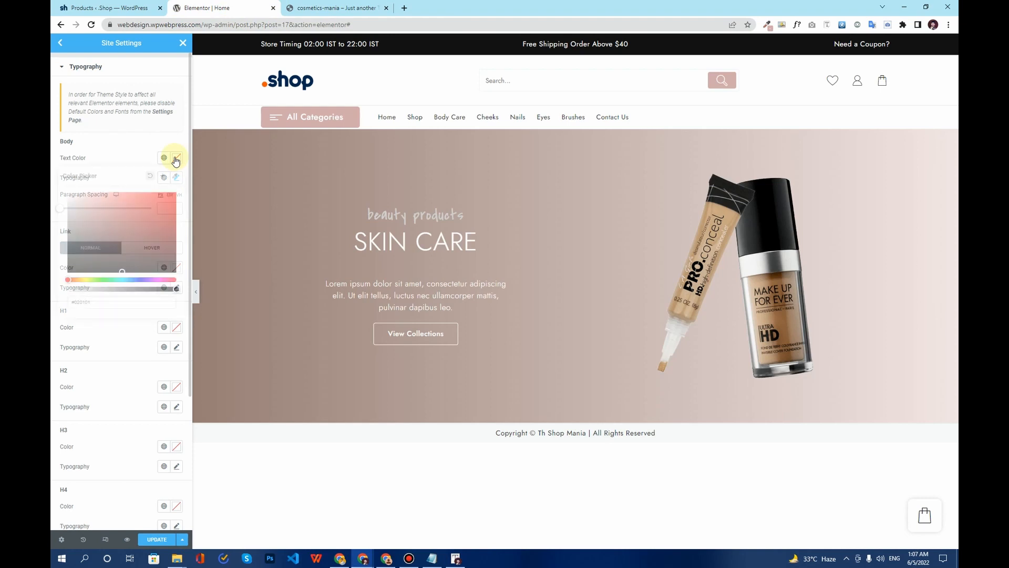
pyautogui.click(62, 162)
# Set the normal-state Link font family to Jost and close its typography settings.
pyautogui.scroll(-2, 143, 229)
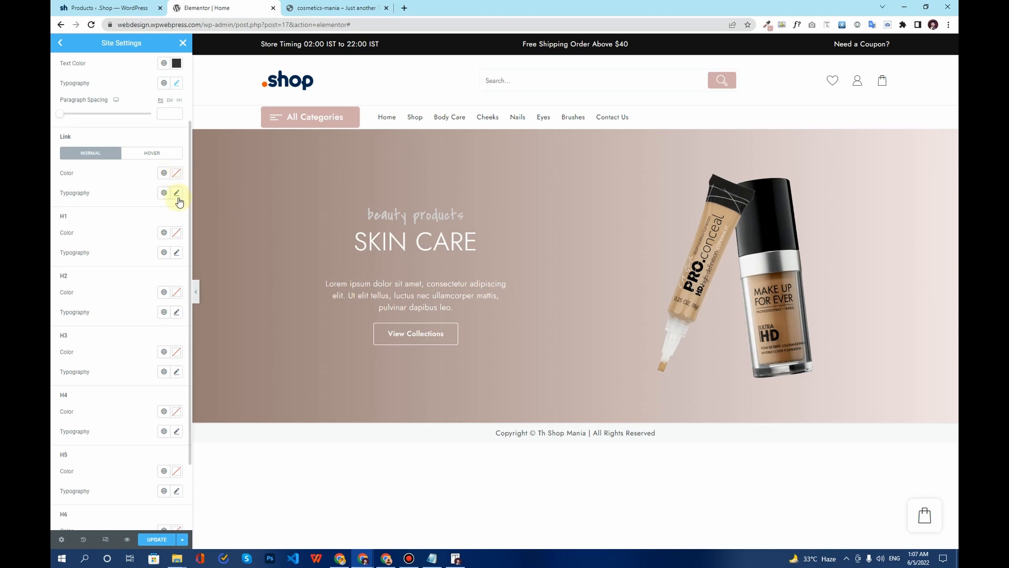
pyautogui.click(177, 193)
pyautogui.click(160, 236)
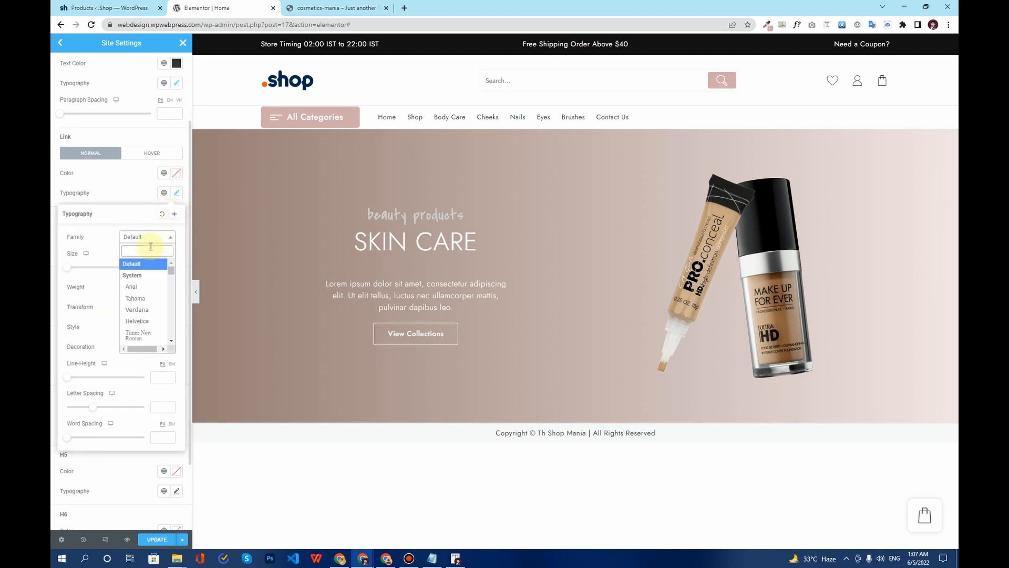
pyautogui.write('jost')
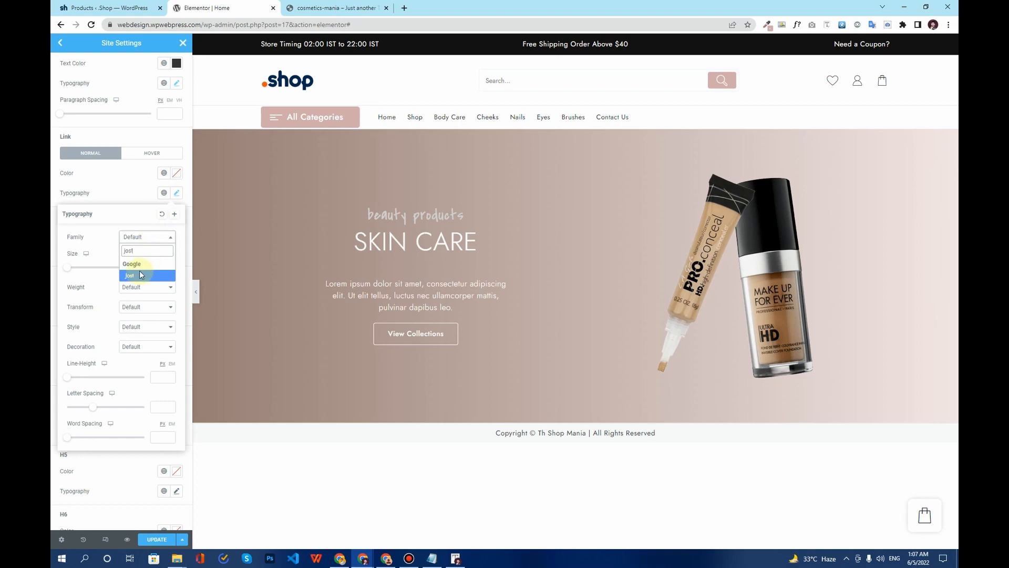
pyautogui.click(140, 274)
pyautogui.click(131, 194)
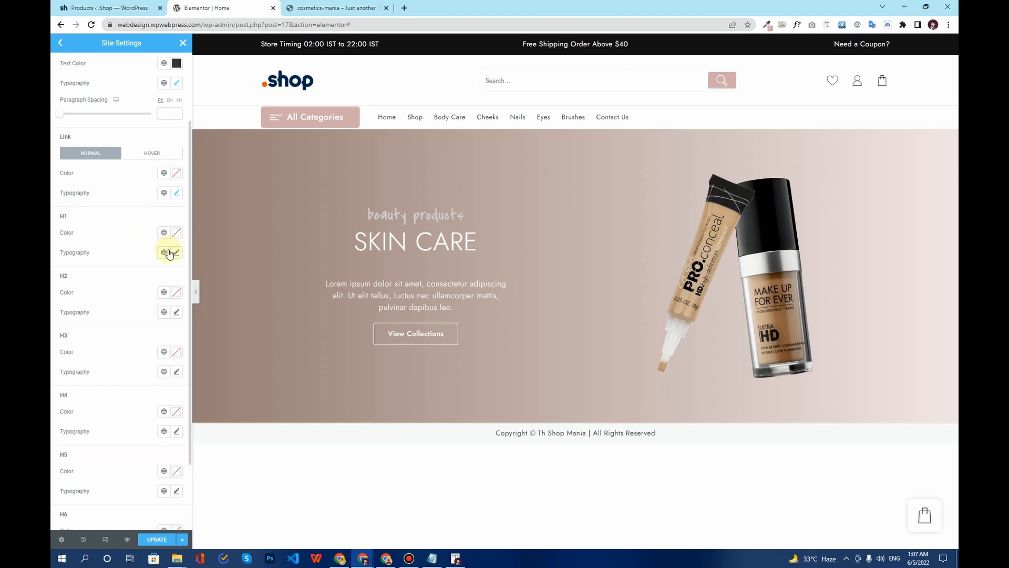
# Set the H1 heading font family to Jost and close its typography settings.
pyautogui.click(177, 253)
pyautogui.click(160, 297)
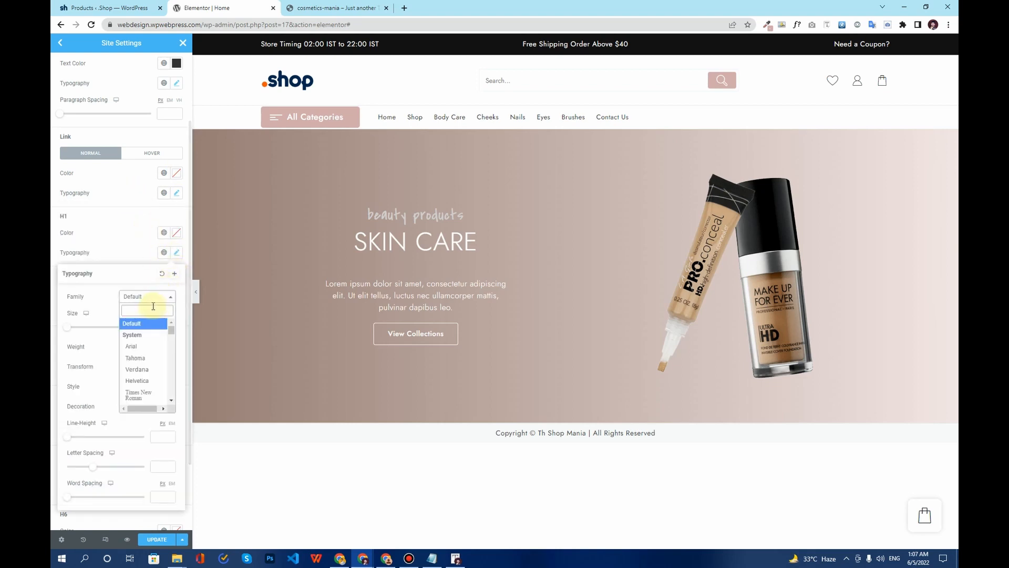
pyautogui.write('jost')
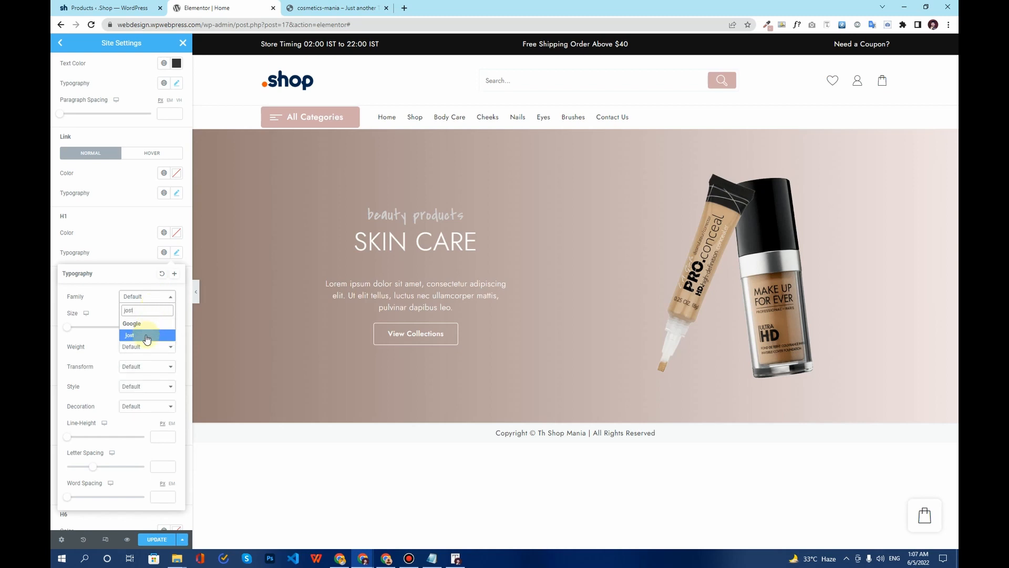
pyautogui.click(147, 337)
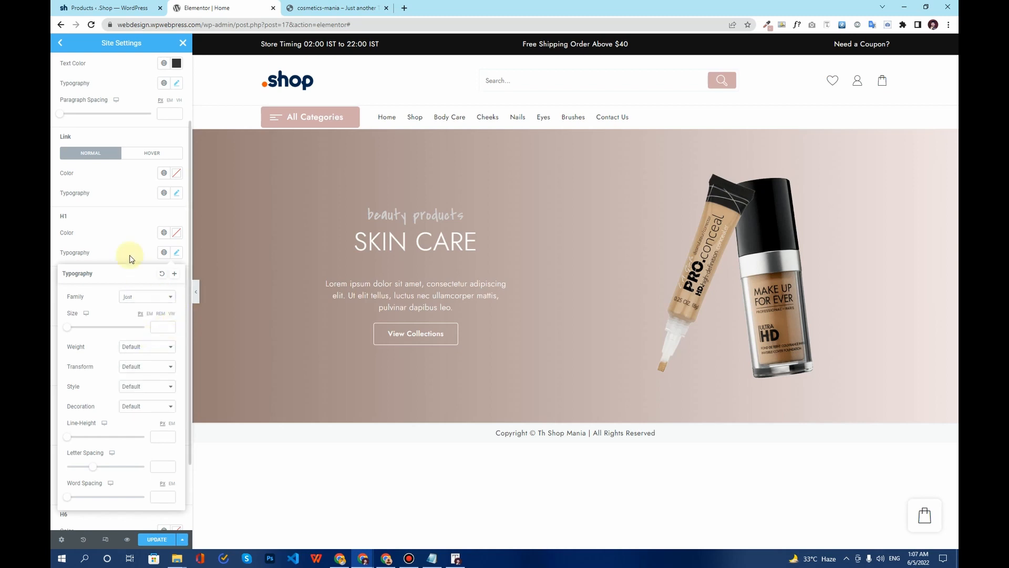
pyautogui.click(130, 254)
# Set the H2 heading font family to Jost and close its typography settings.
pyautogui.click(177, 313)
pyautogui.click(163, 356)
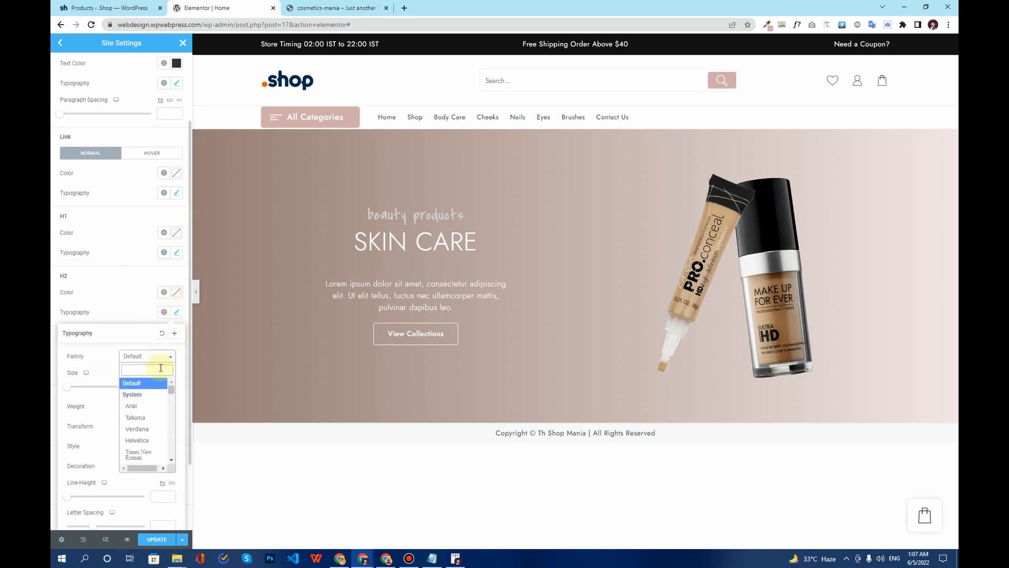
pyautogui.write('jost')
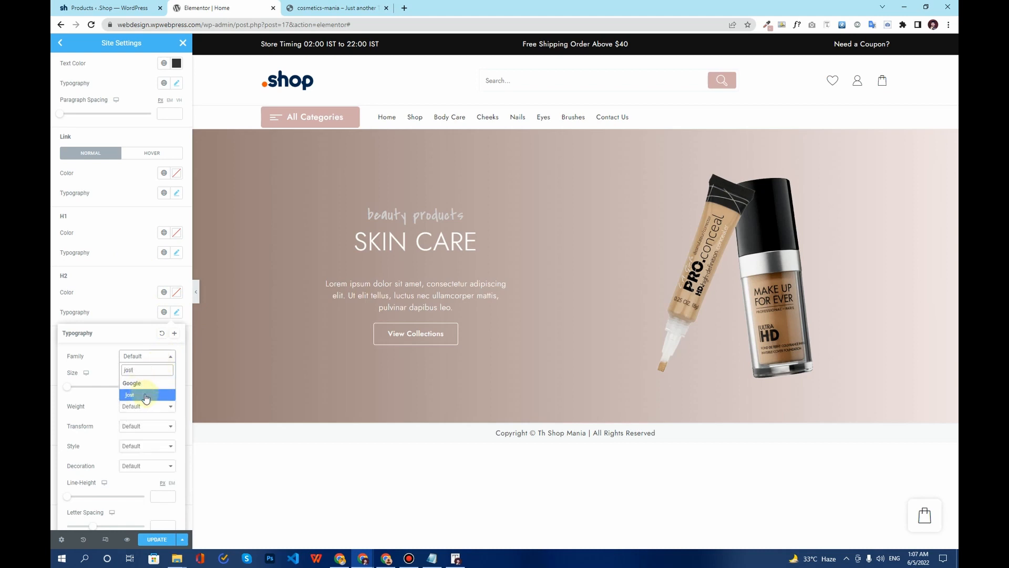
pyautogui.click(146, 395)
pyautogui.click(140, 308)
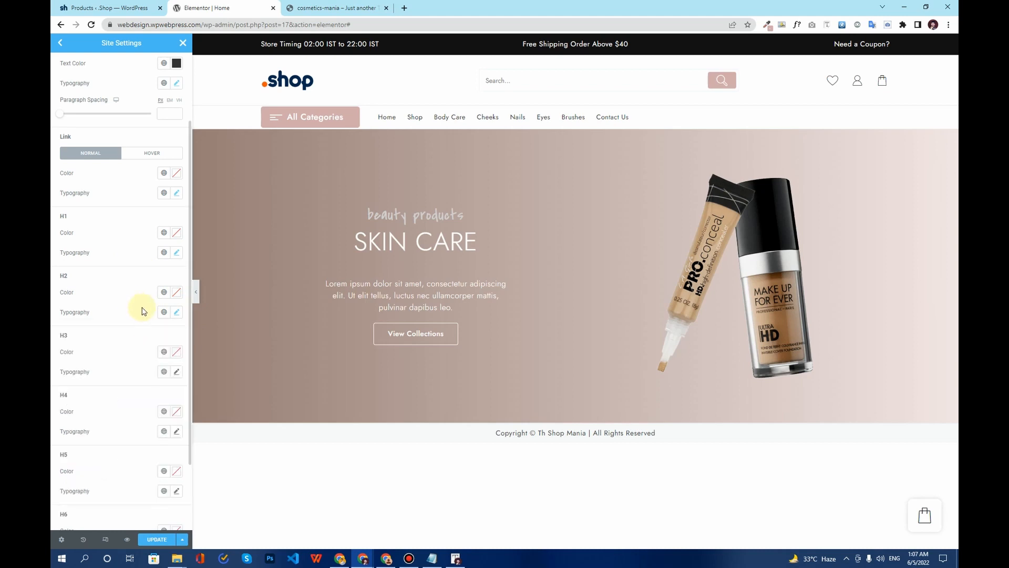
# Set the H3 heading font family to Jost and close its typography settings.
pyautogui.scroll(-2, 158, 315)
pyautogui.click(176, 282)
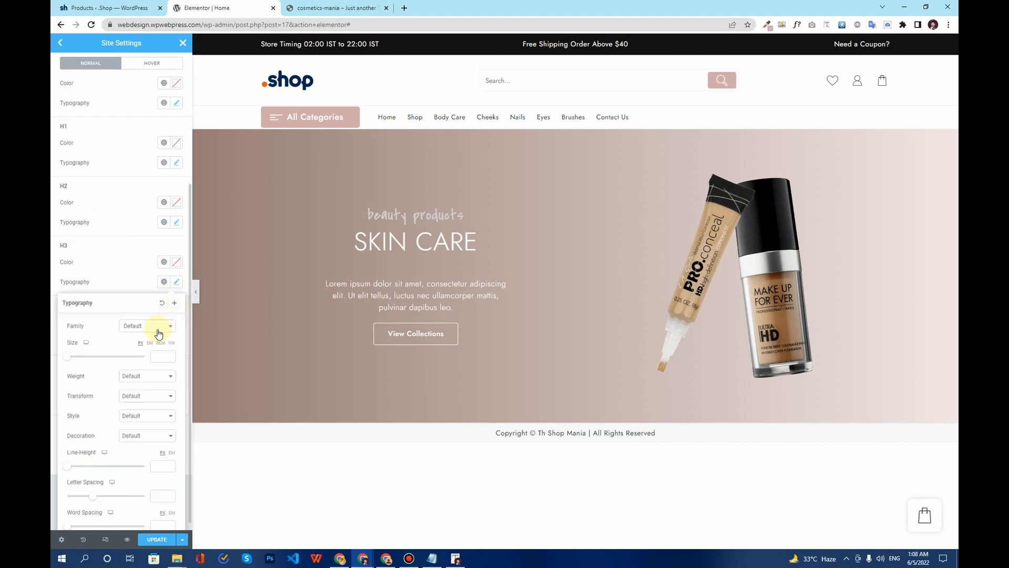
pyautogui.click(158, 327)
pyautogui.write('jost')
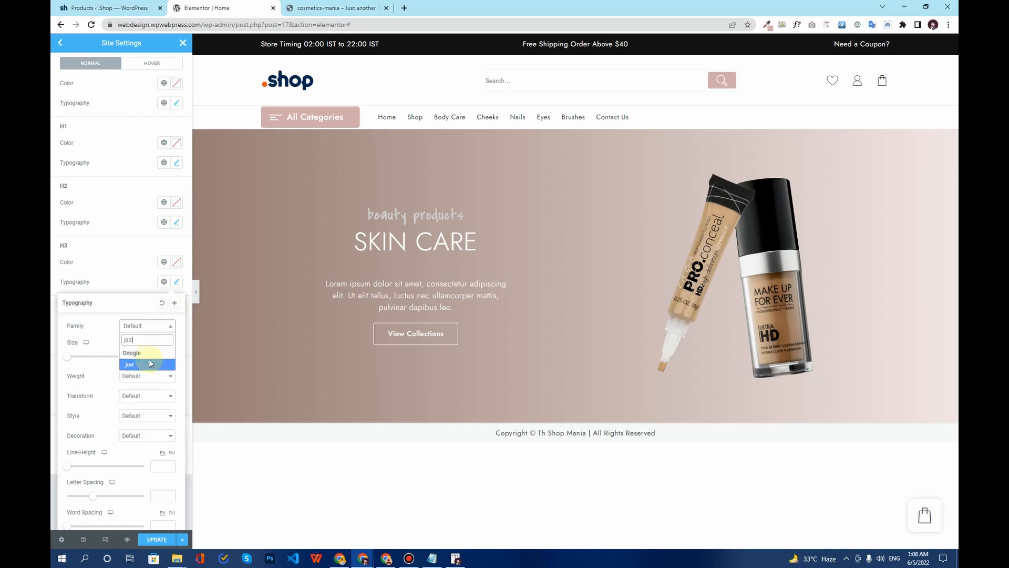
pyautogui.click(149, 364)
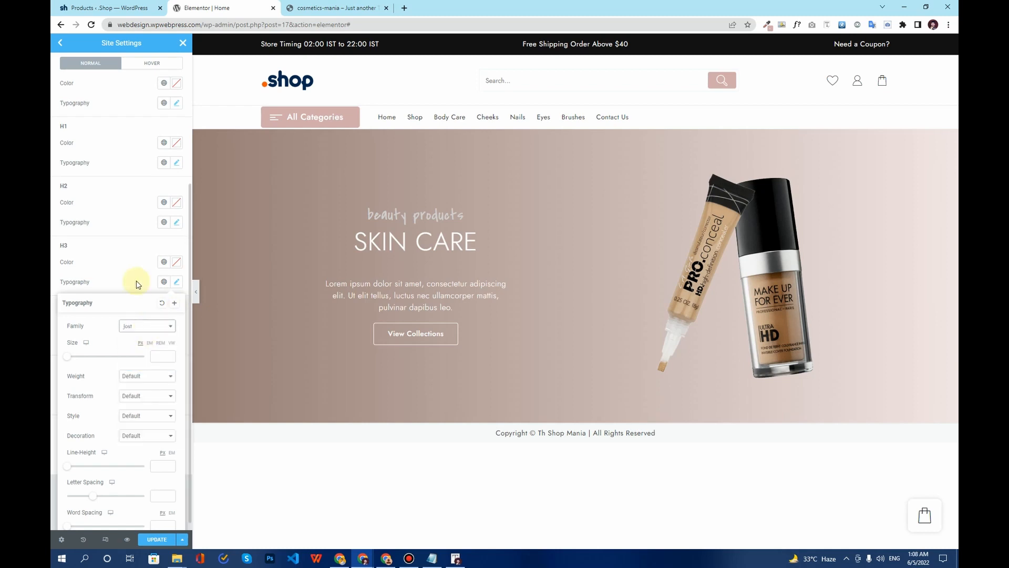
pyautogui.click(137, 284)
# Set the H4 heading font family to Jost and close its typography settings.
pyautogui.click(176, 343)
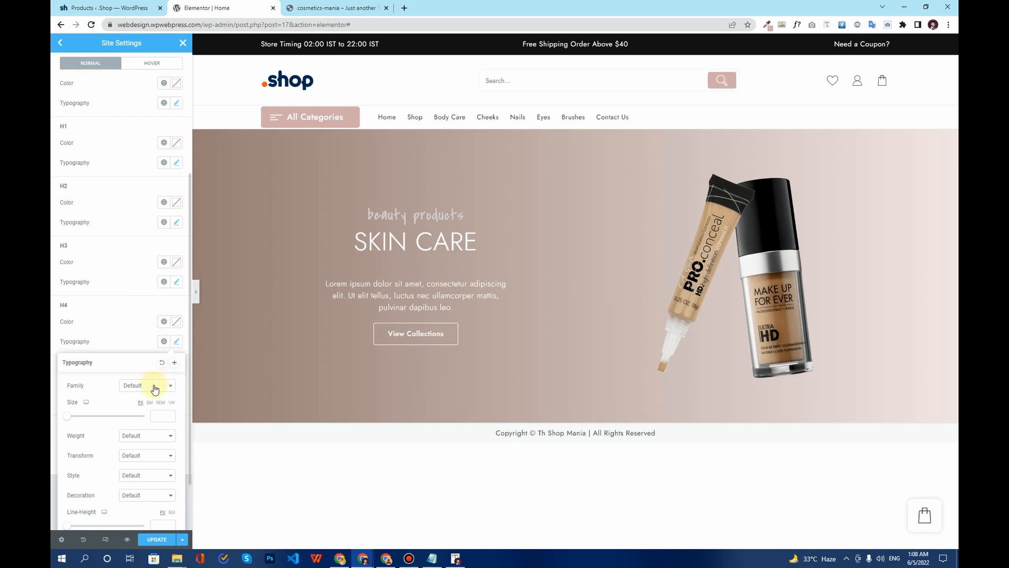
pyautogui.click(155, 388)
pyautogui.write('jost')
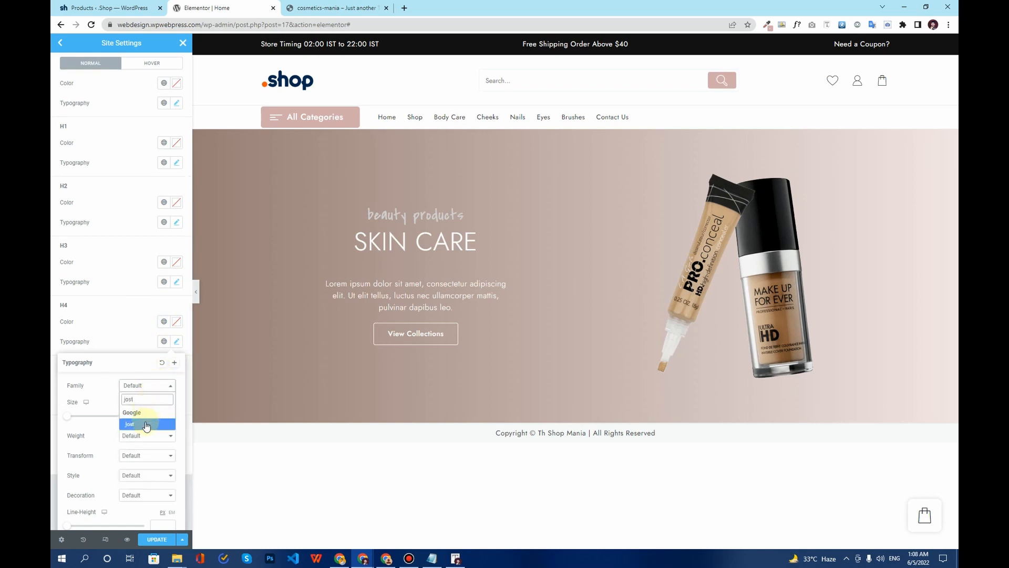
pyautogui.click(132, 424)
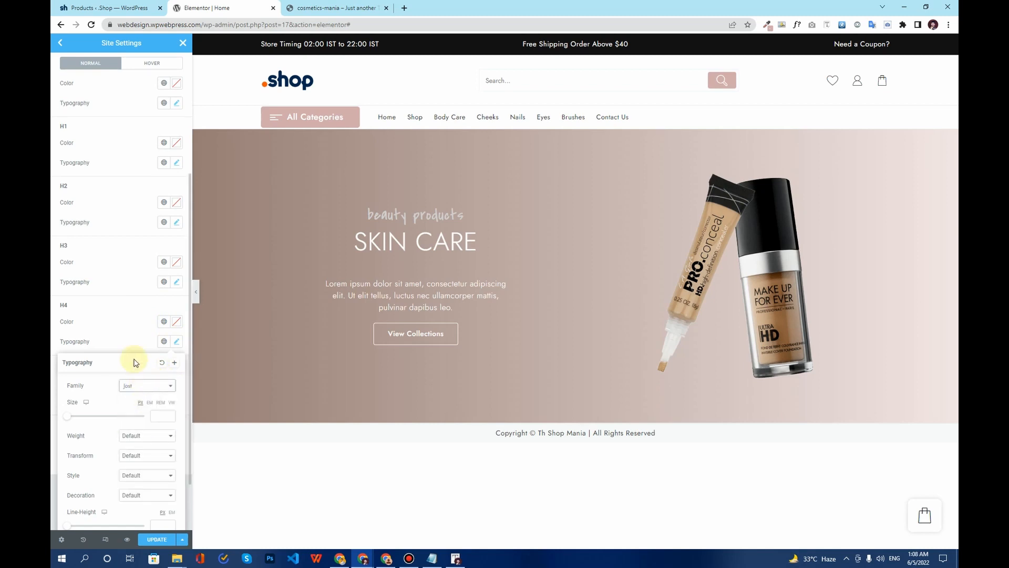
pyautogui.click(135, 339)
# Set the H5 heading font family to Jost and close its typography settings.
pyautogui.click(175, 402)
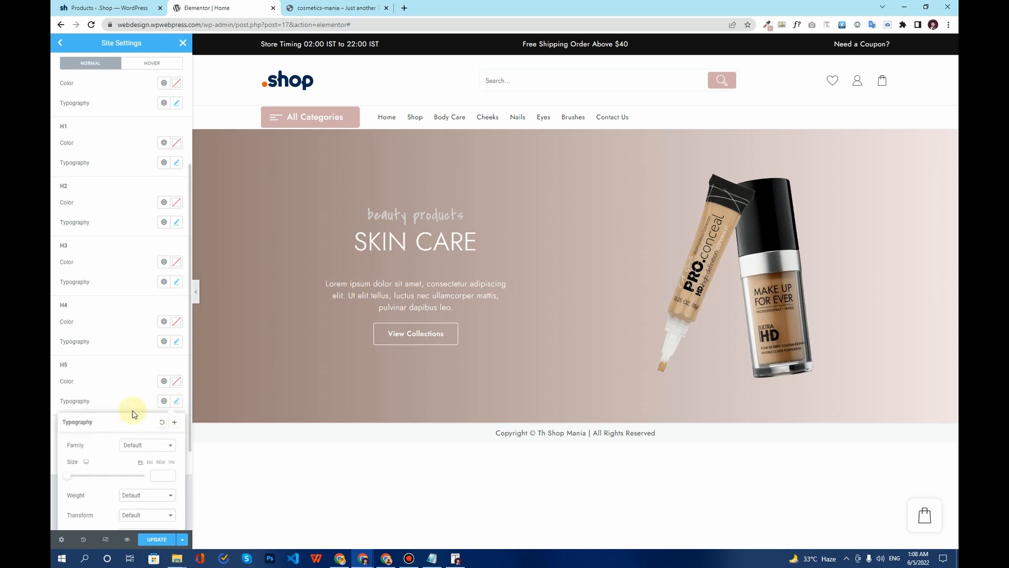
pyautogui.click(153, 447)
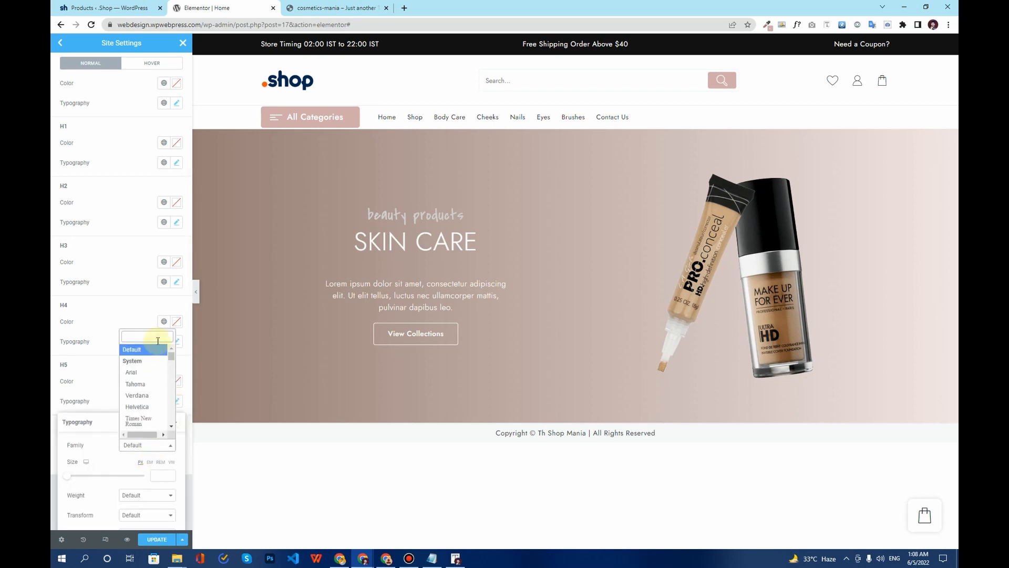
pyautogui.write('jost')
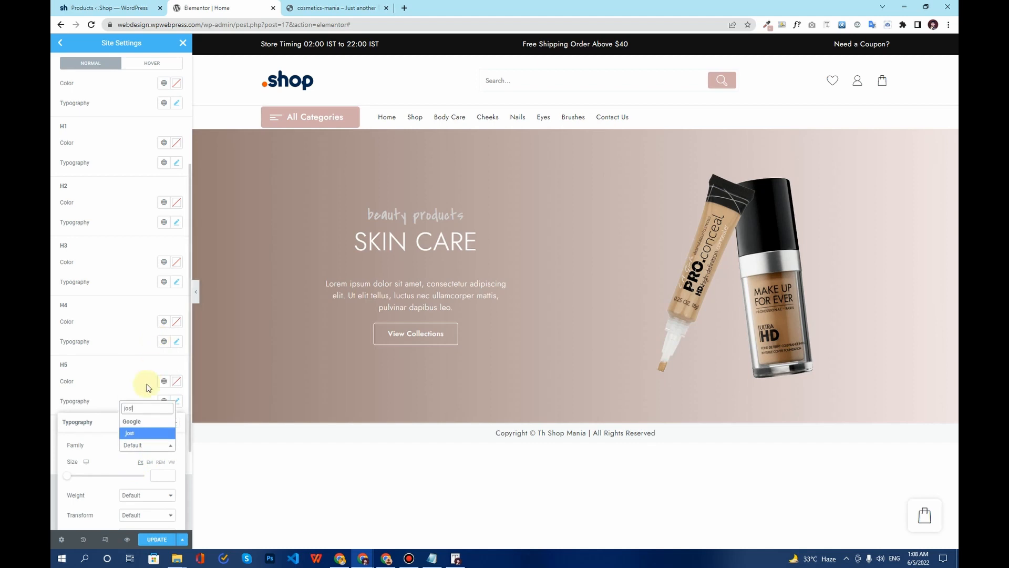
pyautogui.click(142, 434)
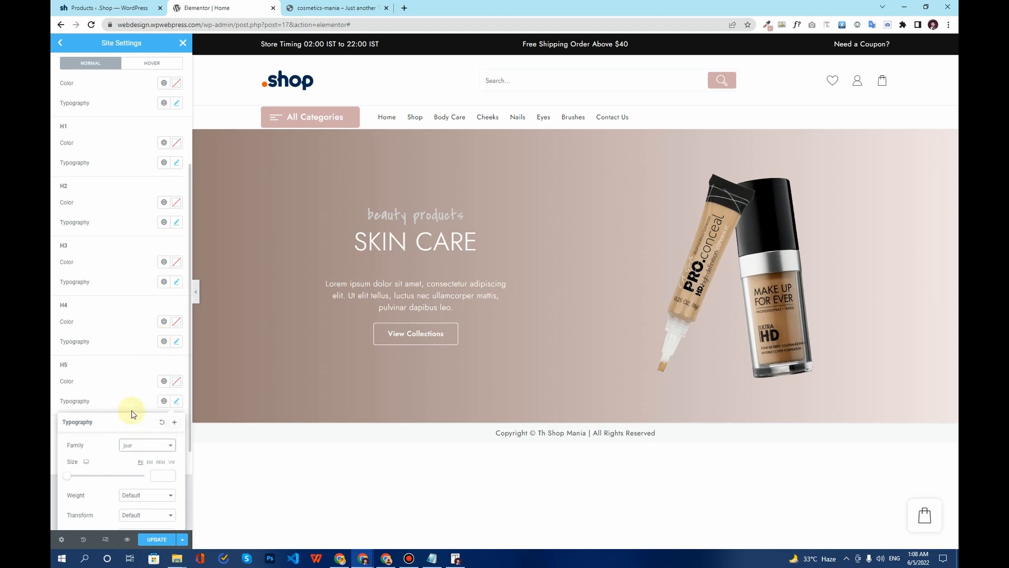
pyautogui.click(126, 396)
# Set the H6 heading font family to Jost and close its typography settings.
pyautogui.click(178, 461)
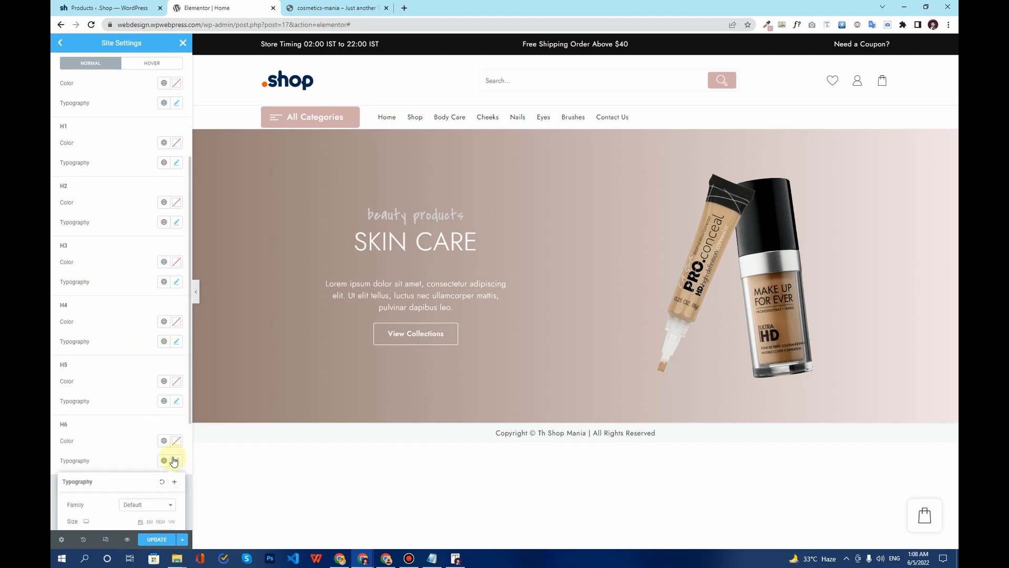
pyautogui.click(161, 371)
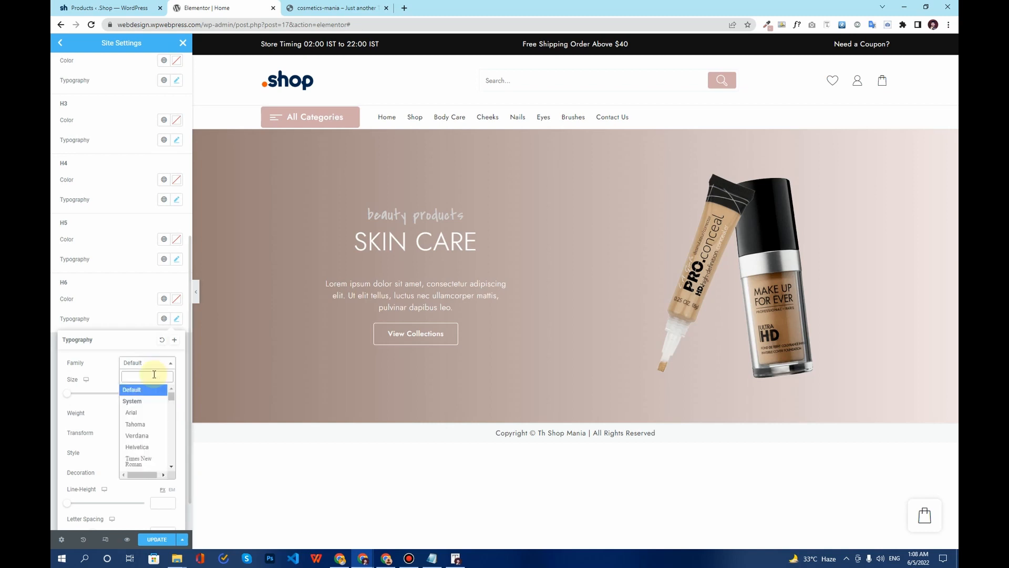
pyautogui.write('jost')
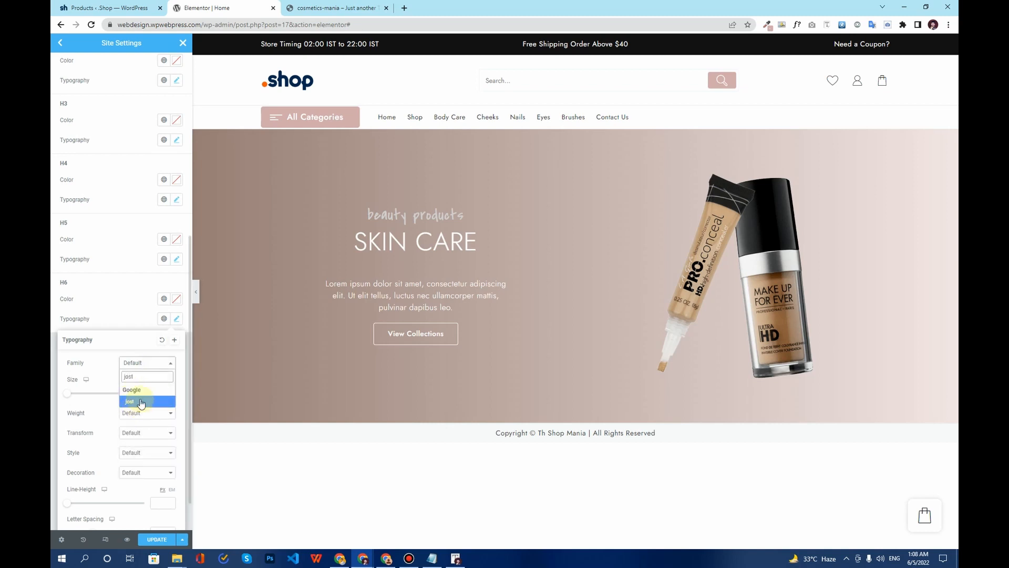
pyautogui.click(141, 403)
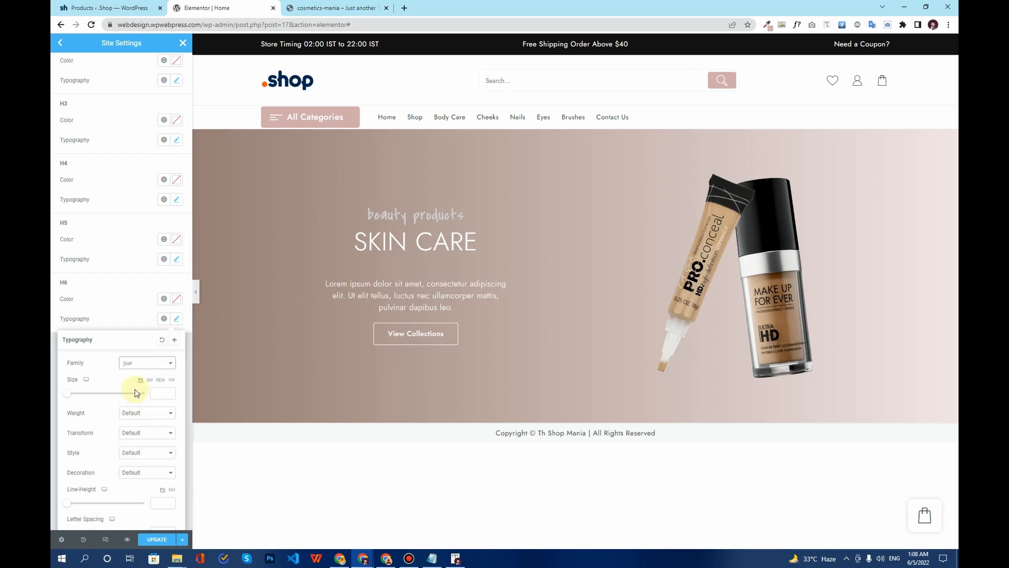
pyautogui.click(119, 316)
# Save the theme typography changes and close the site settings.
pyautogui.scroll(5, 120, 316)
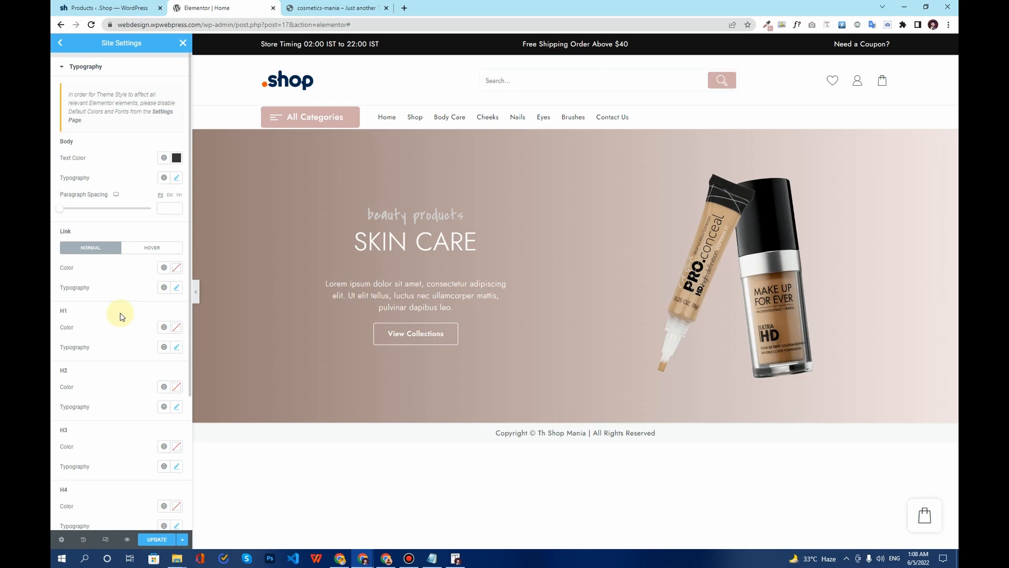
pyautogui.click(60, 42)
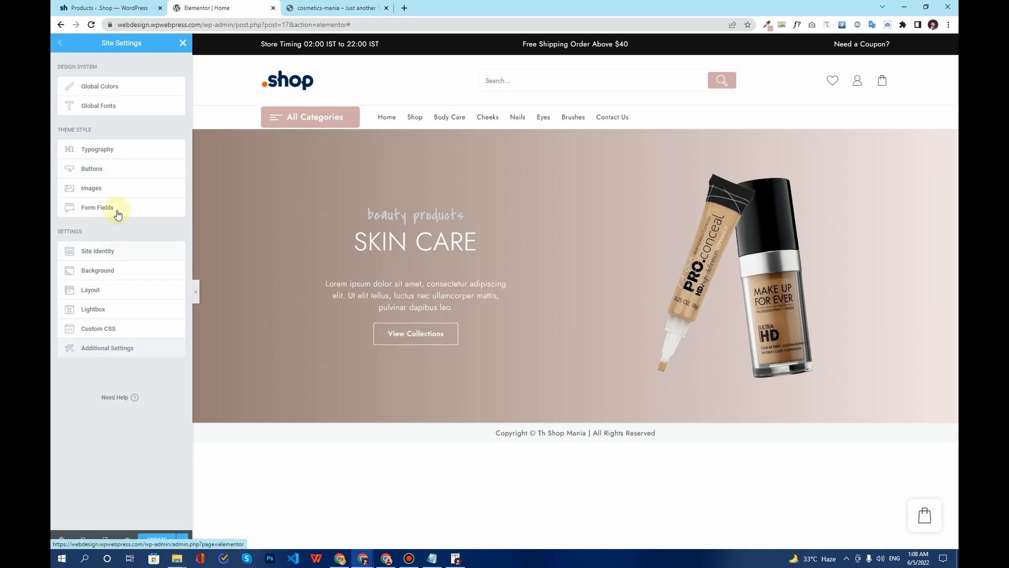
pyautogui.click(158, 539)
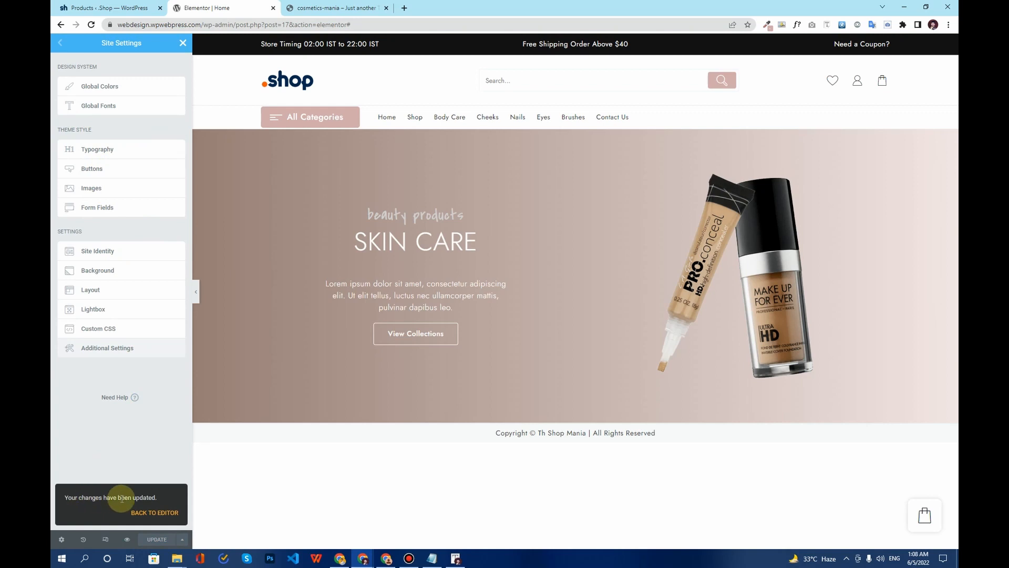
pyautogui.click(182, 45)
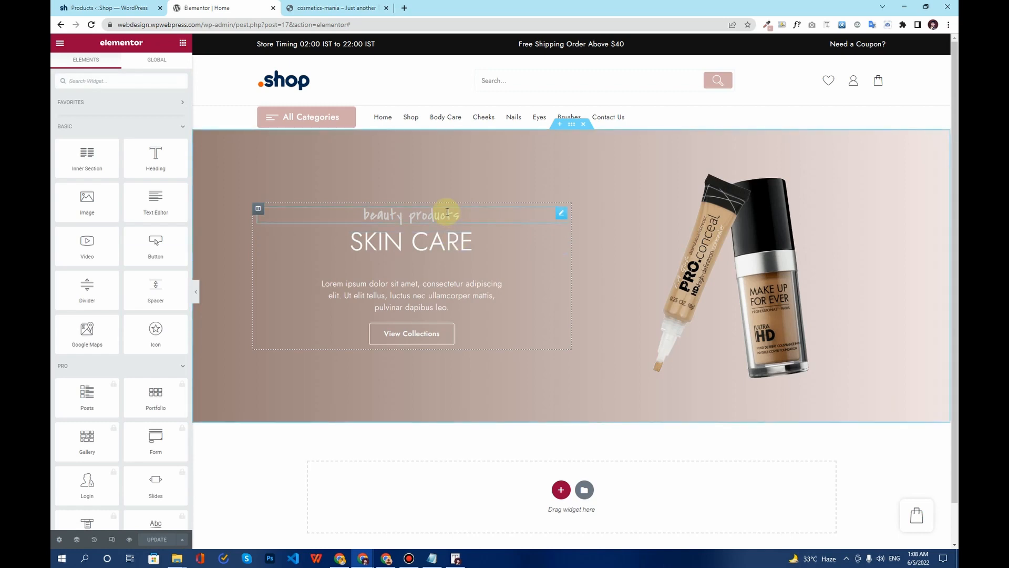
# Set the hero's "beauty products" heading text colour to the global Secondary colour and update the page.
pyautogui.click(448, 212)
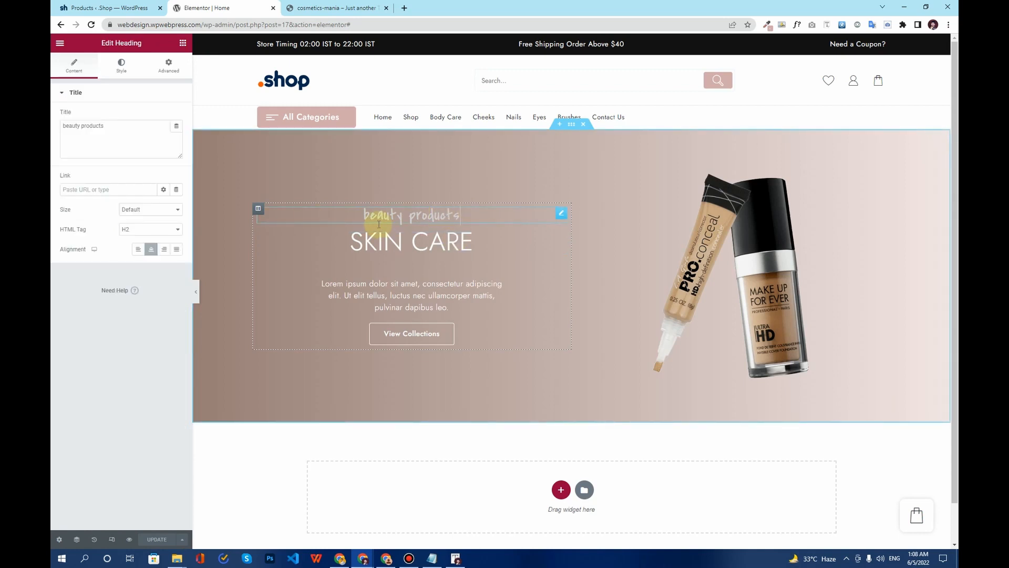
pyautogui.click(120, 67)
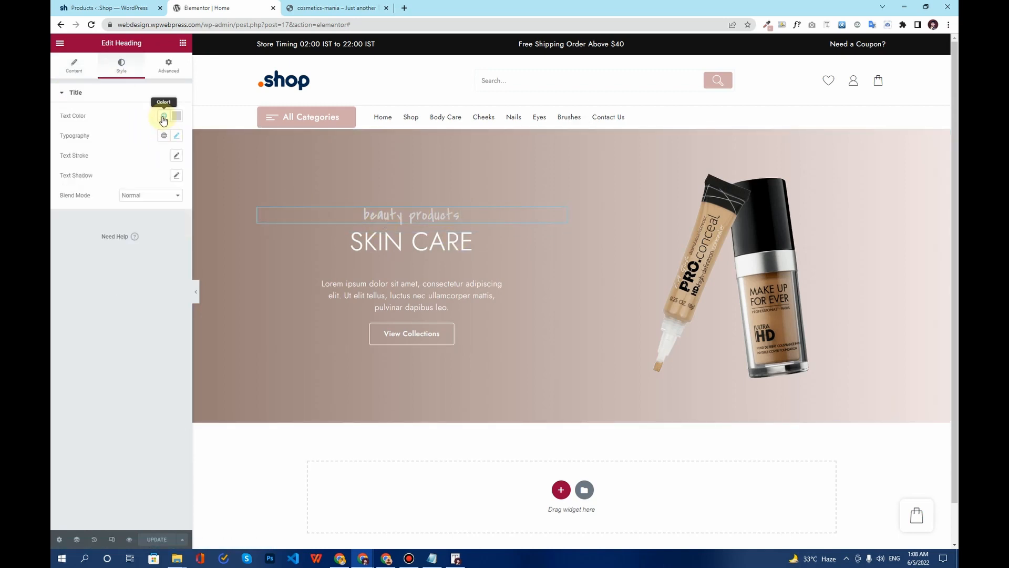
pyautogui.click(164, 116)
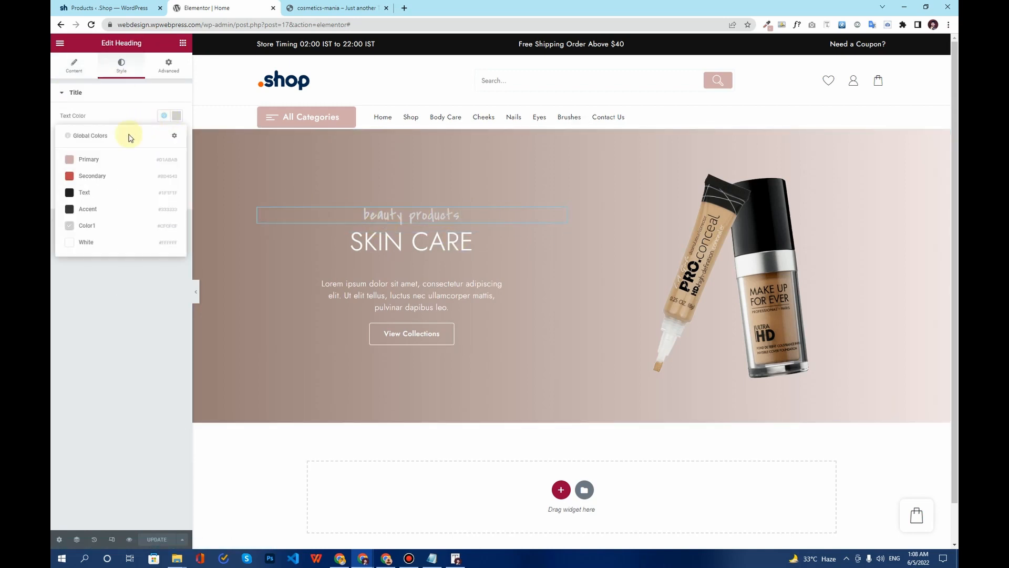
pyautogui.click(101, 179)
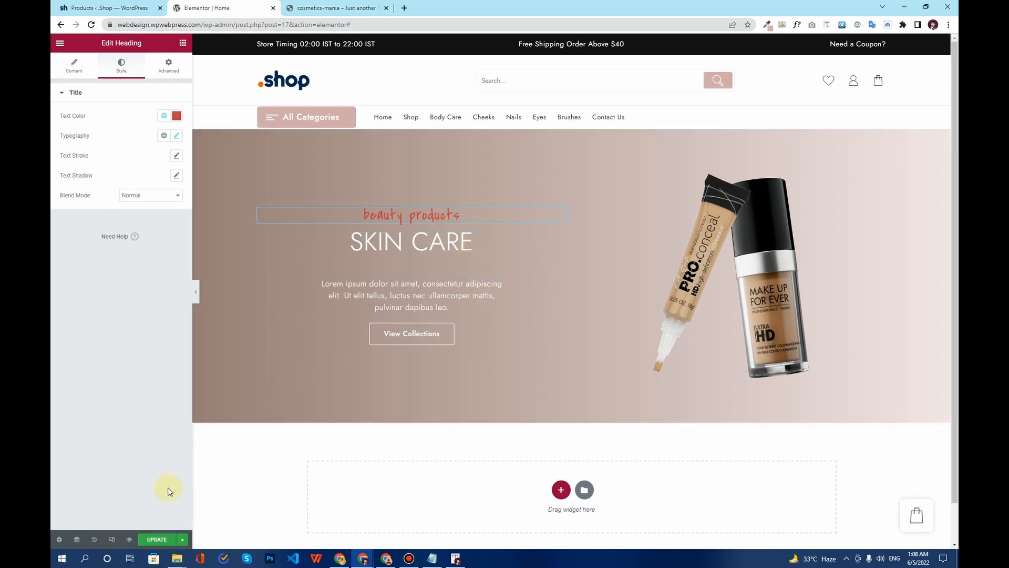
pyautogui.click(161, 539)
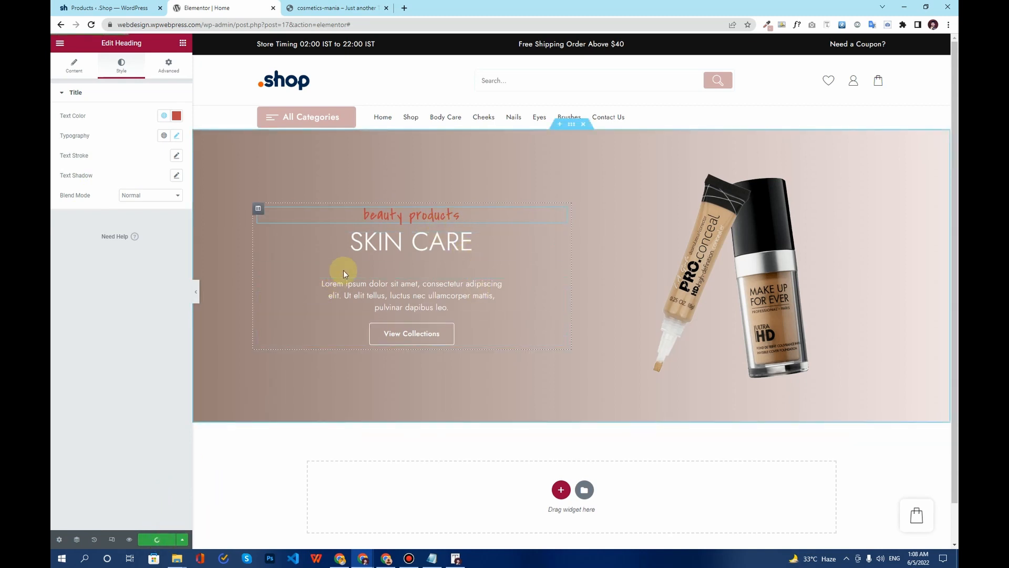
pyautogui.scroll(-1, 343, 270)
pyautogui.scroll(1, 344, 275)
pyautogui.scroll(-1, 343, 275)
pyautogui.scroll(1, 344, 275)
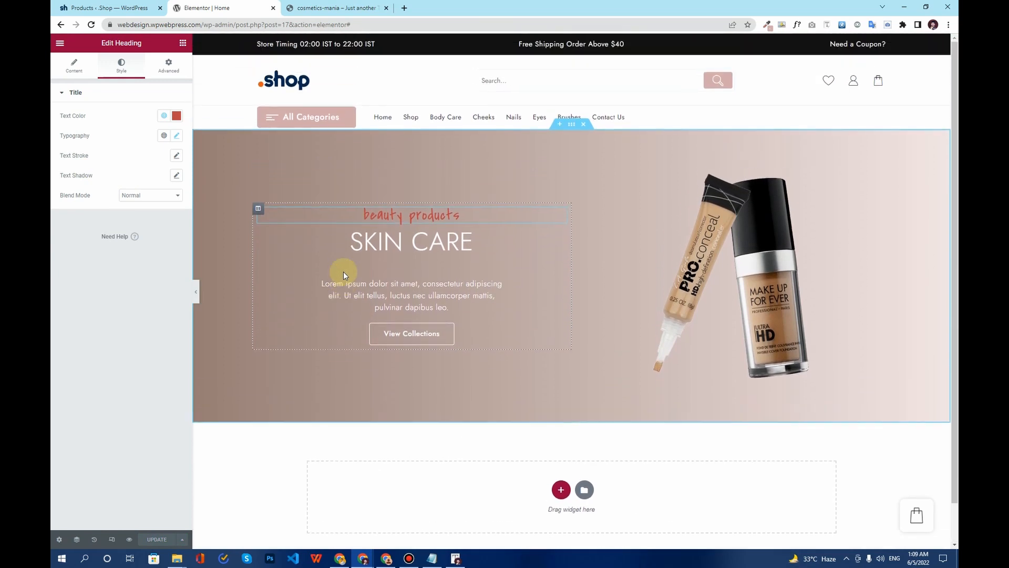
# Switch to the cosmetics-mania reference page and examine the "Best Items For You" heading block with its subtitle and description.
pyautogui.hotkey('ctrl', 'Tab')
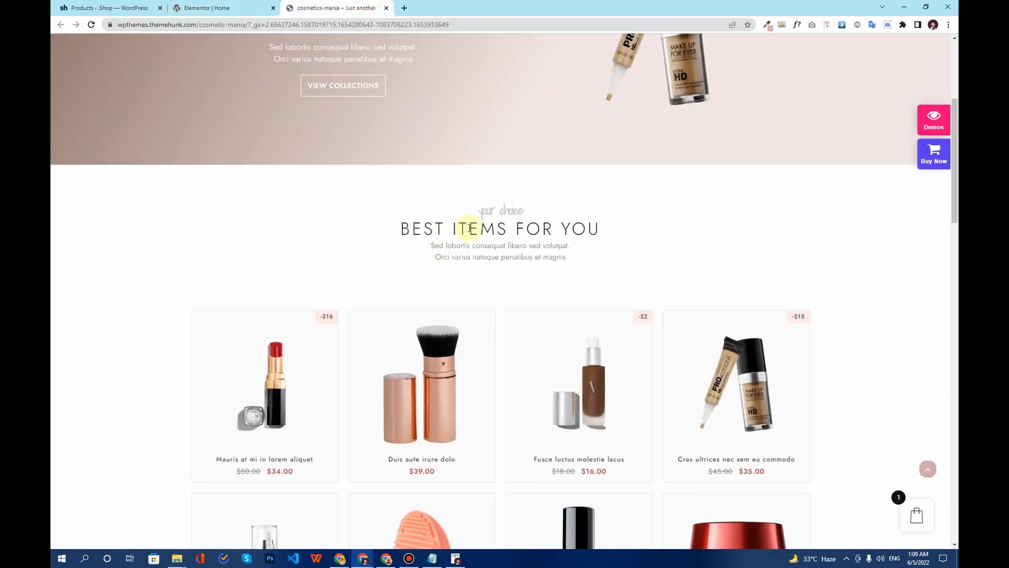
pyautogui.moveTo(330, 210); pyautogui.dragTo(606, 262)
pyautogui.click(502, 249)
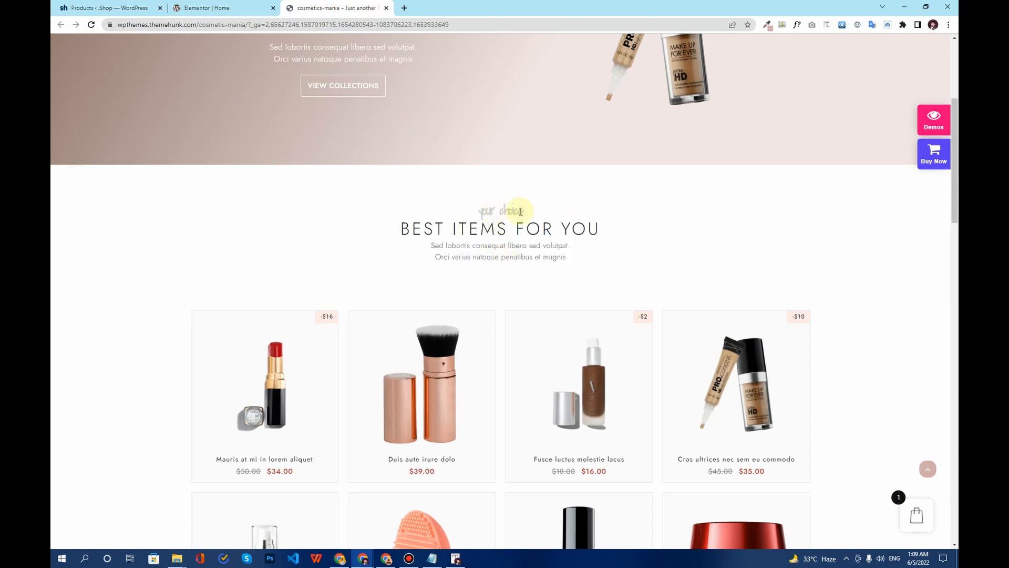
pyautogui.moveTo(502, 211); pyautogui.dragTo(478, 214)
pyautogui.moveTo(619, 231); pyautogui.dragTo(431, 248)
# Return to Elementor and add a single-column section below the hero banner with 3% top and bottom padding and 0 on the sides.
pyautogui.click(210, 8)
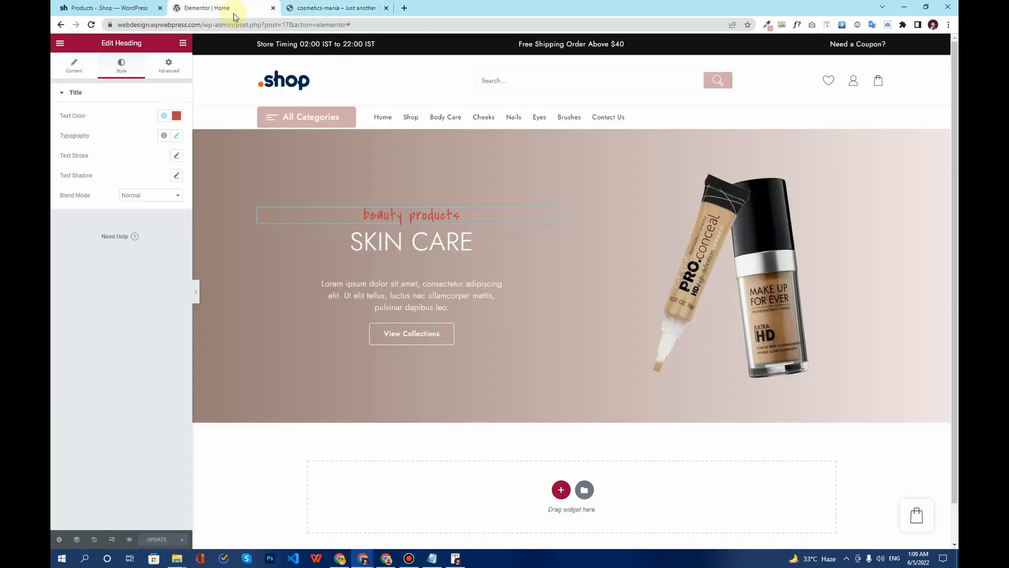
pyautogui.scroll(-1, 582, 397)
pyautogui.scroll(-1, 499, 447)
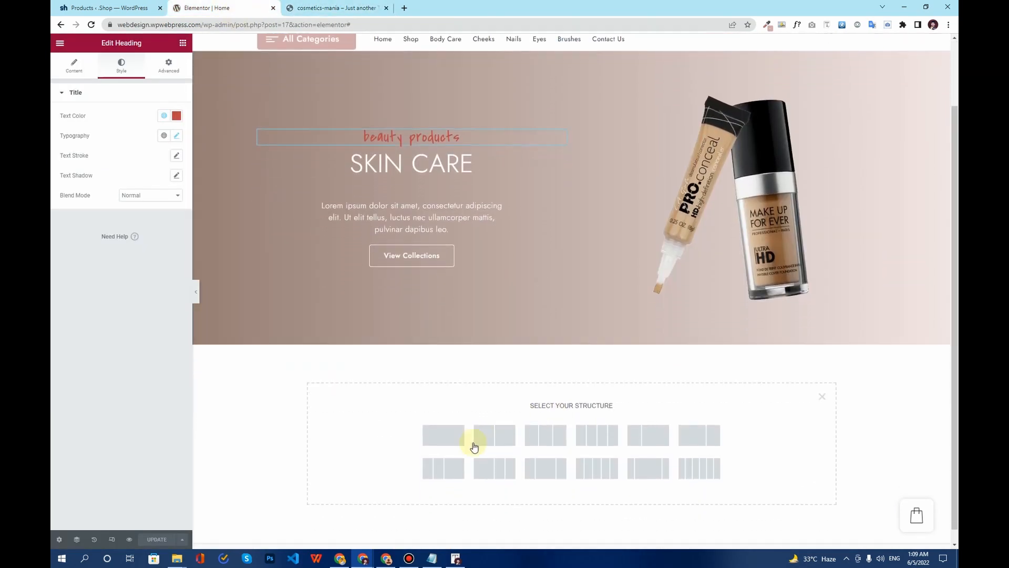
pyautogui.click(445, 426)
pyautogui.click(169, 66)
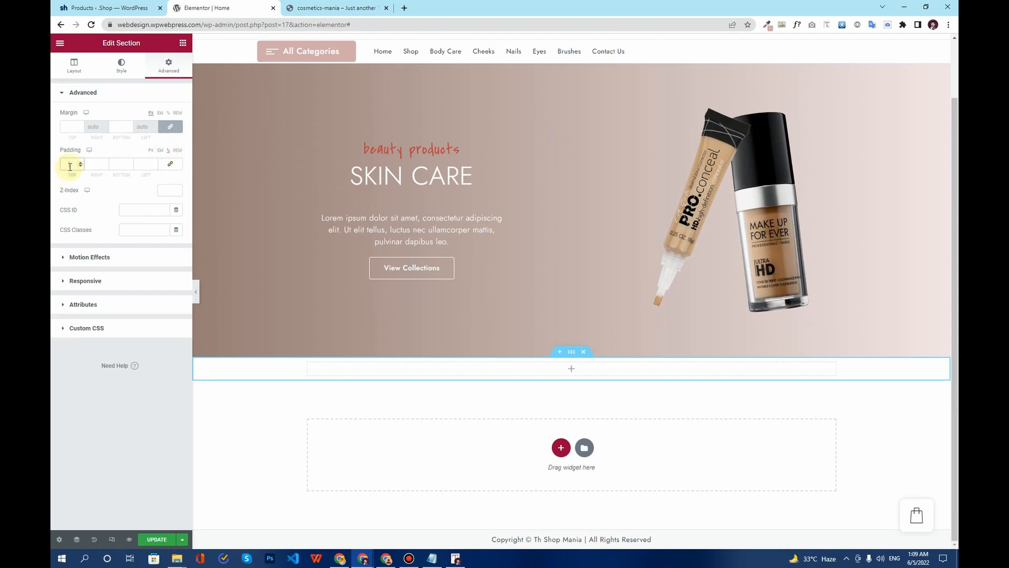
pyautogui.write('33')
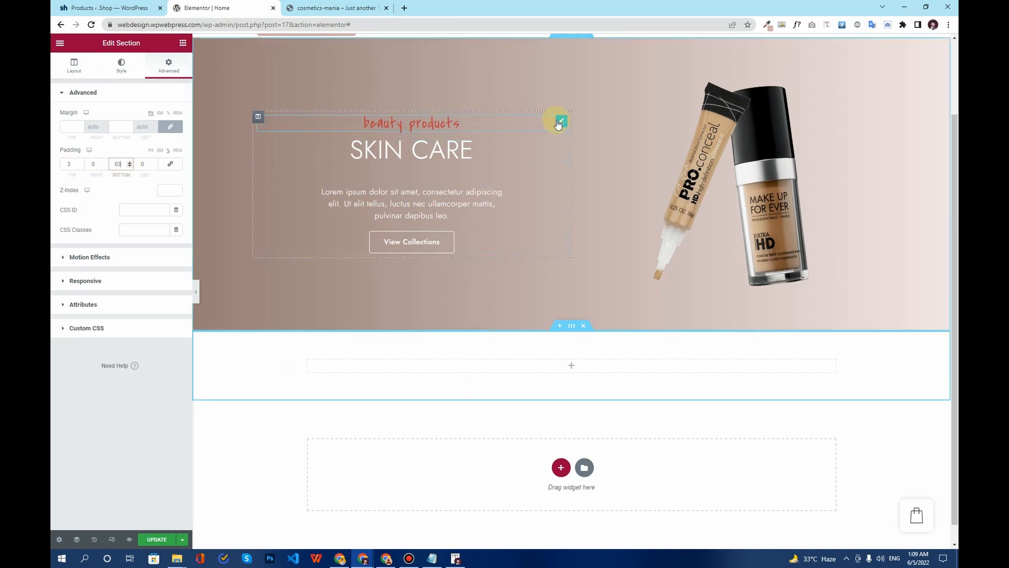
# Copy the hero's "beauty products" heading and paste it into the new section.
pyautogui.rightClick(558, 121)
pyautogui.click(586, 164)
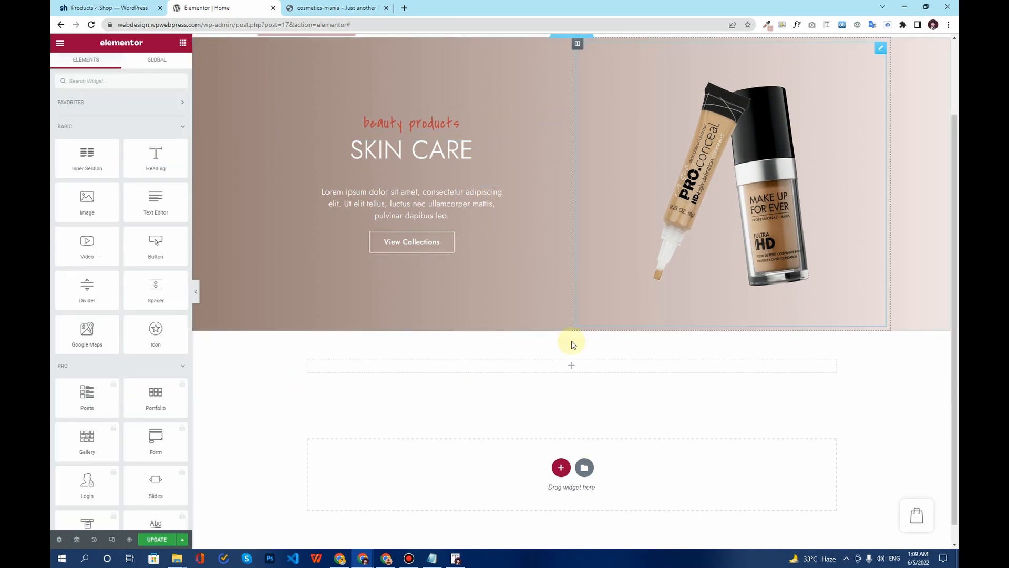
pyautogui.rightClick(554, 369)
pyautogui.click(579, 438)
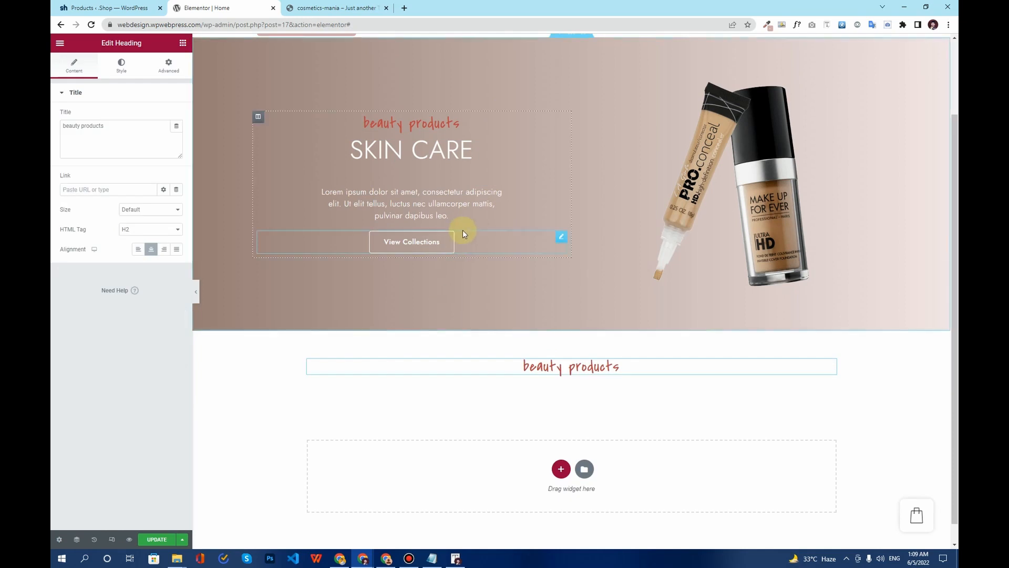
# Copy the hero's "SKIN CARE" heading and paste it below the "beauty products" heading in the new section.
pyautogui.rightClick(562, 148)
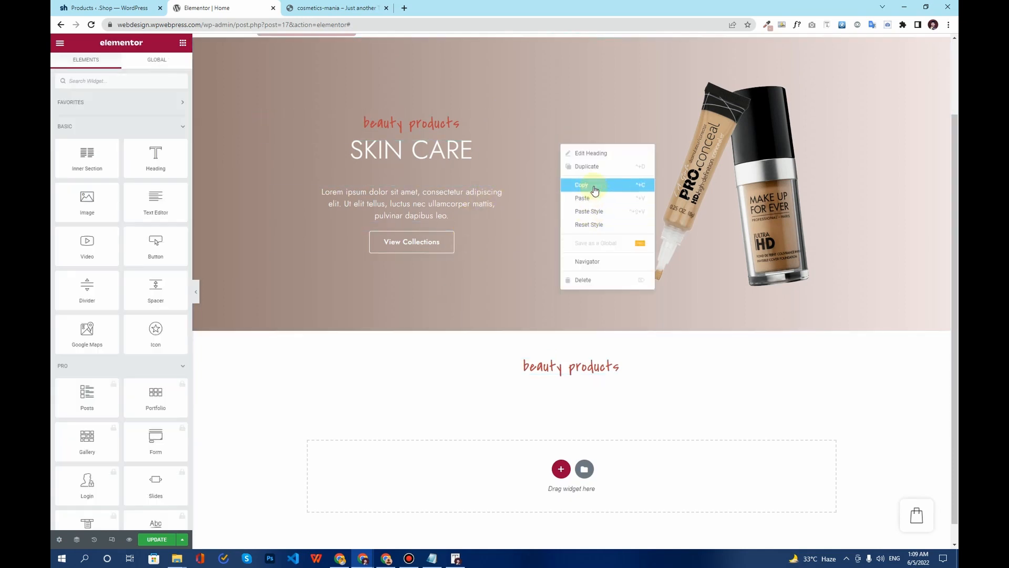
pyautogui.click(573, 185)
pyautogui.rightClick(631, 366)
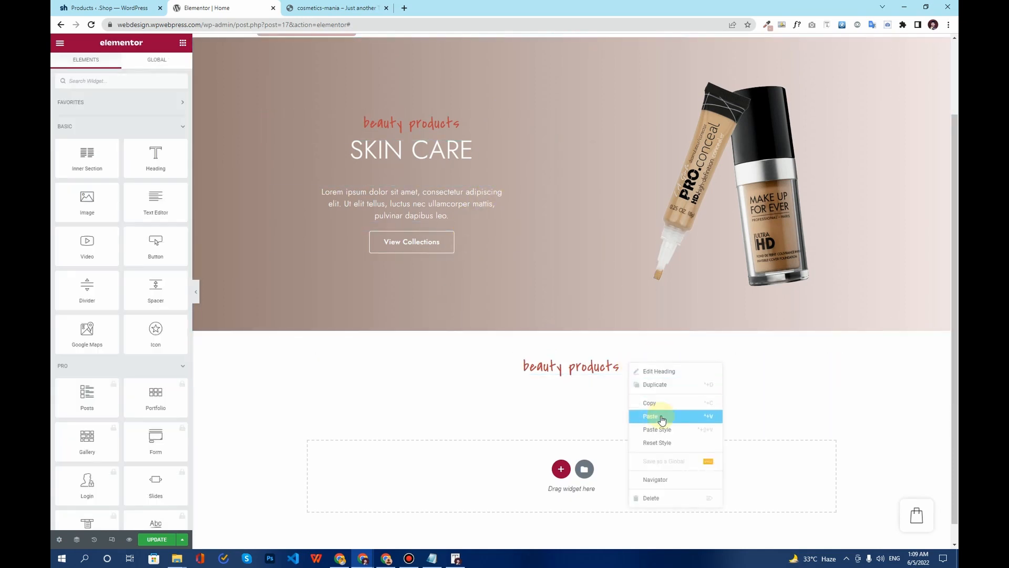
pyautogui.click(660, 415)
# Copy the hero's lorem ipsum description text and paste it below the "SKIN CARE" heading in the new section.
pyautogui.rightClick(547, 197)
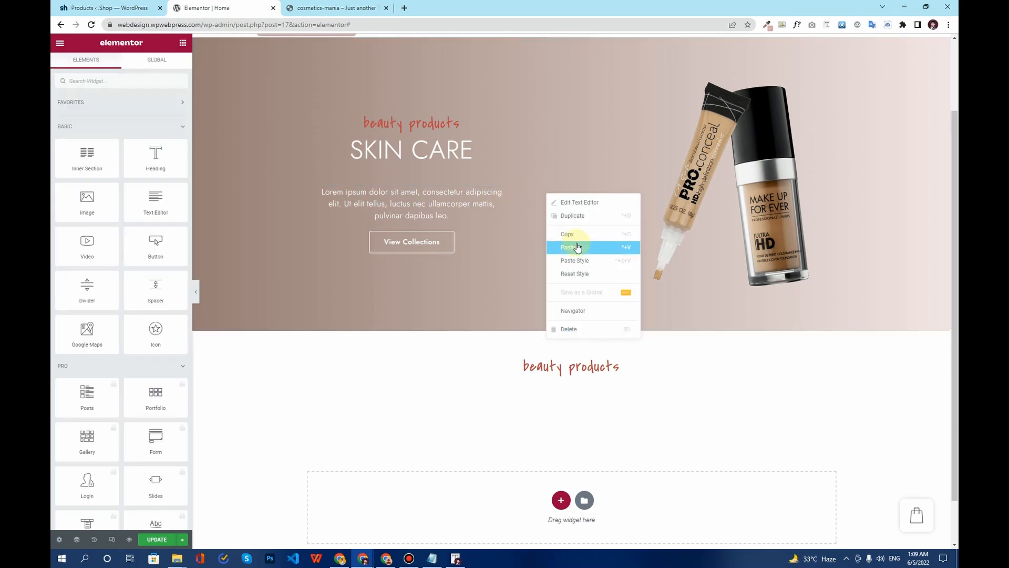
pyautogui.click(573, 233)
pyautogui.rightClick(587, 397)
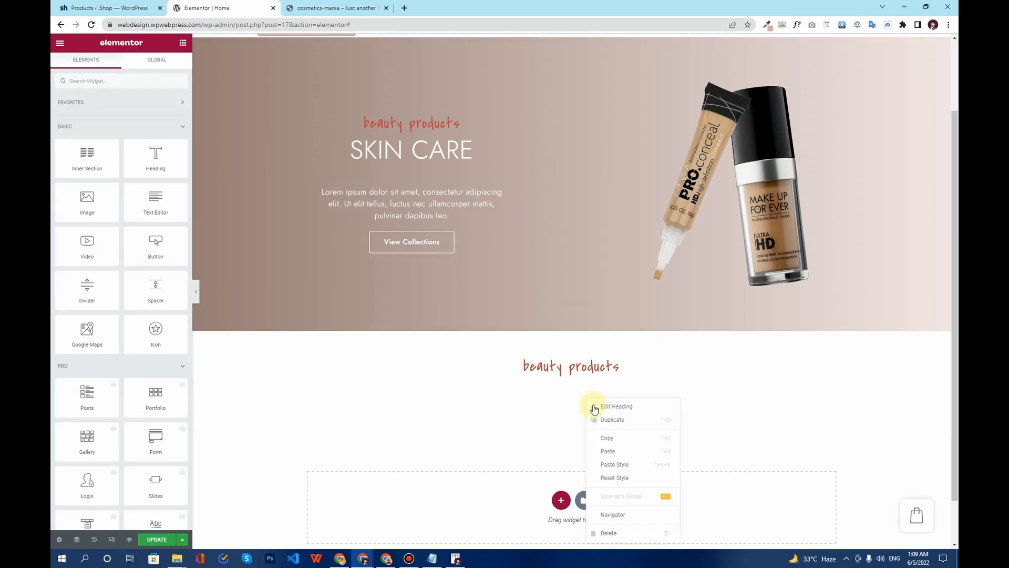
pyautogui.click(610, 451)
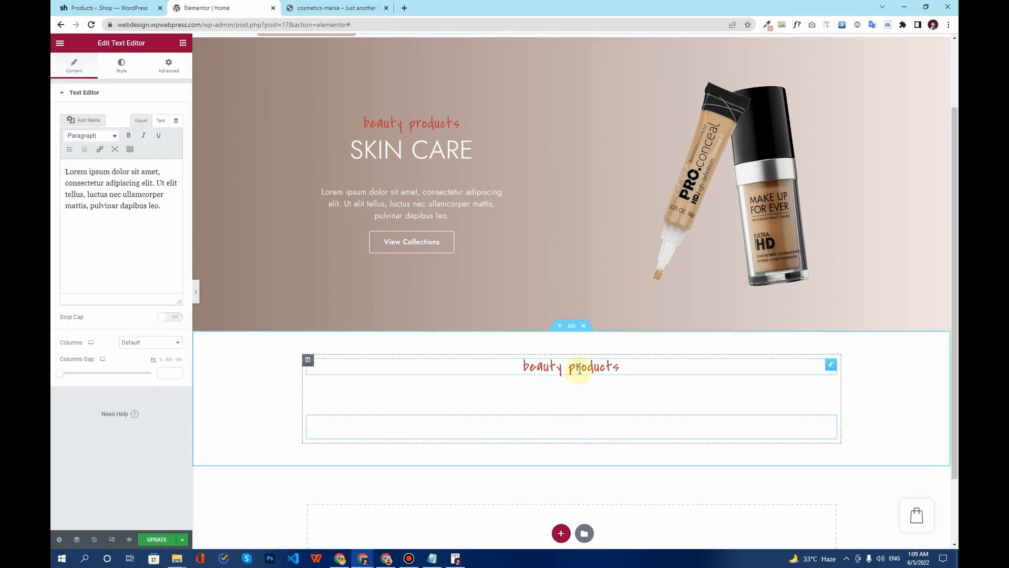
# Set the new section's "beauty products" heading to the global Color1 text colour.
pyautogui.click(578, 366)
pyautogui.click(121, 68)
pyautogui.click(164, 116)
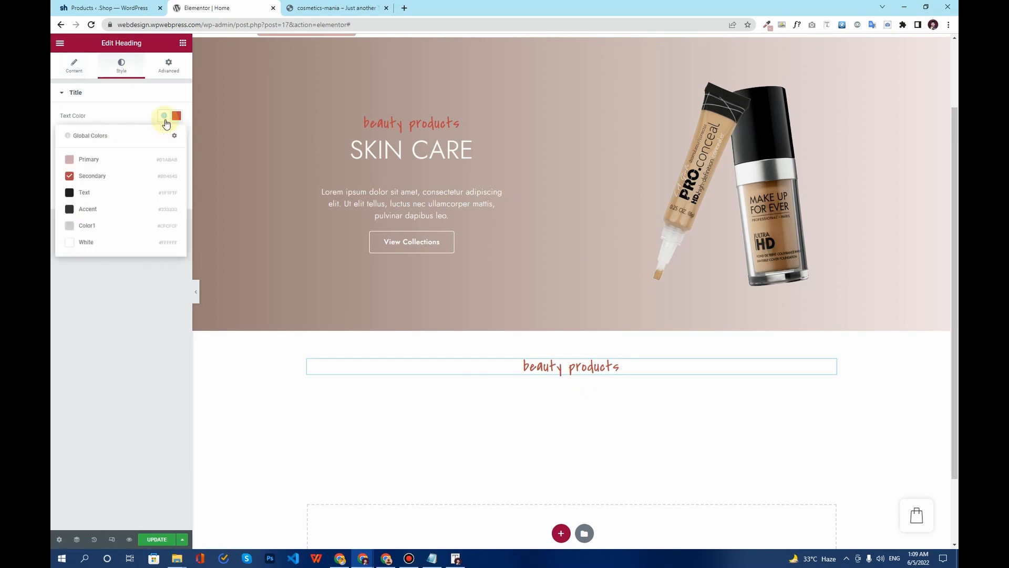
pyautogui.click(130, 232)
# Set the new section's "SKIN CARE" heading to the global Text colour.
pyautogui.click(552, 392)
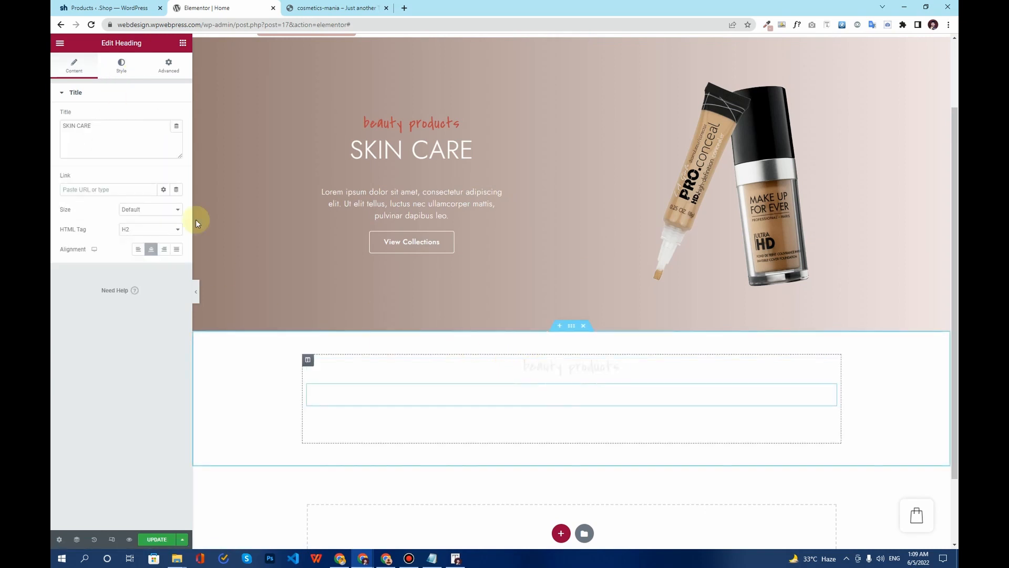
pyautogui.click(119, 70)
pyautogui.click(164, 116)
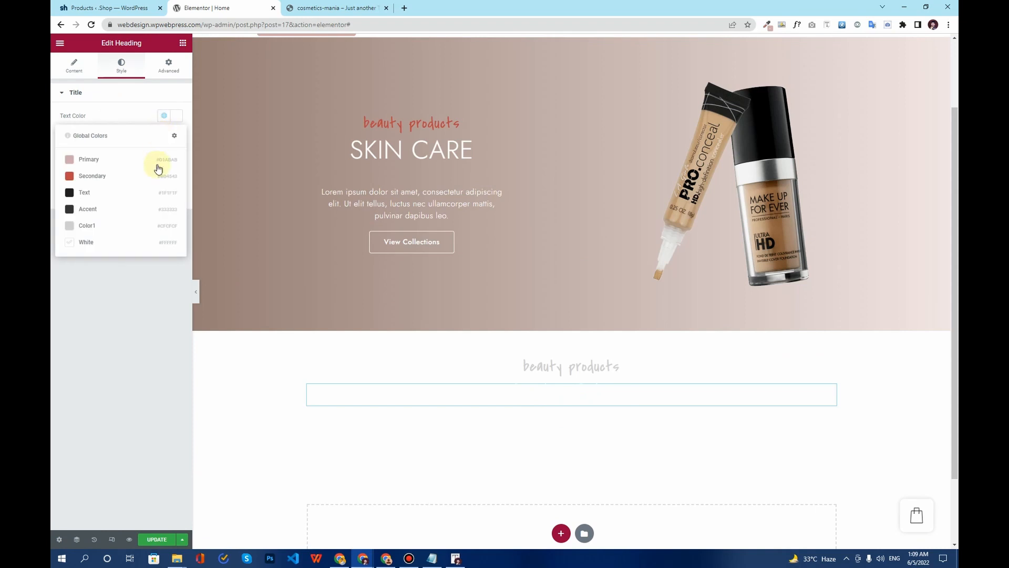
pyautogui.click(150, 193)
# Set the new section's description paragraph to the global Accent text colour.
pyautogui.click(557, 418)
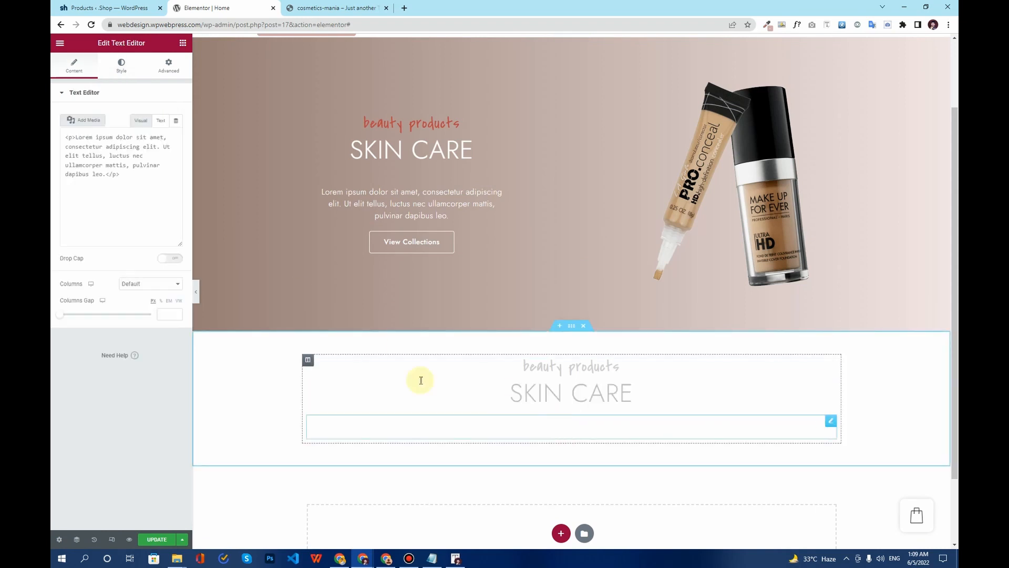
pyautogui.click(120, 74)
pyautogui.click(164, 136)
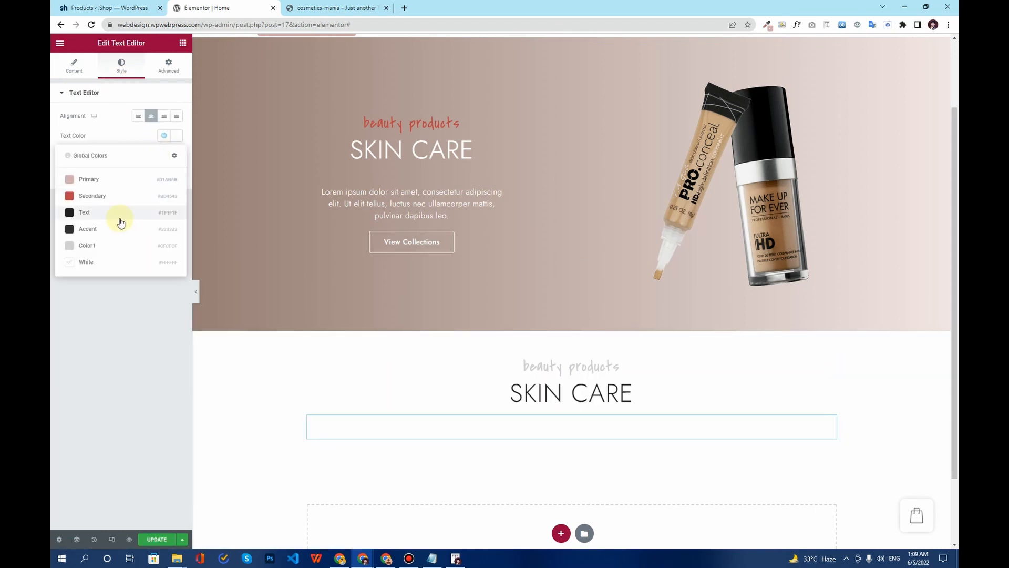
pyautogui.click(118, 230)
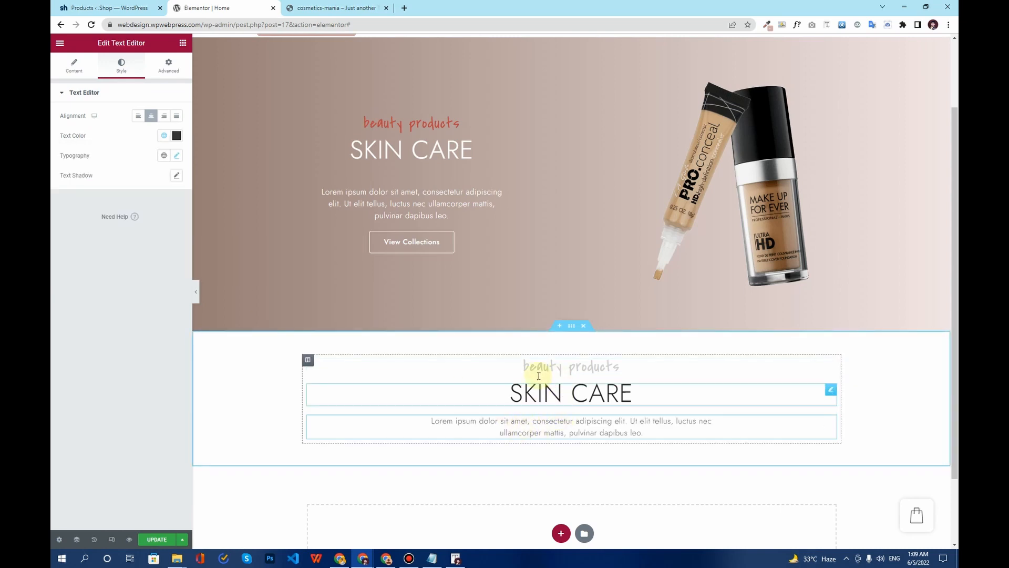
# Copy the "your choice" subtitle from the cosmetics-mania reference page and use it to replace the new section's "beauty products" heading text.
pyautogui.click(336, 8)
pyautogui.moveTo(527, 213)
pyautogui.mouseDown()
pyautogui.moveTo(474, 209)
pyautogui.moveTo(518, 210)
pyautogui.mouseUp()
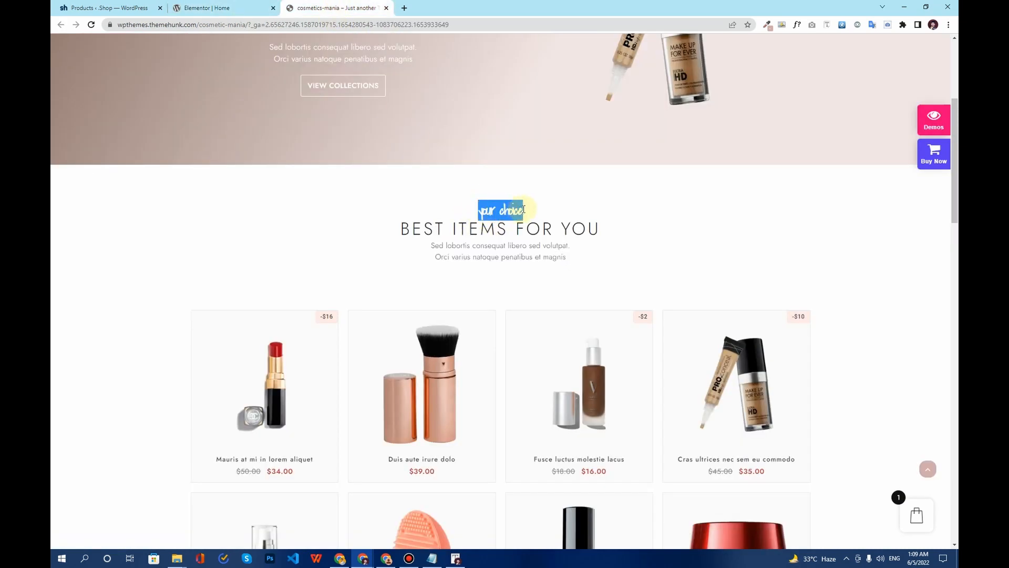
pyautogui.rightClick(503, 211)
pyautogui.click(520, 217)
pyautogui.click(221, 7)
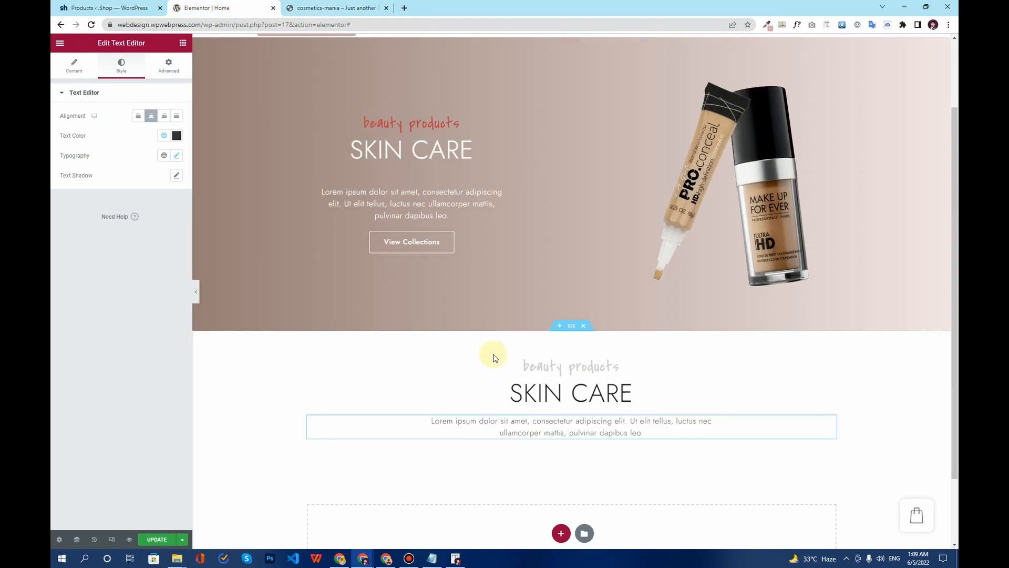
pyautogui.click(495, 364)
pyautogui.click(74, 66)
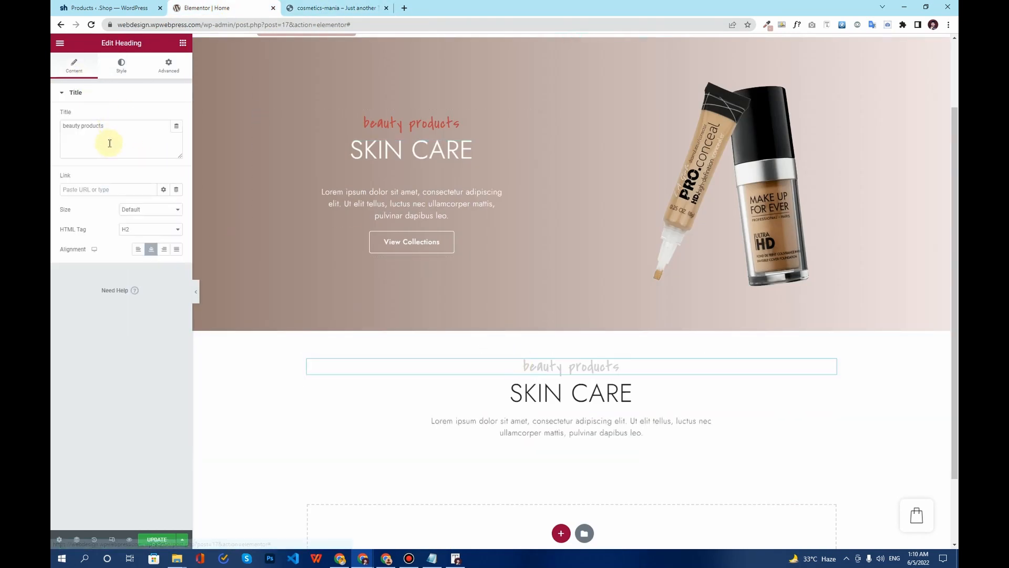
pyautogui.click(109, 143)
pyautogui.hotkey('ctrl', 'v')
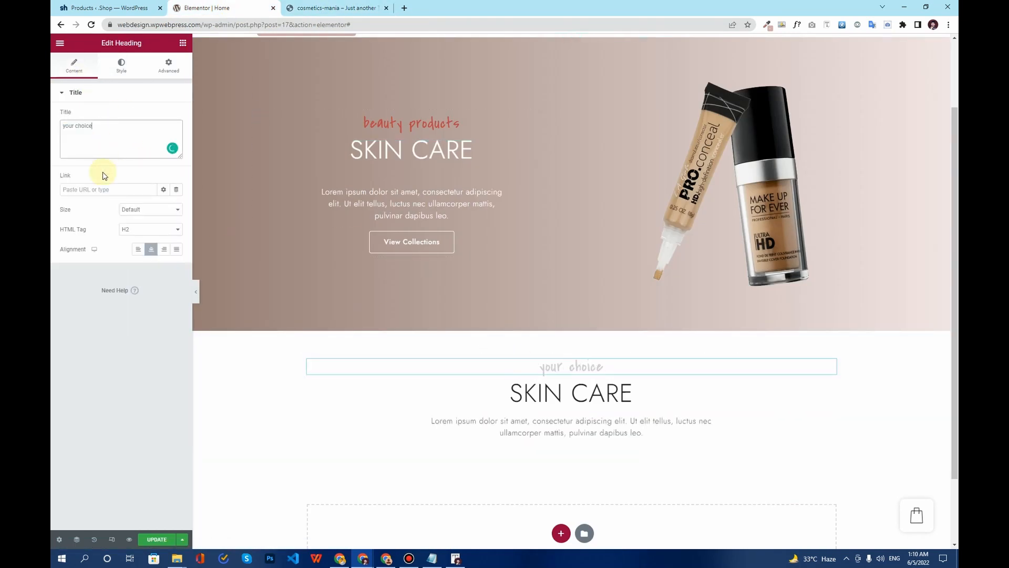
# Replace the new section's "SKIN CARE" heading text with "BEST ITEMS FOR YOU" taken from the cosmetics-mania reference page.
pyautogui.click(320, 8)
pyautogui.moveTo(608, 225); pyautogui.dragTo(407, 226)
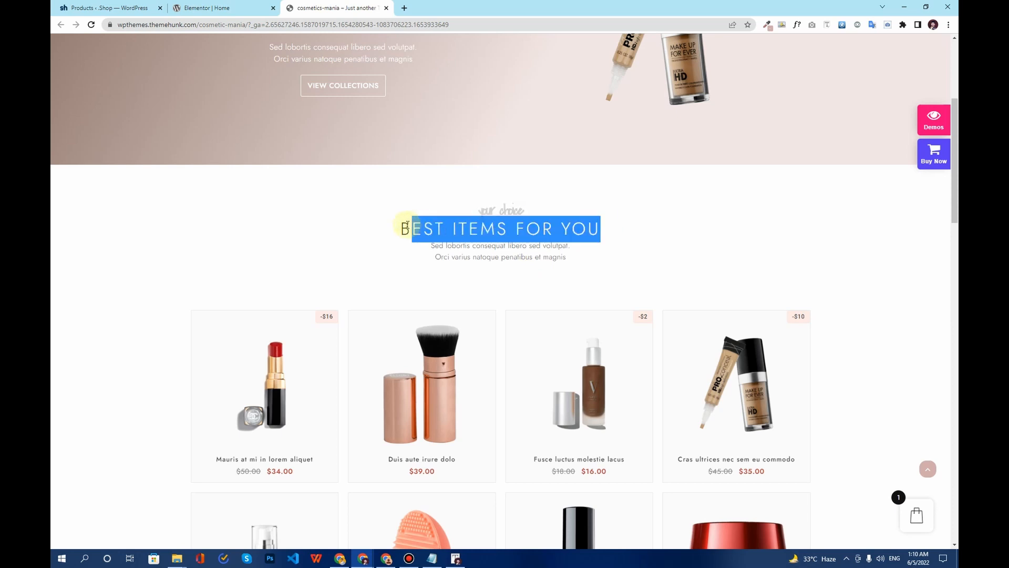
pyautogui.click(195, 8)
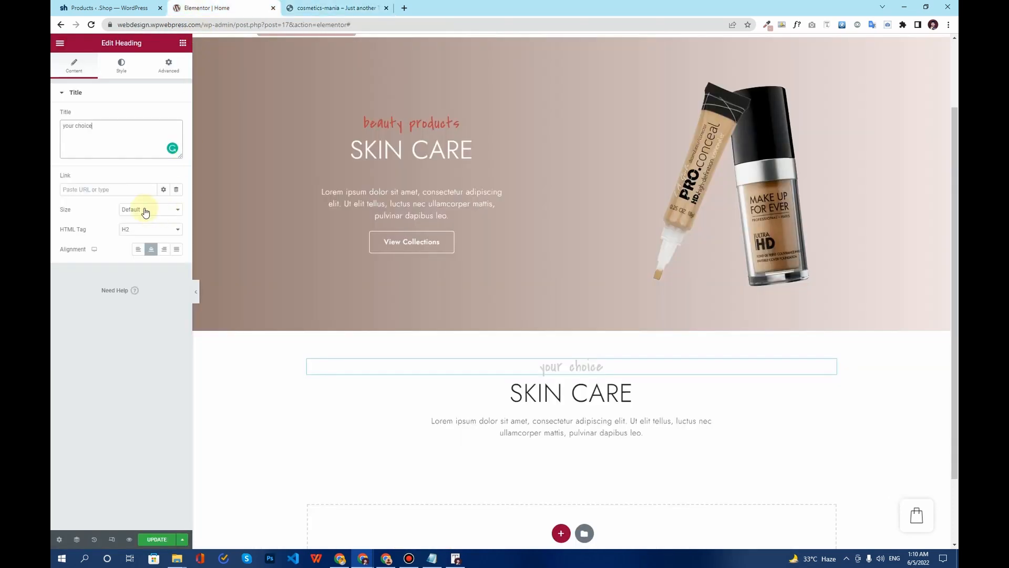
pyautogui.click(534, 390)
pyautogui.click(121, 66)
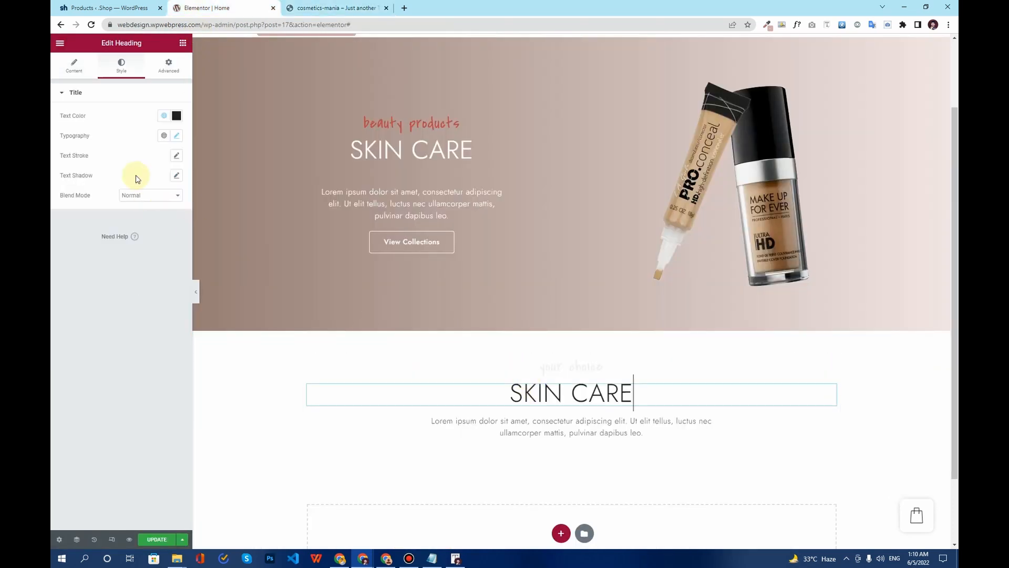
pyautogui.click(77, 66)
pyautogui.click(105, 146)
pyautogui.hotkey('ctrl', 'a')
pyautogui.write('BEST ITEMS FOR YOU')
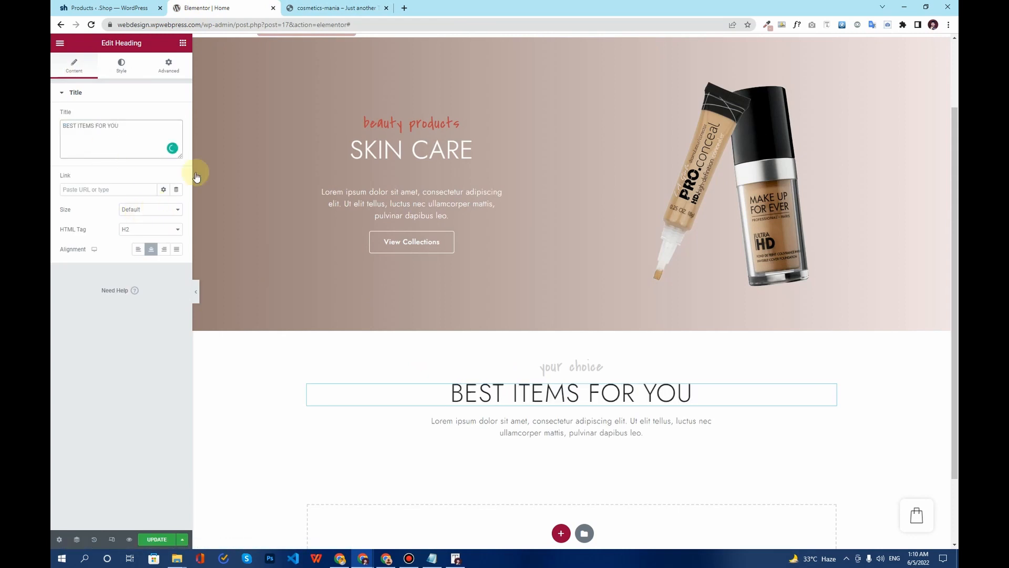
# Replace the section's description with the reference page's "Sed lobortis consequat libero sed volutpat. Orci varius natoque penatibus et magnis".
pyautogui.click(337, 8)
pyautogui.moveTo(573, 258); pyautogui.dragTo(434, 244)
pyautogui.hotkey('ctrl', 'c')
pyautogui.rightClick(452, 248)
pyautogui.click(473, 256)
pyautogui.hotkey('ctrl', 'shift', 'Tab')
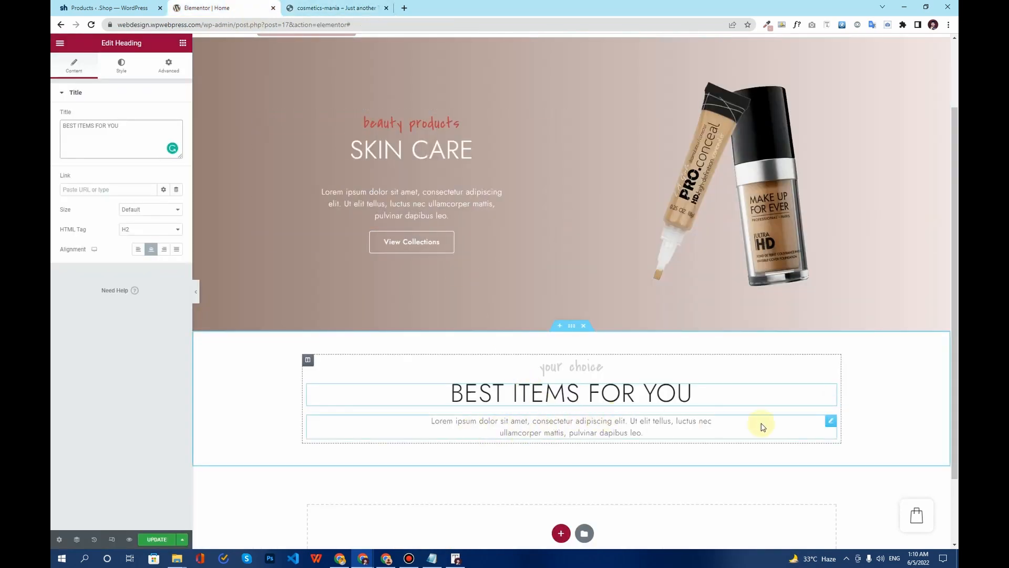
pyautogui.click(831, 421)
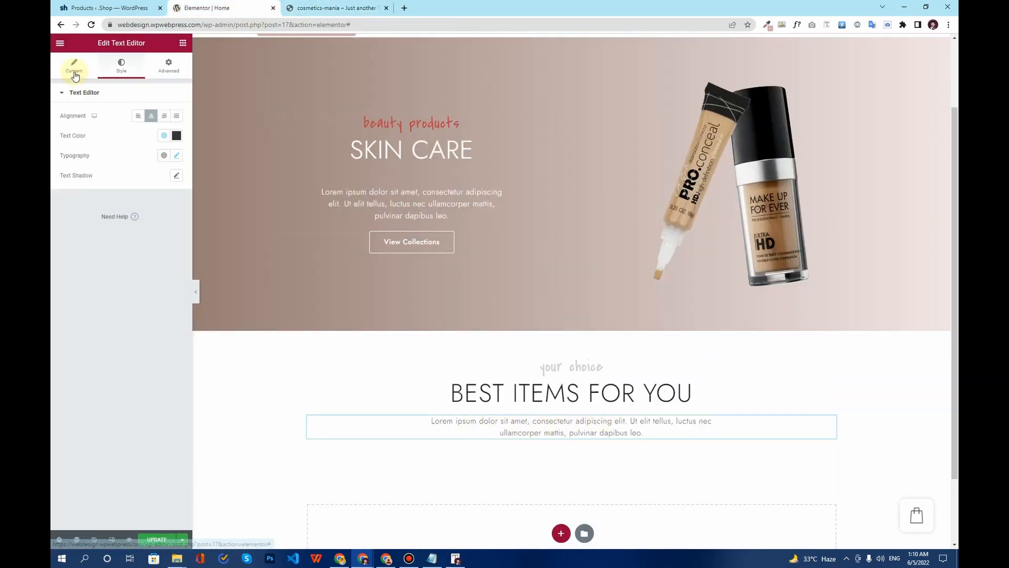
pyautogui.click(130, 195)
pyautogui.hotkey('ctrl', 'a')
pyautogui.hotkey('ctrl', 'v')
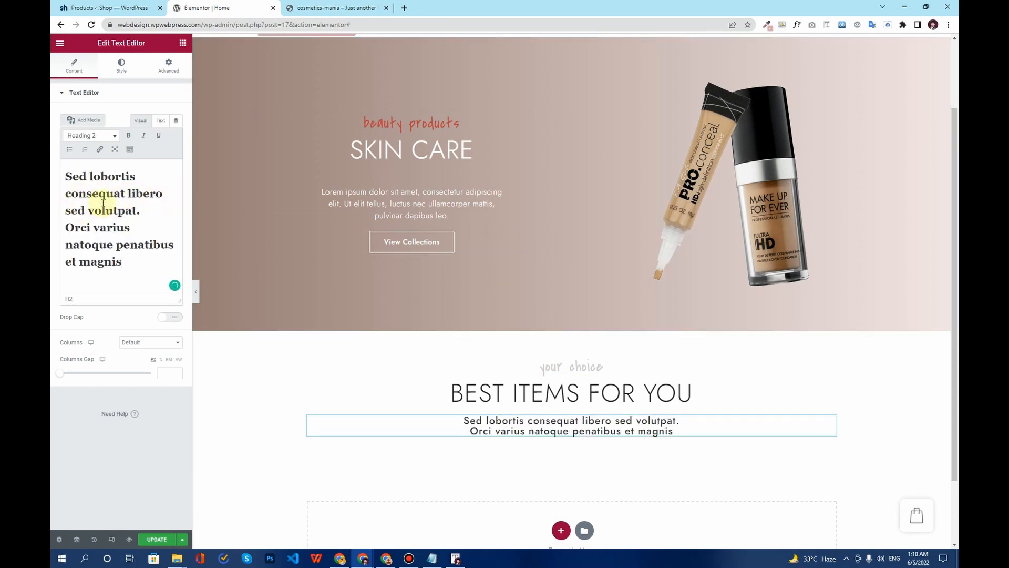
# Change the format of the whole pasted description from a heading to Paragraph.
pyautogui.hotkey('ctrl', 'a')
pyautogui.click(94, 137)
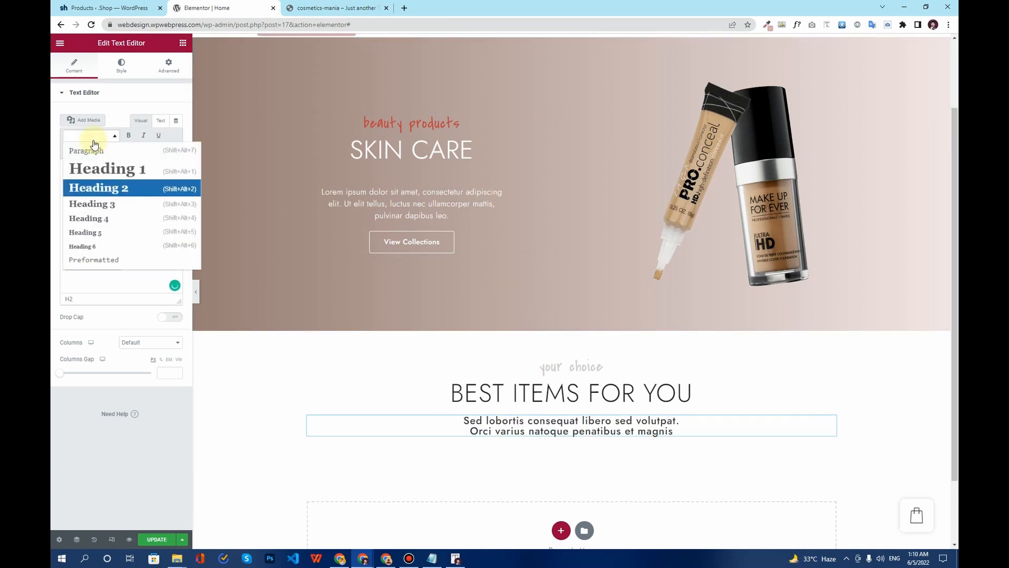
pyautogui.click(83, 150)
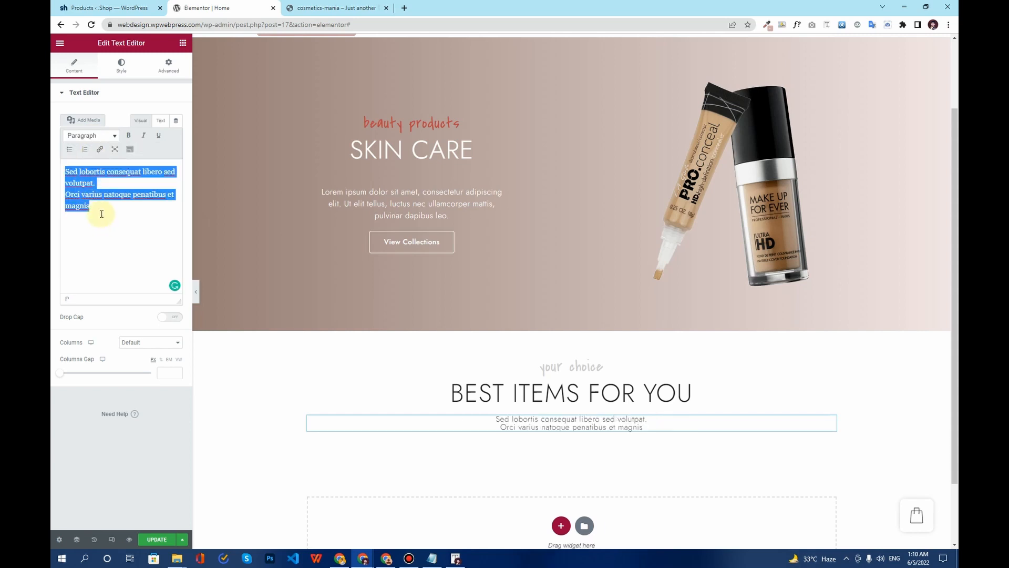
pyautogui.click(102, 213)
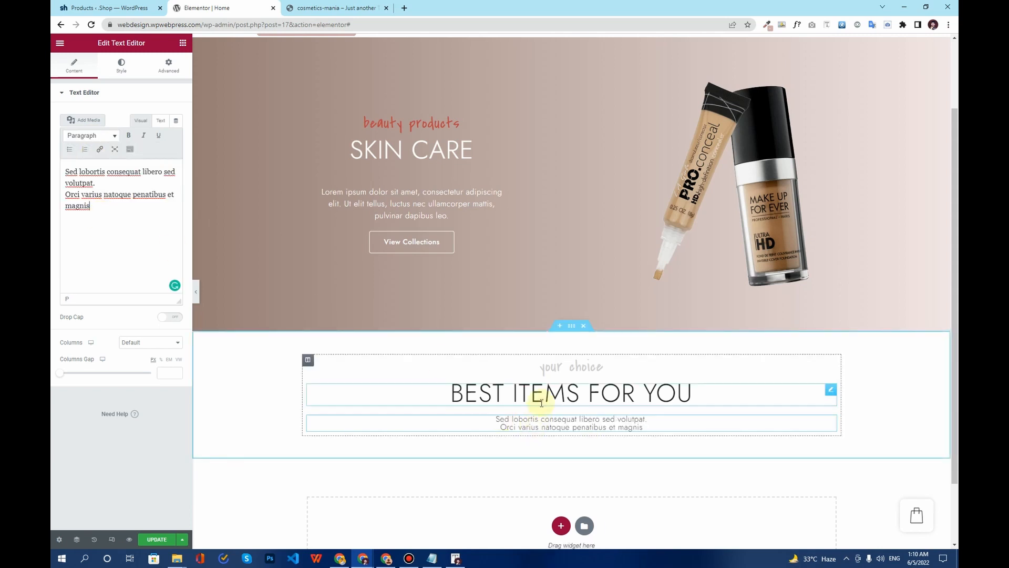
# Inspect the reference page's "BEST ITEMS FOR YOU" heading font and set the matching Elementor heading's font size to 37 px.
pyautogui.click(348, 7)
pyautogui.click(445, 233)
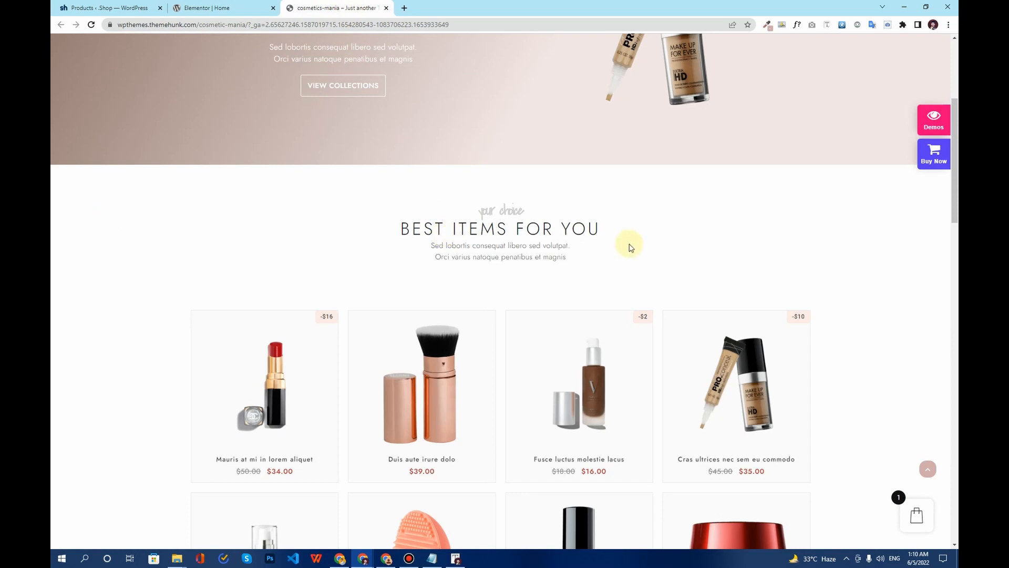
pyautogui.moveTo(626, 240); pyautogui.dragTo(412, 230)
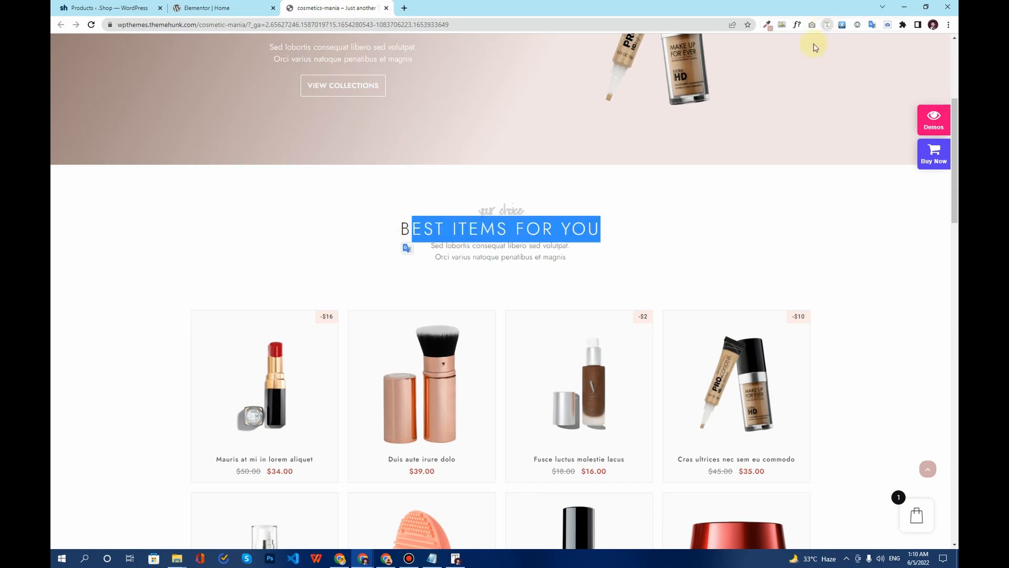
pyautogui.click(502, 226)
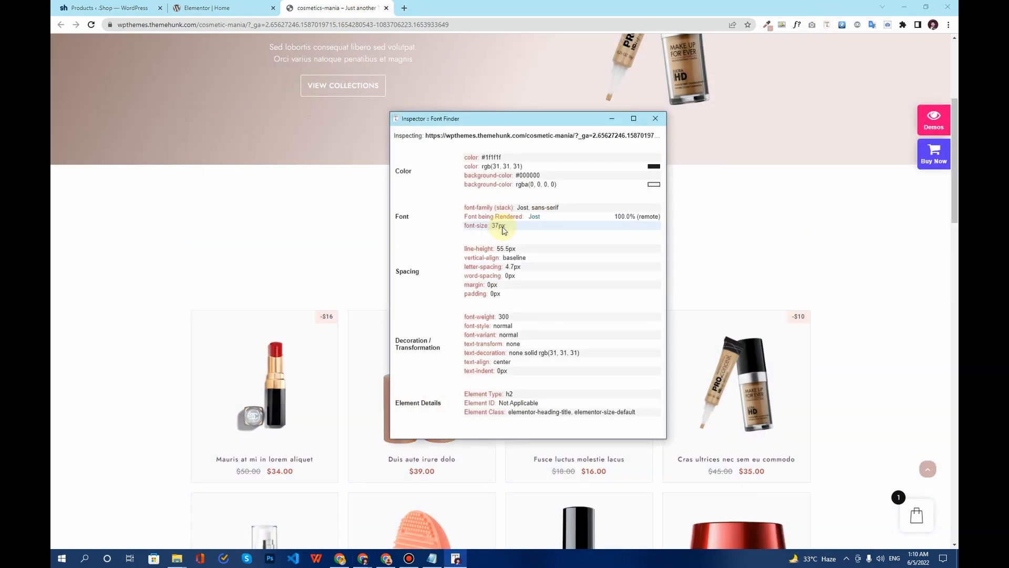
pyautogui.click(237, 7)
pyautogui.click(559, 396)
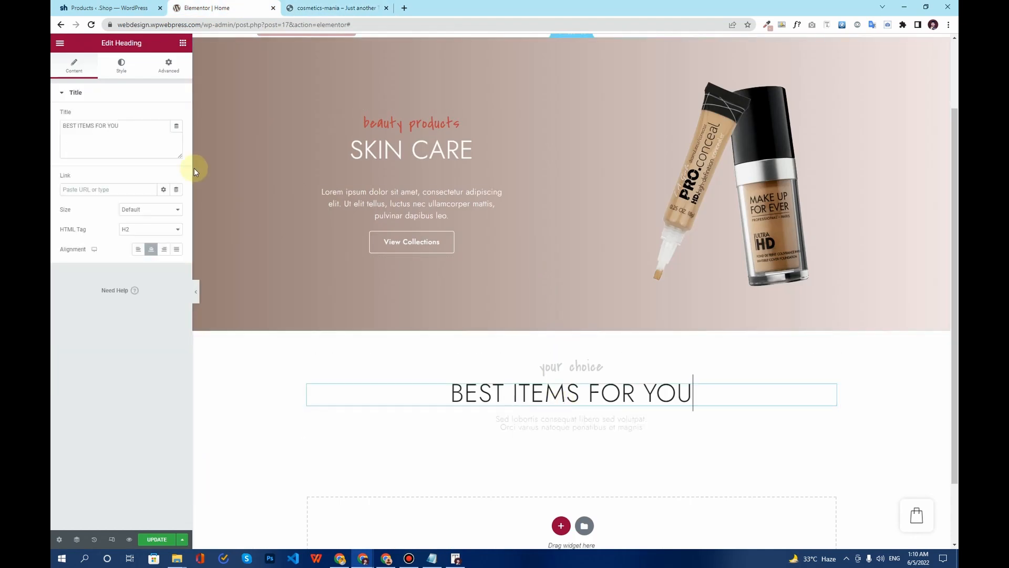
pyautogui.click(121, 66)
pyautogui.click(177, 136)
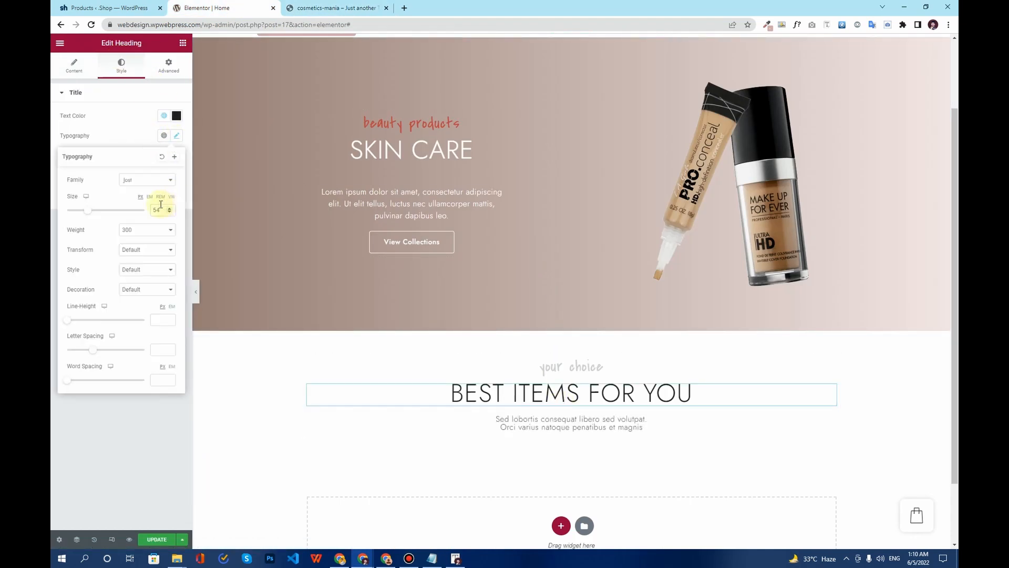
pyautogui.write('37')
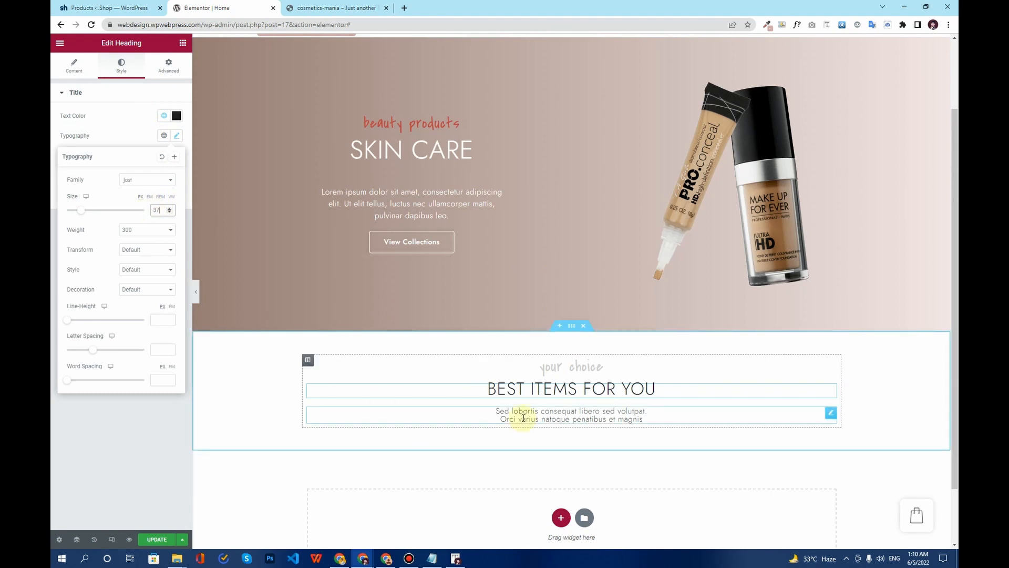
# Look over the reference page's product grid, and add a Product Slider widget below the description in the Elementor section.
pyautogui.scroll(-3, 415, 320)
pyautogui.click(337, 8)
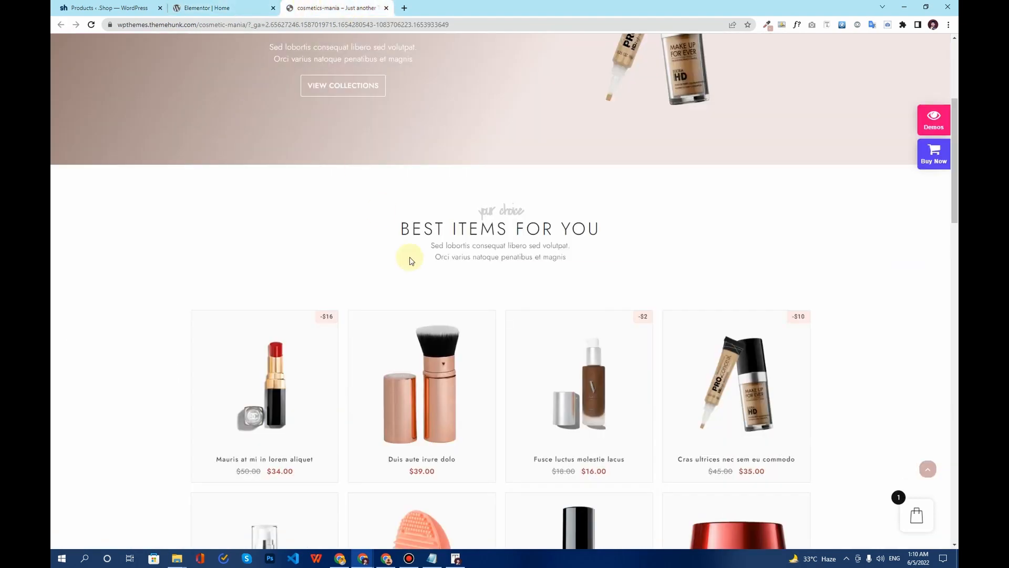
pyautogui.scroll(-6, 421, 336)
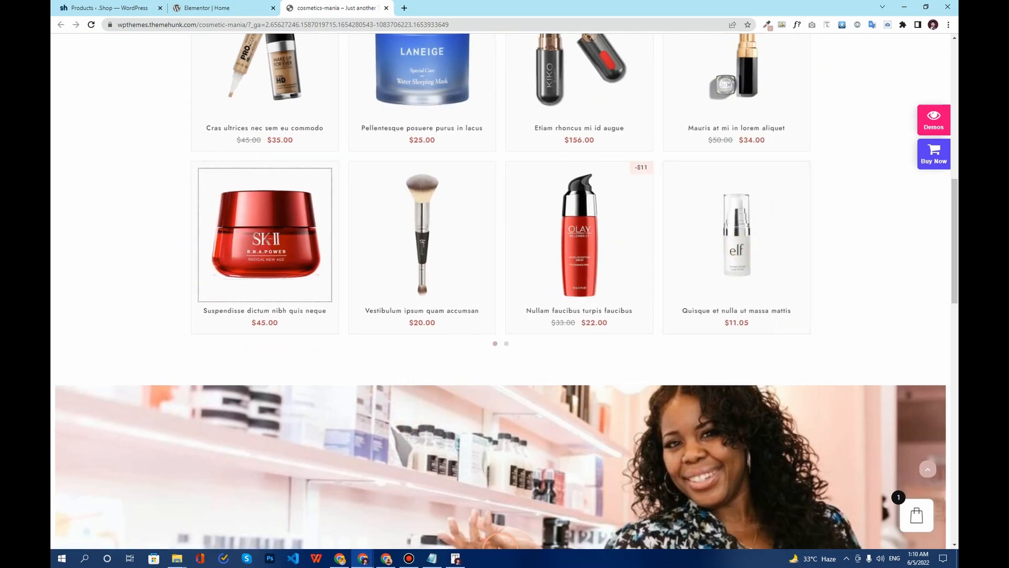
pyautogui.hotkey('alt', 'Tab')
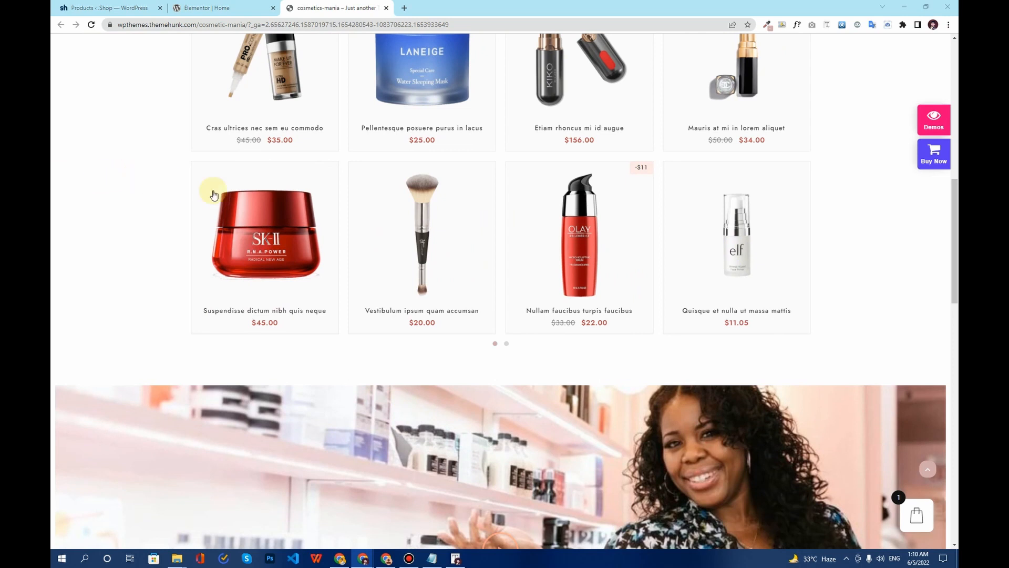
pyautogui.click(200, 8)
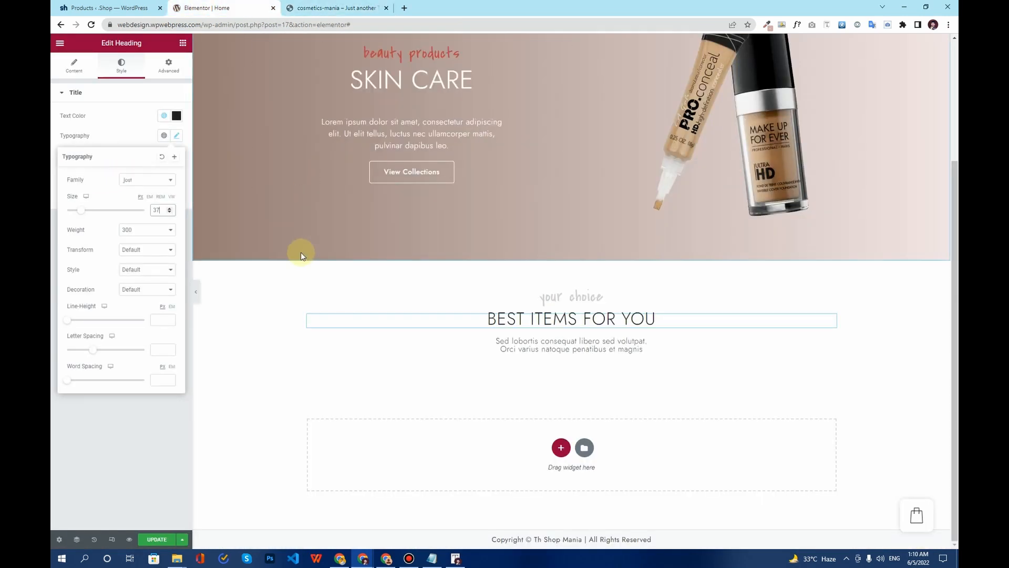
pyautogui.click(183, 43)
pyautogui.write('slider')
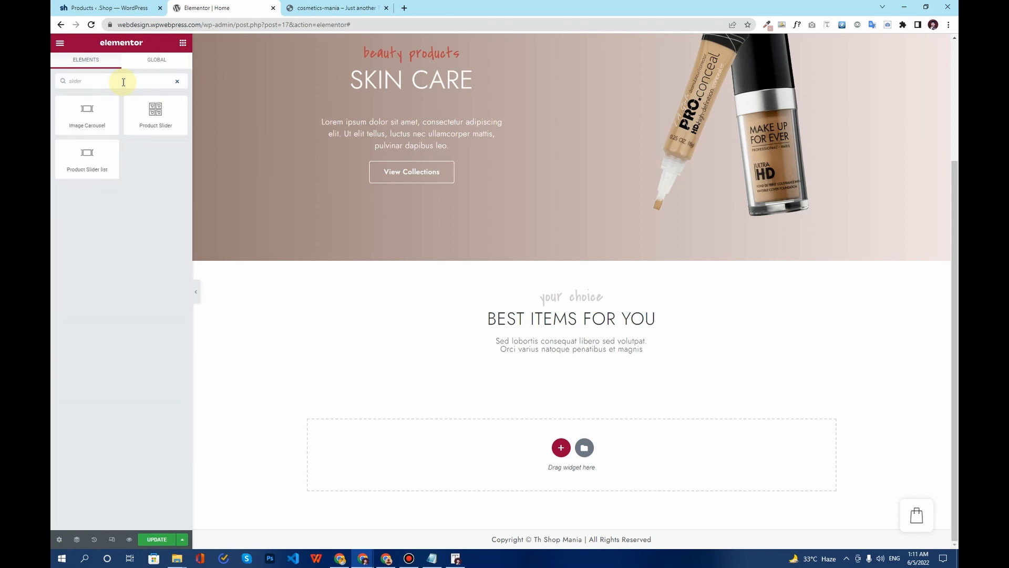
pyautogui.moveTo(166, 116); pyautogui.dragTo(477, 380)
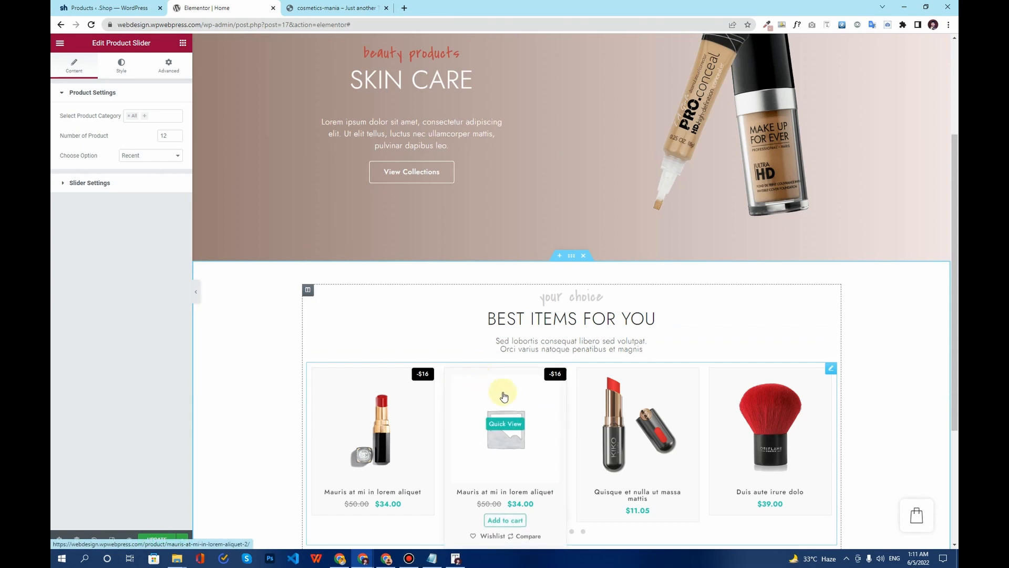
# Compare the slider with the reference page's products, try the Random and Featured product options, and restore Recent.
pyautogui.scroll(-3, 534, 392)
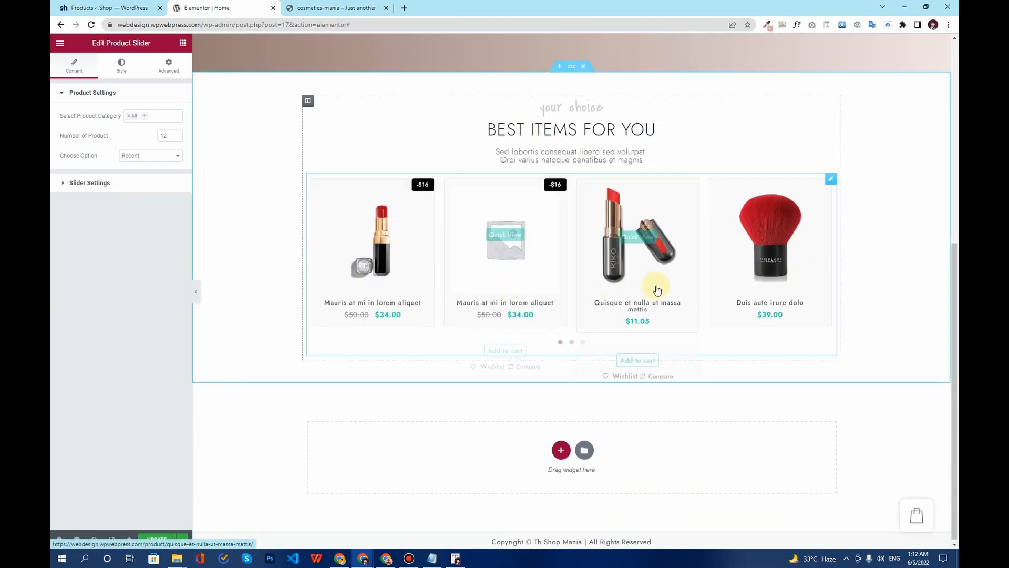
pyautogui.click(331, 8)
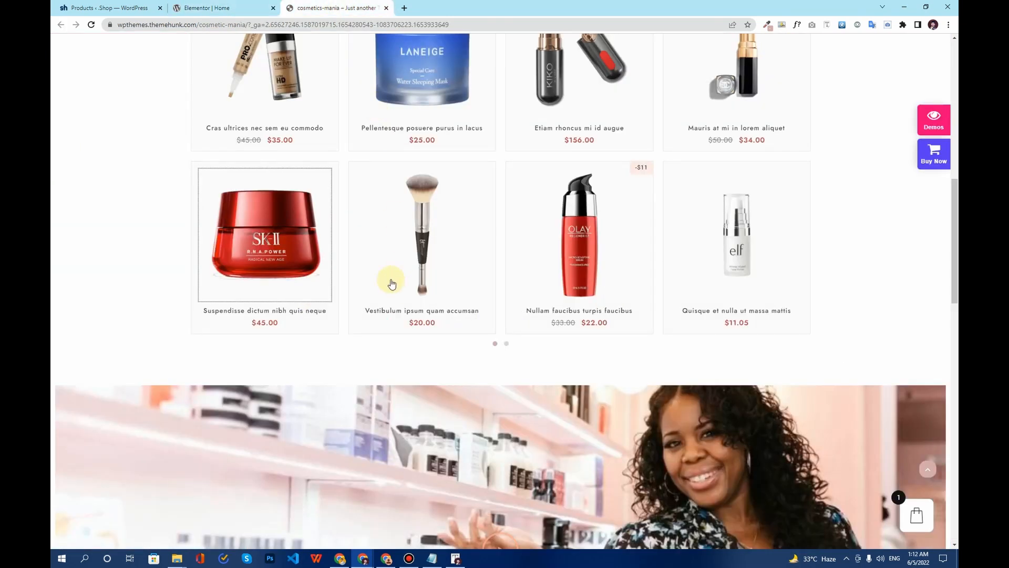
pyautogui.click(225, 6)
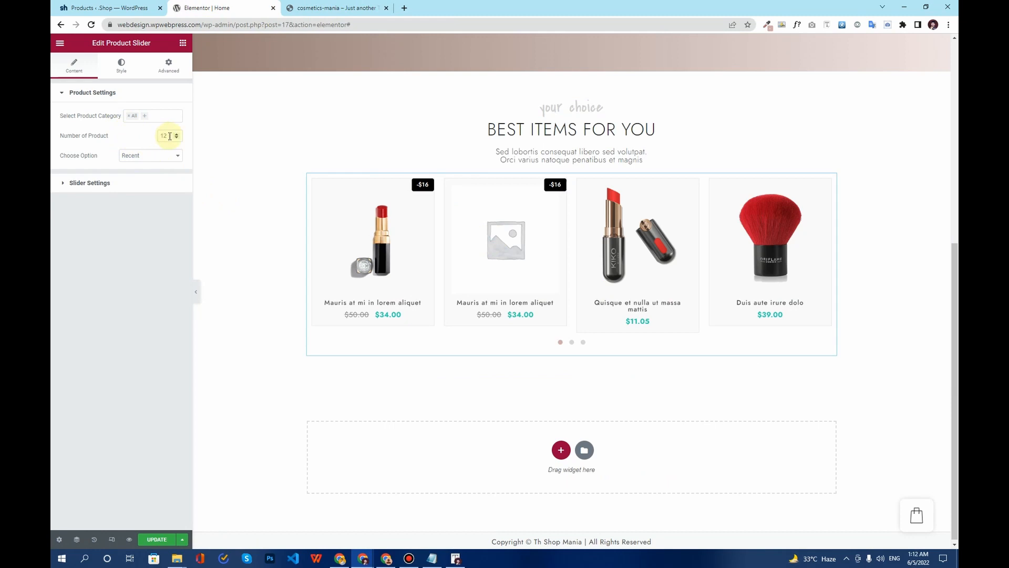
pyautogui.click(139, 157)
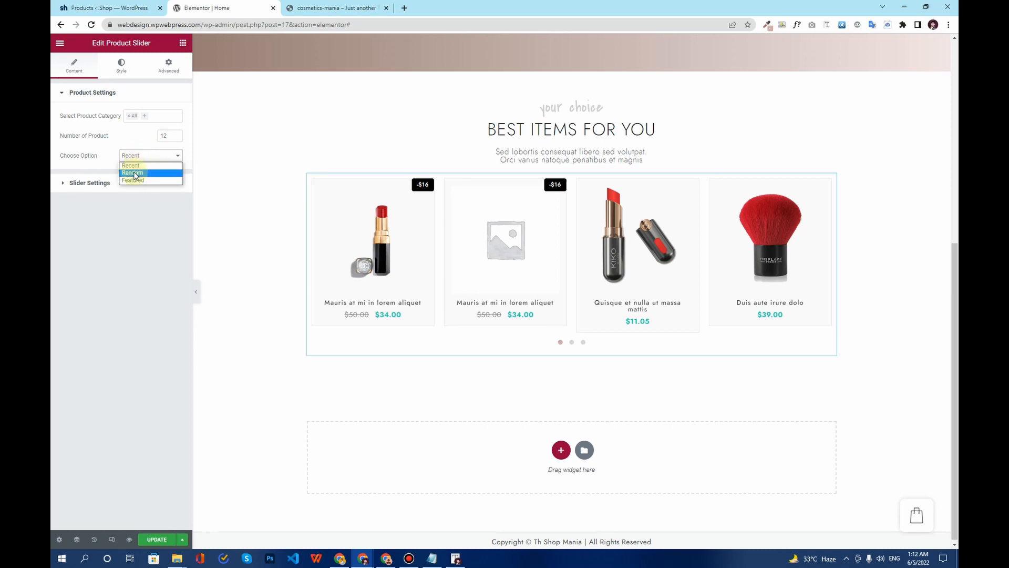
pyautogui.click(134, 174)
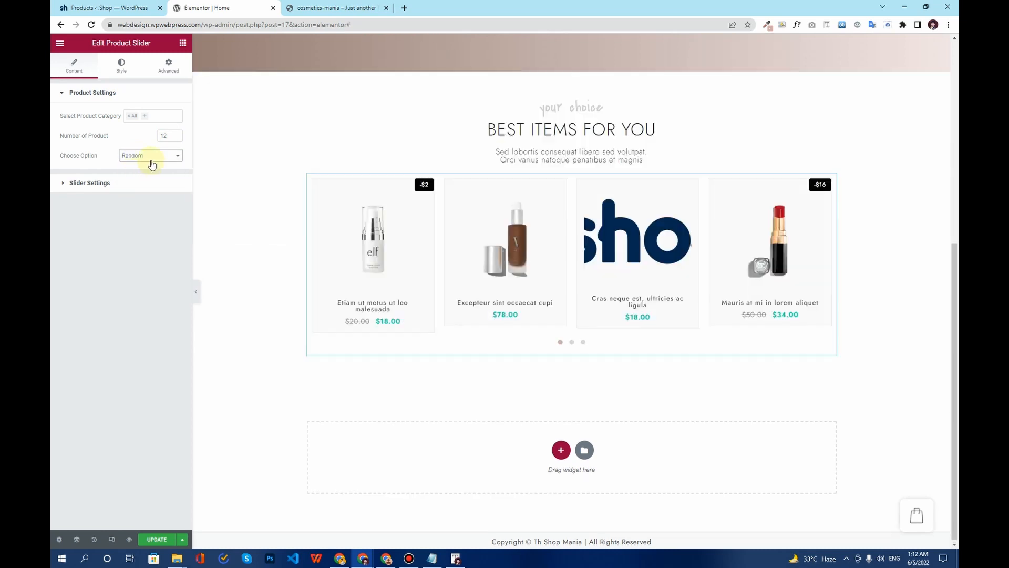
pyautogui.click(151, 158)
pyautogui.click(149, 178)
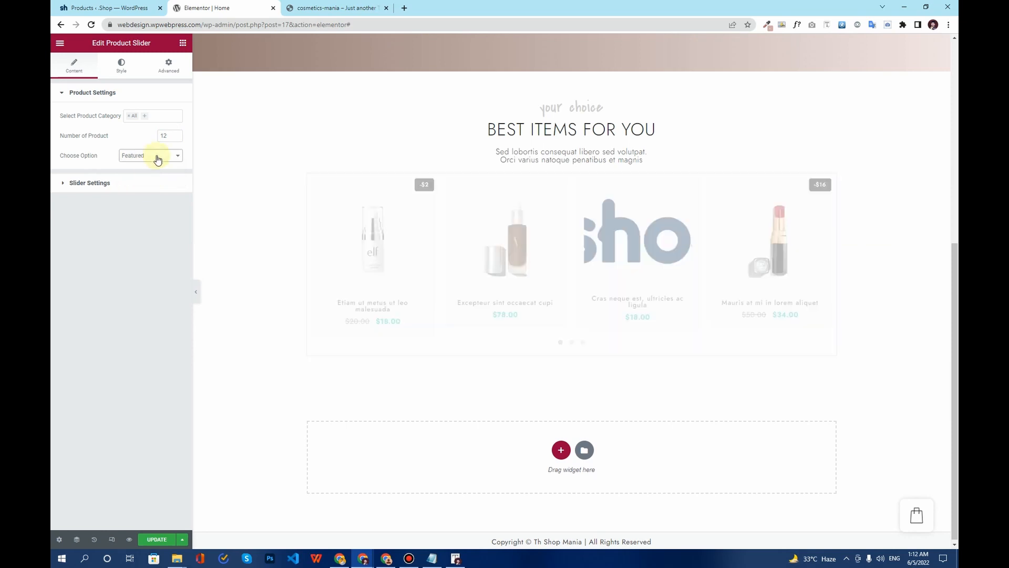
pyautogui.click(156, 159)
pyautogui.click(150, 179)
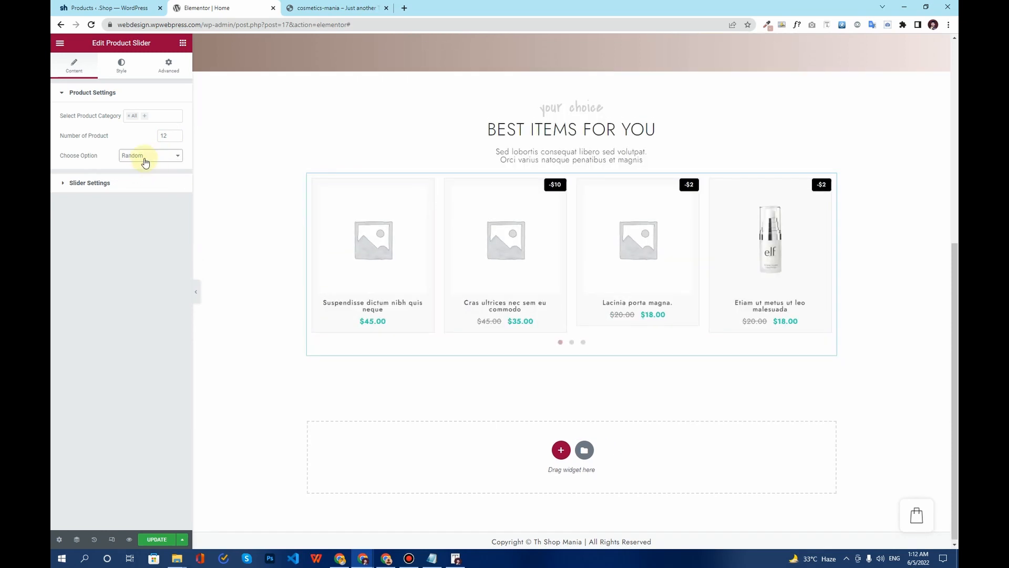
pyautogui.click(146, 160)
pyautogui.click(137, 171)
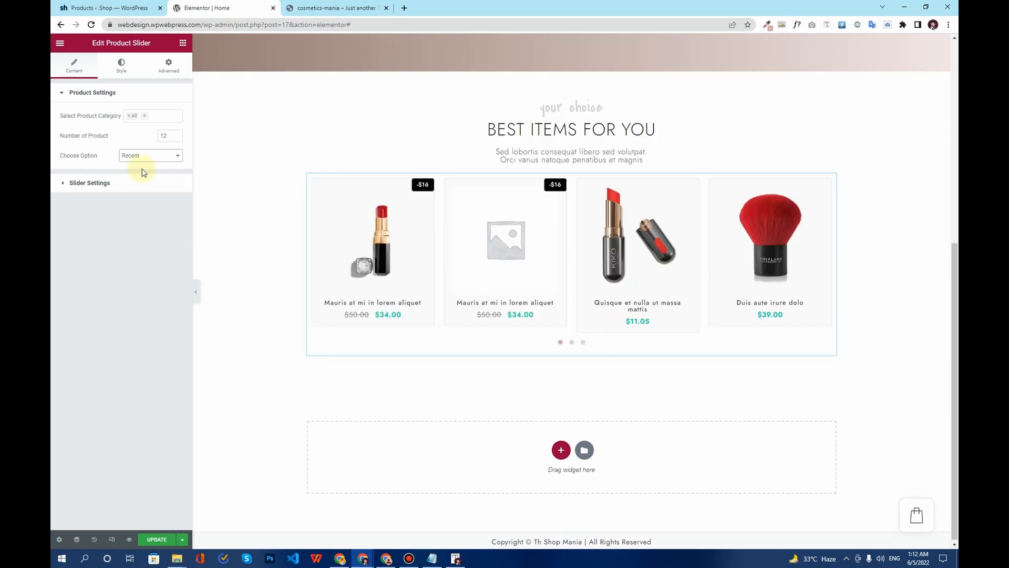
# Check the reference page's product grid layout and set the product slider's Number of Row to 2.
pyautogui.click(133, 184)
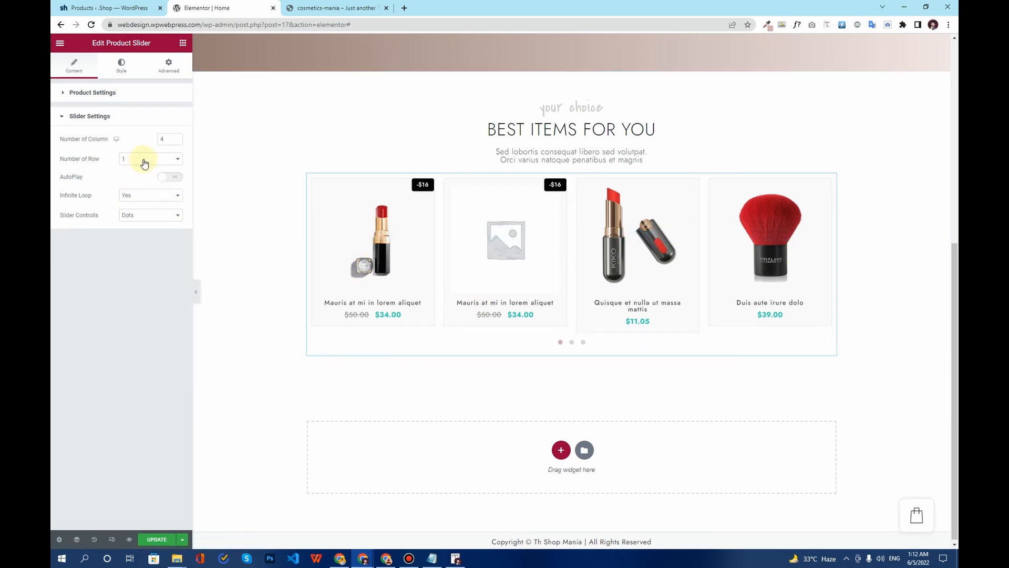
pyautogui.click(336, 8)
pyautogui.scroll(3, 368, 231)
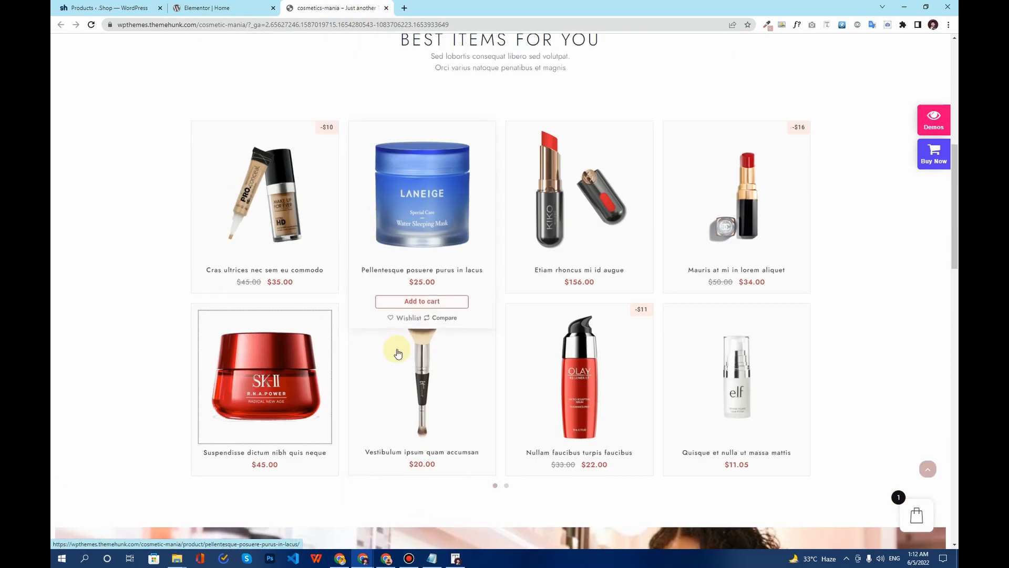
pyautogui.click(225, 8)
pyautogui.click(141, 159)
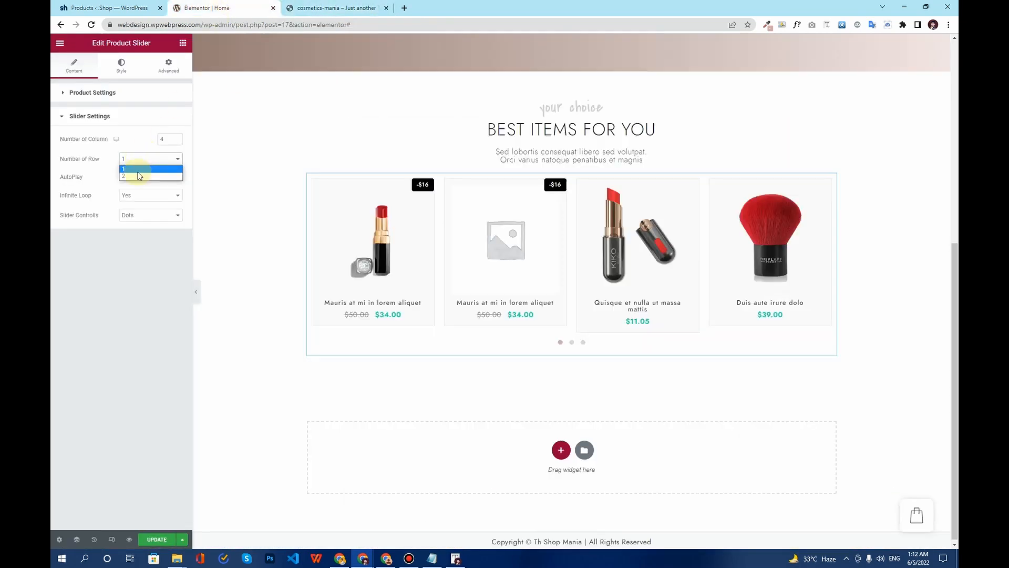
pyautogui.click(140, 176)
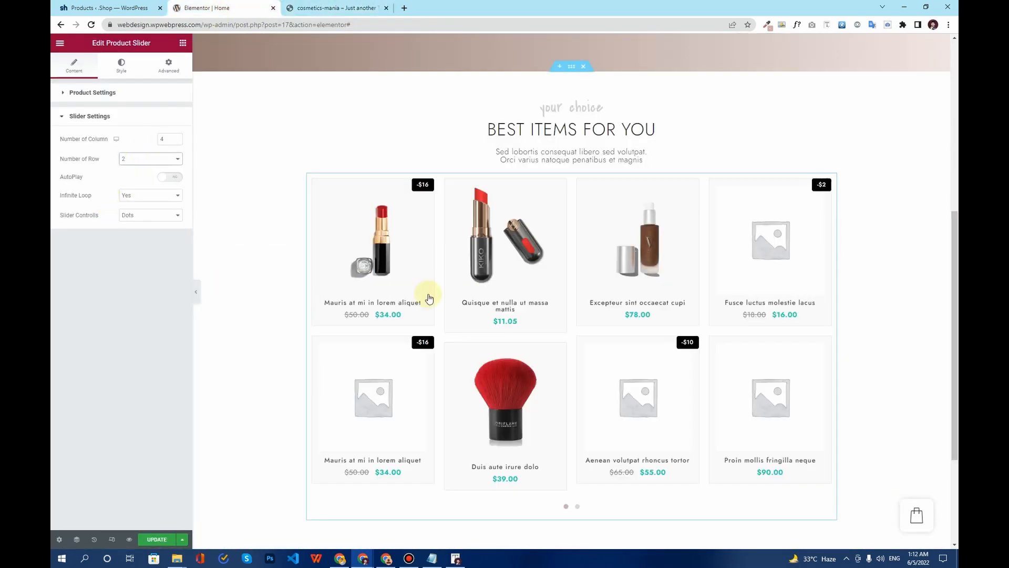
pyautogui.scroll(-2, 429, 298)
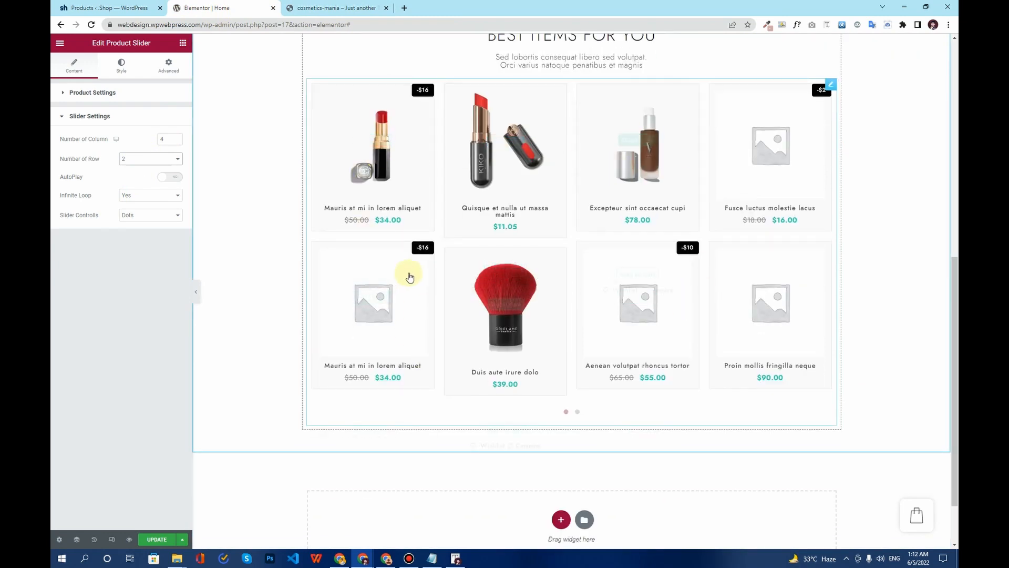
# Turn on AutoPlay for the product slider and set the Autoplay Slide Direction to Left.
pyautogui.click(171, 178)
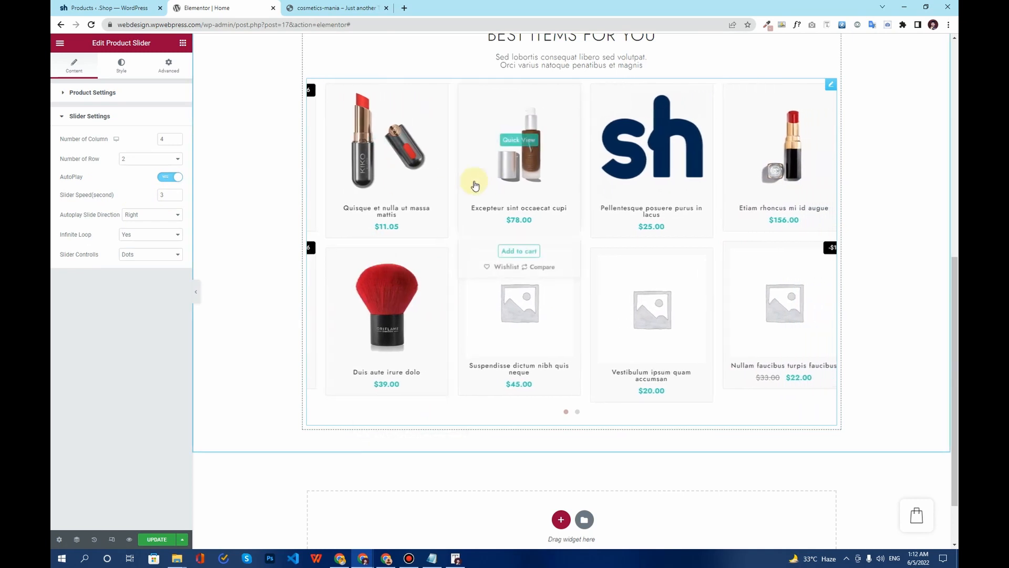
pyautogui.click(145, 221)
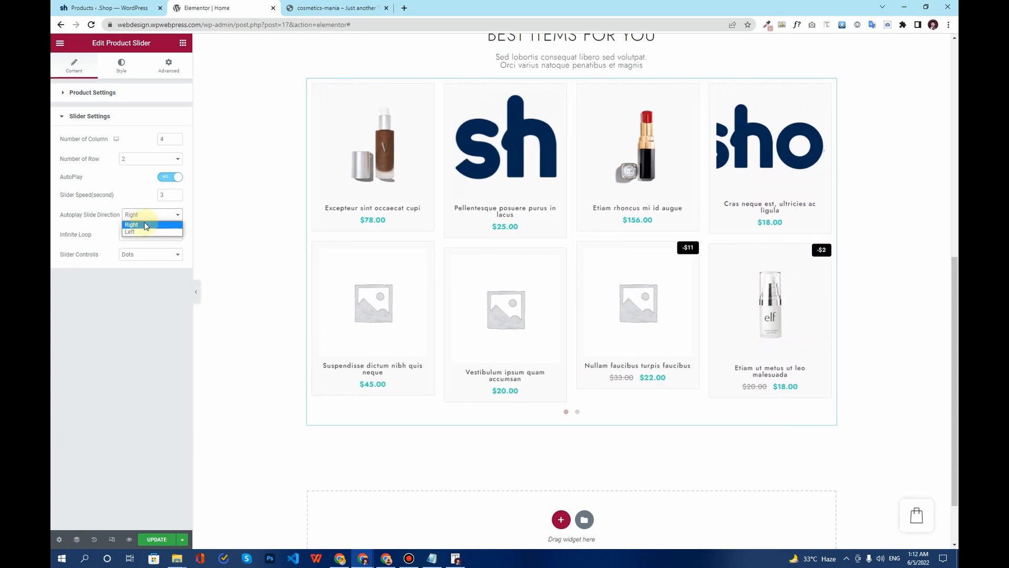
pyautogui.click(145, 232)
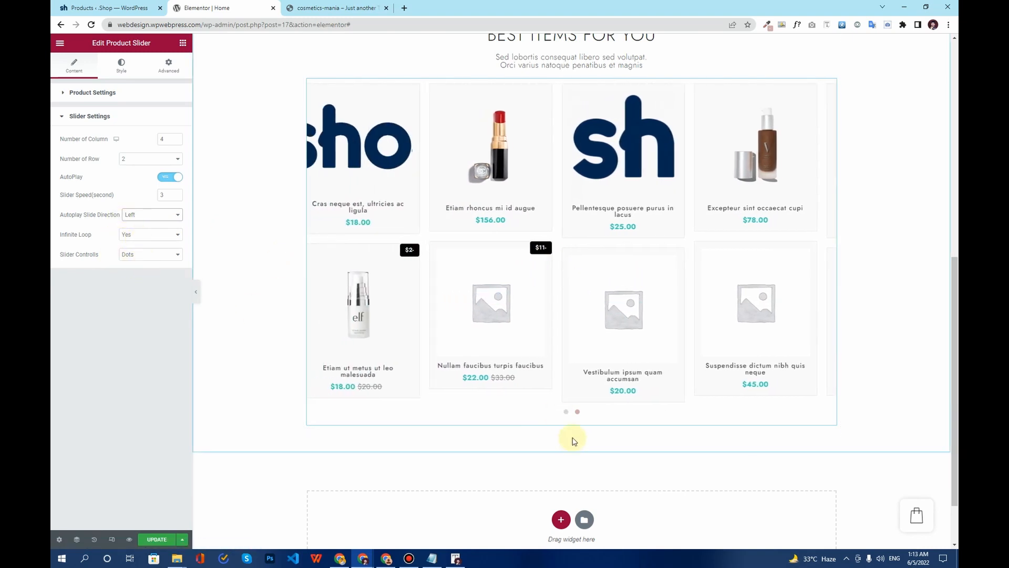
# Try Arrows as the product slider's controls and restore the Dots option.
pyautogui.click(127, 256)
pyautogui.click(142, 272)
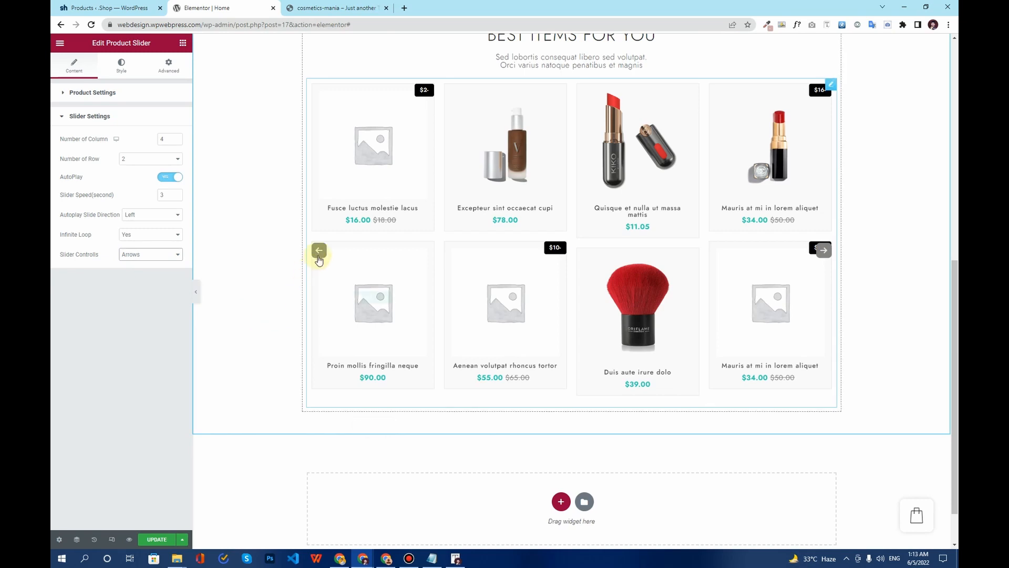
pyautogui.click(160, 254)
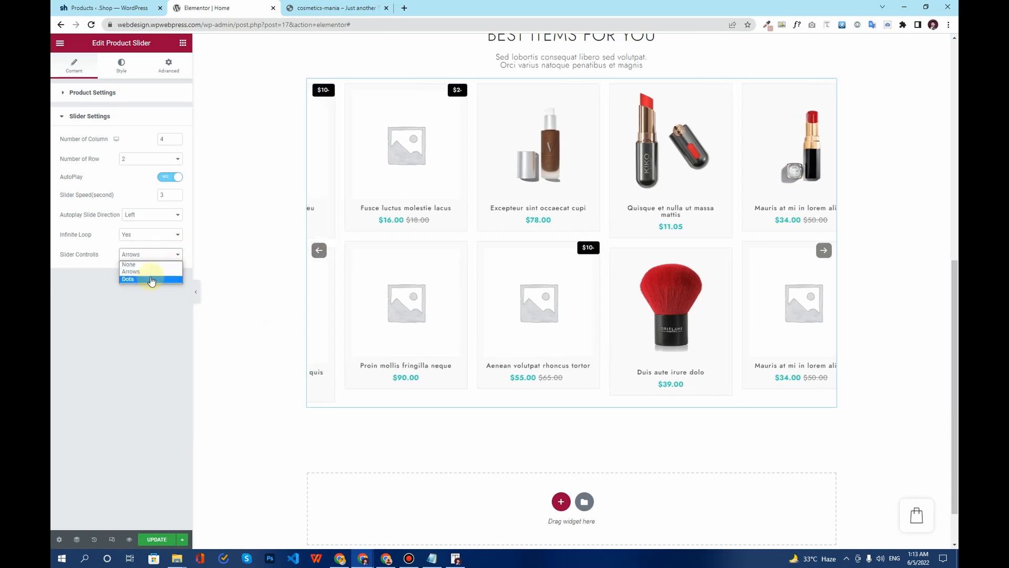
pyautogui.click(153, 279)
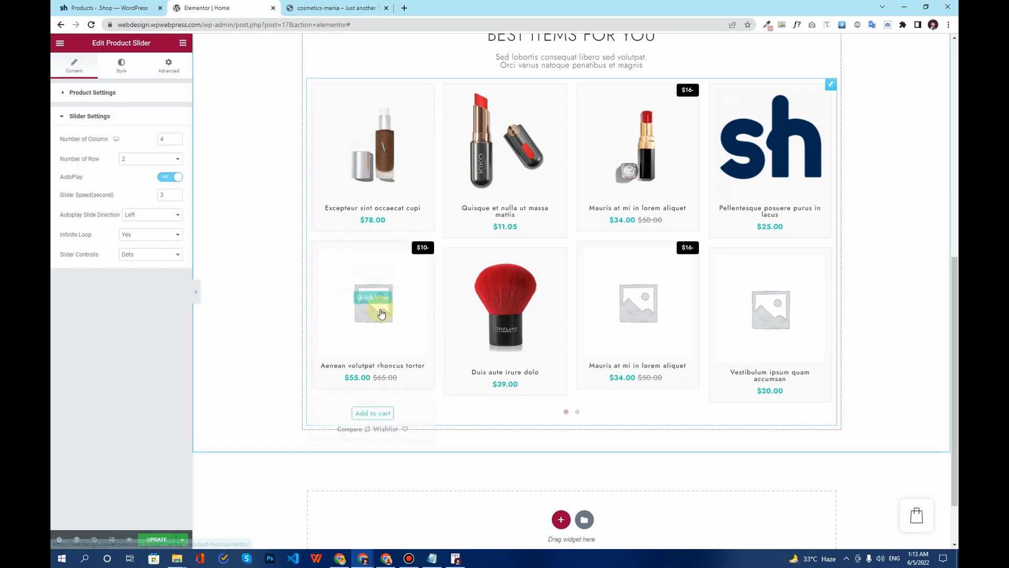
# Review the finished "BEST ITEMS FOR YOU" section and examine the video banner that follows the products on the reference page.
pyautogui.scroll(8, 381, 312)
pyautogui.scroll(-3, 381, 314)
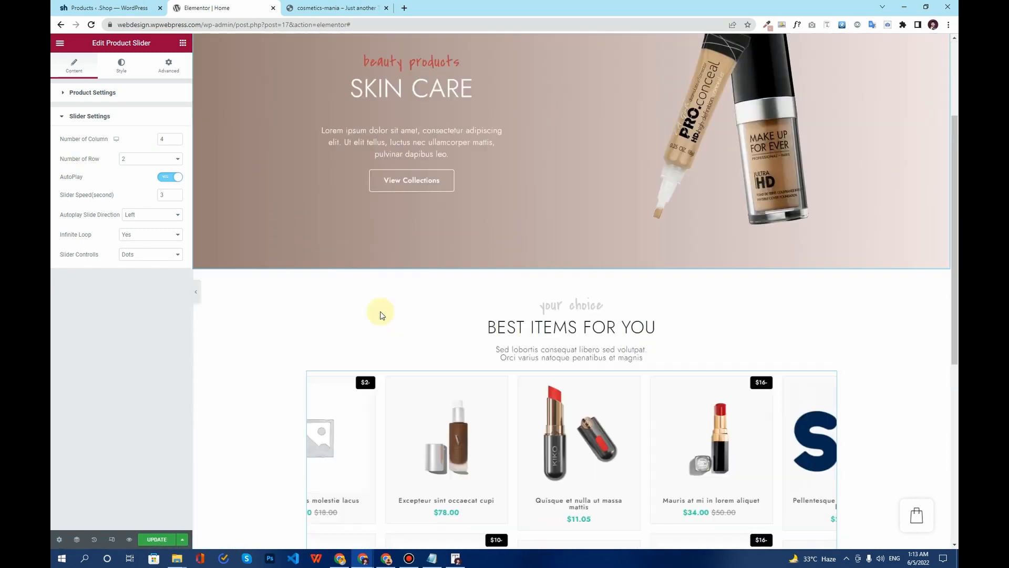
pyautogui.scroll(-7, 381, 315)
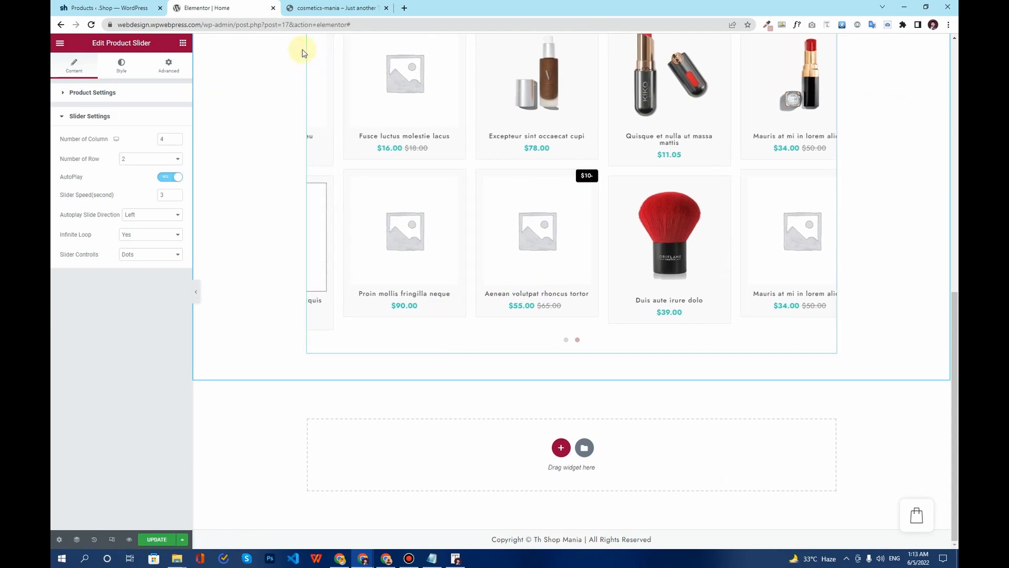
pyautogui.click(321, 9)
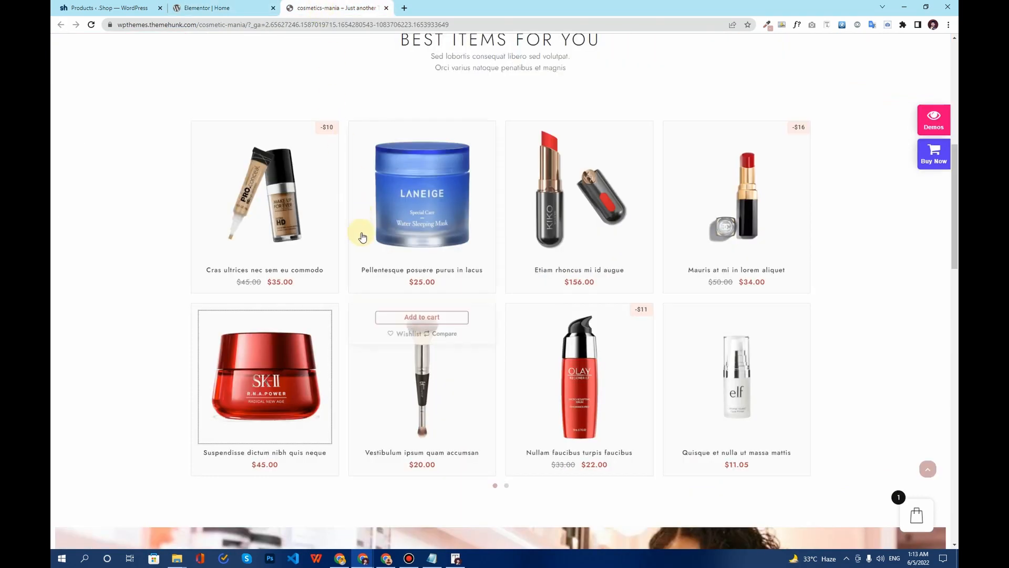
pyautogui.scroll(-5, 362, 236)
pyautogui.scroll(-3, 363, 240)
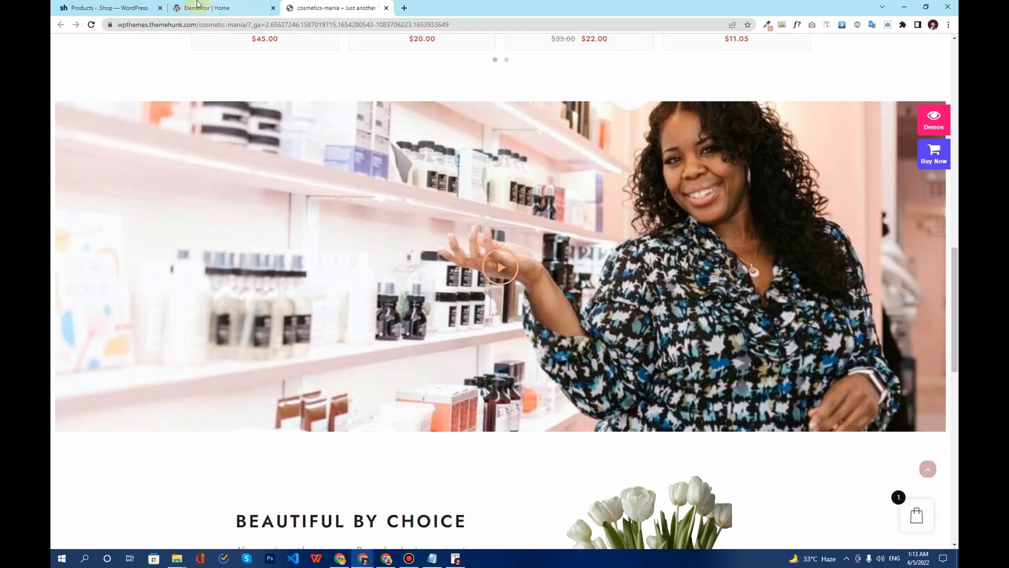
pyautogui.click(199, 6)
pyautogui.scroll(5, 394, 294)
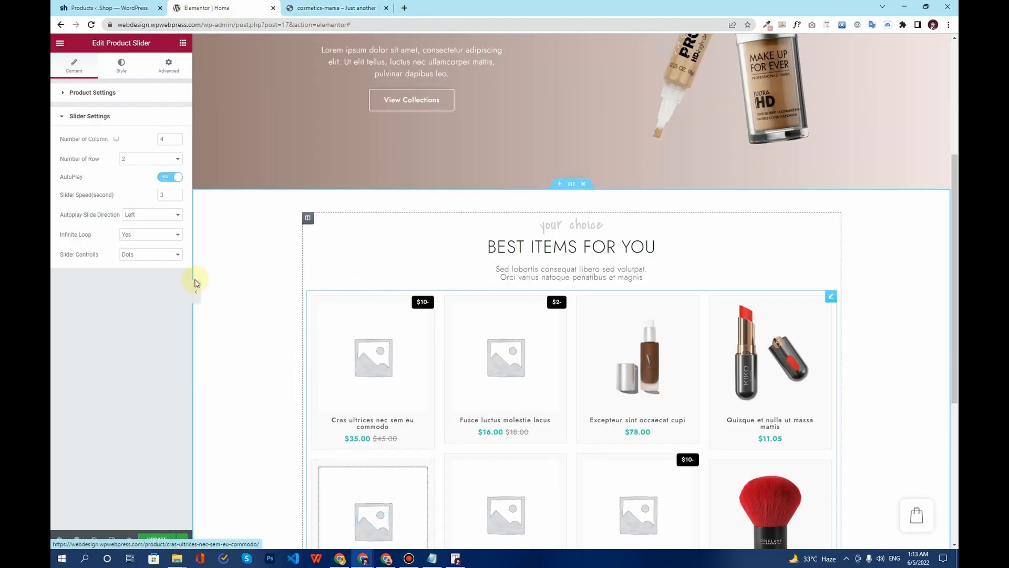
pyautogui.scroll(-5, 350, 363)
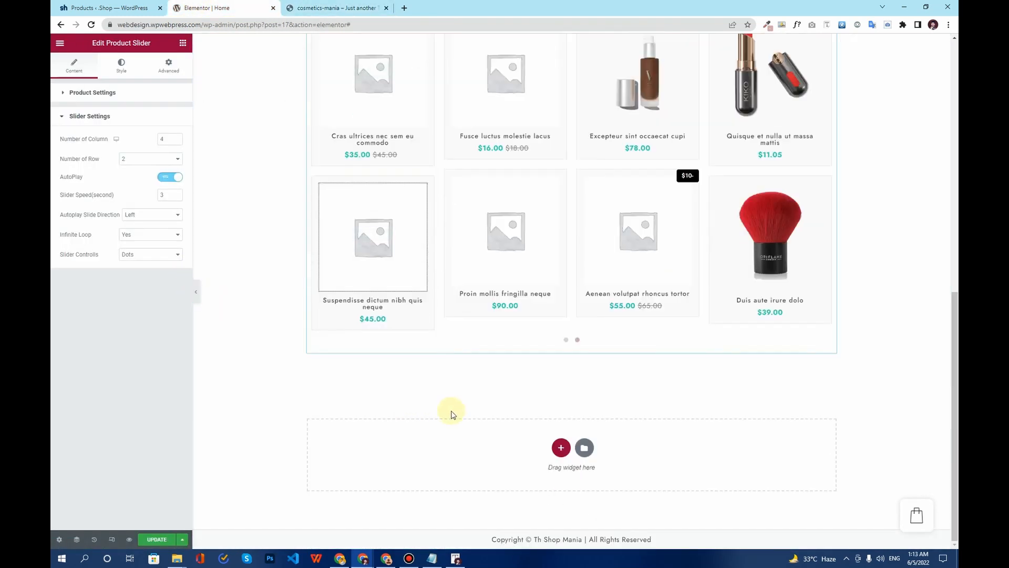
# Start a new section below the product slider and turn off the slider's AutoPlay.
pyautogui.click(560, 446)
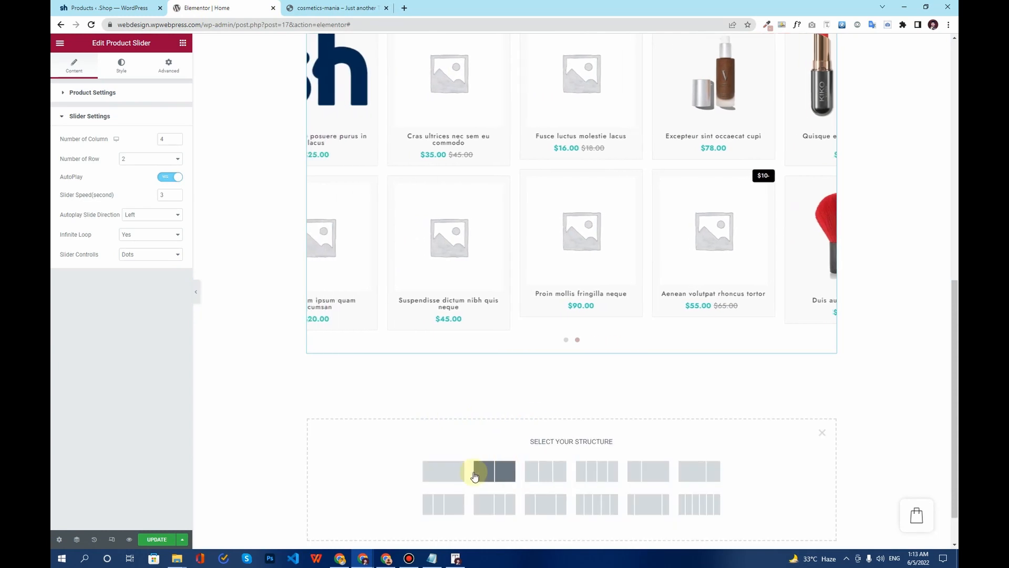
pyautogui.scroll(4, 828, 87)
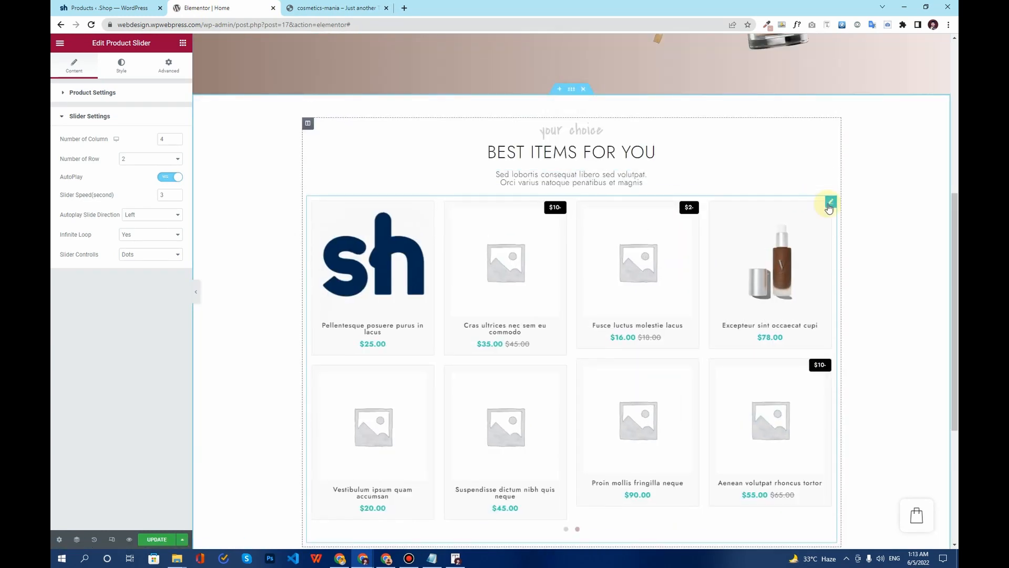
pyautogui.click(167, 177)
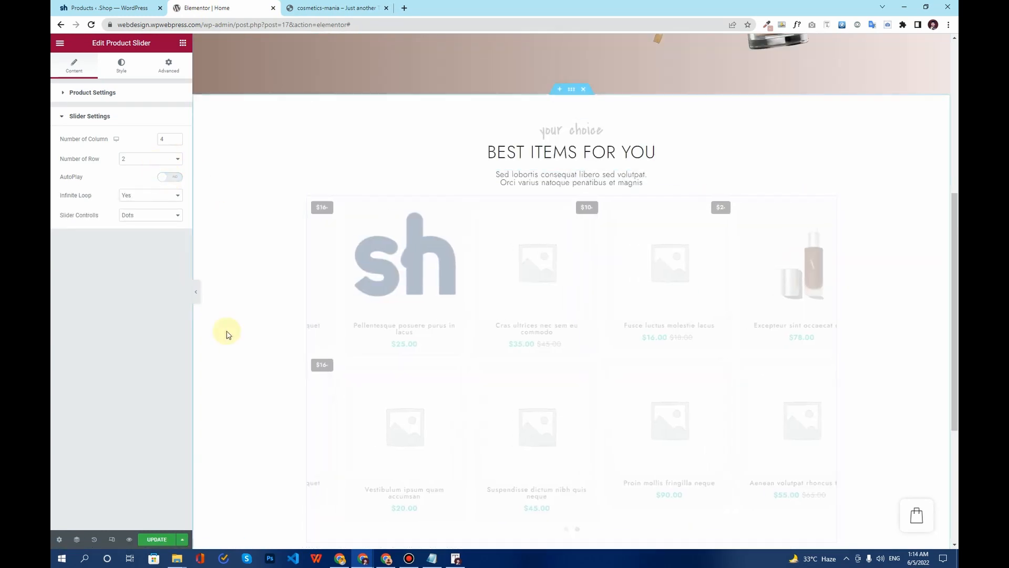
# Give the new section below the product slider a single-column structure and set its Content Width to Full Width.
pyautogui.scroll(-5, 633, 340)
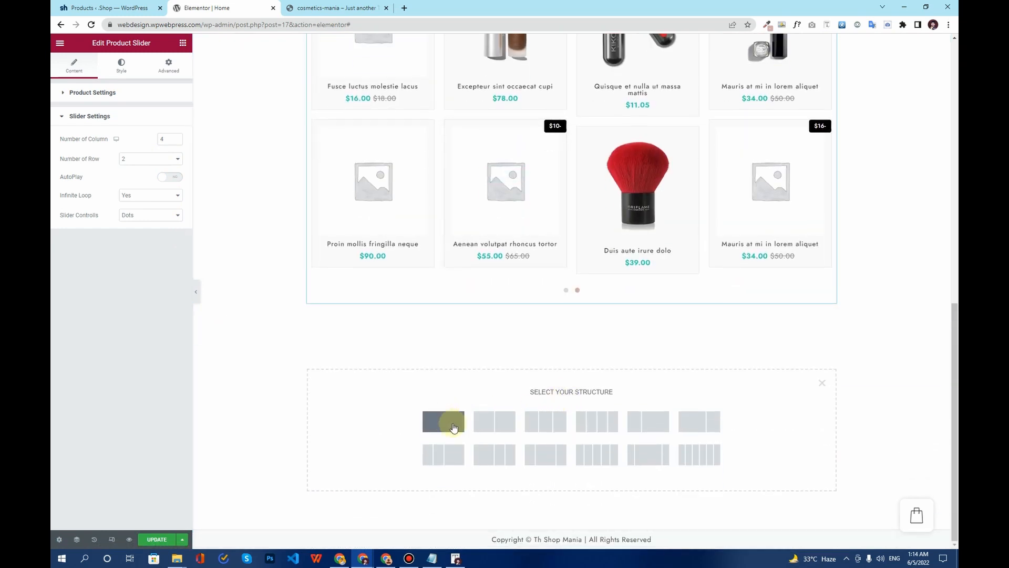
pyautogui.click(455, 428)
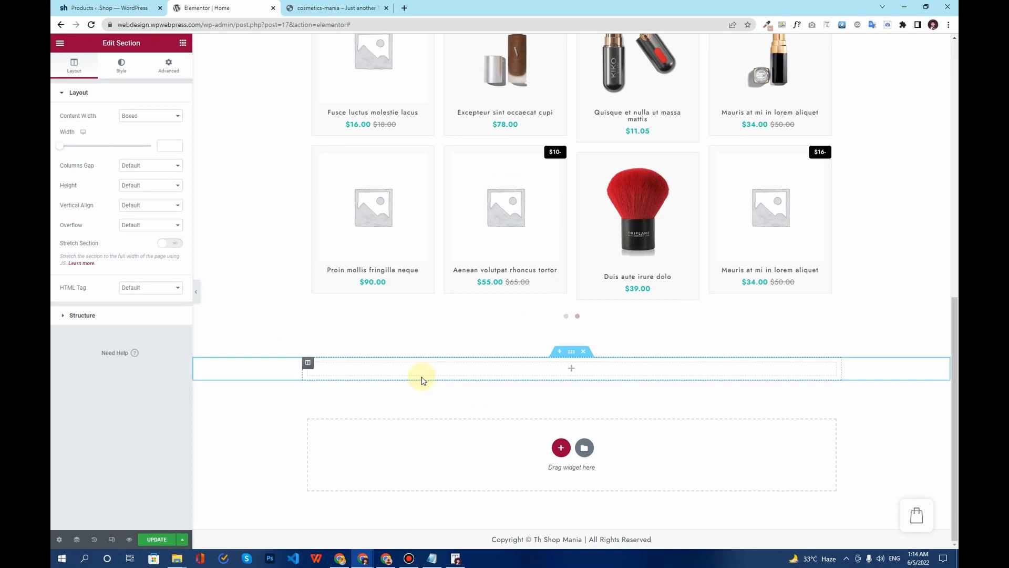
pyautogui.click(147, 116)
pyautogui.click(144, 134)
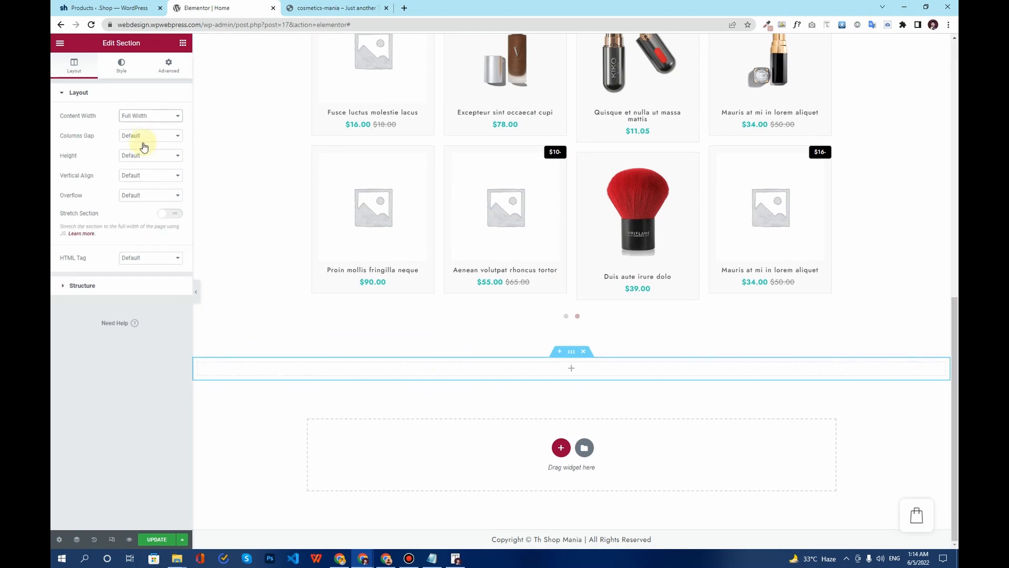
# Download the banner image of the woman beside the cosmetics shelves from the reference page with Fatkun Batch Download Image.
pyautogui.click(339, 7)
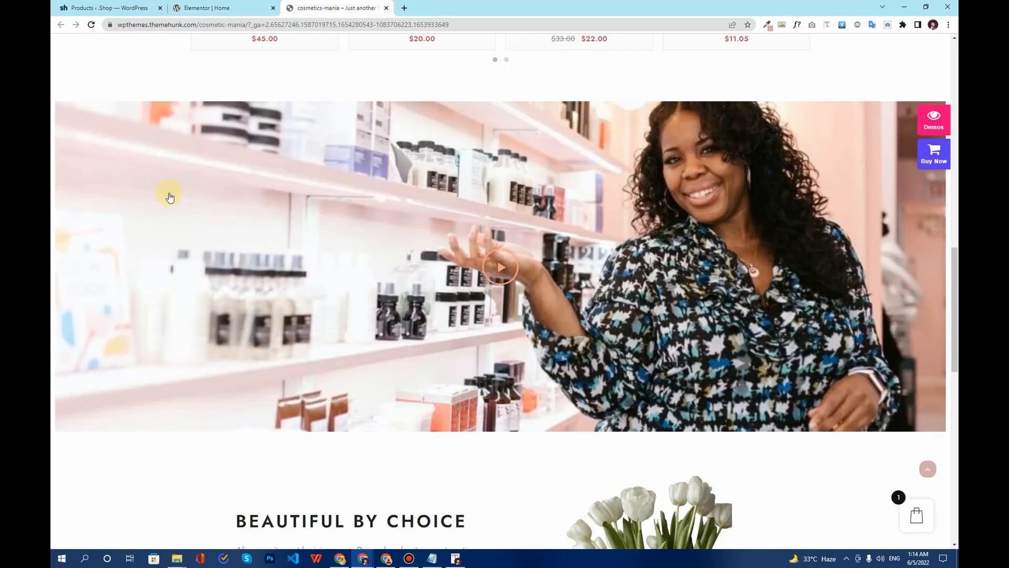
pyautogui.moveTo(170, 198); pyautogui.dragTo(210, 247)
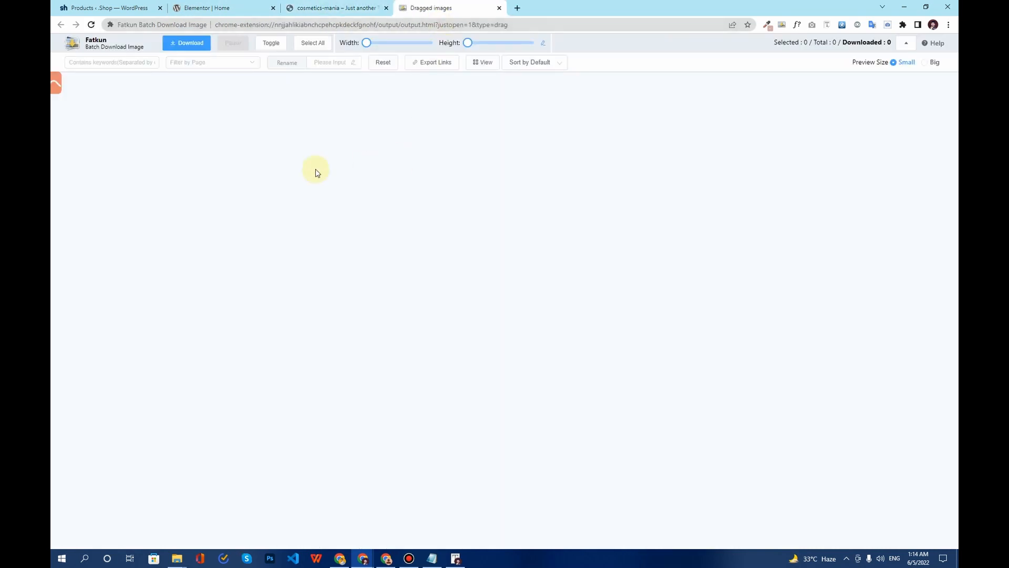
pyautogui.moveTo(109, 110)
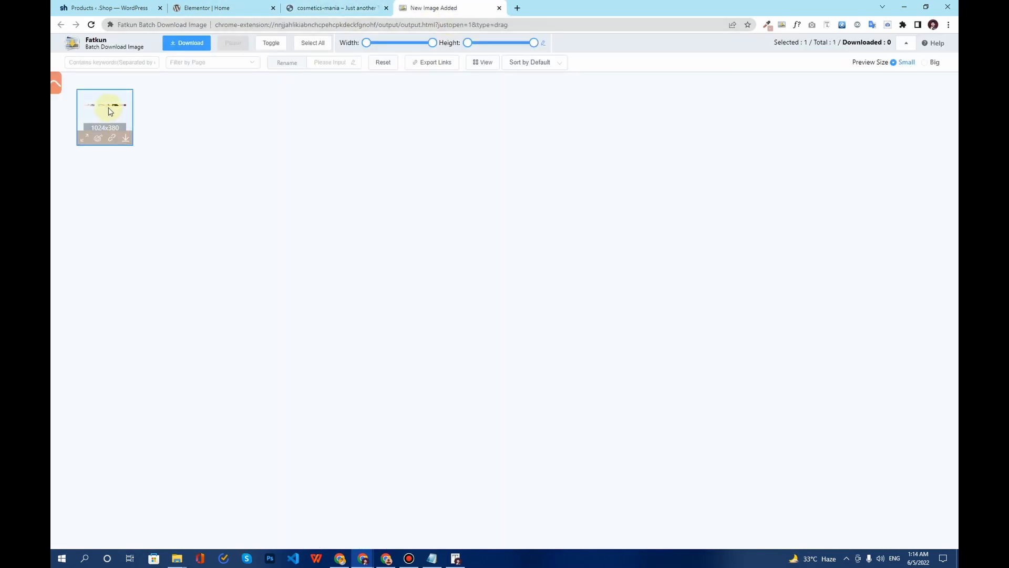
pyautogui.moveTo(129, 141)
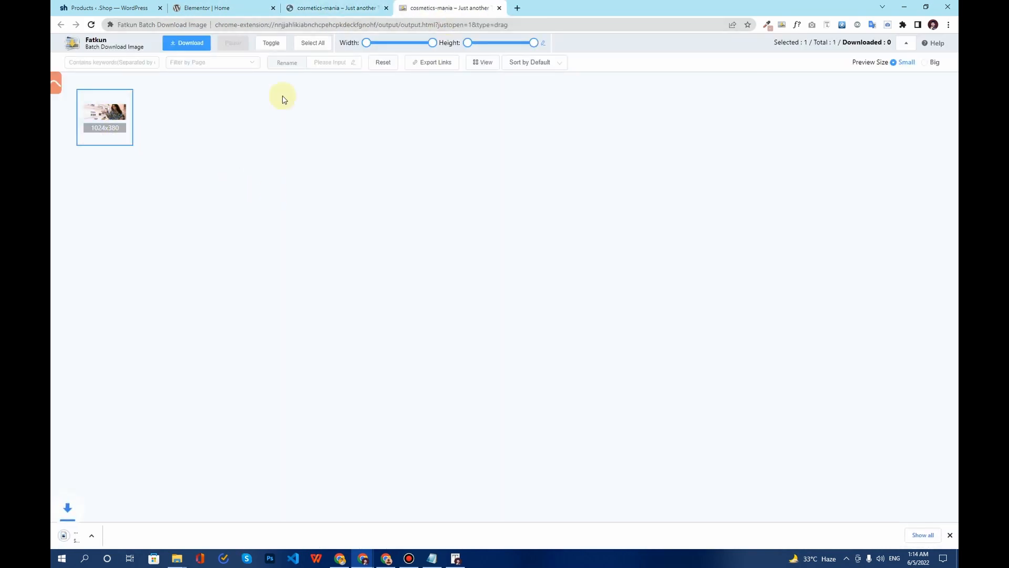
# Upload the downloaded vidbg-1 banner image in the Elementor page and set it as the new full-width section's classic background.
pyautogui.click(247, 7)
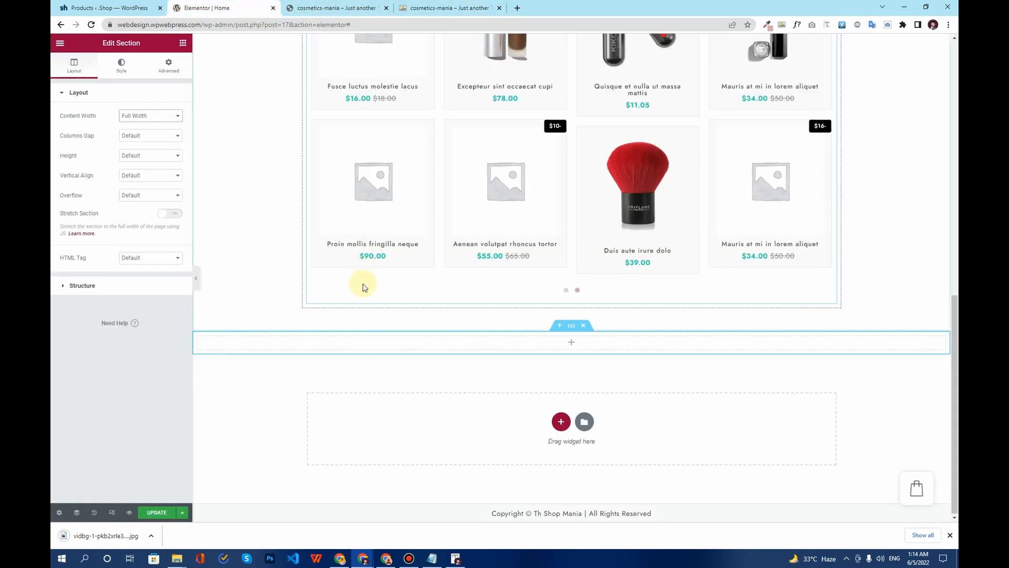
pyautogui.click(183, 43)
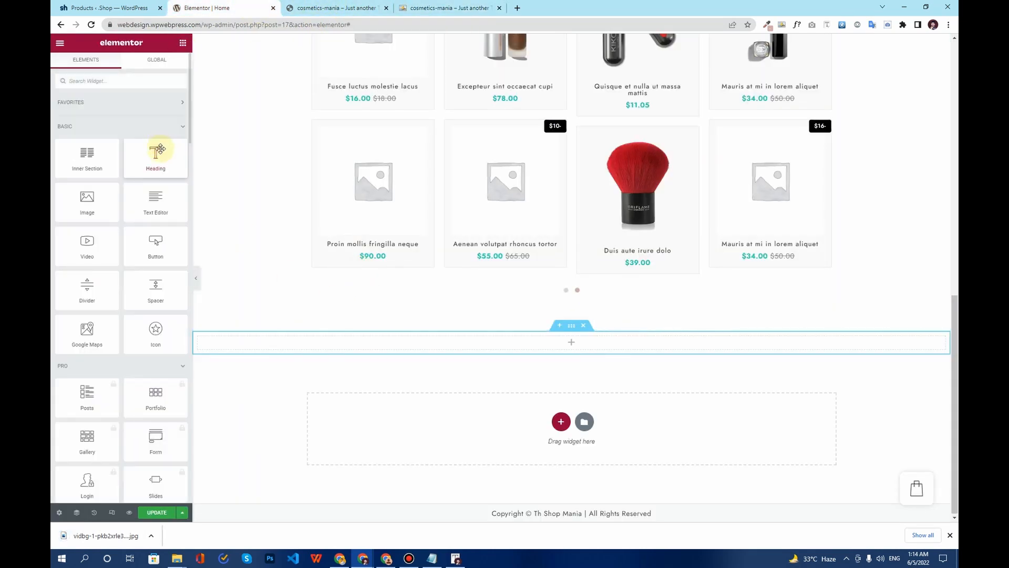
pyautogui.click(572, 326)
pyautogui.click(114, 75)
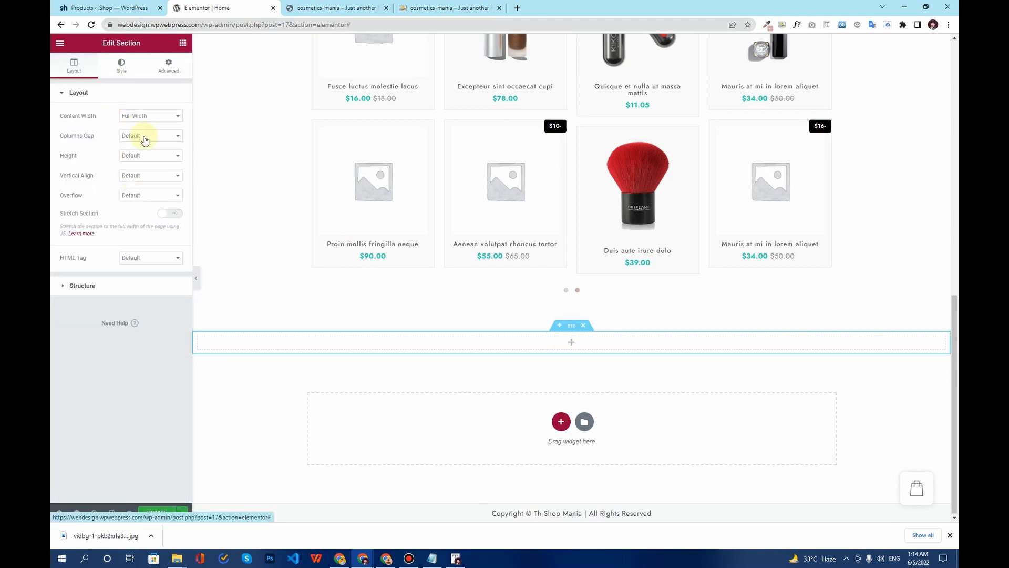
pyautogui.click(140, 135)
pyautogui.click(157, 186)
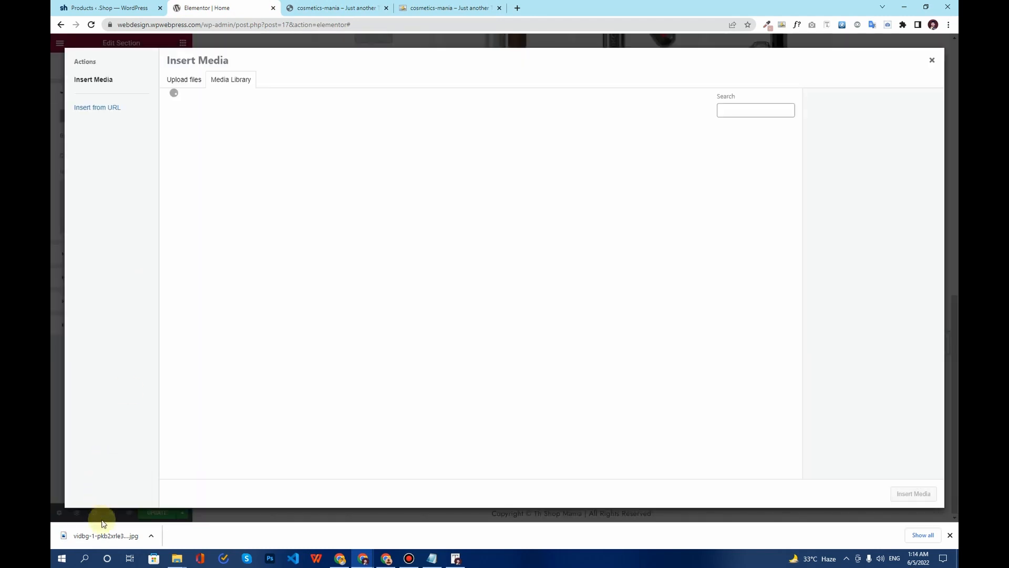
pyautogui.moveTo(103, 523); pyautogui.dragTo(560, 386)
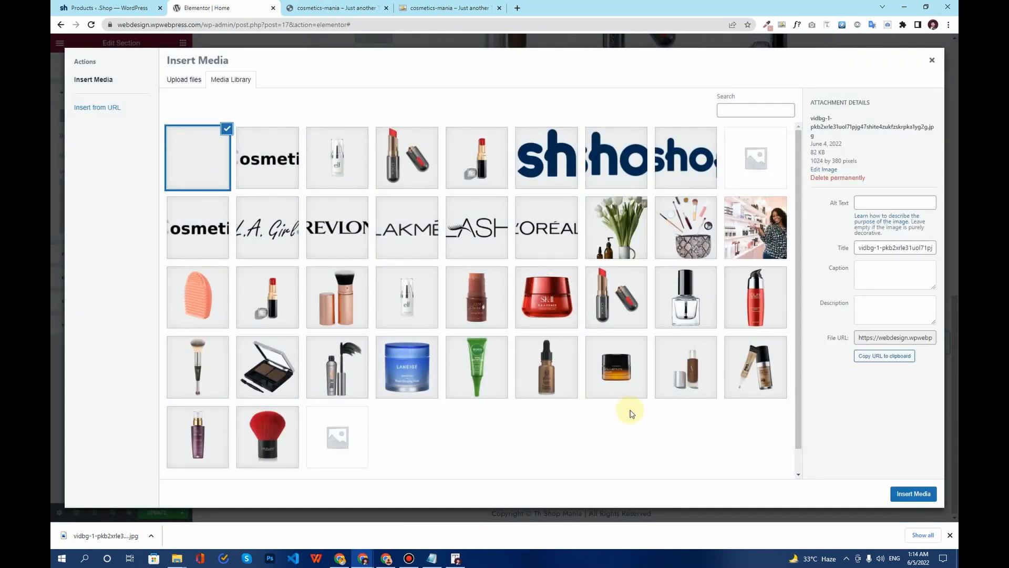
pyautogui.click(913, 494)
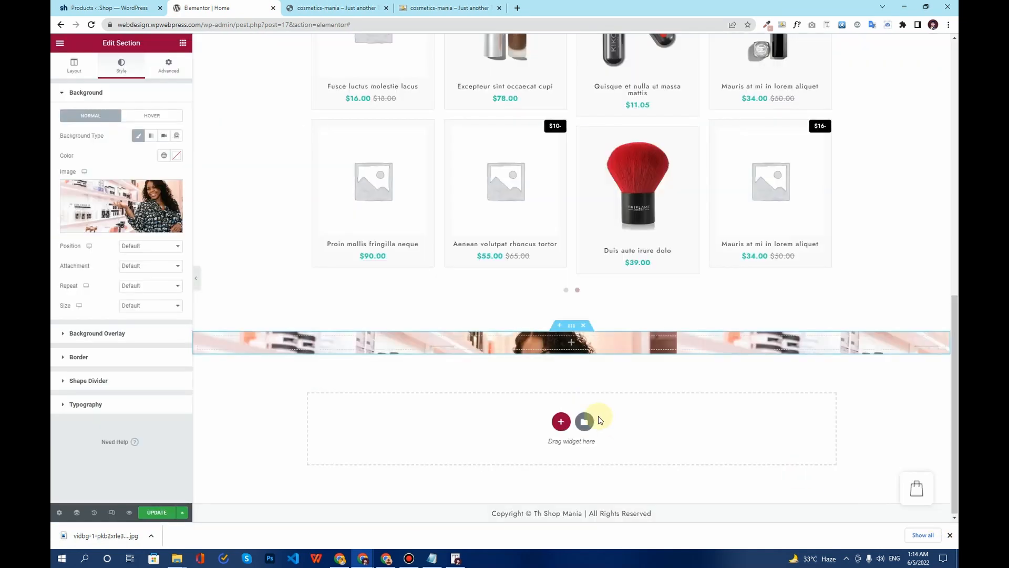
# Set the section's background image to Center Center position, No-repeat and Cover size.
pyautogui.click(137, 246)
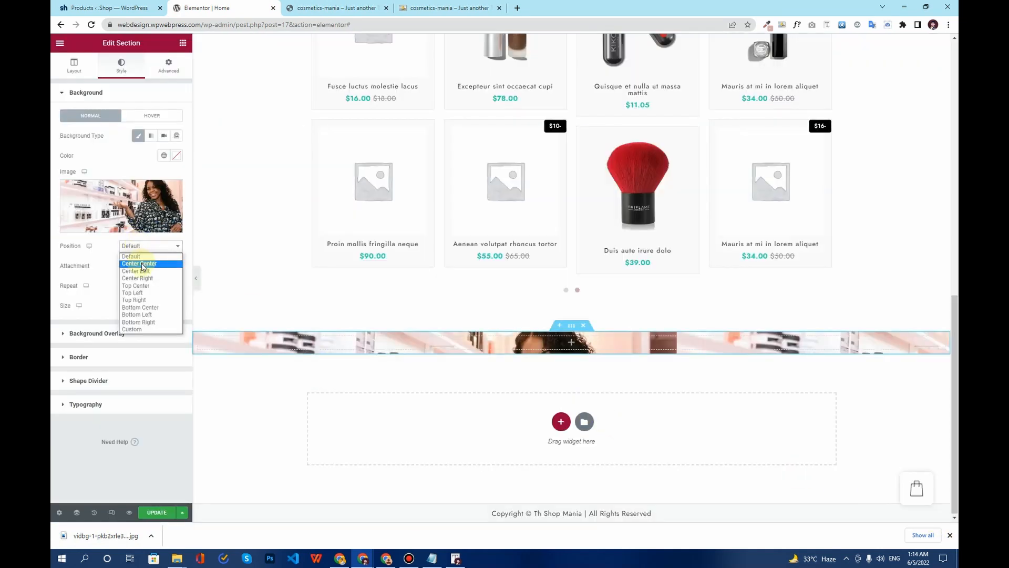
pyautogui.click(142, 263)
pyautogui.click(142, 286)
pyautogui.click(146, 312)
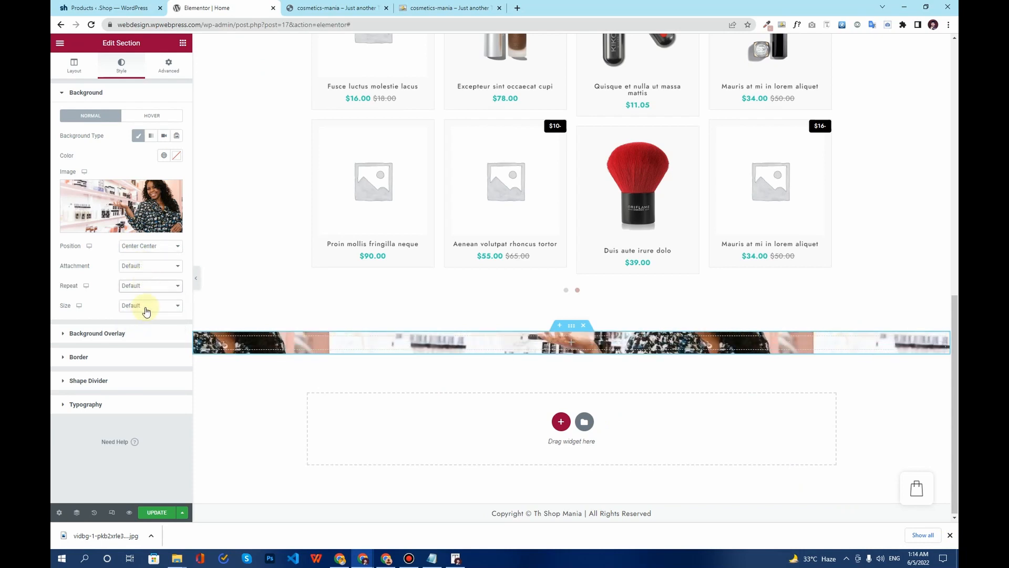
pyautogui.click(146, 309)
pyautogui.click(134, 330)
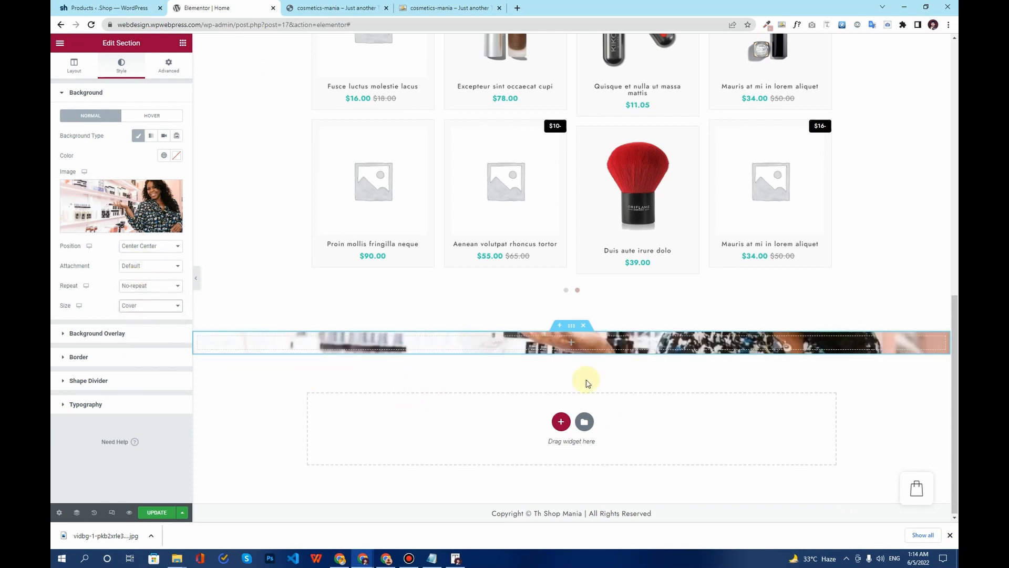
# Set the banner section's Height to Min Height with a minimum height of 700 px.
pyautogui.click(74, 65)
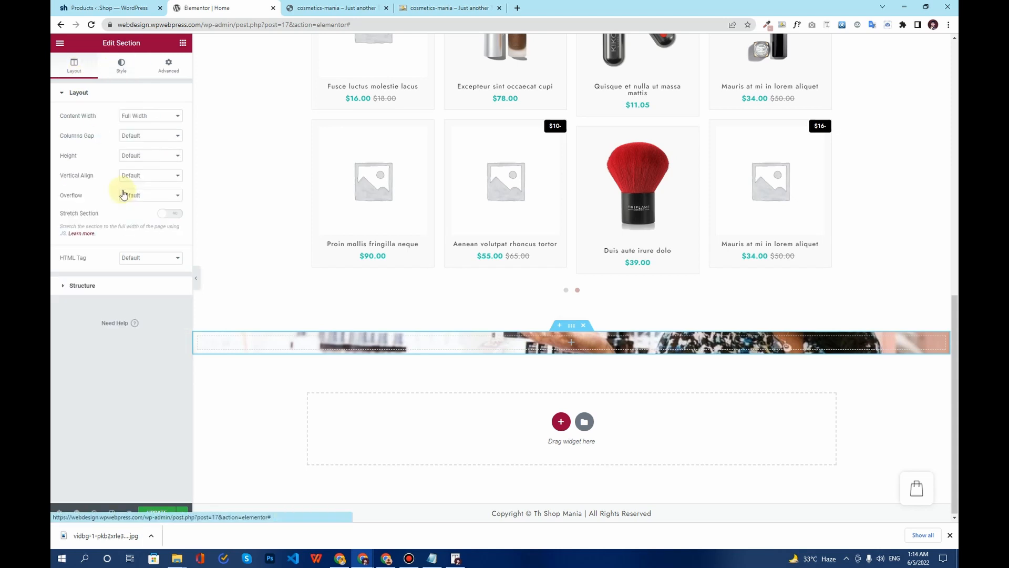
pyautogui.click(144, 156)
pyautogui.click(142, 180)
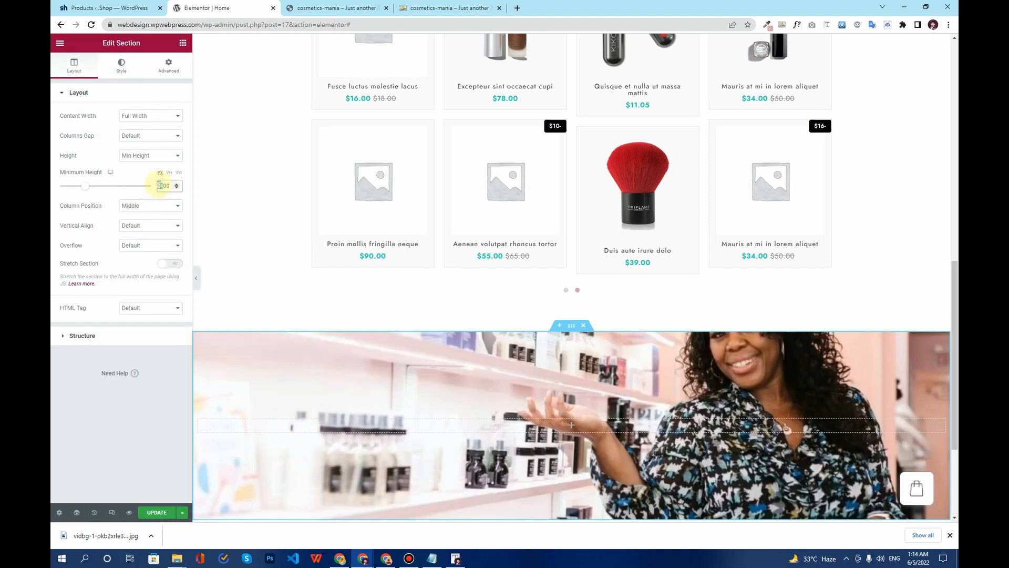
pyautogui.write('7')
pyautogui.scroll(-6, 498, 231)
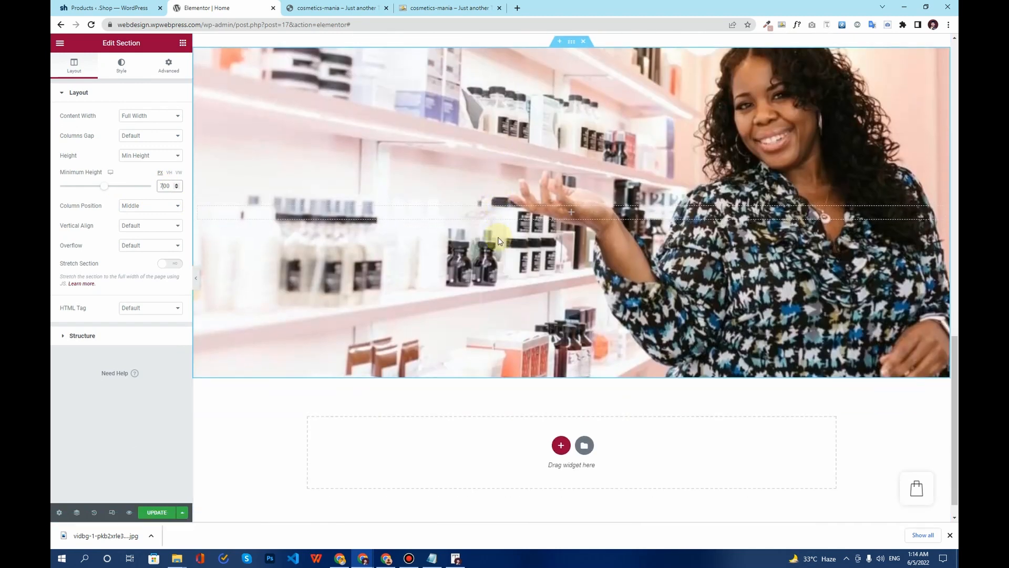
pyautogui.scroll(2, 498, 232)
# Add an Icon widget to the middle of the banner section and replace its star with the Video icon.
pyautogui.click(183, 44)
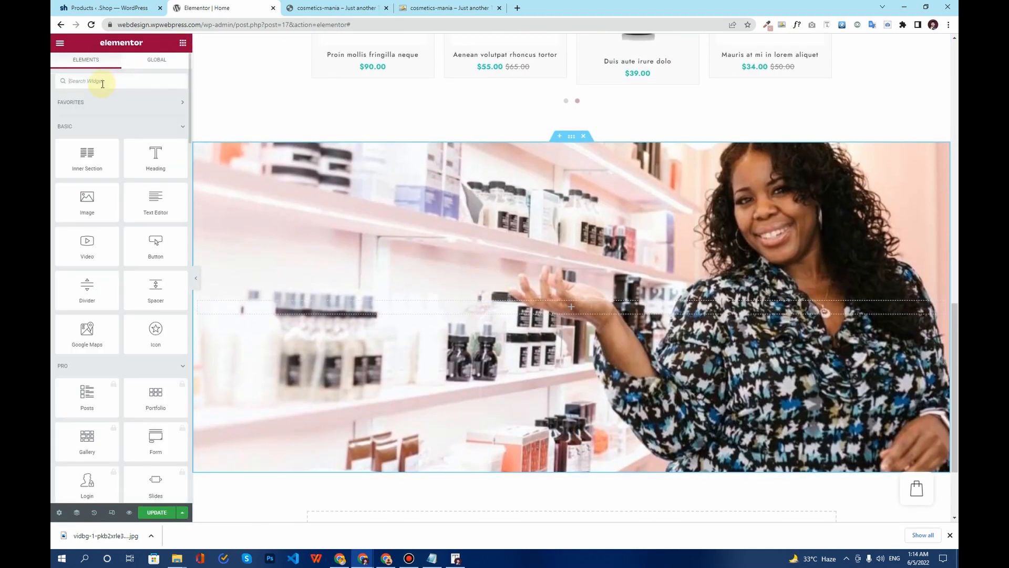
pyautogui.write('icon')
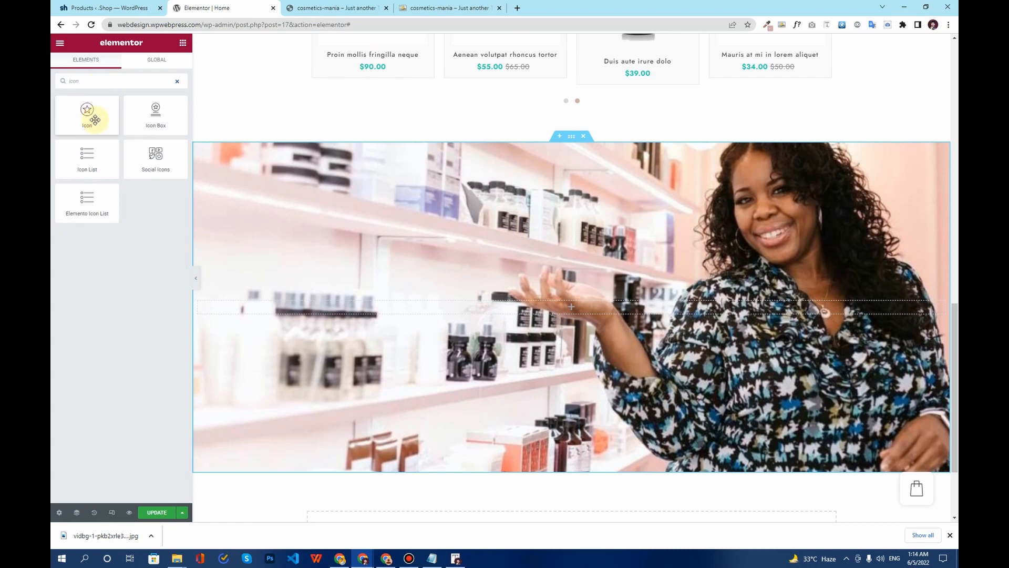
pyautogui.moveTo(95, 120); pyautogui.dragTo(531, 309)
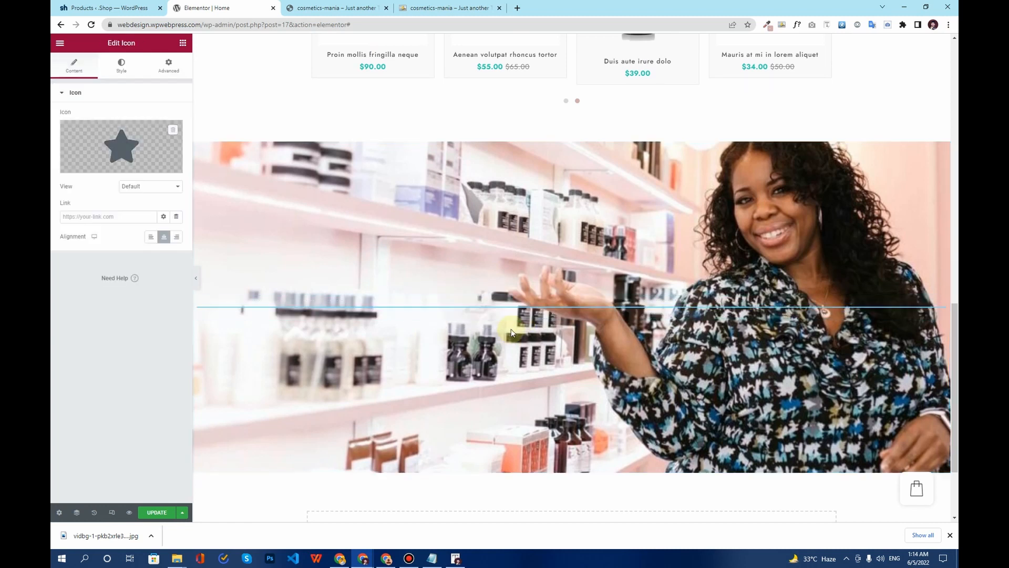
pyautogui.click(116, 139)
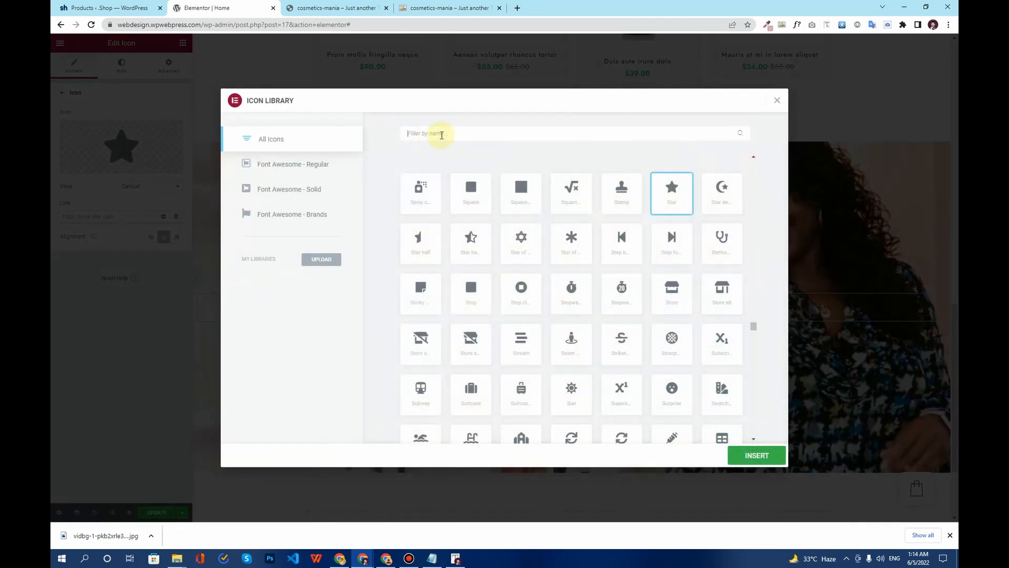
pyautogui.click(442, 135)
pyautogui.write('video')
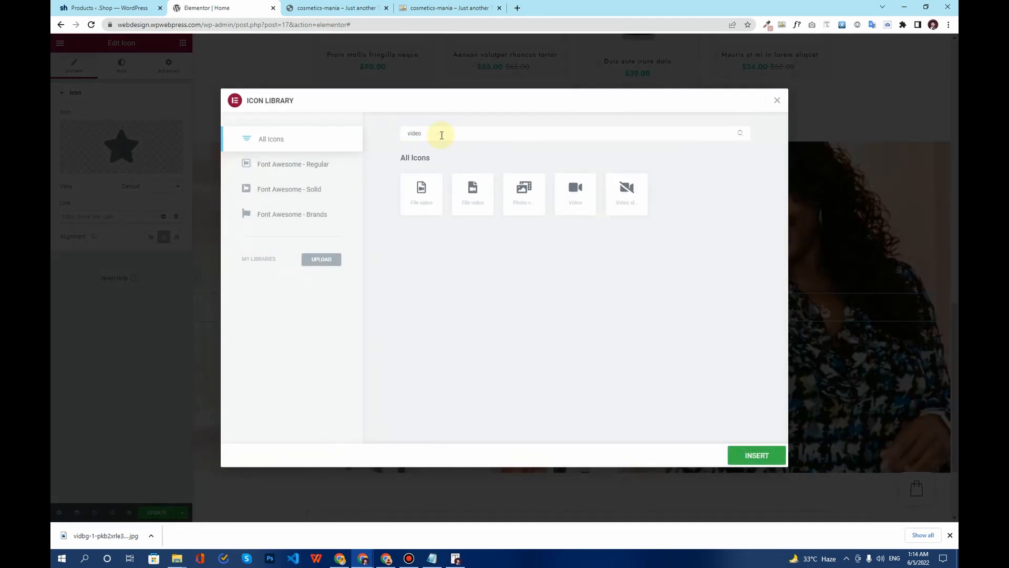
pyautogui.click(749, 459)
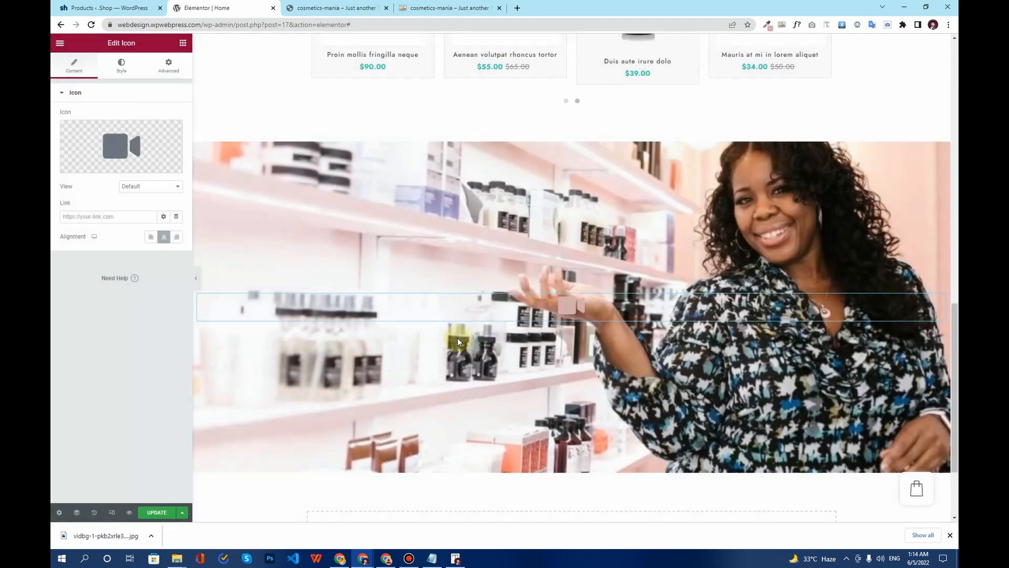
# Try the Stacked view on the video icon and settle on the Framed view with its Circle shape.
pyautogui.click(147, 187)
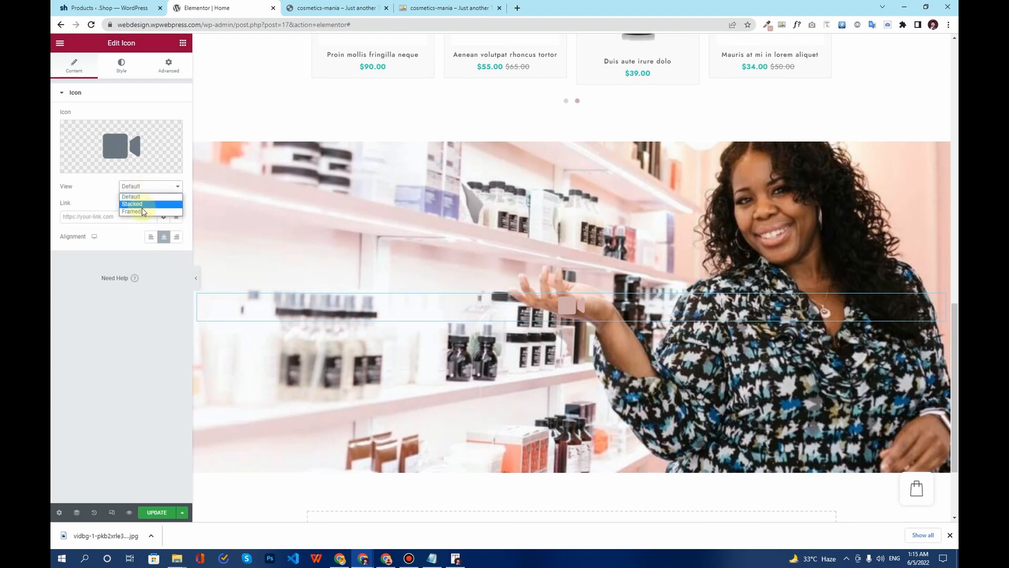
pyautogui.click(146, 205)
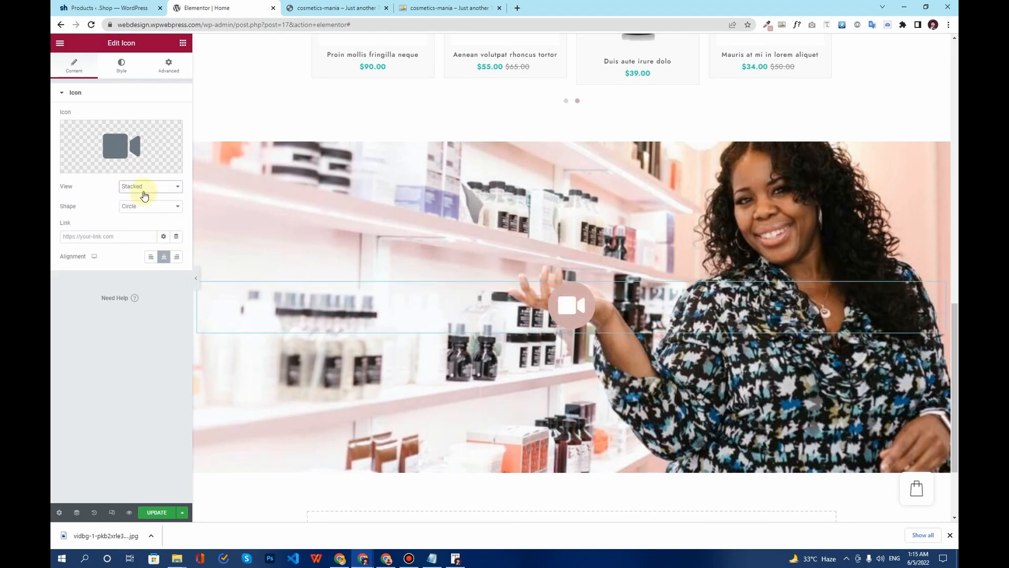
pyautogui.click(145, 190)
pyautogui.click(147, 200)
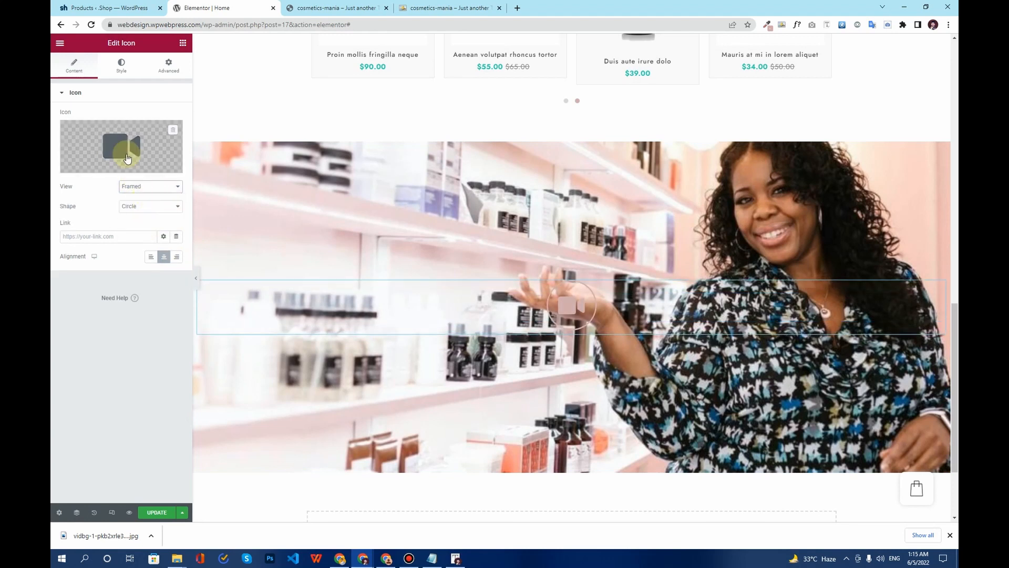
# Set the icon's Primary Color to the global Secondary color and compare the icon with the one on the reference page's banner.
pyautogui.click(121, 65)
pyautogui.click(164, 136)
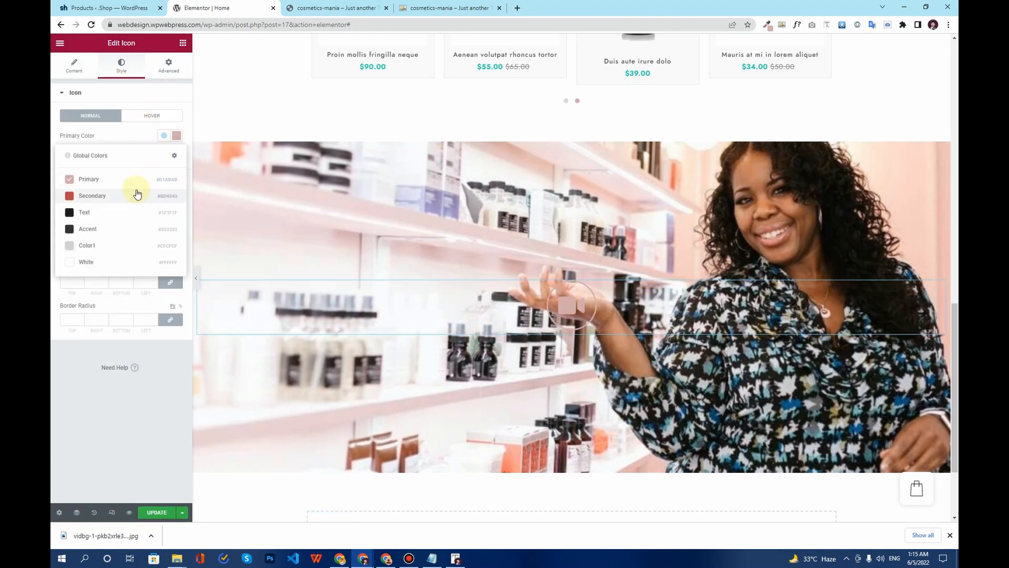
pyautogui.click(136, 195)
pyautogui.click(390, 5)
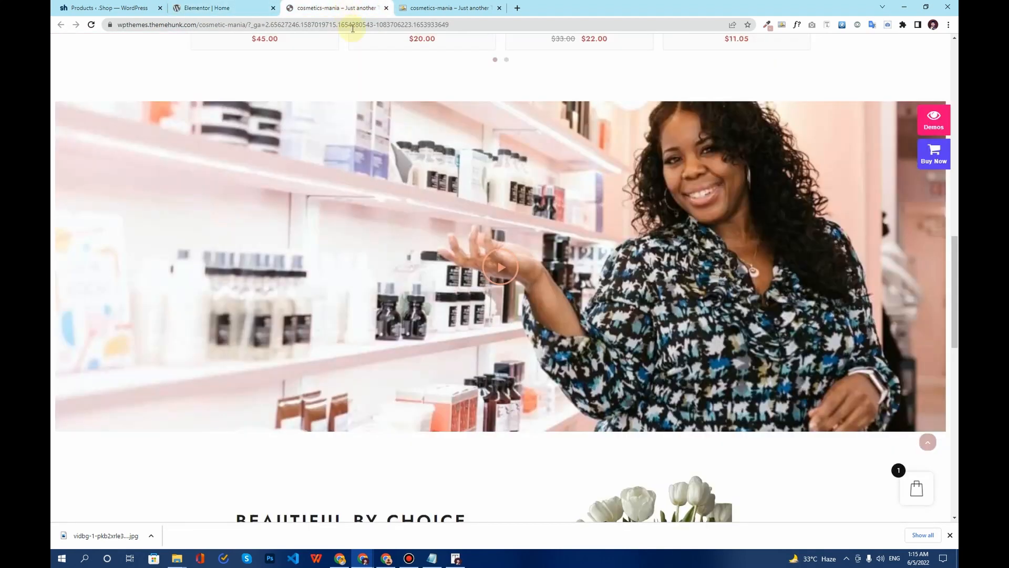
# Back in the Elementor editor, set the video icon's primary color to a muted pink.
pyautogui.click(247, 4)
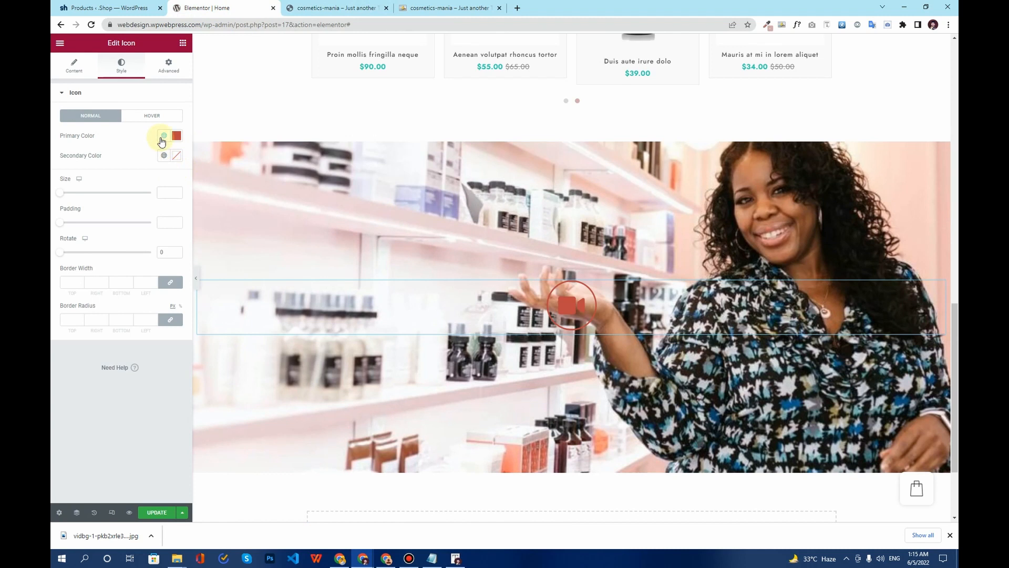
pyautogui.click(163, 136)
pyautogui.click(139, 185)
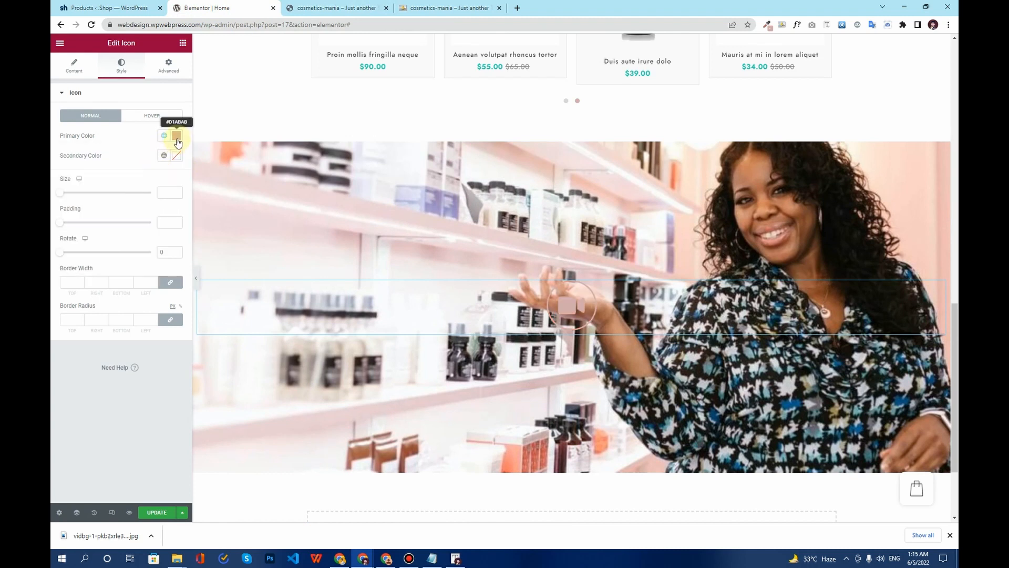
pyautogui.click(177, 138)
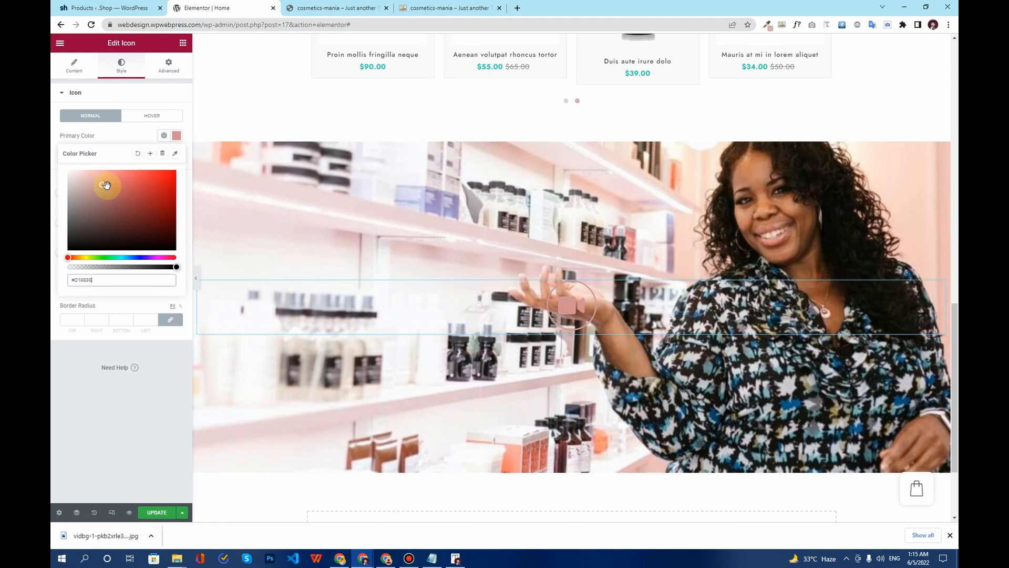
# Give the shelf photo section a near-black #101010 background overlay with an opacity of about 0.3.
pyautogui.click(569, 143)
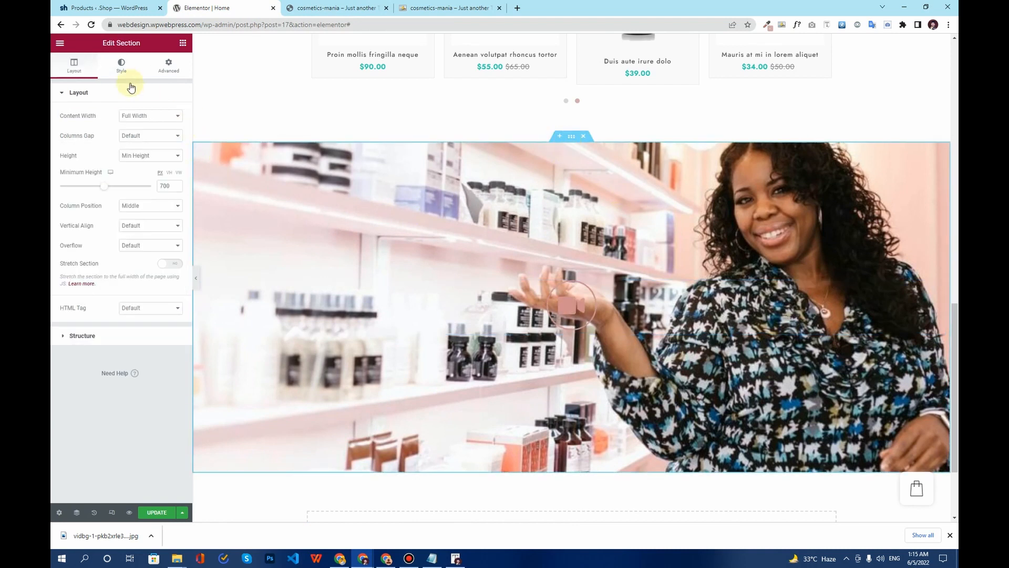
pyautogui.click(123, 67)
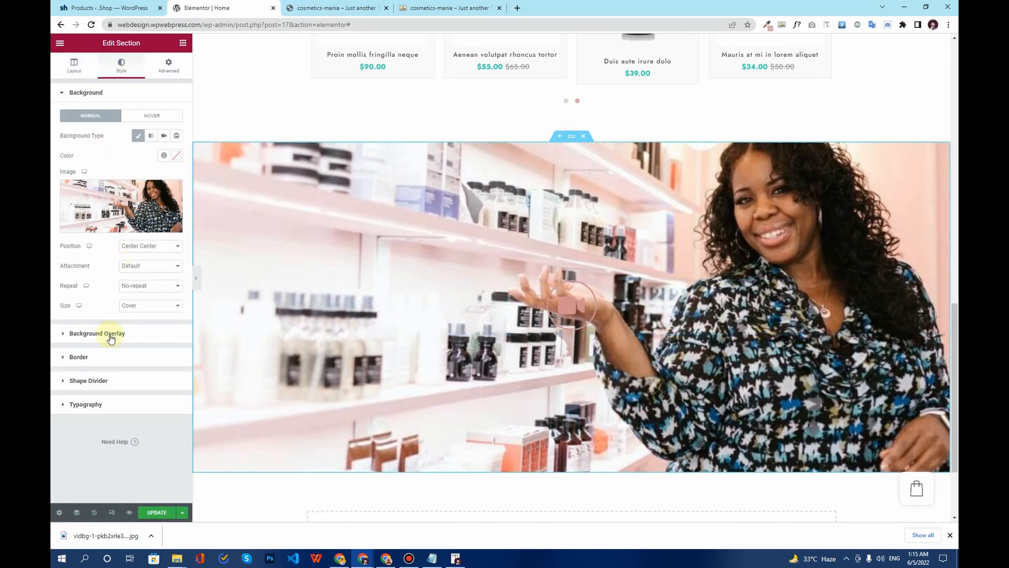
pyautogui.click(111, 334)
pyautogui.click(162, 166)
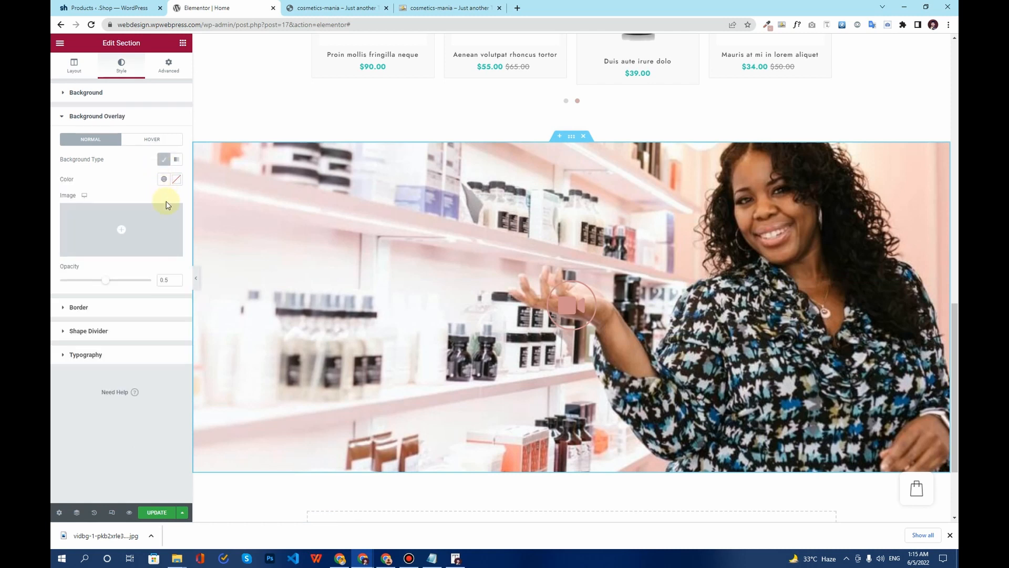
pyautogui.click(176, 178)
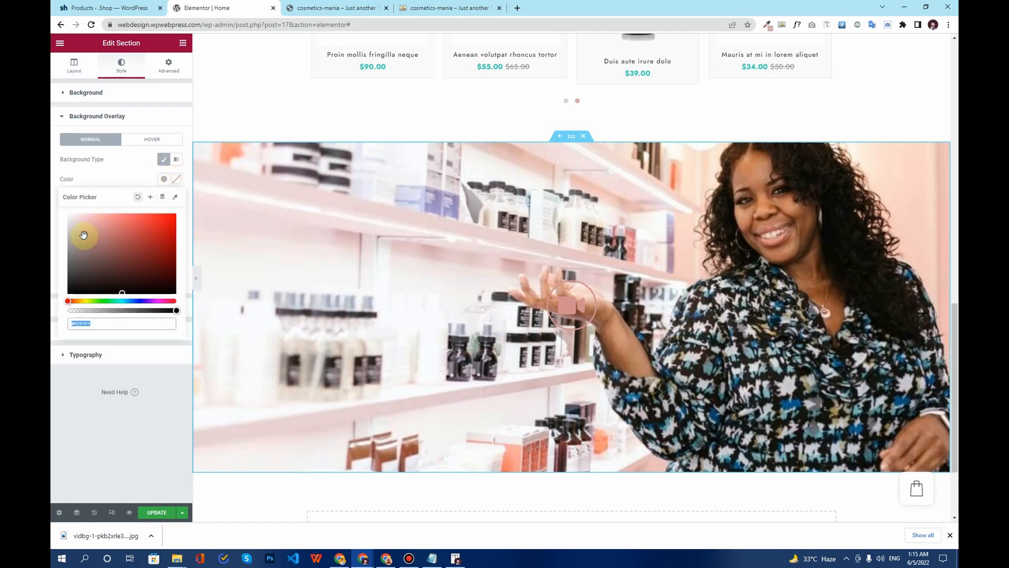
pyautogui.moveTo(83, 235)
pyautogui.mouseDown()
pyautogui.moveTo(65, 250)
pyautogui.moveTo(63, 291)
pyautogui.mouseUp()
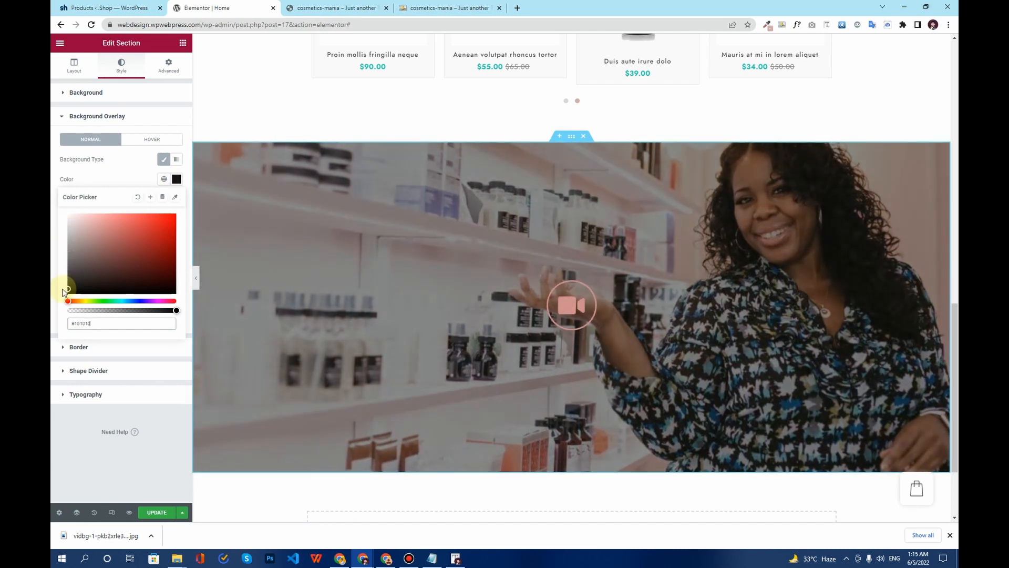
pyautogui.click(115, 170)
pyautogui.moveTo(108, 285); pyautogui.dragTo(90, 283)
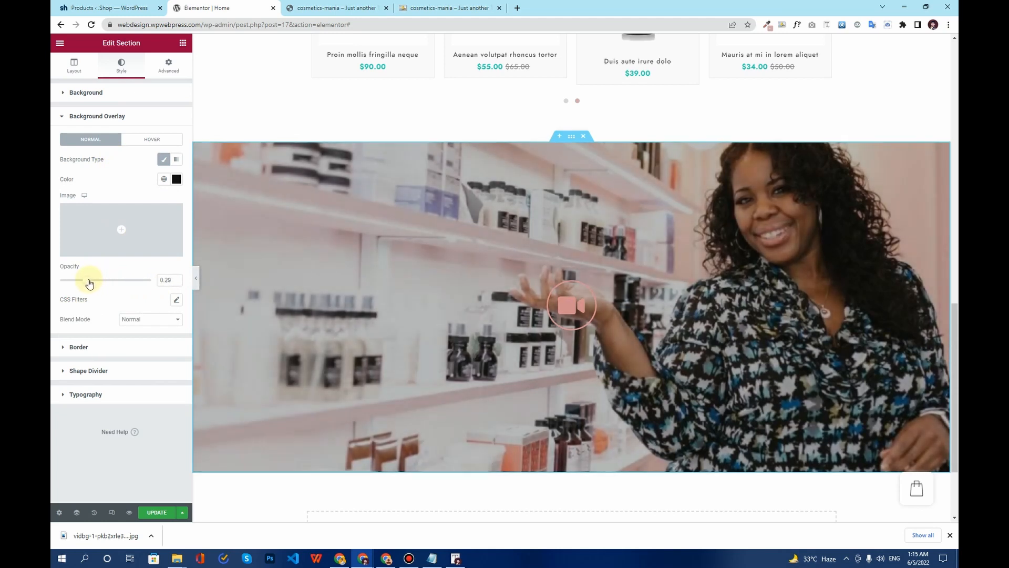
# Open the video icon's content settings and examine its link and dynamic content options.
pyautogui.click(600, 307)
pyautogui.click(70, 68)
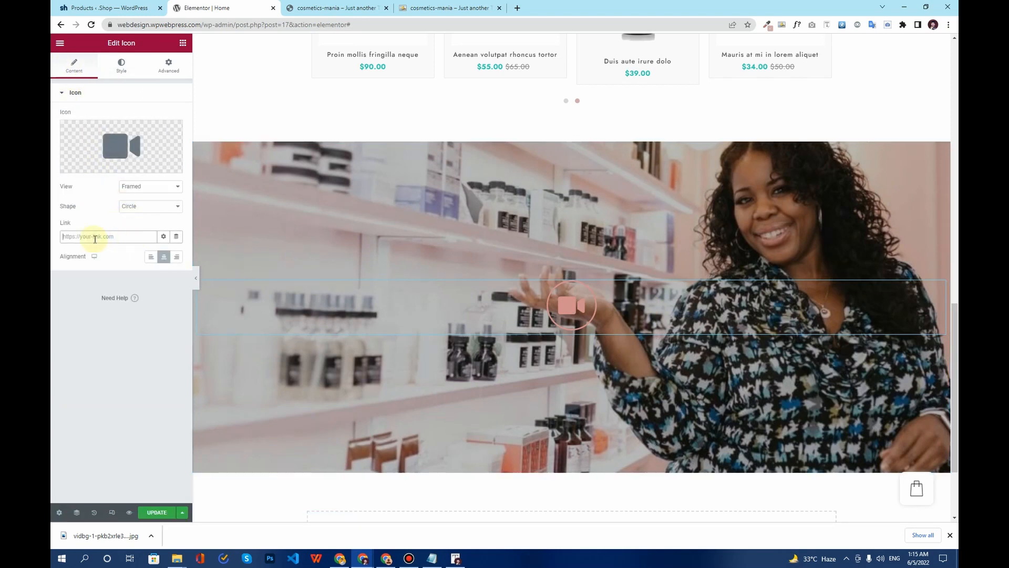
pyautogui.click(164, 238)
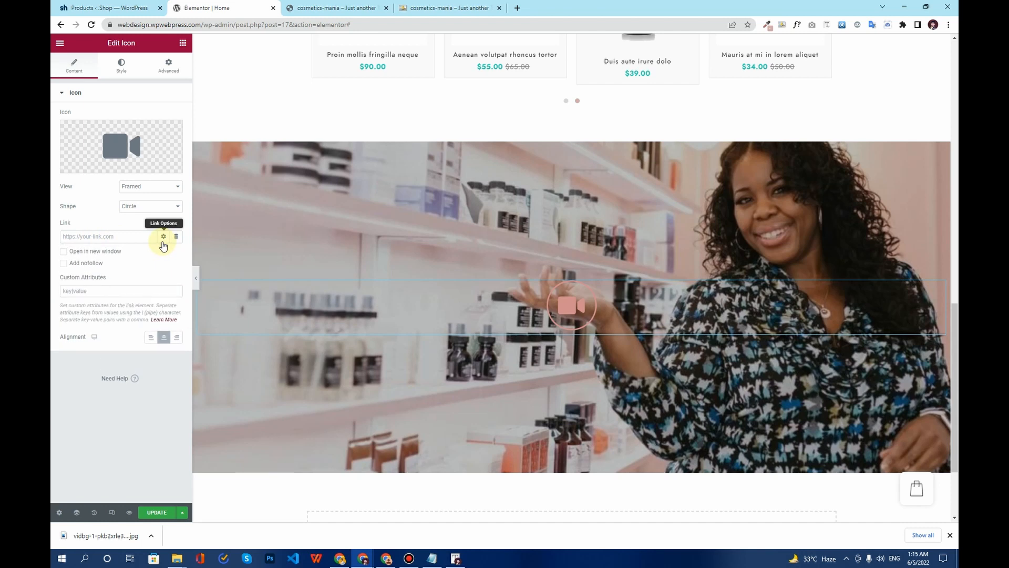
pyautogui.click(163, 237)
pyautogui.click(176, 238)
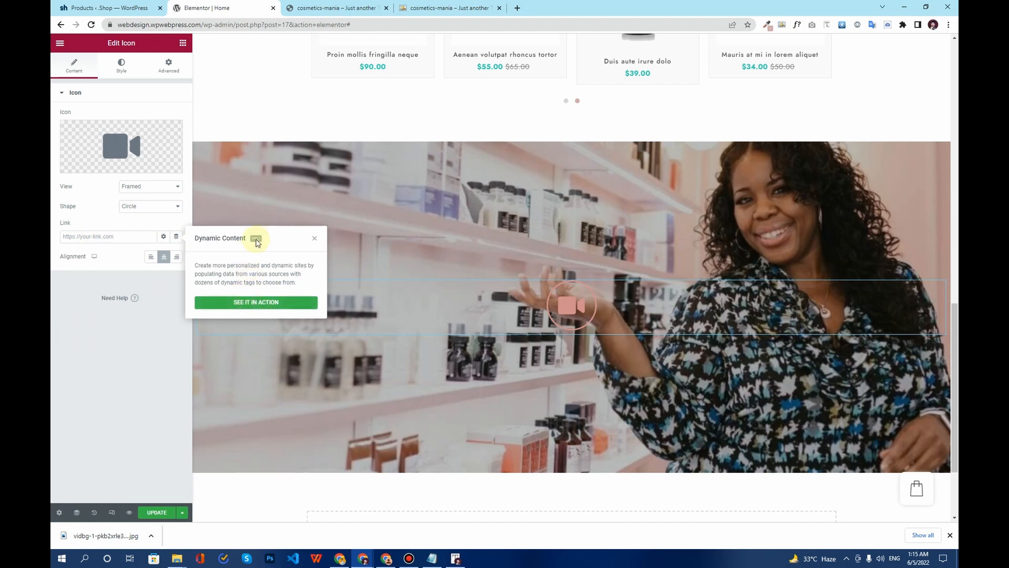
pyautogui.click(232, 240)
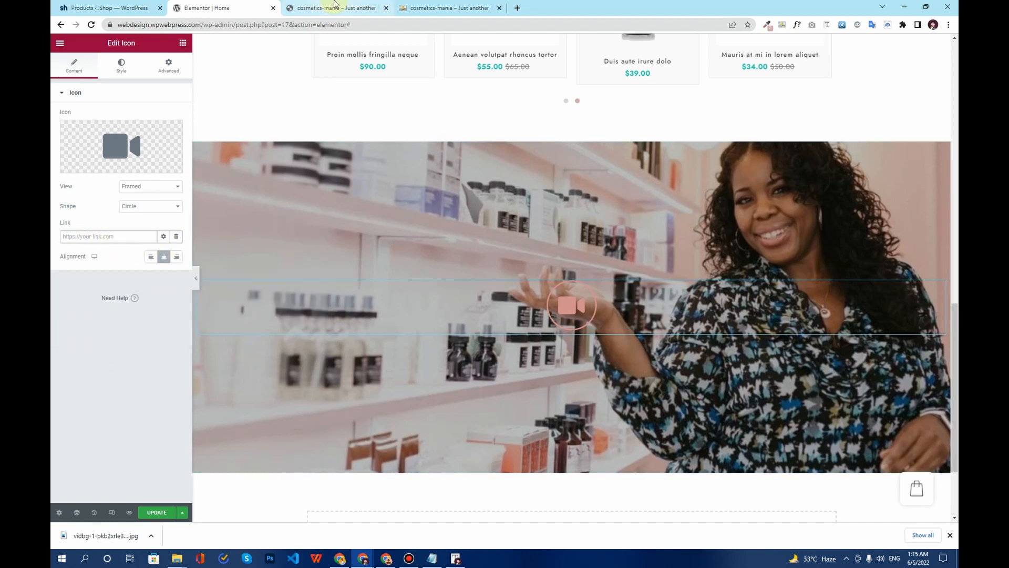
# Copy the share link of the Makeup B-Roll video from the cosmetics-mania demo page and paste it as the icon's link.
pyautogui.click(332, 8)
pyautogui.click(502, 270)
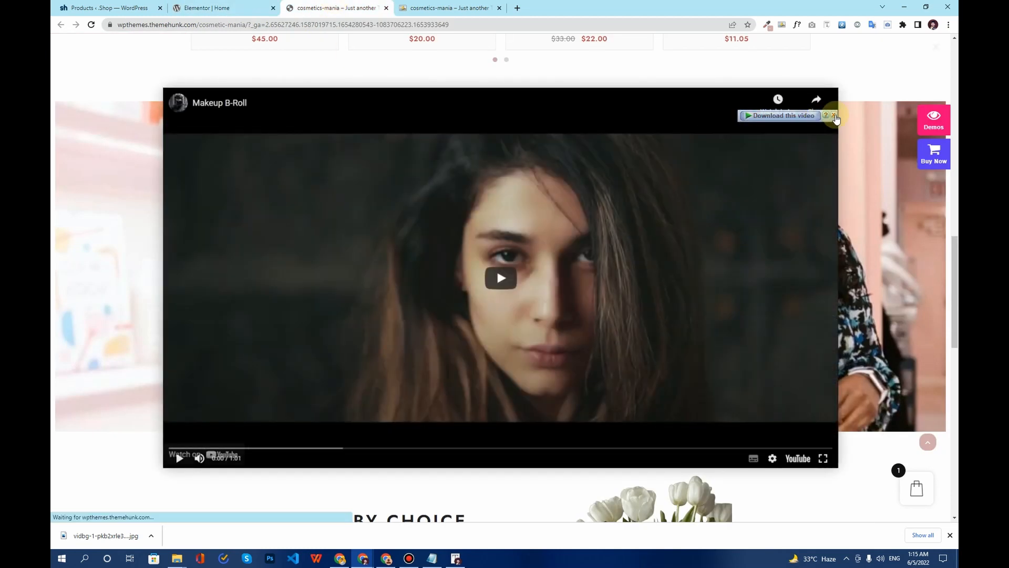
pyautogui.click(835, 115)
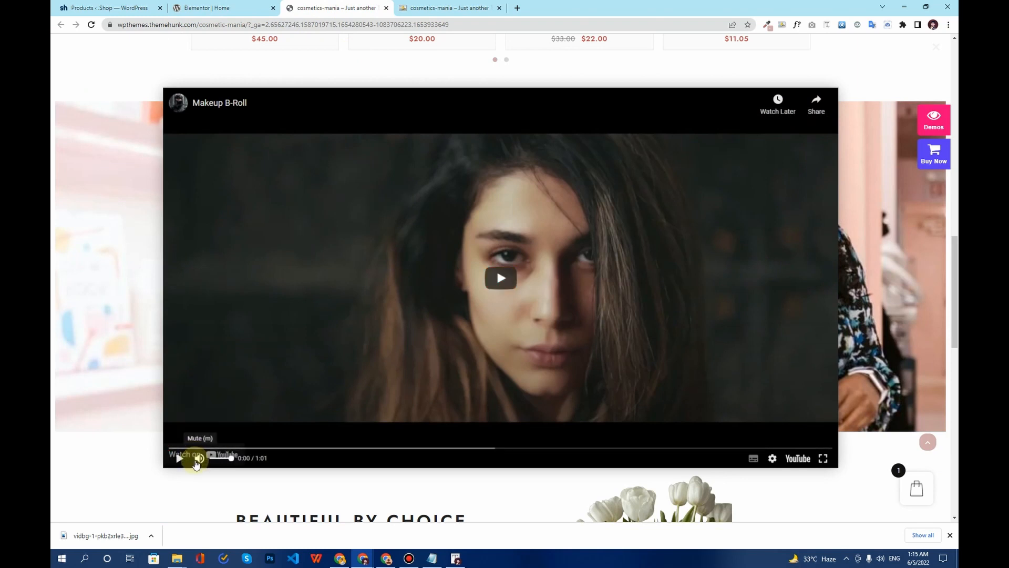
pyautogui.click(814, 105)
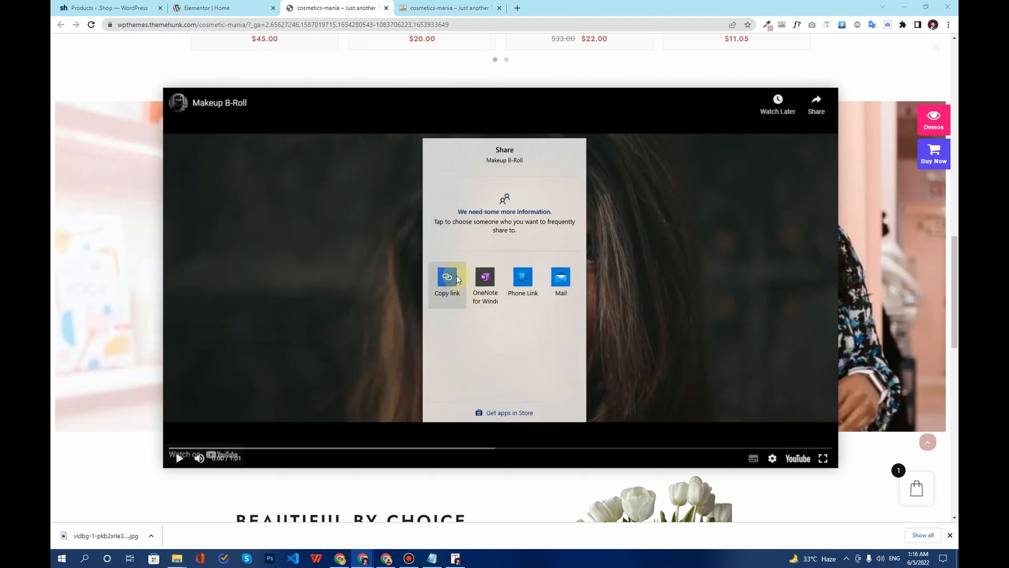
pyautogui.click(451, 301)
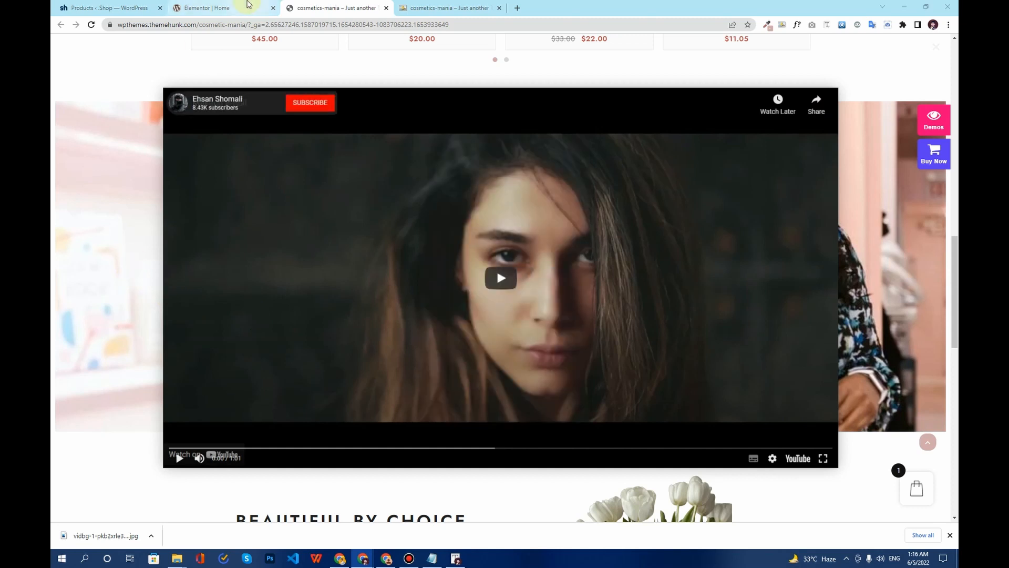
pyautogui.click(249, 7)
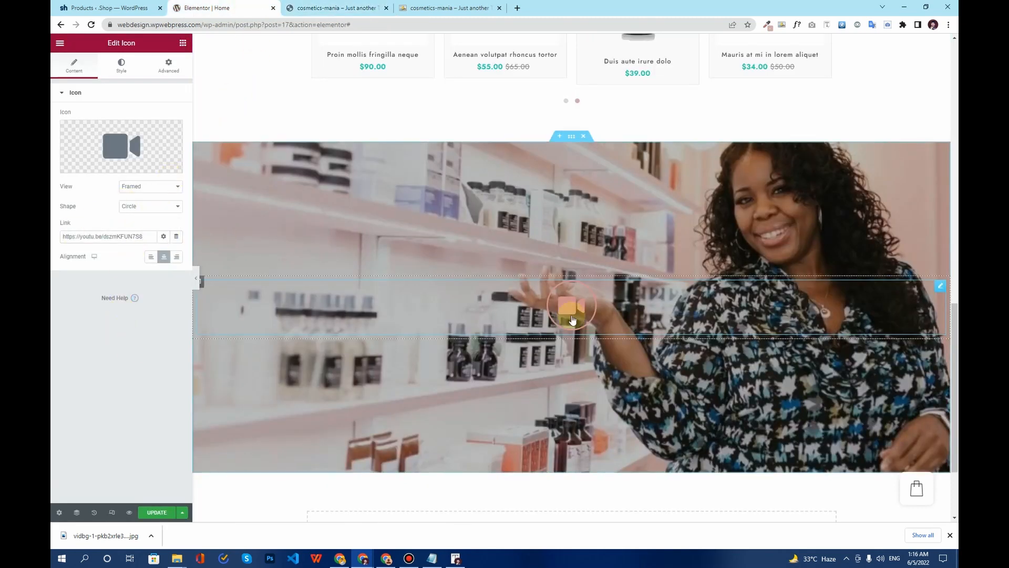
# Close the video popup on the cosmetics-mania demo page and examine the layout of the sections below the video banner.
pyautogui.scroll(7, 567, 311)
pyautogui.scroll(-9, 567, 311)
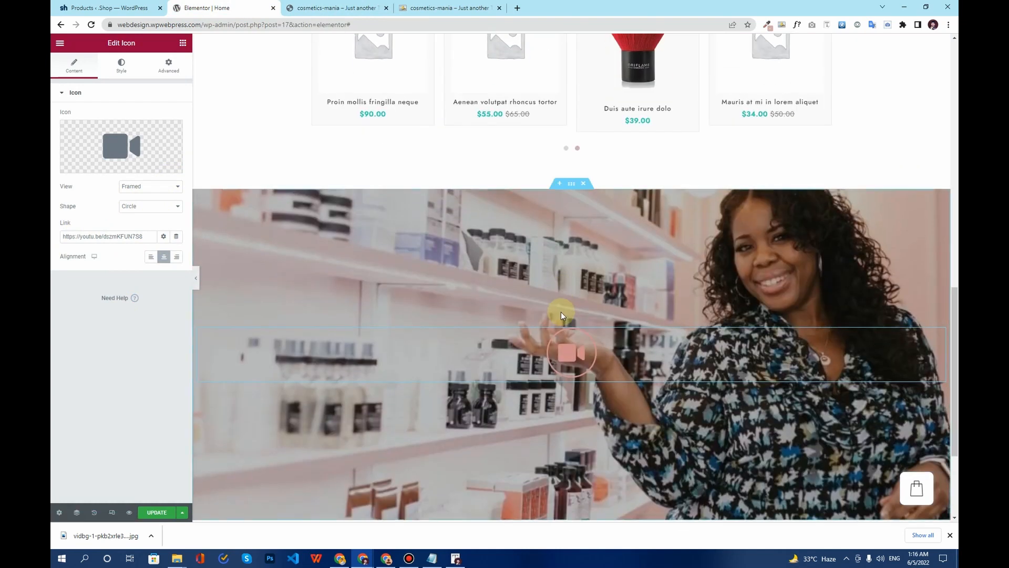
pyautogui.click(347, 8)
pyautogui.scroll(-5, 451, 349)
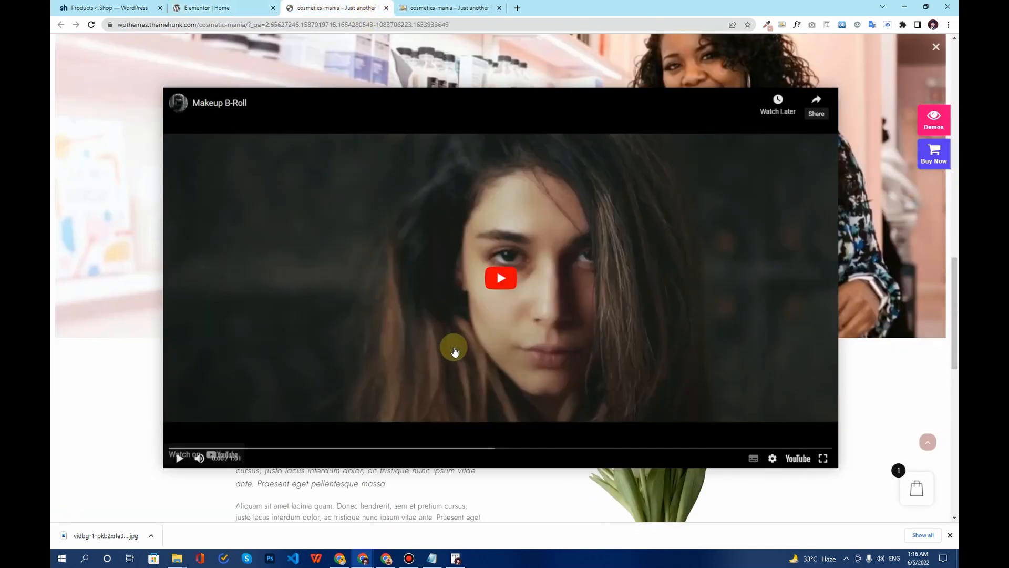
pyautogui.click(129, 267)
pyautogui.scroll(-4, 347, 260)
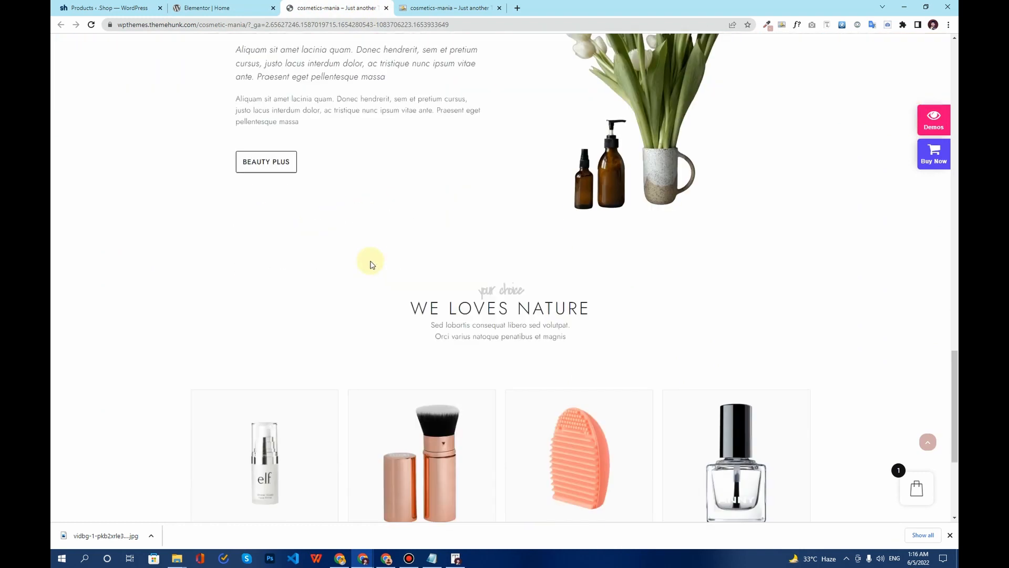
pyautogui.scroll(3, 367, 264)
pyautogui.moveTo(187, 173); pyautogui.dragTo(245, 194)
# In the Elementor editor, add a section with two equal columns below the video banner.
pyautogui.click(257, 5)
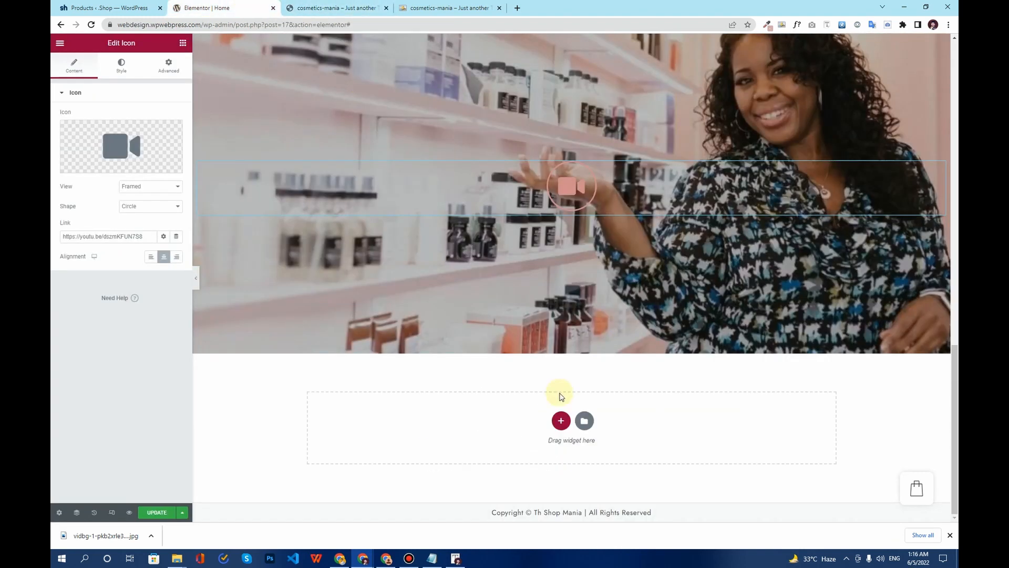
pyautogui.click(561, 422)
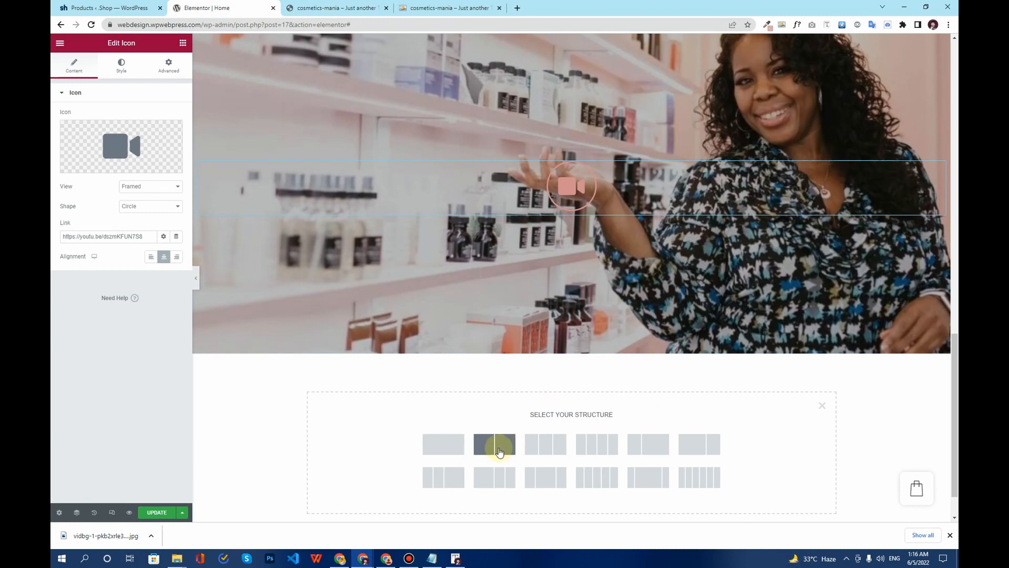
pyautogui.click(500, 451)
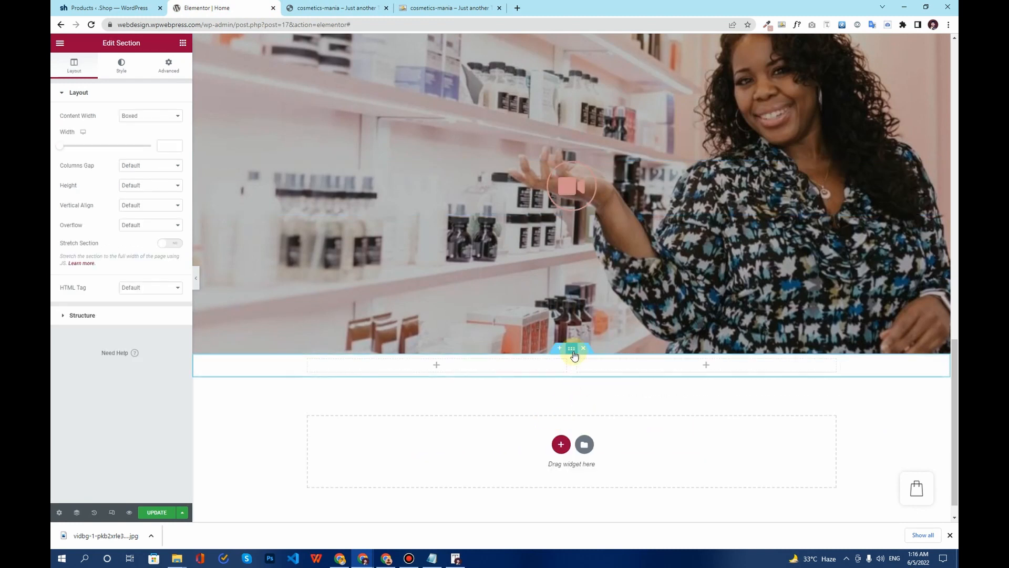
# Set the new section's top and bottom padding to 5%.
pyautogui.click(168, 65)
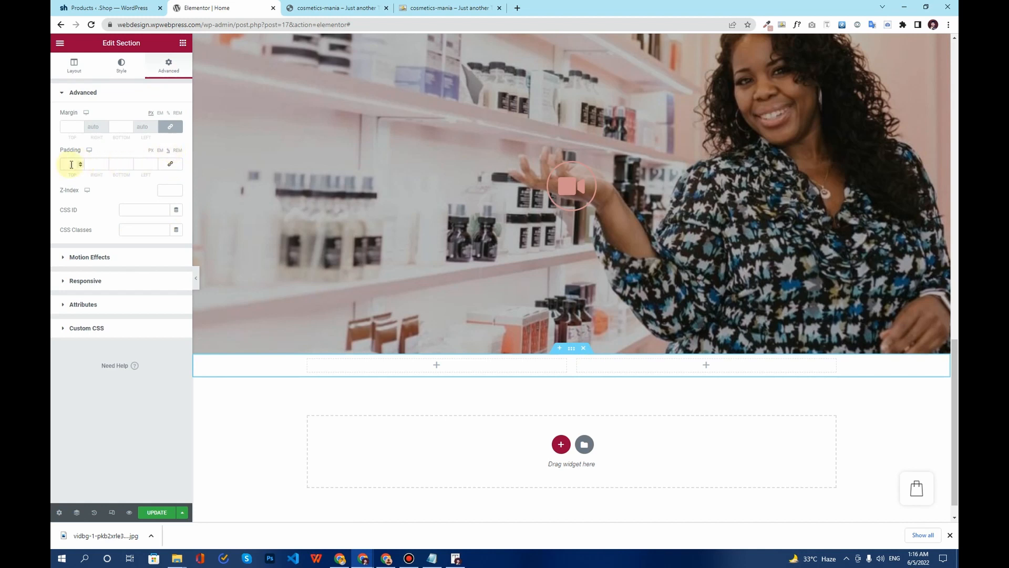
pyautogui.write('5')
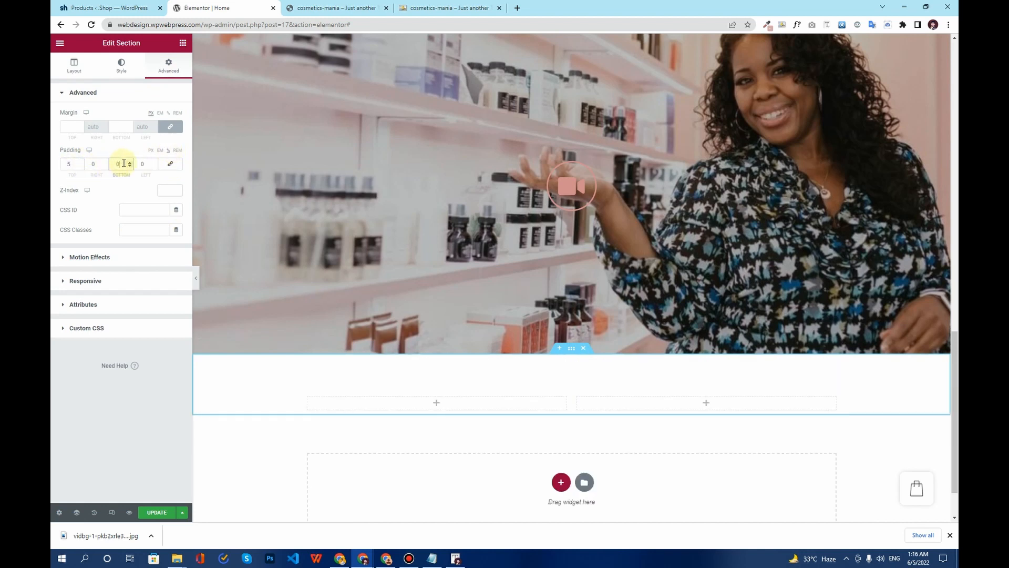
pyautogui.write('5')
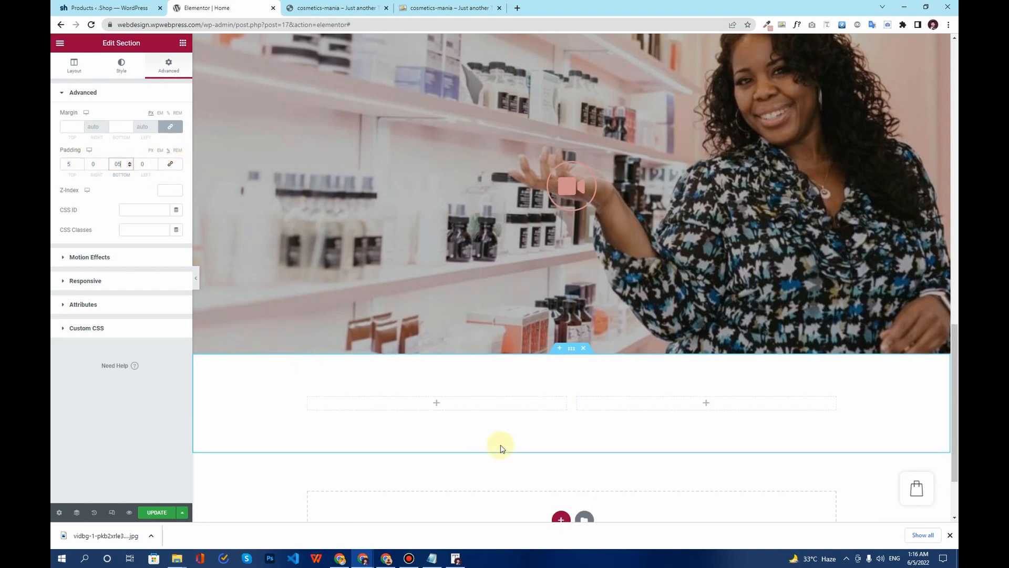
# Check the demo's Beautiful By Choice section, and copy the "BEST ITEMS FOR YOU" heading into the first column of the new section.
pyautogui.click(353, 8)
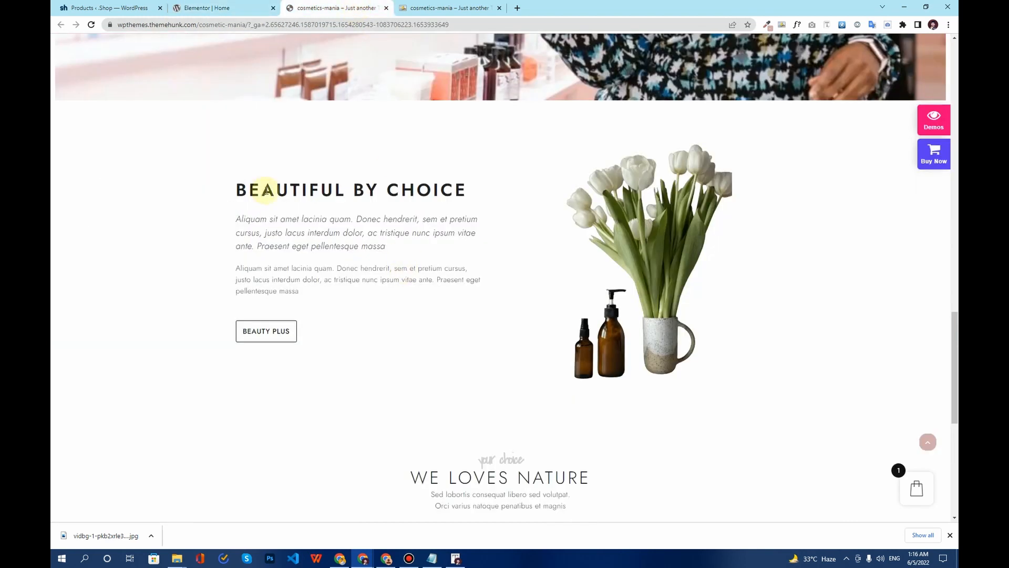
pyautogui.click(213, 8)
pyautogui.scroll(15, 634, 349)
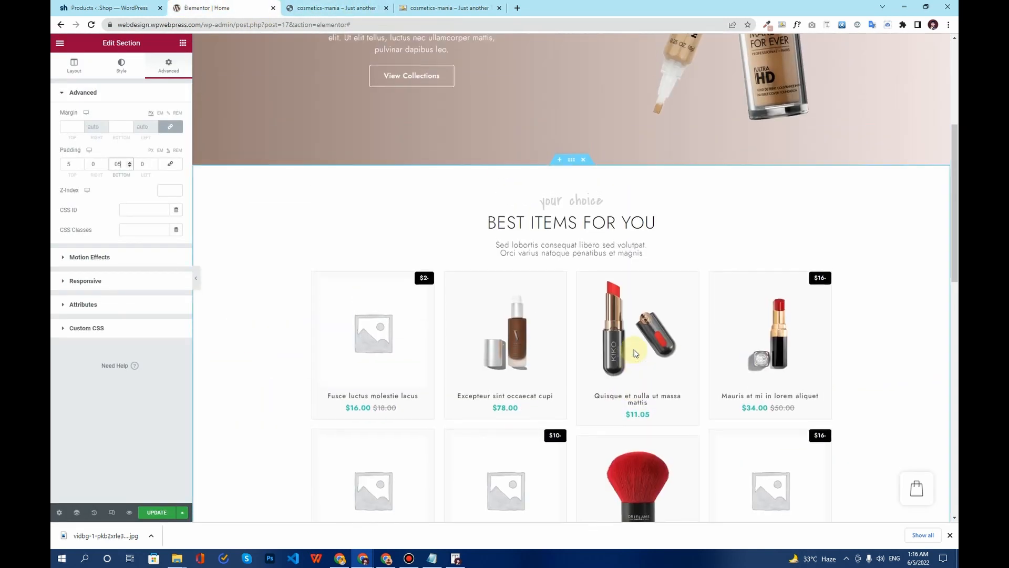
pyautogui.scroll(3, 634, 354)
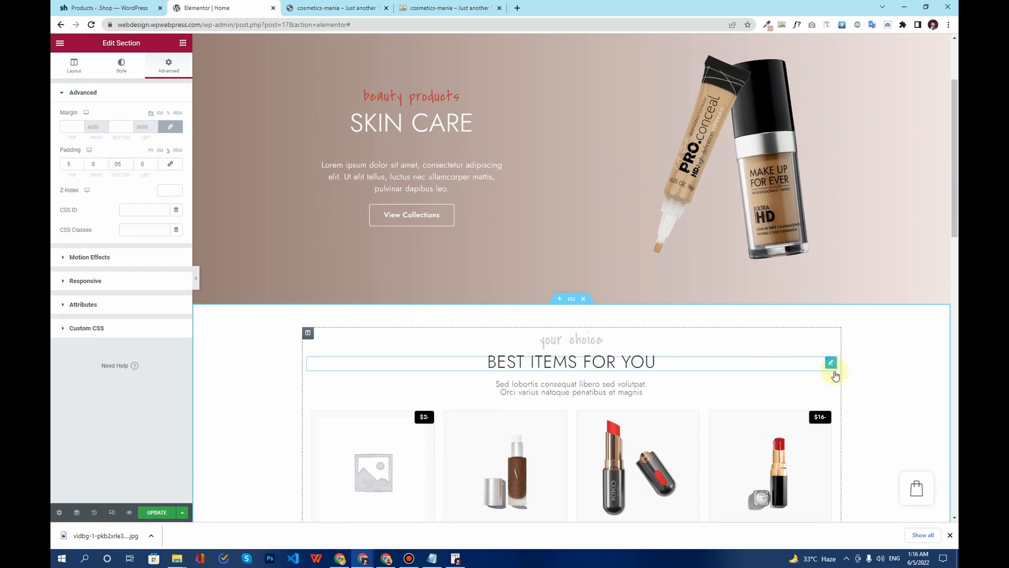
pyautogui.rightClick(831, 364)
pyautogui.click(856, 404)
pyautogui.scroll(-8, 437, 396)
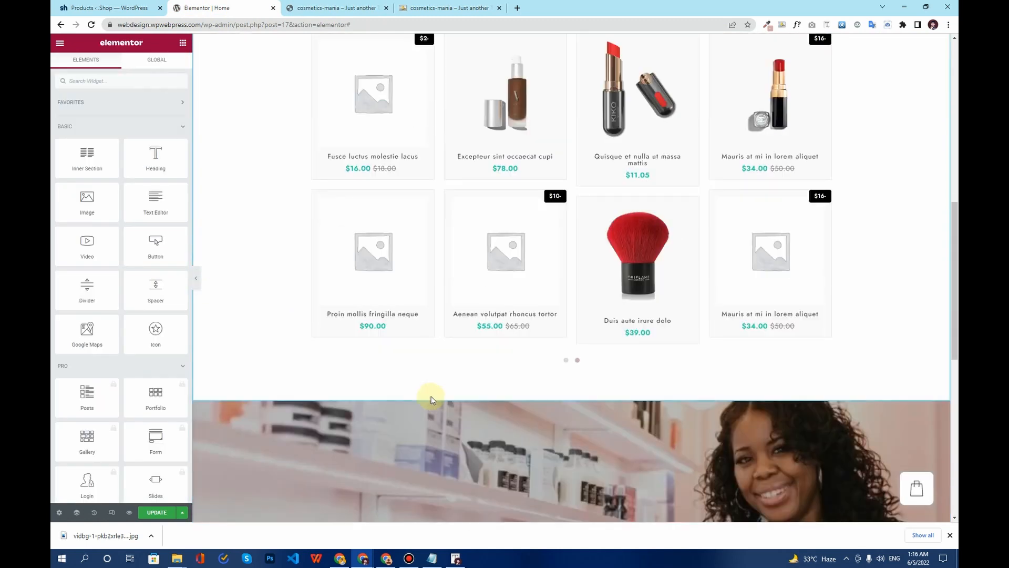
pyautogui.scroll(-8, 431, 399)
pyautogui.rightClick(399, 308)
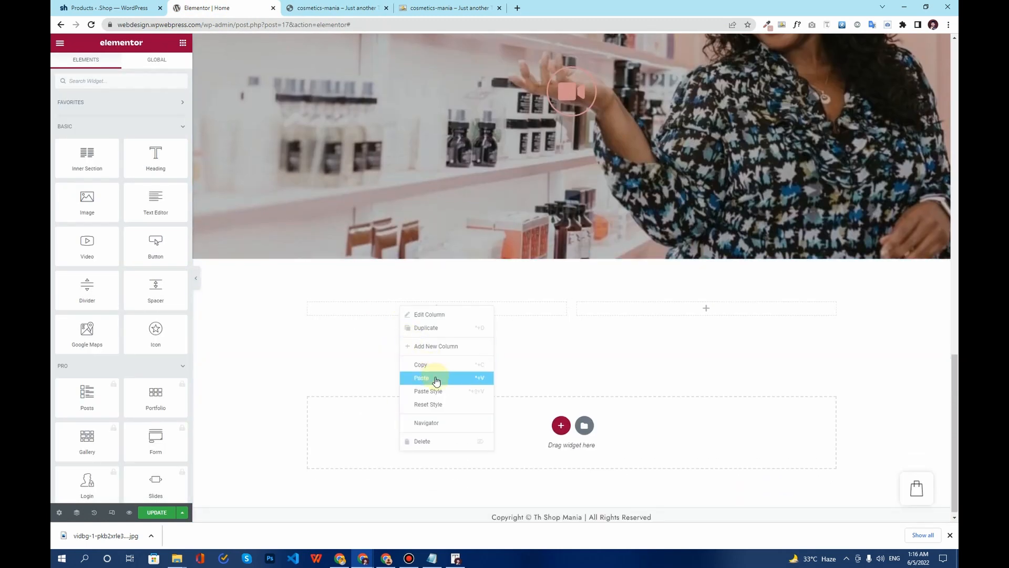
pyautogui.click(436, 379)
# Set the pasted heading's top margin to 0 and align its text left.
pyautogui.click(168, 67)
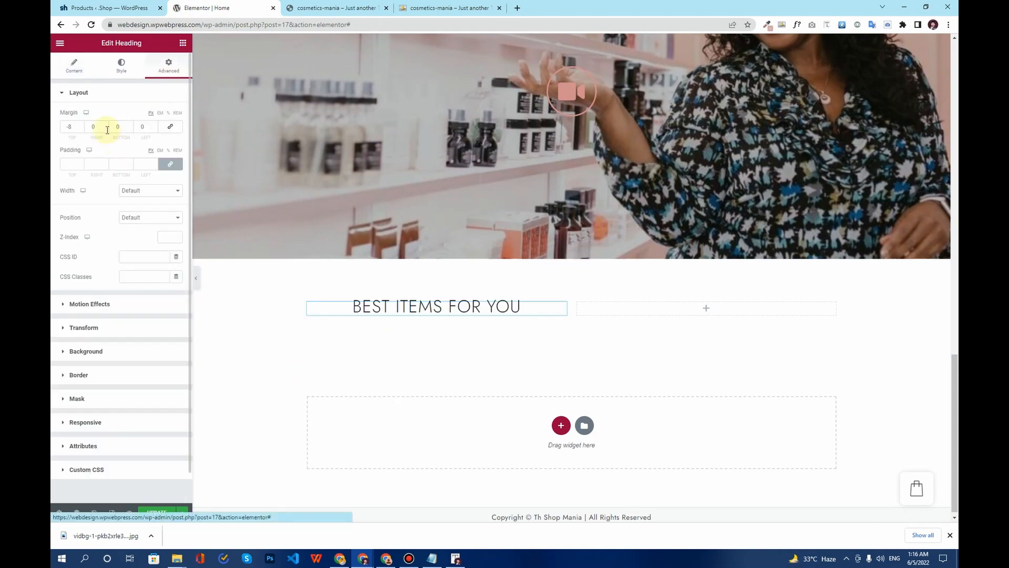
pyautogui.click(63, 127)
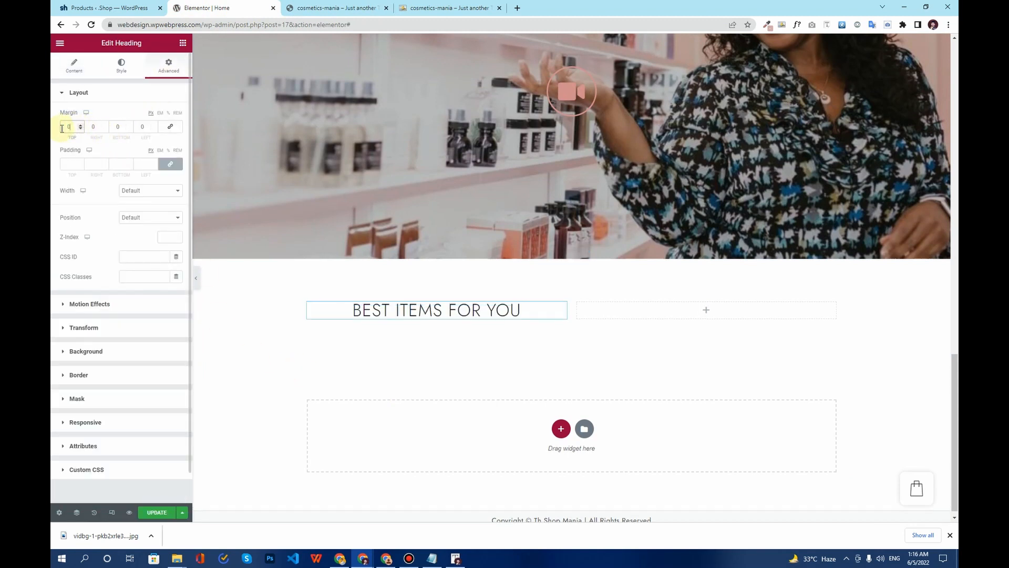
pyautogui.click(80, 60)
pyautogui.click(138, 248)
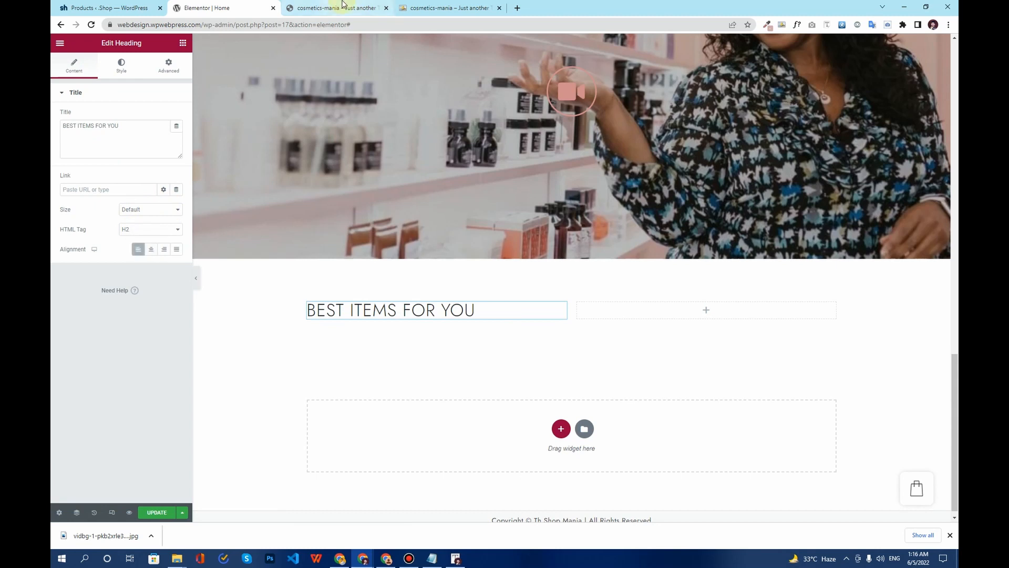
# Check the demo's Beautiful By Choice section, and copy the "Sed lobortis" text block below the new section's heading.
pyautogui.click(343, 6)
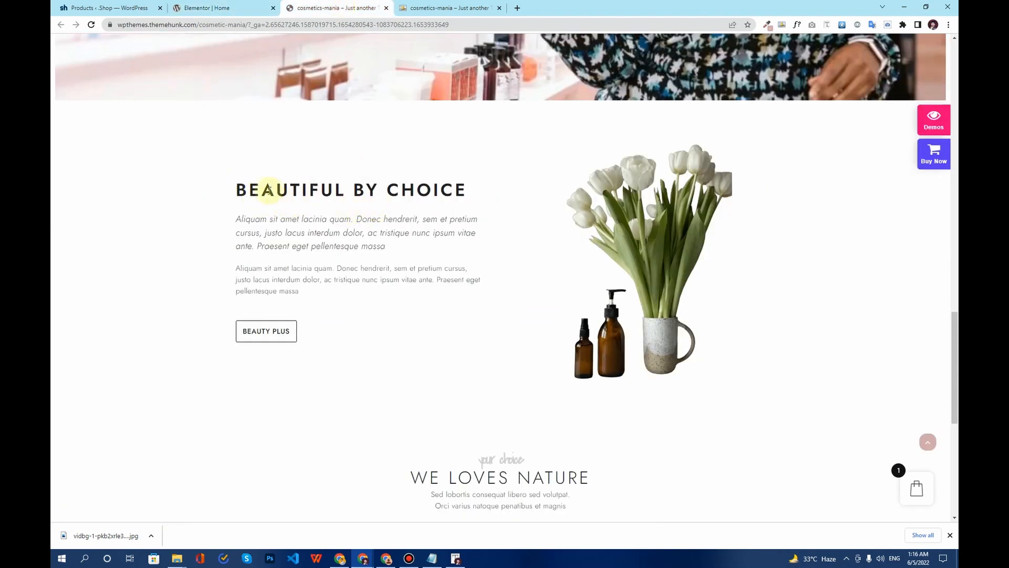
pyautogui.click(225, 7)
pyautogui.scroll(14, 564, 239)
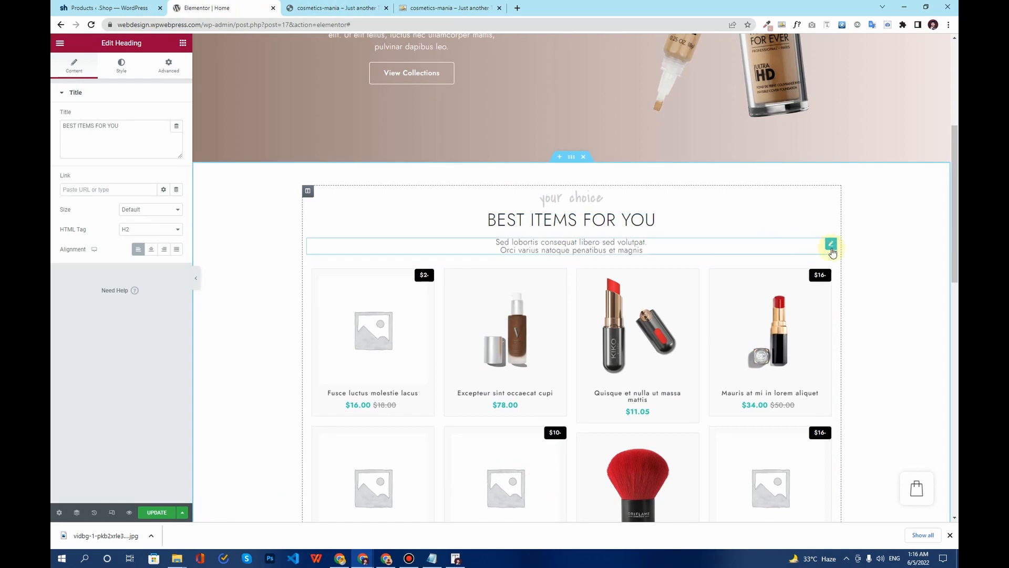
pyautogui.rightClick(832, 249)
pyautogui.click(856, 286)
pyautogui.scroll(-8, 422, 220)
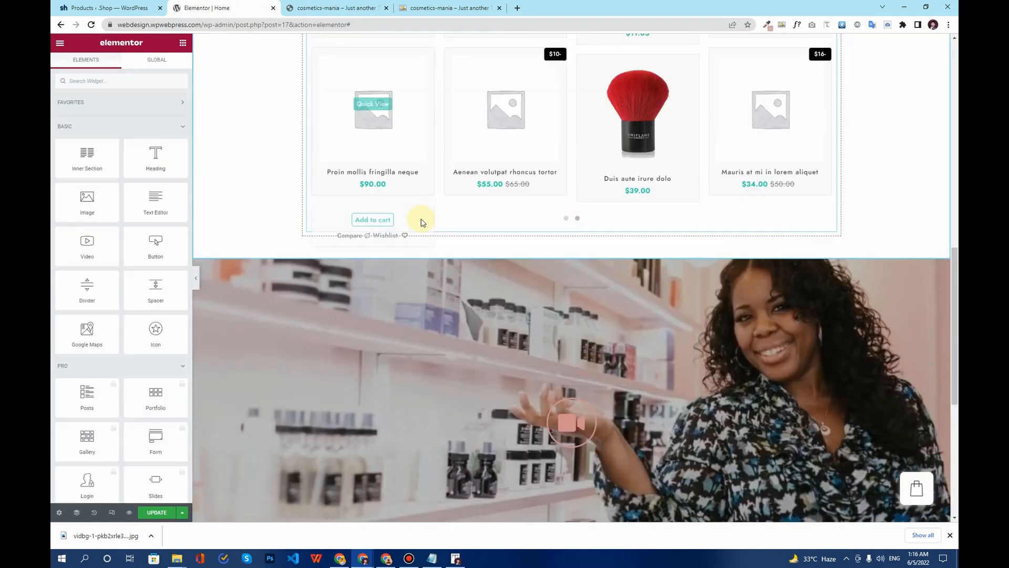
pyautogui.scroll(-7, 422, 222)
pyautogui.rightClick(561, 298)
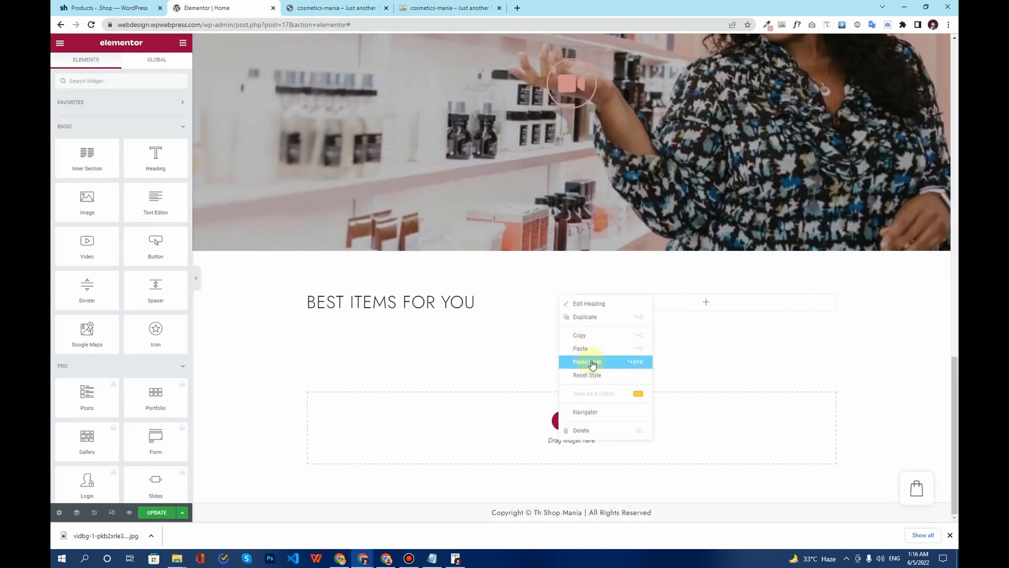
pyautogui.click(580, 349)
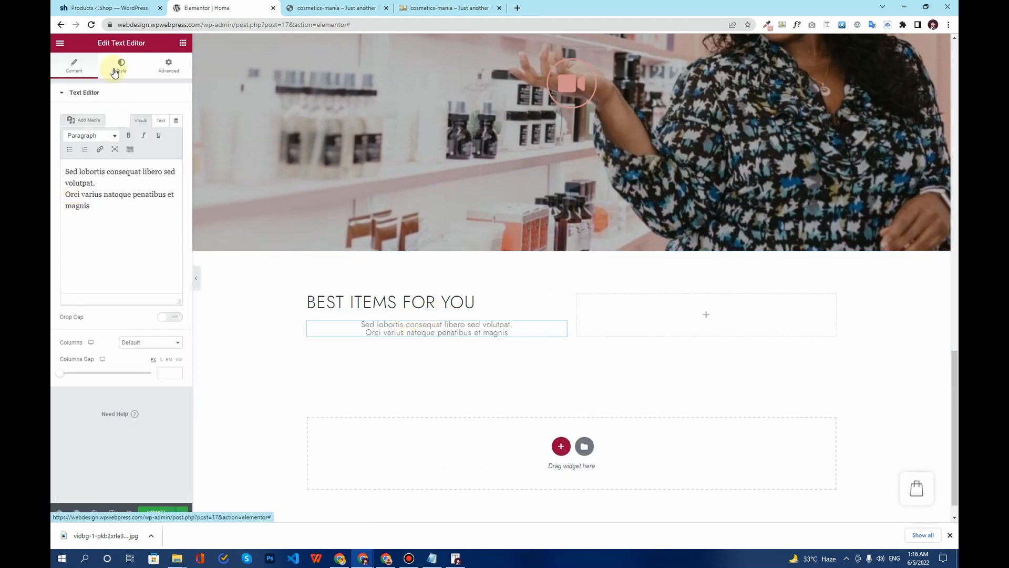
# Align the pasted text block left and set its right and left padding to 0.
pyautogui.click(120, 67)
pyautogui.click(138, 115)
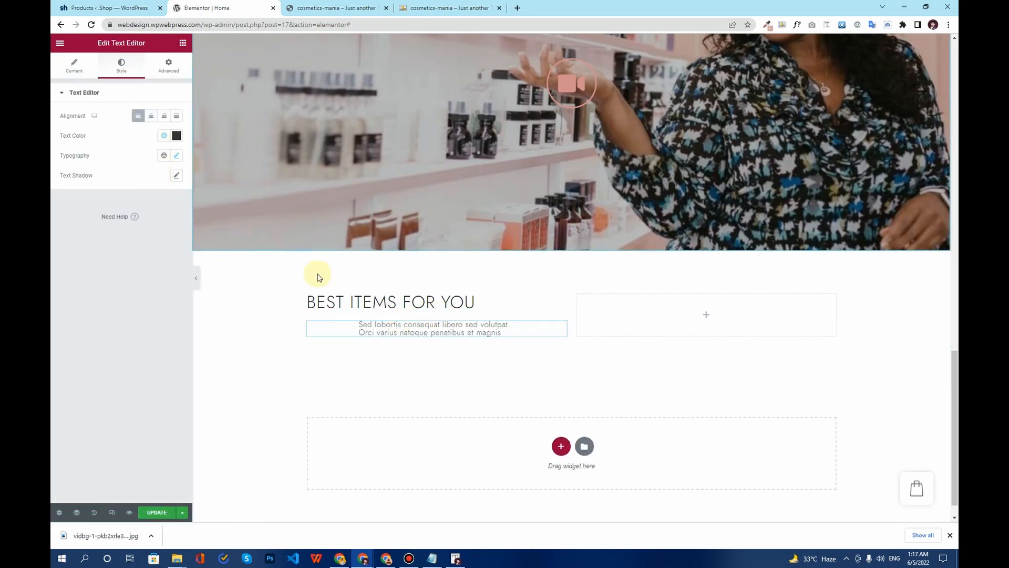
pyautogui.click(169, 66)
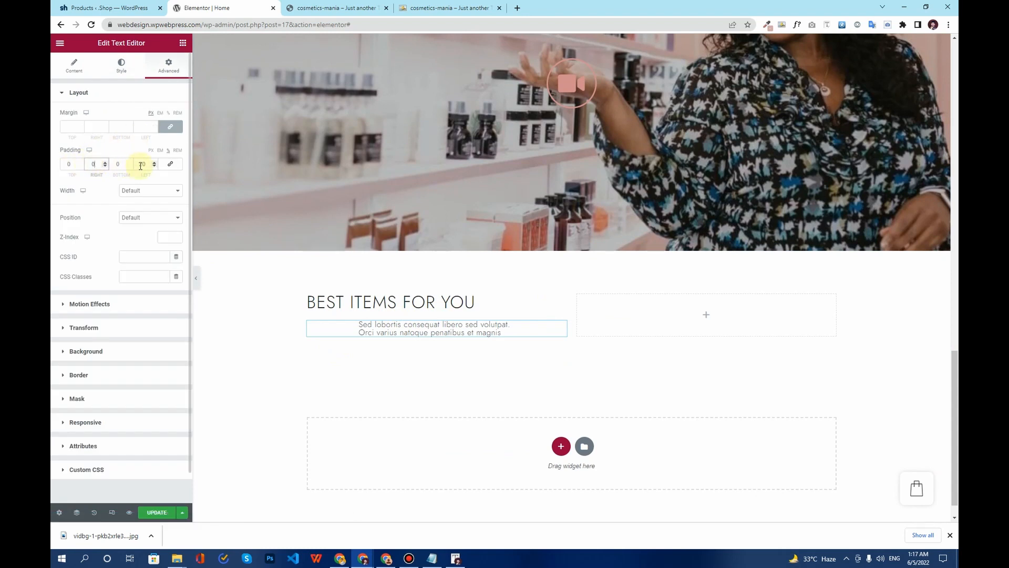
pyautogui.moveTo(149, 164); pyautogui.dragTo(138, 164)
pyautogui.write('0')
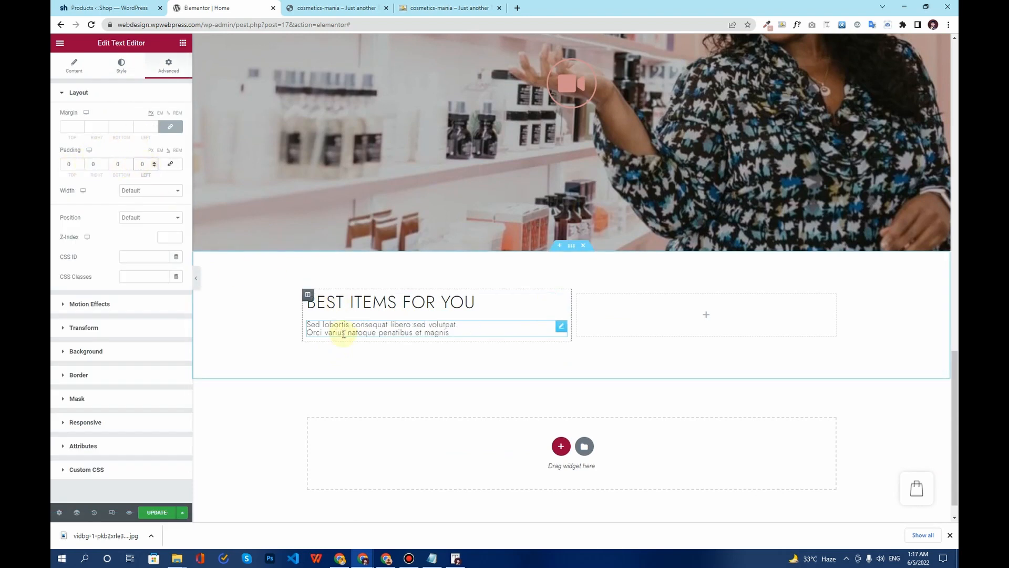
# Replace the "BEST ITEMS FOR YOU" heading in the new section with "BEAUTIFUL BY CHOICE" copied from the demo page.
pyautogui.hotkey('ctrl', 'Tab')
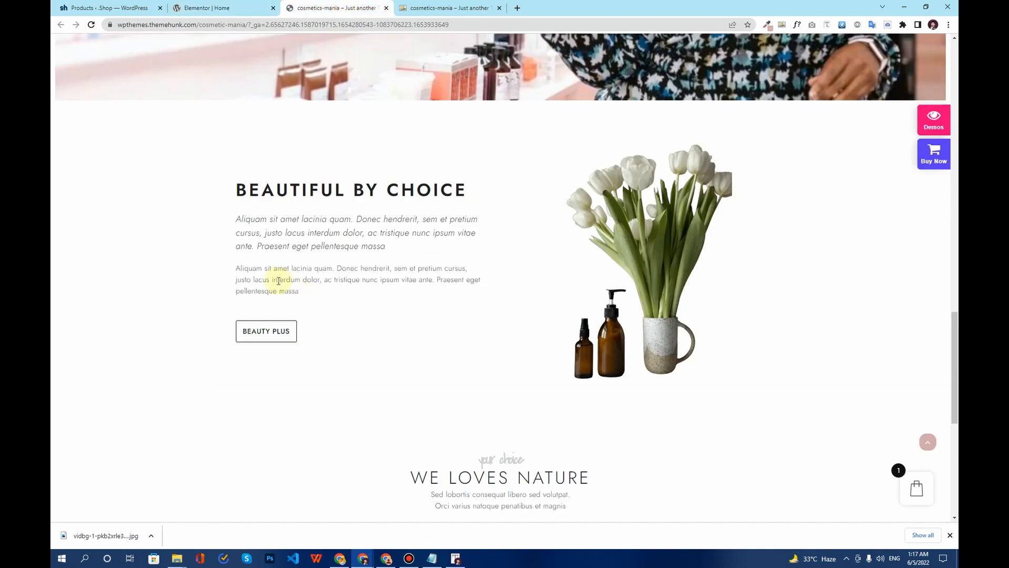
pyautogui.moveTo(311, 297); pyautogui.dragTo(243, 269)
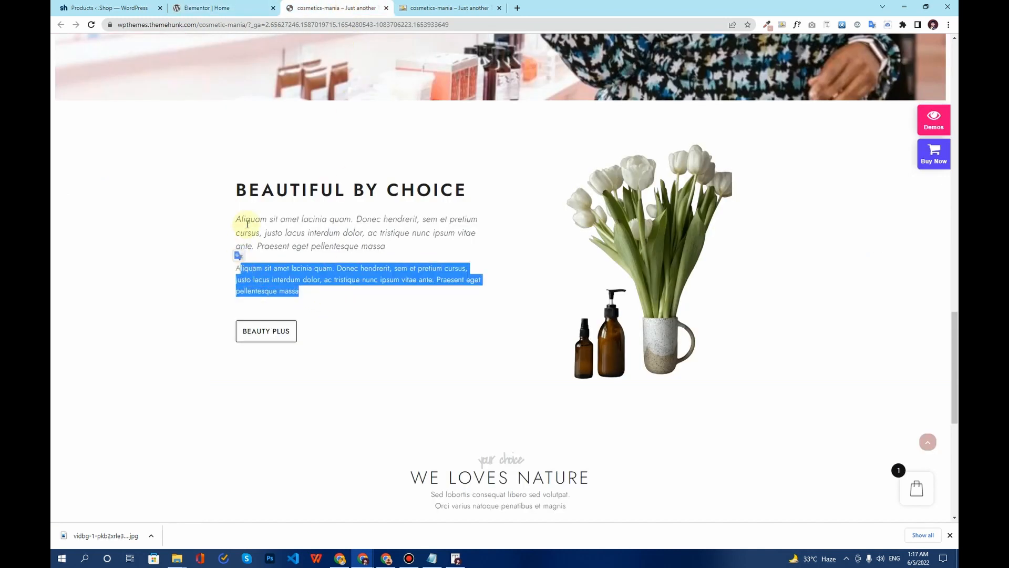
pyautogui.moveTo(234, 190); pyautogui.dragTo(473, 198)
pyautogui.hotkey('ctrl', 'c')
pyautogui.rightClick(428, 204)
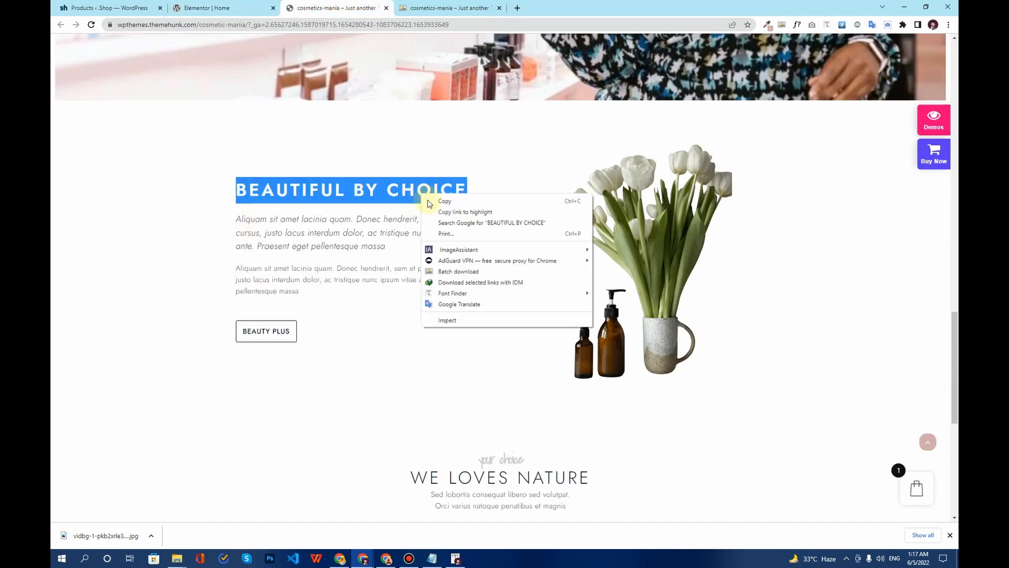
pyautogui.click(428, 204)
pyautogui.click(221, 8)
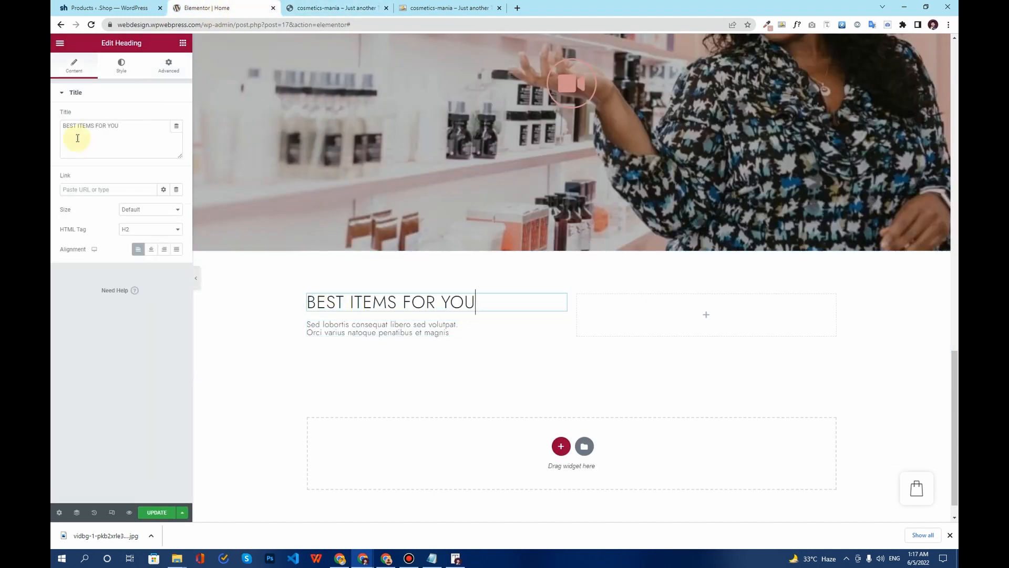
pyautogui.hotkey('ctrl', 'v')
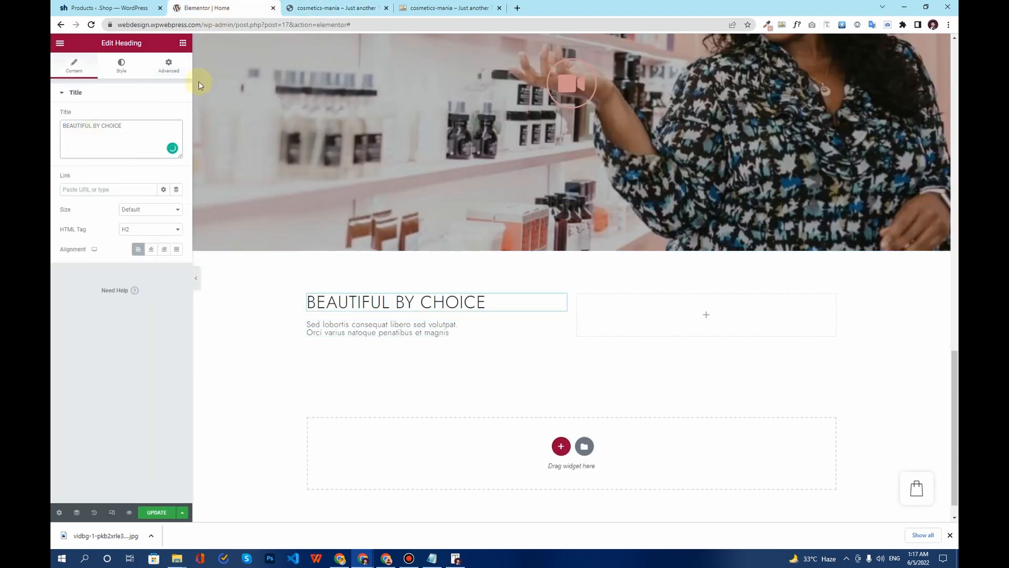
# Inspect the demo heading's font properties, and set the BEAUTIFUL BY CHOICE heading's font weight to 600.
pyautogui.click(336, 8)
pyautogui.click(483, 190)
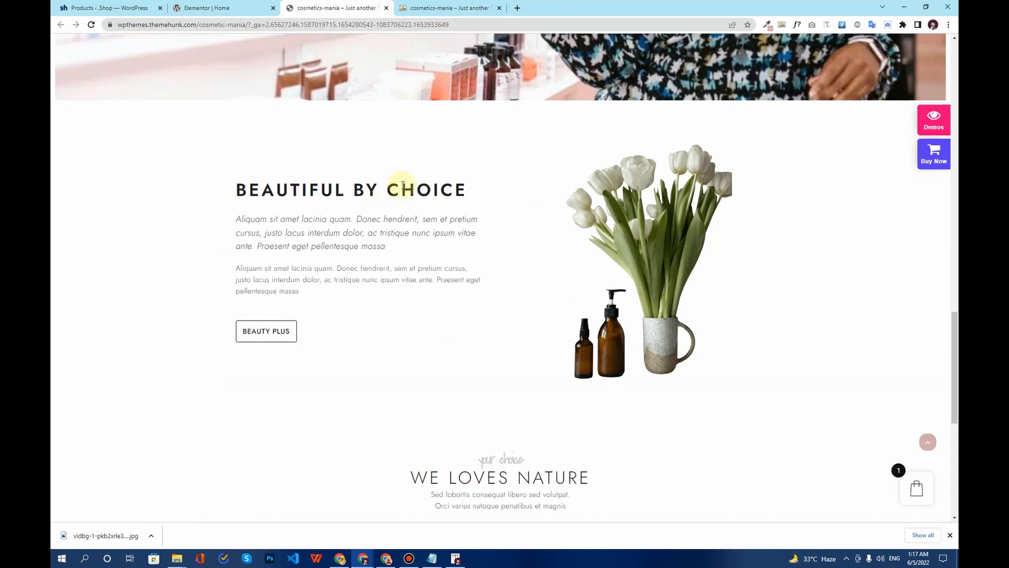
pyautogui.click(367, 190)
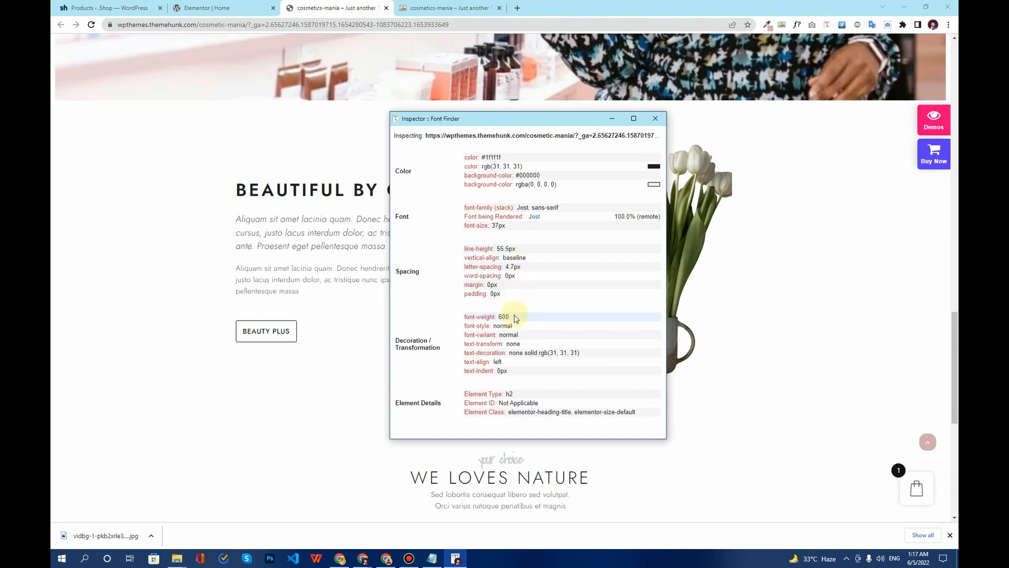
pyautogui.click(207, 8)
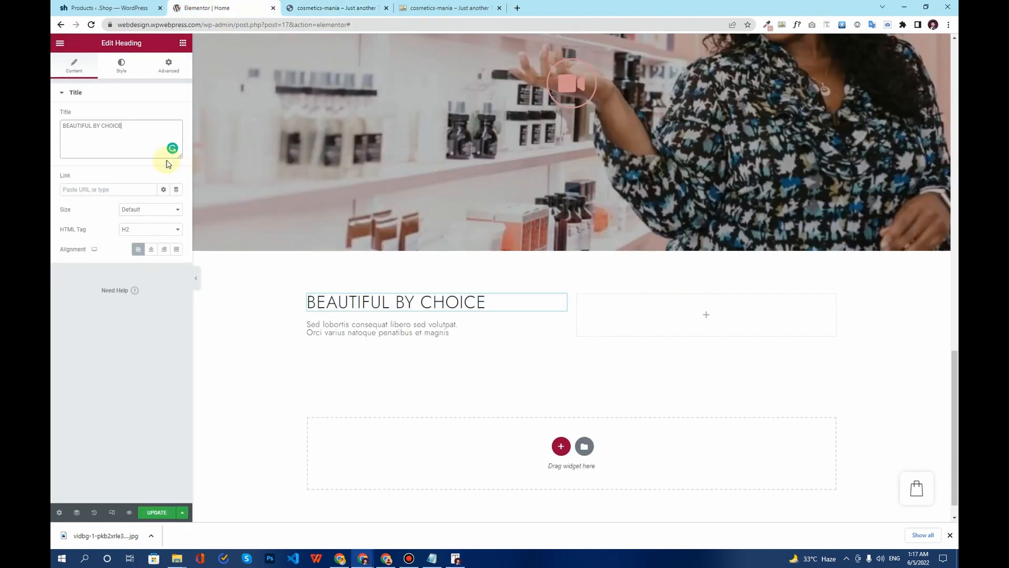
pyautogui.click(122, 65)
pyautogui.click(176, 136)
pyautogui.click(146, 230)
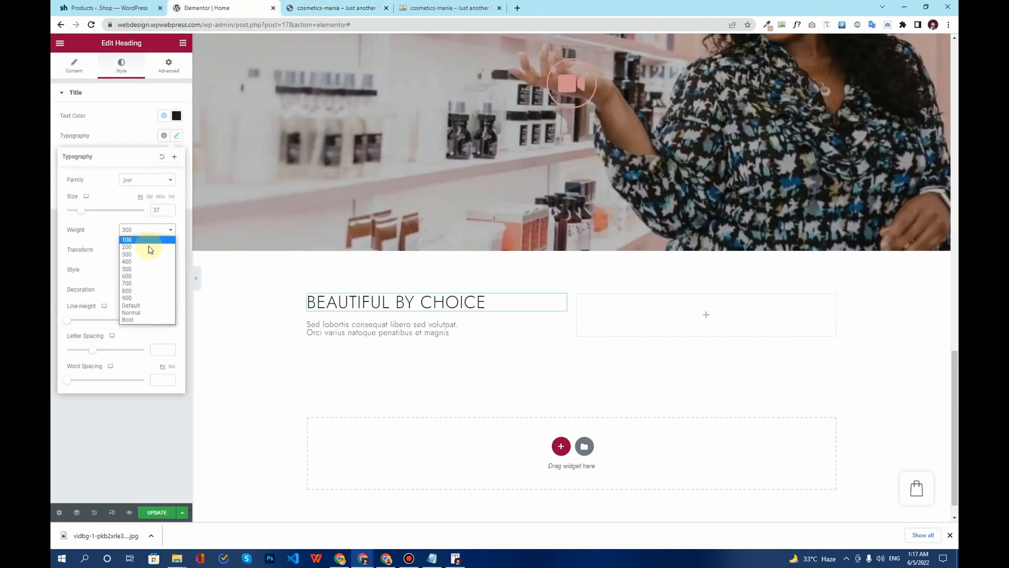
pyautogui.click(153, 278)
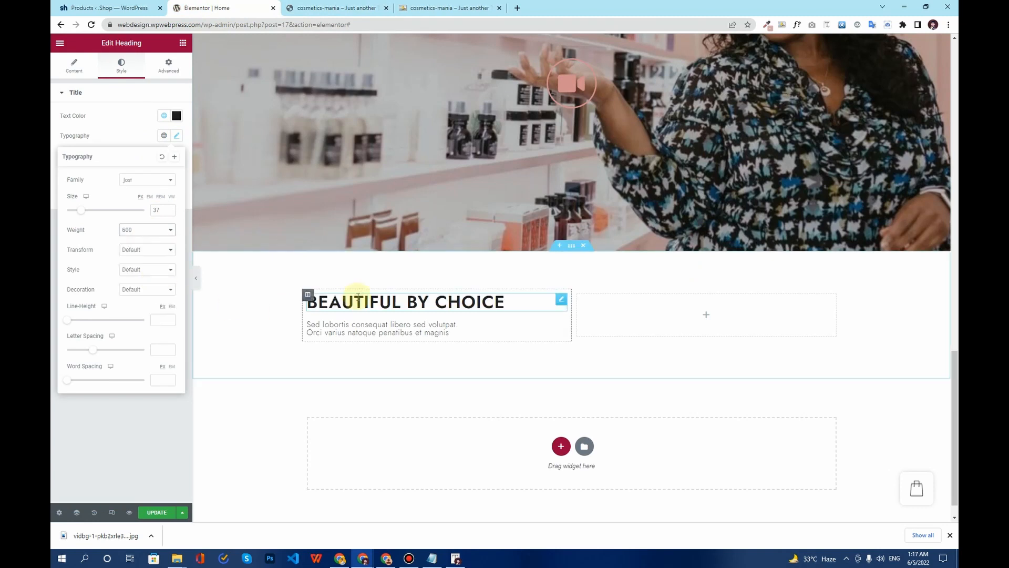
pyautogui.click(126, 132)
# Replace the text below the BEAUTIFUL BY CHOICE heading with the two "Aliquam sit amet" paragraphs copied from the demo.
pyautogui.click(329, 7)
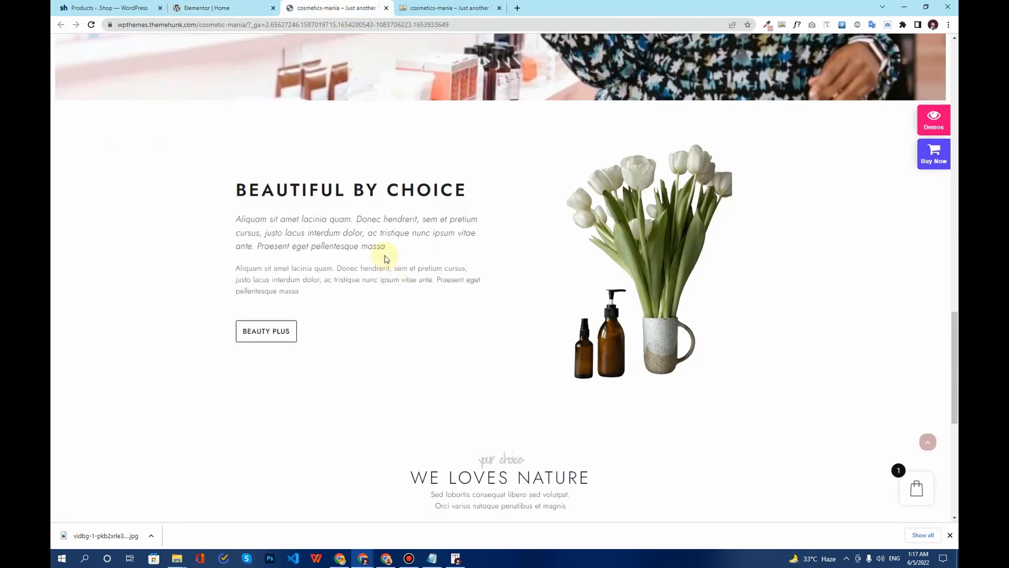
pyautogui.moveTo(238, 217); pyautogui.dragTo(299, 293)
pyautogui.hotkey('ctrl', 'c')
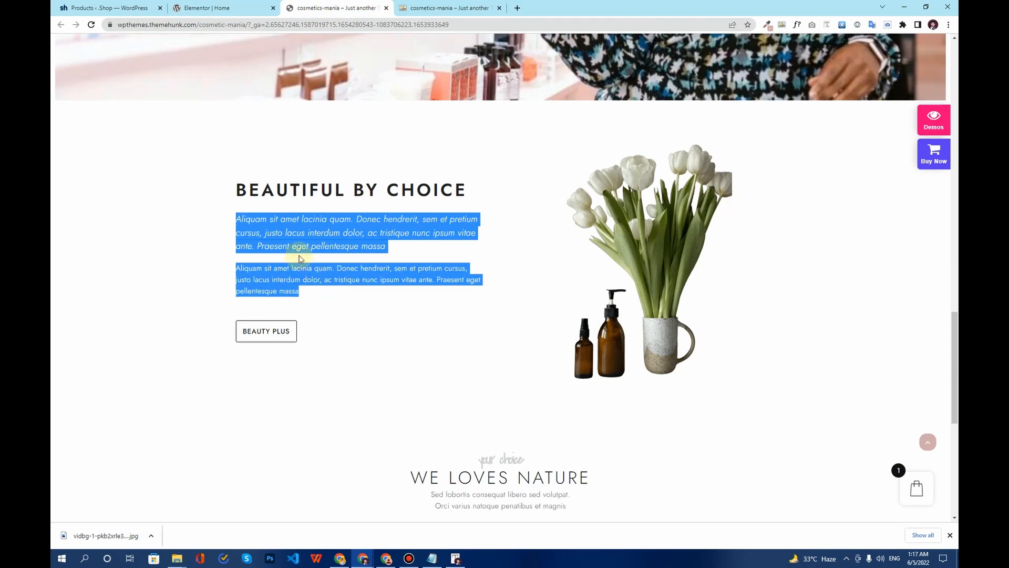
pyautogui.rightClick(305, 241)
pyautogui.click(315, 246)
pyautogui.click(229, 8)
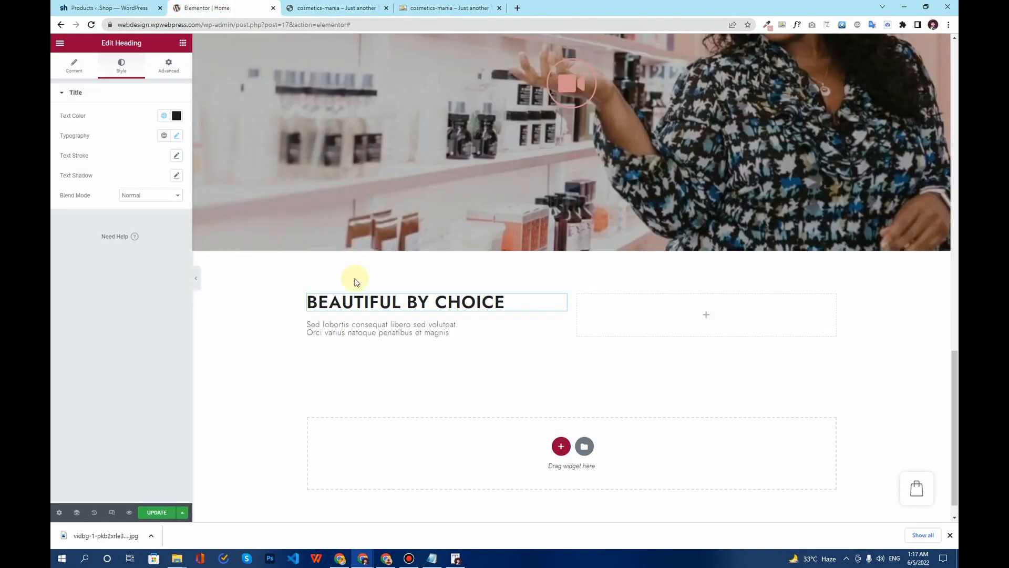
pyautogui.click(419, 330)
pyautogui.click(74, 67)
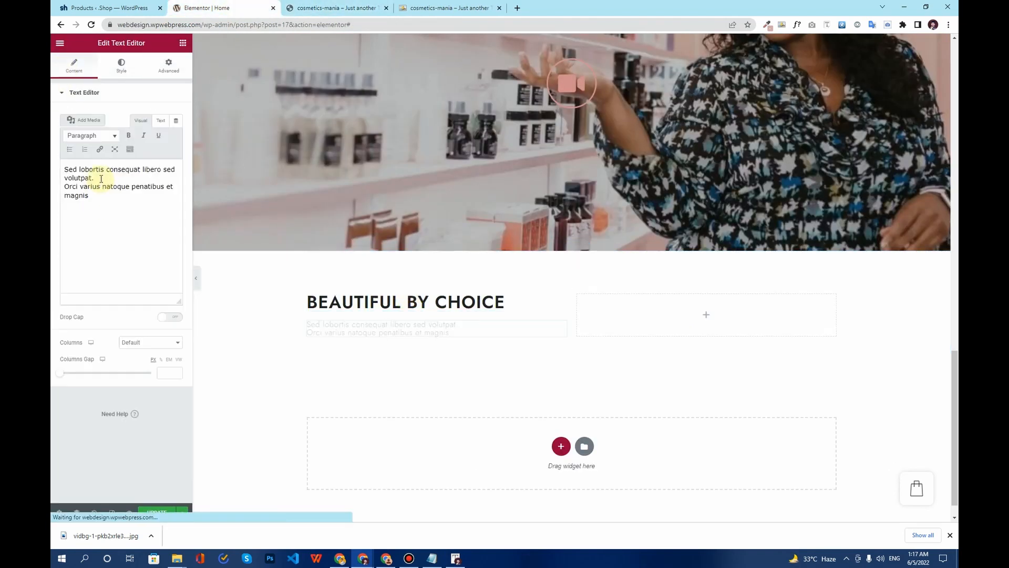
pyautogui.click(102, 181)
pyautogui.hotkey('ctrl', 'a')
pyautogui.press('BackSpace')
pyautogui.hotkey('ctrl', 'v')
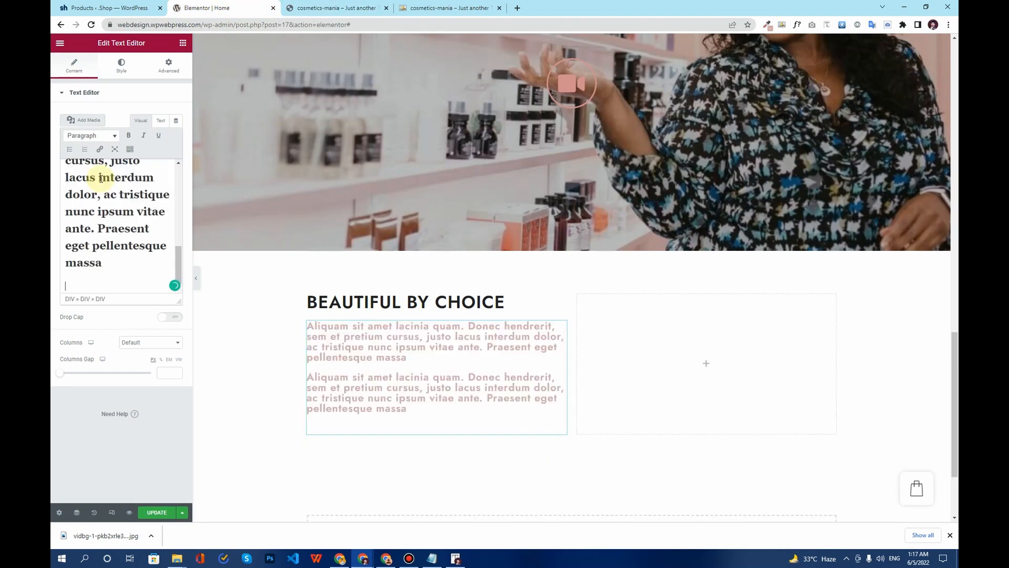
# Try to convert the pasted text from Heading 2 to Paragraph format.
pyautogui.hotkey('ctrl', 'a')
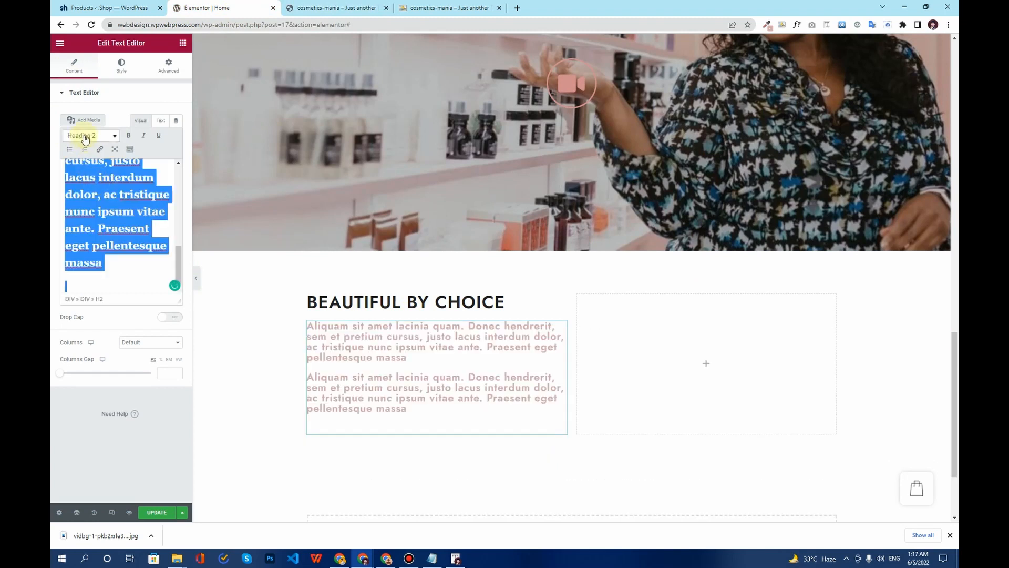
pyautogui.click(85, 136)
pyautogui.click(82, 149)
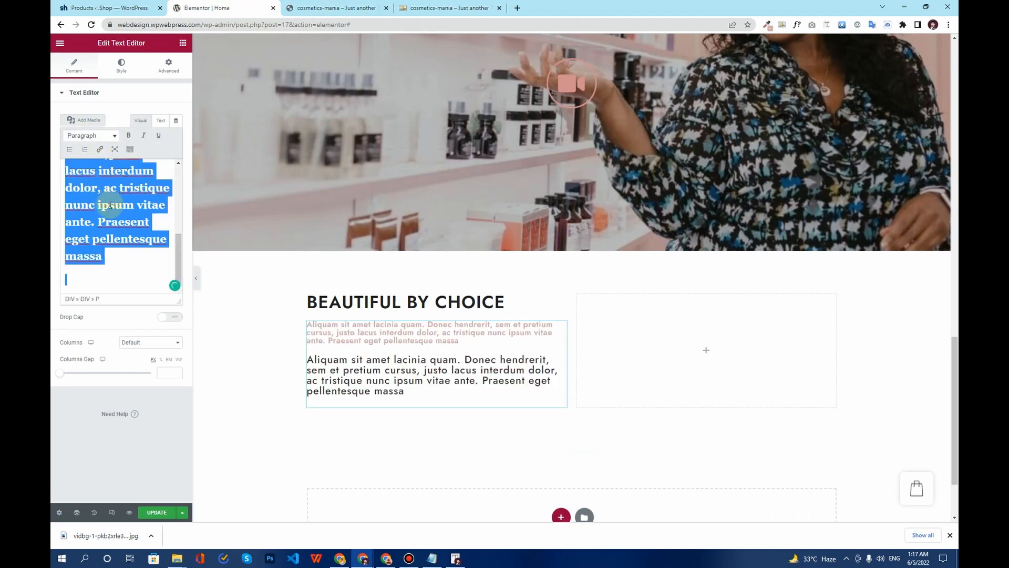
pyautogui.scroll(5, 121, 222)
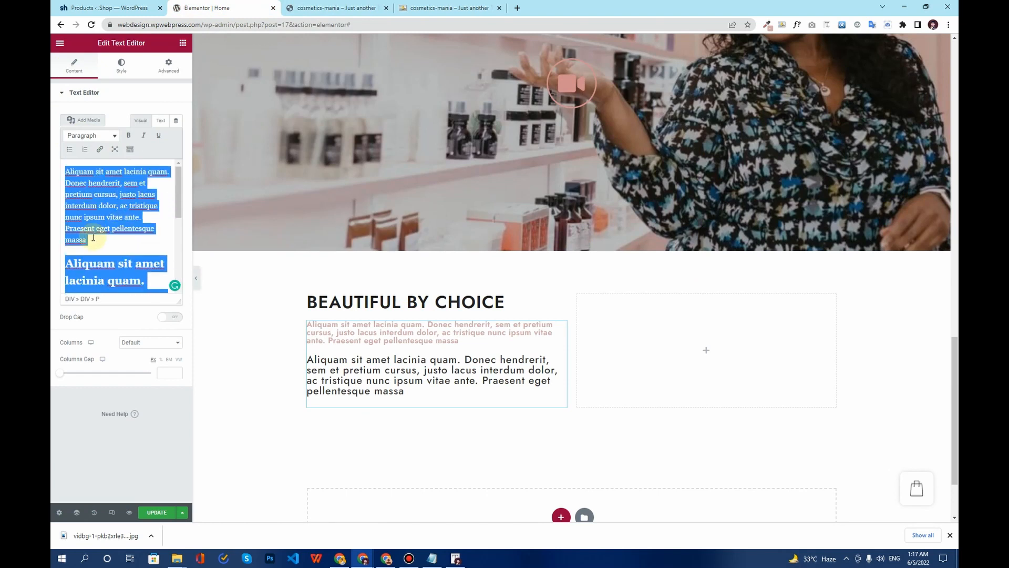
pyautogui.click(113, 195)
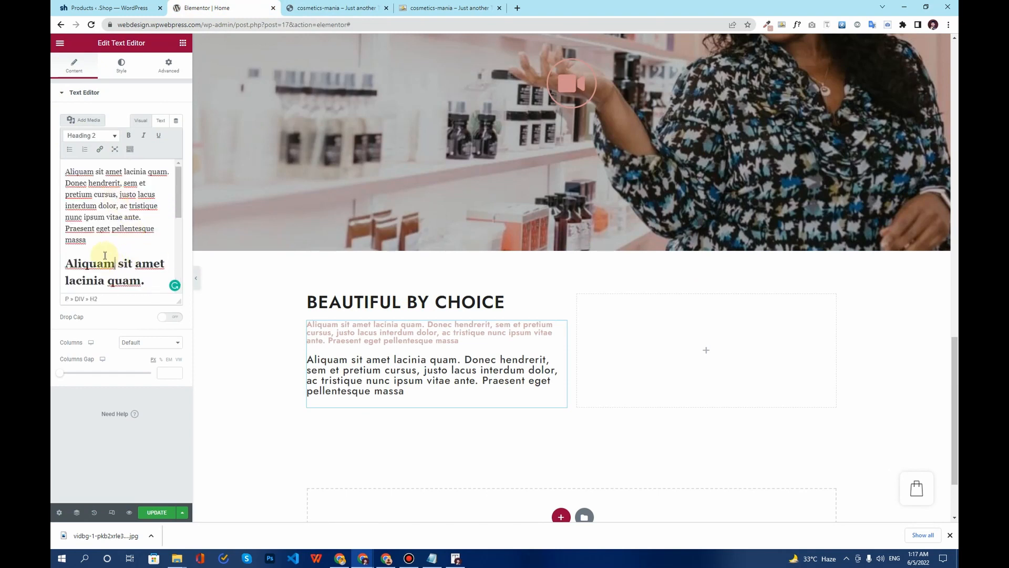
pyautogui.moveTo(69, 257); pyautogui.dragTo(146, 295)
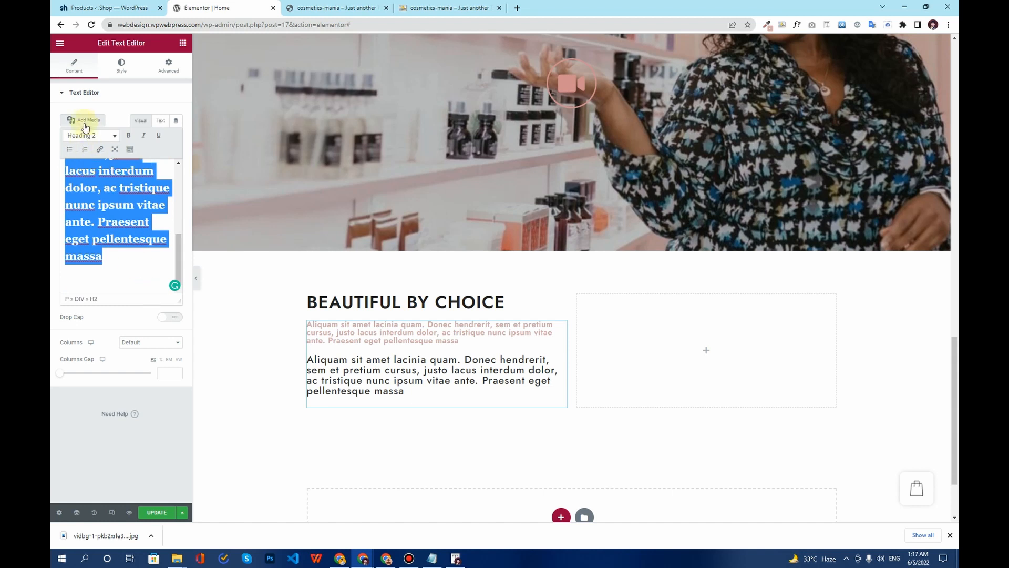
pyautogui.click(97, 136)
pyautogui.click(103, 190)
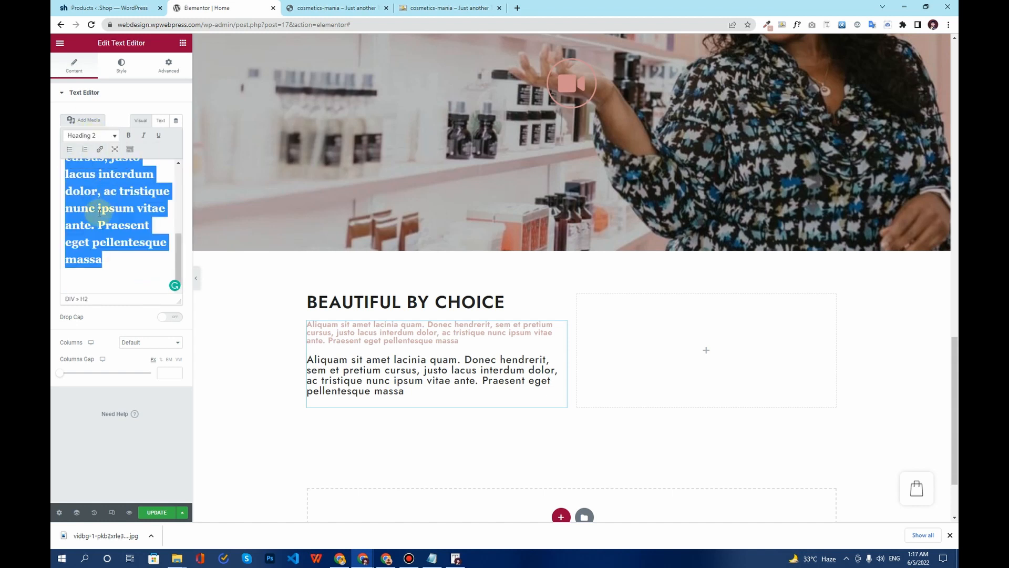
# Delete all the formatted text from the text widget below the heading.
pyautogui.click(100, 210)
pyautogui.scroll(5, 135, 201)
pyautogui.hotkey('ctrl', 'a')
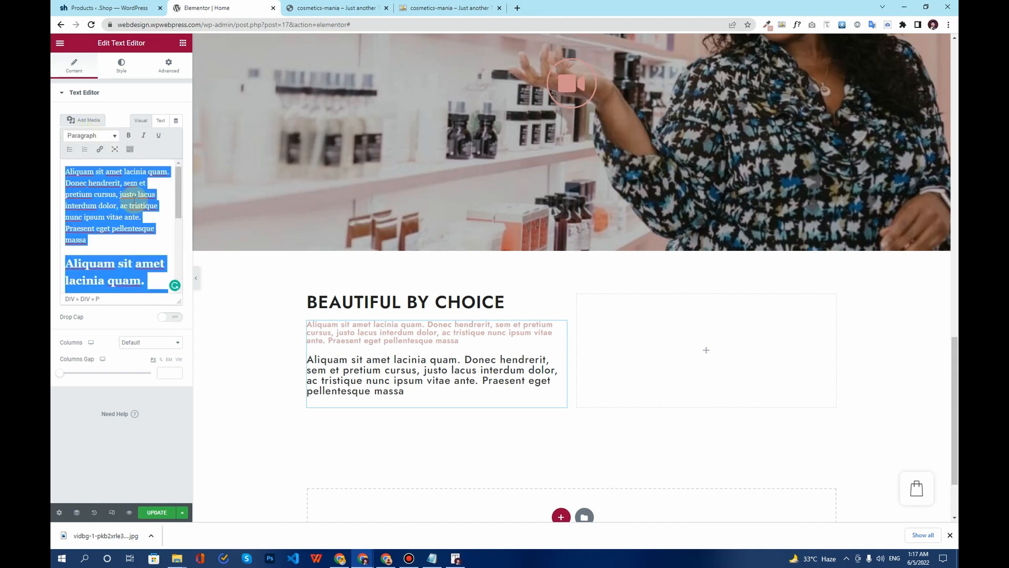
pyautogui.press('BackSpace')
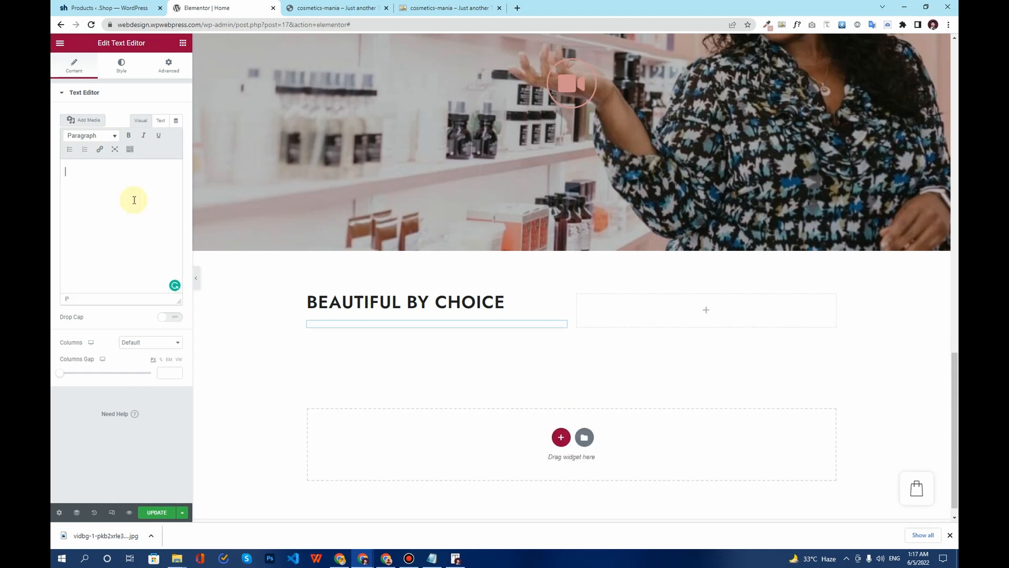
# Paste the copied "Aliquam sit amet" paragraphs into Notepad to strip their formatting, and move them into the empty text widget.
pyautogui.click(431, 560)
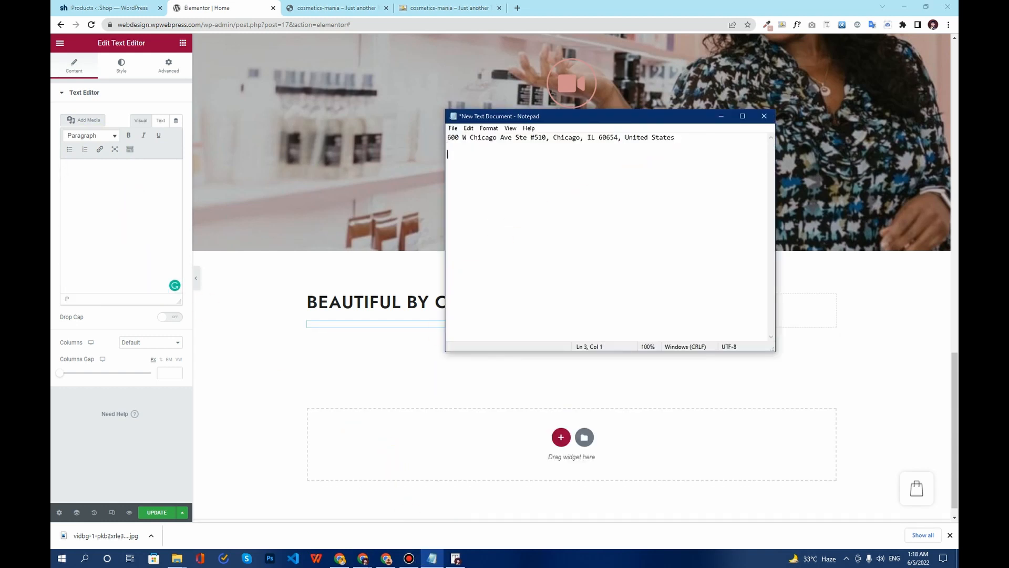
pyautogui.write('Aliquam sit amet lacinia quam. Donec hendrerit, sem et pretium cursus, justo lacus interdum dolor, ac tristique nunc ipsum vitae ante. Praesent eget pellentesque massa Aliquam sit amet lacinia quam. Donec hendrerit, sem et pretium cursus, justo lacus interdum dolor, ac tristique nunc ipsum vitae ante. Praesent eget pellentesque massa')
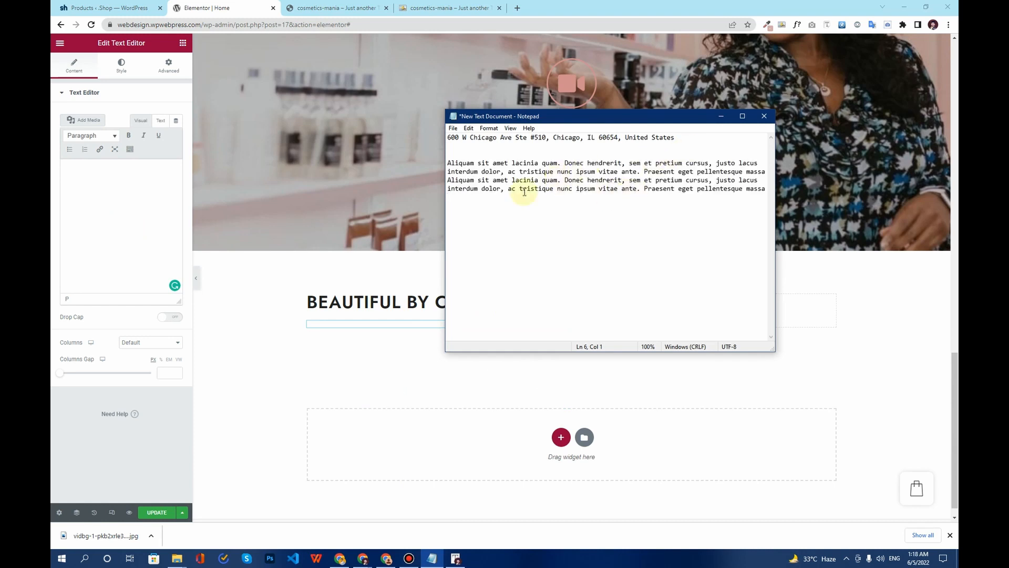
pyautogui.moveTo(448, 163); pyautogui.dragTo(792, 210)
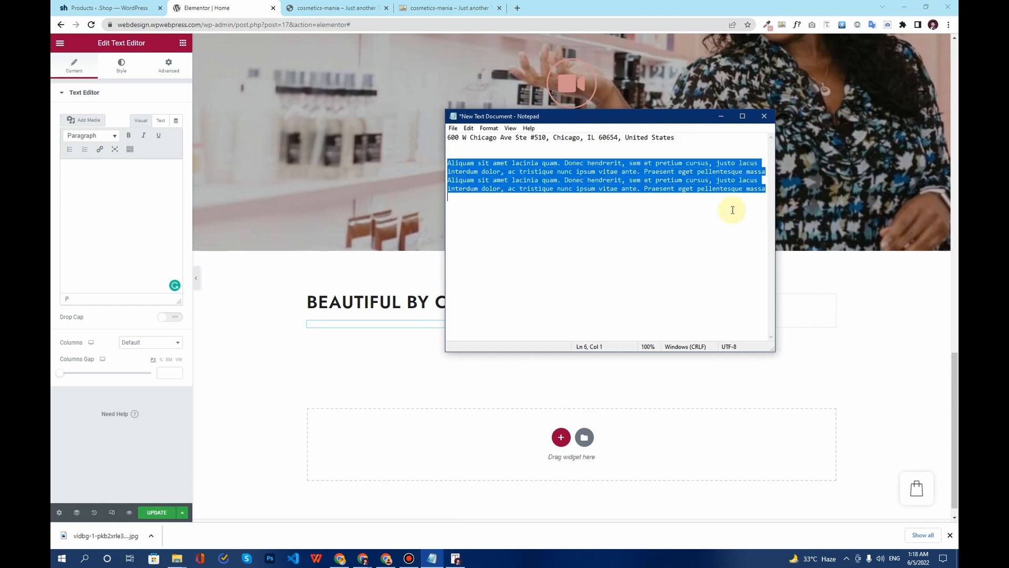
pyautogui.hotkey('ctrl', 'x')
pyautogui.click(115, 167)
pyautogui.hotkey('ctrl', 'v')
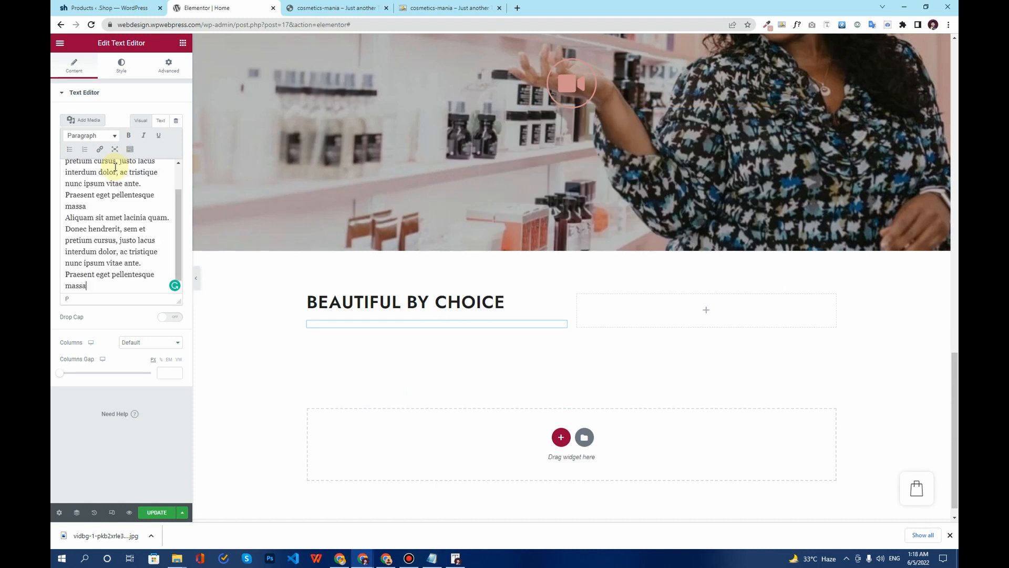
# Separate the two "Aliquam sit amet" paragraphs with a line holding a single period, and check the section against the demo page.
pyautogui.scroll(2, 102, 209)
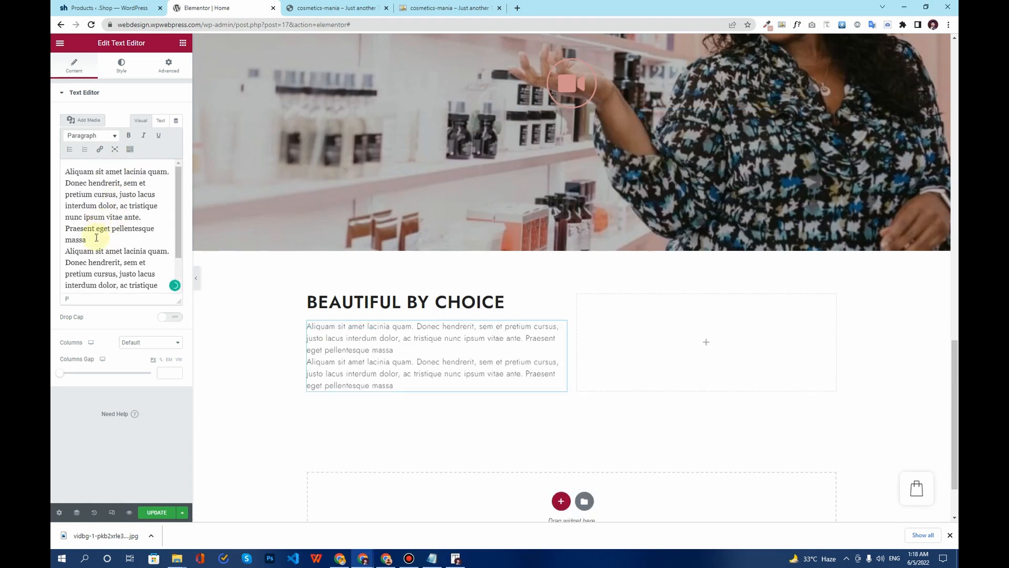
pyautogui.press('Return')
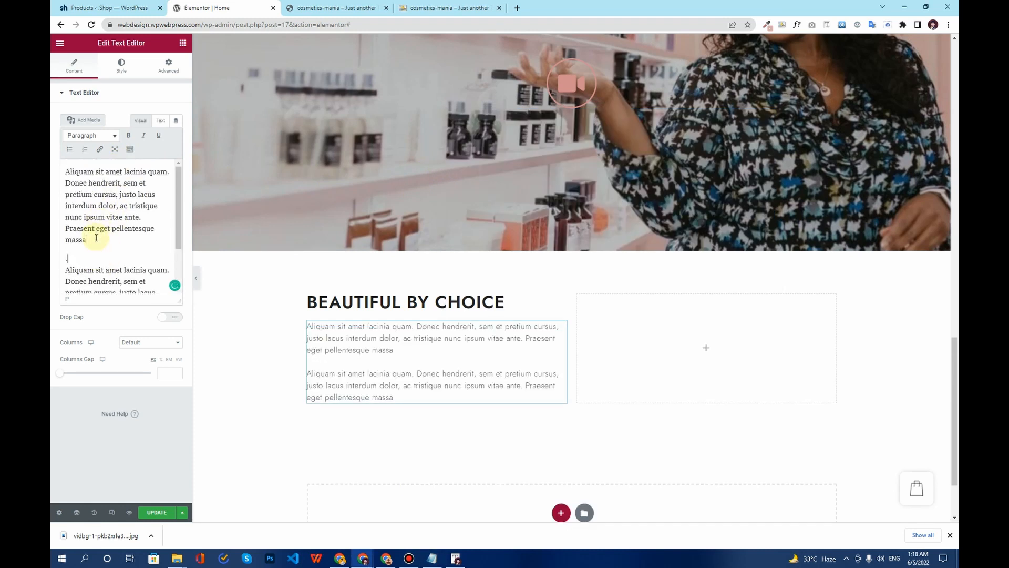
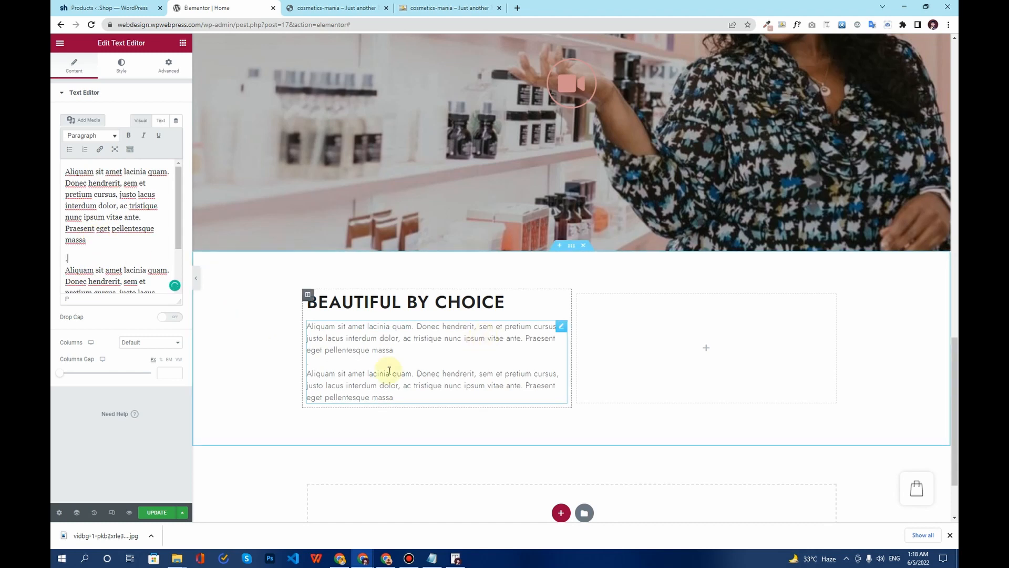
pyautogui.click(311, 7)
pyautogui.click(225, 5)
# Copy the hero banner's View Collections button and paste it below the Beautiful By Choice paragraphs.
pyautogui.scroll(15, 525, 286)
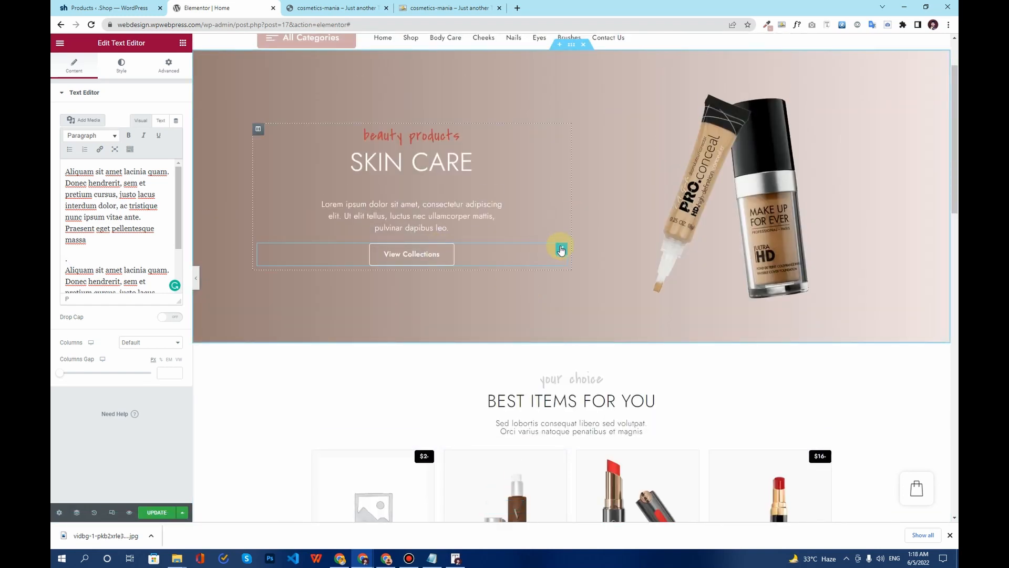
pyautogui.rightClick(594, 298)
pyautogui.press('Escape')
pyautogui.scroll(-10, 406, 288)
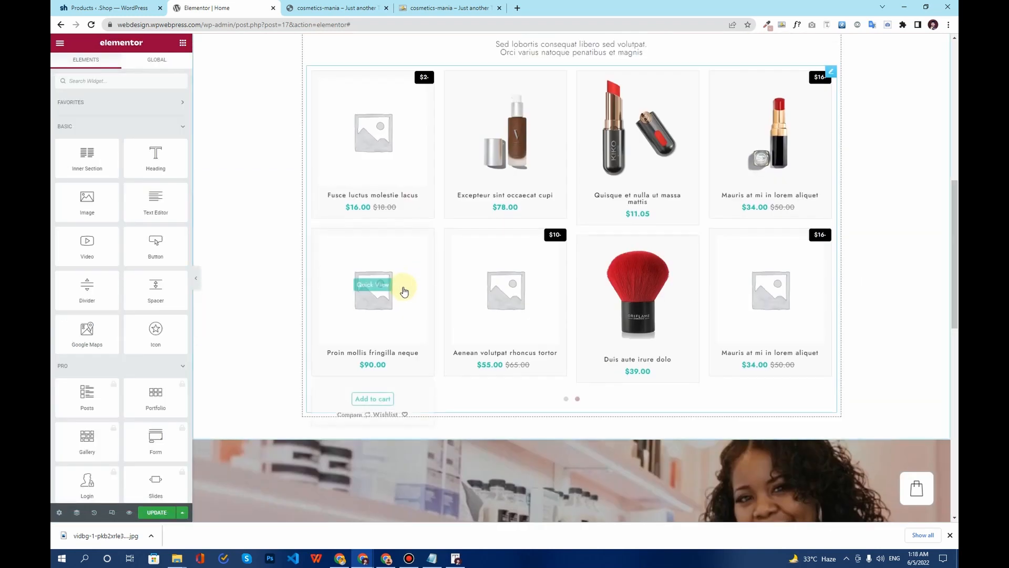
pyautogui.scroll(-5, 435, 301)
pyautogui.rightClick(563, 235)
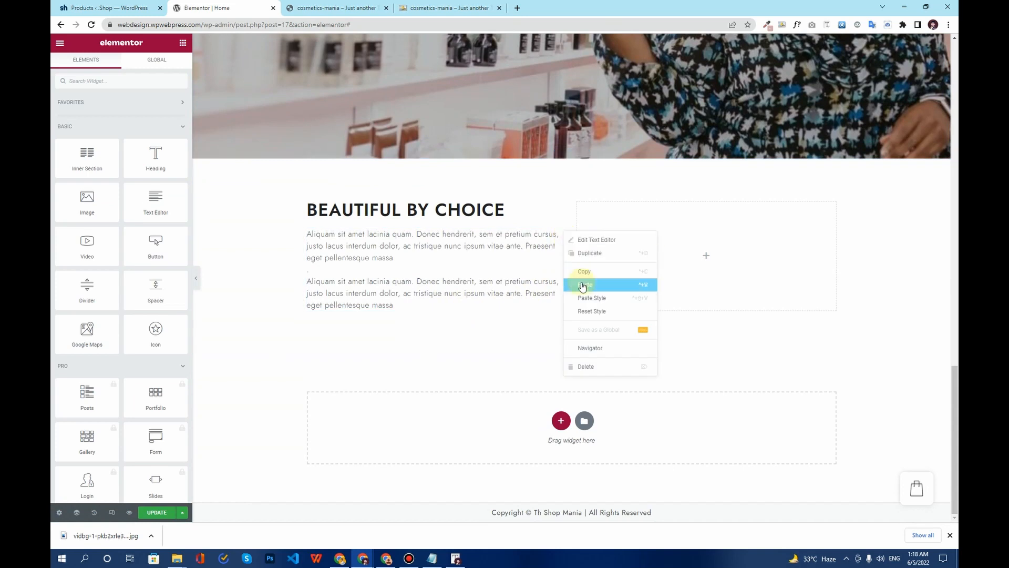
pyautogui.click(585, 285)
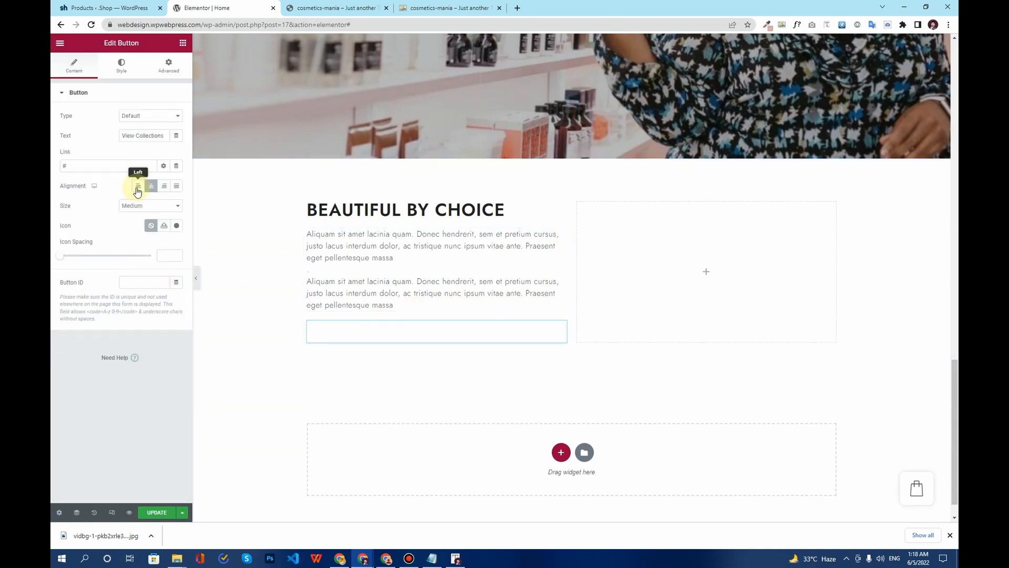
# Left-align the pasted View Collections button and set its border and text colors to the global Text color.
pyautogui.click(123, 74)
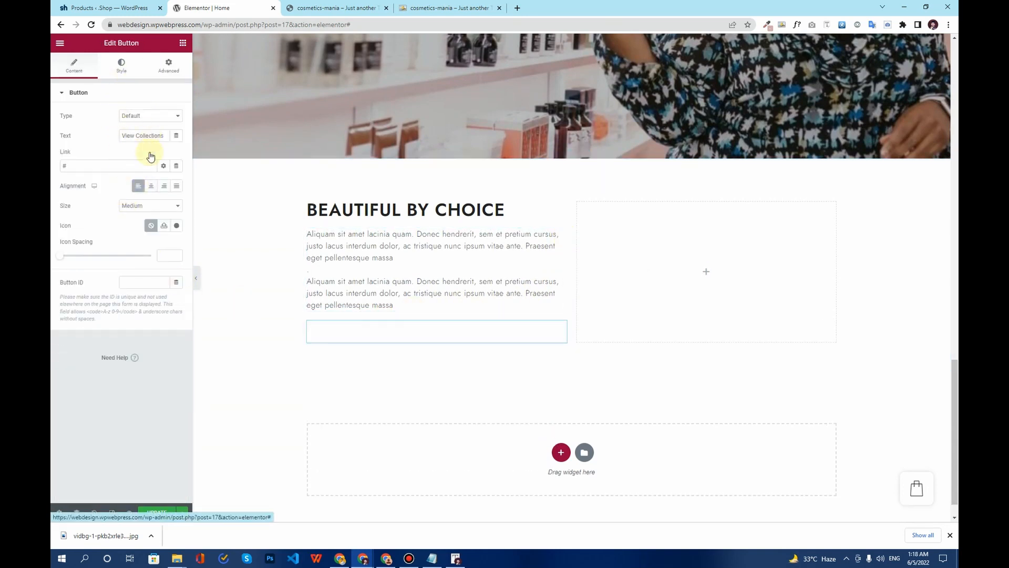
pyautogui.click(166, 303)
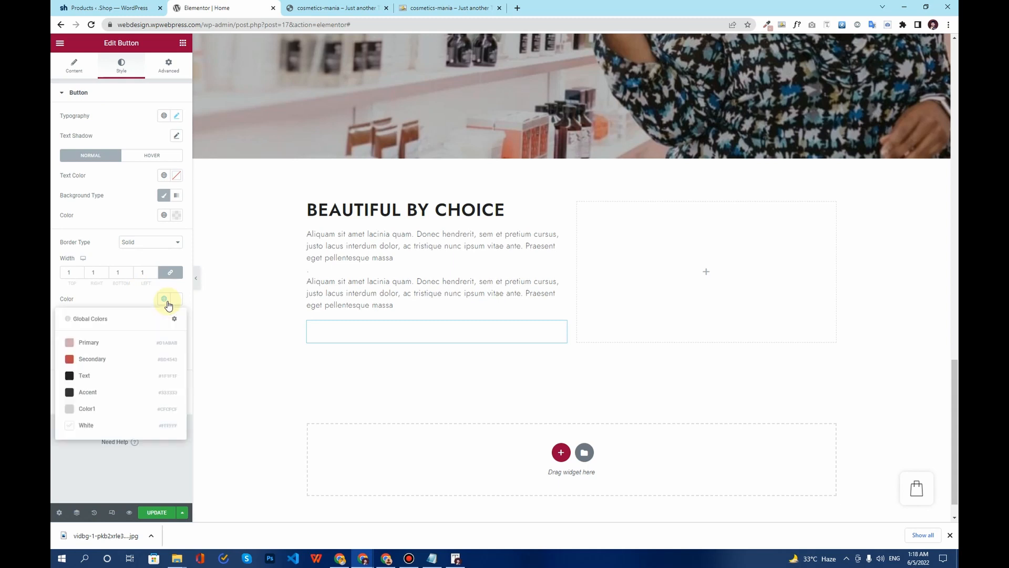
pyautogui.click(124, 374)
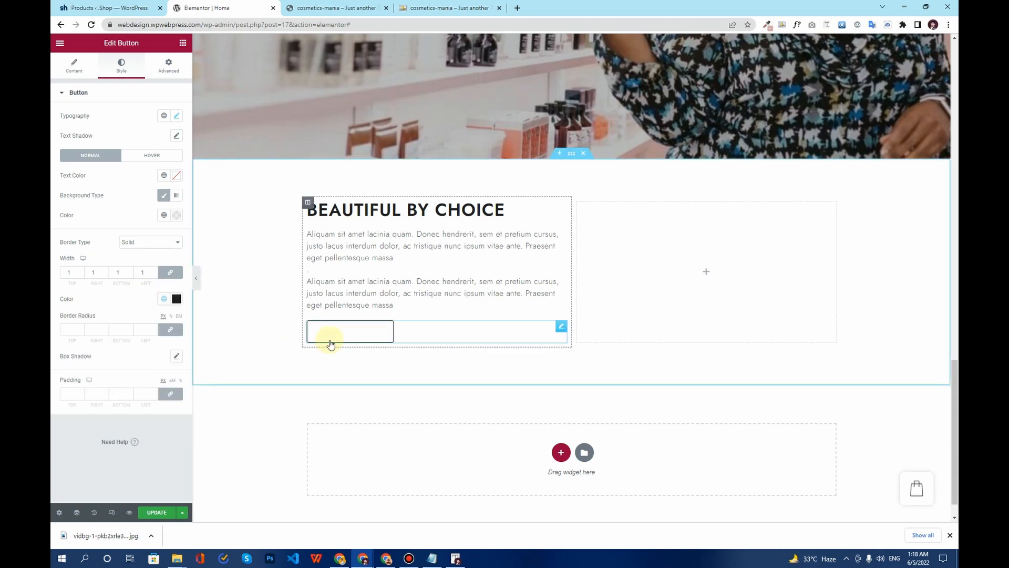
pyautogui.click(166, 177)
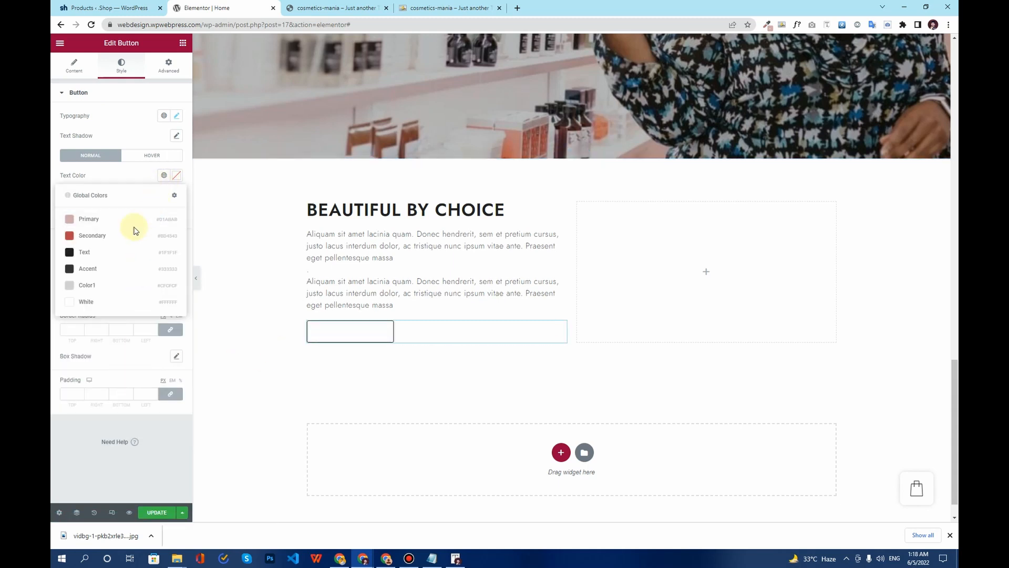
pyautogui.click(120, 259)
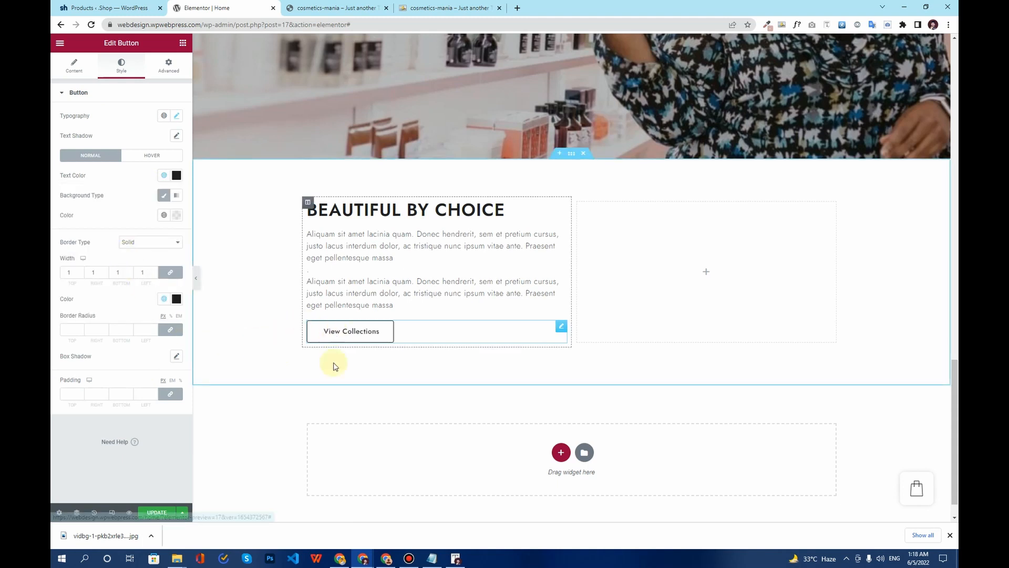
# Add an Image widget to the empty column beside the text and fill it with the tulip picture abo-1.png from the media library.
pyautogui.click(183, 46)
pyautogui.moveTo(89, 201); pyautogui.dragTo(786, 299)
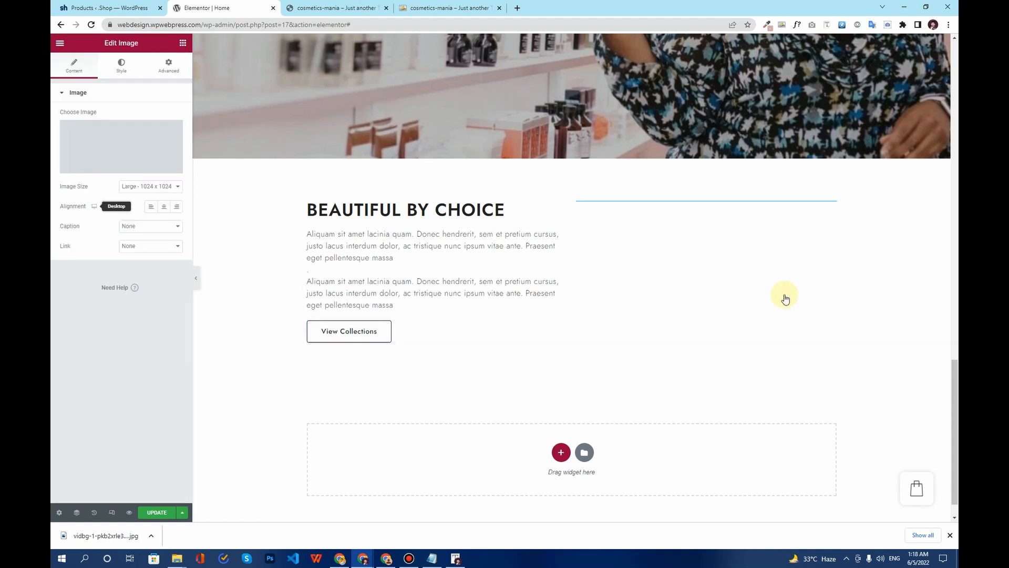
pyautogui.click(102, 150)
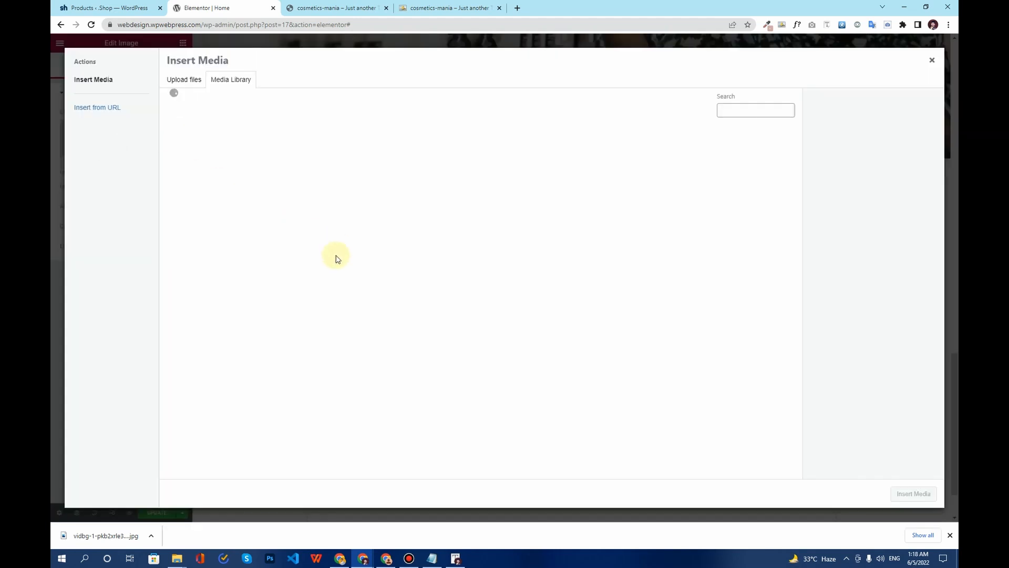
pyautogui.click(613, 227)
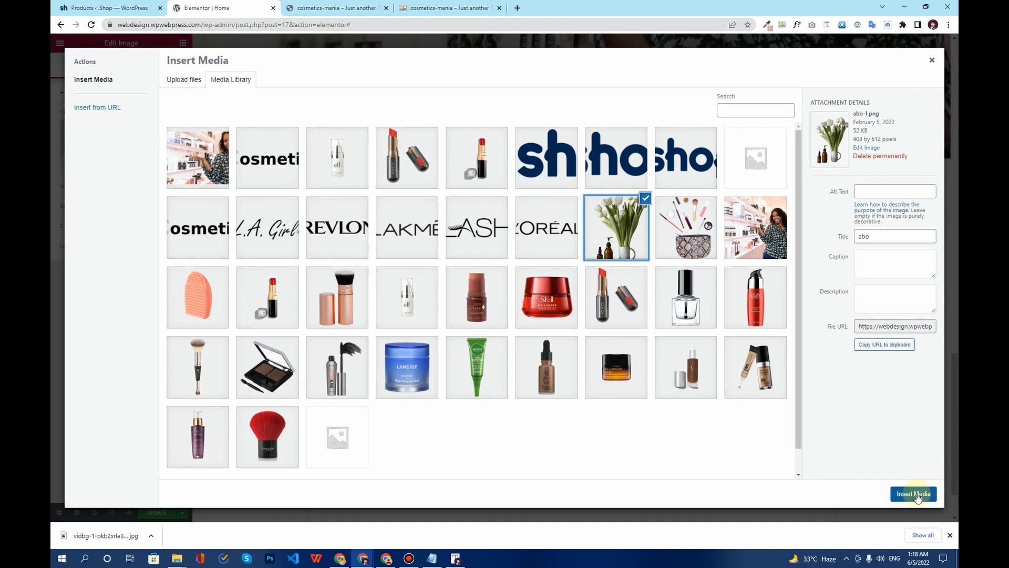
pyautogui.click(914, 494)
# Set the vertical alignment of the Beautiful By Choice text column to Middle.
pyautogui.click(308, 203)
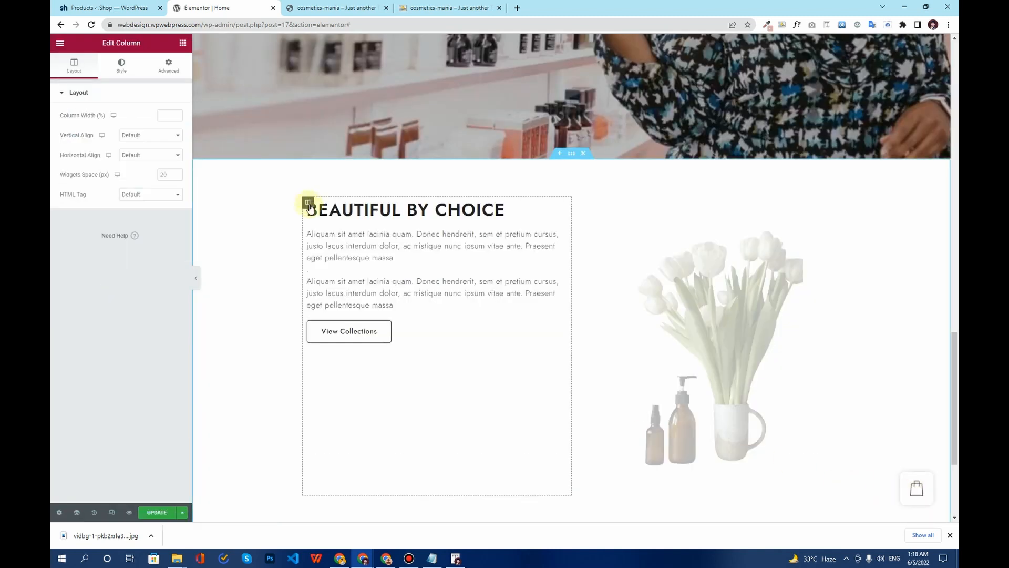
pyautogui.click(147, 135)
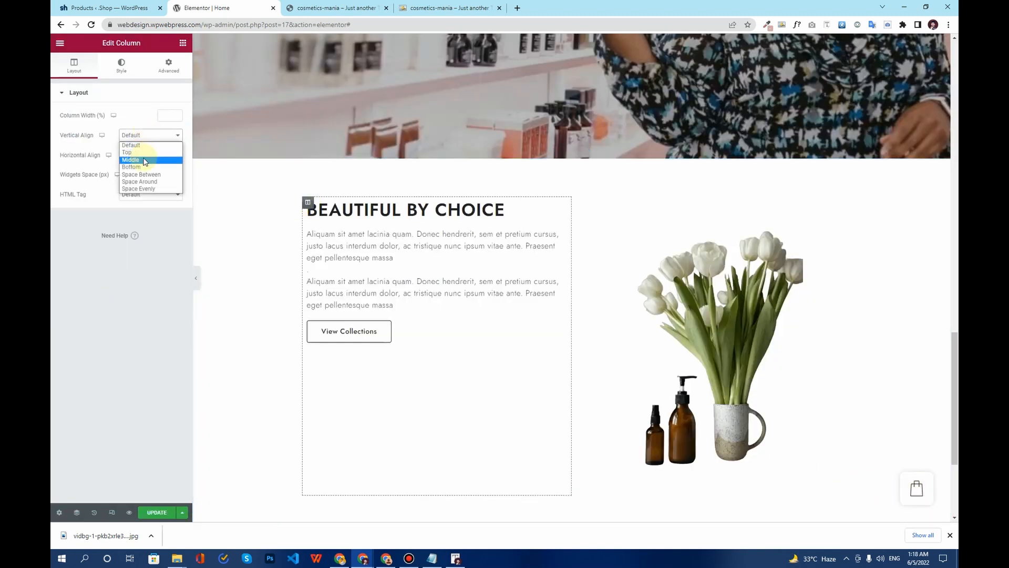
pyautogui.click(145, 160)
pyautogui.scroll(-2, 516, 243)
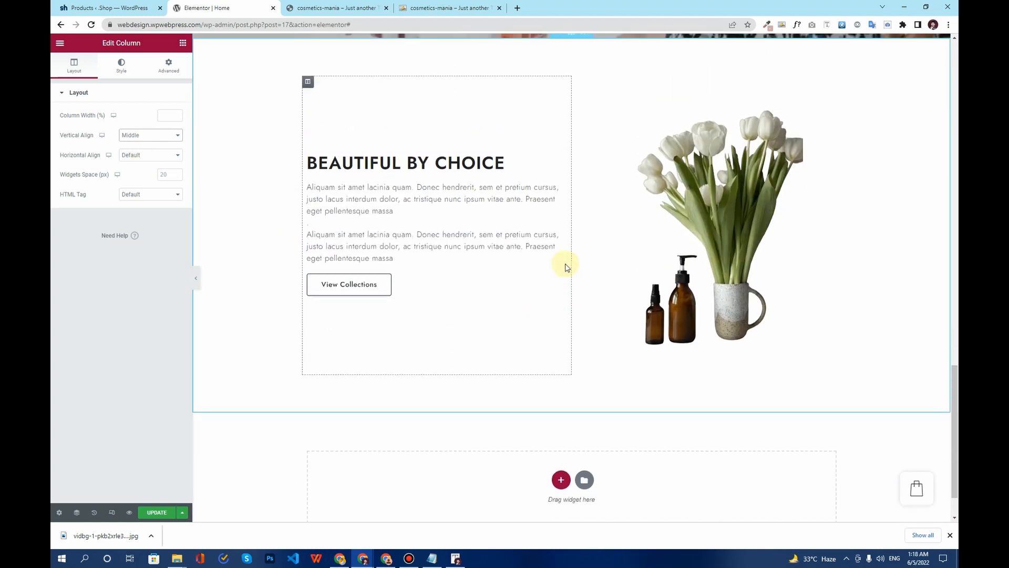
# Set the tulip image's size to Full, save the page update, and review the layout.
pyautogui.scroll(1, 565, 267)
pyautogui.click(670, 256)
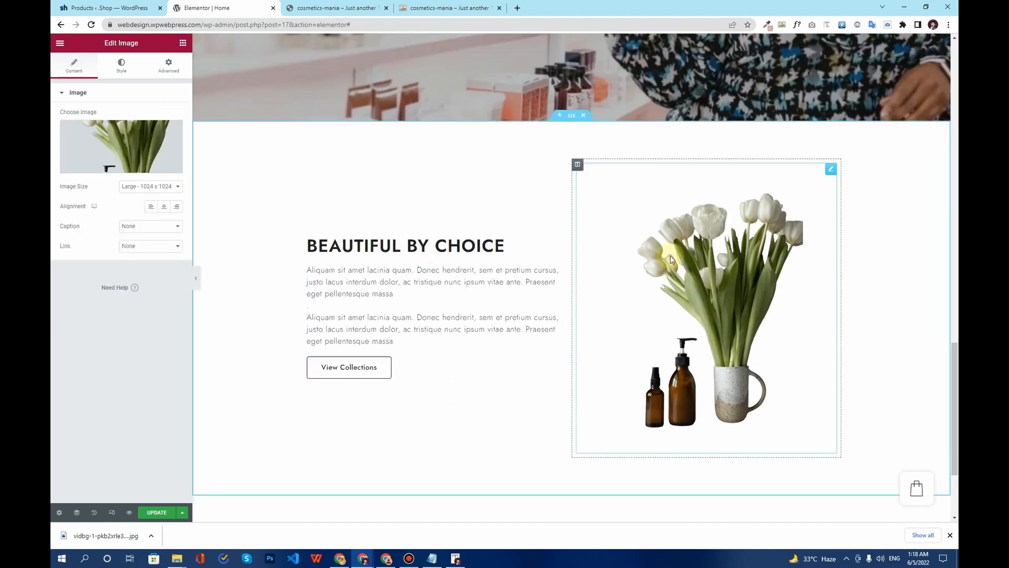
pyautogui.click(154, 190)
pyautogui.click(144, 295)
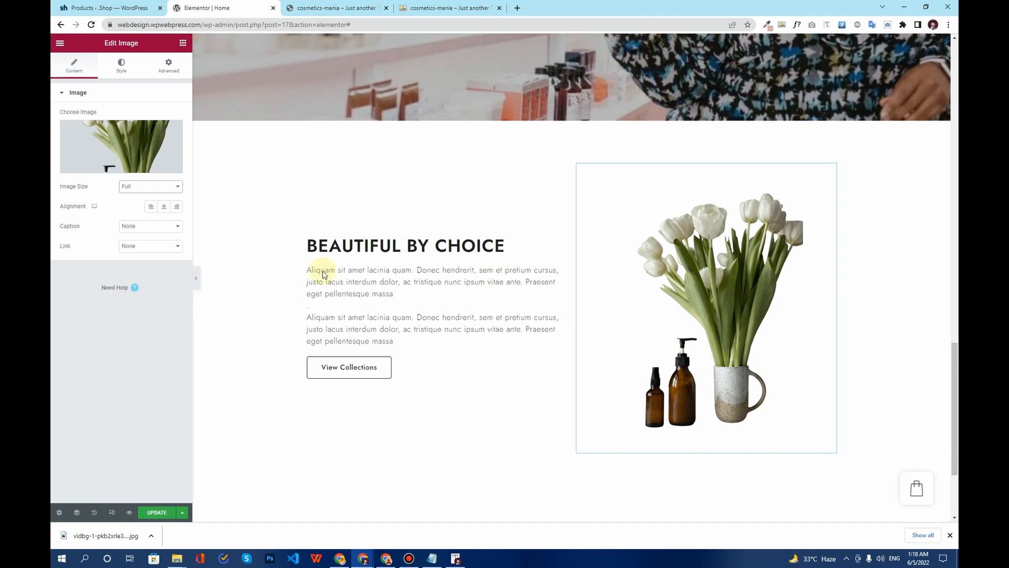
pyautogui.scroll(12, 362, 168)
pyautogui.scroll(-12, 363, 176)
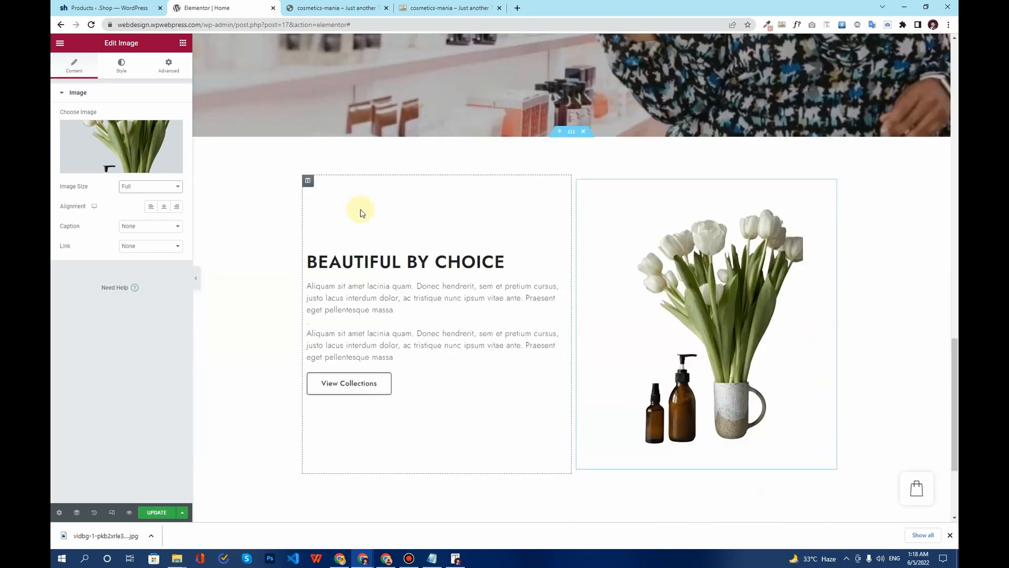
pyautogui.scroll(-2, 361, 213)
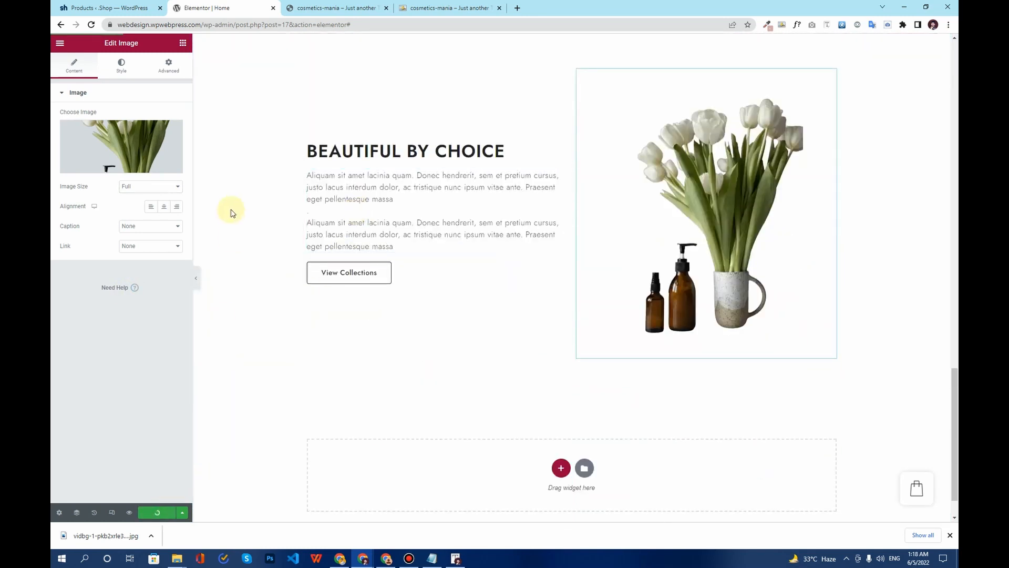
pyautogui.scroll(10, 259, 167)
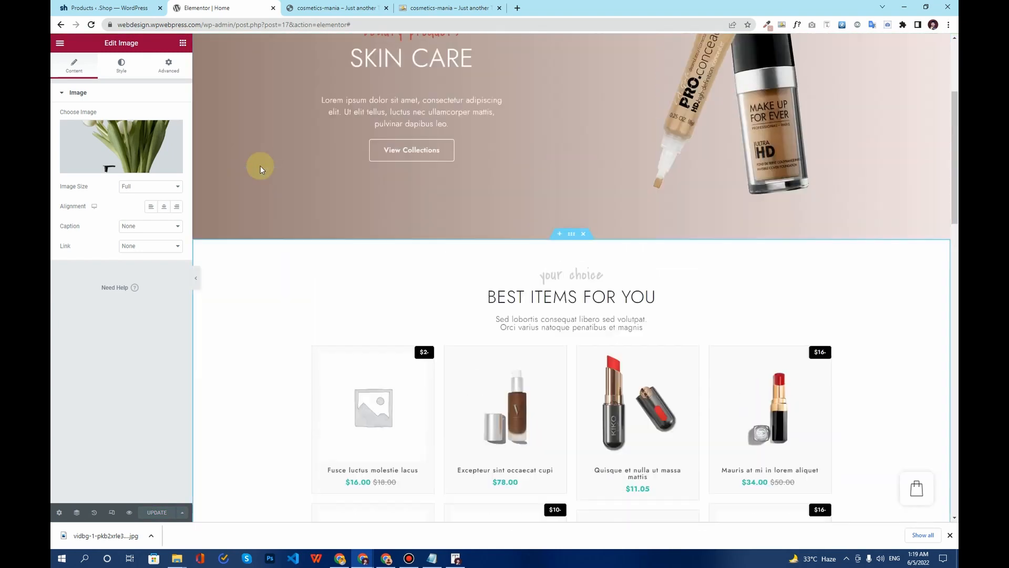
pyautogui.scroll(-15, 260, 168)
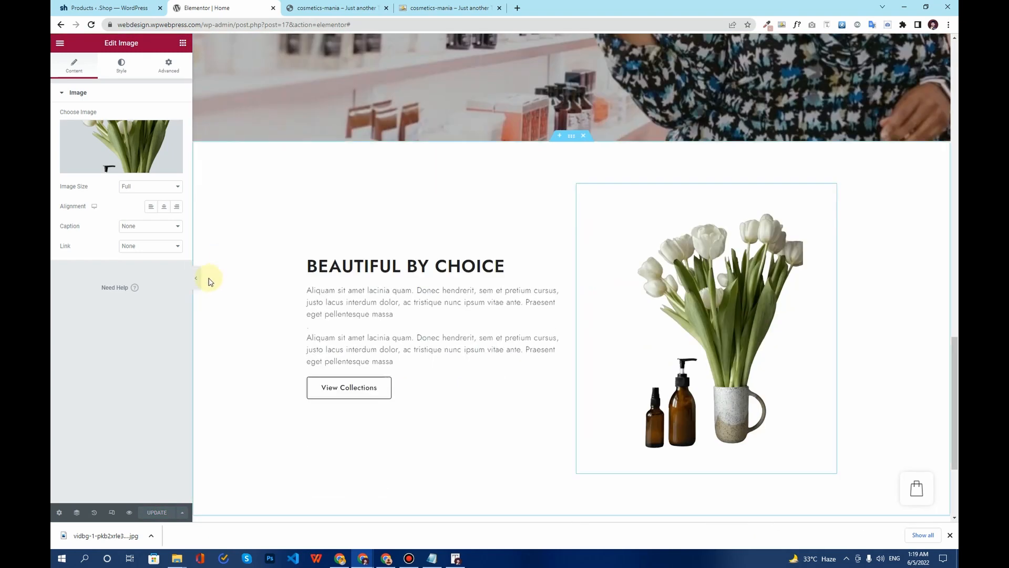
# Check the demo's next section, then copy the BEST ITEMS FOR YOU product section and paste it below the Beautiful By Choice section.
pyautogui.click(337, 8)
pyautogui.scroll(-3, 403, 261)
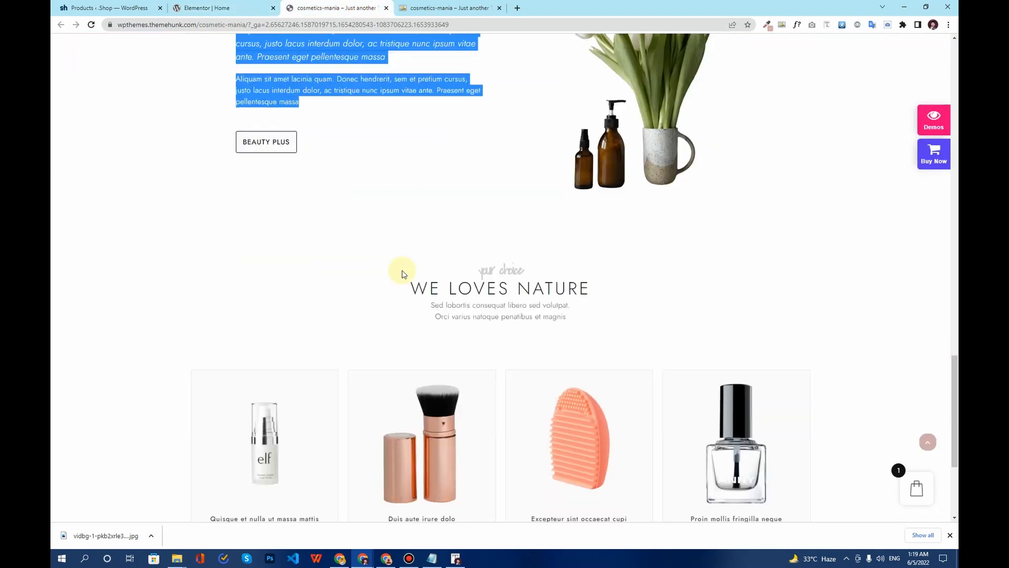
pyautogui.scroll(-4, 402, 271)
pyautogui.scroll(2, 403, 271)
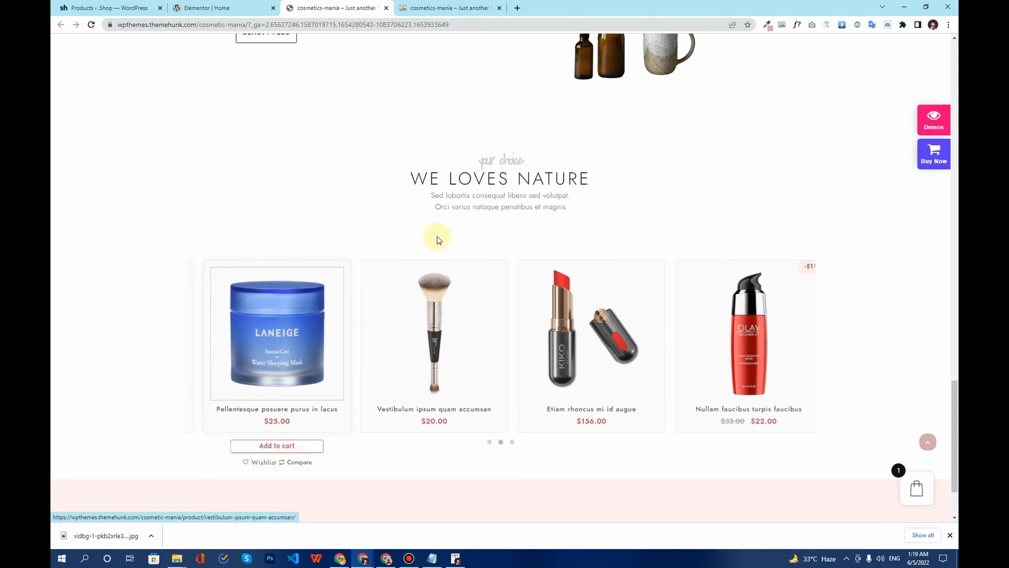
pyautogui.click(271, 4)
pyautogui.scroll(10, 585, 239)
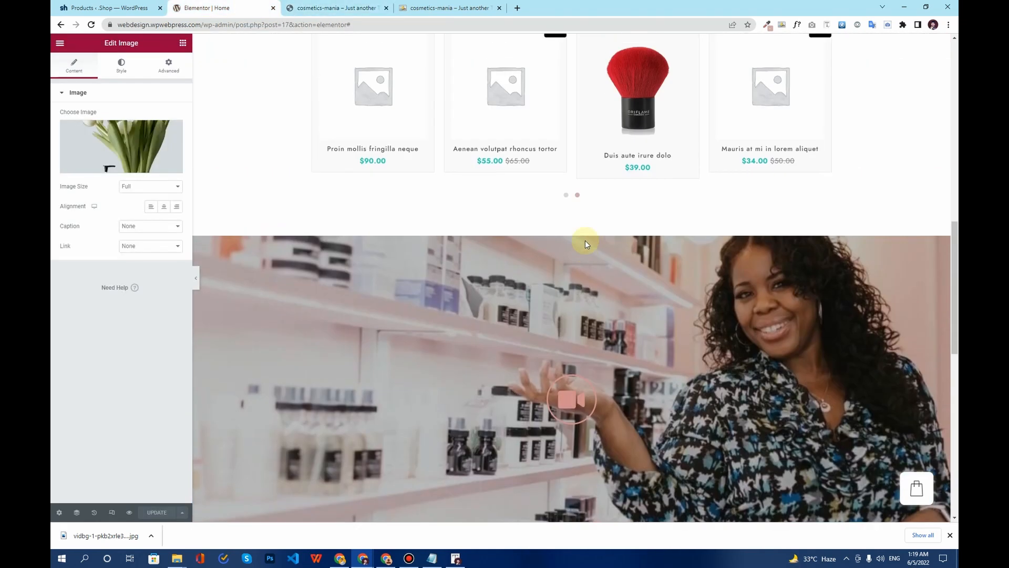
pyautogui.rightClick(572, 228)
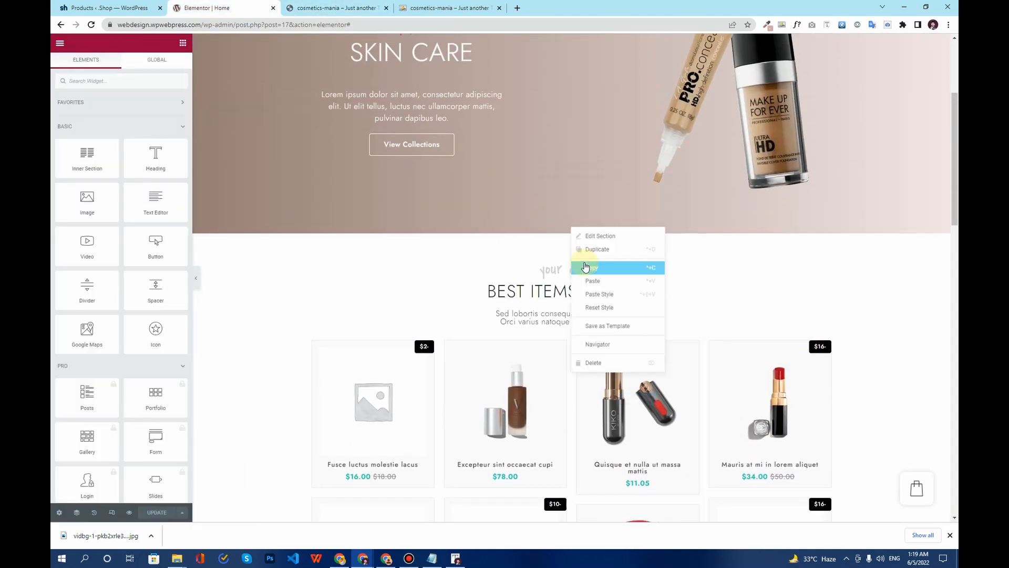
pyautogui.click(590, 268)
pyautogui.scroll(-10, 469, 288)
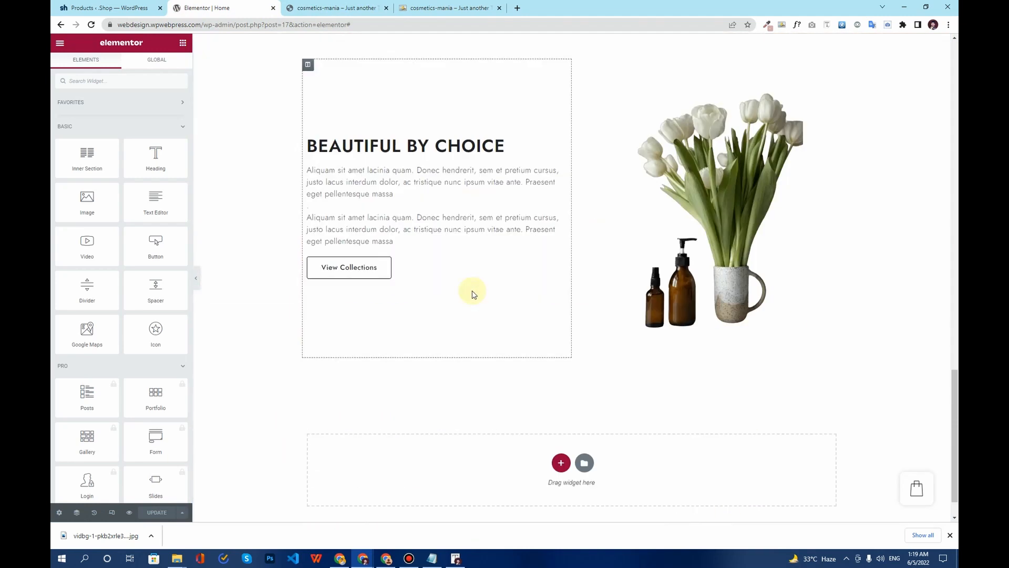
pyautogui.rightClick(448, 408)
pyautogui.click(478, 417)
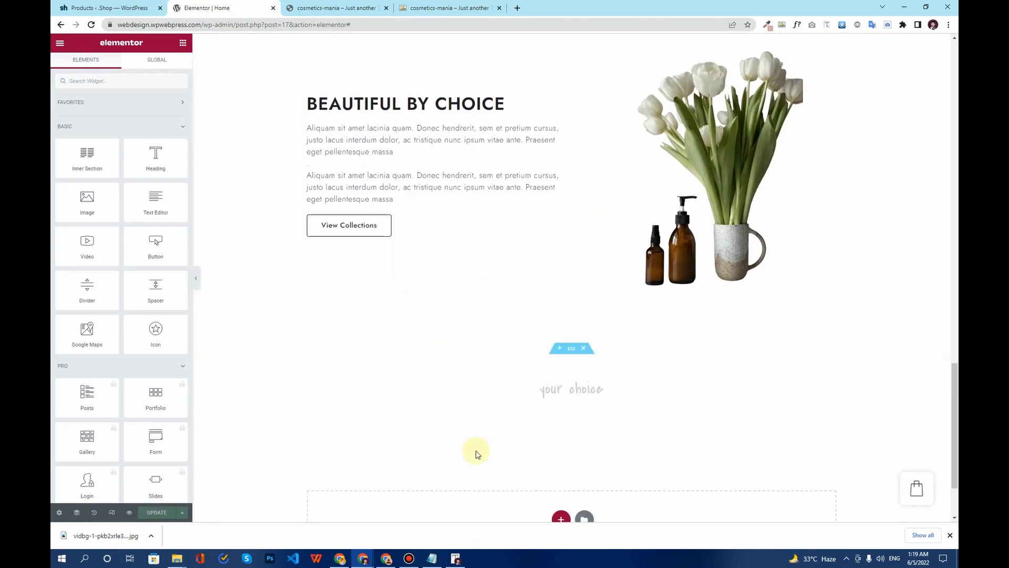
# Replace the pasted section's title with "WE LOVES NATURE", copied from the demo page.
pyautogui.click(349, 7)
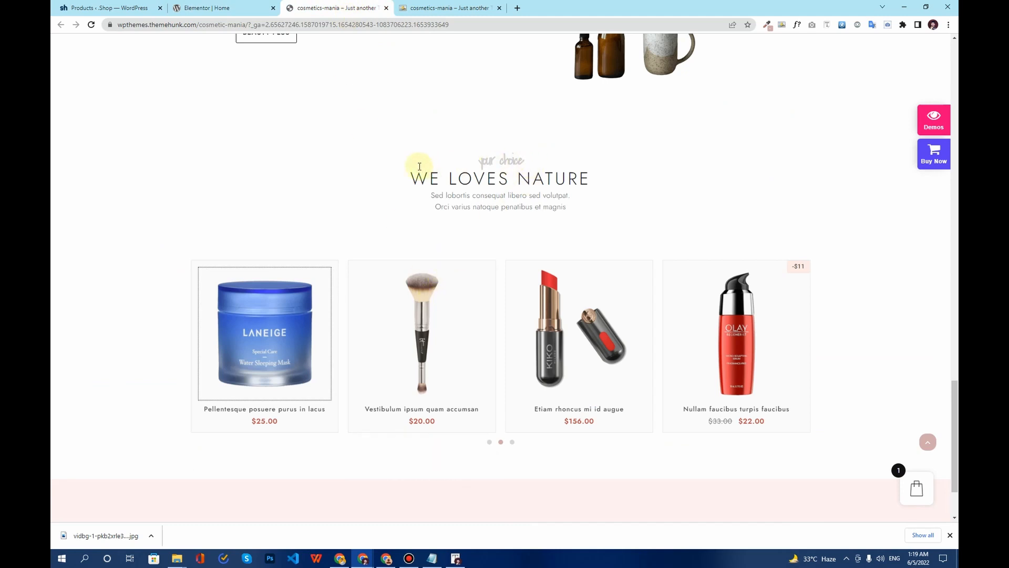
pyautogui.moveTo(420, 167); pyautogui.dragTo(575, 205)
pyautogui.click(411, 182)
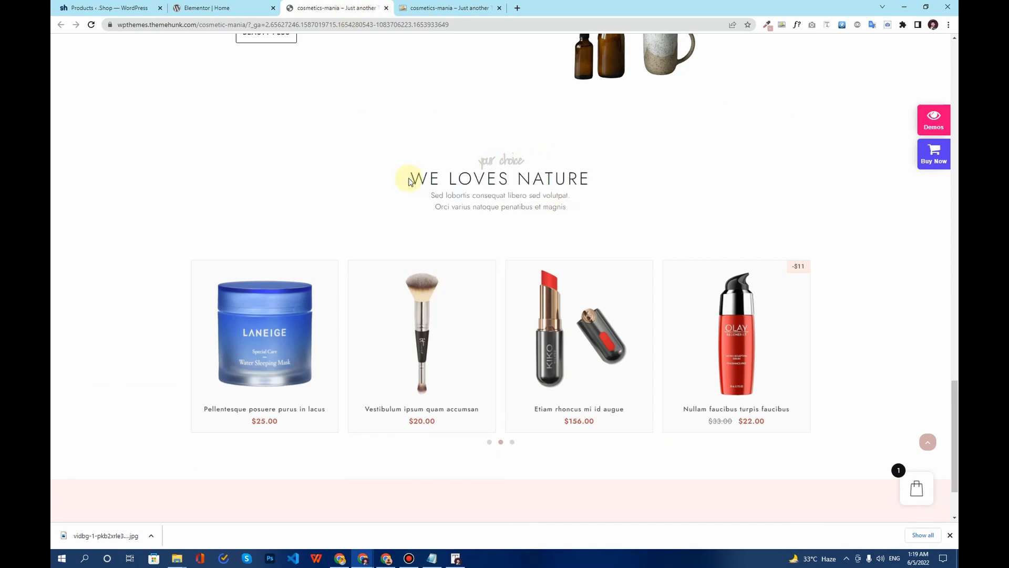
pyautogui.moveTo(411, 181); pyautogui.dragTo(557, 180)
pyautogui.hotkey('ctrl', 'c')
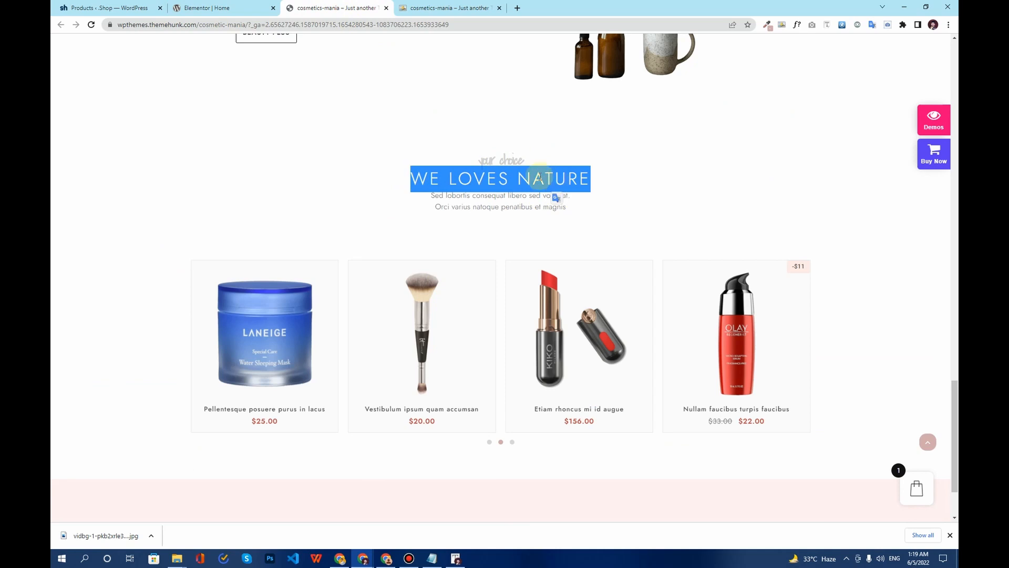
pyautogui.click(220, 7)
pyautogui.click(535, 411)
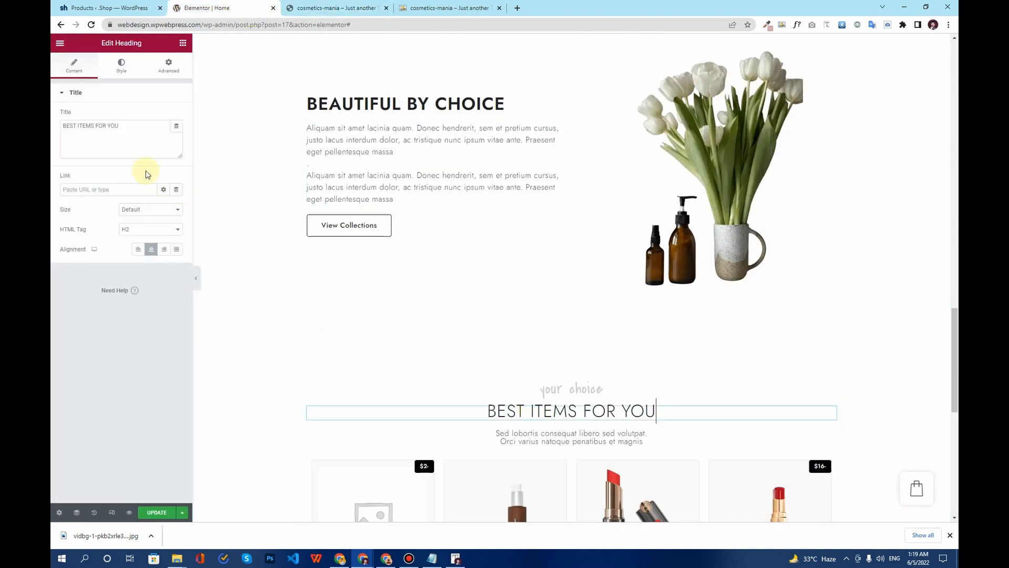
pyautogui.hotkey('ctrl', 'v')
pyautogui.scroll(-3, 547, 331)
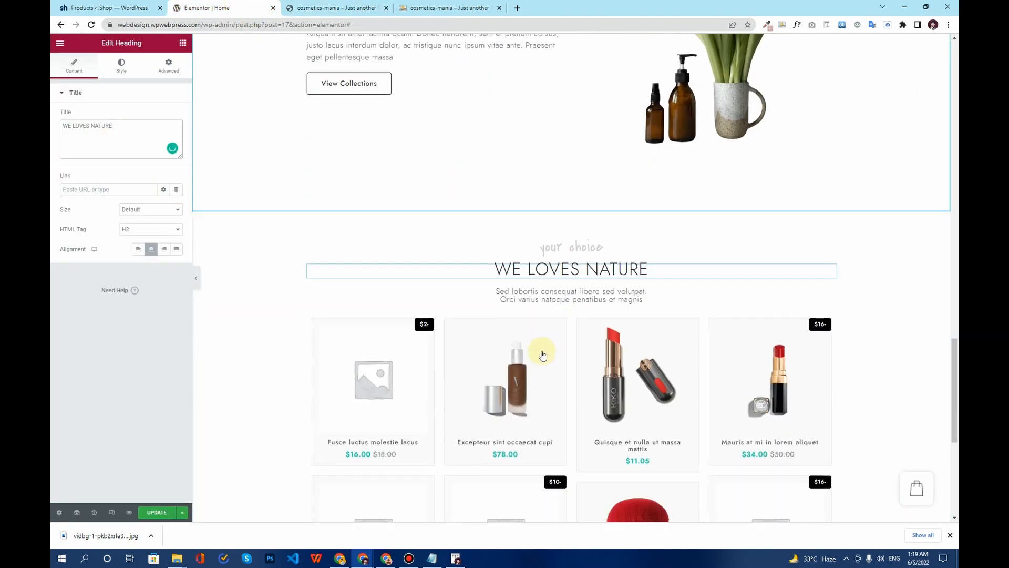
# Set the We Loves Nature product slider's category to Body Care and its number of rows to 1.
pyautogui.click(541, 352)
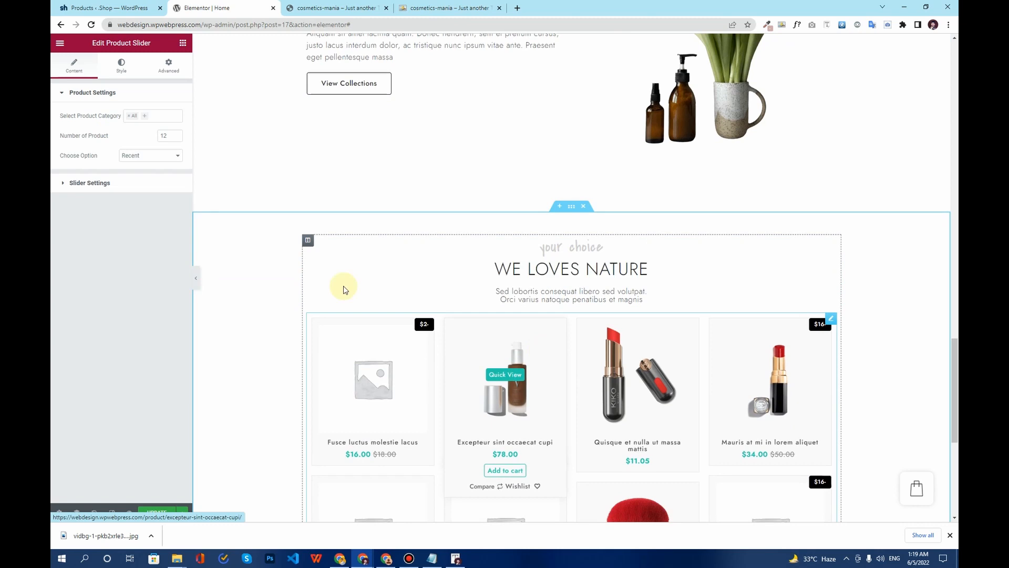
pyautogui.click(129, 116)
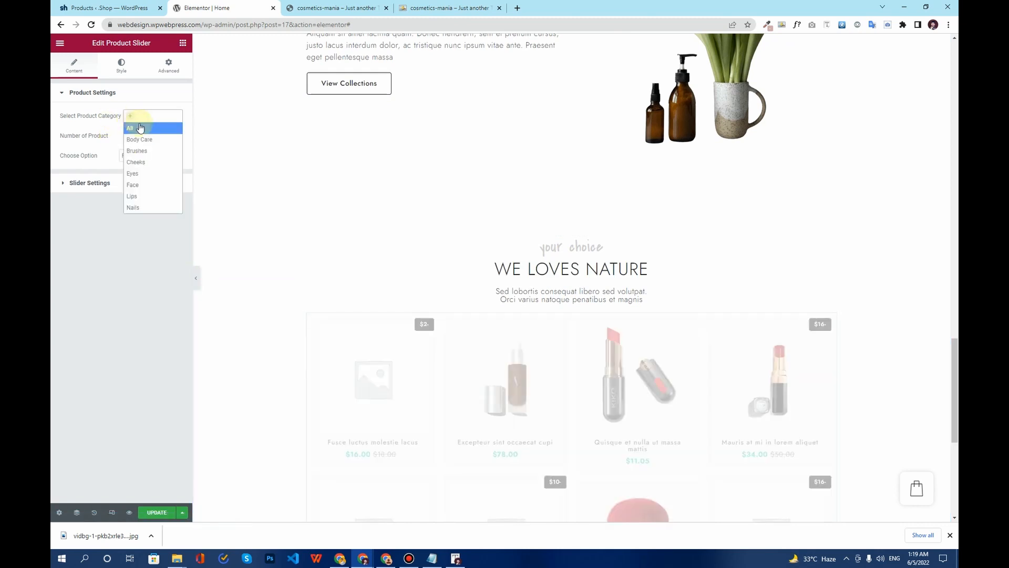
pyautogui.click(139, 140)
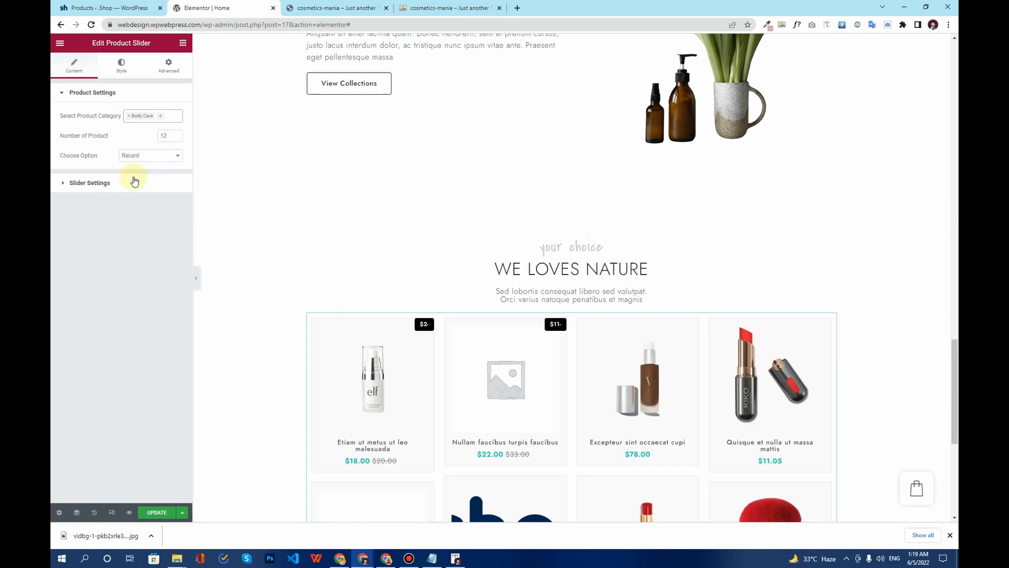
pyautogui.click(135, 182)
pyautogui.click(146, 160)
pyautogui.click(146, 169)
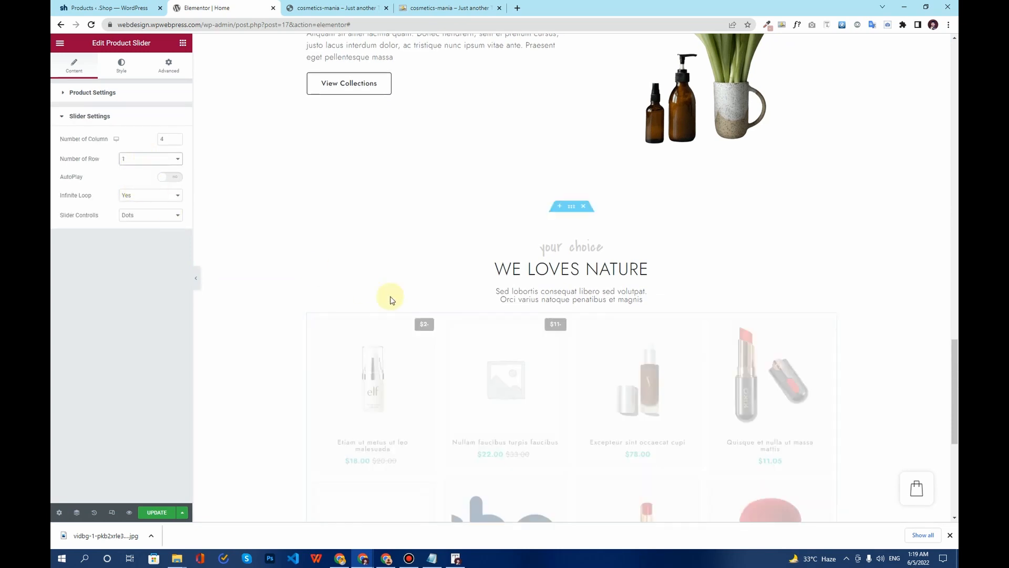
pyautogui.scroll(-1, 410, 321)
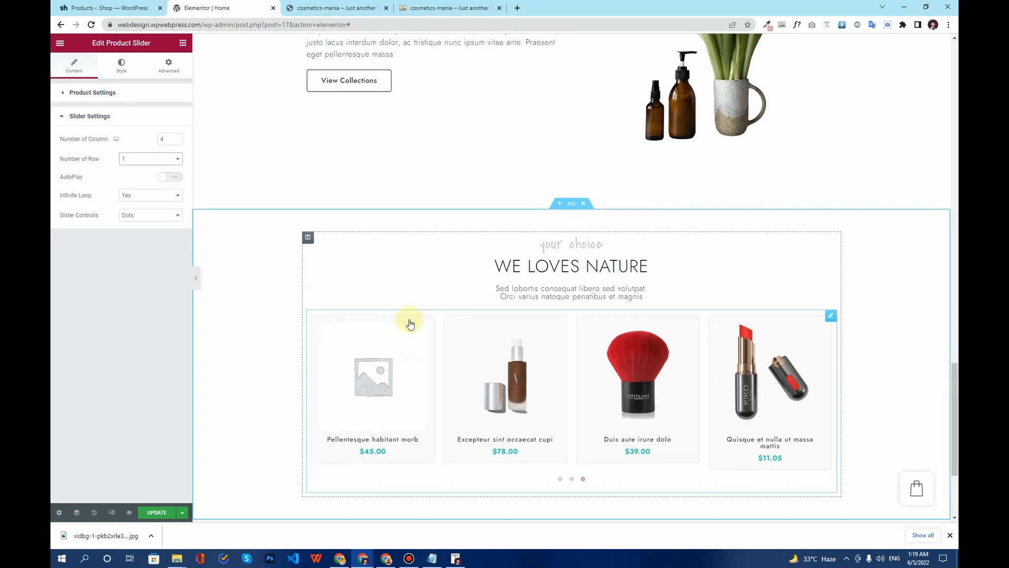
# Slide through the We Loves Nature products to test the carousel, and check the section that follows on the demo page.
pyautogui.moveTo(660, 373); pyautogui.dragTo(463, 371)
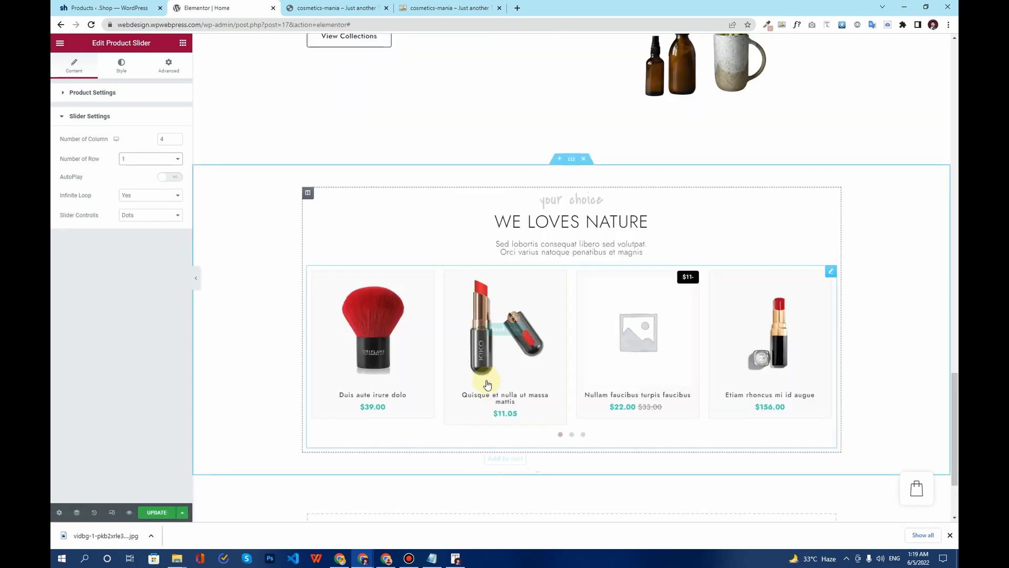
pyautogui.click(578, 437)
pyautogui.click(582, 436)
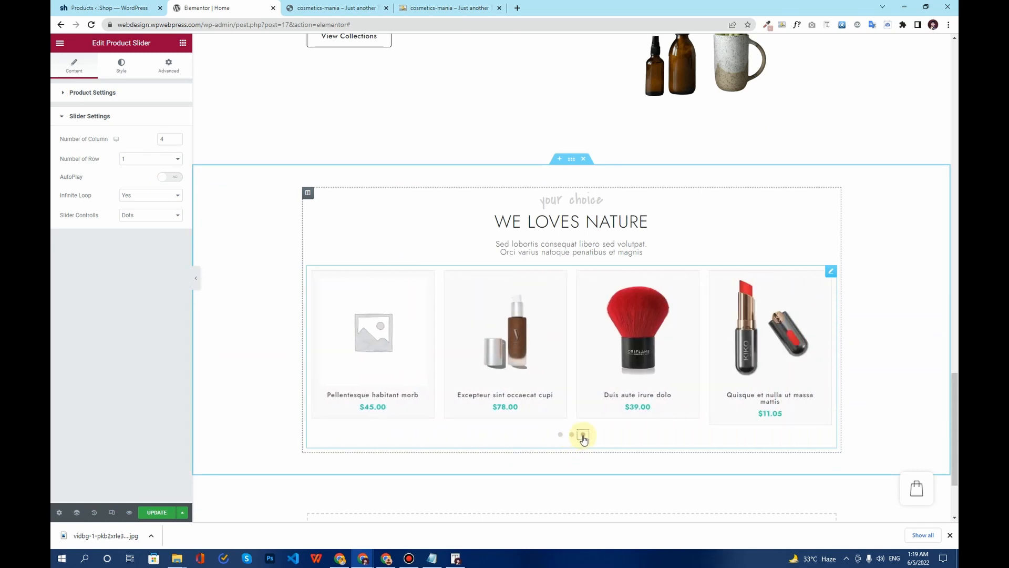
pyautogui.click(560, 438)
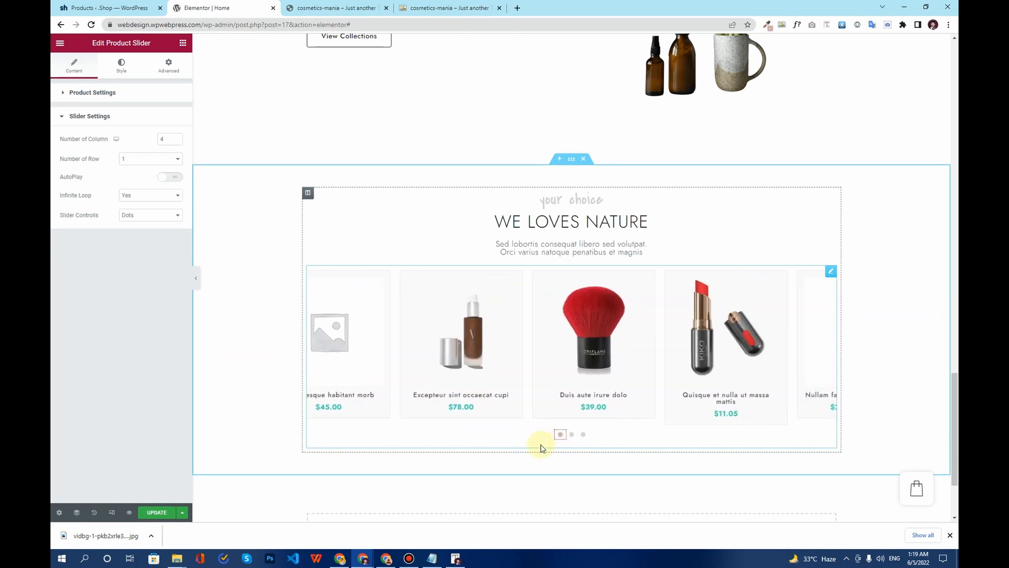
pyautogui.click(306, 7)
pyautogui.scroll(-2, 438, 348)
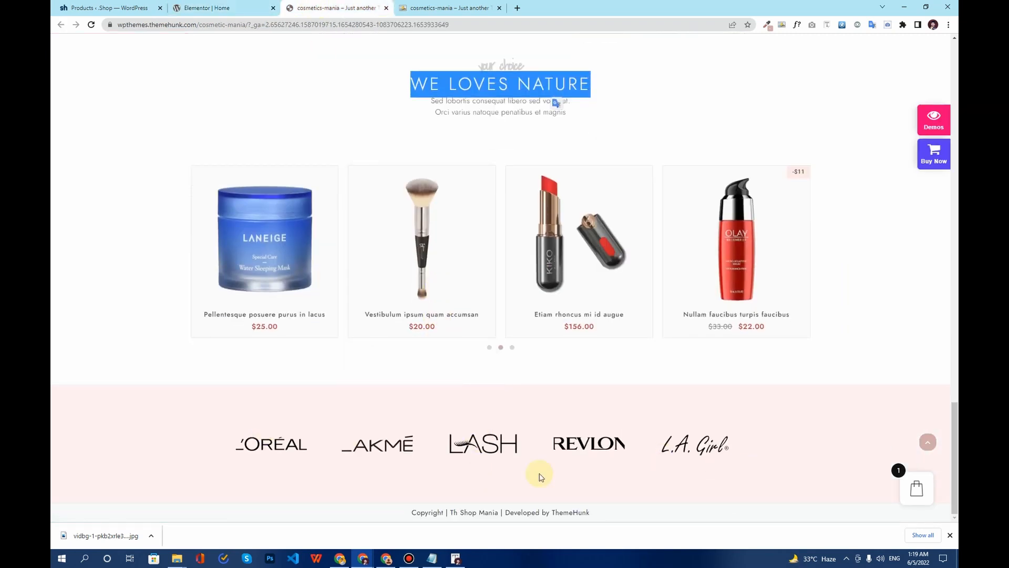
# Add a new single-column section below the We Loves Nature section.
pyautogui.click(243, 7)
pyautogui.scroll(-1, 466, 386)
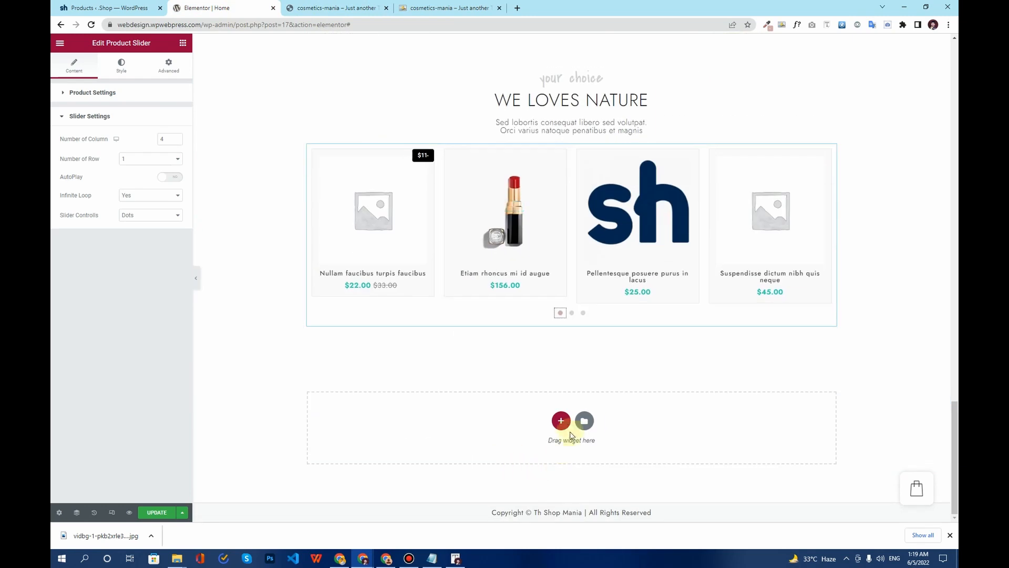
pyautogui.click(562, 424)
pyautogui.click(444, 444)
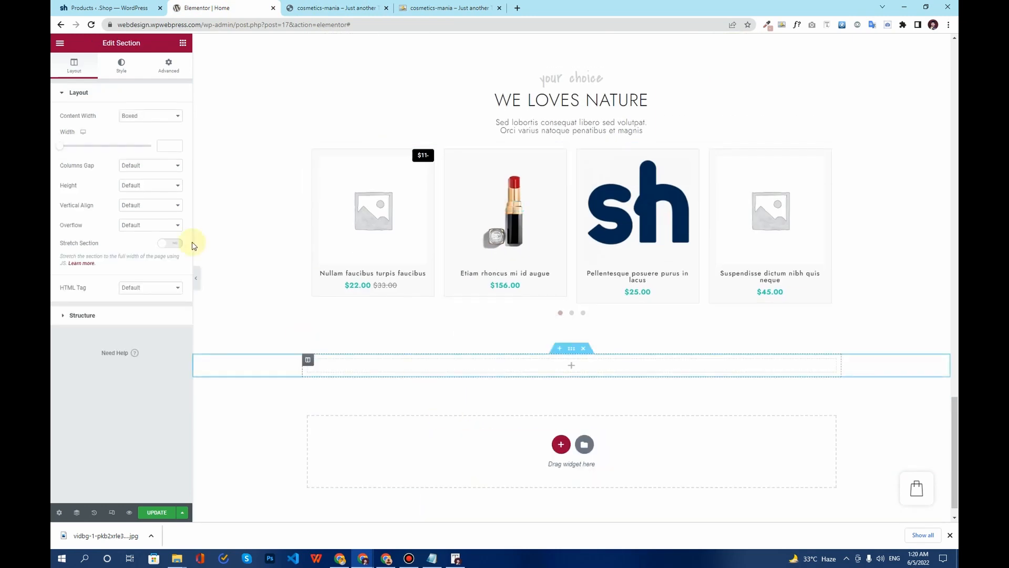
# Give the new section a Classic background using the global dusty pink color.
pyautogui.click(120, 64)
pyautogui.click(138, 136)
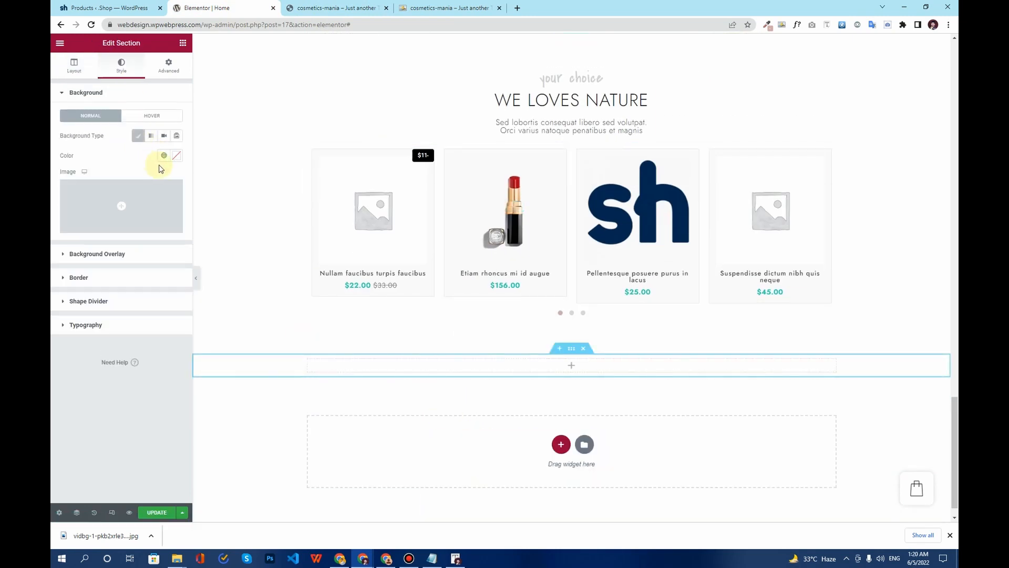
pyautogui.click(164, 156)
pyautogui.click(124, 199)
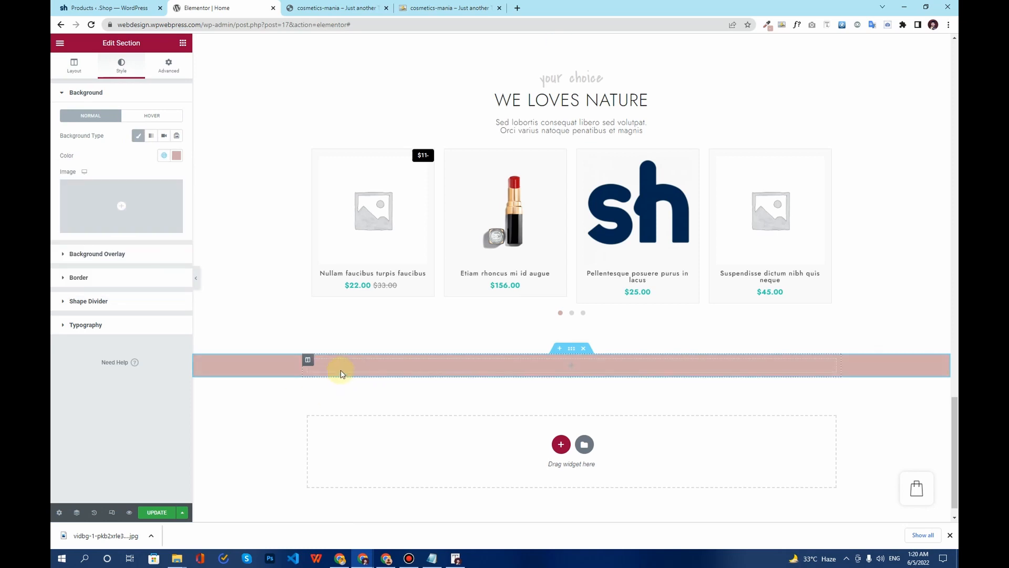
# Sample the background color of the demo's brand logo strip and apply that value, FFEFF0, as the new section's background color.
pyautogui.click(336, 8)
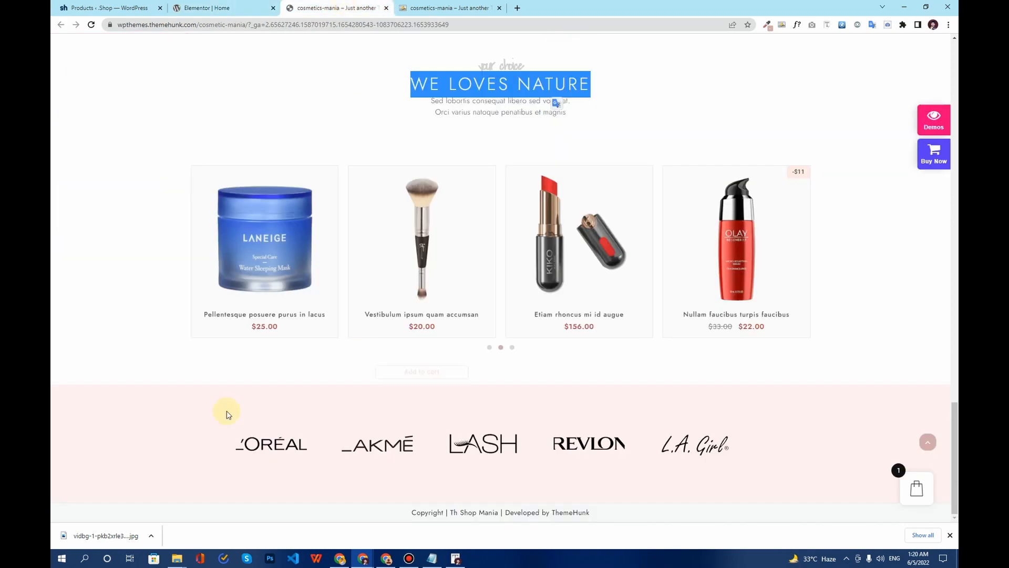
pyautogui.click(768, 24)
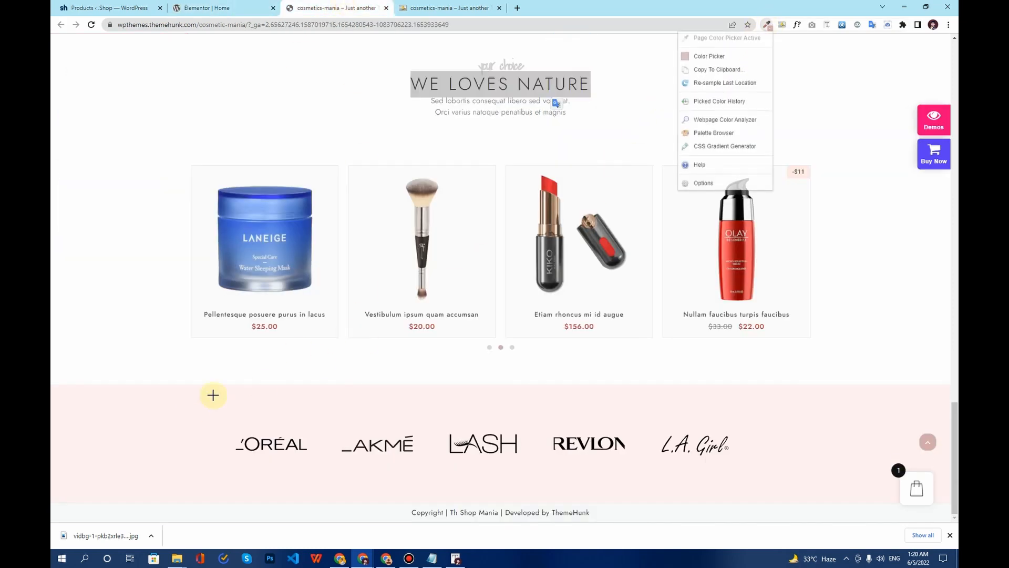
pyautogui.click(182, 450)
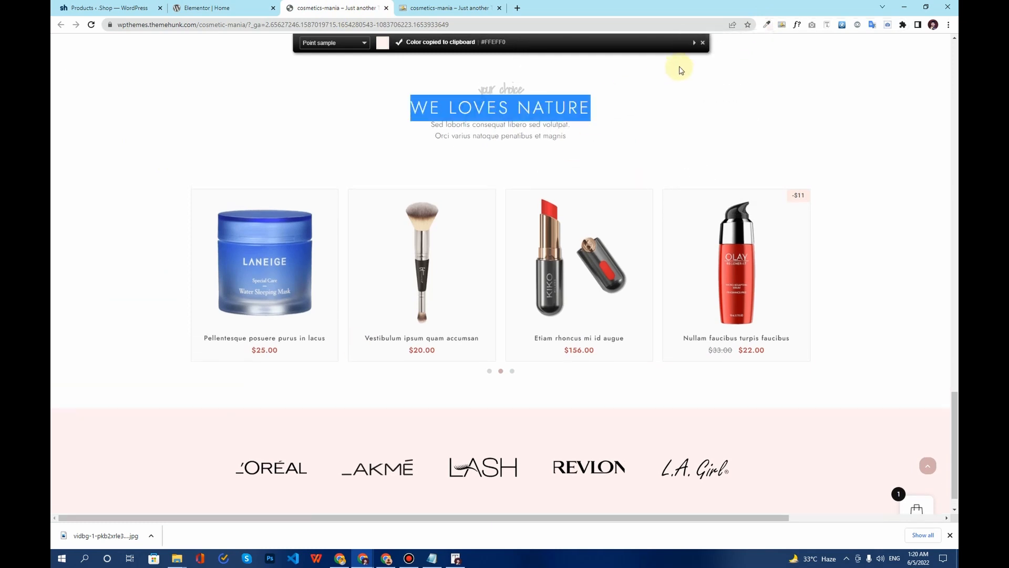
pyautogui.click(767, 24)
pyautogui.click(726, 70)
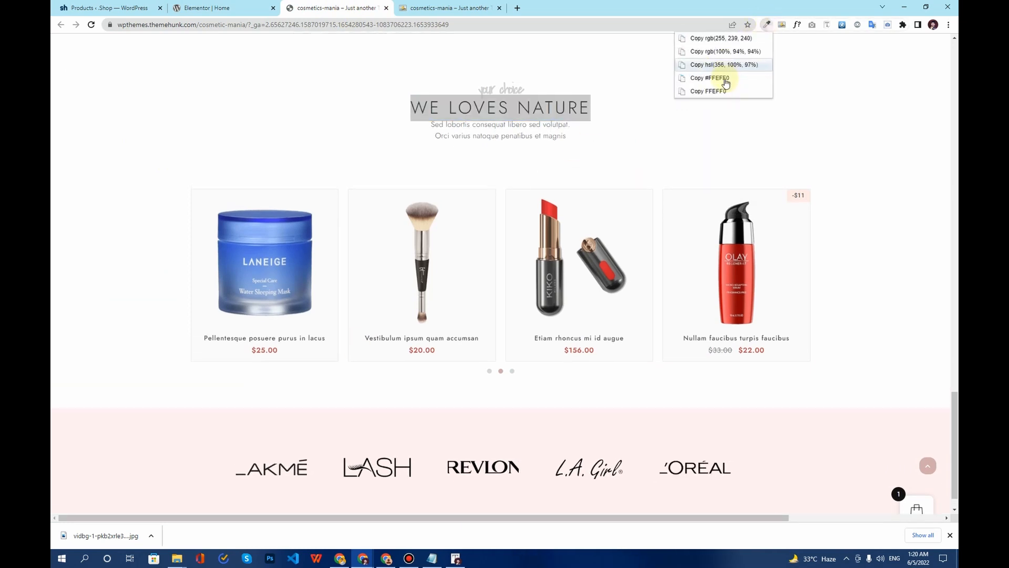
pyautogui.click(725, 91)
pyautogui.click(206, 8)
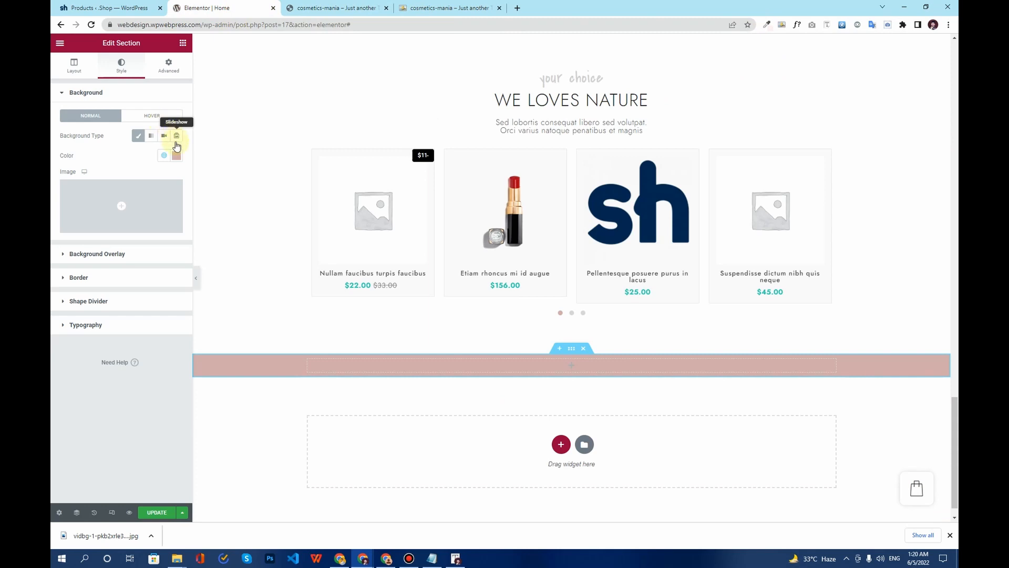
pyautogui.click(176, 157)
pyautogui.hotkey('ctrl', 'v')
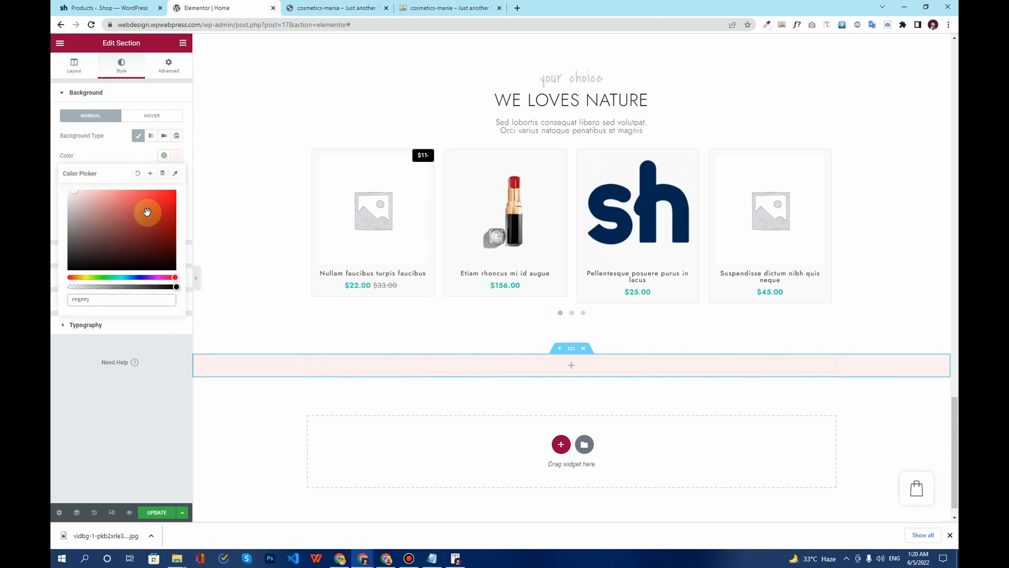
# Unlink the pink section's padding values and set the top and bottom padding to 3%.
pyautogui.click(180, 69)
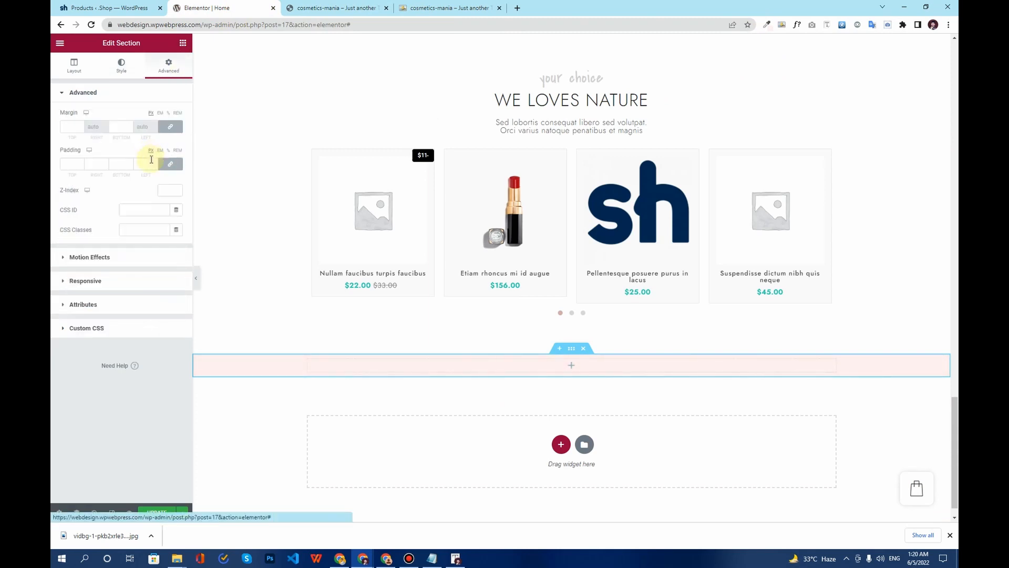
pyautogui.click(176, 164)
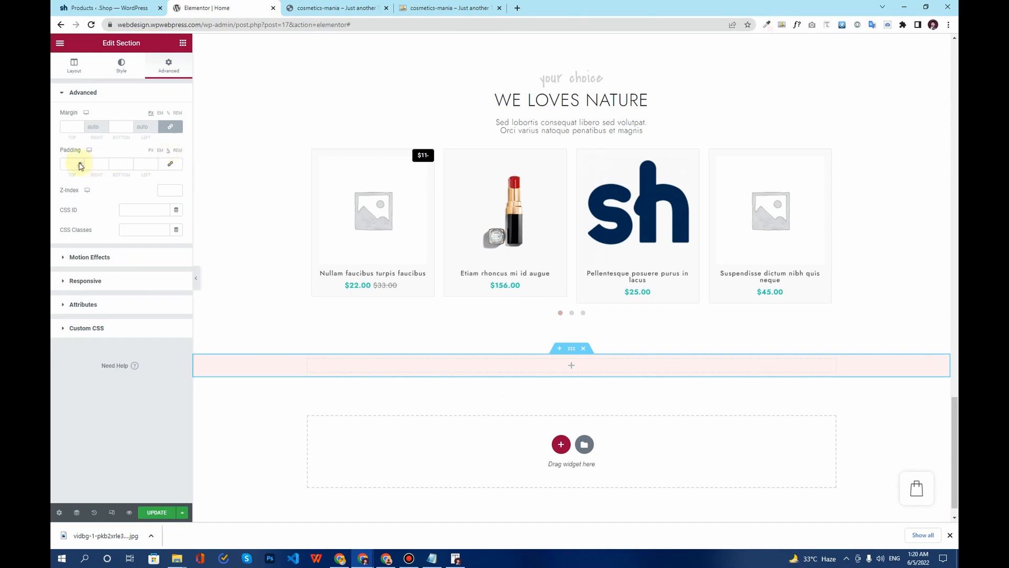
pyautogui.write('3')
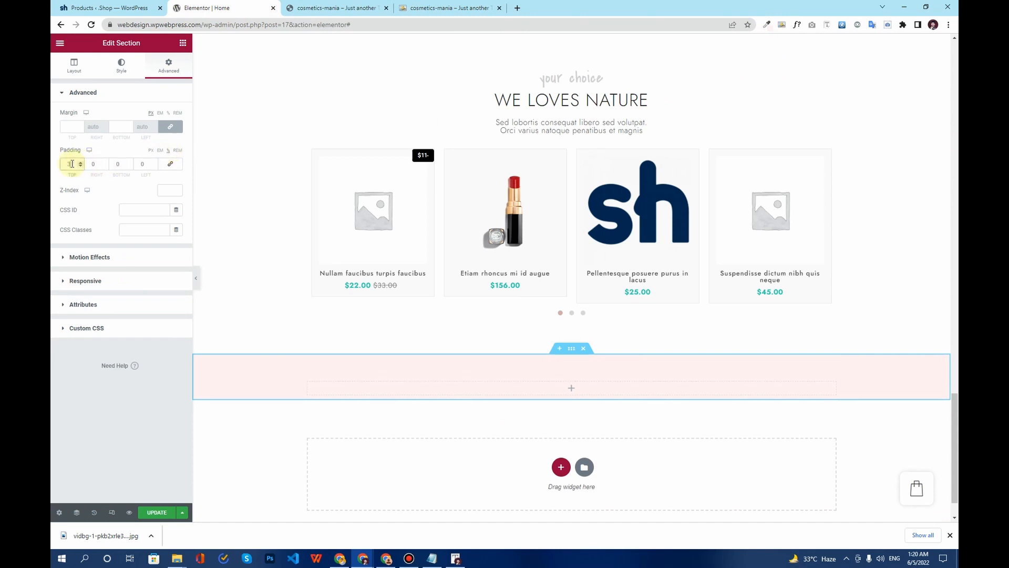
pyautogui.click(125, 165)
pyautogui.write('3')
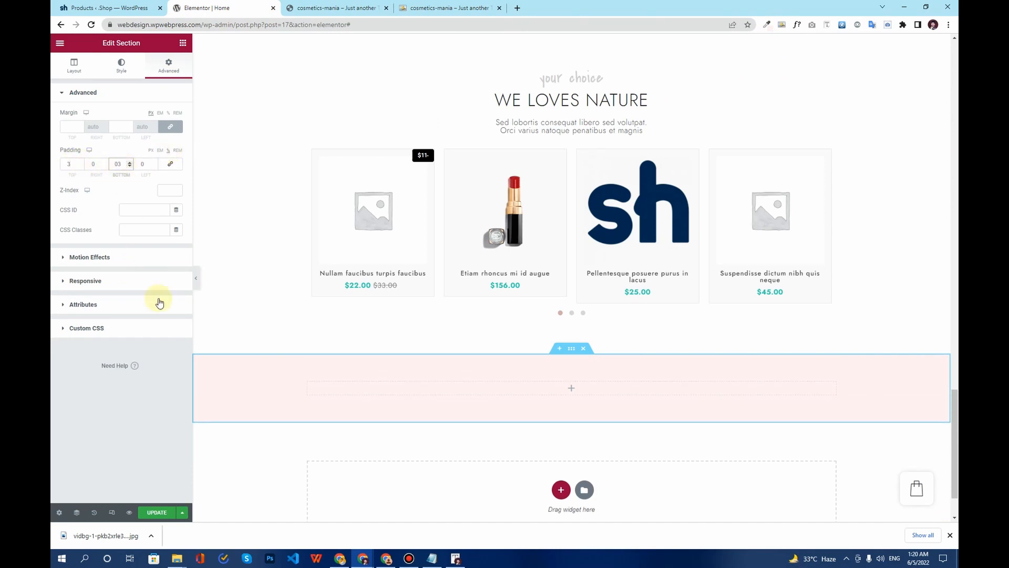
# Find the Image Carousel widget and place it in the pink section.
pyautogui.click(183, 42)
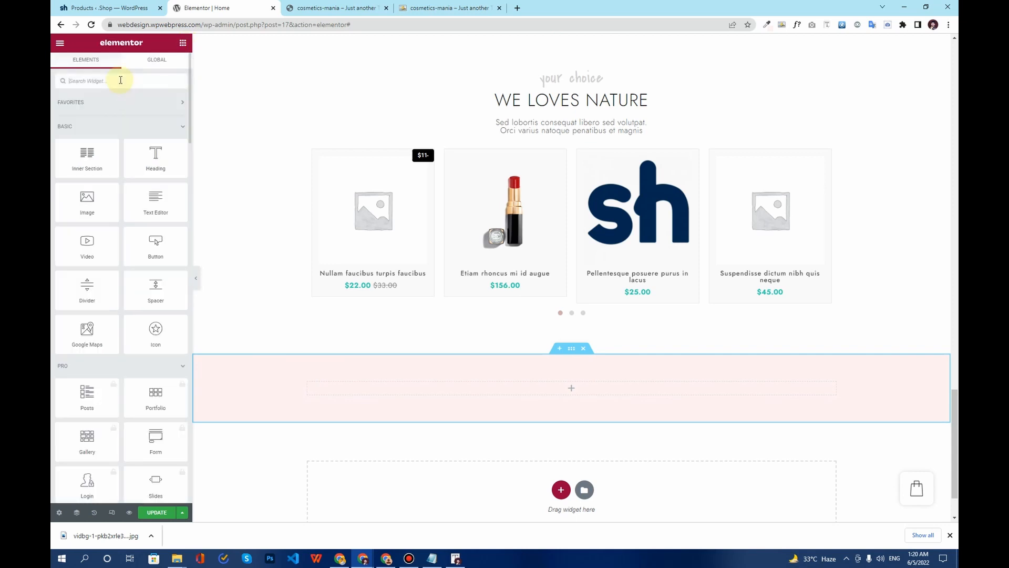
pyautogui.write('carou')
pyautogui.moveTo(93, 110); pyautogui.dragTo(440, 389)
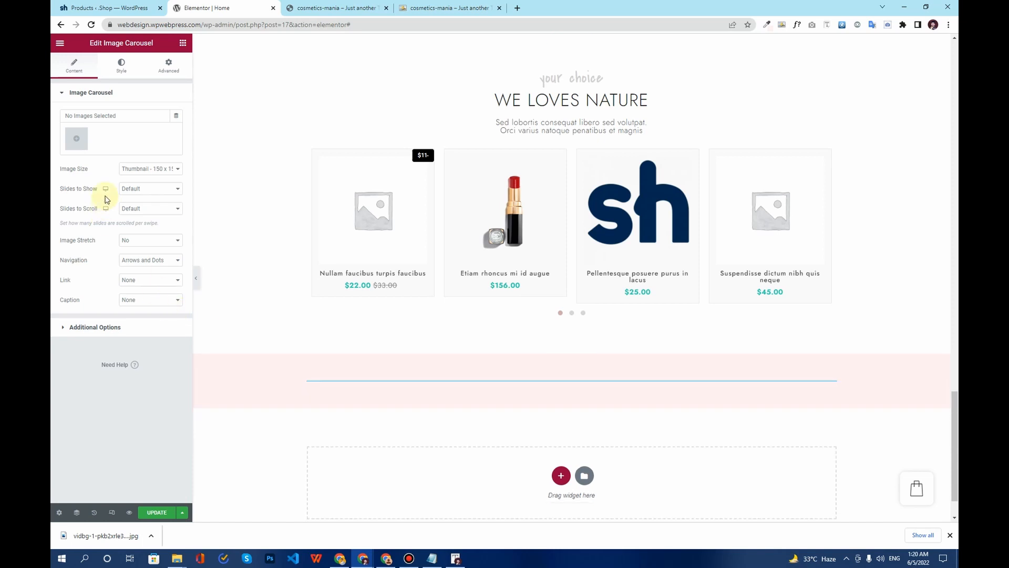
# Fill the carousel with a gallery of the L'Oréal, Lash, Lakmé, Revlon and L.A. Girl logos from the media library.
pyautogui.click(76, 139)
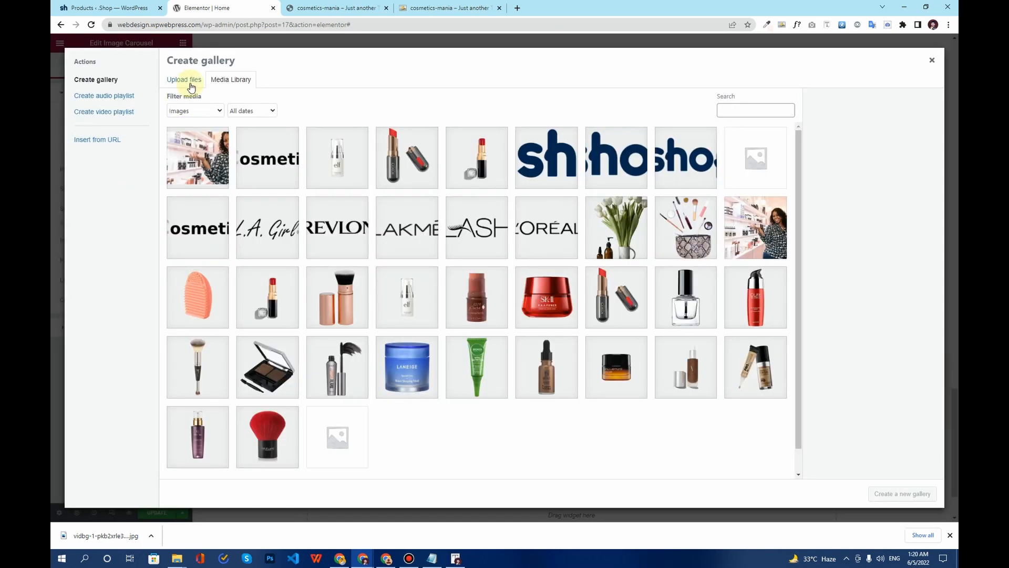
pyautogui.click(562, 256)
pyautogui.click(471, 235)
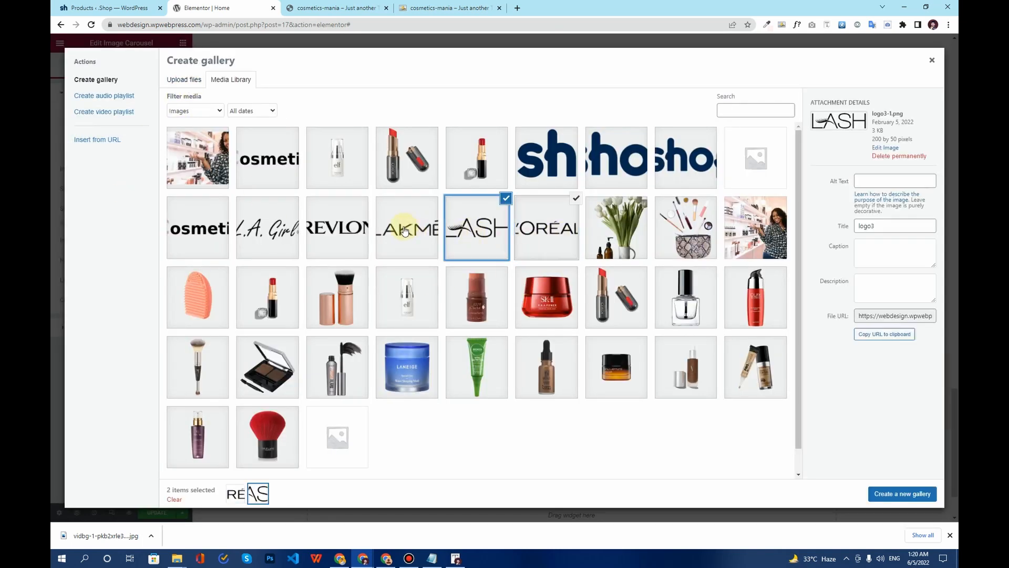
pyautogui.click(408, 231)
pyautogui.click(337, 231)
pyautogui.click(268, 232)
pyautogui.click(224, 233)
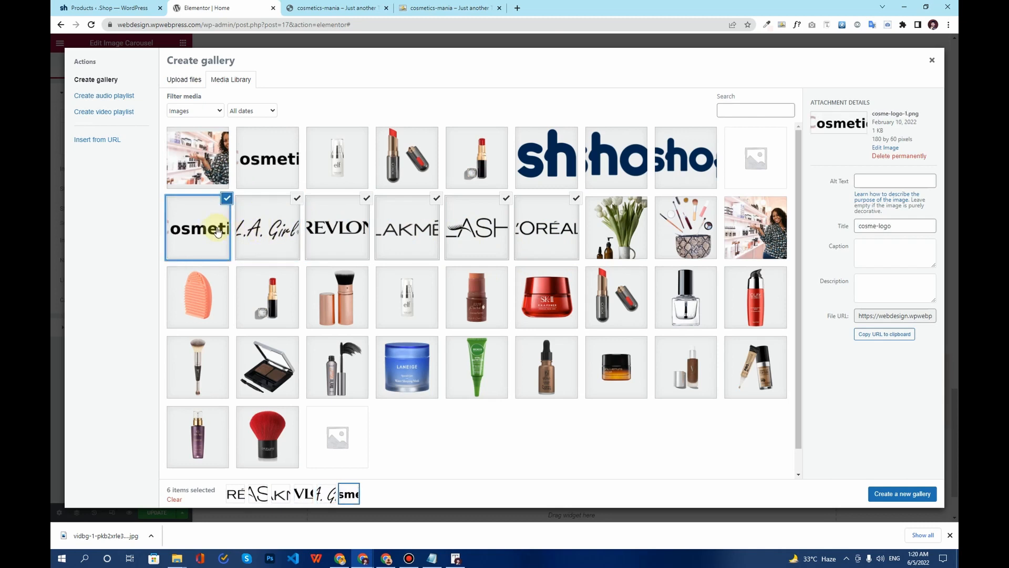
pyautogui.click(218, 231)
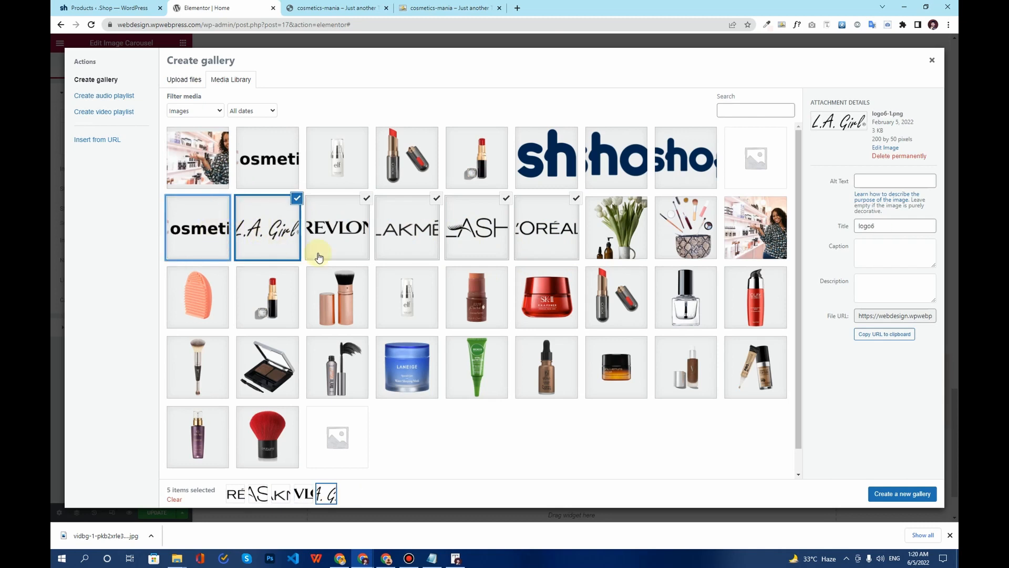
pyautogui.click(902, 492)
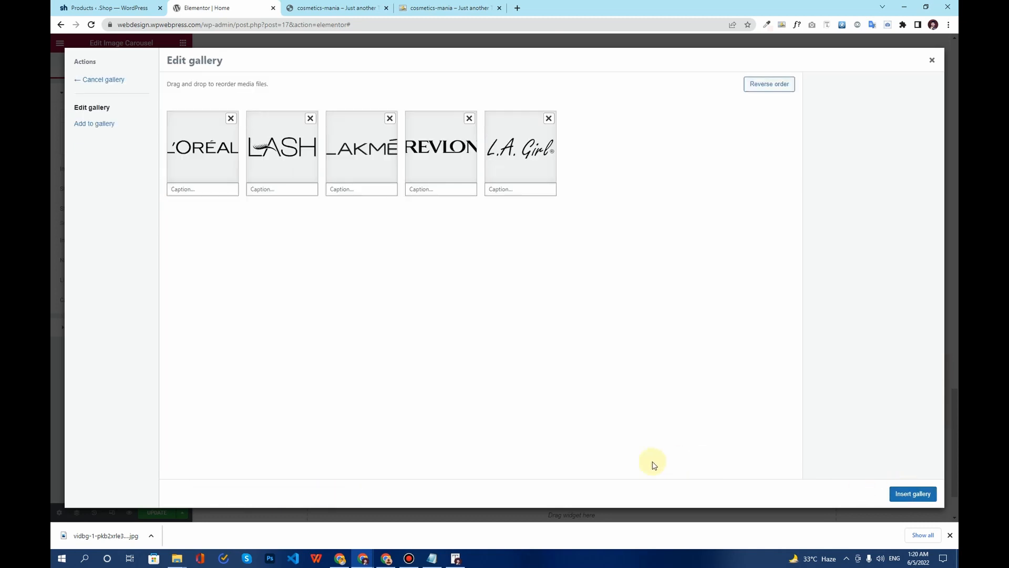
pyautogui.click(912, 494)
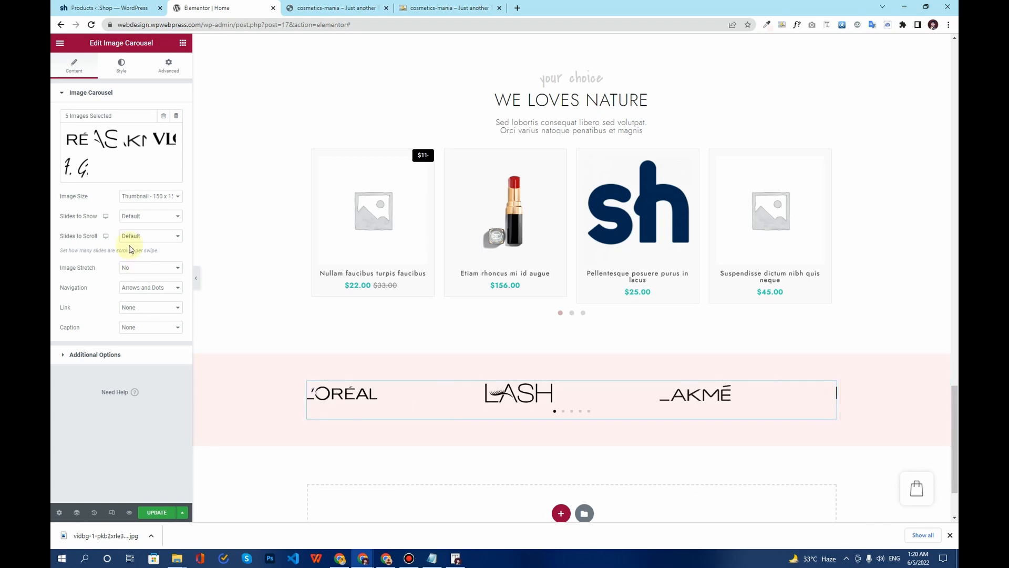
# Set the logo carousel's image size to Full and slides to show to 5, leaving slides to scroll at Default.
pyautogui.click(155, 196)
pyautogui.click(139, 315)
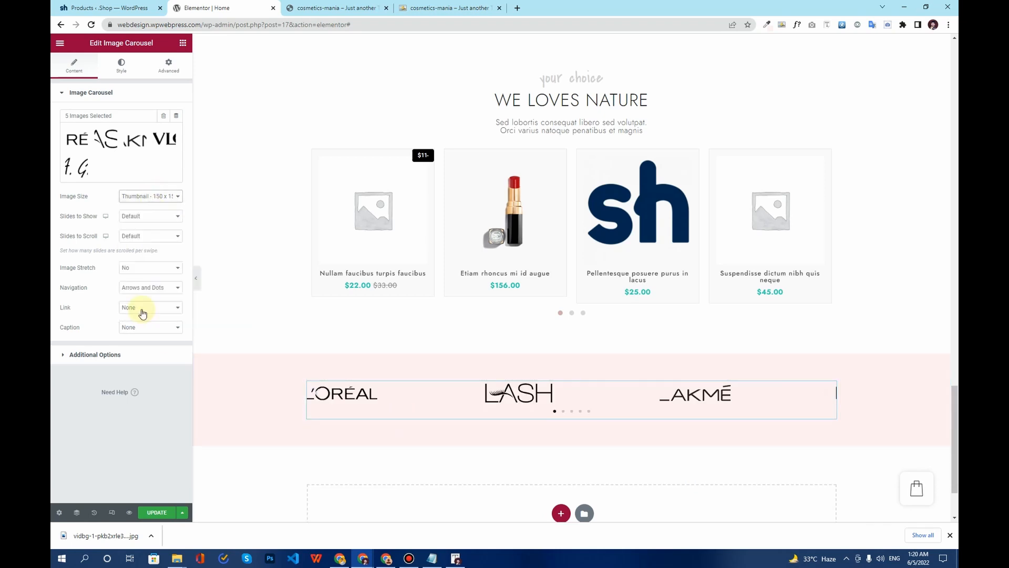
pyautogui.click(151, 220)
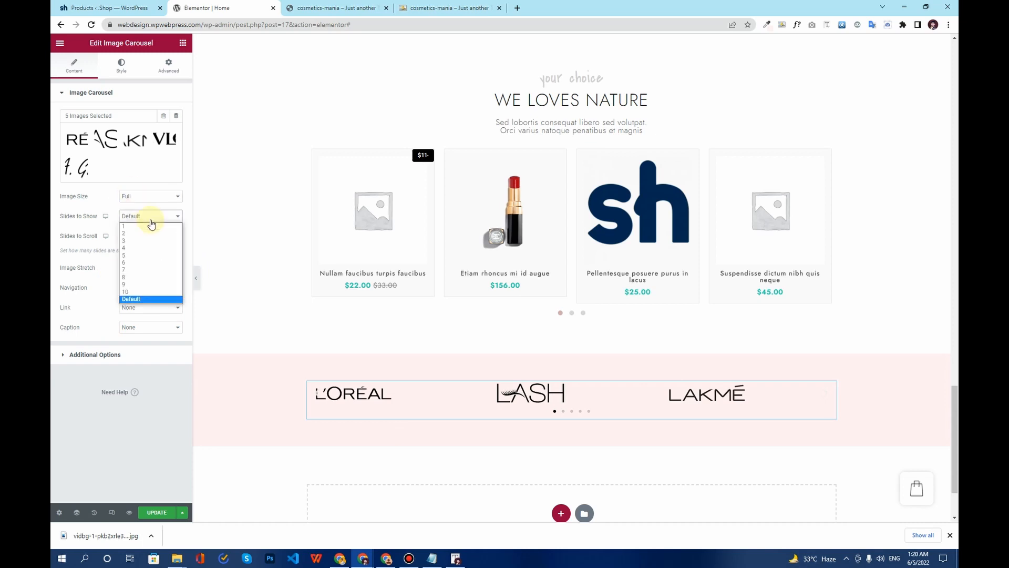
pyautogui.click(145, 255)
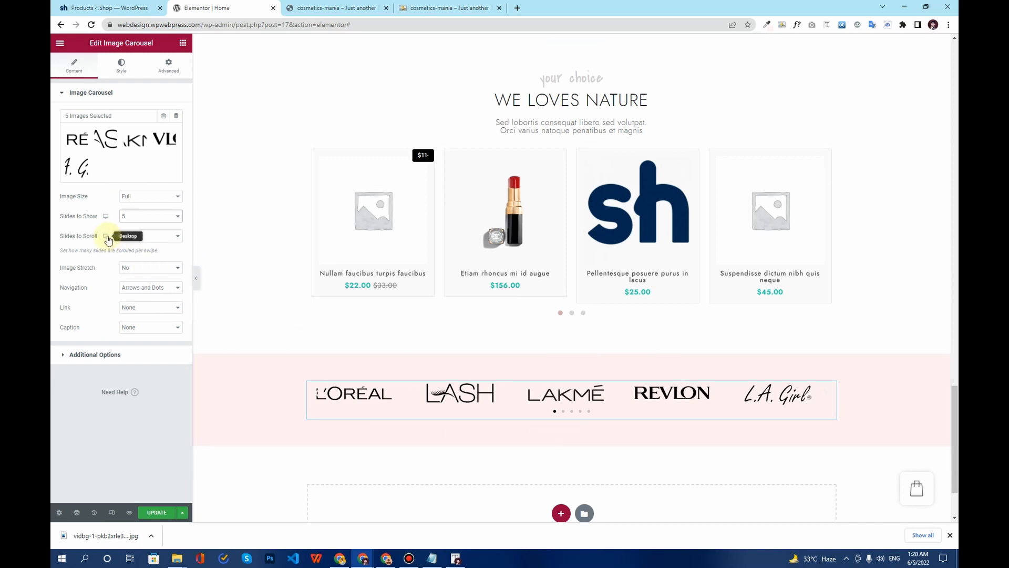
pyautogui.click(159, 241)
pyautogui.click(160, 243)
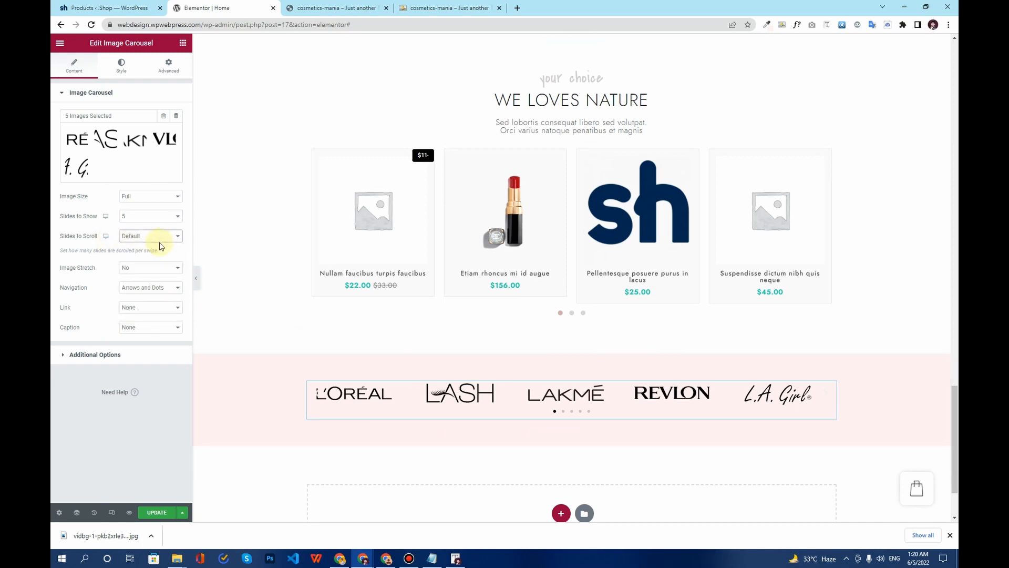
# Set the logo carousel's navigation to Dots and enable Lazyload, leaving Autoplay at Yes.
pyautogui.click(154, 288)
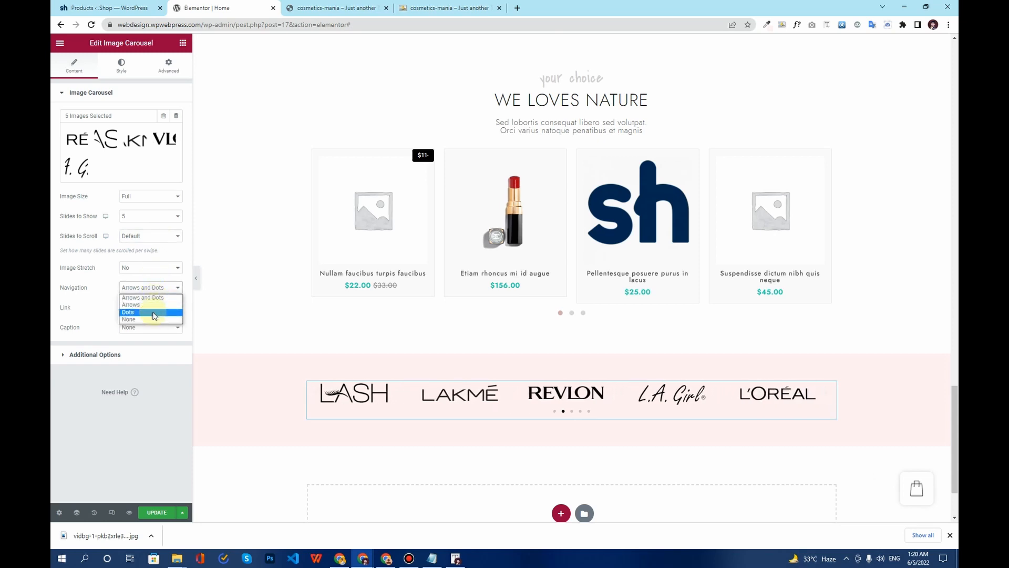
pyautogui.click(154, 313)
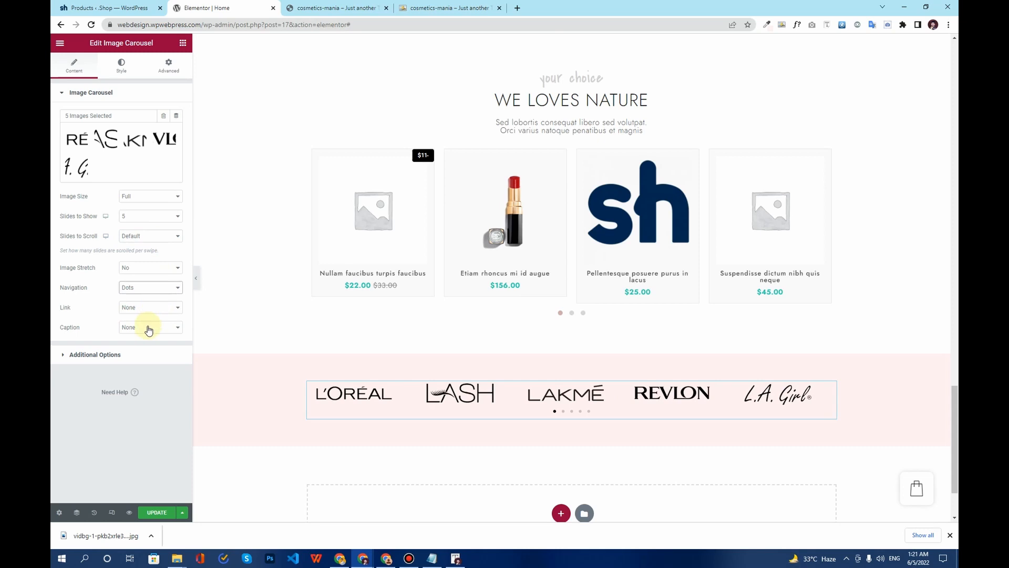
pyautogui.click(135, 358)
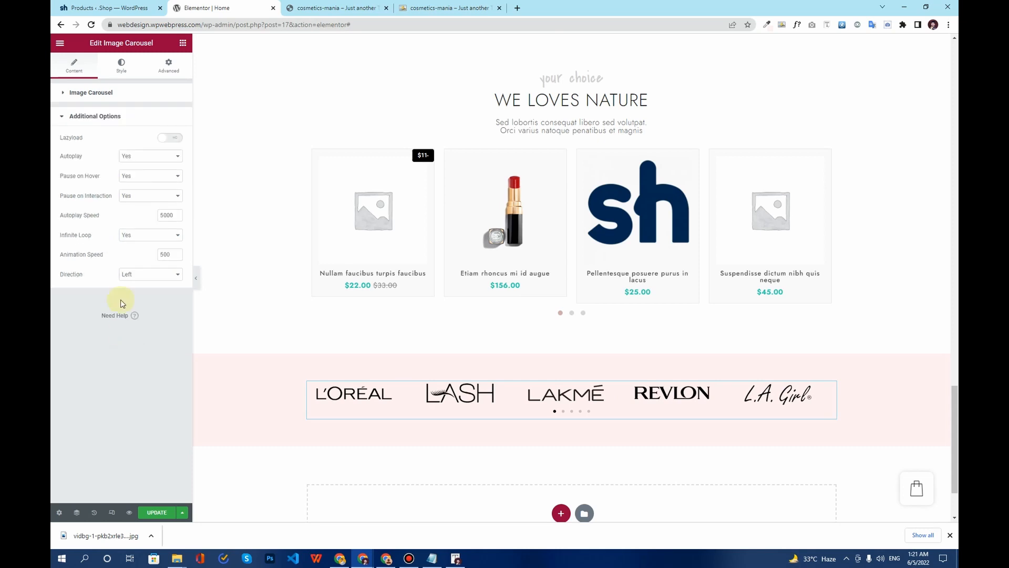
pyautogui.click(169, 138)
pyautogui.click(153, 164)
pyautogui.click(152, 164)
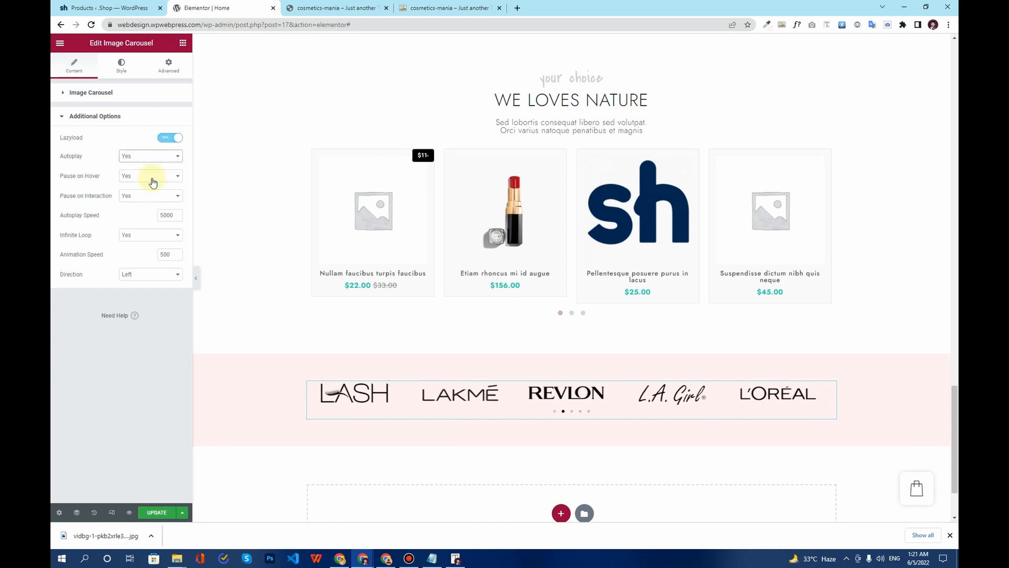
# Set the logo carousel's Pause on Hover and Pause on Interaction to No and its autoplay speed to 4000.
pyautogui.click(153, 182)
pyautogui.click(152, 194)
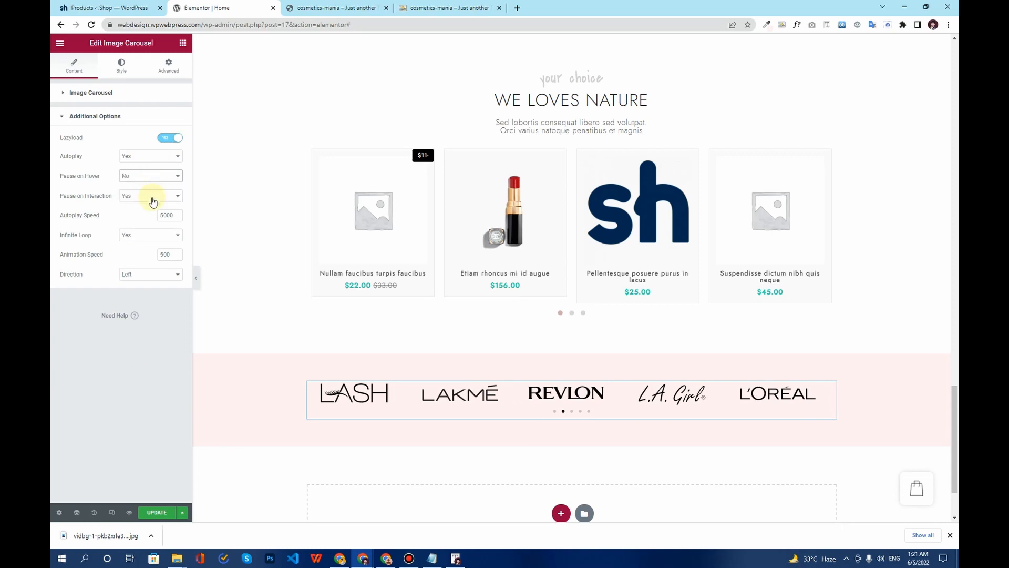
pyautogui.click(153, 198)
pyautogui.click(154, 213)
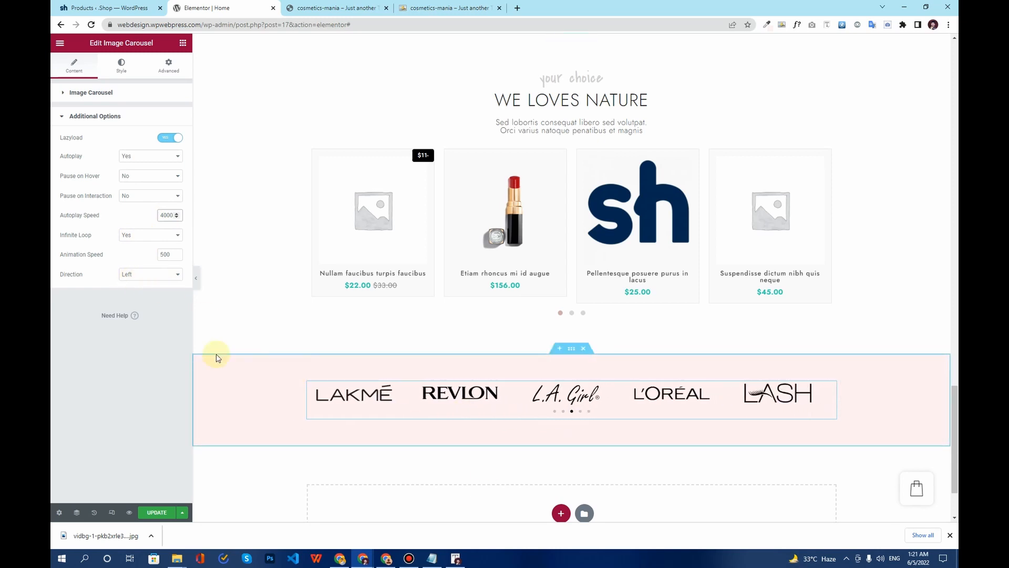
# Set the pink logo section's top and bottom padding to 5% and update the page.
pyautogui.click(574, 351)
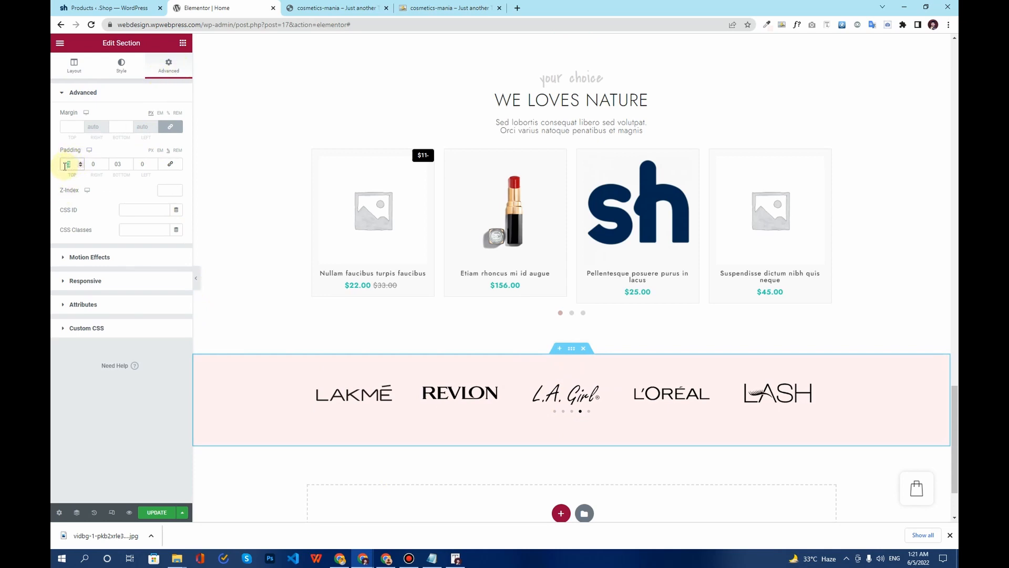
pyautogui.write('5')
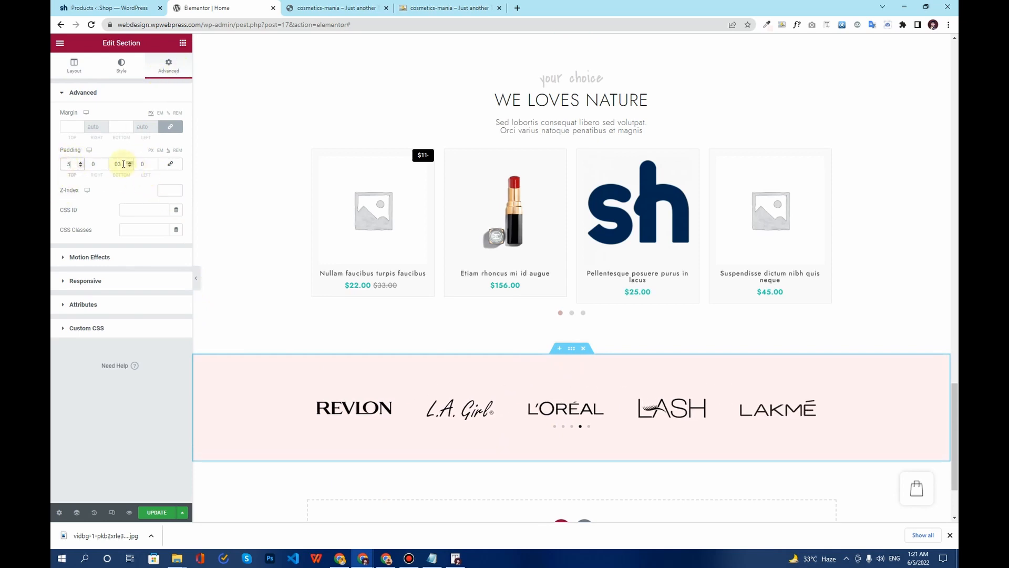
pyautogui.write('5')
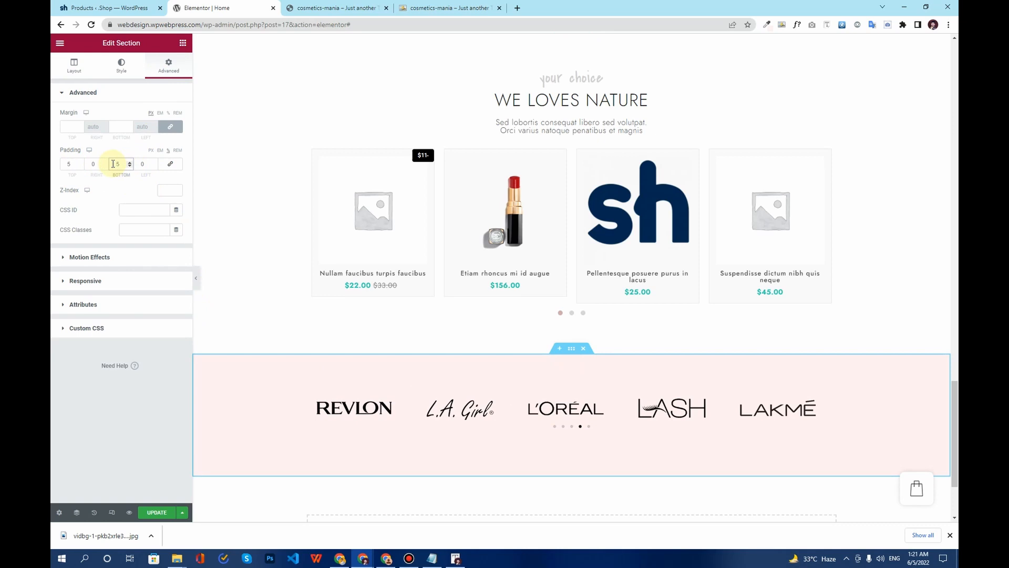
pyautogui.click(156, 512)
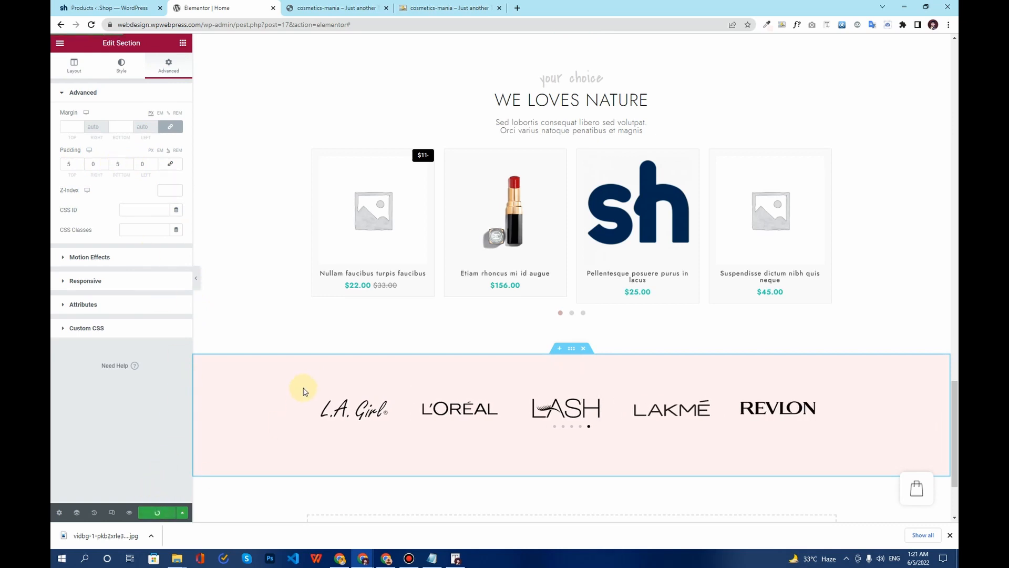
# Preview the home page and check the spacing of its sections down to the brand logo carousel.
pyautogui.scroll(-2, 303, 391)
pyautogui.scroll(10, 302, 390)
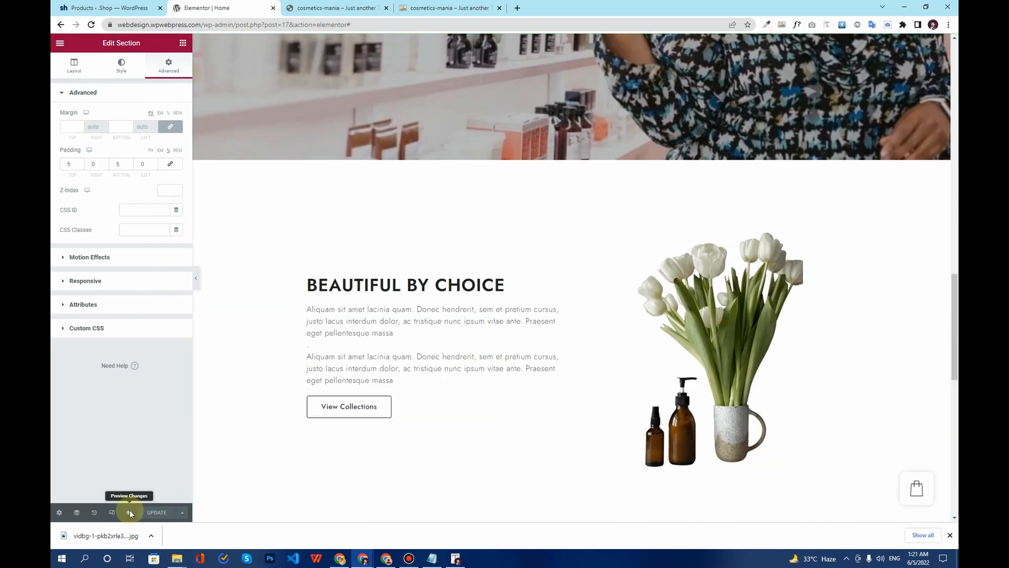
pyautogui.click(129, 512)
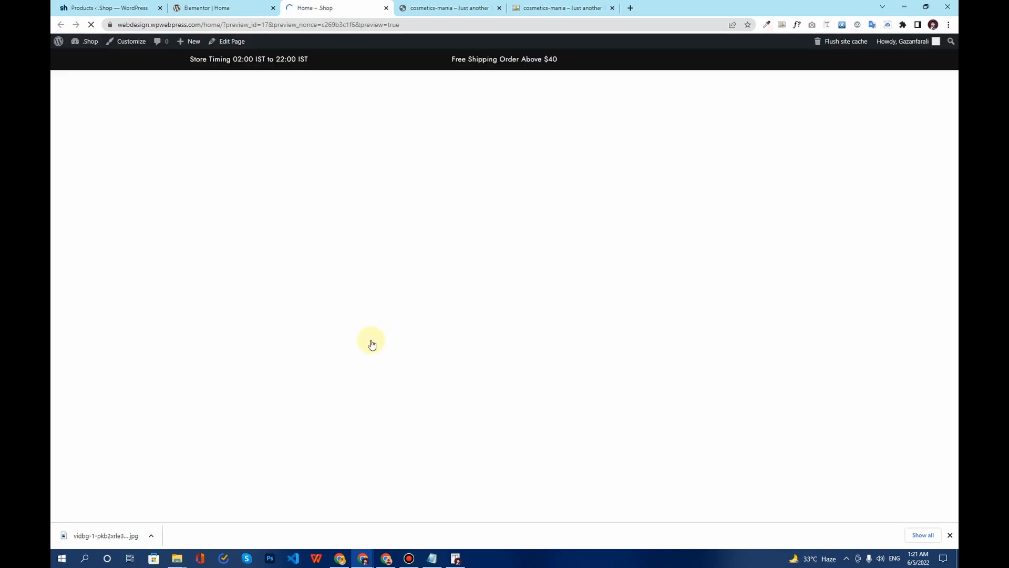
pyautogui.scroll(-10, 410, 289)
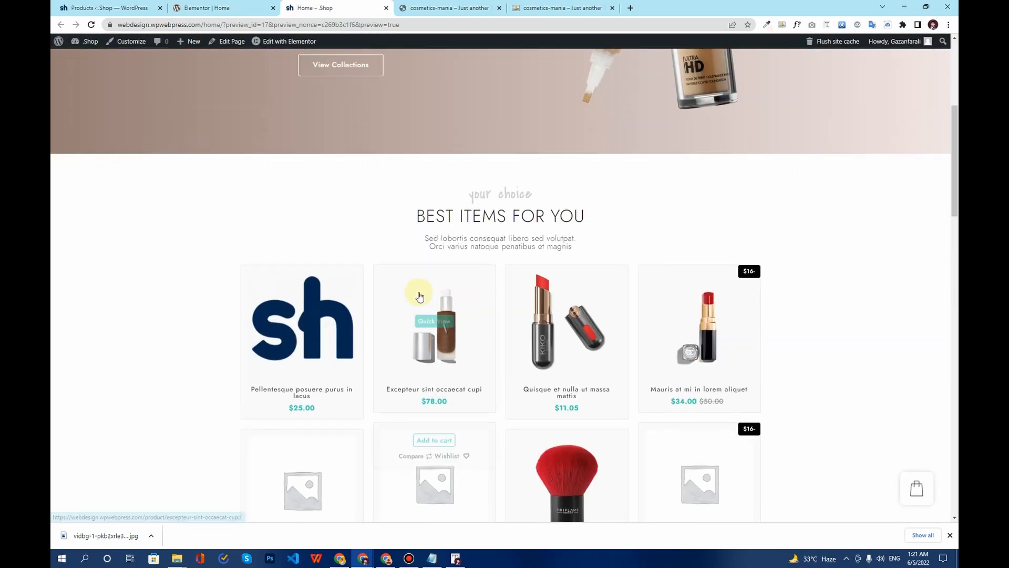
pyautogui.scroll(-12, 419, 296)
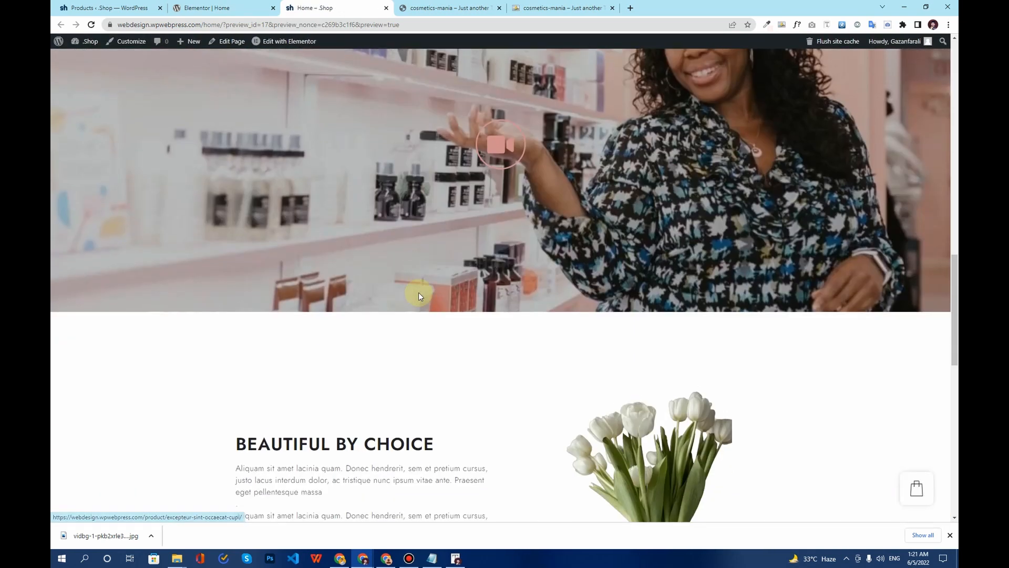
pyautogui.scroll(-5, 419, 296)
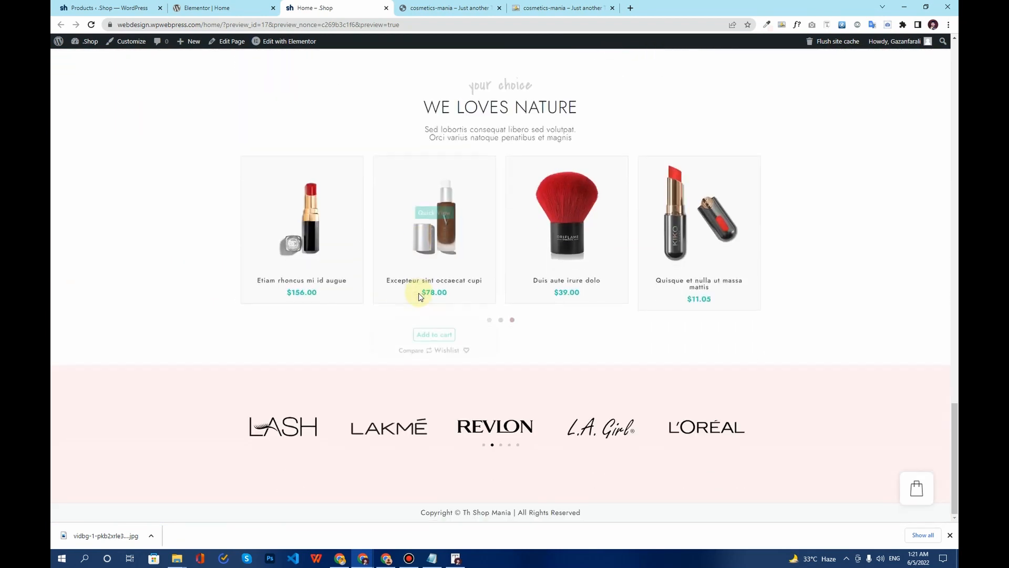
pyautogui.scroll(4, 418, 292)
pyautogui.scroll(10, 419, 279)
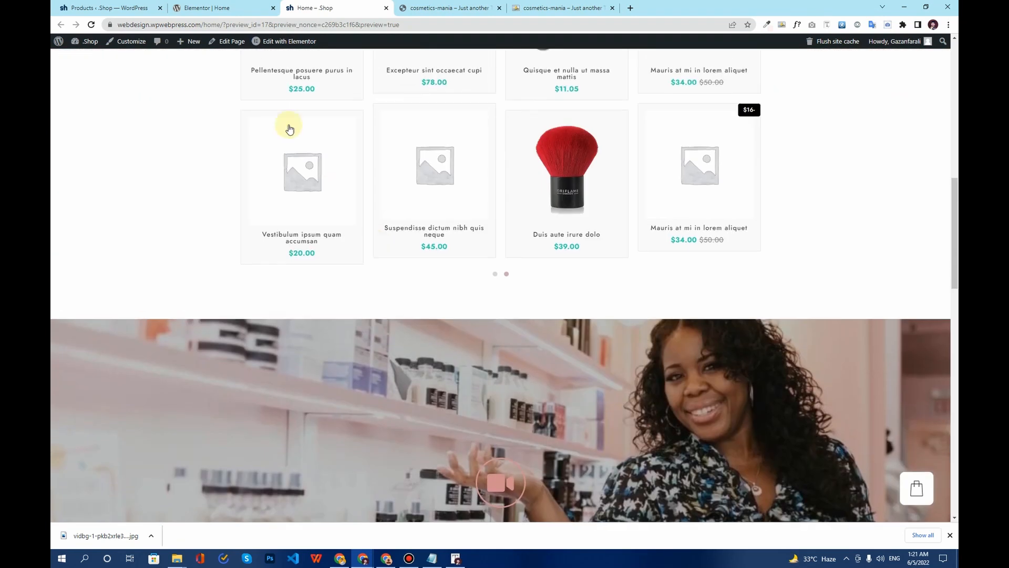
# Return to the Elementor editor and set the Beautiful by Choice section's top and bottom padding to 0.
pyautogui.click(226, 8)
pyautogui.scroll(2, 421, 316)
pyautogui.scroll(-2, 494, 305)
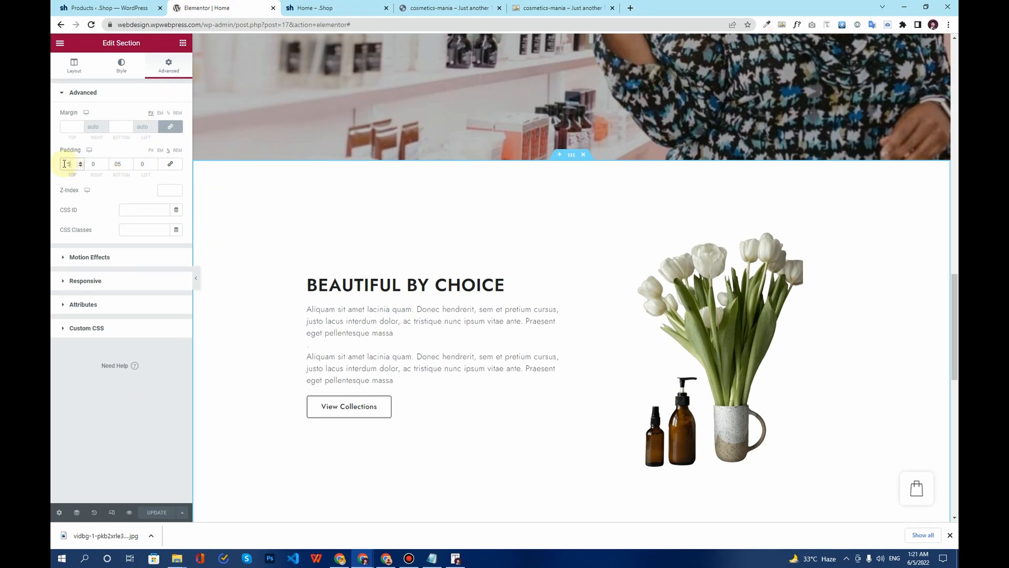
pyautogui.write('00')
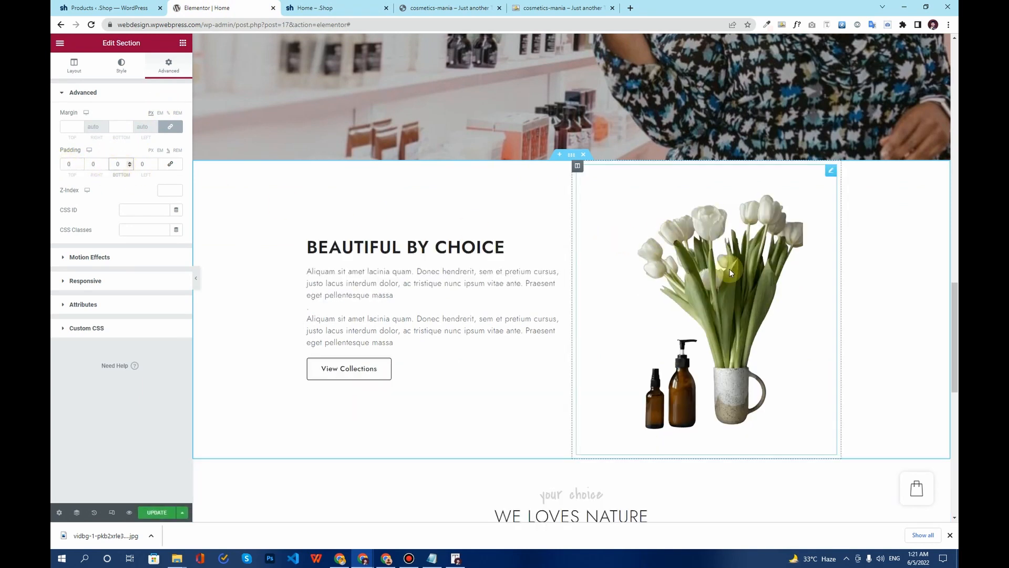
# Set the We Loves Nature section's bottom padding to 5% and update the page.
pyautogui.scroll(-4, 523, 333)
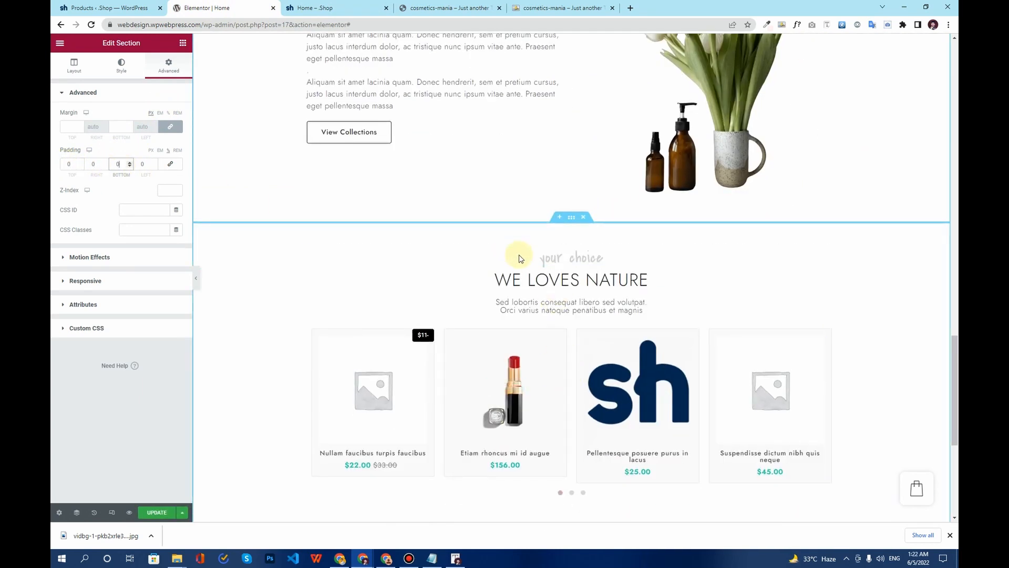
pyautogui.scroll(-4, 537, 288)
pyautogui.scroll(2, 539, 263)
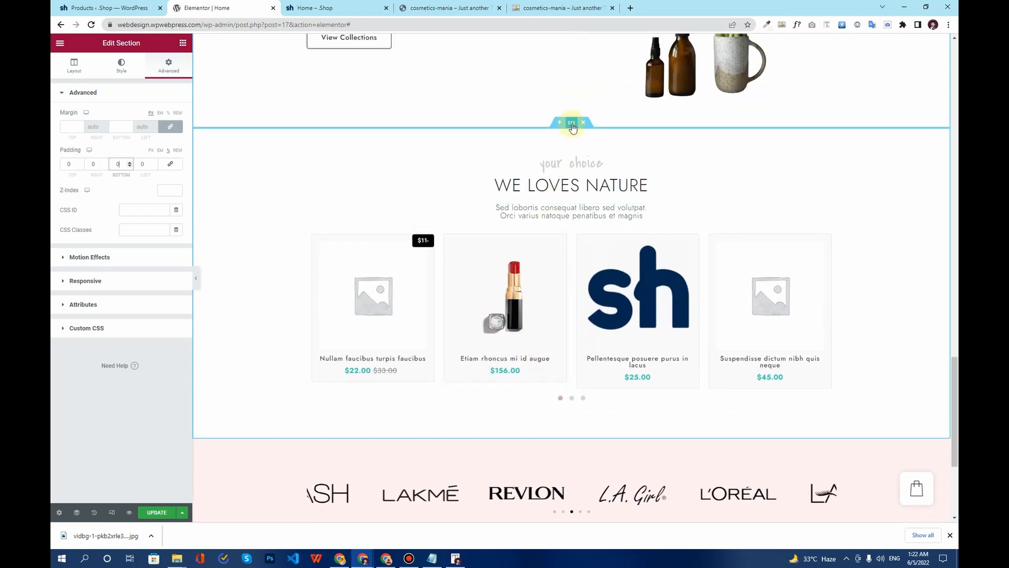
pyautogui.click(571, 122)
pyautogui.click(169, 65)
pyautogui.doubleClick(127, 163)
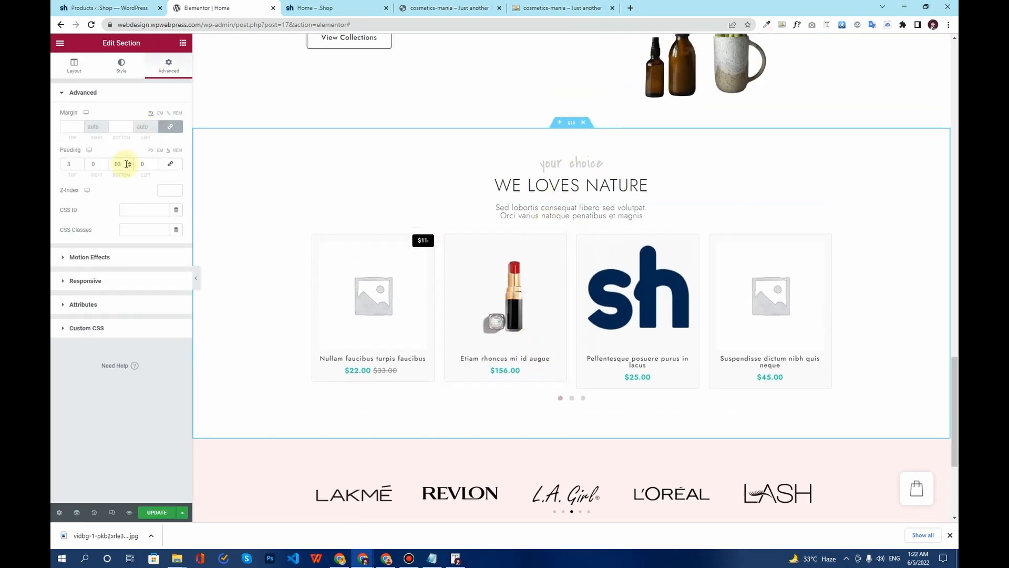
pyautogui.write('5')
pyautogui.click(164, 512)
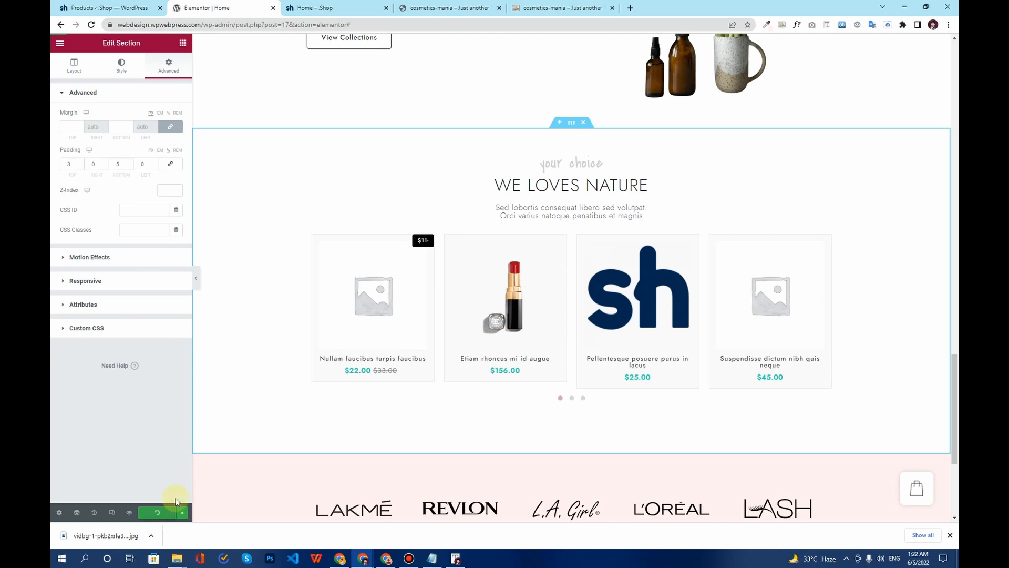
# Refresh the home page preview and review the whole page from the Skin Care banner to the brand logos.
pyautogui.scroll(-4, 293, 320)
pyautogui.scroll(5, 356, 53)
pyautogui.click(310, 7)
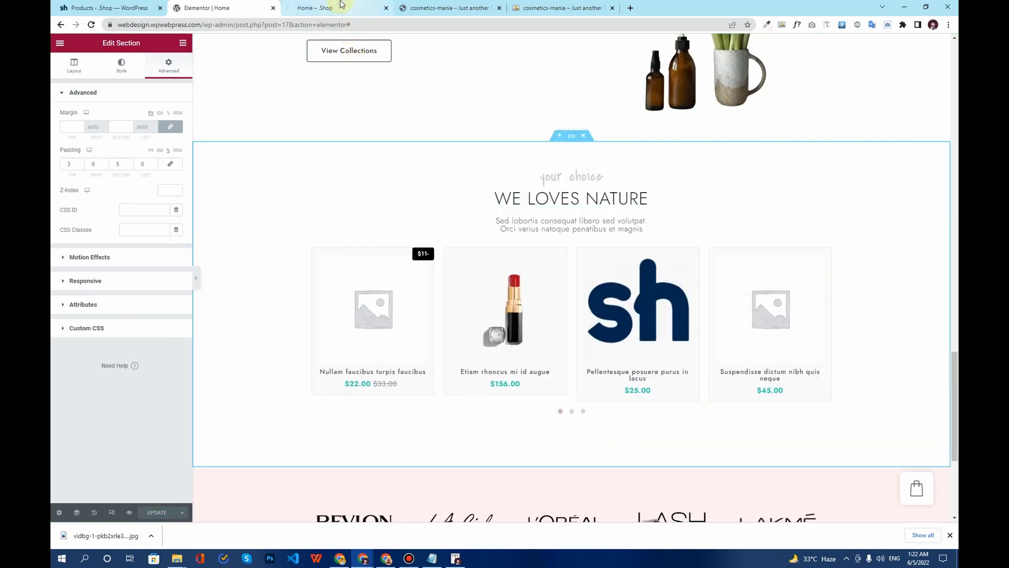
pyautogui.press('F5')
pyautogui.scroll(-15, 284, 295)
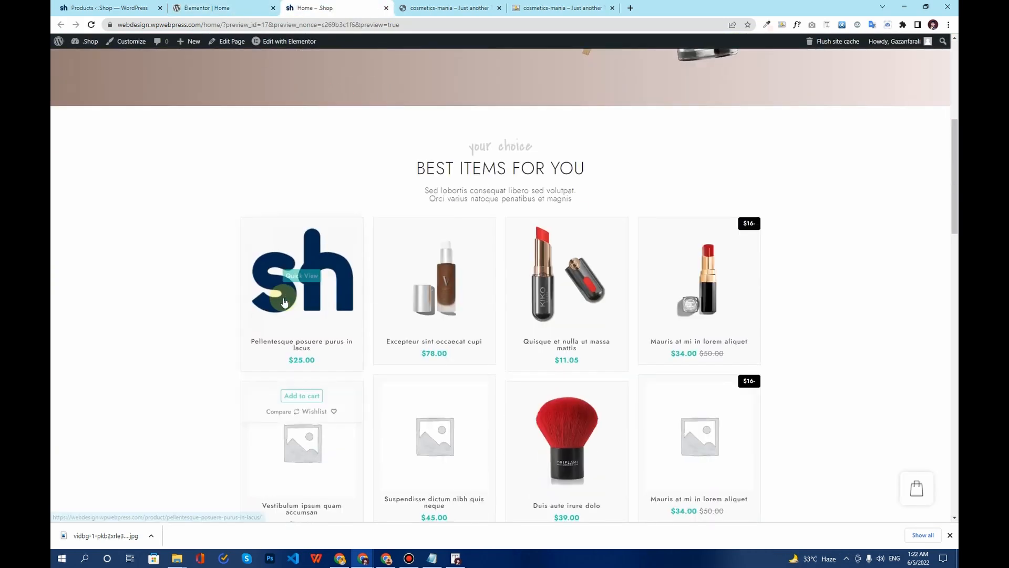
pyautogui.scroll(-5, 283, 305)
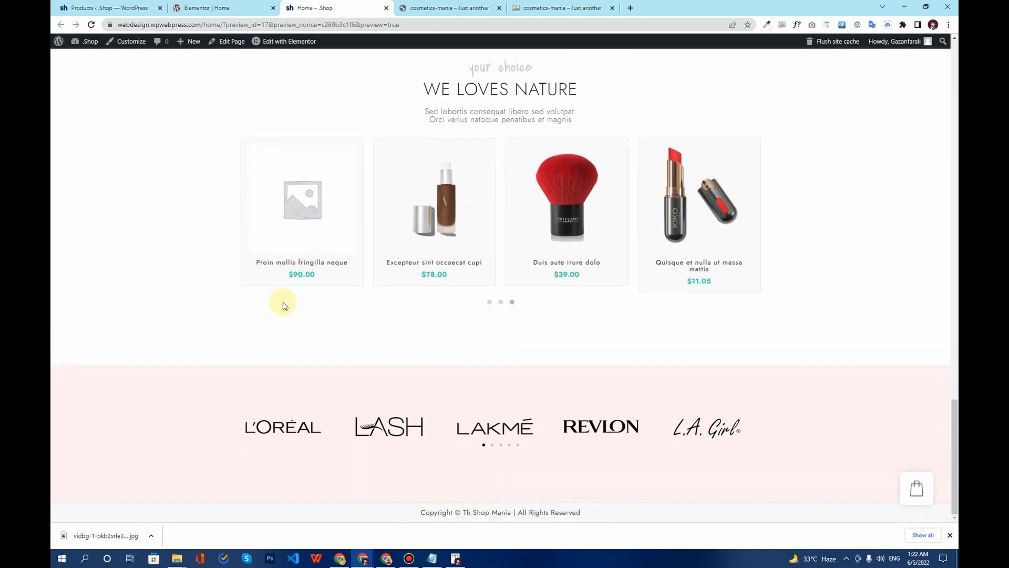
pyautogui.scroll(20, 283, 306)
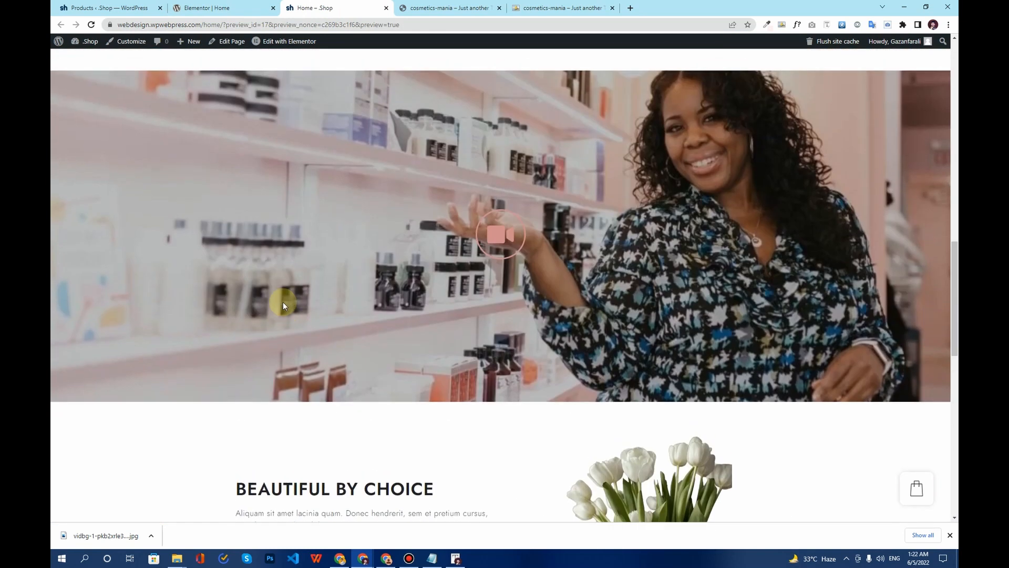
pyautogui.scroll(6, 283, 306)
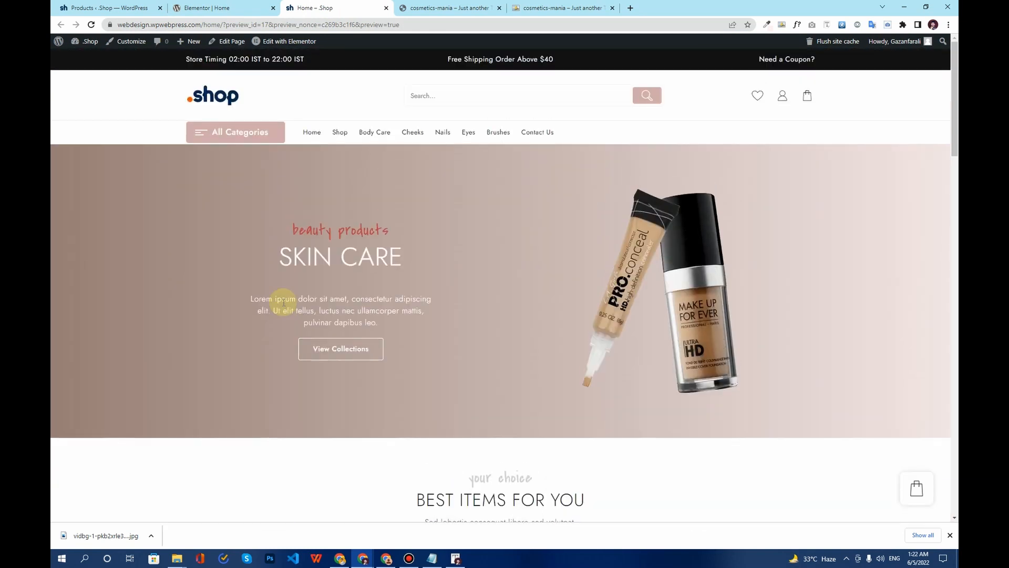
pyautogui.scroll(-9, 283, 305)
pyautogui.scroll(-10, 282, 306)
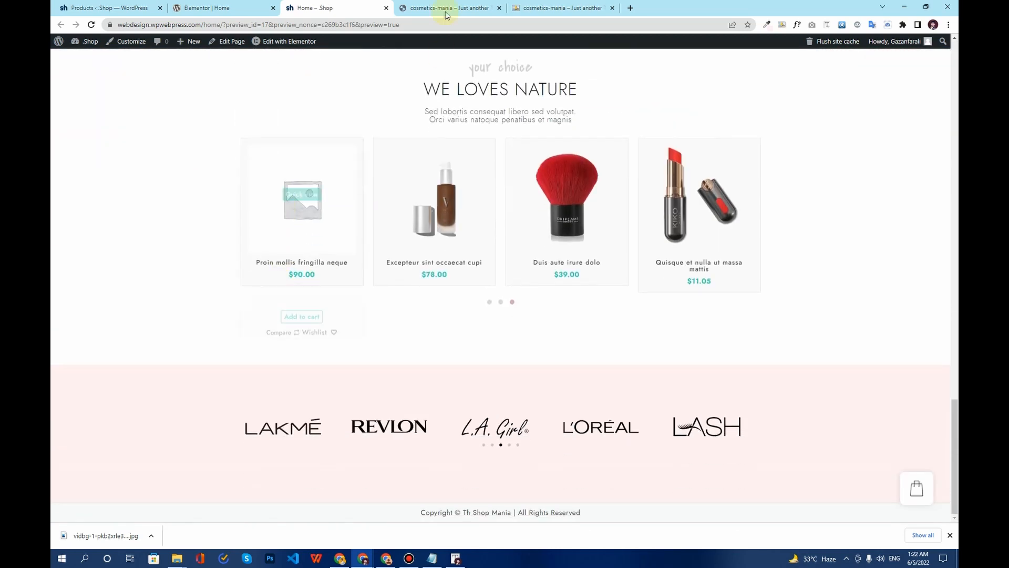
# Compare the result with the cosmetics-mania demo page's product and brand logo sections.
pyautogui.click(446, 11)
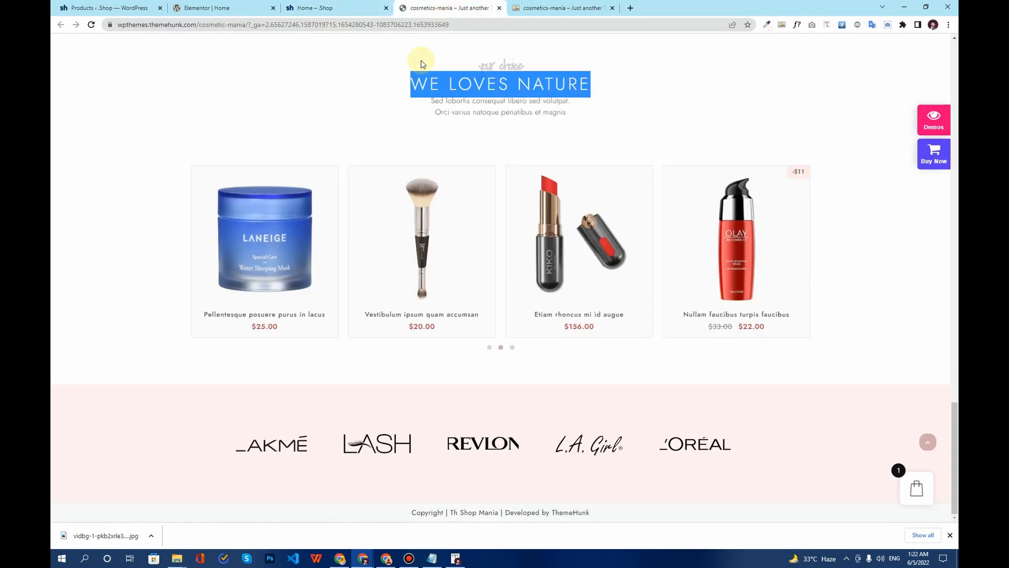
pyautogui.scroll(5, 339, 355)
pyautogui.scroll(12, 342, 357)
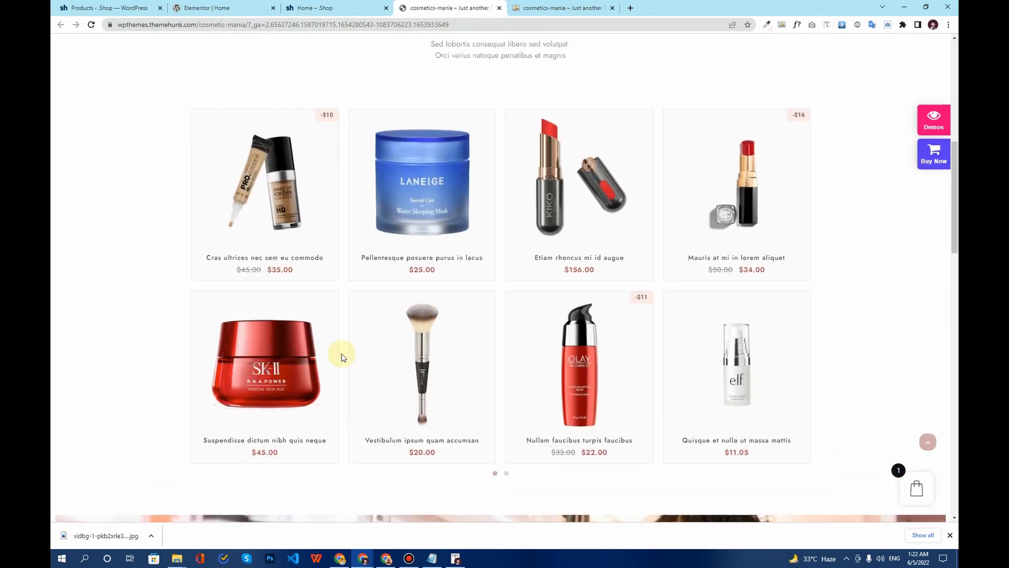
pyautogui.click(331, 9)
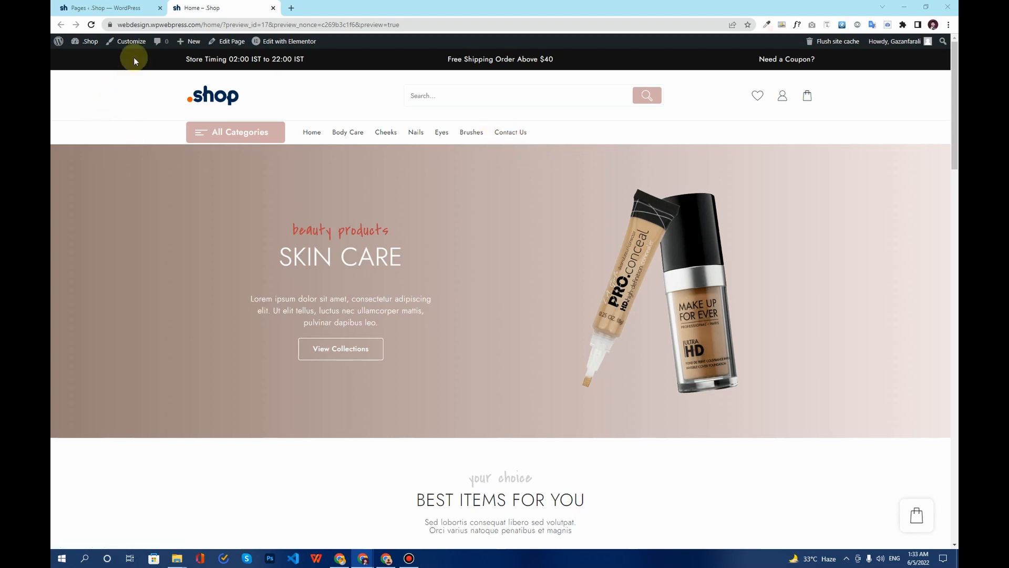
# Close the Pages admin tab and open the site's Installed Plugins list from the WordPress dashboard.
pyautogui.click(160, 8)
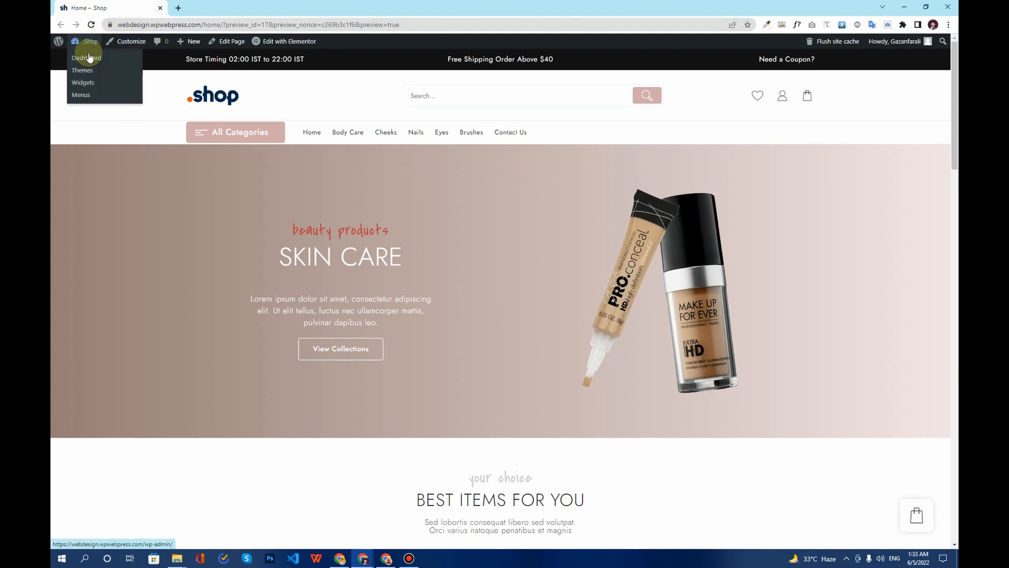
pyautogui.click(89, 59)
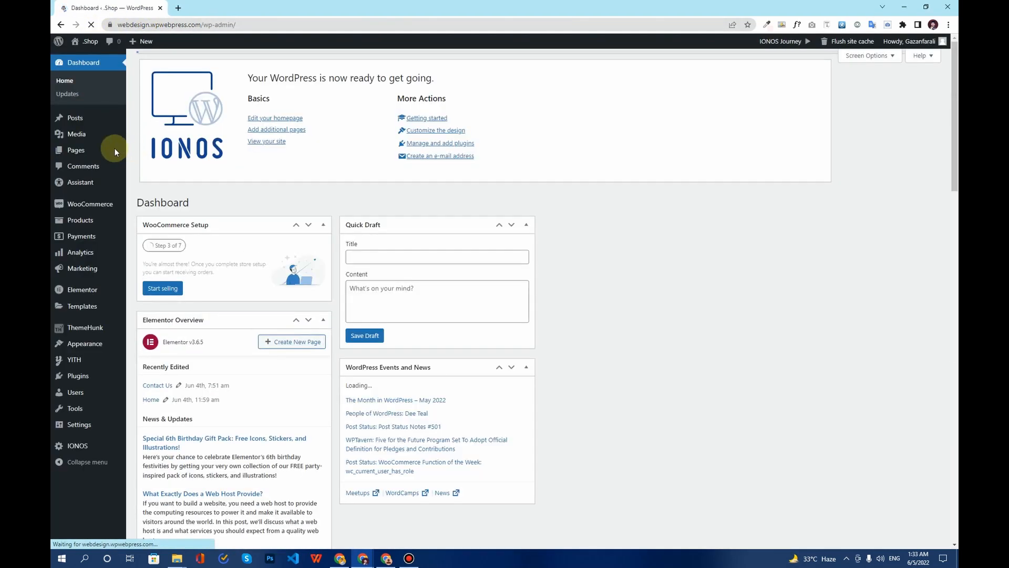
pyautogui.moveTo(86, 140)
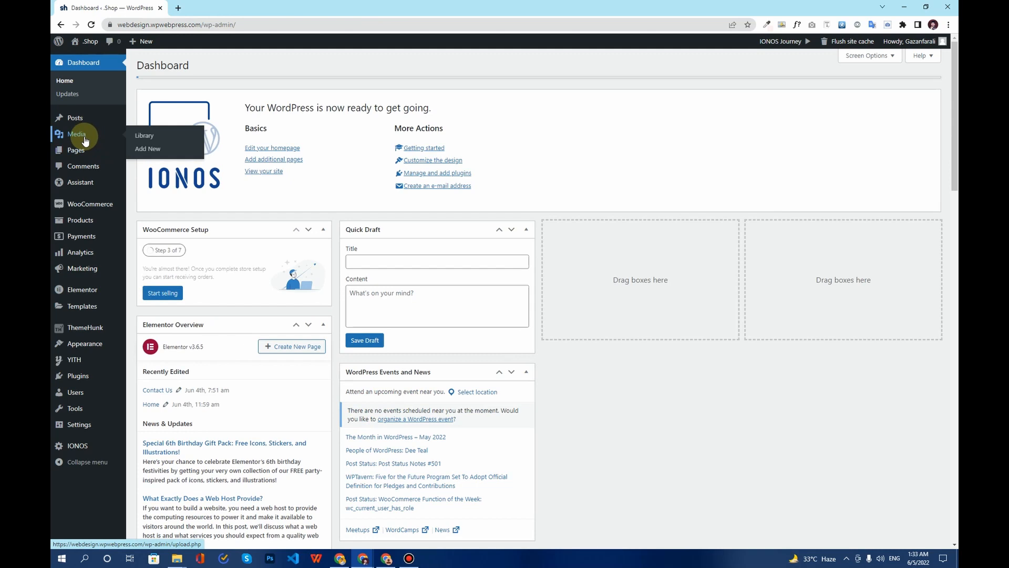
pyautogui.moveTo(87, 379)
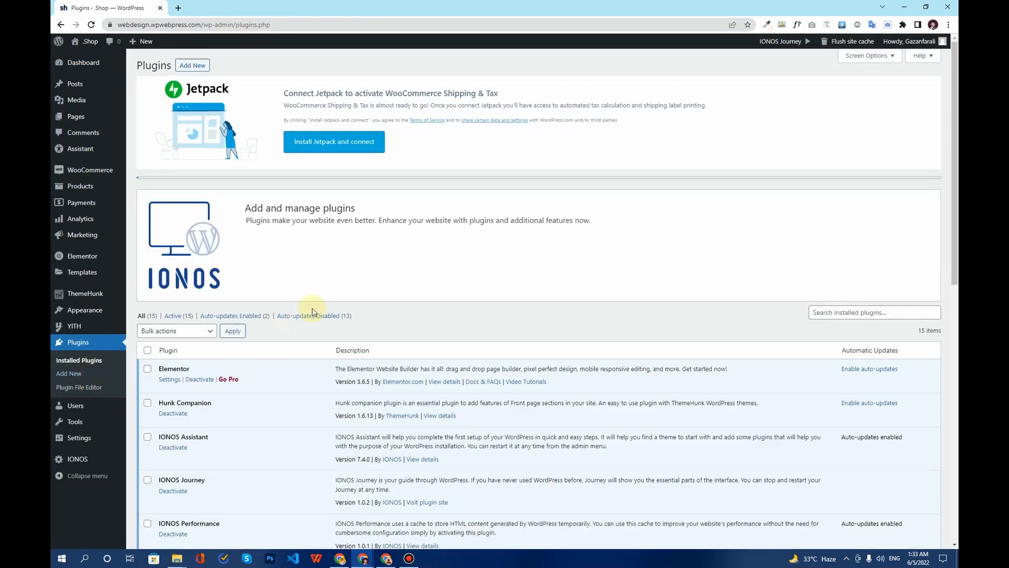
# Upload the elementor-pro-3_7_1 zip as a new plugin, install and activate it, and dismiss the activation notice.
pyautogui.click(199, 66)
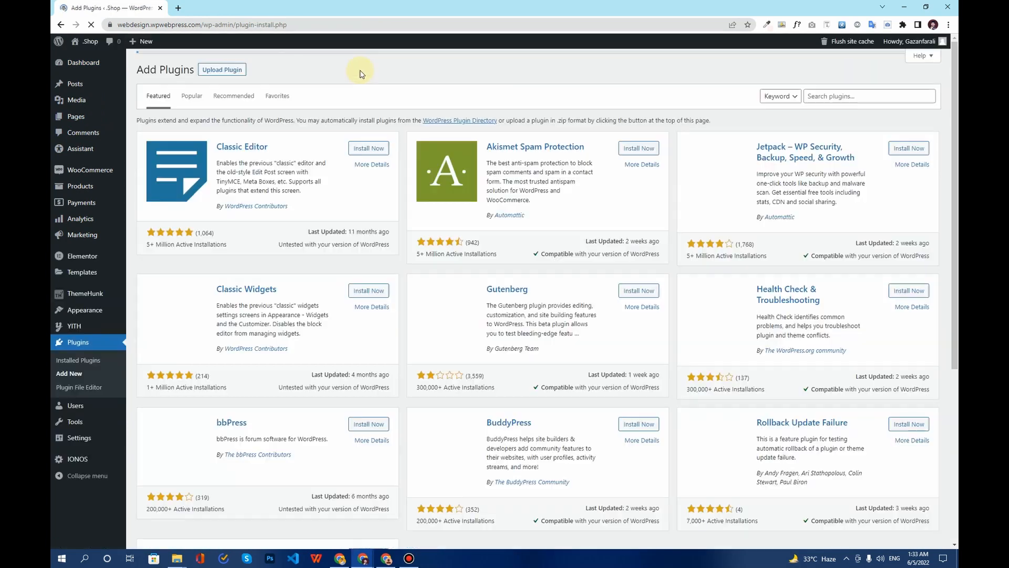
pyautogui.click(850, 92)
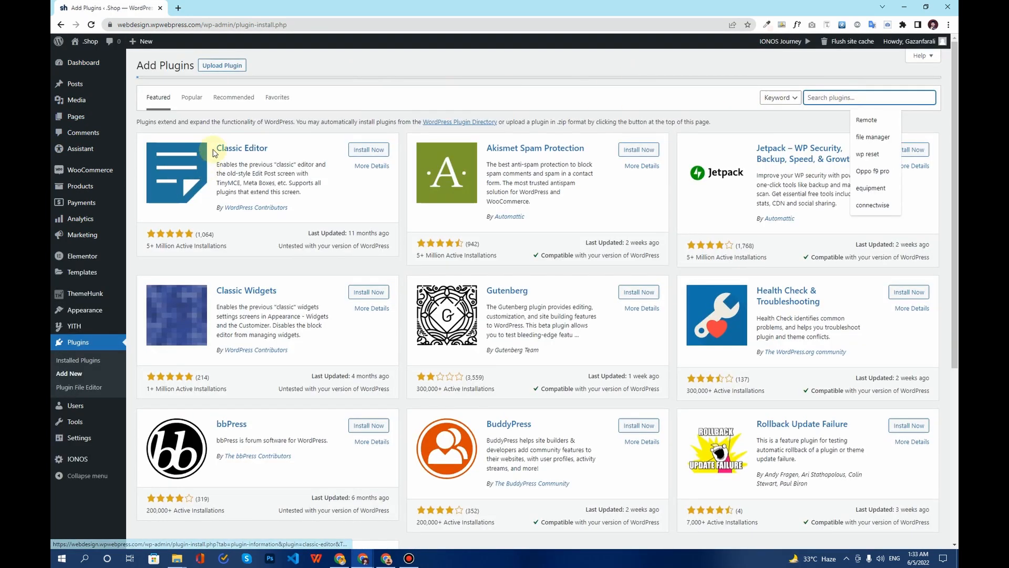
pyautogui.click(227, 65)
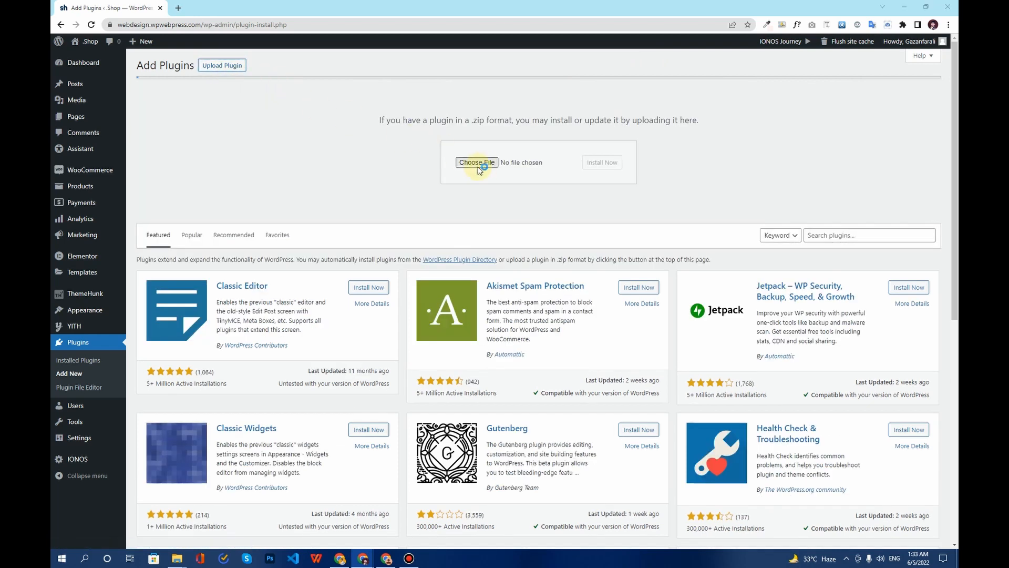
pyautogui.click(477, 162)
pyautogui.click(161, 78)
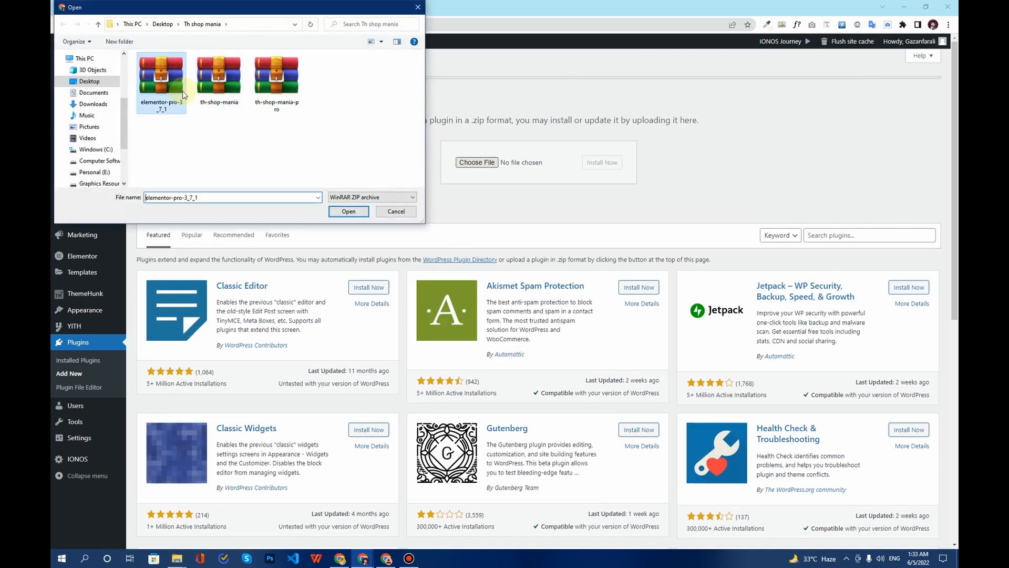
pyautogui.click(363, 211)
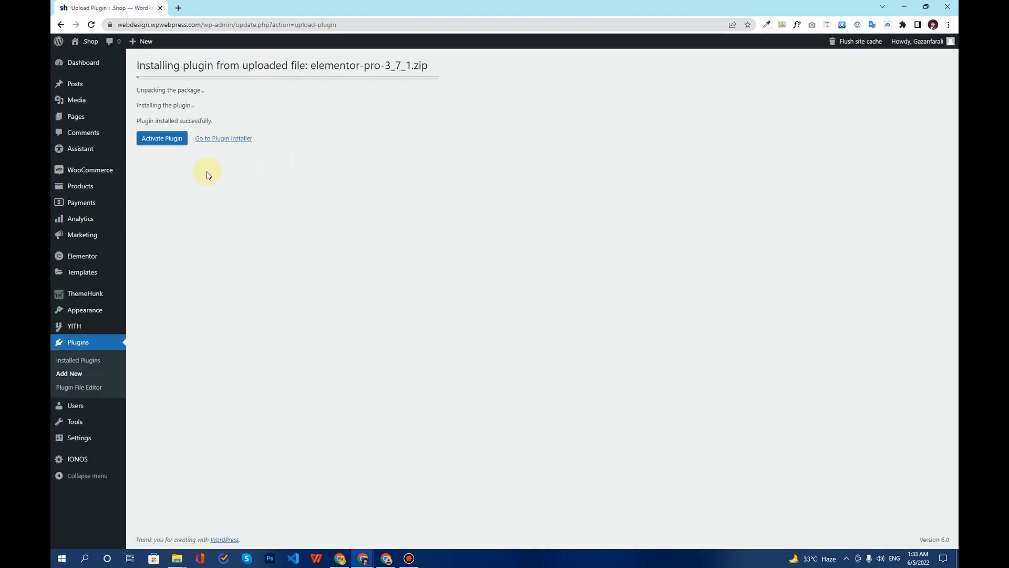
pyautogui.click(176, 143)
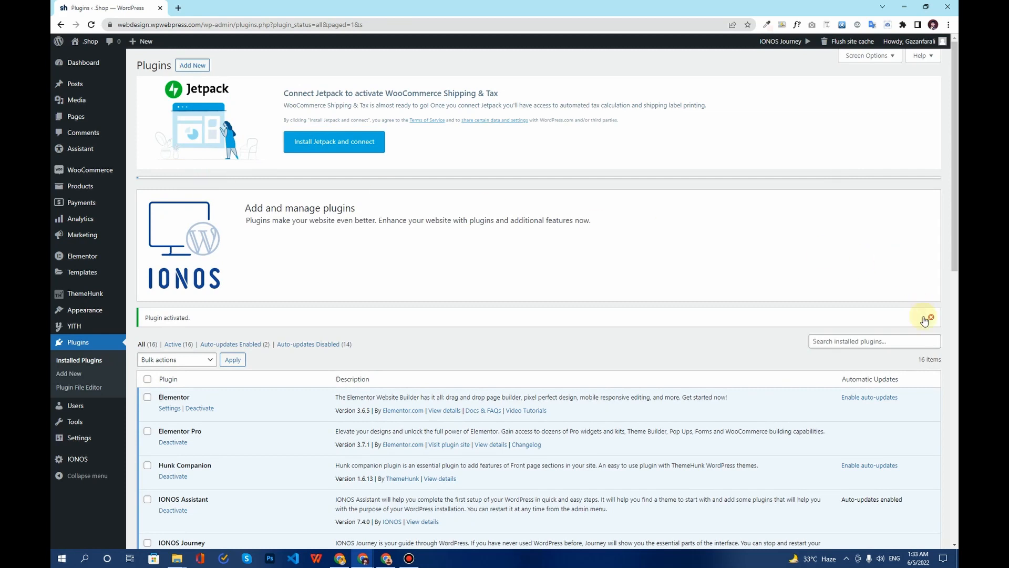
pyautogui.click(928, 318)
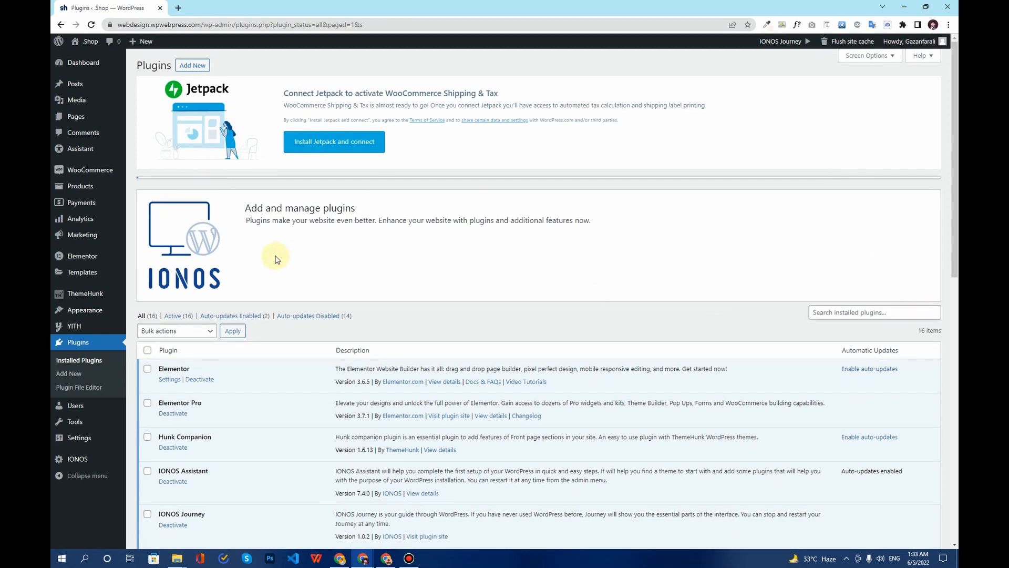
# Open the site's Contact Us page for editing with Elementor from the list of all pages.
pyautogui.moveTo(76, 116)
pyautogui.click(153, 118)
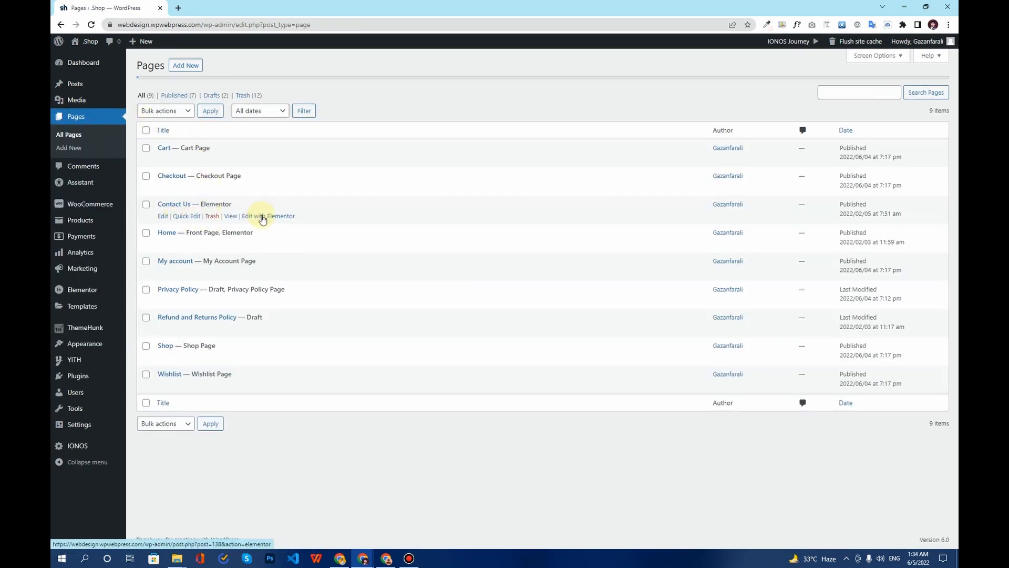
pyautogui.click(283, 219)
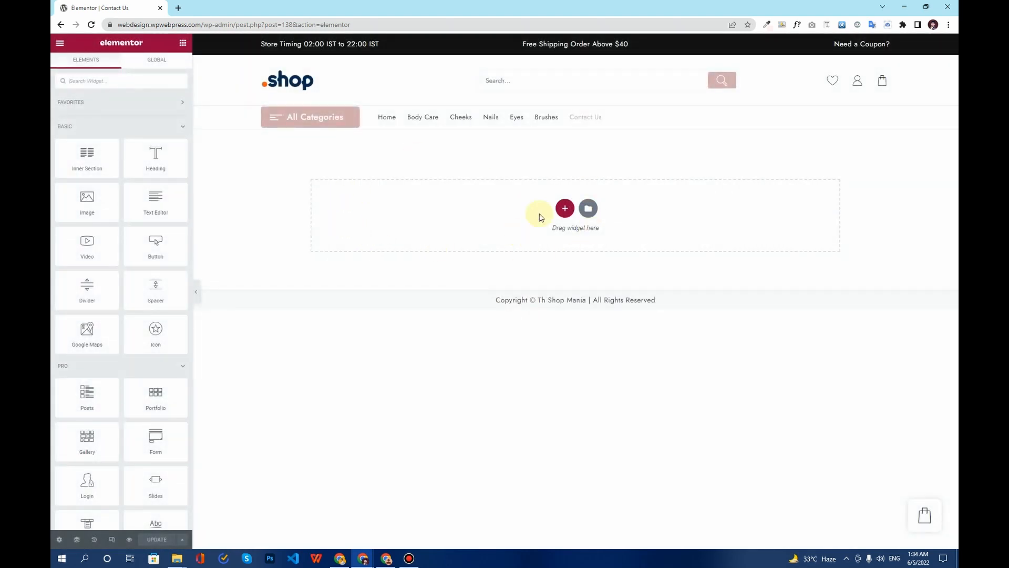
# Add a single-column section to the Contact Us page with unlinked padding of 5% top and bottom.
pyautogui.click(565, 208)
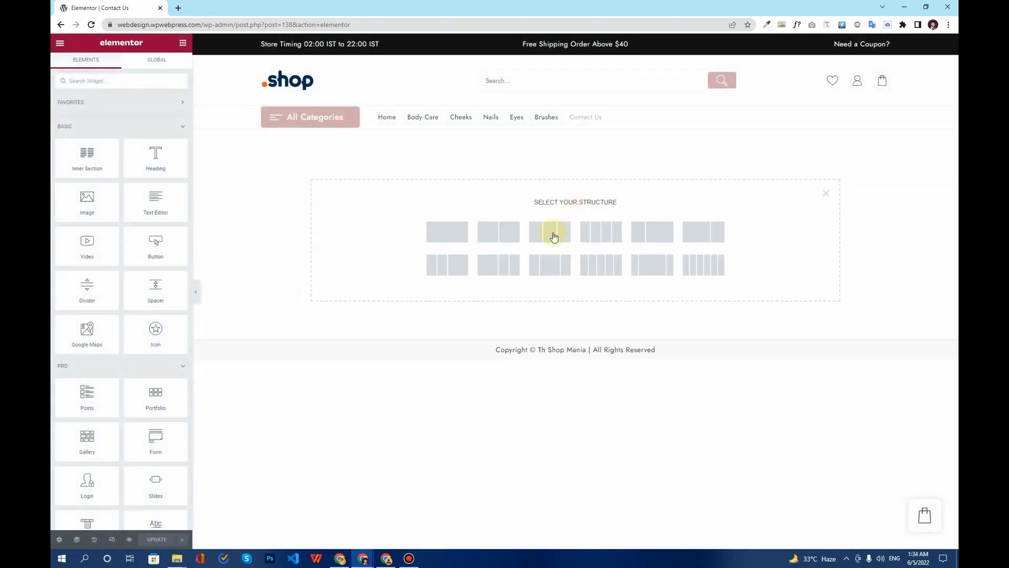
pyautogui.click(451, 232)
pyautogui.click(171, 68)
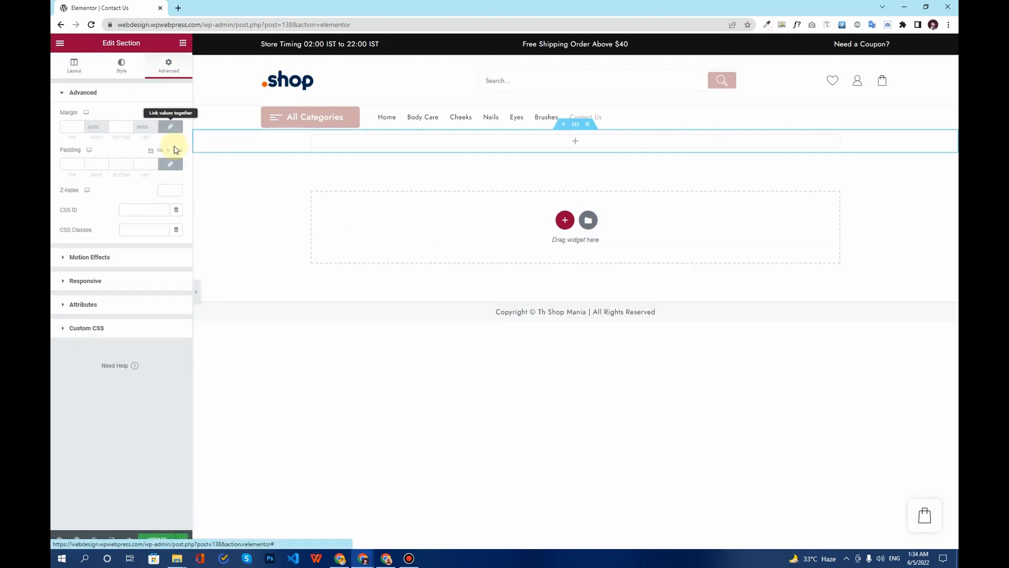
pyautogui.click(172, 165)
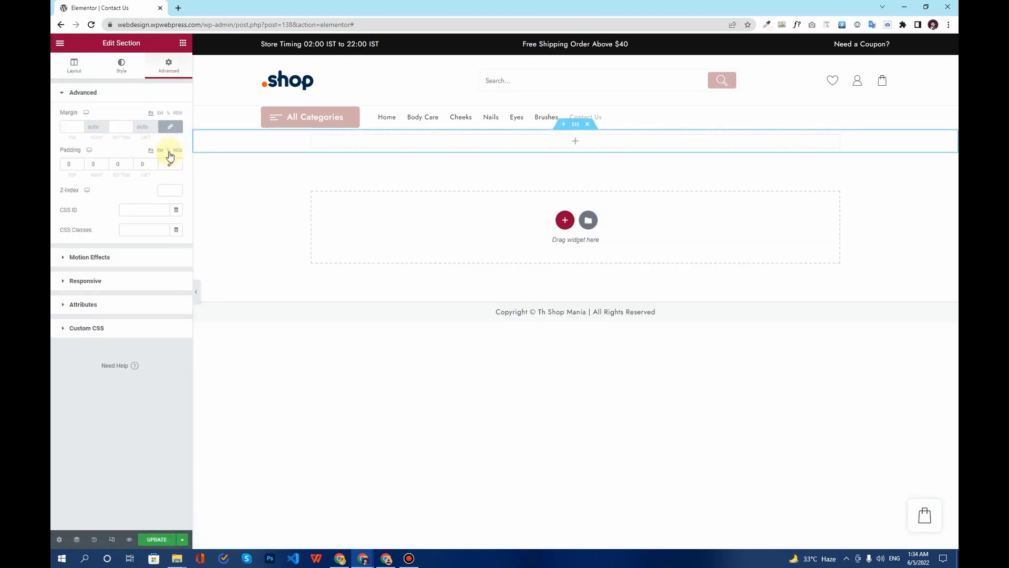
pyautogui.click(68, 164)
pyautogui.write('5')
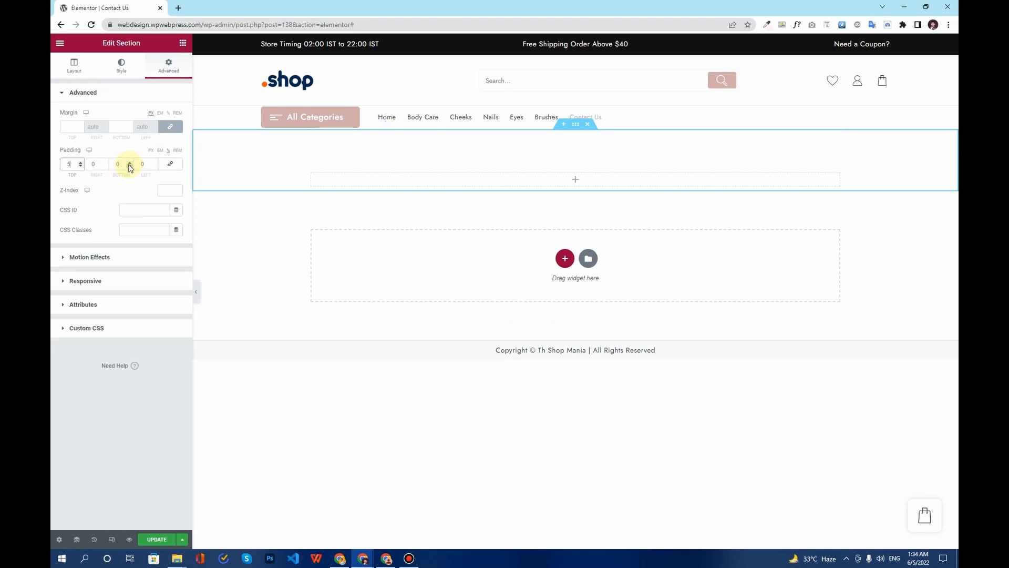
pyautogui.click(125, 165)
pyautogui.write('5')
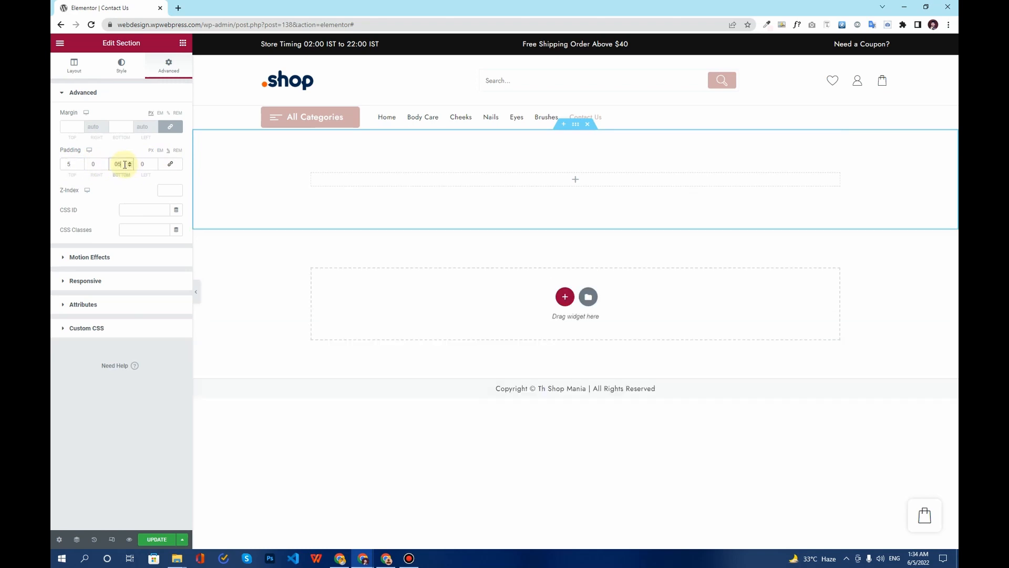
# Open the site's Home page in a new browser tab and start editing it with Elementor.
pyautogui.click(183, 42)
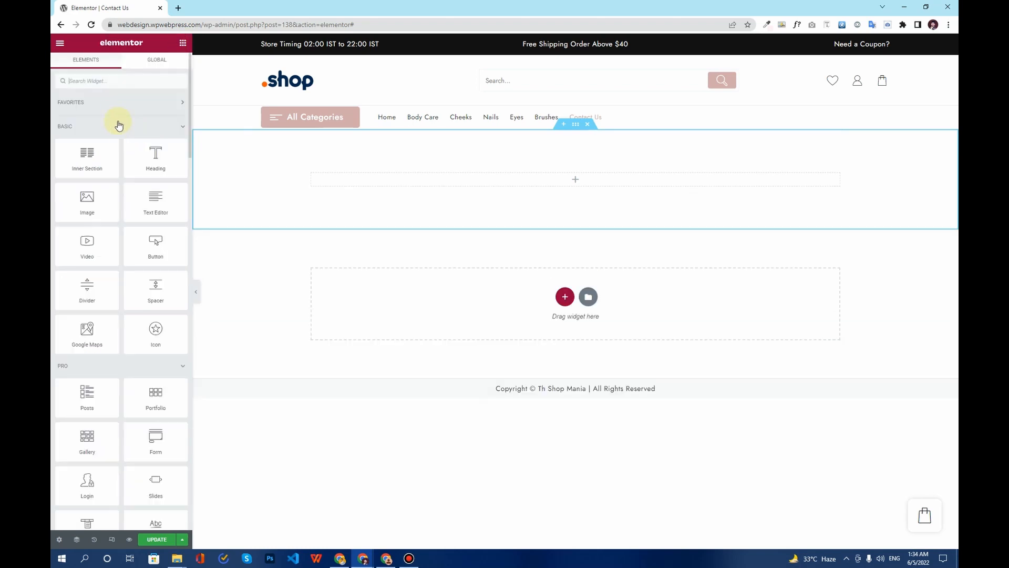
pyautogui.rightClick(386, 118)
pyautogui.click(393, 124)
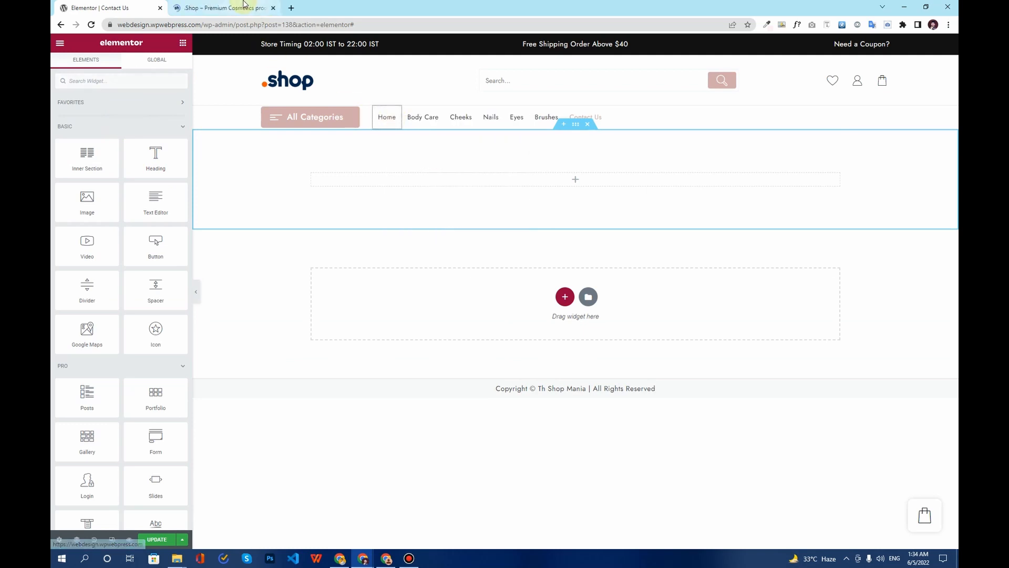
pyautogui.click(247, 8)
pyautogui.scroll(-8, 266, 198)
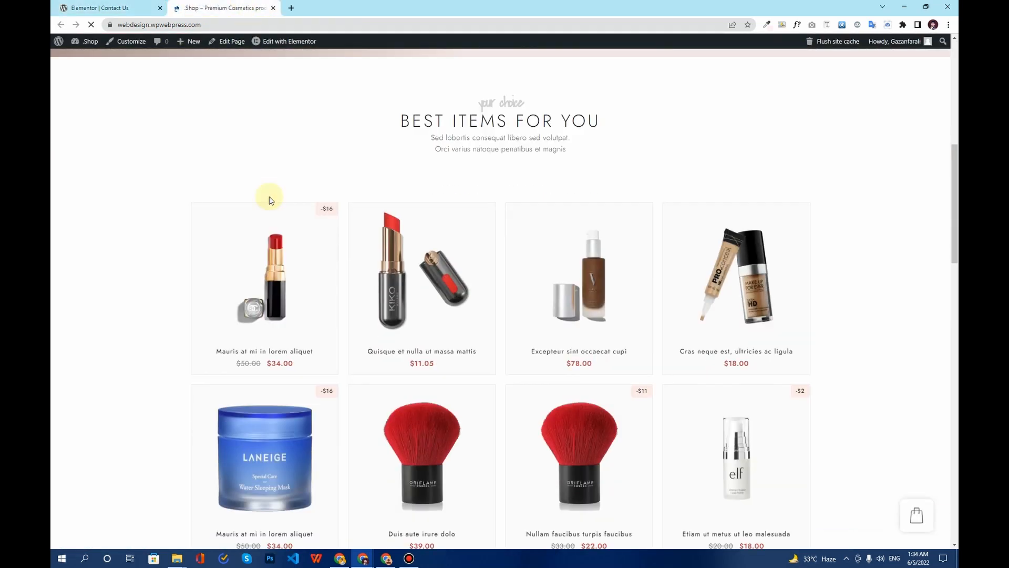
pyautogui.scroll(5, 148, 120)
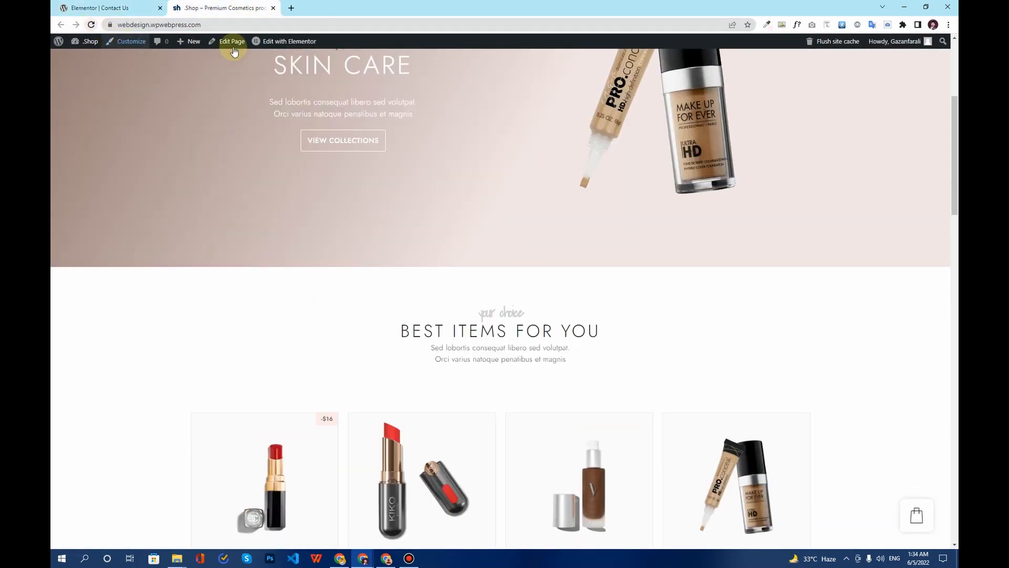
pyautogui.click(264, 41)
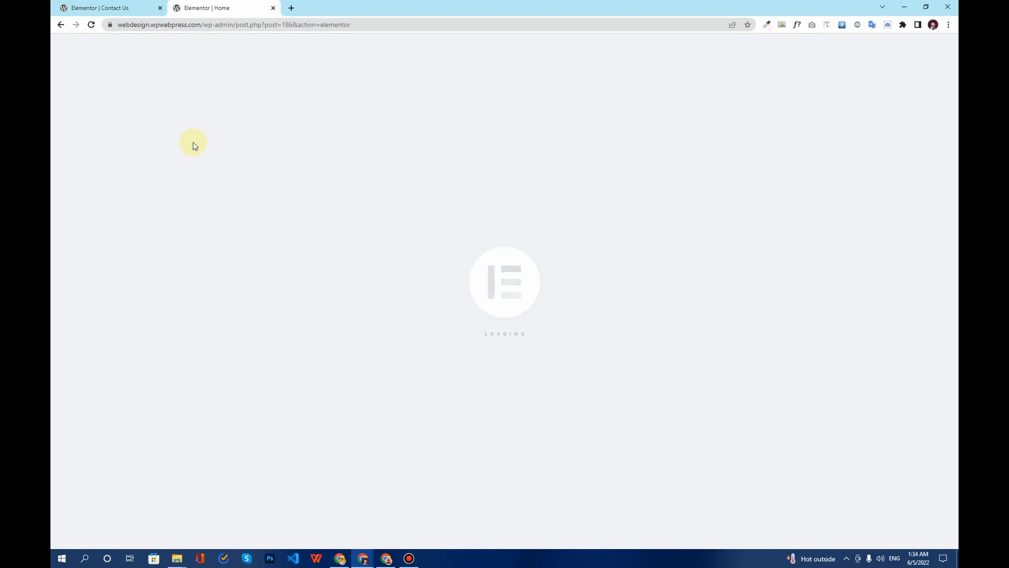
# Copy the BEAUTIFUL BY CHOICE heading from the Home page and paste it into the Contact Us page's empty column.
pyautogui.scroll(-5, 314, 209)
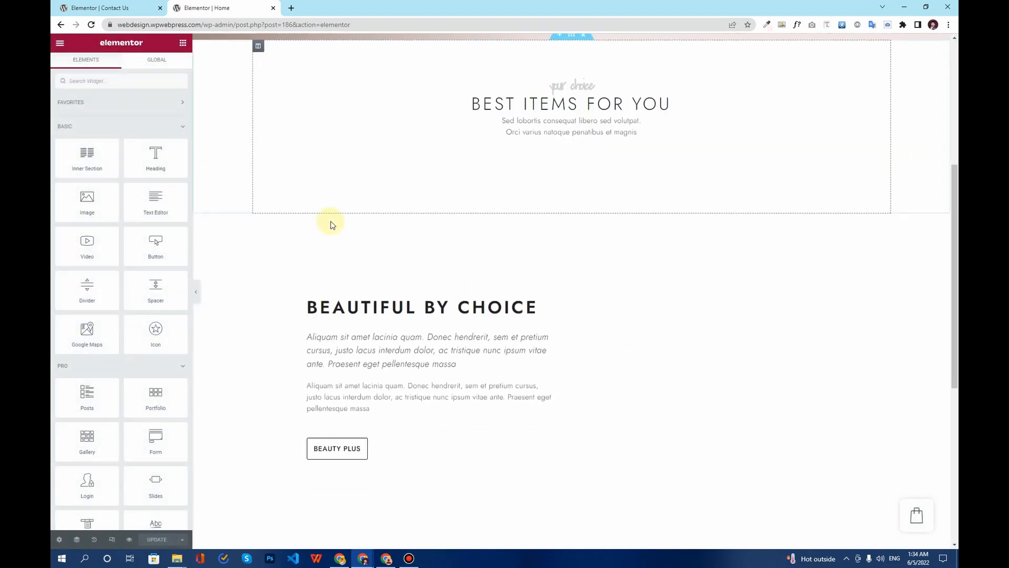
pyautogui.scroll(5, 368, 229)
pyautogui.scroll(-5, 401, 242)
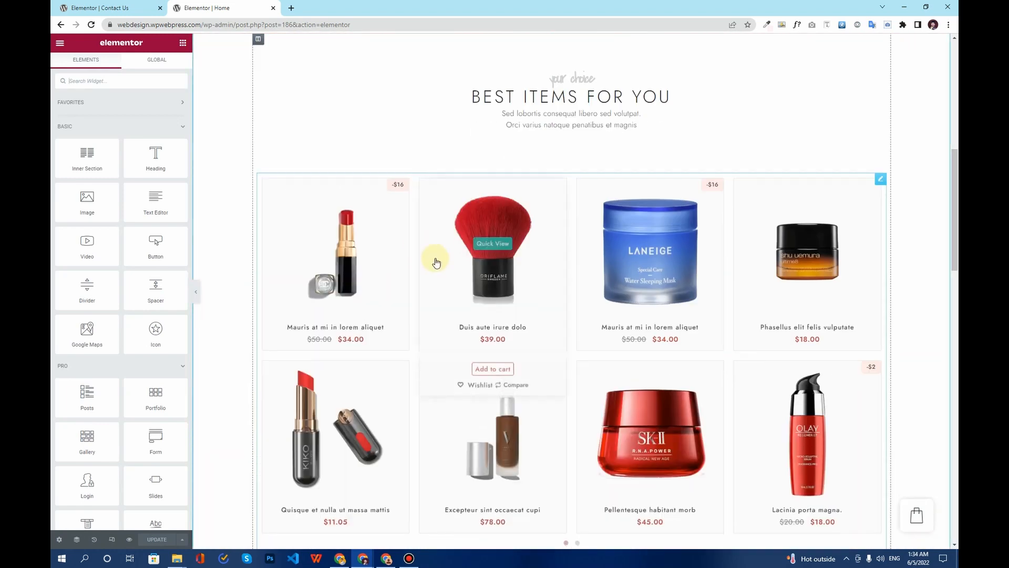
pyautogui.scroll(-12, 435, 262)
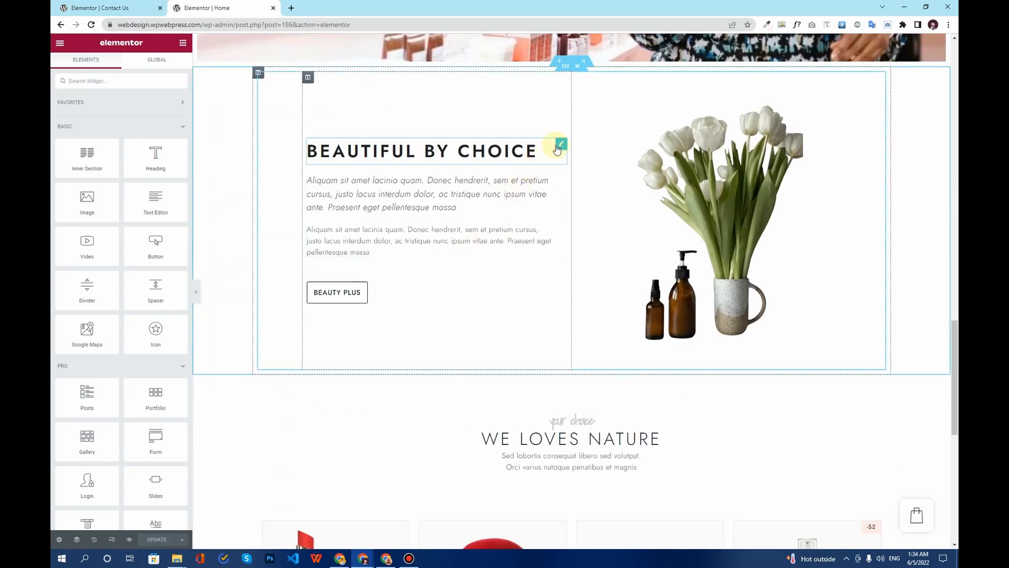
pyautogui.rightClick(558, 147)
pyautogui.click(585, 189)
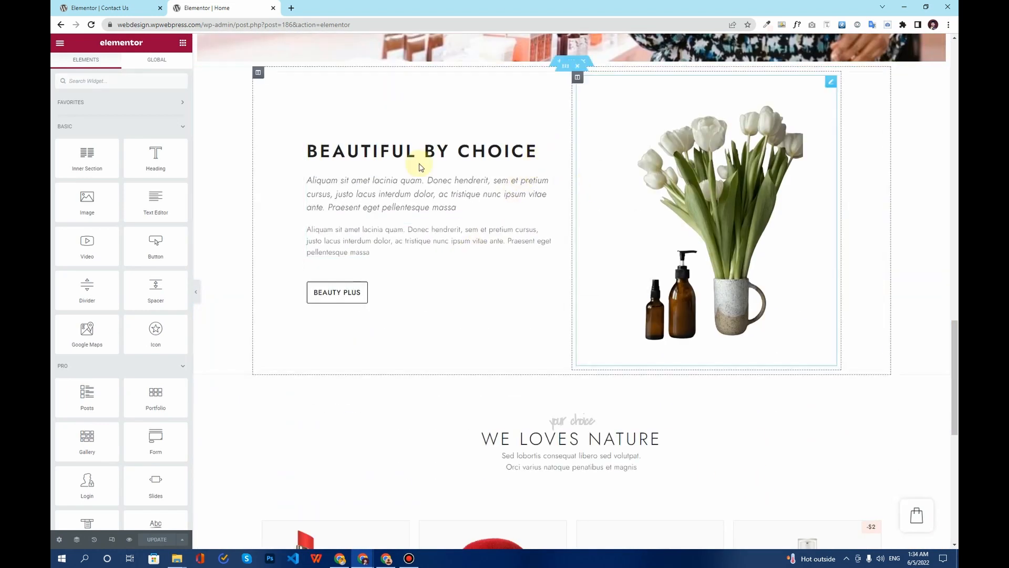
pyautogui.click(134, 8)
pyautogui.rightClick(454, 180)
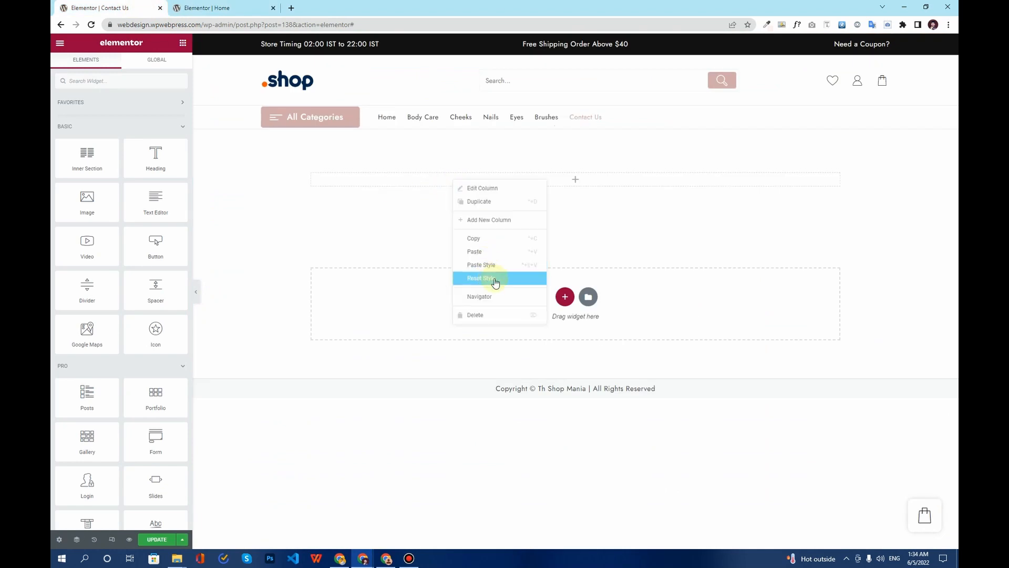
pyautogui.click(500, 252)
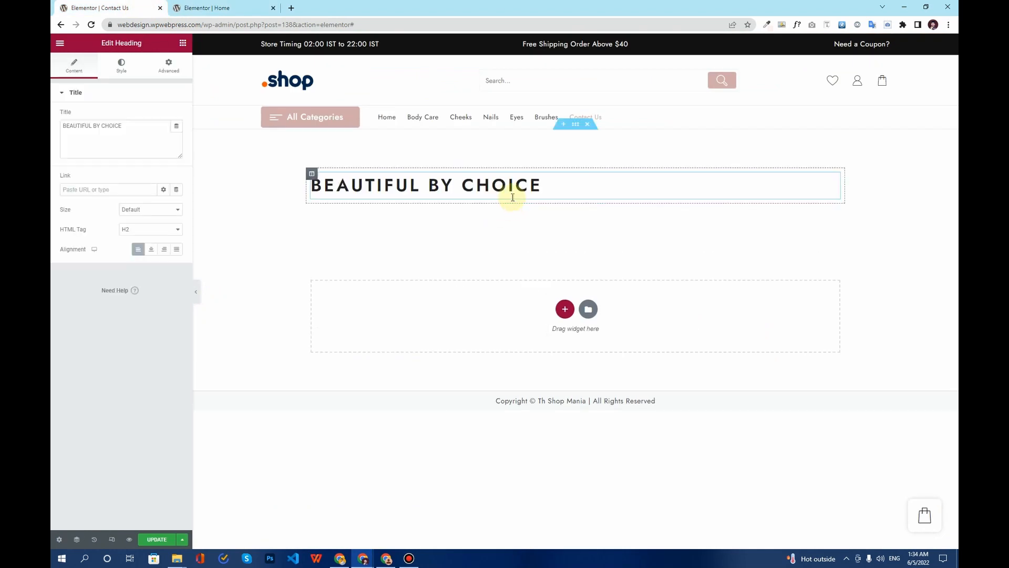
# Center the pasted heading and change its title to "Contact Us".
pyautogui.click(151, 249)
pyautogui.moveTo(121, 127); pyautogui.dragTo(64, 129)
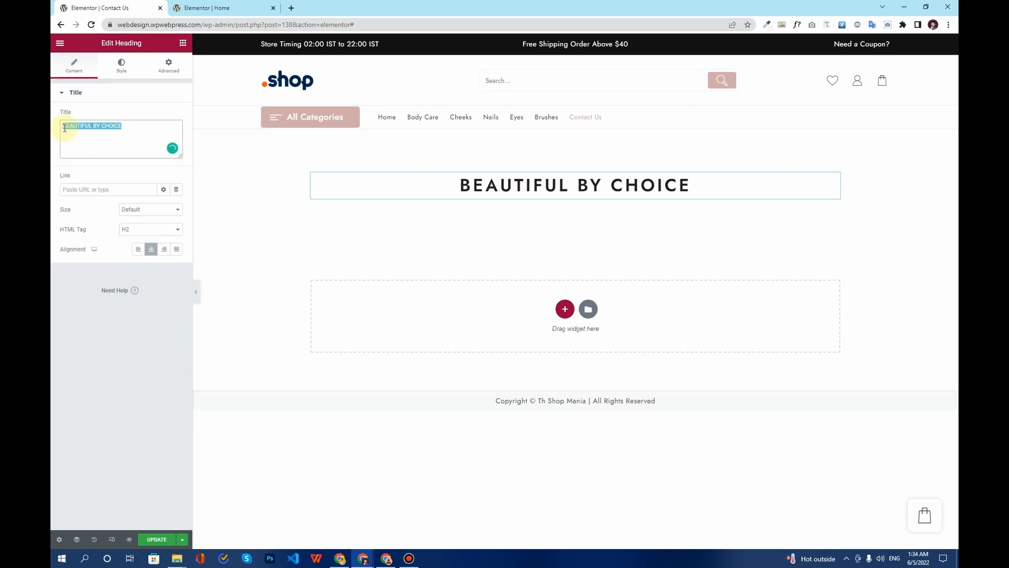
pyautogui.write('Contact')
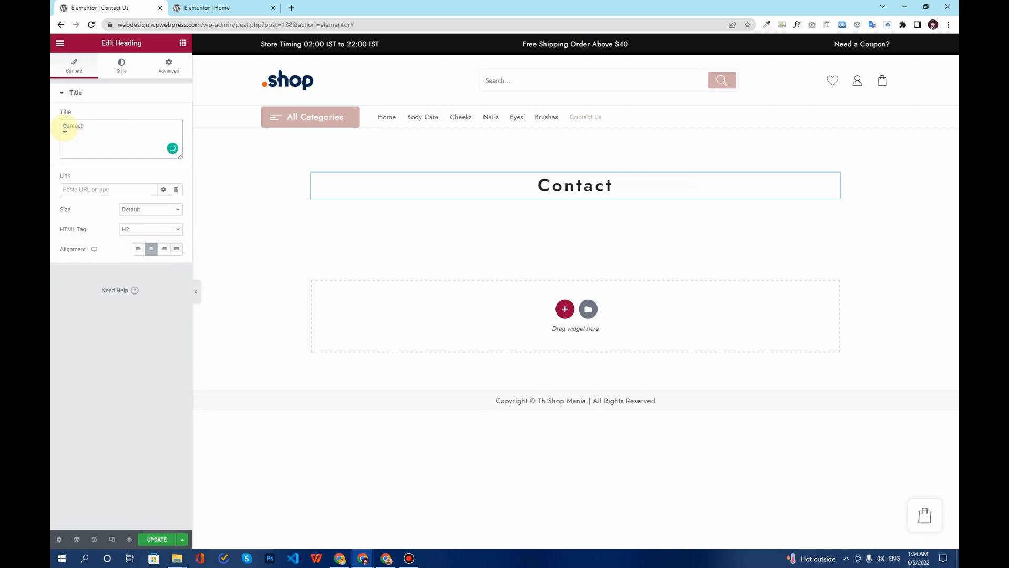
pyautogui.write(' Us')
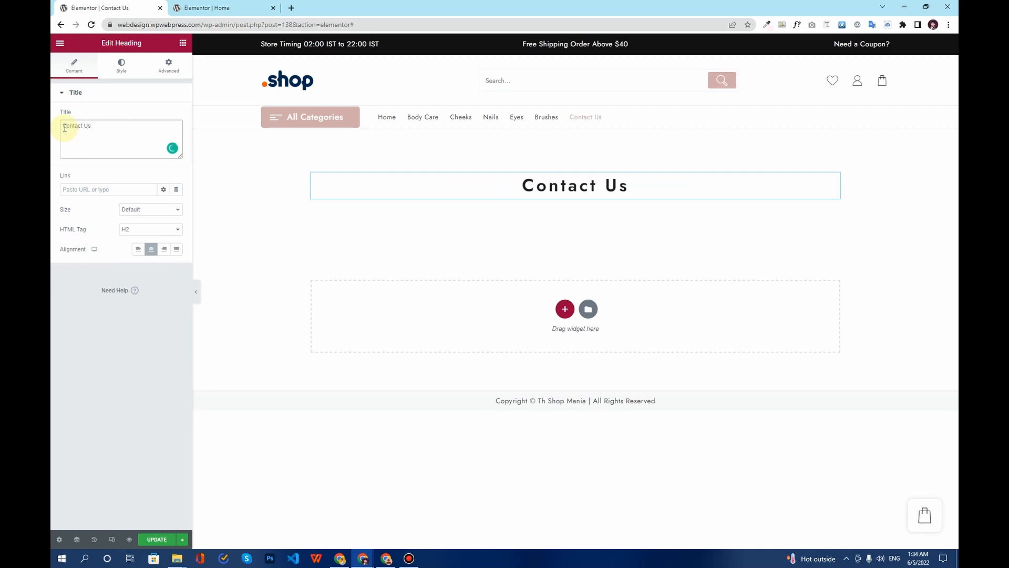
# Find the Form widget with the search term "form" and place it below the Contact Us heading.
pyautogui.click(183, 42)
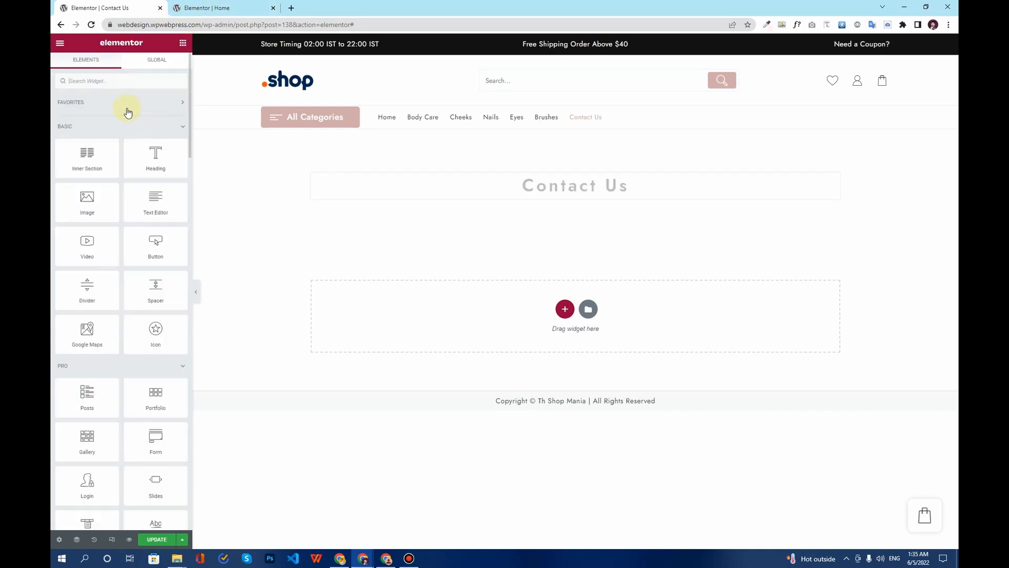
pyautogui.write('form')
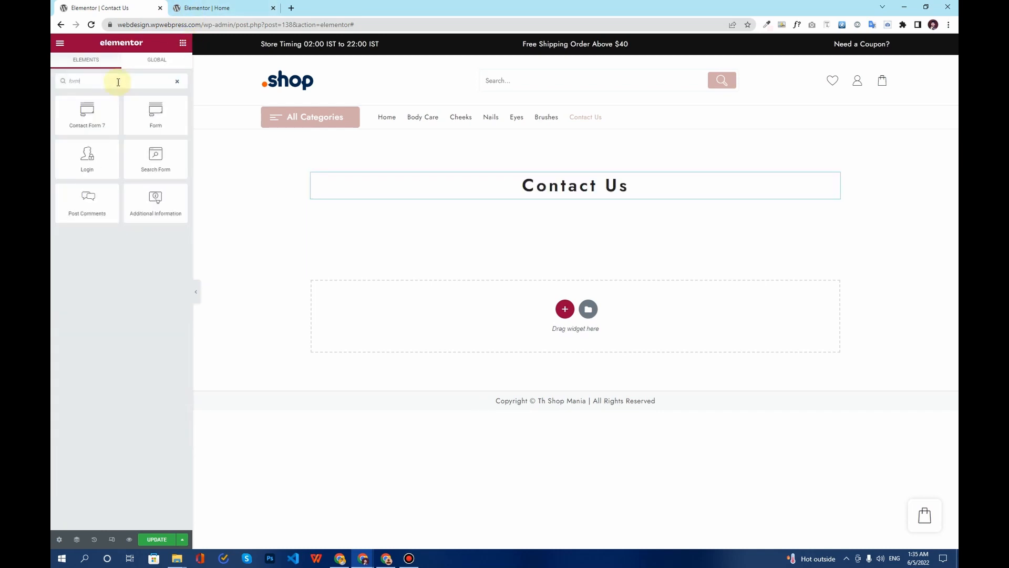
pyautogui.moveTo(151, 108); pyautogui.dragTo(385, 232)
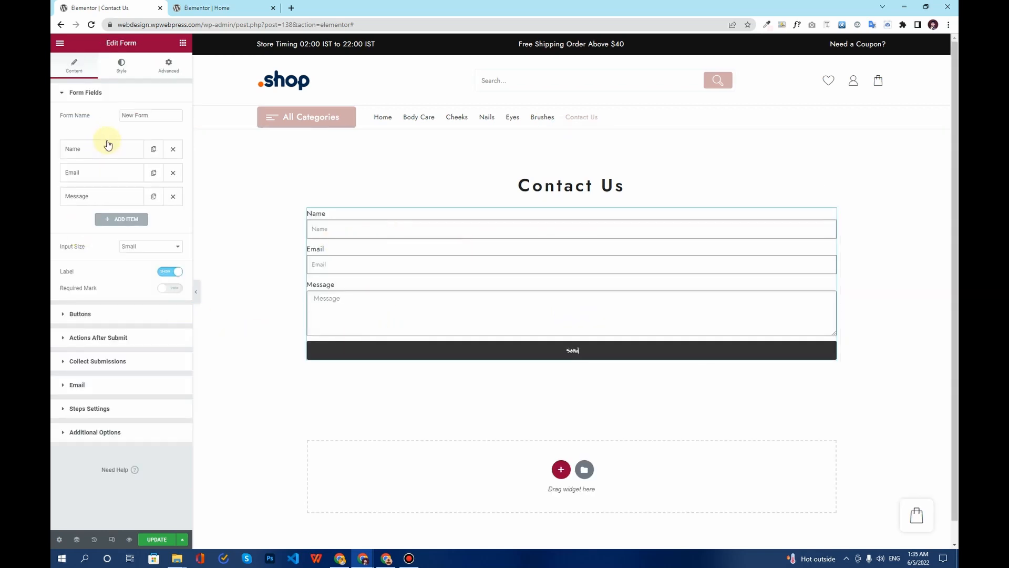
# Add a fourth form field of type Tel and label it "Phone Number".
pyautogui.click(128, 221)
pyautogui.click(143, 261)
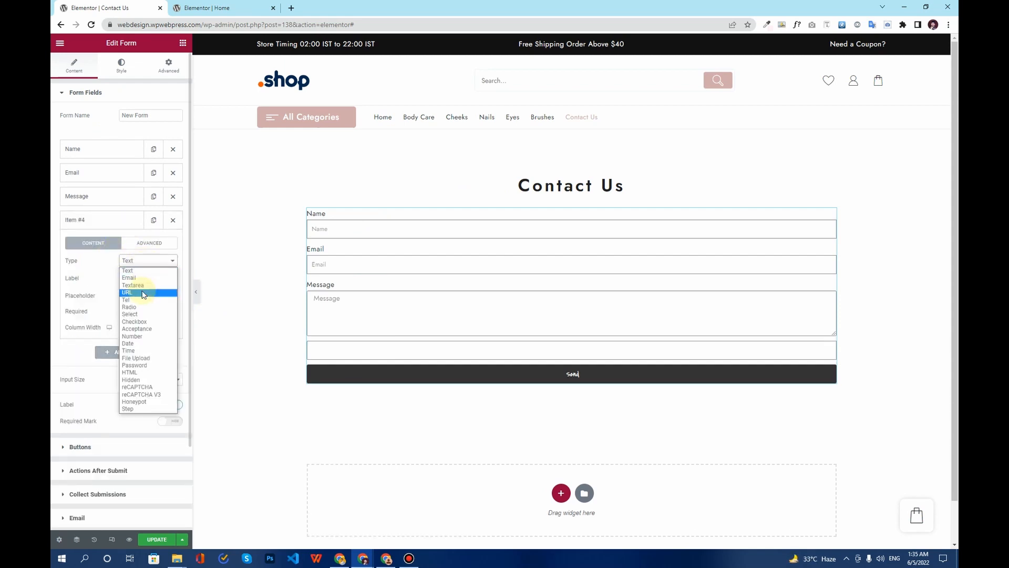
pyautogui.click(142, 300)
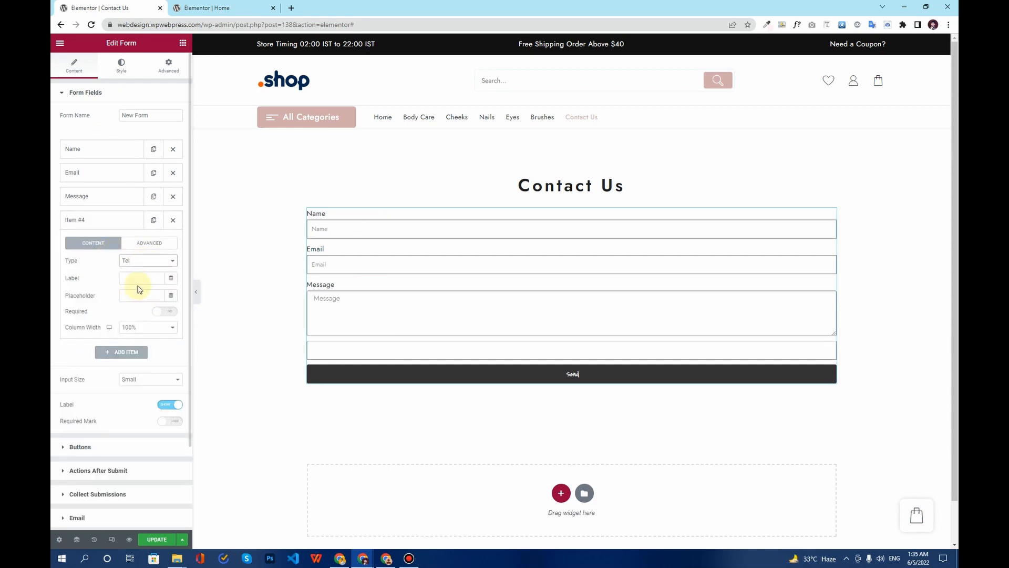
pyautogui.click(141, 278)
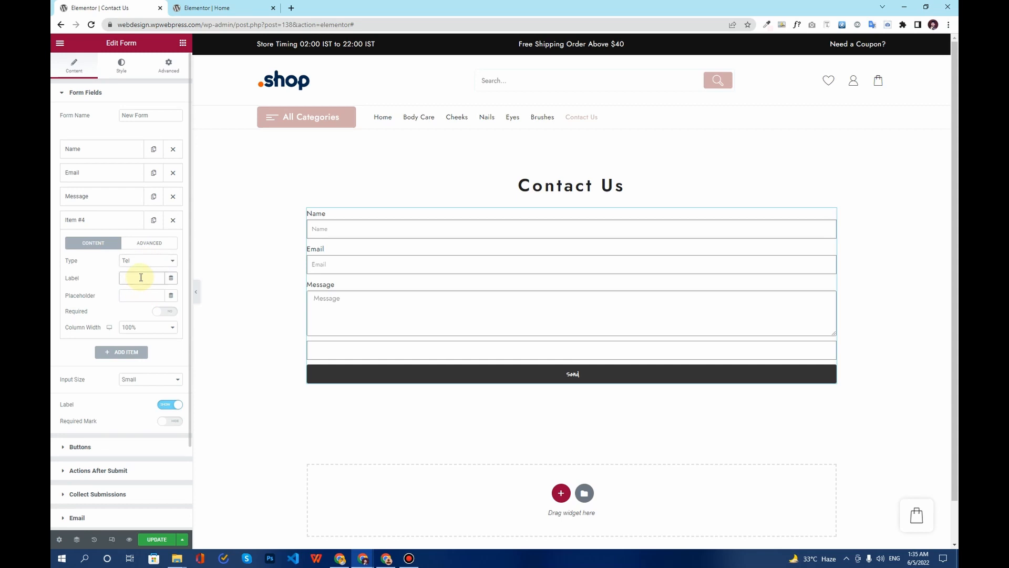
pyautogui.write('Phone Number')
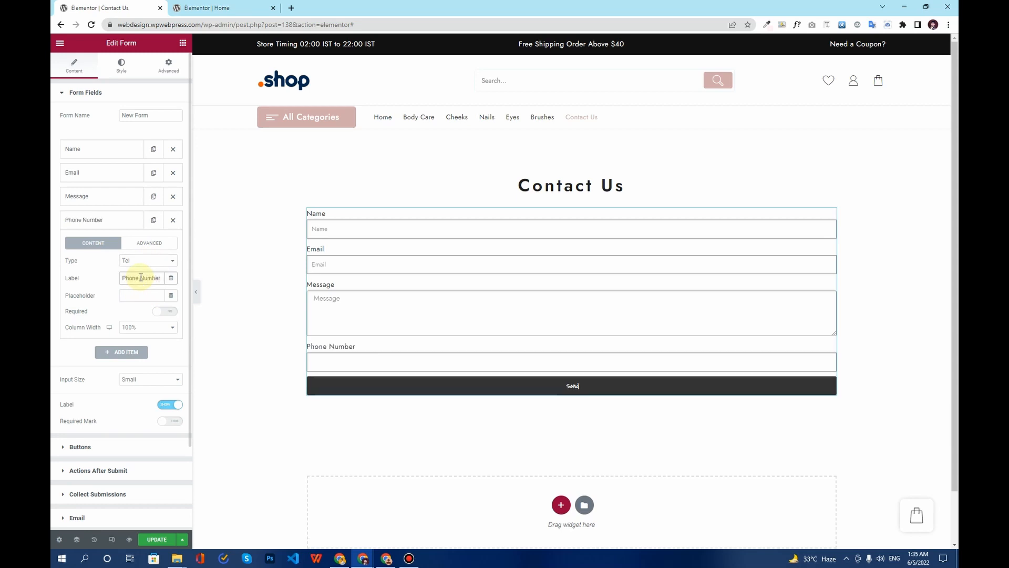
# Set the Phone Number field's placeholder to "Phone Number" and hide the labels of all form fields.
pyautogui.hotkey('ctrl', 'a')
pyautogui.hotkey('ctrl', 'c')
pyautogui.click(135, 295)
pyautogui.hotkey('ctrl', 'v')
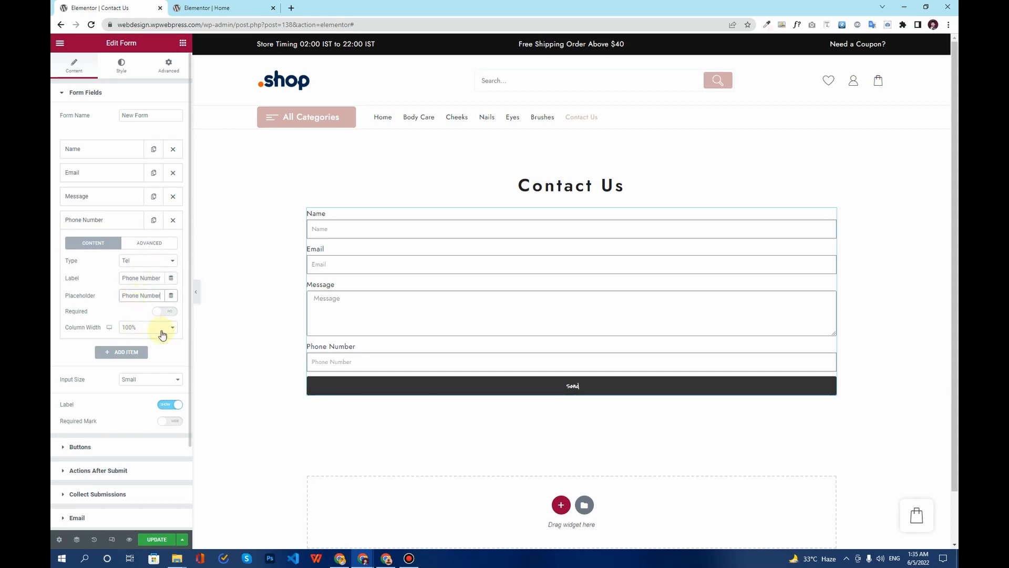
pyautogui.click(89, 220)
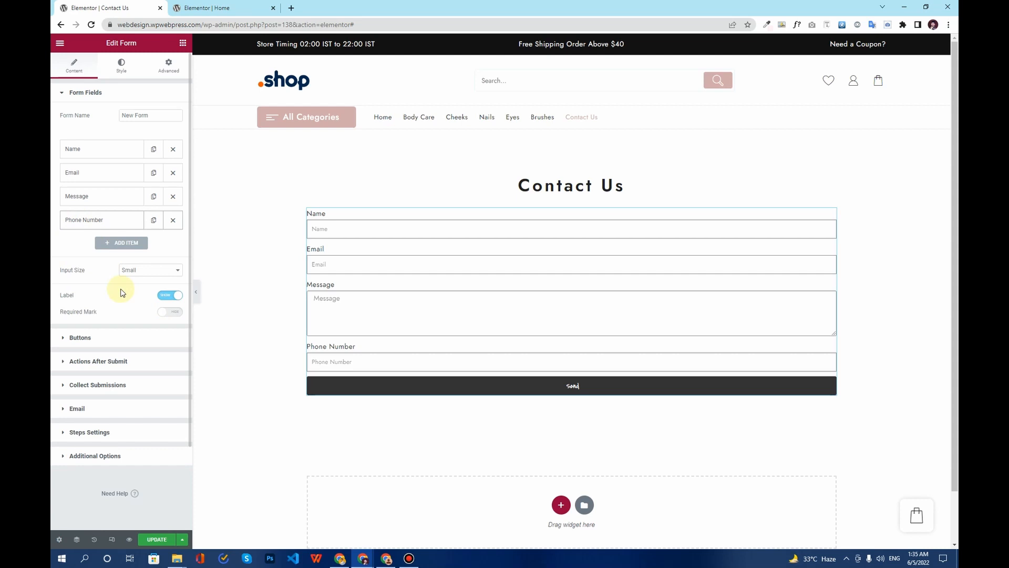
pyautogui.click(169, 296)
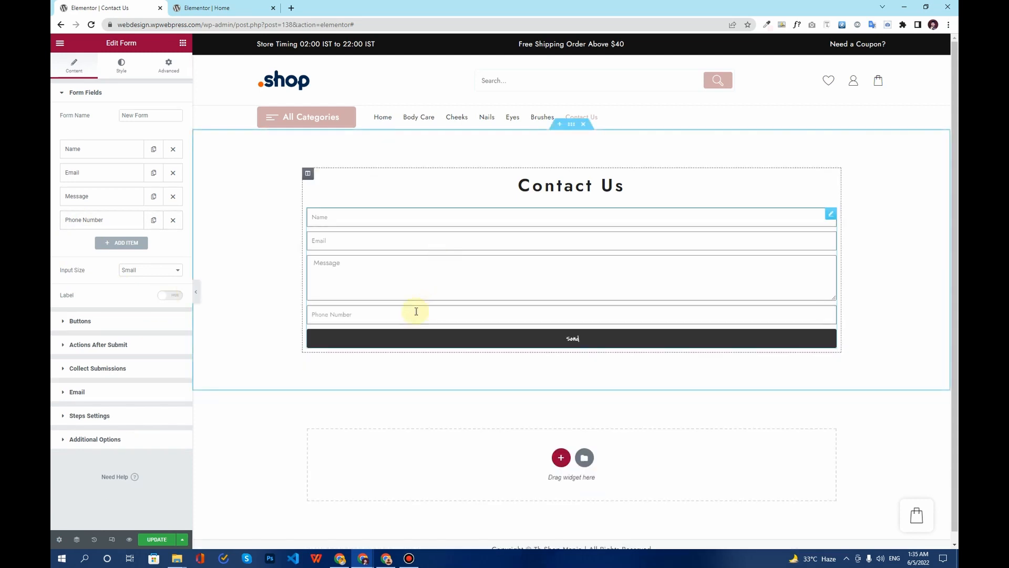
# Move the Phone Number field directly below Name in the form and left-align the Send button.
pyautogui.moveTo(82, 220); pyautogui.dragTo(86, 173)
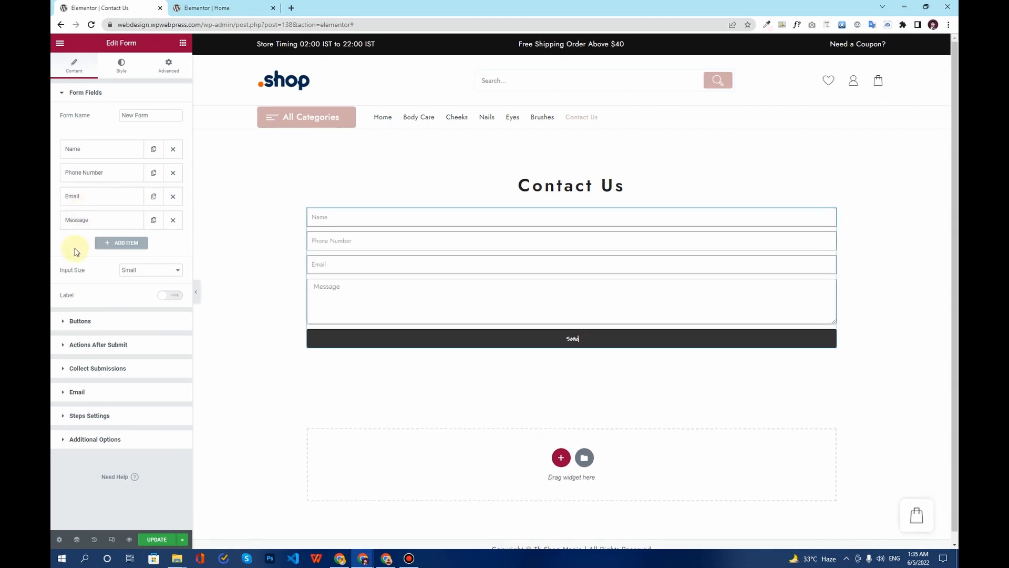
pyautogui.click(103, 324)
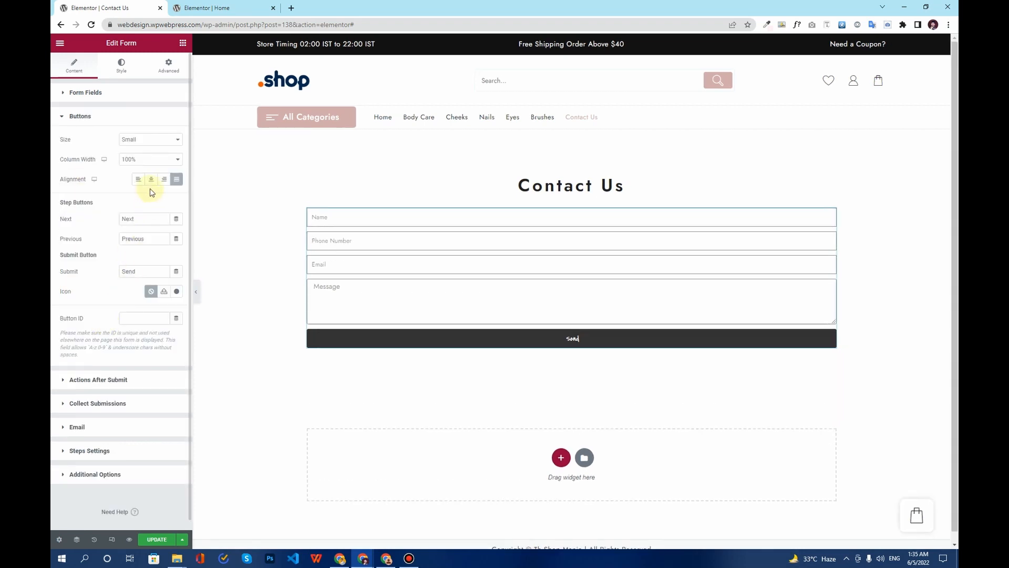
pyautogui.click(138, 179)
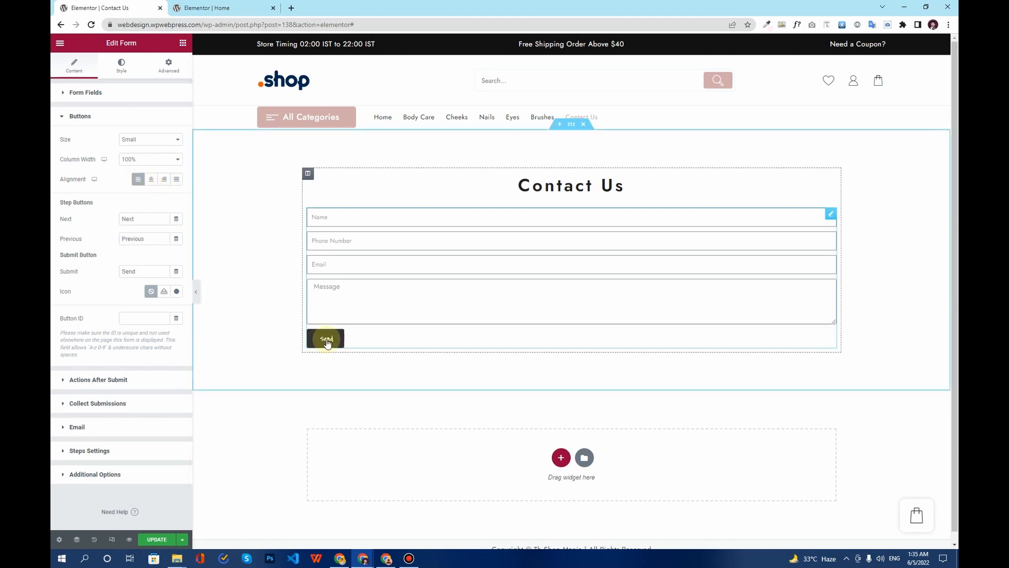
# Give the form's buttons a solid border and make the Next & Submit button's background fully transparent.
pyautogui.click(120, 74)
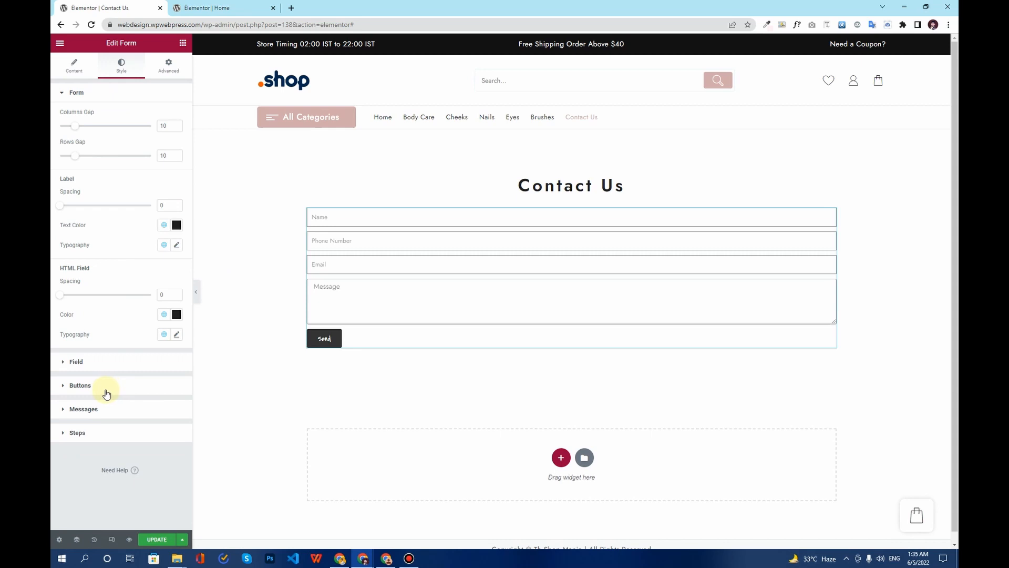
pyautogui.click(106, 390)
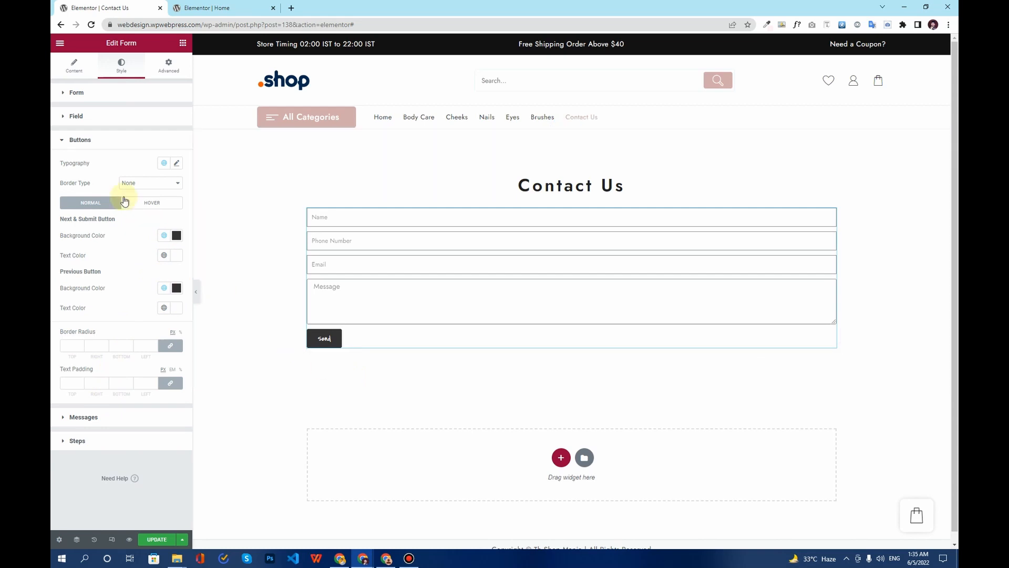
pyautogui.click(135, 183)
pyautogui.click(138, 201)
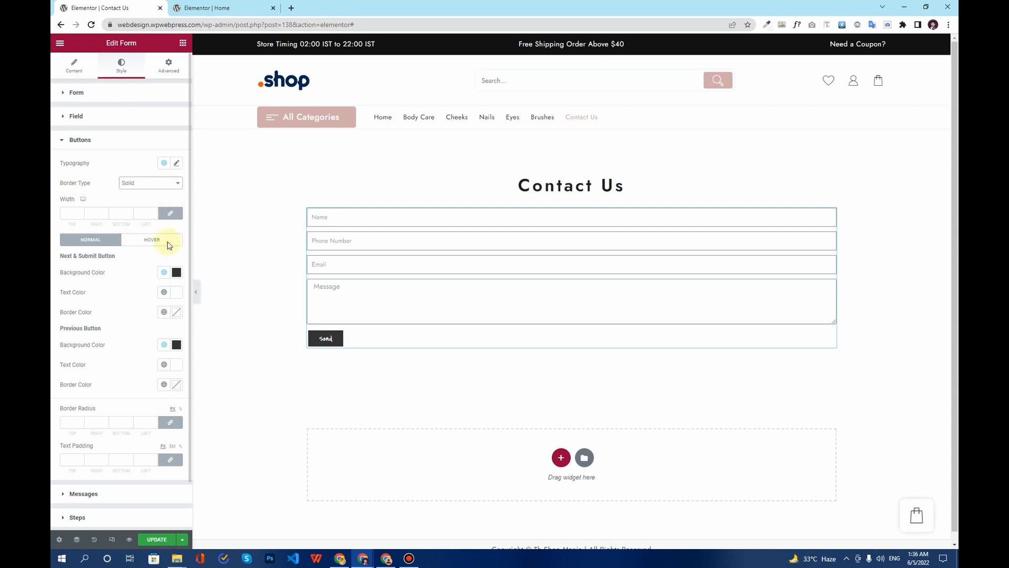
pyautogui.click(176, 274)
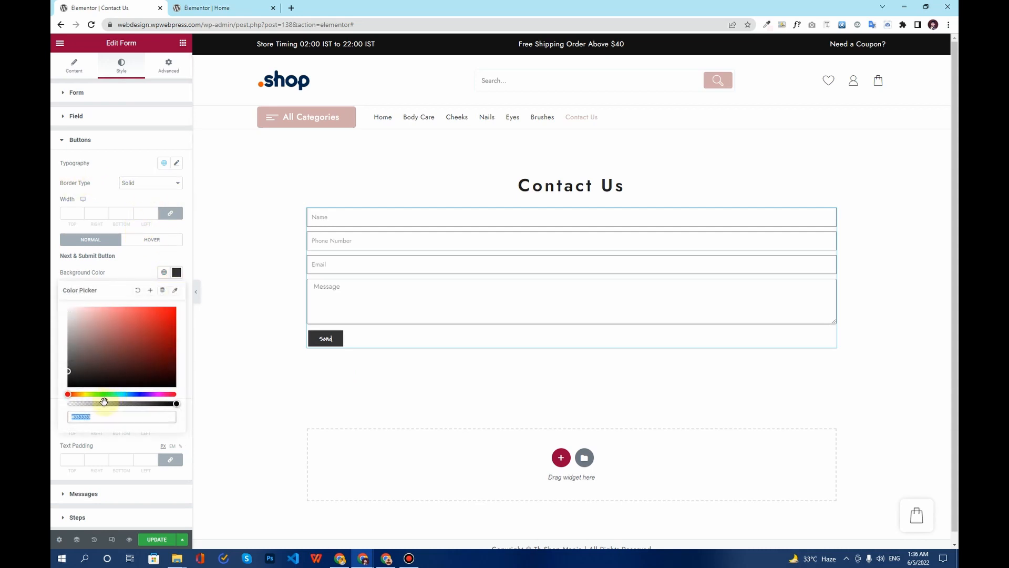
pyautogui.moveTo(102, 403); pyautogui.dragTo(62, 398)
pyautogui.click(123, 274)
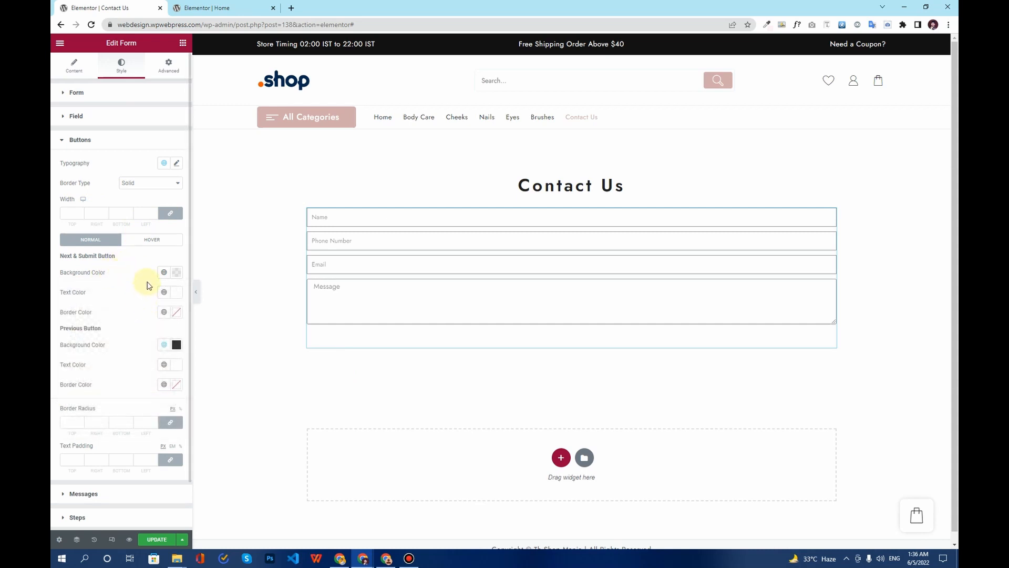
# Apply the global Text color to the previous button's border and the submit button's text, with button border width 1 on all sides.
pyautogui.click(164, 387)
pyautogui.click(103, 461)
pyautogui.click(177, 292)
pyautogui.click(164, 293)
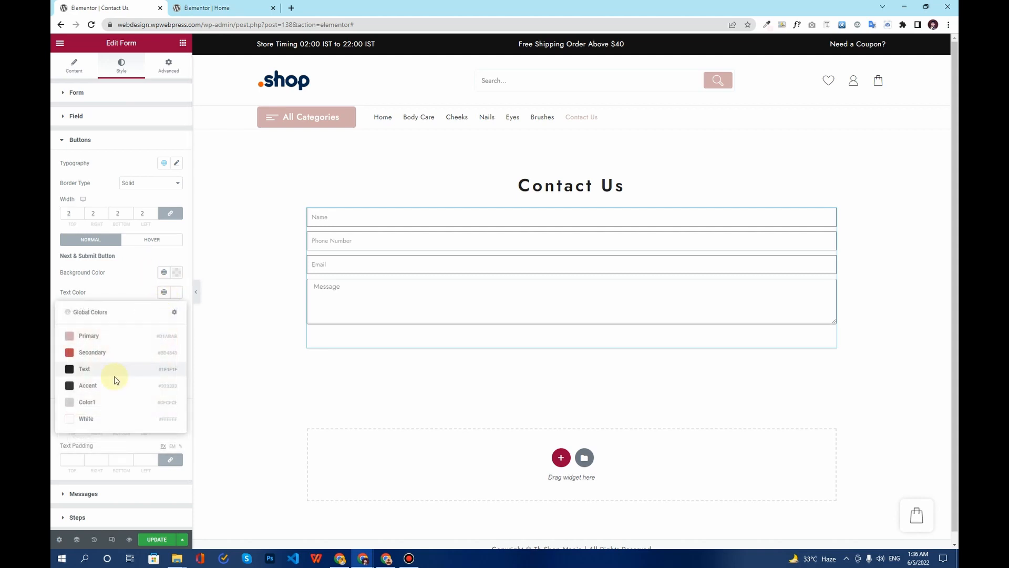
pyautogui.click(114, 375)
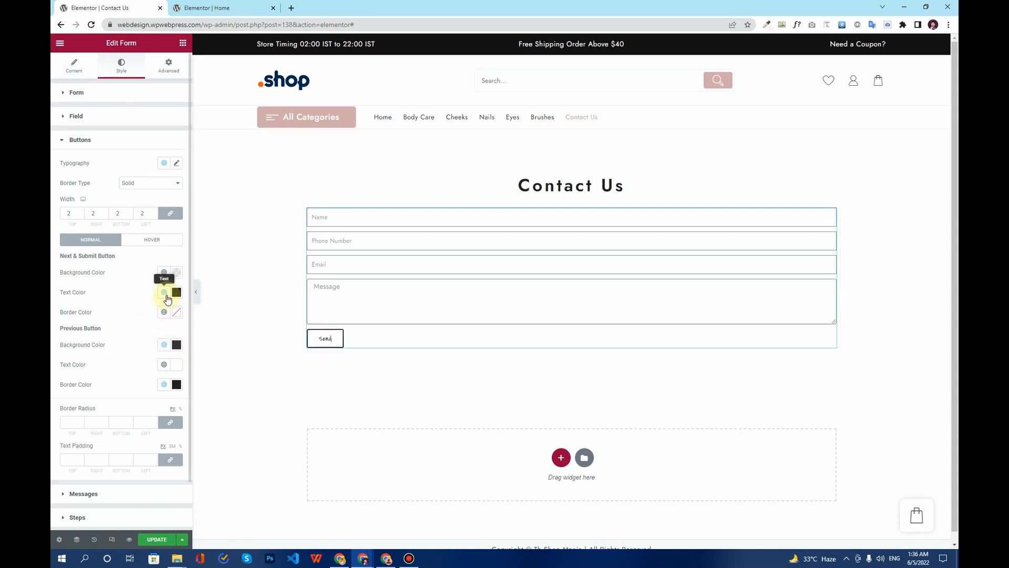
pyautogui.click(81, 215)
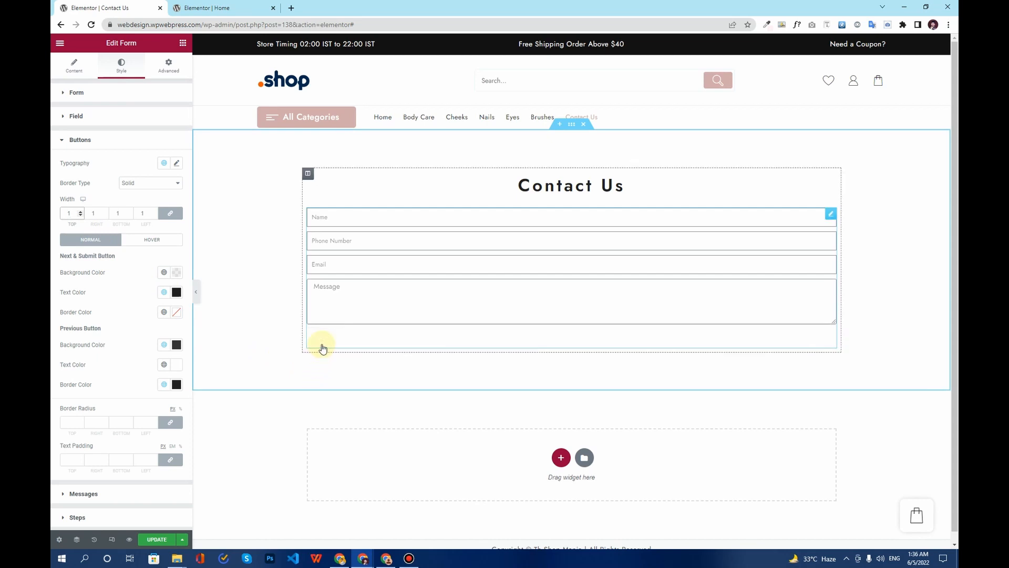
# Set the submit button's hover text color to the global Text color and apply a global sans-serif font to the form buttons.
pyautogui.click(155, 240)
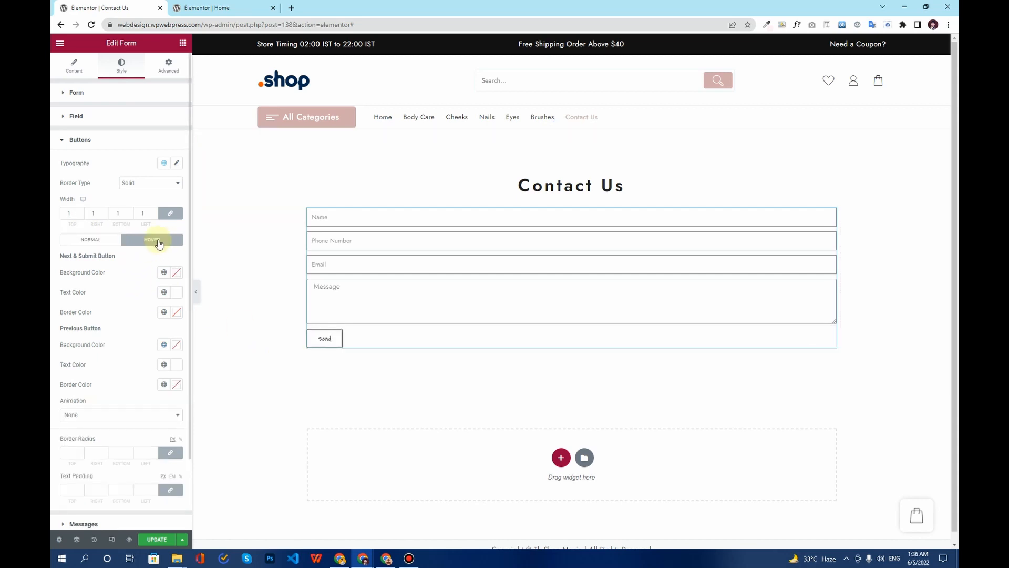
pyautogui.click(163, 273)
pyautogui.click(163, 273)
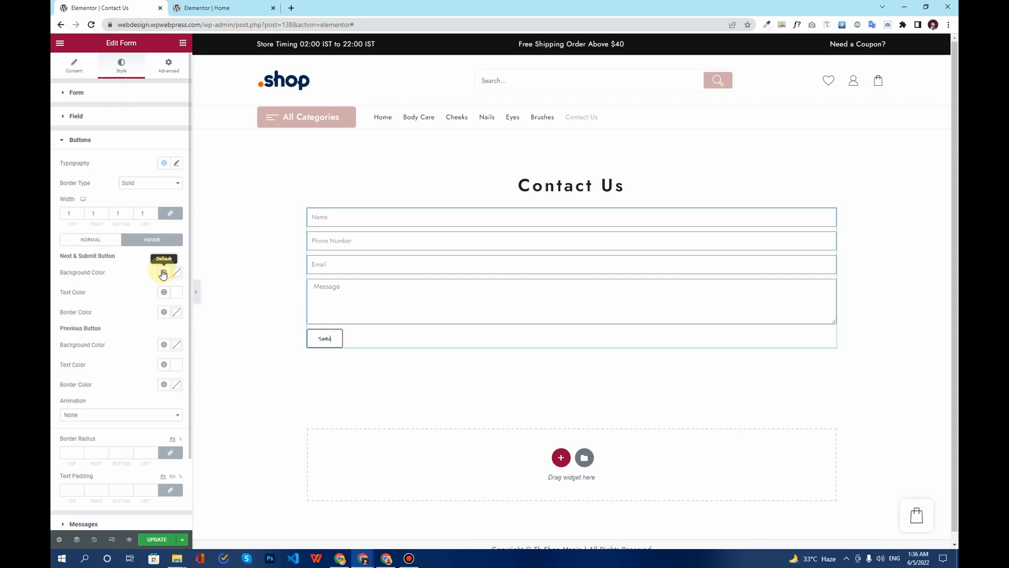
pyautogui.click(163, 292)
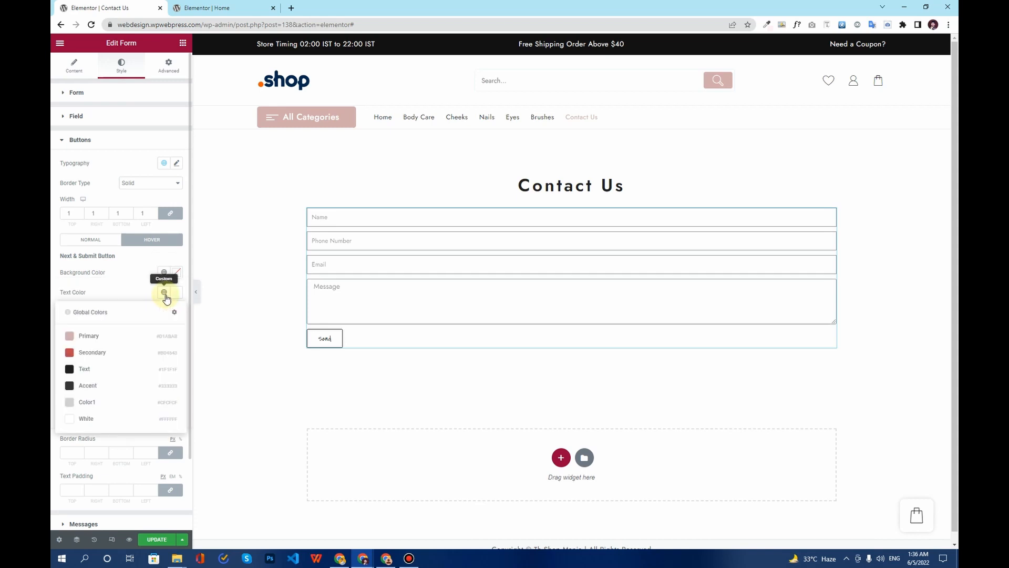
pyautogui.click(137, 370)
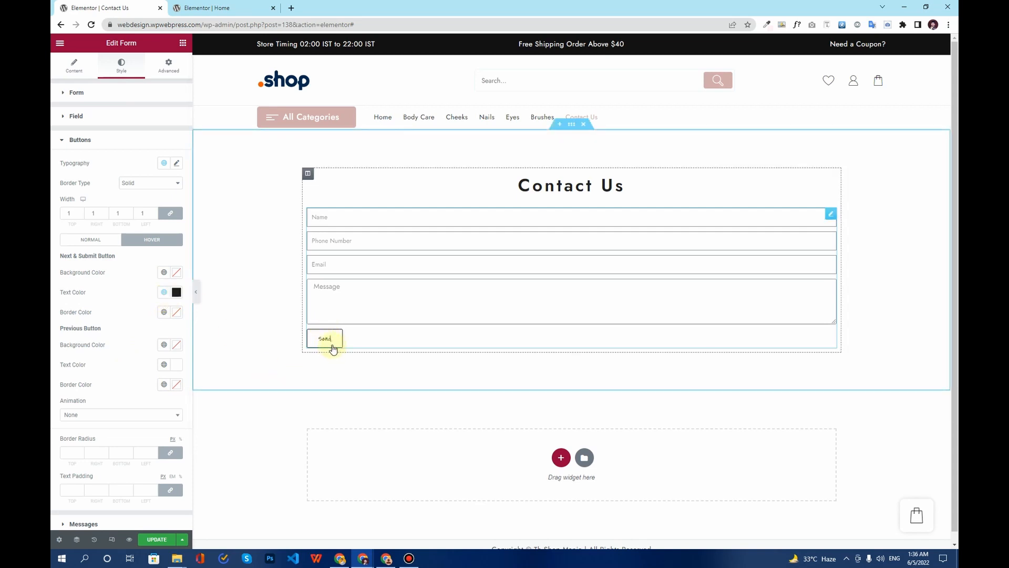
pyautogui.click(165, 164)
pyautogui.click(117, 232)
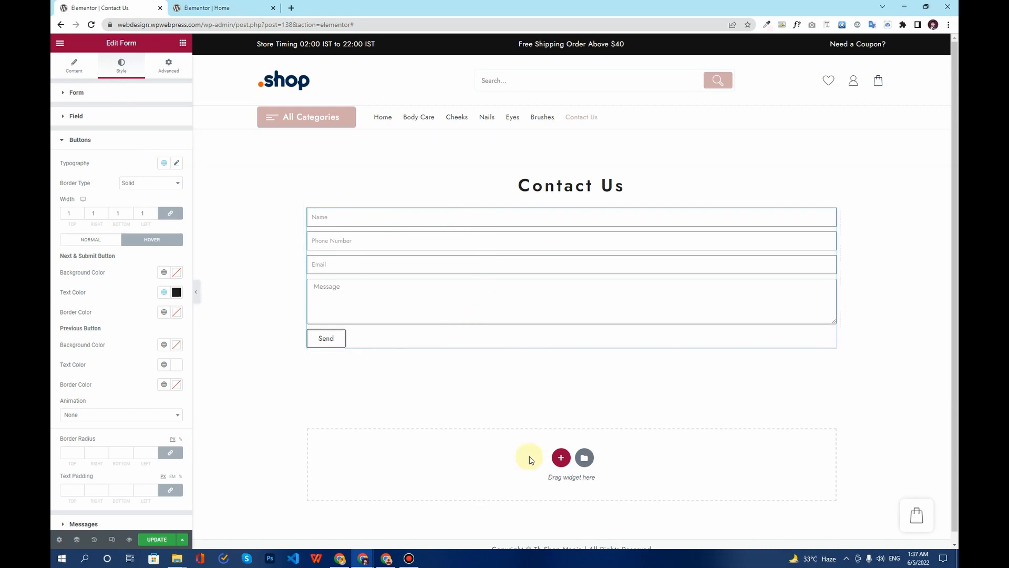
# Add a single-column section below the contact form and set its content width to Full Width.
pyautogui.click(561, 458)
pyautogui.click(441, 481)
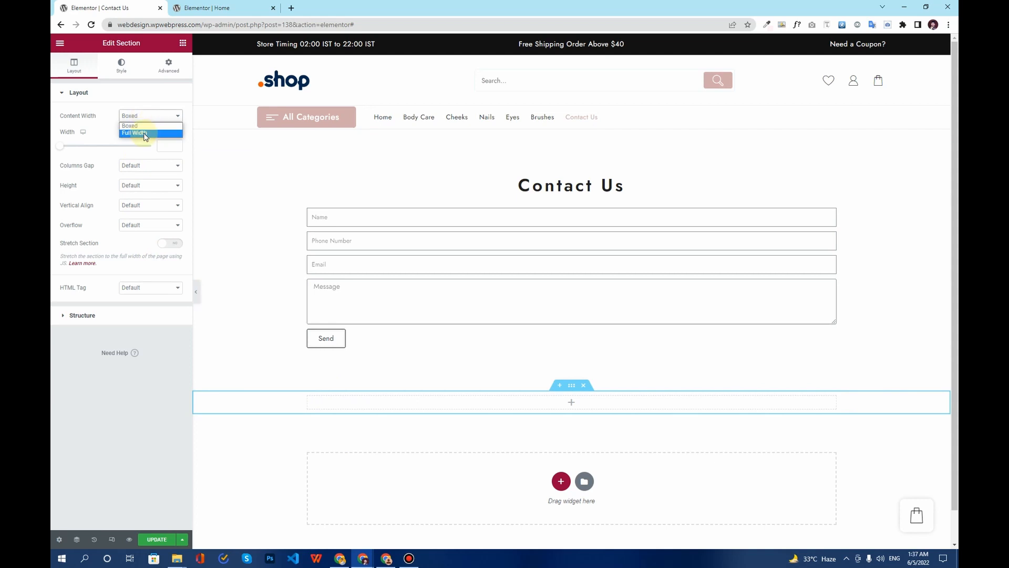
pyautogui.click(146, 134)
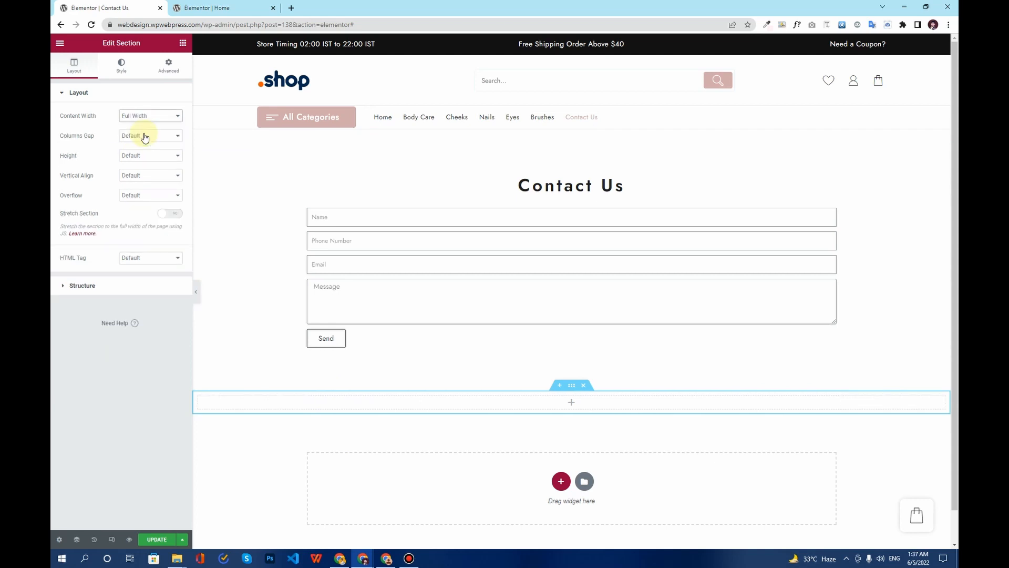
# Find the Google Maps widget with the search term "map", place it in the new section and set its height to 460.
pyautogui.click(182, 43)
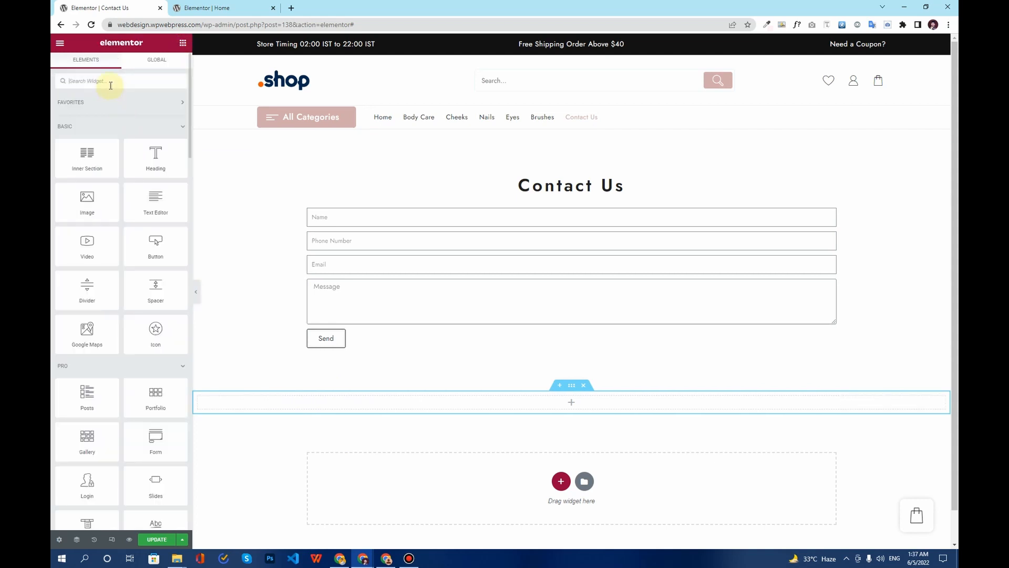
pyautogui.write('map')
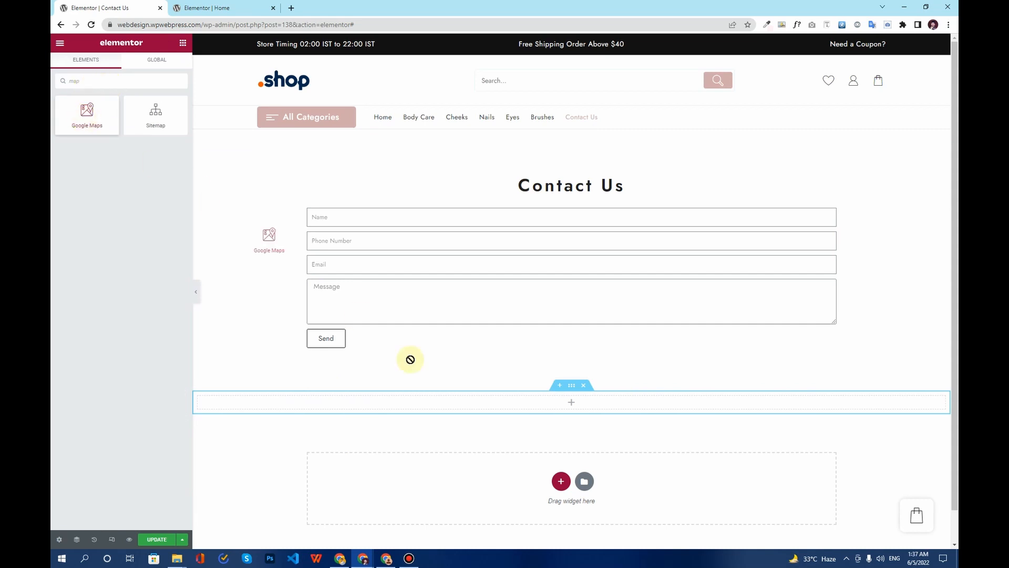
pyautogui.moveTo(428, 408); pyautogui.dragTo(423, 413)
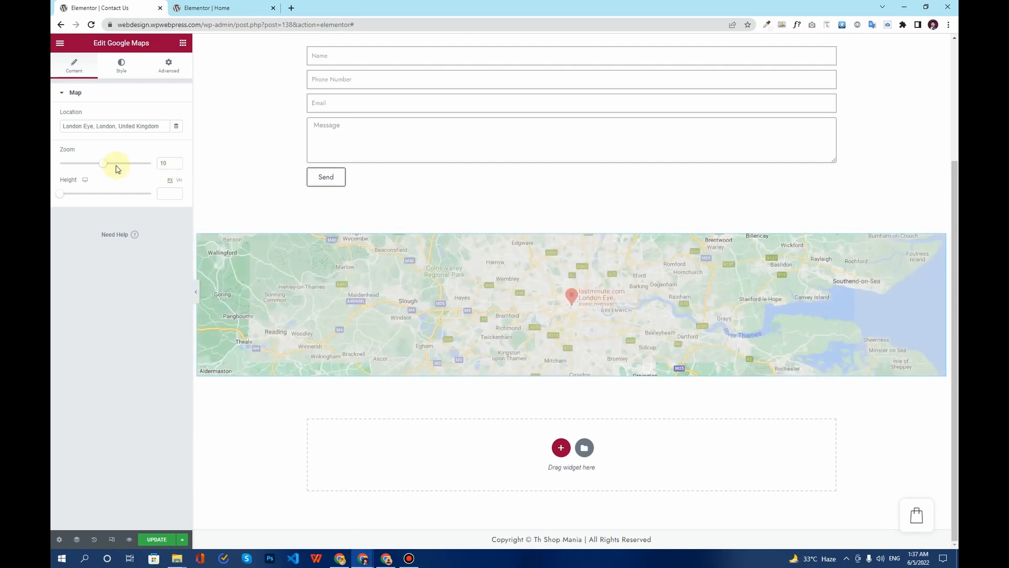
pyautogui.moveTo(67, 190); pyautogui.dragTo(89, 205)
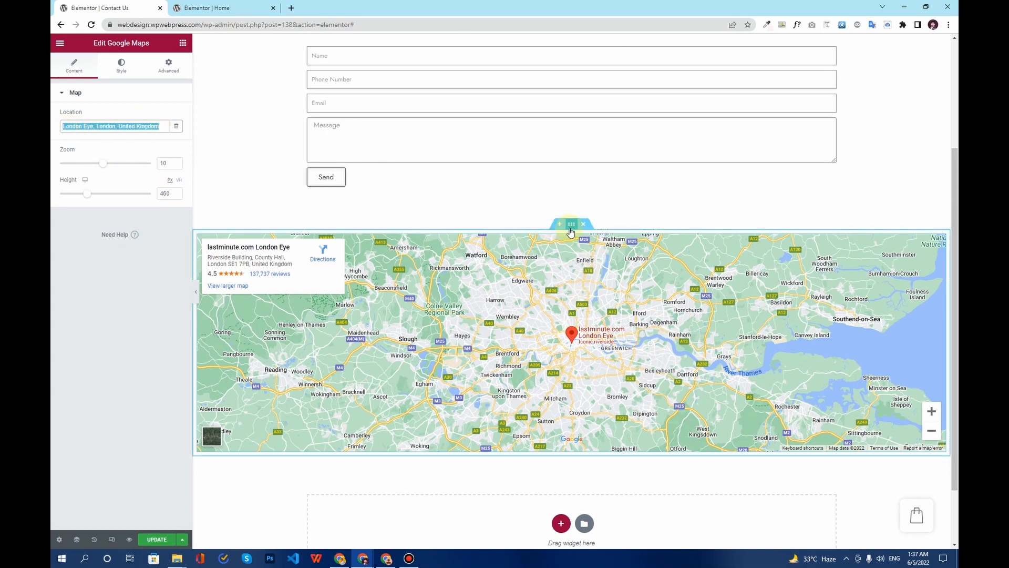
# Set the padding of the map's section and of its column to 0 on all sides.
pyautogui.click(572, 225)
pyautogui.click(169, 66)
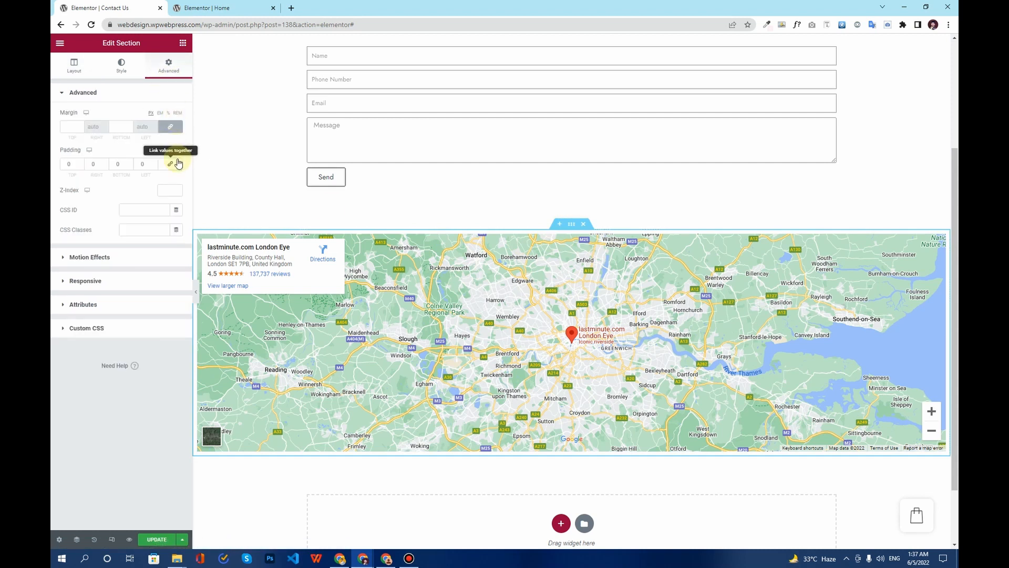
pyautogui.click(198, 236)
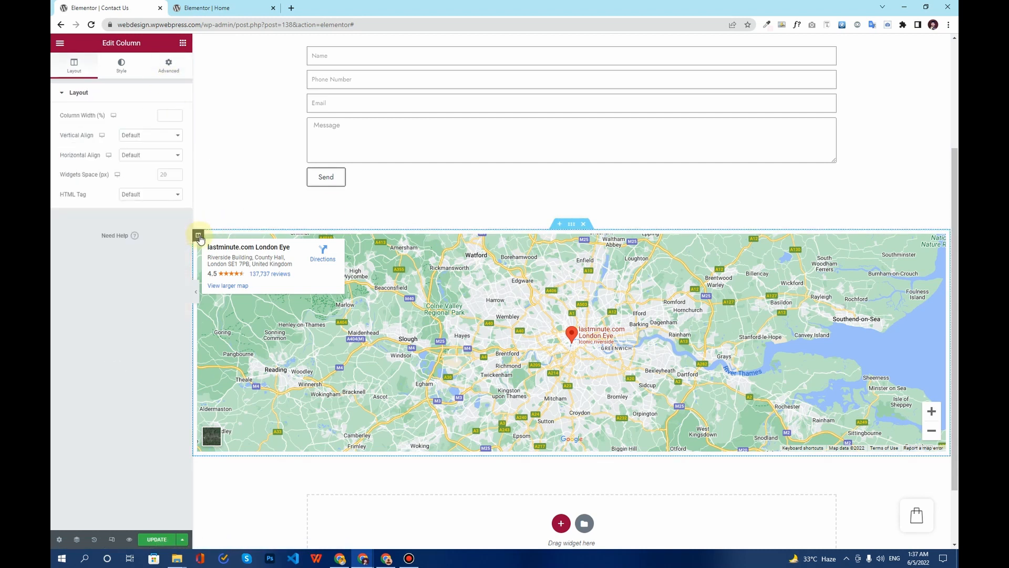
pyautogui.click(168, 66)
pyautogui.click(175, 165)
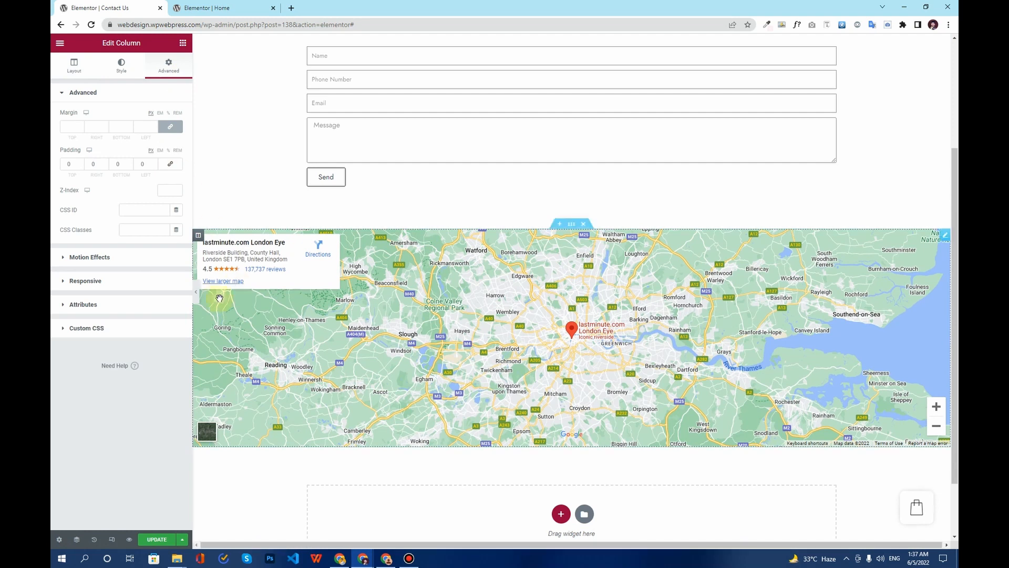
# Check the Contact Us page layout with the editor panel hidden, restore the panel and update the page.
pyautogui.click(196, 292)
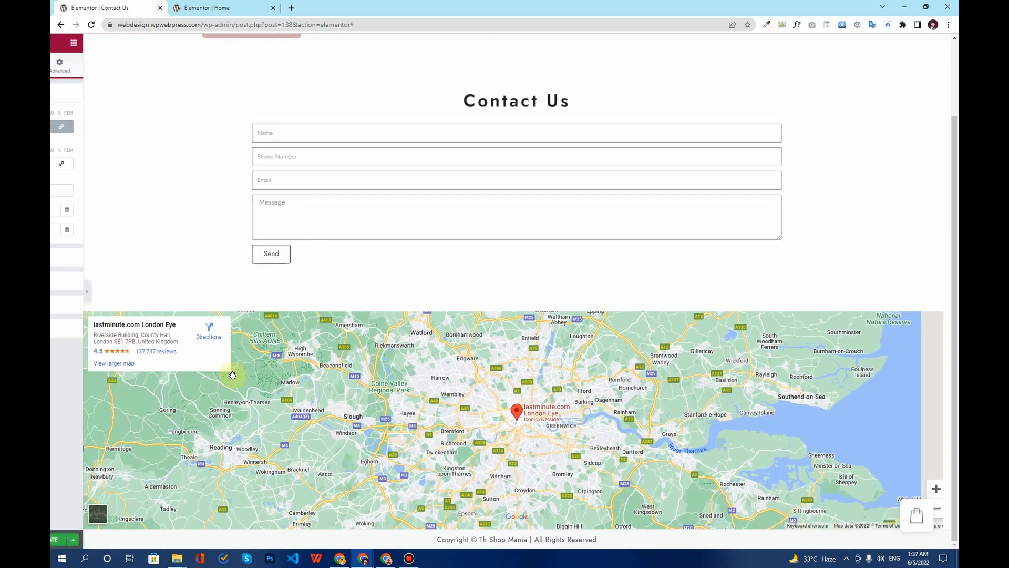
pyautogui.scroll(2, 422, 354)
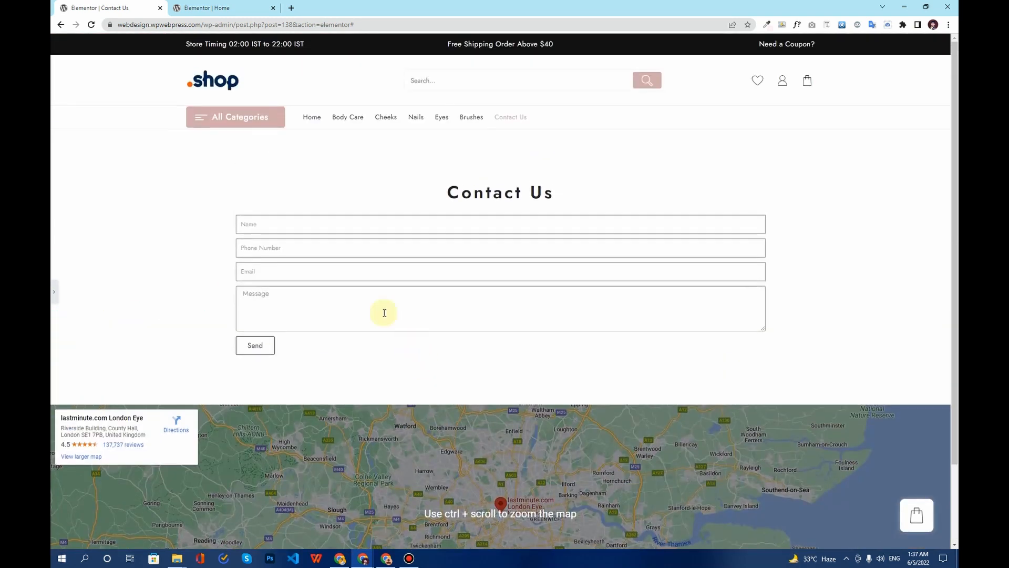
pyautogui.scroll(-2, 236, 300)
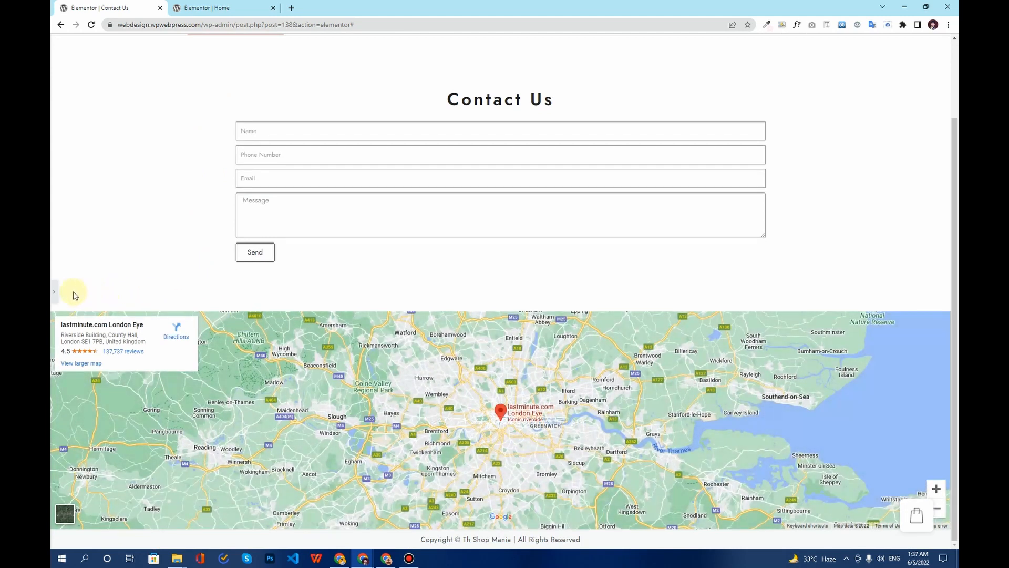
pyautogui.click(53, 292)
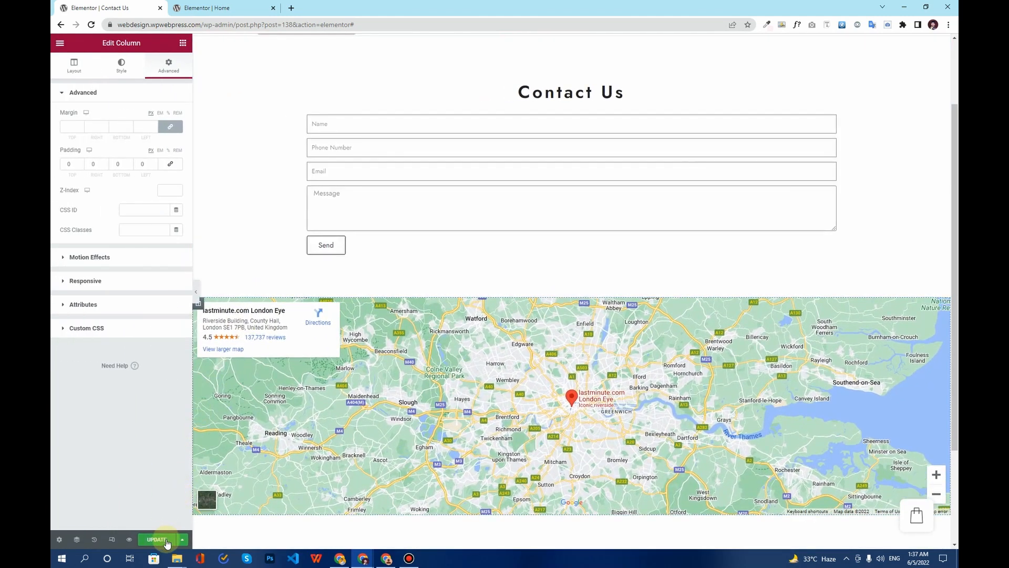
pyautogui.scroll(2, 276, 242)
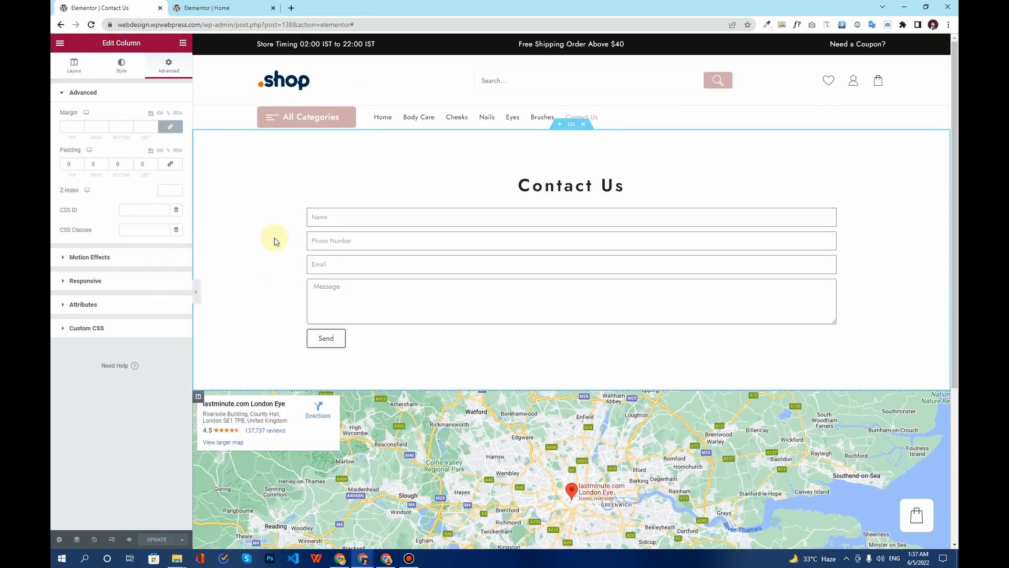
# Open the site's front page at webdesign.wpwebpress.com and review its hero and product sections.
pyautogui.moveTo(396, 26); pyautogui.dragTo(202, 26)
pyautogui.press('BackSpace')
pyautogui.press('Return')
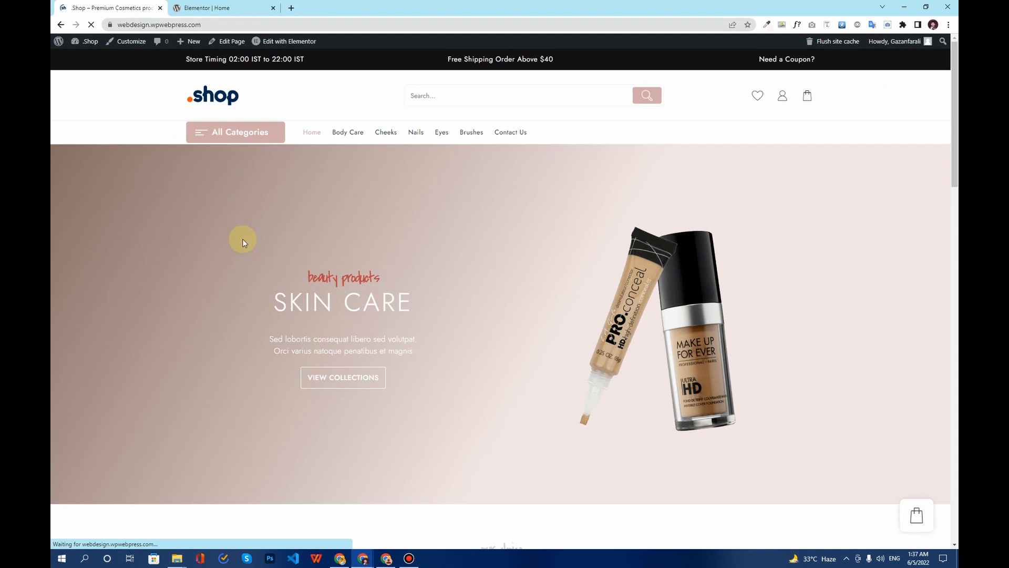
pyautogui.scroll(-3, 242, 238)
pyautogui.scroll(-6, 242, 238)
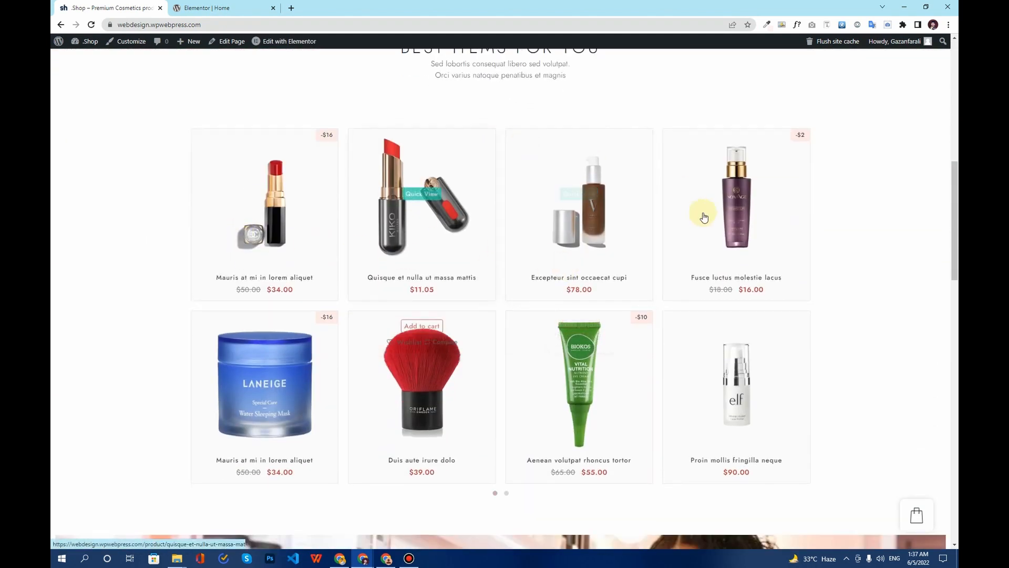
# Slide through the Best Items For You product carousel and examine the front page down to the brand logos and footer.
pyautogui.moveTo(739, 231); pyautogui.dragTo(396, 236)
pyautogui.moveTo(597, 247); pyautogui.dragTo(311, 232)
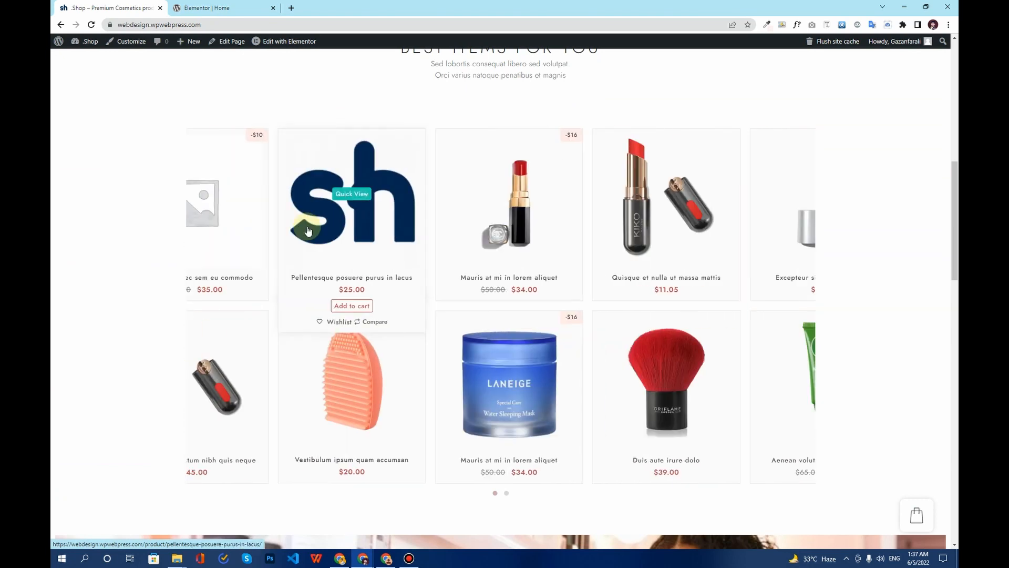
pyautogui.moveTo(588, 247); pyautogui.dragTo(302, 246)
pyautogui.moveTo(598, 266); pyautogui.dragTo(322, 260)
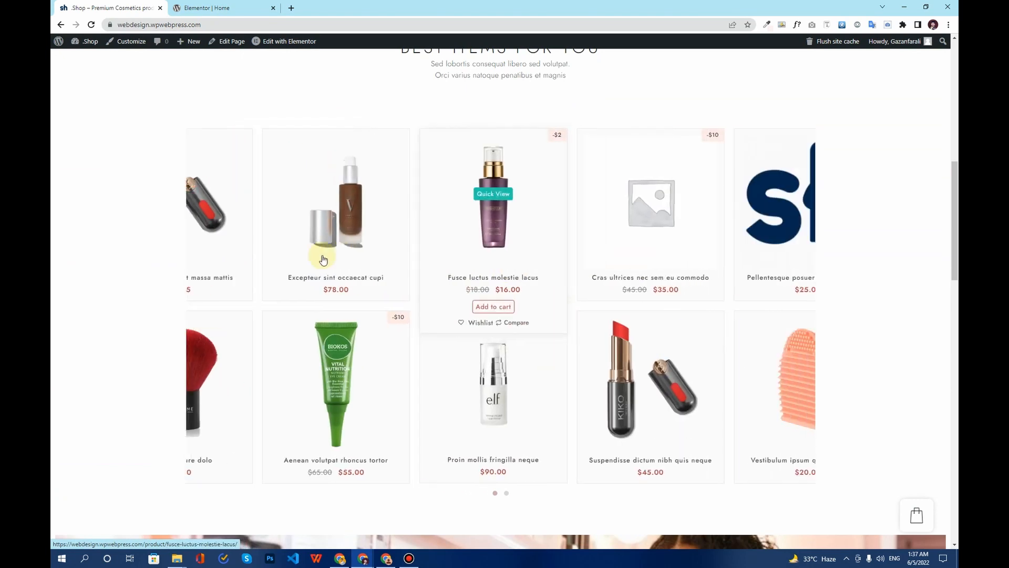
pyautogui.moveTo(554, 275); pyautogui.dragTo(374, 260)
pyautogui.scroll(-15, 500, 332)
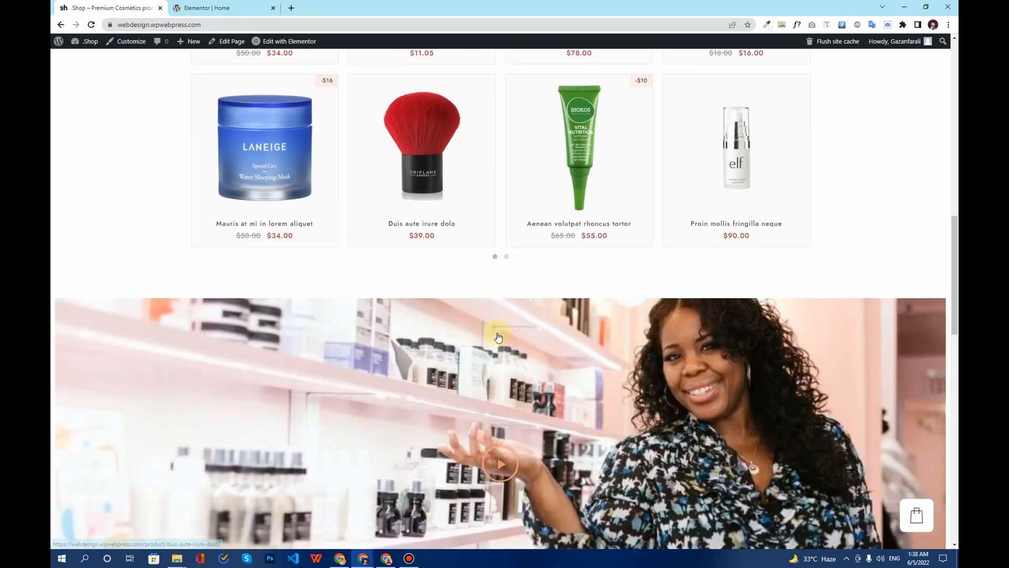
pyautogui.scroll(-2, 440, 318)
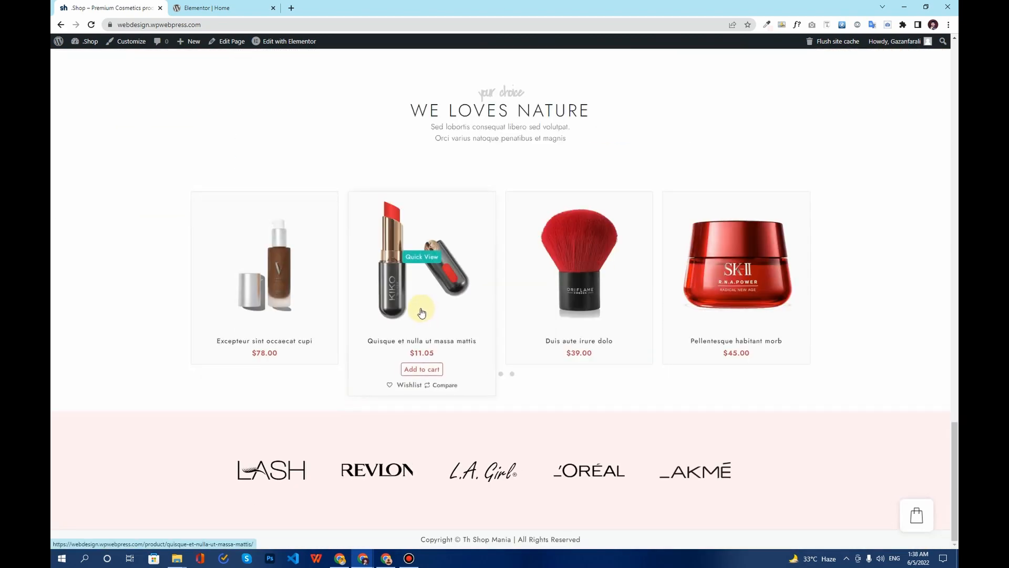
pyautogui.scroll(20, 421, 312)
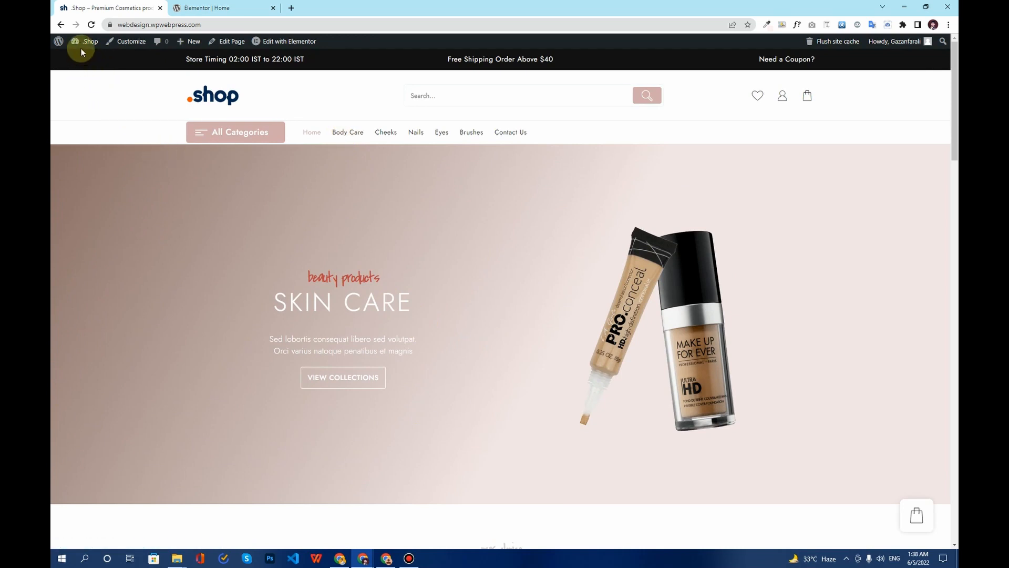
# Open the site's Menus admin page in a new tab and list the product categories available for Menu 1.
pyautogui.moveTo(85, 46)
pyautogui.rightClick(90, 96)
pyautogui.click(105, 104)
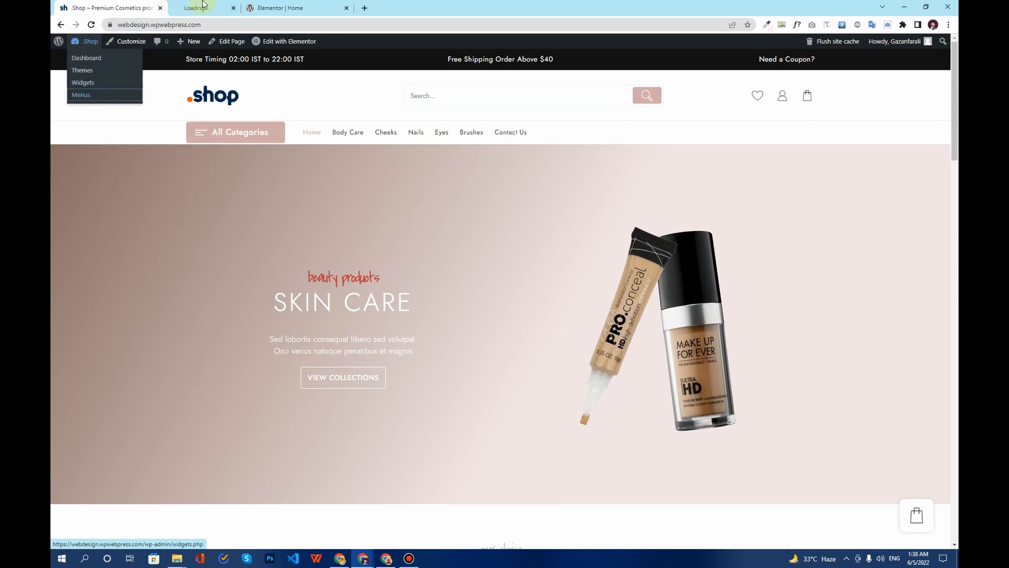
pyautogui.click(208, 6)
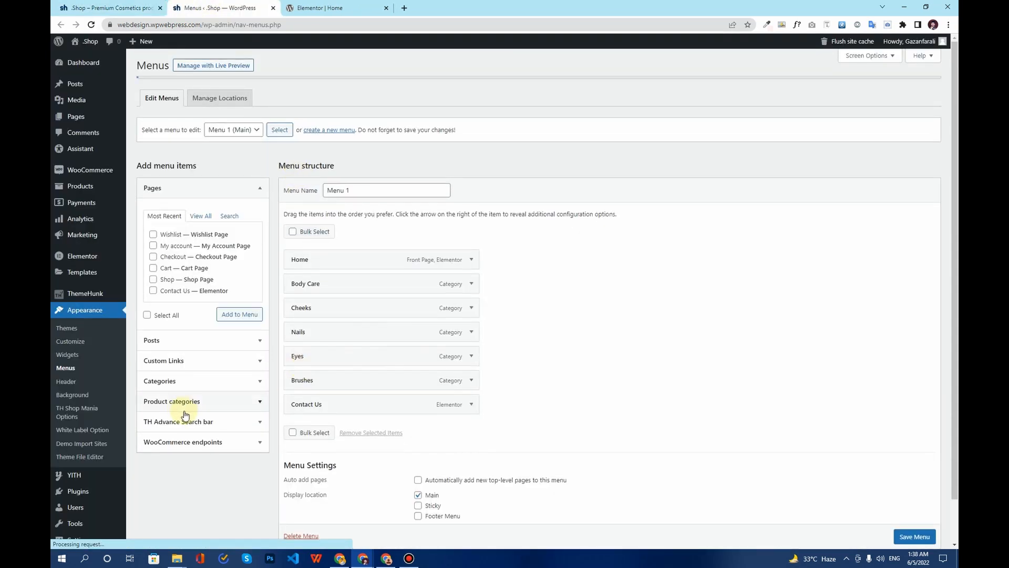
pyautogui.click(196, 403)
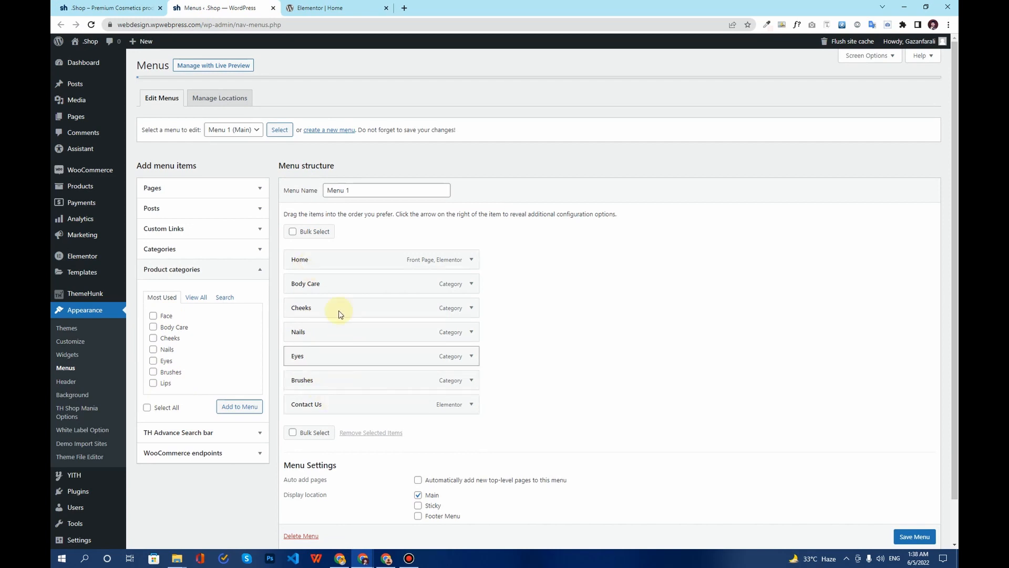
# Close the Elementor editor for the Home page and return to the shop's front page.
pyautogui.click(309, 7)
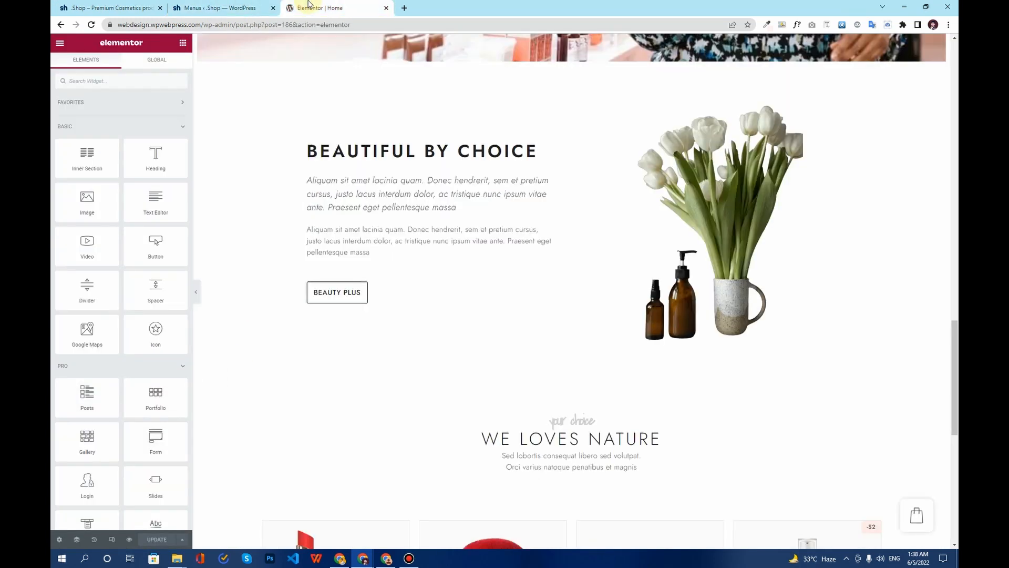
pyautogui.click(386, 7)
pyautogui.click(105, 7)
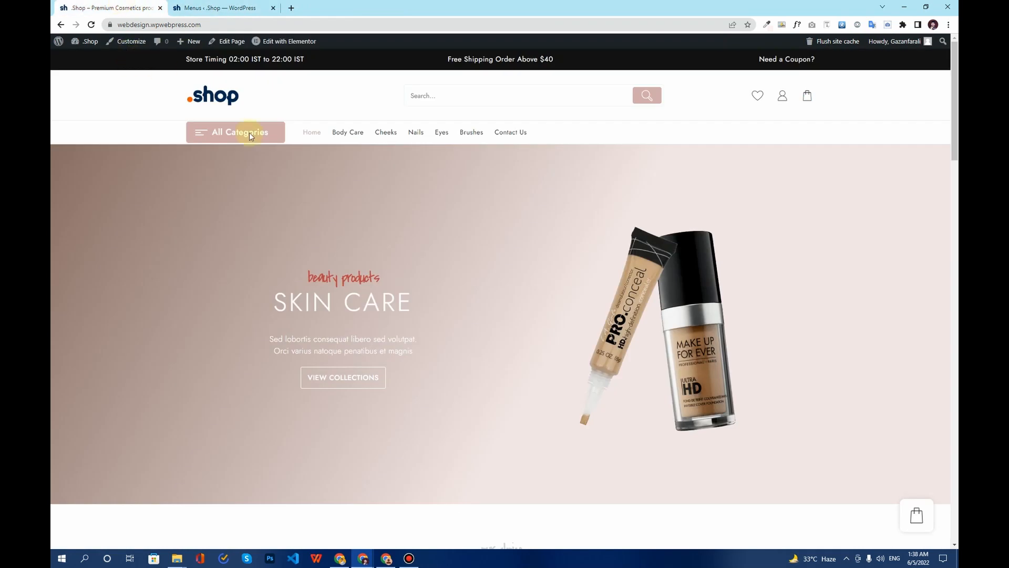
# Check the shop's category links by browsing the Body Care and Cheeks pages, then following Nails and Eyes.
pyautogui.click(345, 133)
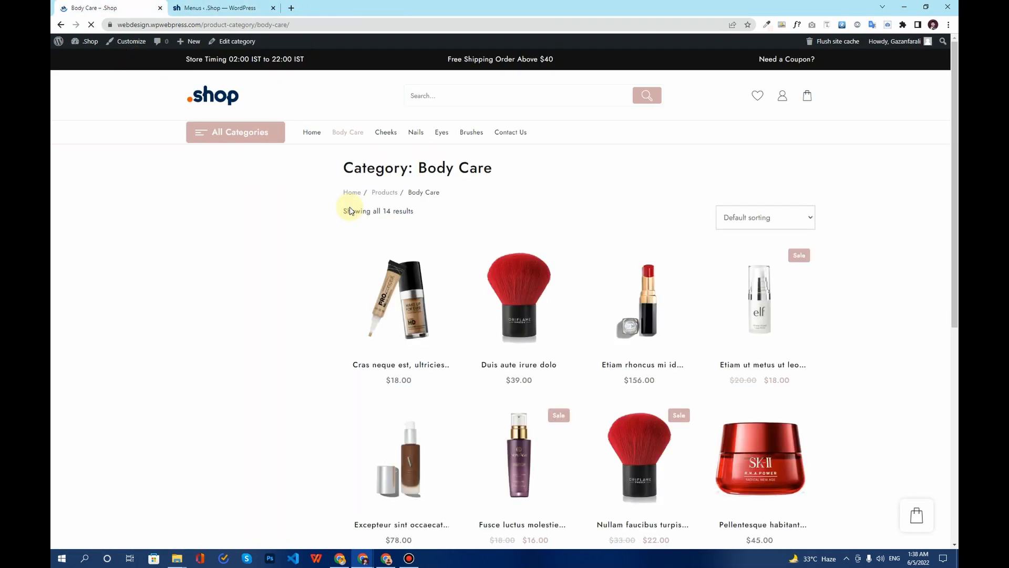
pyautogui.scroll(-7, 439, 239)
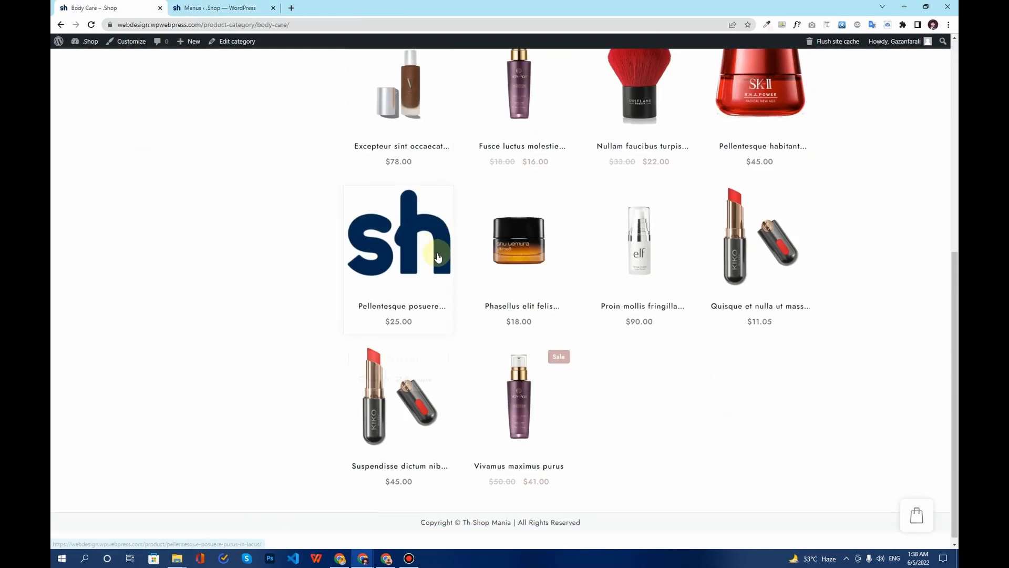
pyautogui.scroll(5, 427, 205)
pyautogui.scroll(2, 427, 205)
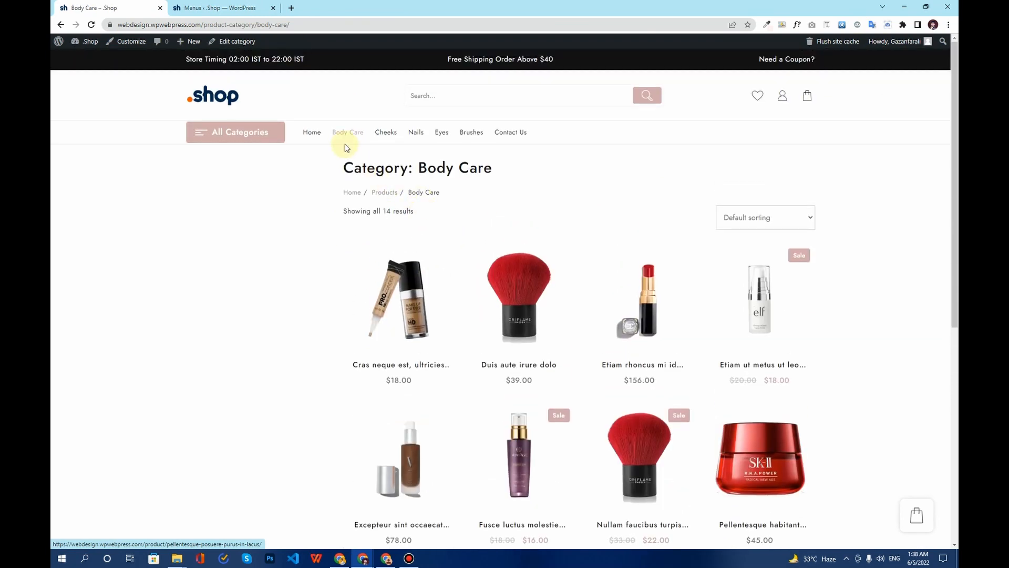
pyautogui.click(385, 133)
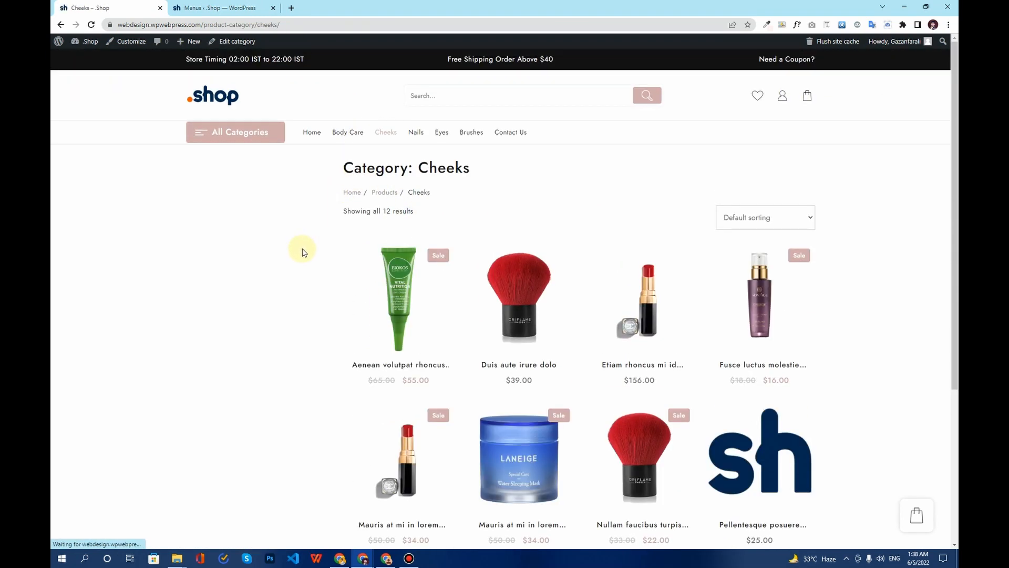
pyautogui.scroll(-4, 302, 252)
pyautogui.scroll(4, 303, 256)
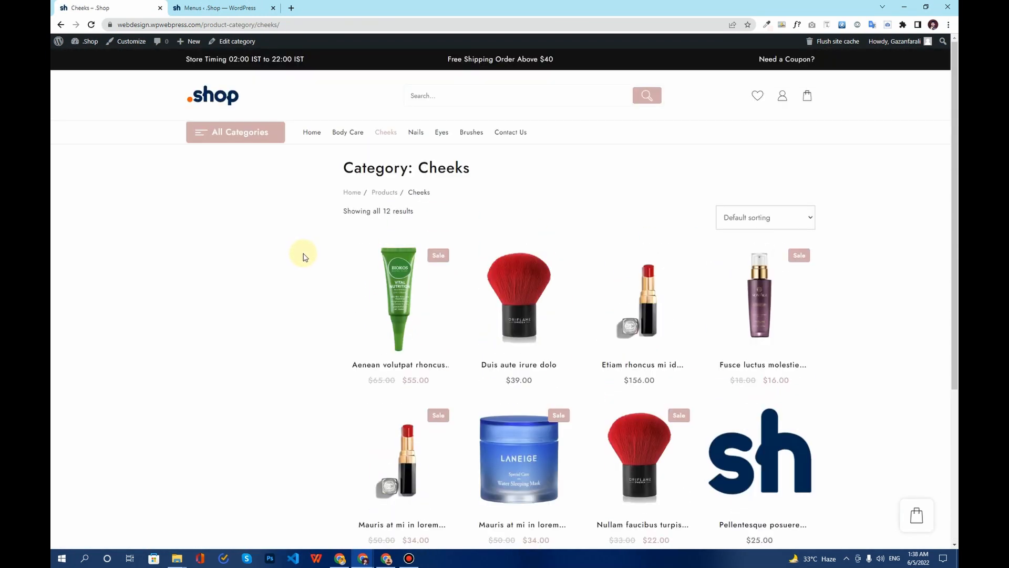
pyautogui.click(416, 136)
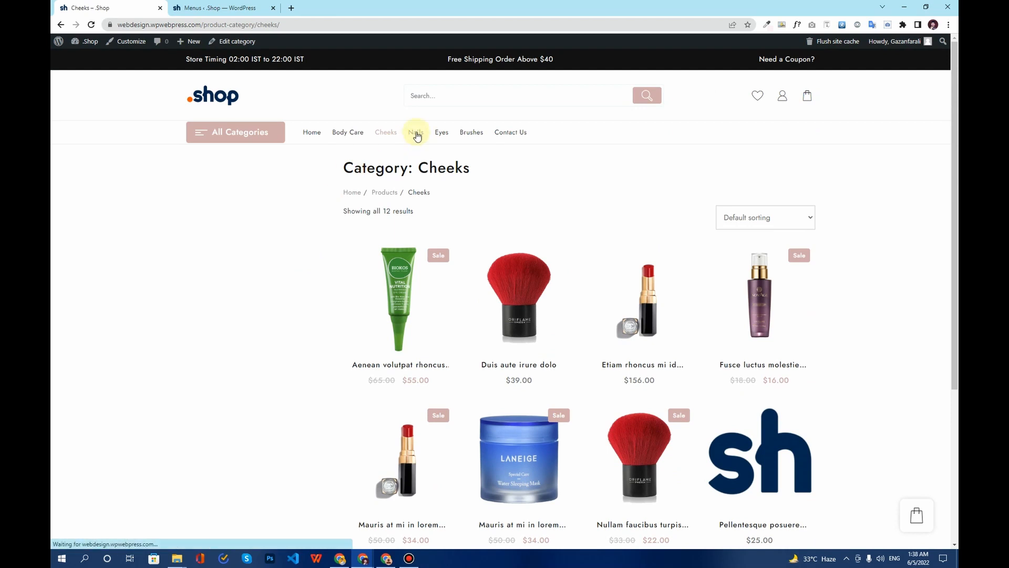
pyautogui.click(444, 134)
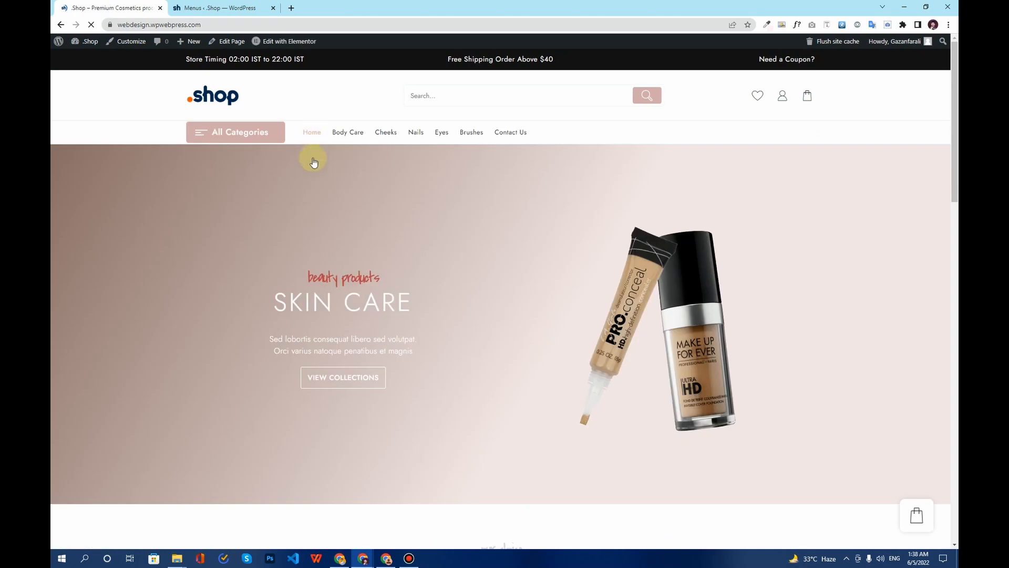
# Examine the front page again, from the Skin Care hero through the Best Items and We Loves Nature sections.
pyautogui.scroll(-5, 322, 205)
pyautogui.scroll(-15, 323, 209)
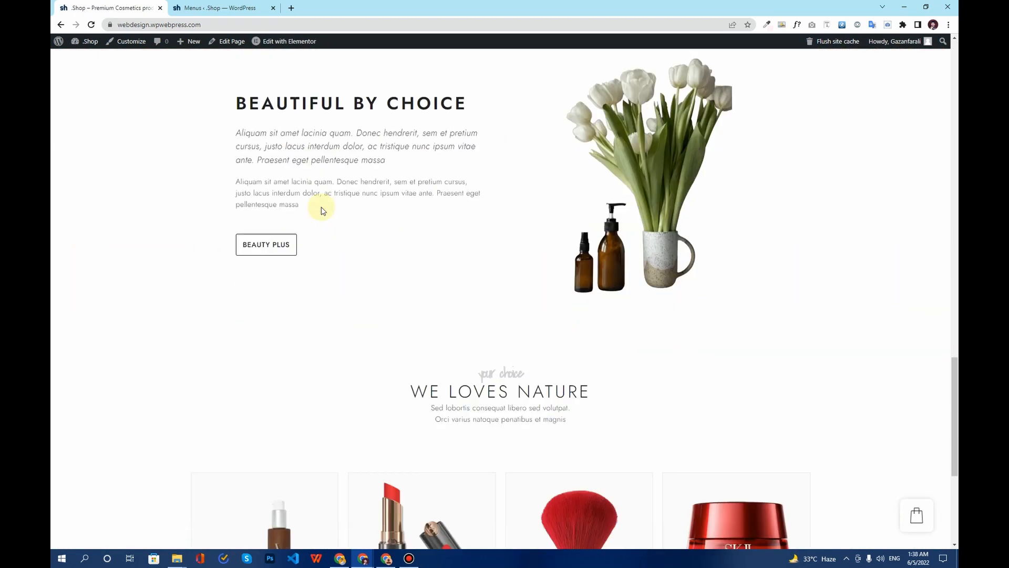
pyautogui.scroll(12, 323, 211)
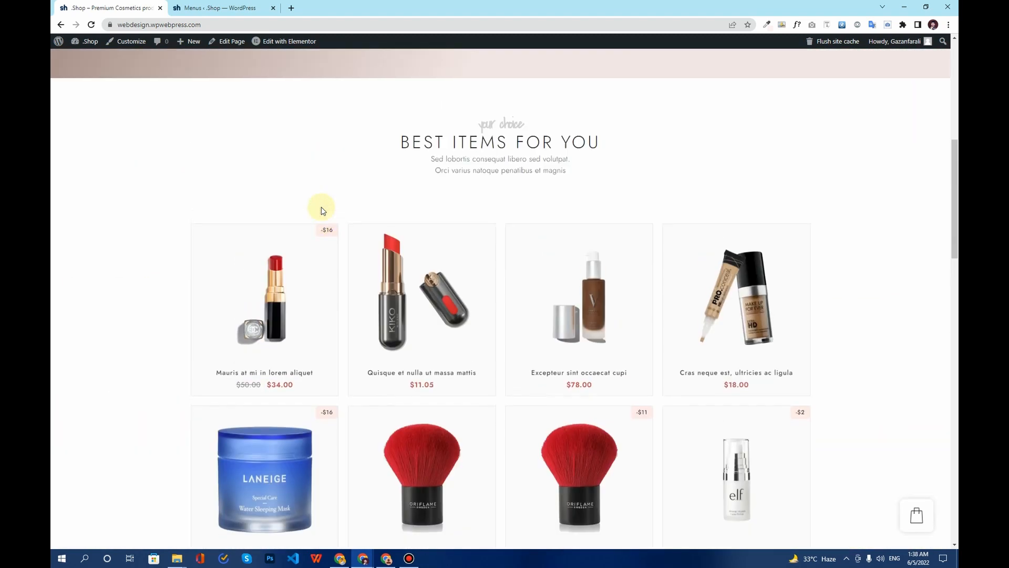
pyautogui.scroll(8, 322, 209)
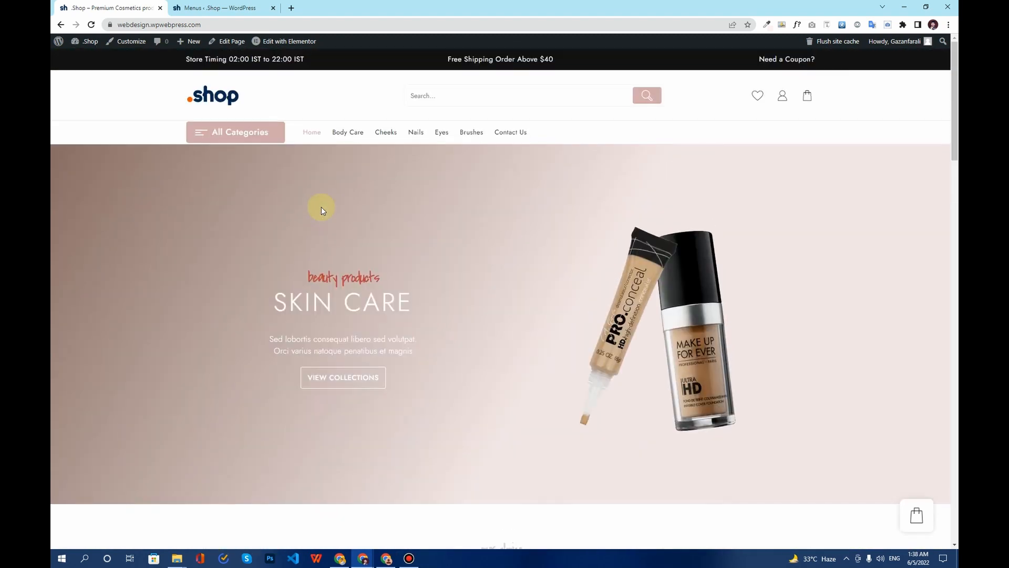
pyautogui.scroll(-6, 322, 209)
pyautogui.scroll(-4, 322, 209)
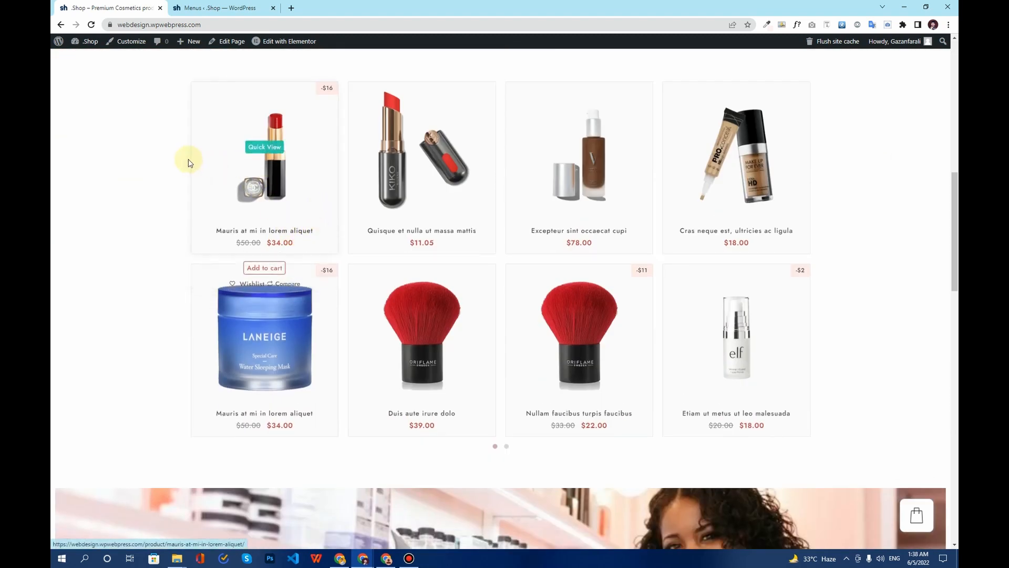
pyautogui.scroll(-1, 261, 188)
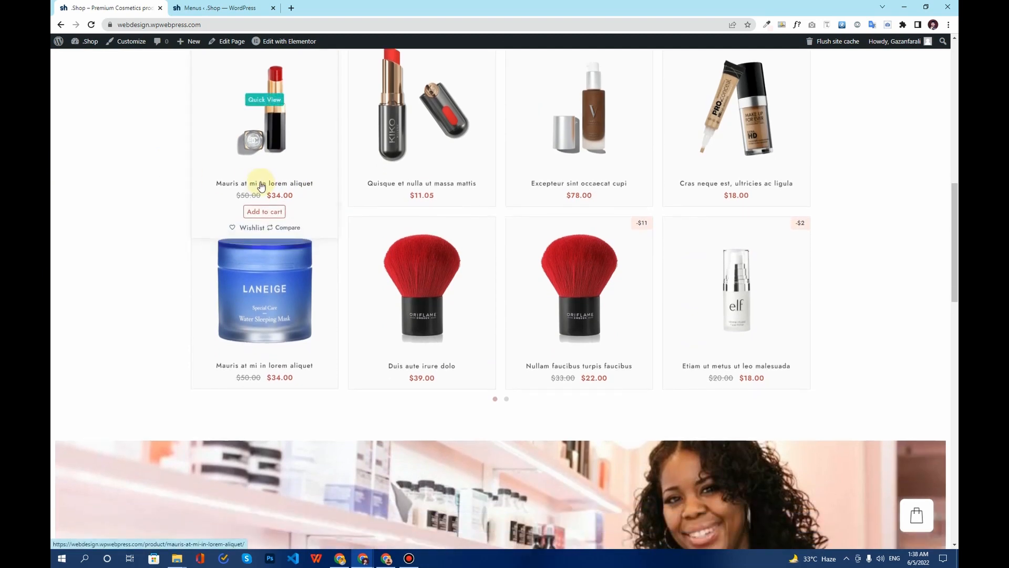
# Add one "Mauris at mi in lorem aliquet" to the cart from its product page and view the cart.
pyautogui.click(261, 186)
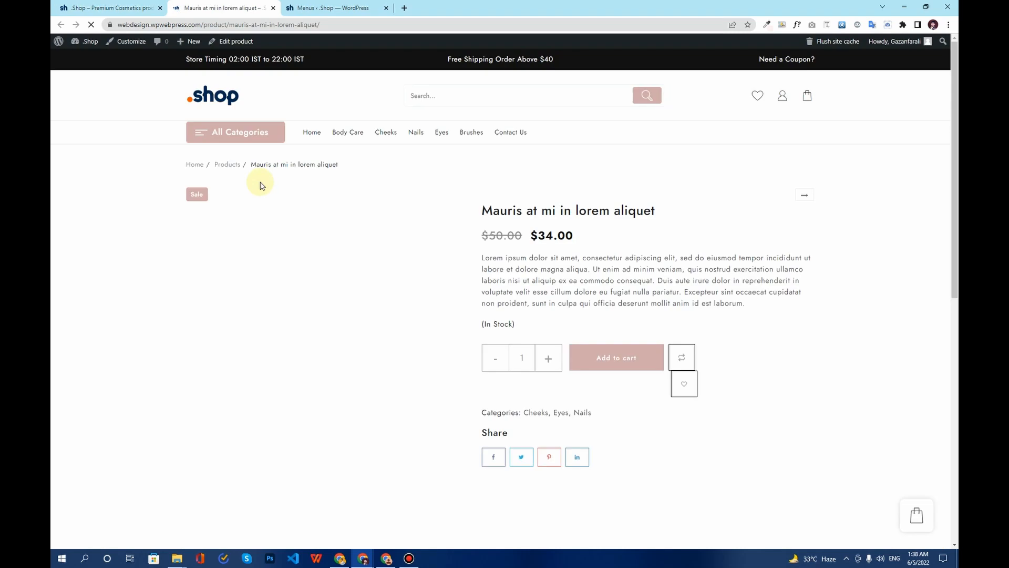
pyautogui.click(619, 358)
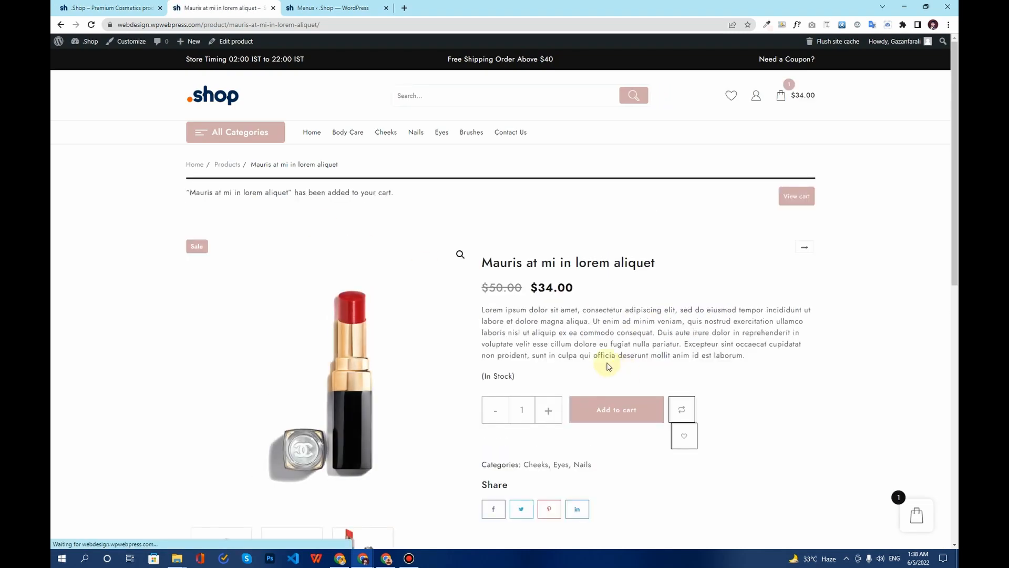
pyautogui.click(802, 205)
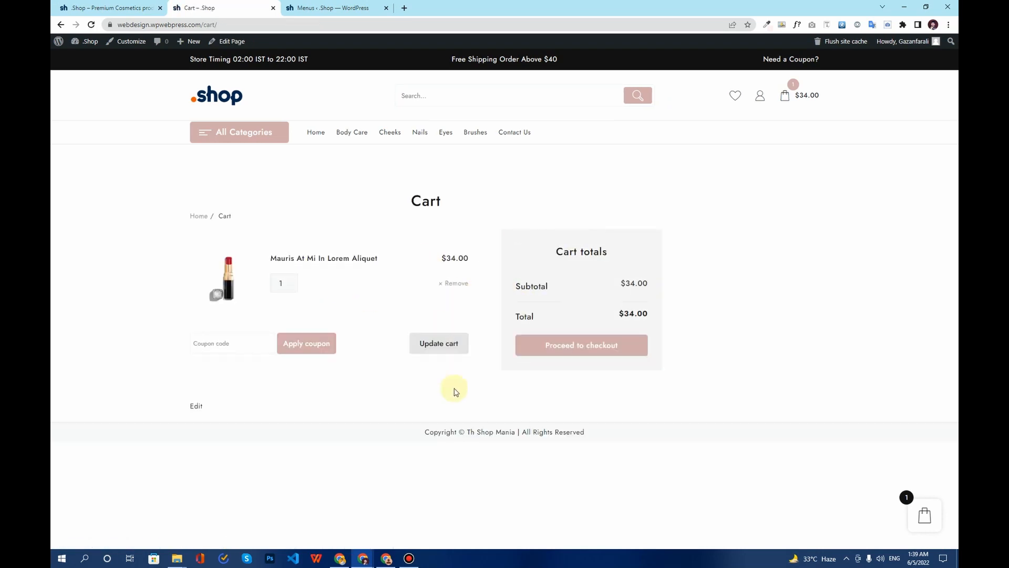
# Proceed to checkout and examine the billing details form and order summary.
pyautogui.click(603, 343)
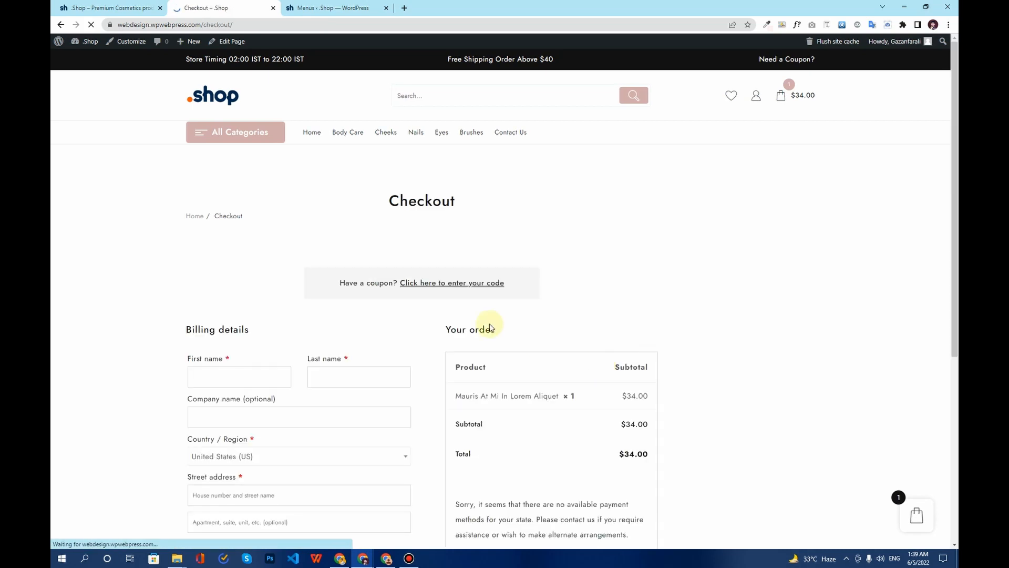
pyautogui.scroll(-7, 414, 291)
pyautogui.scroll(7, 424, 263)
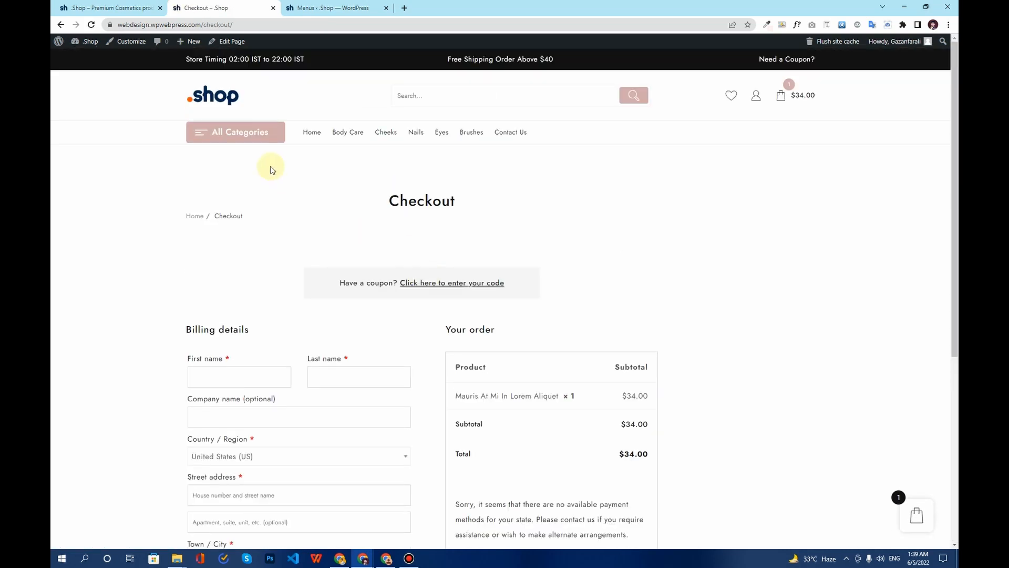
# Return to the front page, open the "Quisque et nulla ut massa mattis" product and add it to the comparison.
pyautogui.click(310, 133)
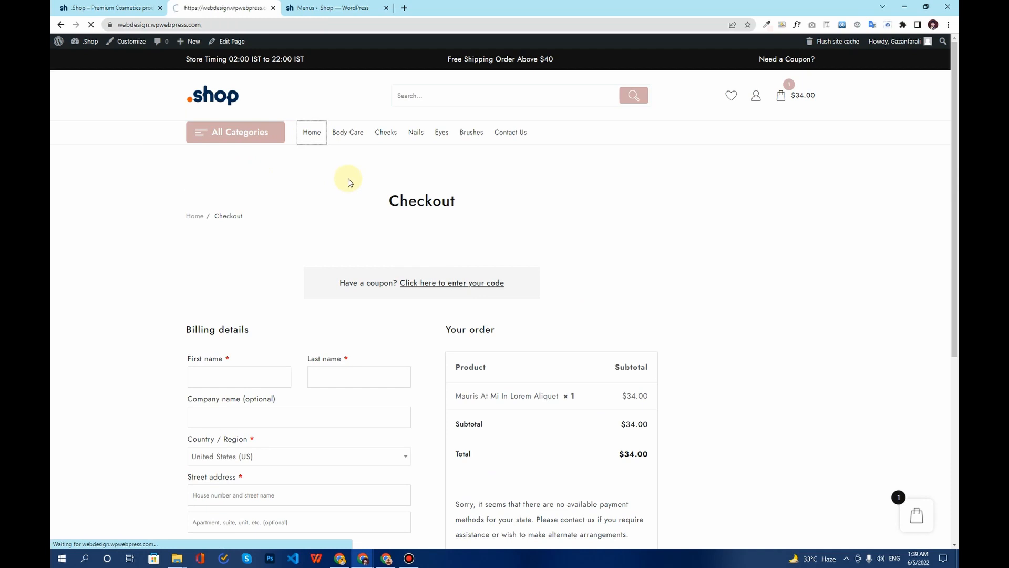
pyautogui.scroll(-10, 469, 226)
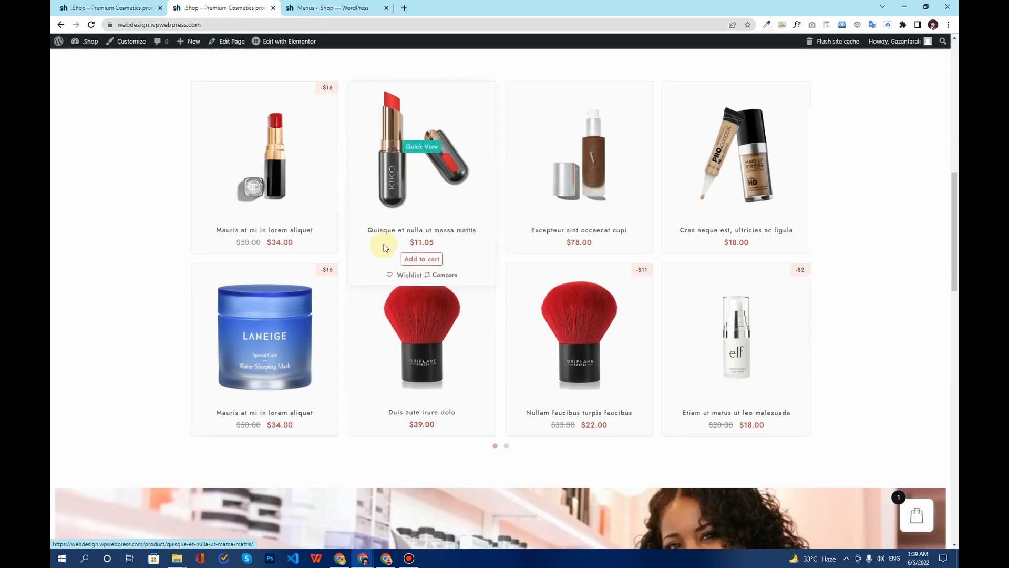
pyautogui.click(401, 230)
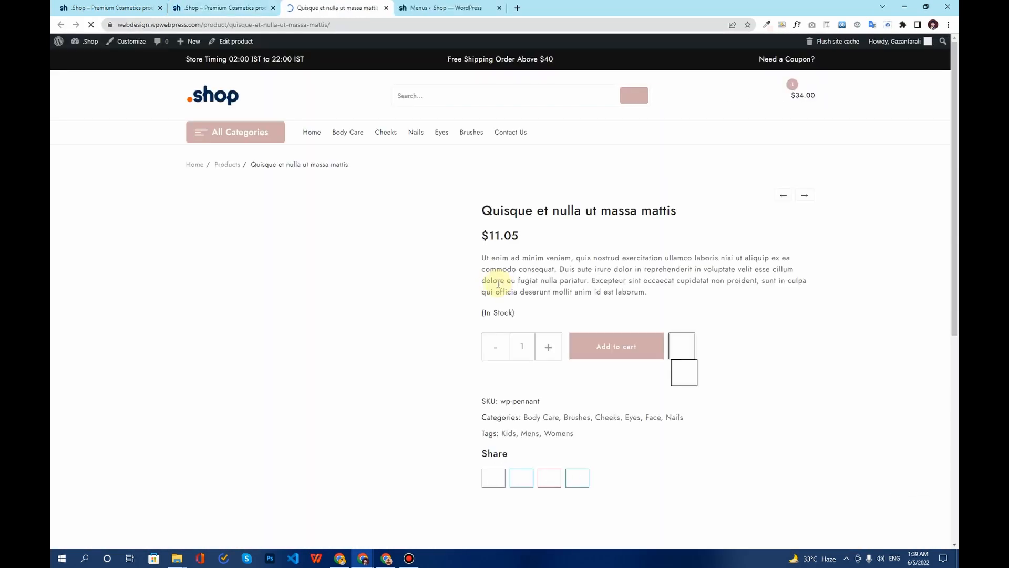
pyautogui.click(687, 351)
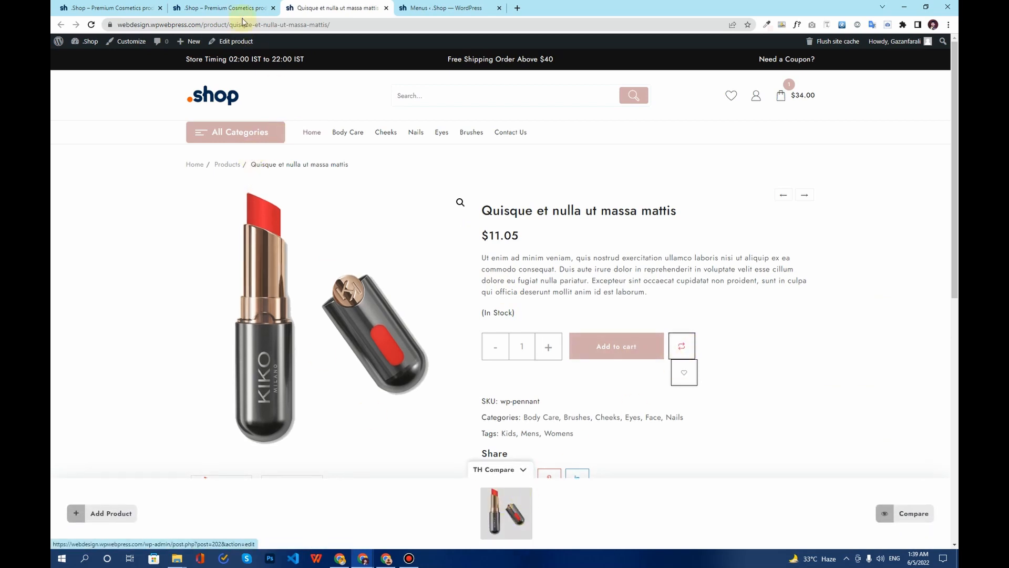
# Open the front page in a new tab and open the "Pellentesque habitant morb" product from it.
pyautogui.rightClick(313, 135)
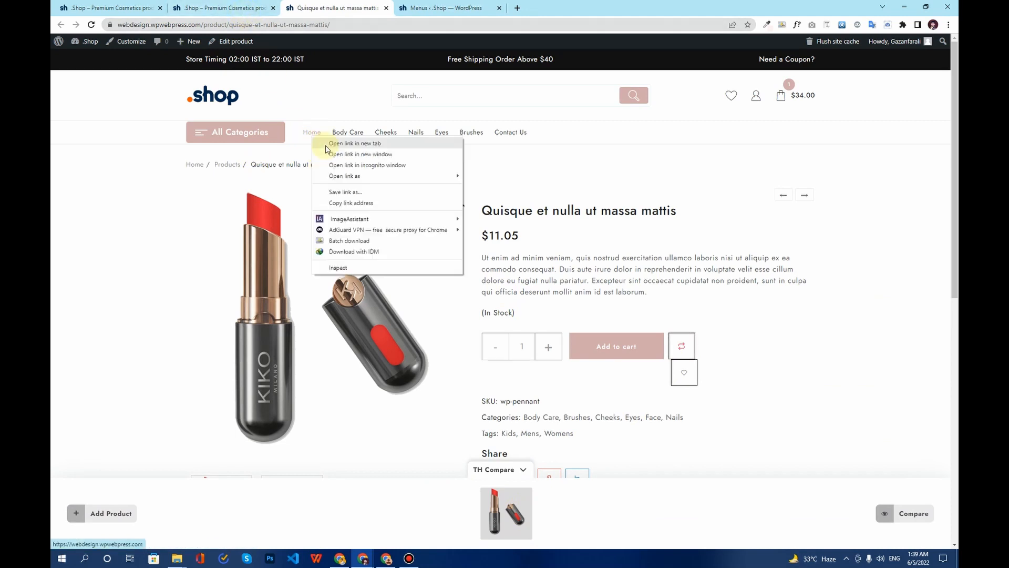
pyautogui.click(328, 145)
pyautogui.moveTo(438, 6); pyautogui.dragTo(376, 10)
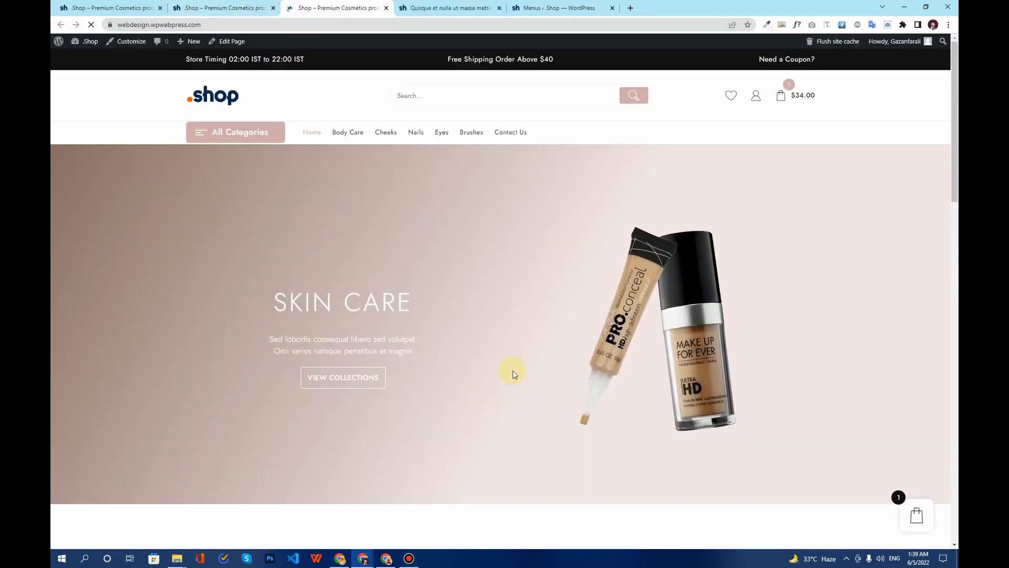
pyautogui.scroll(-10, 514, 376)
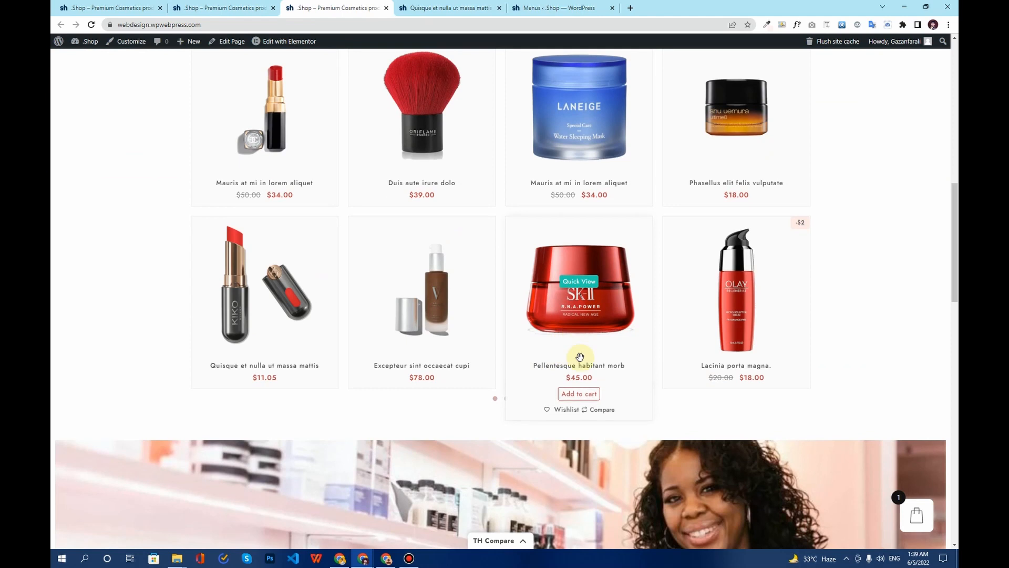
pyautogui.click(581, 304)
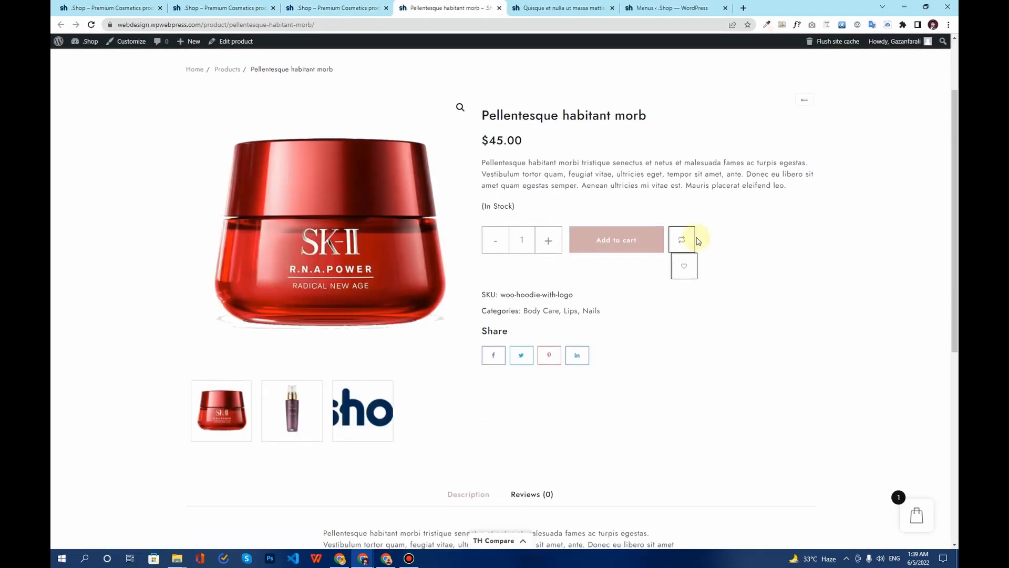
# Add the "Pellentesque habitant morb" product to the comparison and view the comparison table.
pyautogui.click(685, 249)
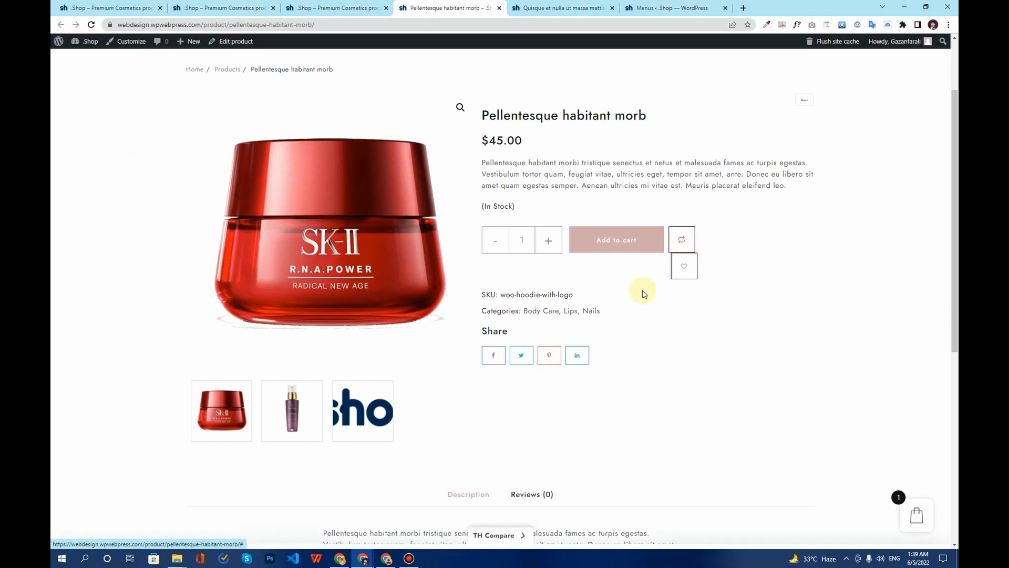
pyautogui.click(913, 513)
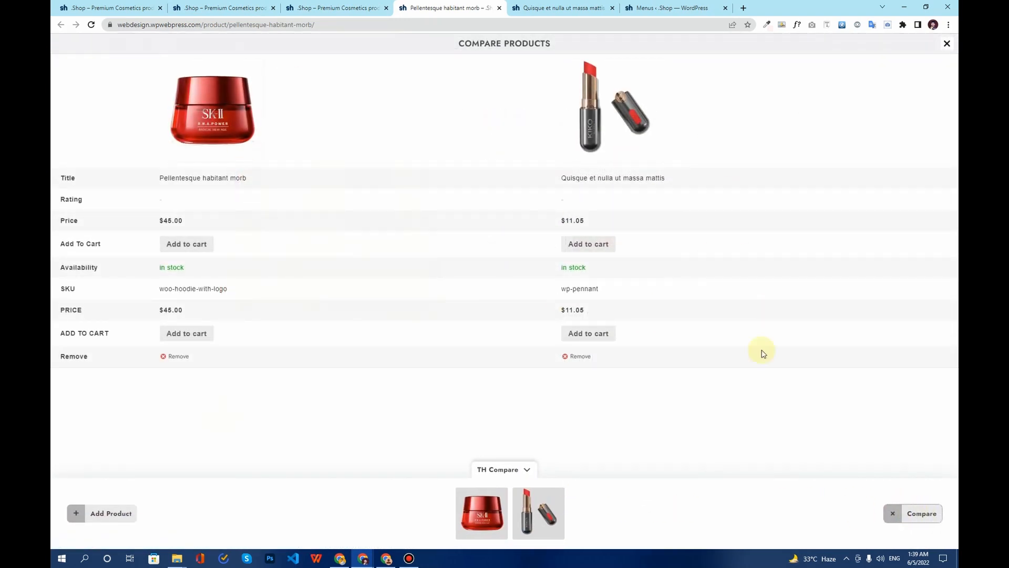
pyautogui.click(947, 44)
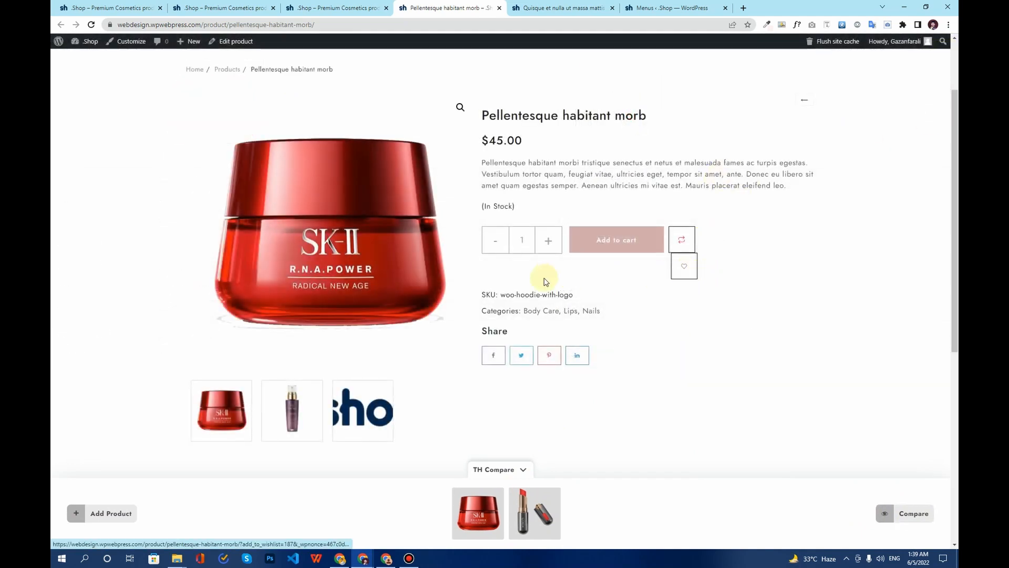
# Add the "Pellentesque habitant morb" product to the wishlist and examine the wishlist page's sidebar sections.
pyautogui.scroll(-1, 634, 287)
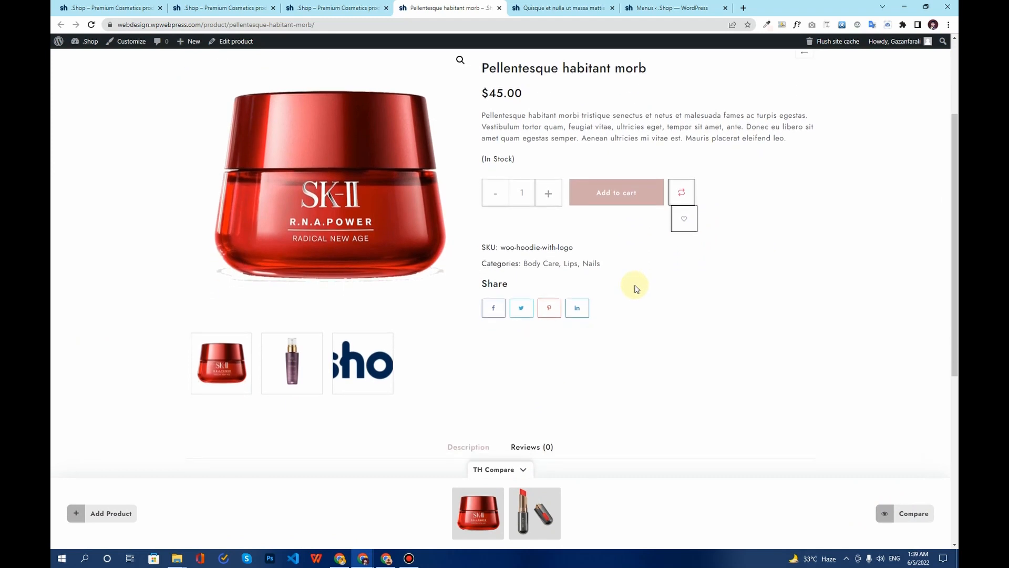
pyautogui.scroll(1, 637, 288)
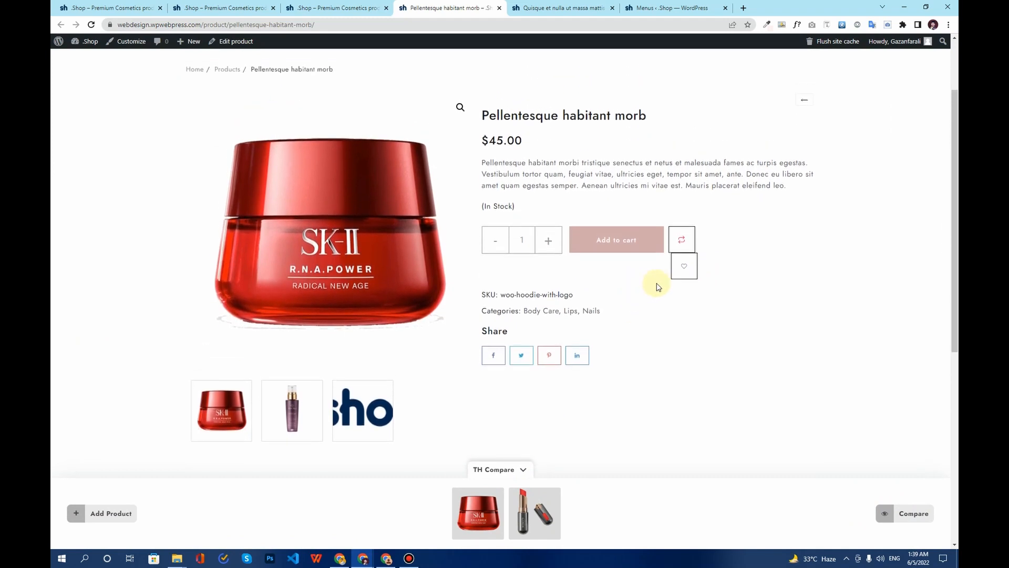
pyautogui.click(684, 270)
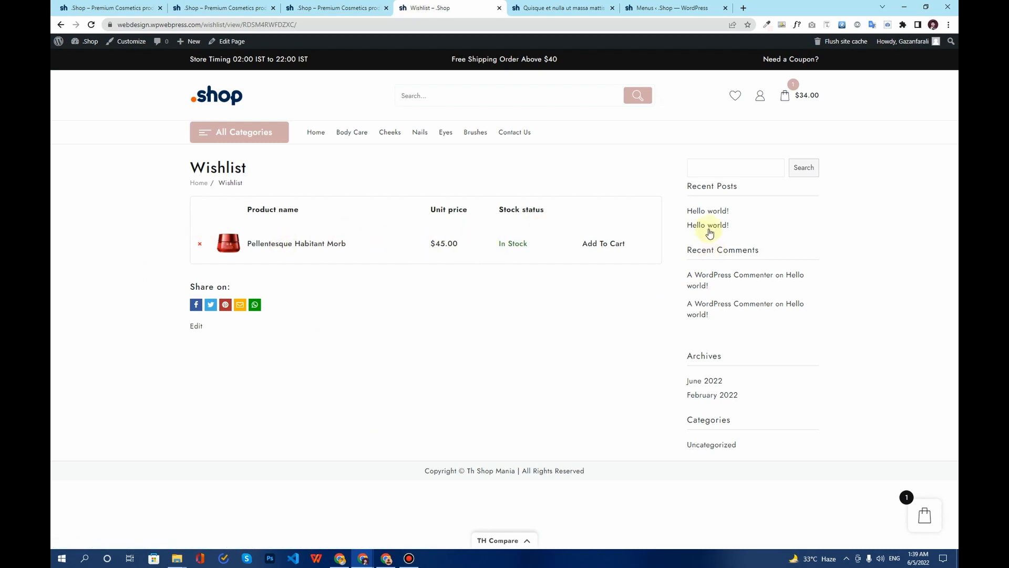
pyautogui.moveTo(743, 235); pyautogui.dragTo(684, 203)
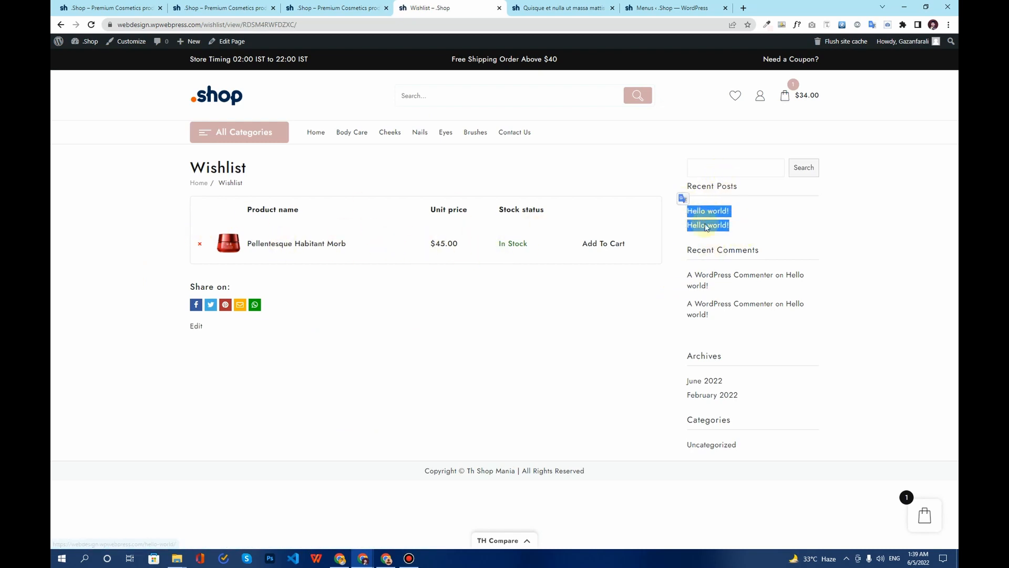
pyautogui.moveTo(745, 314); pyautogui.dragTo(680, 269)
pyautogui.moveTo(744, 396); pyautogui.dragTo(676, 367)
pyautogui.moveTo(750, 444); pyautogui.dragTo(667, 434)
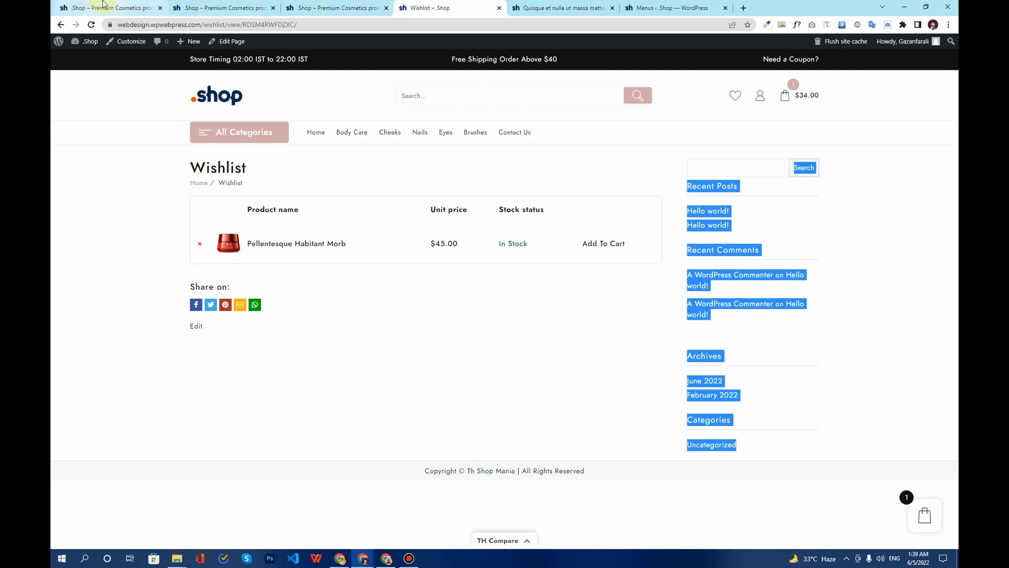
pyautogui.click(744, 243)
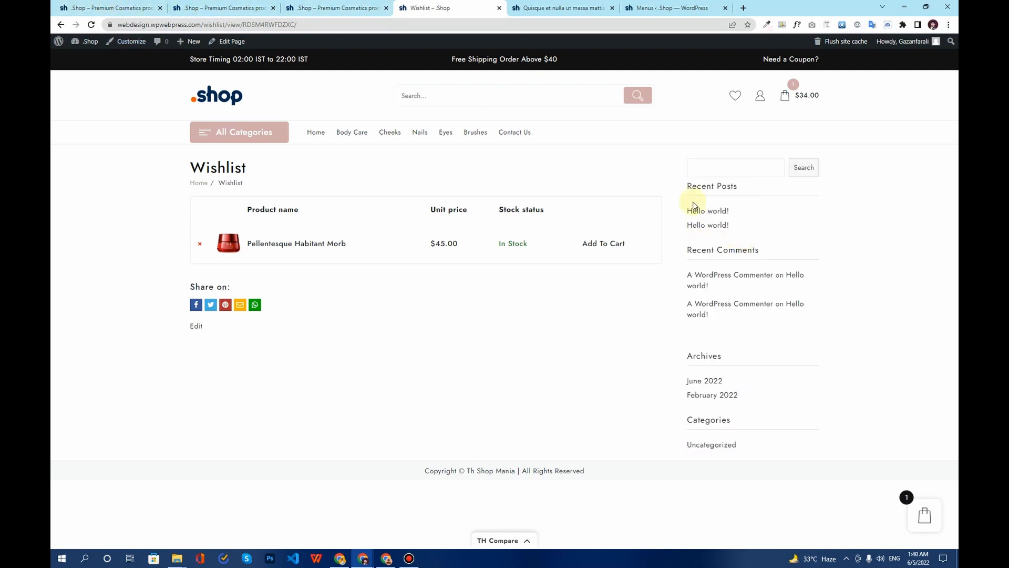
# Open the site's widget settings and delete the Recent Posts block from the Primary Sidebar, checking it against the wishlist page.
pyautogui.click(106, 8)
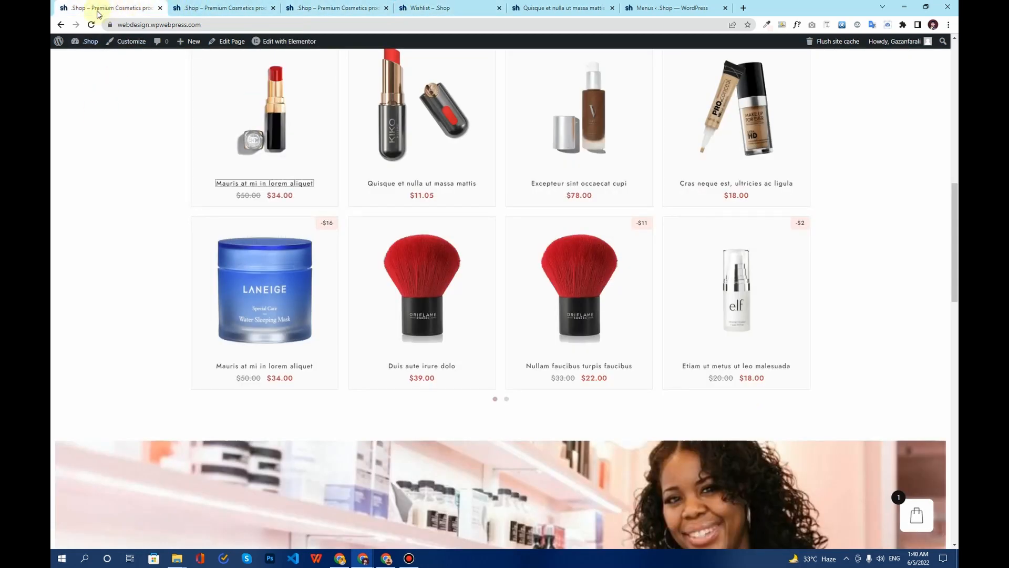
pyautogui.moveTo(83, 42)
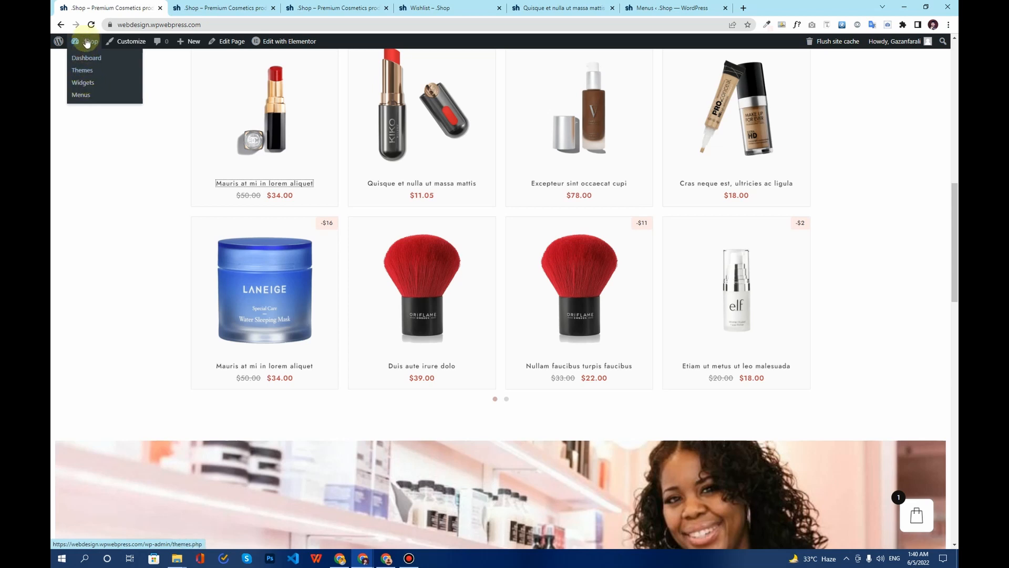
pyautogui.click(84, 84)
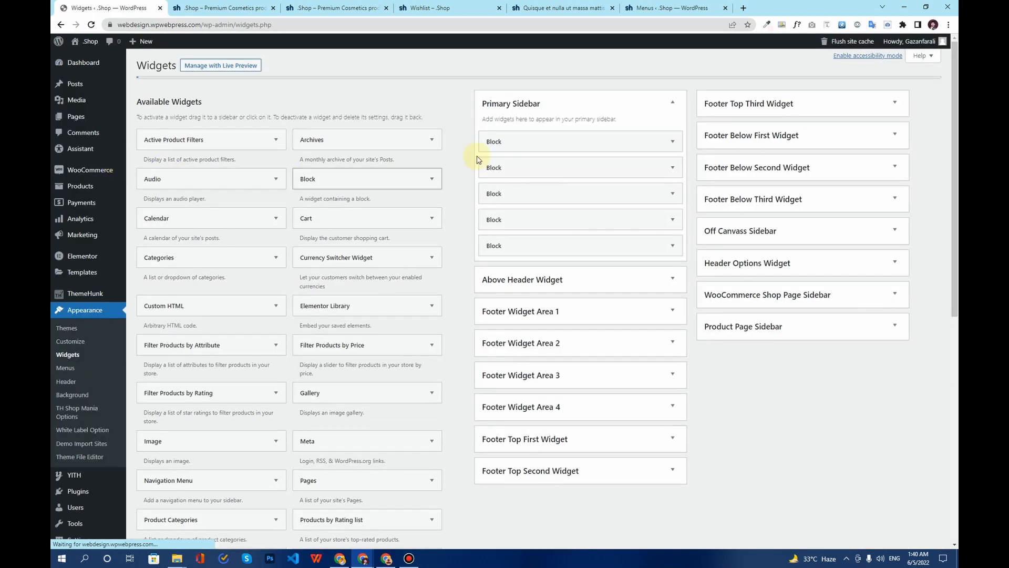
pyautogui.click(673, 169)
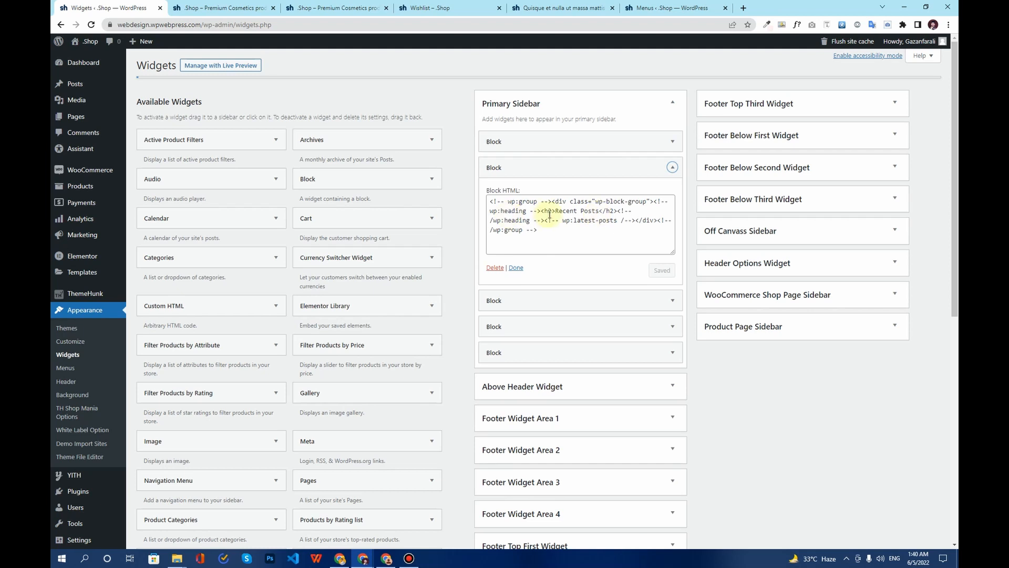
pyautogui.click(193, 6)
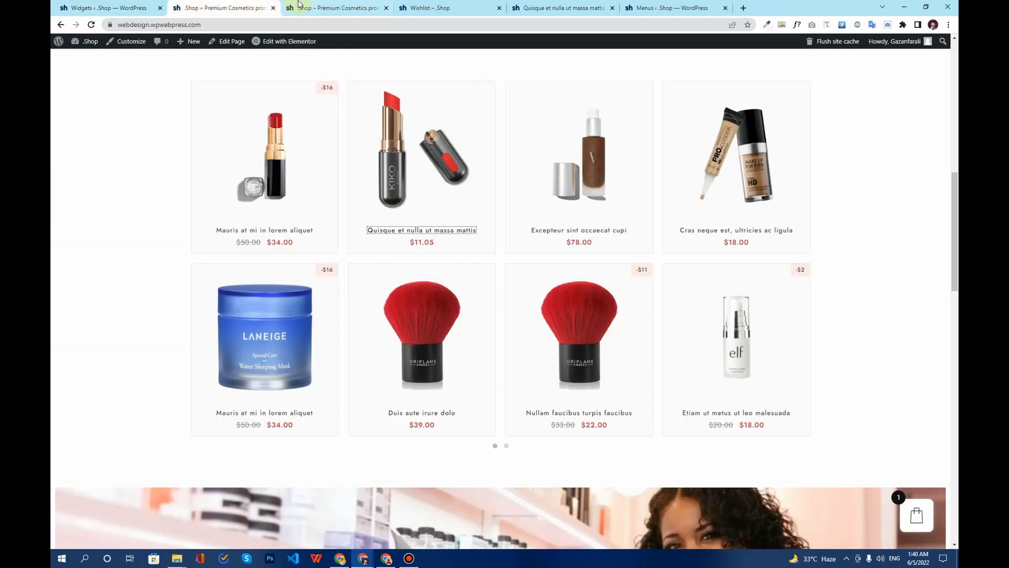
pyautogui.moveTo(426, 7); pyautogui.dragTo(232, 9)
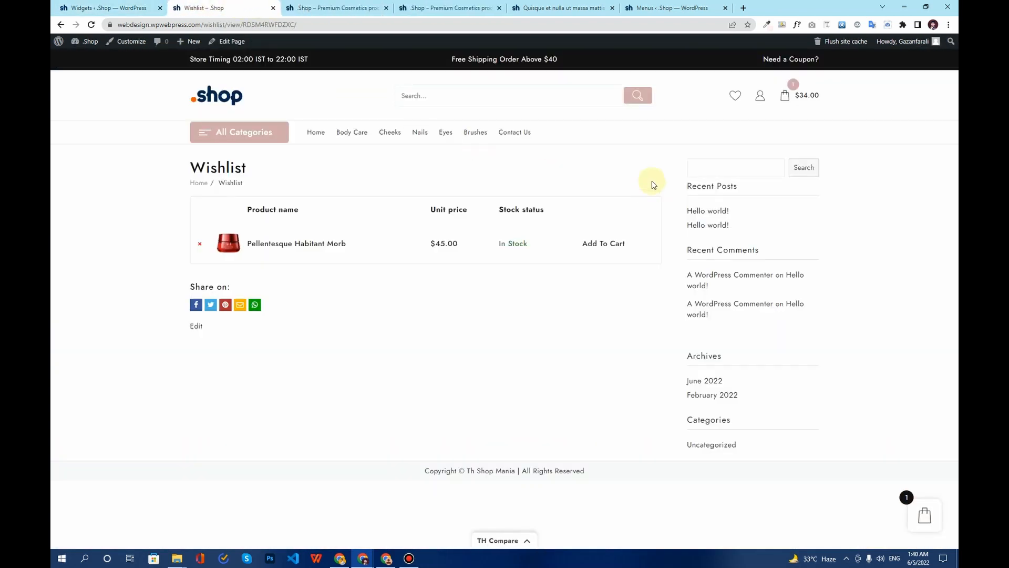
pyautogui.moveTo(741, 187); pyautogui.dragTo(683, 187)
pyautogui.click(137, 8)
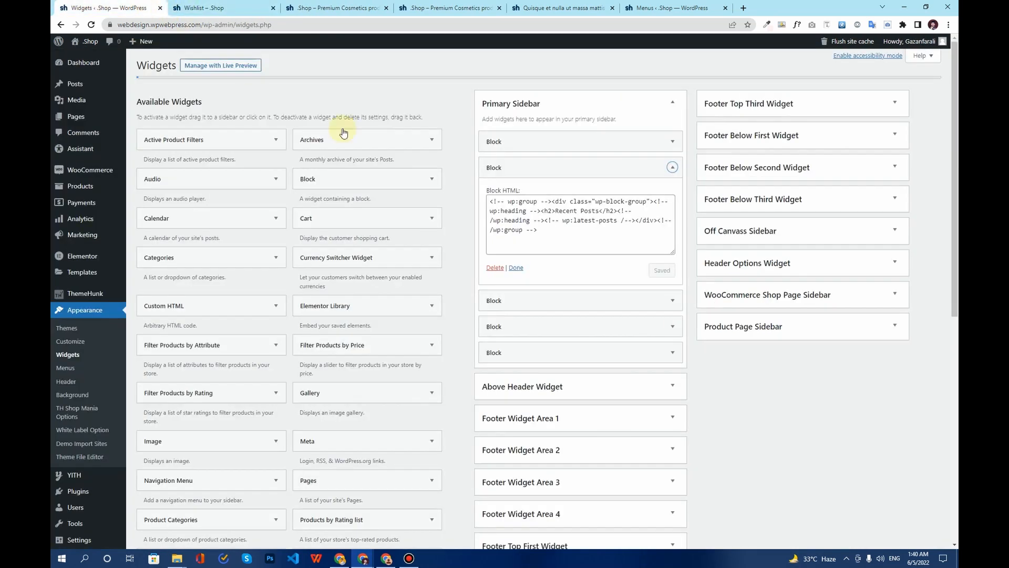
pyautogui.click(495, 268)
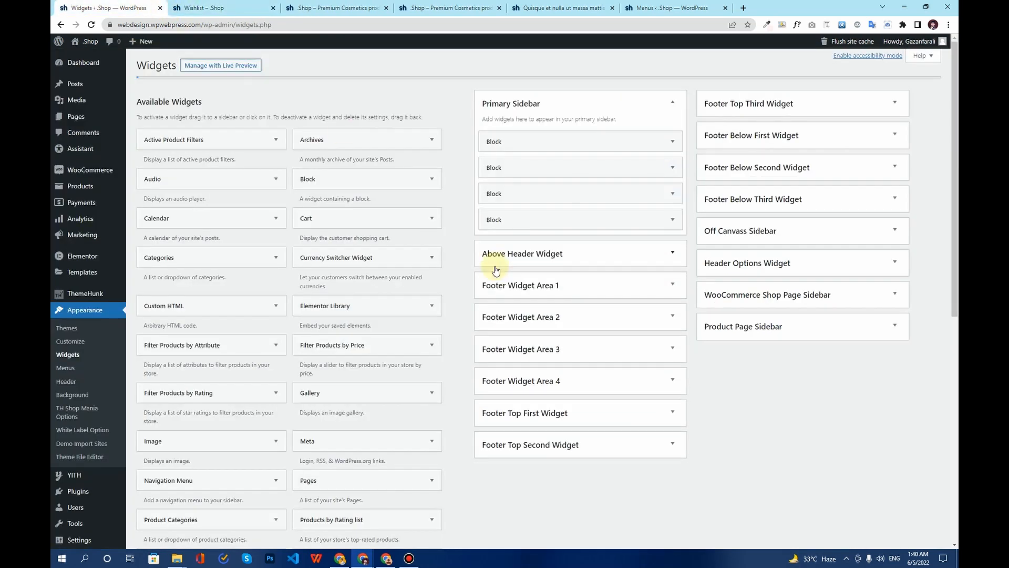
# Delete the Recent Comments, Archives and Categories blocks from the Primary Sidebar.
pyautogui.click(670, 170)
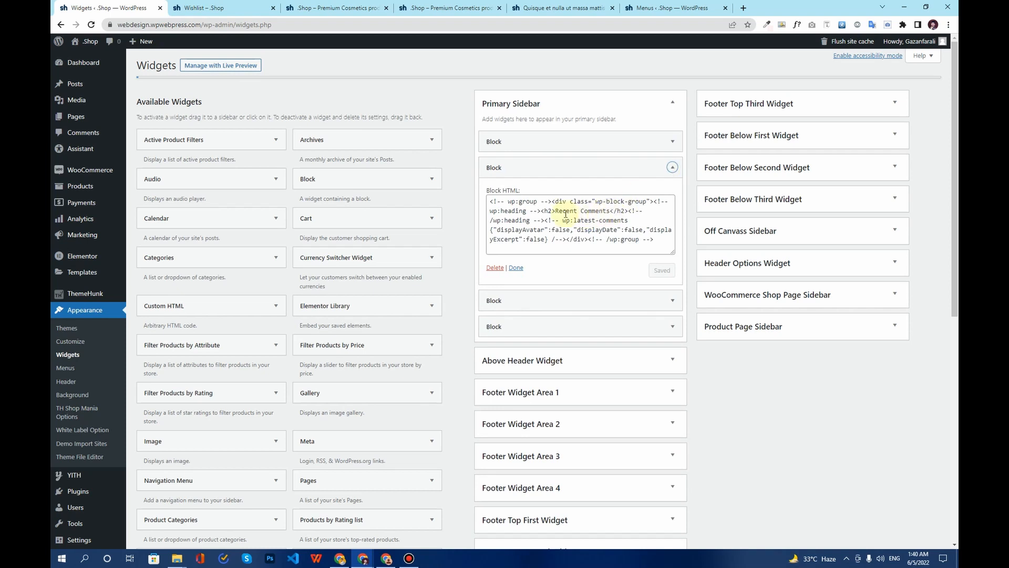
pyautogui.click(495, 268)
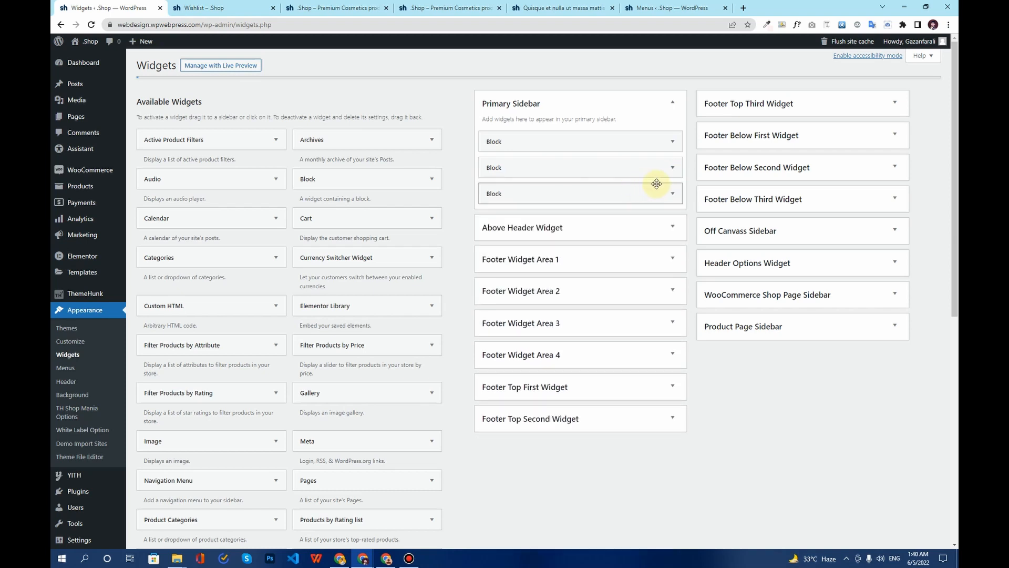
pyautogui.click(672, 168)
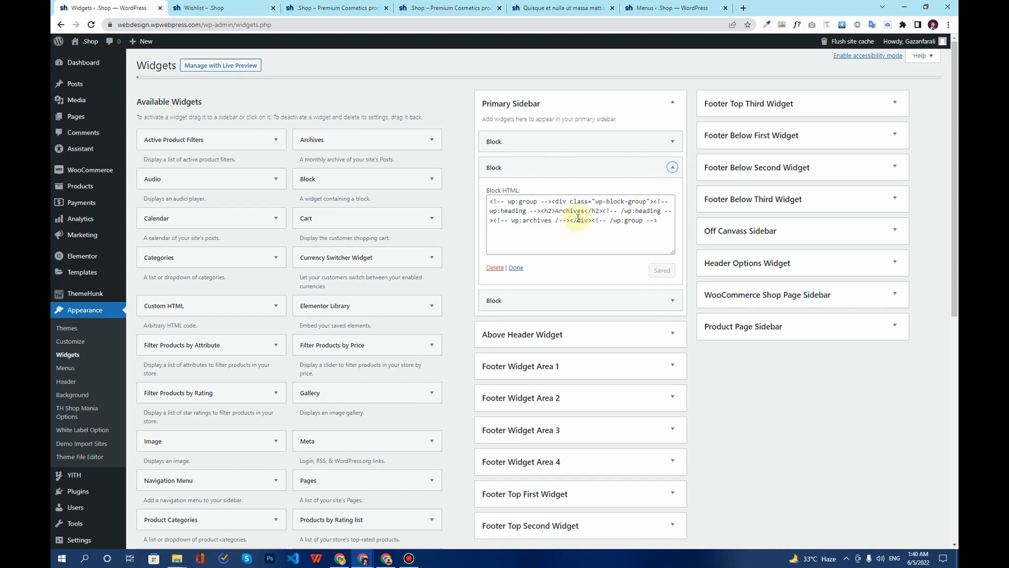
pyautogui.moveTo(581, 211); pyautogui.dragTo(570, 211)
pyautogui.click(496, 268)
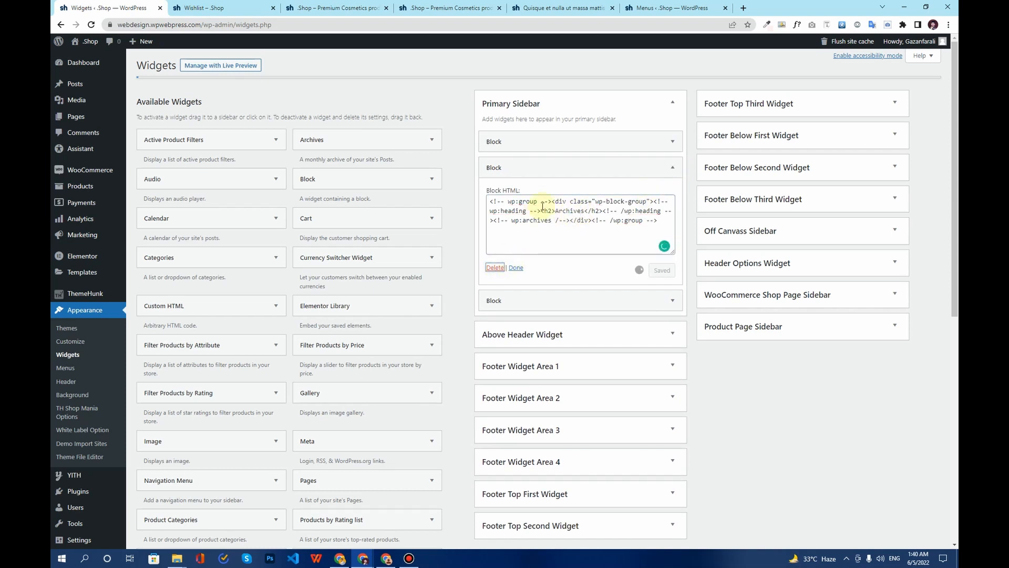
pyautogui.click(673, 167)
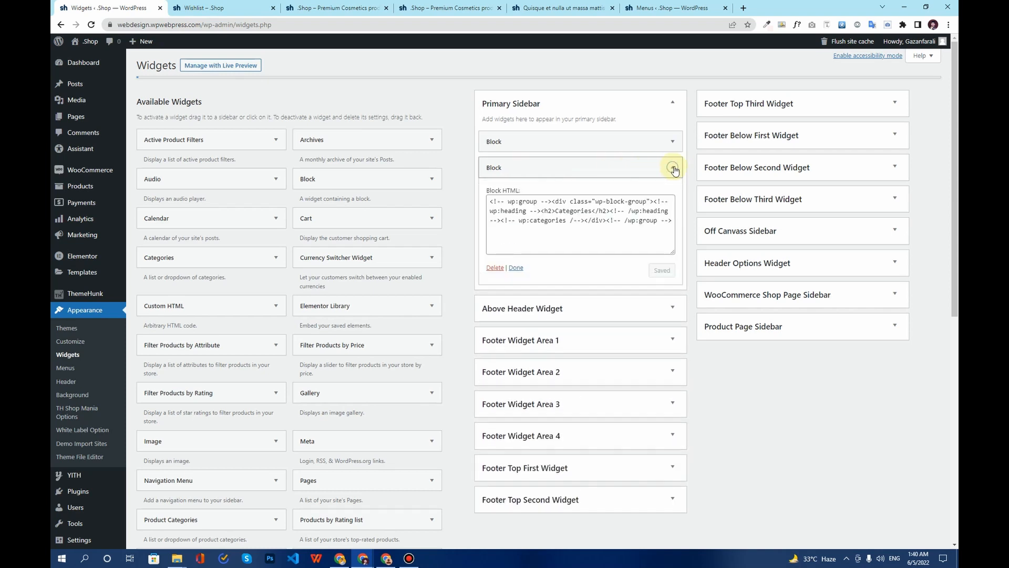
pyautogui.click(495, 268)
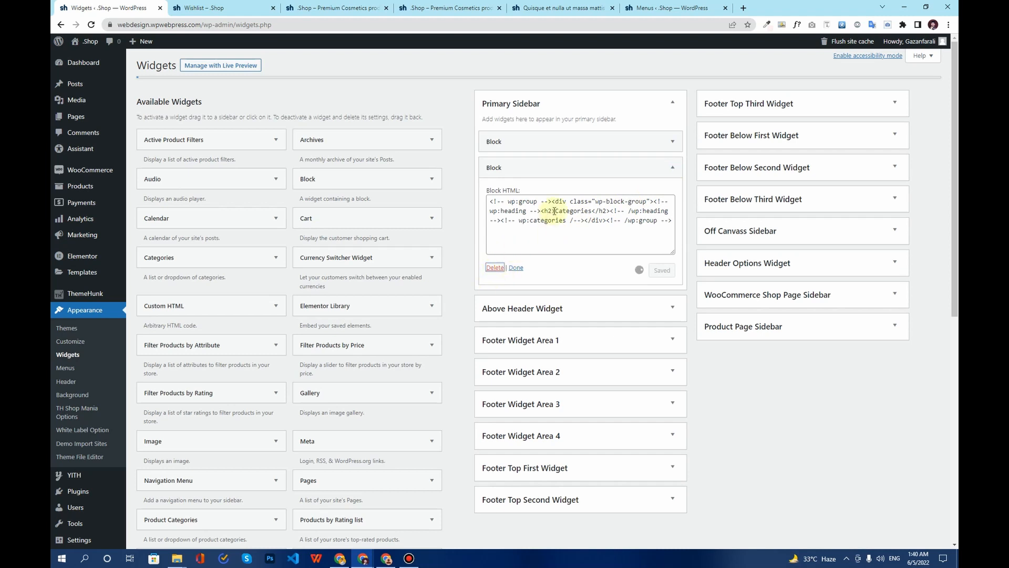
# Inspect the remaining Primary Sidebar block and reload the wishlist page to check its sidebar.
pyautogui.click(671, 142)
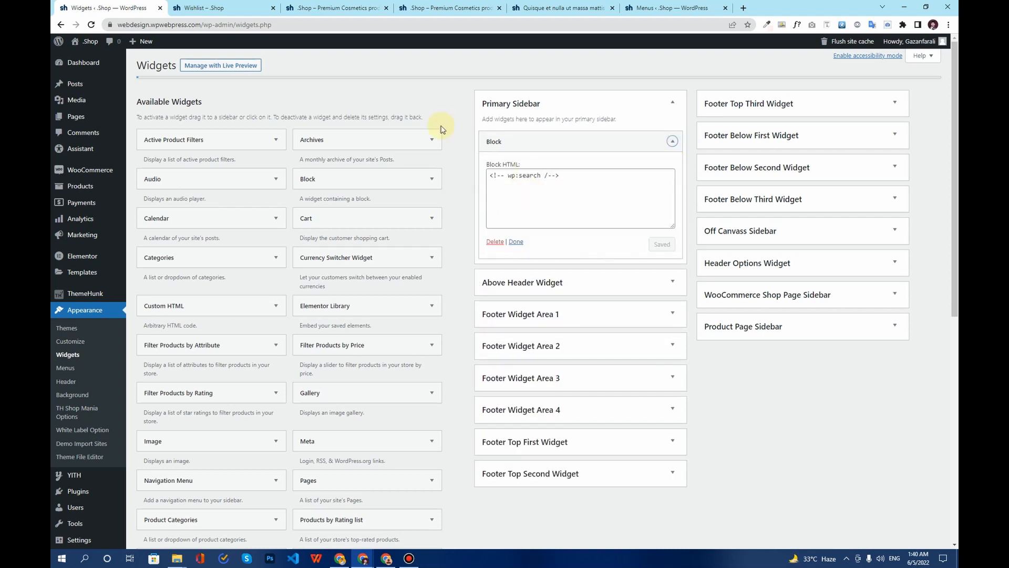
pyautogui.click(221, 8)
pyautogui.click(93, 25)
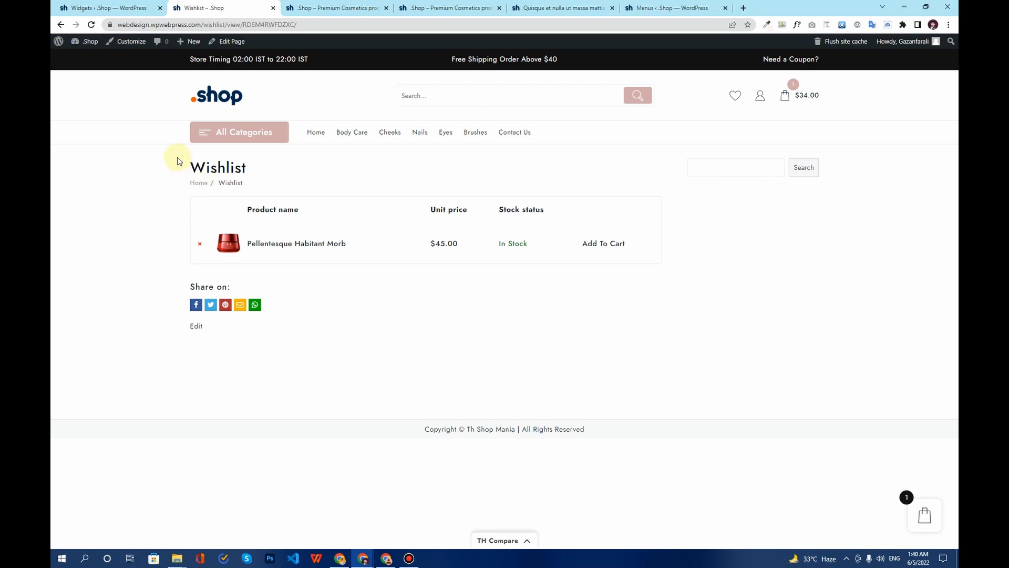
# Return to the front page and examine it from the Skin Care hero through to the brand logos.
pyautogui.click(220, 105)
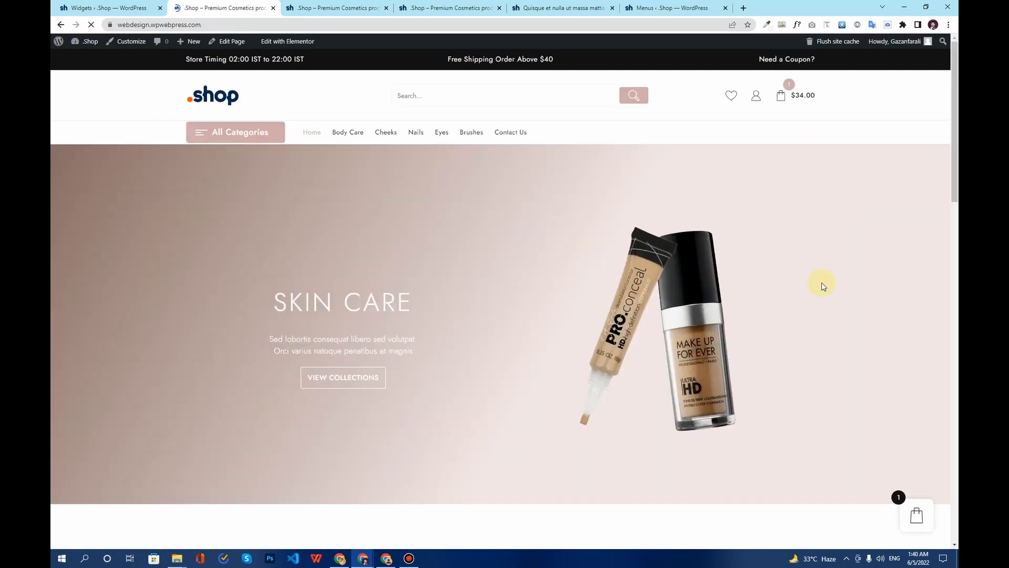
pyautogui.scroll(-5, 310, 258)
pyautogui.scroll(-20, 403, 276)
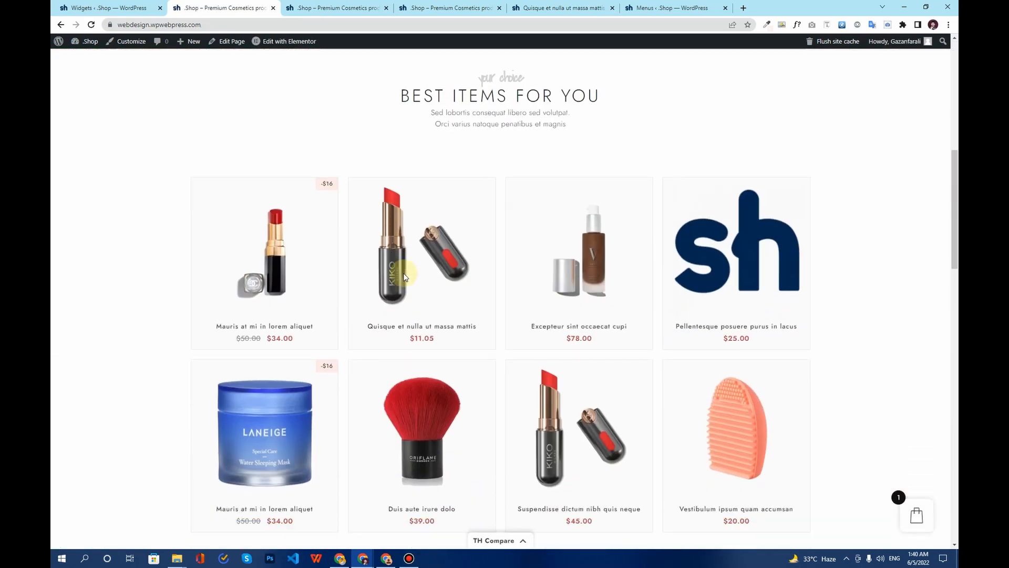
pyautogui.scroll(-3, 403, 279)
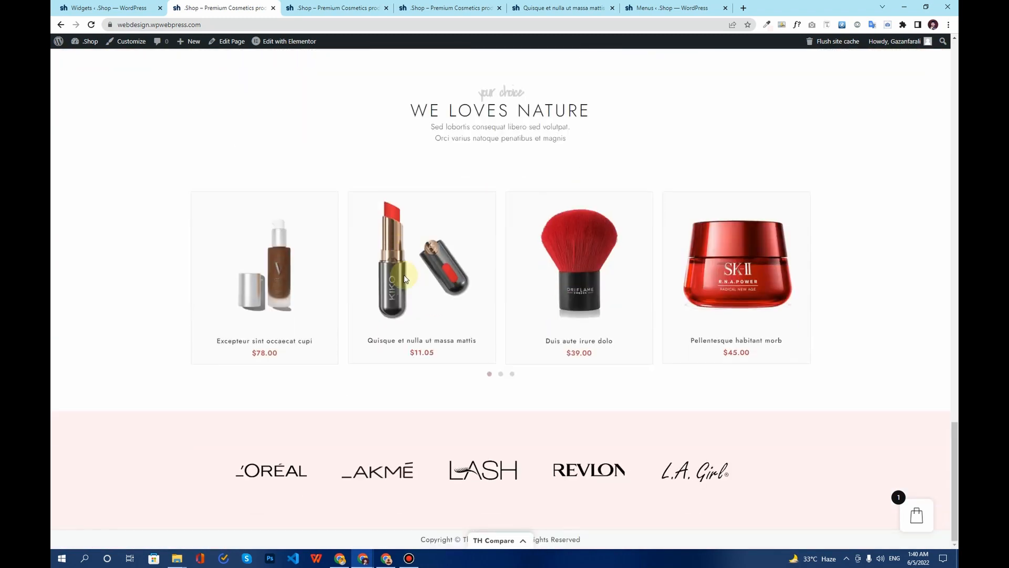
pyautogui.moveTo(402, 283)
pyautogui.scroll(20, 333, 258)
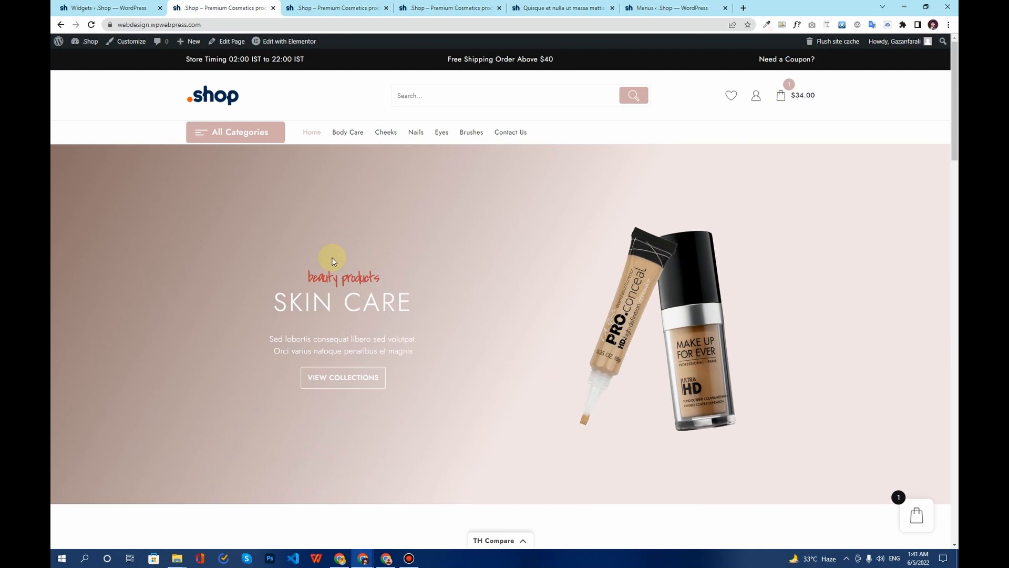
# Open the WooCommerce settings and review the store's payment methods and shipping zones.
pyautogui.click(137, 6)
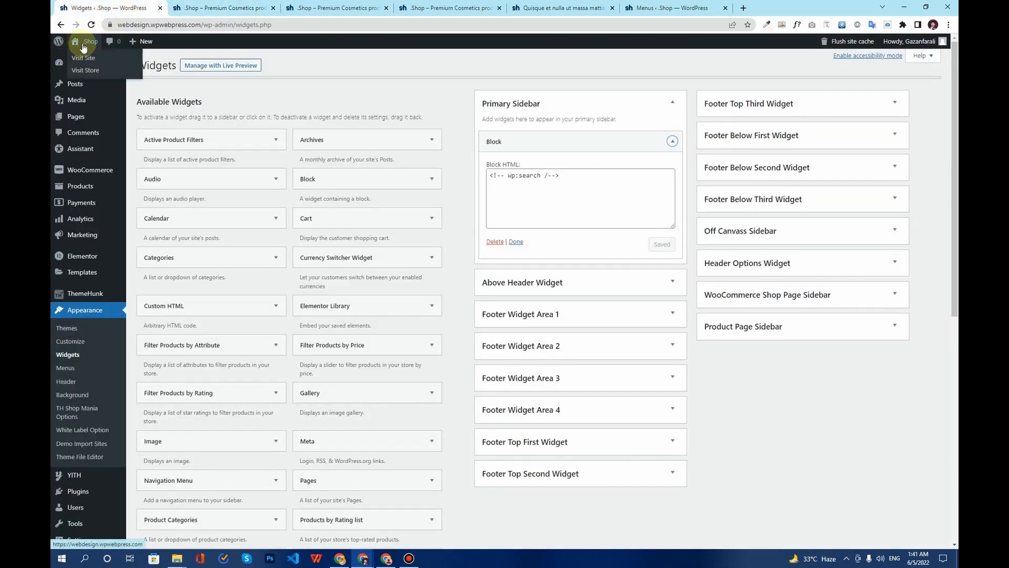
pyautogui.moveTo(109, 222)
pyautogui.moveTo(83, 170)
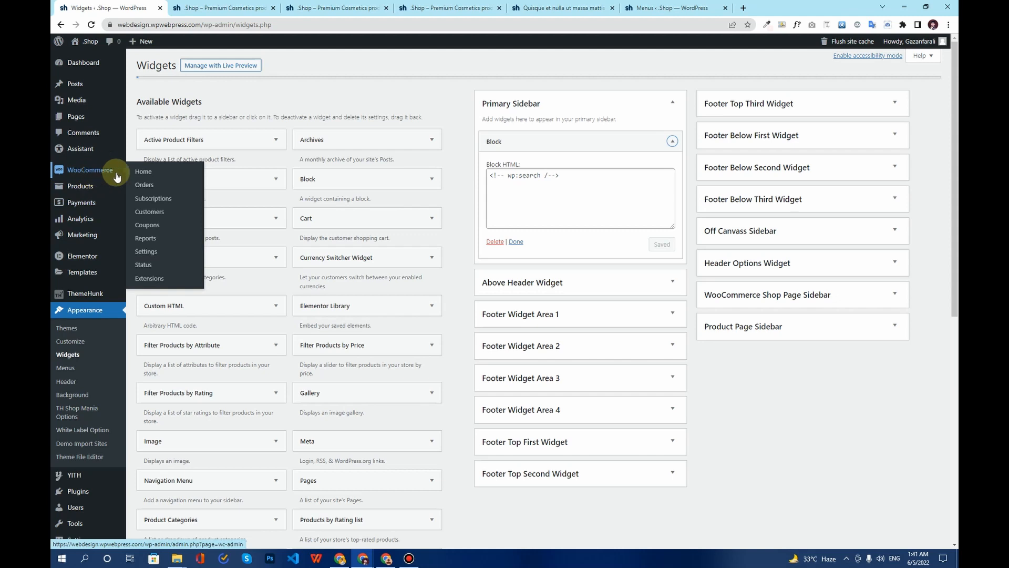
pyautogui.click(149, 253)
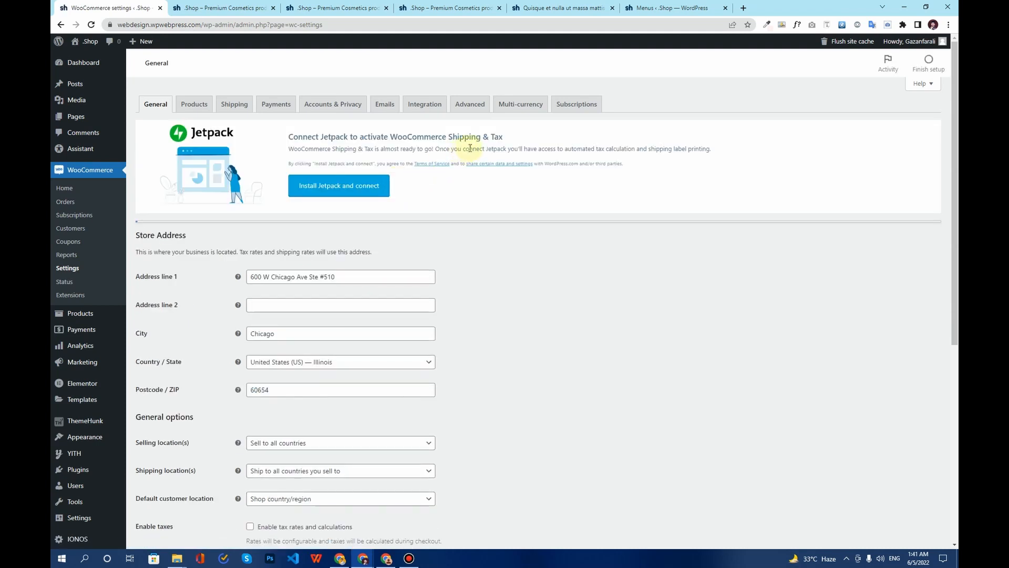
pyautogui.click(287, 106)
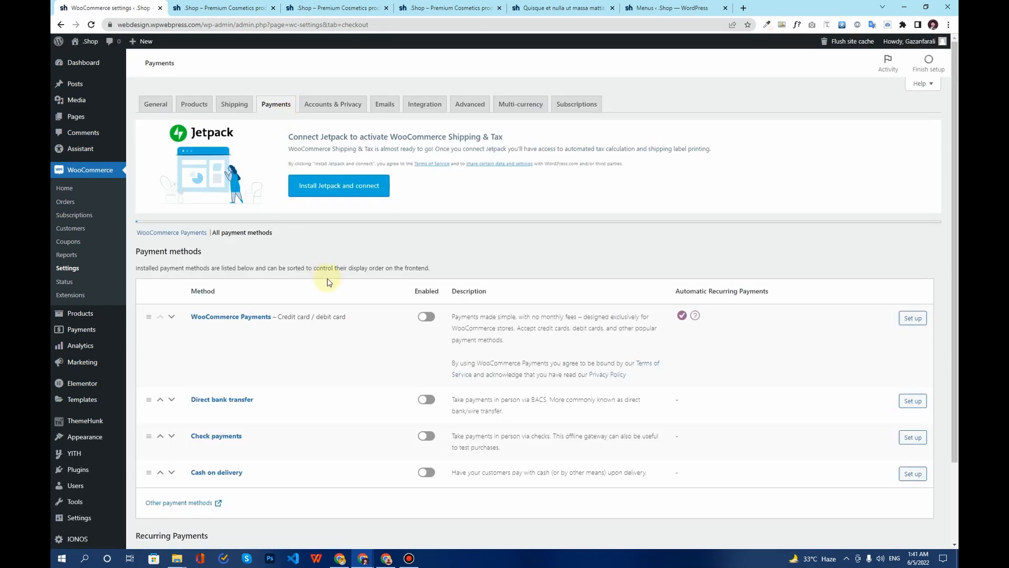
pyautogui.scroll(-2, 327, 286)
pyautogui.scroll(-2, 327, 286)
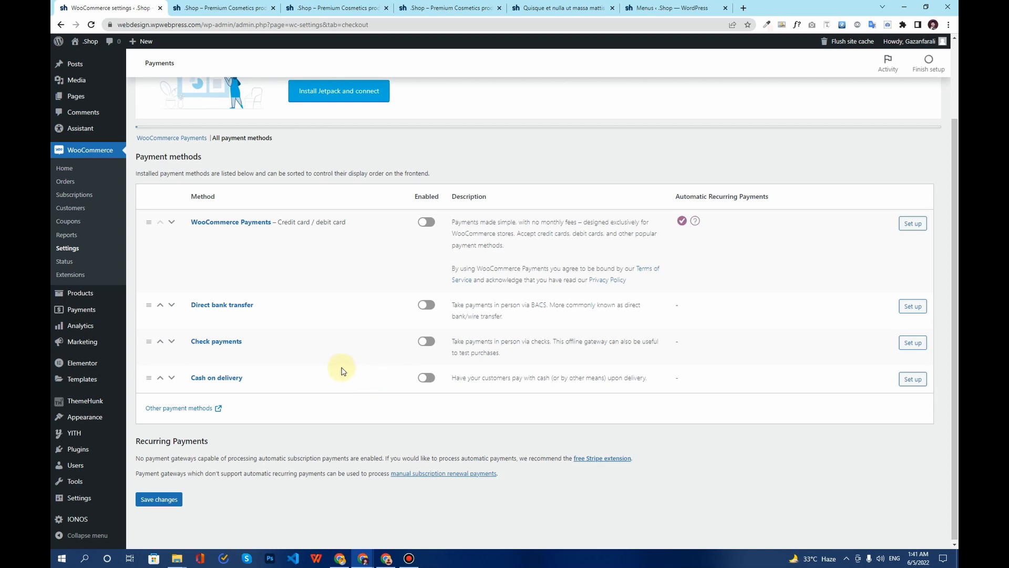
pyautogui.scroll(3, 342, 370)
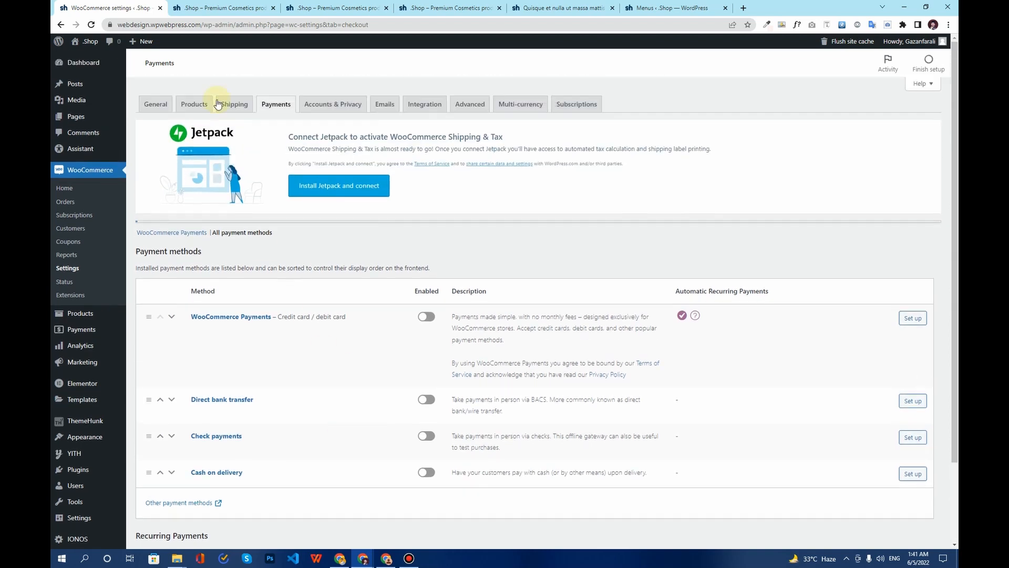
pyautogui.click(242, 111)
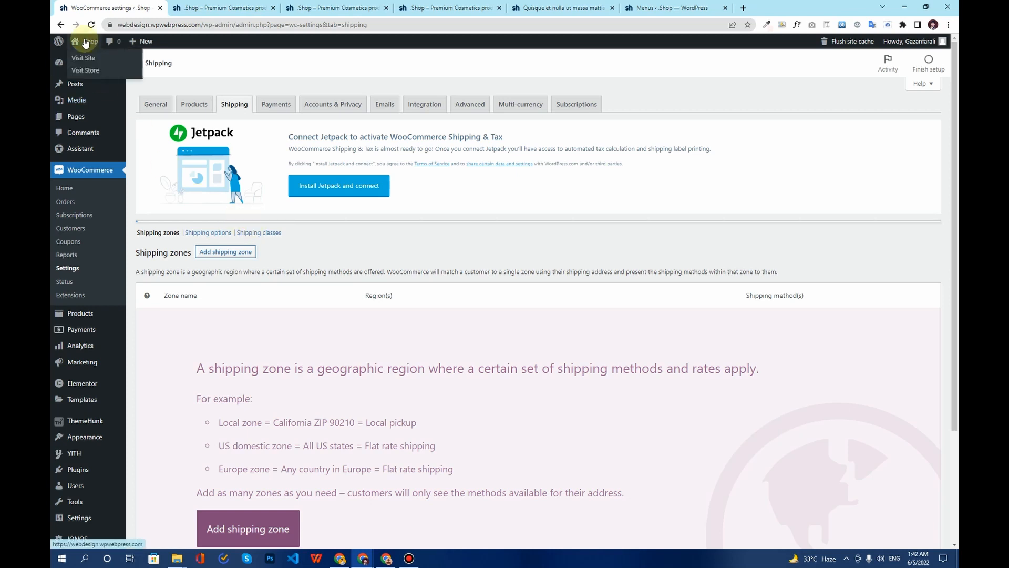
# Open the shop's front page in a new browser tab and close the older front page, product and Menus tabs.
pyautogui.rightClick(86, 59)
pyautogui.click(112, 65)
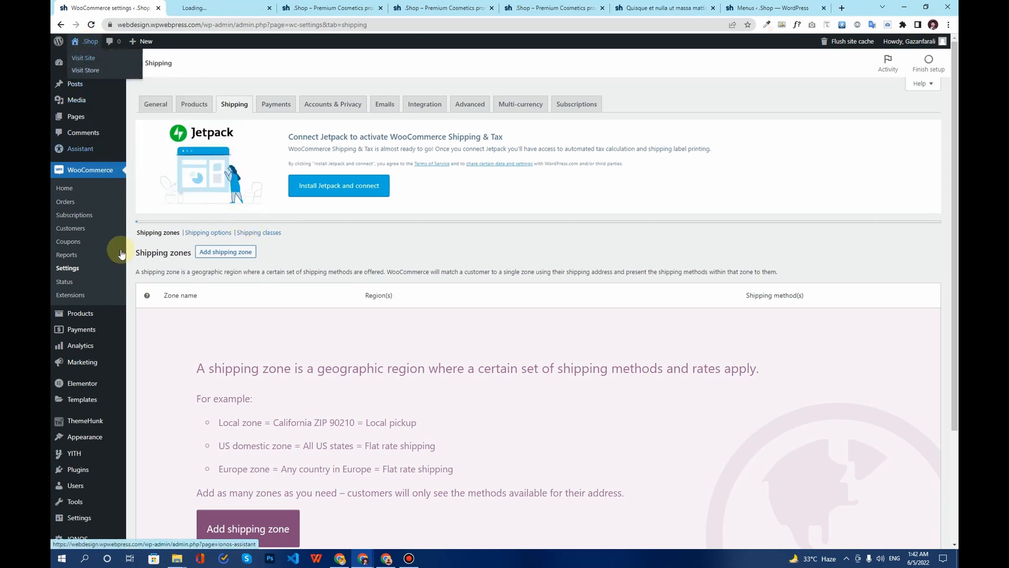
pyautogui.click(363, 9)
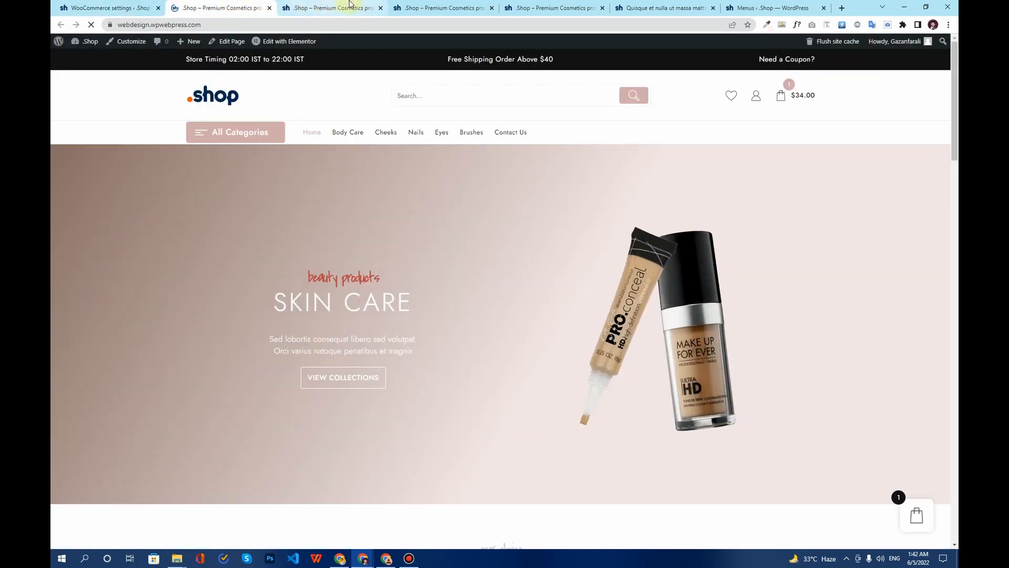
pyautogui.click(381, 8)
pyautogui.click(381, 8)
pyautogui.click(381, 8)
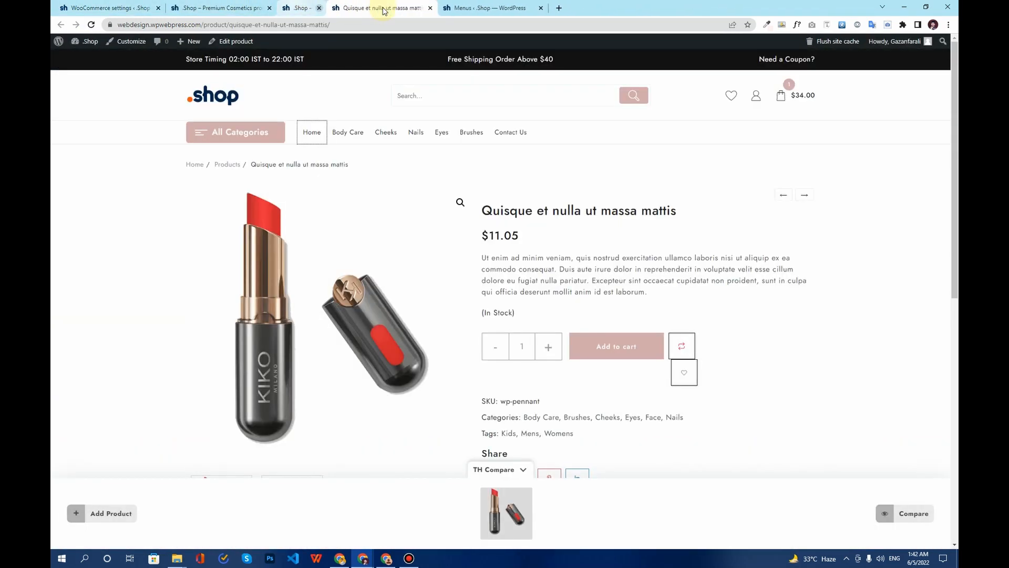
pyautogui.click(381, 8)
pyautogui.click(384, 8)
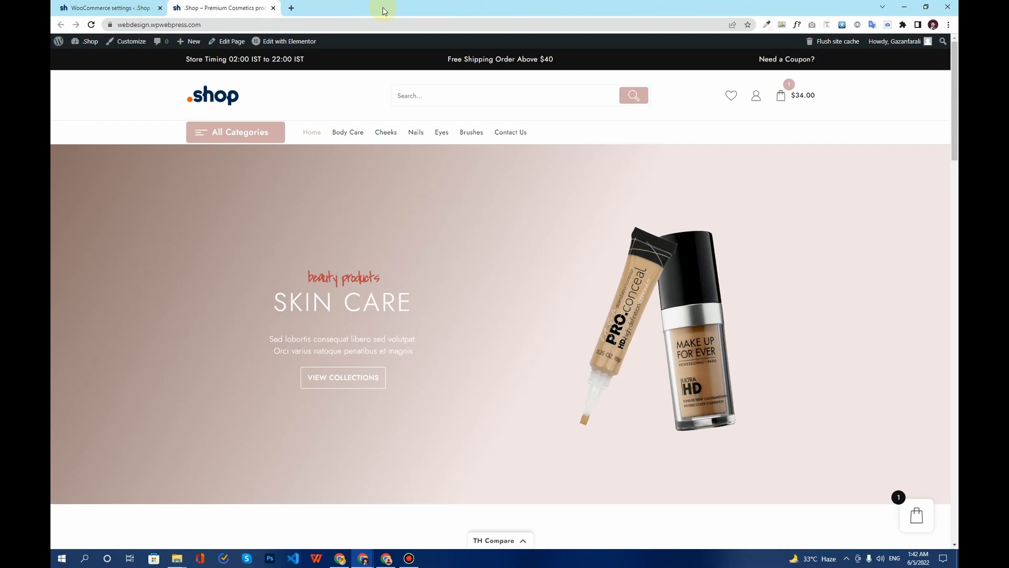